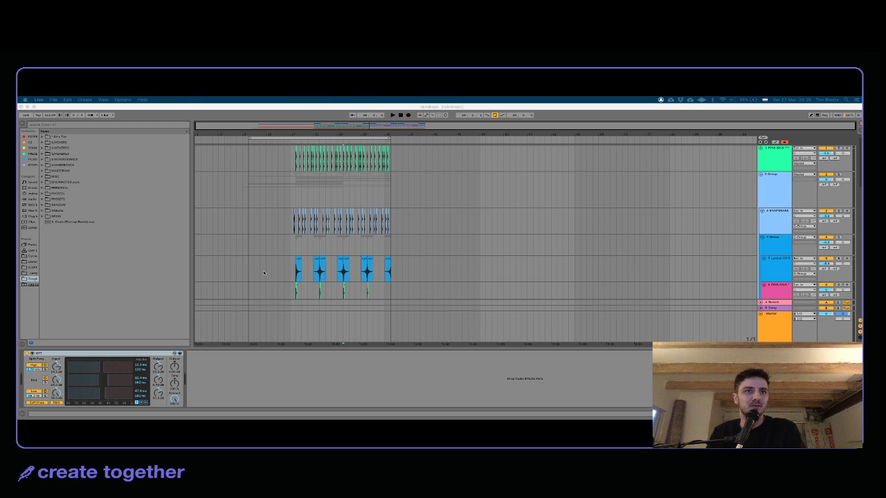
# Step: Examine the arrangement from the drum tracks down to the lower ones, checking the clips on the two pink audio tracks
pyautogui.click(263, 273)
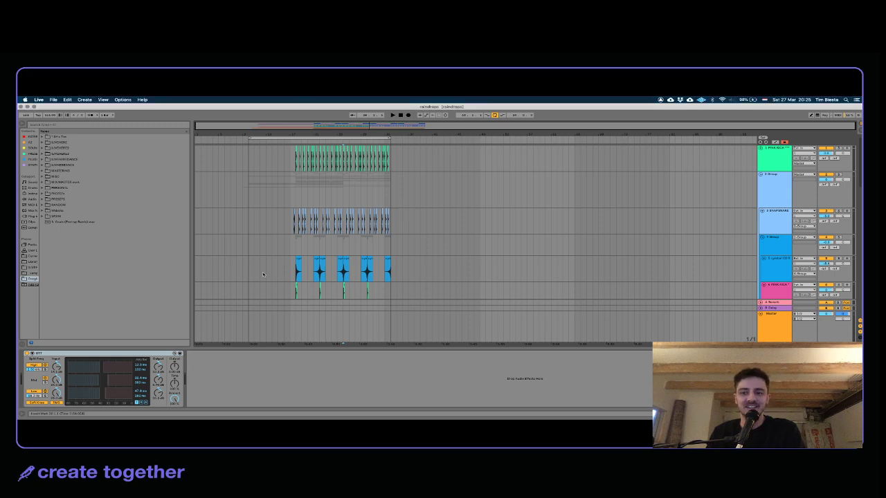
pyautogui.scroll(-10, 263, 275)
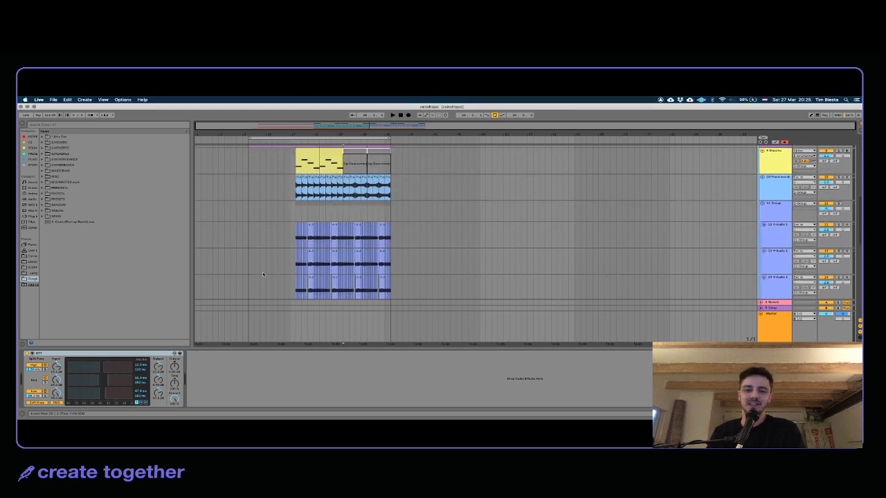
pyautogui.click(263, 274)
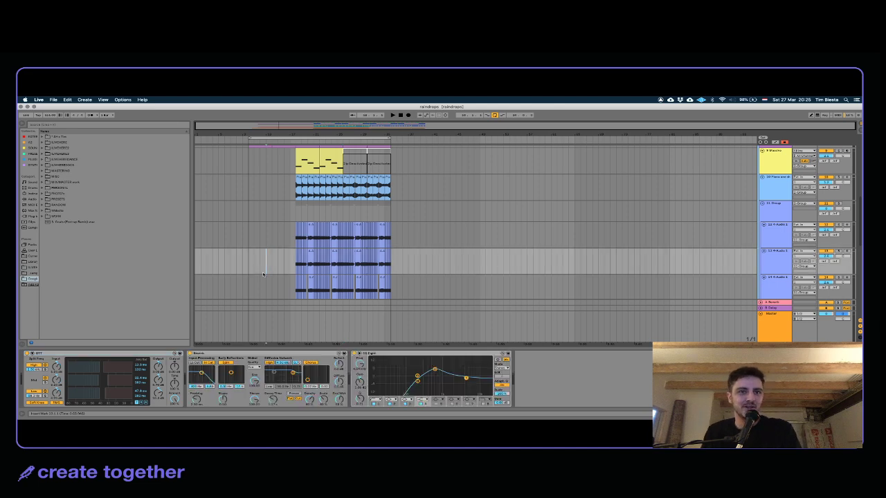
pyautogui.scroll(-8, 263, 274)
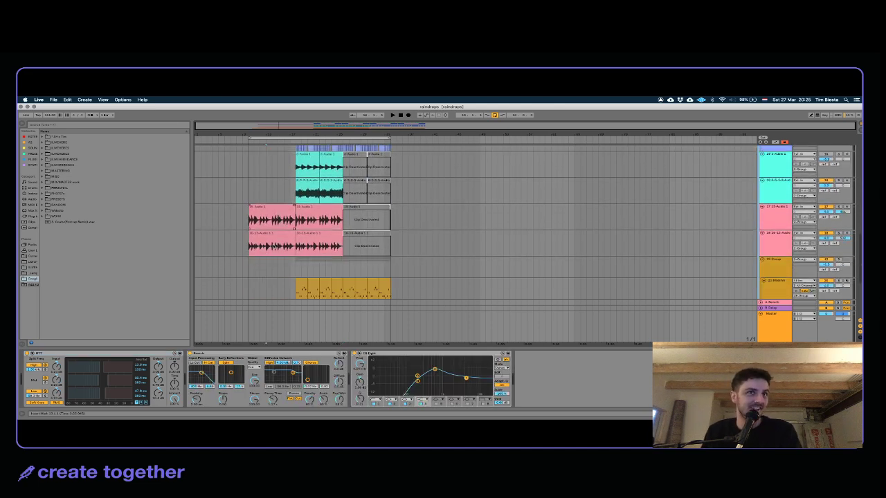
pyautogui.click(274, 234)
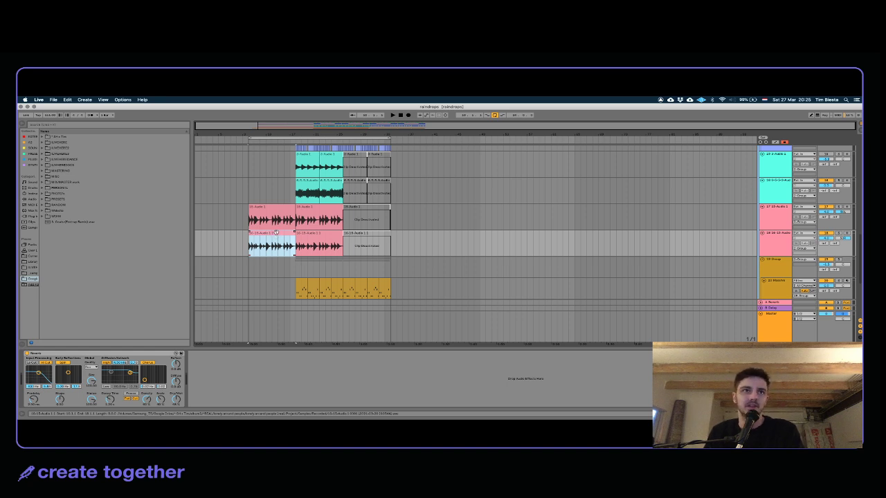
pyautogui.click(333, 233)
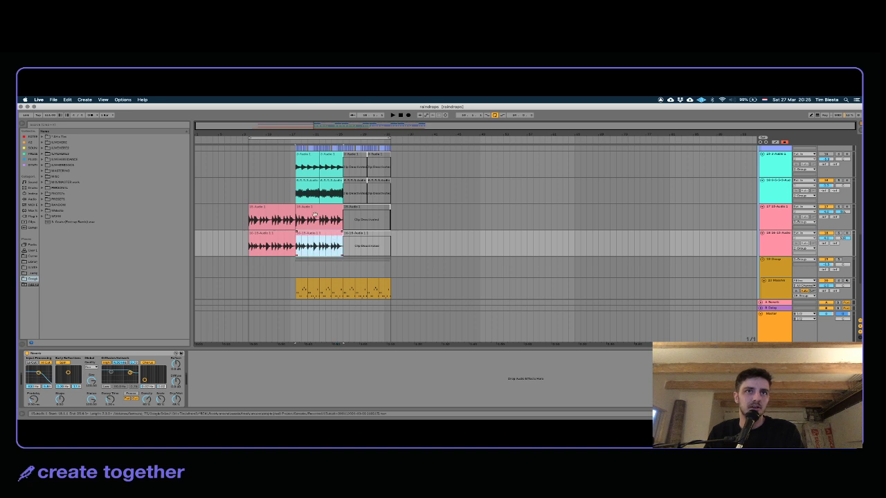
pyautogui.click(305, 207)
pyautogui.click(276, 210)
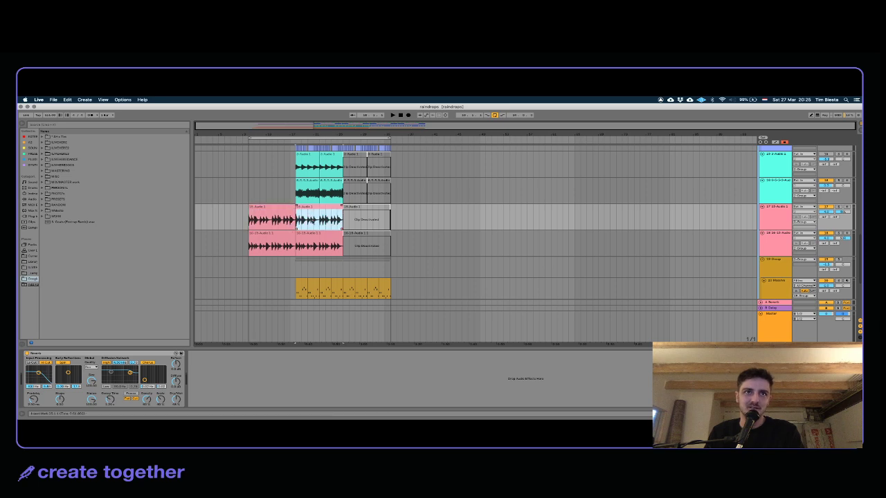
pyautogui.click(325, 248)
# Step: Examine the clip layout in closer timeline detail, from the pink audio tracks back up to the purple Massive and cymbal tracks
pyautogui.moveTo(299, 136); pyautogui.dragTo(309, 215)
pyautogui.moveTo(295, 136); pyautogui.dragTo(373, 90)
pyautogui.scroll(-2, 374, 135)
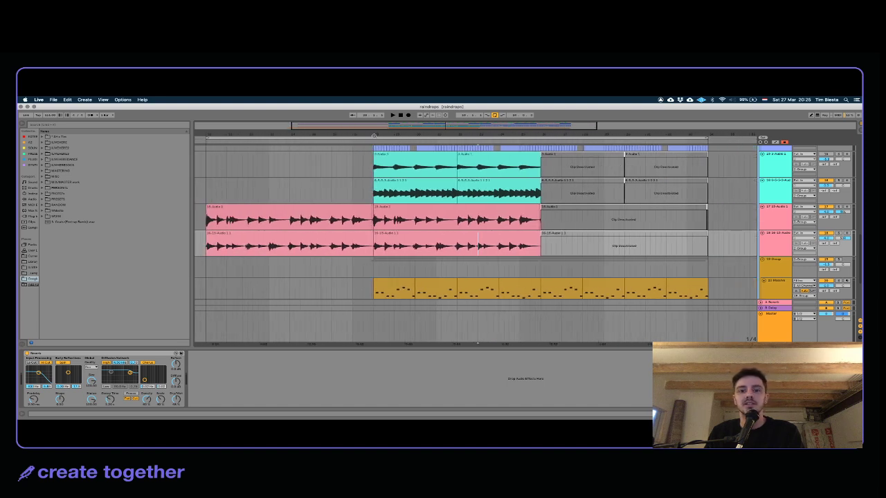
pyautogui.scroll(-2, 373, 136)
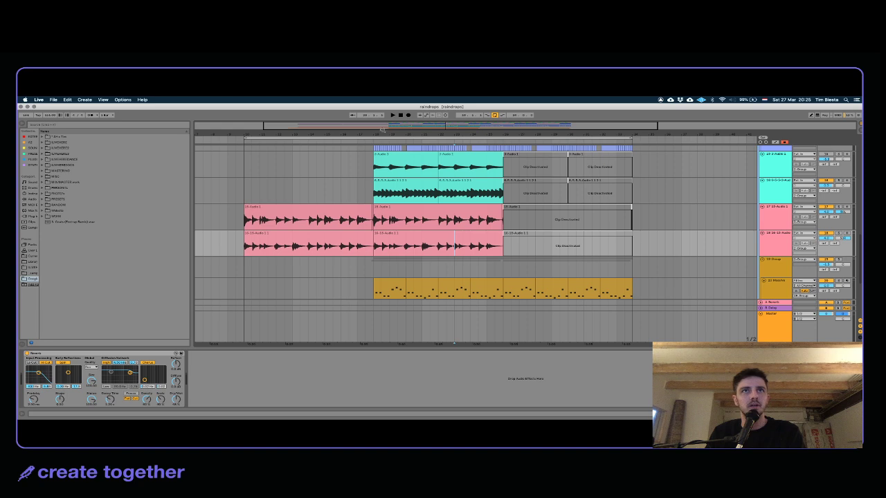
pyautogui.scroll(-2, 382, 133)
pyautogui.scroll(5, 403, 191)
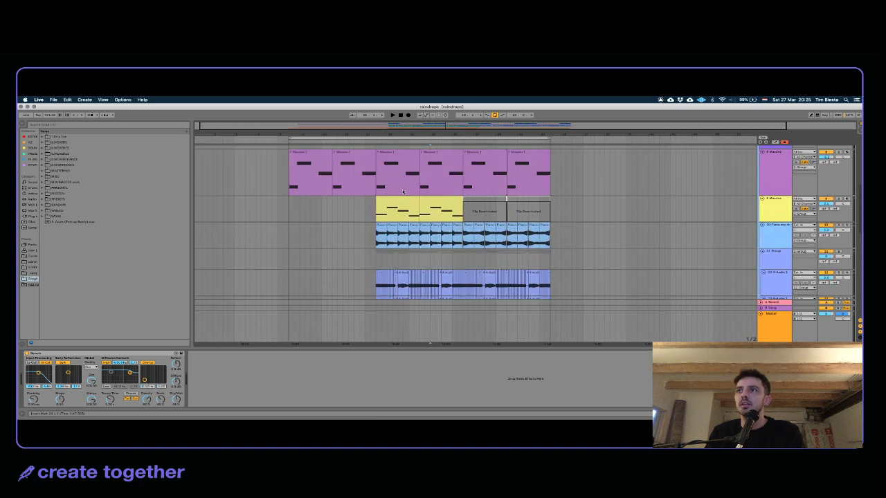
pyautogui.scroll(-5, 402, 192)
pyautogui.scroll(4, 402, 192)
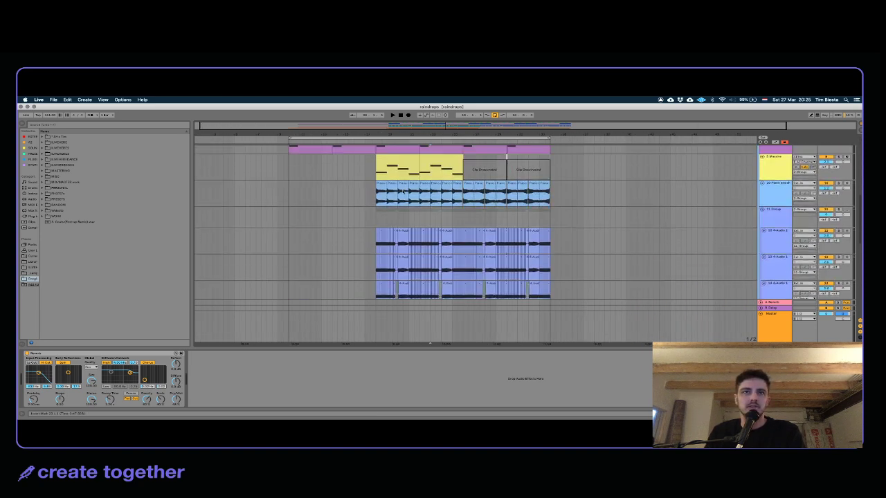
pyautogui.scroll(4, 403, 191)
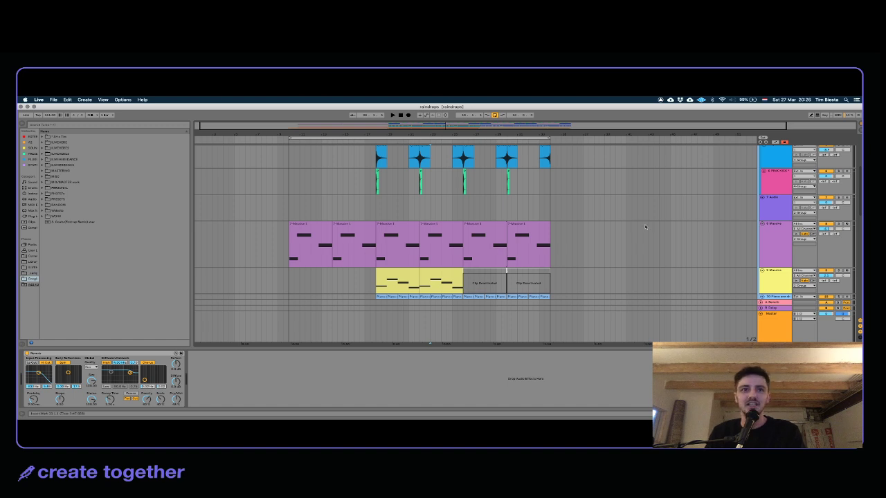
# Step: Fold the purple Massive track and hide the device view to inspect the lowest synth and audio tracks
pyautogui.click(305, 247)
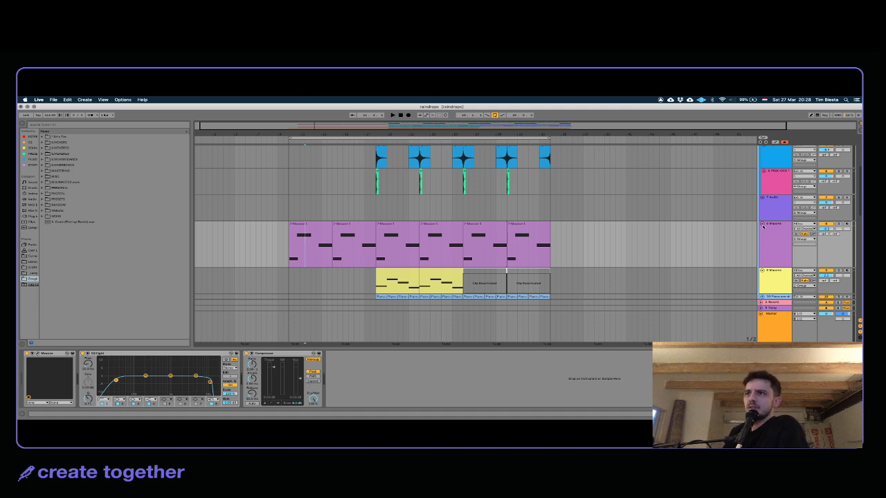
pyautogui.click(763, 224)
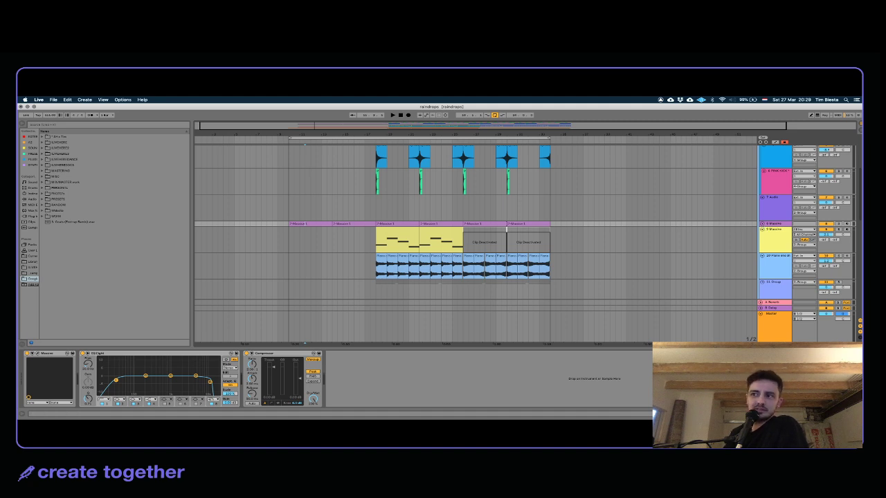
pyautogui.press('alt+super+l')
pyautogui.click(344, 283)
pyautogui.scroll(3, 355, 271)
pyautogui.scroll(-12, 354, 271)
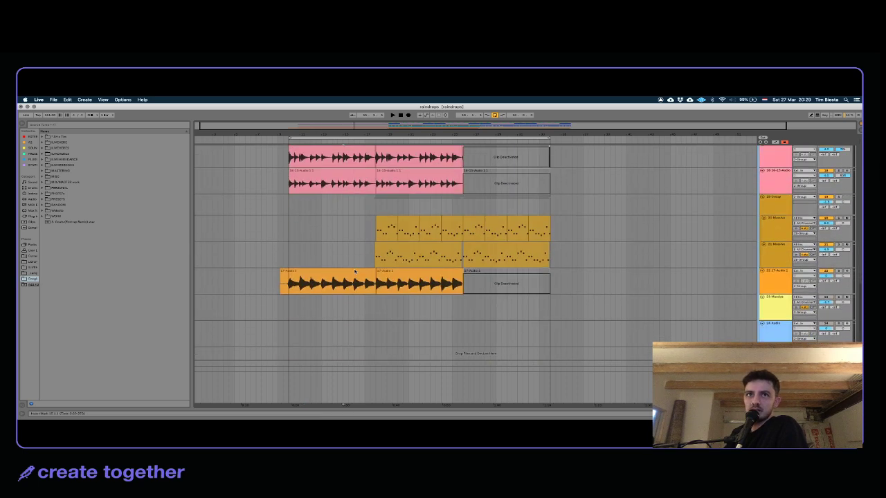
pyautogui.click(451, 258)
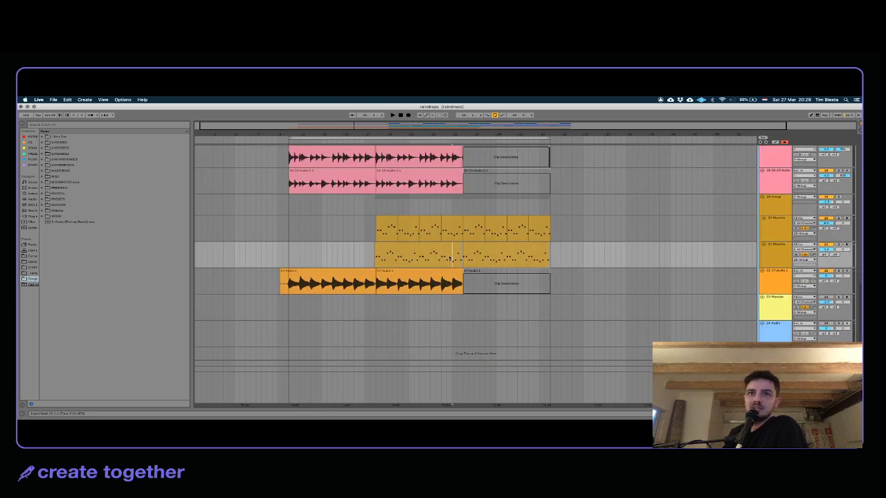
# Step: Play the arrangement from the first clip on the lower pink track, with the Master's devices shown, and review the tracks during playback
pyautogui.click(309, 172)
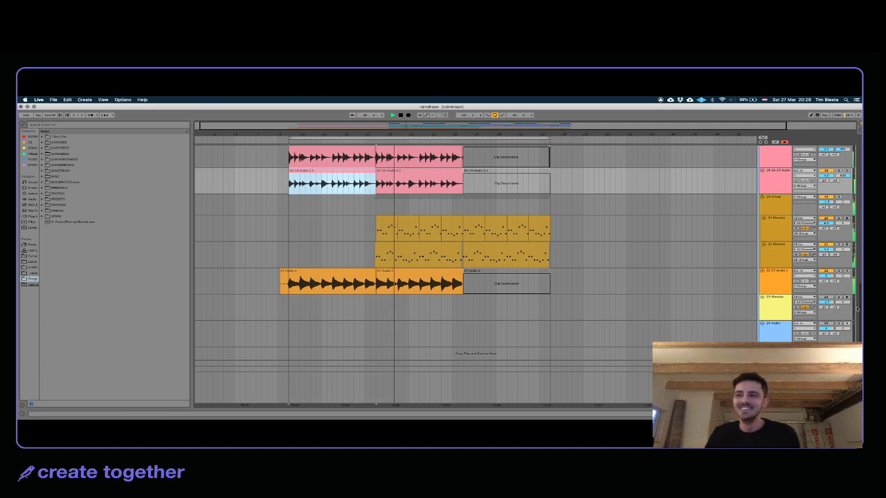
pyautogui.click(774, 387)
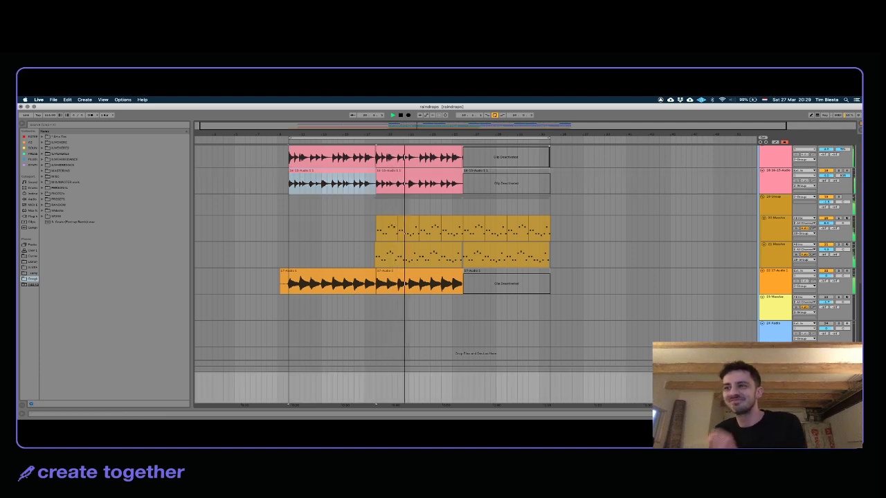
pyautogui.hotkey('shift', 'Tab')
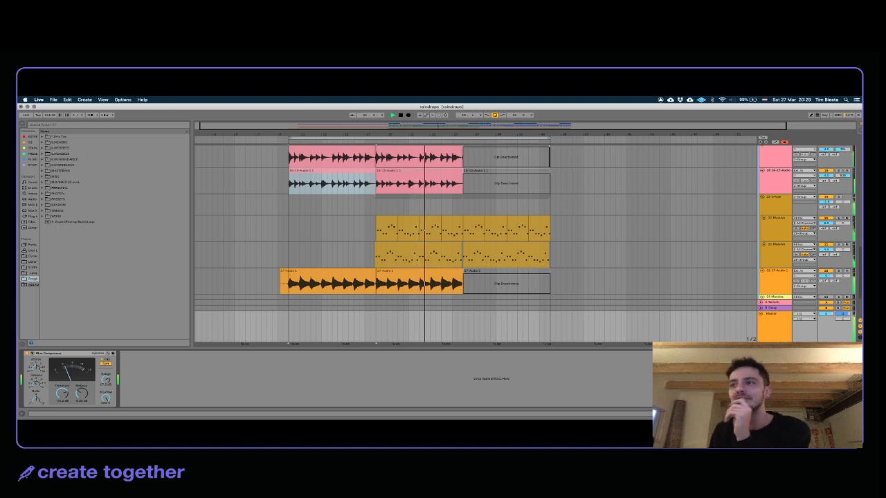
pyautogui.scroll(3, 790, 220)
pyautogui.scroll(5, 791, 218)
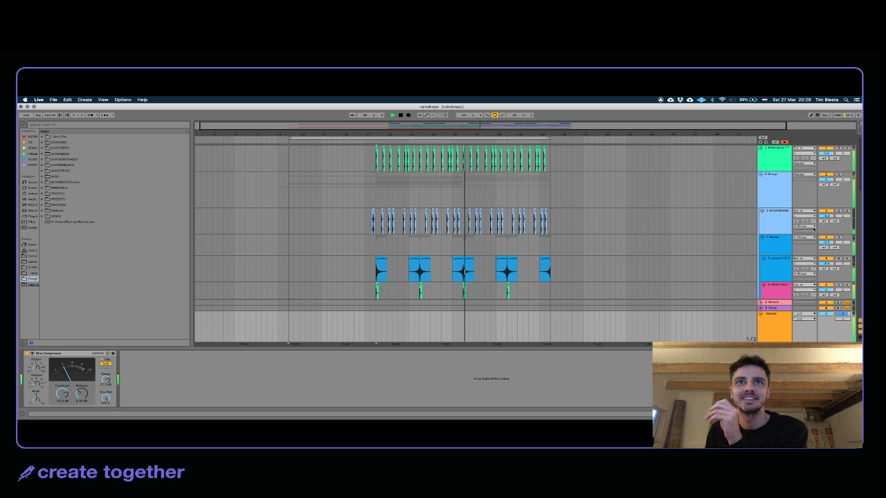
pyautogui.scroll(-5, 536, 241)
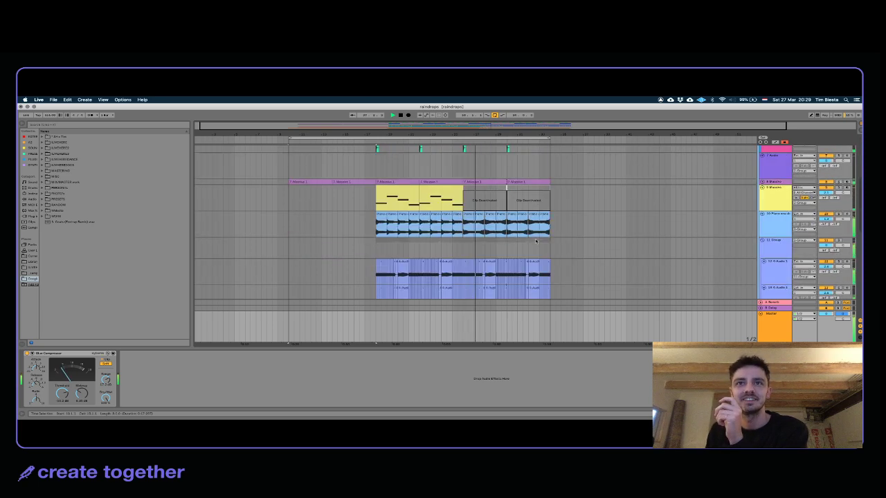
pyautogui.scroll(-2, 535, 241)
pyautogui.scroll(4, 536, 240)
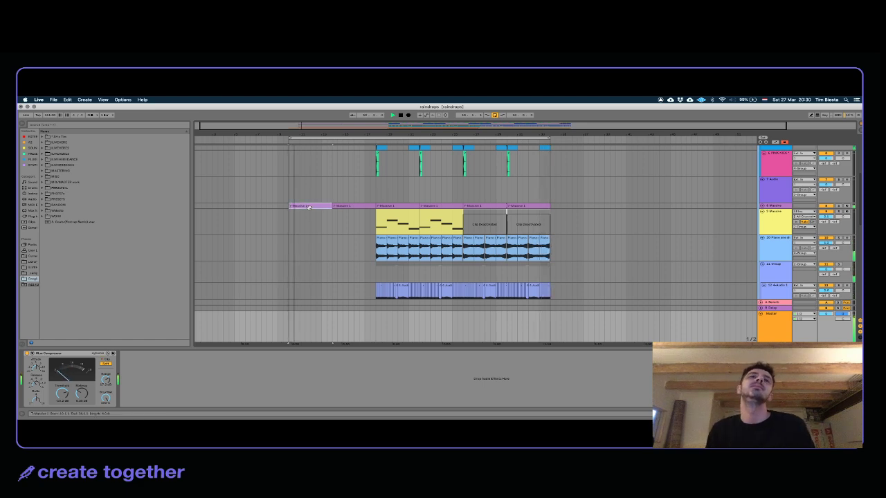
# Step: Duplicate the whole 24-bar section spanned by the purple Massive clips, across all tracks, directly after itself
pyautogui.click(494, 215)
pyautogui.keyDown('shift'); pyautogui.click(526, 205); pyautogui.keyUp('shift')
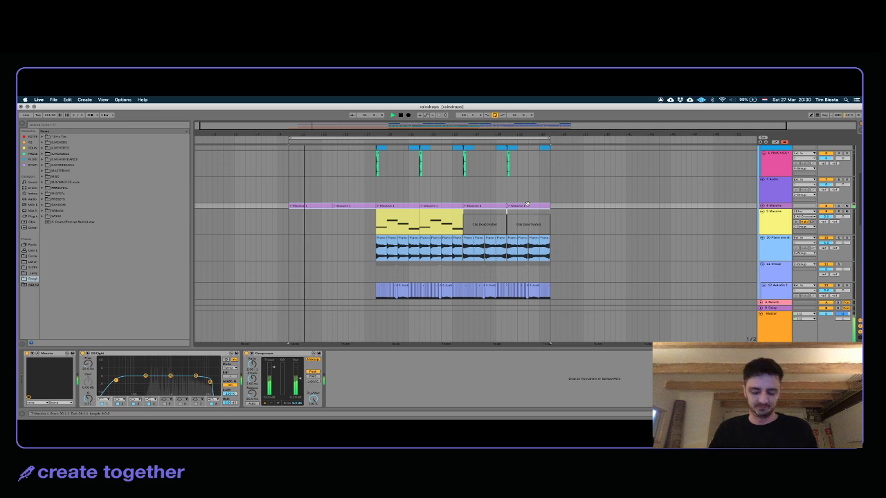
pyautogui.press('super+d')
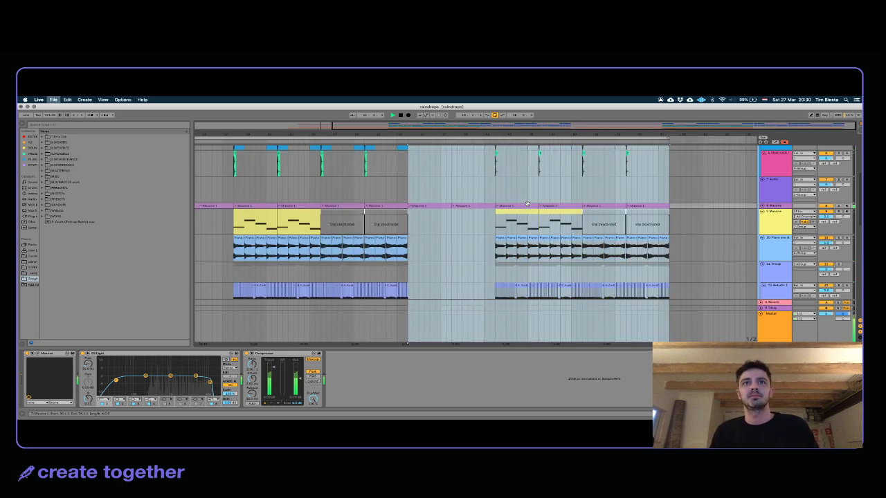
# Step: Save the Live set as a new version in the raindrops Project folder, appending the producer's surname and MIX1 to the file name
pyautogui.press('super+shift+s')
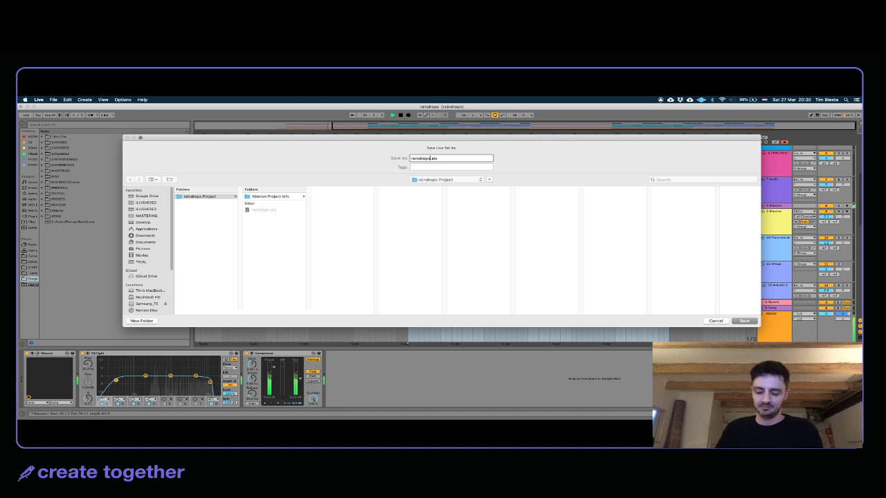
pyautogui.write('_BIESTA')
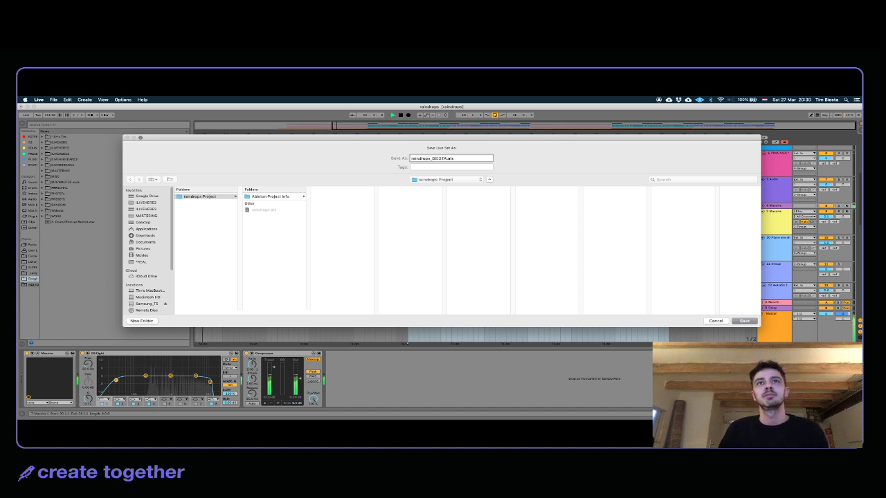
pyautogui.press('Return')
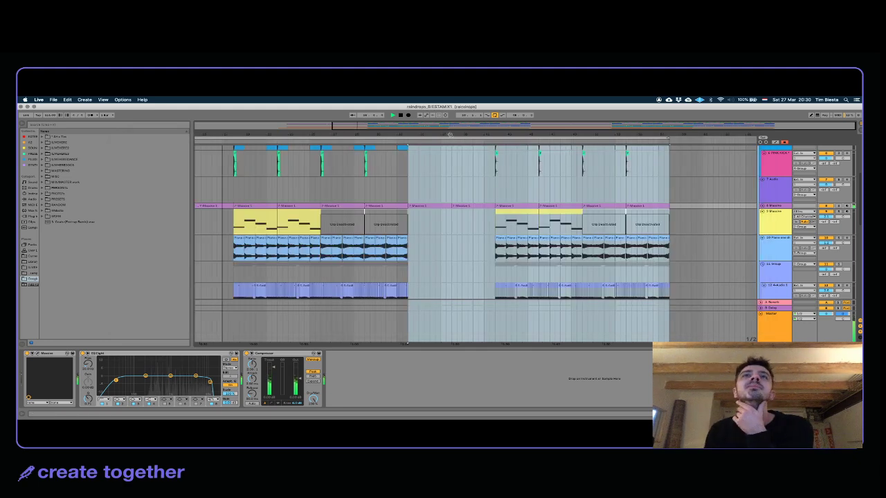
# Step: Hide the device view and review the tracks during playback, checking the deactivated pink clips at the end of the duplicated section
pyautogui.moveTo(450, 135); pyautogui.dragTo(449, 121)
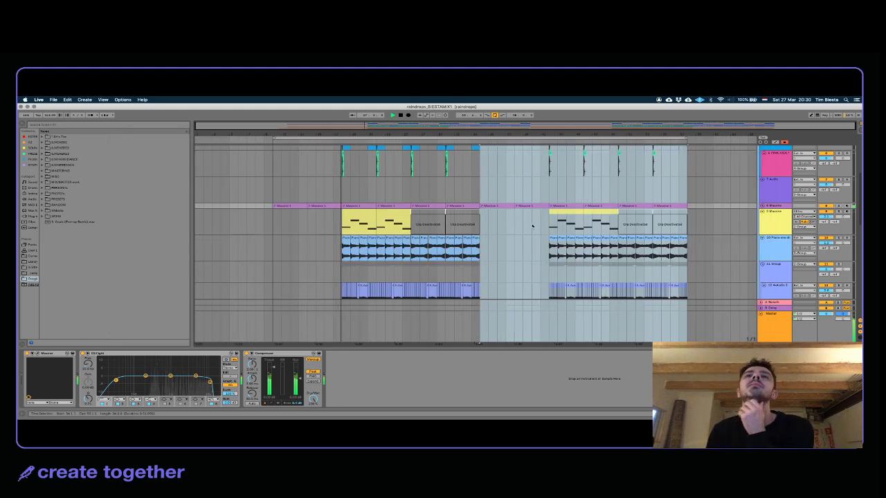
pyautogui.click(514, 247)
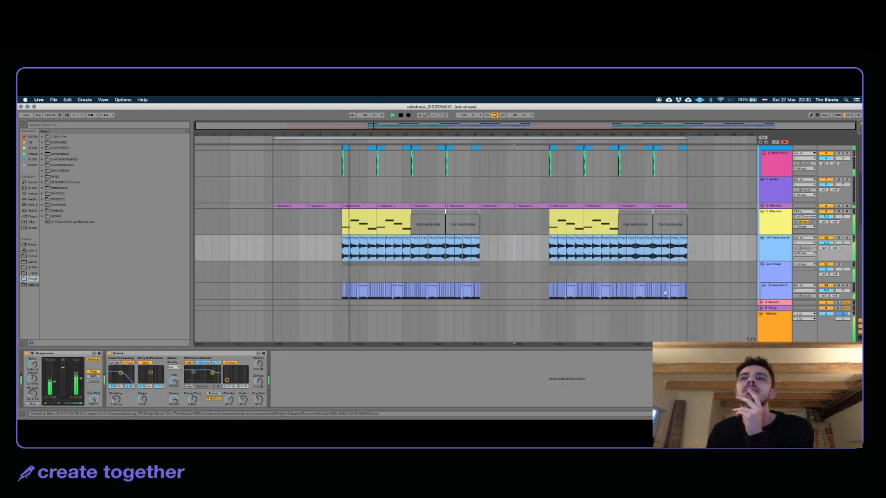
pyautogui.press('super+alt+l')
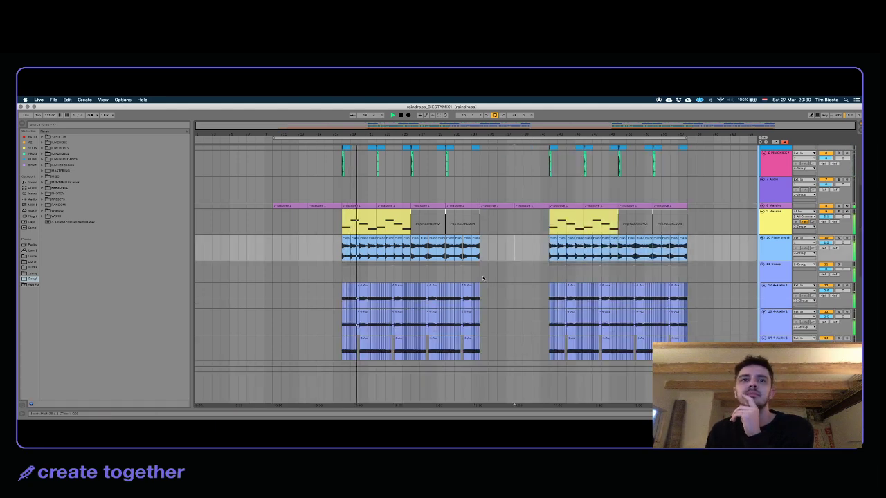
pyautogui.click(483, 279)
pyautogui.scroll(-4, 498, 277)
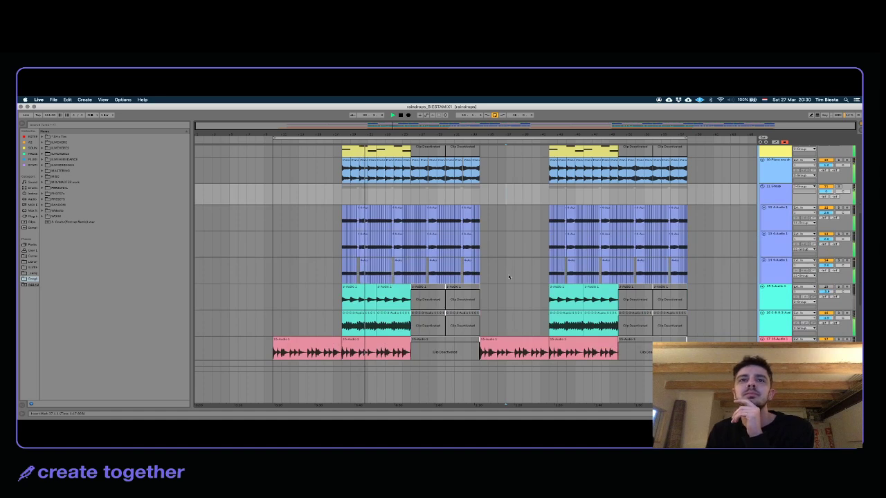
pyautogui.scroll(-3, 509, 277)
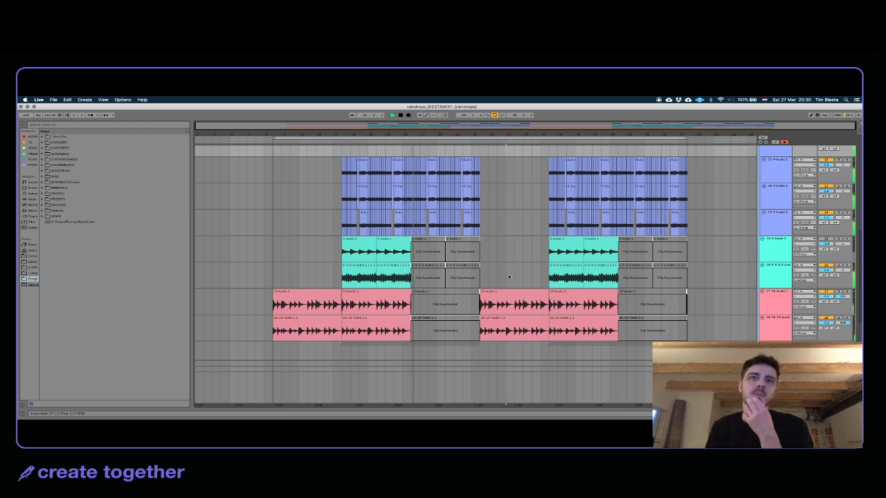
pyautogui.click(645, 305)
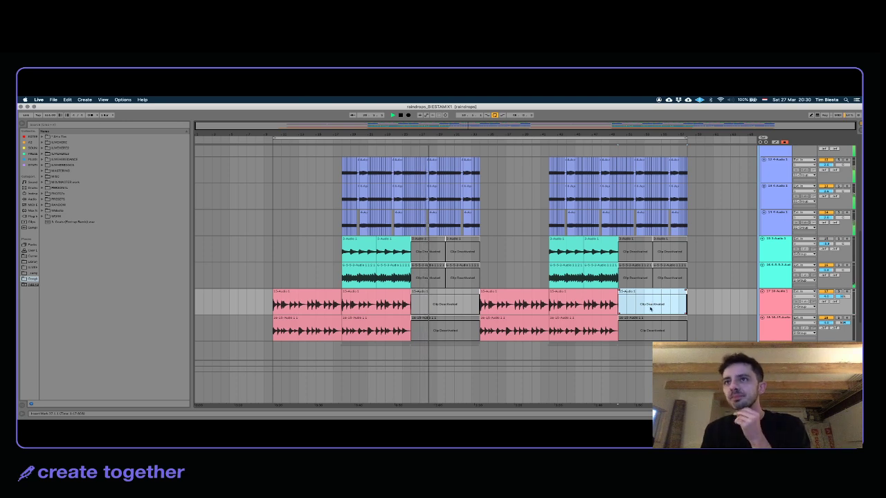
pyautogui.click(659, 325)
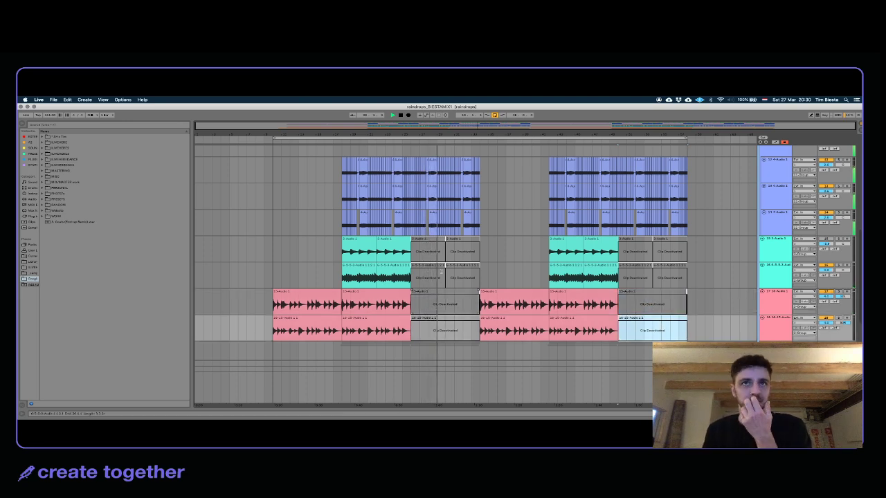
pyautogui.scroll(5, 440, 272)
pyautogui.scroll(-2, 440, 273)
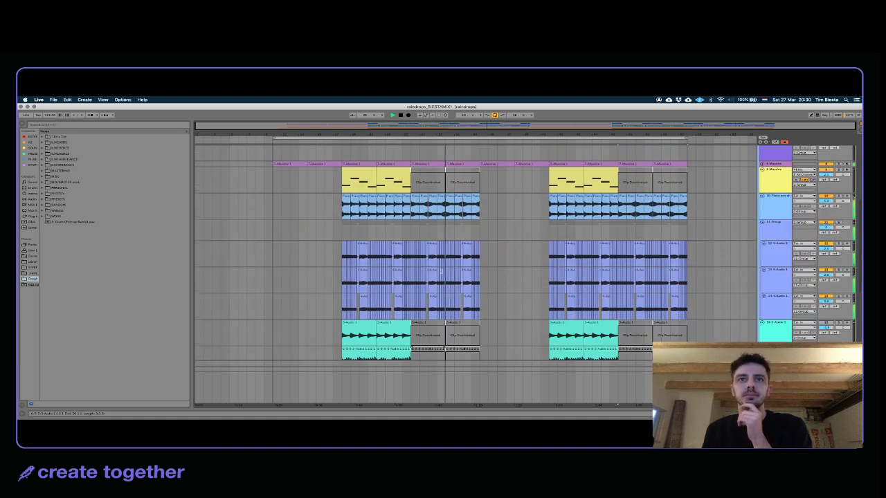
# Step: Loop the last 8 bars of the first section and duplicate that time across all tracks directly after it
pyautogui.click(489, 236)
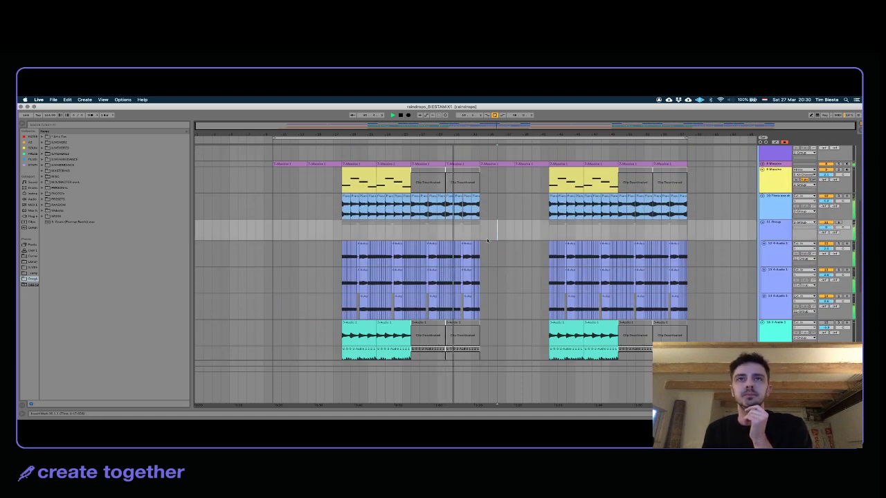
pyautogui.moveTo(479, 260); pyautogui.dragTo(412, 217)
pyautogui.press('super+l')
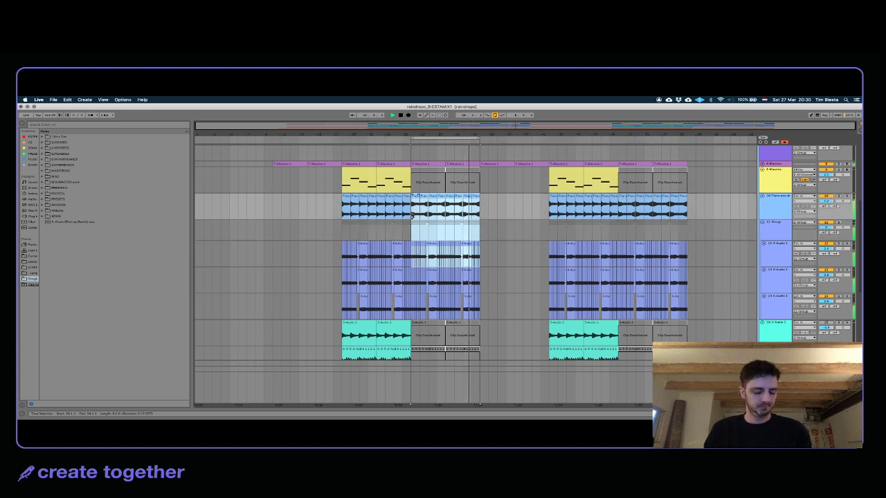
pyautogui.press('super+shift+d')
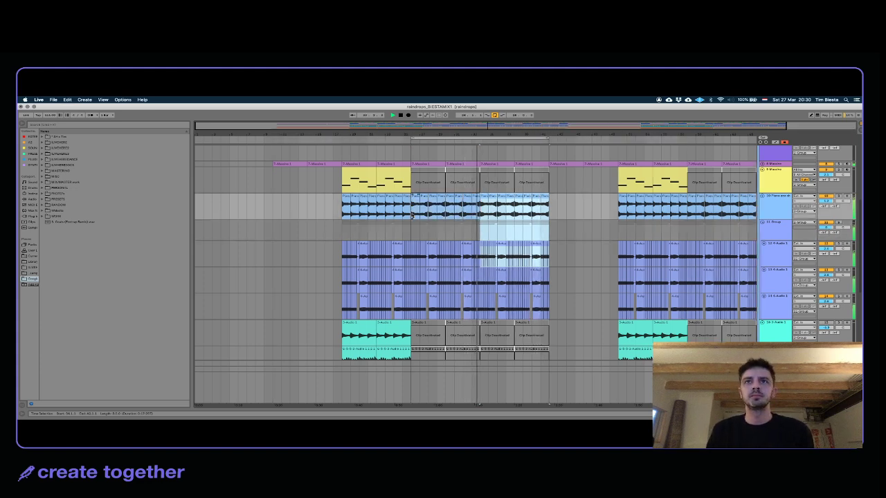
pyautogui.click(480, 232)
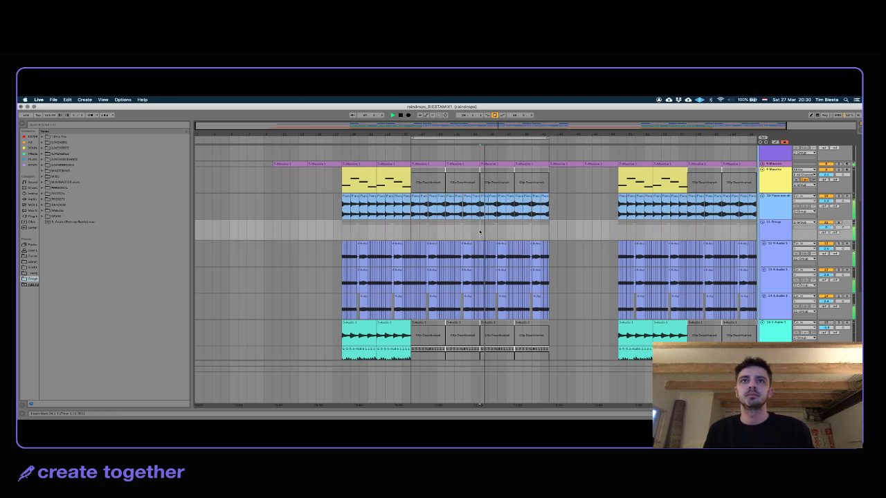
pyautogui.scroll(5, 477, 235)
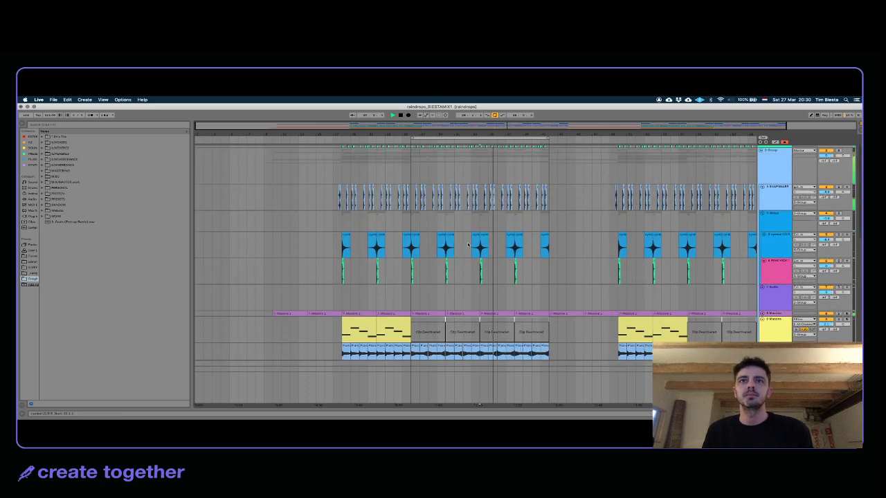
pyautogui.scroll(-5, 467, 244)
pyautogui.click(511, 254)
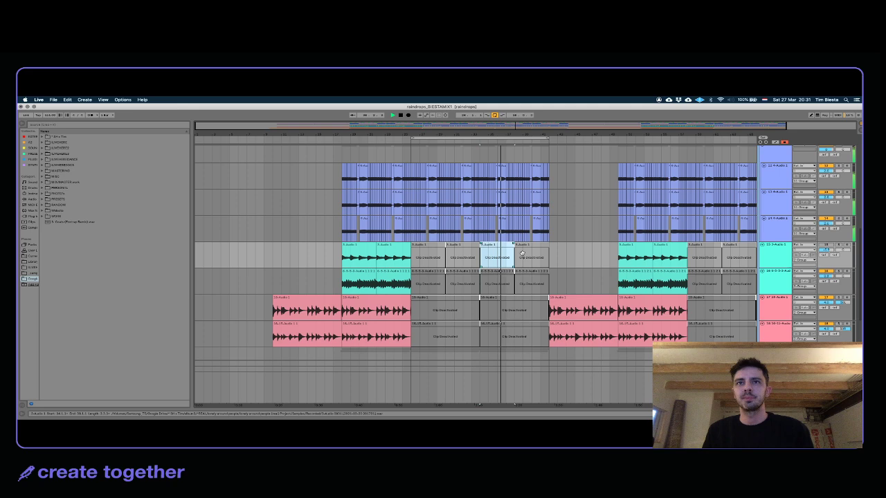
pyautogui.click(510, 267)
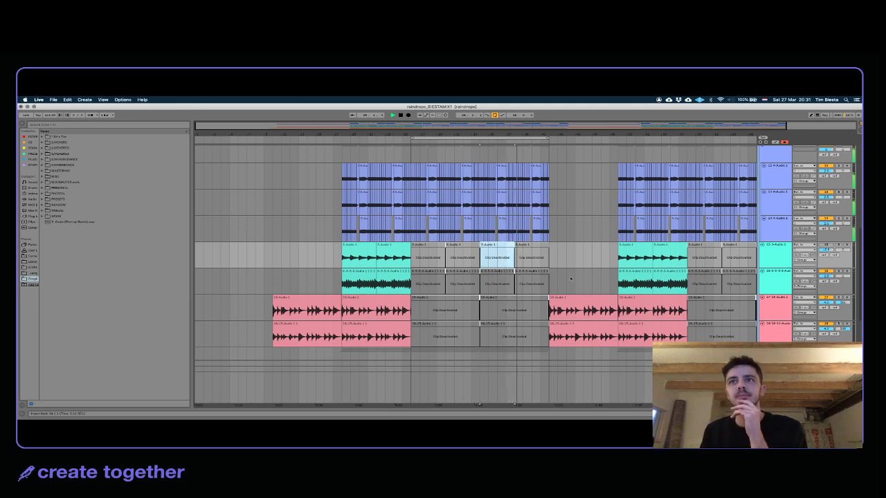
# Step: Try to remove the 8 bars under the second section's first pink clip from all tracks, then undo the removal
pyautogui.click(583, 309)
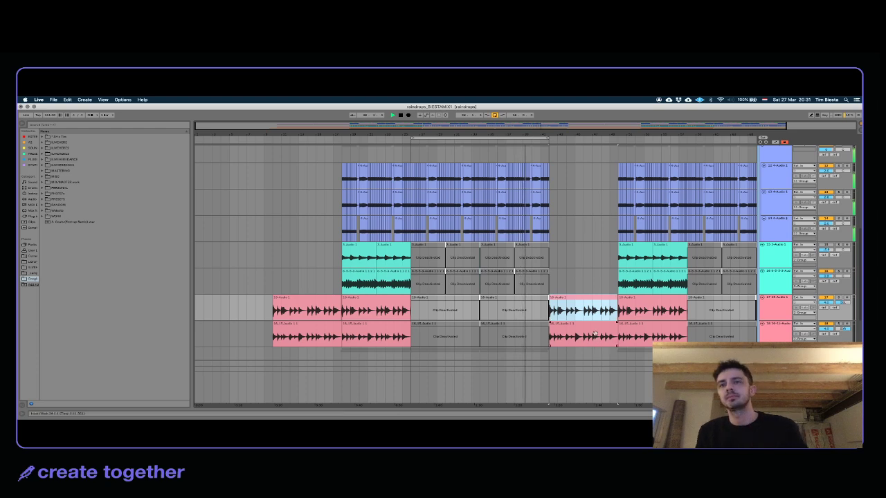
pyautogui.press('super+shift+BackSpace')
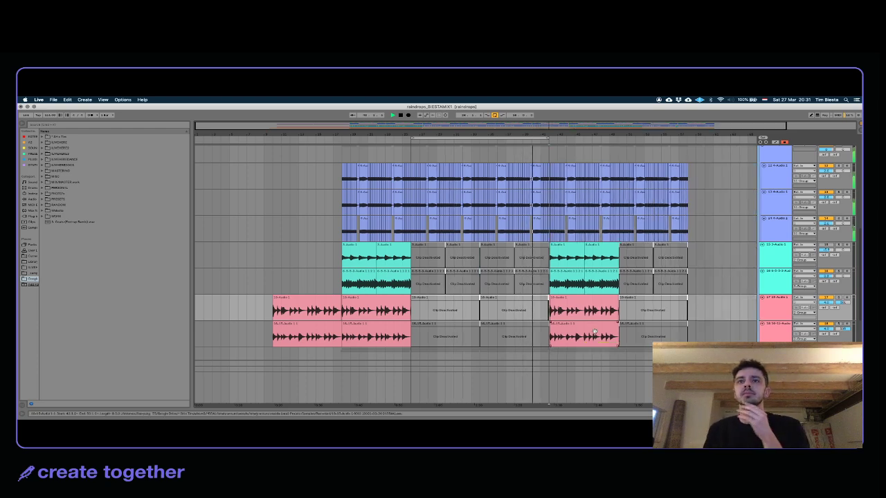
pyautogui.click(523, 256)
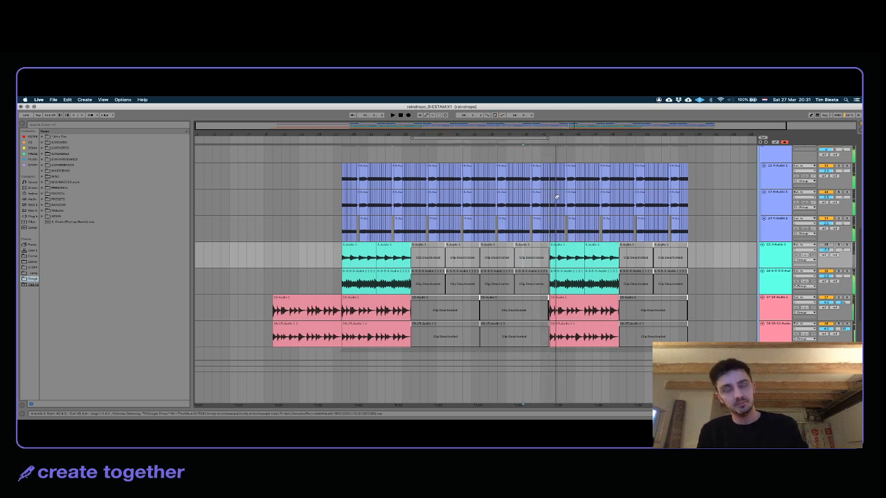
pyautogui.press('super+shift+d')
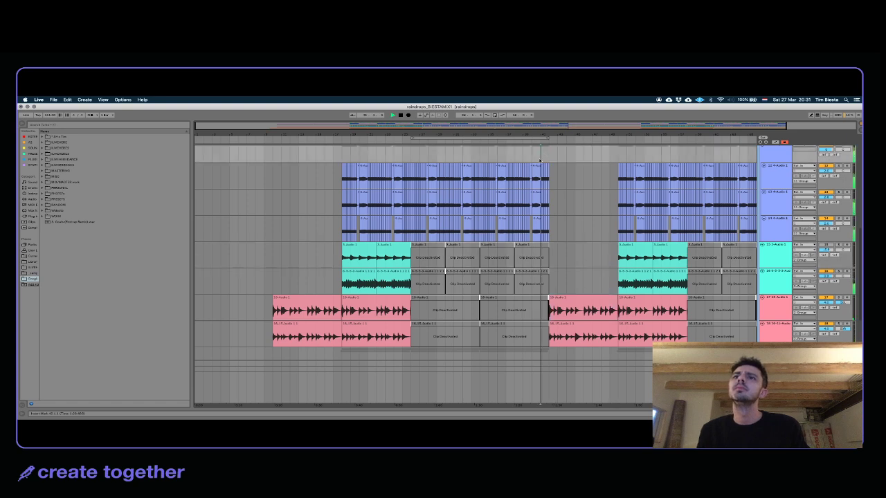
pyautogui.click(576, 296)
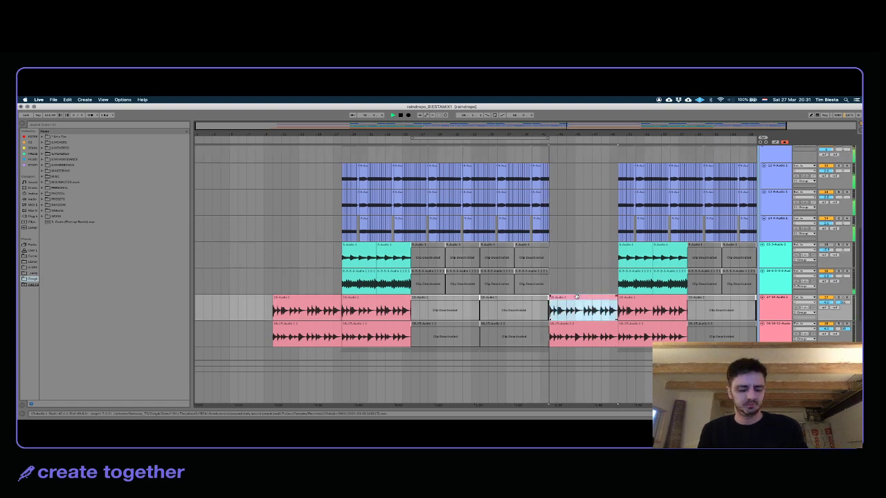
pyautogui.click(559, 256)
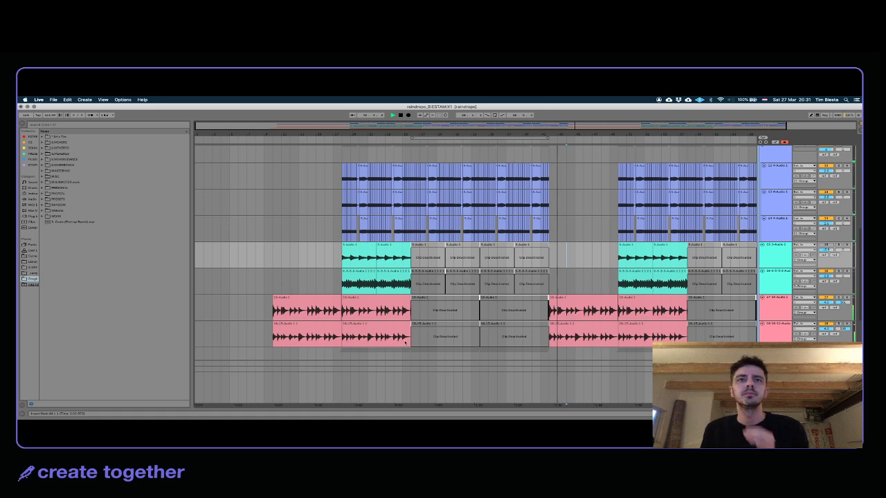
# Step: Loop the 8-bar intro spanned by the first clips on both pink tracks and select that time across all tracks
pyautogui.moveTo(518, 133); pyautogui.dragTo(519, 117)
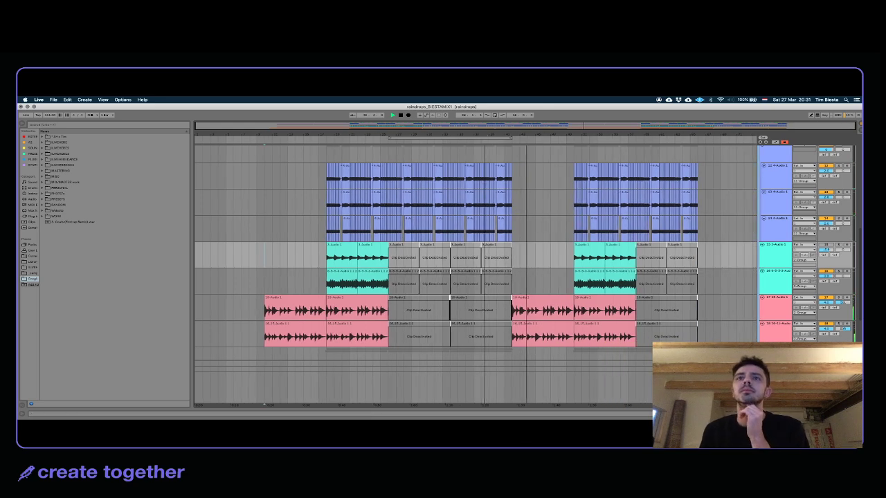
pyautogui.click(296, 297)
pyautogui.keyDown('shift'); pyautogui.click(296, 324); pyautogui.keyUp('shift')
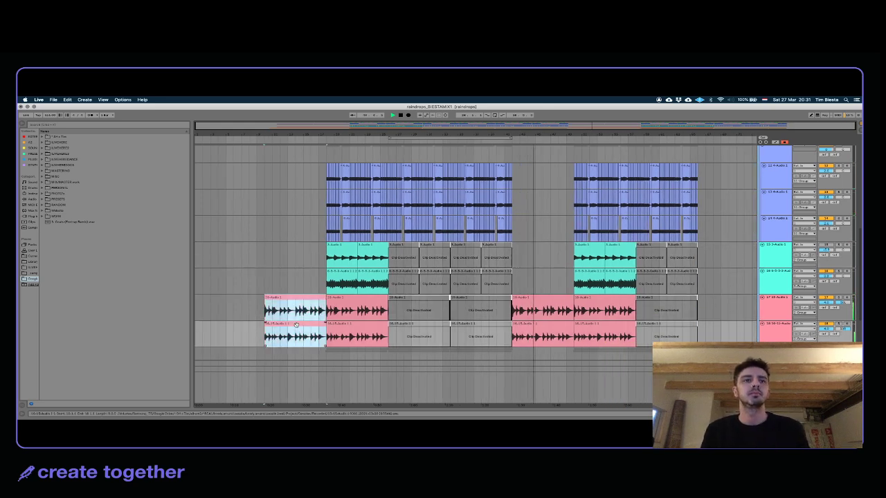
pyautogui.press('super+l')
pyautogui.press('super+shift+l')
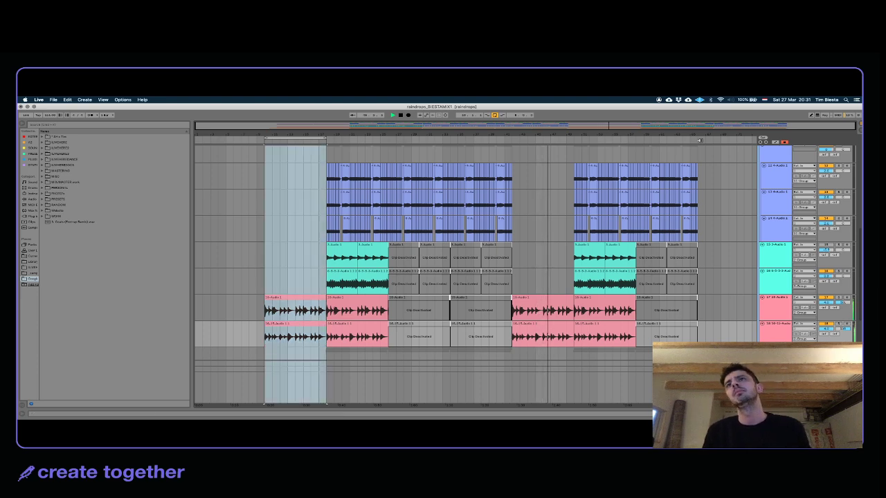
# Step: Paste a copy of the 8-bar intro, across all tracks, at the end of the arrangement
pyautogui.click(695, 158)
pyautogui.scroll(10, 695, 158)
pyautogui.click(696, 157)
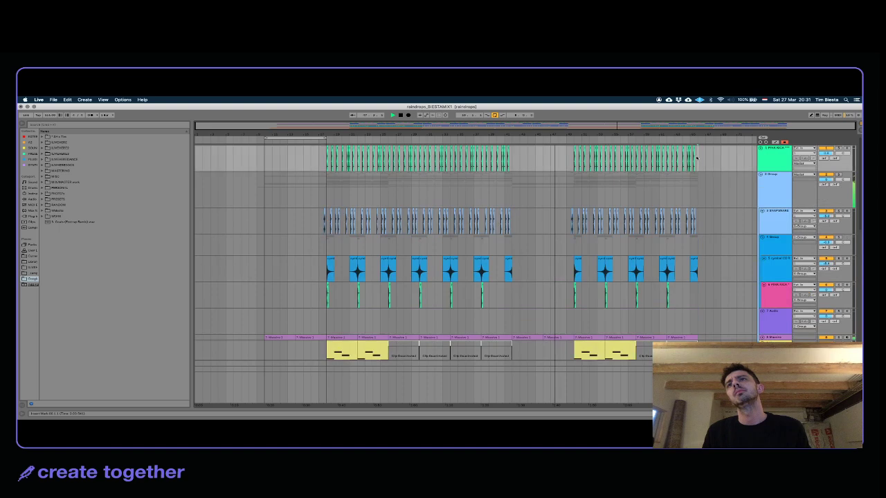
pyautogui.scroll(3, 696, 157)
pyautogui.press('super+v')
pyautogui.moveTo(649, 135); pyautogui.dragTo(649, 111)
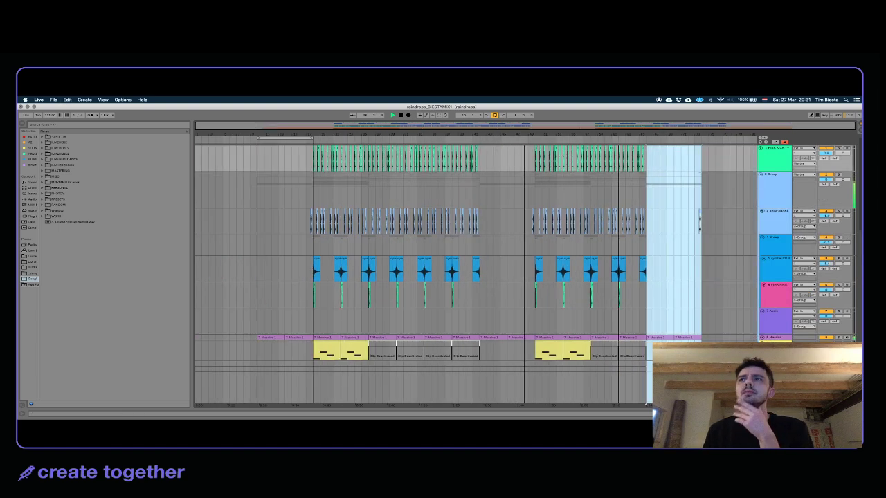
pyautogui.scroll(-3, 682, 257)
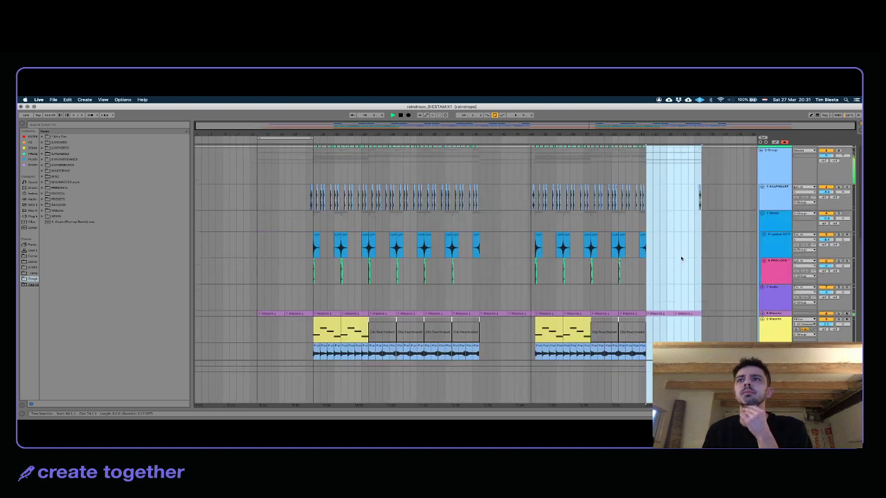
pyautogui.scroll(-10, 681, 258)
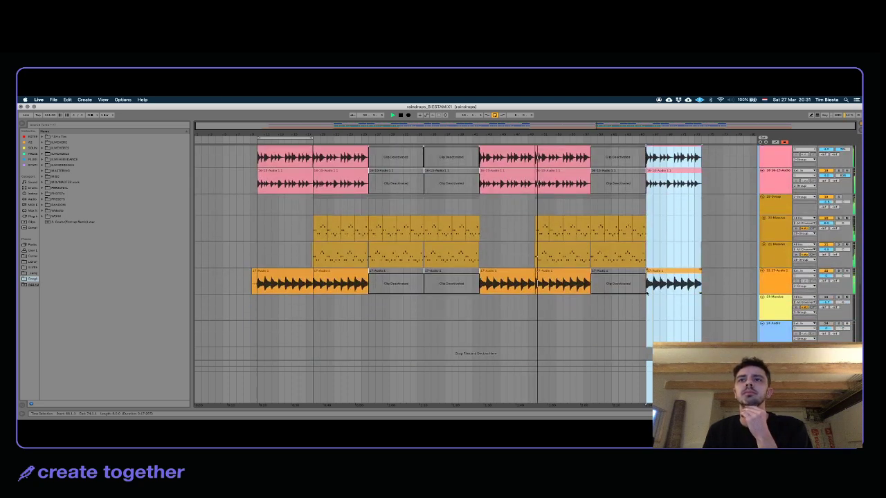
pyautogui.click(624, 315)
# Step: Loop the 8 bars where the gold Massive clips re-enter in the second section and duplicate that time across all tracks
pyautogui.click(573, 281)
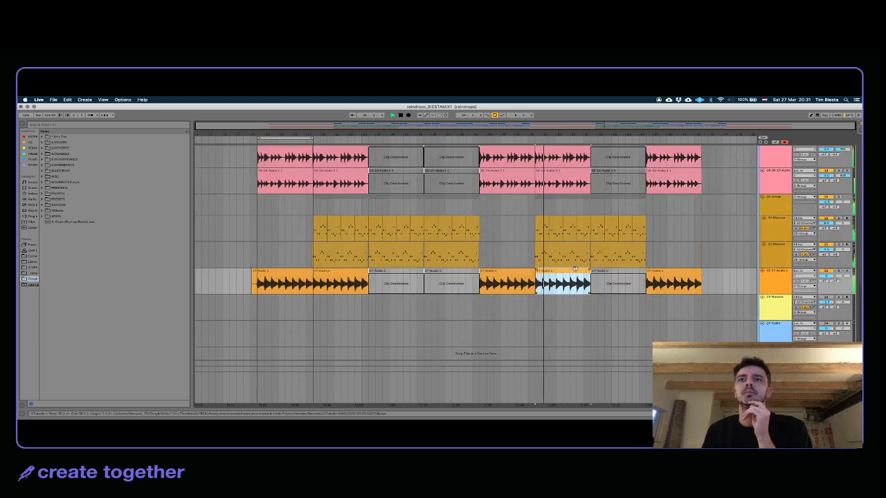
pyautogui.press('Up')
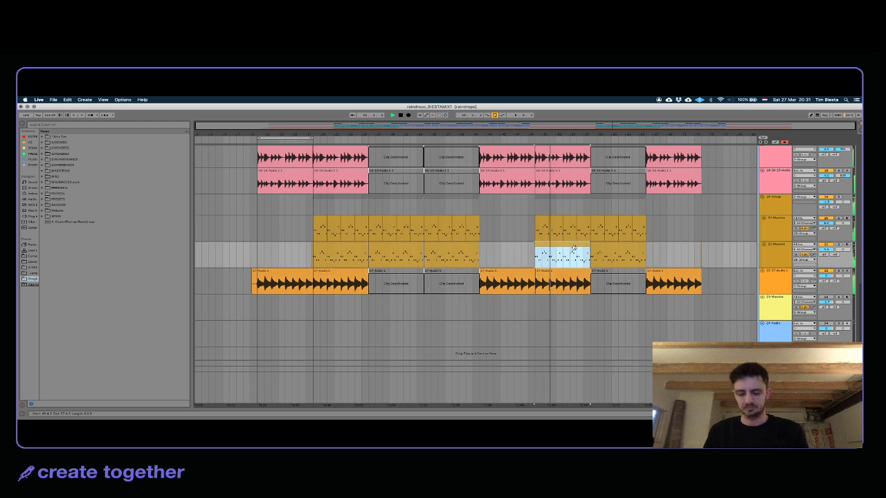
pyautogui.moveTo(537, 264); pyautogui.dragTo(590, 261)
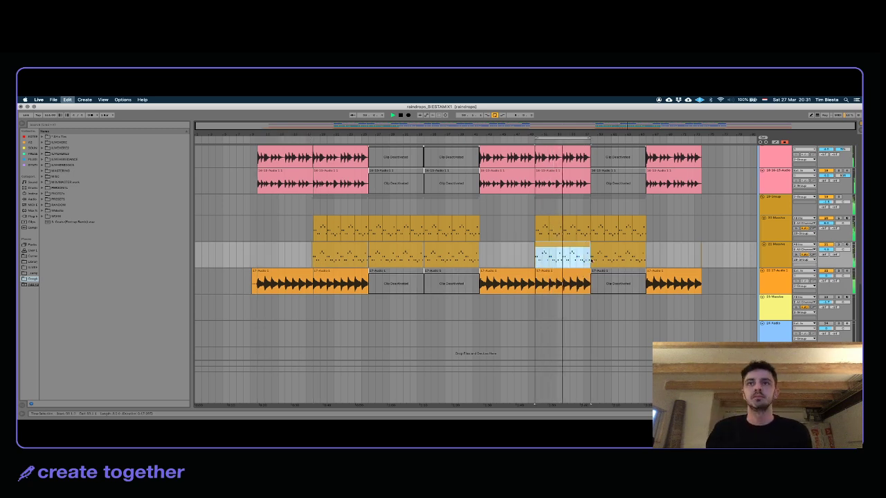
pyautogui.press('super+shift+d')
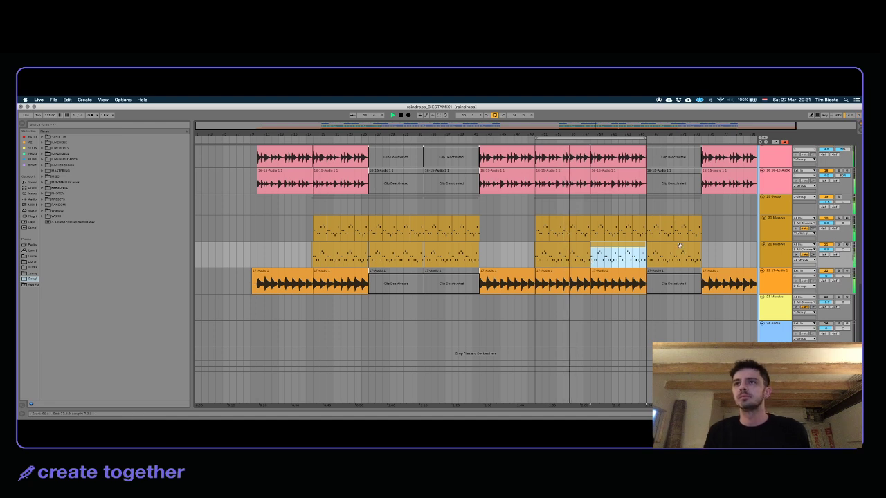
# Step: Try to remove the 8 bars with deactivated pink and orange clips after the duplicated passage, then undo the removal
pyautogui.press('super+d')
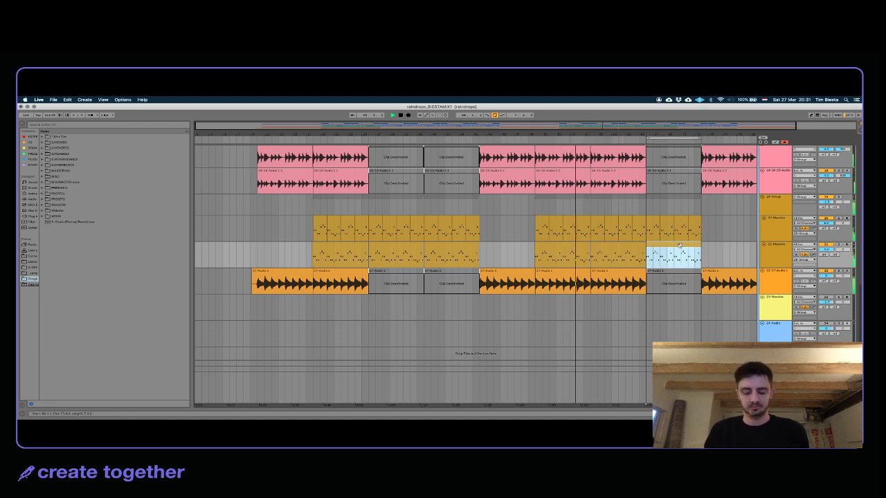
pyautogui.press('super+shift+Delete')
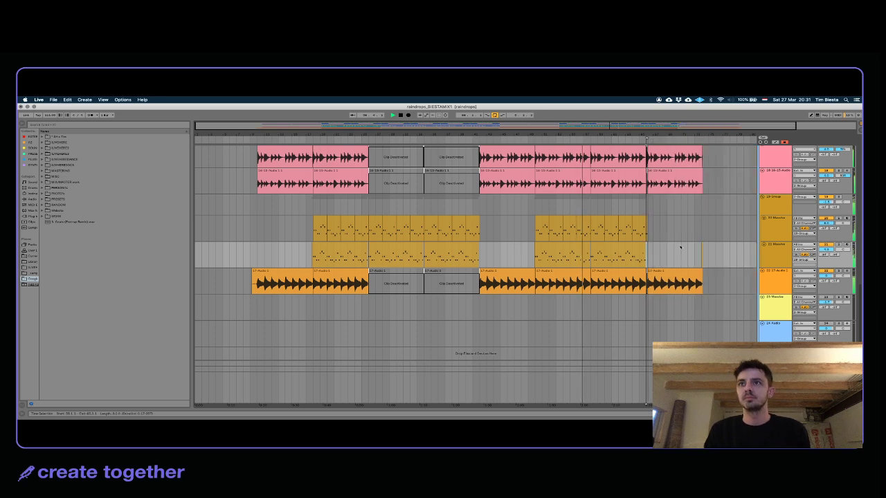
pyautogui.press('super+z')
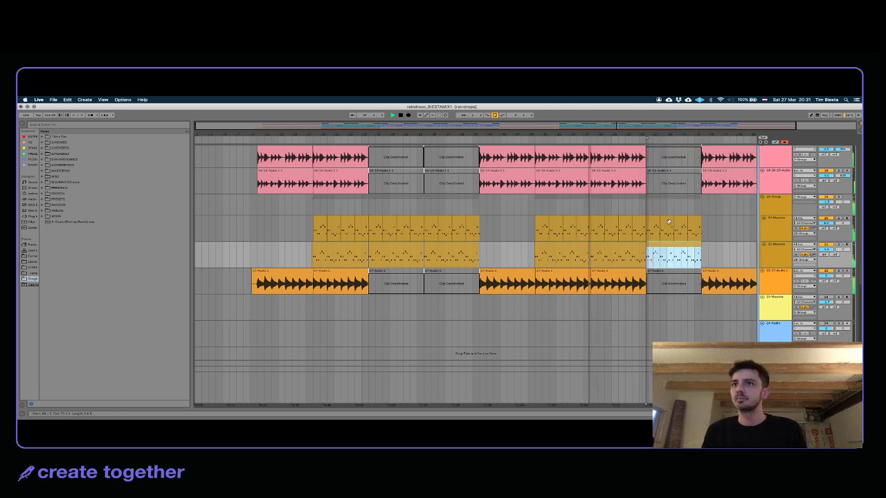
# Step: Delete the 8 bars of time with the deactivated pink and orange clips after the duplicated passage, across all tracks
pyautogui.press('Down')
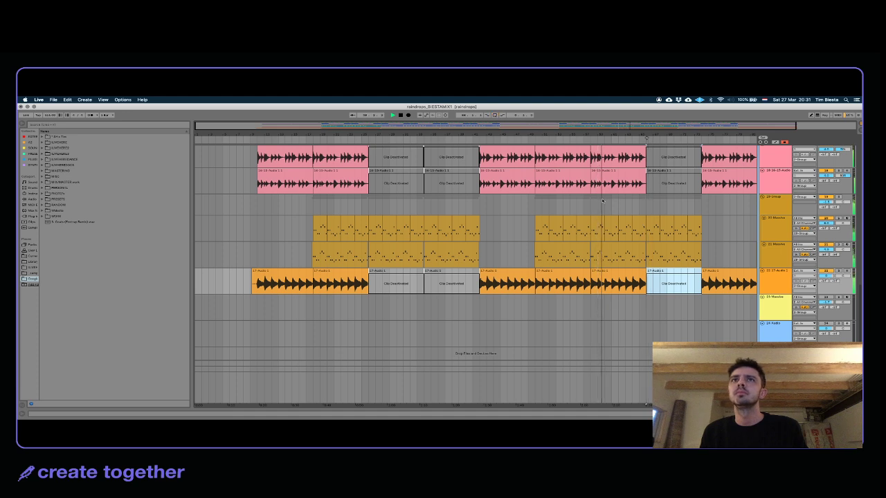
pyautogui.press('super+shift+Delete')
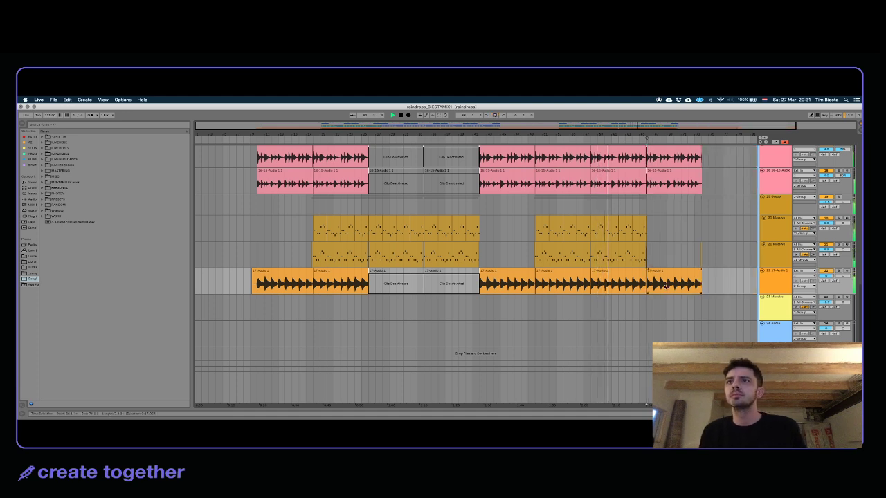
pyautogui.click(659, 226)
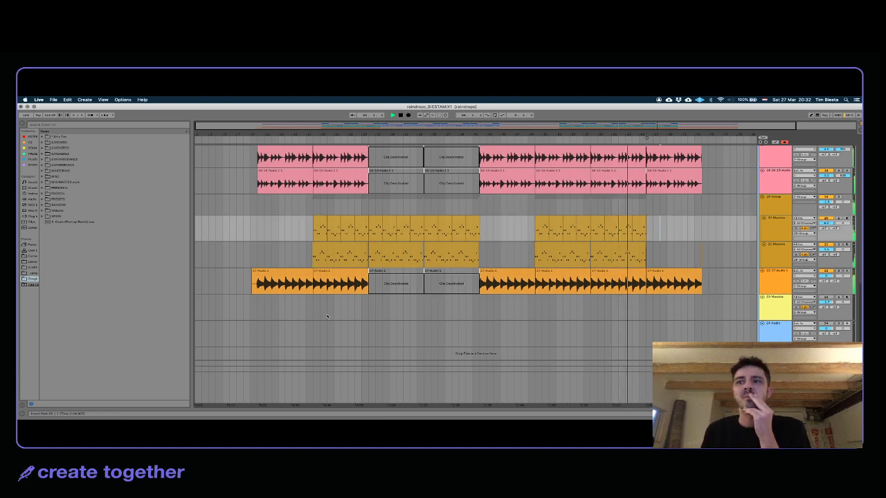
# Step: Review the shortened arrangement's intro and ending across the gold, orange, pink and drum tracks during playback
pyautogui.click(249, 289)
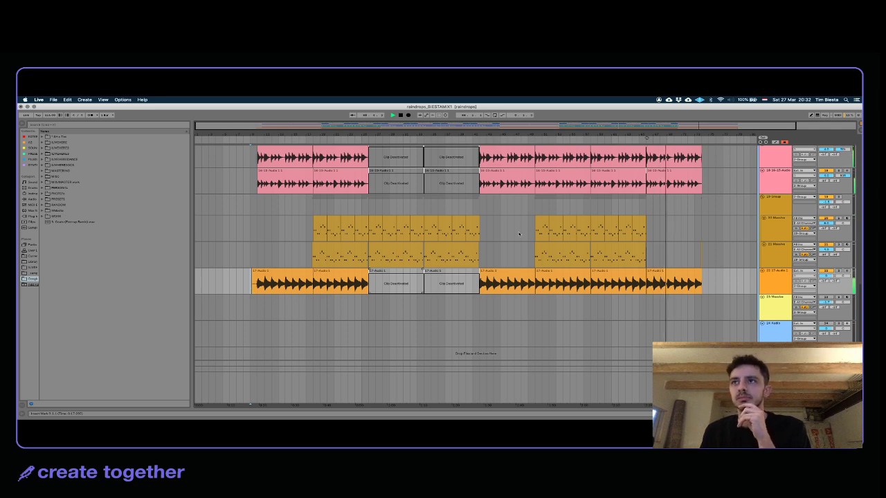
pyautogui.moveTo(695, 253); pyautogui.dragTo(738, 245)
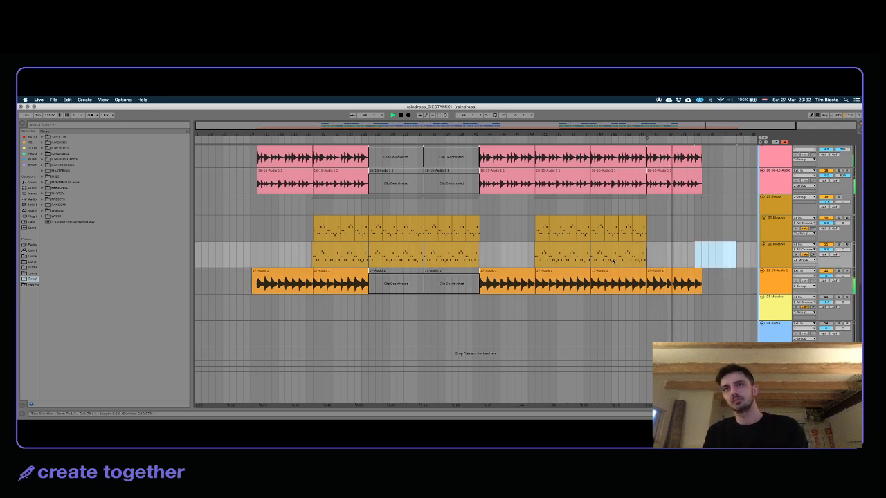
pyautogui.click(243, 247)
pyautogui.scroll(5, 318, 245)
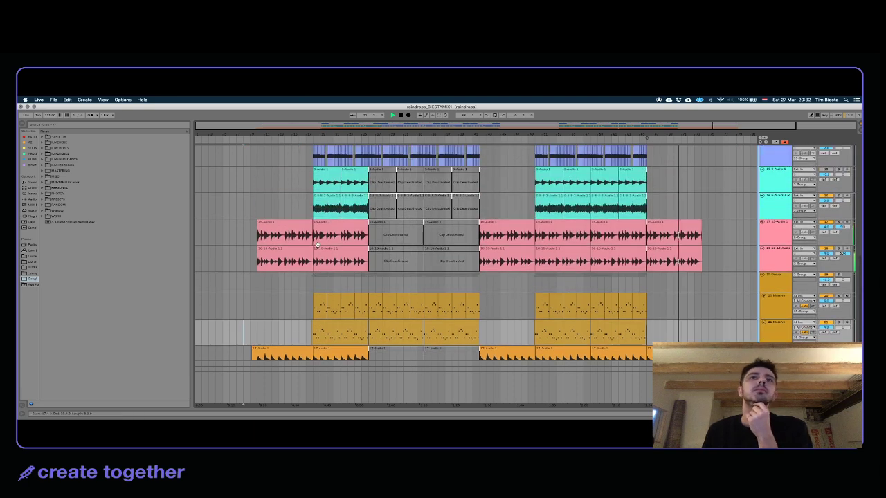
pyautogui.scroll(5, 532, 309)
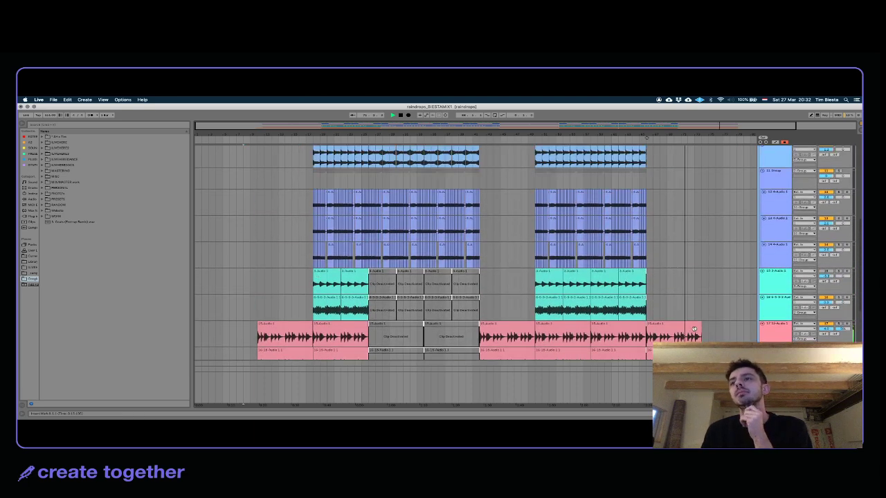
pyautogui.moveTo(699, 324); pyautogui.dragTo(712, 324)
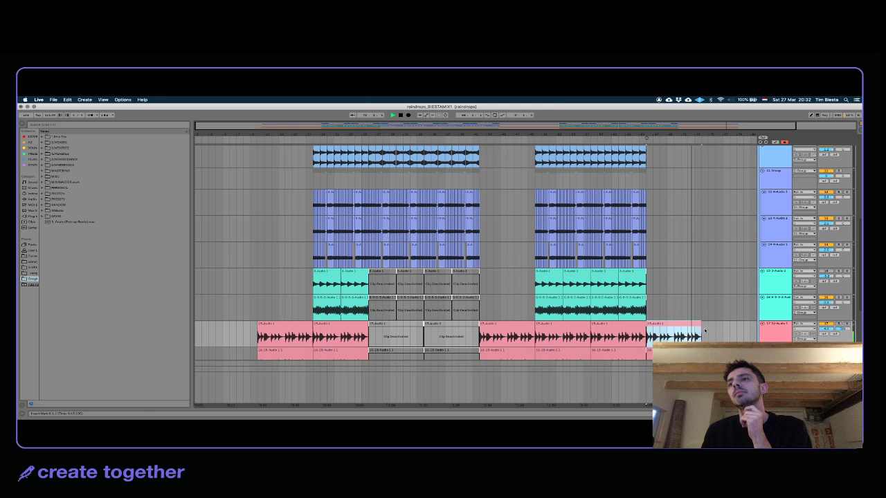
pyautogui.click(702, 330)
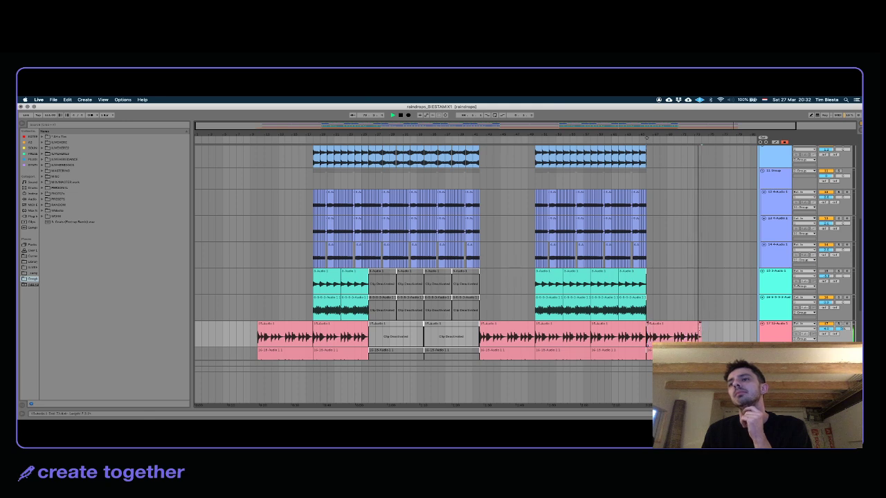
pyautogui.click(291, 323)
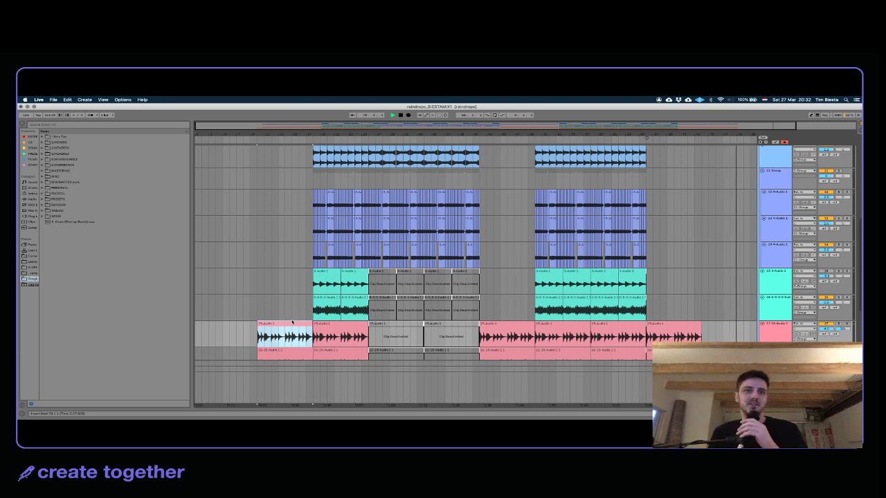
pyautogui.click(284, 285)
pyautogui.scroll(10, 570, 195)
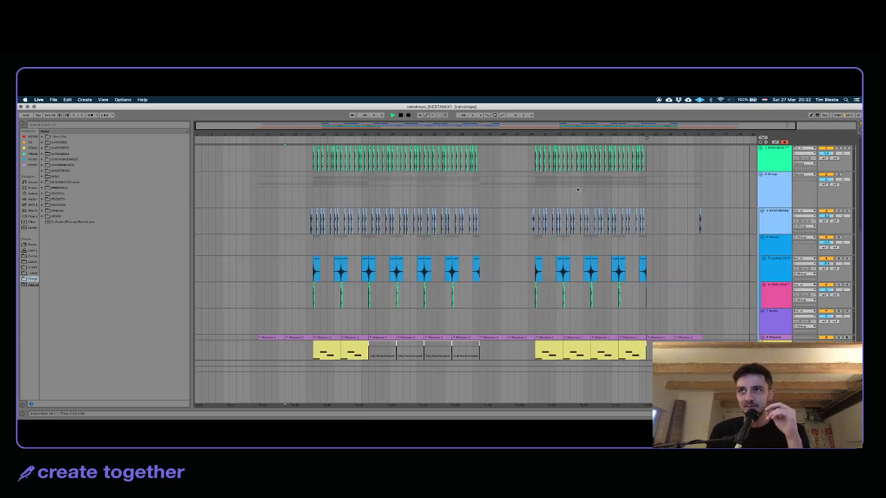
# Step: Collapse and re-expand the main group, and check the section layout down through its member tracks
pyautogui.click(761, 175)
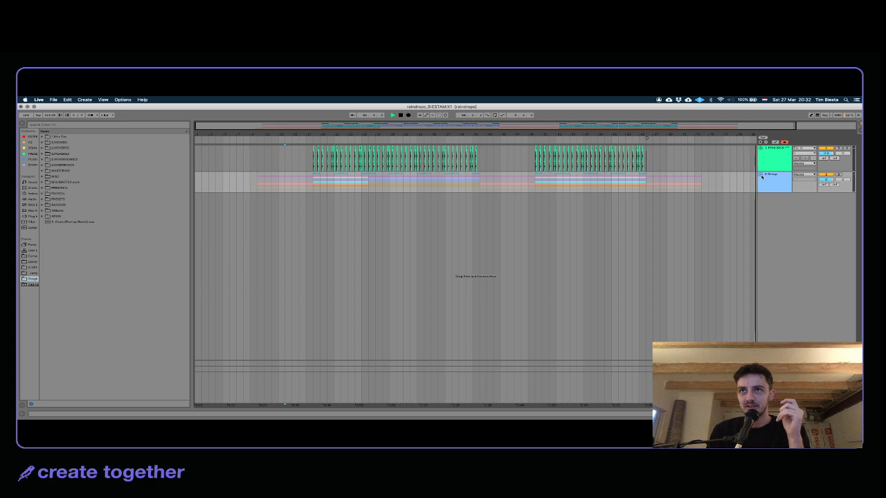
pyautogui.click(761, 175)
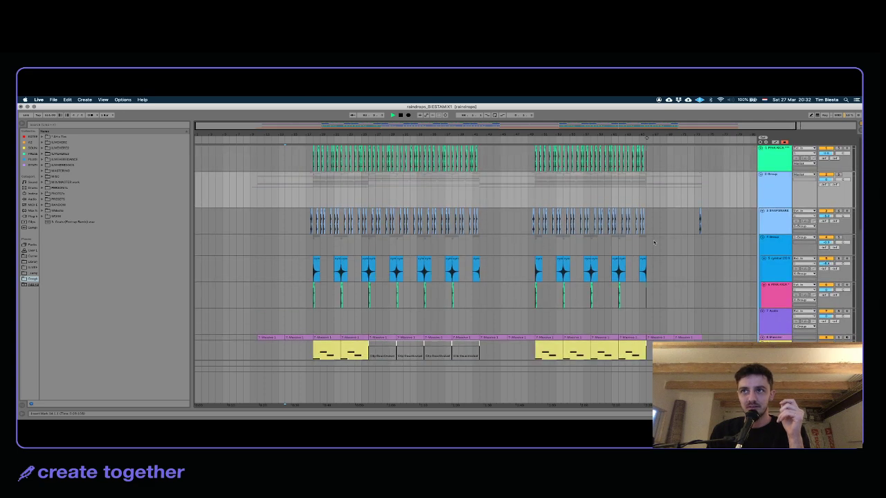
pyautogui.scroll(-15, 653, 243)
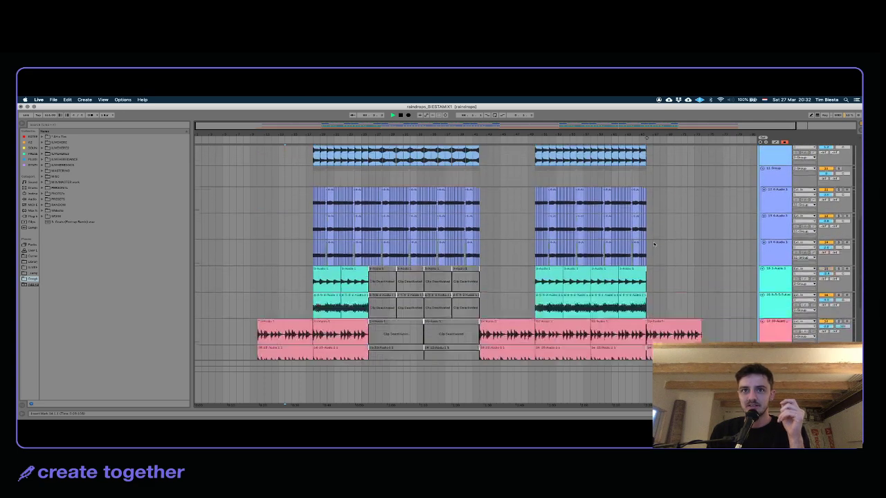
pyautogui.scroll(-2, 654, 243)
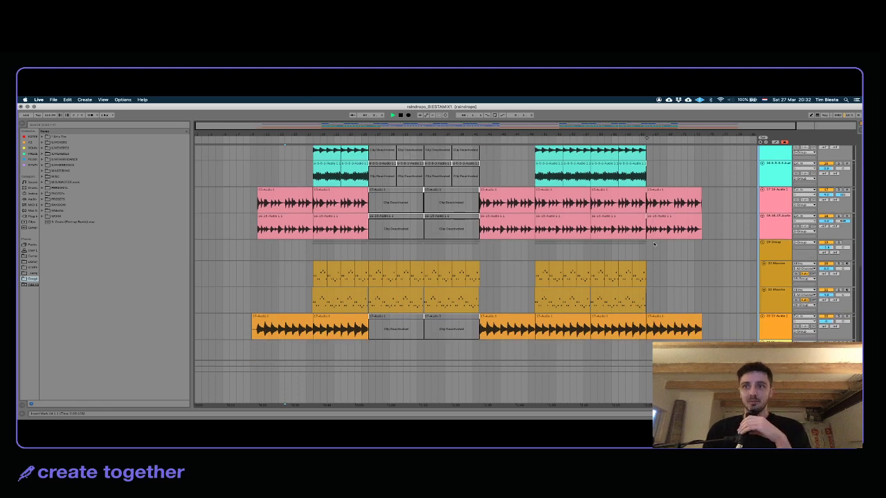
pyautogui.scroll(-3, 654, 244)
# Step: Show the device view and adjust the Master track's volume
pyautogui.doubleClick(771, 375)
pyautogui.scroll(12, 654, 269)
pyautogui.scroll(5, 653, 269)
pyautogui.click(576, 183)
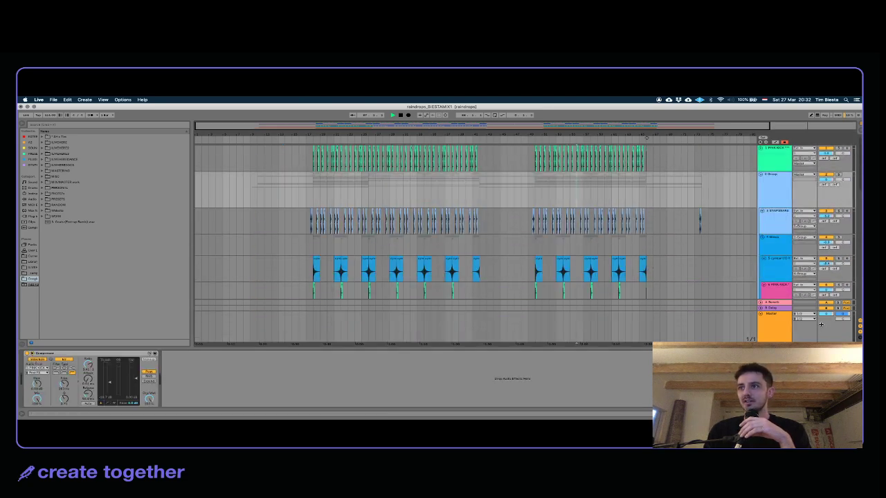
pyautogui.moveTo(826, 315); pyautogui.dragTo(827, 316)
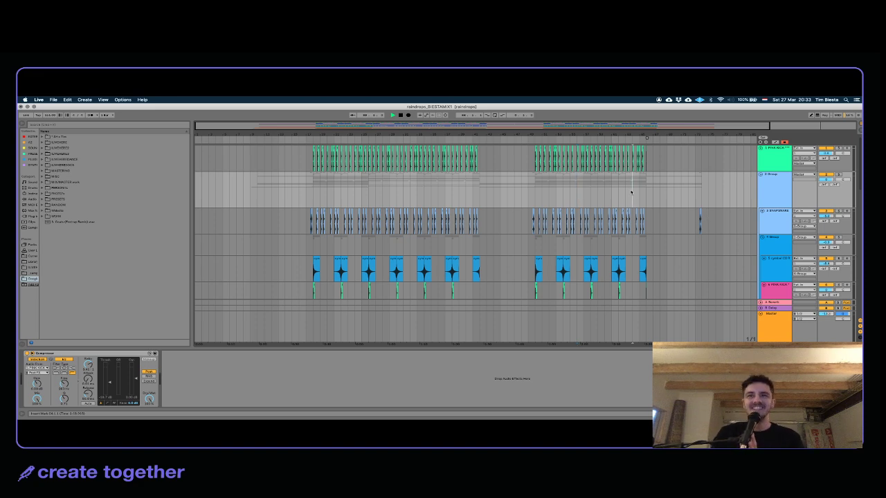
# Step: Play the end of the second section into the outro and check the drum, Massive and blue audio tracks
pyautogui.press('space')
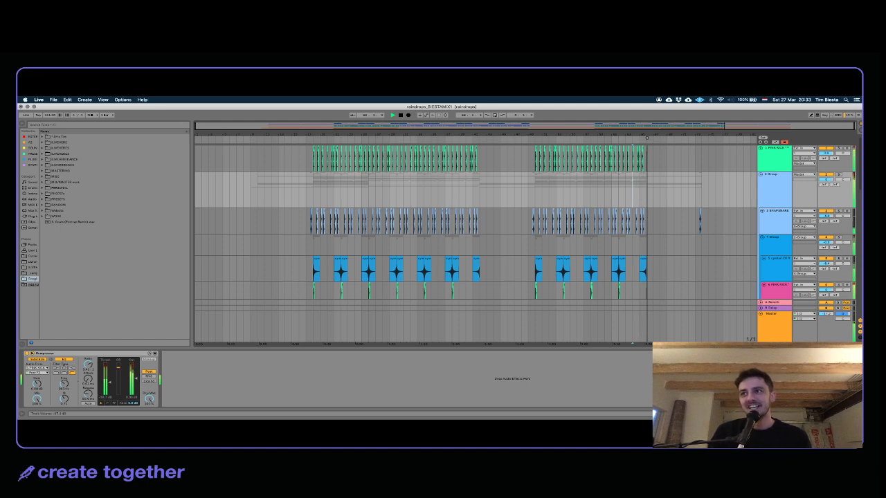
pyautogui.click(649, 249)
pyautogui.scroll(-2, 640, 246)
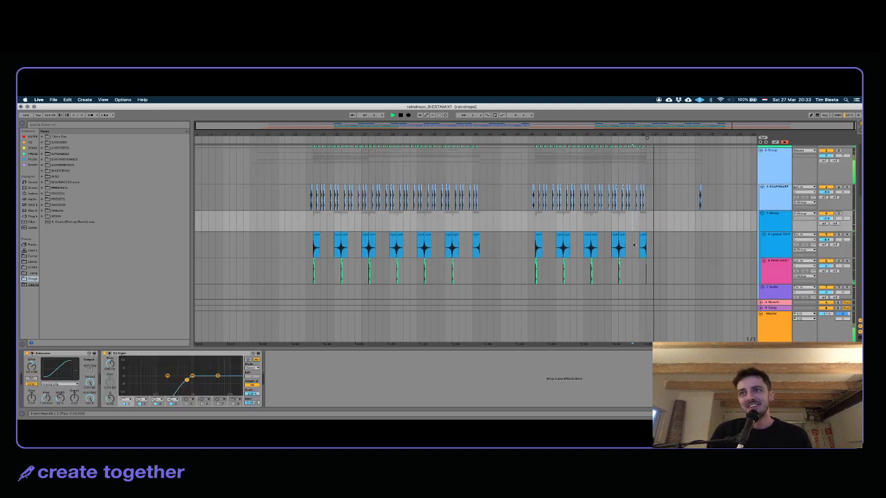
pyautogui.scroll(-4, 633, 245)
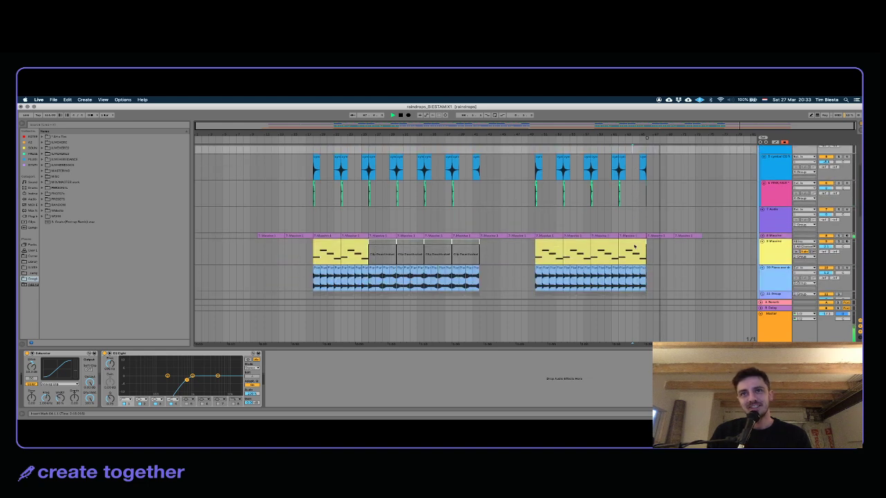
pyautogui.scroll(-6, 634, 247)
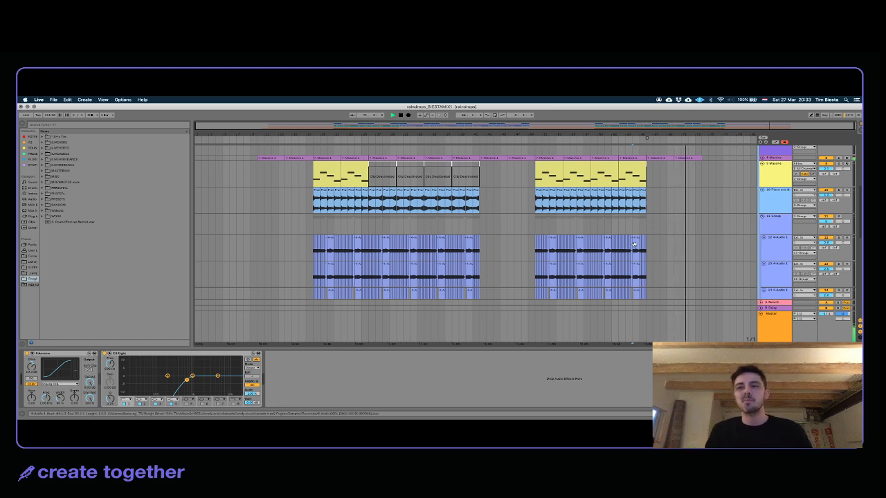
# Step: Stop playback and readjust the Master track's volume
pyautogui.click(778, 316)
pyautogui.press('space')
pyautogui.click(828, 316)
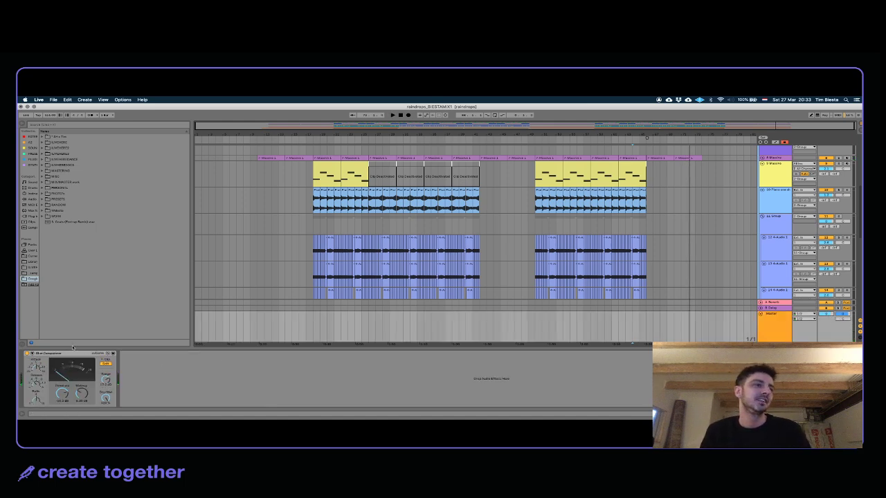
# Step: Rename the first green kick track to KICK
pyautogui.click(273, 295)
pyautogui.click(317, 251)
pyautogui.scroll(5, 291, 267)
pyautogui.click(773, 156)
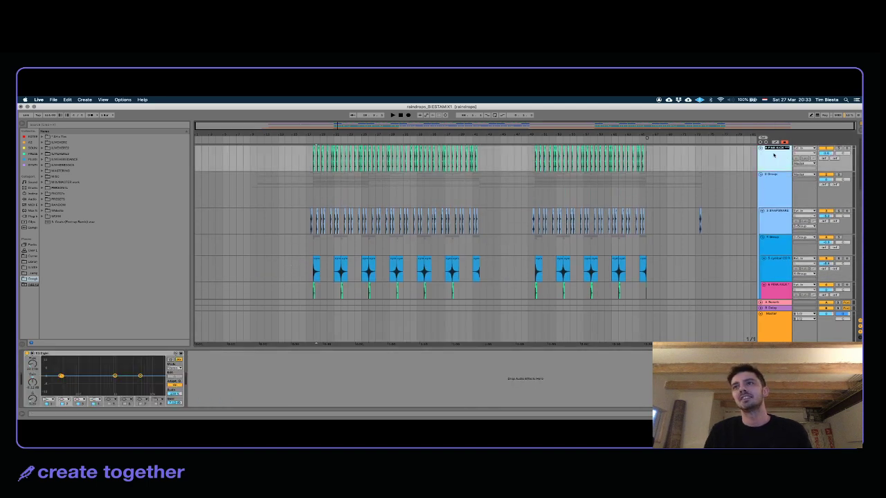
pyautogui.click(769, 194)
# Step: Recolour the snap/snare track and the KICK track dark blue
pyautogui.click(756, 231)
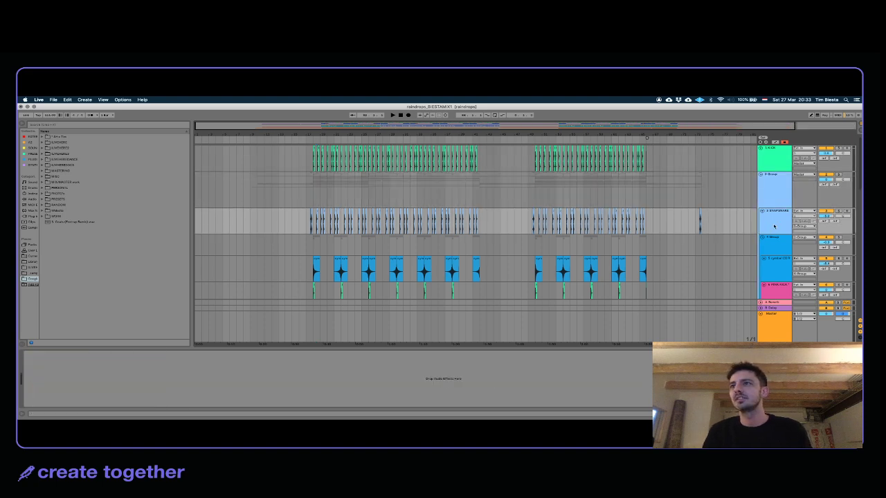
pyautogui.rightClick(774, 226)
pyautogui.click(823, 318)
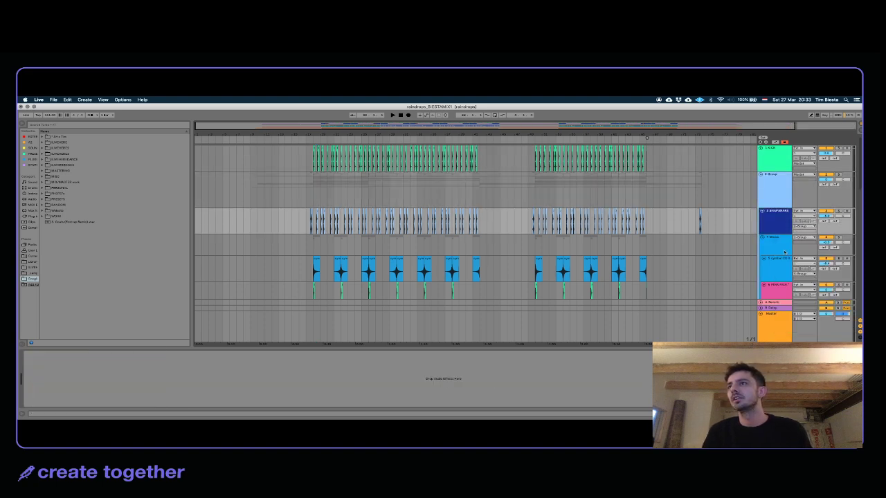
pyautogui.click(770, 179)
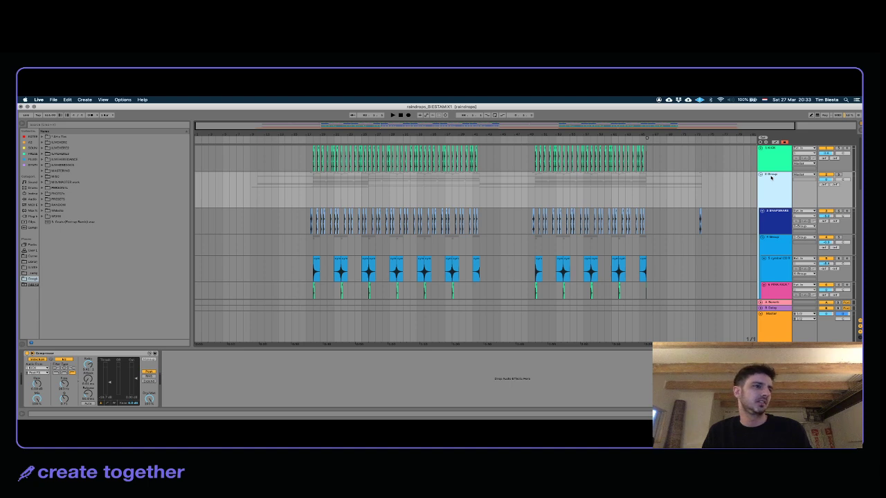
pyautogui.click(773, 156)
pyautogui.rightClick(773, 155)
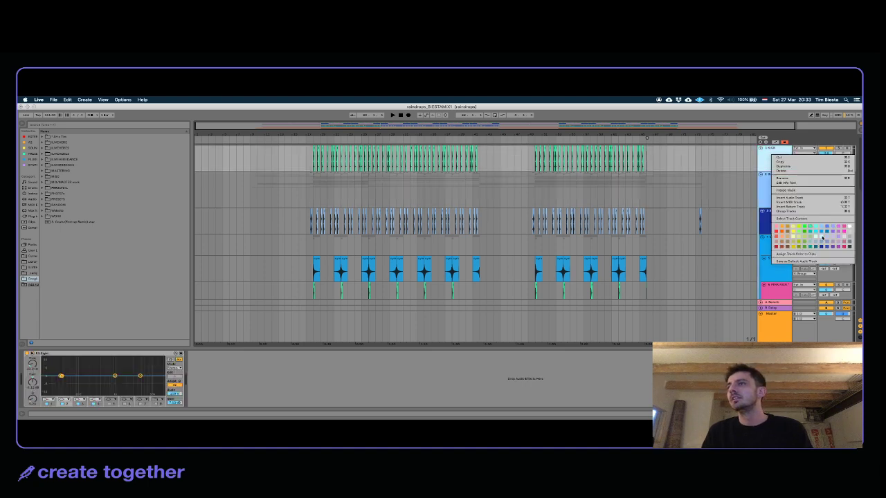
pyautogui.click(821, 247)
# Step: Play the arrangement from the first cymbal clip and check the drum subgroup containing the cymbal track
pyautogui.click(775, 247)
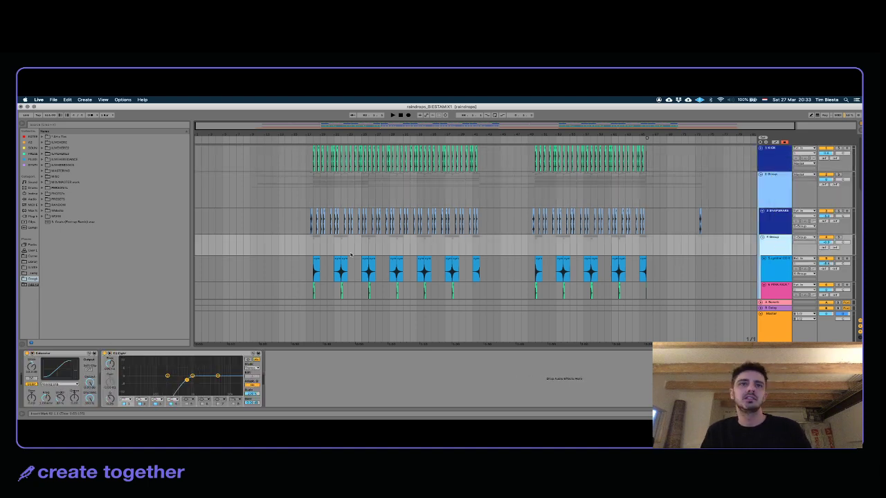
pyautogui.click(316, 268)
pyautogui.press('space')
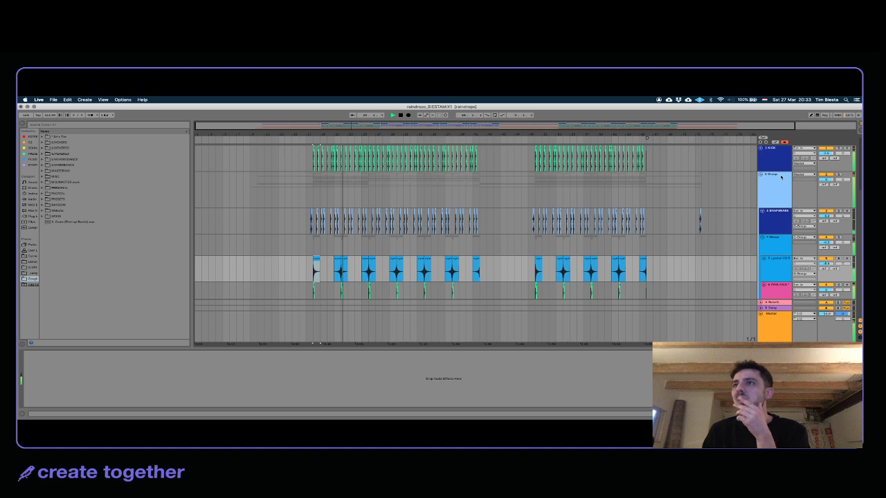
pyautogui.click(837, 238)
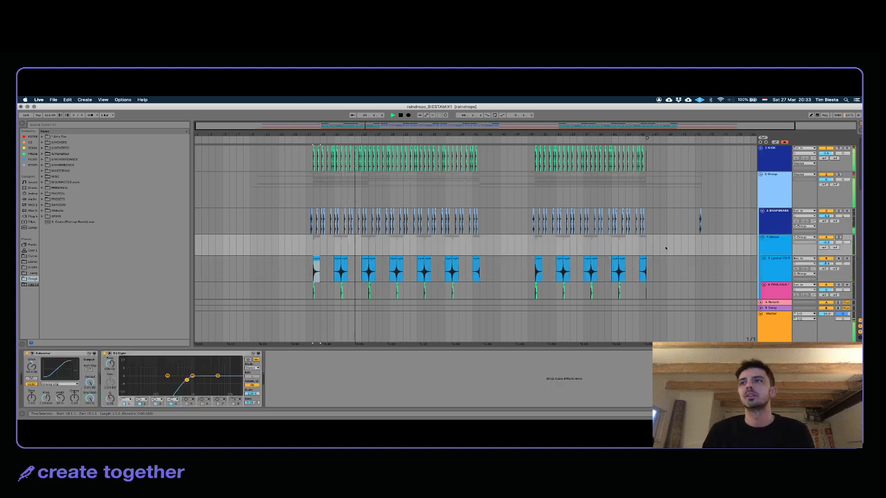
# Step: Recolour the cymbal track dark blue to match the other drum tracks
pyautogui.rightClick(776, 275)
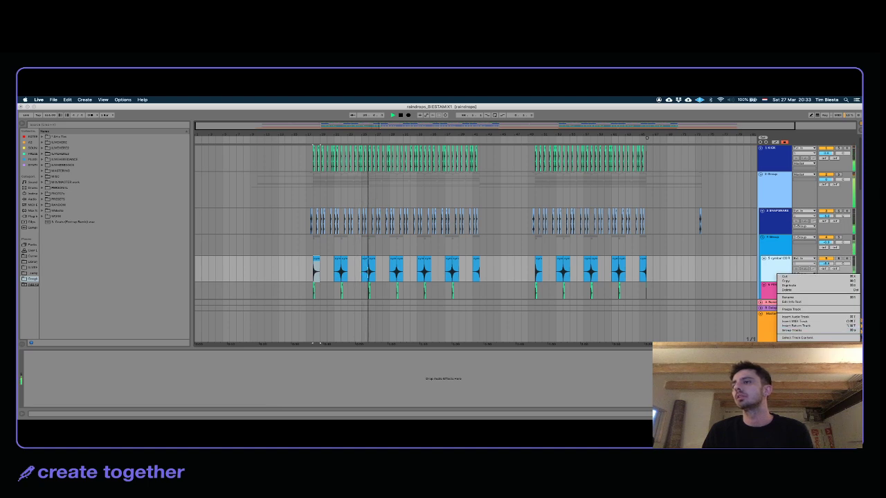
pyautogui.click(809, 350)
# Step: Audition the pink kick track in solo from the first cymbal clip, and solo its parent drum subgroup
pyautogui.click(778, 285)
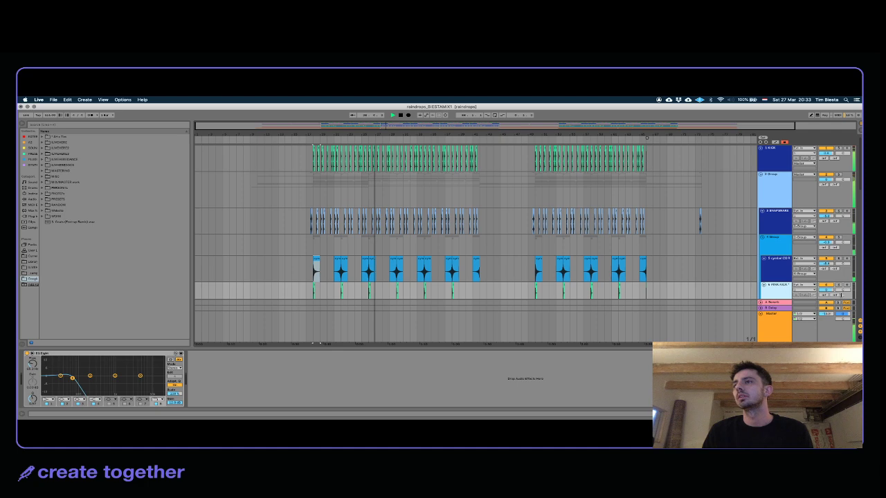
pyautogui.click(839, 284)
pyautogui.press('space')
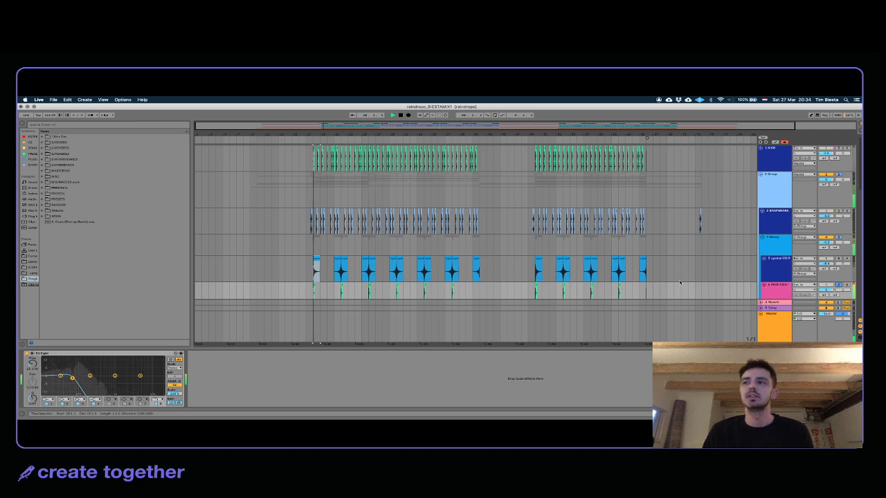
pyautogui.press('super+t')
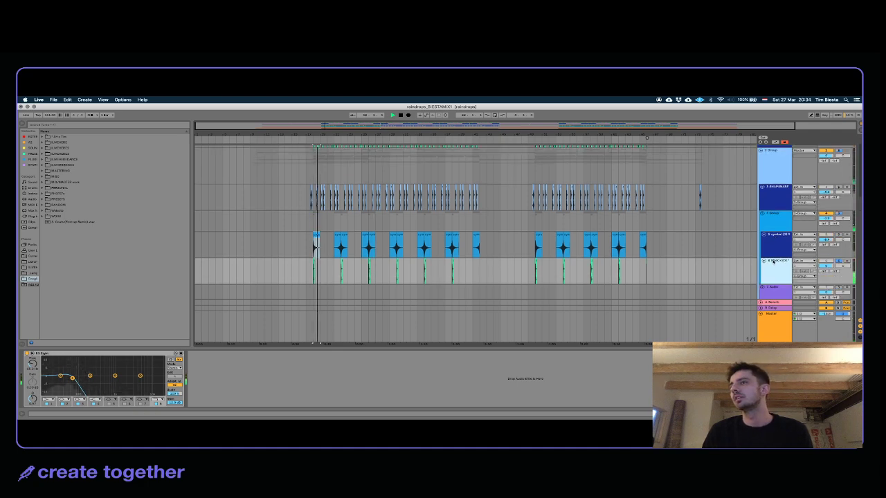
pyautogui.click(839, 214)
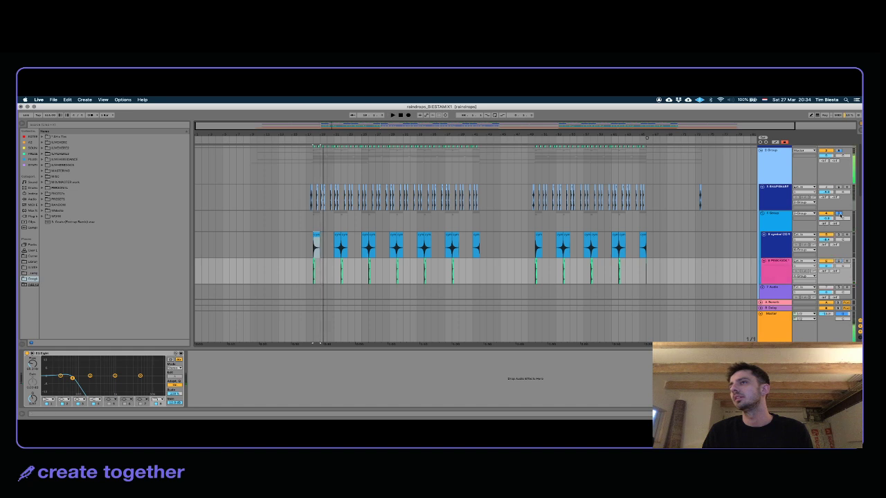
# Step: Adjust the pink kick track's volume while playing the soloed drums, and check the cymbal track and its parent subgroup
pyautogui.press('space')
pyautogui.press('space')
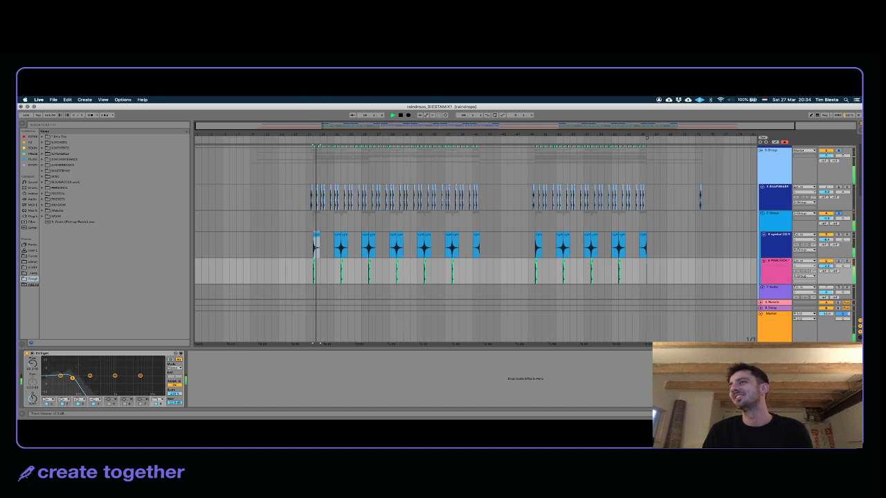
pyautogui.moveTo(825, 266); pyautogui.dragTo(825, 294)
pyautogui.click(774, 240)
pyautogui.press('space')
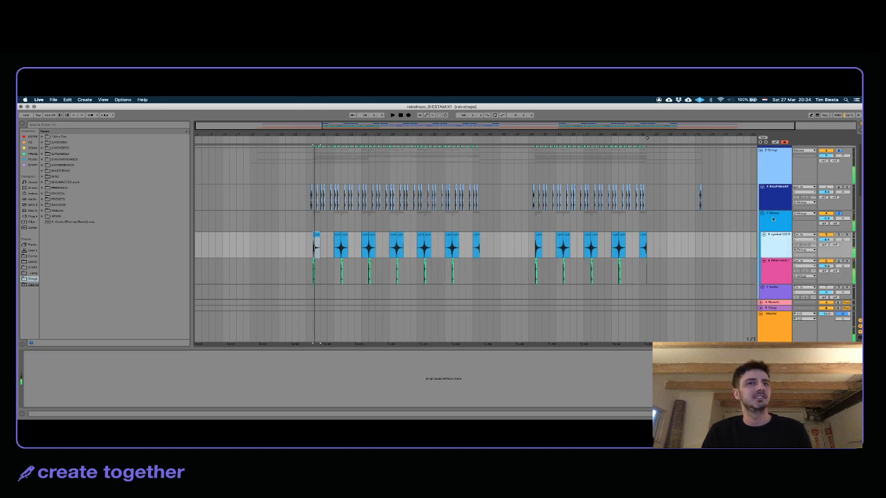
pyautogui.press('Up')
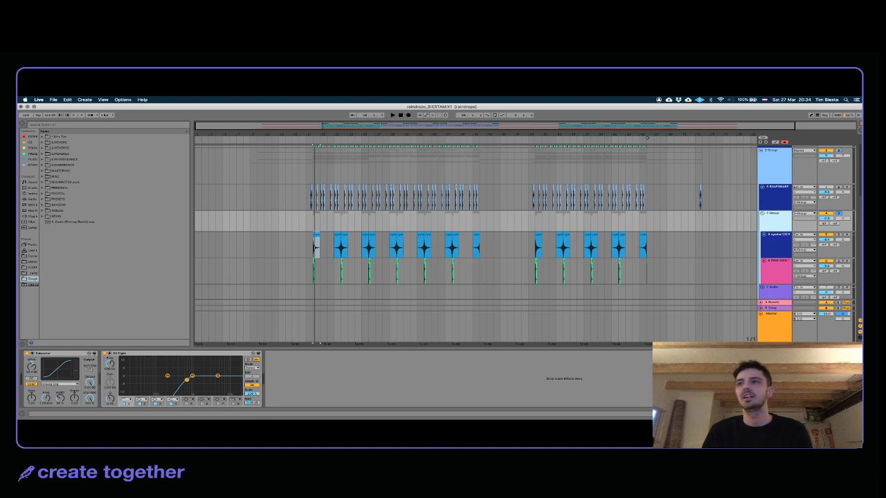
pyautogui.press('space')
# Step: Select the first cymbal clip and play the full mix from there
pyautogui.click(720, 272)
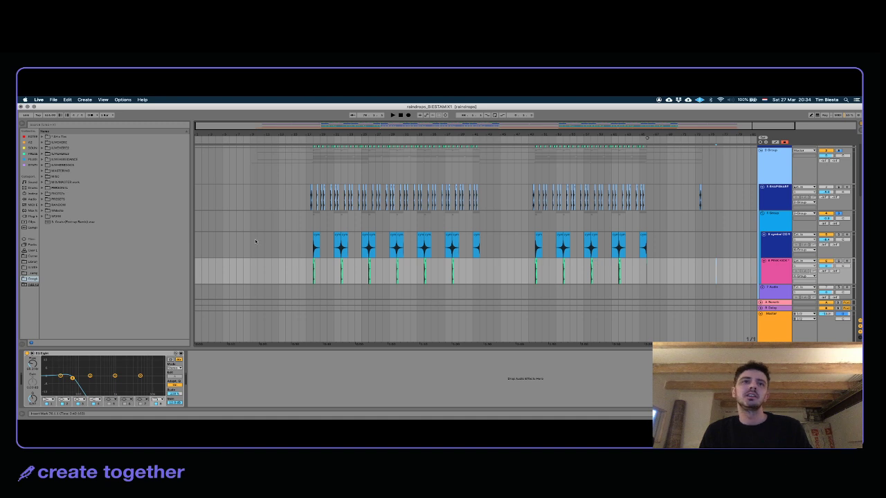
pyautogui.click(316, 242)
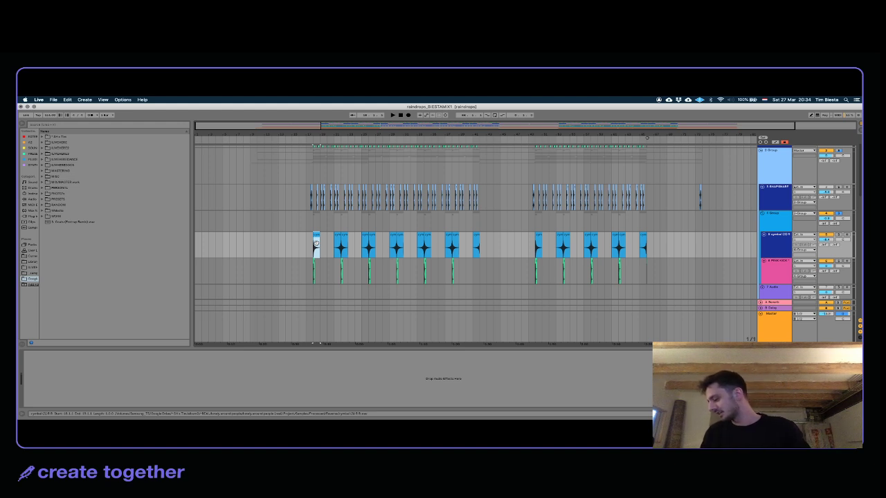
pyautogui.click(657, 254)
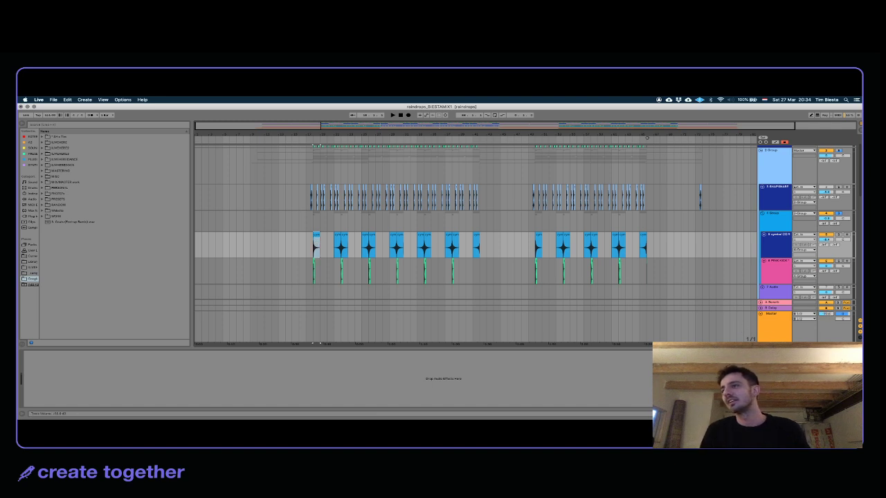
pyautogui.click(695, 274)
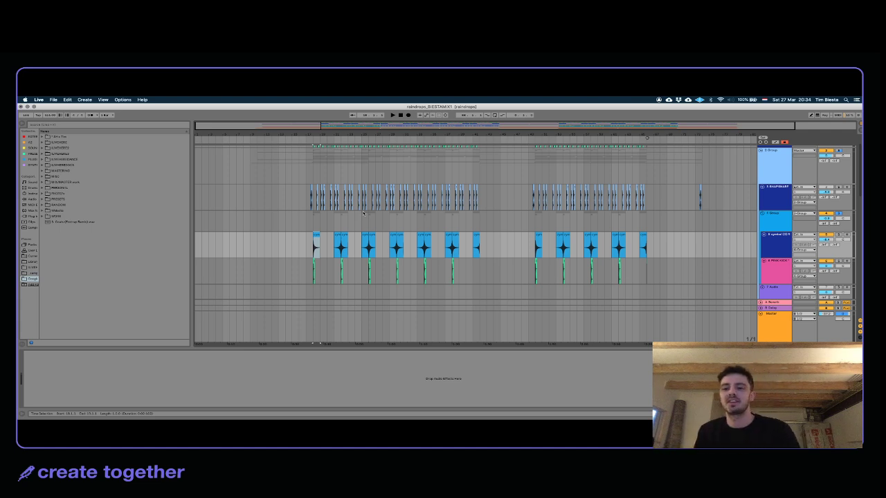
pyautogui.press('space')
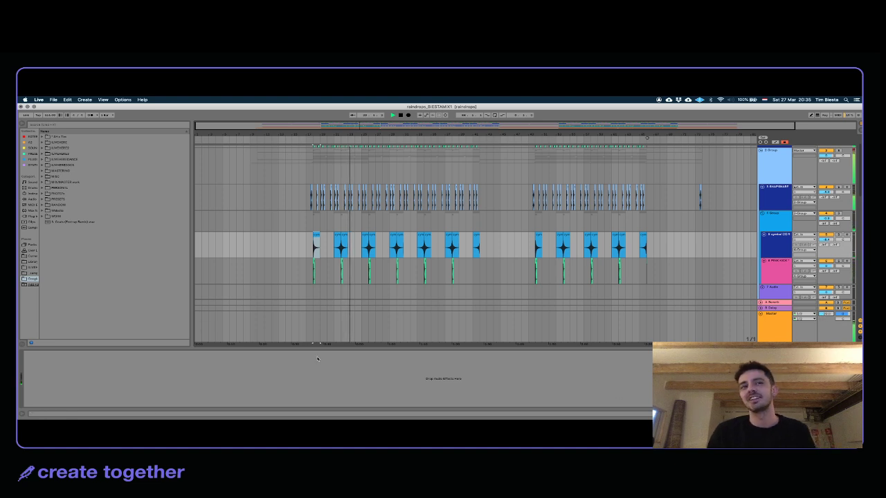
# Step: Delete the empty purple audio track below the pink kick track
pyautogui.scroll(-2, 311, 243)
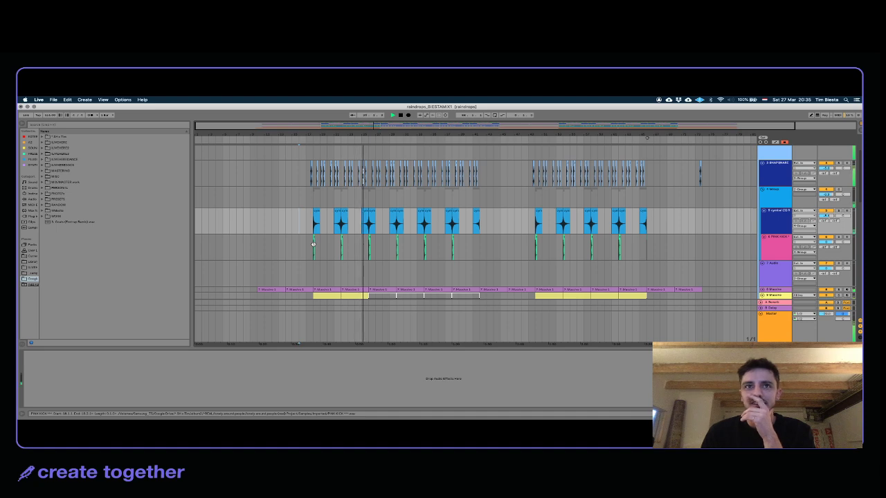
pyautogui.scroll(-2, 314, 245)
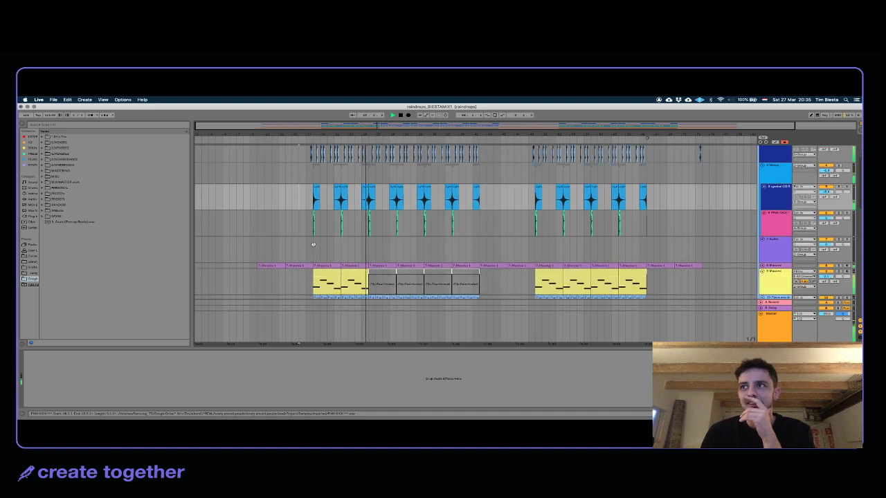
pyautogui.click(768, 250)
pyautogui.press('Delete')
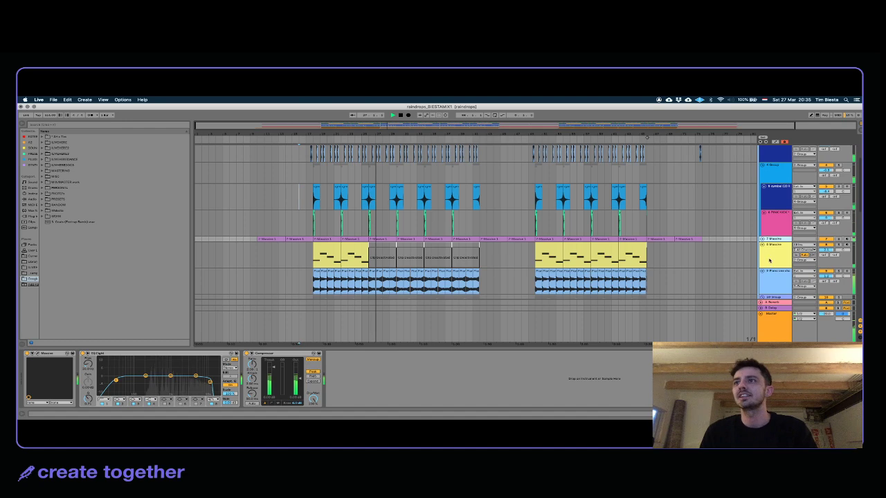
# Step: Recolour the subgroup containing the cymbal track dark blue and rename it DISTORTED CRA
pyautogui.click(769, 214)
pyautogui.rightClick(772, 168)
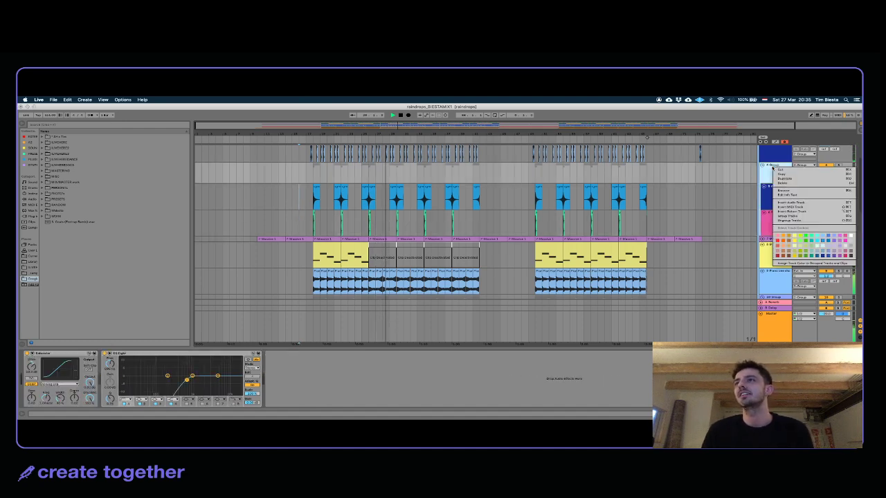
pyautogui.click(821, 255)
pyautogui.click(784, 171)
pyautogui.press('super+r')
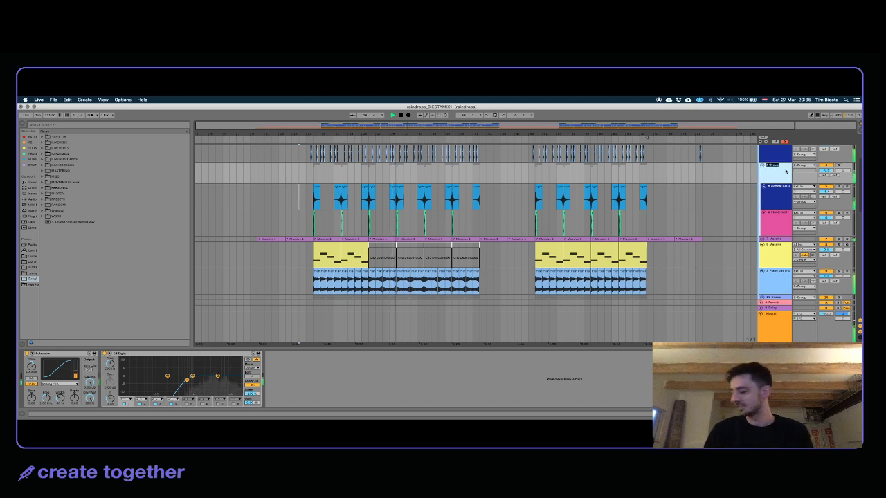
pyautogui.write('DIGIT')
pyautogui.press('Return')
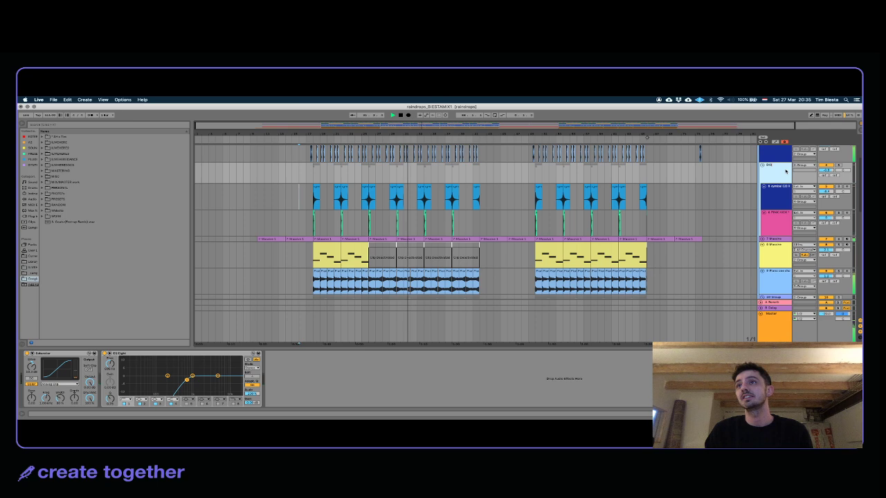
pyautogui.write('RTED CRA')
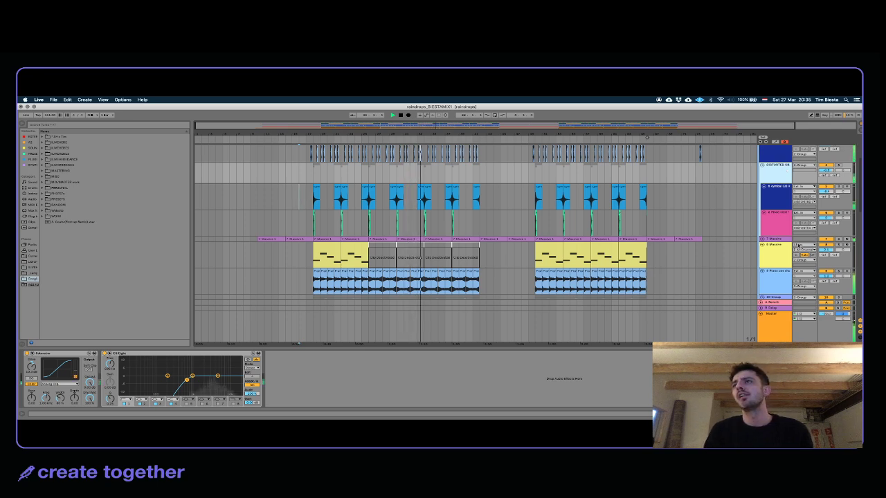
# Step: Recolour the pink kick track dark blue to match the other drum tracks
pyautogui.click(773, 234)
pyautogui.rightClick(773, 233)
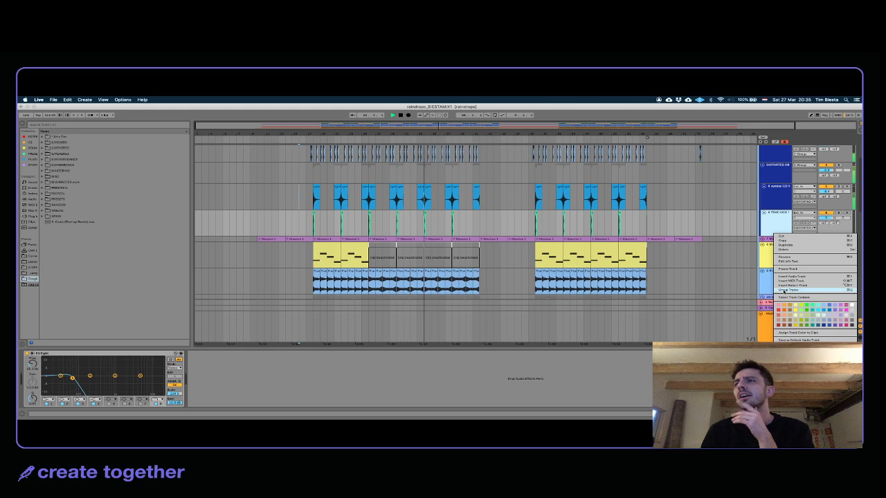
pyautogui.click(823, 325)
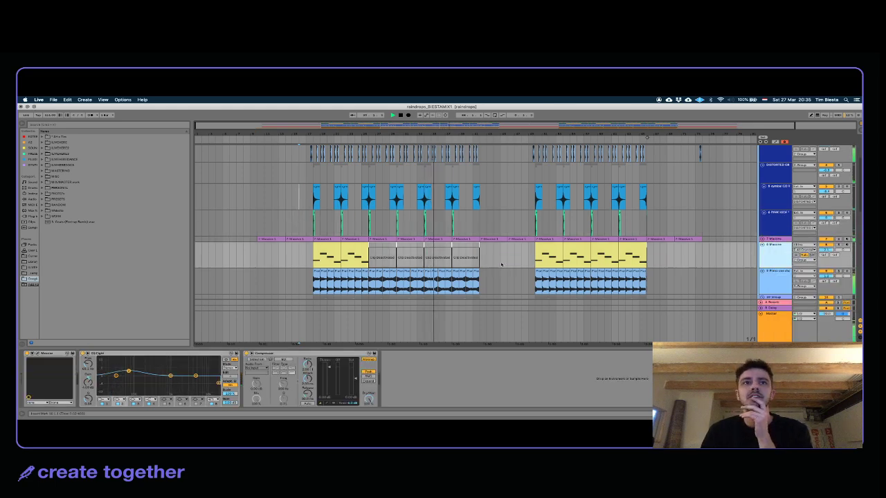
# Step: Audition the Massive track with the purple clips in solo, give it a SYNTH name and recolour it green
pyautogui.click(341, 244)
pyautogui.click(330, 240)
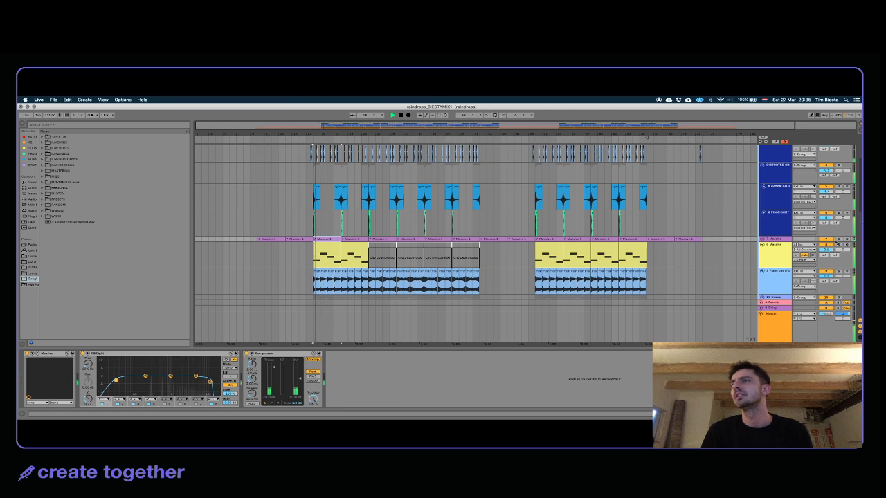
pyautogui.click(770, 240)
pyautogui.rightClick(771, 245)
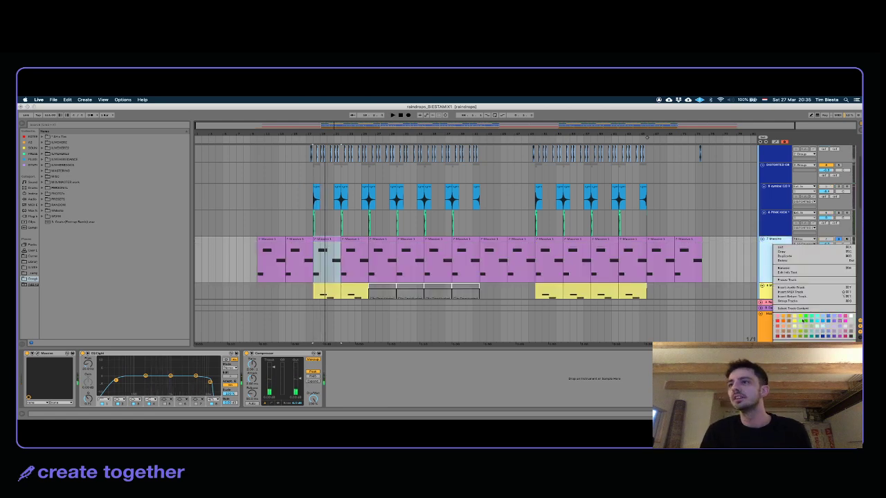
pyautogui.press('Escape')
pyautogui.scroll(-5, 779, 194)
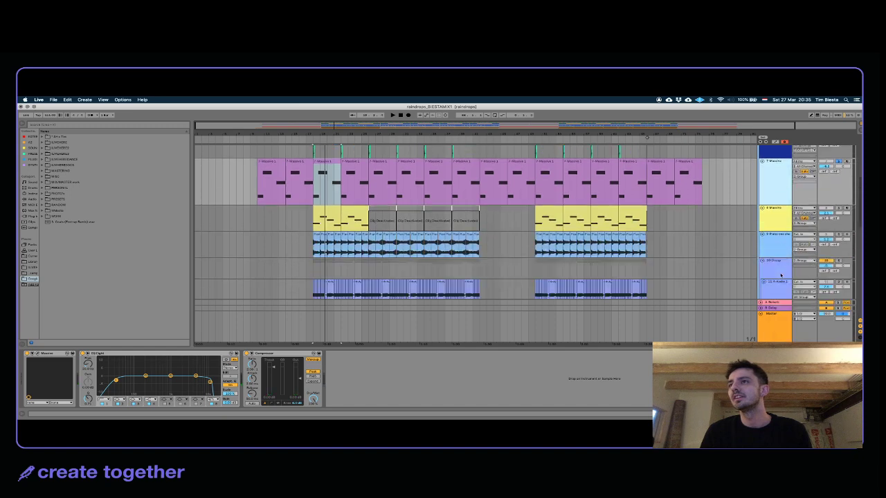
pyautogui.scroll(1, 778, 181)
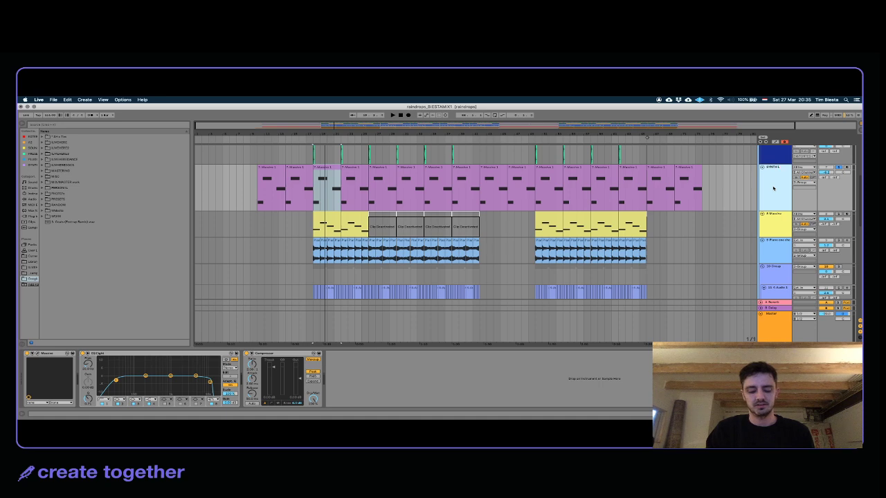
# Step: Solo the Massive track with the yellow clips during playback and rename it BASS
pyautogui.click(783, 221)
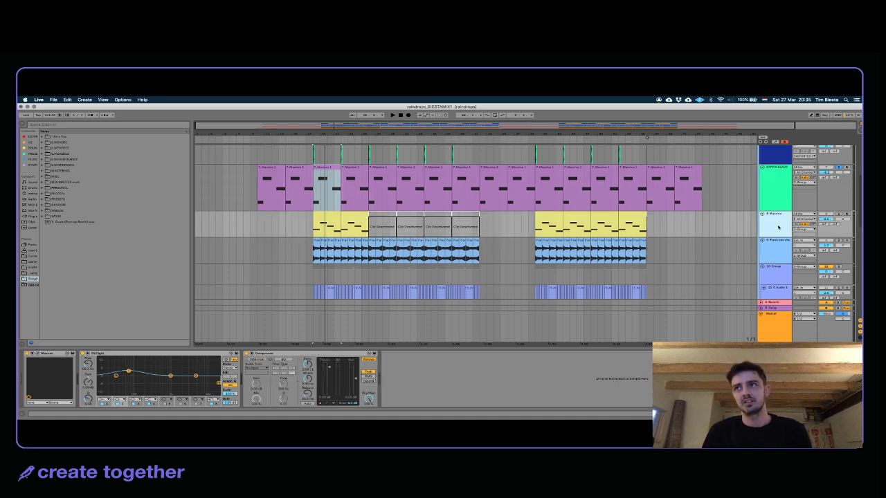
pyautogui.press('space')
pyautogui.click(839, 214)
pyautogui.press('super+r')
pyautogui.write('8 BAS')
pyautogui.press('Return')
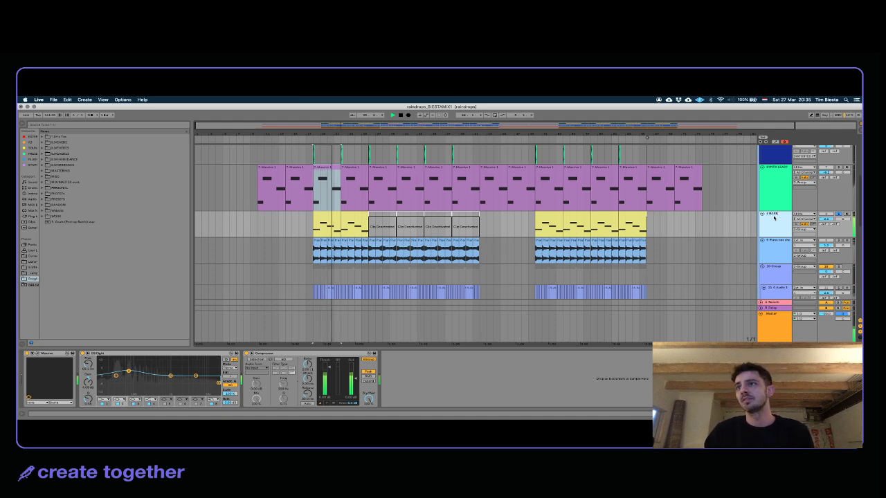
# Step: Rename the light-blue piano audio track PIANO
pyautogui.click(774, 259)
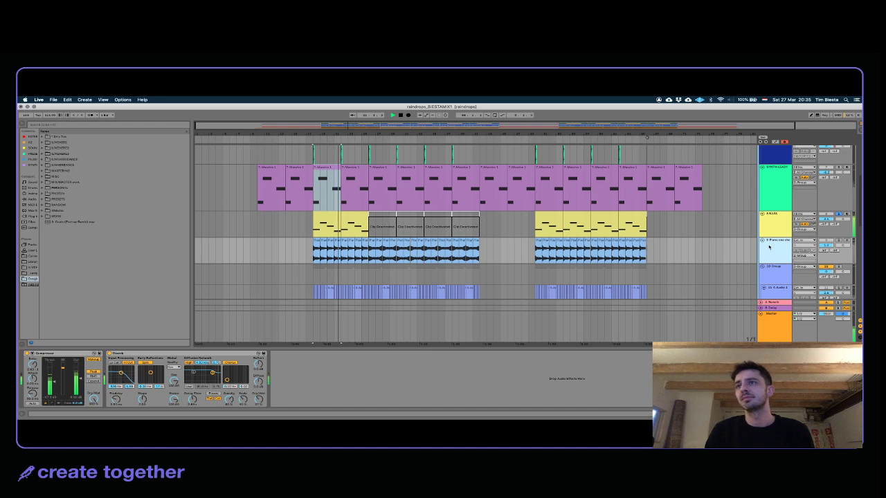
pyautogui.press('super+r')
pyautogui.write('P')
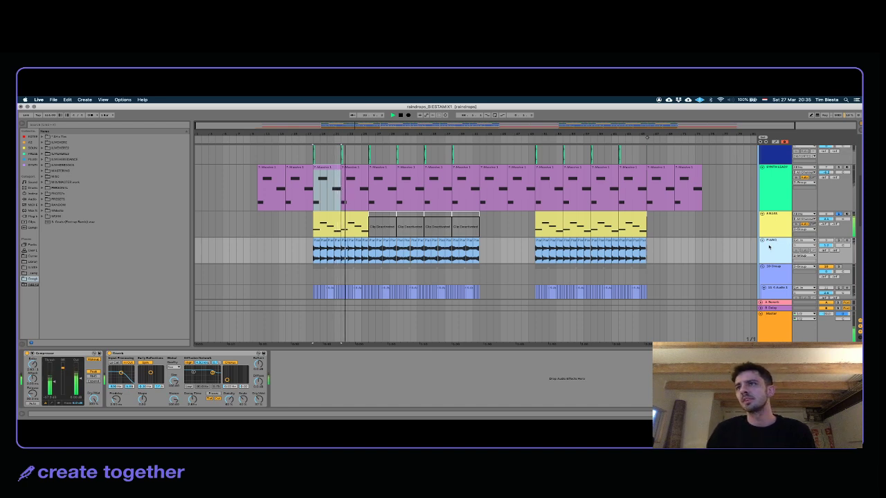
# Step: Recolour the BASS track red and the PIANO track dark blue
pyautogui.rightClick(774, 224)
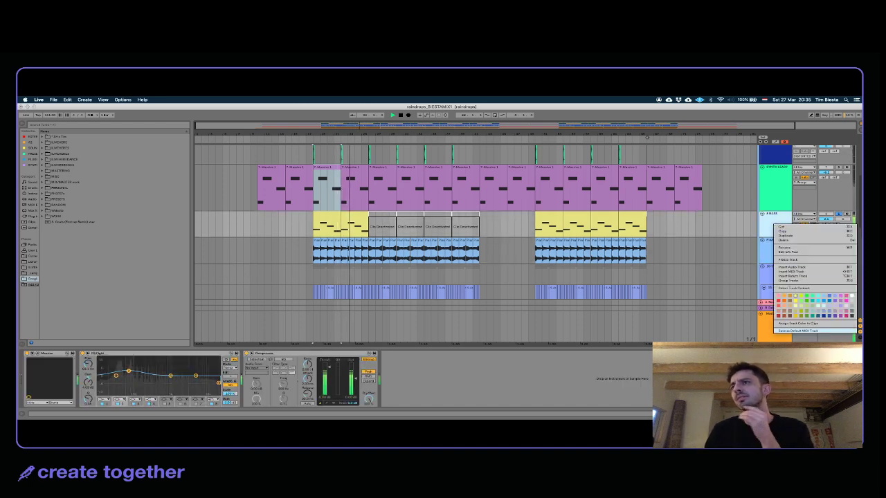
pyautogui.click(777, 301)
pyautogui.rightClick(775, 246)
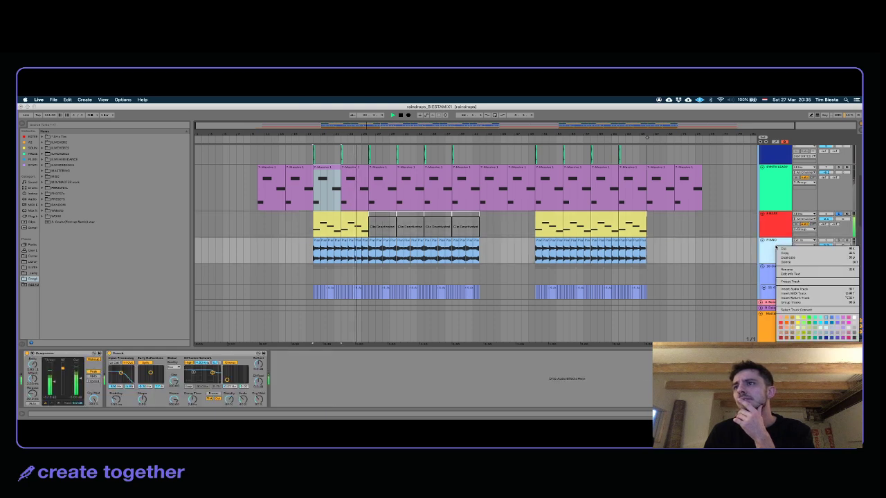
pyautogui.click(824, 330)
# Step: Audition the group below the PIANO track in solo from just before its first clips and rename it CHOIR
pyautogui.click(759, 275)
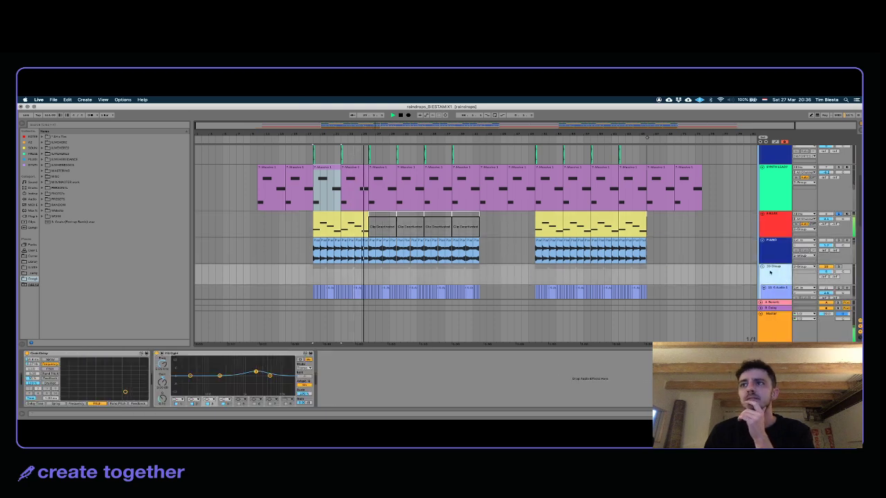
pyautogui.click(838, 266)
pyautogui.scroll(-2, 581, 259)
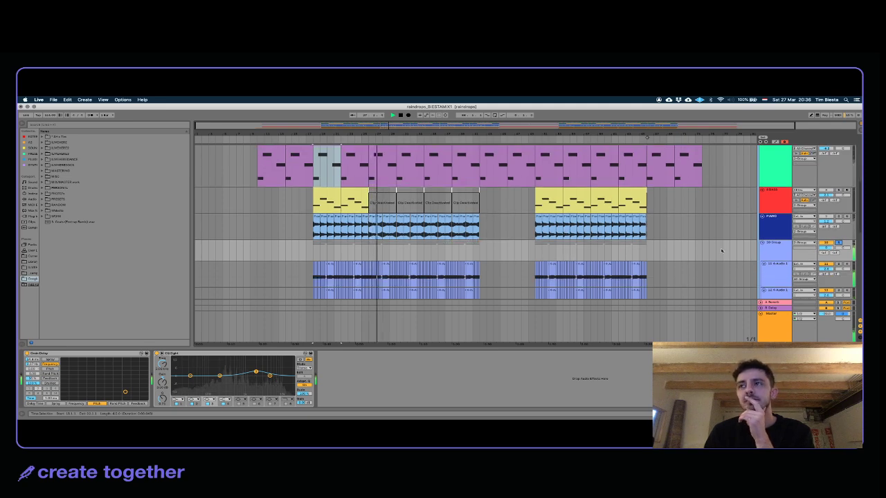
pyautogui.moveTo(308, 135); pyautogui.dragTo(308, 207)
pyautogui.press('+')
pyautogui.press('+')
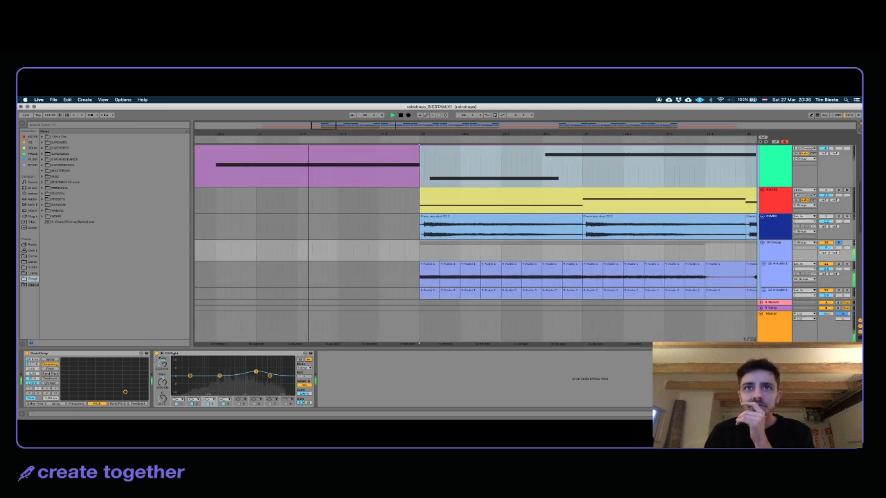
pyautogui.press('-')
pyautogui.press('-')
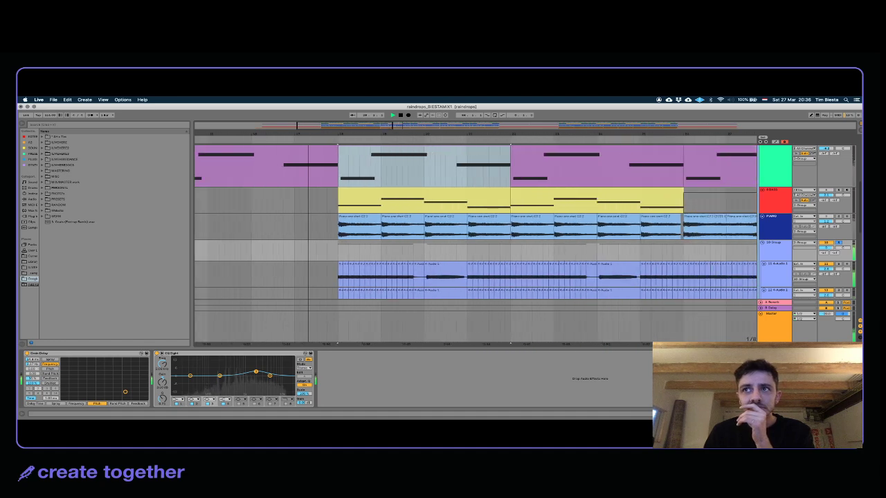
pyautogui.rightClick(772, 251)
pyautogui.click(773, 247)
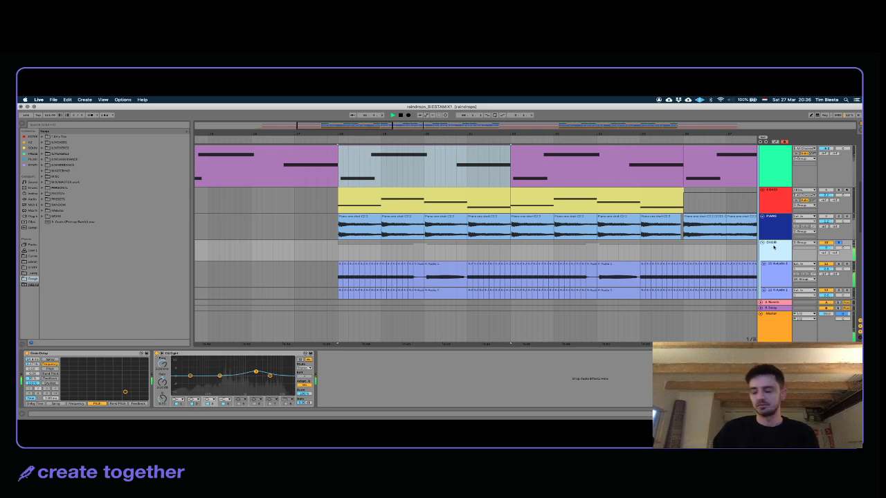
# Step: Recolour the PIANO track orange and the CHOIR group yellow
pyautogui.rightClick(776, 221)
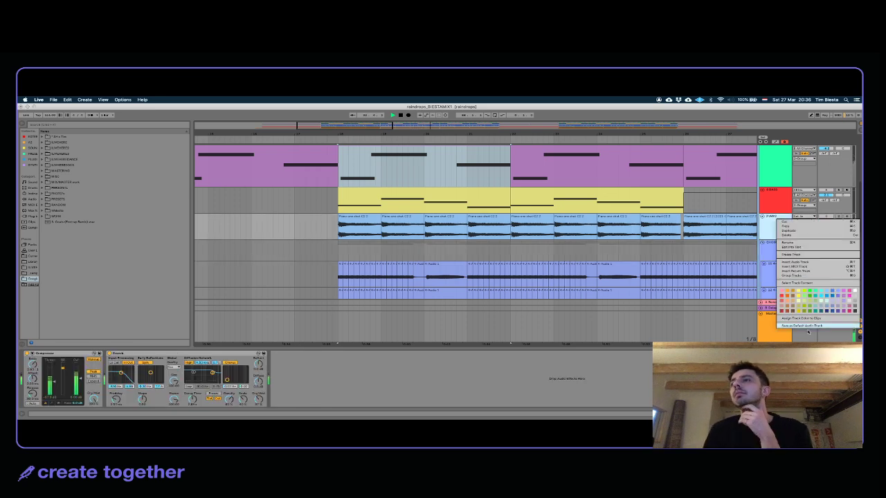
pyautogui.click(787, 295)
pyautogui.rightClick(773, 253)
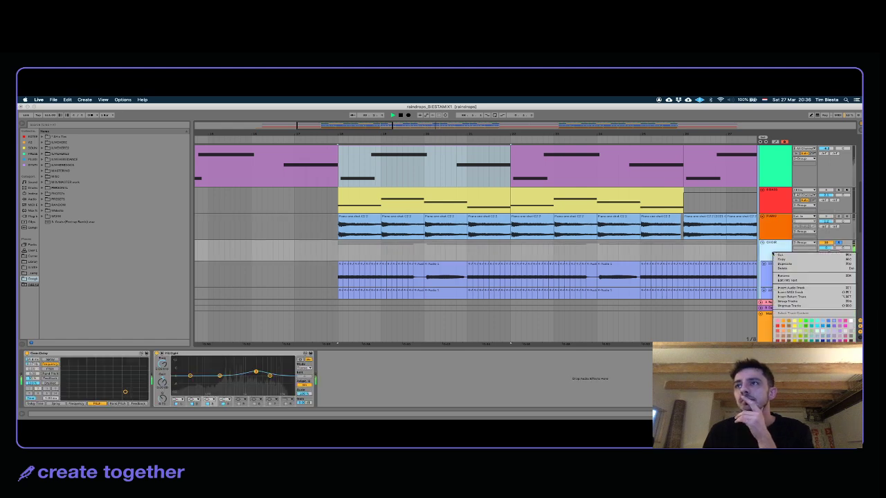
pyautogui.click(794, 324)
pyautogui.scroll(-3, 774, 245)
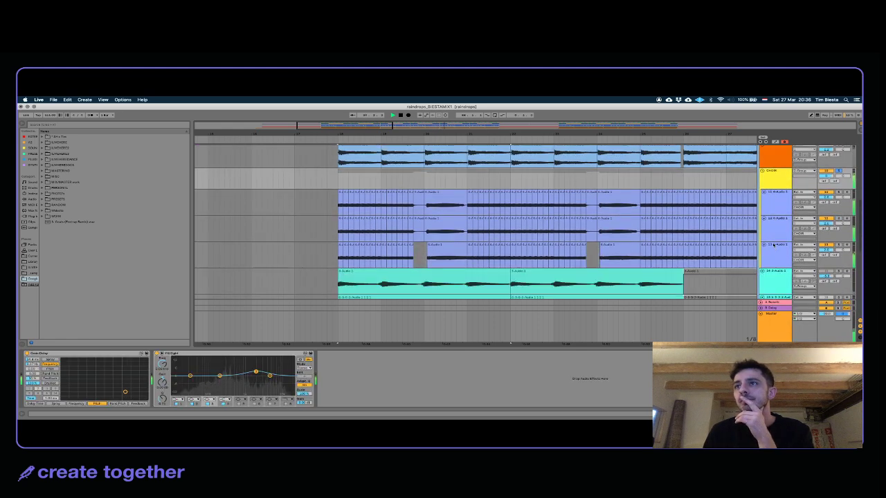
# Step: Assign the CHOIR group's yellow colour to its grouped tracks and clips
pyautogui.rightClick(783, 183)
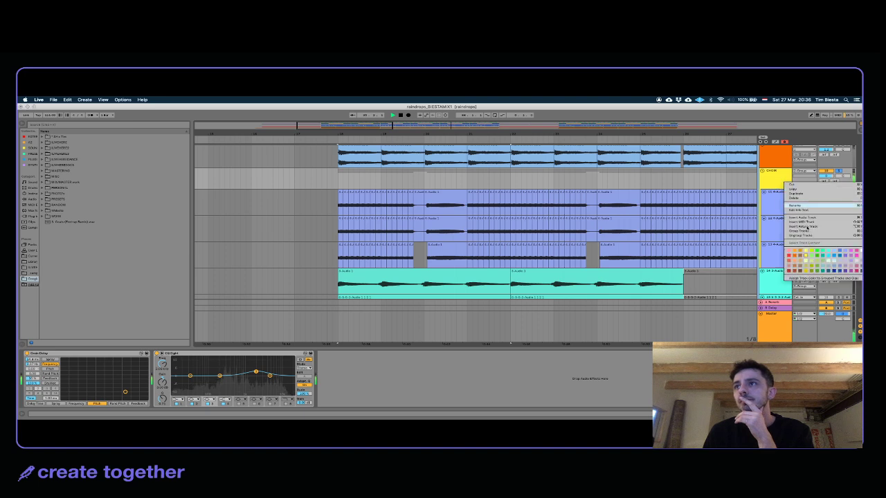
pyautogui.click(818, 279)
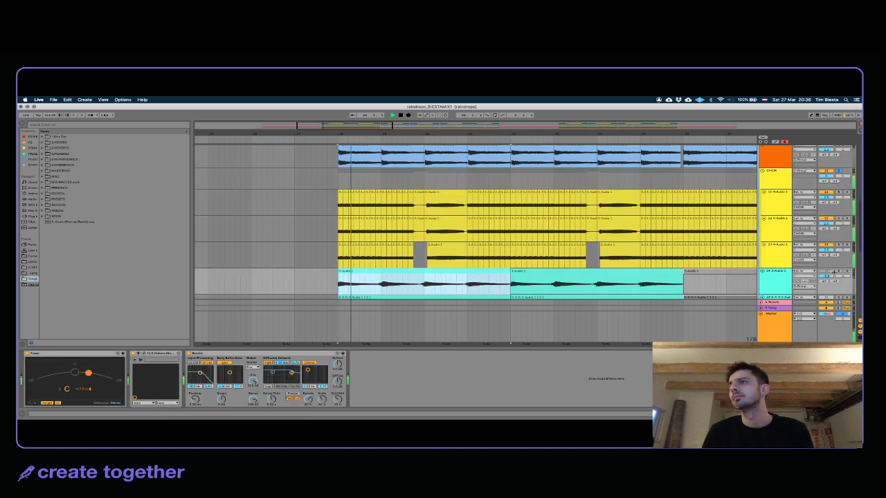
# Step: Audition the two turquoise tracks below the CHOIR group in solo and rename the lower one GUITAR VERB CHORDS
pyautogui.click(838, 272)
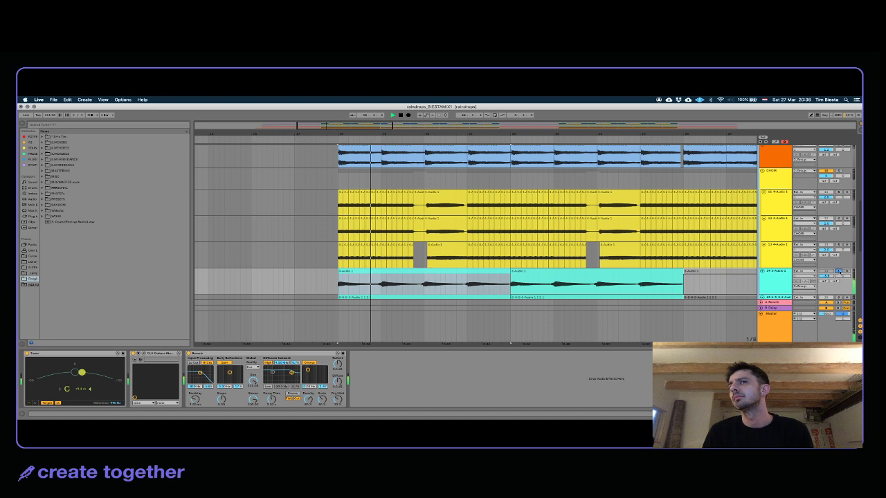
pyautogui.scroll(-4, 838, 272)
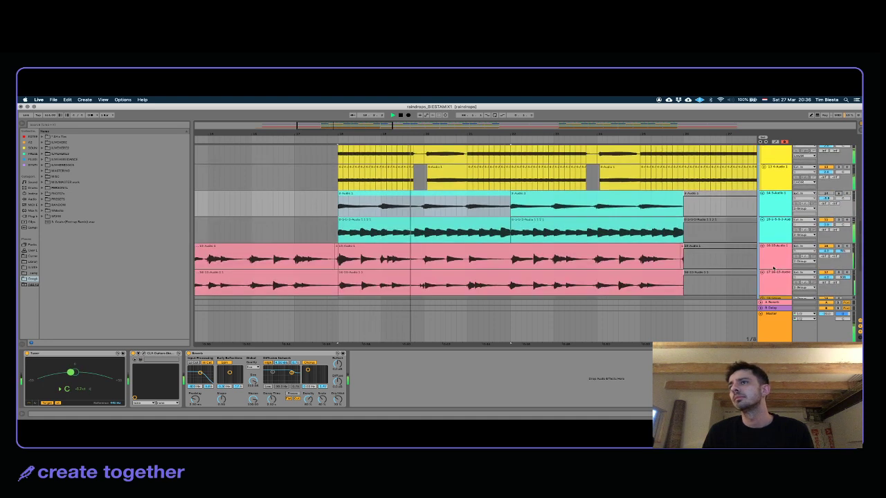
pyautogui.scroll(-1, 781, 217)
pyautogui.click(779, 211)
pyautogui.click(838, 196)
pyautogui.rightClick(776, 204)
pyautogui.click(771, 200)
pyautogui.press('super+r')
pyautogui.write('GUITAR')
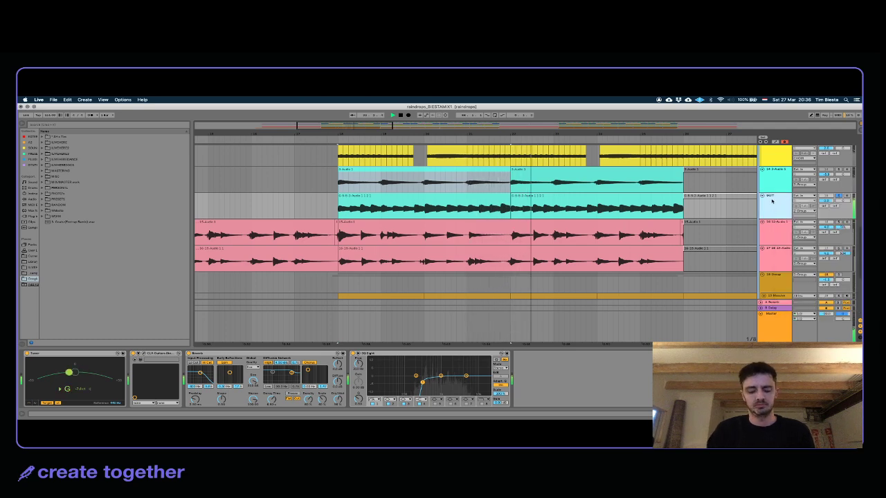
pyautogui.write(' VERB C')
pyautogui.press('Return')
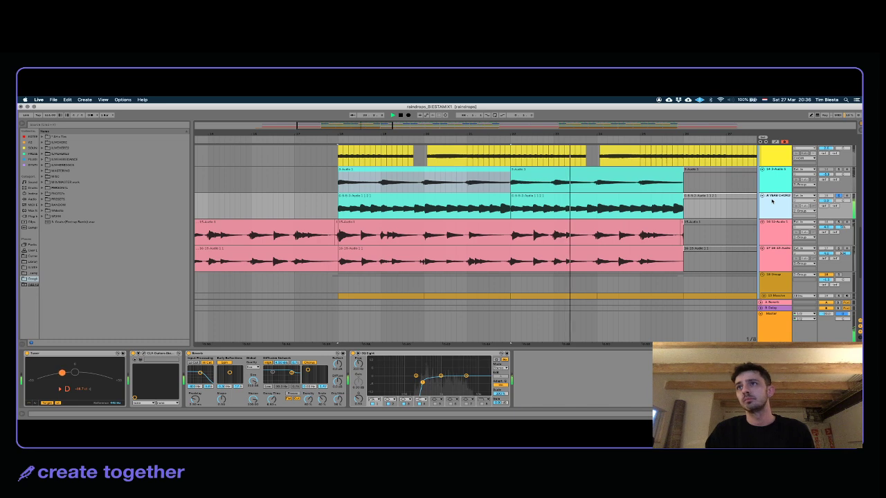
pyautogui.press('Return')
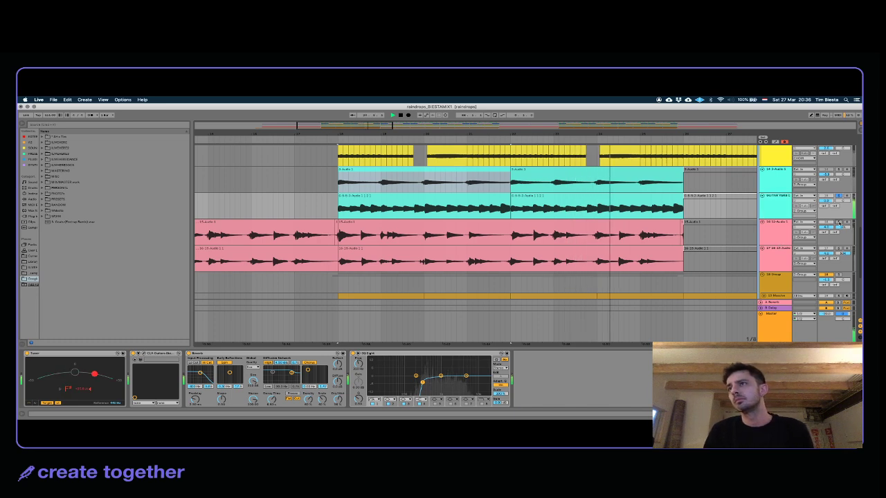
# Step: Solo the upper pink audio track and rename the two pink tracks GTR LEAD L and GTR LEAD R
pyautogui.click(839, 222)
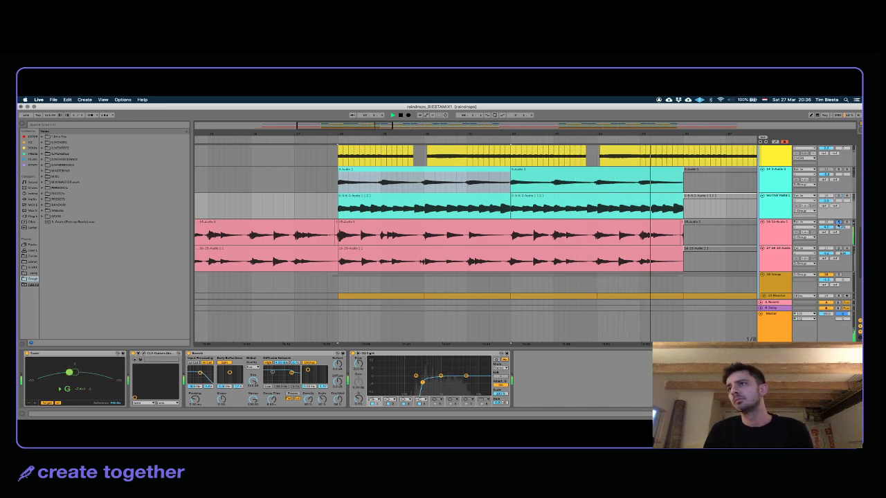
pyautogui.click(783, 234)
pyautogui.keyDown('shift'); pyautogui.click(779, 254); pyautogui.keyUp('shift')
pyautogui.click(780, 232)
pyautogui.press('super+r')
pyautogui.write('GTR LEAD')
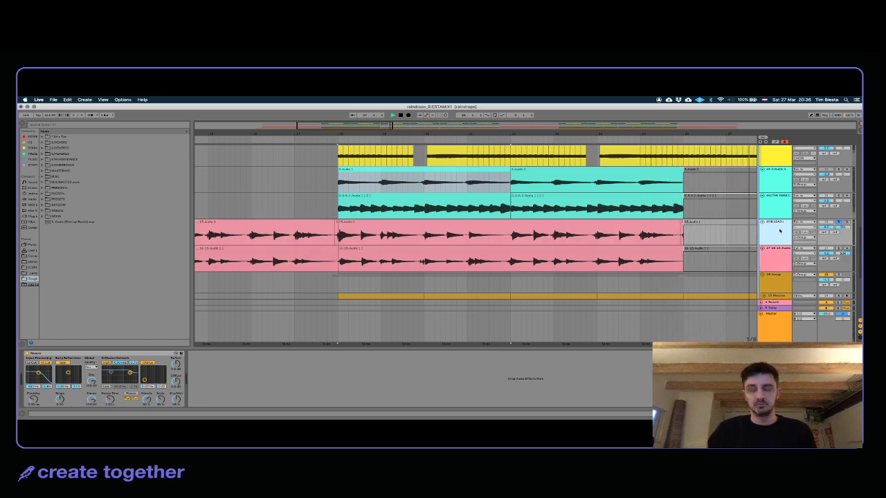
pyautogui.press('Tab')
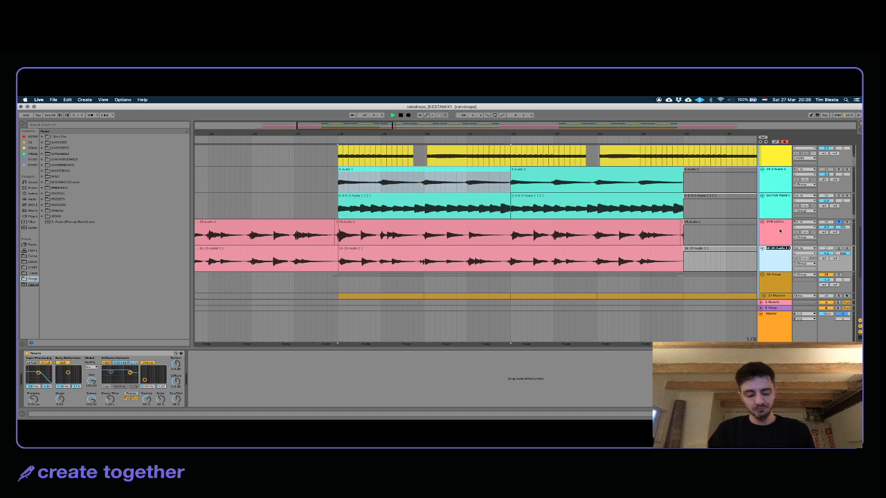
pyautogui.write('GTR LEAD R')
pyautogui.press('Tab')
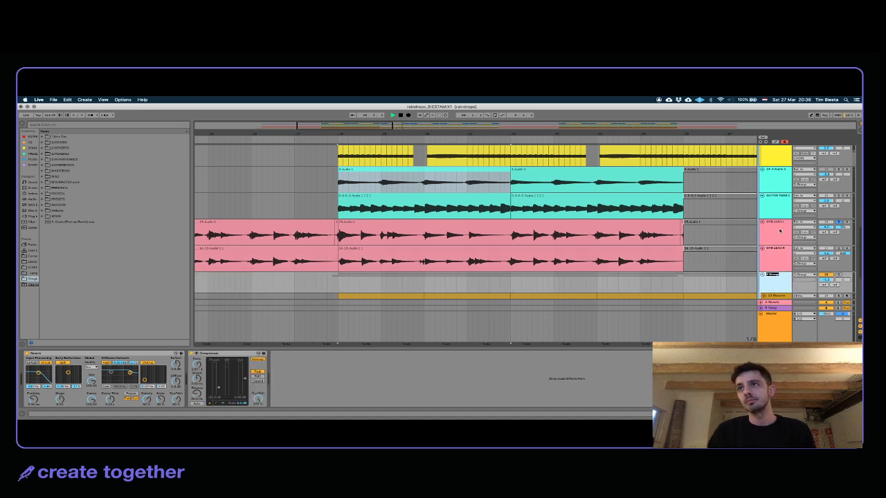
# Step: Recolour the two turquoise tracks and the two GTR LEAD tracks green
pyautogui.click(779, 231)
pyautogui.keyDown('shift'); pyautogui.click(783, 261); pyautogui.keyUp('shift')
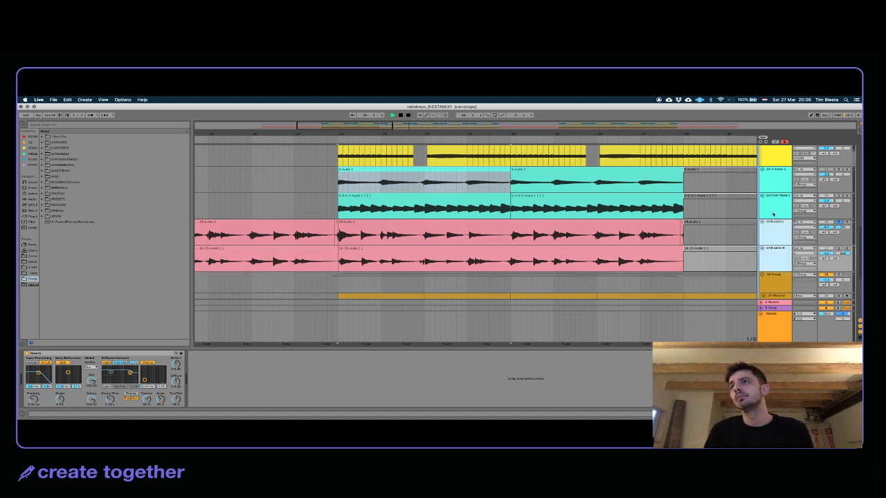
pyautogui.click(776, 179)
pyautogui.keyDown('shift'); pyautogui.click(783, 277); pyautogui.keyUp('shift')
pyautogui.click(780, 257)
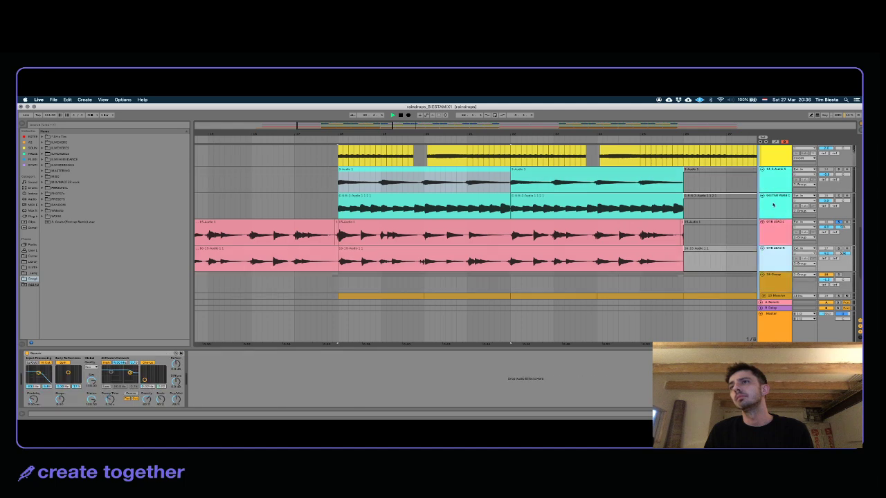
pyautogui.click(774, 179)
pyautogui.keyDown('shift'); pyautogui.click(776, 274); pyautogui.keyUp('shift')
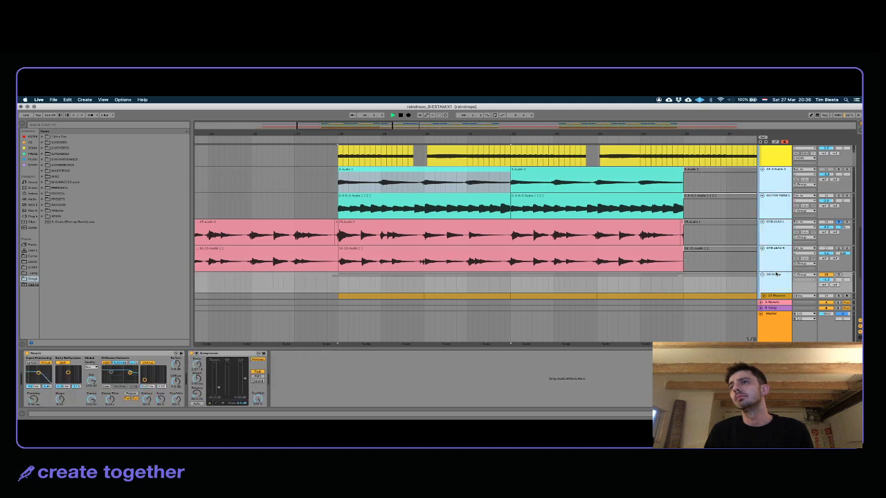
pyautogui.click(776, 182)
pyautogui.keyDown('shift'); pyautogui.click(771, 255); pyautogui.keyUp('shift')
pyautogui.rightClick(770, 253)
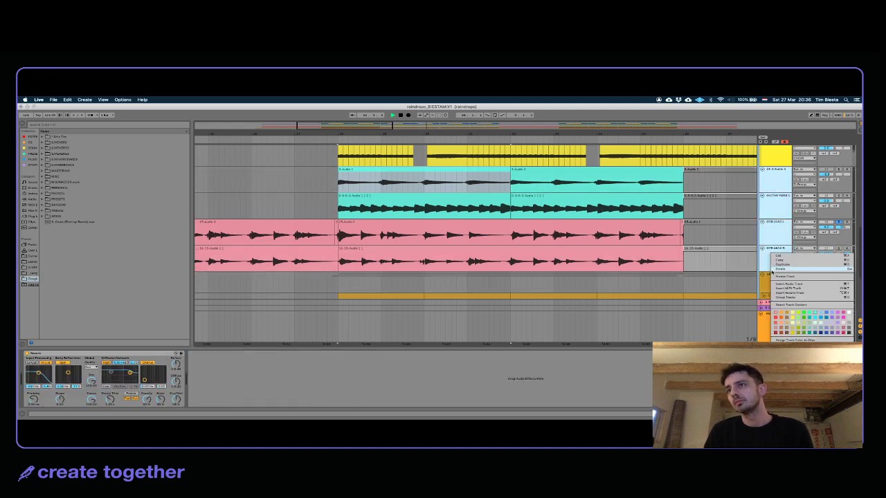
pyautogui.click(804, 319)
# Step: Audition the gold group below GTR LEAD R in solo from its first clip and inspect the devices on its Massive tracks
pyautogui.scroll(-3, 779, 249)
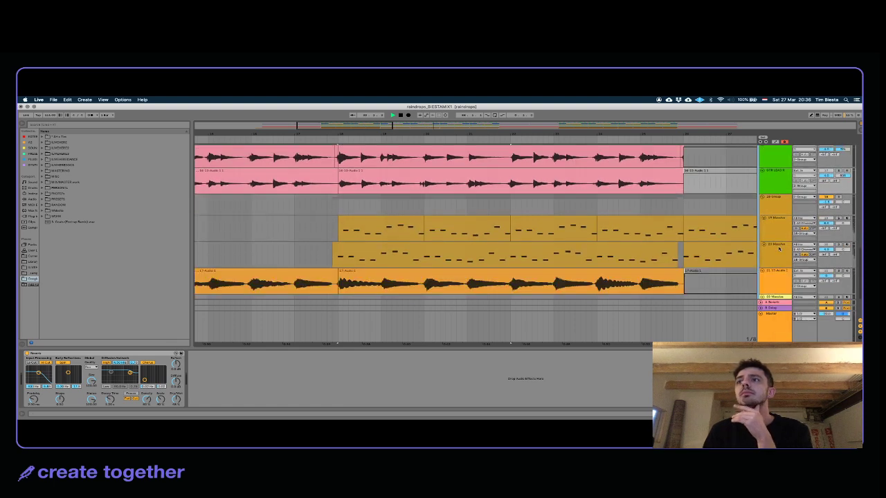
pyautogui.click(395, 220)
pyautogui.click(838, 197)
pyautogui.press('space')
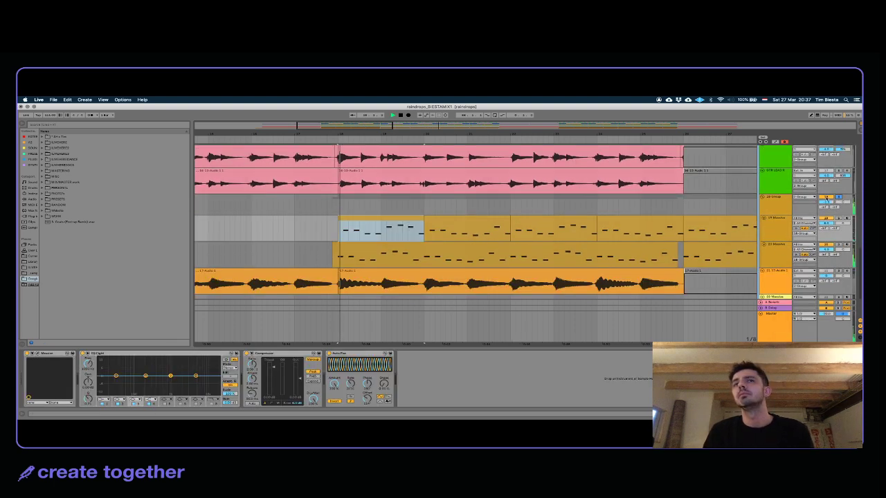
pyautogui.click(779, 207)
pyautogui.click(775, 229)
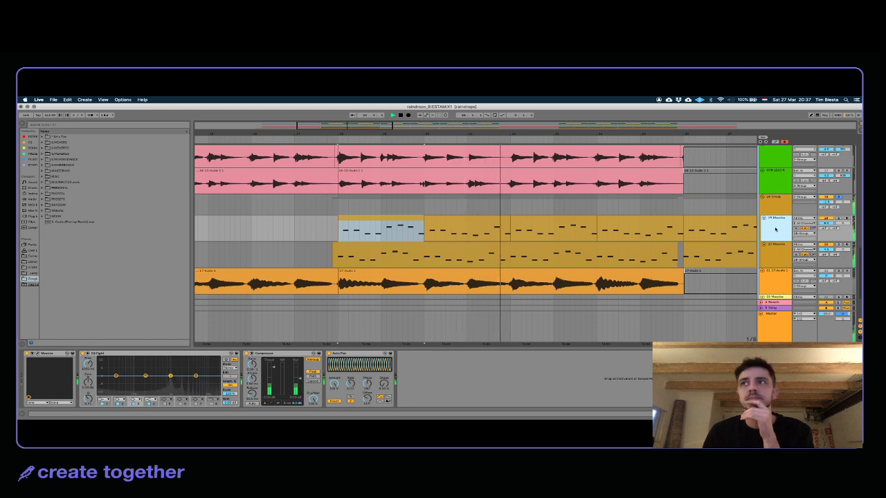
pyautogui.click(773, 201)
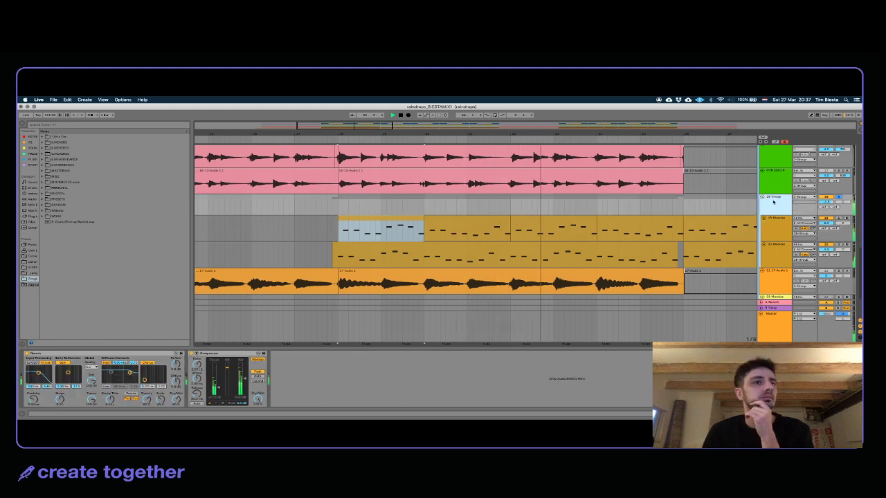
pyautogui.click(776, 228)
pyautogui.click(780, 258)
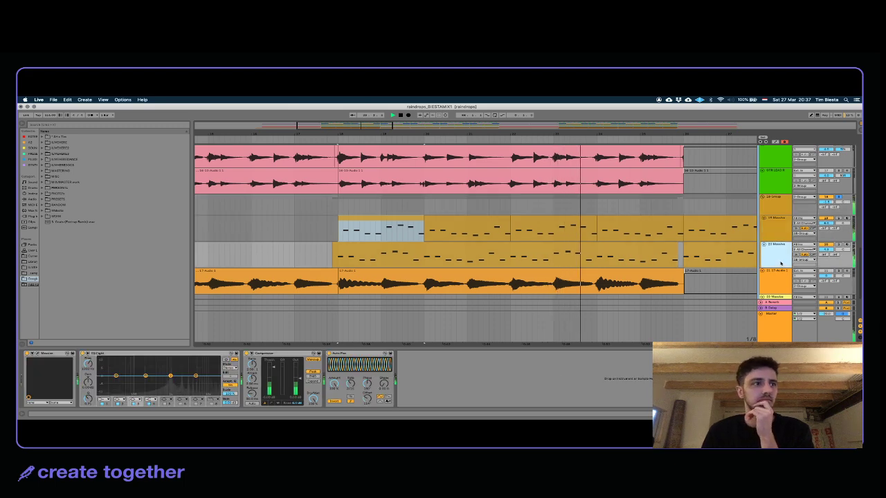
# Step: Rename the gold group SYNTH LEAD and end its solo playback
pyautogui.click(774, 199)
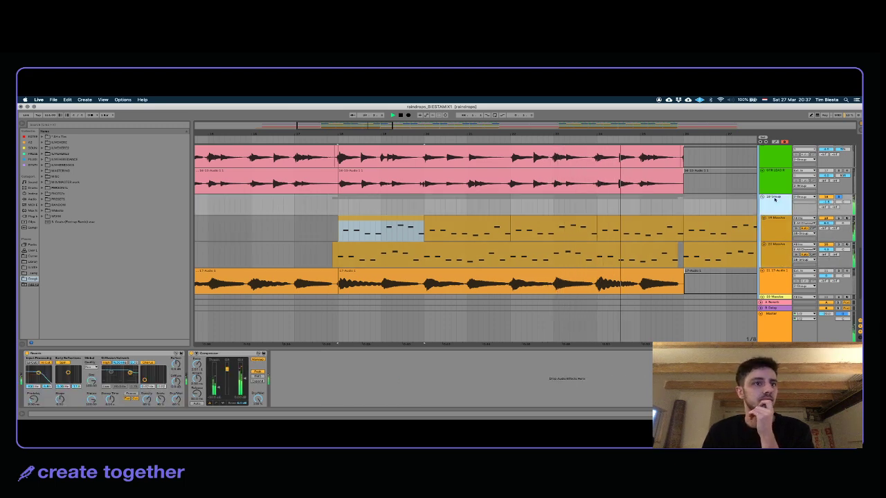
pyautogui.press('Down')
pyautogui.press('Down')
pyautogui.press('Down')
pyautogui.click(774, 212)
pyautogui.press('space')
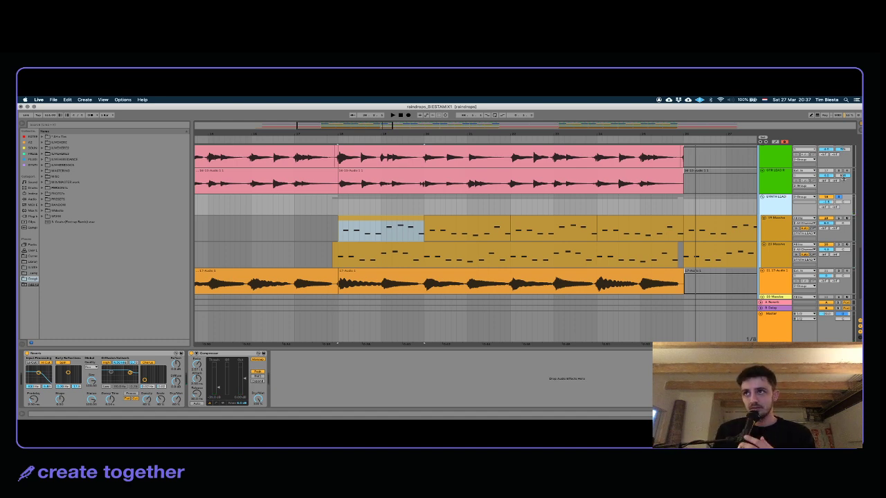
pyautogui.click(838, 197)
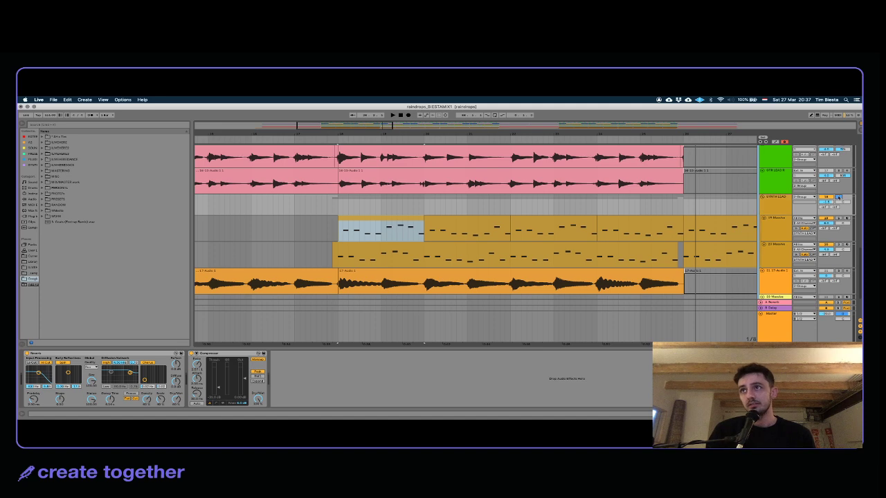
# Step: Recolour the SYNTH LEAD group mint green along with its grouped tracks and clips, and collapse the group
pyautogui.rightClick(772, 209)
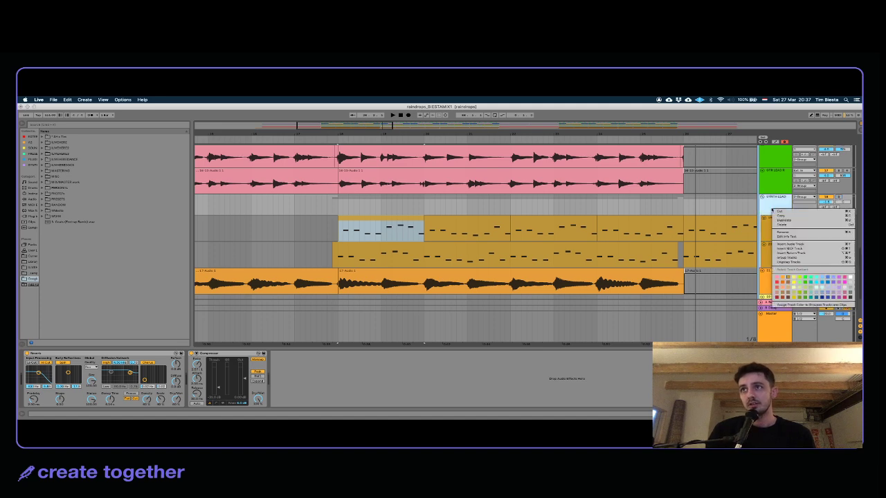
pyautogui.click(809, 281)
pyautogui.rightClick(773, 202)
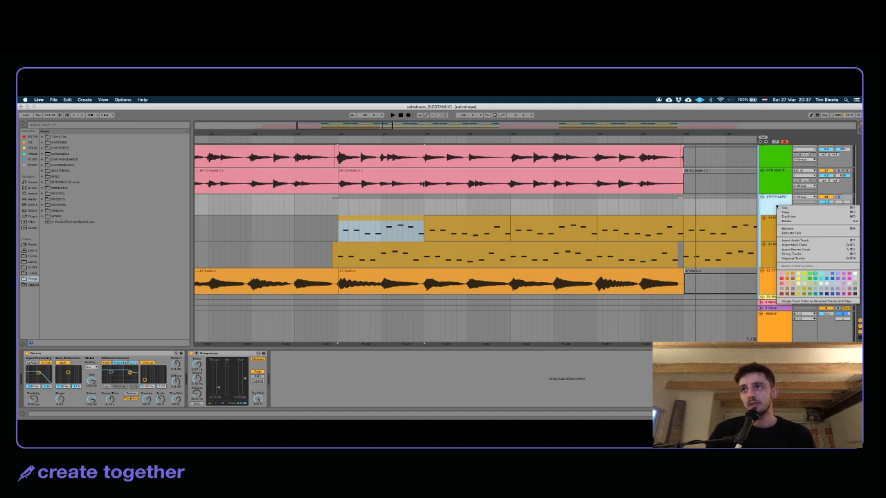
pyautogui.click(815, 302)
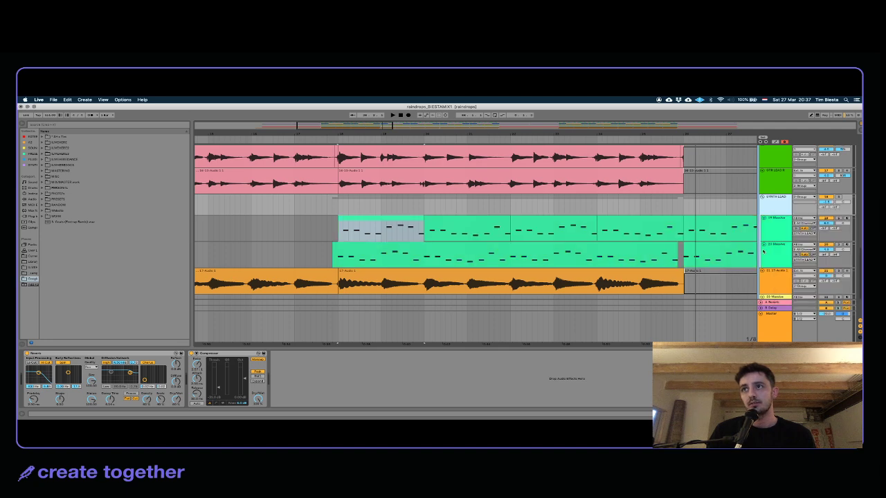
pyautogui.click(762, 198)
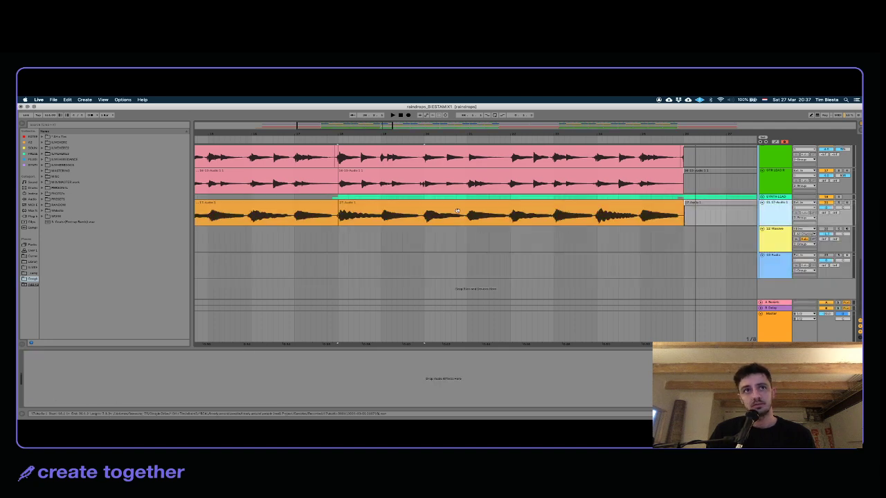
# Step: Audition the orange audio track below SYNTH LEAD in solo and rename it GUITAR CHORDS
pyautogui.click(457, 208)
pyautogui.click(838, 202)
pyautogui.press('space')
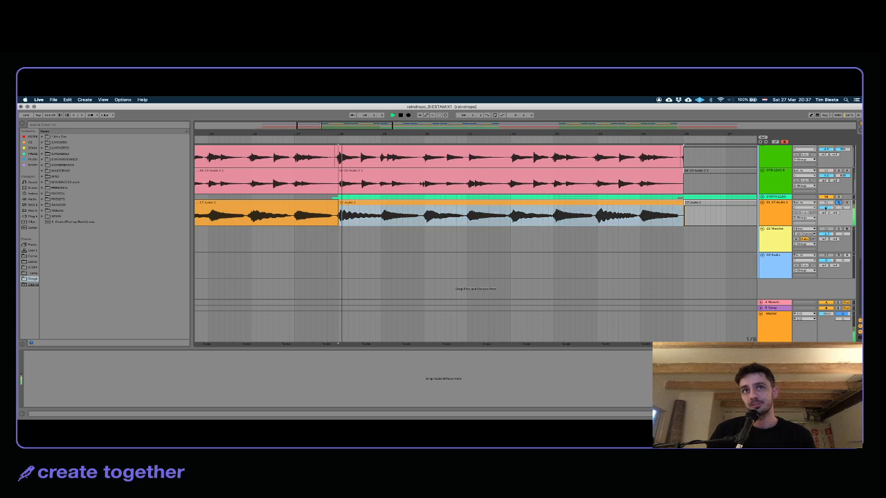
pyautogui.click(780, 209)
pyautogui.press('super+r')
pyautogui.write('GUITAR CHORDS')
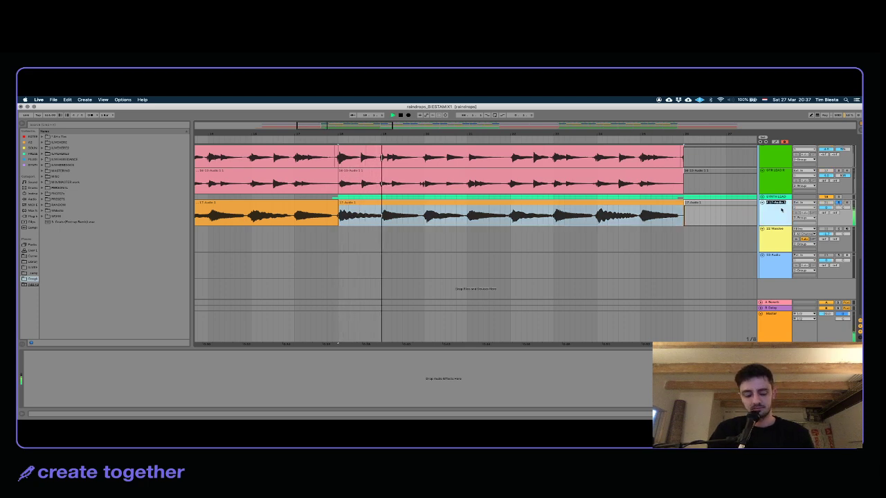
pyautogui.press('Return')
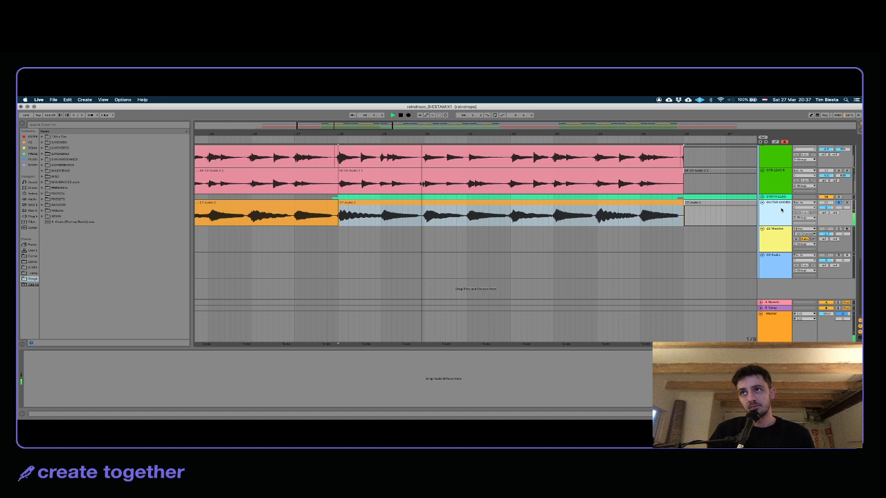
pyautogui.rightClick(781, 208)
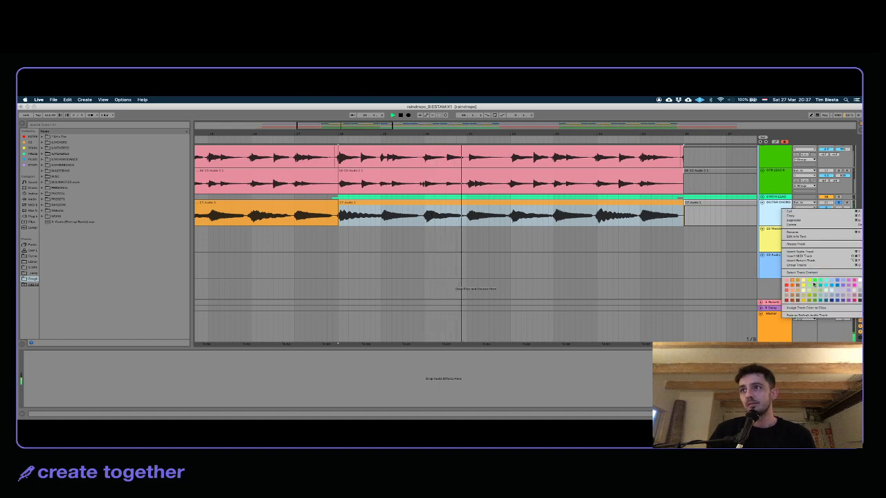
# Step: Check the devices on the two empty tracks below GUITAR CHORDS and delete both tracks
pyautogui.click(775, 237)
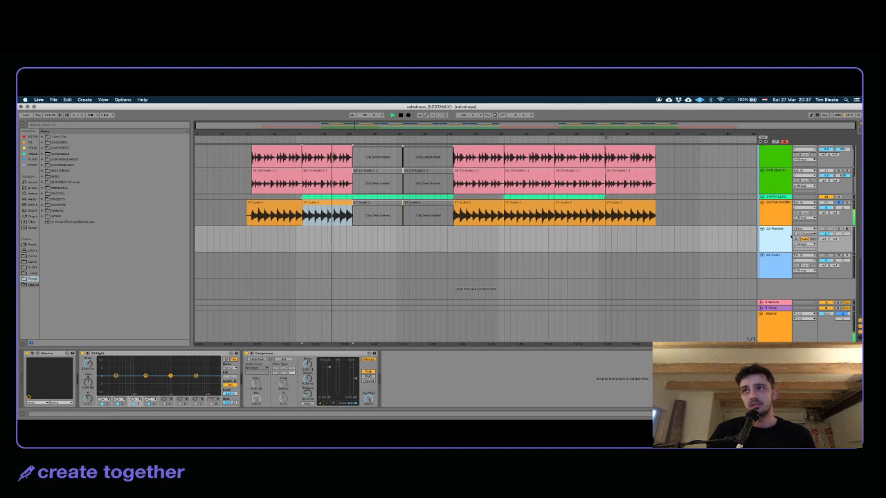
pyautogui.click(775, 267)
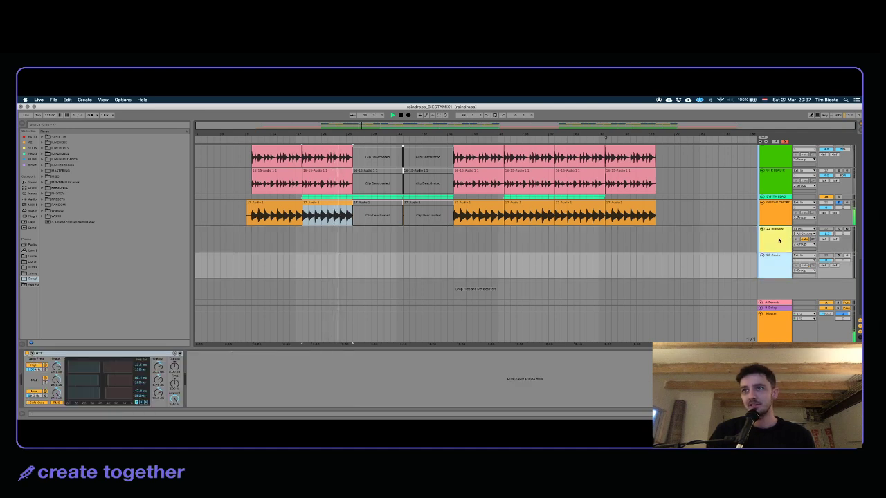
pyautogui.click(777, 241)
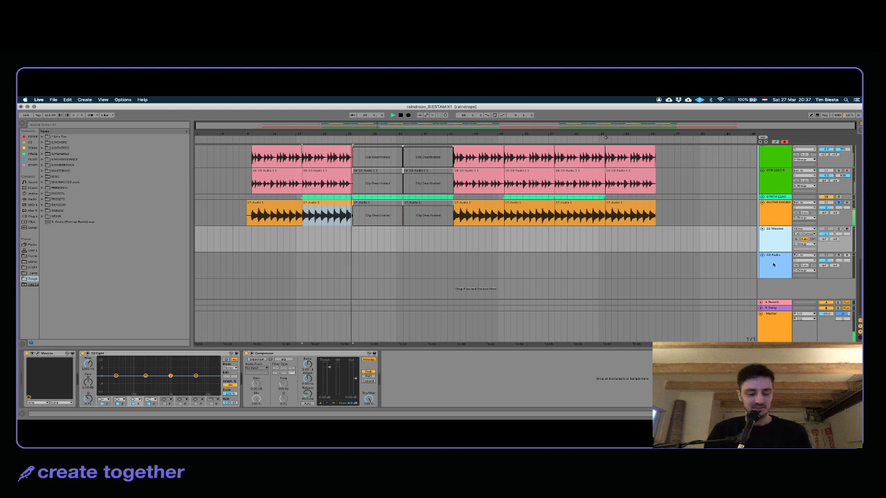
pyautogui.click(773, 264)
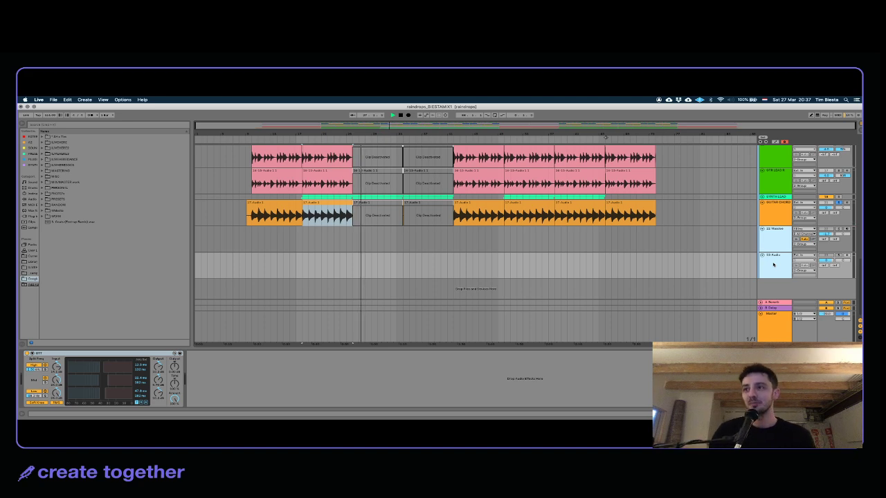
pyautogui.press('Delete')
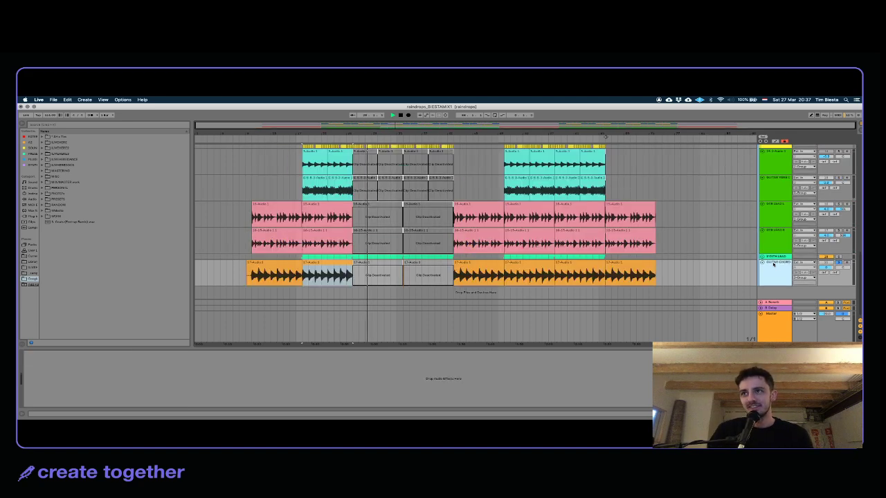
# Step: End the solo playback of GUITAR CHORDS and recolour the track green like the other guitar tracks
pyautogui.click(838, 263)
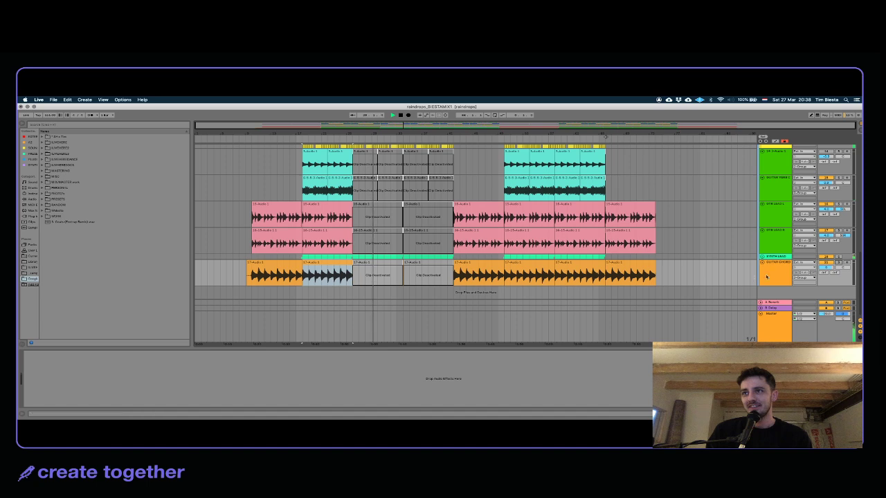
pyautogui.click(764, 276)
pyautogui.rightClick(769, 274)
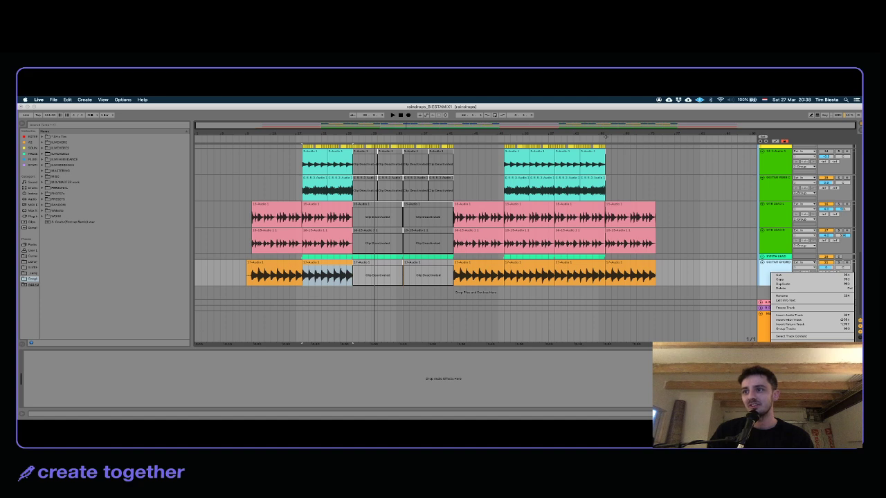
pyautogui.click(796, 359)
pyautogui.click(788, 275)
# Step: Inspect the devices of the KICK track and the group below it, and collapse all tracks inside the group
pyautogui.scroll(5, 772, 227)
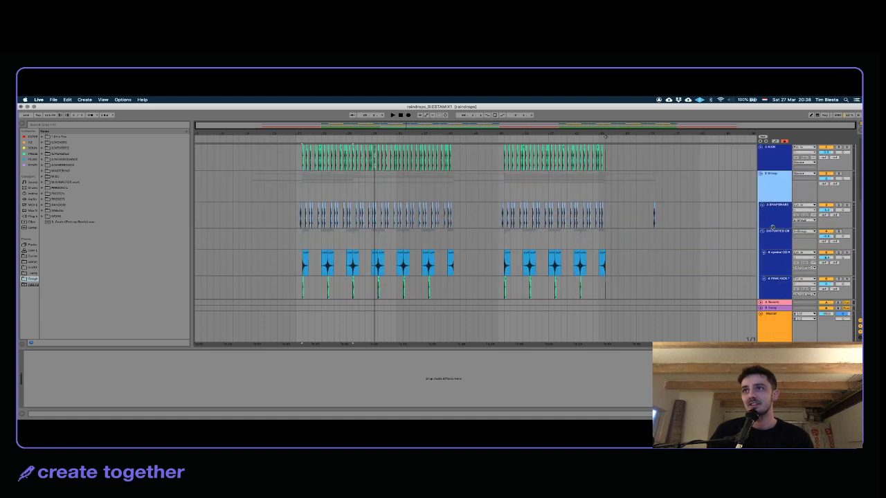
pyautogui.click(770, 188)
pyautogui.click(778, 149)
pyautogui.click(784, 187)
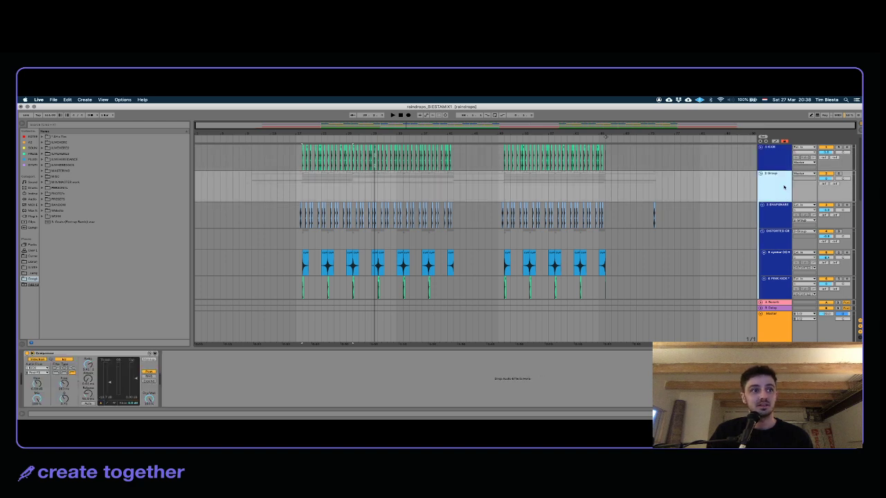
pyautogui.click(776, 221)
pyautogui.click(762, 205)
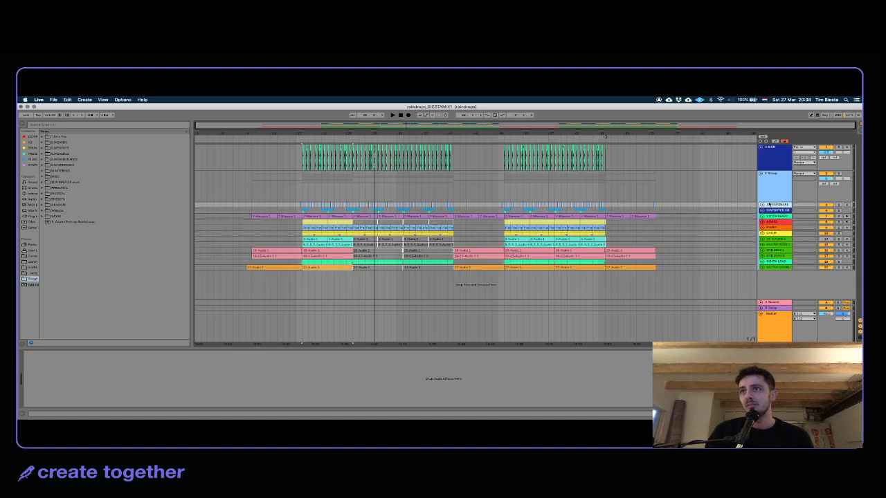
# Step: Assign the track colours to the grouped tracks and clips from the snare track through GUITAR CHORDS, and to the KICK clips
pyautogui.keyDown('shift'); pyautogui.click(776, 267); pyautogui.keyUp('shift')
pyautogui.rightClick(776, 267)
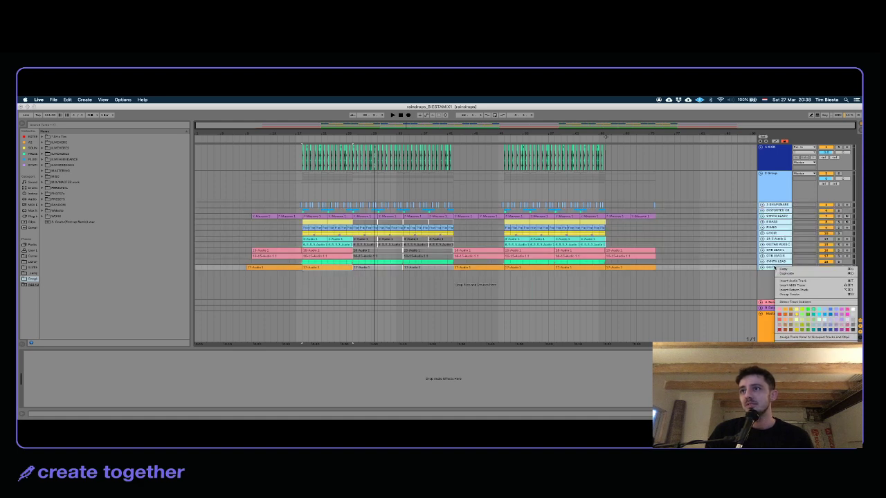
pyautogui.click(824, 336)
pyautogui.rightClick(777, 166)
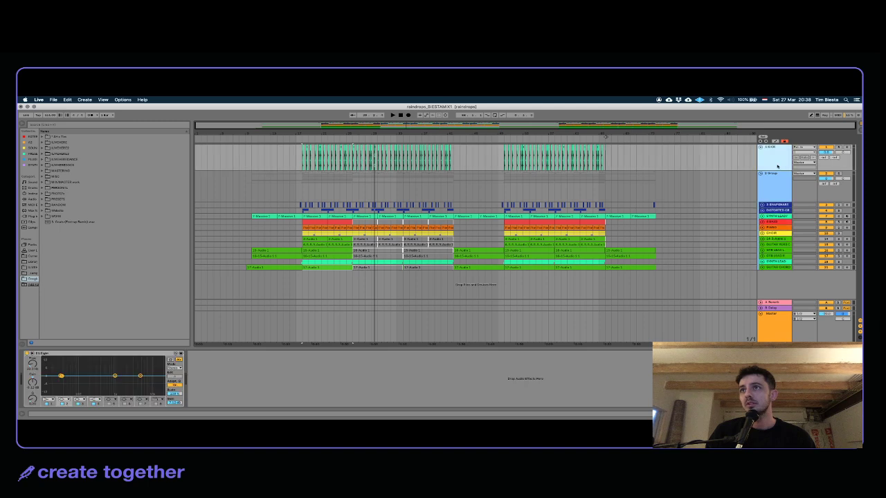
pyautogui.click(812, 266)
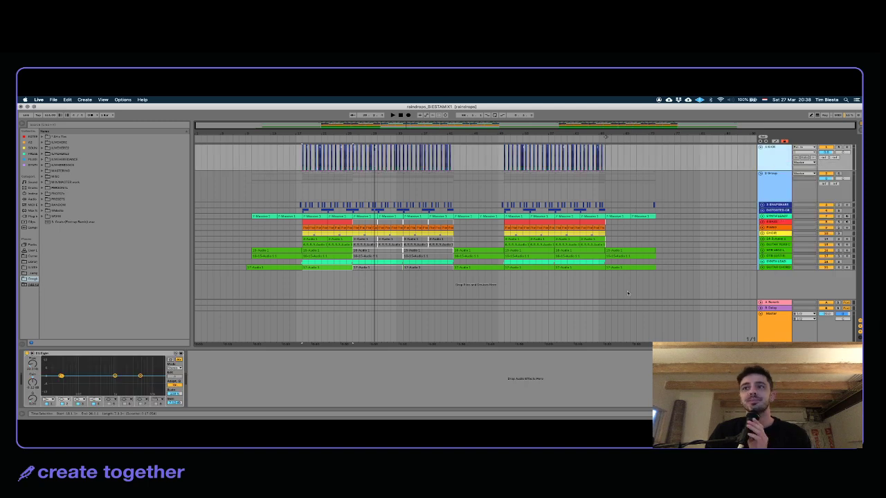
# Step: Delete the Glue Compressor from the Master track
pyautogui.click(630, 276)
pyautogui.click(777, 322)
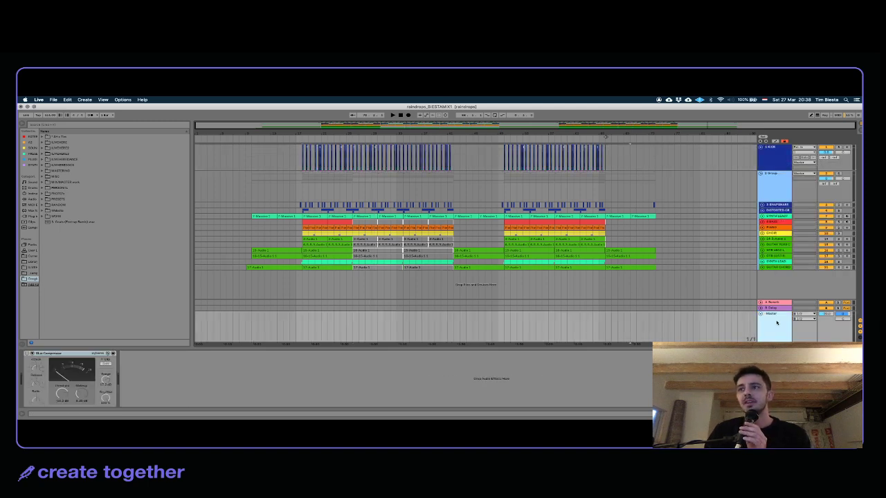
pyautogui.click(64, 356)
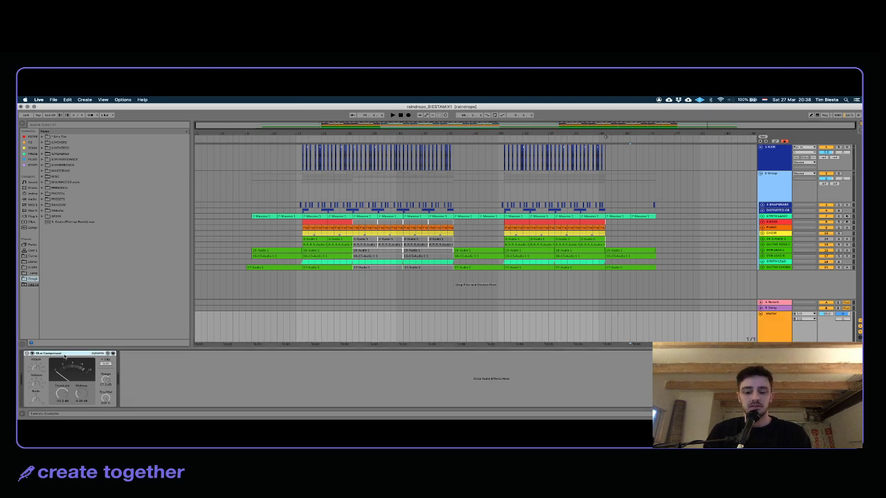
pyautogui.press('Delete')
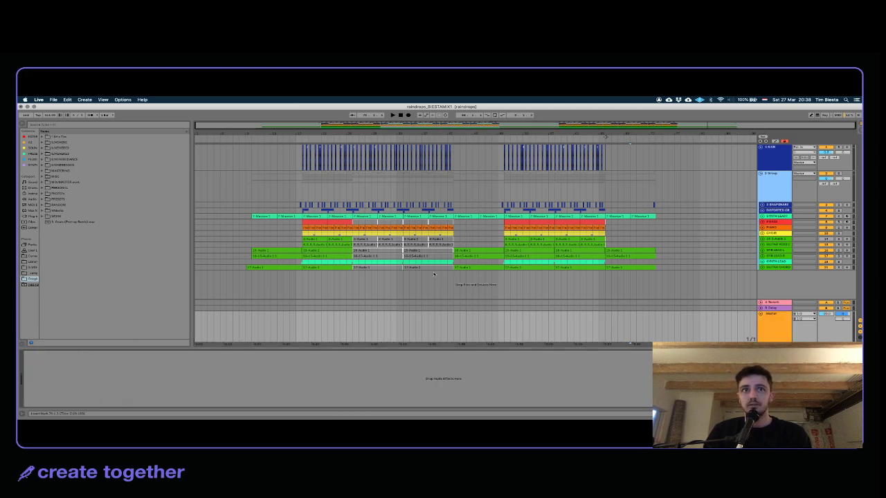
pyautogui.click(434, 274)
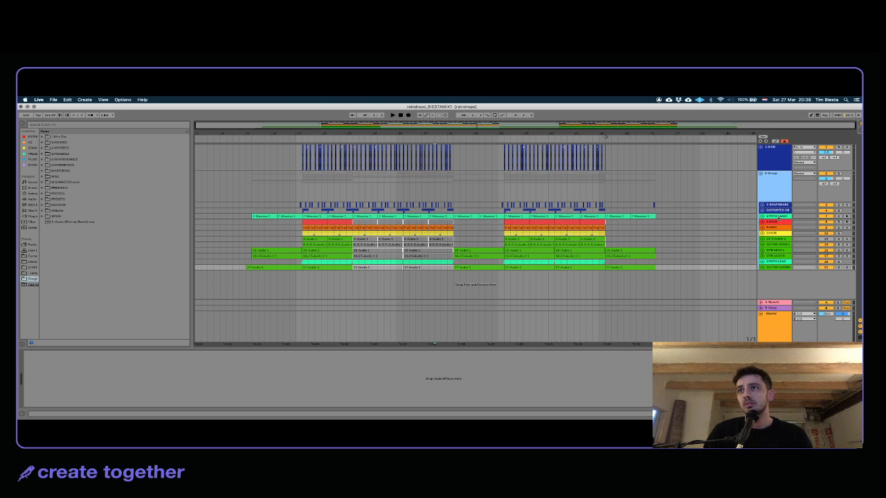
# Step: Move the snare track and the distorted drum group out of the light blue group, directly below KICK
pyautogui.click(778, 211)
pyautogui.moveTo(778, 208); pyautogui.dragTo(774, 173)
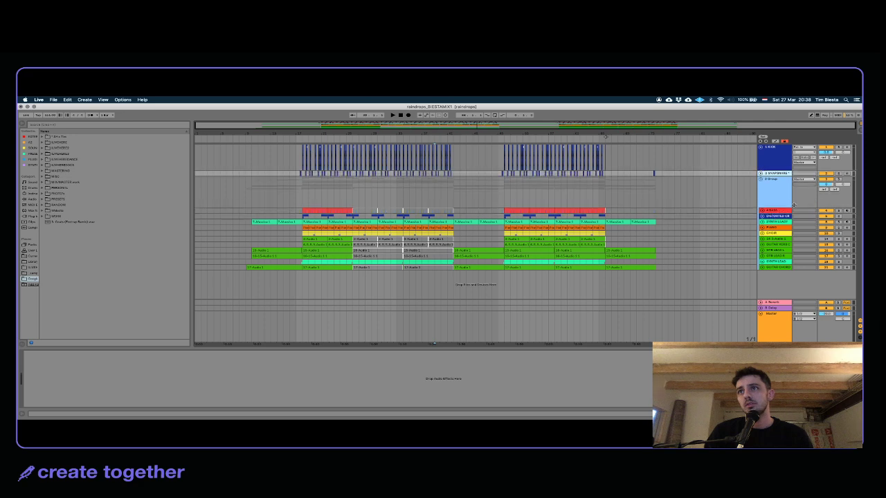
pyautogui.moveTo(784, 215); pyautogui.dragTo(783, 177)
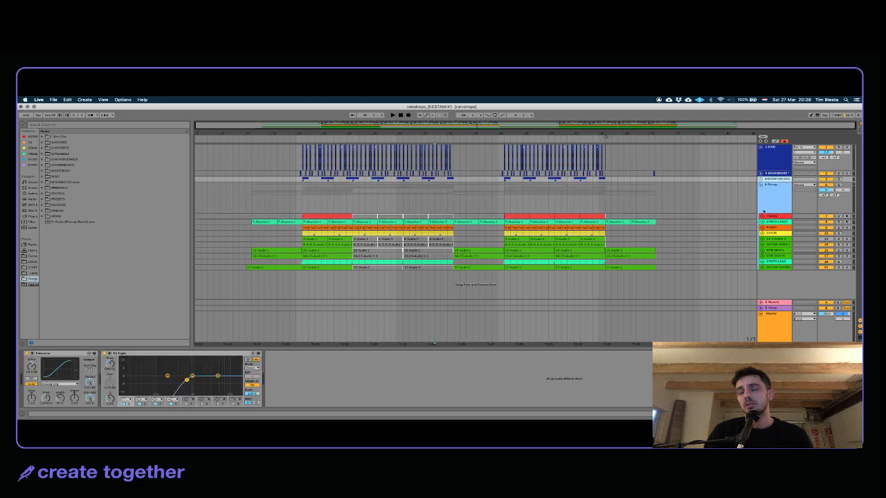
# Step: Rename the light blue group SIDECHAIN GROUP
pyautogui.click(779, 197)
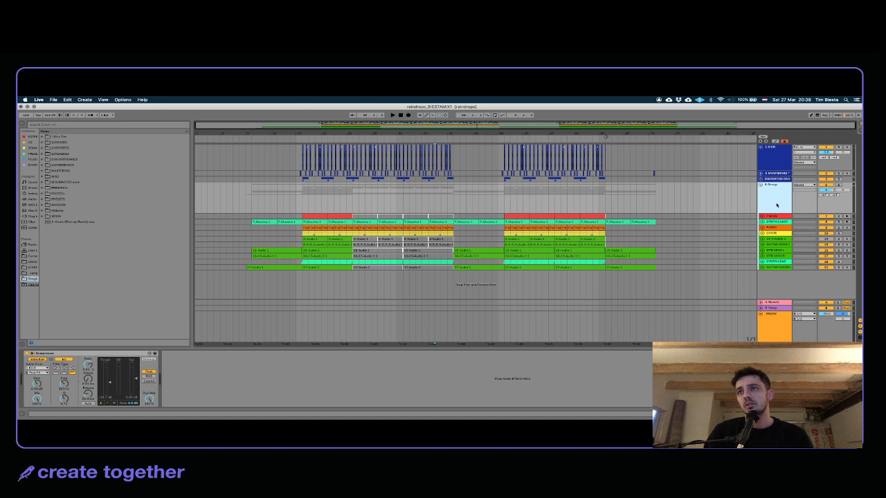
pyautogui.press('super+r')
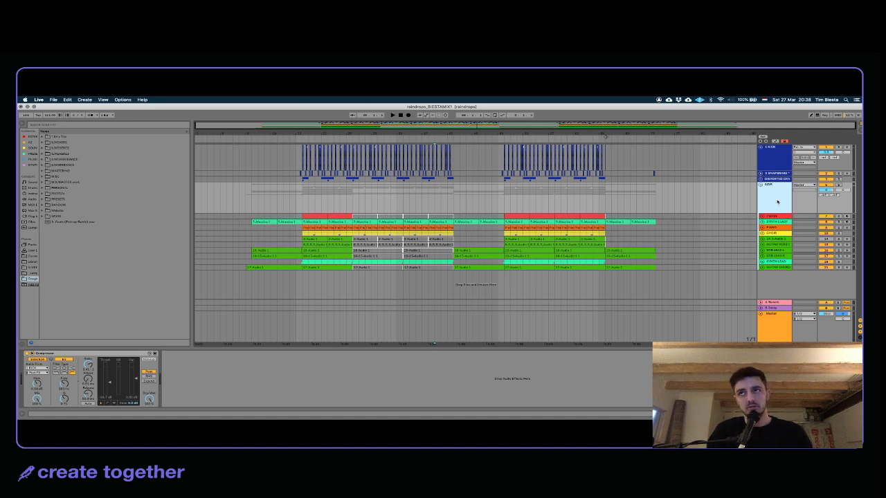
pyautogui.write('SIDECHAIN GROUP')
pyautogui.press('Return')
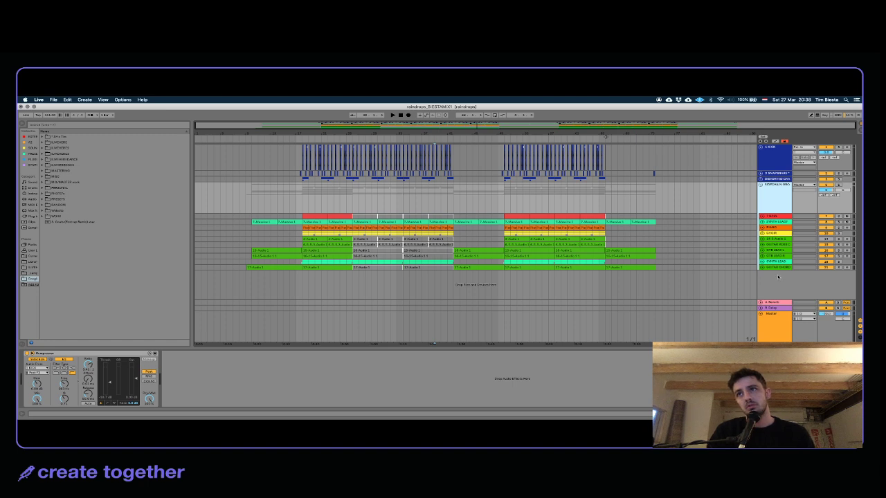
# Step: Reorder the grouped tracks with 2-Audio 1 last, the guitar tracks above PIANO, and SYNTH LEAD directly below the upper mint green synth track
pyautogui.click(775, 239)
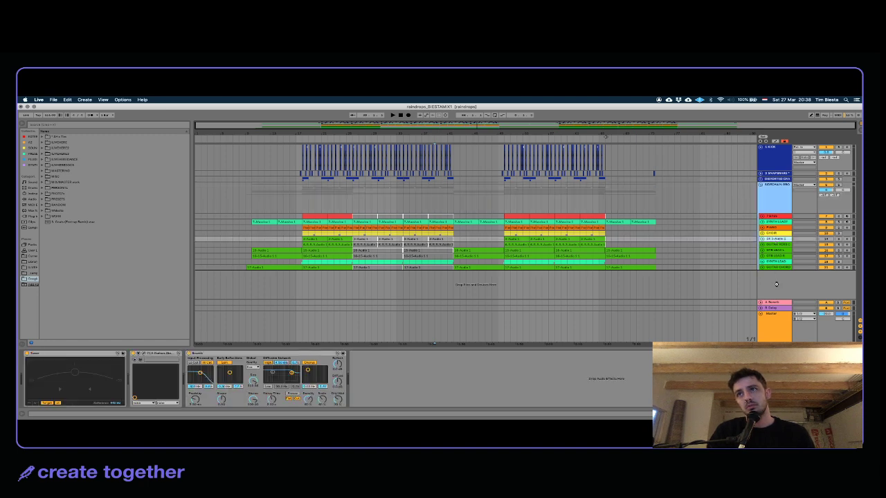
pyautogui.moveTo(775, 284); pyautogui.dragTo(777, 272)
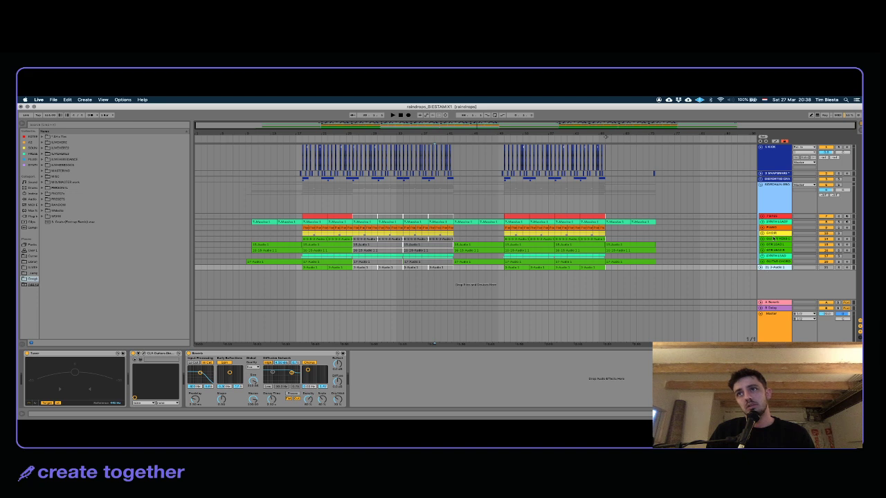
pyautogui.click(775, 239)
pyautogui.keyDown('shift'); pyautogui.click(775, 262); pyautogui.keyUp('shift')
pyautogui.moveTo(775, 239); pyautogui.dragTo(776, 228)
pyautogui.click(733, 256)
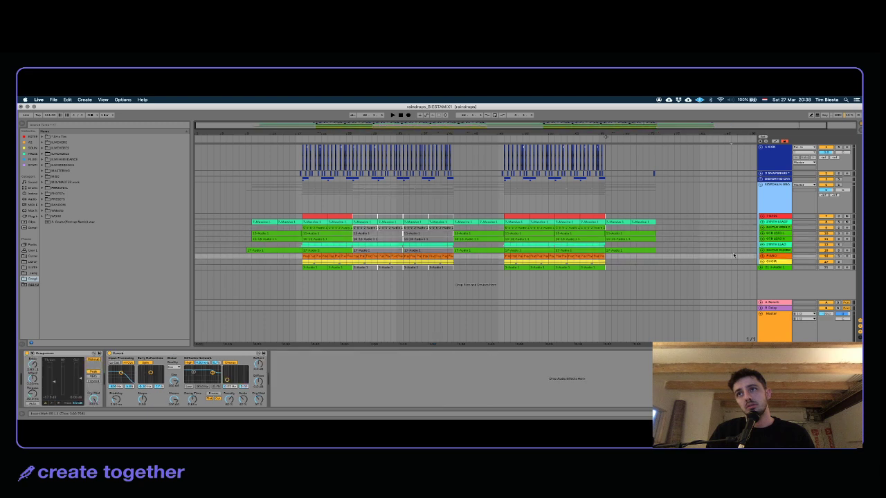
pyautogui.moveTo(769, 256); pyautogui.dragTo(770, 223)
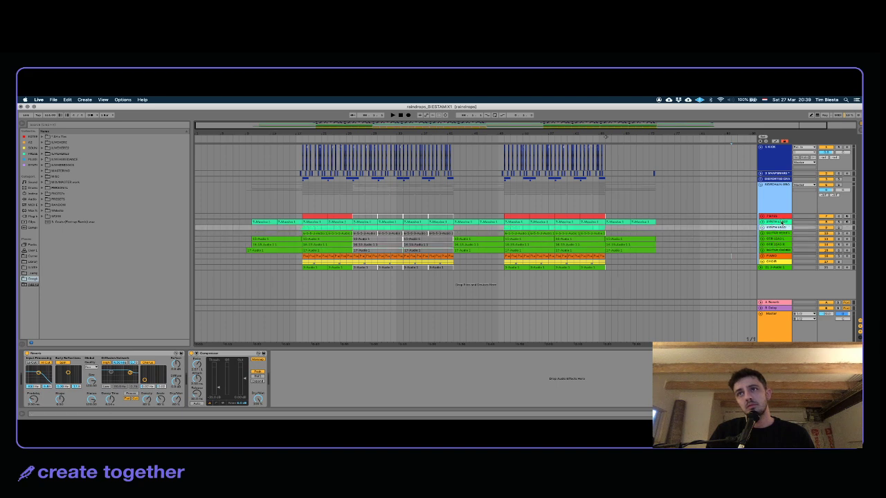
# Step: Rename the upper mint green synth track SYNTH PAD and play the arrangement from its first clip
pyautogui.click(781, 221)
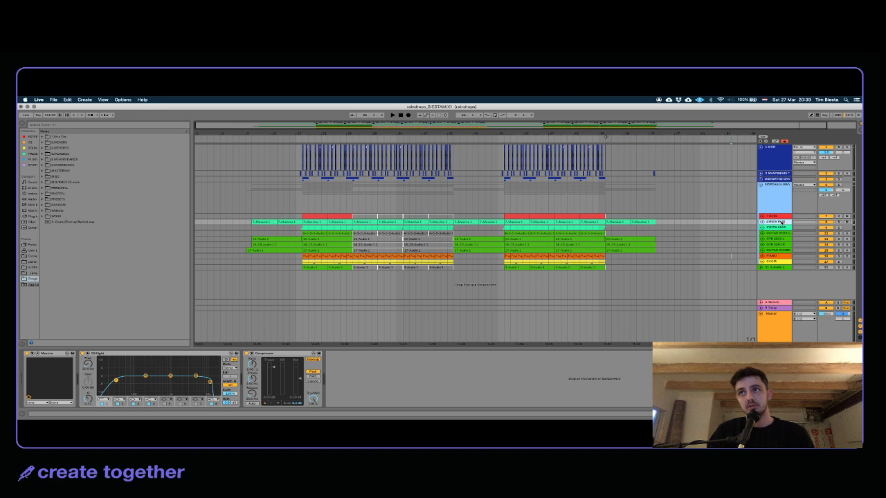
pyautogui.press('space')
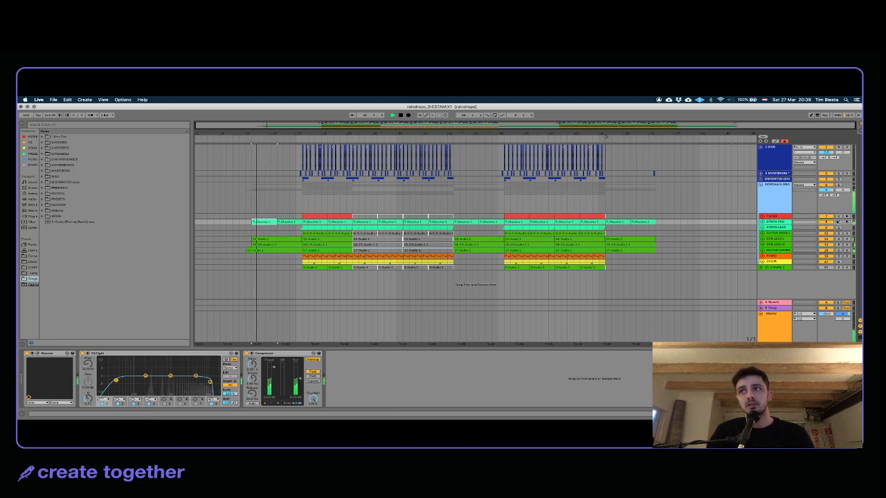
# Step: Remove the stray clip at the far end of the snare track and stop playback in the sidechain group
pyautogui.moveTo(652, 173); pyautogui.dragTo(709, 171)
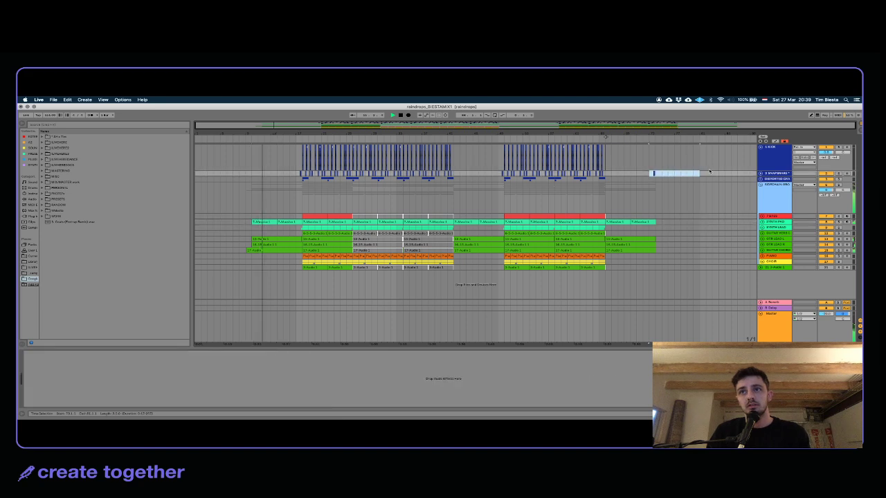
pyautogui.click(267, 192)
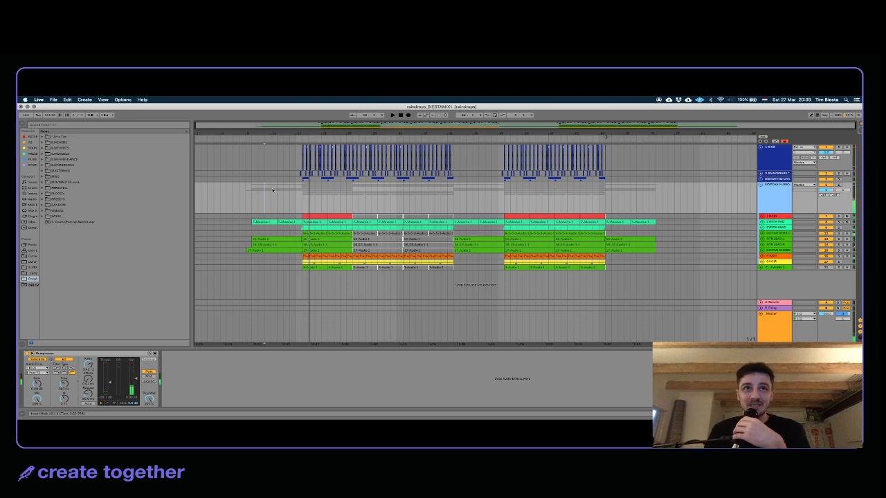
pyautogui.click(354, 180)
pyautogui.click(356, 190)
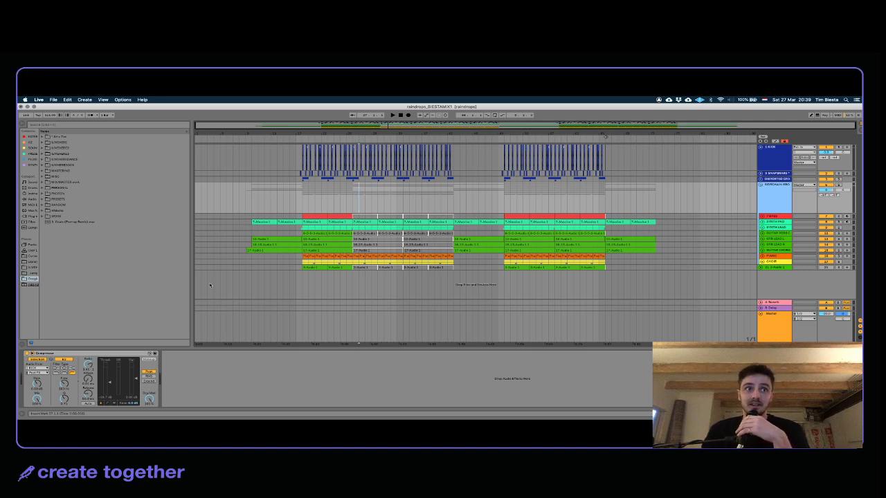
# Step: Narrow the browser to widen the arrangement and play from the first SYNTH PAD clip
pyautogui.moveTo(184, 319); pyautogui.dragTo(116, 315)
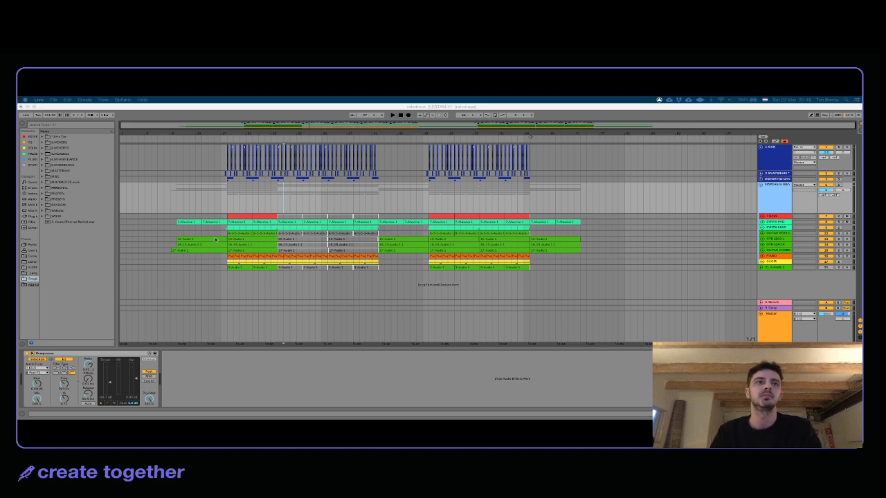
pyautogui.click(185, 221)
pyautogui.press('space')
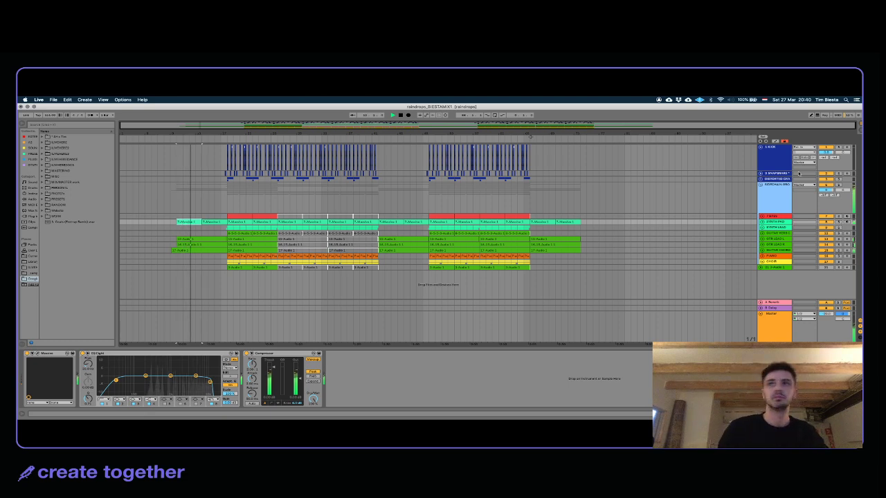
# Step: Expand the collapsed tracks in the sidechain group during playback and show the devices of the KICK track
pyautogui.click(731, 194)
pyautogui.press('Tab')
pyautogui.press('Tab')
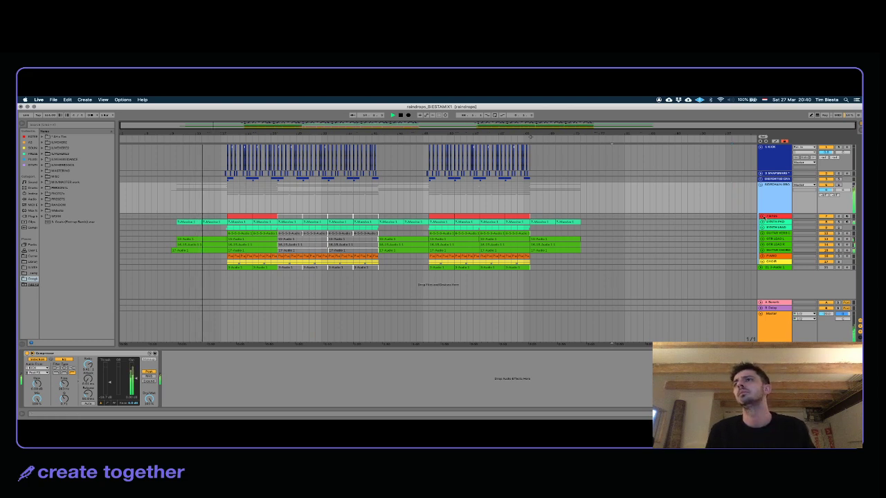
pyautogui.keyDown('alt'); pyautogui.click(762, 216); pyautogui.keyUp('alt')
pyautogui.scroll(5, 781, 161)
pyautogui.click(832, 158)
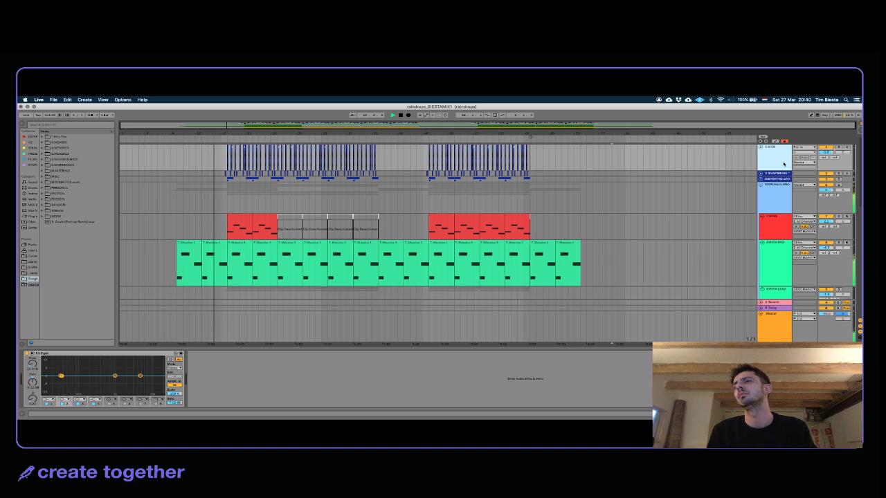
# Step: Balance the volumes of the KICK, snare, distorted group and sidechain group tracks together against the master volume
pyautogui.press('super+a')
pyautogui.click(829, 159)
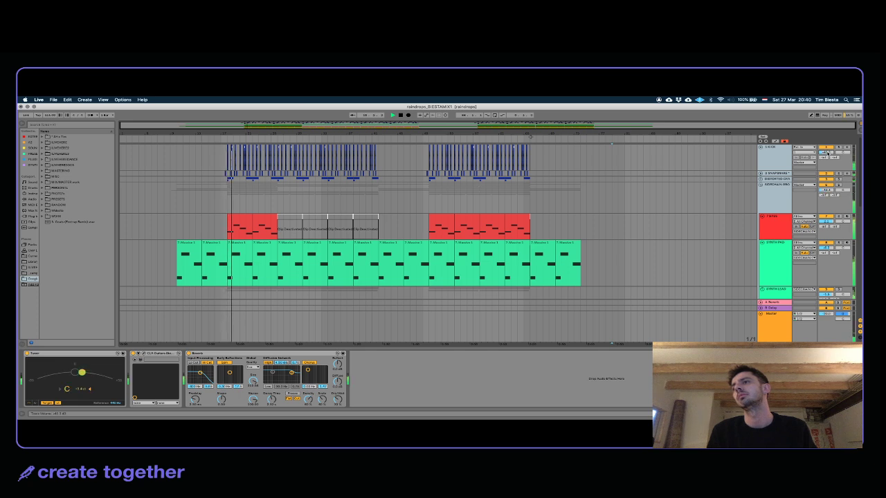
pyautogui.click(825, 315)
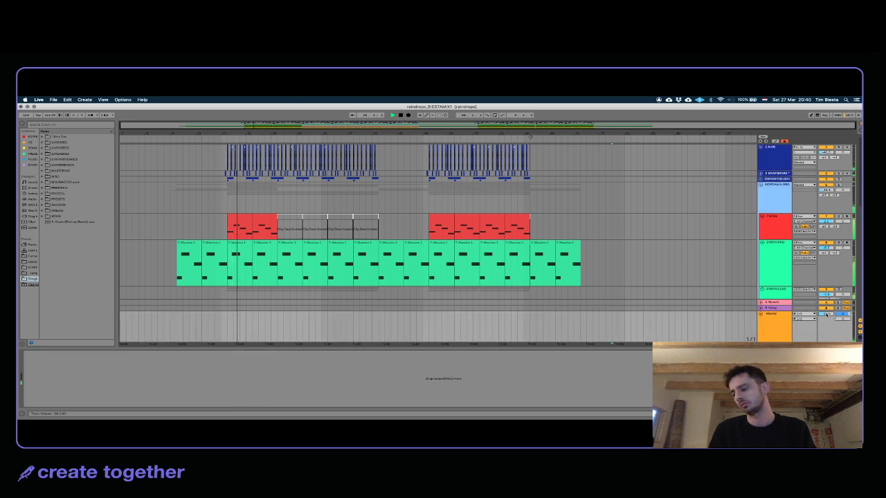
pyautogui.click(821, 153)
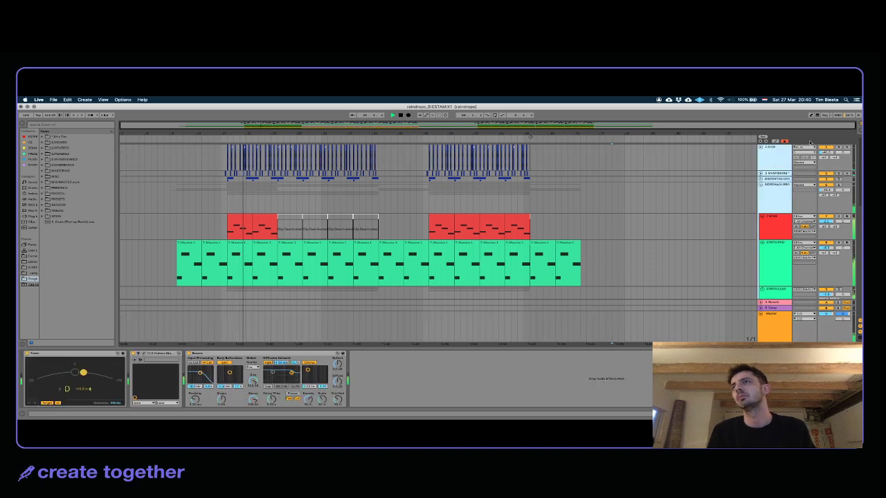
pyautogui.moveTo(822, 153); pyautogui.dragTo(822, 144)
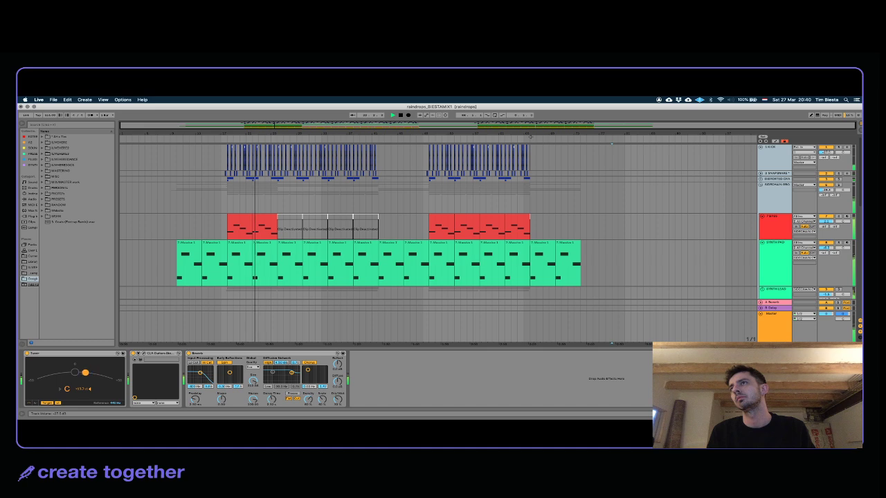
pyautogui.click(827, 148)
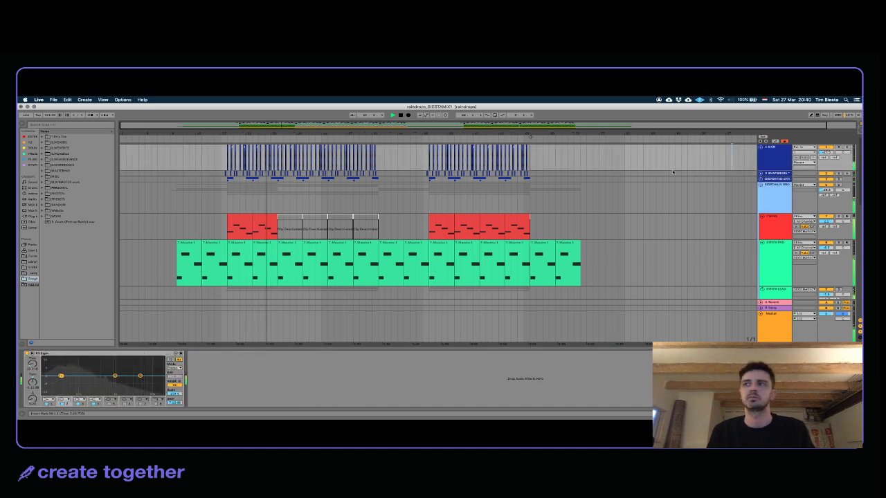
# Step: Raise the volumes of all tracks from KICK through the sidechain group together during playback
pyautogui.press('Tab')
pyautogui.press('Tab')
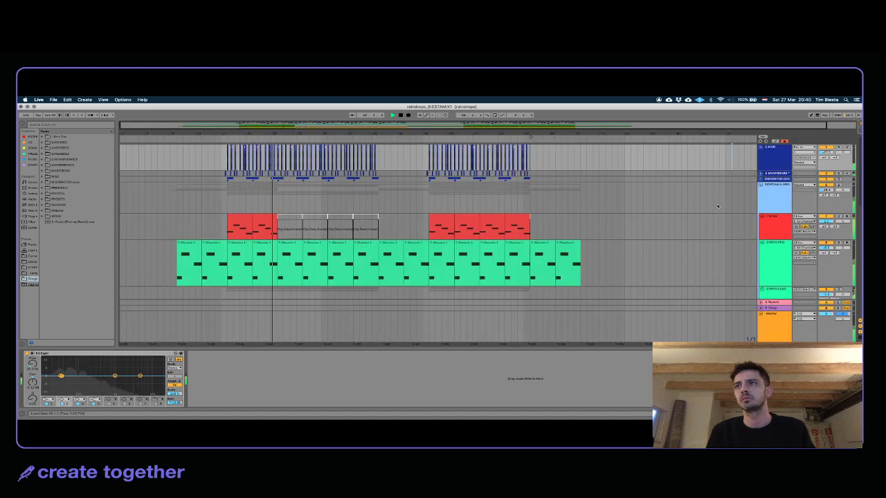
pyautogui.click(765, 165)
pyautogui.keyDown('shift'); pyautogui.click(771, 191); pyautogui.keyUp('shift')
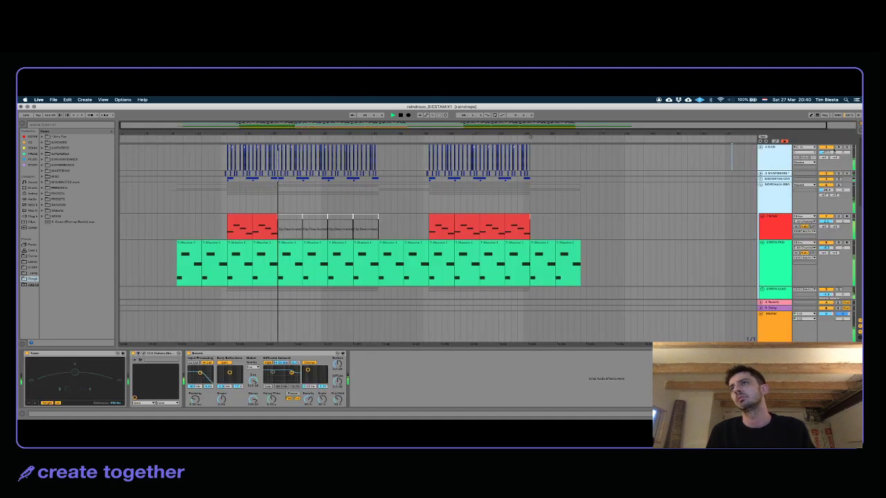
pyautogui.moveTo(830, 152); pyautogui.dragTo(830, 144)
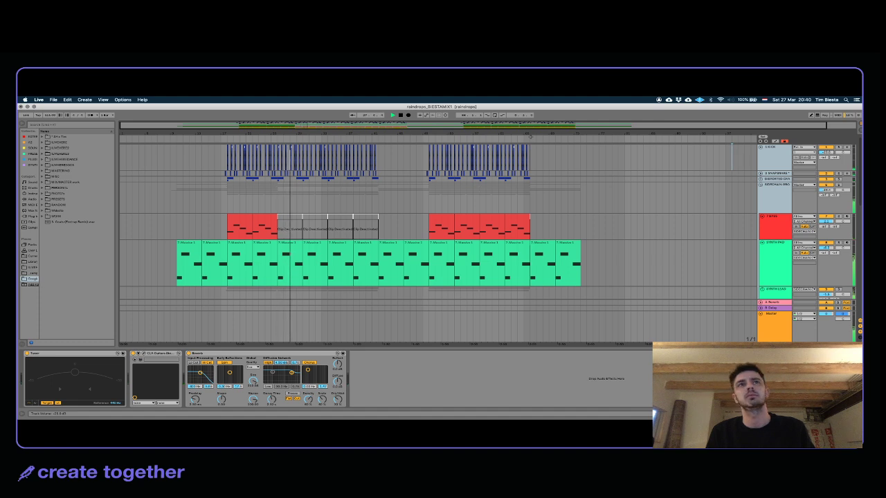
# Step: Select the clips across the KICK track and further adjust the shared volume of the drum tracks and sidechain group
pyautogui.click(787, 156)
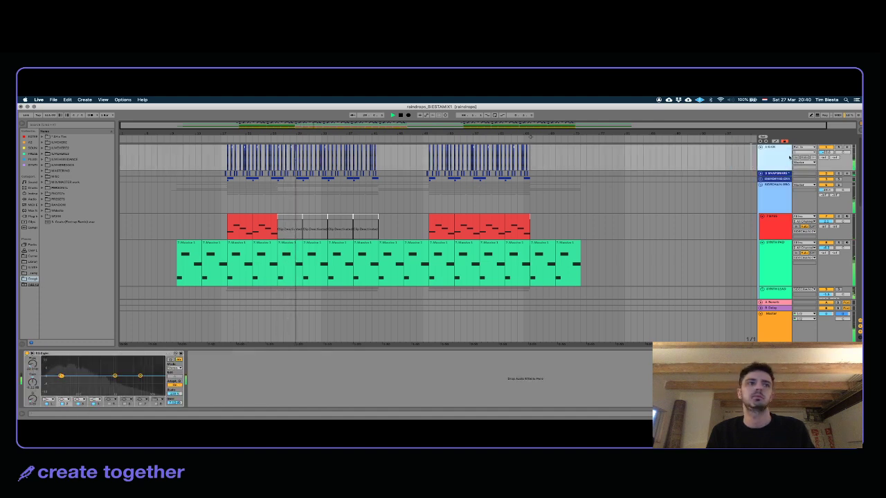
pyautogui.moveTo(575, 155); pyautogui.dragTo(227, 158)
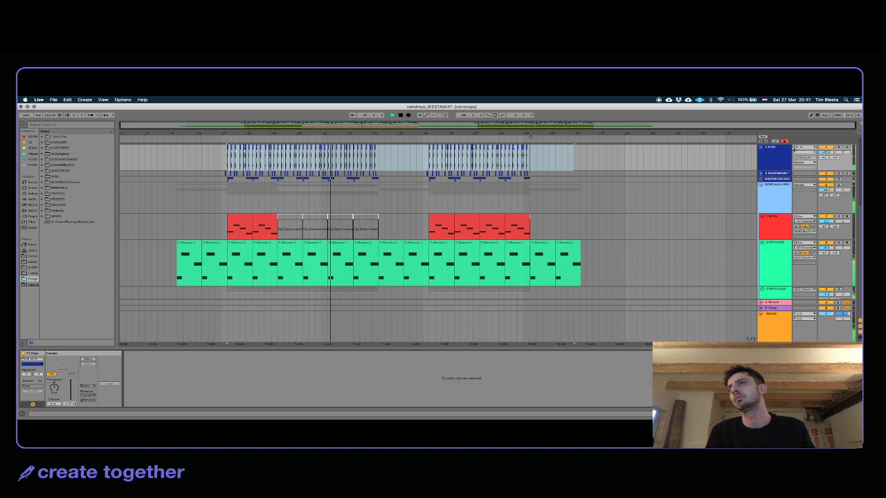
pyautogui.press('super+z')
pyautogui.moveTo(823, 152); pyautogui.dragTo(823, 138)
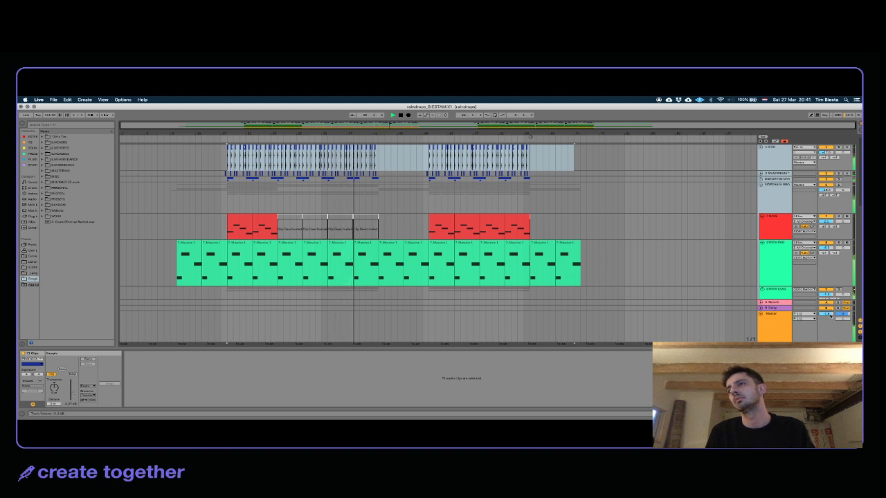
# Step: Examine the opening drum clips up close and the first BASS clip of the second drum section during playback
pyautogui.click(201, 180)
pyautogui.moveTo(221, 132); pyautogui.dragTo(231, 134)
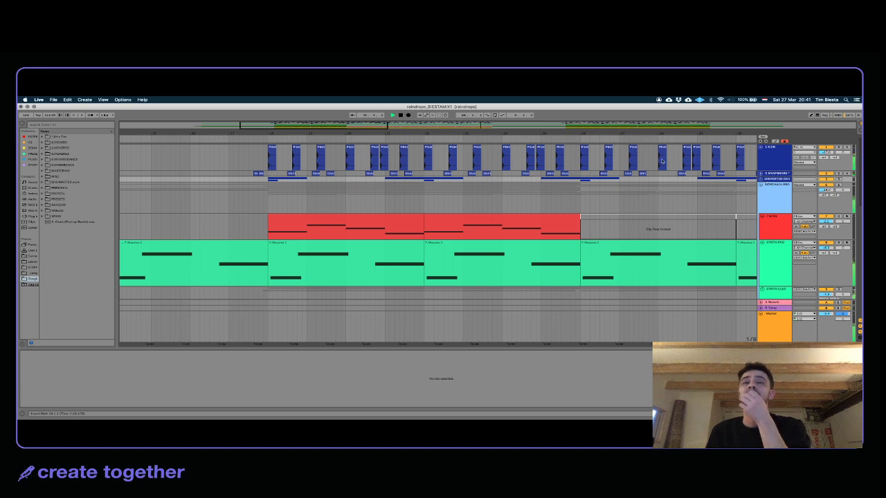
pyautogui.doubleClick(491, 132)
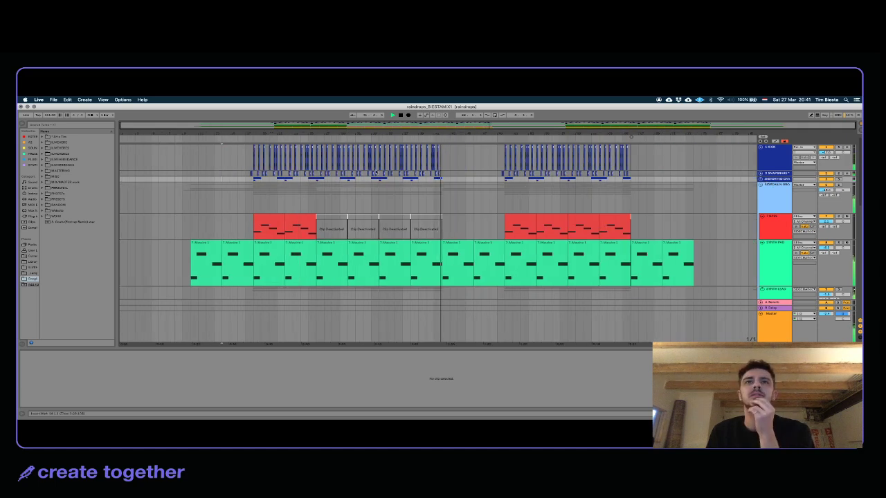
pyautogui.click(523, 218)
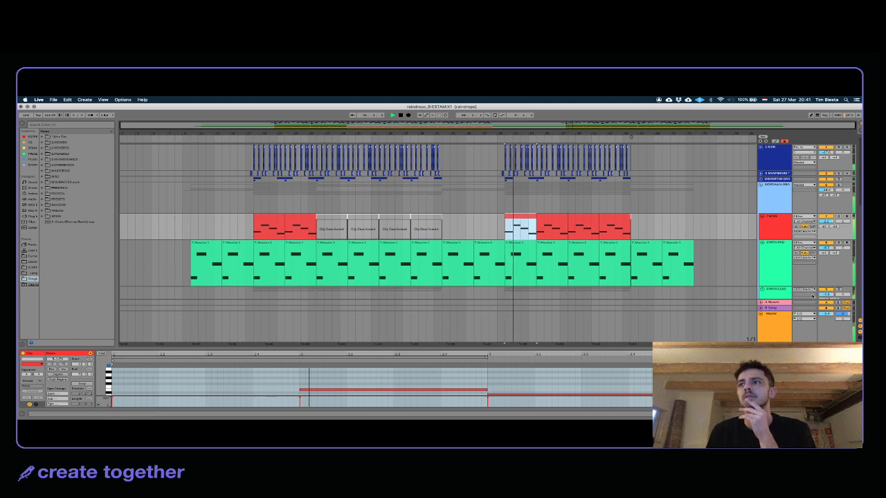
pyautogui.click(628, 187)
pyautogui.click(775, 162)
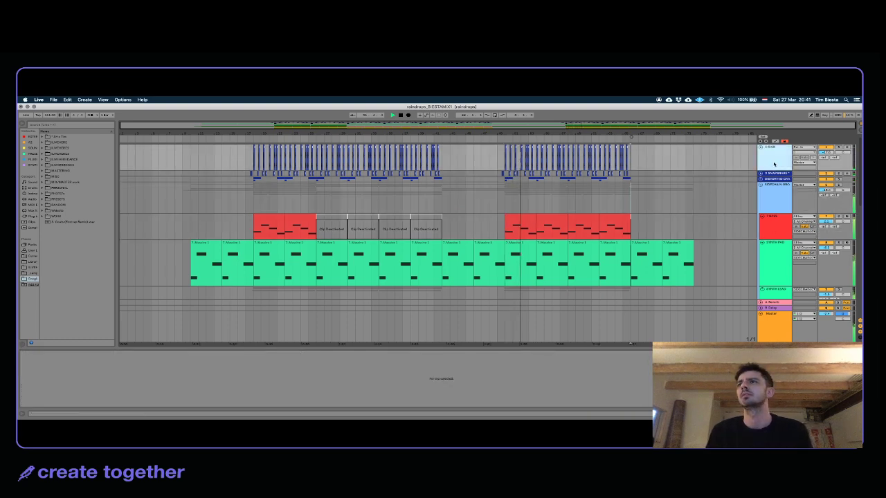
pyautogui.keyDown('shift'); pyautogui.click(778, 179); pyautogui.keyUp('shift')
pyautogui.click(774, 224)
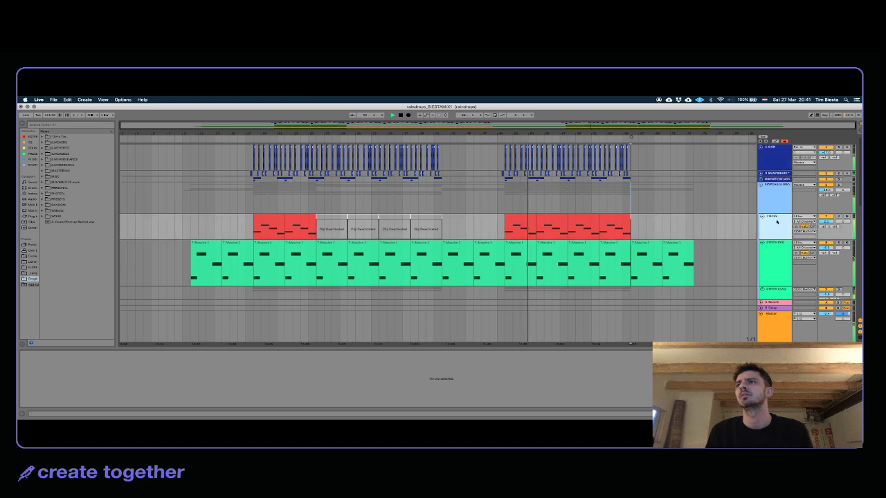
# Step: Collapse the CHOIR group and go through the PIANO and guitar tracks above it during playback
pyautogui.scroll(-10, 741, 256)
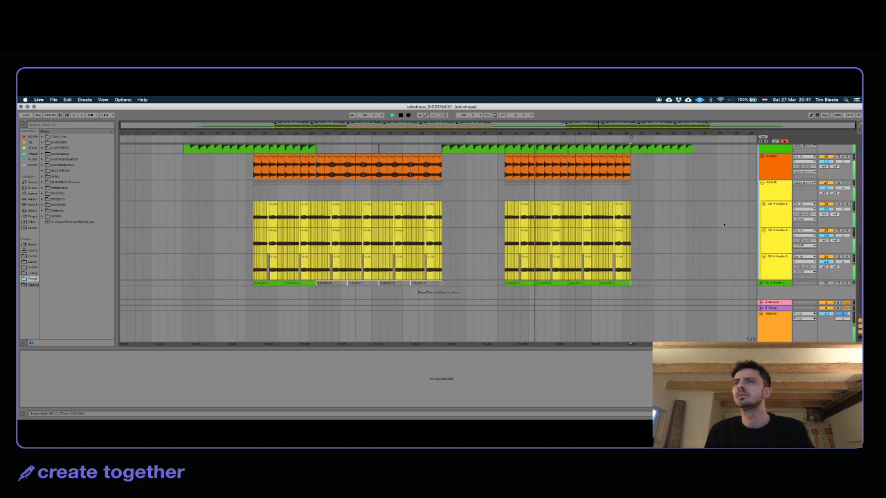
pyautogui.click(761, 183)
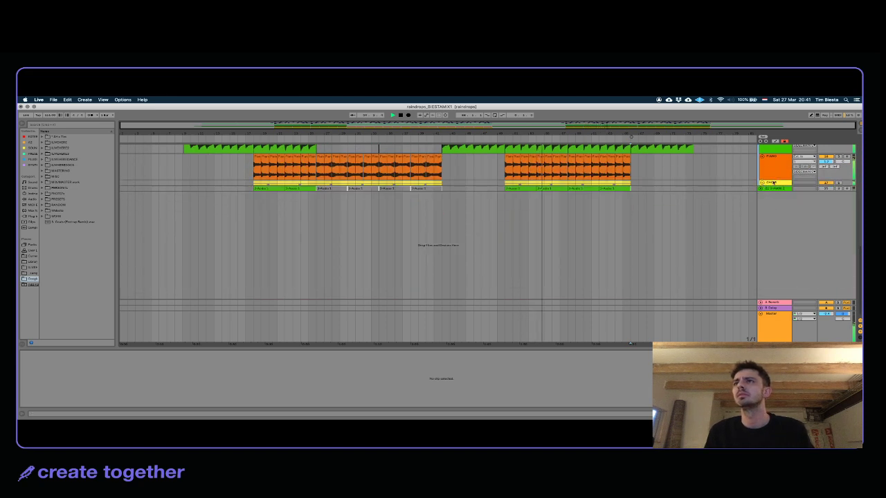
pyautogui.scroll(3, 769, 185)
pyautogui.click(780, 246)
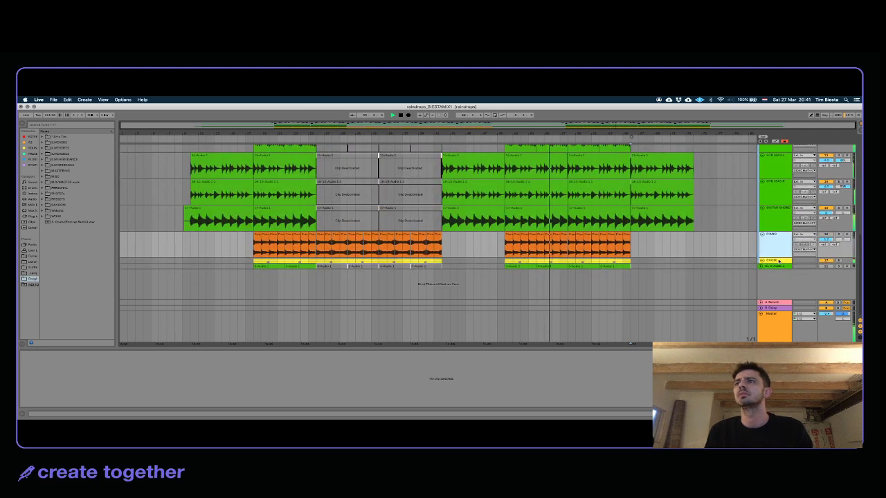
pyautogui.click(777, 260)
pyautogui.click(775, 215)
pyautogui.press('Up')
pyautogui.press('Up')
pyautogui.press('Up')
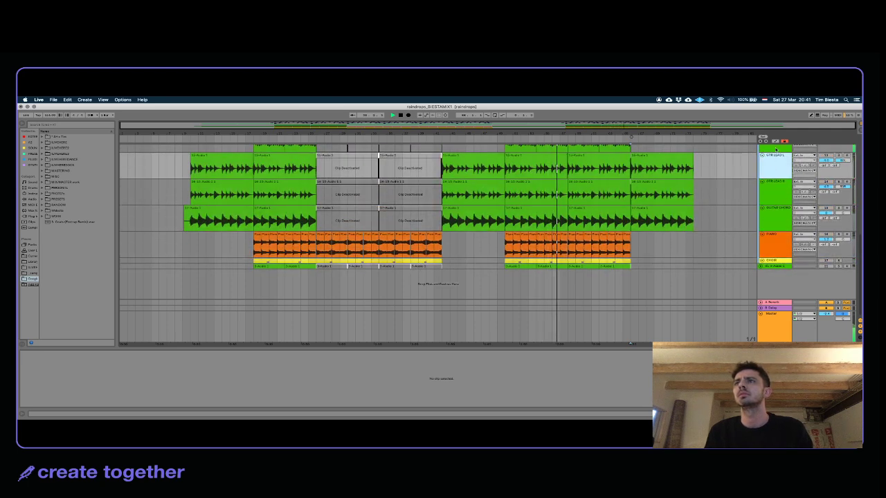
pyautogui.scroll(6, 770, 193)
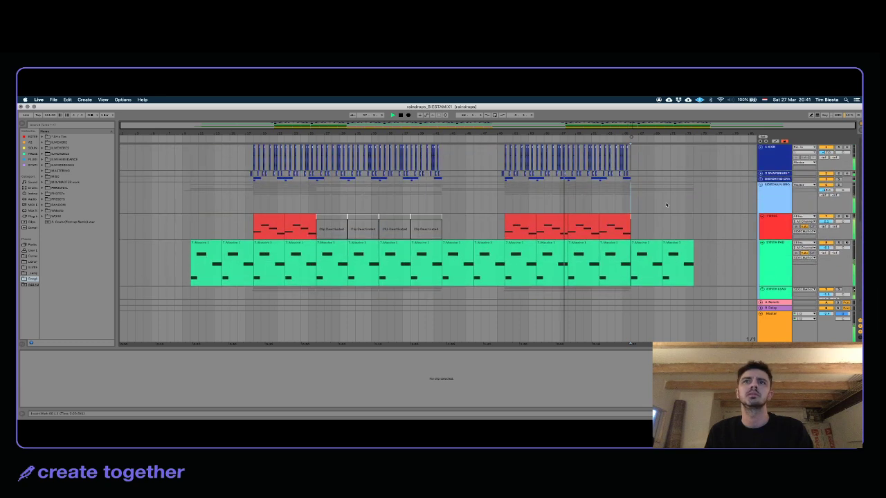
# Step: Play from just before the first KICK clip and expand the snare track and the distorted group
pyautogui.click(245, 150)
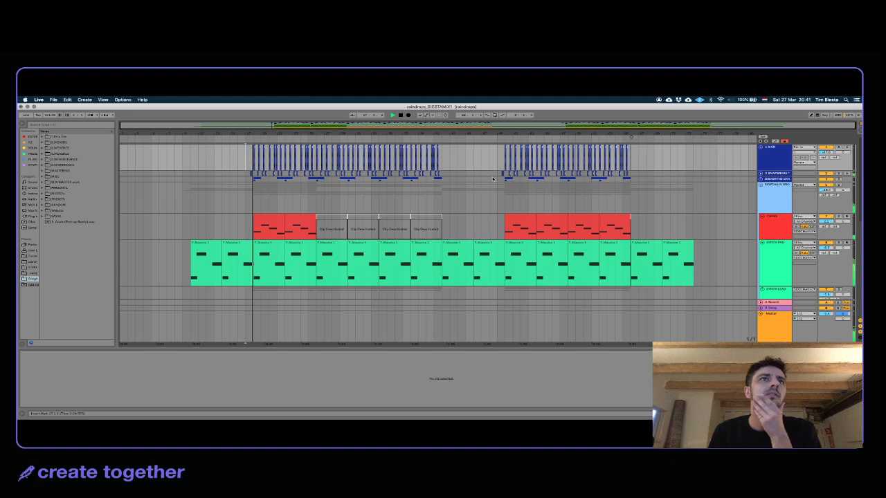
pyautogui.click(769, 175)
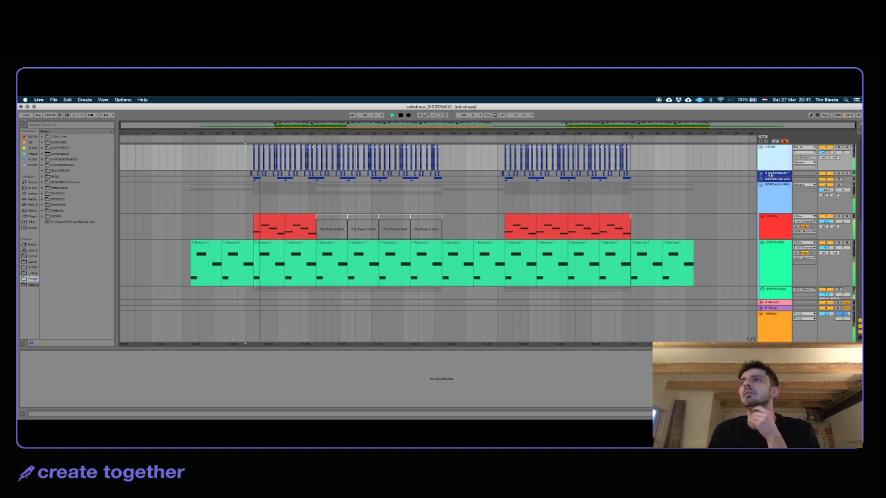
pyautogui.click(772, 235)
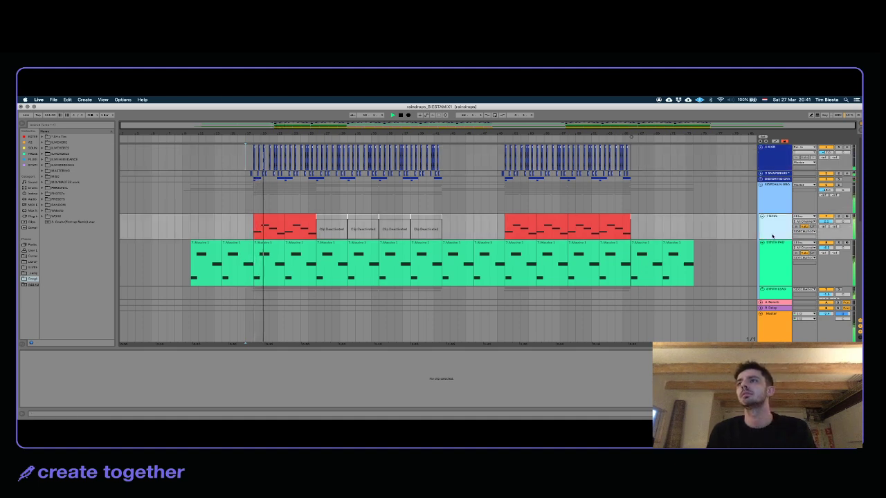
pyautogui.click(777, 179)
pyautogui.click(770, 174)
pyautogui.keyDown('alt'); pyautogui.click(760, 174); pyautogui.keyUp('alt')
pyautogui.click(773, 185)
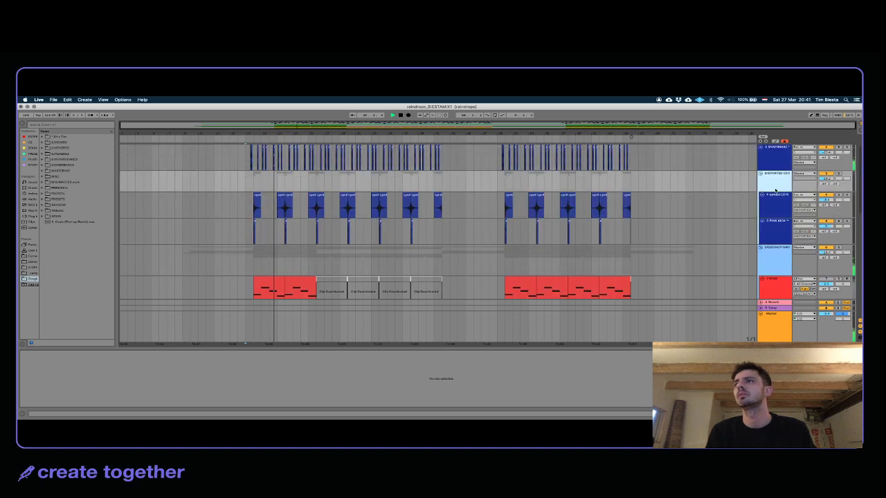
# Step: Solo the distorted group, play it from its first cymbal clip and adjust the group's volume
pyautogui.click(826, 179)
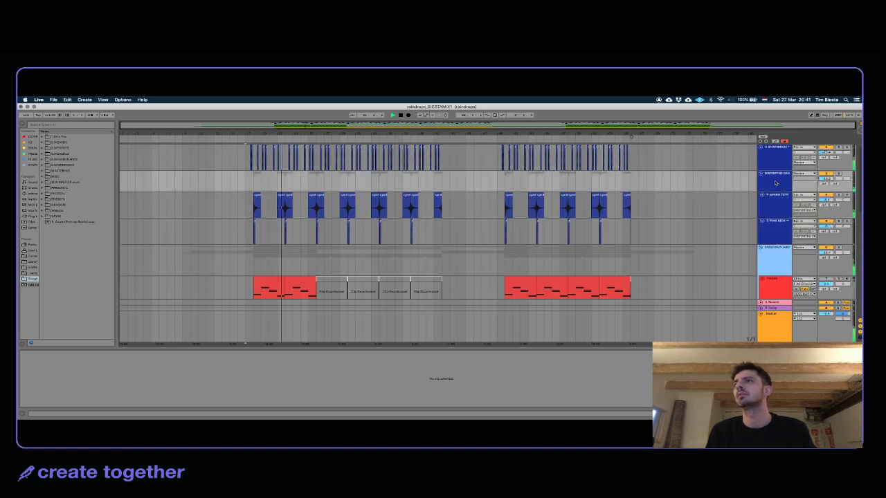
pyautogui.scroll(1, 774, 182)
pyautogui.press('super+z')
pyautogui.press('space')
pyautogui.click(255, 221)
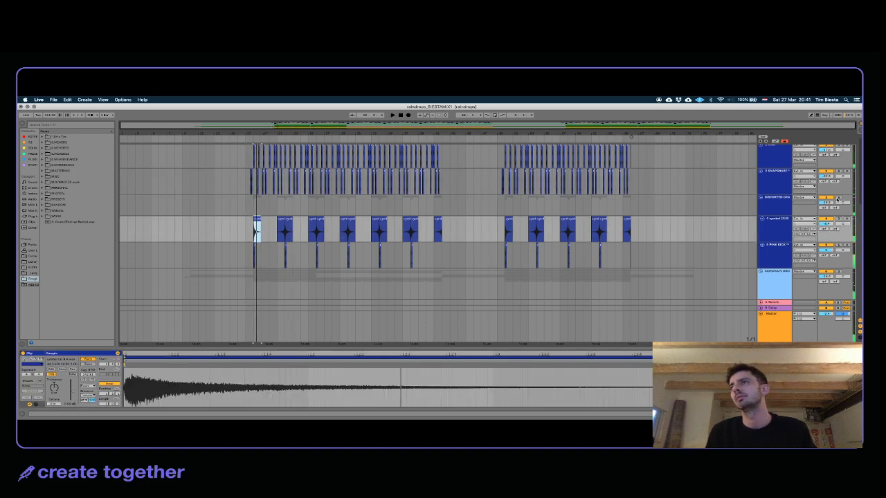
pyautogui.click(781, 205)
pyautogui.press('space')
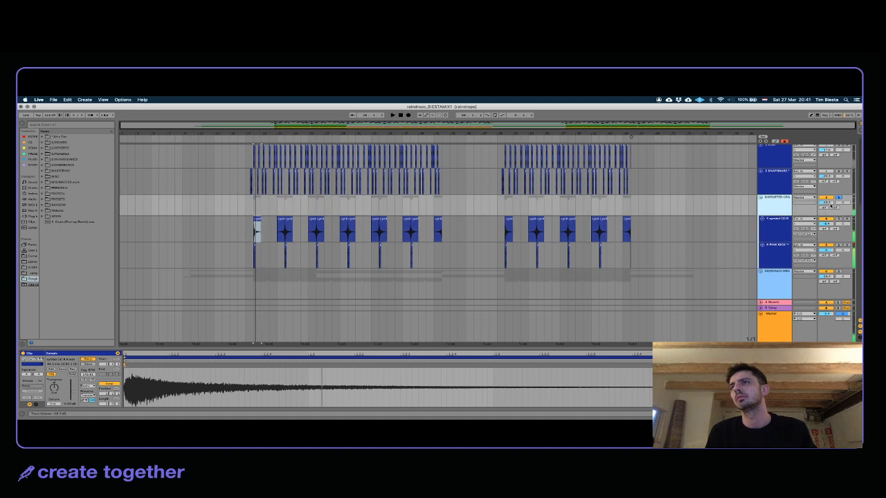
pyautogui.press('space')
pyautogui.moveTo(830, 203); pyautogui.dragTo(830, 206)
# Step: Raise the low-cut filter frequency in the distorted group's EQ Eight, replay it and unsolo the group
pyautogui.doubleClick(773, 208)
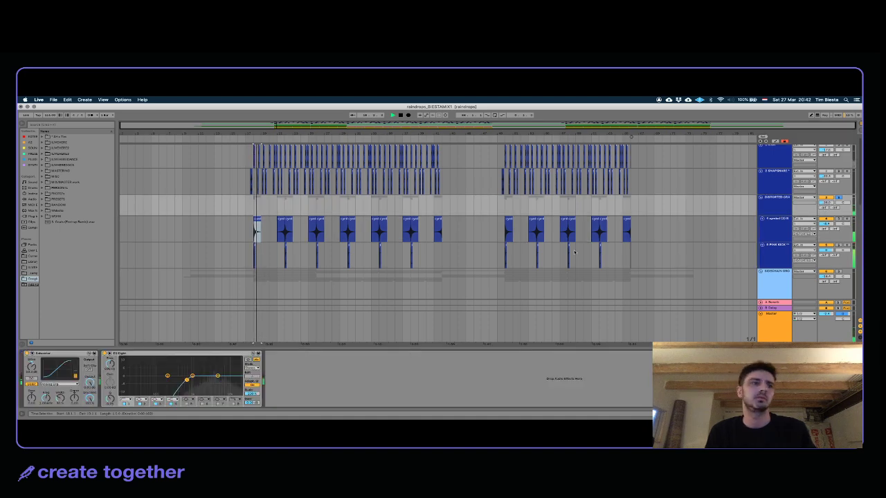
pyautogui.moveTo(111, 368); pyautogui.dragTo(111, 352)
pyautogui.press('space')
pyautogui.press('space')
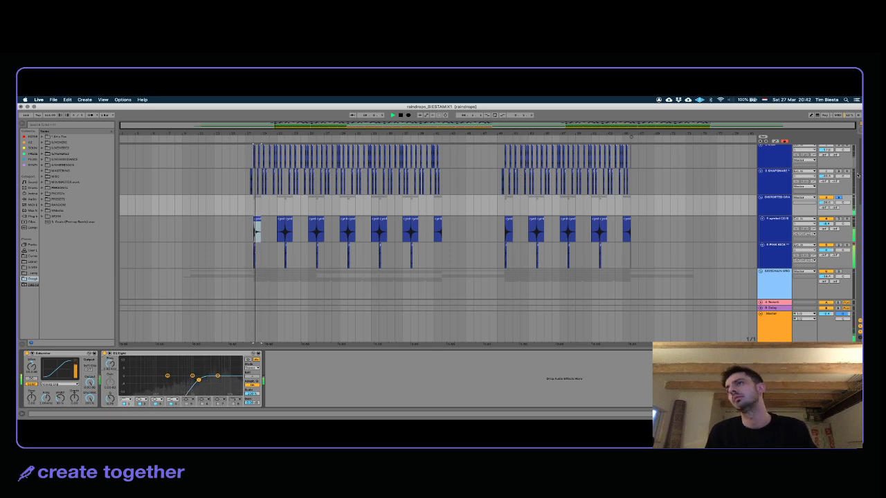
pyautogui.click(837, 197)
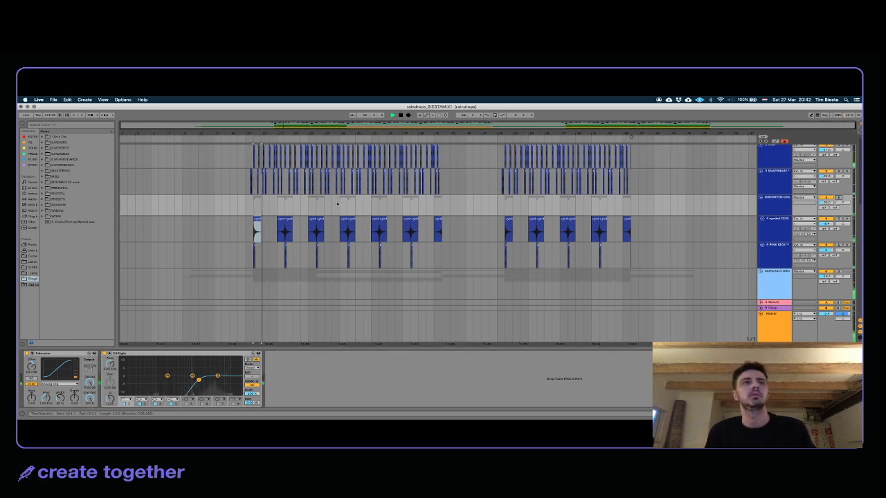
# Step: Group the KICK track, the snare track and the distorted group together
pyautogui.scroll(1, 791, 202)
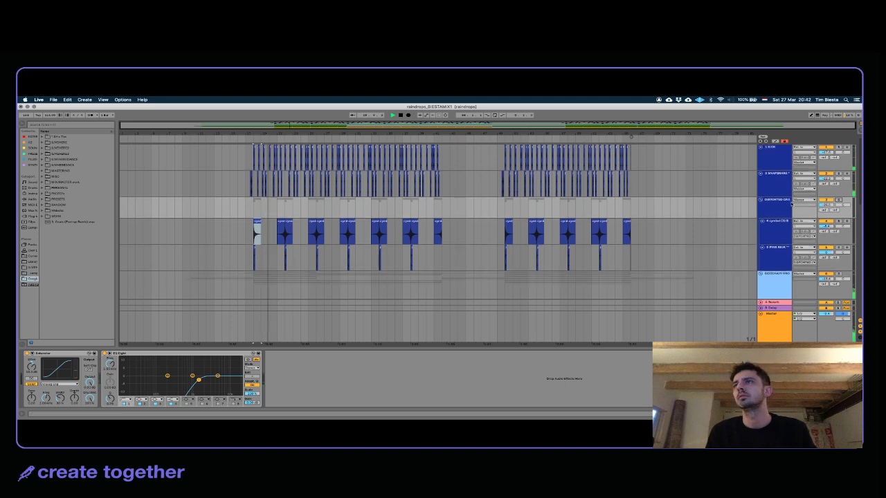
pyautogui.click(777, 147)
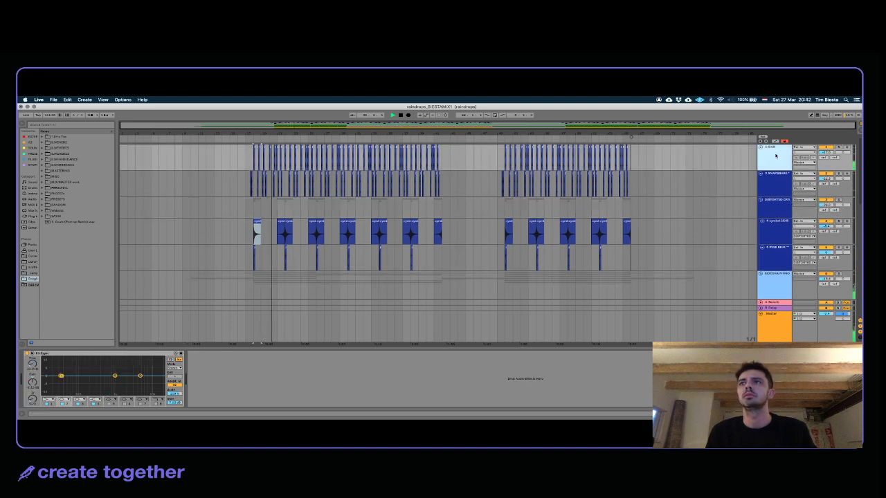
pyautogui.click(777, 200)
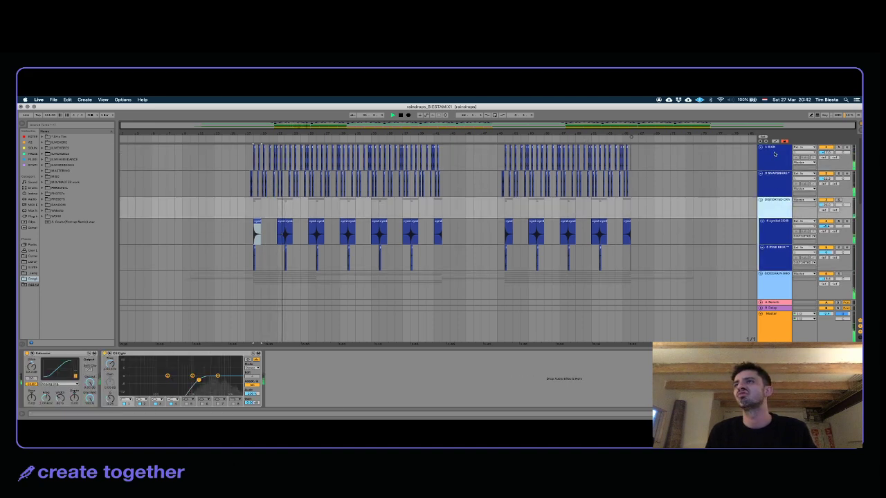
pyautogui.keyDown('shift'); pyautogui.click(774, 154); pyautogui.keyUp('shift')
pyautogui.press('super+g')
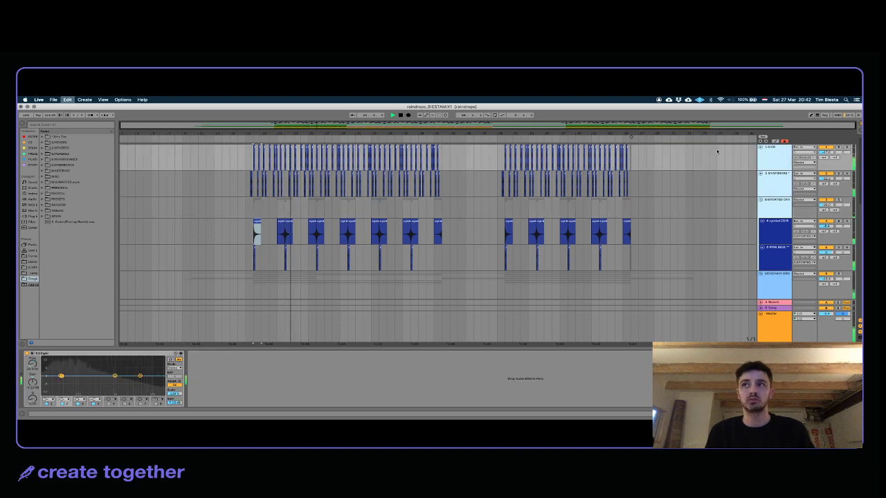
# Step: Search the browser for FABFILTER and check the coloured collections for it
pyautogui.click(61, 125)
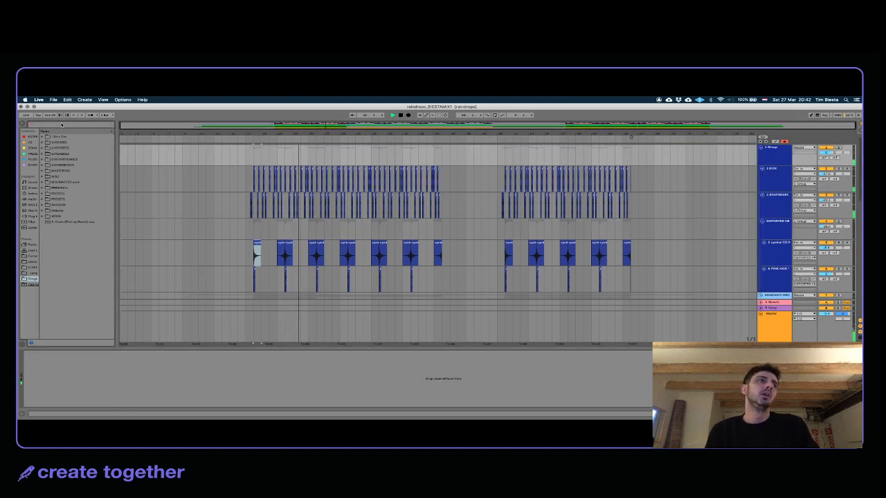
pyautogui.write('FABFILTER')
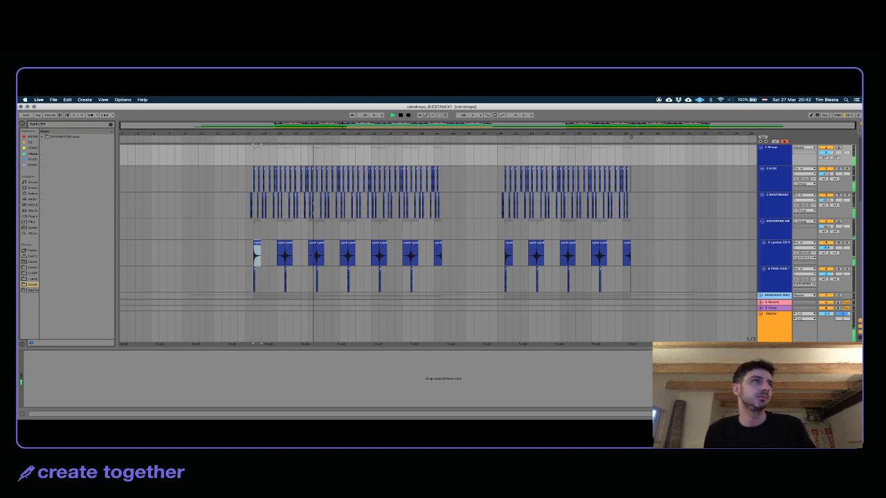
pyautogui.click(32, 148)
pyautogui.click(32, 137)
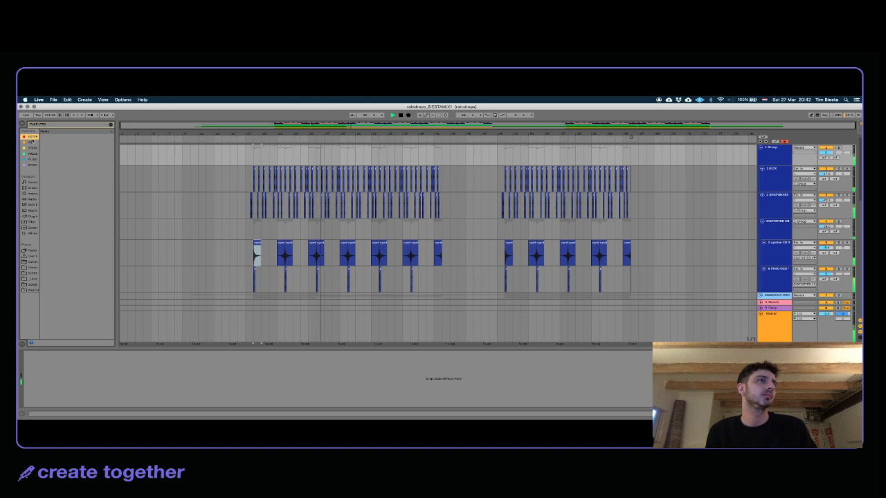
pyautogui.click(32, 148)
pyautogui.click(32, 154)
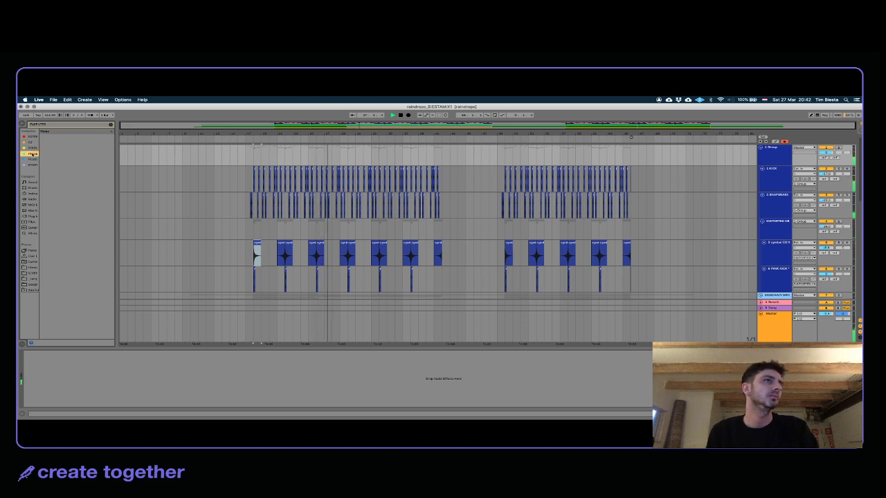
# Step: Find PRO-Q in the plug-in collection and load FabFilter Pro-Q 3 onto the new drum group
pyautogui.click(47, 125)
pyautogui.write('PRO-Q')
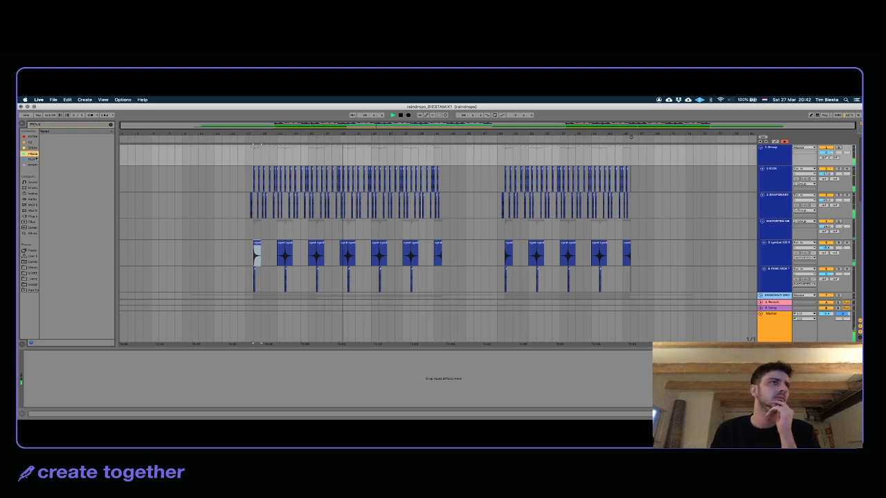
pyautogui.click(40, 159)
pyautogui.click(67, 137)
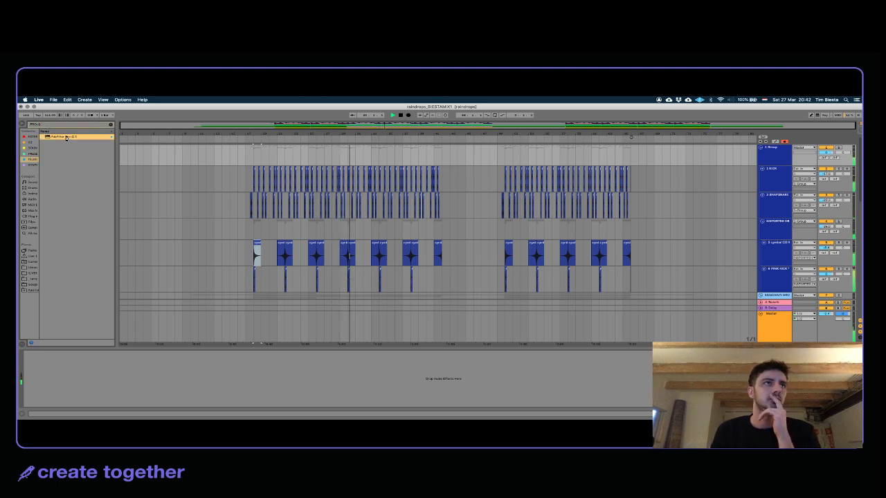
pyautogui.press('Return')
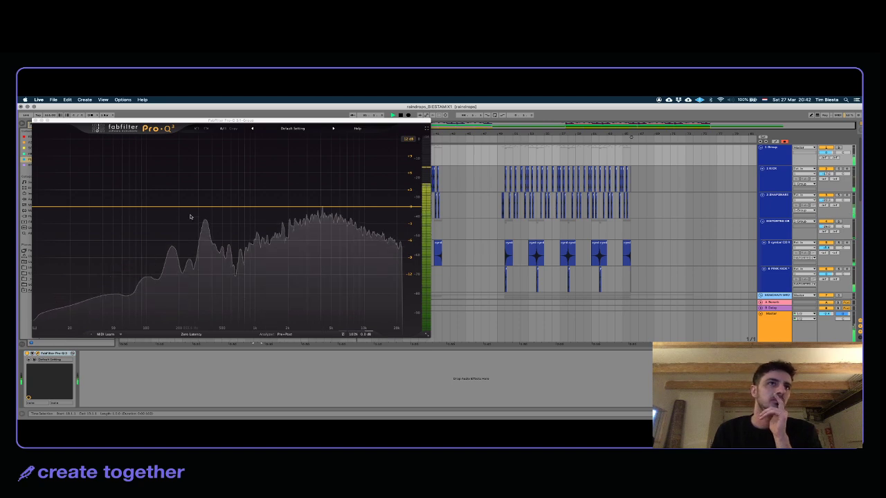
# Step: Shape a narrow bell cut of about 3 dB near 190 Hz in the drum group's Pro-Q 3 and close the plug-in window
pyautogui.moveTo(150, 206); pyautogui.dragTo(150, 172)
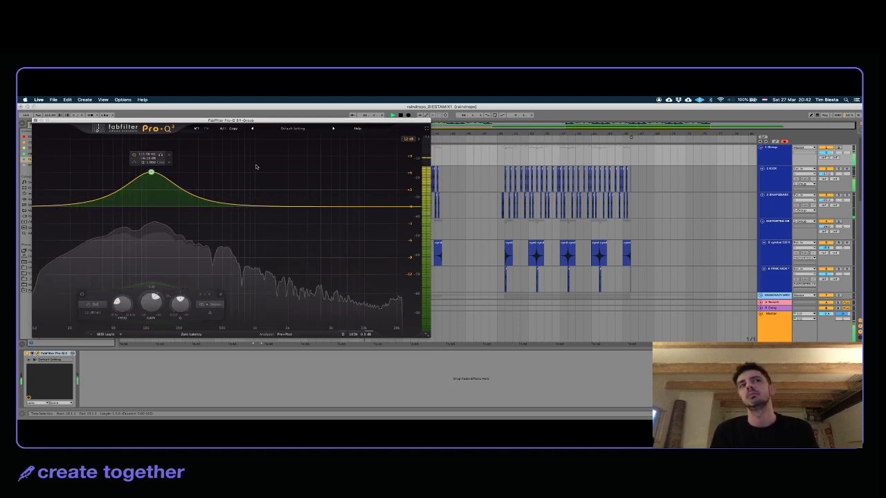
pyautogui.scroll(2, 151, 172)
pyautogui.moveTo(150, 171); pyautogui.dragTo(177, 247)
pyautogui.scroll(2, 188, 173)
pyautogui.scroll(-2, 177, 247)
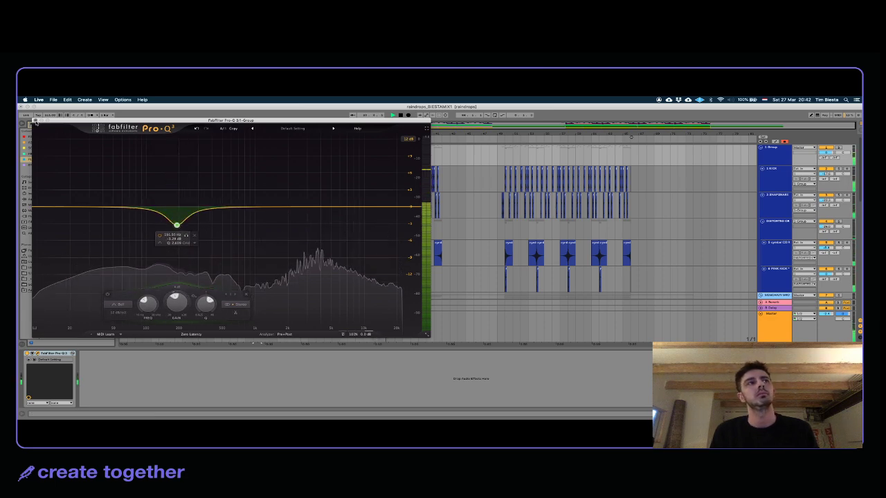
pyautogui.click(35, 121)
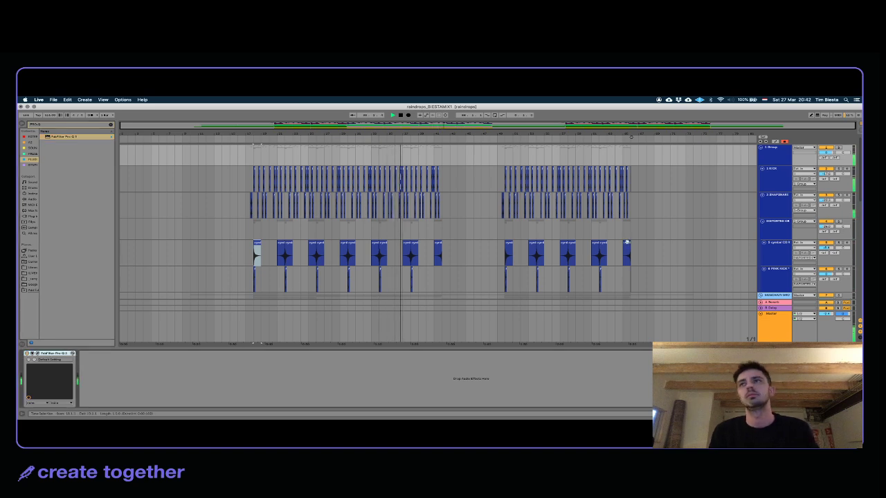
# Step: Move the low bell band of the KICK track's EQ Eight up into a gentle low-mid cut and replay the drums
pyautogui.click(753, 169)
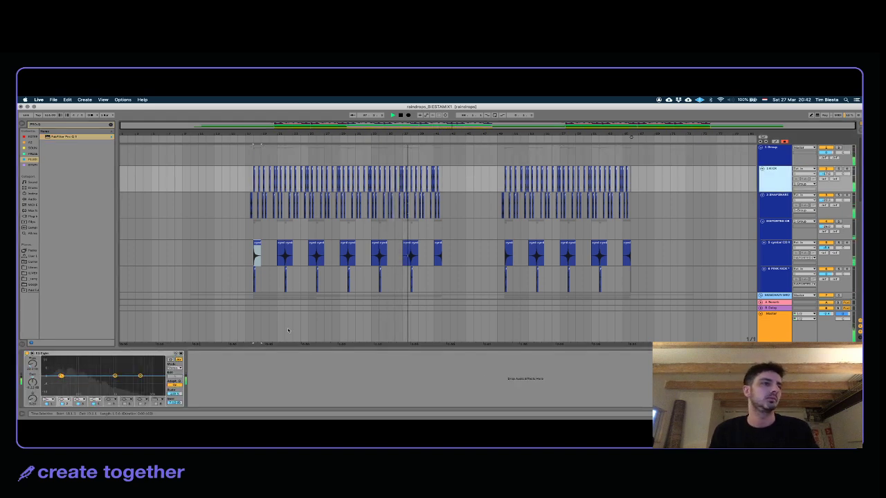
pyautogui.moveTo(61, 376); pyautogui.dragTo(97, 383)
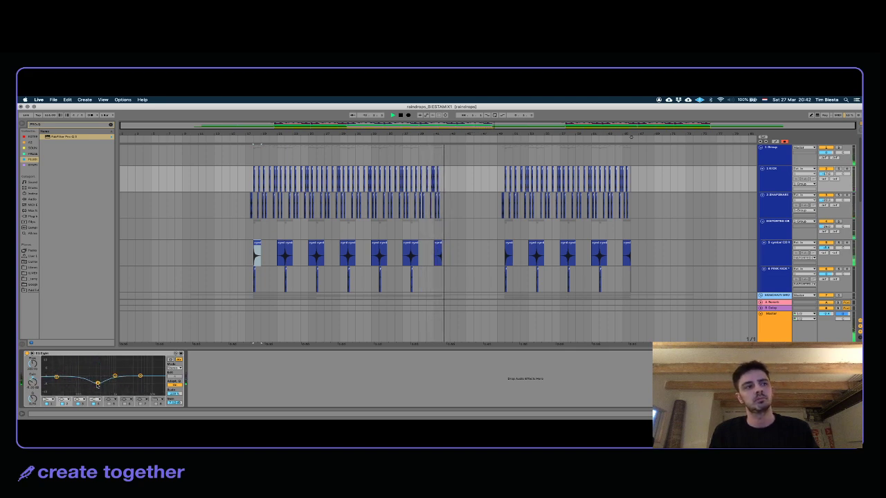
pyautogui.press('space')
pyautogui.press('space')
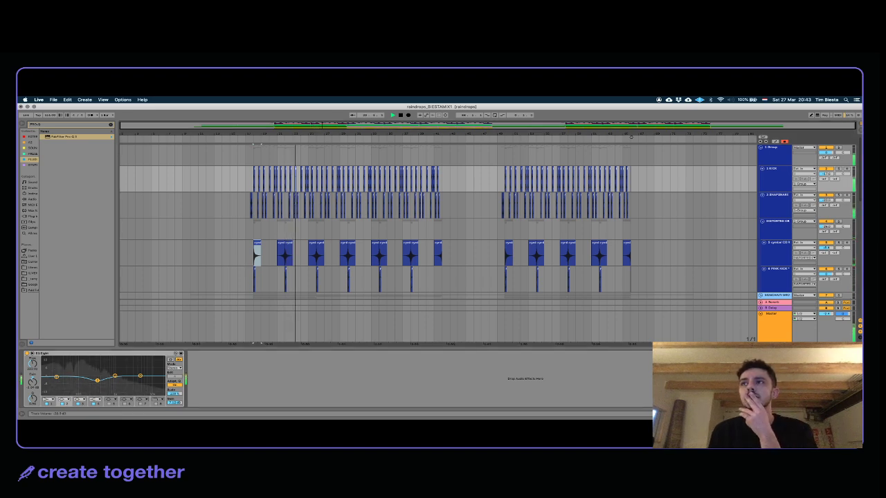
# Step: Try a Saturator on the snare track
pyautogui.click(771, 208)
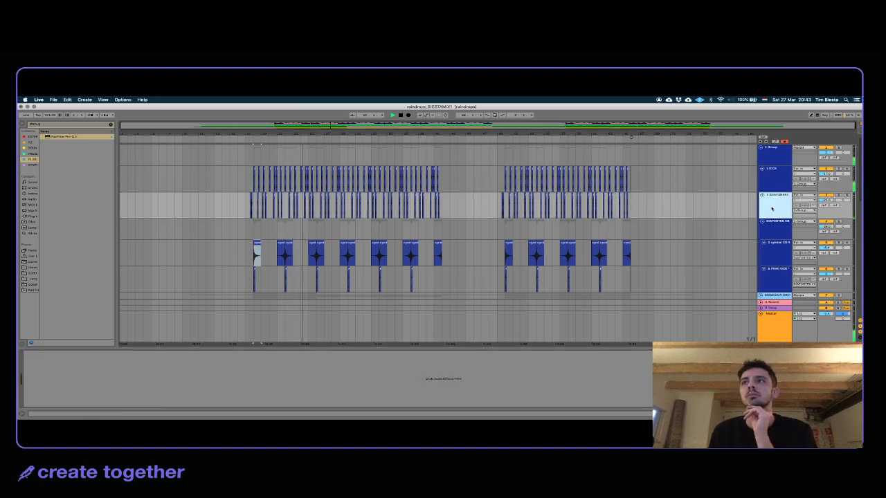
pyautogui.click(61, 127)
pyautogui.write('satu')
pyautogui.doubleClick(62, 137)
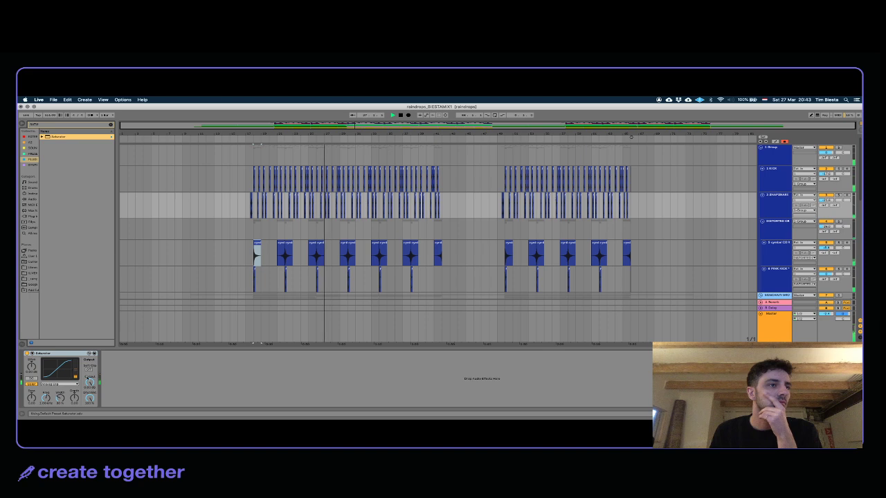
pyautogui.click(58, 354)
pyautogui.press('BackSpace')
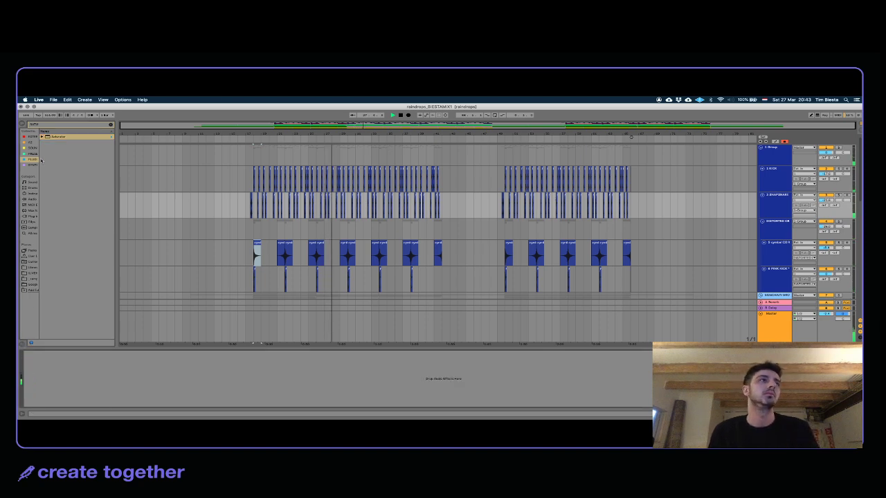
# Step: Find Decapitator in the browser, load it onto the snare track and set its style to E
pyautogui.click(40, 126)
pyautogui.write('deca')
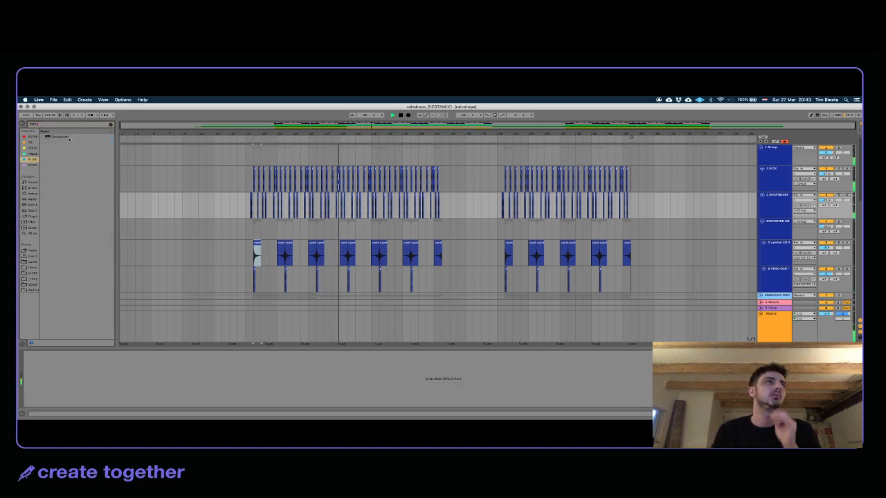
pyautogui.moveTo(59, 136); pyautogui.dragTo(109, 290)
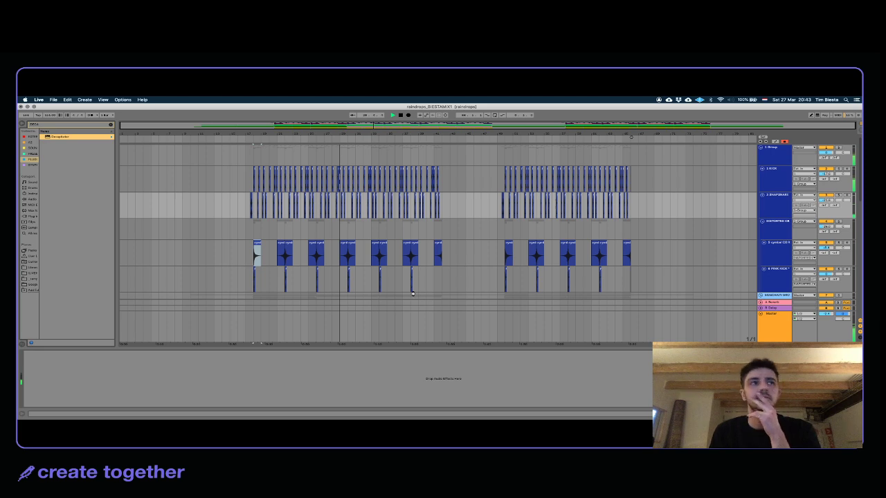
pyautogui.press('Return')
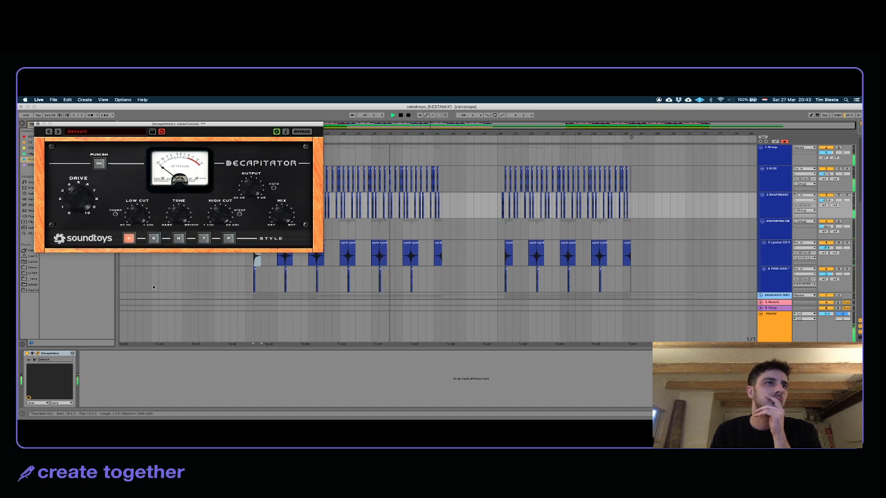
pyautogui.click(153, 238)
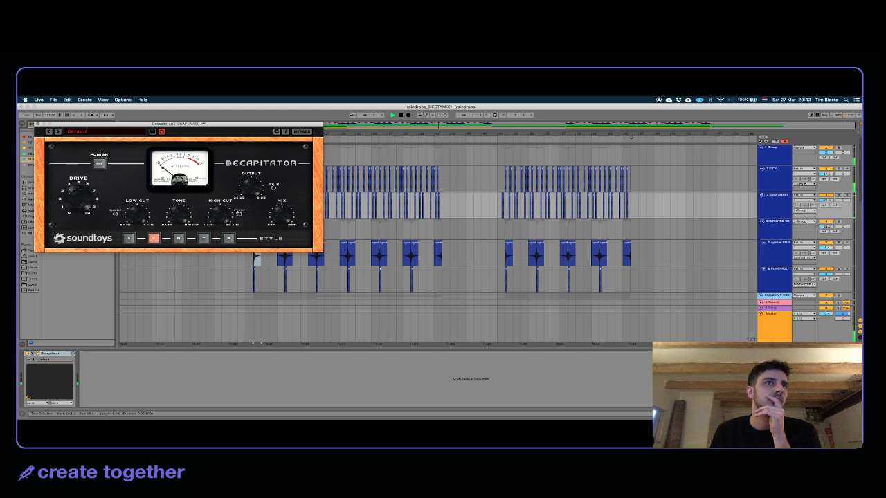
# Step: Restart playback, solo the snare track and adjust Decapitator's Drive
pyautogui.press('space')
pyautogui.press('space')
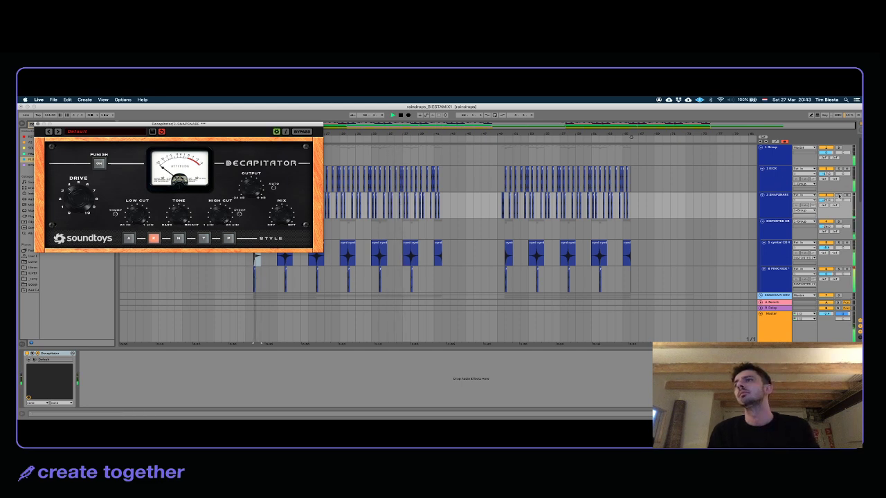
pyautogui.click(838, 194)
pyautogui.click(59, 197)
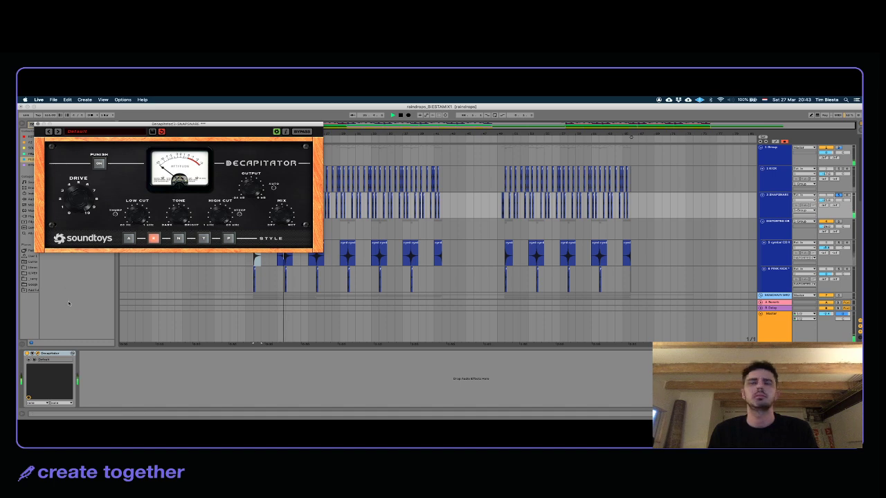
# Step: Adjust Decapitator's Mix, close the plug-in window and unsolo the snare track
pyautogui.click(50, 353)
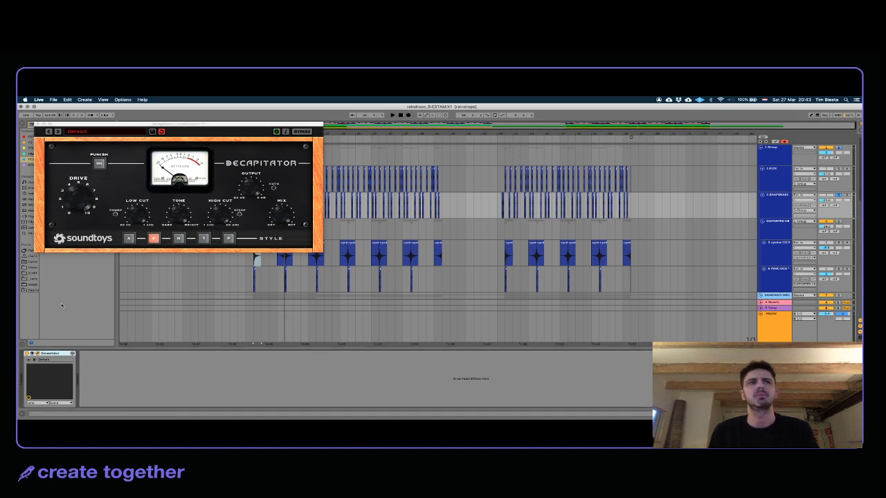
pyautogui.click(286, 205)
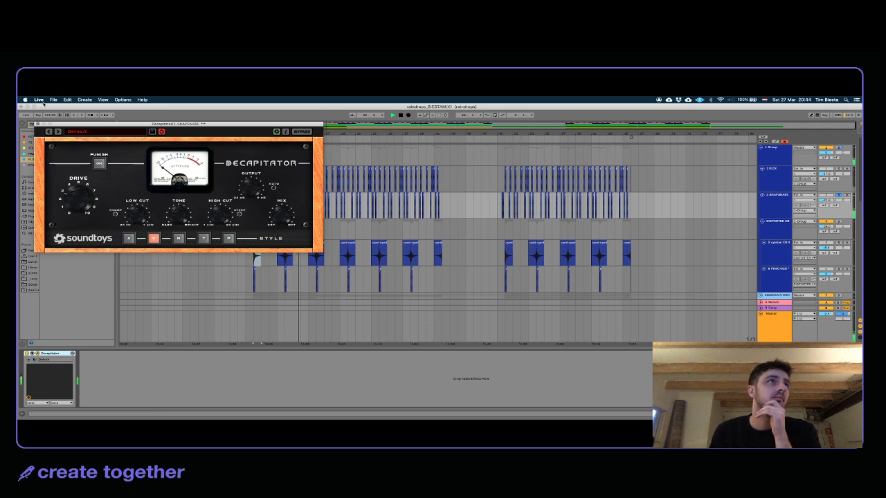
pyautogui.click(38, 123)
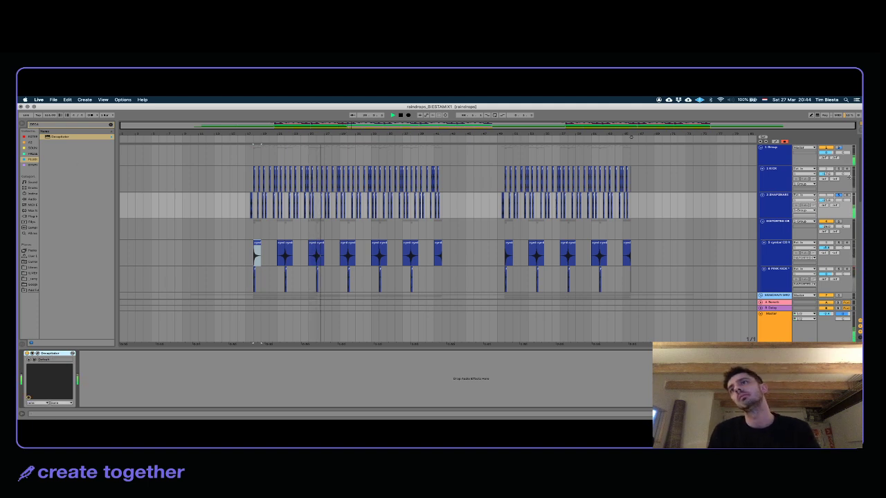
pyautogui.click(839, 195)
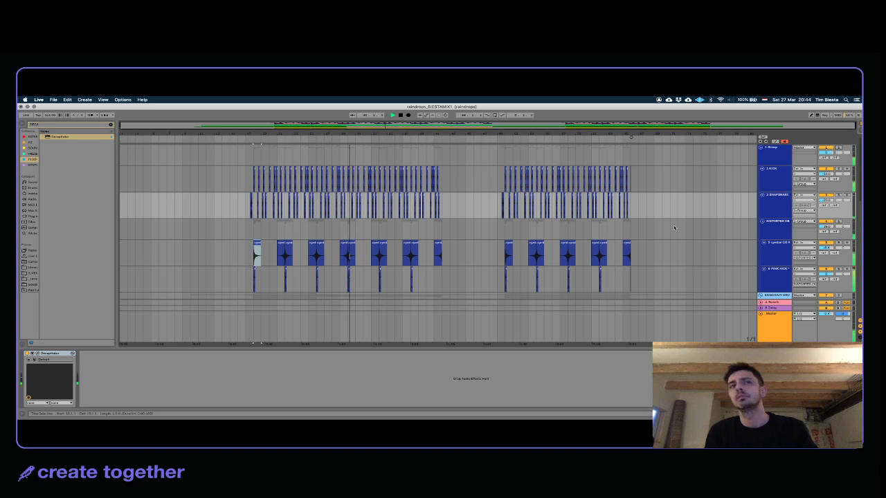
# Step: Play from the first BASS clip and lower the BASS track's volume
pyautogui.scroll(-5, 830, 179)
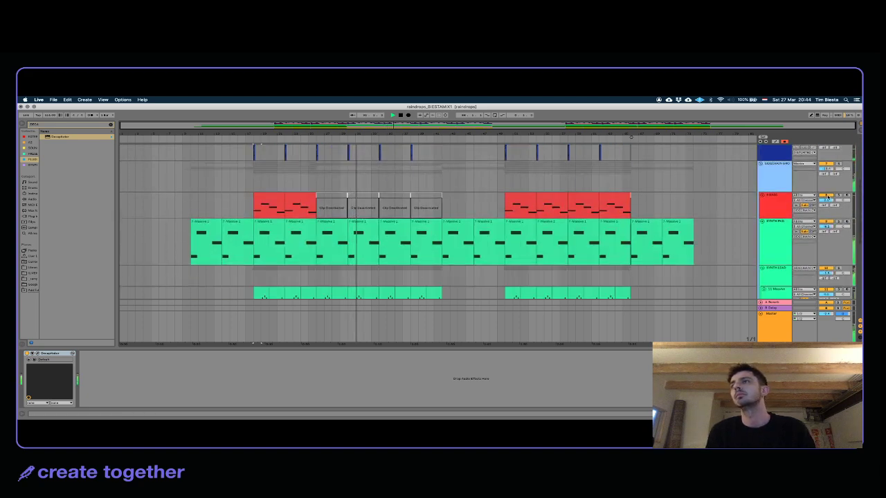
pyautogui.click(259, 202)
pyautogui.press('space')
pyautogui.click(826, 202)
pyautogui.moveTo(826, 201); pyautogui.dragTo(826, 213)
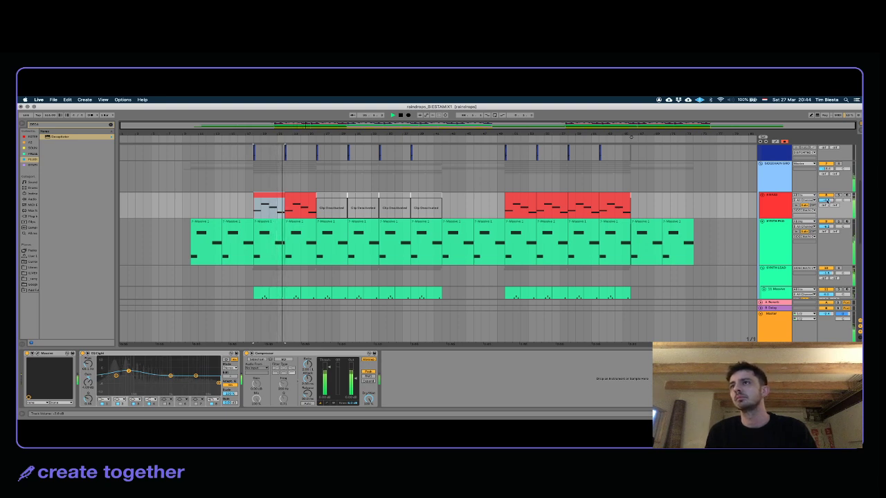
# Step: Examine the BASS track's Massive synth, the sidechain group's Compressor and the devices of the green synth track below BASS
pyautogui.click(764, 211)
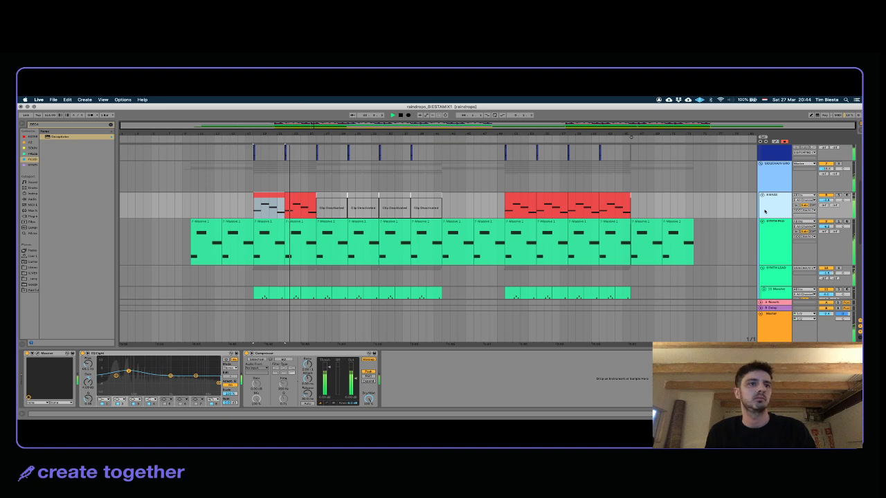
pyautogui.click(38, 355)
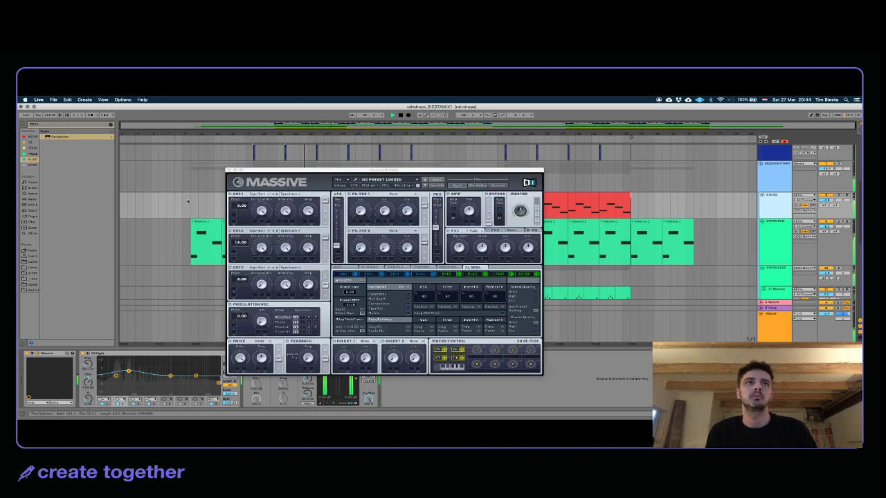
pyautogui.click(230, 169)
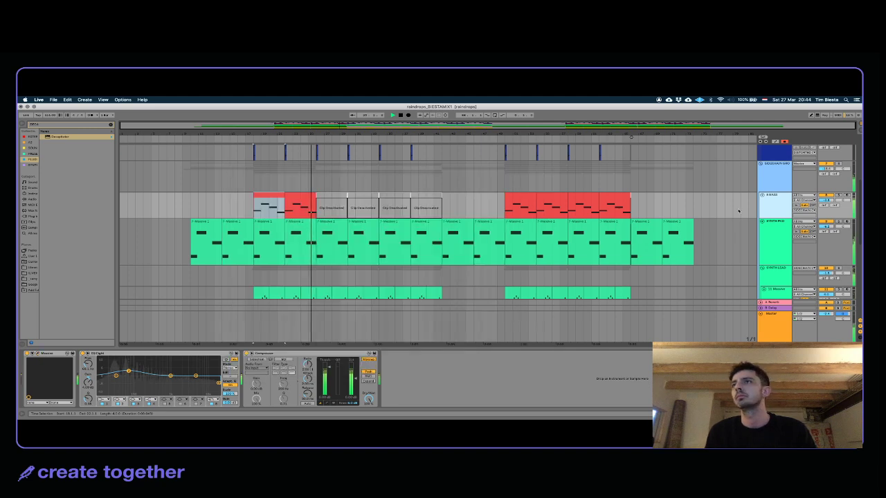
pyautogui.click(784, 173)
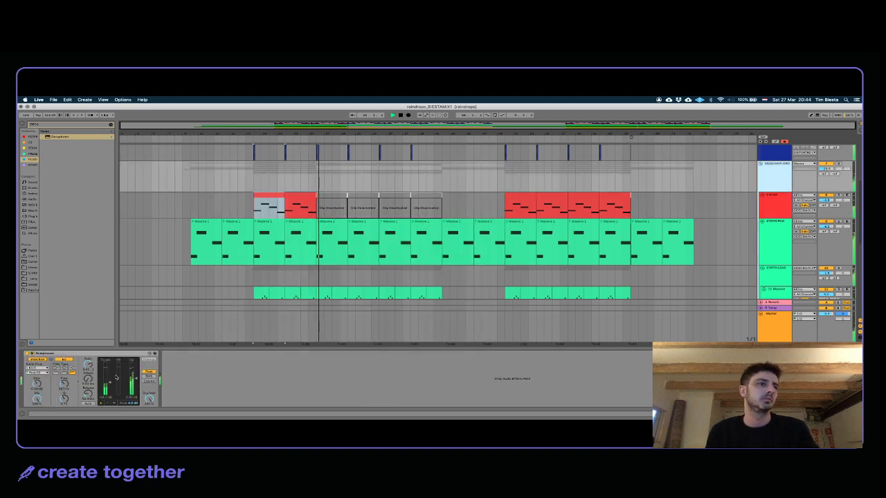
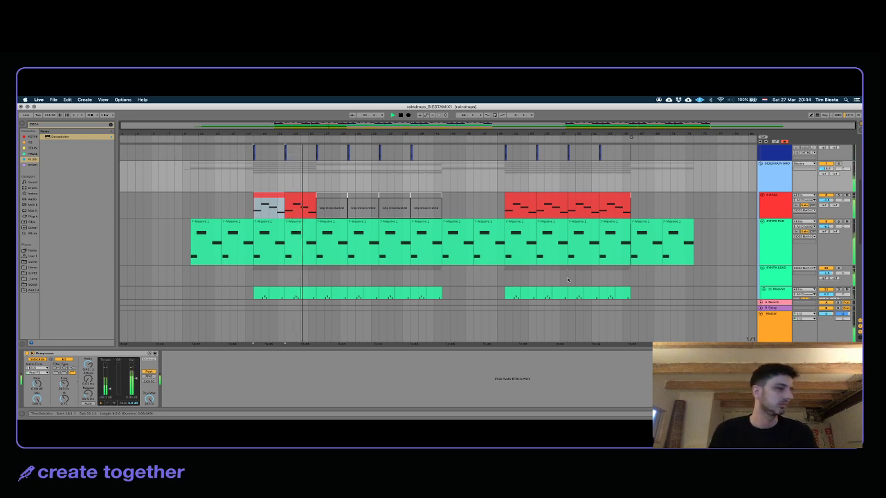
pyautogui.click(332, 242)
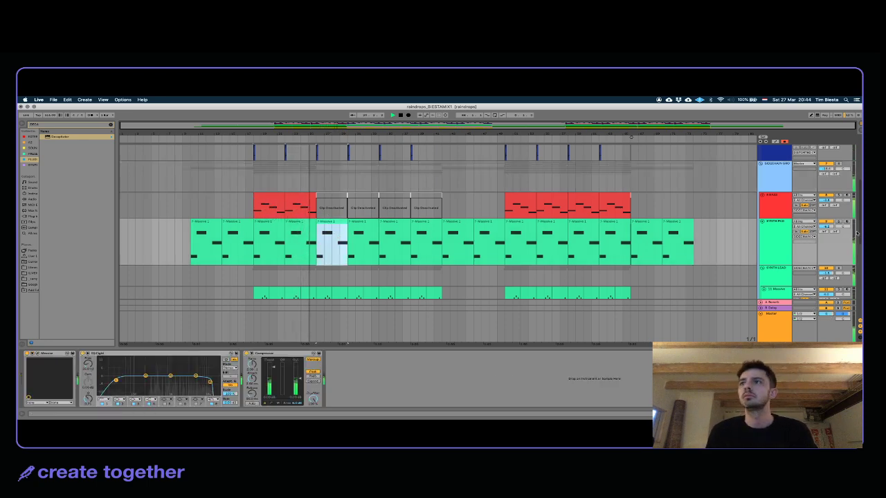
pyautogui.click(769, 243)
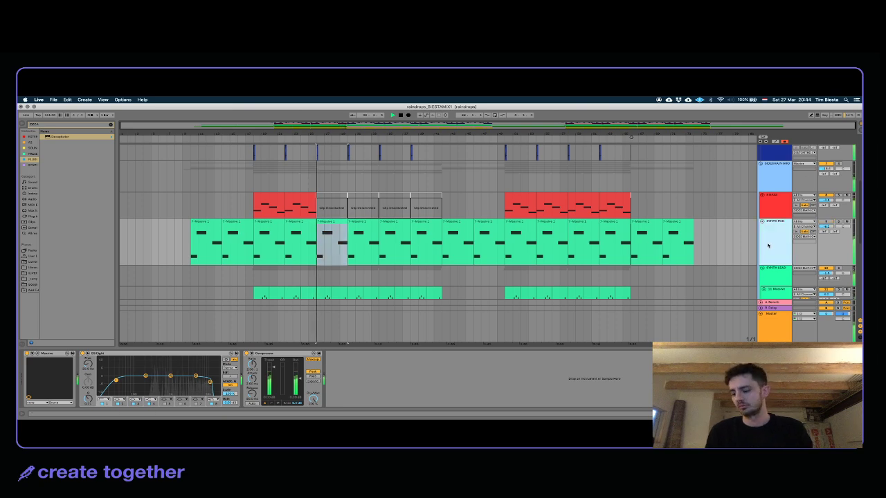
# Step: Remove FabFilter Pro-Q 3 from the drum group and search the plug-ins for "ssl"
pyautogui.scroll(-2, 697, 235)
pyautogui.scroll(-4, 697, 235)
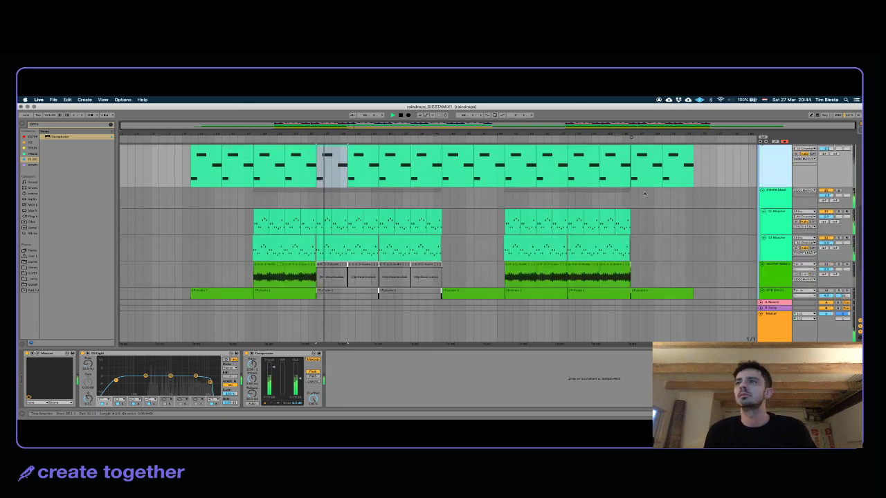
pyautogui.scroll(2, 650, 208)
pyautogui.scroll(5, 650, 209)
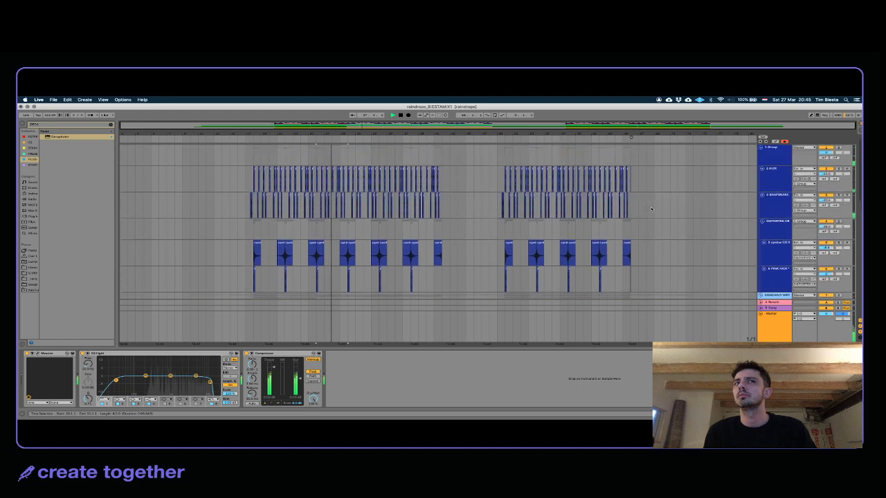
pyautogui.press('space')
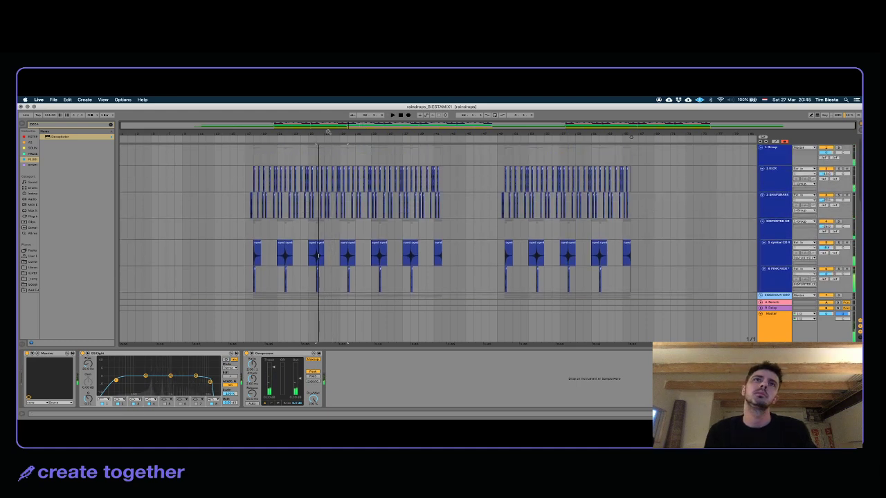
pyautogui.click(765, 180)
pyautogui.click(769, 153)
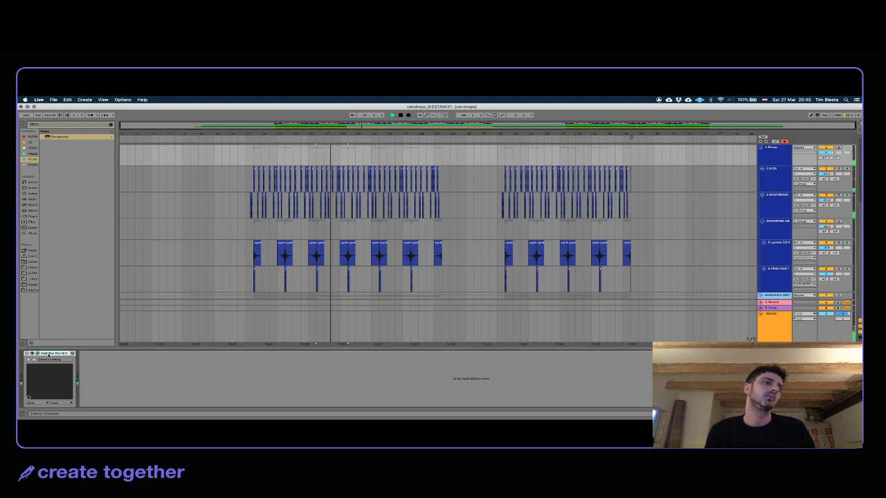
pyautogui.press('Delete')
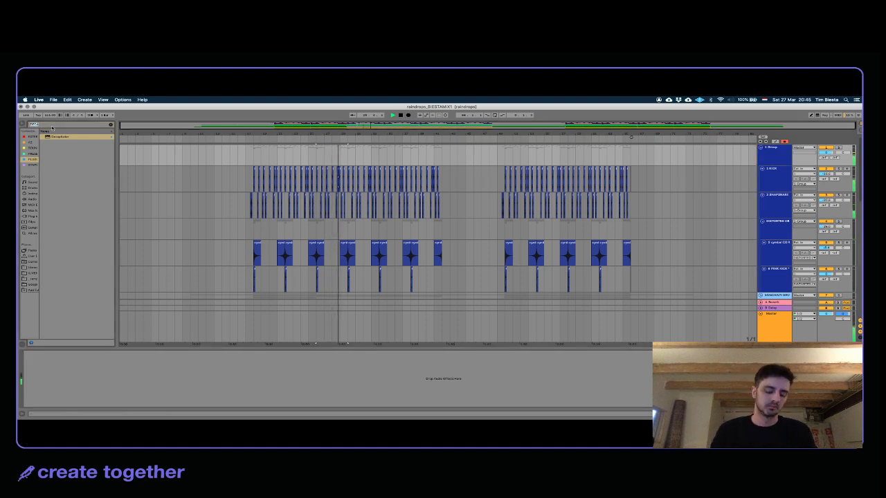
pyautogui.write('ssl')
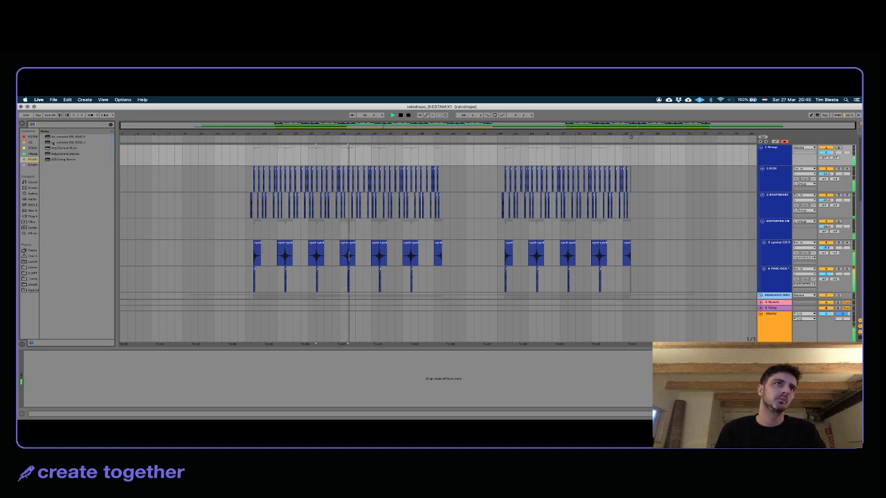
# Step: Play the kick and snare clips up close from several start points, soloing the drum group to judge their balance
pyautogui.click(338, 173)
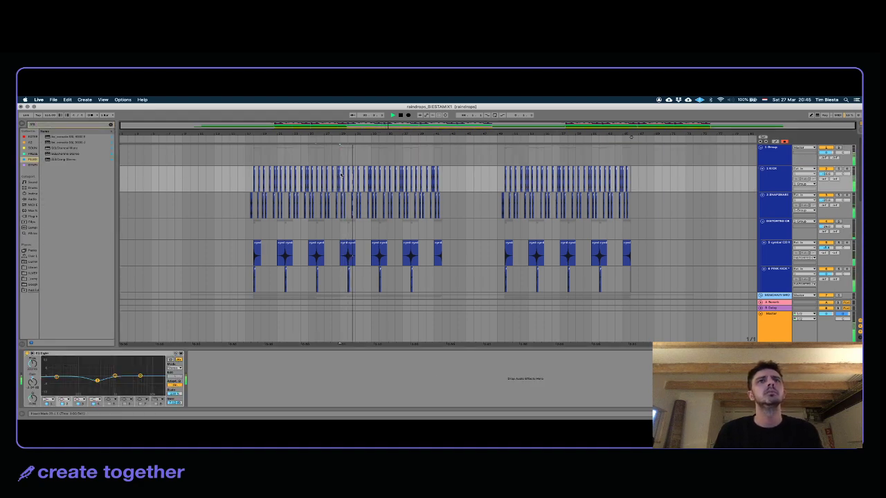
pyautogui.press('space')
pyautogui.press('space')
pyautogui.moveTo(340, 130); pyautogui.dragTo(341, 236)
pyautogui.click(329, 188)
pyautogui.press('space')
pyautogui.press('space')
pyautogui.click(256, 174)
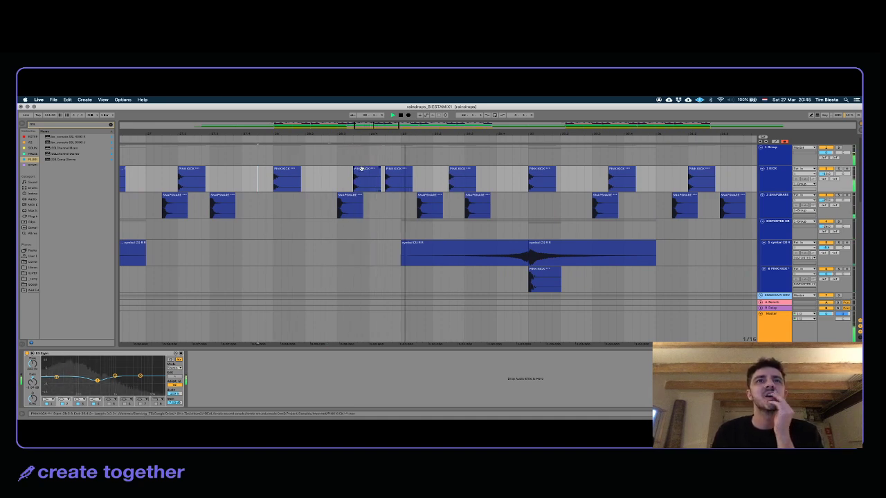
pyautogui.click(170, 182)
pyautogui.press('space')
pyautogui.press('space')
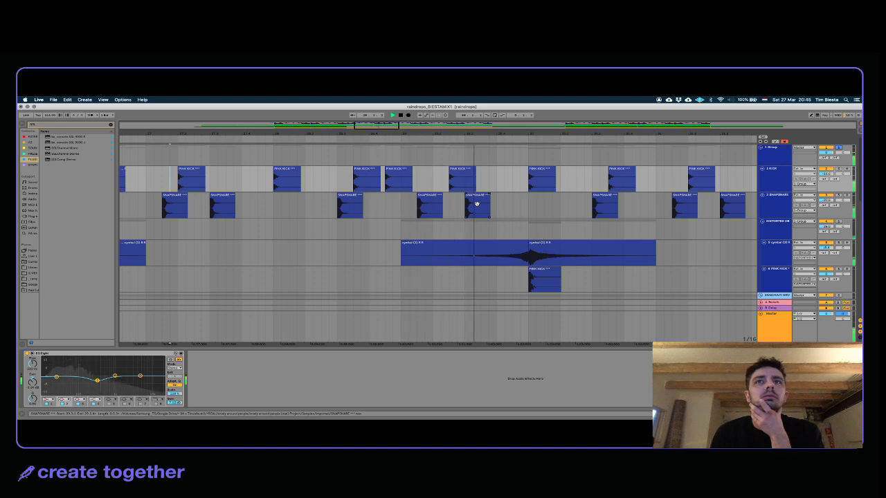
# Step: Solo the cymbal track, play the cymbal swell in context, and clear the solos
pyautogui.click(837, 244)
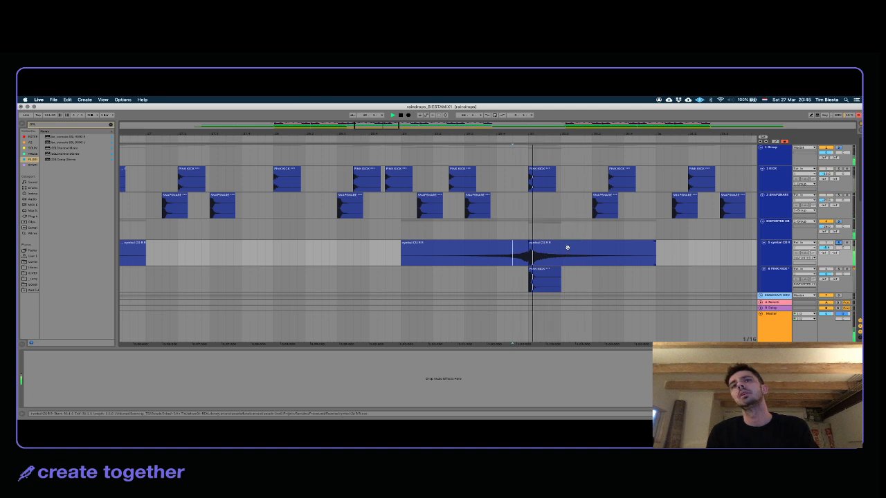
pyautogui.press('space')
pyautogui.press('space')
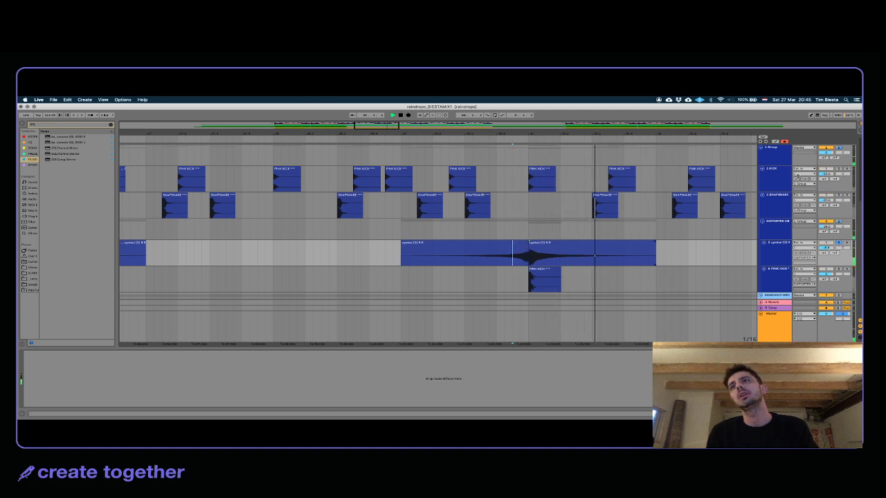
pyautogui.press('space')
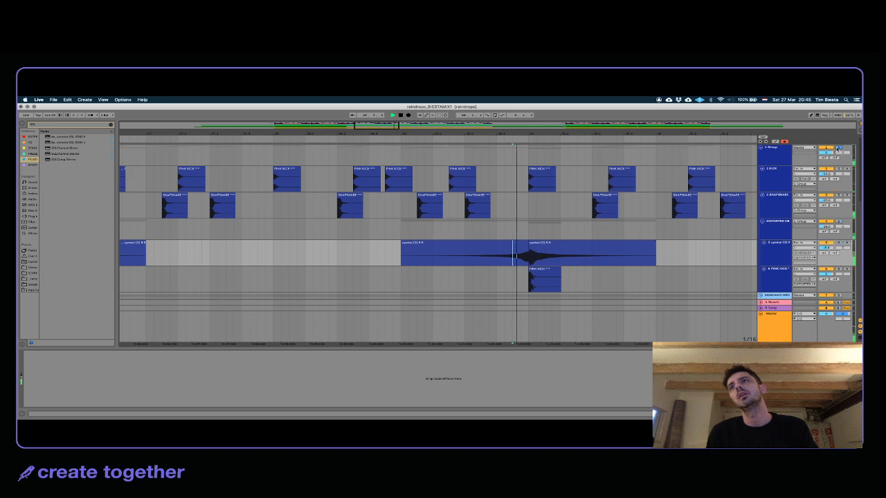
pyautogui.moveTo(621, 128); pyautogui.dragTo(480, 34)
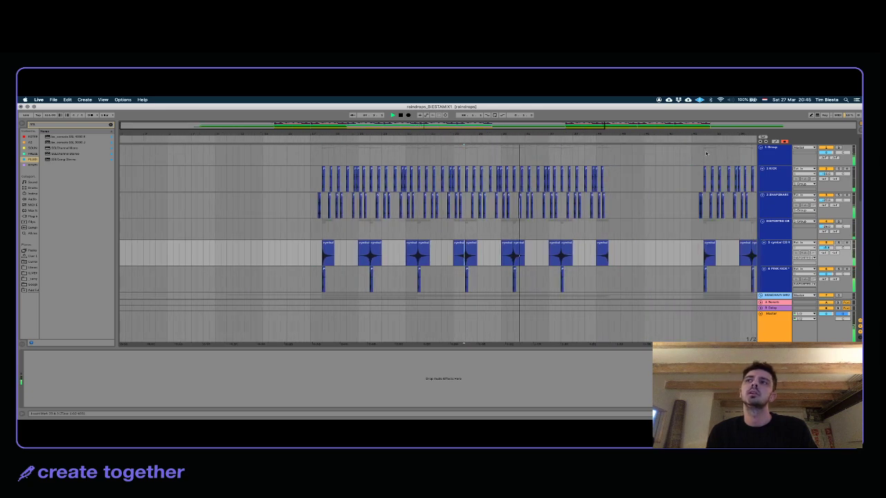
# Step: Try the bx_console SSL 9000 J plug-in on the drum group and remove it
pyautogui.click(775, 158)
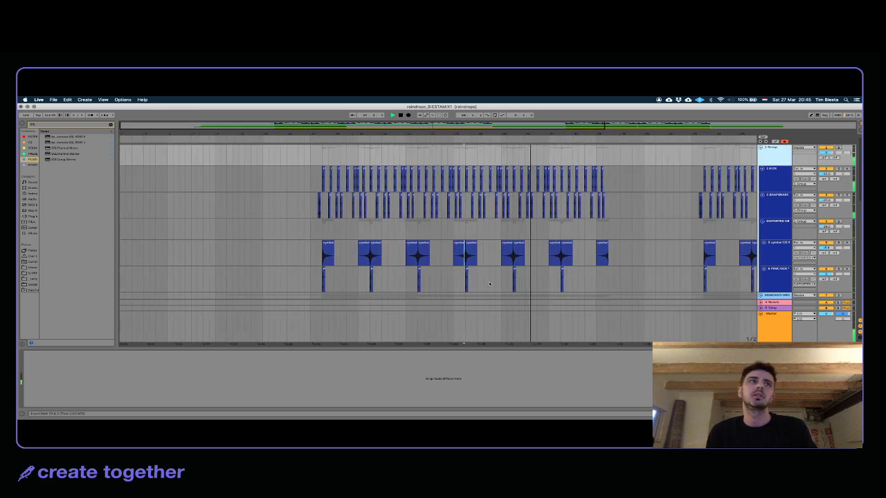
pyautogui.click(72, 141)
pyautogui.doubleClick(72, 142)
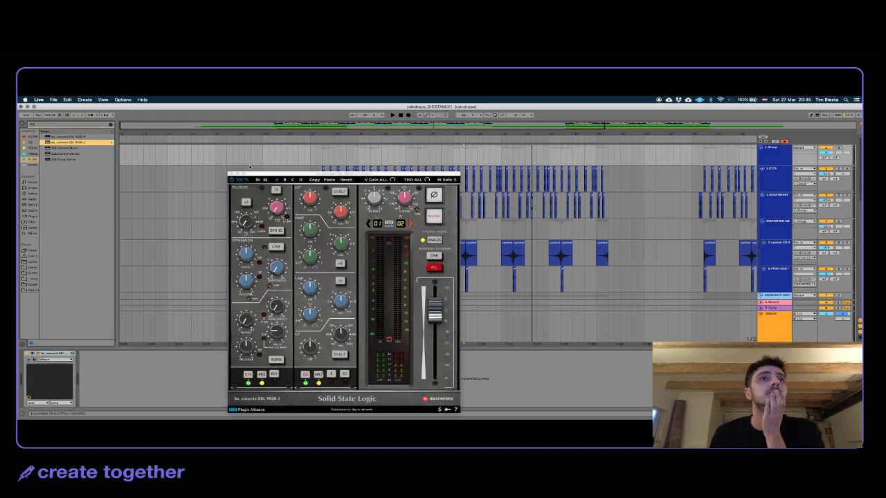
pyautogui.click(231, 175)
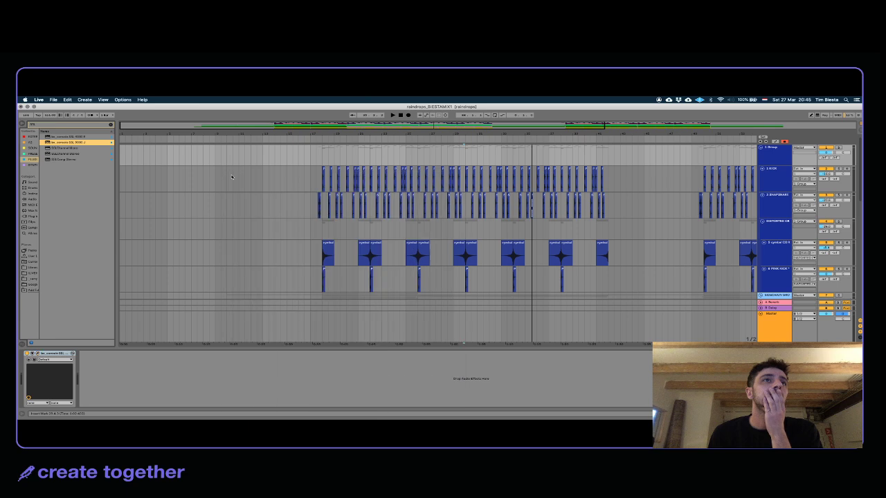
pyautogui.click(61, 354)
pyautogui.press('Delete')
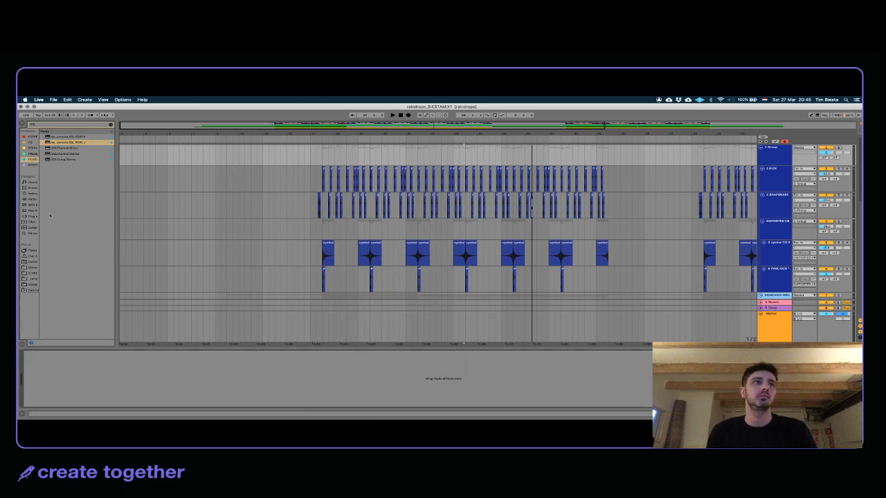
# Step: Add the bx_console SSL 4000 E plug-in to the drum group and play the drum section with it
pyautogui.click(81, 137)
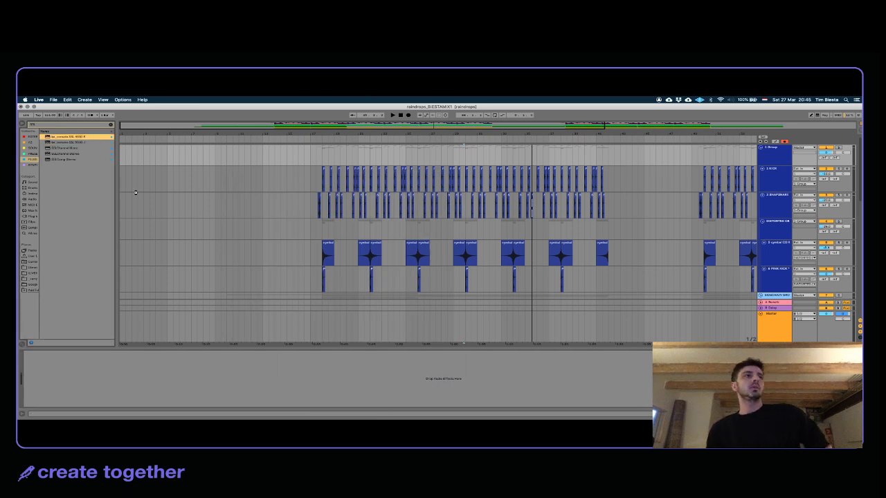
pyautogui.press('Return')
pyautogui.moveTo(298, 177); pyautogui.dragTo(151, 138)
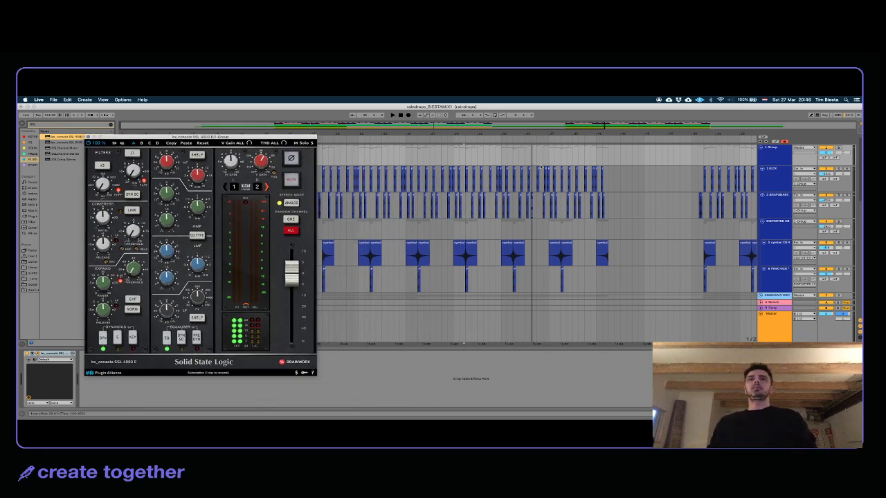
pyautogui.click(505, 178)
pyautogui.press('space')
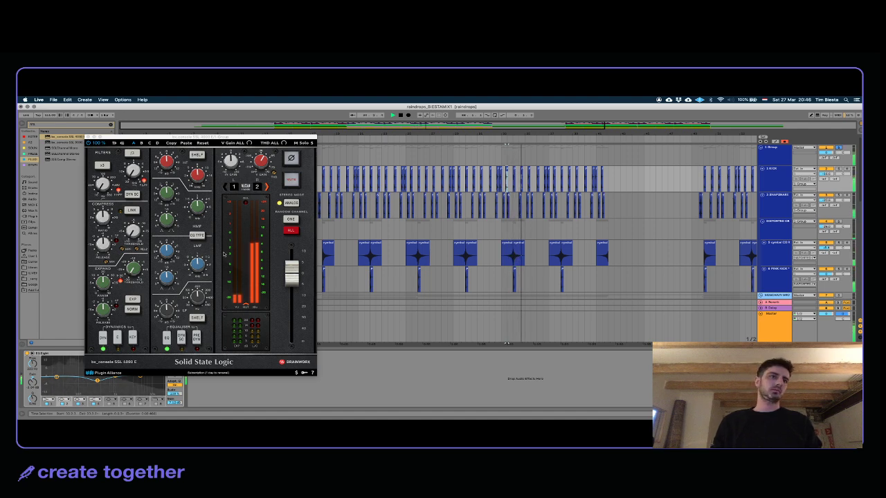
# Step: Review the device chains of the drum group, the kick, the snare and the distorted subgroup during playback
pyautogui.moveTo(180, 137)
pyautogui.mouseDown()
pyautogui.moveTo(219, 136)
pyautogui.moveTo(171, 134)
pyautogui.mouseUp()
pyautogui.click(770, 154)
pyautogui.click(769, 183)
pyautogui.click(770, 204)
pyautogui.click(773, 225)
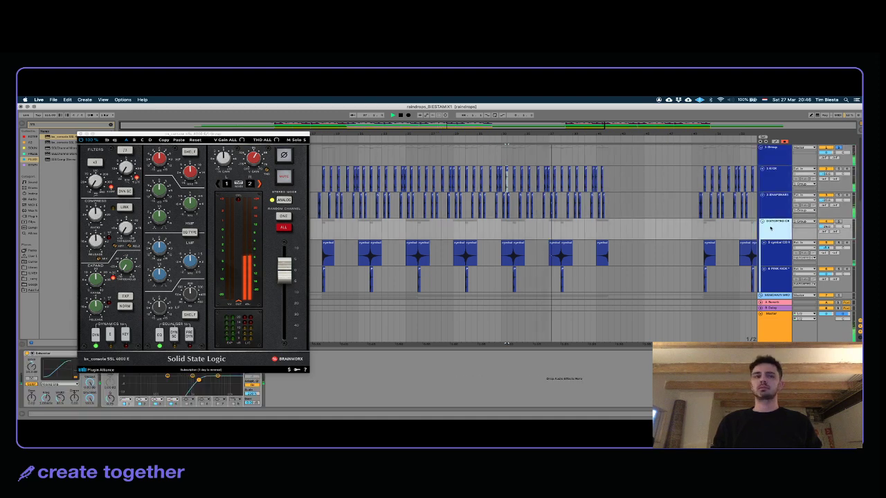
# Step: Adjust the high-frequency EQ on the drum group's SSL 4000 E and play from just before the second drum section
pyautogui.click(775, 162)
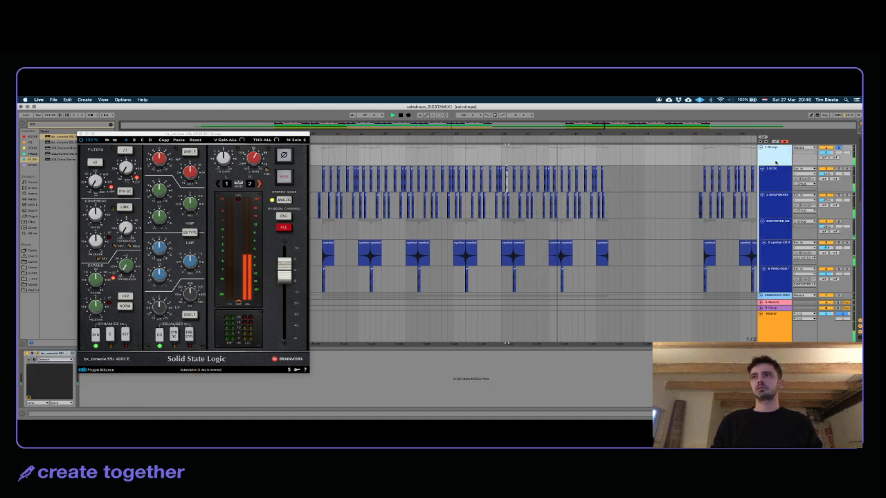
pyautogui.doubleClick(711, 133)
pyautogui.moveTo(159, 158); pyautogui.dragTo(160, 155)
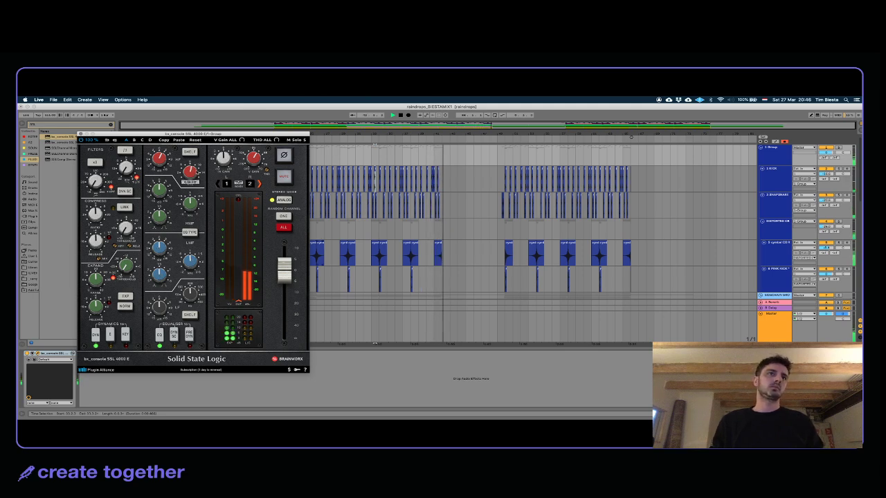
pyautogui.click(499, 173)
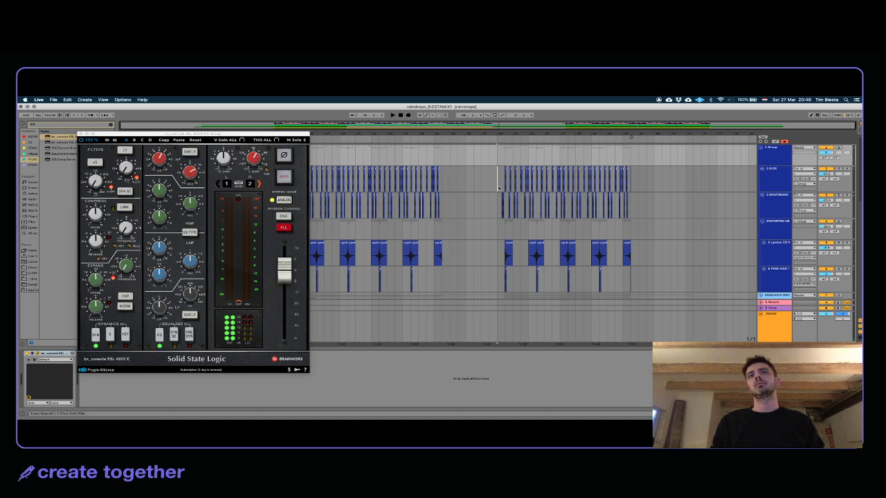
pyautogui.press('space')
pyautogui.press('space')
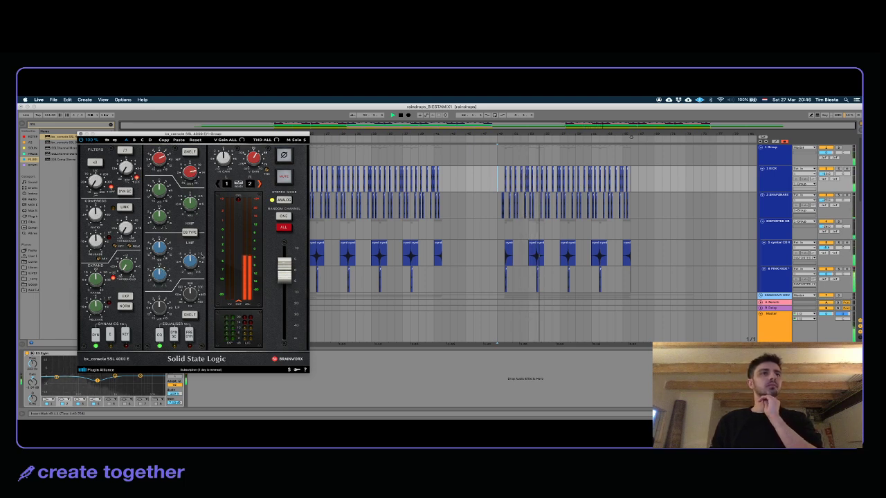
# Step: Add FabFilter Pro-Q 3 after EQ Eight on the kick track
pyautogui.moveTo(191, 261)
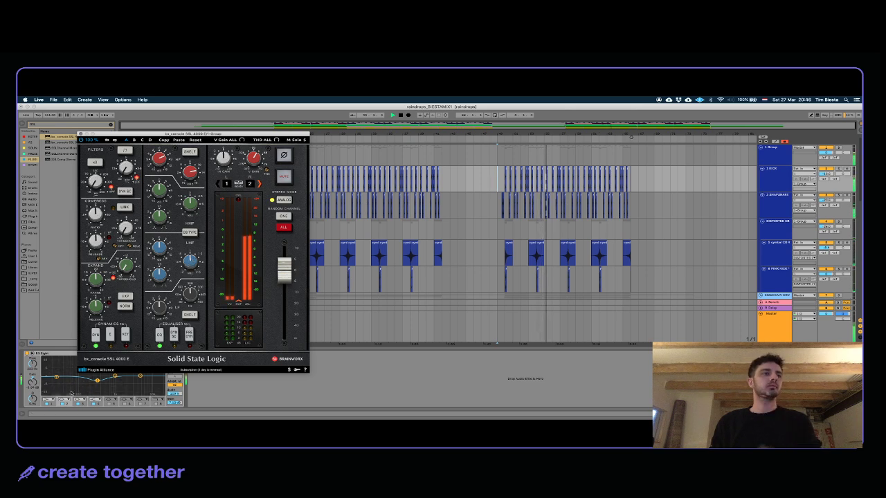
pyautogui.press('space')
pyautogui.click(39, 125)
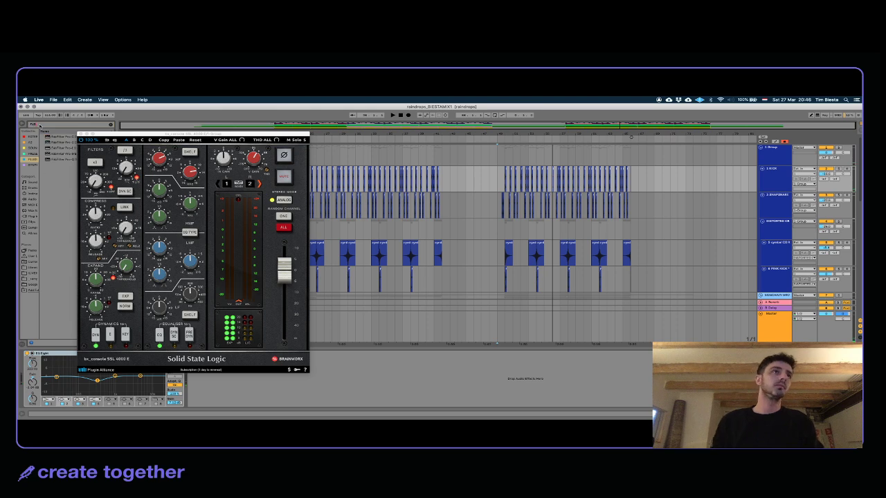
pyautogui.moveTo(122, 134); pyautogui.dragTo(209, 112)
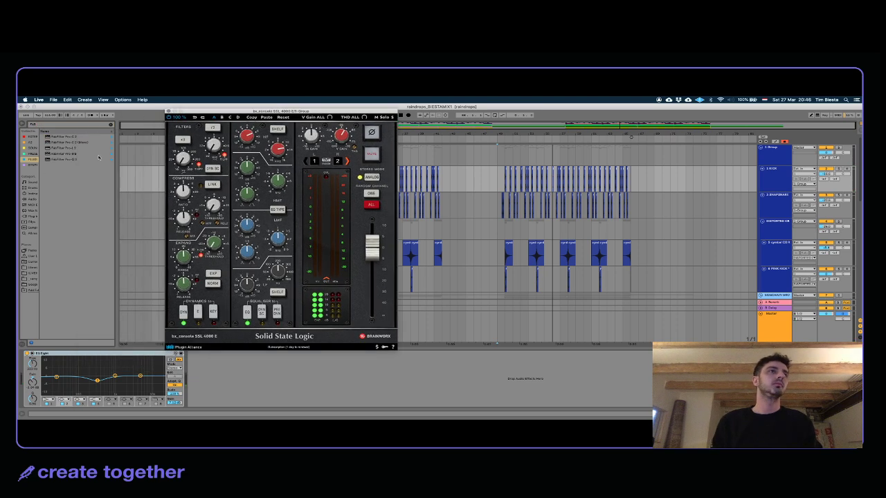
pyautogui.click(67, 159)
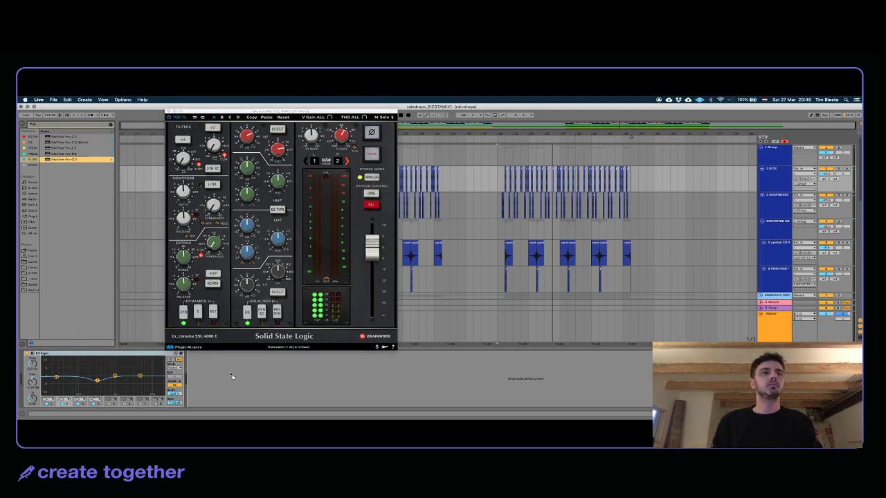
pyautogui.moveTo(234, 380); pyautogui.dragTo(235, 380)
pyautogui.moveTo(300, 115); pyautogui.dragTo(401, 136)
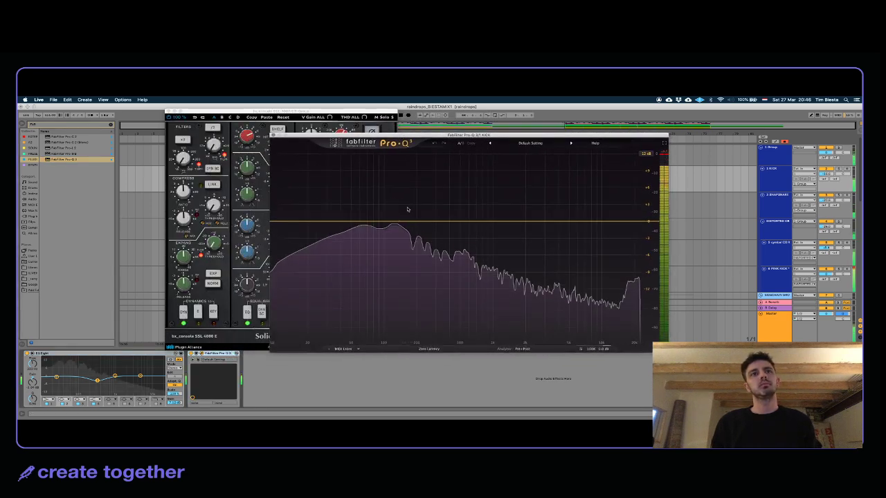
# Step: Create a narrow Pro-Q 3 band on the kick and shape it into a cut of about 2 dB in the low mids
pyautogui.moveTo(404, 222); pyautogui.dragTo(431, 195)
pyautogui.scroll(3, 458, 197)
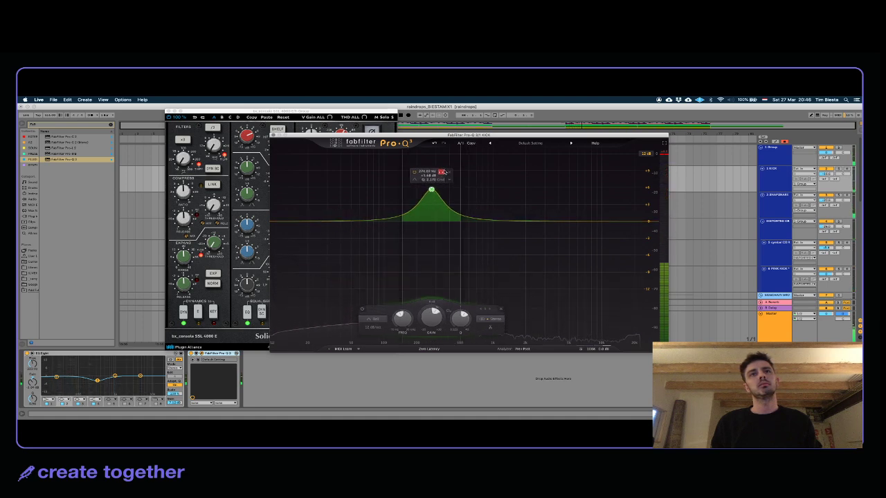
pyautogui.moveTo(431, 193); pyautogui.dragTo(448, 234)
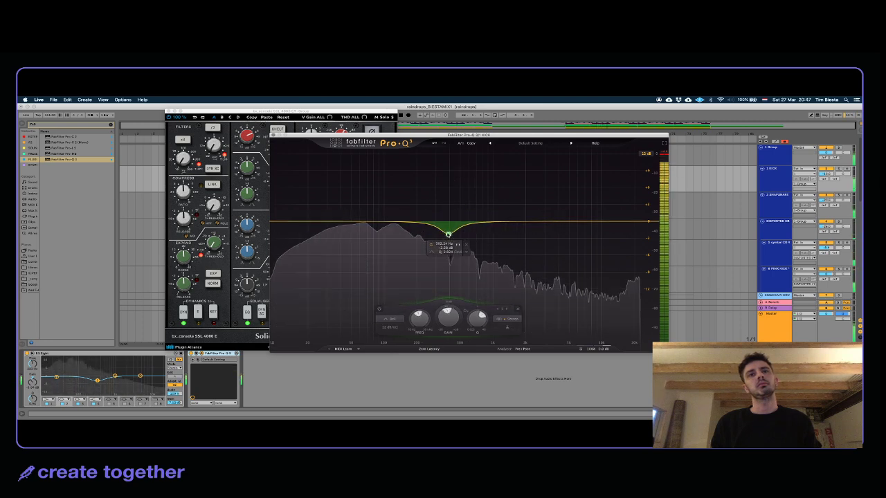
# Step: Sweep a second boosted Pro-Q 3 band through the kick's highs, return it to 0 dB and close both plug-in windows
pyautogui.click(385, 201)
pyautogui.moveTo(386, 206); pyautogui.dragTo(546, 203)
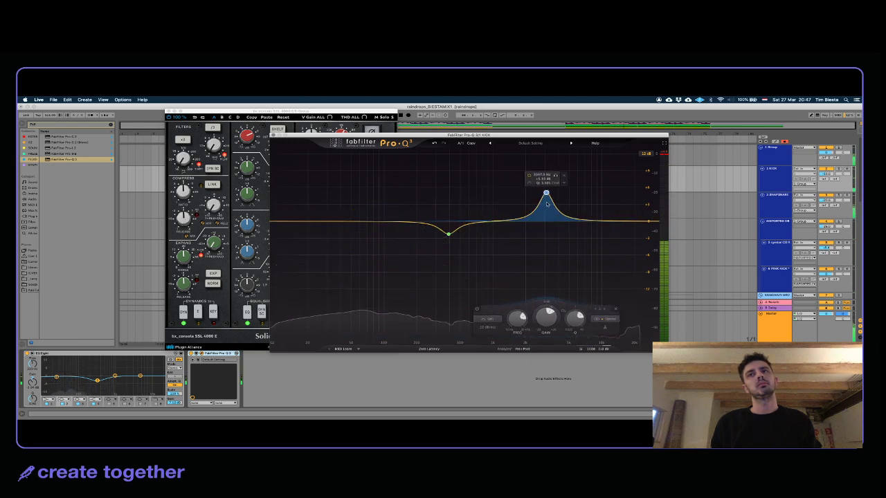
pyautogui.moveTo(547, 204); pyautogui.dragTo(571, 232)
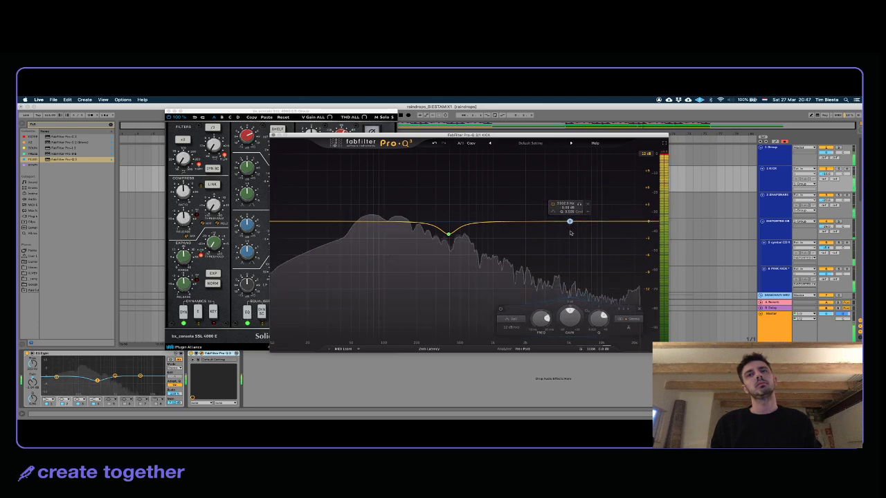
pyautogui.click(273, 135)
pyautogui.click(169, 110)
pyautogui.click(68, 126)
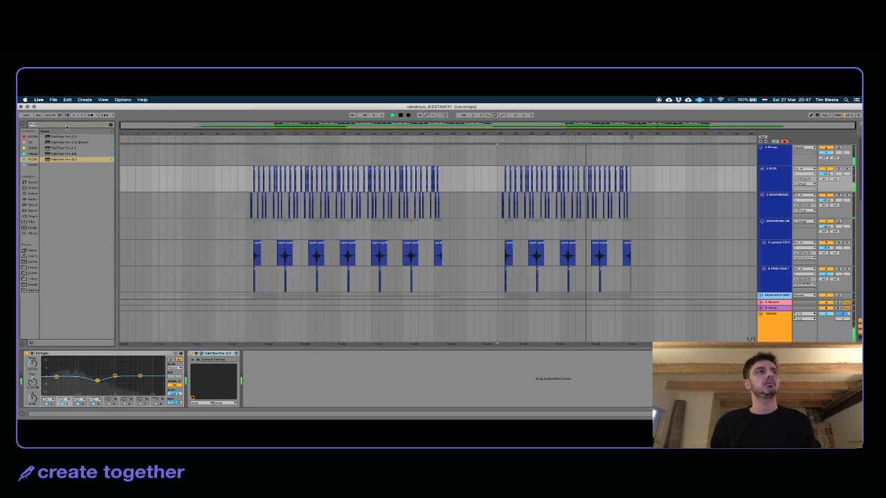
# Step: Insert a Saturator between EQ Eight and Pro-Q 3 on the kick track and adjust its drive
pyautogui.write('SATU')
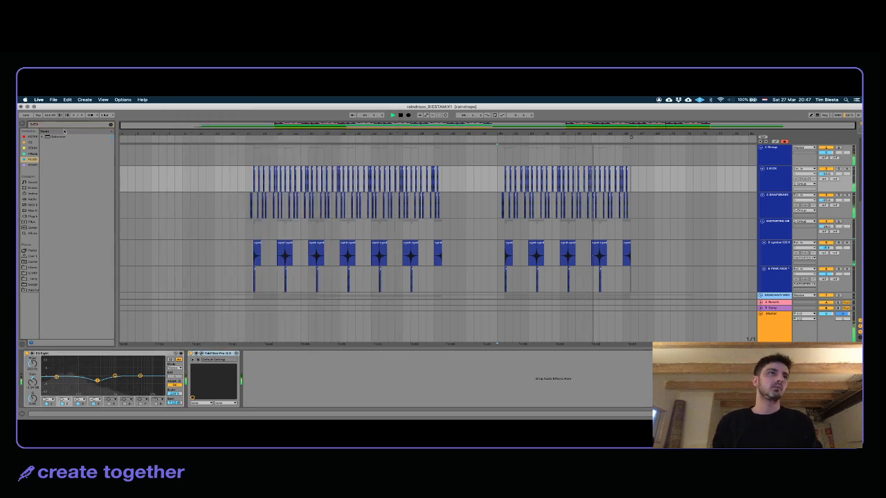
pyautogui.click(47, 138)
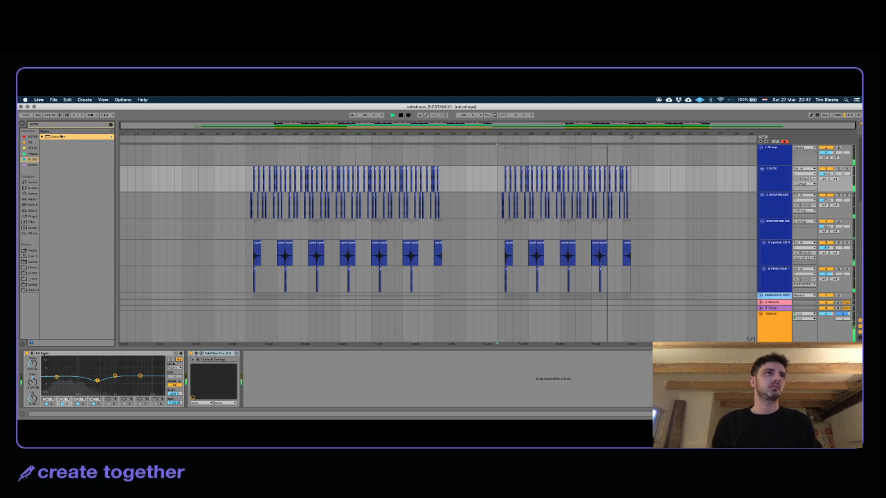
pyautogui.moveTo(191, 371); pyautogui.dragTo(190, 373)
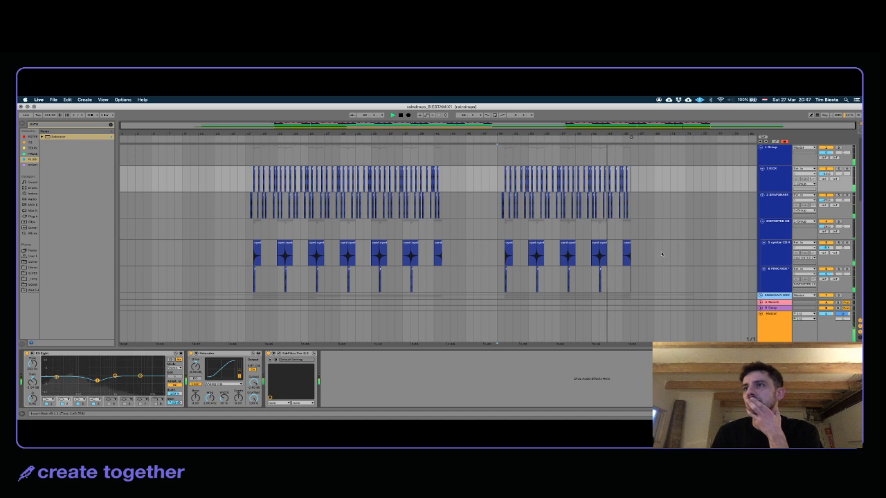
# Step: Fold the distorted drum group, play from just before the first drum section and inspect the synth and guitar tracks' device chains
pyautogui.click(761, 222)
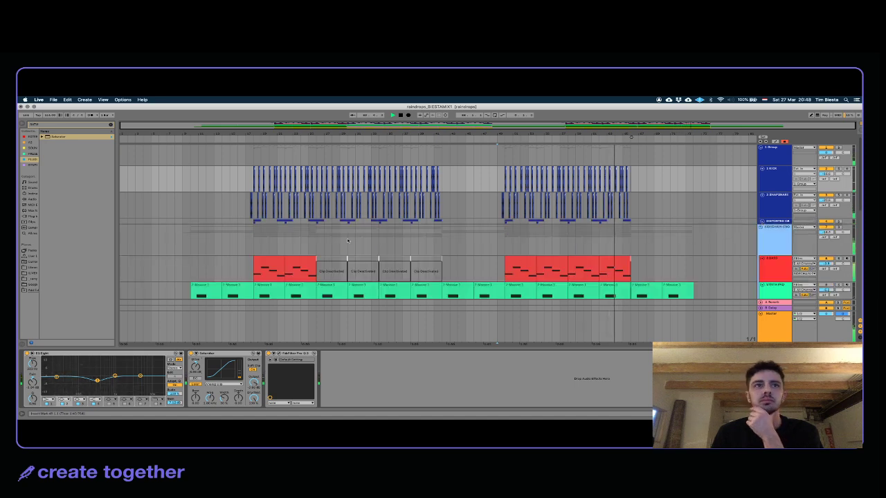
pyautogui.click(263, 244)
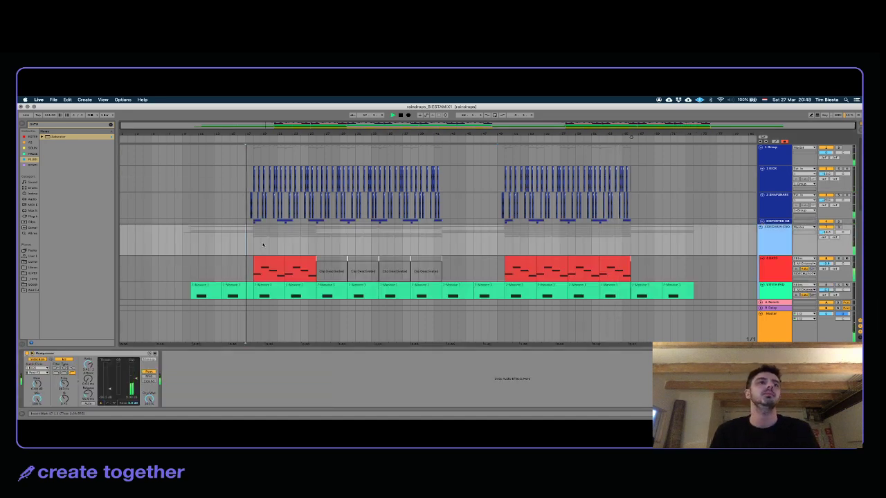
pyautogui.scroll(-3, 263, 244)
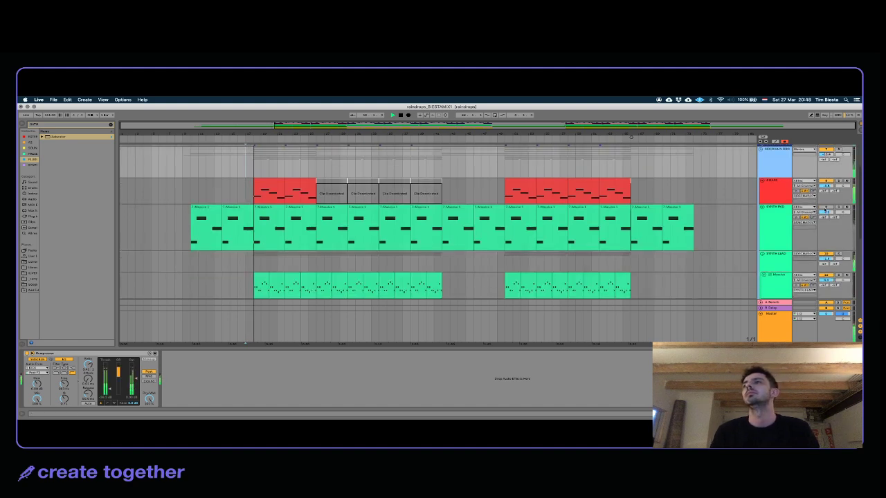
pyautogui.click(772, 219)
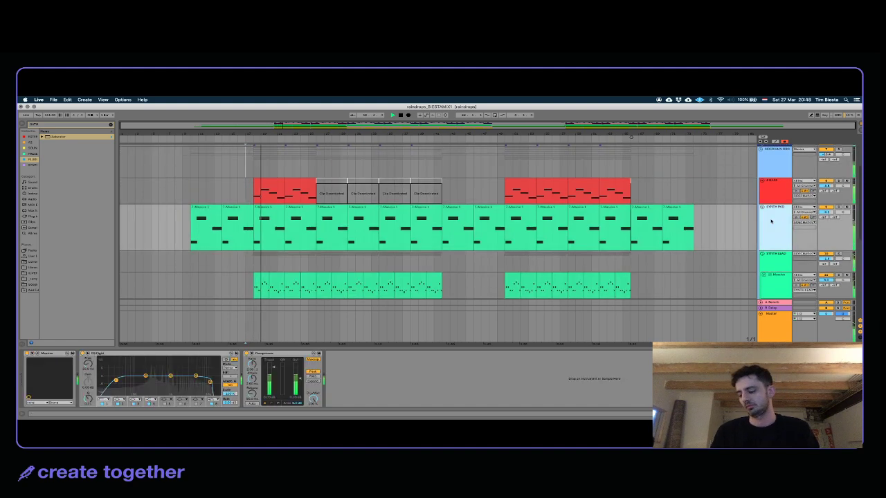
pyautogui.click(779, 253)
pyautogui.scroll(-5, 779, 251)
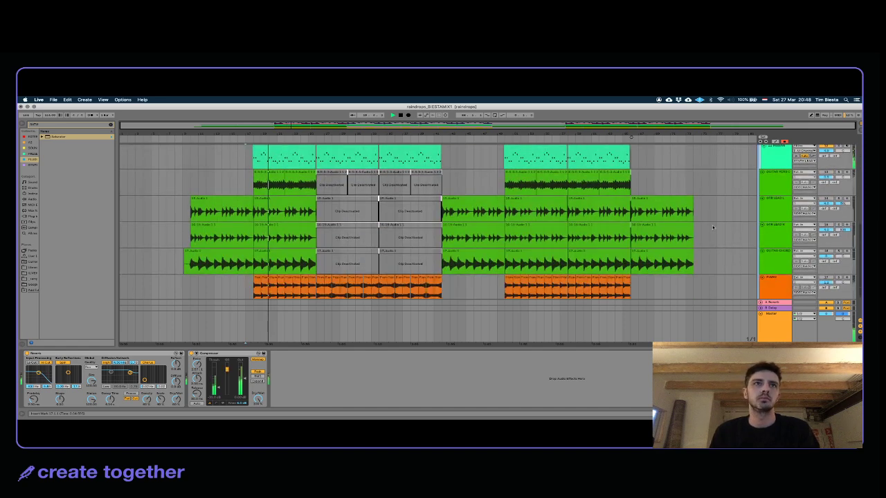
pyautogui.click(778, 216)
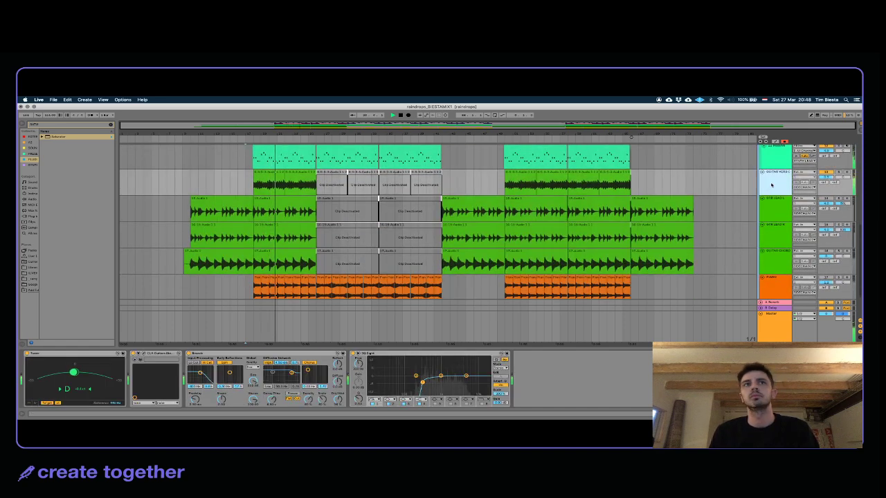
pyautogui.scroll(-2, 772, 185)
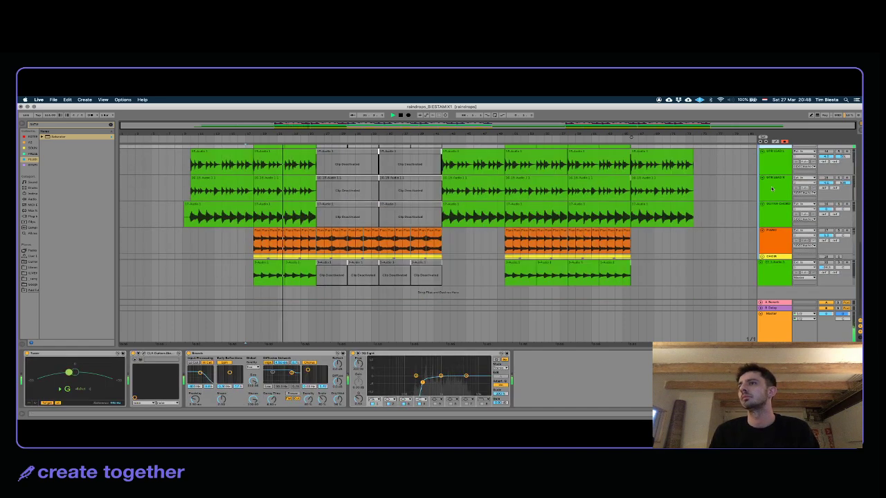
pyautogui.scroll(3, 761, 263)
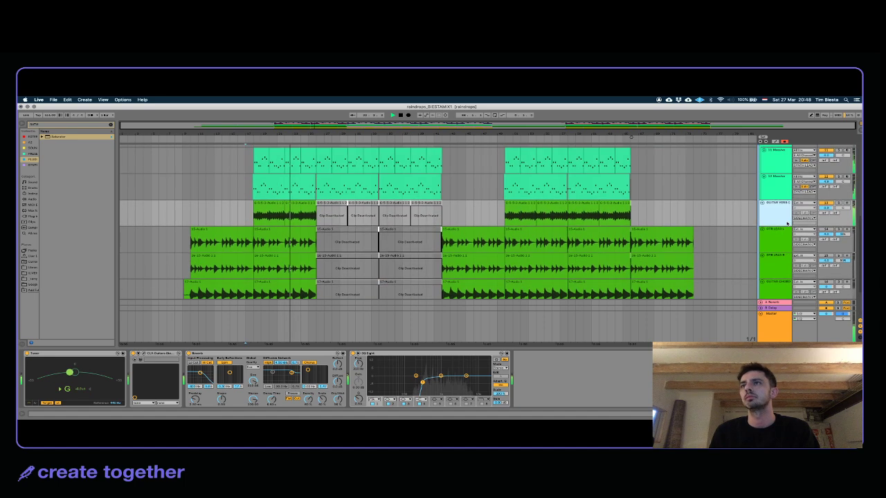
pyautogui.click(775, 238)
pyautogui.click(777, 266)
pyautogui.click(779, 282)
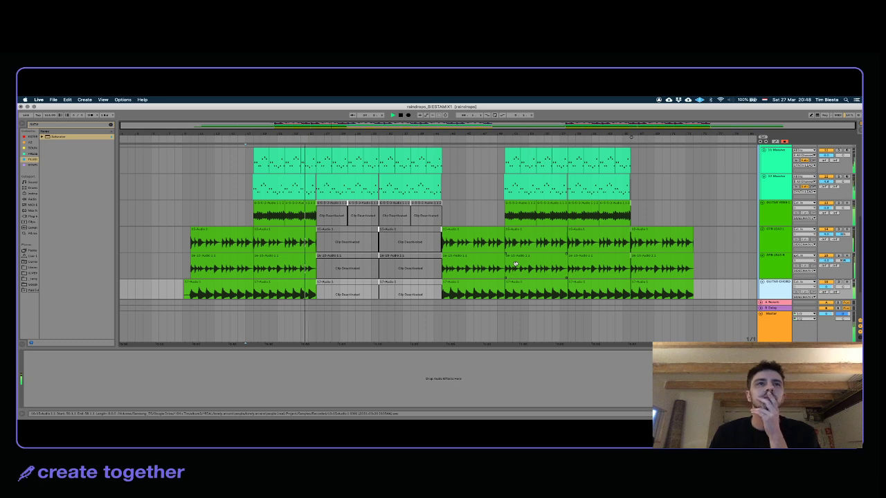
pyautogui.scroll(1, 518, 263)
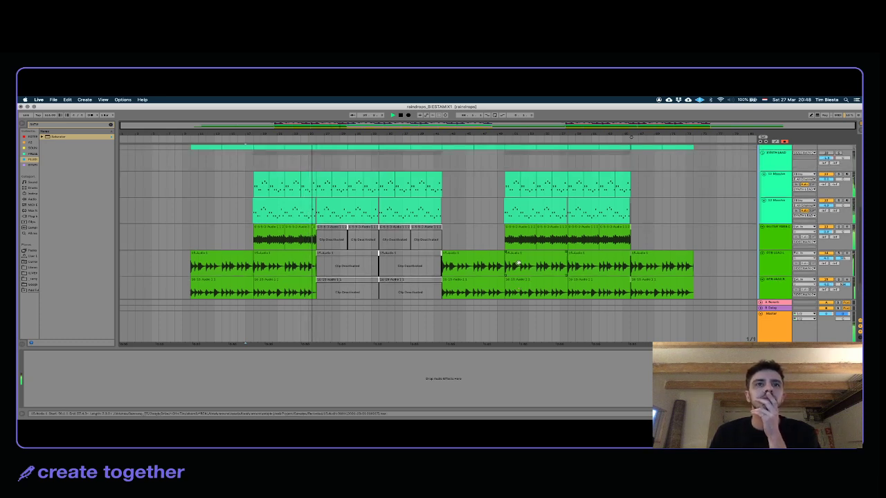
pyautogui.scroll(5, 517, 263)
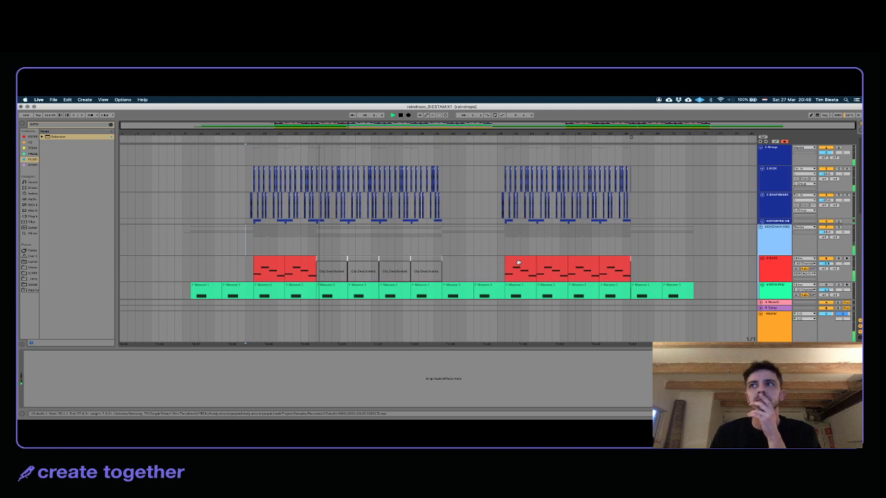
# Step: Solo the drum group, play from the second drum section and lower the output fader on the group's SSL 4000 E
pyautogui.click(503, 183)
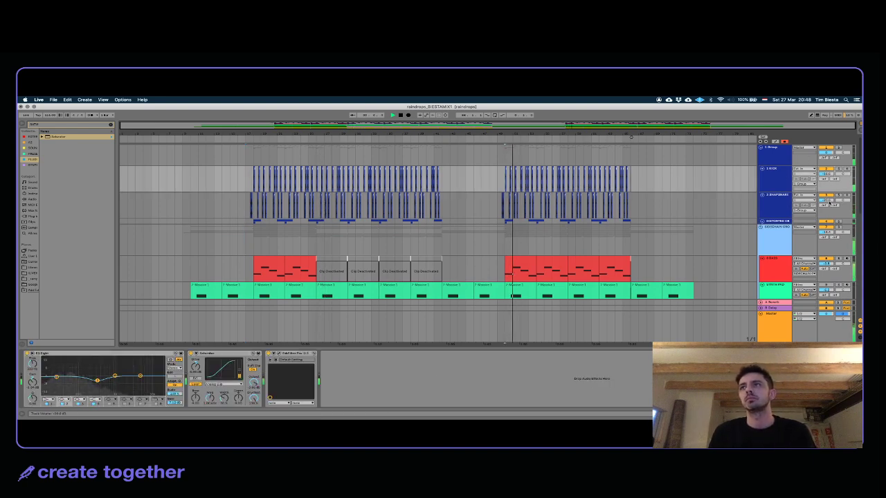
pyautogui.click(780, 163)
pyautogui.press('space')
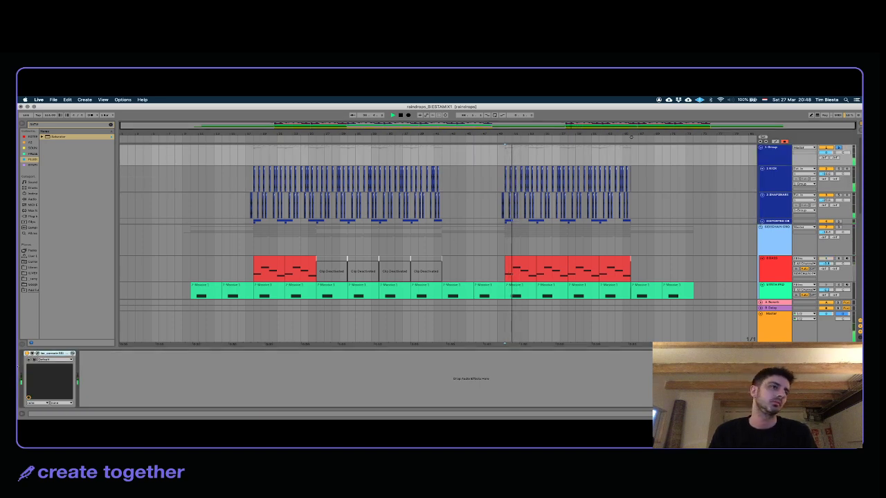
pyautogui.click(38, 352)
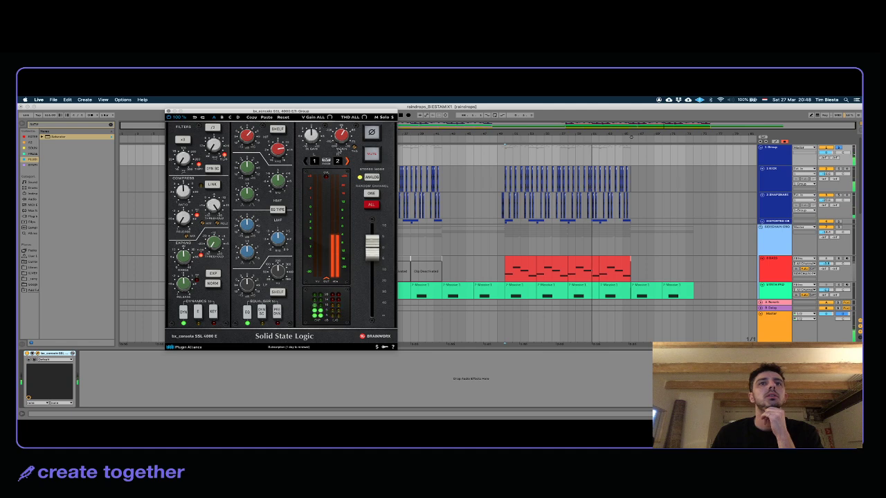
pyautogui.moveTo(371, 247); pyautogui.dragTo(371, 305)
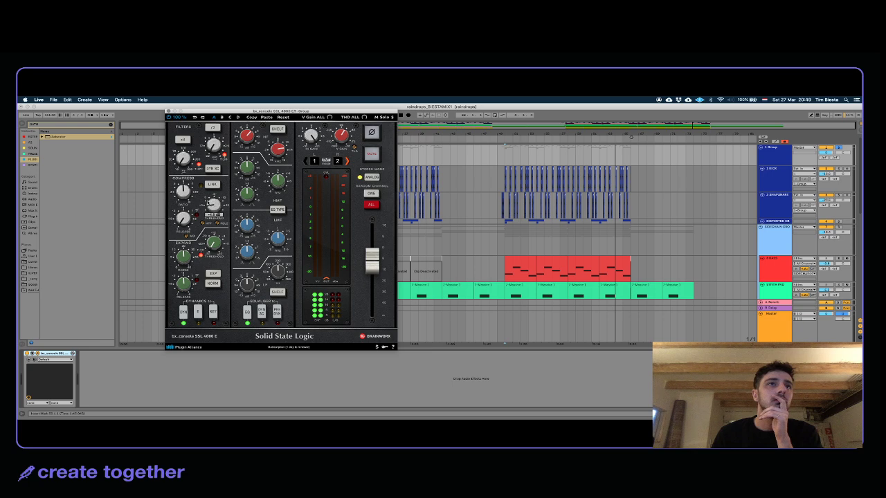
pyautogui.press('space')
pyautogui.moveTo(372, 259); pyautogui.dragTo(372, 272)
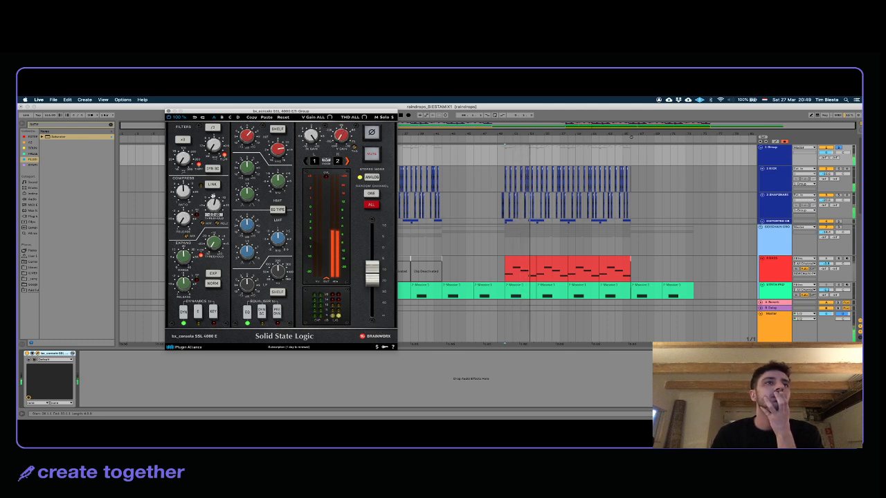
# Step: Adjust the compressor threshold, ratio and release on the drum group's SSL 4000 E and close its window
pyautogui.moveTo(213, 191); pyautogui.dragTo(214, 205)
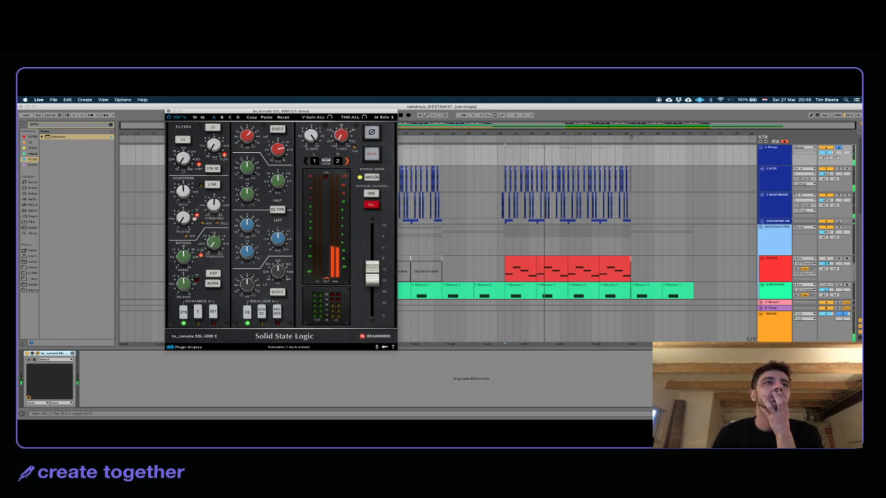
pyautogui.moveTo(183, 220); pyautogui.dragTo(183, 168)
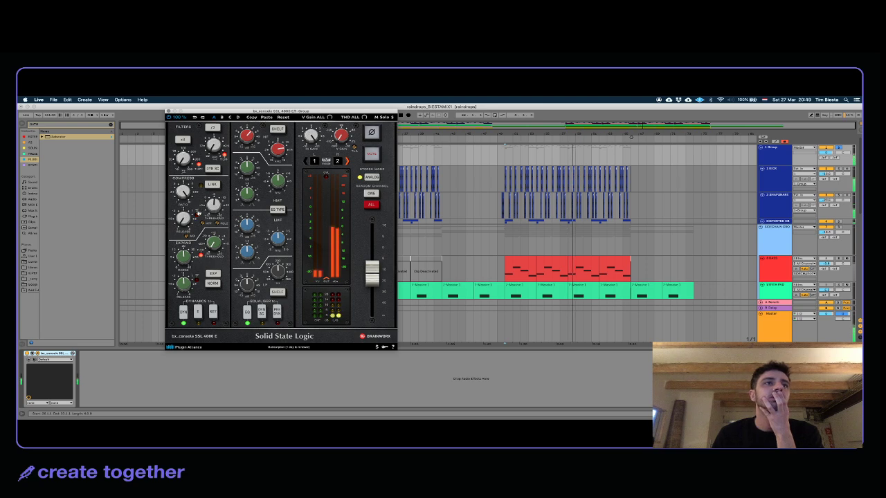
pyautogui.moveTo(208, 210); pyautogui.dragTo(210, 200)
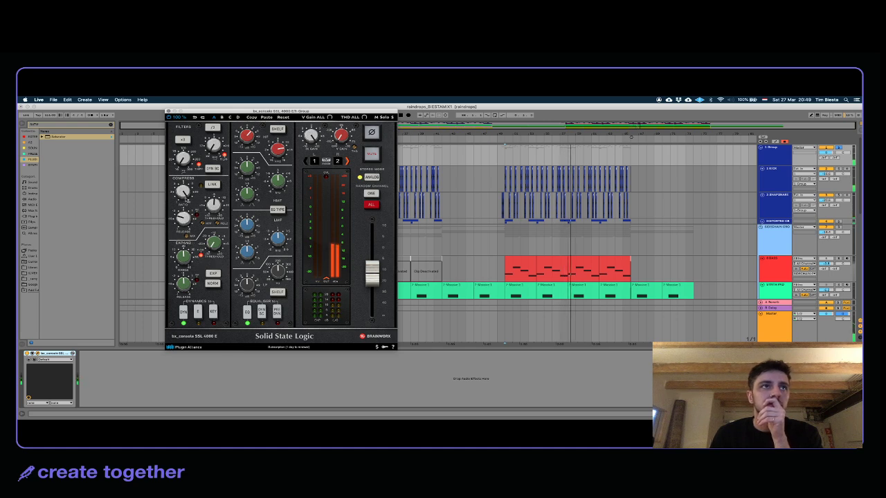
pyautogui.click(169, 112)
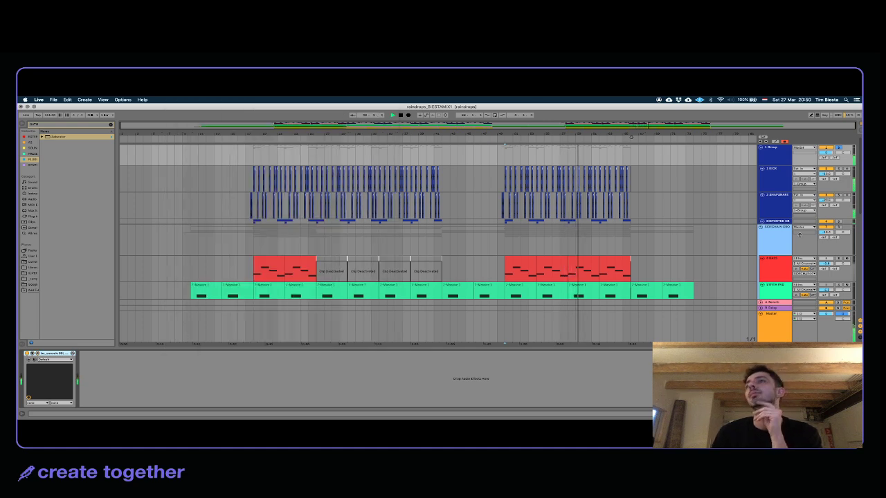
# Step: Replace the Reverb device on the first return track with ValhallaVintageVerb
pyautogui.click(789, 211)
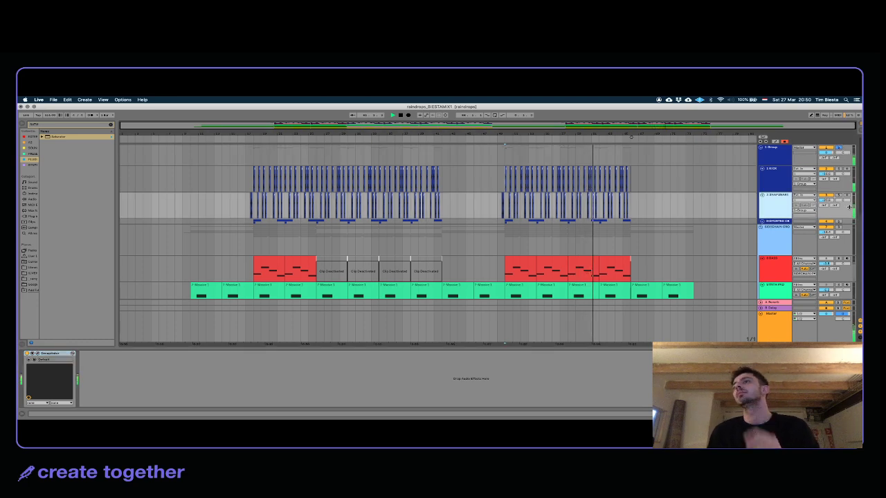
pyautogui.click(772, 304)
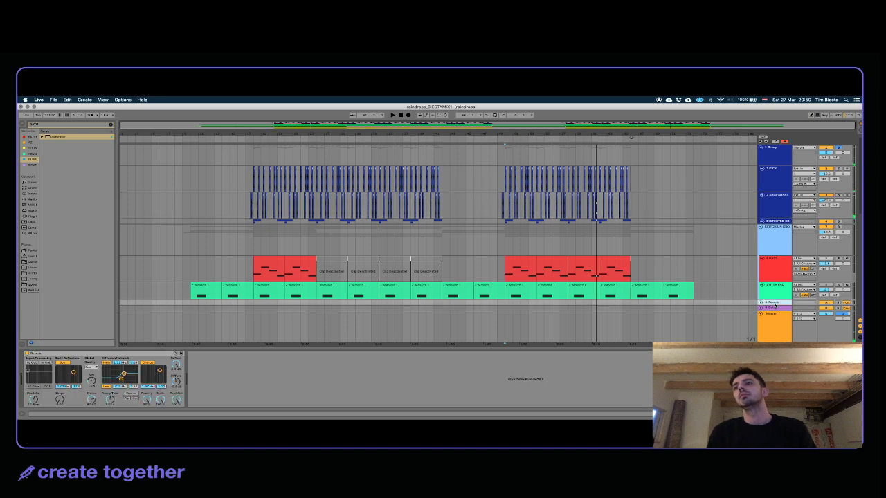
pyautogui.click(132, 353)
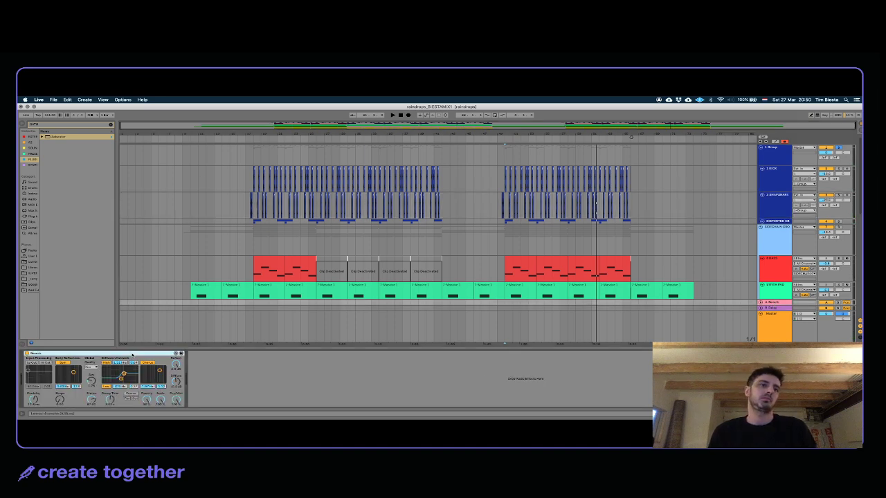
pyautogui.press('Delete')
pyautogui.click(42, 126)
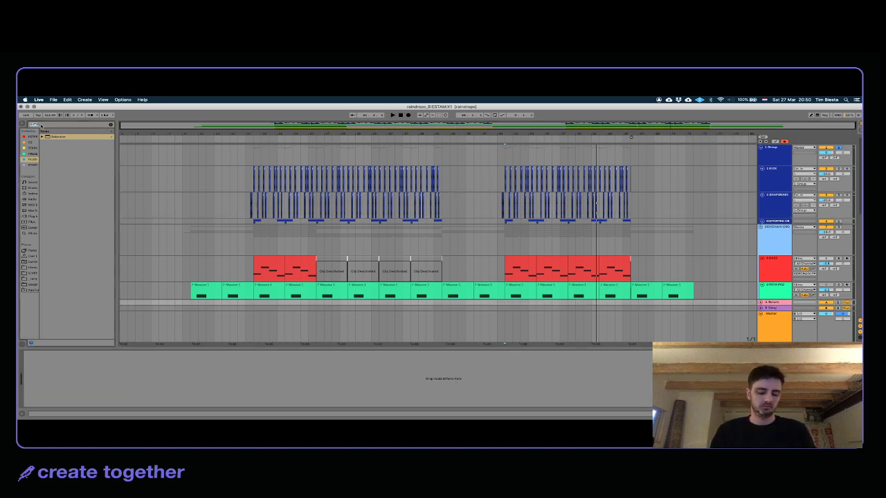
pyautogui.write('valhalla')
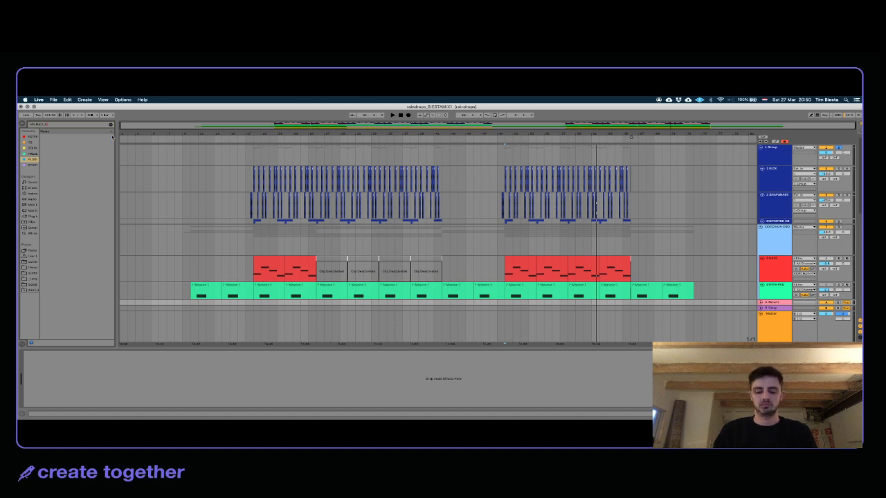
pyautogui.doubleClick(82, 149)
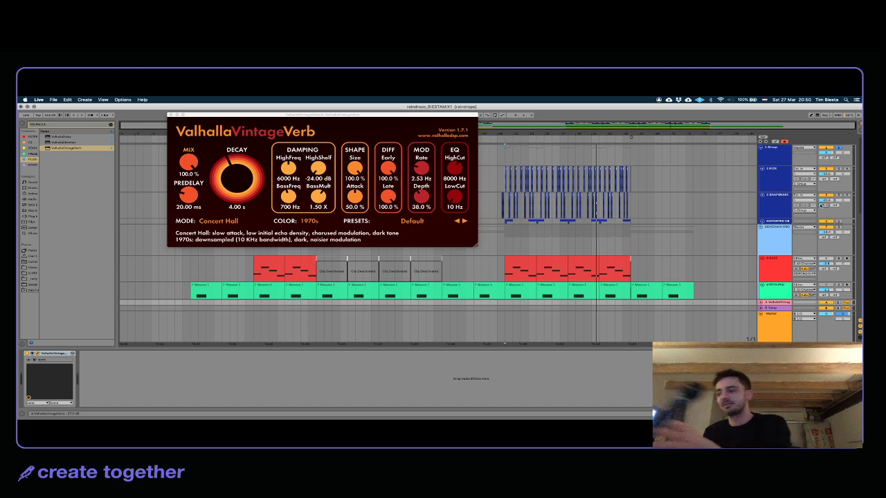
# Step: Play the second drum section and set ValhallaVintageVerb's color to NOW with a decay of 1.54 s
pyautogui.press('space')
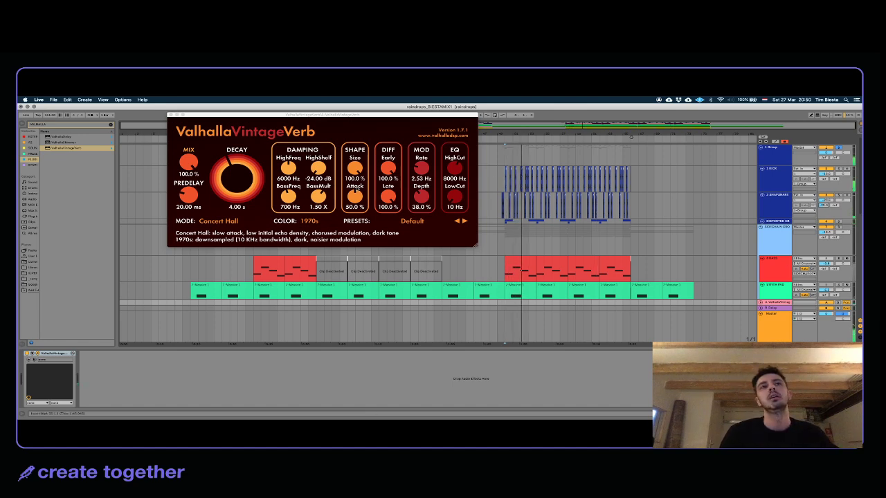
pyautogui.click(238, 183)
pyautogui.moveTo(238, 184); pyautogui.dragTo(237, 192)
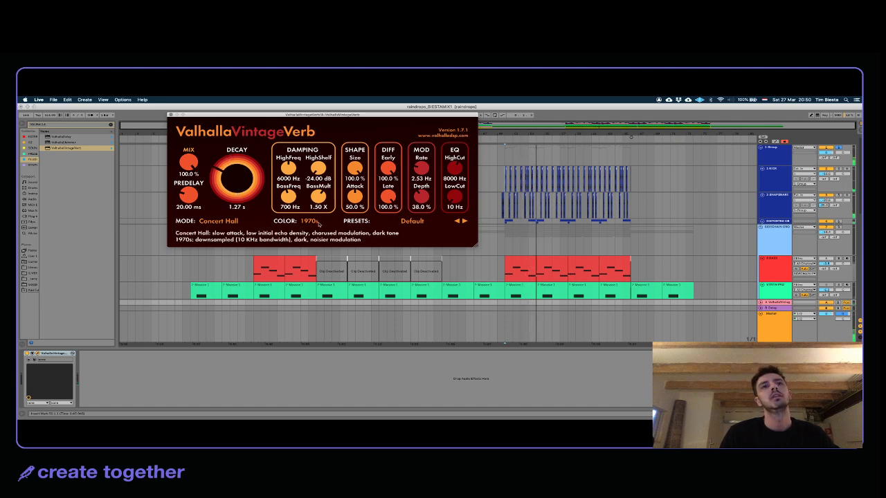
pyautogui.click(308, 221)
pyautogui.click(313, 242)
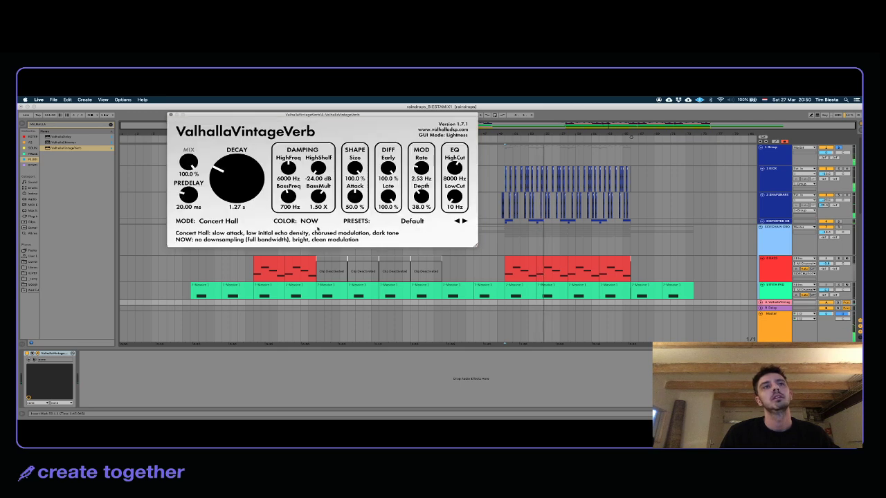
pyautogui.moveTo(244, 193); pyautogui.dragTo(239, 189)
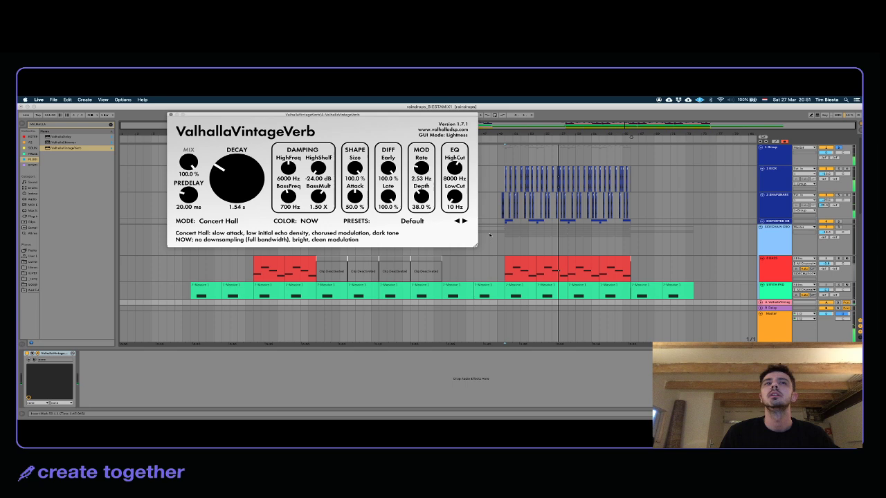
# Step: Set ValhallaVintageVerb's predelay to 129.02 ms and its decay to 2.63 s
pyautogui.moveTo(187, 200); pyautogui.dragTo(187, 198)
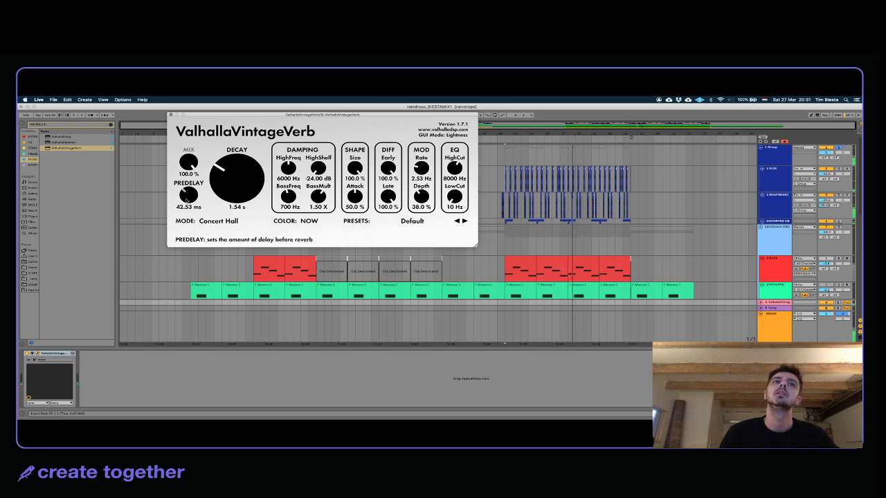
pyautogui.moveTo(236, 182); pyautogui.dragTo(238, 158)
pyautogui.moveTo(188, 198); pyautogui.dragTo(213, 213)
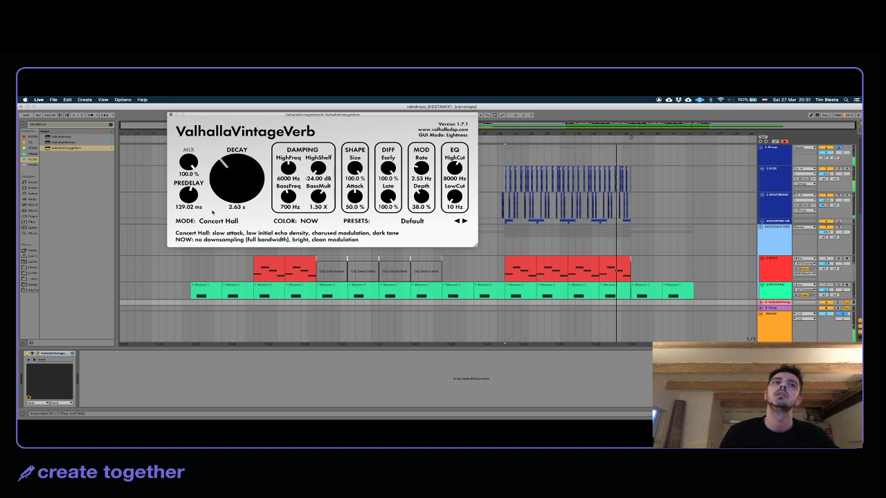
# Step: Unsolo the drum group and adjust the volume of the light-blue instrument group in the full mix
pyautogui.click(838, 147)
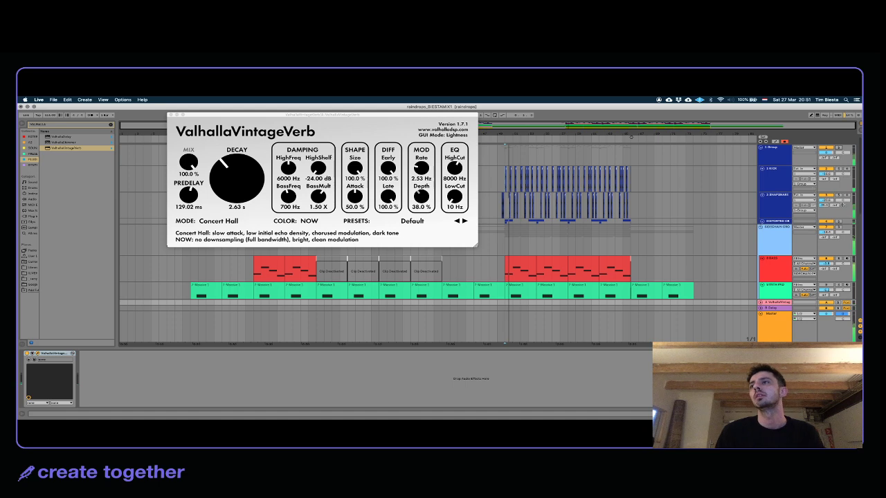
pyautogui.moveTo(825, 234); pyautogui.dragTo(826, 240)
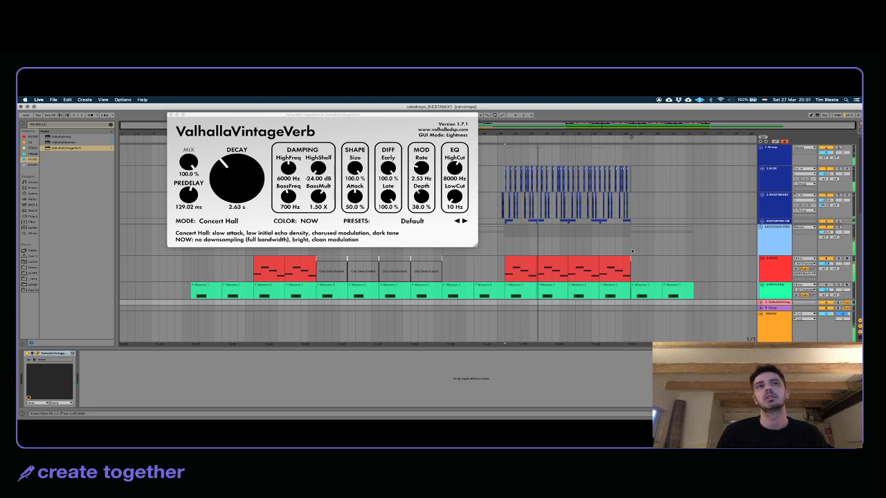
# Step: Set ValhallaVintageVerb's decay to 2.81 s, check the track levels during playback, and close the reverb window
pyautogui.moveTo(227, 197); pyautogui.dragTo(226, 193)
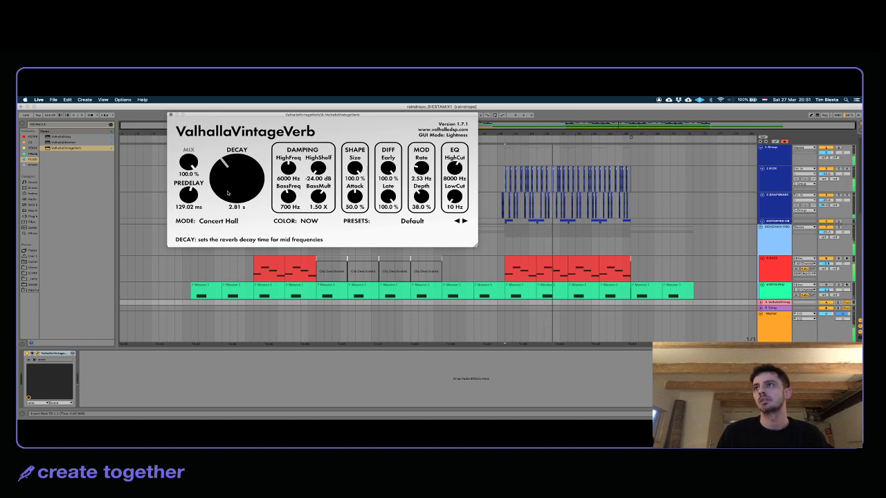
pyautogui.click(828, 200)
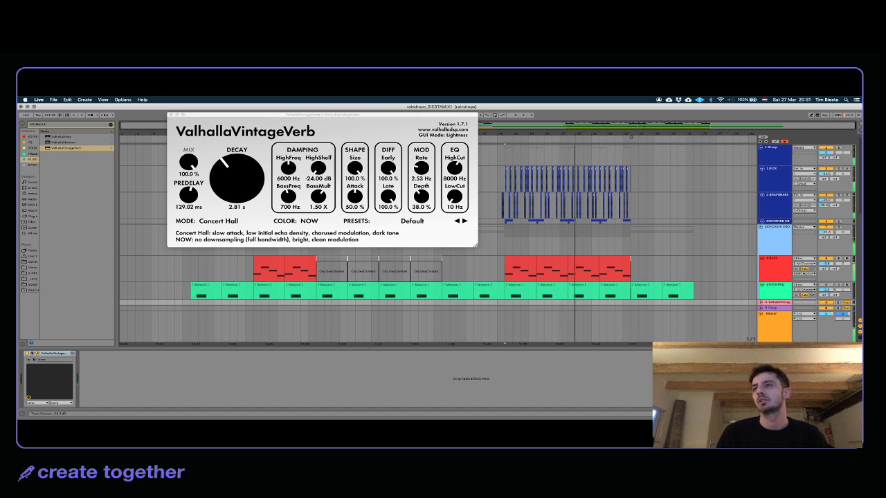
pyautogui.scroll(-5, 438, 242)
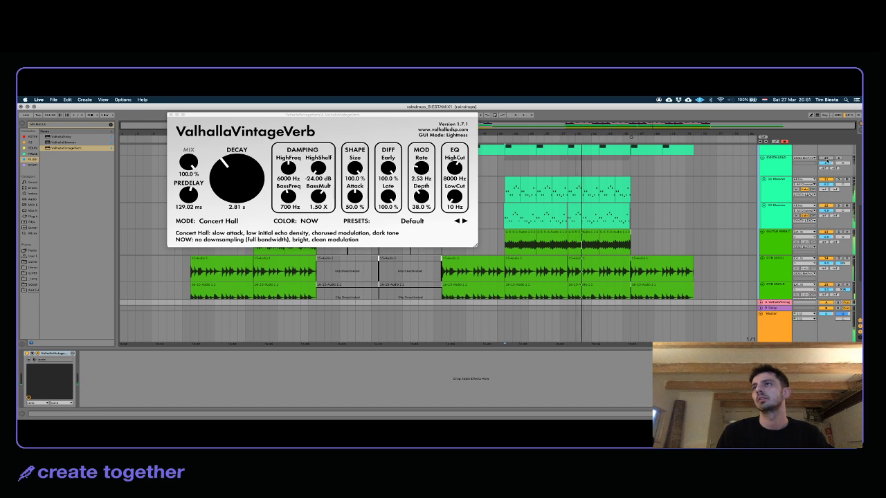
pyautogui.scroll(5, 824, 201)
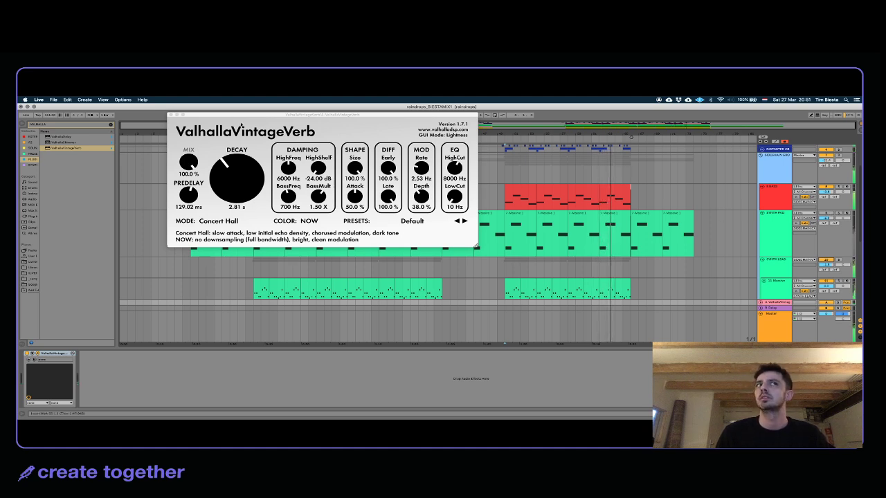
pyautogui.click(171, 117)
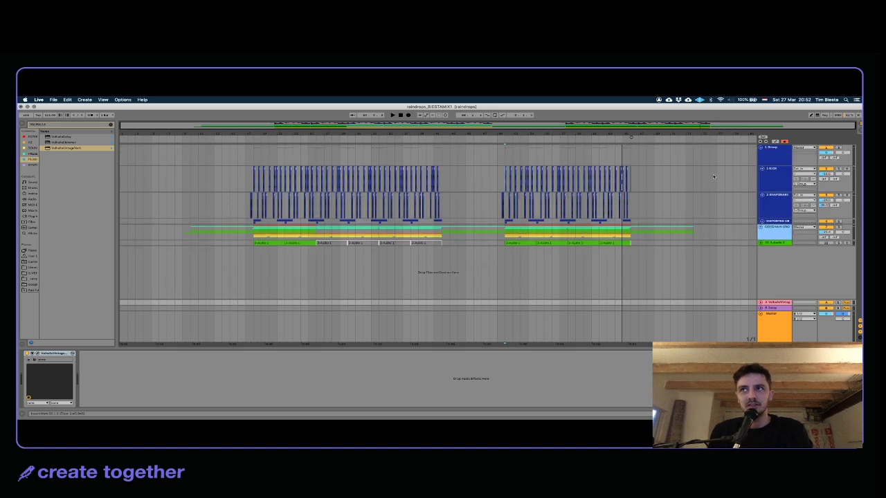
# Step: Open the original set raindrops.als of the raindrops project from the recent sets
pyautogui.click(684, 182)
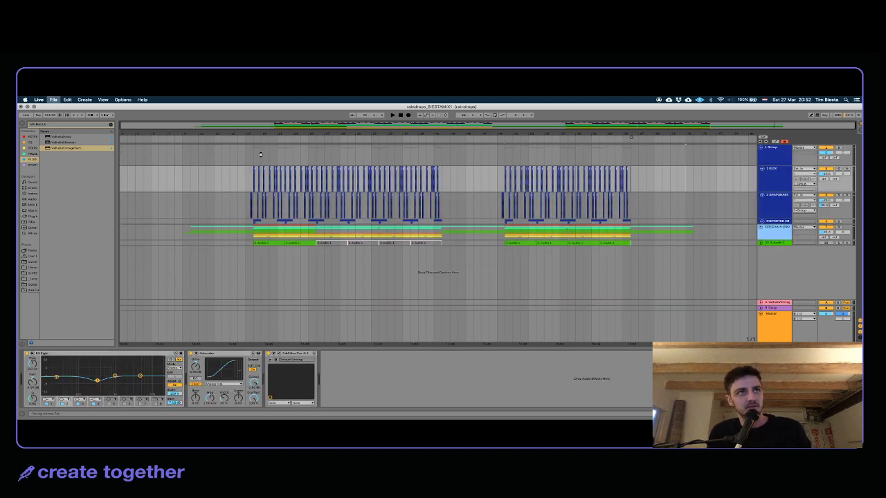
pyautogui.click(237, 155)
pyautogui.click(53, 100)
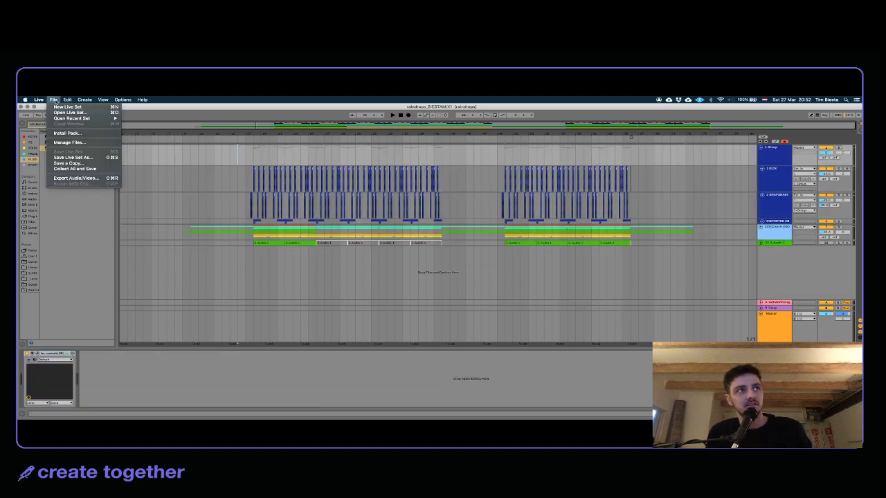
pyautogui.moveTo(87, 119)
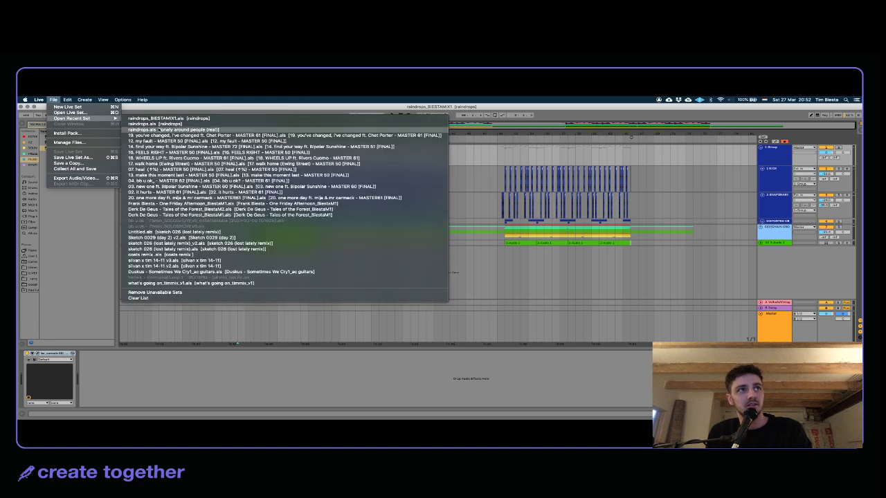
pyautogui.click(166, 124)
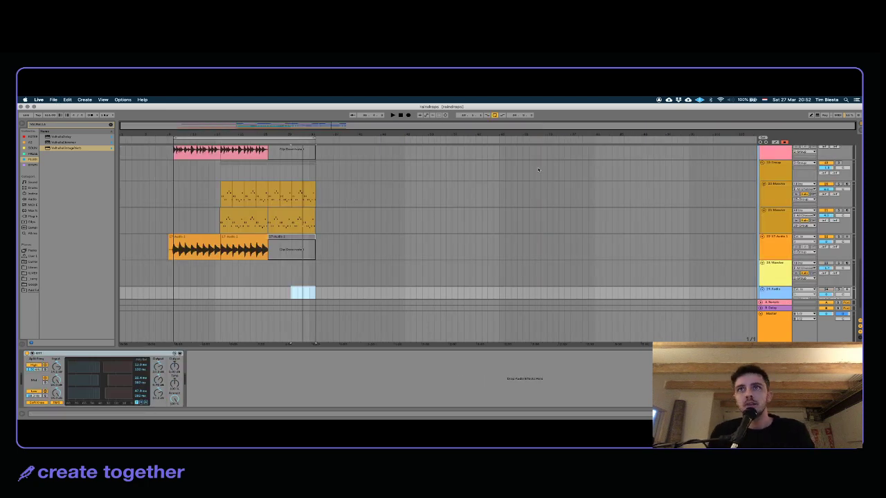
# Step: Collapse the light-blue group and the green kick track at the start of the arrangement
pyautogui.scroll(10, 735, 245)
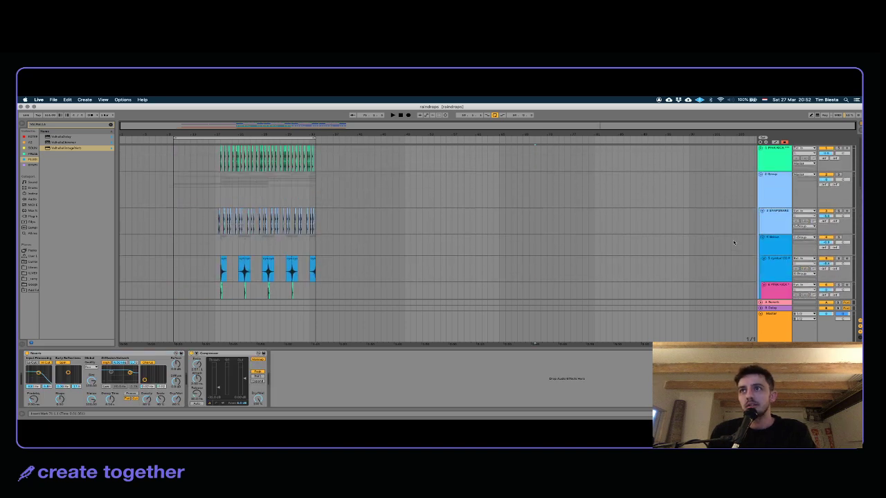
pyautogui.click(761, 174)
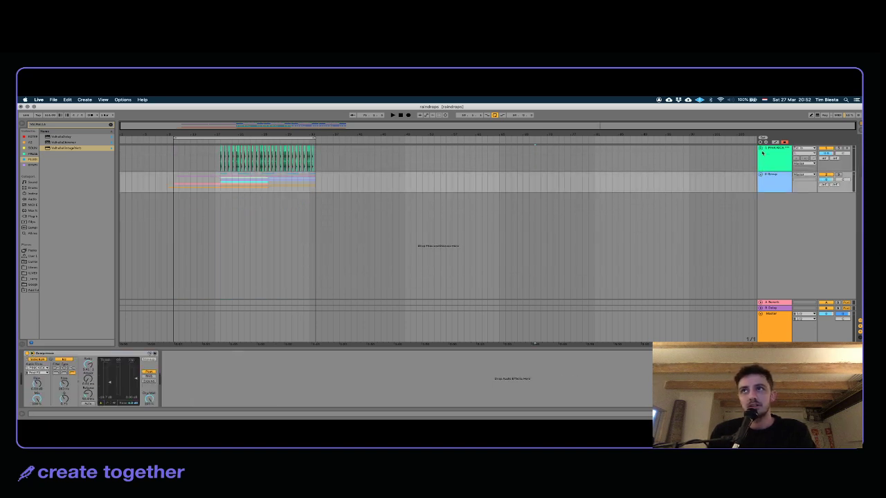
pyautogui.click(761, 149)
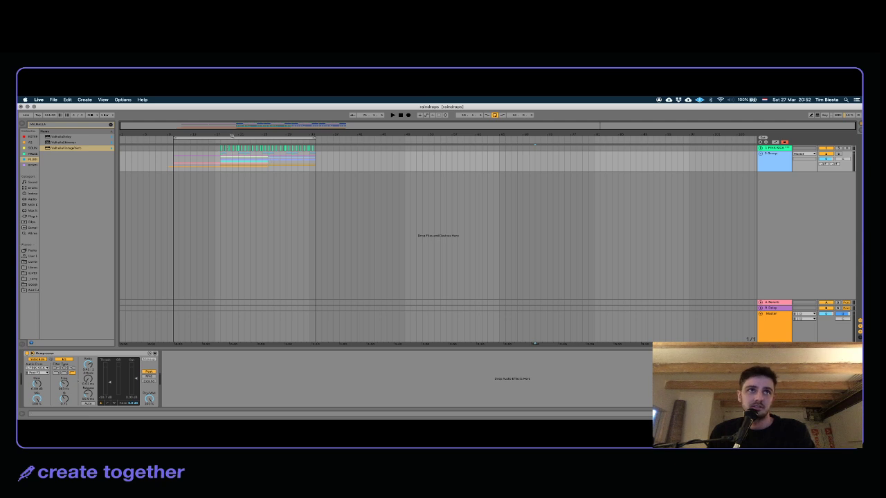
# Step: Select the looped section of the original arrangement and export it as audio with the current render settings
pyautogui.click(231, 136)
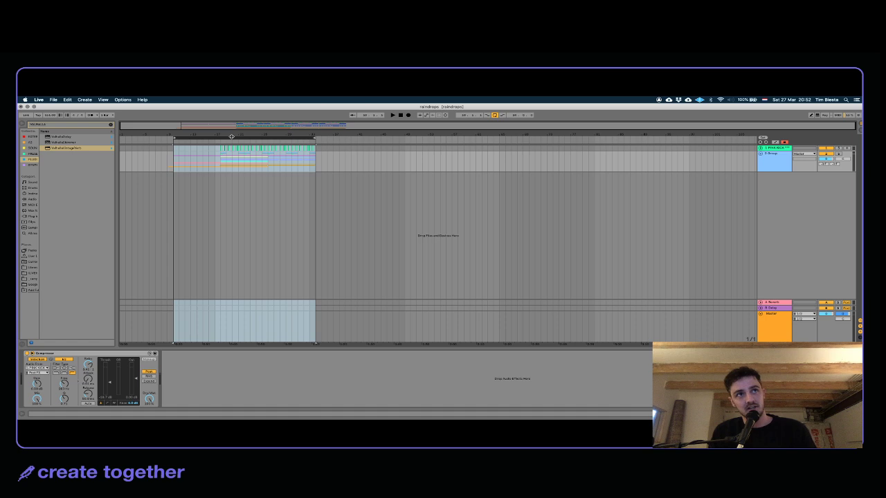
pyautogui.press('super+shift+r')
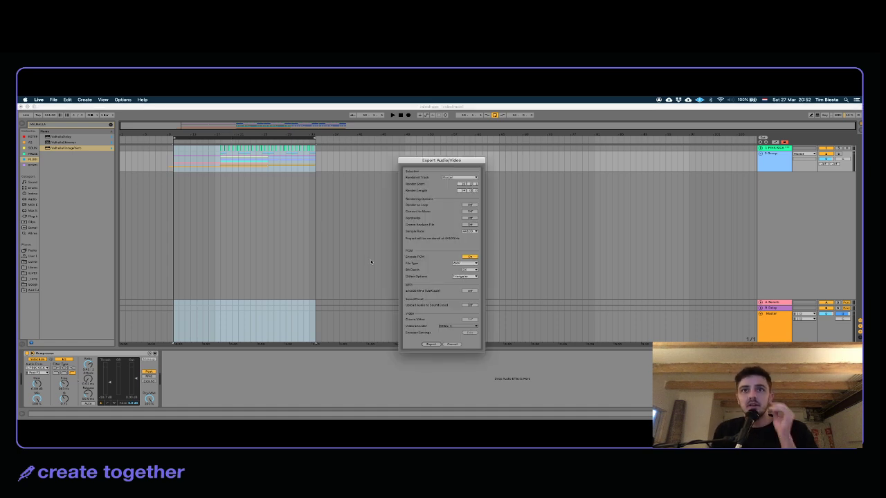
pyautogui.click(434, 344)
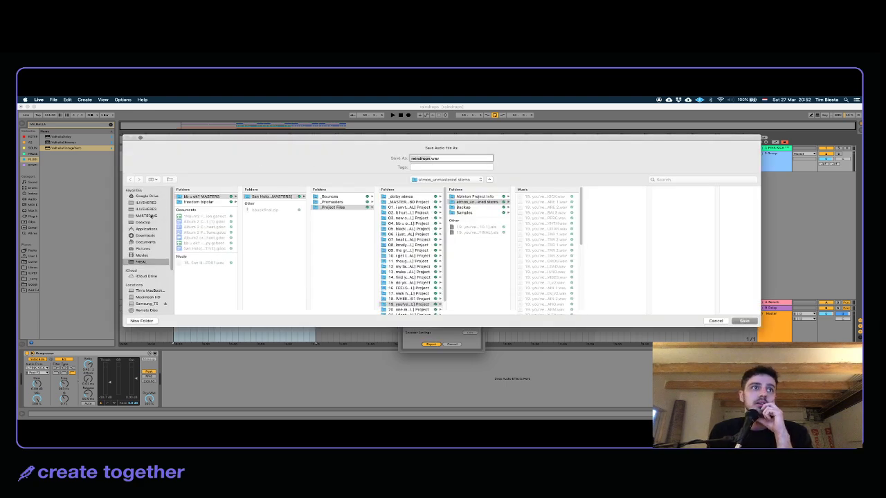
# Step: Save the exported audio to the Desktop as raindrops_ORIGINAL.wav
pyautogui.click(147, 201)
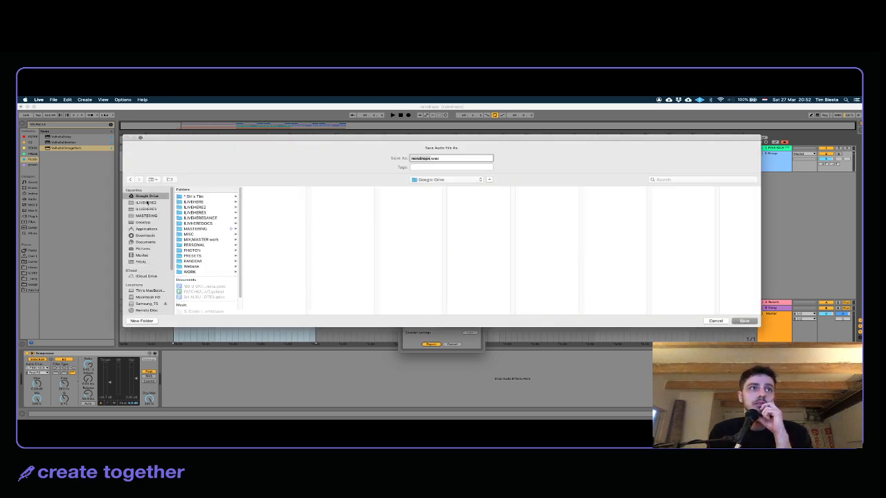
pyautogui.click(142, 262)
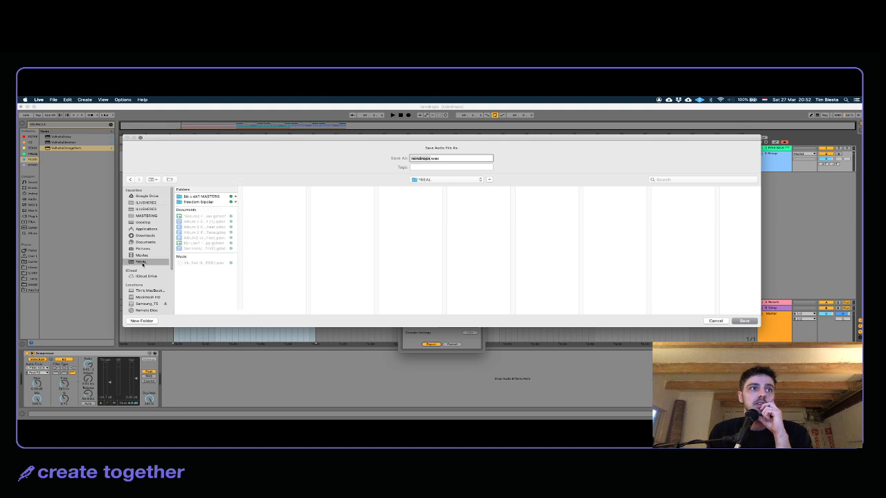
pyautogui.click(159, 208)
pyautogui.click(156, 203)
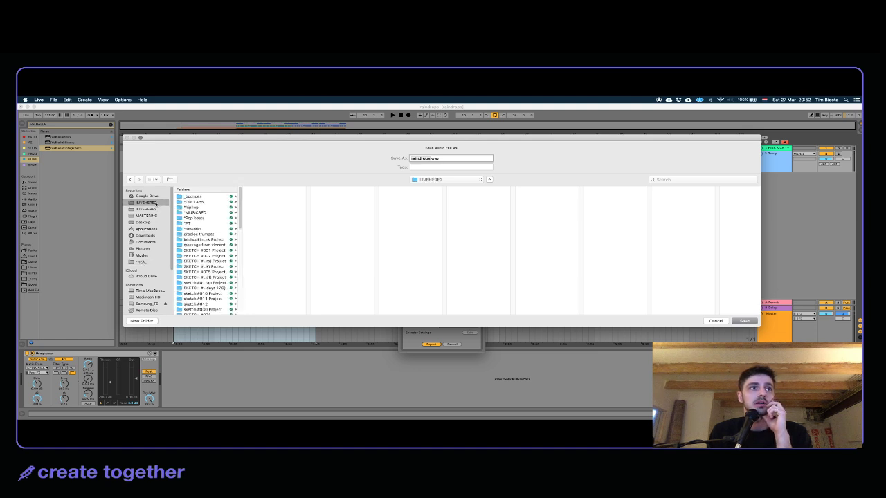
pyautogui.click(147, 215)
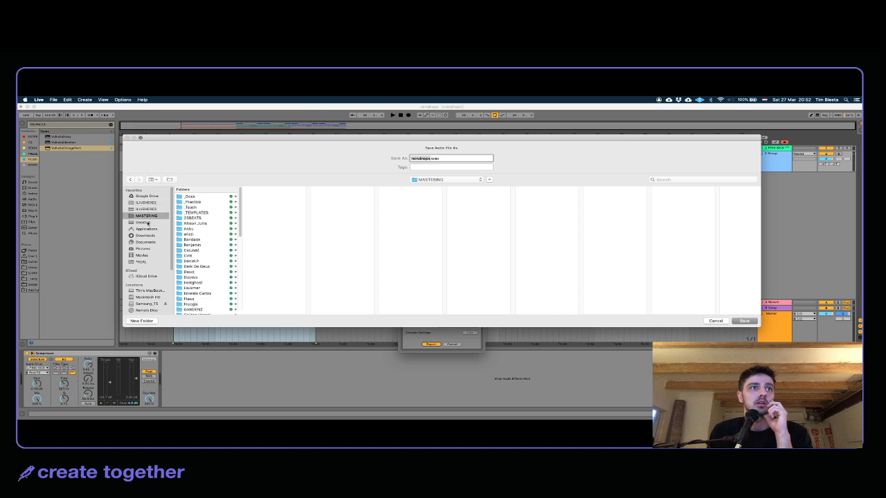
pyautogui.click(148, 222)
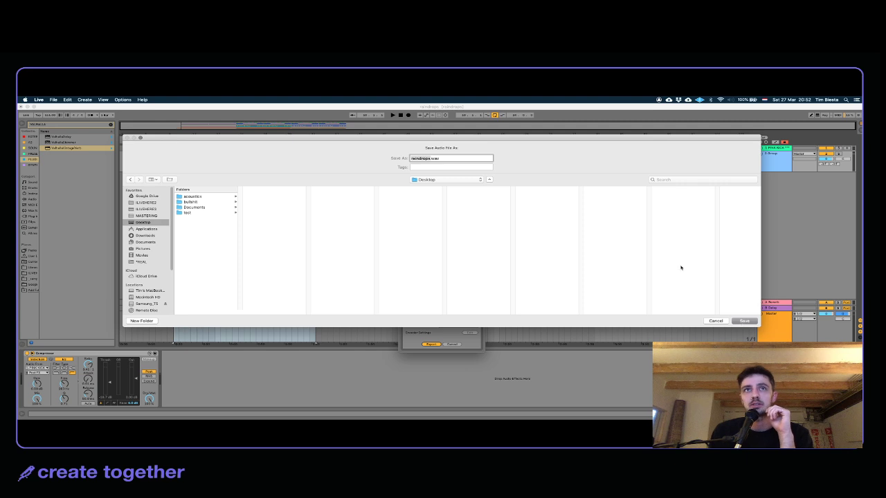
pyautogui.click(429, 159)
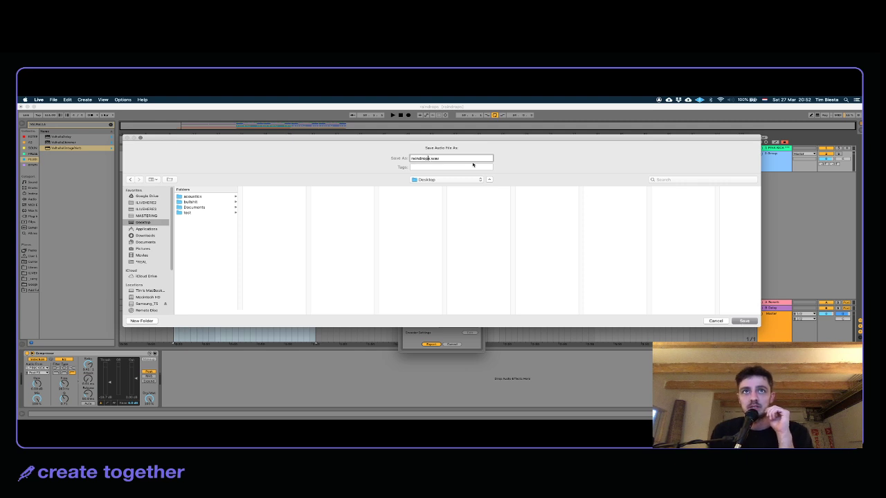
pyautogui.write('_C')
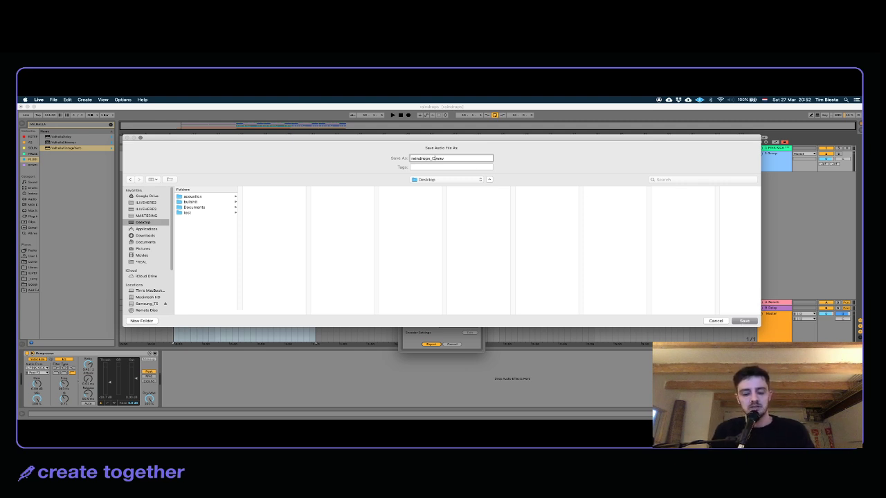
pyautogui.write('RIGINAL')
pyautogui.press('Return')
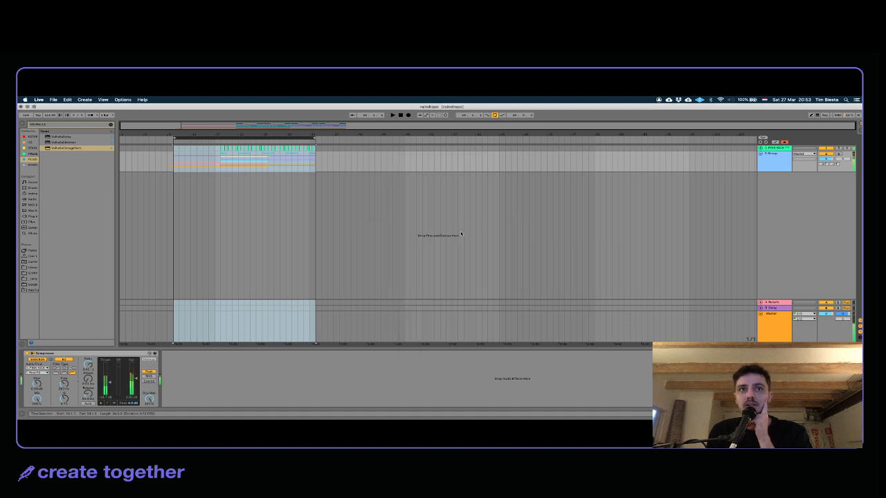
# Step: Reopen the producer's own mix version of the raindrops project from the recent sets
pyautogui.click(460, 234)
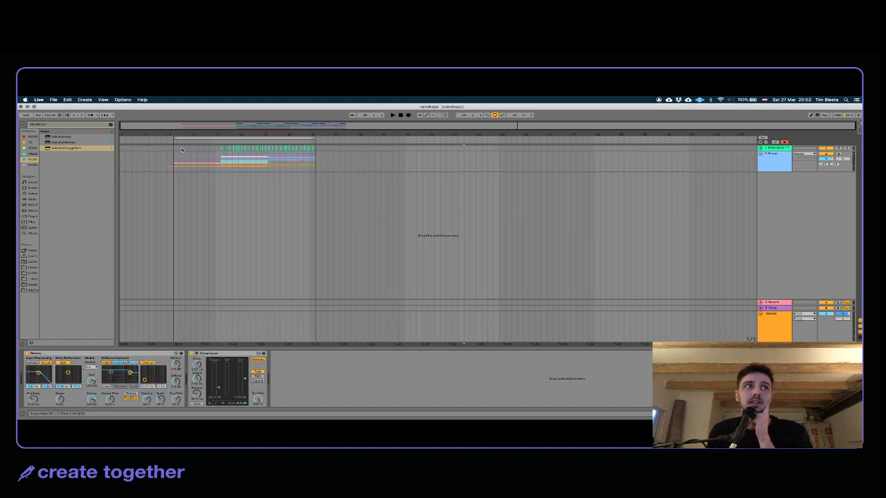
pyautogui.click(54, 99)
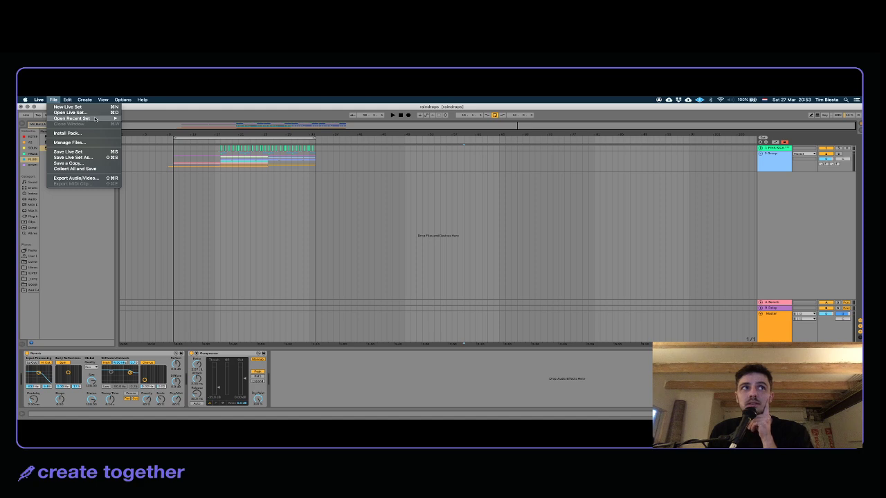
pyautogui.moveTo(83, 118)
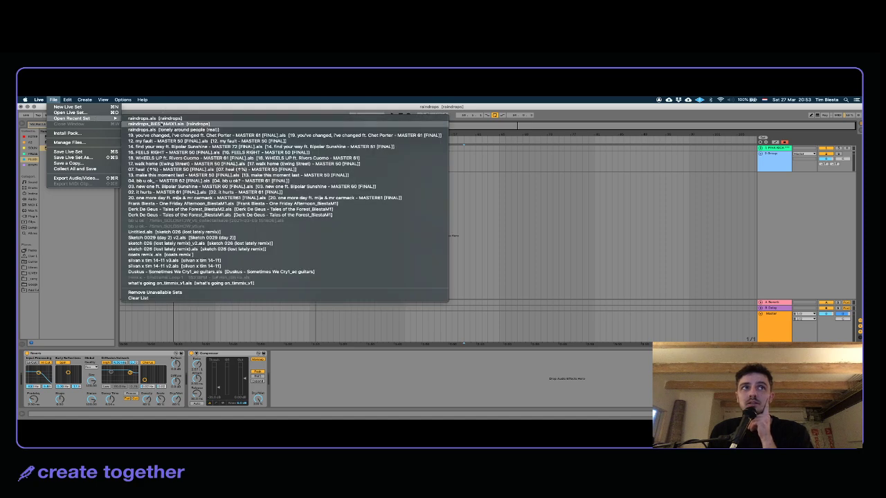
pyautogui.click(164, 123)
pyautogui.click(392, 269)
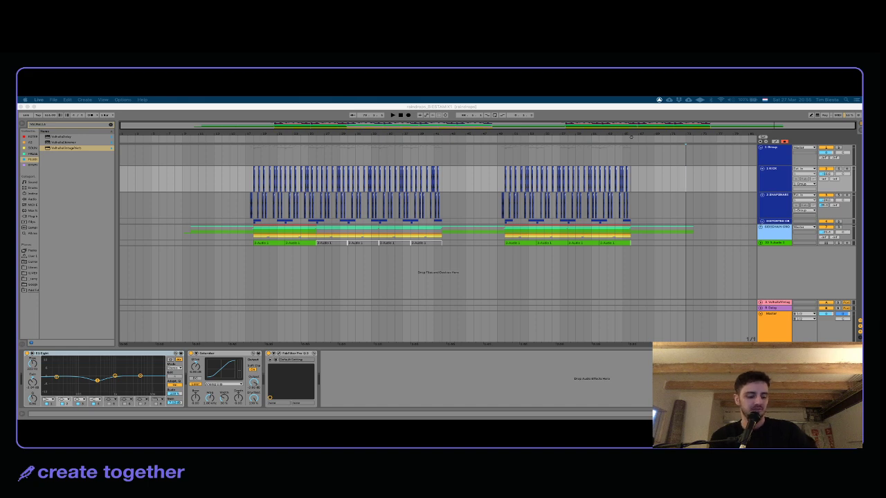
pyautogui.click(631, 137)
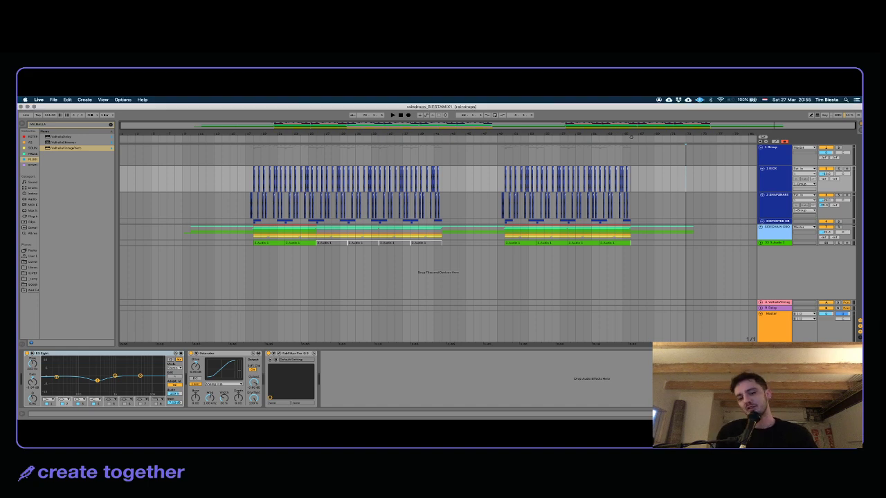
pyautogui.hotkey('ctrl', 'Up')
pyautogui.hotkey('ctrl', 'Up')
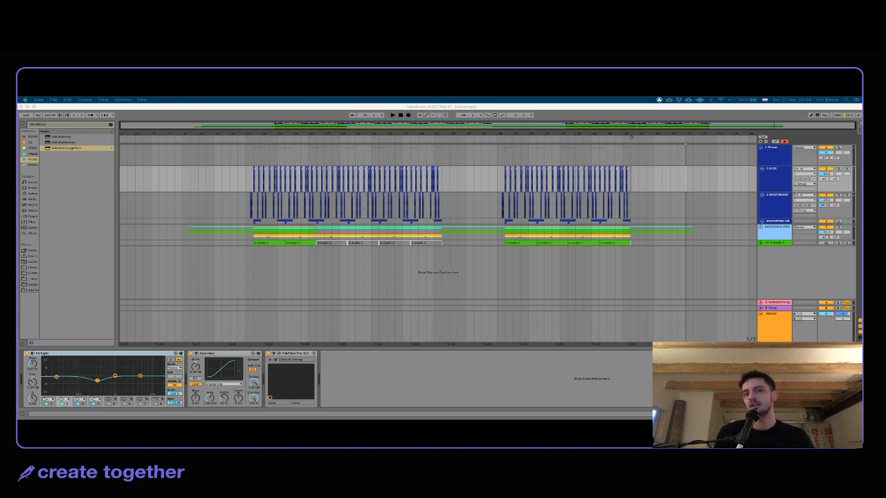
# Step: Select the intro stretch before the first drum section on the Master track, from 9.1.1 to 18.1.1
pyautogui.click(758, 323)
pyautogui.click(763, 322)
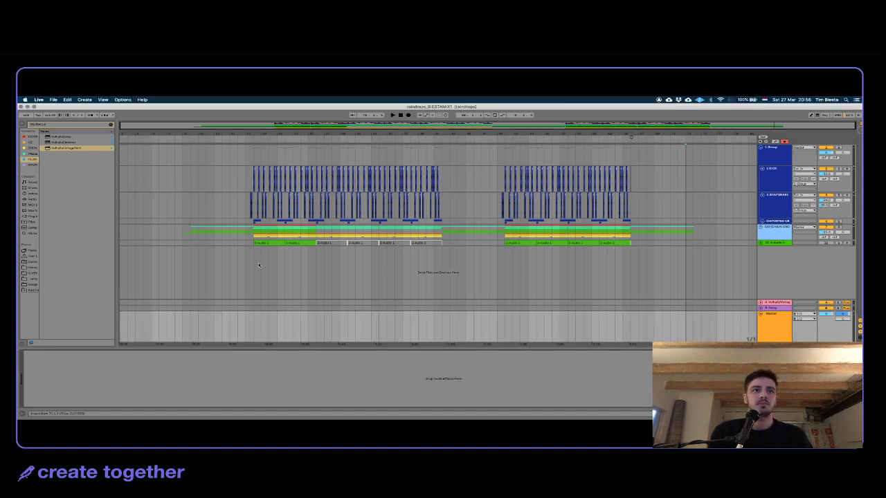
pyautogui.moveTo(188, 277); pyautogui.dragTo(254, 269)
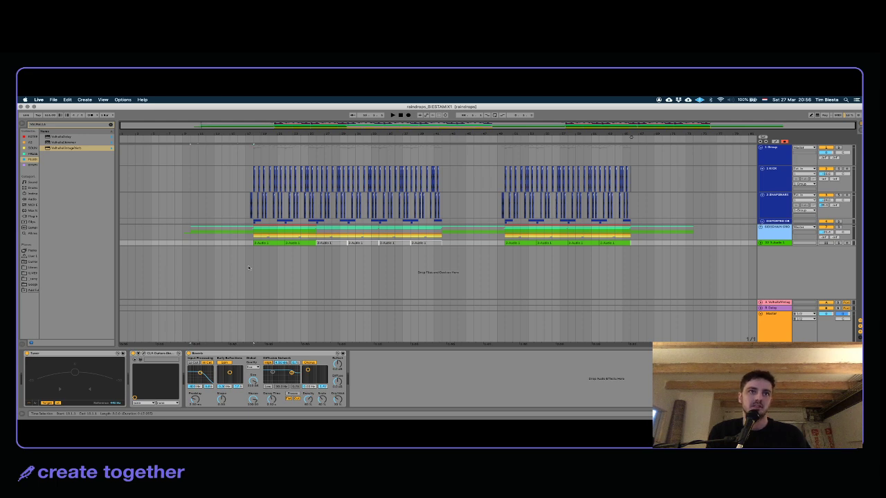
pyautogui.moveTo(253, 265); pyautogui.dragTo(299, 263)
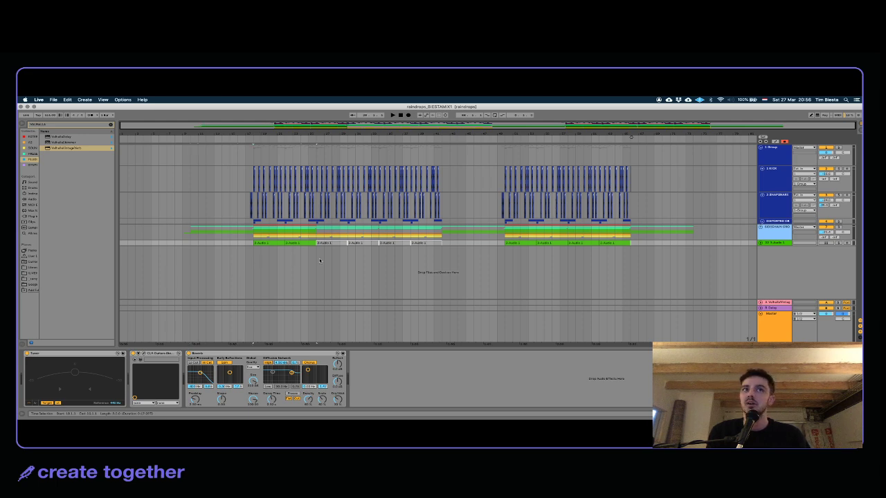
pyautogui.moveTo(315, 332); pyautogui.dragTo(184, 335)
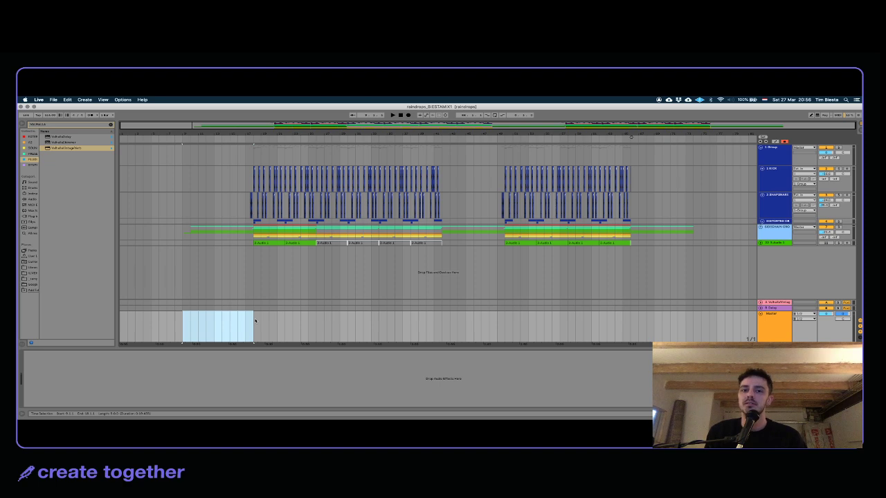
# Step: Check the section lengths in the arrangement and play the song from where the first clips begin
pyautogui.moveTo(255, 320); pyautogui.dragTo(440, 323)
pyautogui.click(442, 323)
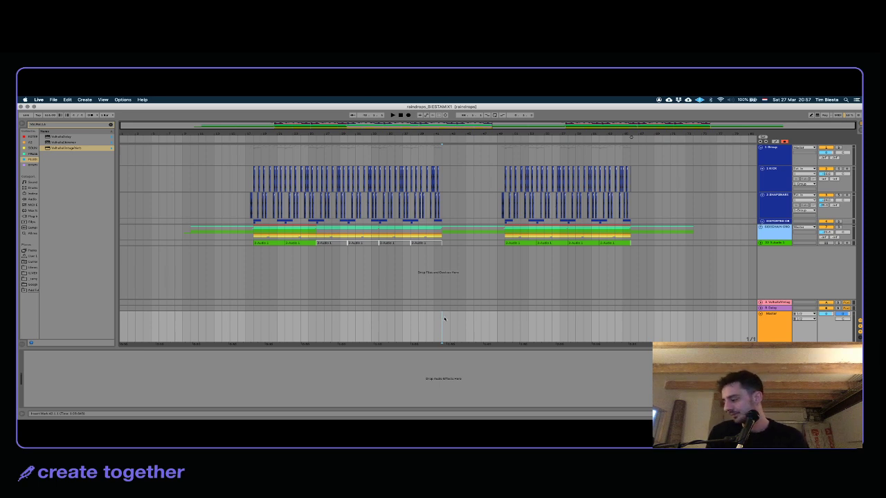
pyautogui.click(480, 270)
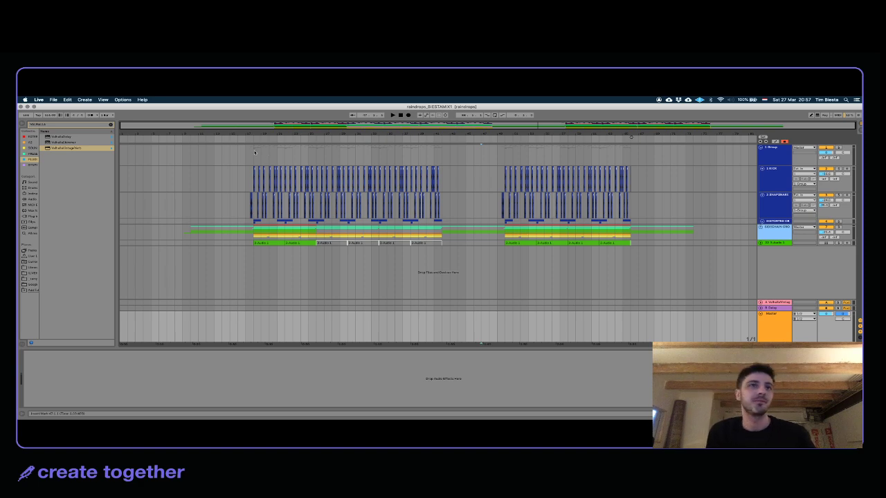
pyautogui.click(164, 202)
pyautogui.click(197, 205)
pyautogui.press('space')
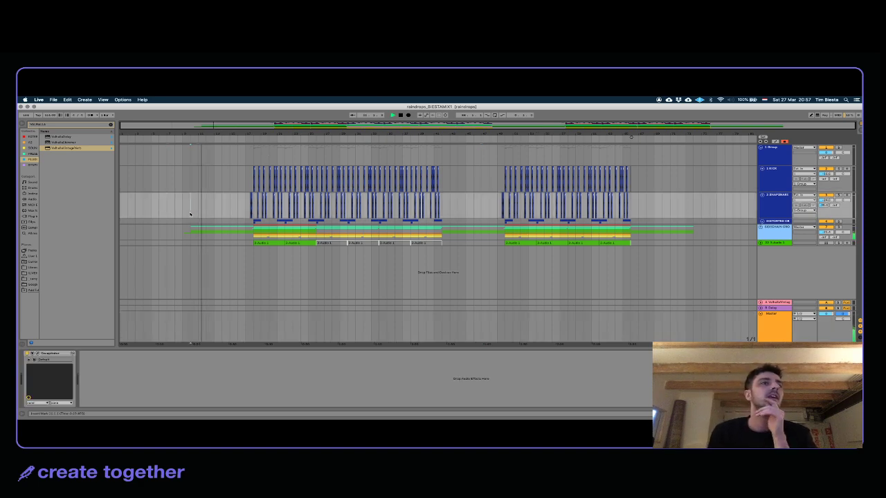
pyautogui.press('space')
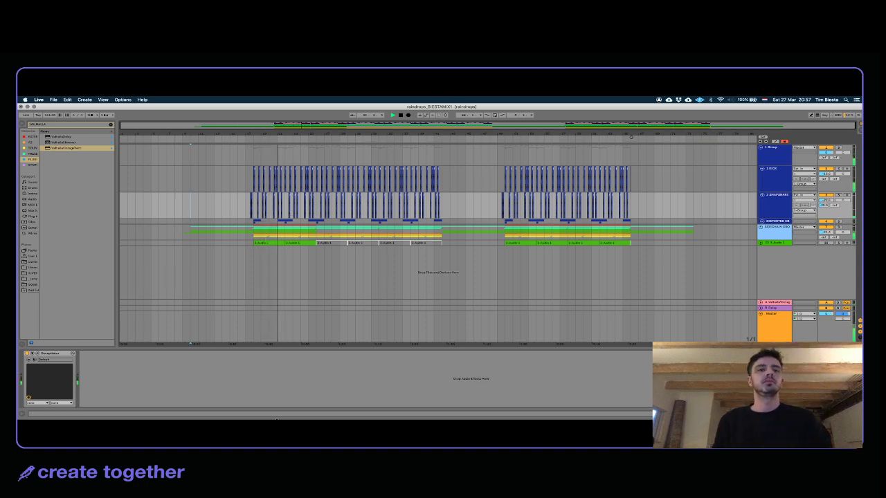
# Step: Import the raindrops audio file from Finder onto a new audio track below the existing tracks
pyautogui.press('super+Tab')
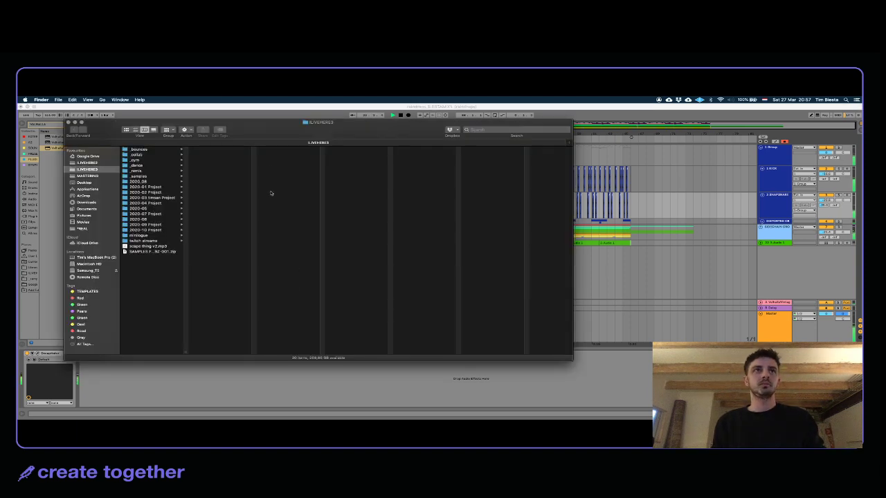
pyautogui.moveTo(265, 120); pyautogui.dragTo(346, 420)
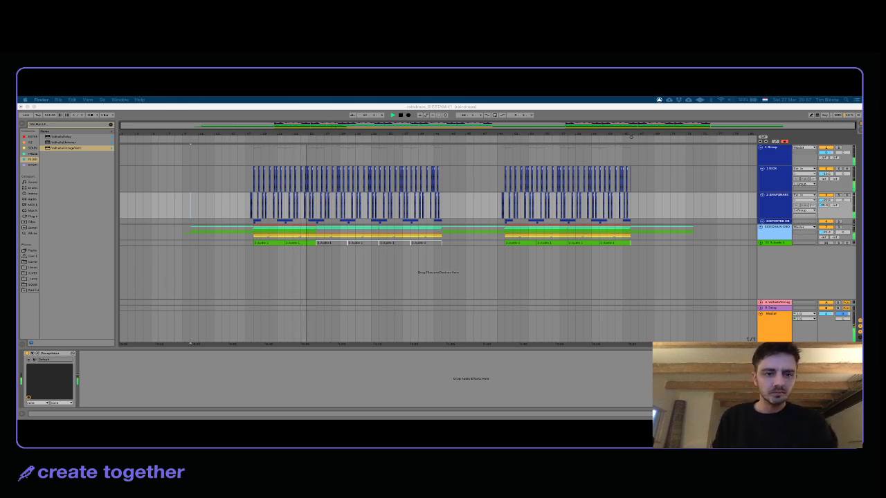
pyautogui.moveTo(653, 415); pyautogui.dragTo(125, 259)
pyautogui.click(186, 254)
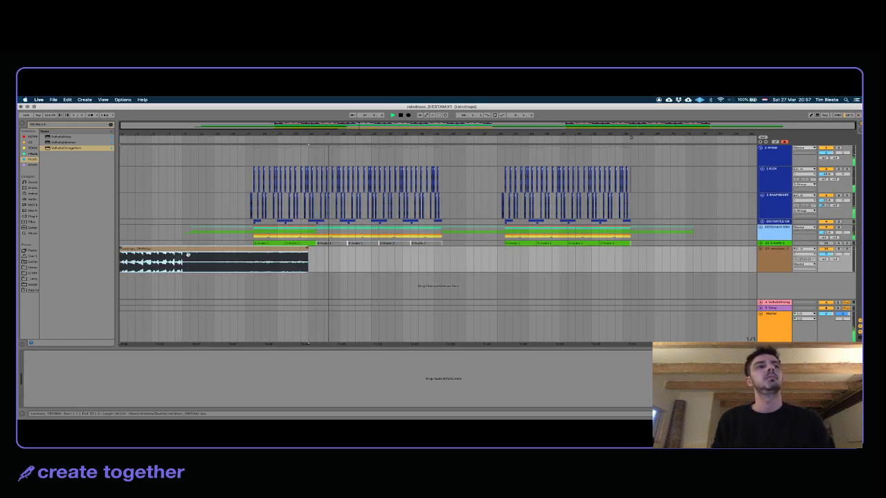
# Step: Route the imported raindrops track's output to Ext. Out instead of the Master
pyautogui.click(825, 254)
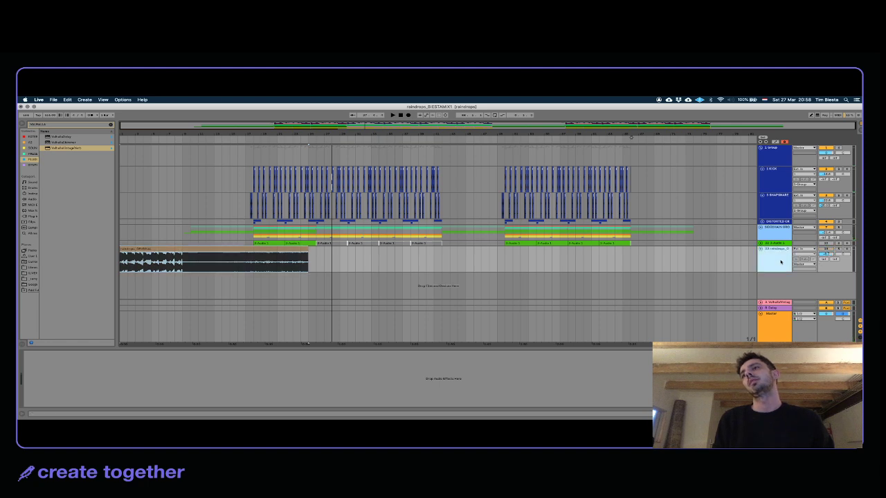
pyautogui.click(810, 250)
pyautogui.click(810, 251)
pyautogui.click(806, 264)
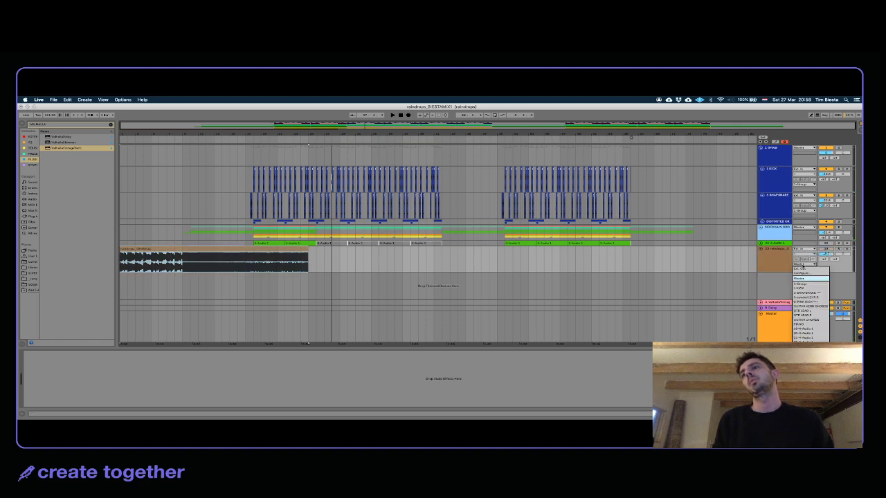
pyautogui.click(806, 269)
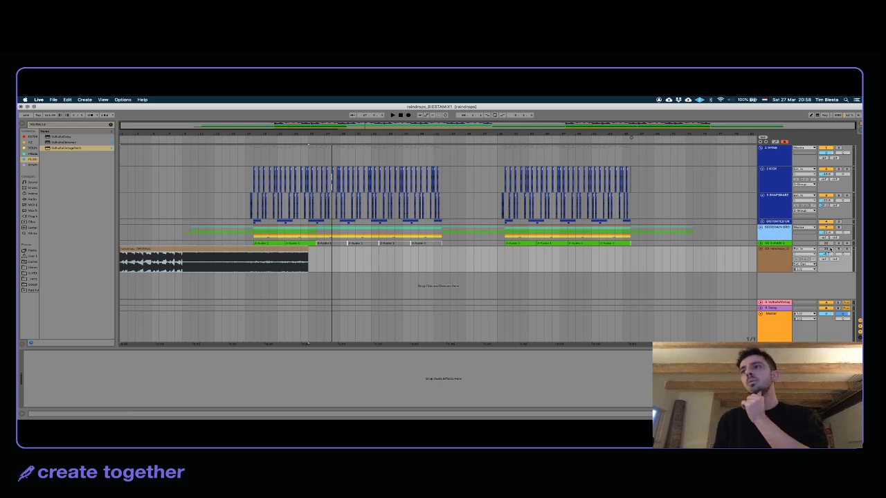
# Step: Align the raindrops clip with the start of the song's first clips and compare it with the mix by toggling its solo
pyautogui.moveTo(185, 249); pyautogui.dragTo(256, 267)
pyautogui.press('space')
pyautogui.click(826, 254)
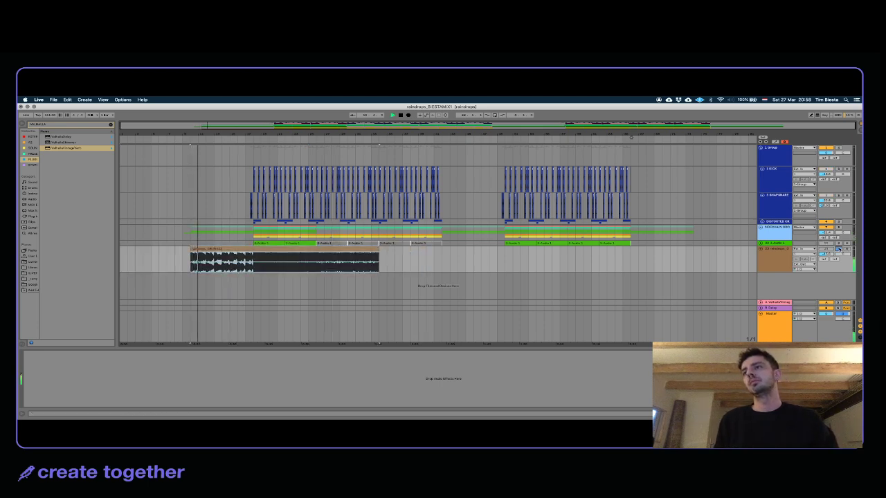
pyautogui.click(838, 248)
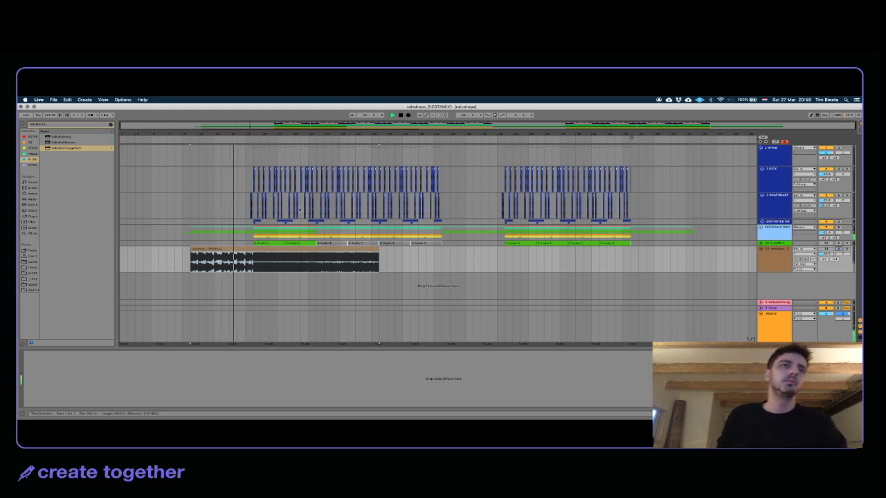
# Step: Play from the first drum section and add a midrange bell cut in FabFilter Pro-Q 3 on the KICK track
pyautogui.click(250, 201)
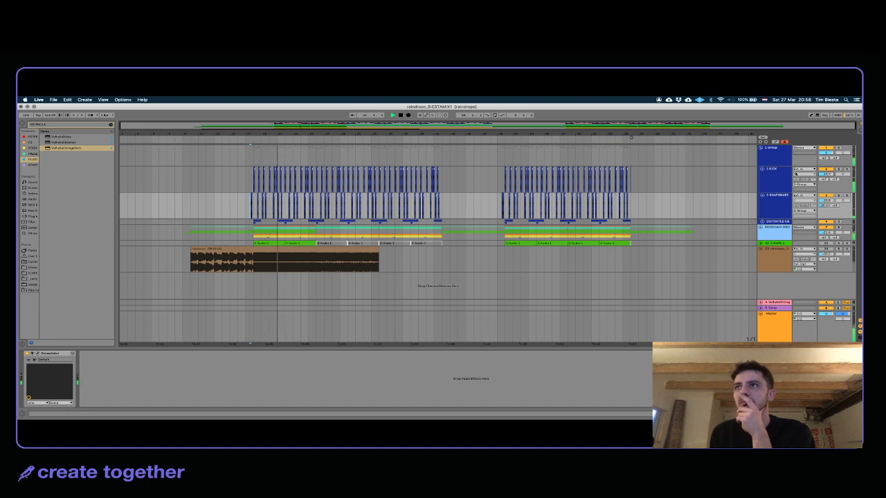
pyautogui.click(765, 158)
pyautogui.click(773, 176)
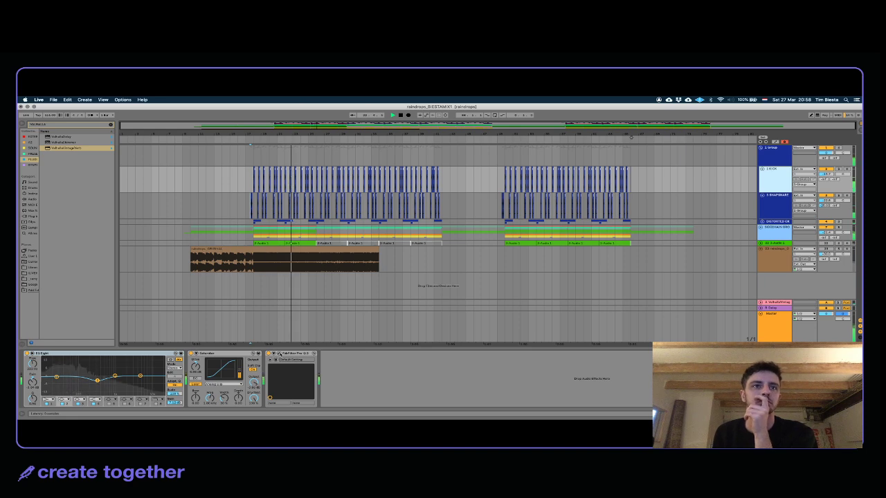
pyautogui.click(278, 354)
pyautogui.doubleClick(394, 221)
pyautogui.moveTo(394, 221); pyautogui.dragTo(474, 237)
pyautogui.scroll(3, 406, 182)
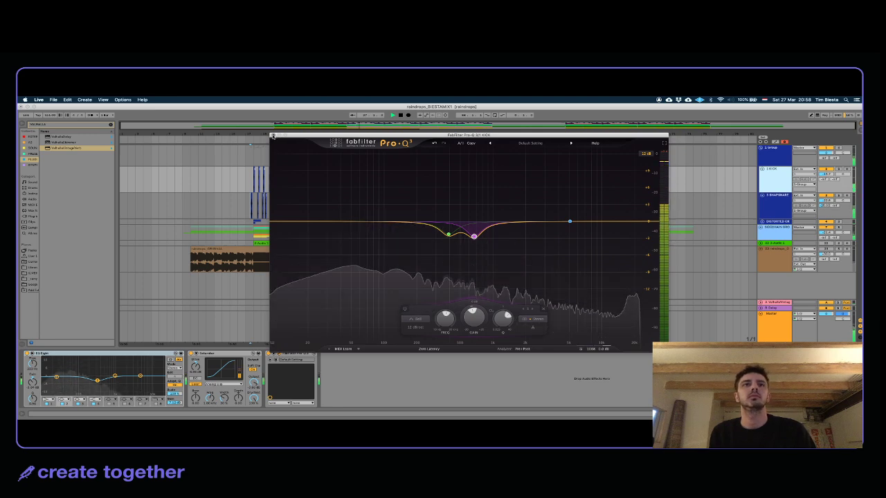
pyautogui.click(273, 135)
# Step: Unfold the sidechain group and look through its bass, synth, guitar and piano tracks during playback
pyautogui.click(759, 232)
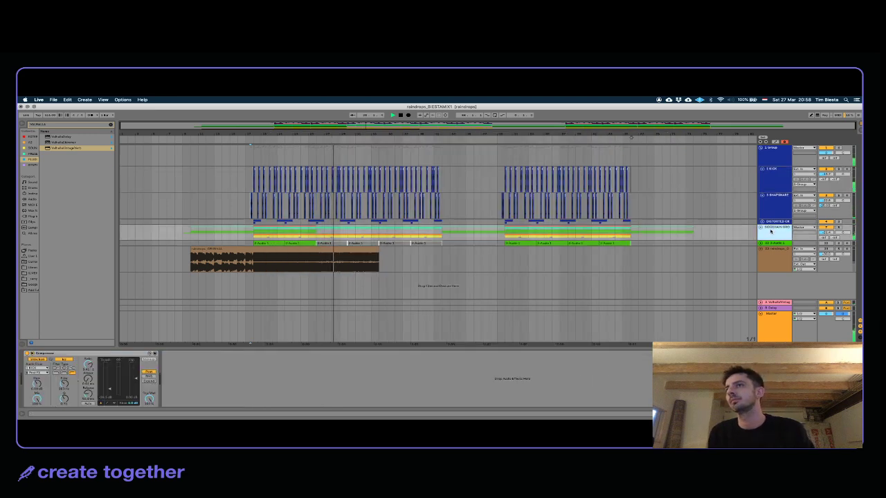
pyautogui.click(760, 227)
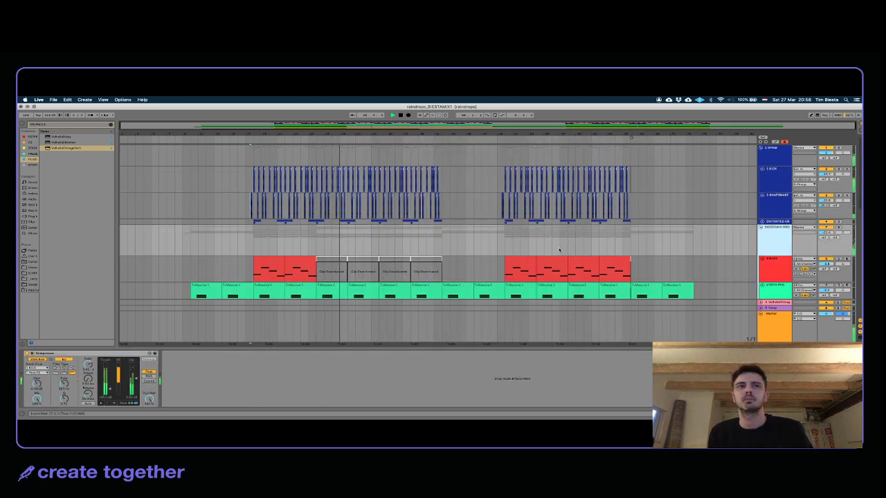
pyautogui.click(323, 258)
pyautogui.scroll(-3, 808, 276)
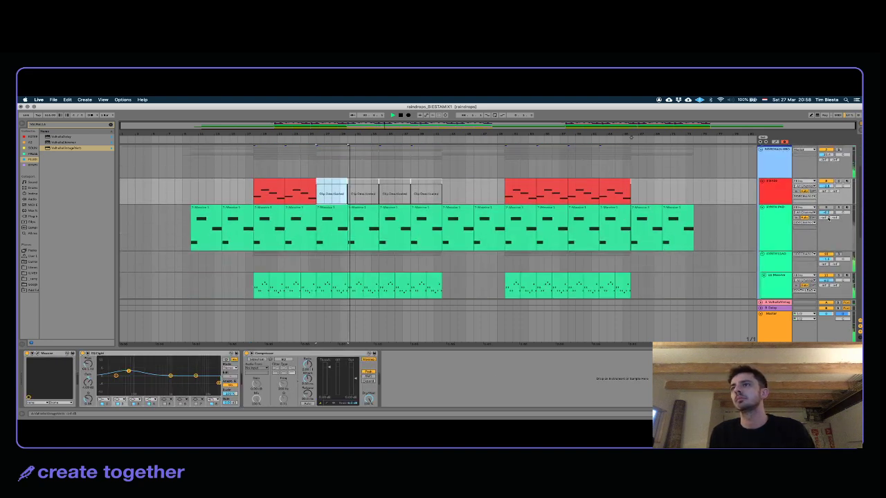
pyautogui.scroll(-2, 302, 233)
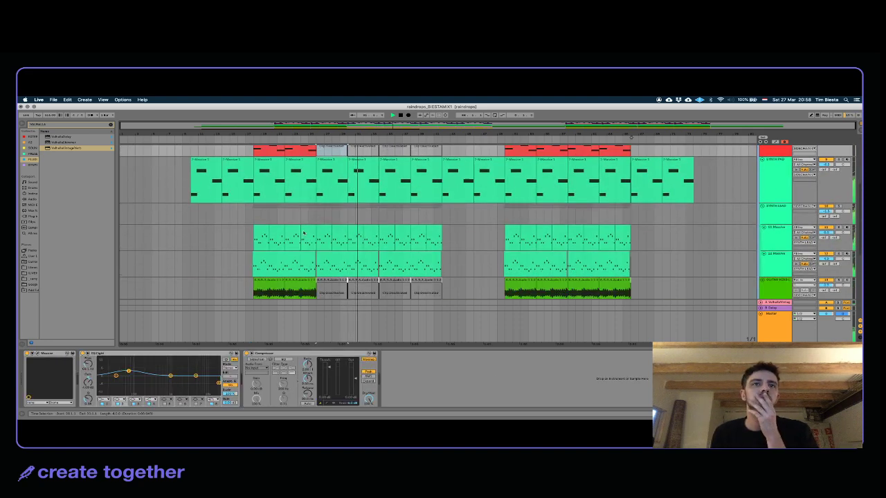
pyautogui.scroll(-8, 303, 233)
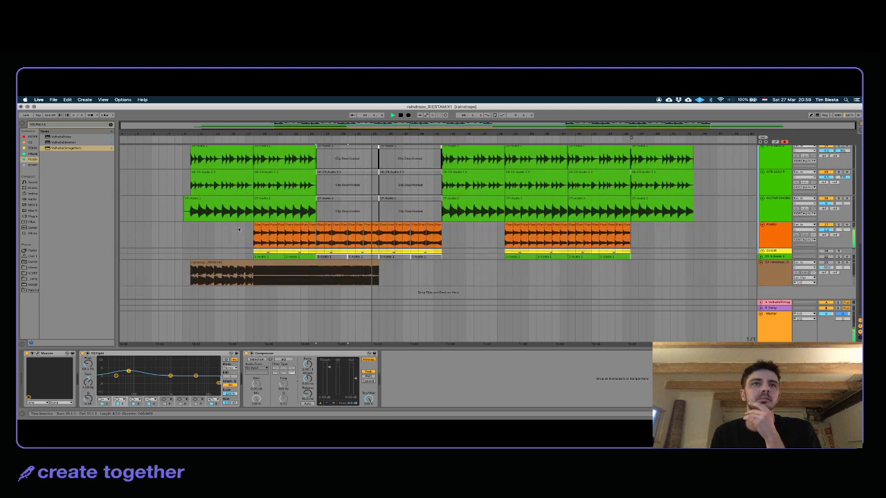
pyautogui.click(256, 237)
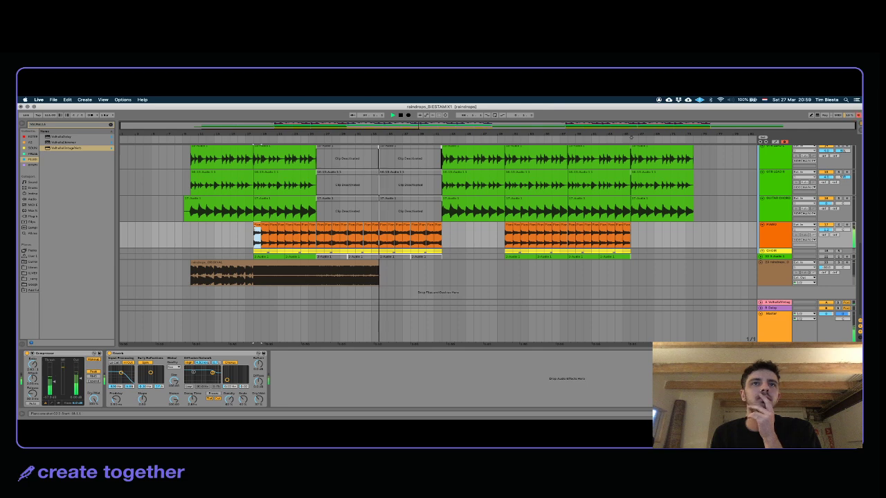
pyautogui.click(237, 239)
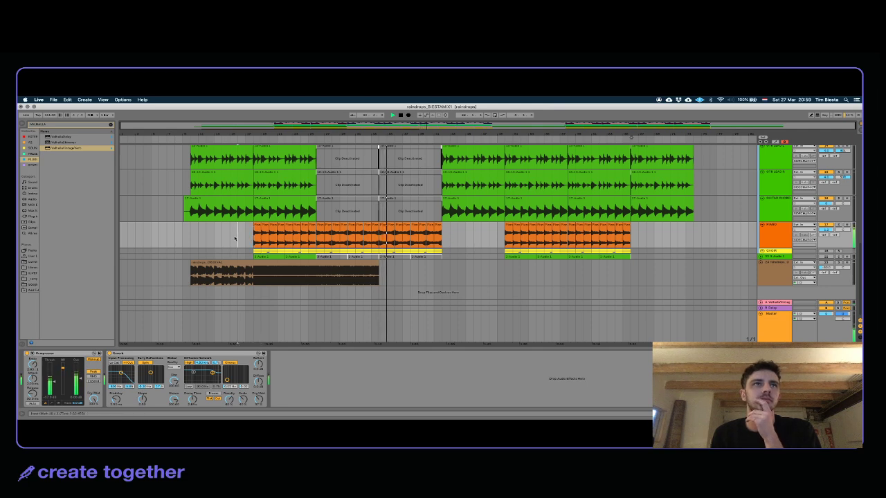
pyautogui.scroll(8, 235, 239)
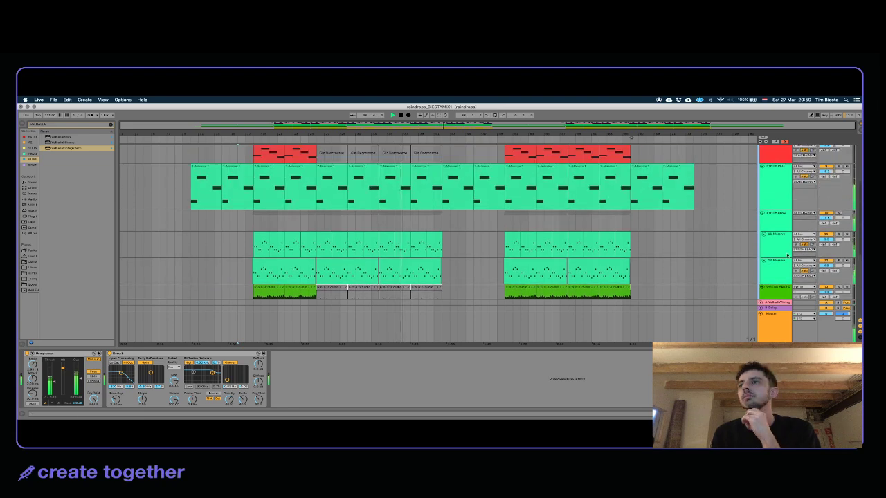
# Step: Fold the SYNTH LEAD group and select the SYNTH PAD track to show its devices
pyautogui.click(774, 220)
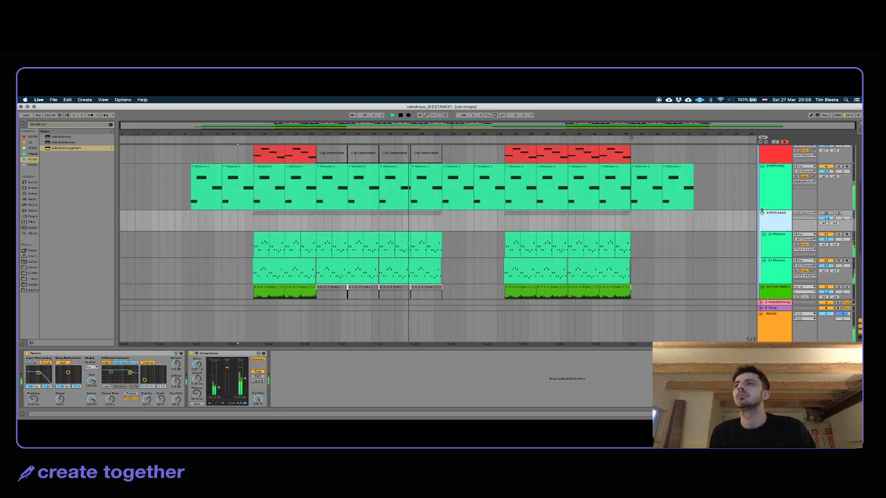
pyautogui.click(762, 213)
pyautogui.click(766, 174)
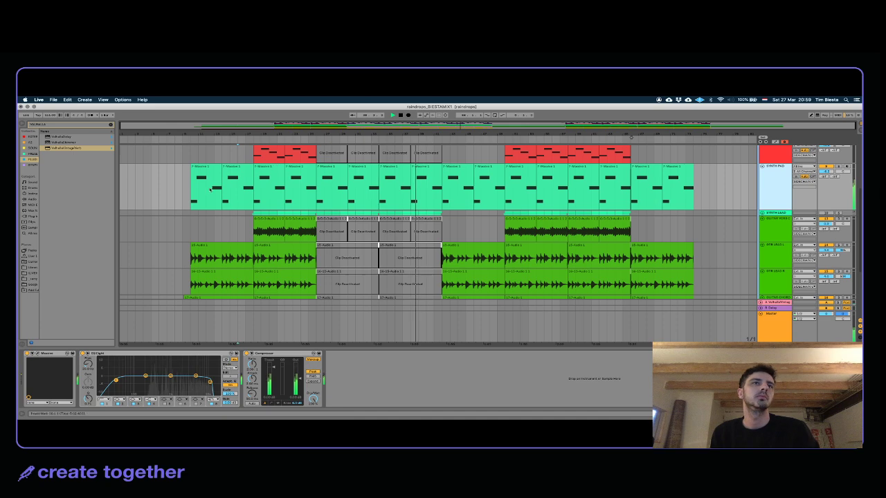
# Step: Solo the SYNTH PAD track while playing from its first clip, and inspect its Massive synth settings
pyautogui.click(205, 167)
pyautogui.press('space')
pyautogui.press('space')
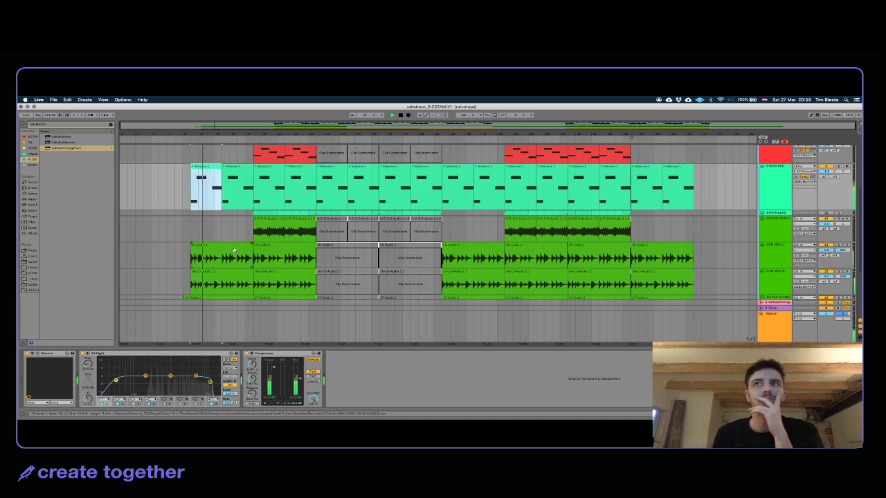
pyautogui.click(777, 184)
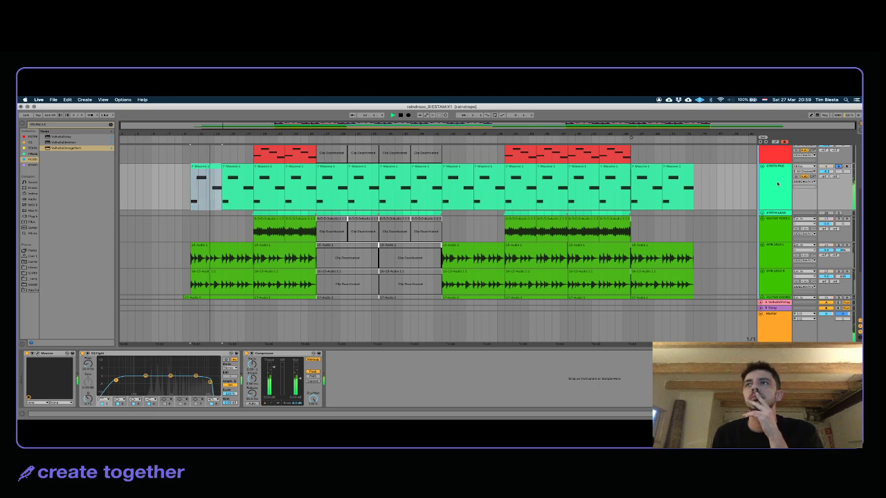
pyautogui.press('s')
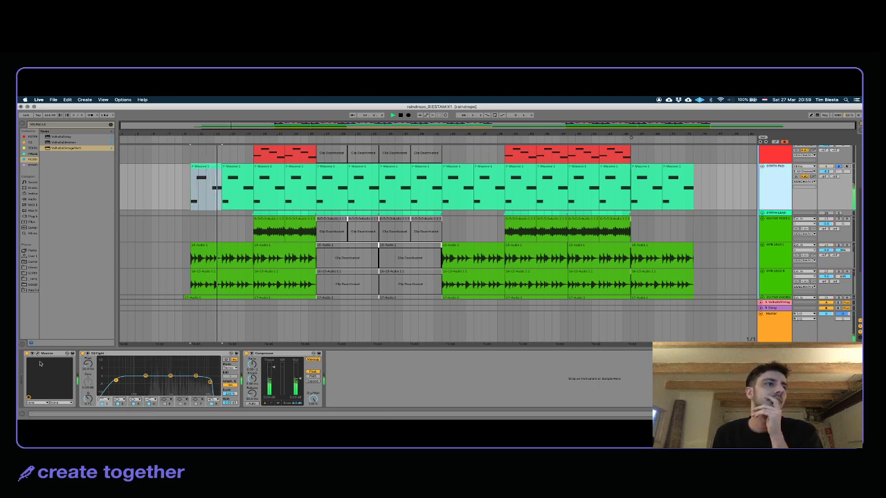
pyautogui.click(38, 355)
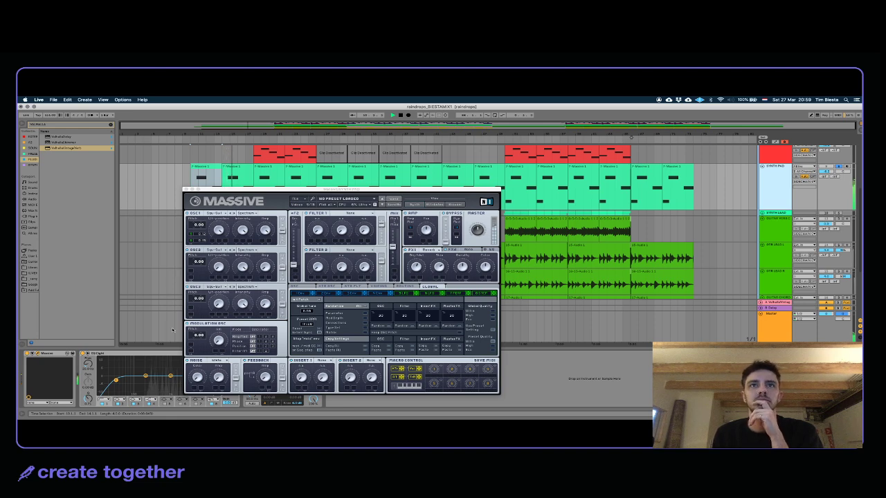
pyautogui.click(185, 189)
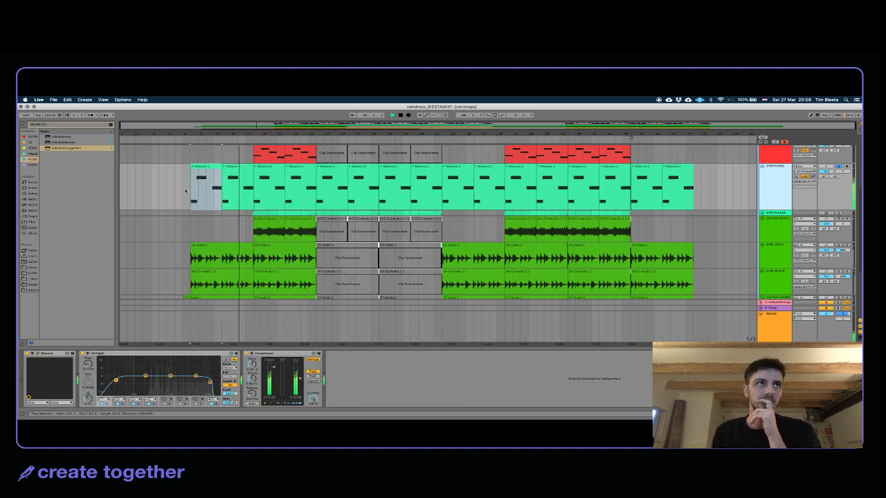
# Step: Try ValhallaVintageVerb on the SYNTH PAD before the Compressor with a 1.42 s decay and 34.4% mix, and remove it again
pyautogui.moveTo(69, 149); pyautogui.dragTo(225, 375)
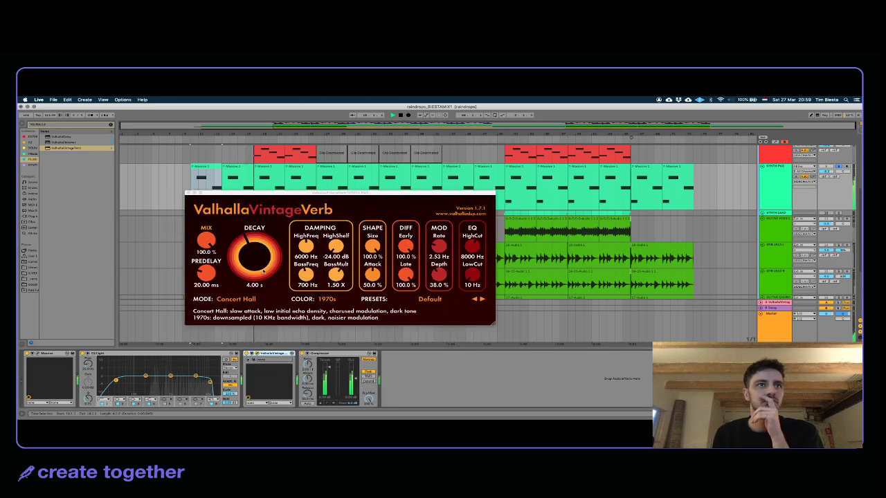
pyautogui.moveTo(260, 265); pyautogui.dragTo(258, 272)
pyautogui.moveTo(206, 240); pyautogui.dragTo(210, 267)
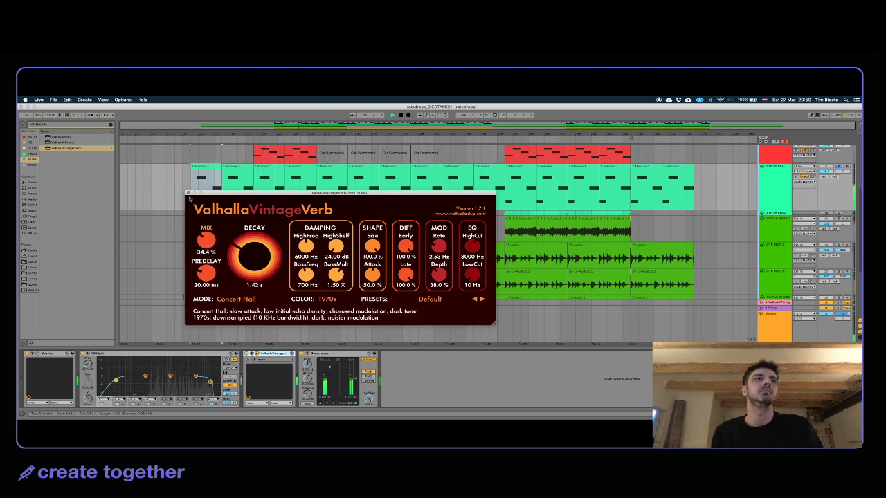
pyautogui.click(189, 195)
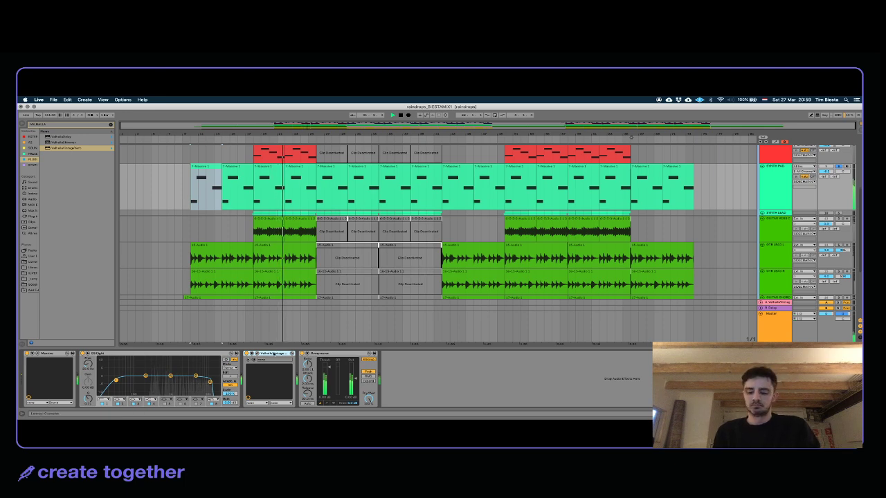
pyautogui.press('Delete')
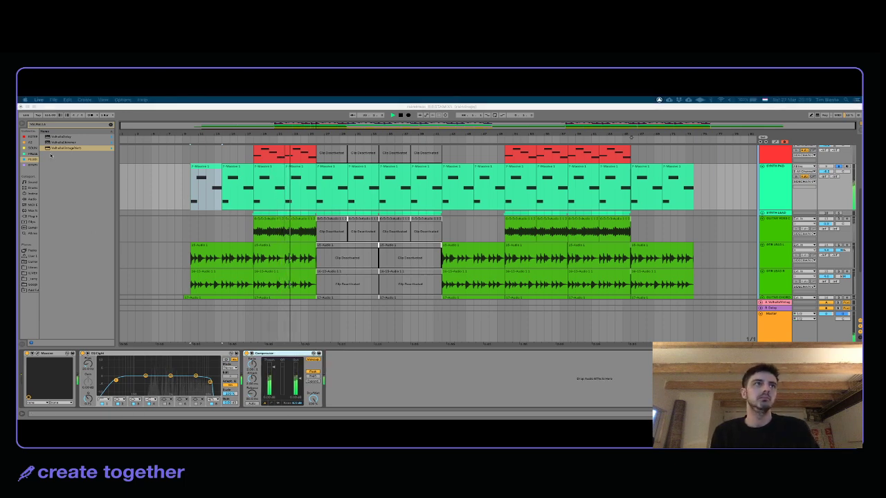
# Step: Insert the MicroShift plug-in on the SYNTH PAD track between EQ Eight and the Compressor and lower its mix
pyautogui.click(56, 125)
pyautogui.write('microshift')
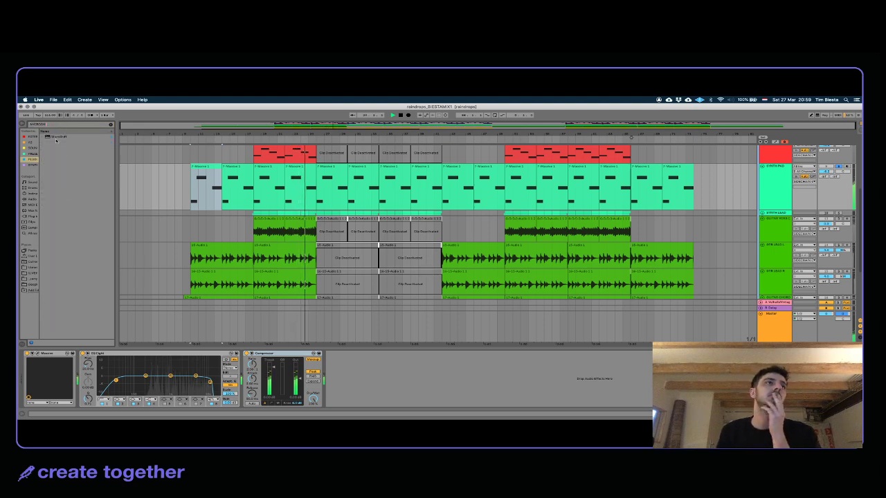
pyautogui.click(57, 137)
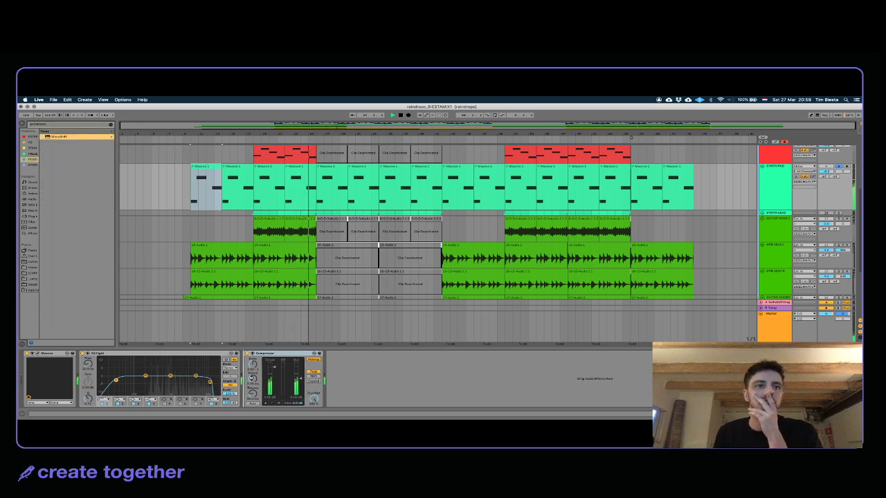
pyautogui.moveTo(253, 379); pyautogui.dragTo(252, 376)
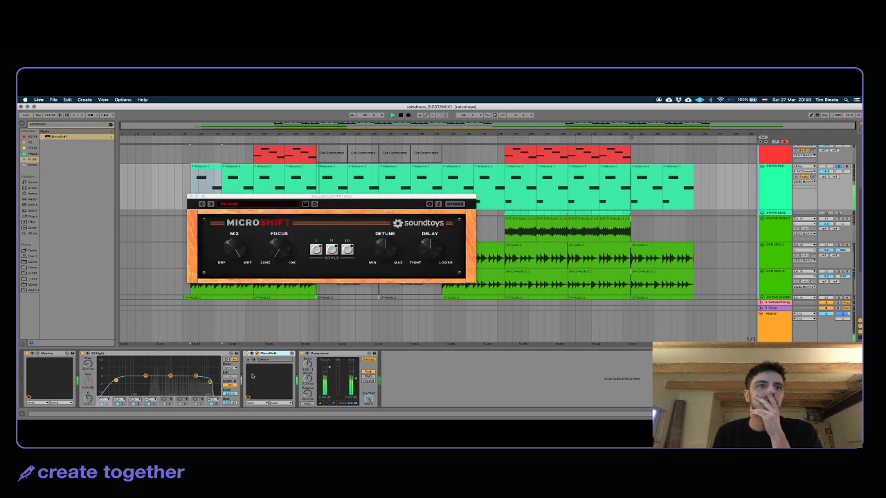
pyautogui.moveTo(236, 242); pyautogui.dragTo(241, 256)
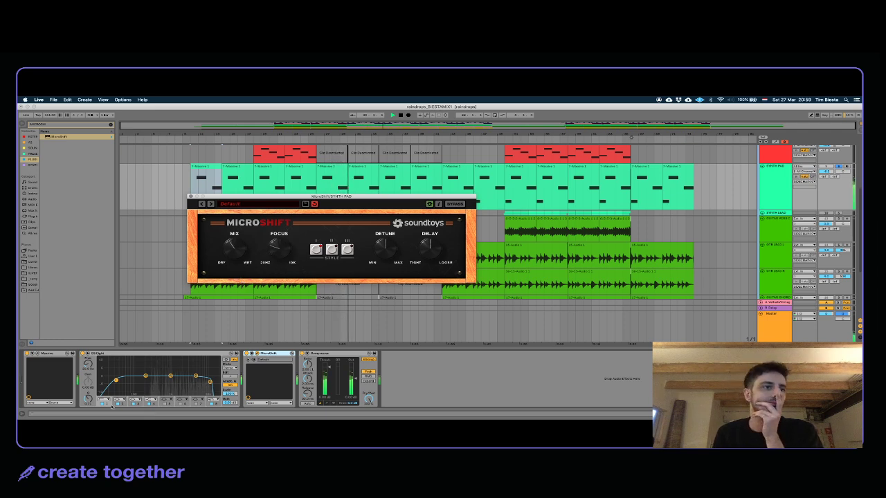
pyautogui.click(99, 372)
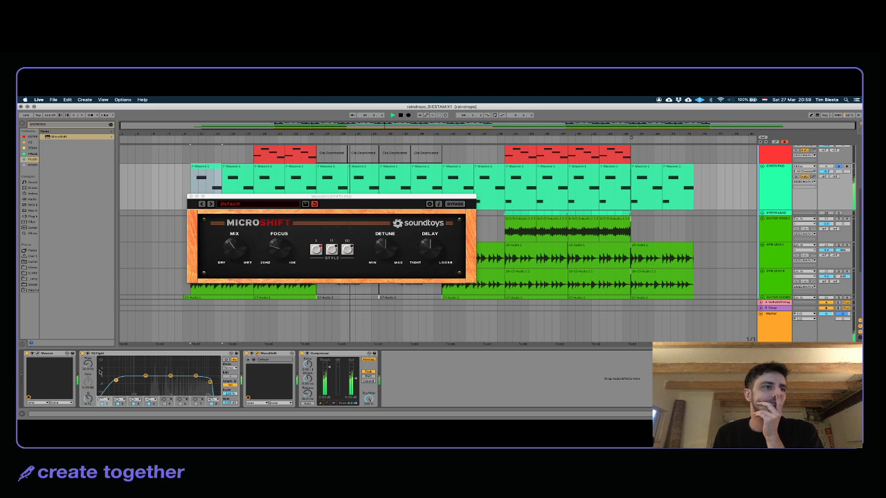
# Step: Turn off the solo on the SYNTH PAD track and close the MicroShift window
pyautogui.click(839, 166)
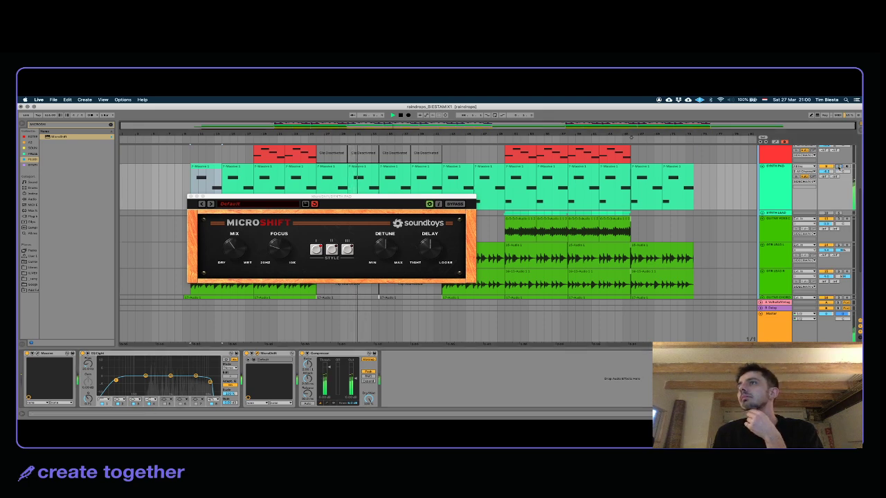
pyautogui.click(197, 196)
pyautogui.scroll(3, 778, 216)
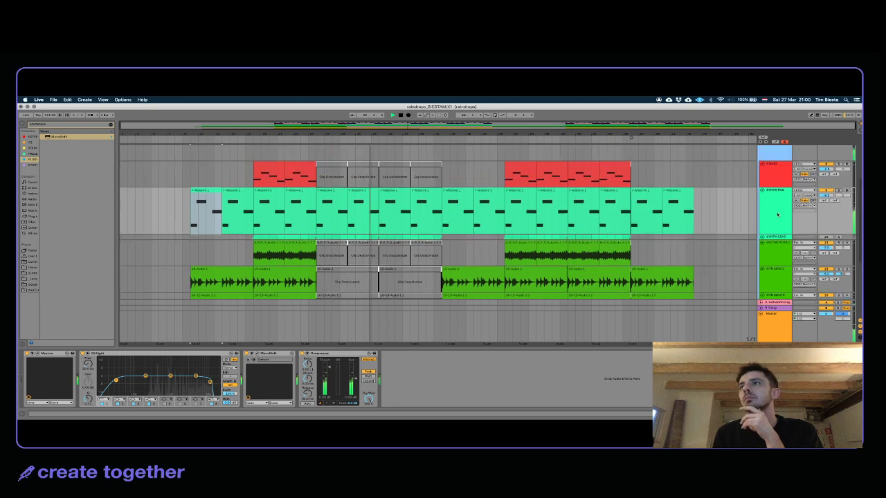
pyautogui.scroll(2, 777, 216)
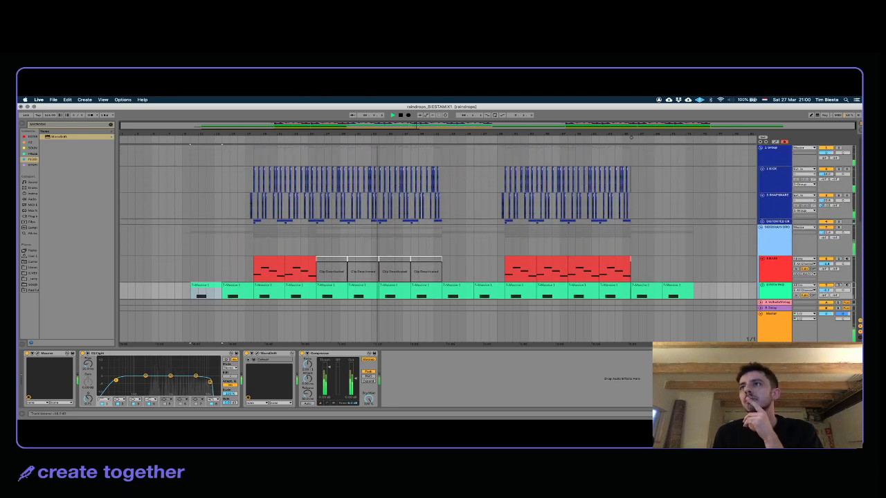
# Step: Move the PIANO track directly below the BASS track in the sidechain group
pyautogui.scroll(-5, 445, 262)
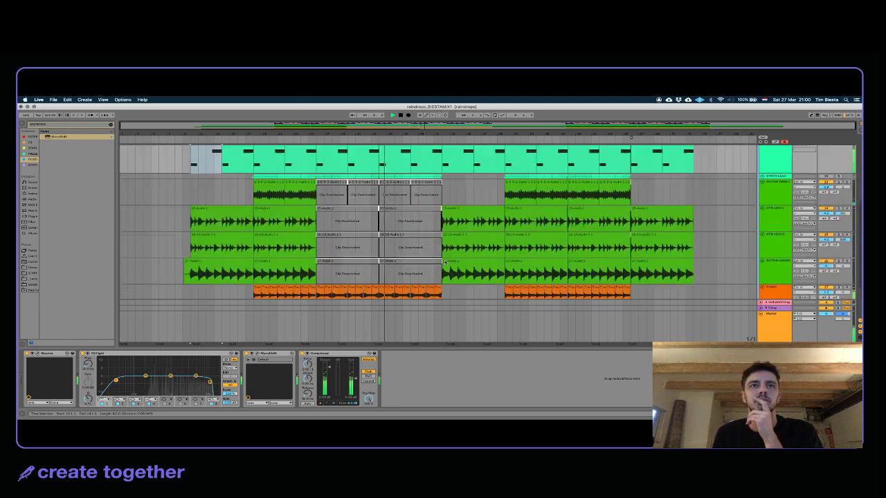
pyautogui.rightClick(766, 296)
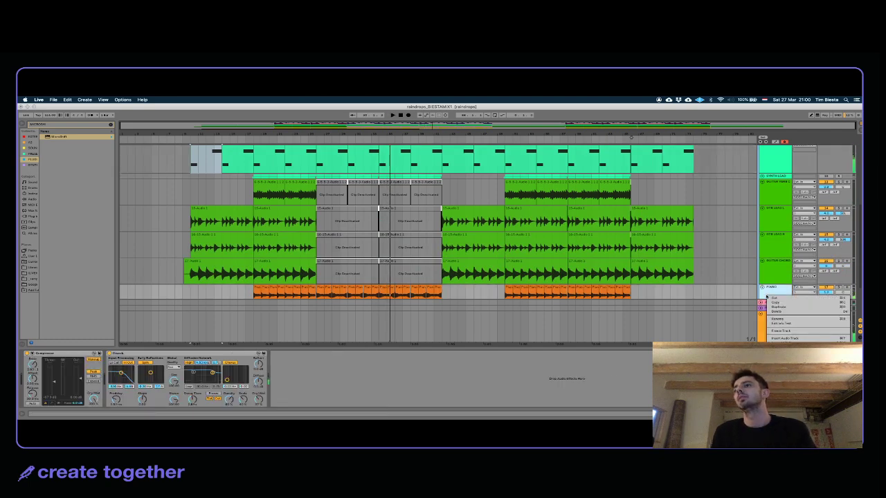
pyautogui.moveTo(769, 289); pyautogui.dragTo(777, 147)
pyautogui.scroll(3, 777, 148)
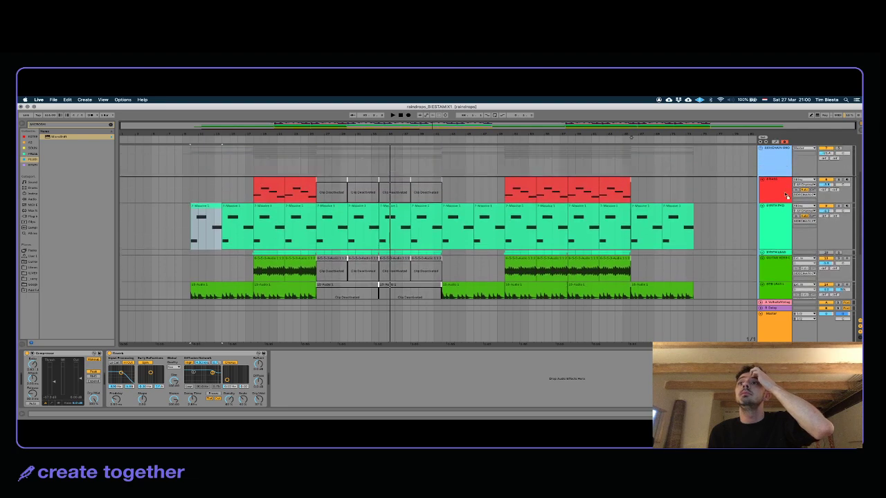
pyautogui.scroll(5, 313, 230)
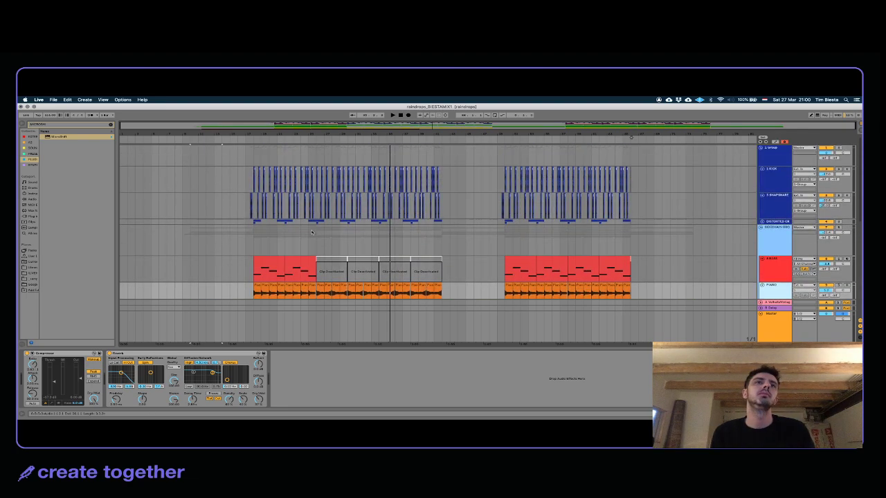
pyautogui.scroll(5, 771, 228)
pyautogui.scroll(3, 777, 187)
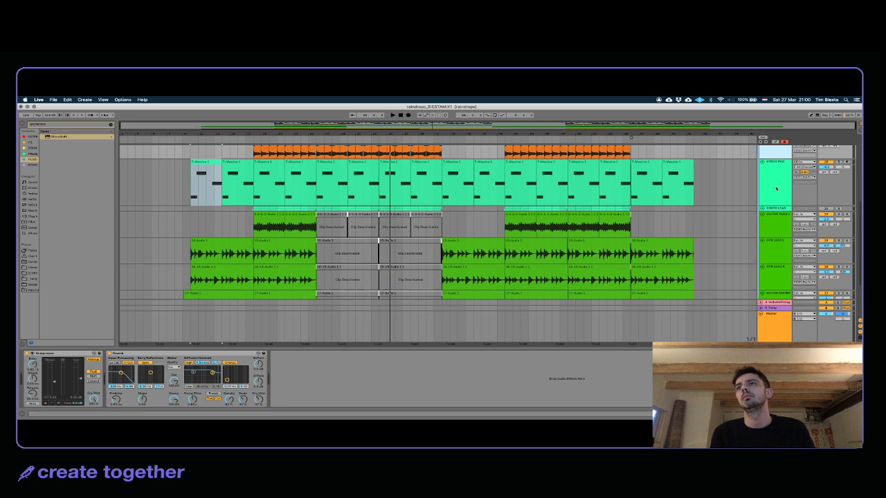
# Step: Color the PIANO track red and assign the track color to its clips
pyautogui.rightClick(776, 170)
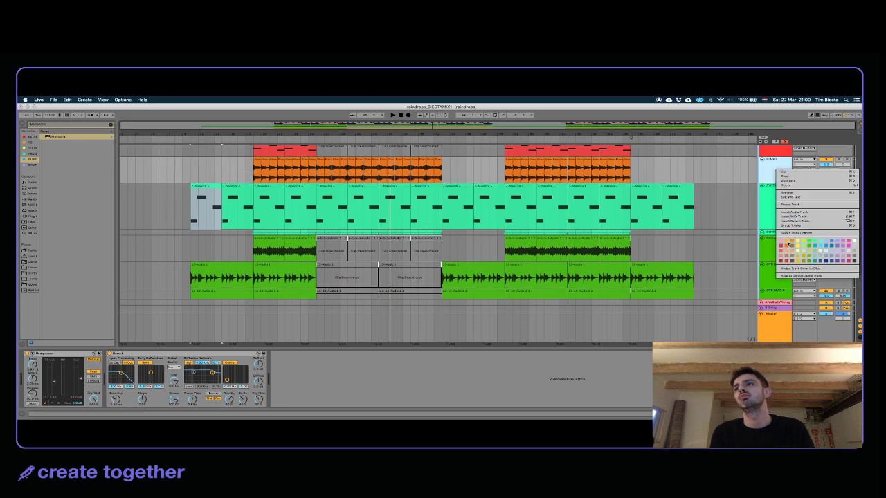
pyautogui.click(781, 246)
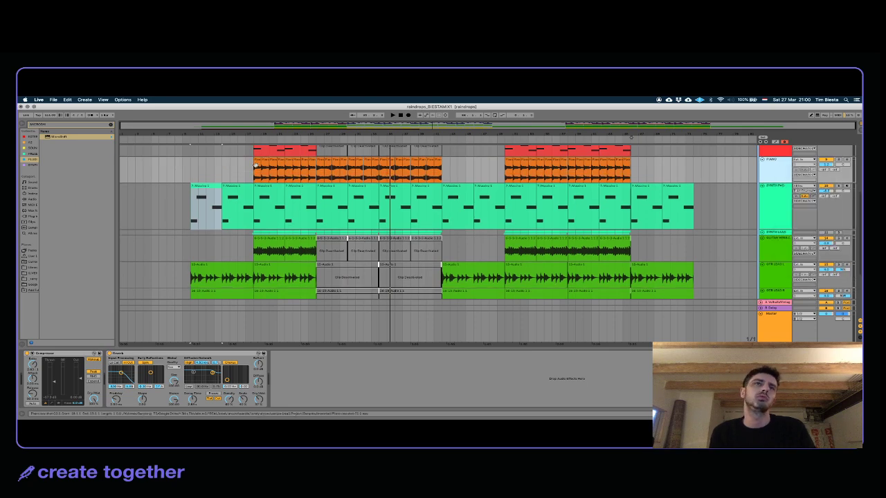
pyautogui.rightClick(771, 168)
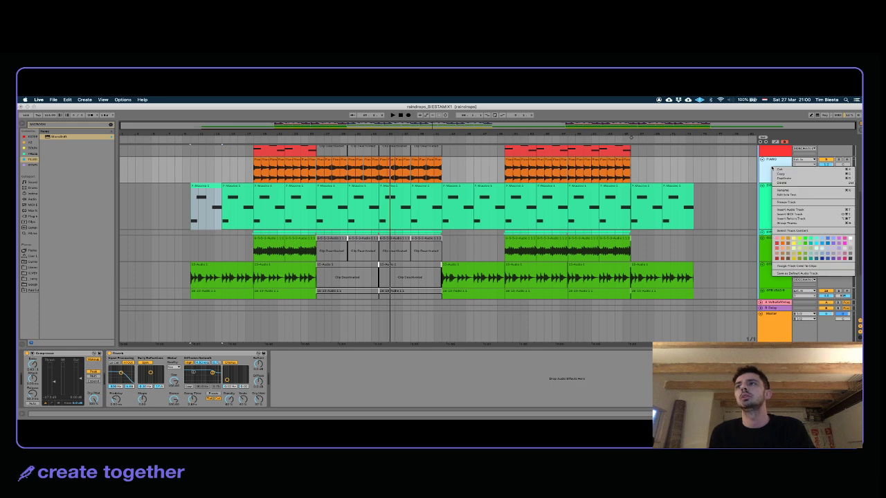
pyautogui.click(806, 265)
# Step: Play the song from the first PIANO clip and solo the BASS and PIANO tracks together
pyautogui.click(257, 160)
pyautogui.press('space')
pyautogui.moveTo(245, 133); pyautogui.dragTo(245, 181)
pyautogui.moveTo(306, 181); pyautogui.dragTo(391, 221)
pyautogui.scroll(2, 391, 222)
pyautogui.scroll(2, 391, 221)
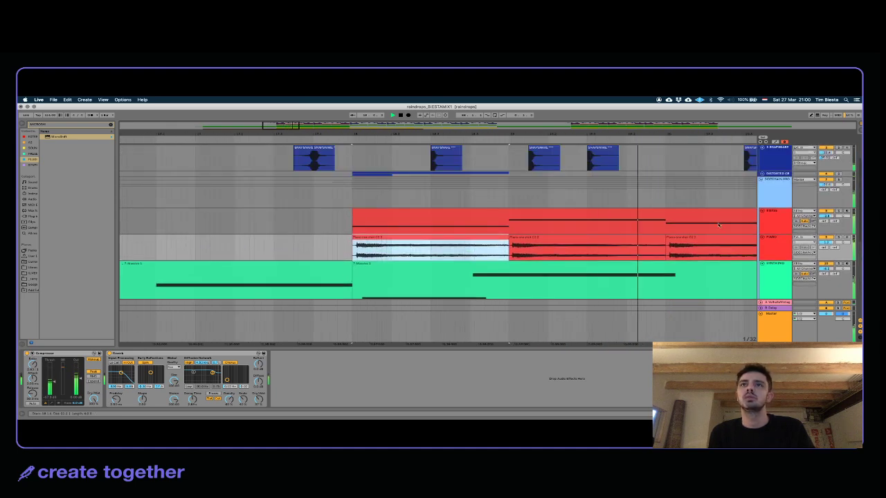
pyautogui.click(776, 257)
pyautogui.keyDown('shift'); pyautogui.click(776, 256); pyautogui.keyUp('shift')
pyautogui.click(836, 212)
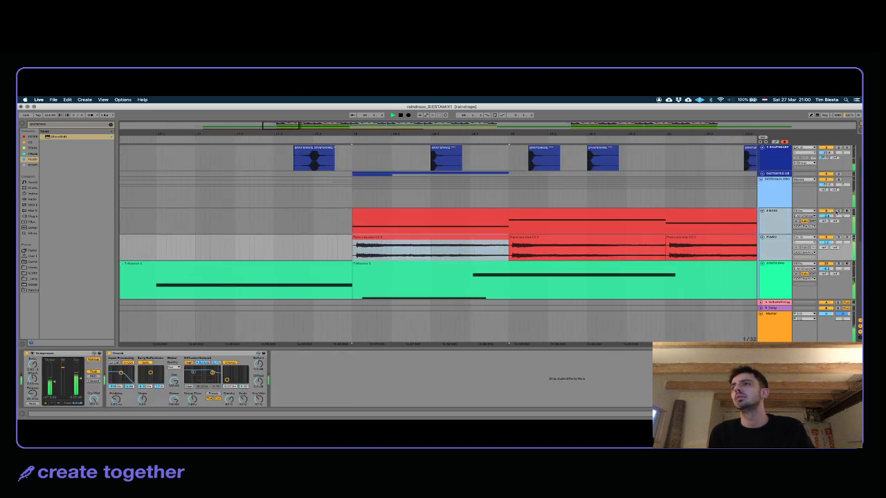
# Step: Compare the soloed BASS track with and without the PIANO track during playback
pyautogui.moveTo(514, 136); pyautogui.dragTo(398, 110)
pyautogui.click(773, 245)
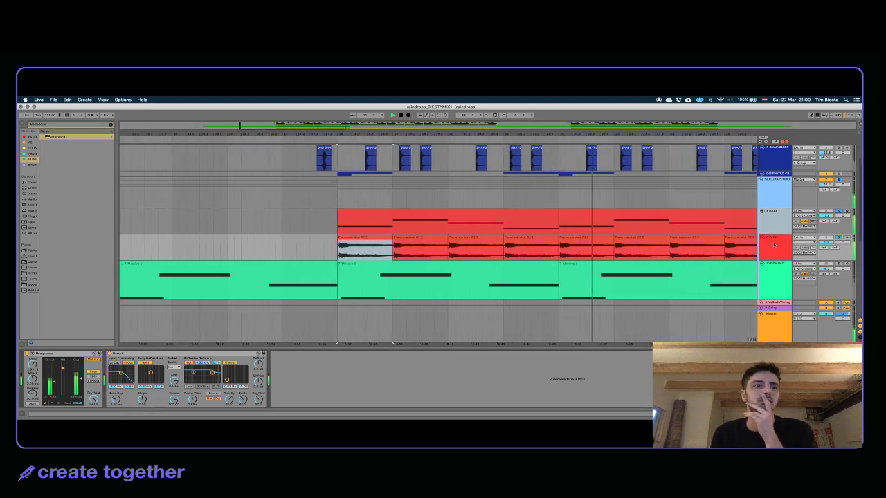
pyautogui.click(131, 183)
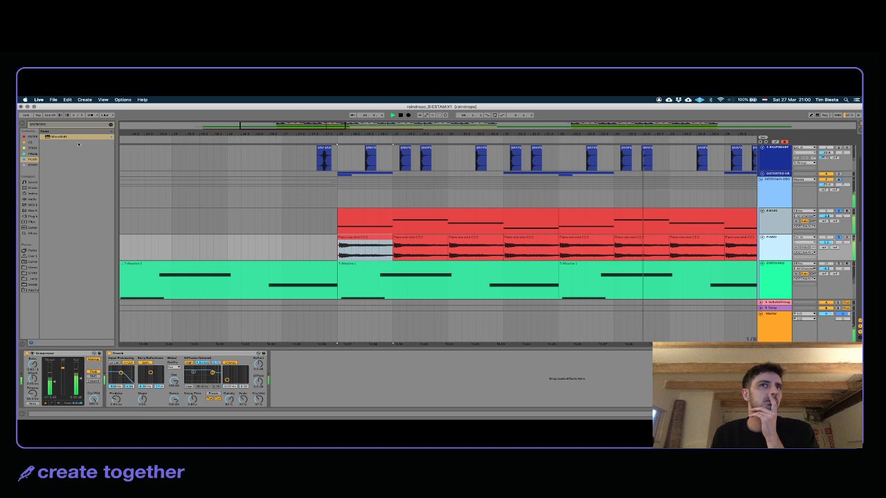
pyautogui.click(839, 212)
pyautogui.click(283, 164)
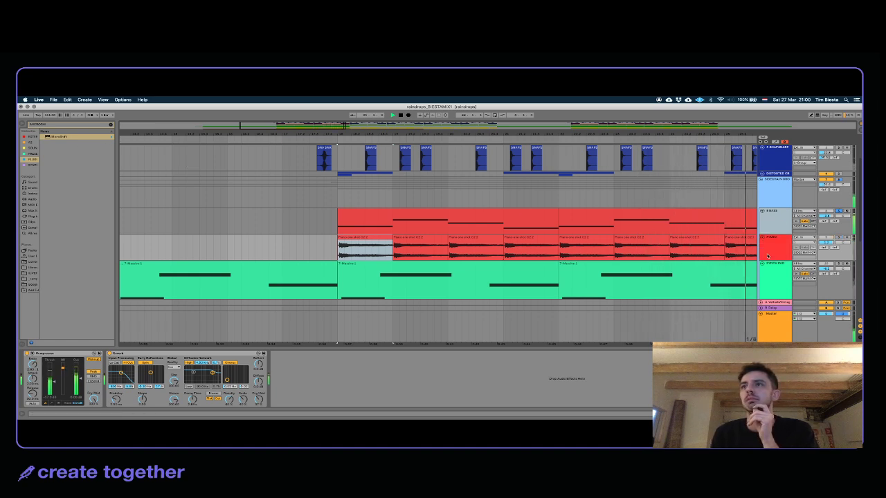
# Step: Cut the third band of the BASS track's EQ Eight and shift it to a lower frequency
pyautogui.click(772, 222)
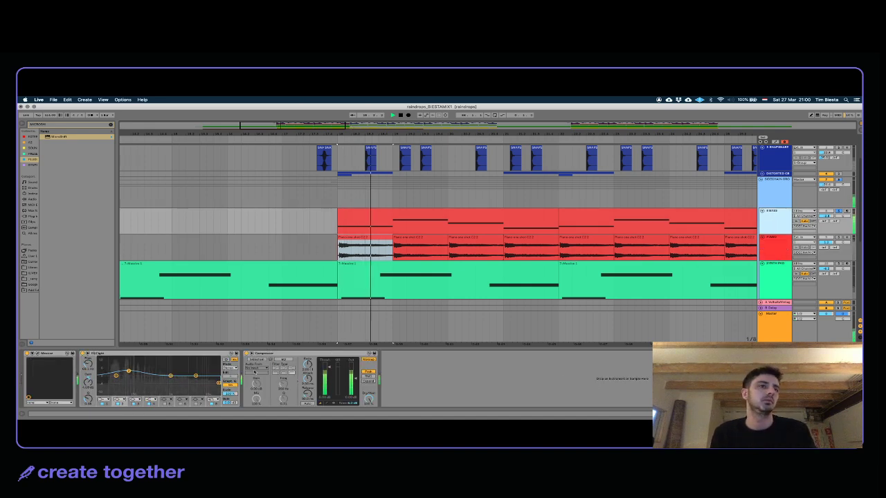
pyautogui.moveTo(170, 376); pyautogui.dragTo(153, 366)
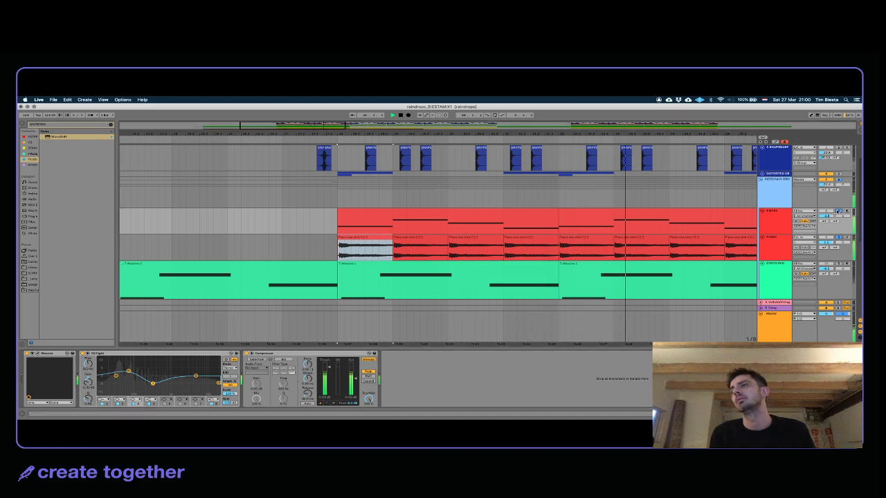
# Step: Insert FabFilter Pro-Q 3 on the PIANO track between the Compressor and the Reverb
pyautogui.click(770, 242)
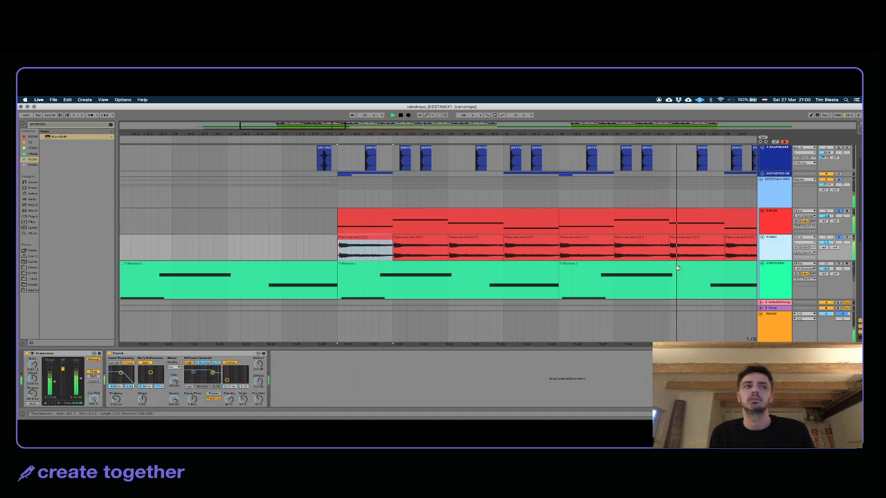
pyautogui.click(47, 124)
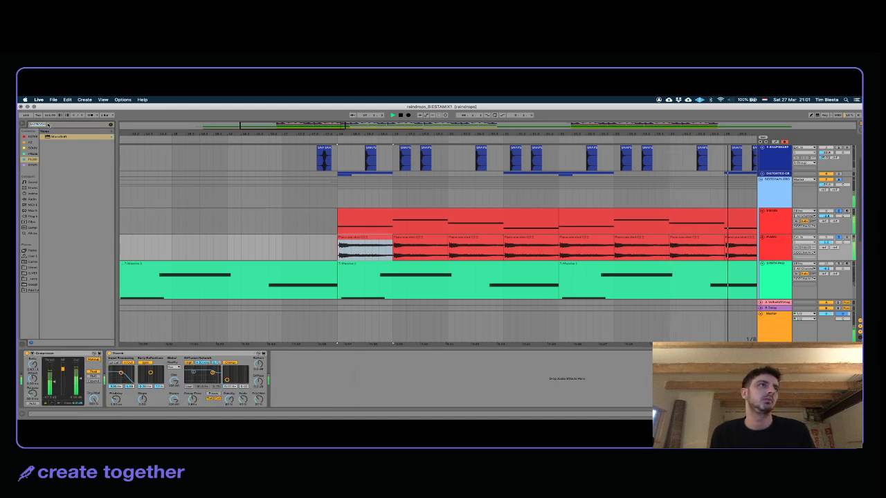
pyautogui.write('PRO-Q')
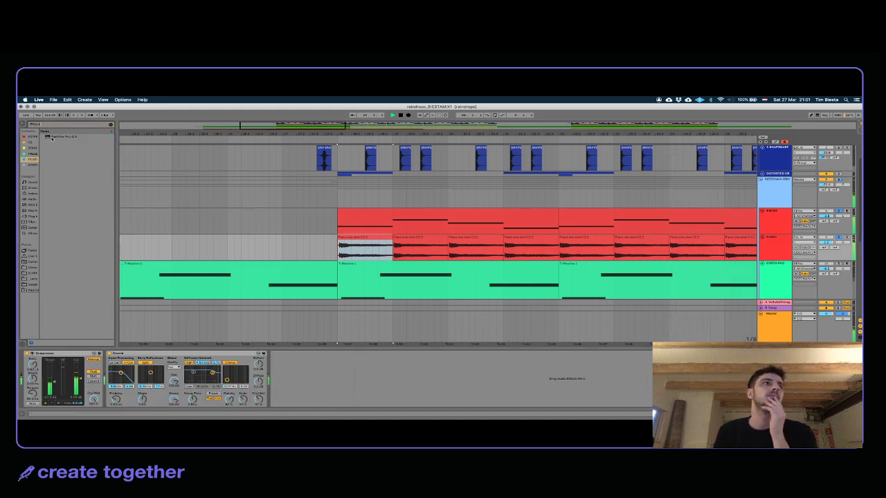
pyautogui.moveTo(51, 138); pyautogui.dragTo(41, 281)
pyautogui.press('Return')
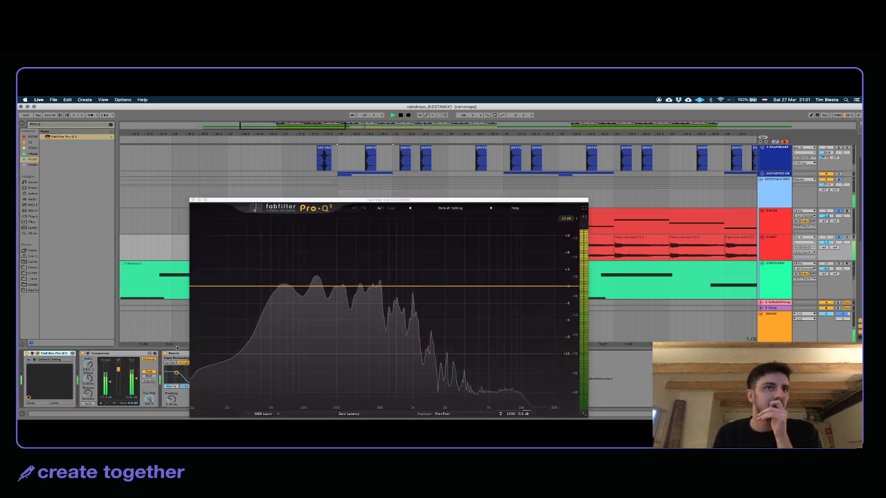
pyautogui.moveTo(56, 355); pyautogui.dragTo(157, 367)
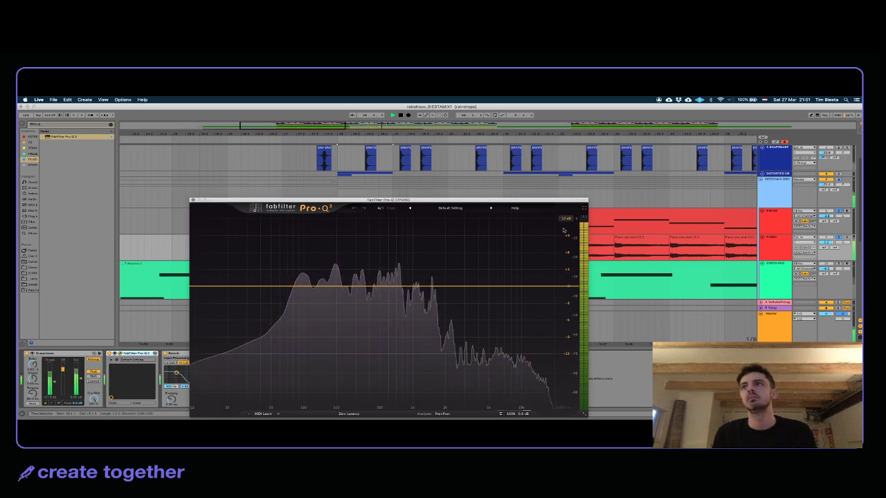
# Step: Check the sidechain group's Compressor during playback and close the Pro-Q 3 window
pyautogui.press('space')
pyautogui.click(770, 194)
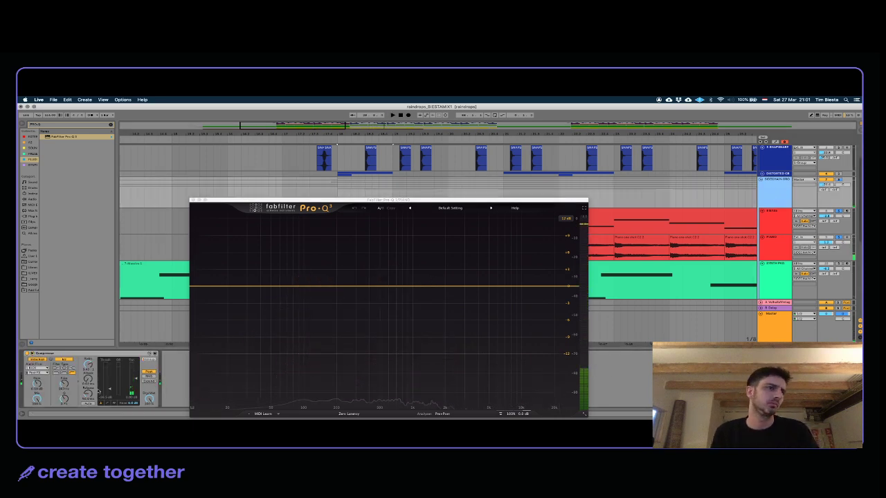
pyautogui.press('space')
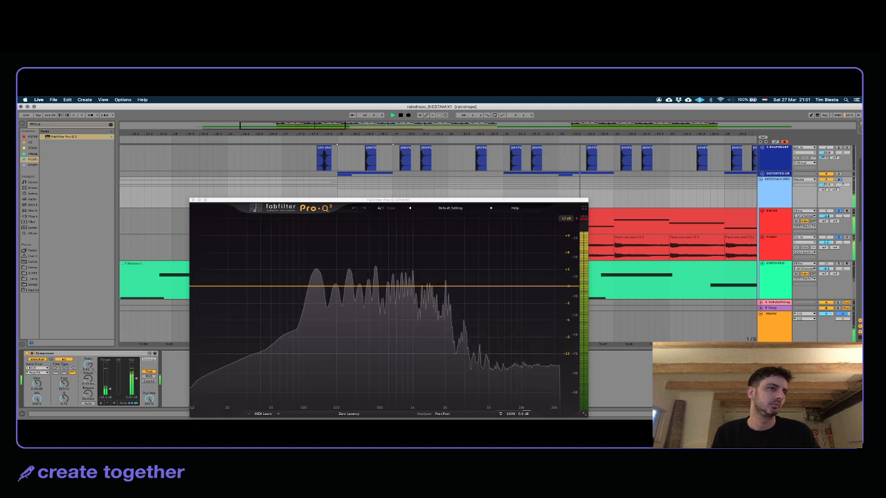
pyautogui.click(193, 200)
# Step: Examine up close where the piano note begins relative to the clip edges in the PIANO track's first clips
pyautogui.click(768, 229)
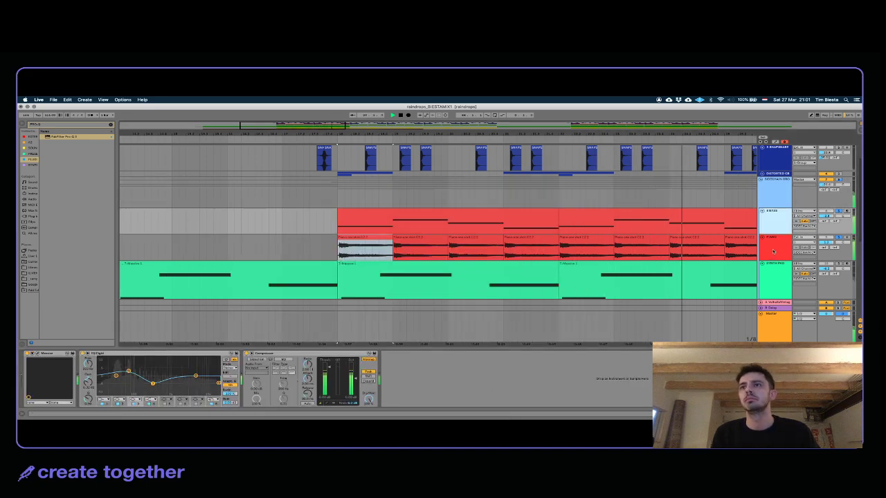
pyautogui.click(770, 239)
pyautogui.click(388, 238)
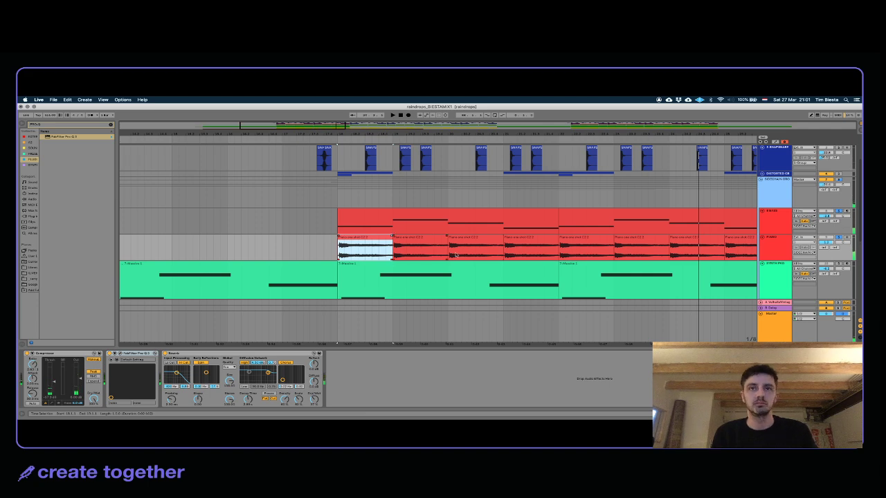
pyautogui.press('+')
pyautogui.press('+')
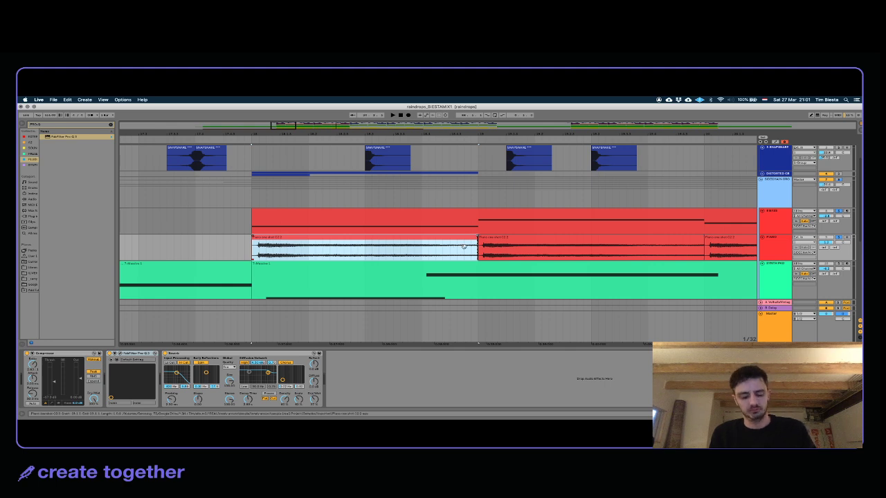
pyautogui.press('+')
pyautogui.press('+')
pyautogui.press('+')
pyautogui.click(595, 249)
pyautogui.hscroll(2, 596, 251)
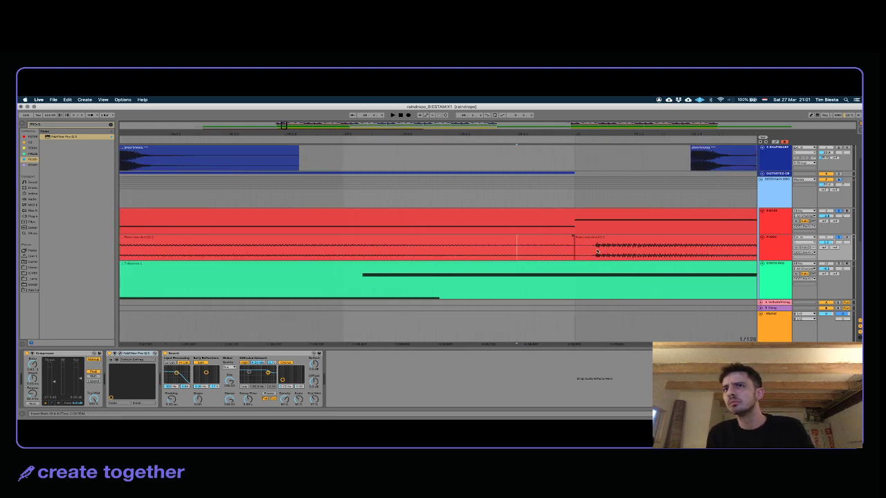
pyautogui.hscroll(5, 597, 251)
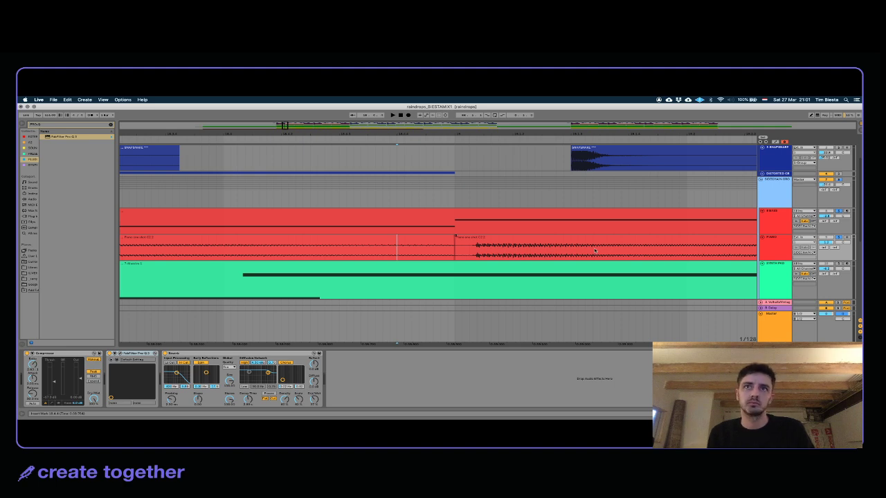
# Step: Examine the note starts of the following PIANO clips across the first section of the arrangement
pyautogui.press('-')
pyautogui.press('-')
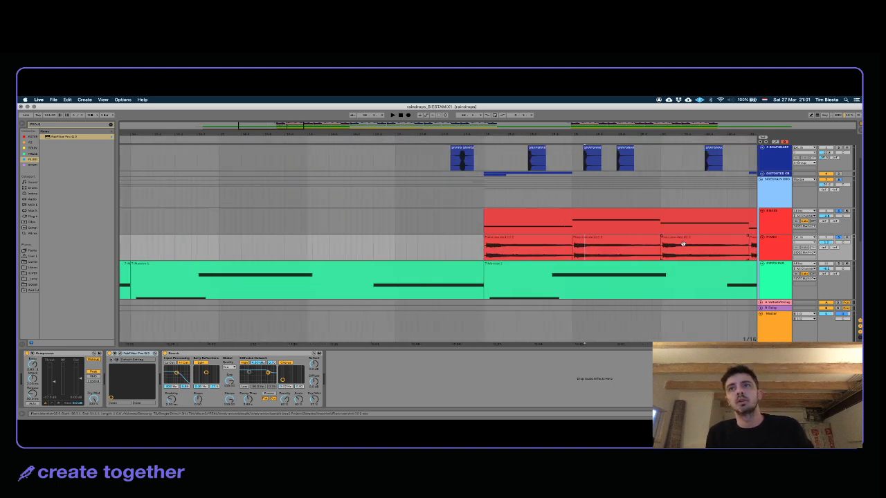
pyautogui.press('+')
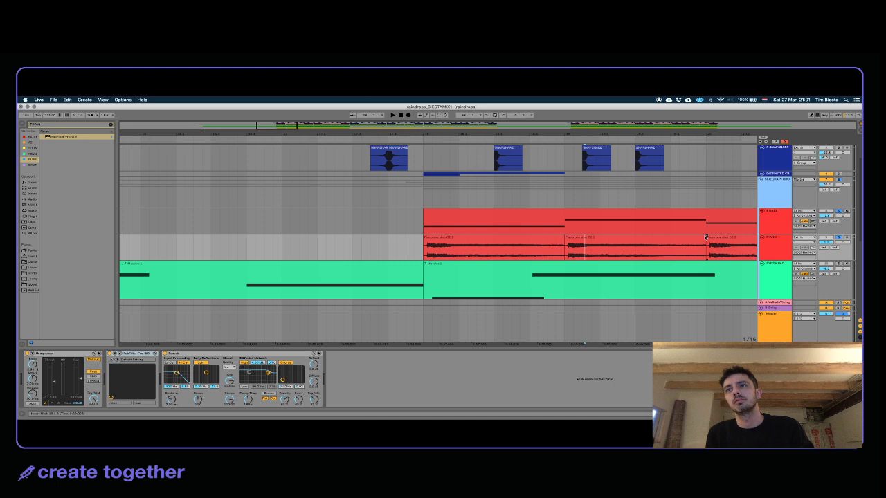
pyautogui.scroll(-1, 699, 238)
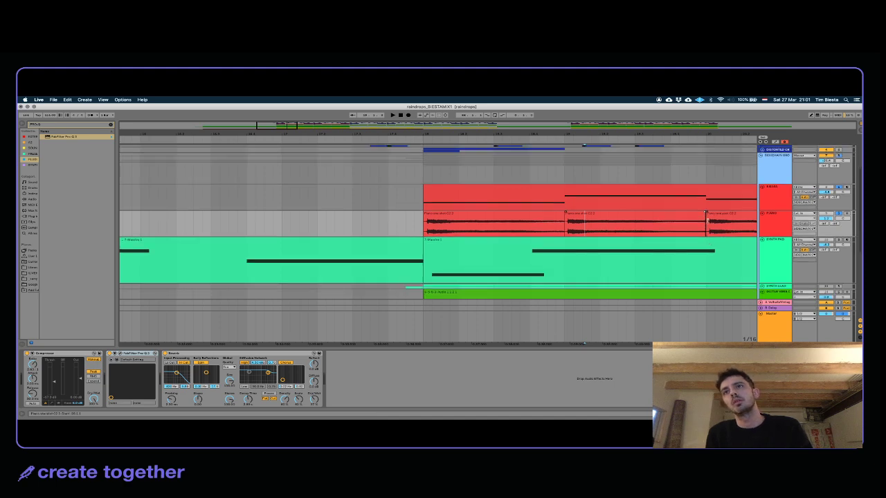
pyautogui.hscroll(5, 707, 221)
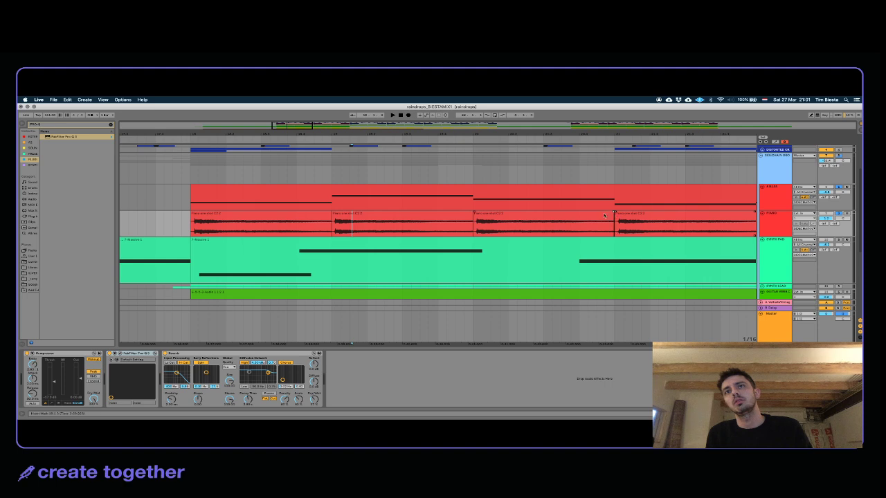
pyautogui.hscroll(5, 642, 236)
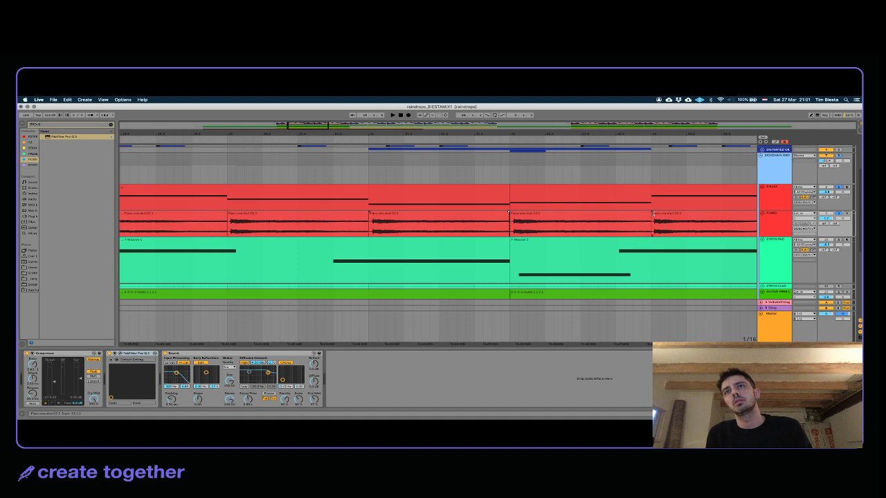
pyautogui.hscroll(5, 661, 227)
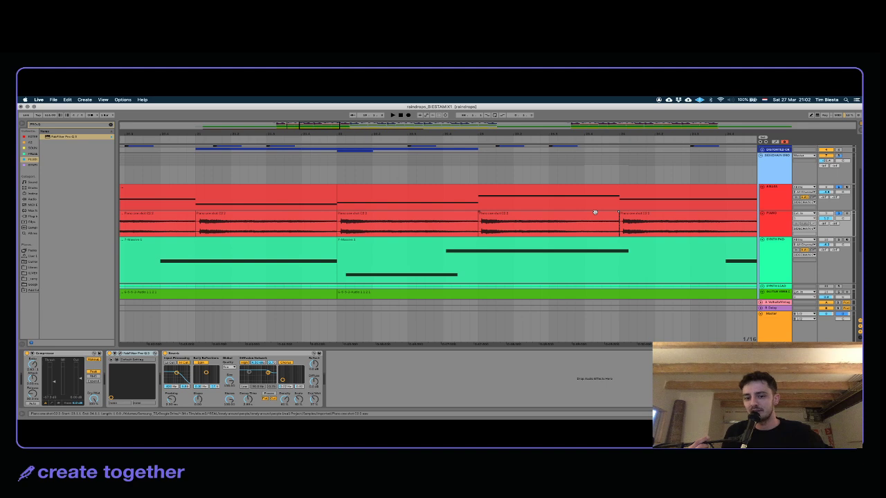
# Step: Select a later PIANO clip in the first section and inspect its waveform from edge to edge
pyautogui.click(646, 238)
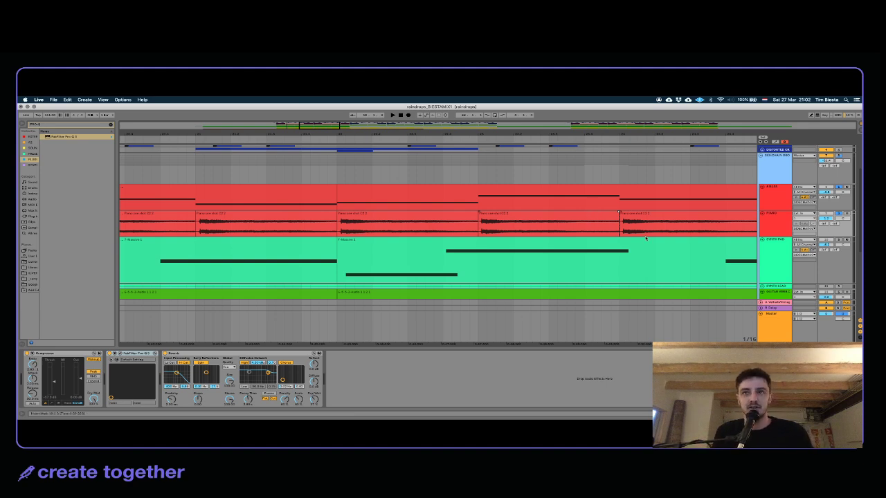
pyautogui.click(652, 220)
pyautogui.hscroll(5, 646, 216)
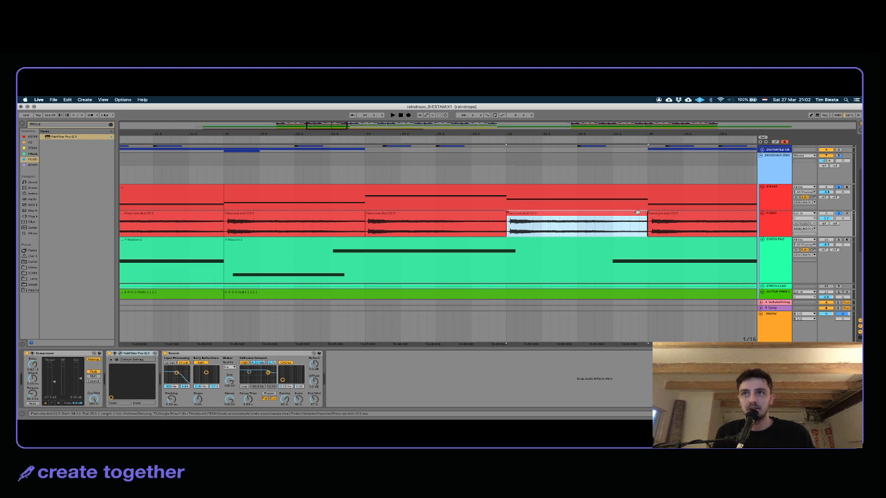
pyautogui.press('+')
pyautogui.press('+')
pyautogui.press('+')
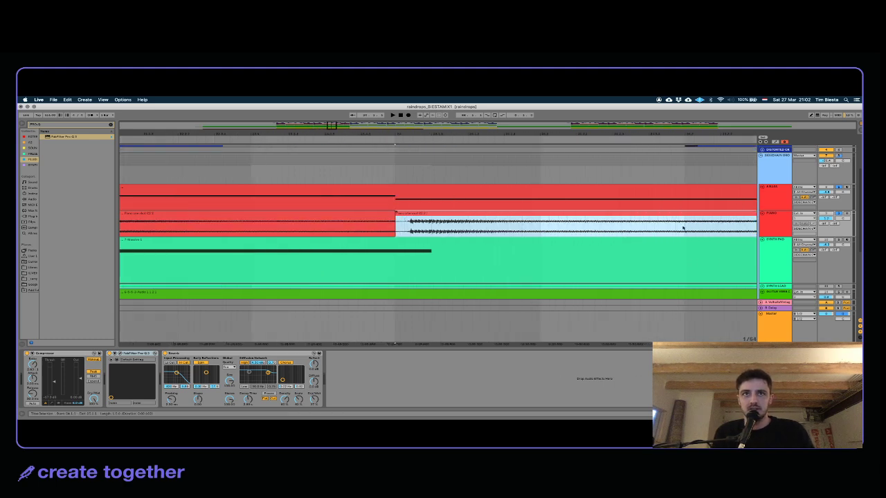
pyautogui.click(675, 227)
pyautogui.click(419, 214)
pyautogui.hscroll(10, 419, 214)
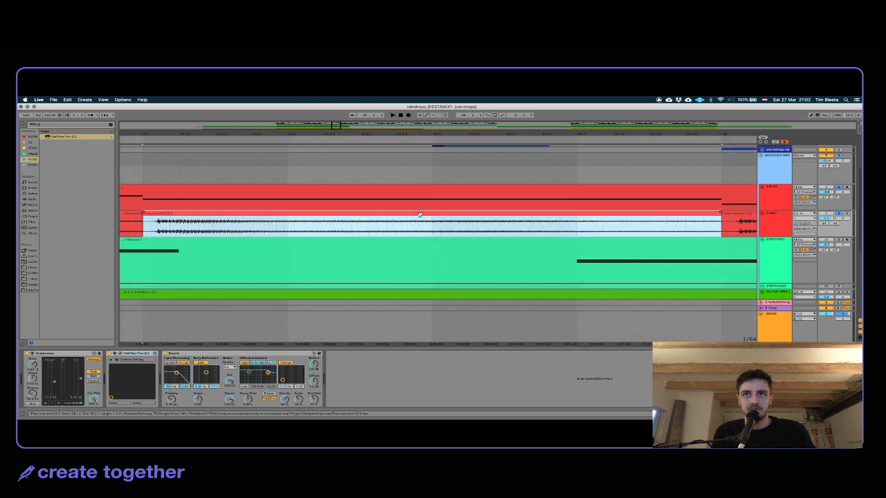
# Step: Inspect the last PIANO clip before the deactivated BASS clips and how it ends against its neighbour
pyautogui.press('-')
pyautogui.press('-')
pyautogui.press('-')
pyautogui.press('-')
pyautogui.press('-')
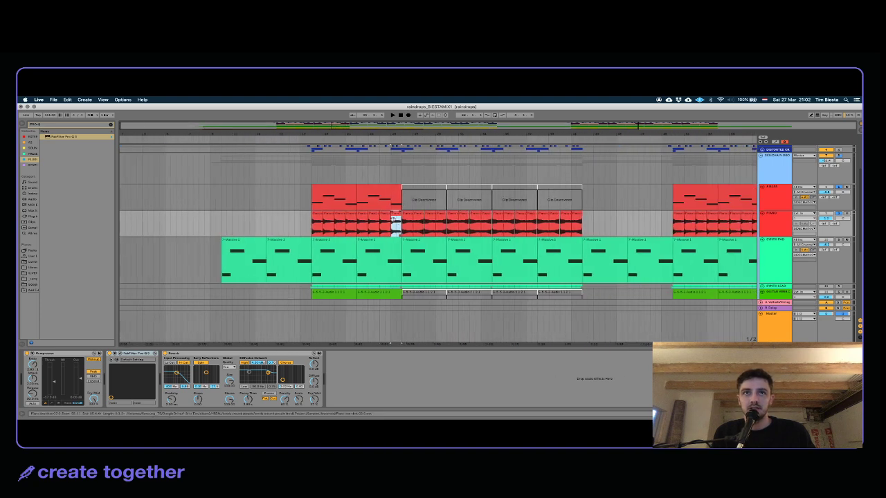
pyautogui.press('+')
pyautogui.press('+')
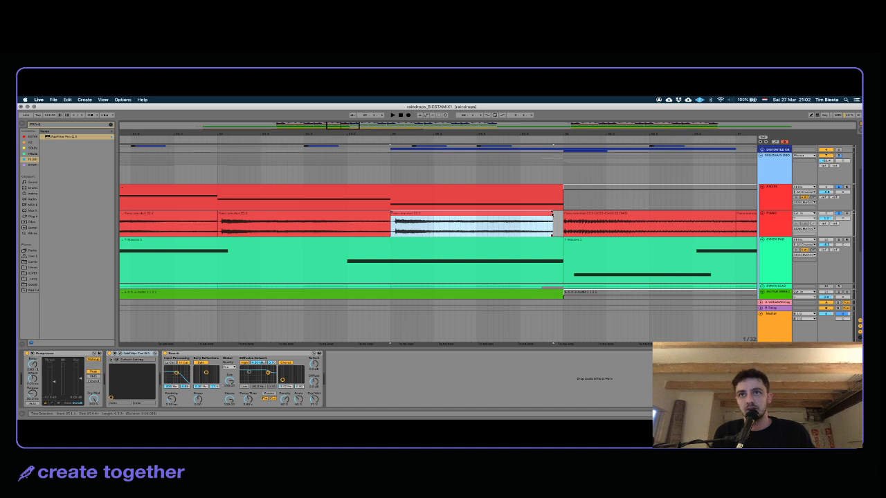
pyautogui.moveTo(549, 135); pyautogui.dragTo(637, 137)
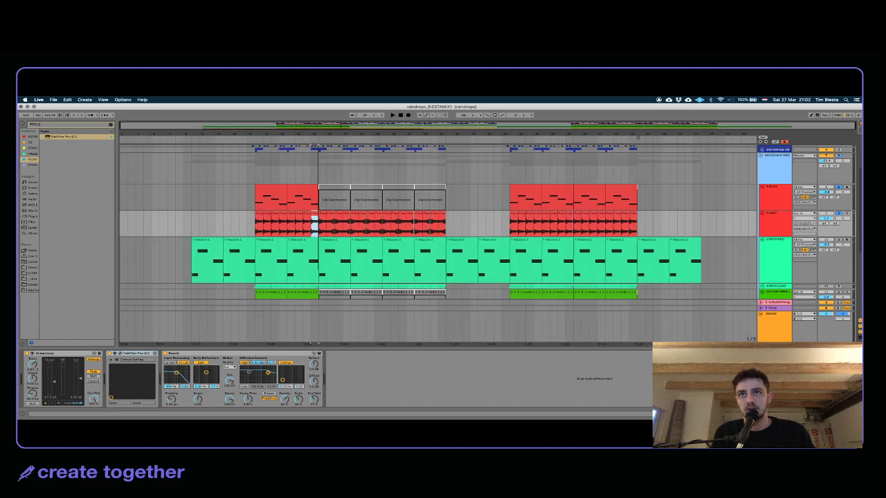
# Step: Listen to the soloed guitar chord track in the final section of the arrangement
pyautogui.scroll(2, 588, 241)
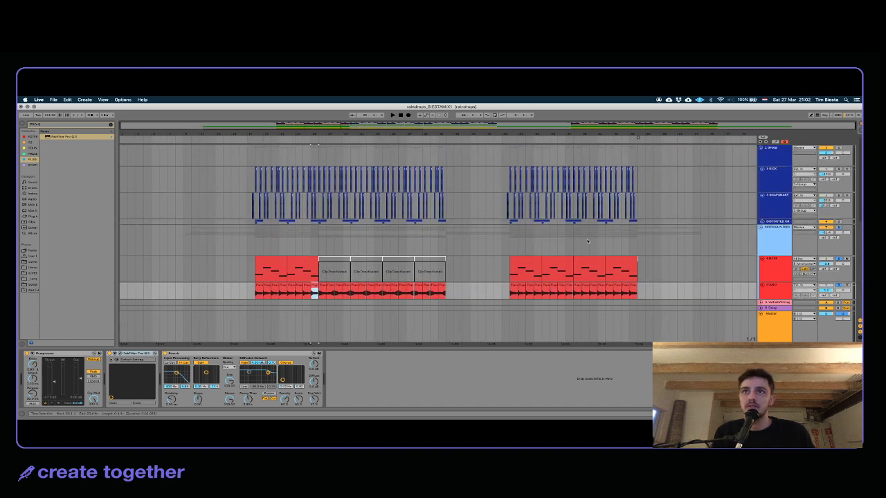
pyautogui.scroll(-10, 588, 240)
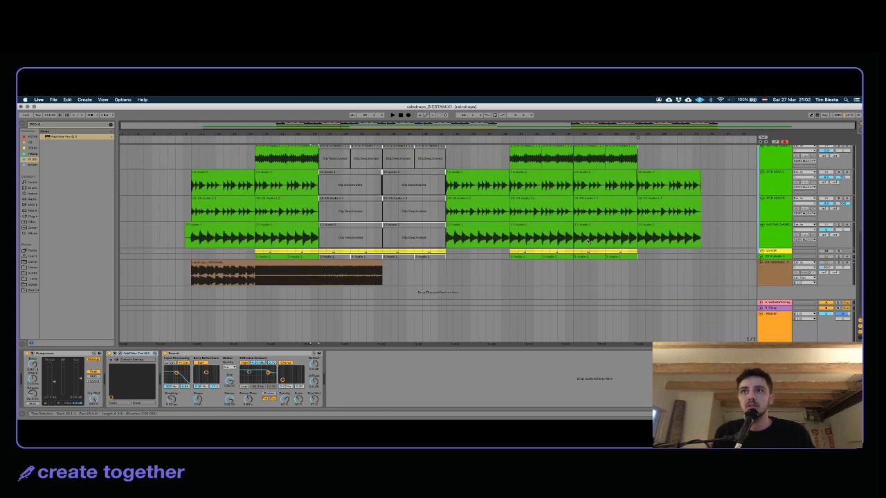
pyautogui.click(652, 235)
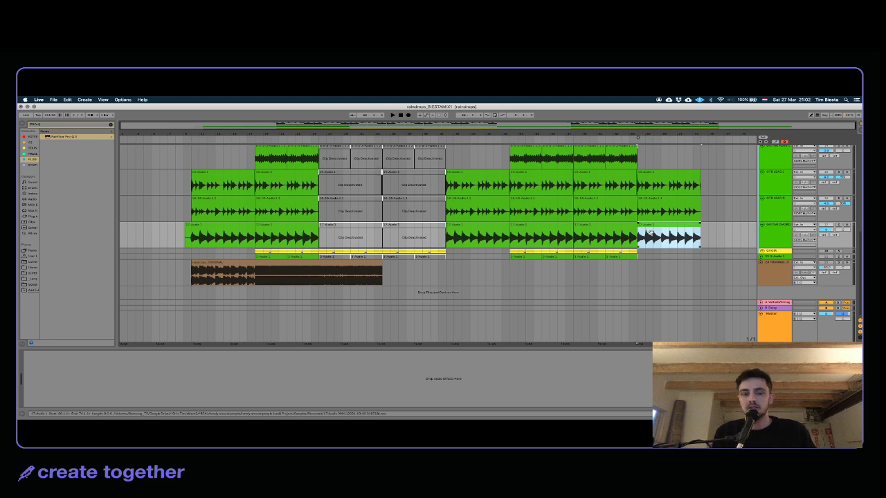
pyautogui.click(788, 263)
pyautogui.click(668, 242)
pyautogui.press('space')
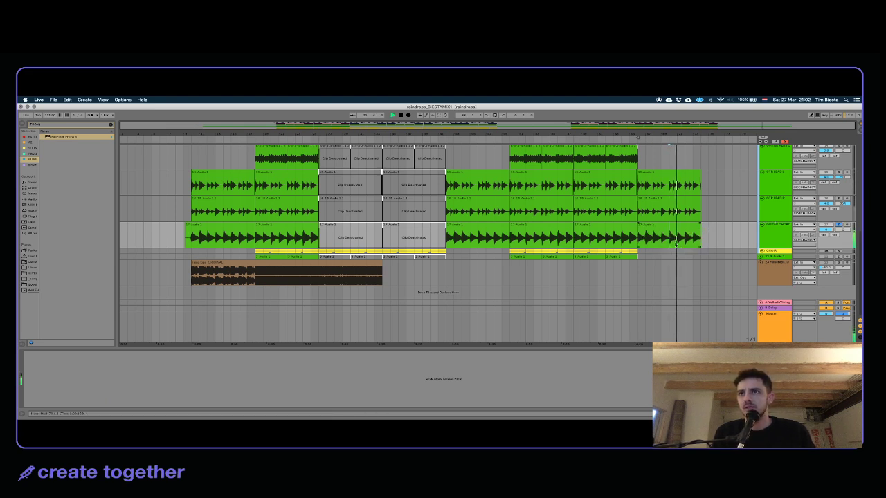
pyautogui.click(669, 201)
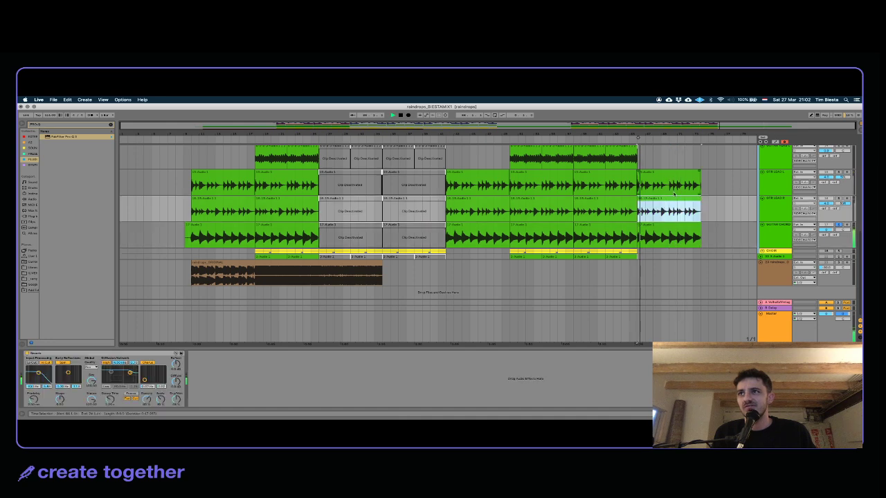
# Step: Solo and play the left lead guitar track and the unfolded audio track beneath the choir in the final section
pyautogui.click(838, 172)
pyautogui.scroll(2, 824, 172)
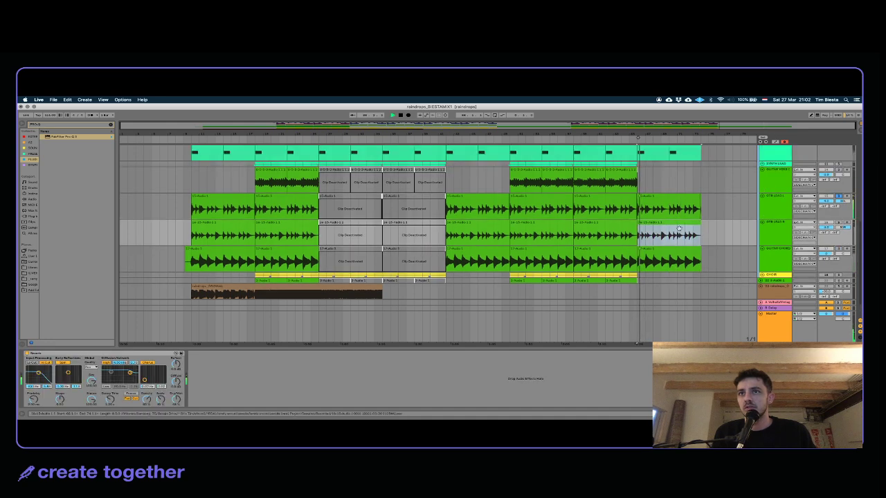
pyautogui.press('space')
pyautogui.click(606, 280)
pyautogui.click(838, 281)
pyautogui.press('space')
pyautogui.press('u')
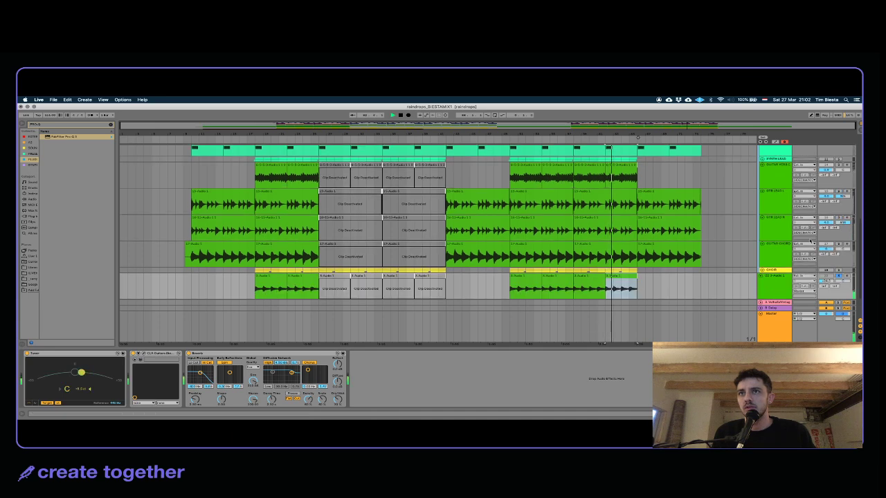
# Step: Solo the guitar verse track and listen to it, then play from the final section's lead guitar clip
pyautogui.scroll(2, 809, 241)
pyautogui.click(838, 188)
pyautogui.press('space')
pyautogui.press('space')
pyautogui.click(621, 188)
pyautogui.click(676, 228)
pyautogui.press('space')
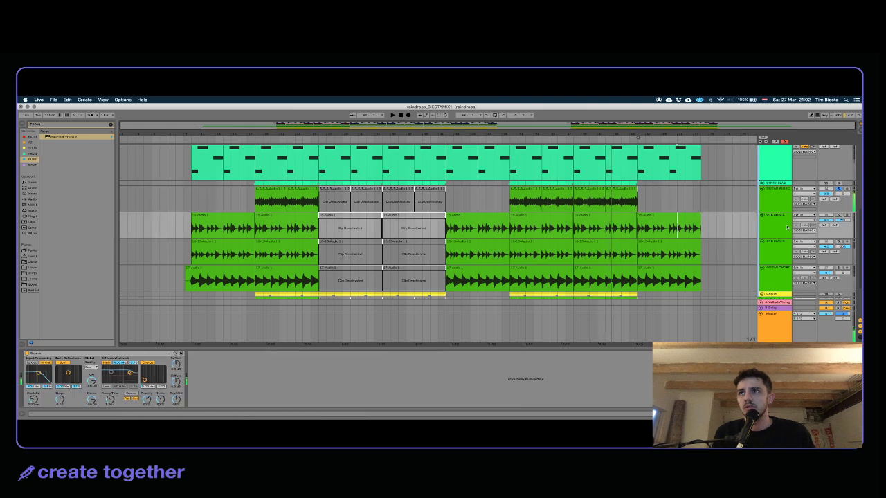
pyautogui.press('space')
# Step: Copy the last PIANO clip and paste it into the empty area of the PIANO track after the song's end
pyautogui.scroll(5, 663, 232)
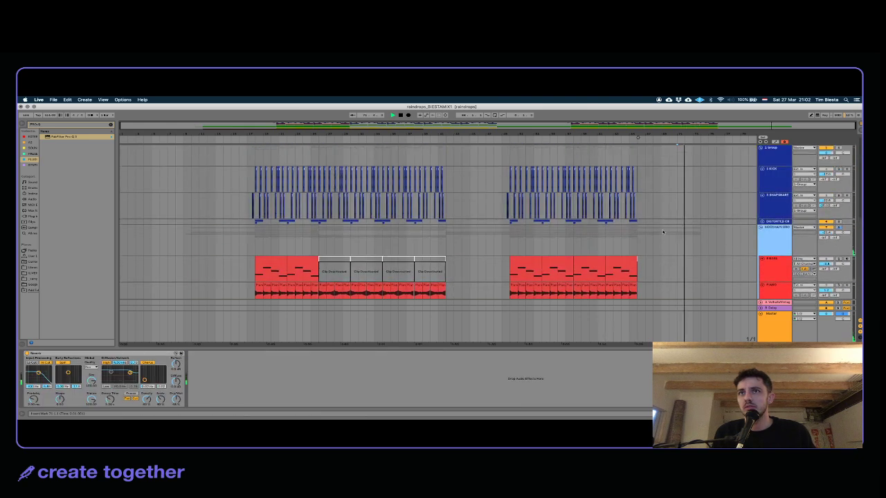
pyautogui.click(621, 270)
pyautogui.scroll(-2, 623, 248)
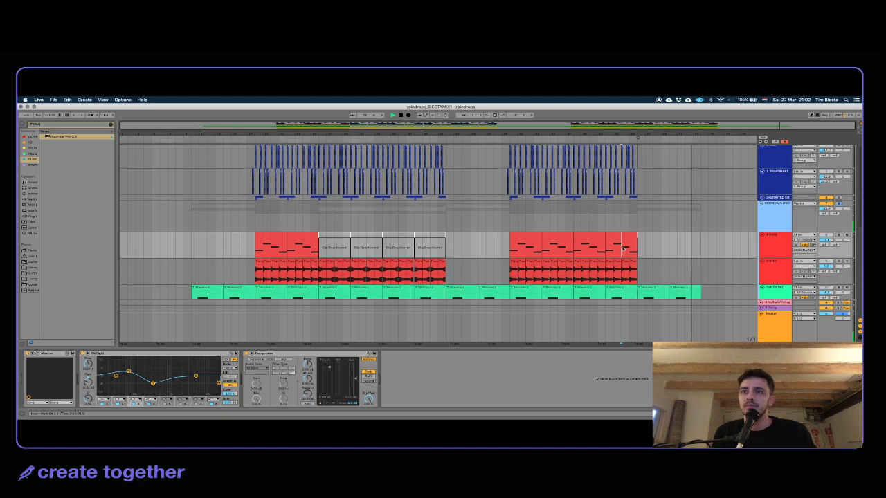
pyautogui.click(632, 270)
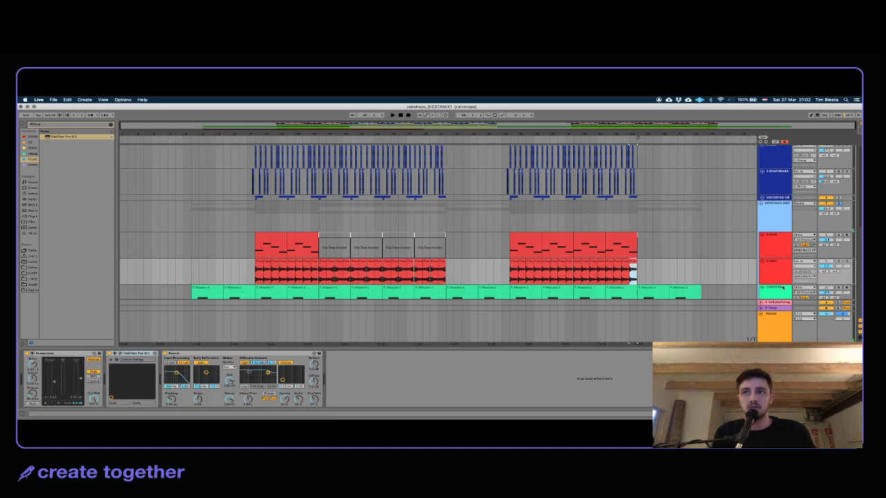
pyautogui.scroll(-3, 732, 268)
pyautogui.click(732, 268)
pyautogui.scroll(-3, 732, 268)
pyautogui.scroll(8, 734, 274)
pyautogui.click(743, 291)
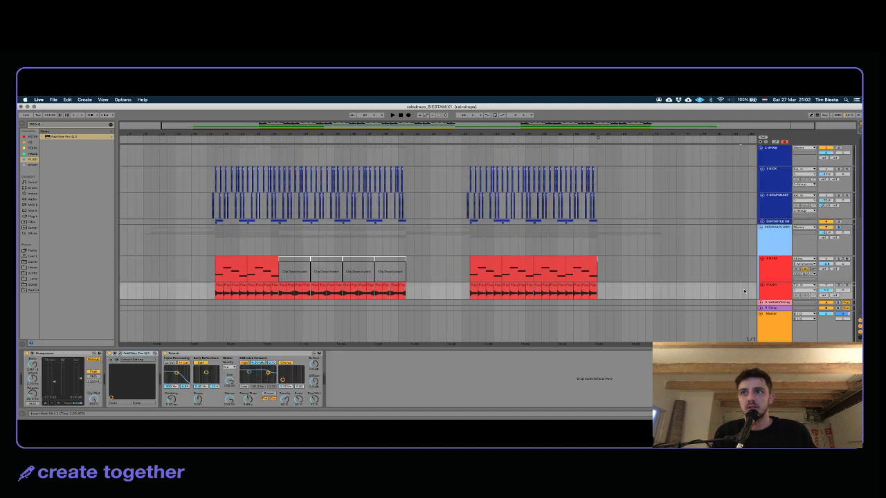
pyautogui.press('super+v')
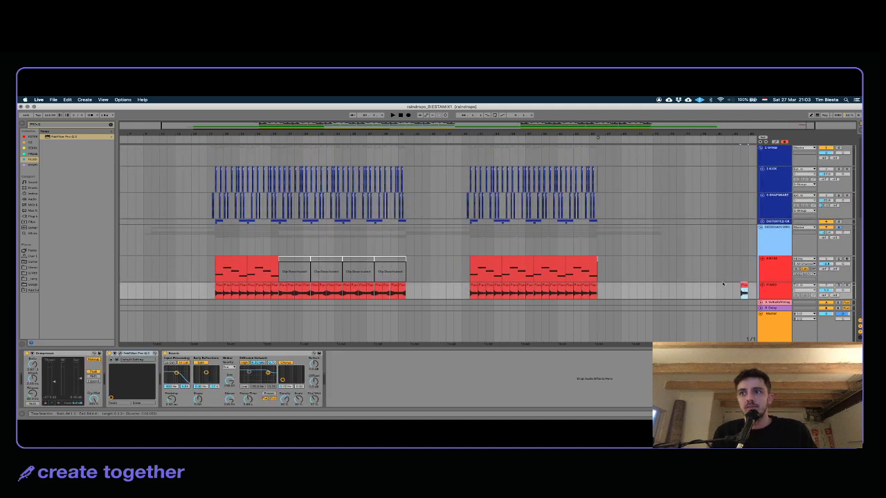
# Step: Trim the start of the pasted PIANO clip so that it begins at the piano note's attack
pyautogui.hscroll(2, 722, 284)
pyautogui.press('space')
pyautogui.moveTo(710, 133); pyautogui.dragTo(565, 229)
pyautogui.press('space')
pyautogui.moveTo(565, 294)
pyautogui.mouseDown()
pyautogui.moveTo(584, 295)
pyautogui.moveTo(568, 294)
pyautogui.mouseUp()
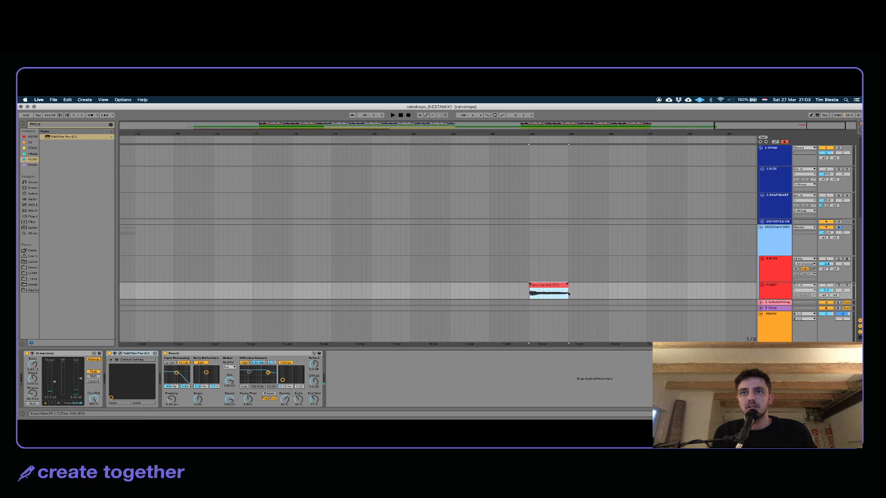
pyautogui.moveTo(530, 133); pyautogui.dragTo(407, 243)
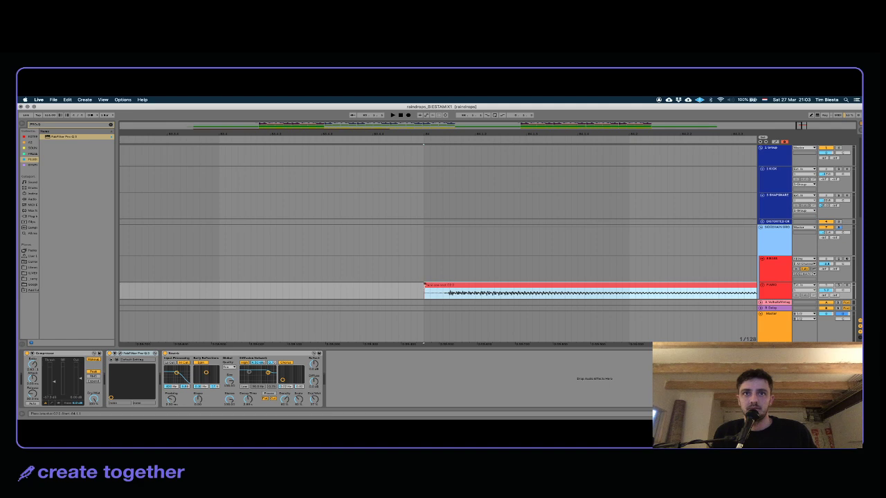
pyautogui.moveTo(424, 284); pyautogui.dragTo(450, 284)
pyautogui.click(450, 285)
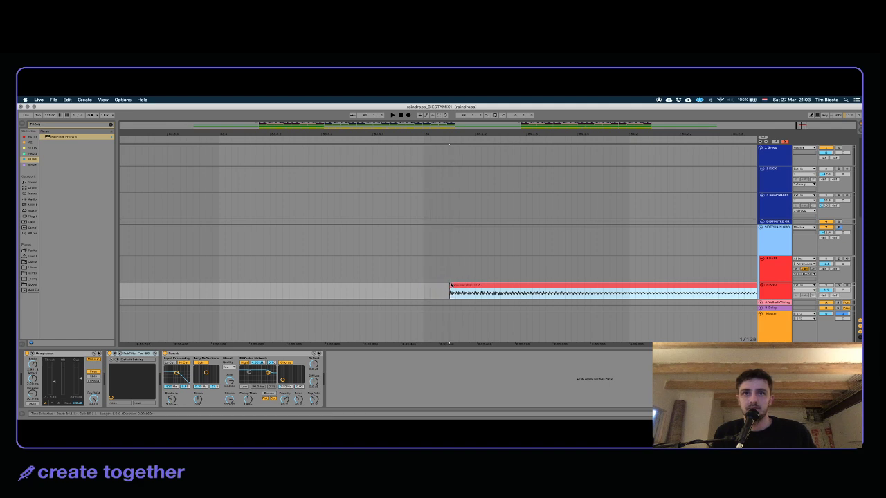
pyautogui.moveTo(470, 132); pyautogui.dragTo(415, 104)
pyautogui.scroll(-3, 459, 194)
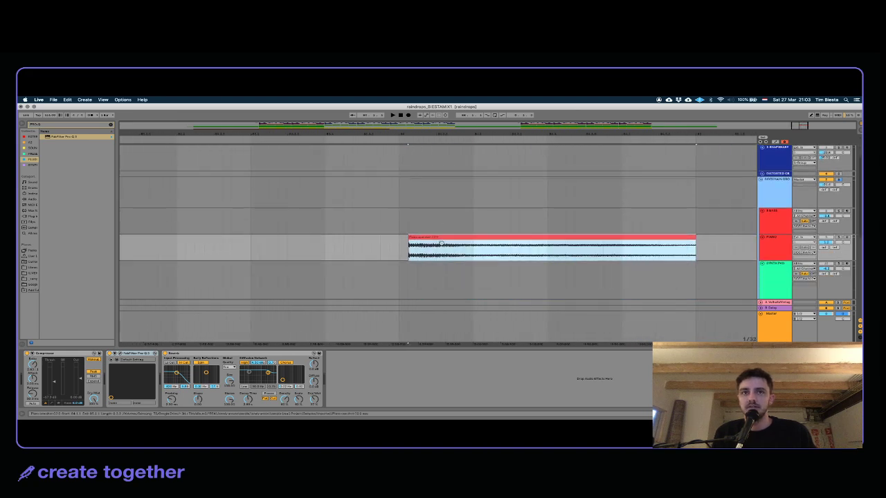
# Step: Move the trimmed PIANO clip back onto the bar line and shorten its end to about half its length
pyautogui.moveTo(436, 238); pyautogui.dragTo(427, 239)
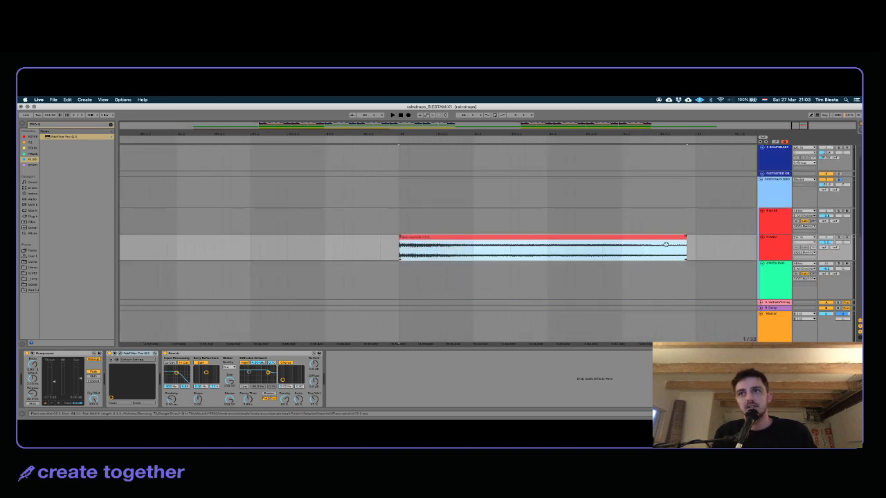
pyautogui.moveTo(686, 237); pyautogui.dragTo(545, 257)
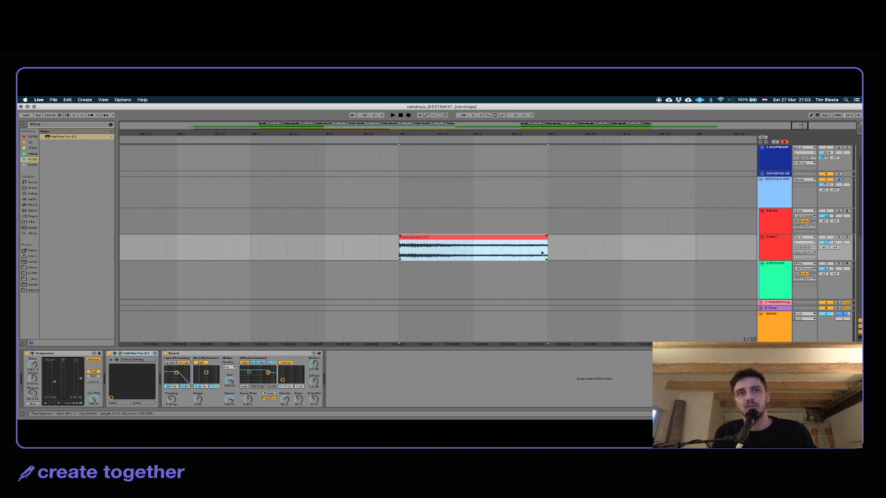
pyautogui.click(453, 233)
# Step: Duplicate the shortened PIANO clip twice so that three copies sit back to back
pyautogui.click(453, 237)
pyautogui.press('super+d')
pyautogui.press('super+d')
pyautogui.click(253, 247)
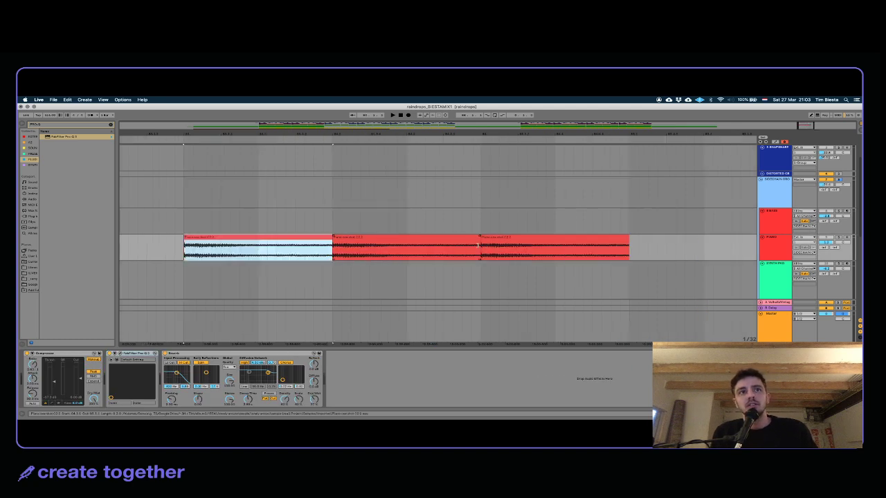
# Step: Solo the PIANO track and select the first of the three short clips
pyautogui.click(767, 186)
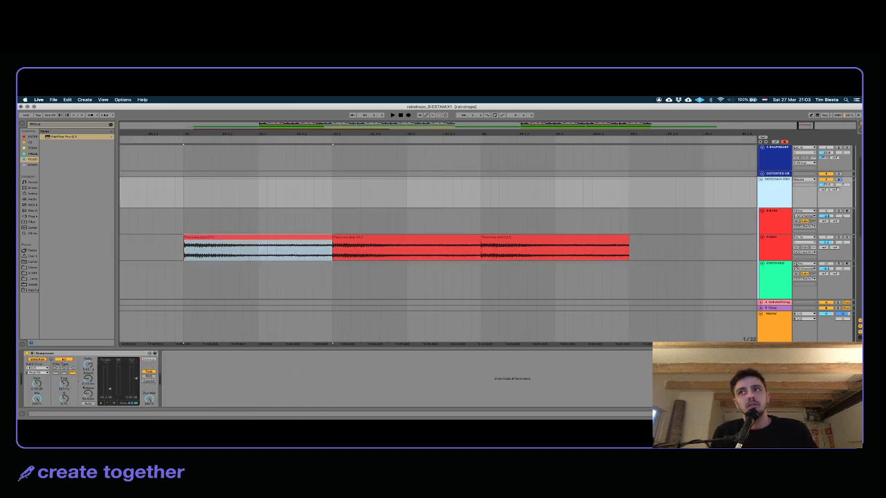
pyautogui.click(838, 238)
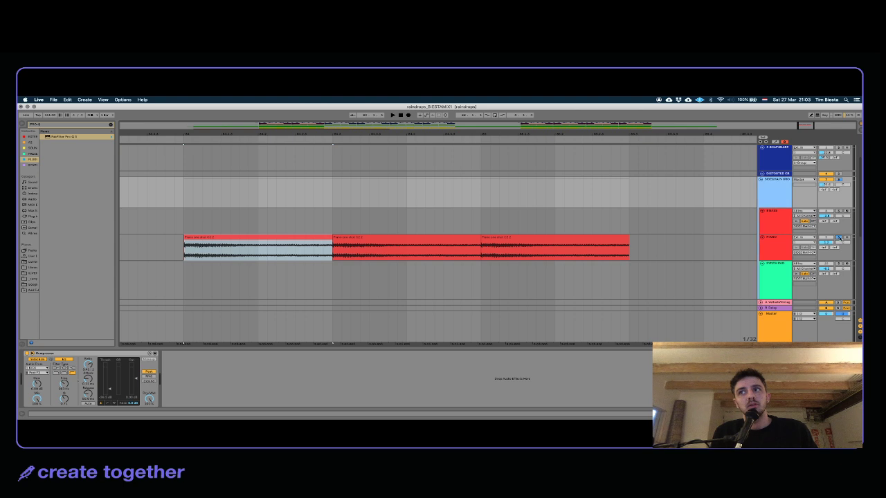
pyautogui.click(211, 238)
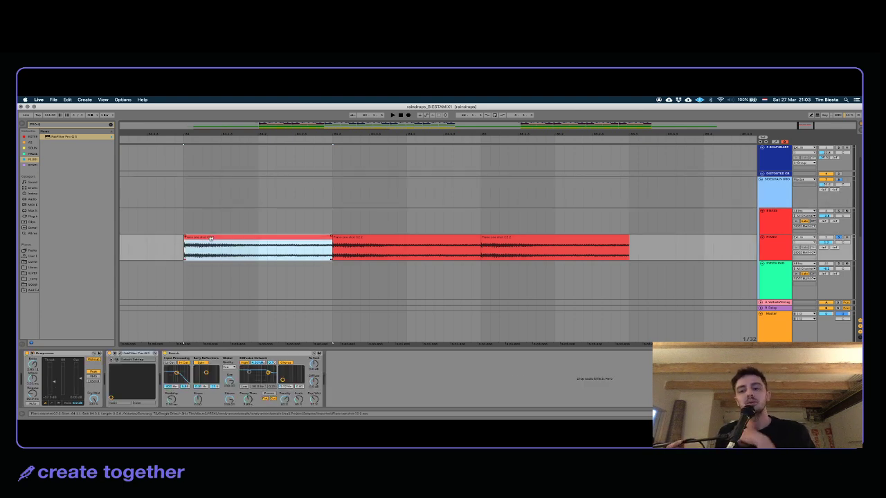
# Step: Enlarge the PIANO track's height and mark the junction between the first two clips to examine the waveforms there
pyautogui.click(283, 232)
pyautogui.click(321, 258)
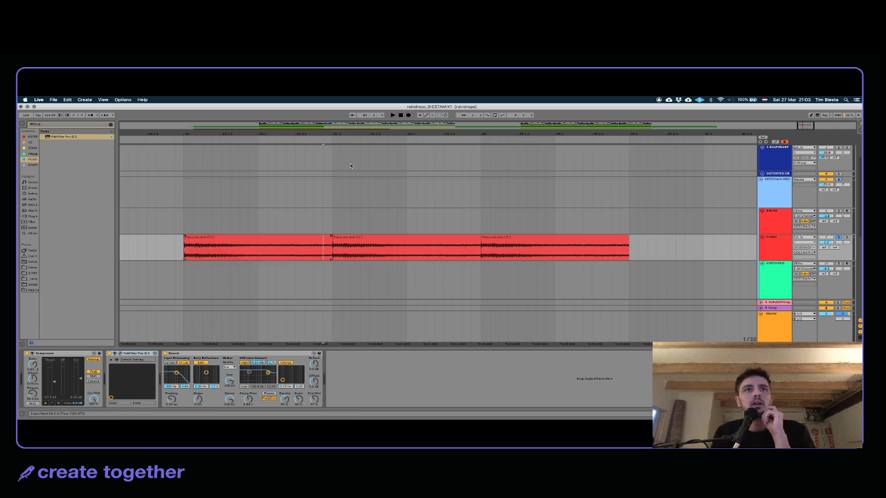
pyautogui.moveTo(328, 137); pyautogui.dragTo(328, 200)
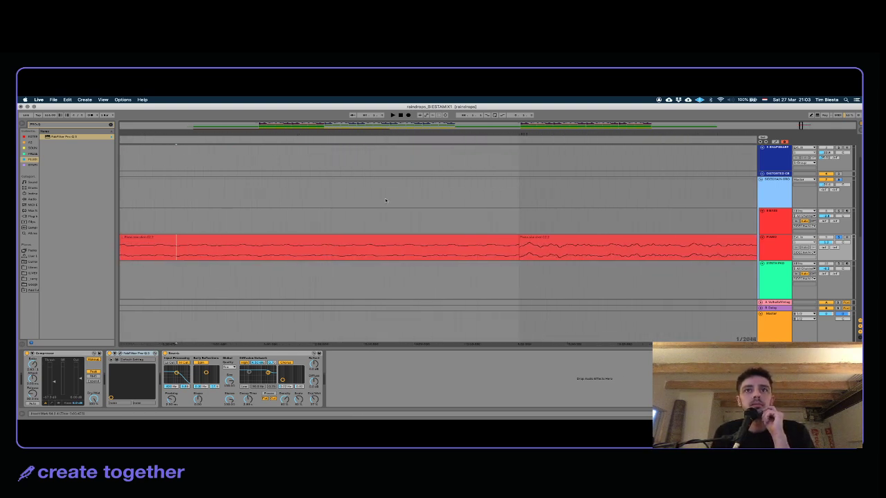
pyautogui.moveTo(523, 132); pyautogui.dragTo(408, 158)
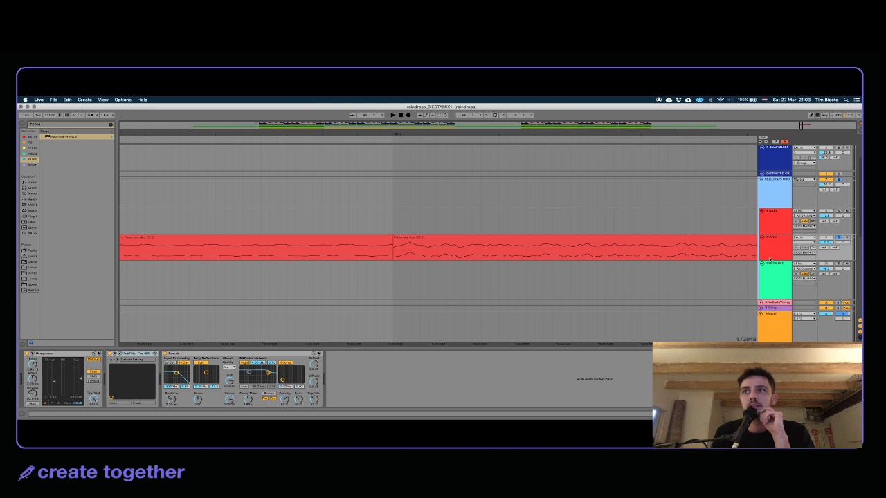
pyautogui.moveTo(769, 261); pyautogui.dragTo(767, 317)
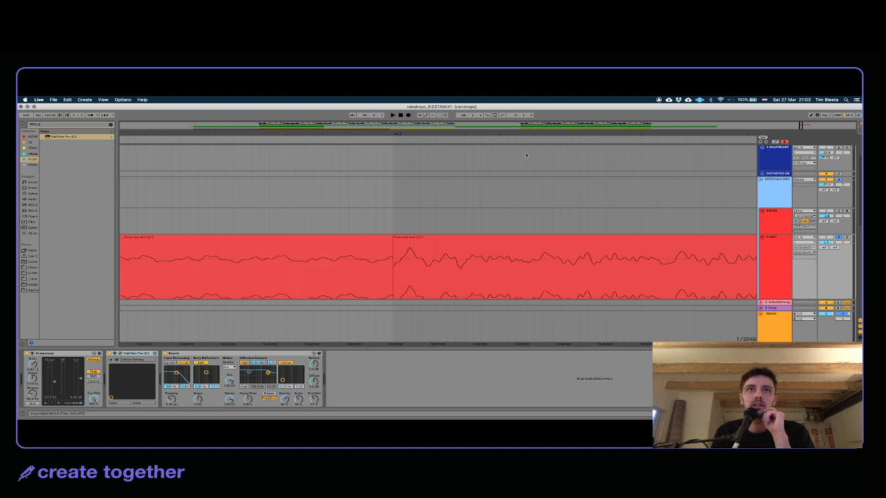
pyautogui.moveTo(401, 134); pyautogui.dragTo(454, 134)
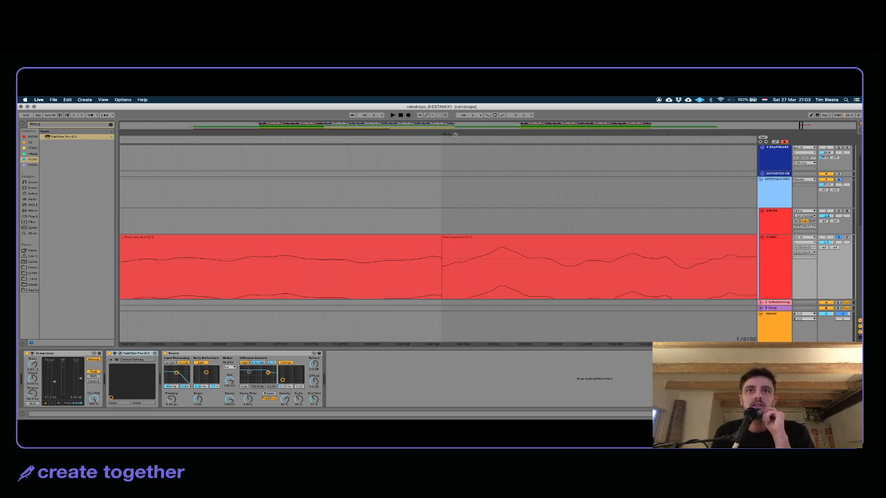
pyautogui.scroll(-3, 447, 278)
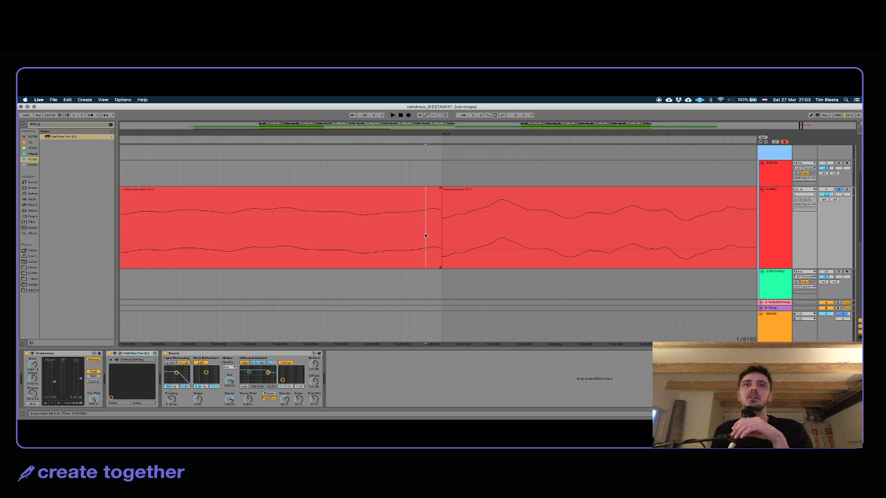
pyautogui.moveTo(433, 231); pyautogui.dragTo(460, 247)
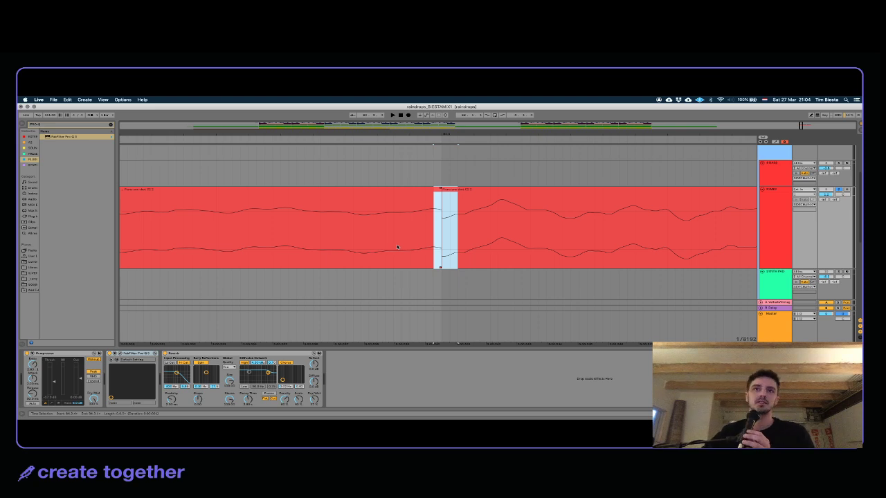
# Step: Play the three PIANO clips from the start of the first one and stop during the third
pyautogui.moveTo(439, 136); pyautogui.dragTo(439, 104)
pyautogui.moveTo(440, 136); pyautogui.dragTo(440, 115)
pyautogui.click(416, 196)
pyautogui.press('space')
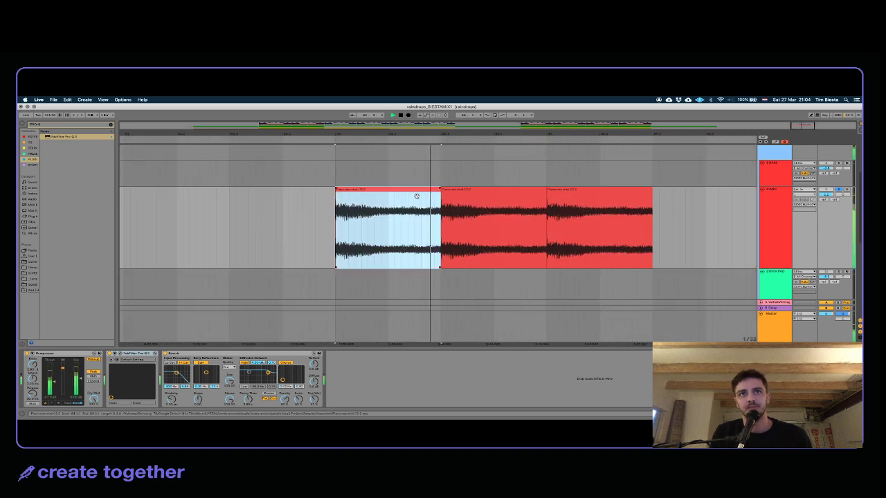
pyautogui.press('space')
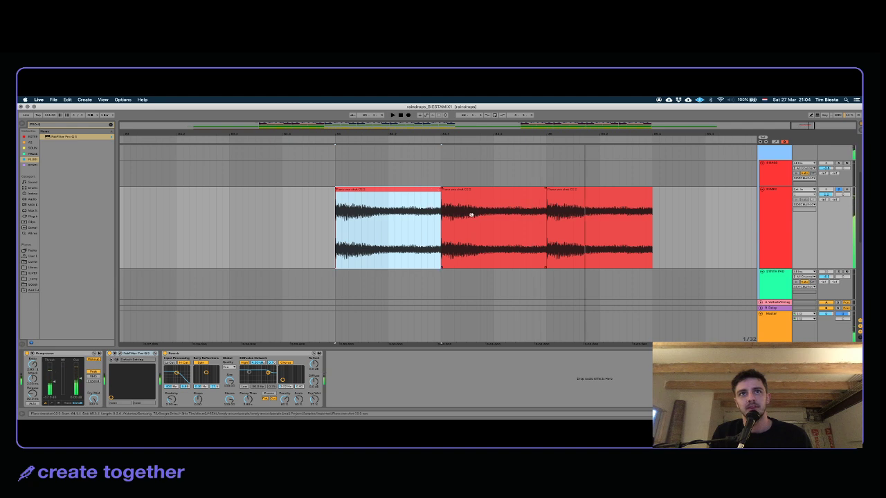
# Step: Loop the first two PIANO clips and listen to the loop
pyautogui.keyDown('shift'); pyautogui.click(474, 212); pyautogui.keyUp('shift')
pyautogui.press('super+l')
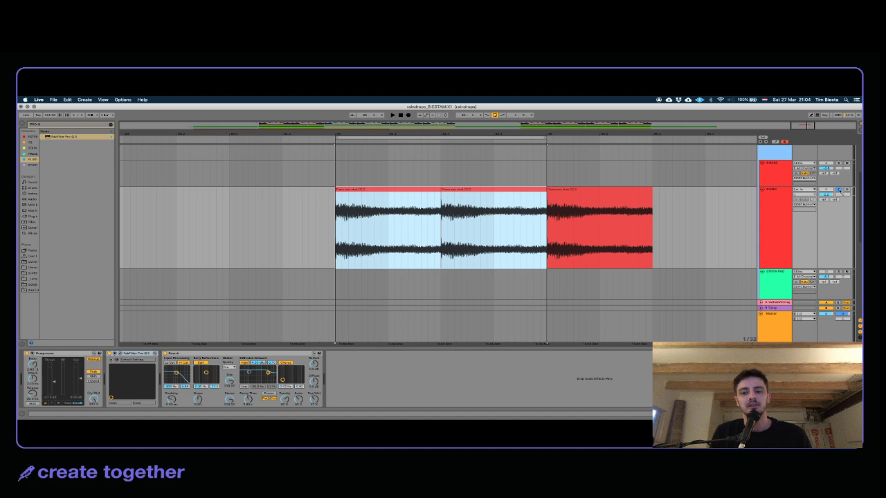
pyautogui.press('space')
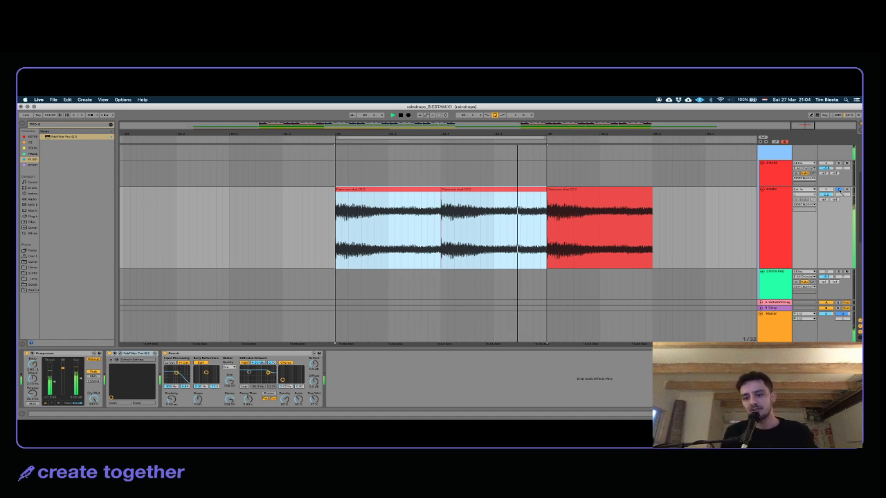
pyautogui.press('space')
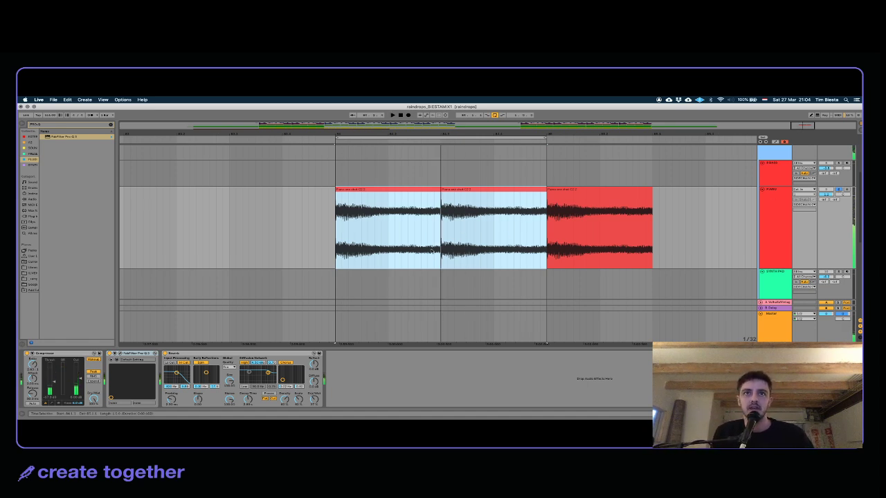
# Step: Create a short crossfade at the junction between the first two PIANO clips
pyautogui.click(433, 214)
pyautogui.moveTo(437, 134)
pyautogui.mouseDown()
pyautogui.moveTo(533, 144)
pyautogui.moveTo(441, 144)
pyautogui.mouseUp()
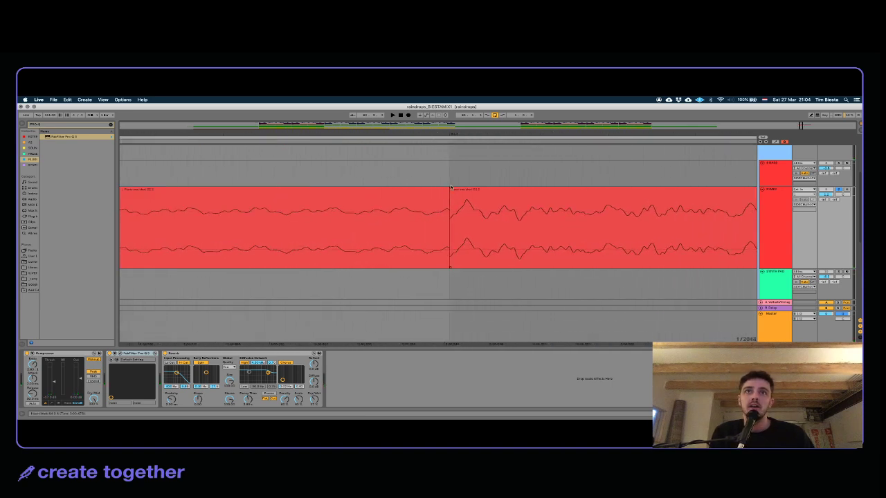
pyautogui.moveTo(451, 189)
pyautogui.mouseDown()
pyautogui.moveTo(428, 187)
pyautogui.moveTo(449, 188)
pyautogui.mouseUp()
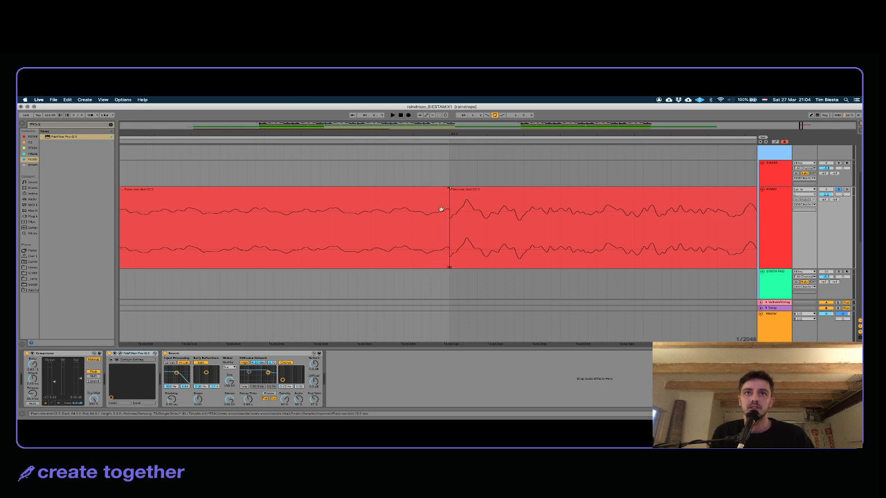
pyautogui.moveTo(451, 188); pyautogui.dragTo(438, 189)
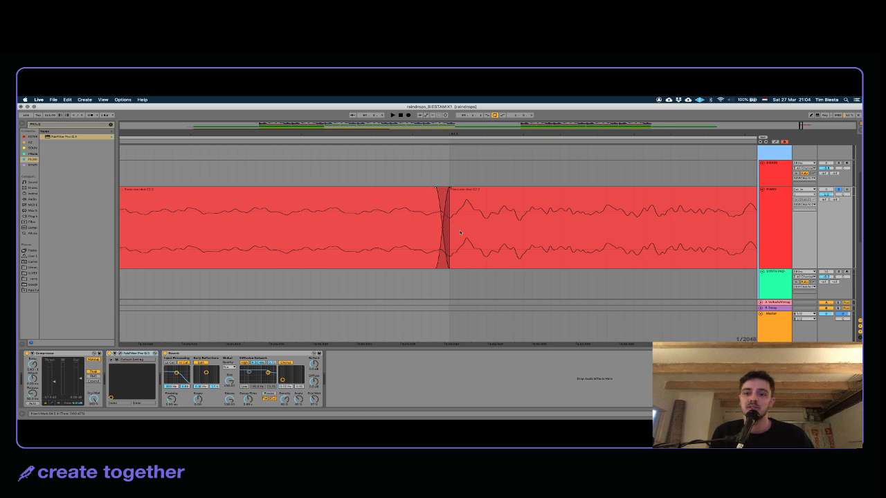
# Step: Play the loop from the first PIANO clip to check the crossfaded junction
pyautogui.click(423, 190)
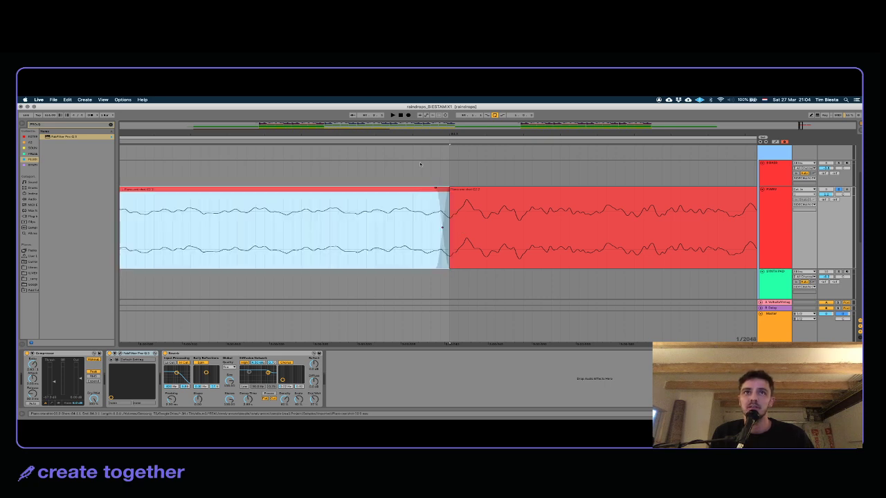
pyautogui.moveTo(423, 132); pyautogui.dragTo(423, 111)
pyautogui.press('space')
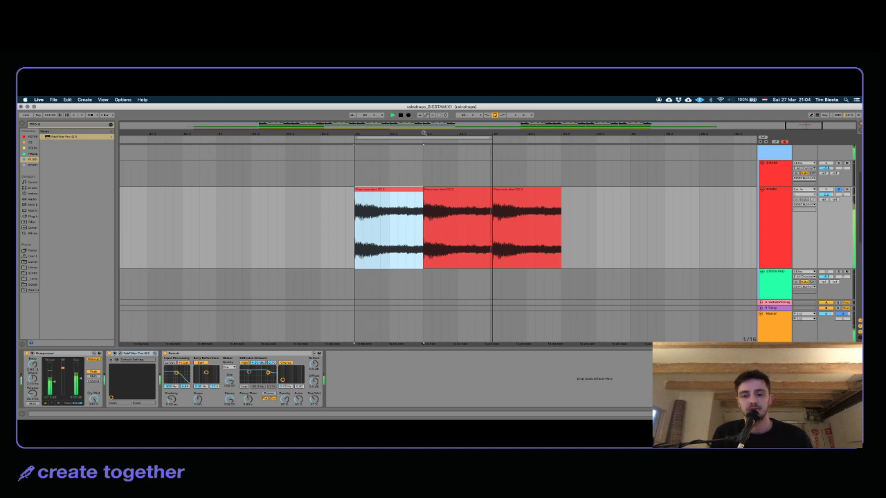
pyautogui.moveTo(423, 132)
pyautogui.mouseDown()
pyautogui.moveTo(422, 158)
pyautogui.moveTo(423, 126)
pyautogui.mouseUp()
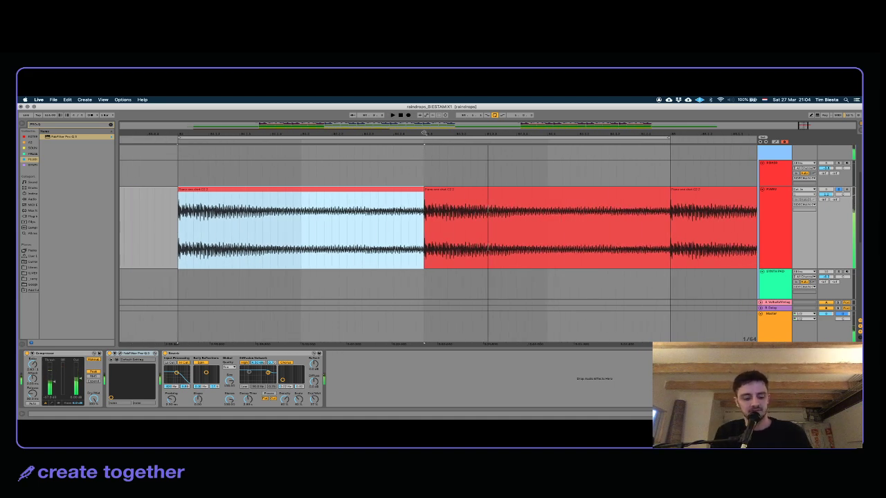
pyautogui.press('space')
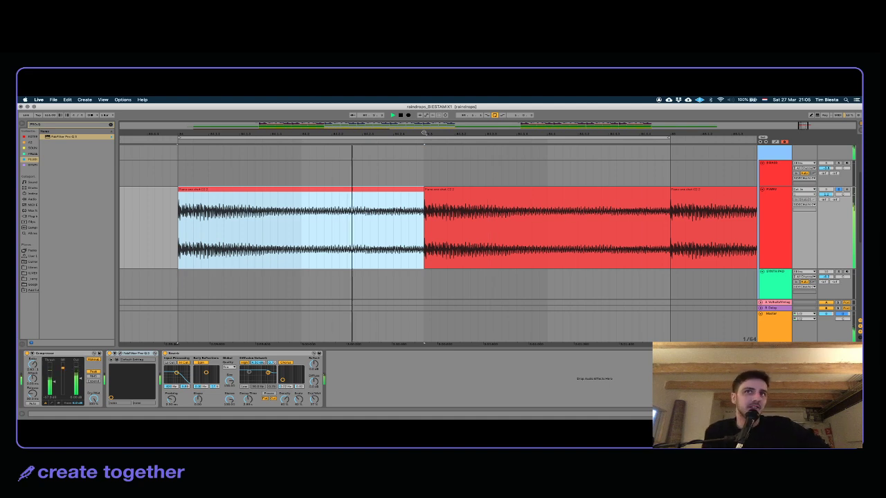
pyautogui.moveTo(423, 133)
pyautogui.mouseDown()
pyautogui.moveTo(422, 152)
pyautogui.moveTo(422, 134)
pyautogui.mouseUp()
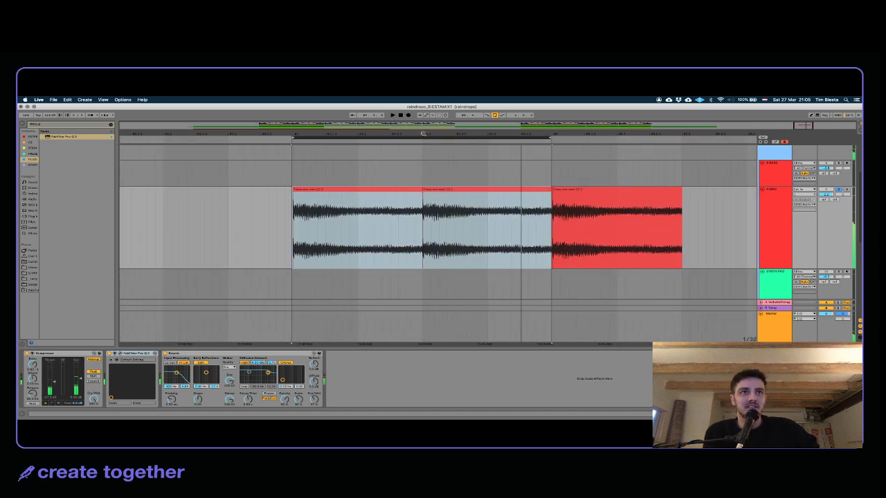
# Step: Examine the start of the looped region, then play the first PIANO clip briefly and stop
pyautogui.click(356, 171)
pyautogui.click(391, 137)
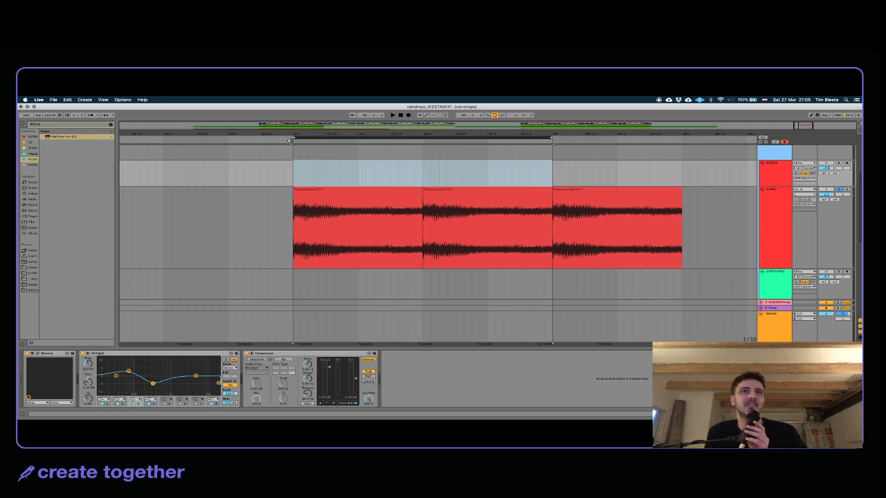
pyautogui.moveTo(296, 135); pyautogui.dragTo(298, 166)
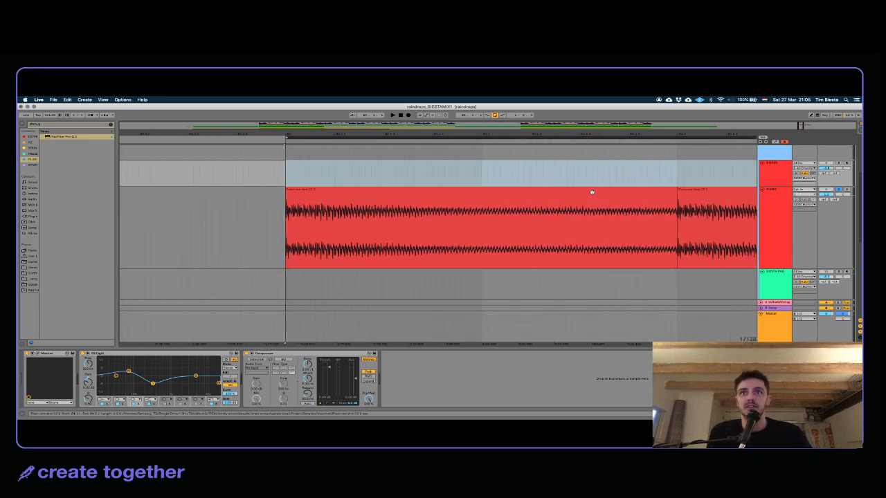
pyautogui.click(592, 192)
pyautogui.press('space')
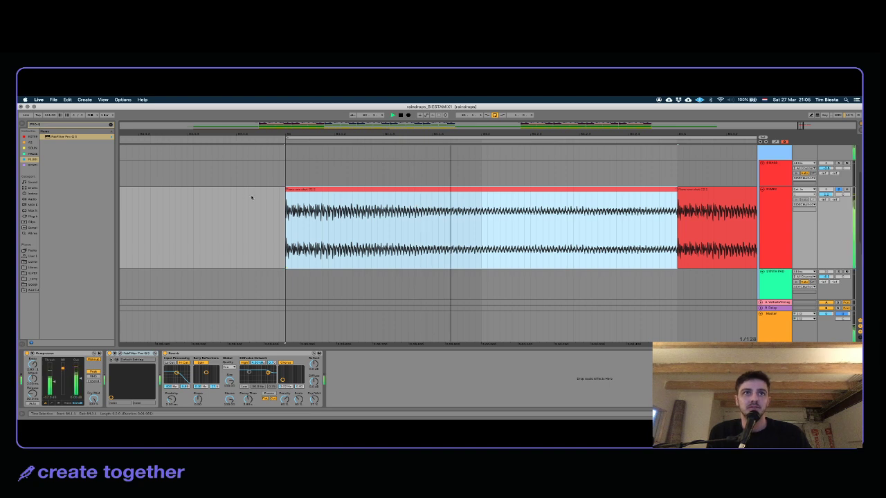
pyautogui.press('space')
# Step: Lengthen the fade-in at the start of the second PIANO clip past its attack, then shorten the fade to just over half that length
pyautogui.moveTo(282, 134); pyautogui.dragTo(282, 198)
pyautogui.moveTo(392, 134); pyautogui.dragTo(245, 100)
pyautogui.moveTo(567, 132)
pyautogui.mouseDown()
pyautogui.moveTo(565, 97)
pyautogui.moveTo(477, 95)
pyautogui.mouseUp()
pyautogui.click(585, 236)
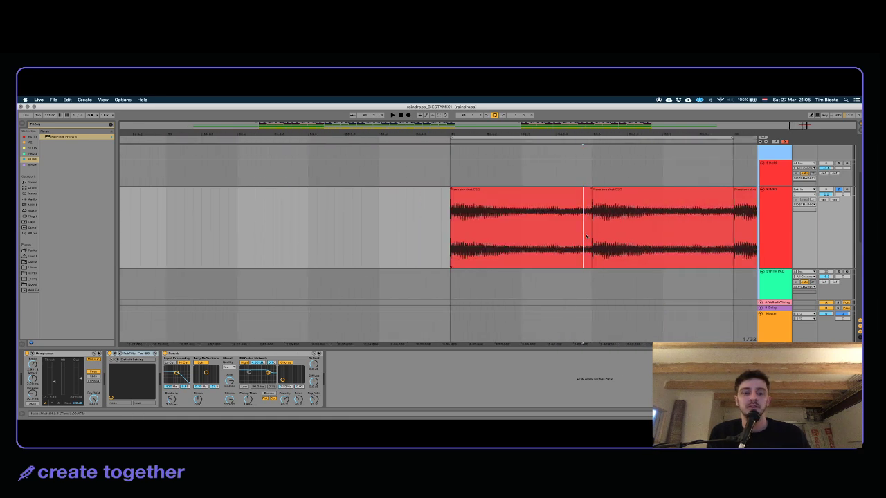
pyautogui.press('+')
pyautogui.press('+')
pyautogui.press('+')
pyautogui.press('+')
pyautogui.press('+')
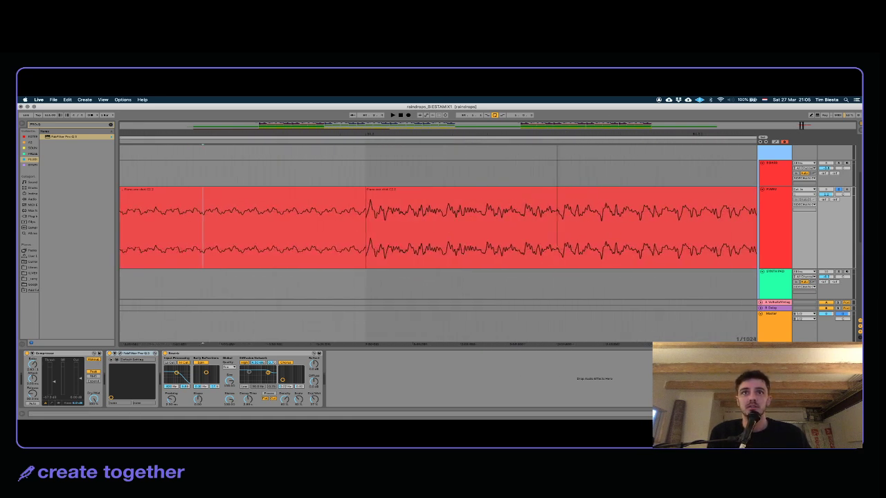
pyautogui.moveTo(616, 133); pyautogui.dragTo(659, 121)
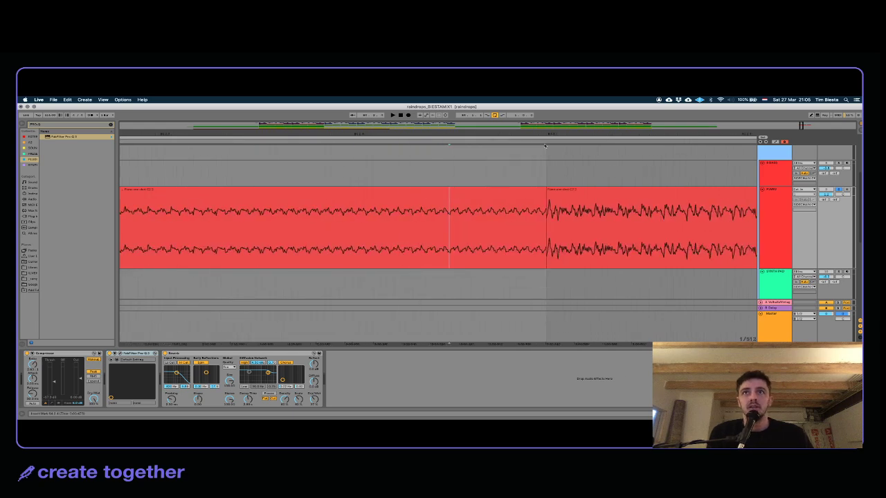
pyautogui.press('+')
pyautogui.press('+')
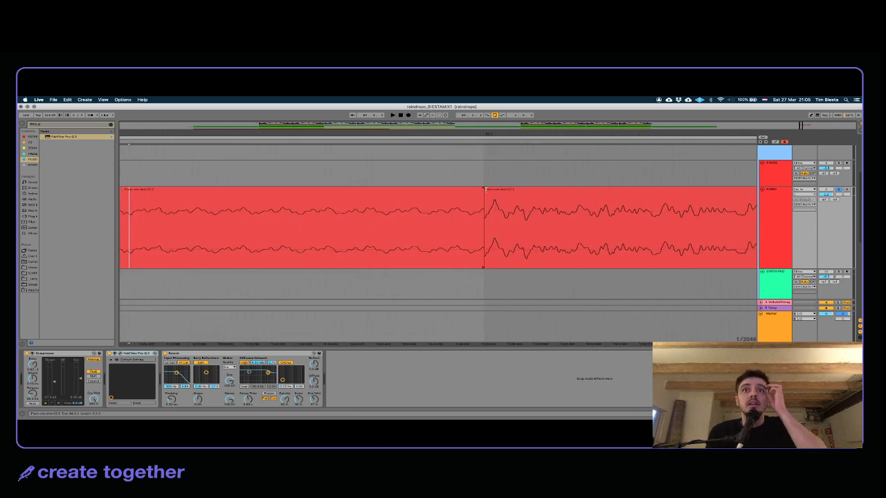
pyautogui.moveTo(482, 189)
pyautogui.mouseDown()
pyautogui.moveTo(460, 191)
pyautogui.moveTo(606, 200)
pyautogui.moveTo(573, 214)
pyautogui.moveTo(734, 220)
pyautogui.mouseUp()
pyautogui.scroll(1, 572, 192)
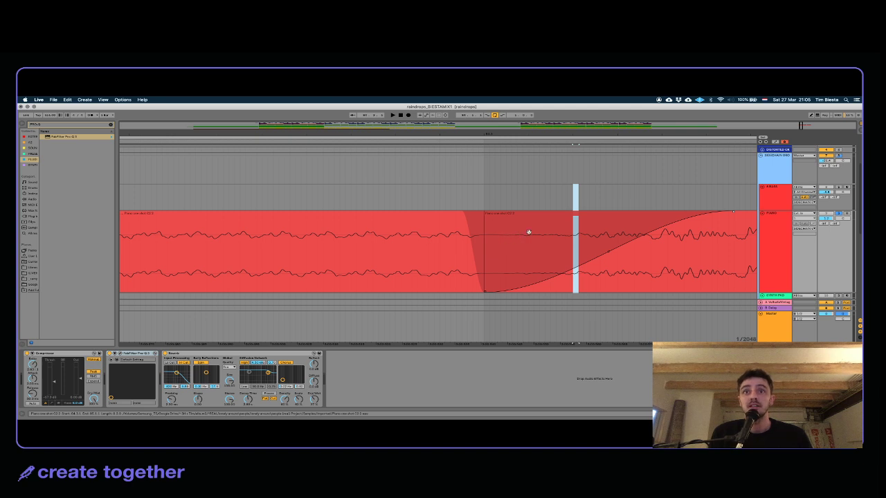
pyautogui.moveTo(733, 211); pyautogui.dragTo(626, 212)
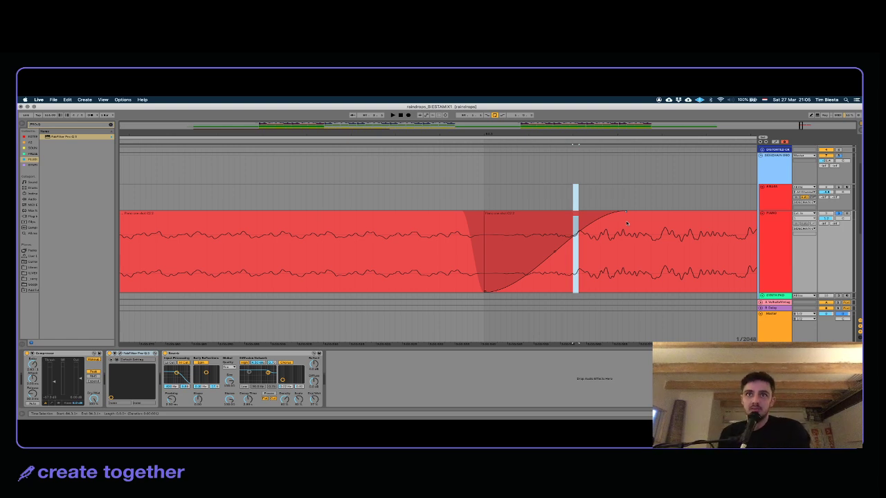
# Step: Shorten the fade-in and fade-out at the junction of the first two PIANO clips, and play across it
pyautogui.moveTo(626, 223); pyautogui.dragTo(490, 213)
pyautogui.click(463, 211)
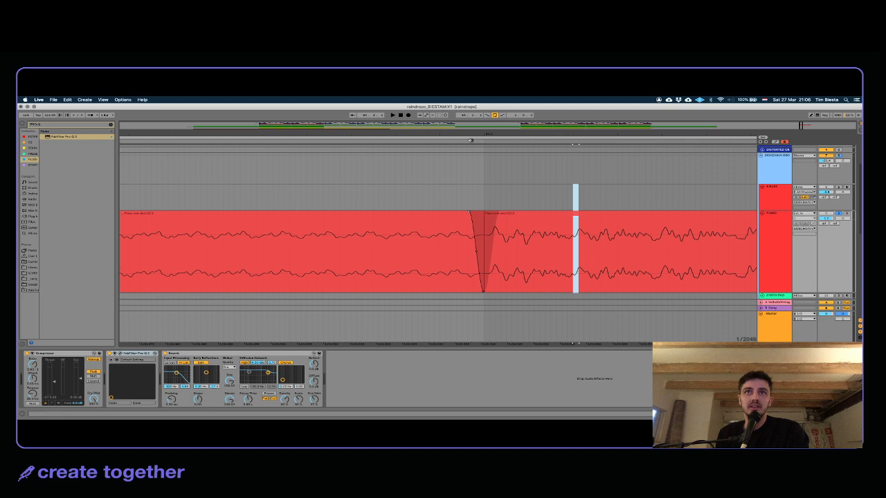
pyautogui.moveTo(471, 133); pyautogui.dragTo(471, 132)
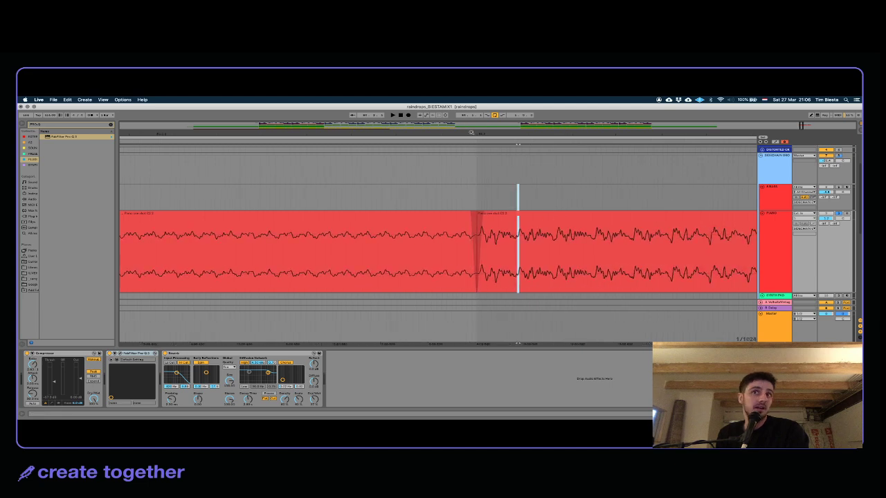
pyautogui.scroll(-3, 471, 133)
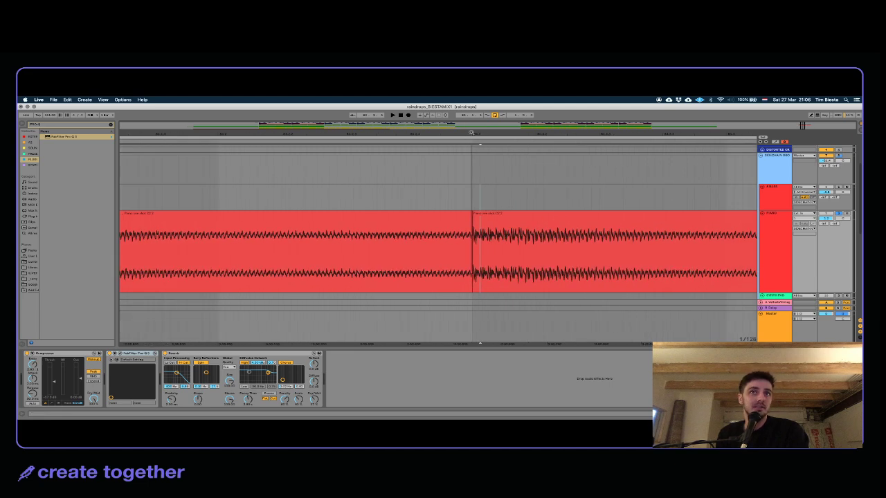
pyautogui.click(433, 219)
pyautogui.press('space')
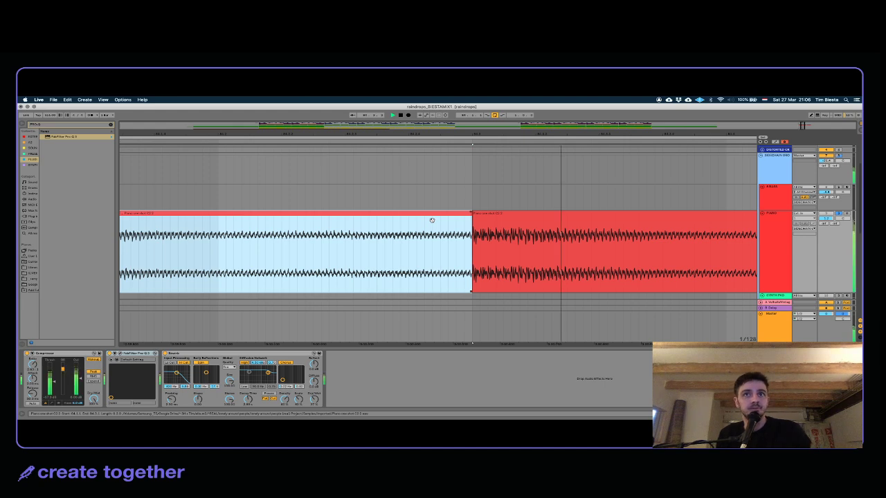
pyautogui.moveTo(473, 128); pyautogui.dragTo(505, 277)
pyautogui.press('space')
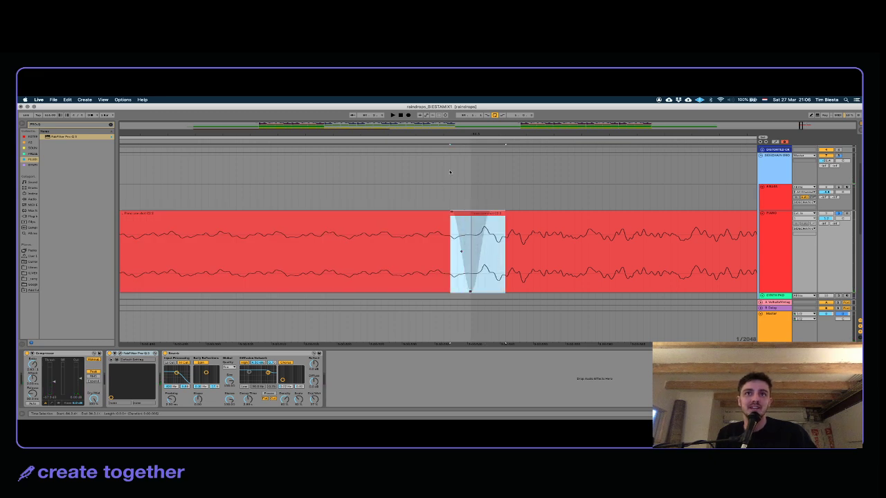
# Step: Greatly lengthen the first PIANO clip's fade-out and the second clip's fade-in, and play the first clip into the junction
pyautogui.scroll(-1, 451, 134)
pyautogui.moveTo(454, 211); pyautogui.dragTo(274, 212)
pyautogui.moveTo(474, 216); pyautogui.dragTo(766, 182)
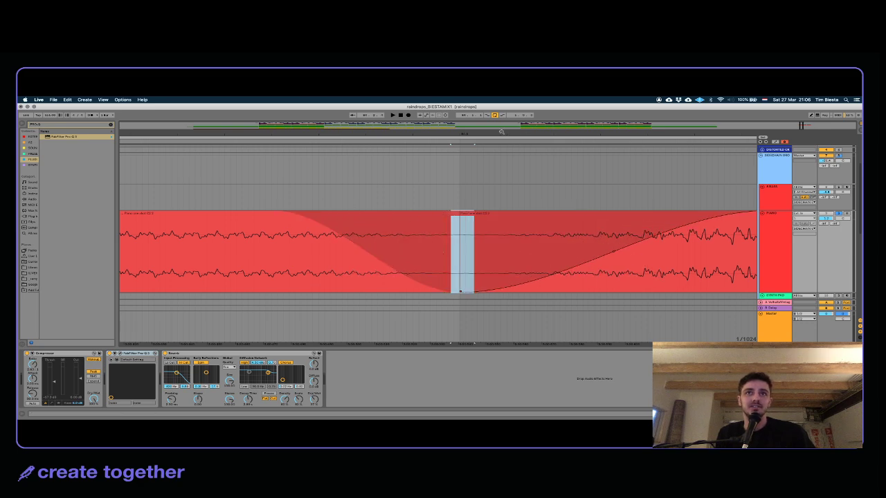
pyautogui.scroll(-5, 514, 134)
pyautogui.click(467, 234)
pyautogui.press('space')
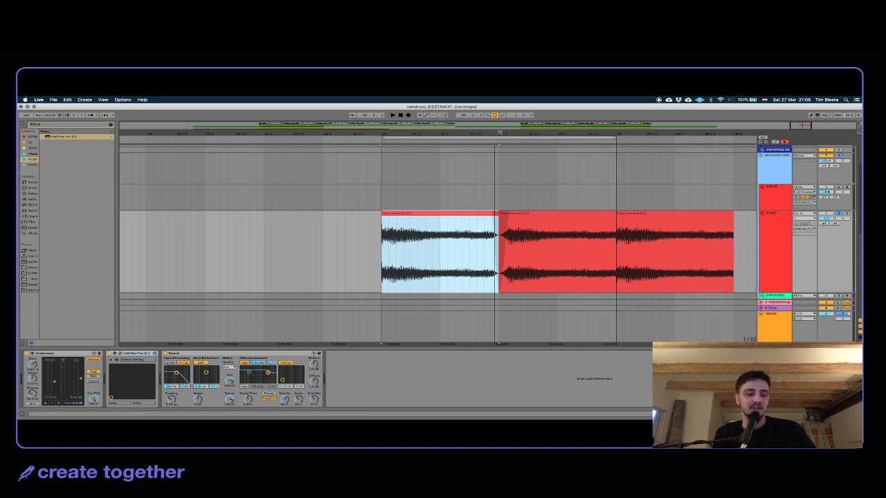
# Step: Replace the separate fades between the first two PIANO clips with a very short crossfade
pyautogui.moveTo(499, 132); pyautogui.dragTo(466, 133)
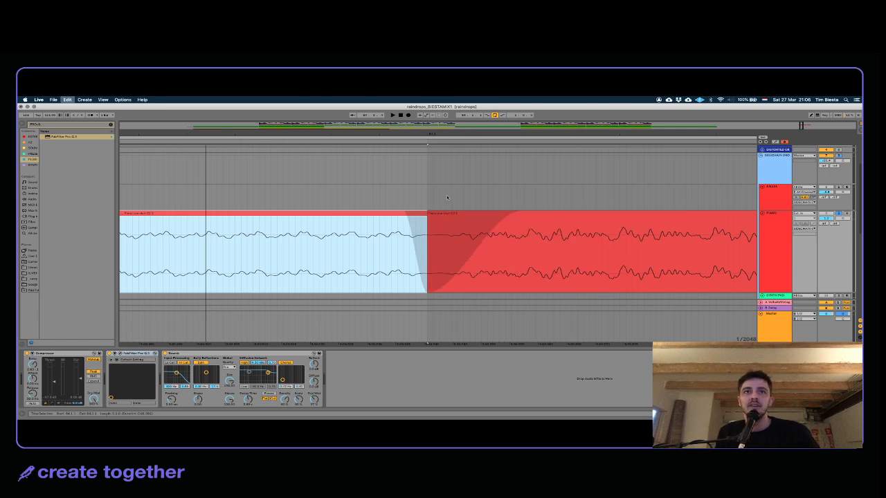
pyautogui.click(446, 197)
pyautogui.moveTo(428, 212); pyautogui.dragTo(414, 213)
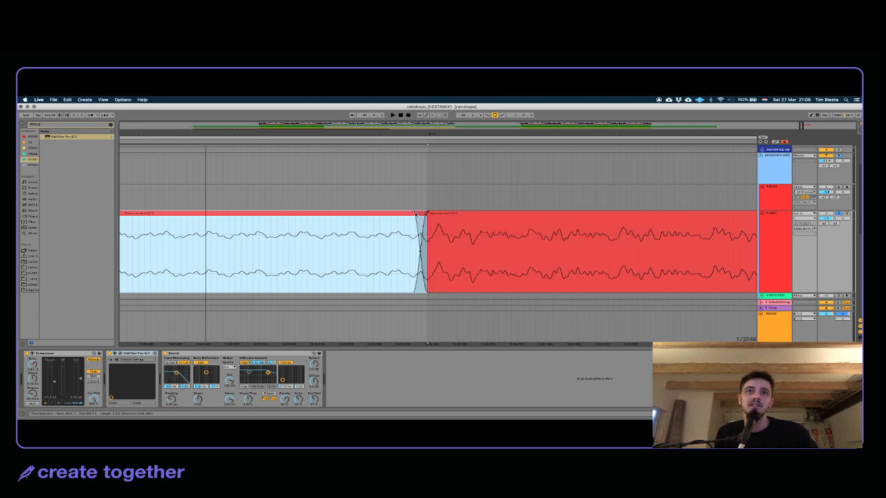
pyautogui.moveTo(428, 134); pyautogui.dragTo(429, 125)
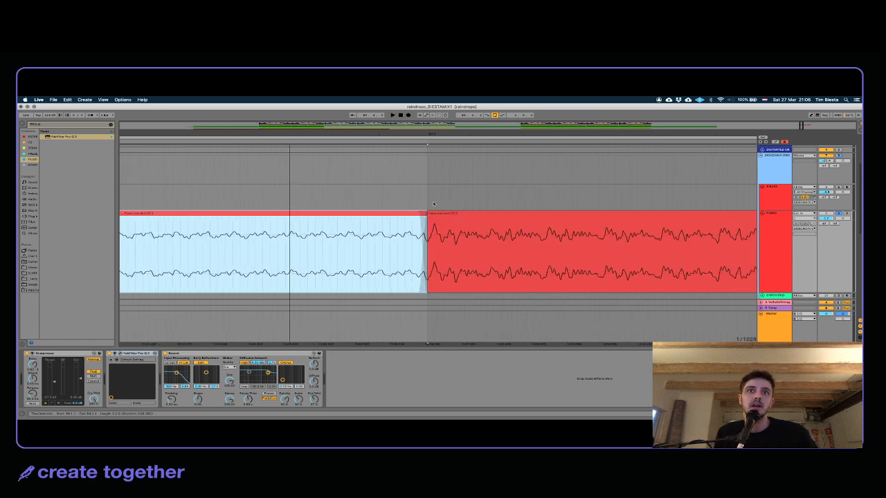
# Step: Remove the crossfade between the first two PIANO clips and play across the unfaded junction
pyautogui.click(413, 251)
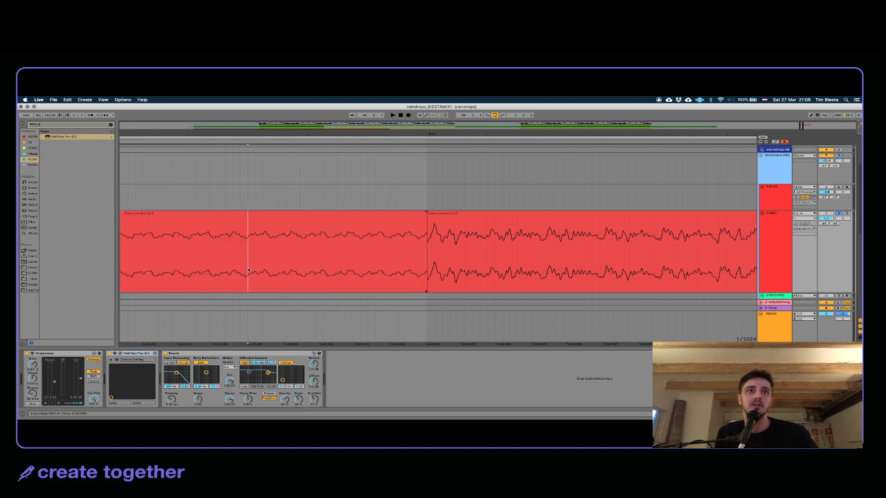
pyautogui.press('space')
pyautogui.doubleClick(294, 225)
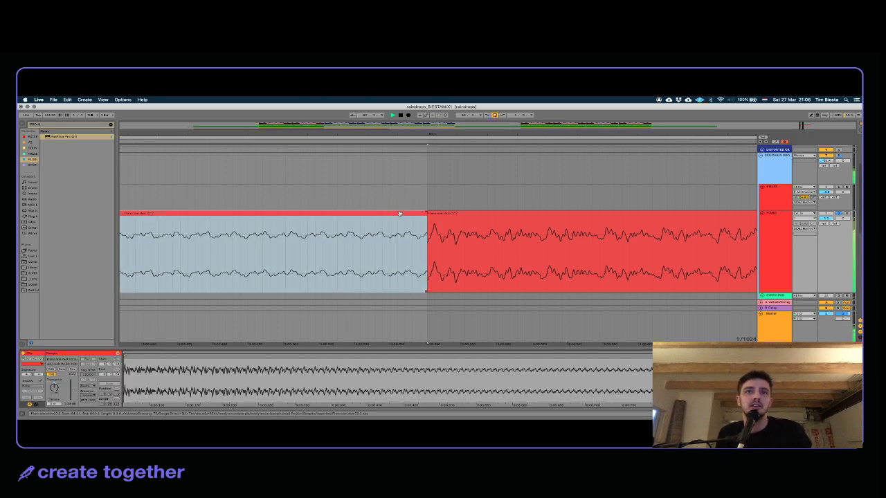
# Step: Create a wider crossfade at the junction between the first two PIANO clips
pyautogui.moveTo(428, 213); pyautogui.dragTo(386, 214)
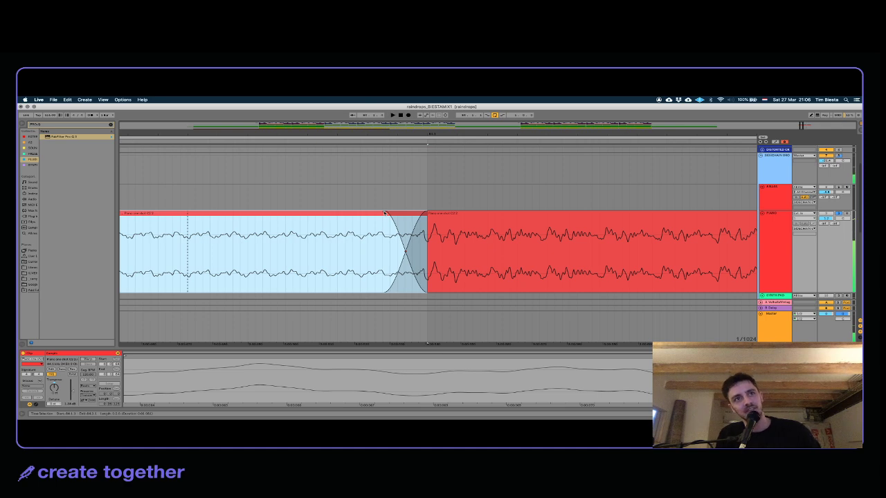
pyautogui.moveTo(399, 139); pyautogui.dragTo(399, 90)
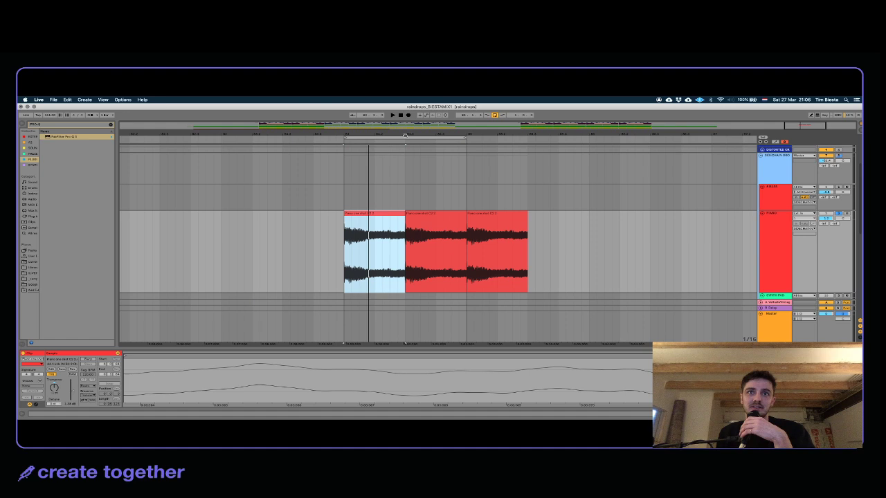
pyautogui.click(495, 225)
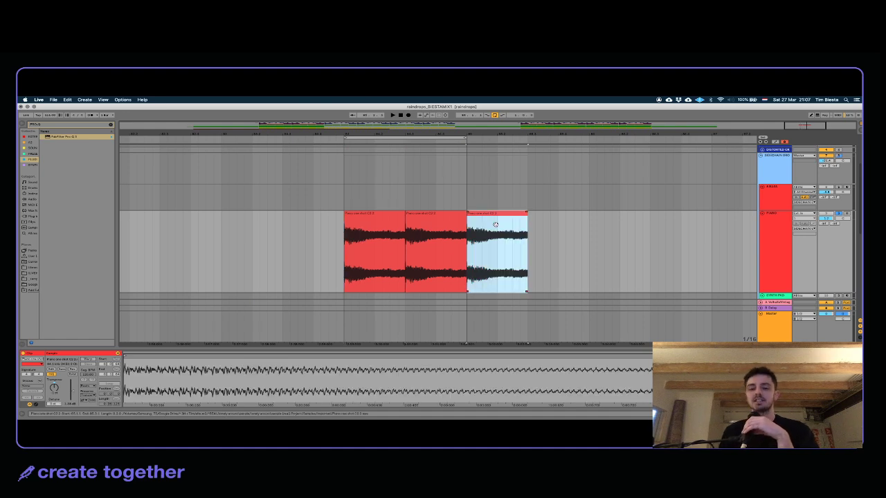
pyautogui.click(399, 224)
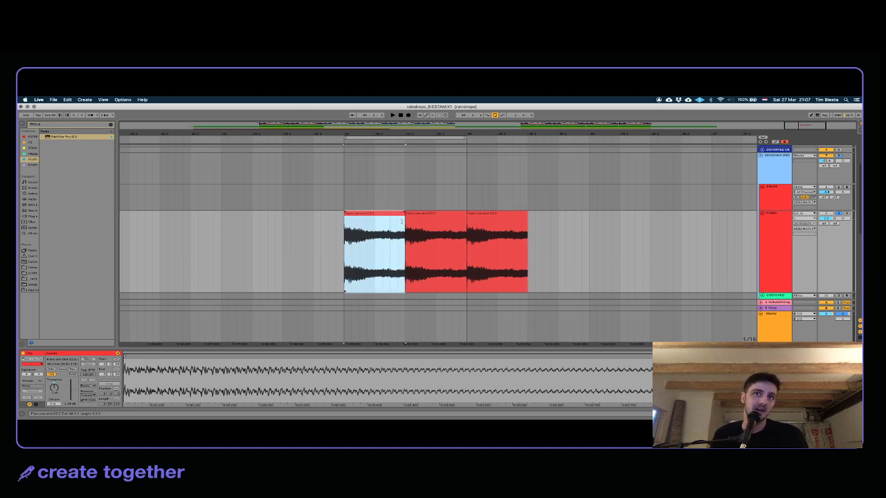
# Step: Delete the three PIANO test clips at the end of the arrangement
pyautogui.click(426, 232)
pyautogui.keyDown('shift'); pyautogui.click(500, 230); pyautogui.keyUp('shift')
pyautogui.keyDown('shift'); pyautogui.click(384, 231); pyautogui.keyUp('shift')
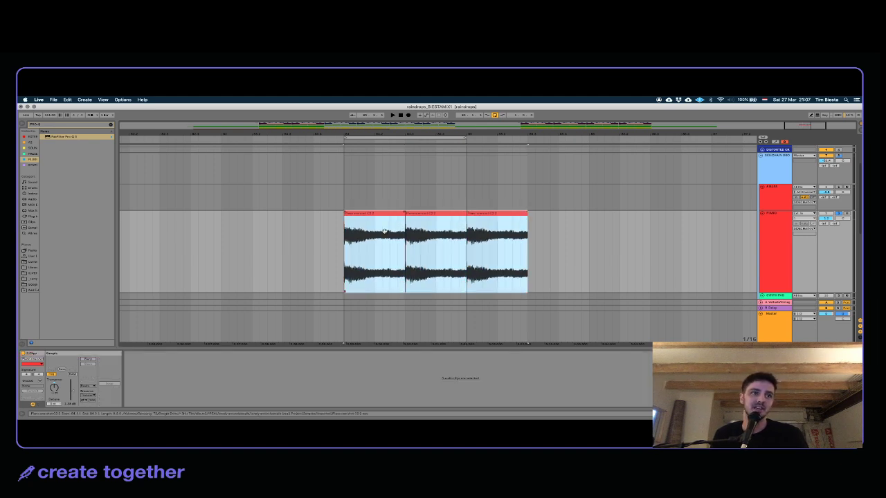
pyautogui.moveTo(402, 135); pyautogui.dragTo(402, 218)
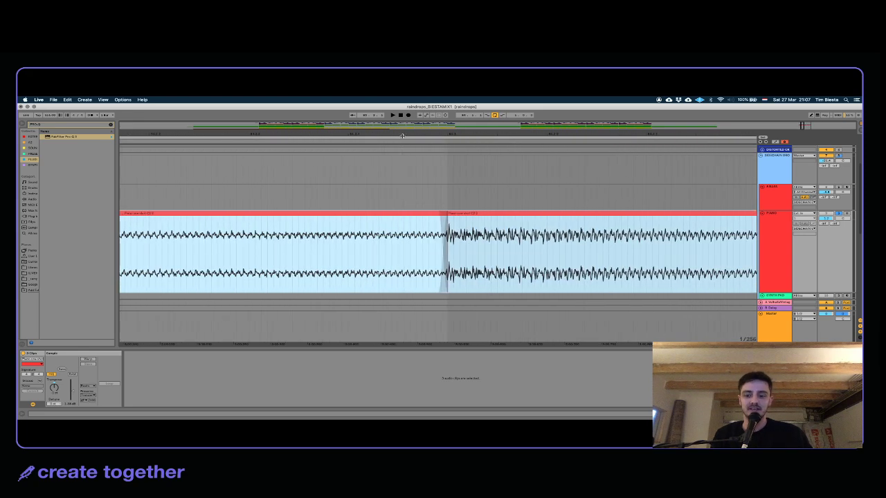
pyautogui.press('Delete')
pyautogui.moveTo(402, 136); pyautogui.dragTo(636, 77)
pyautogui.moveTo(585, 135); pyautogui.dragTo(685, 104)
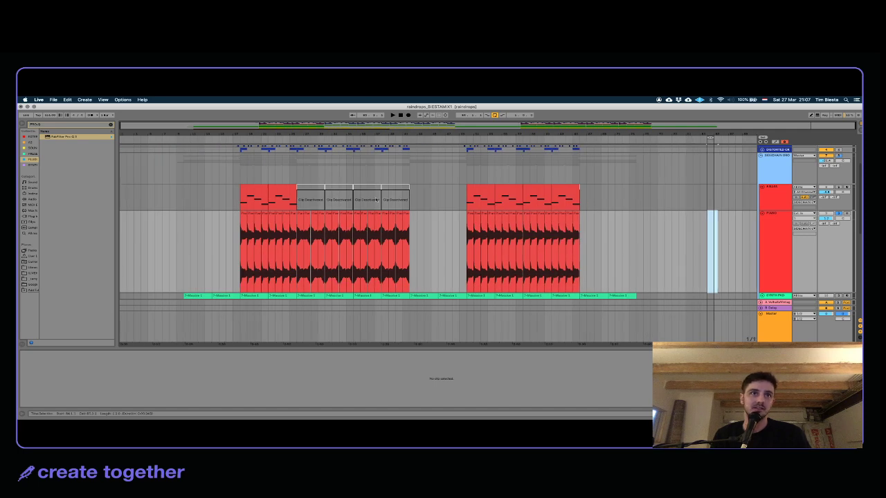
pyautogui.click(218, 251)
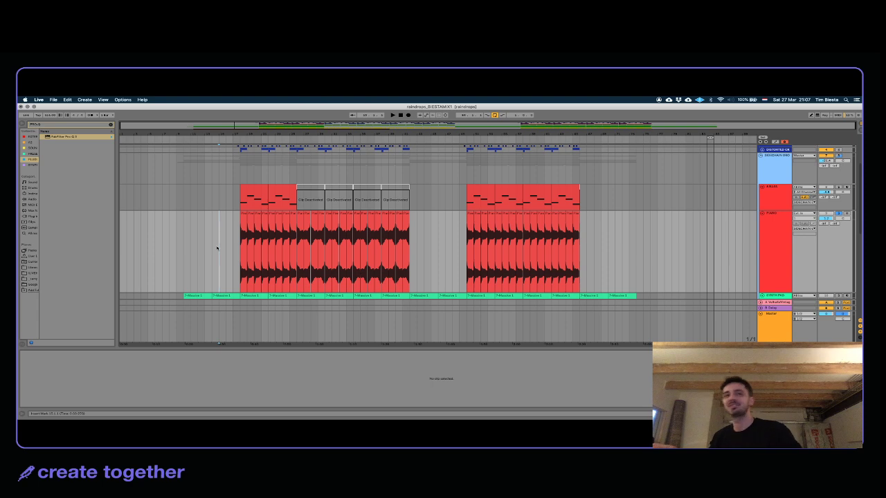
# Step: Play the song from its first PIANO clip and turn off the PIANO track's solo
pyautogui.click(243, 213)
pyautogui.press('space')
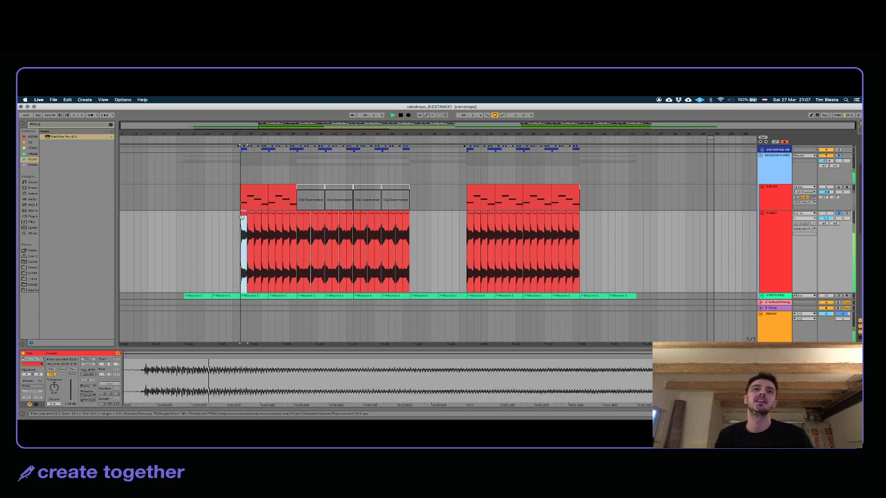
pyautogui.click(837, 213)
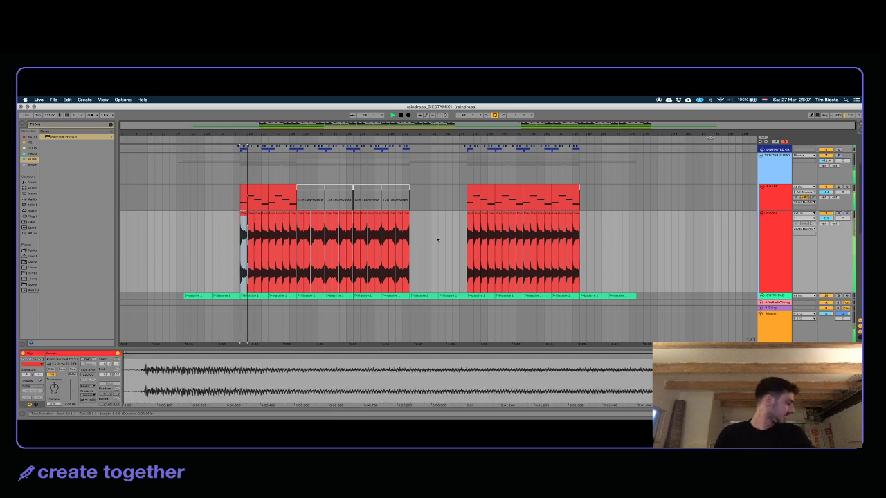
# Step: Lower the PIANO track's volume and solo it together with the track directly above it
pyautogui.click(781, 254)
pyautogui.moveTo(825, 219); pyautogui.dragTo(826, 235)
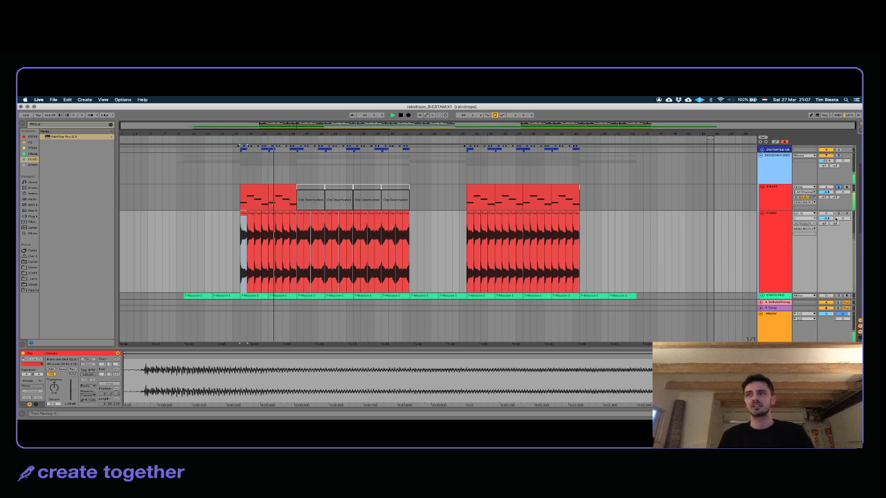
pyautogui.keyDown('super'); pyautogui.click(836, 214); pyautogui.keyUp('super')
pyautogui.click(775, 231)
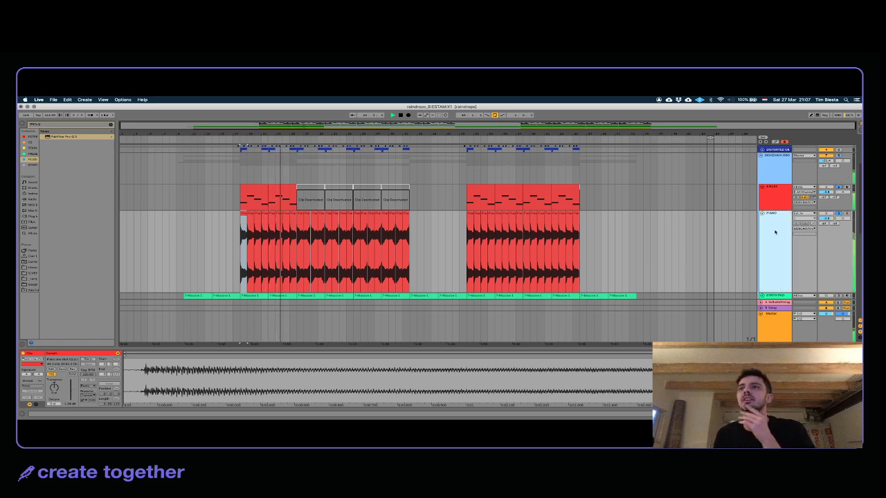
# Step: Turn off the Reverb on the PIANO track and replay the song from the first PIANO clip
pyautogui.doubleClick(778, 241)
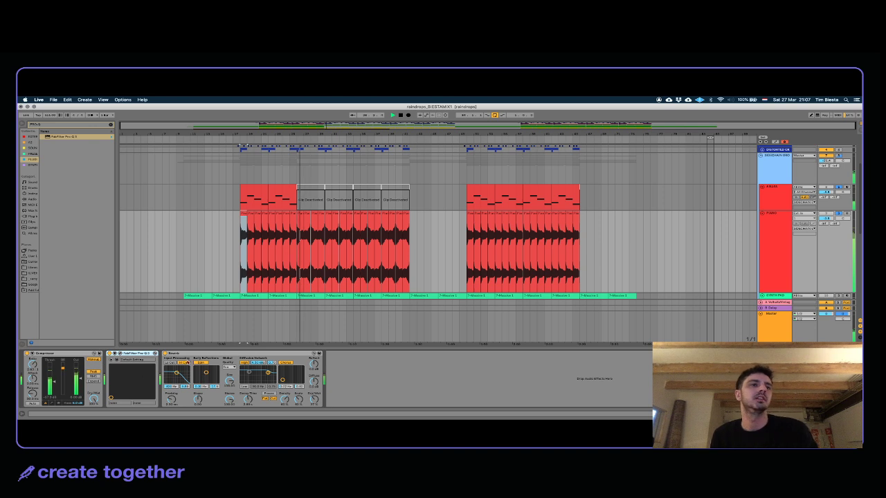
pyautogui.click(212, 354)
pyautogui.press('0')
pyautogui.press('space')
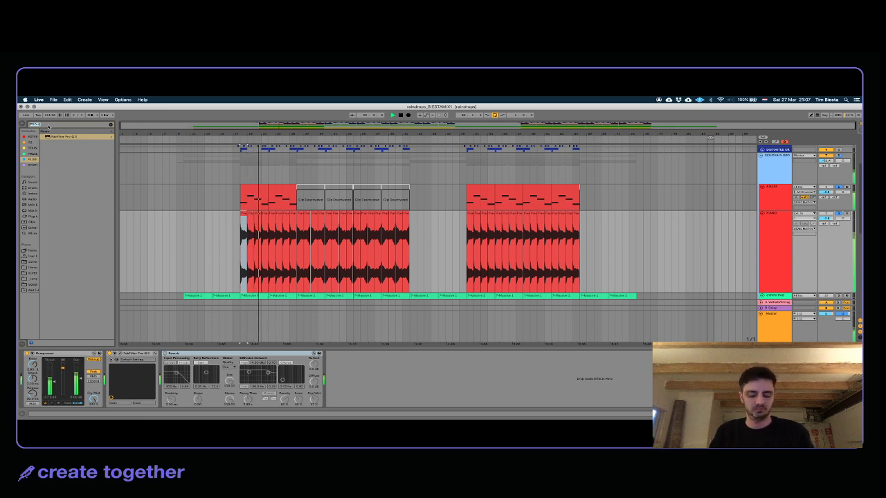
# Step: Search the browser for Microshift and for Chorus, and insert the Chorus before the Reverb on the PIANO track
pyautogui.write('MICROSHIFT')
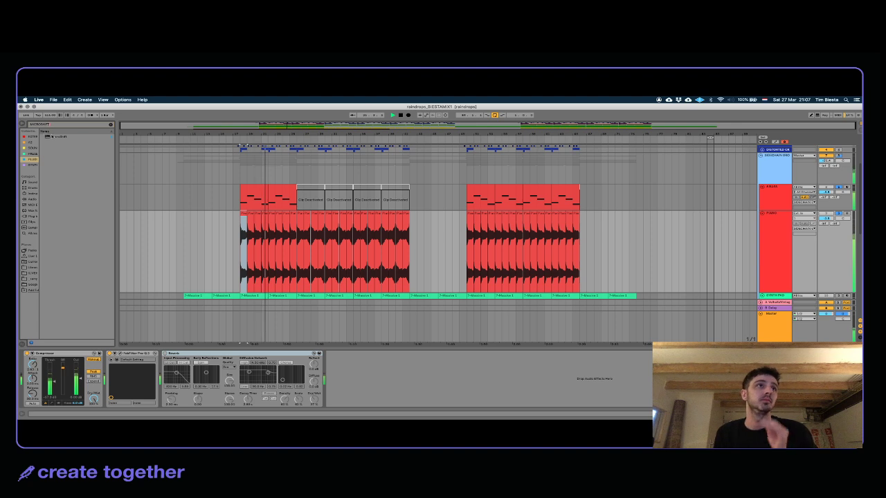
pyautogui.doubleClick(53, 124)
pyautogui.write('CHORUS')
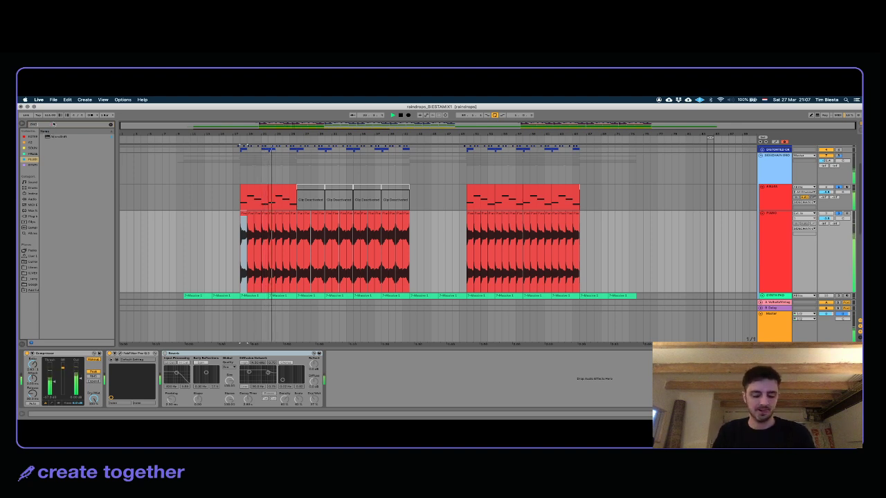
pyautogui.moveTo(58, 137); pyautogui.dragTo(158, 373)
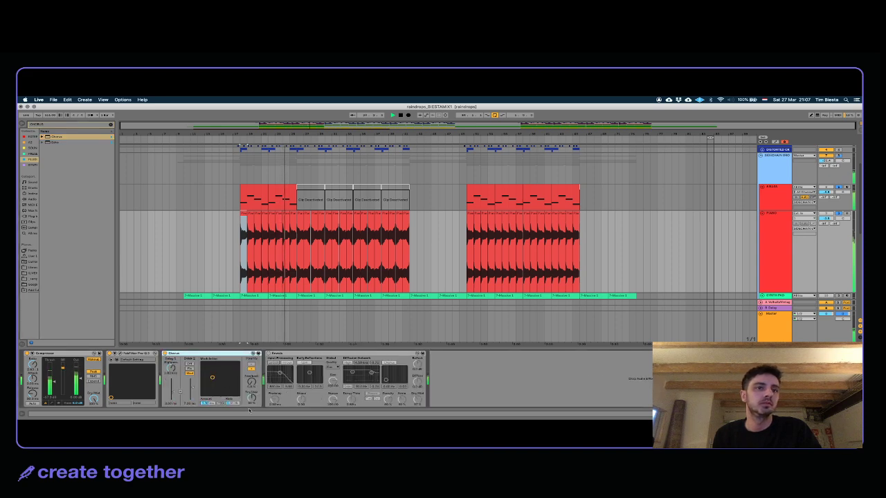
# Step: Adjust the Chorus's Delay 1 highpass and its modulation amount and rate, replaying from the first PIANO clip
pyautogui.click(170, 368)
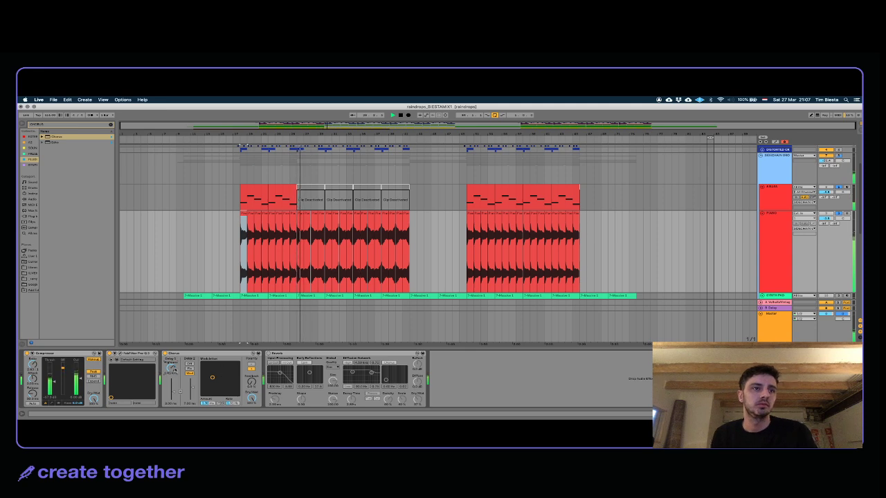
pyautogui.moveTo(213, 377)
pyautogui.mouseDown()
pyautogui.moveTo(204, 394)
pyautogui.moveTo(216, 394)
pyautogui.mouseUp()
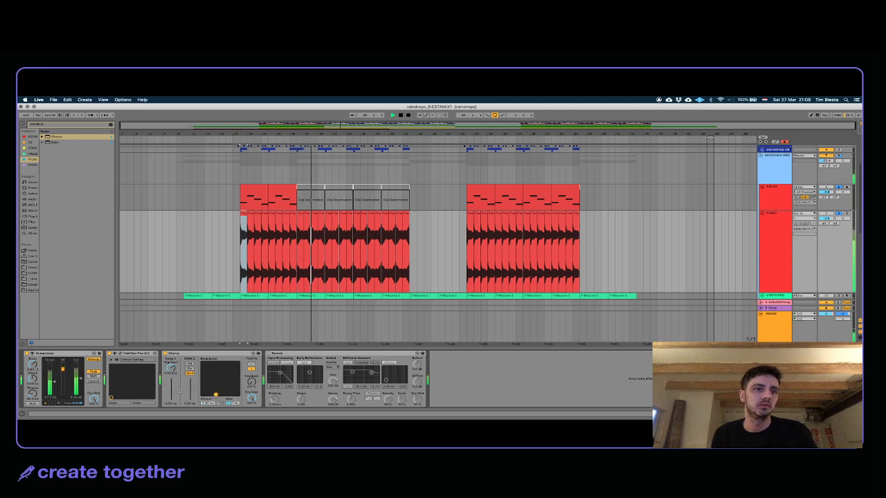
pyautogui.press('space')
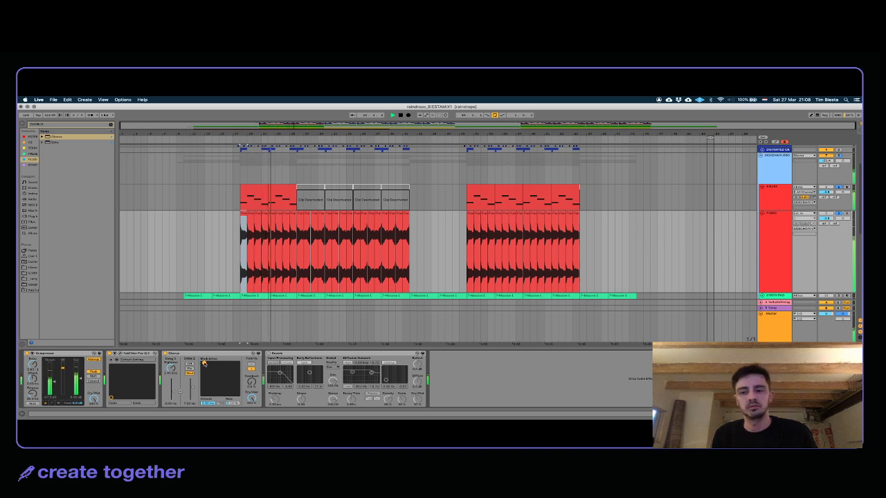
# Step: Turn off the Chorus on the PIANO track and examine the song's first PIANO clips during playback
pyautogui.click(231, 355)
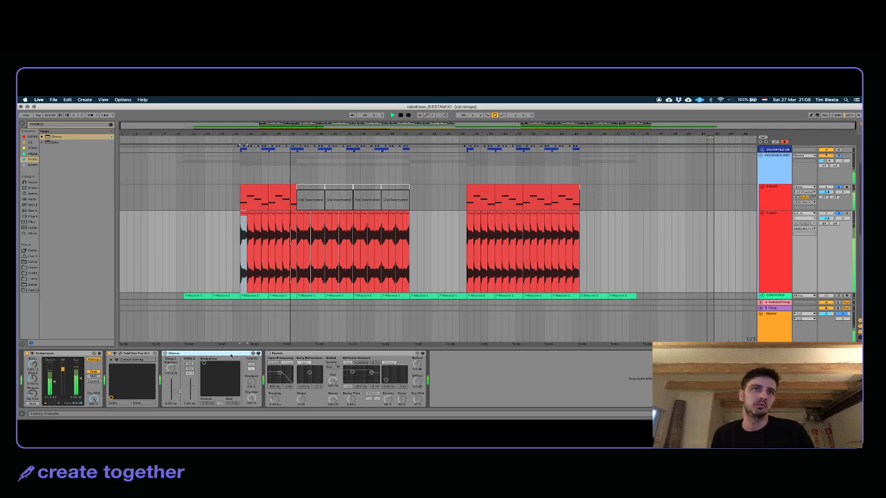
pyautogui.moveTo(236, 133); pyautogui.dragTo(236, 215)
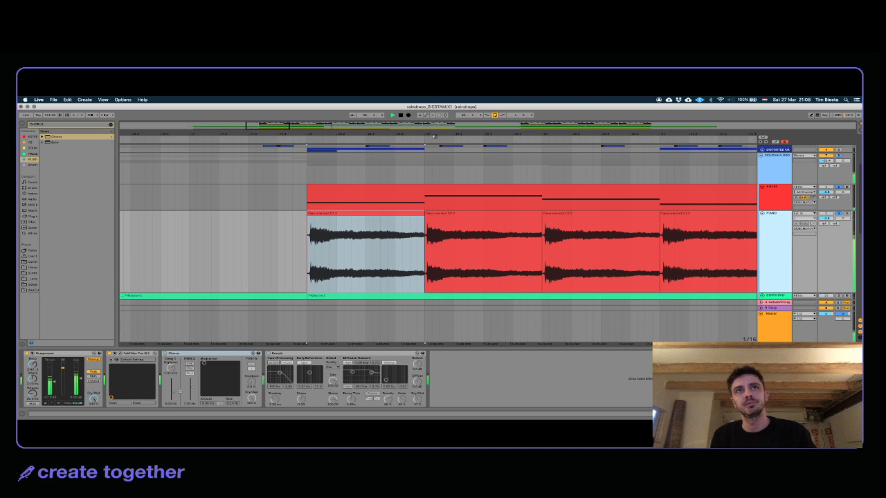
pyautogui.moveTo(432, 134); pyautogui.dragTo(346, 107)
pyautogui.press('space')
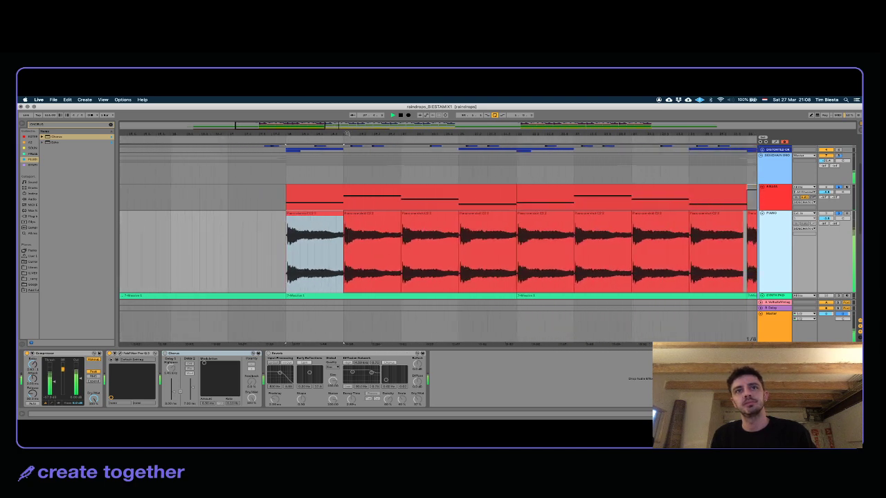
# Step: Select the first eight PIANO clips in the arrangement and open their clip settings
pyautogui.click(307, 213)
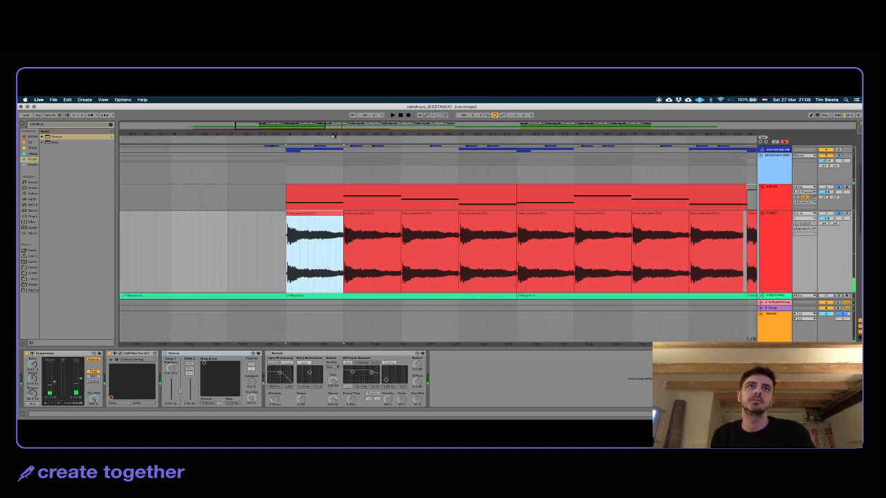
pyautogui.moveTo(331, 128); pyautogui.dragTo(309, 107)
pyautogui.moveTo(389, 223); pyautogui.dragTo(307, 220)
pyautogui.hotkey('shift', 'Tab')
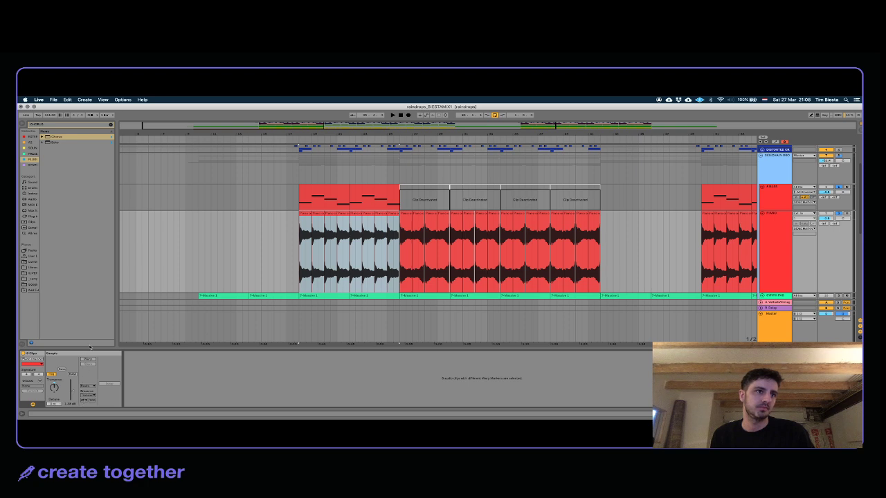
# Step: Replay the song from the first PIANO clip, and again from the PIANO clip where the deactivated BASS clips begin
pyautogui.click(230, 222)
pyautogui.click(301, 219)
pyautogui.press('space')
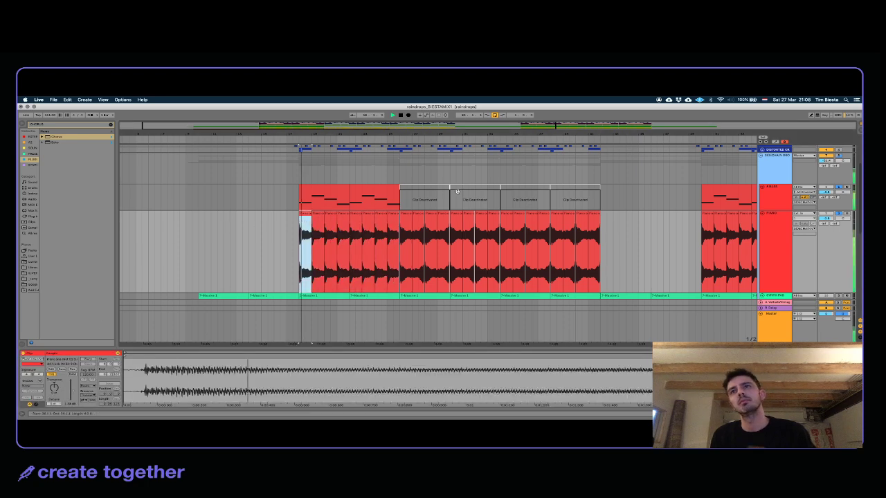
pyautogui.click(401, 227)
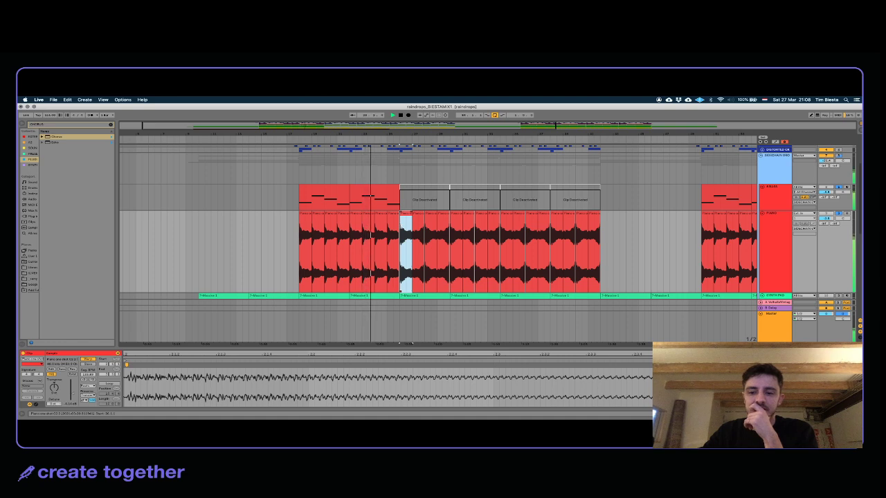
pyautogui.press('space')
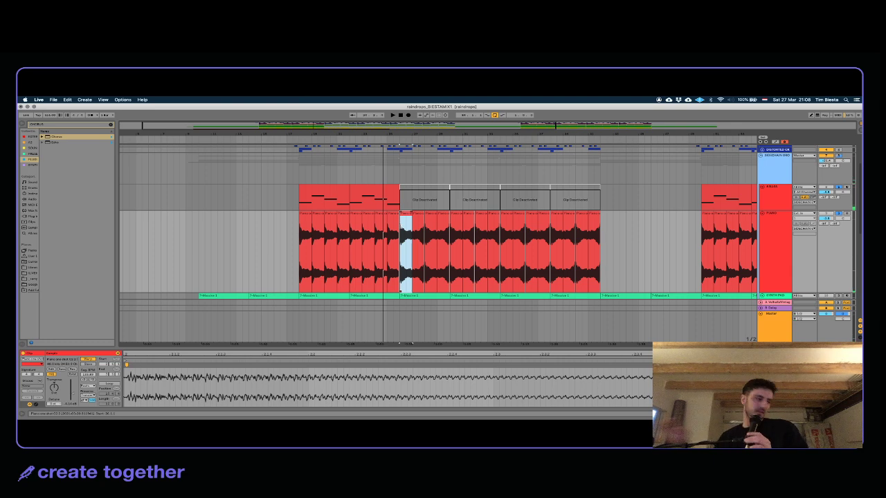
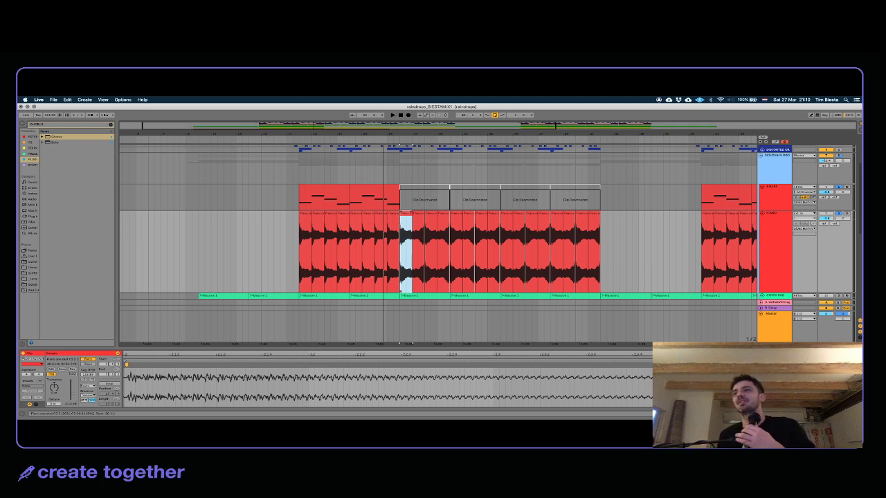
pyautogui.press('space')
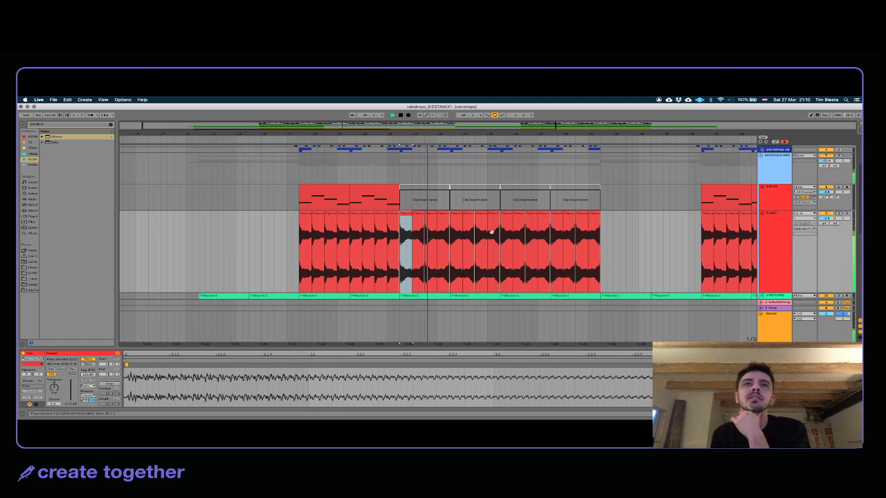
# Step: Display the PIANO track's effects and duplicate the track with its clips and devices
pyautogui.click(328, 197)
pyautogui.hotkey('shift', 'Tab')
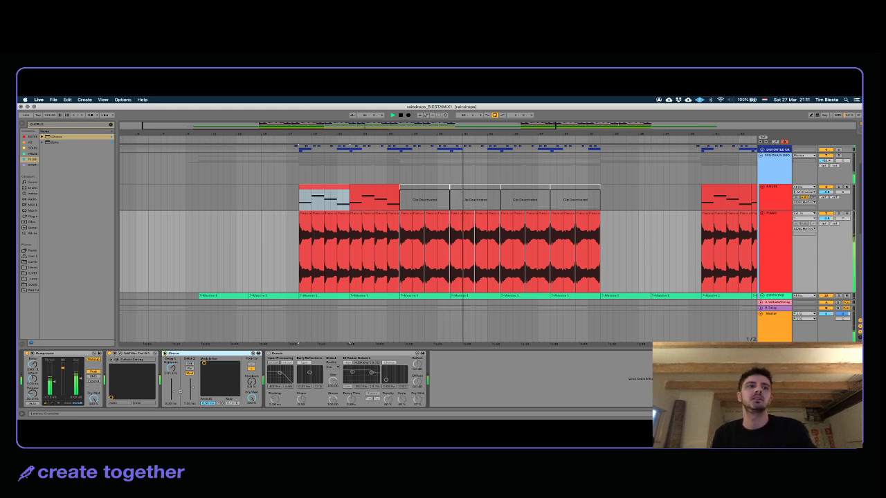
pyautogui.click(767, 253)
pyautogui.press('super+d')
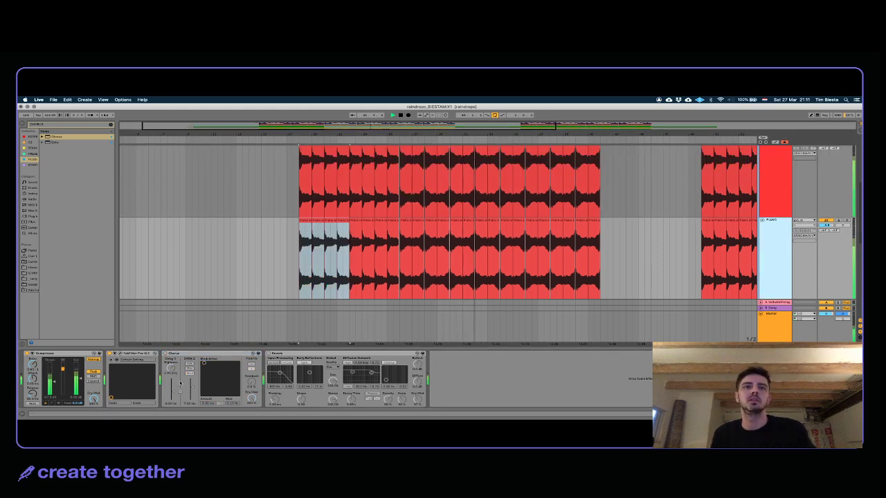
# Step: Stop playback and delete the original PIANO track's clips that run alongside the deactivated BASS clips
pyautogui.click(405, 256)
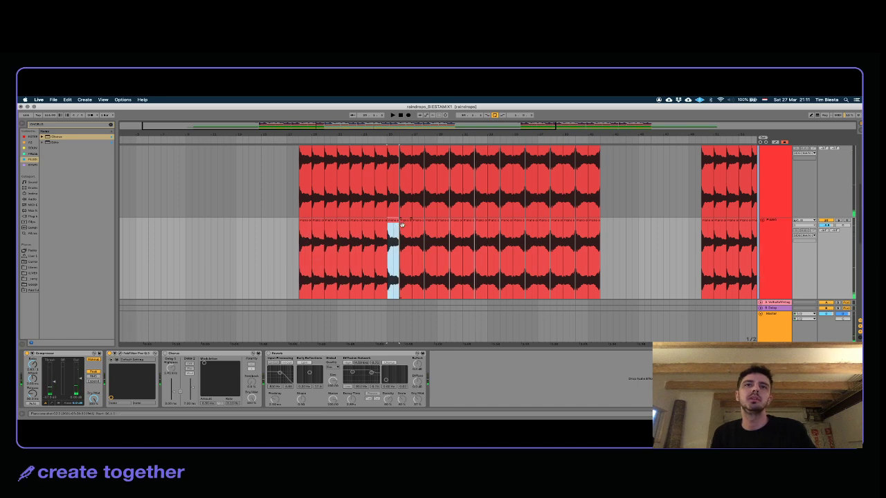
pyautogui.click(403, 162)
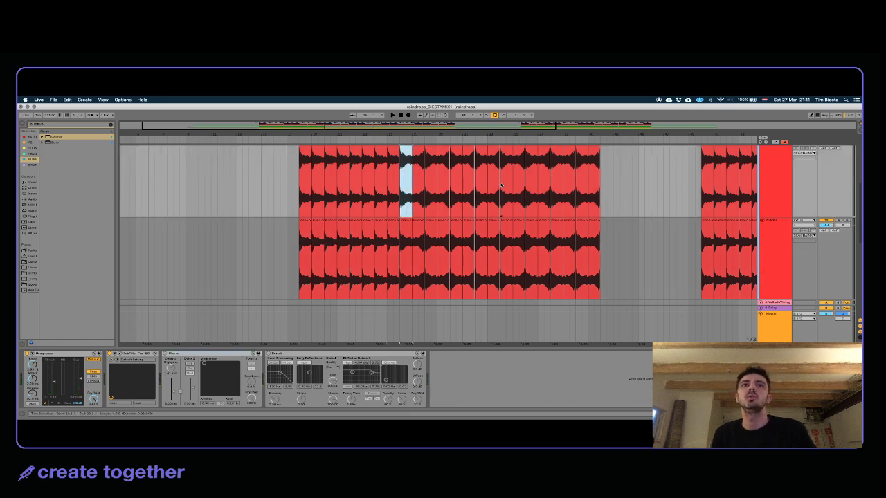
pyautogui.scroll(3, 449, 190)
pyautogui.keyDown('shift'); pyautogui.click(596, 233); pyautogui.keyUp('shift')
pyautogui.hscroll(5, 528, 258)
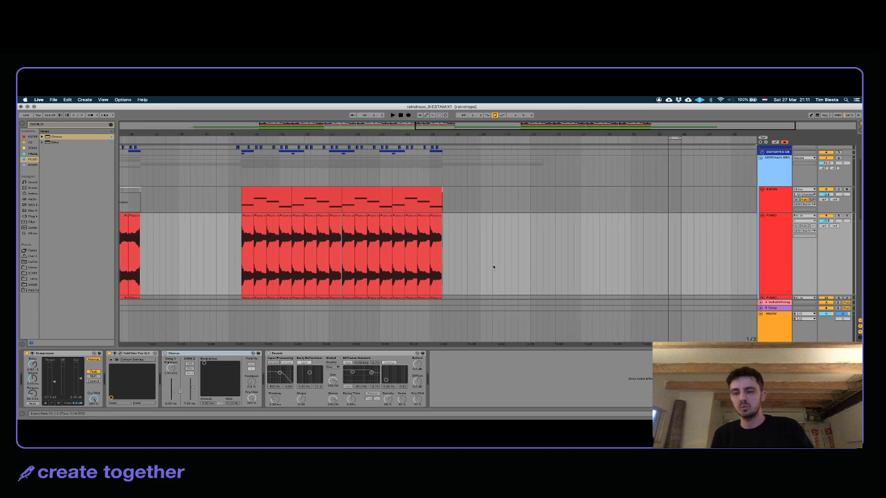
pyautogui.click(454, 267)
pyautogui.press('-')
pyautogui.press('-')
pyautogui.scroll(-3, 331, 243)
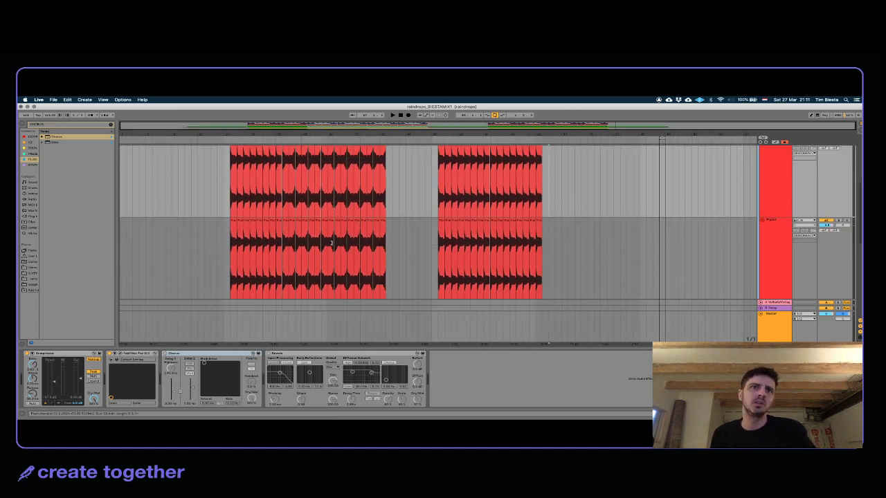
pyautogui.click(283, 154)
pyautogui.keyDown('shift'); pyautogui.click(381, 161); pyautogui.keyUp('shift')
pyautogui.press('Delete')
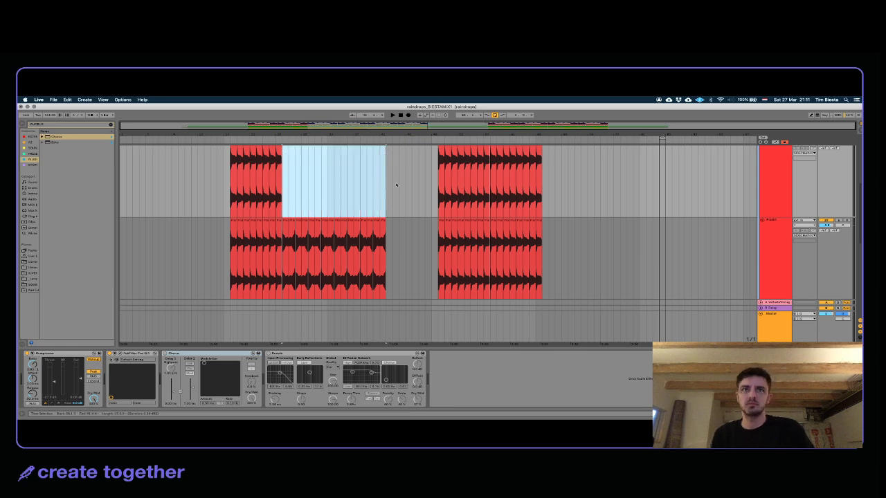
# Step: Delete the first eight clips from the duplicate PIANO track
pyautogui.click(278, 231)
pyautogui.keyDown('shift'); pyautogui.click(234, 225); pyautogui.keyUp('shift')
pyautogui.press('Delete')
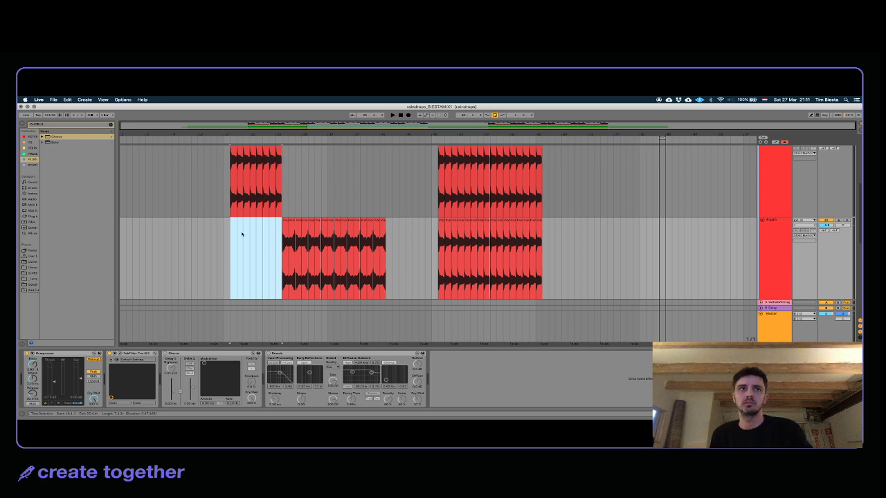
pyautogui.click(235, 183)
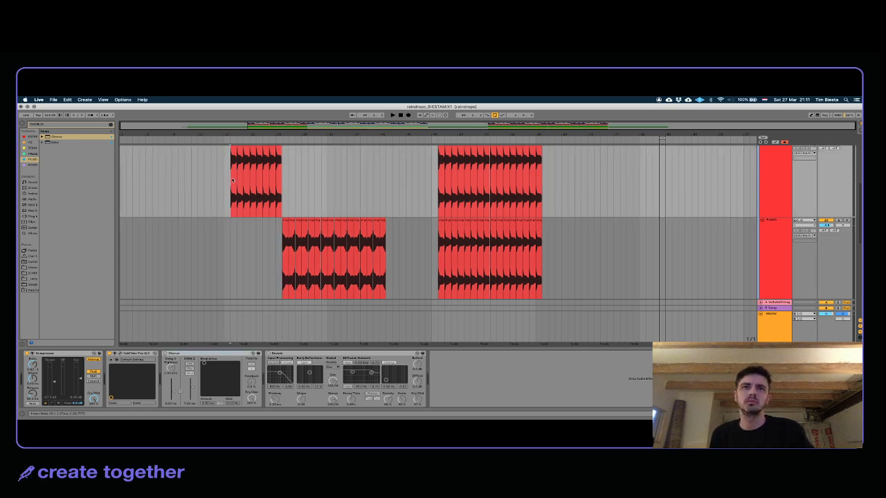
pyautogui.press('super+z')
pyautogui.press('super+z')
pyautogui.press('super+z')
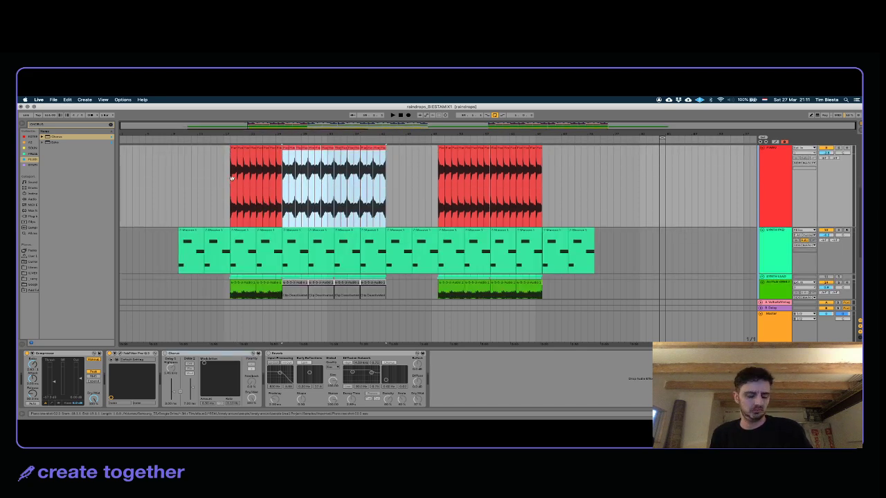
pyautogui.press('super+z')
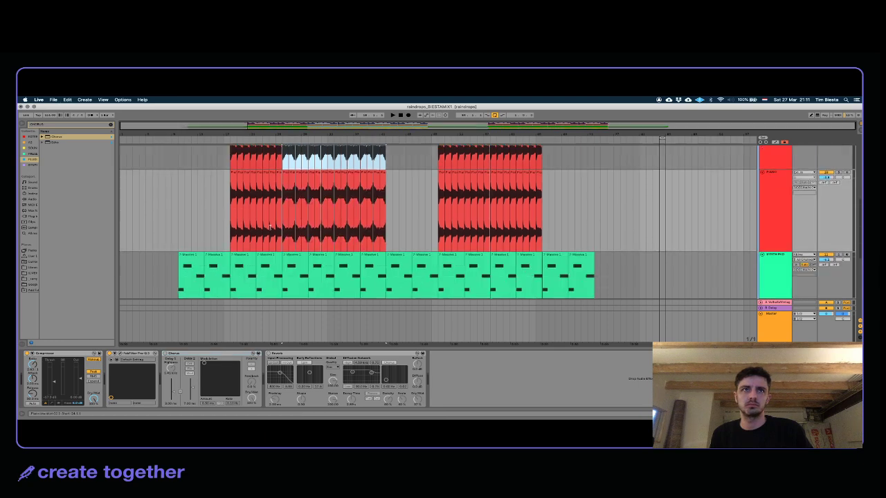
pyautogui.press('super+z')
pyautogui.press('super+z')
pyautogui.press('super+z')
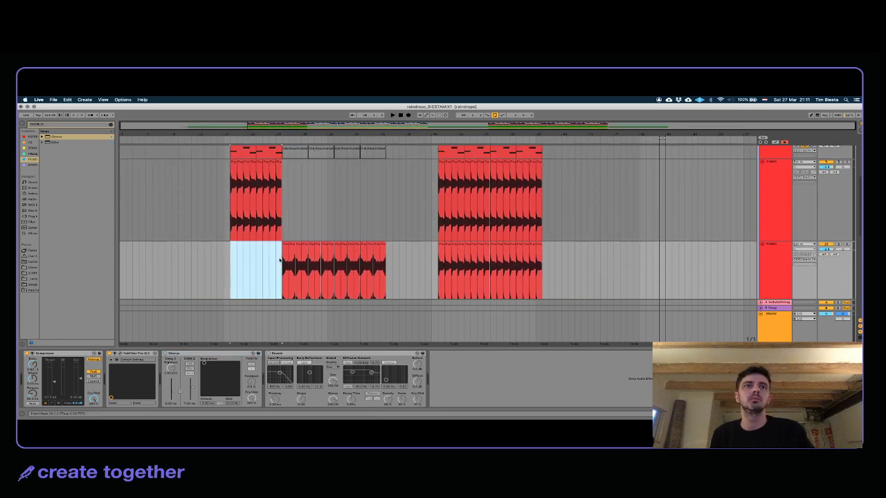
pyautogui.press('super+z')
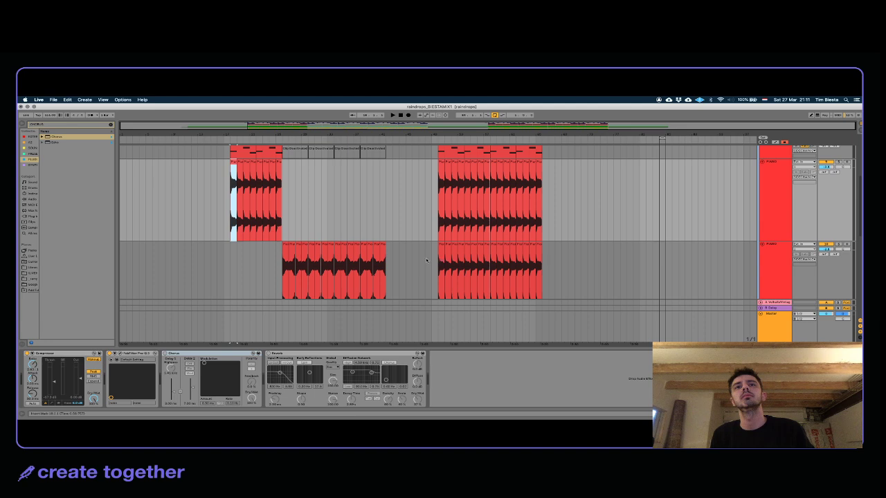
# Step: Delete the last block of clips from the duplicate PIANO track and replay from the first clip of the original PIANO track
pyautogui.moveTo(426, 260); pyautogui.dragTo(574, 270)
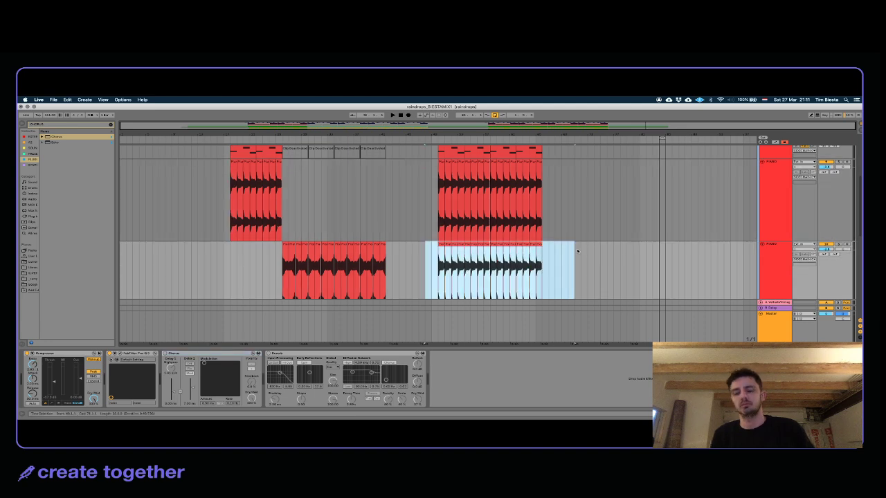
pyautogui.press('Delete')
pyautogui.click(232, 192)
pyautogui.press('space')
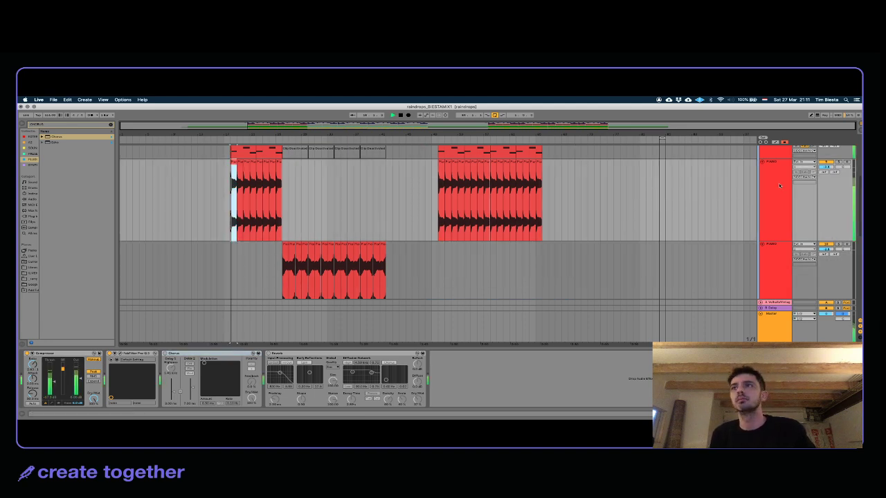
# Step: Turn on the Chorus on the original PIANO track and select the Reverb on the duplicate PIANO track
pyautogui.click(164, 353)
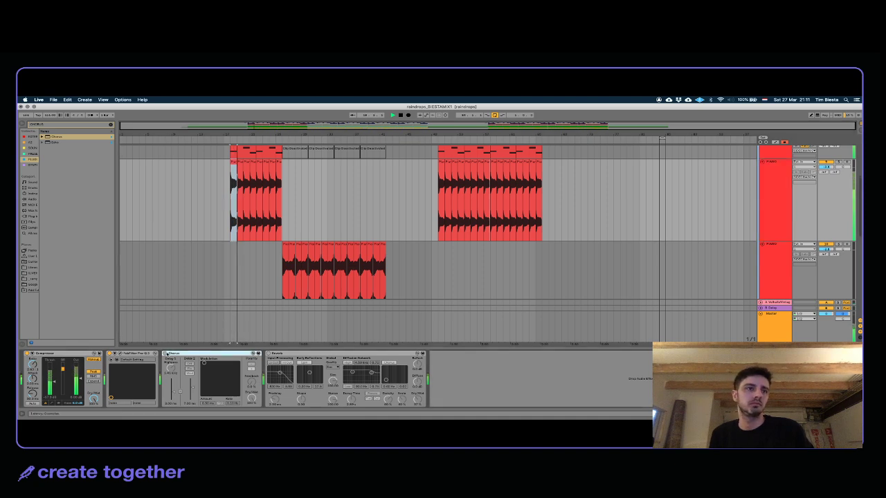
pyautogui.click(775, 266)
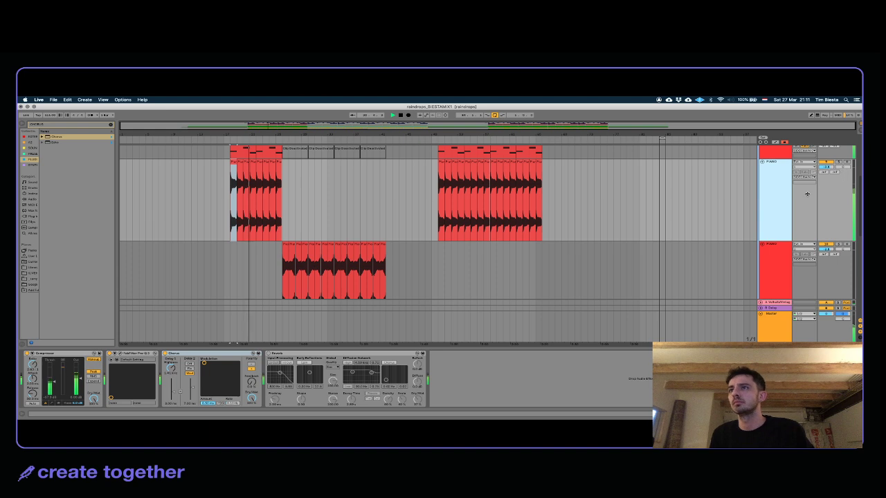
pyautogui.click(769, 267)
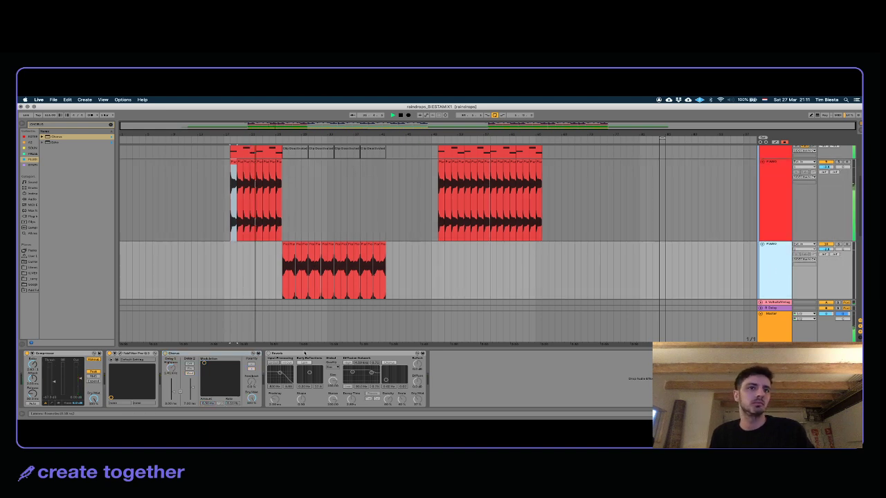
pyautogui.click(304, 353)
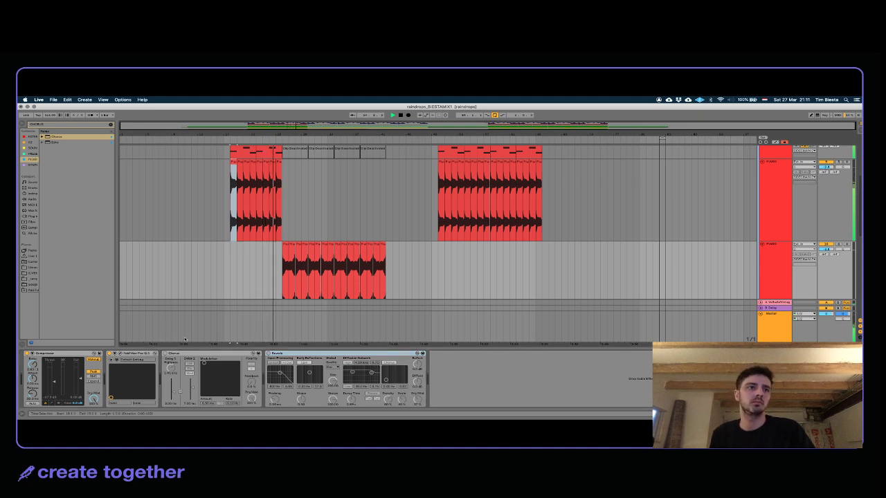
# Step: Examine the first clips on the duplicate PIANO track up close during playback and hide the clip details
pyautogui.scroll(-5, 203, 283)
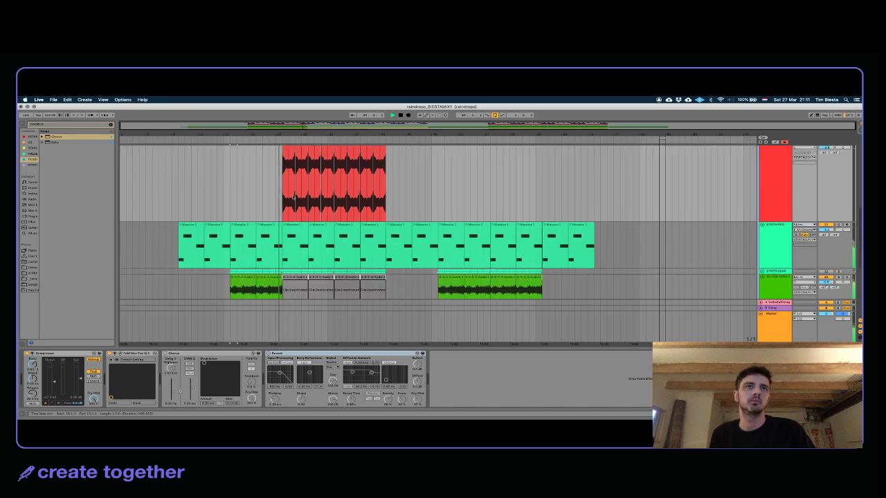
pyautogui.moveTo(282, 137); pyautogui.dragTo(380, 194)
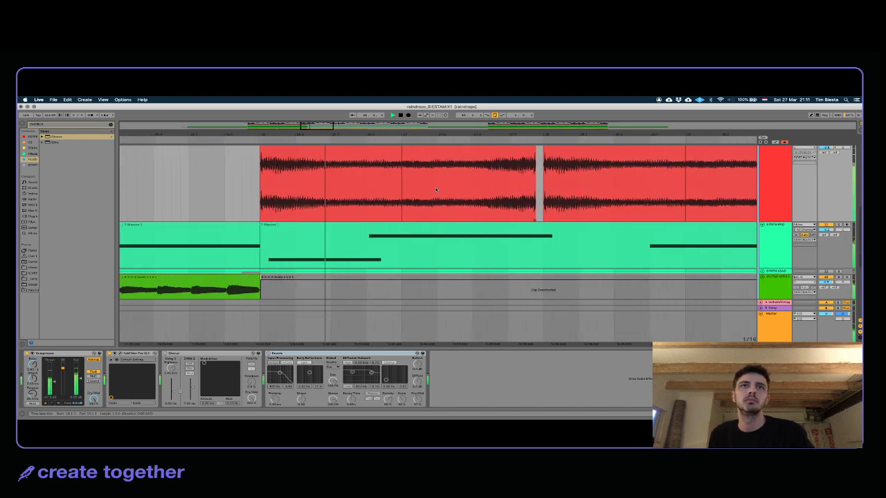
pyautogui.scroll(5, 433, 195)
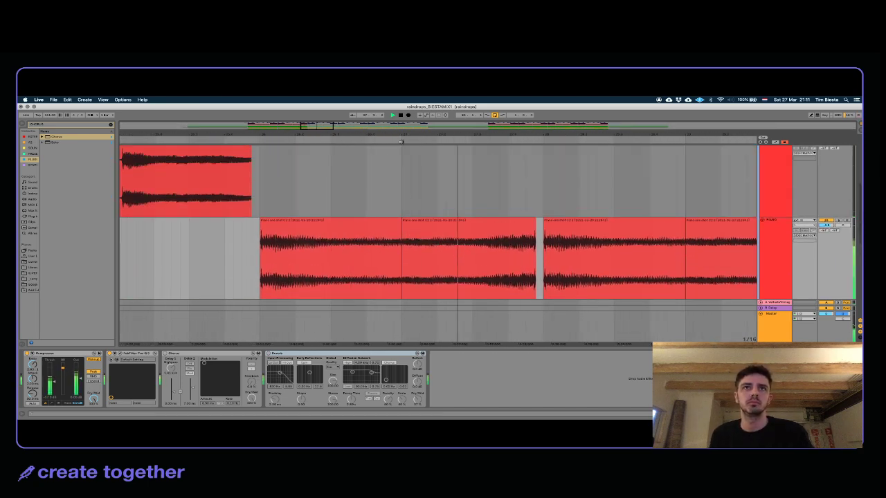
pyautogui.click(370, 236)
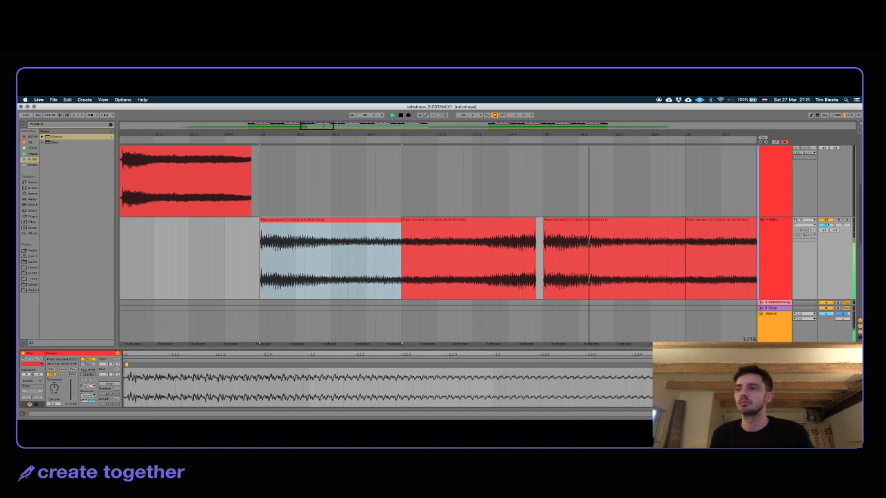
pyautogui.press('super+alt+l')
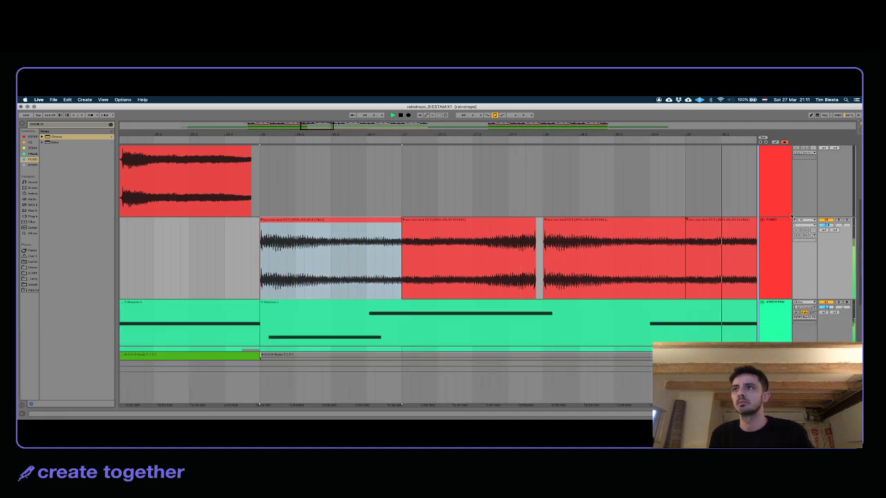
# Step: Solo the duplicate PIANO track and examine its following clips during playback
pyautogui.click(839, 220)
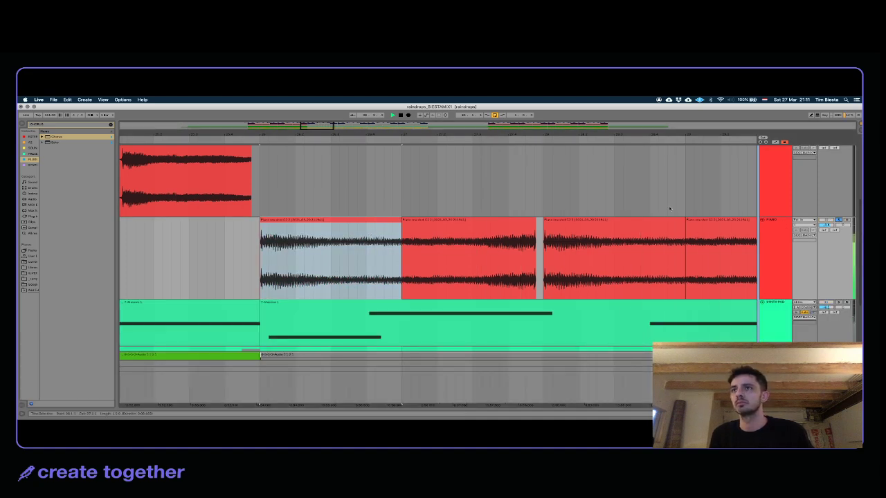
pyautogui.hscroll(4, 559, 231)
pyautogui.click(574, 220)
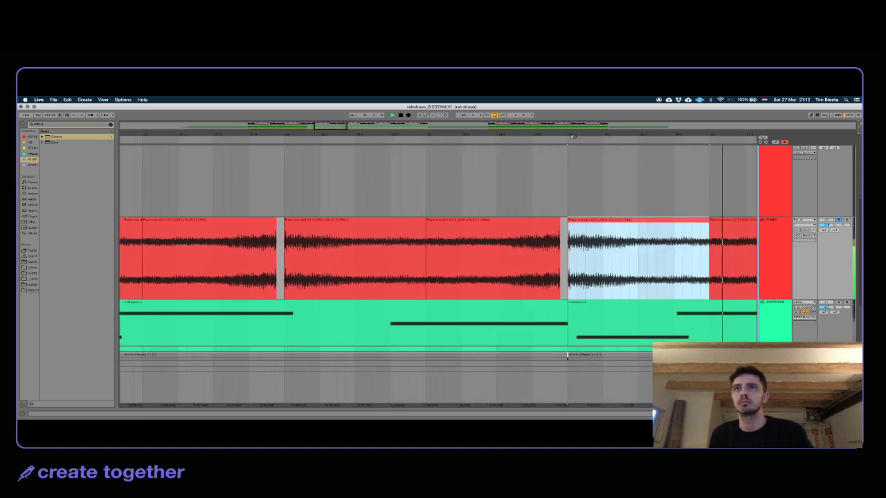
pyautogui.hscroll(2, 566, 165)
pyautogui.scroll(-4, 439, 165)
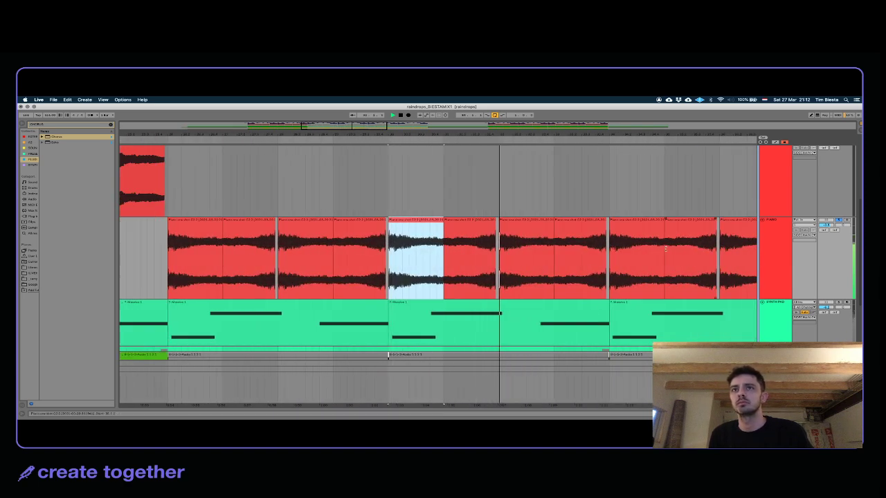
# Step: Turn off the solo on the duplicate PIANO track and select the sidechain group with the whole song in view
pyautogui.scroll(6, 668, 243)
pyautogui.doubleClick(766, 228)
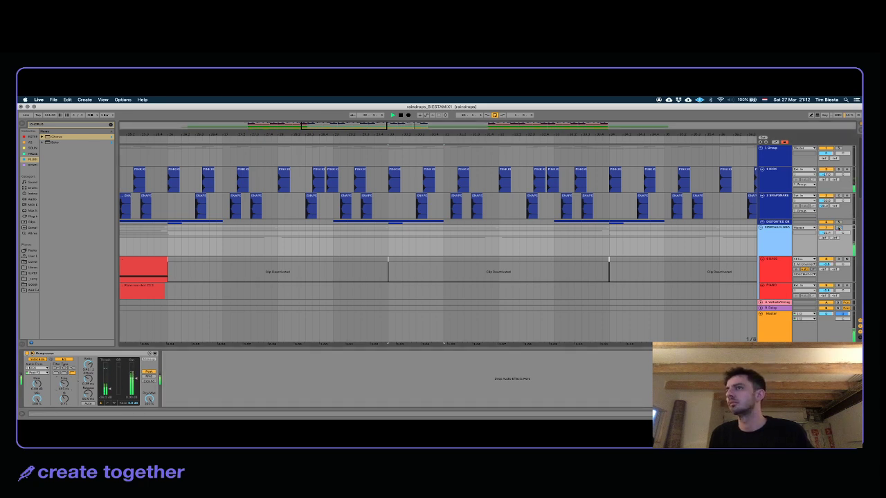
pyautogui.moveTo(603, 130); pyautogui.dragTo(603, 76)
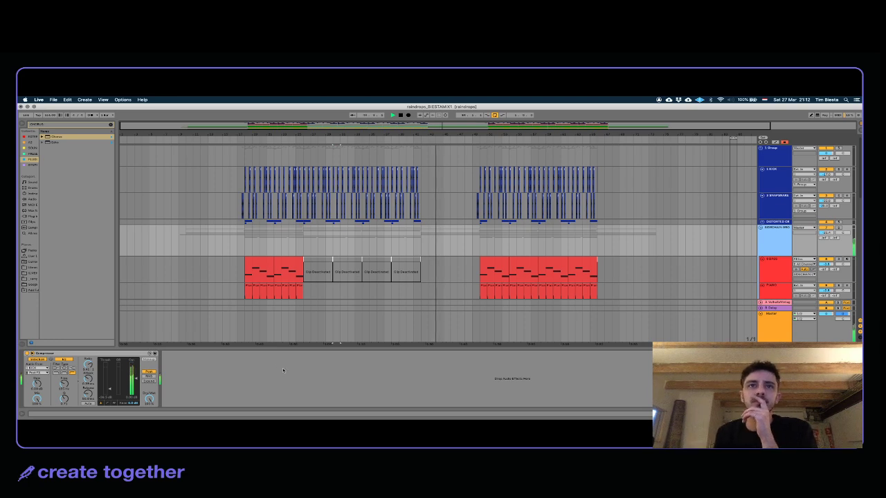
# Step: Examine the device chains of the guitar verse and SYNTH LEAD tracks during playback and select the first guitar verse clip of the second chorus
pyautogui.scroll(-5, 473, 257)
pyautogui.scroll(3, 473, 258)
pyautogui.scroll(-2, 553, 242)
pyautogui.scroll(3, 654, 227)
pyautogui.click(776, 235)
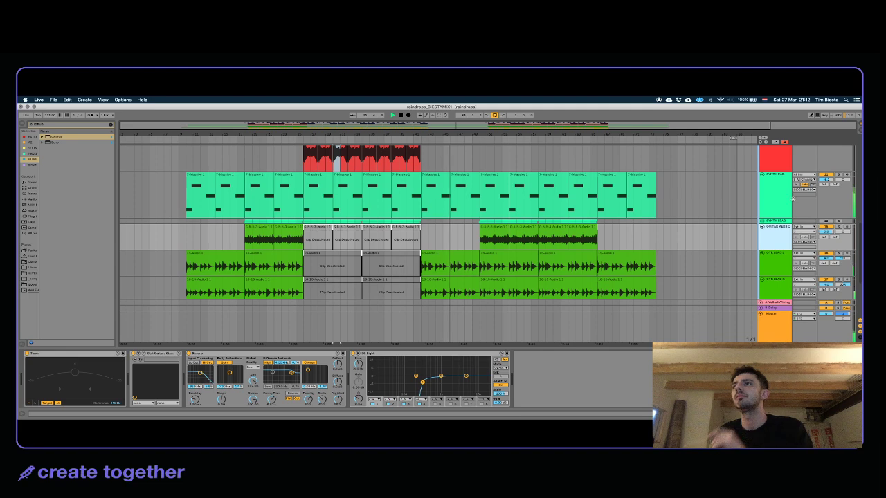
pyautogui.click(777, 218)
pyautogui.click(762, 221)
pyautogui.click(762, 221)
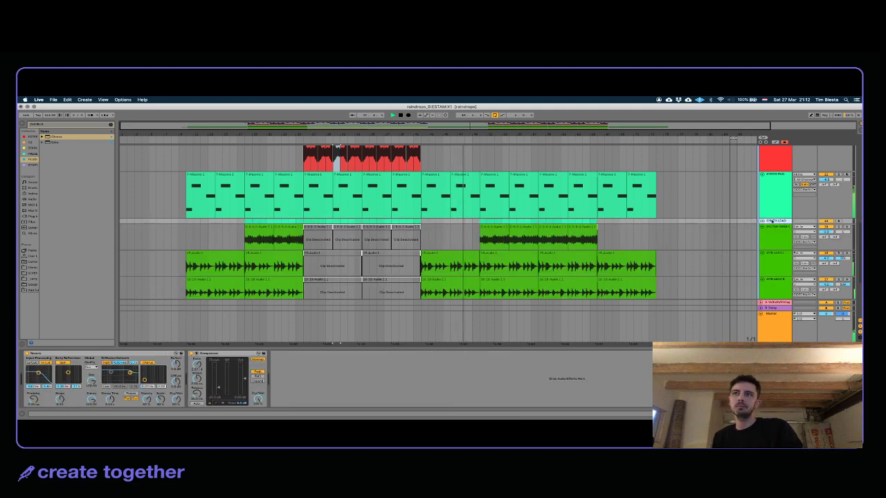
pyautogui.click(771, 228)
pyautogui.click(504, 228)
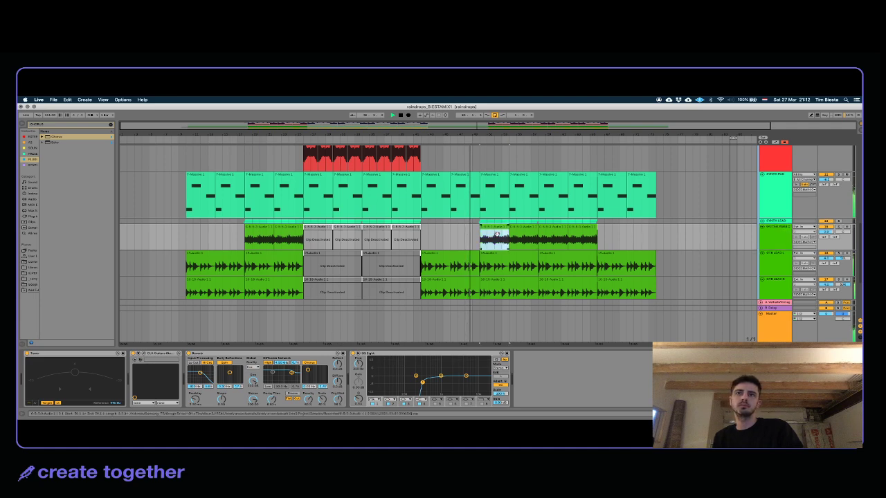
# Step: Select the GTR LEAD L track to view its Reverb and look through the remaining tracks during playback
pyautogui.click(465, 268)
pyautogui.scroll(-4, 522, 248)
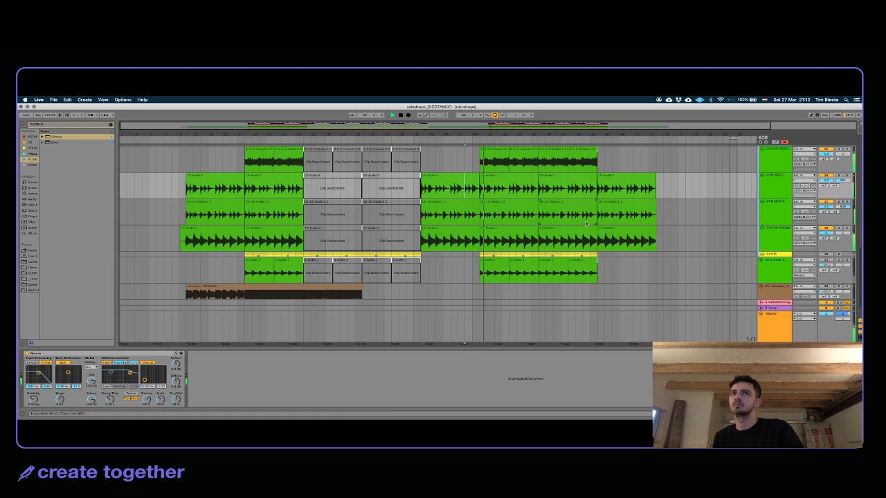
pyautogui.scroll(-2, 585, 223)
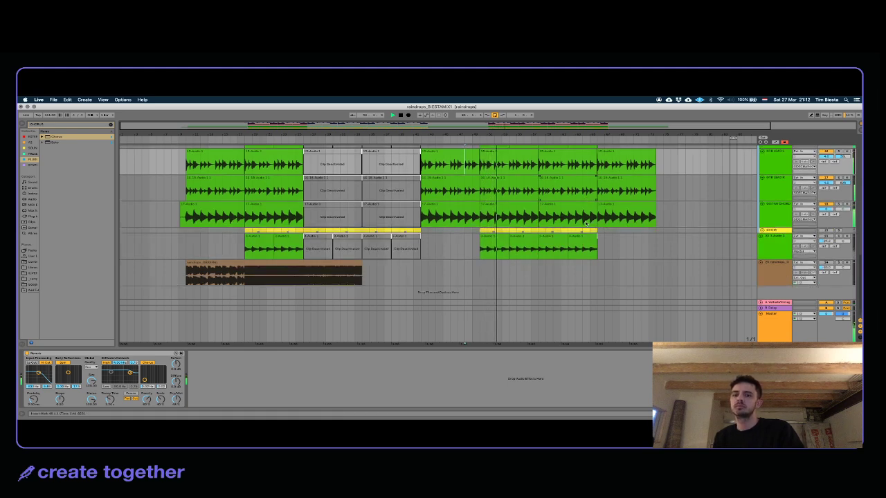
pyautogui.scroll(2, 585, 223)
pyautogui.scroll(2, 585, 223)
pyautogui.scroll(4, 585, 223)
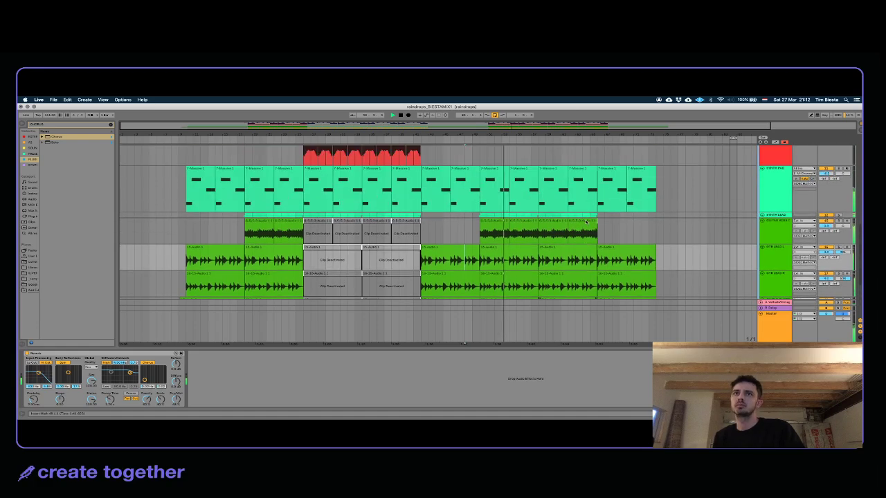
pyautogui.scroll(6, 585, 222)
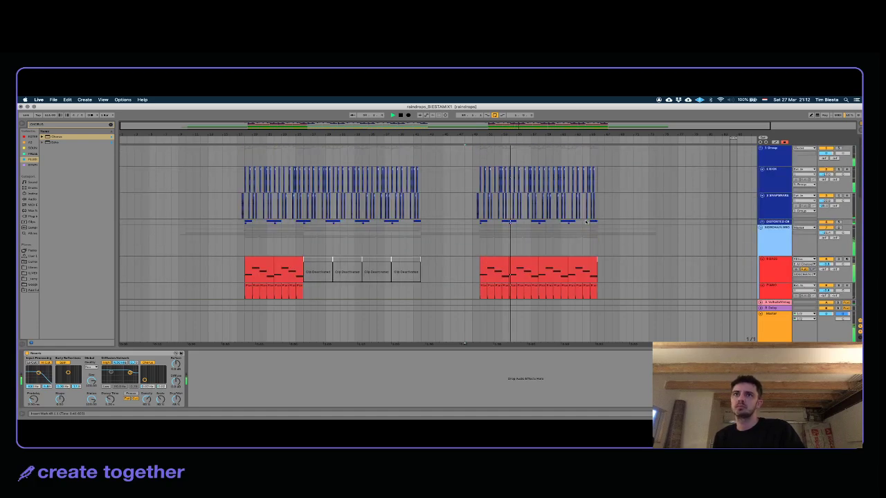
# Step: Examine the effects of the distorted drum track and the original PIANO track during the second chorus
pyautogui.moveTo(500, 135); pyautogui.dragTo(427, 133)
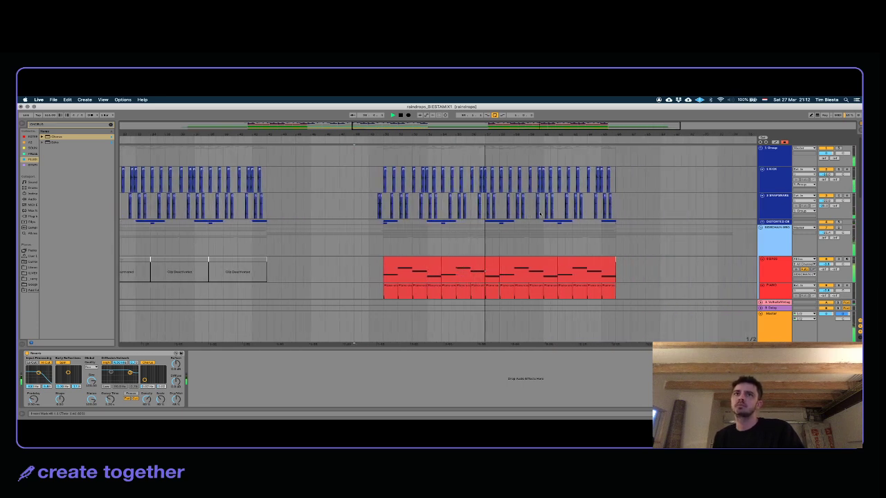
pyautogui.click(504, 272)
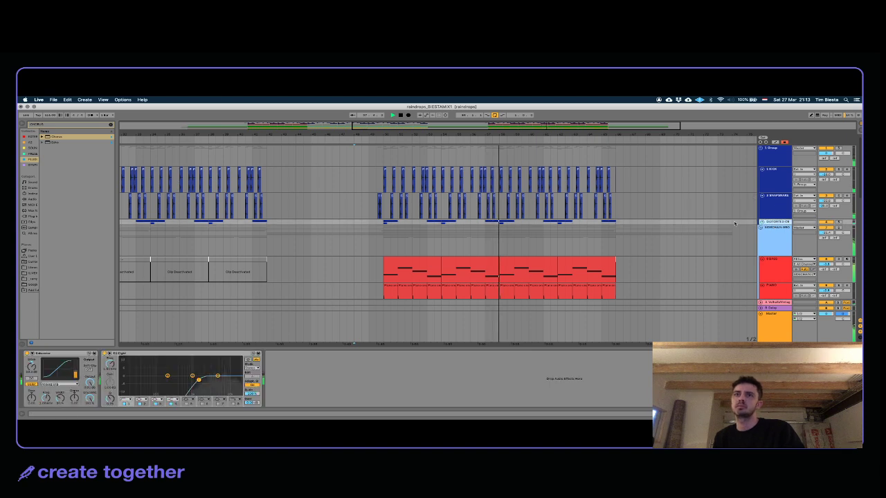
pyautogui.scroll(-8, 503, 272)
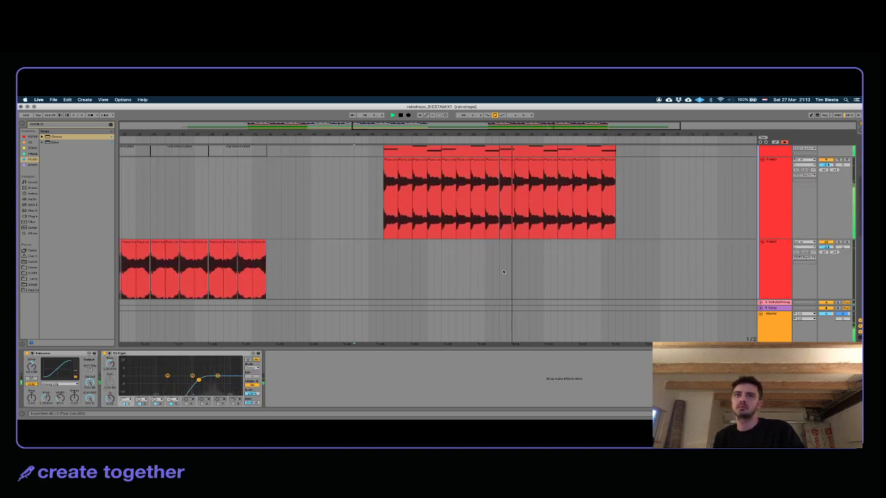
pyautogui.scroll(-5, 503, 272)
pyautogui.scroll(10, 591, 220)
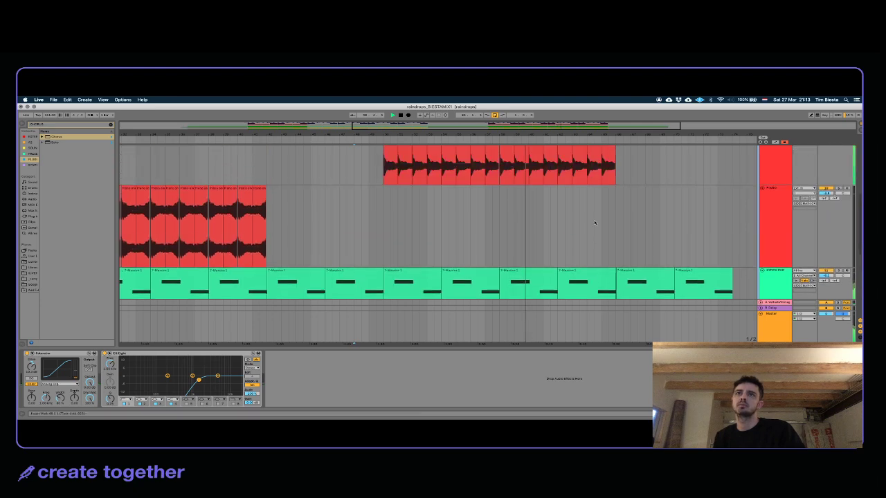
pyautogui.click(666, 223)
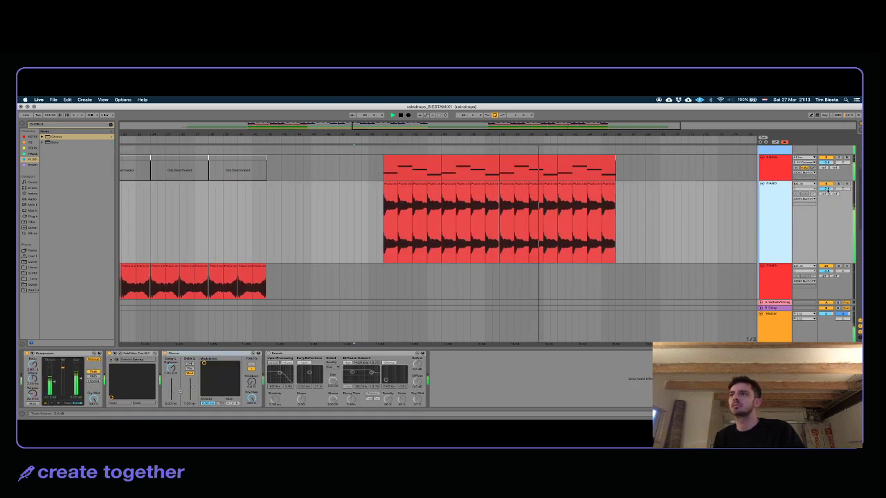
# Step: Examine the section boundary after the last PIANO clips up close across the synth and guitar tracks
pyautogui.doubleClick(443, 132)
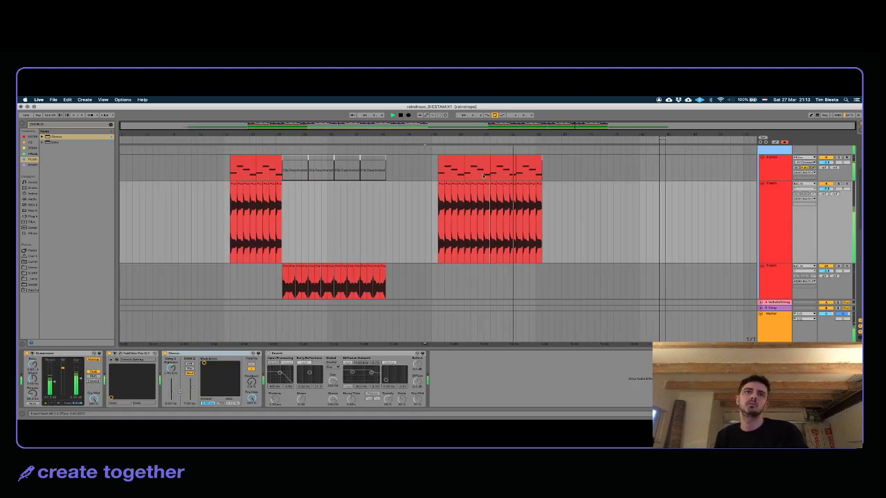
pyautogui.scroll(-4, 433, 201)
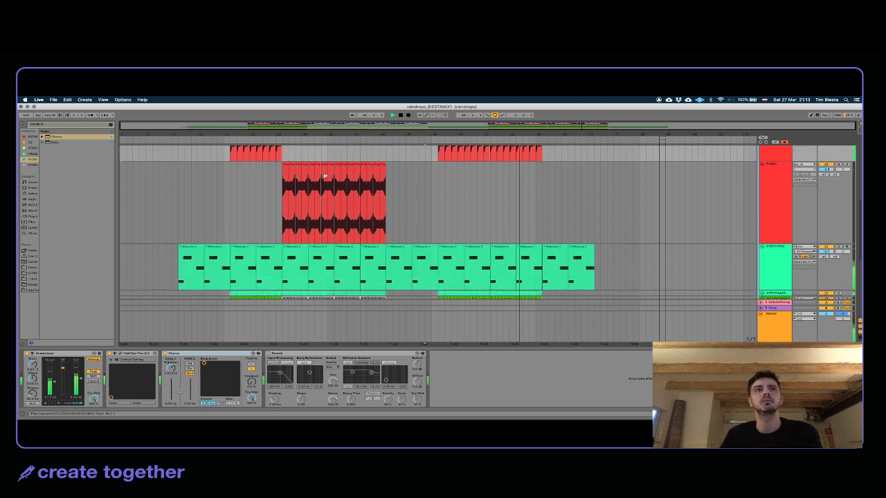
pyautogui.click(540, 212)
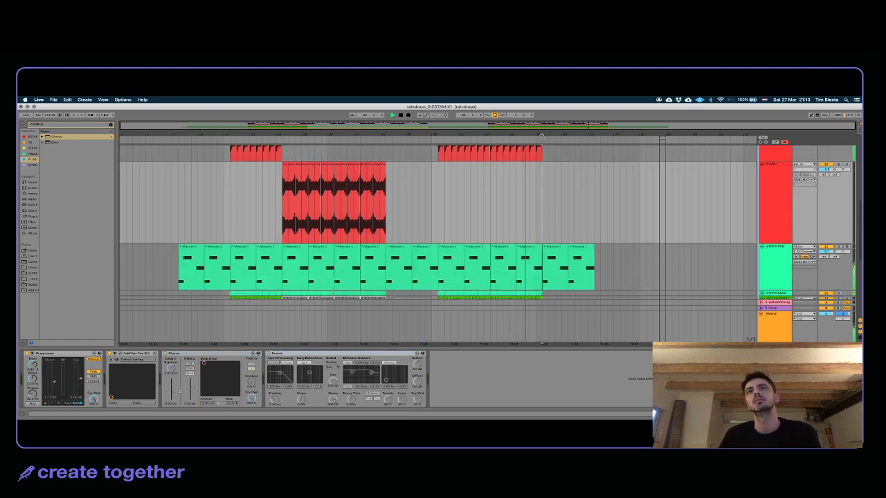
pyautogui.scroll(5, 543, 212)
pyautogui.press('+')
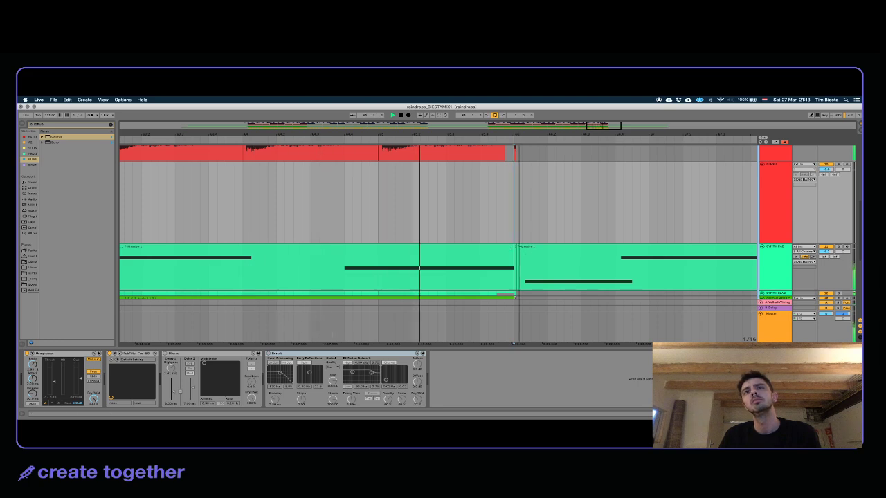
pyautogui.scroll(-4, 518, 228)
pyautogui.scroll(-3, 545, 204)
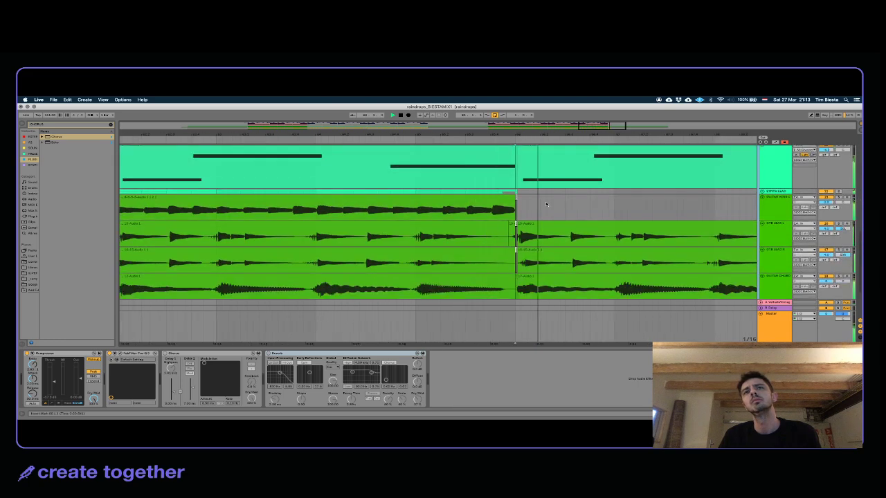
pyautogui.press('+')
pyautogui.press('+')
pyautogui.press('+')
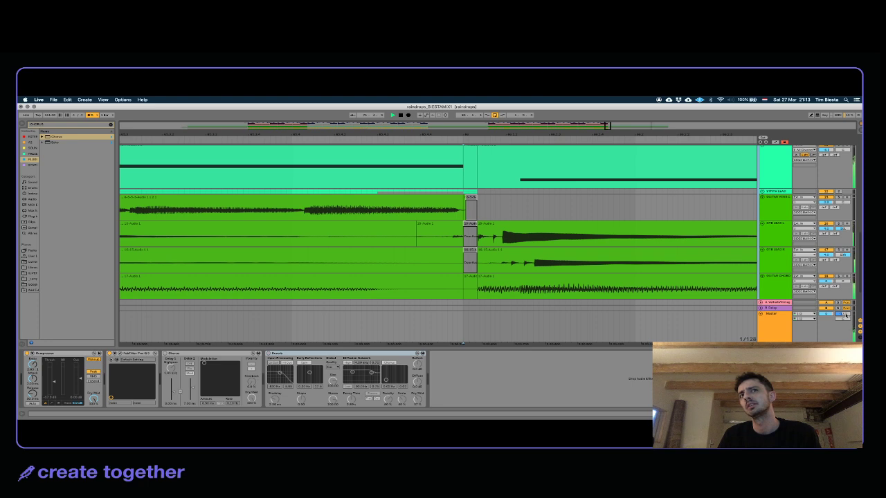
# Step: Stop playback and delete the short span of time at the section boundary across all tracks
pyautogui.click(470, 286)
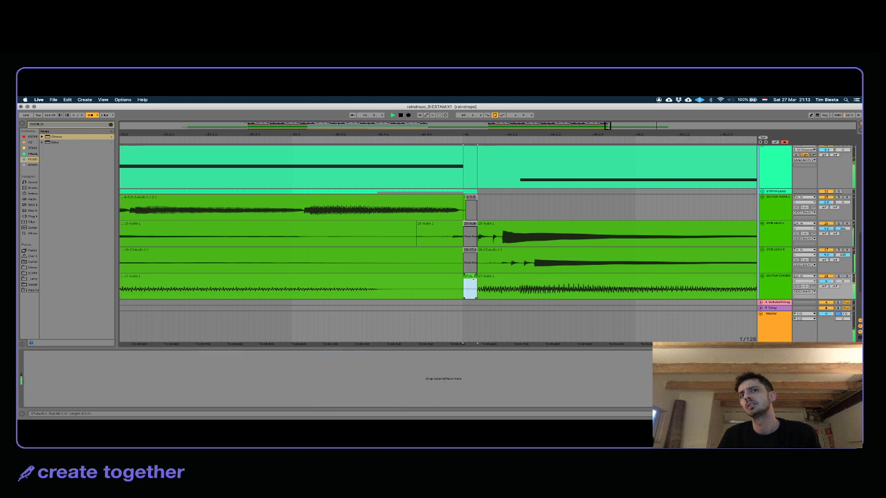
pyautogui.moveTo(476, 138)
pyautogui.mouseDown()
pyautogui.moveTo(474, 128)
pyautogui.moveTo(473, 173)
pyautogui.moveTo(474, 135)
pyautogui.moveTo(474, 148)
pyautogui.mouseUp()
pyautogui.press('space')
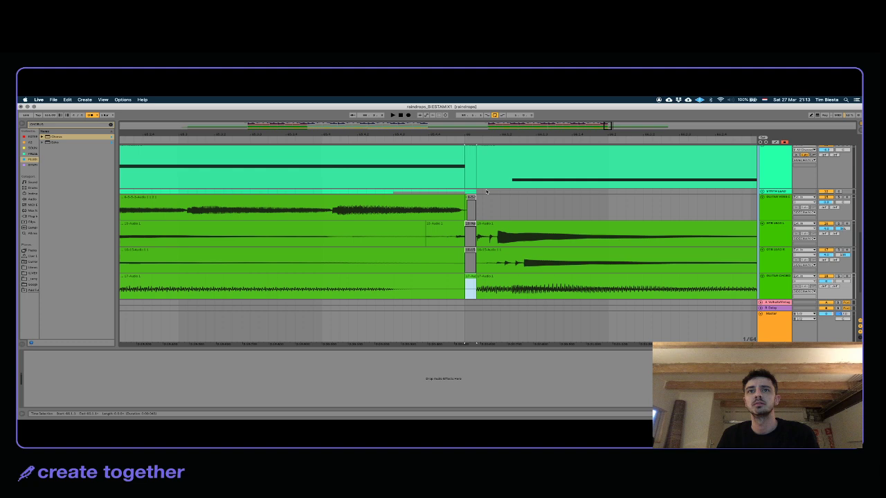
pyautogui.press('shift+super+BackSpace')
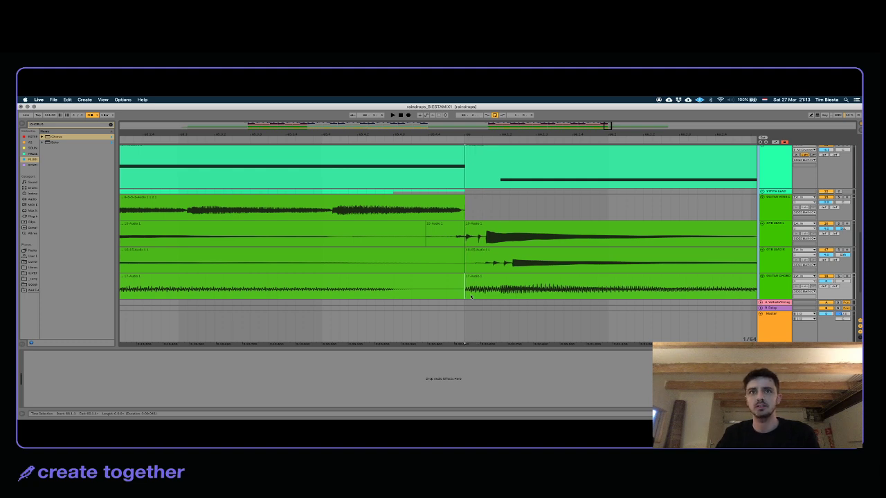
# Step: Replay the joined boundary and the GTR LEAD L clip that follows the deactivated clips
pyautogui.click(385, 233)
pyautogui.press('space')
pyautogui.moveTo(444, 132); pyautogui.dragTo(444, 97)
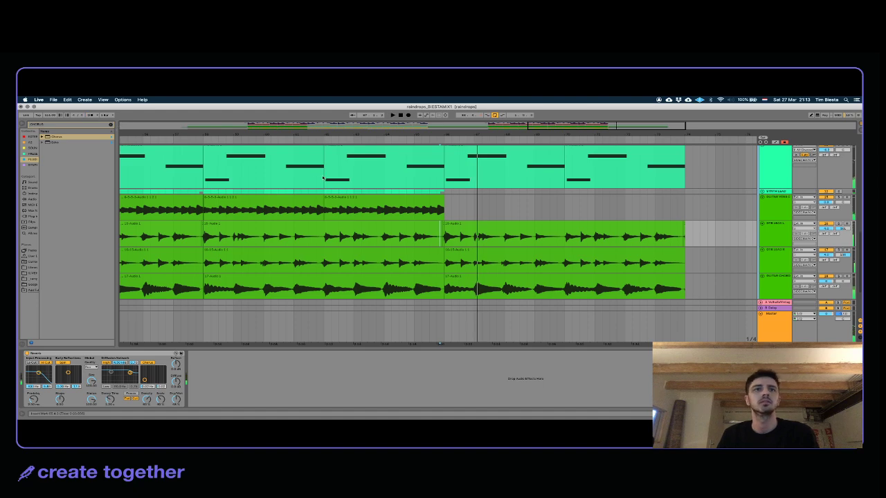
pyautogui.moveTo(316, 136); pyautogui.dragTo(514, 136)
pyautogui.click(237, 224)
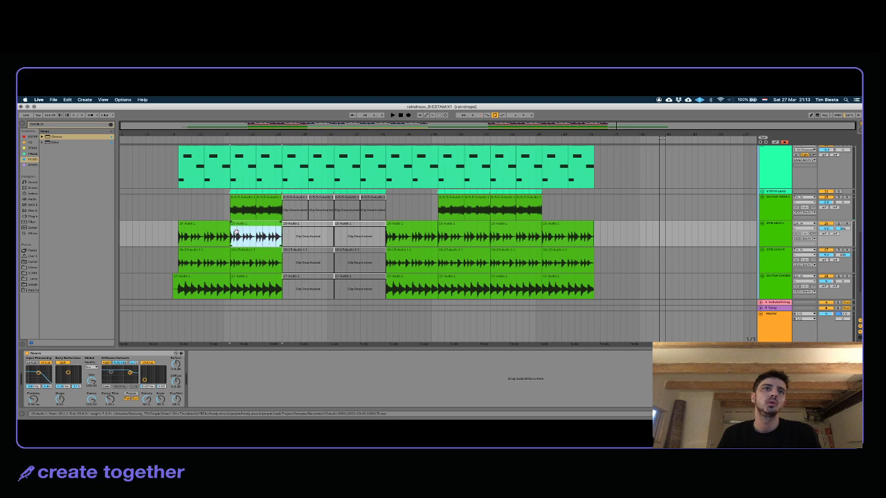
pyautogui.click(204, 224)
pyautogui.click(401, 226)
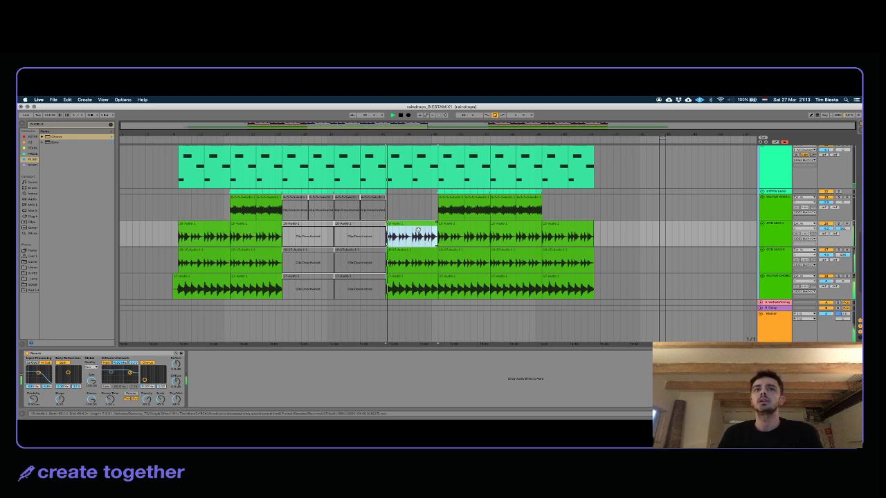
# Step: Solo the two guitar lead tracks and the guitar chords track together
pyautogui.click(195, 231)
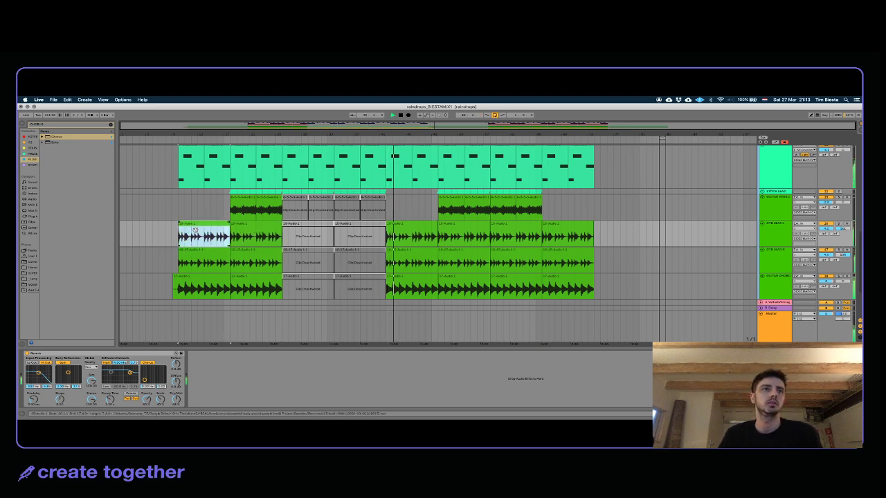
pyautogui.press('Down')
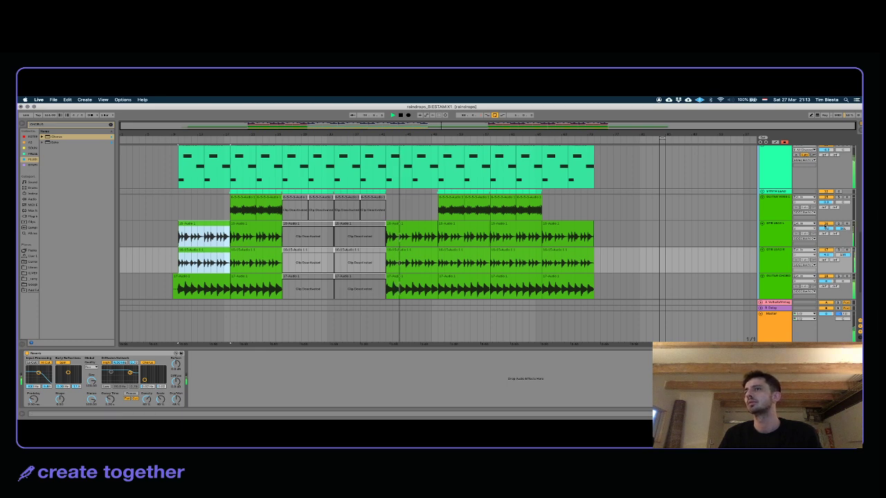
pyautogui.click(777, 228)
pyautogui.keyDown('shift'); pyautogui.click(777, 261); pyautogui.keyUp('shift')
pyautogui.keyDown('shift'); pyautogui.click(775, 280); pyautogui.keyUp('shift')
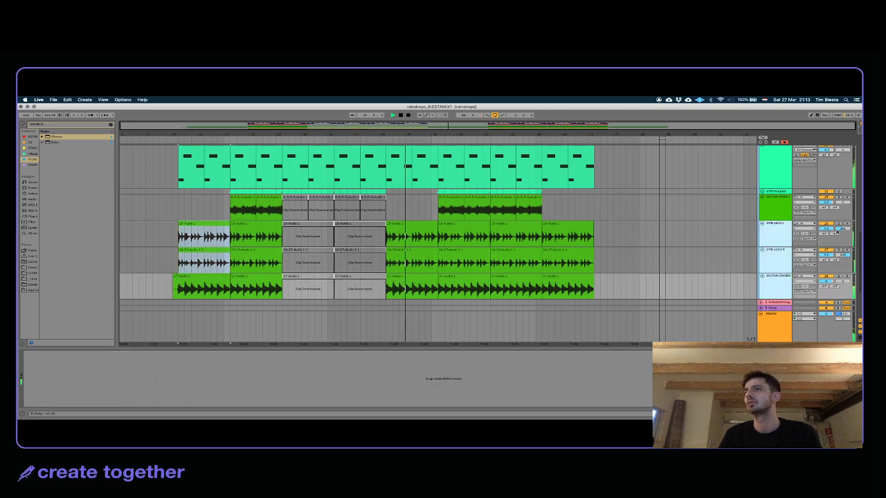
pyautogui.click(838, 224)
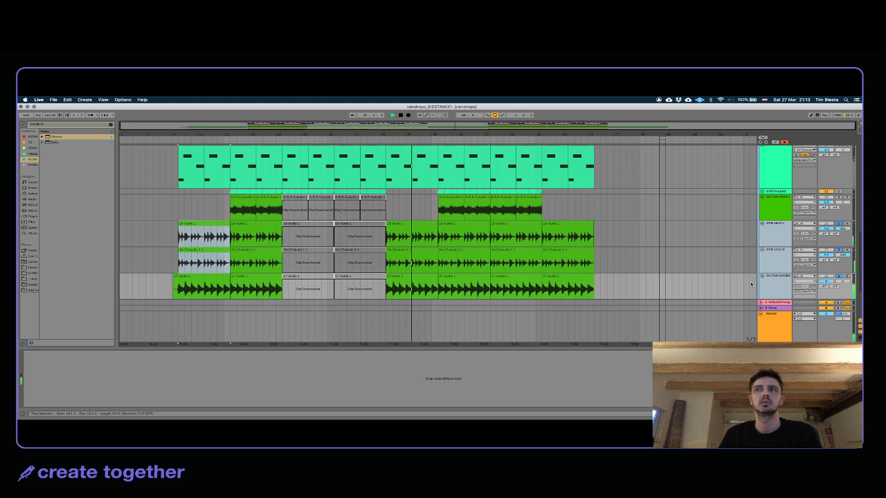
# Step: Check the GTR LEAD L track's Reverb and the sidechain group's Compressor with the guitars soloed, and stop playback
pyautogui.click(775, 229)
pyautogui.click(774, 253)
pyautogui.press('Up')
pyautogui.scroll(3, 741, 250)
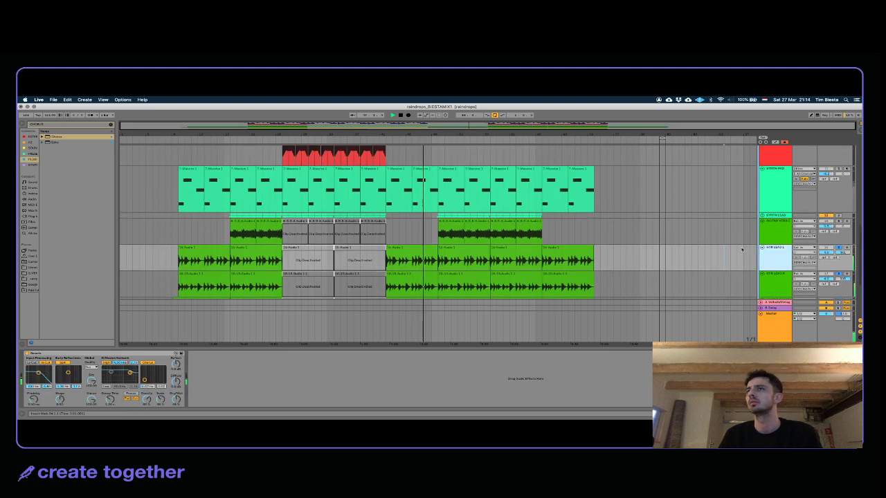
pyautogui.scroll(6, 741, 250)
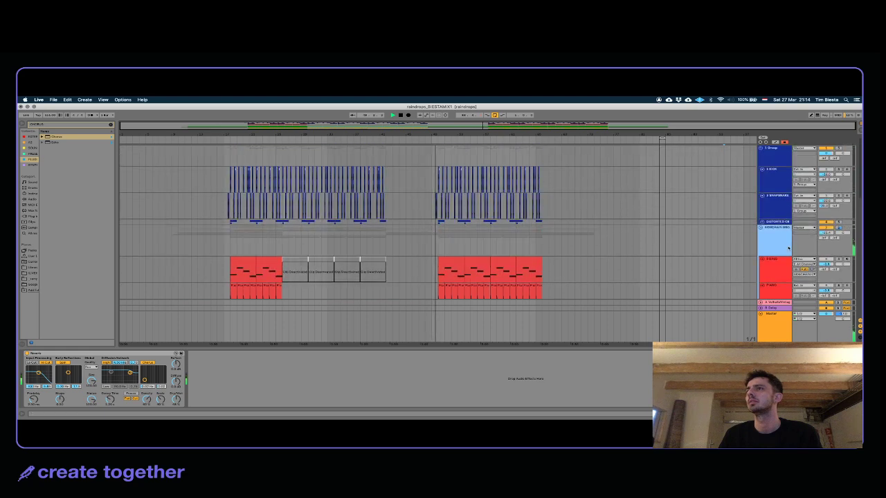
pyautogui.click(455, 243)
pyautogui.scroll(-10, 454, 242)
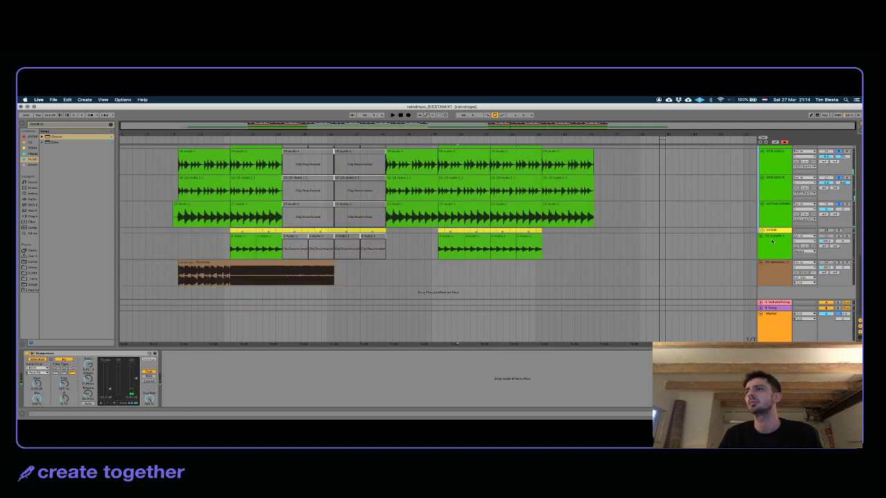
# Step: Unfold the CHOIR group to view its effects and return to the sidechain group track
pyautogui.click(763, 231)
pyautogui.scroll(8, 768, 227)
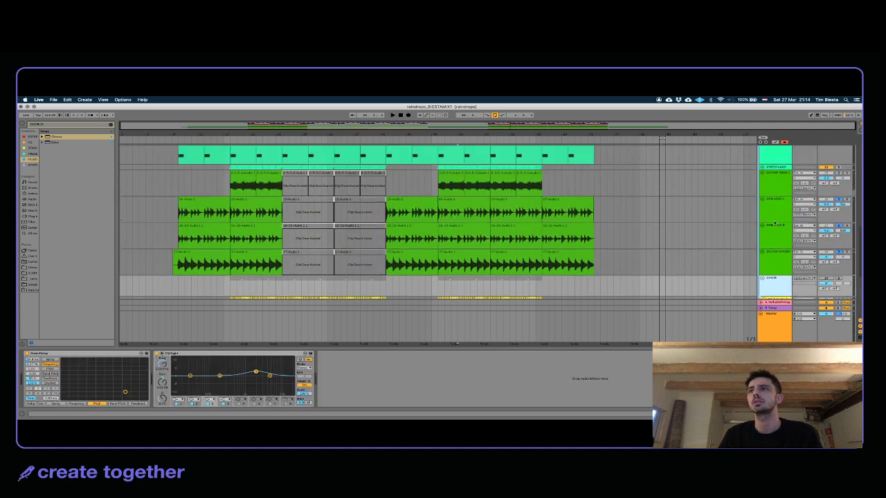
pyautogui.scroll(5, 774, 222)
pyautogui.click(784, 254)
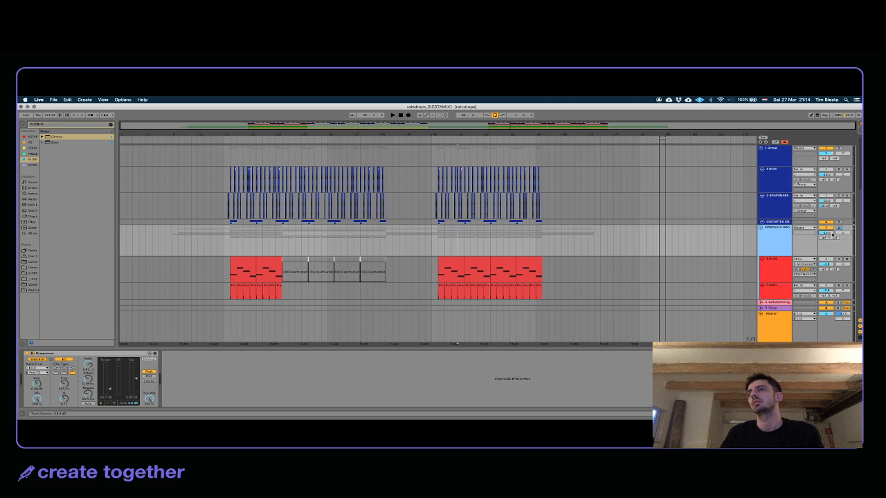
# Step: Check the CHOIR group's effects and track volume, and return to the guitar tracks
pyautogui.click(819, 265)
pyautogui.scroll(-10, 809, 273)
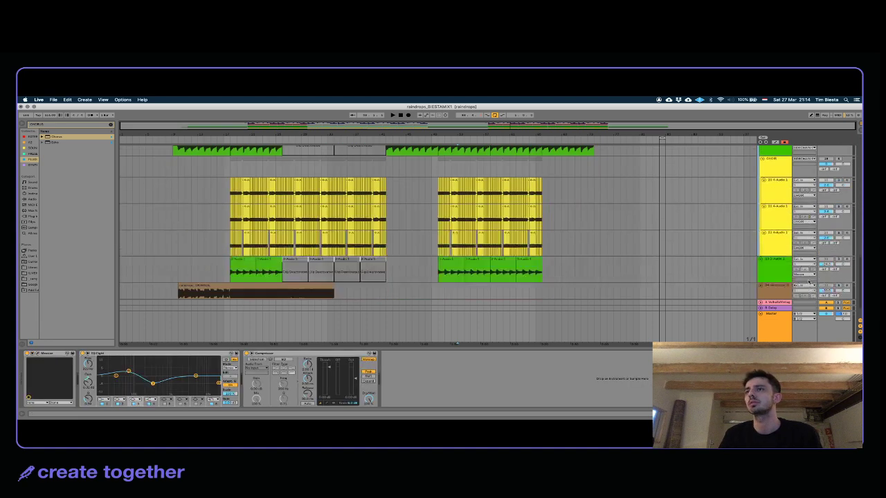
pyautogui.scroll(2, 781, 193)
pyautogui.click(769, 166)
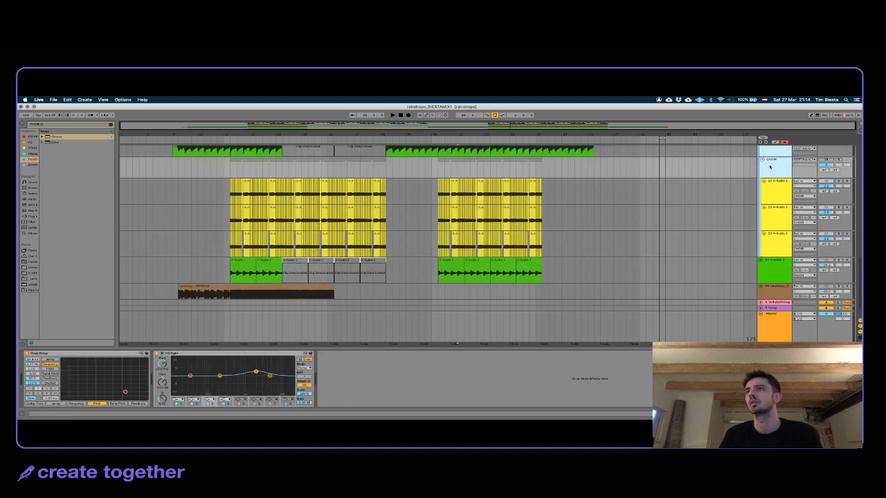
pyautogui.click(823, 166)
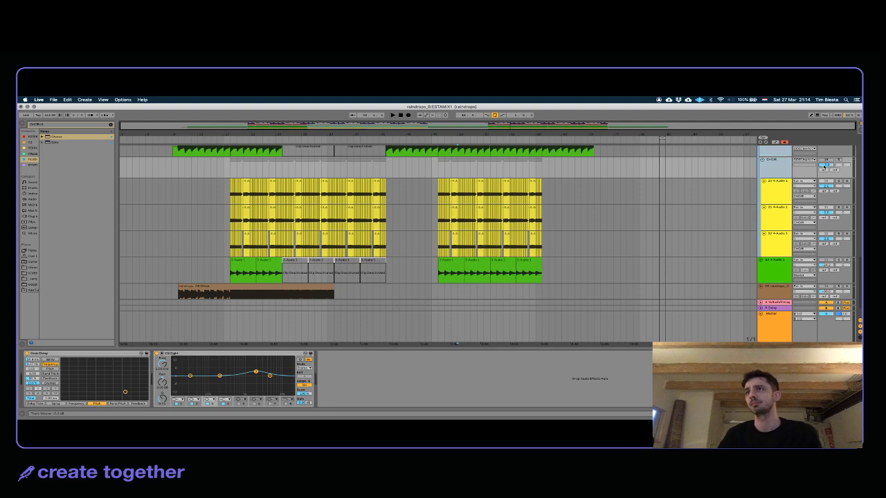
pyautogui.scroll(7, 703, 240)
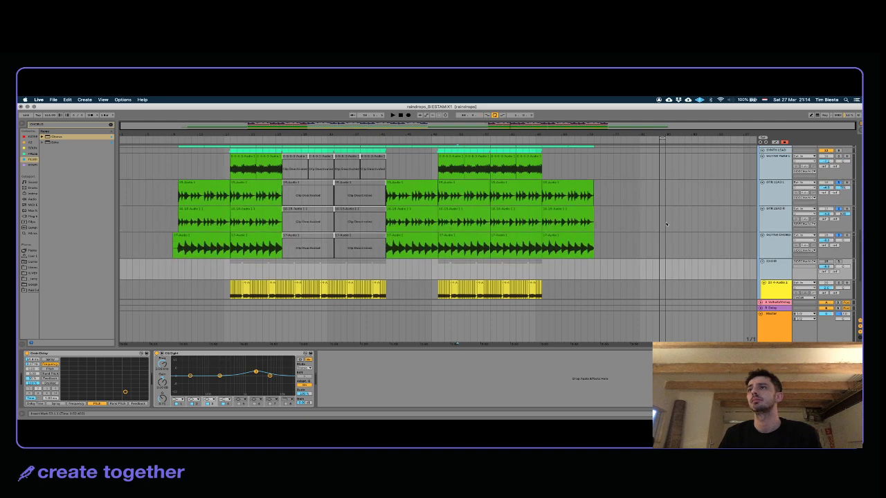
# Step: Play the soloed guitars from the clip where the second full section starts, and turn off their solos during playback
pyautogui.click(442, 209)
pyautogui.press('space')
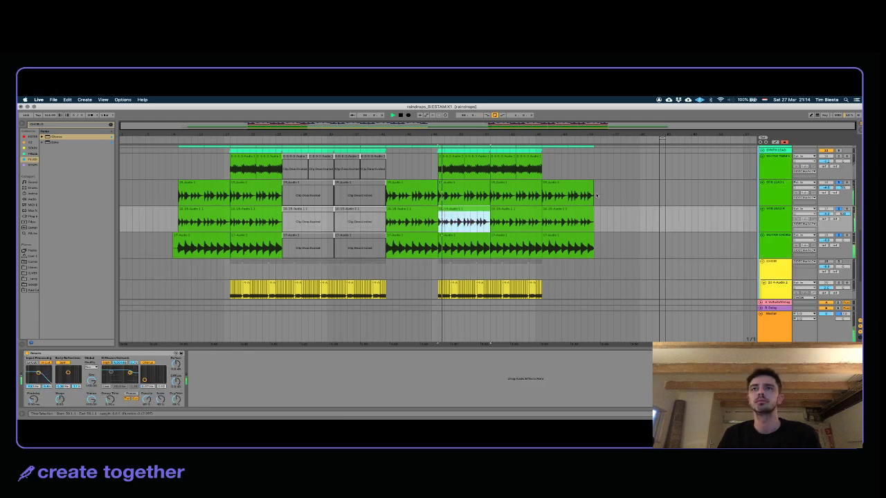
pyautogui.click(838, 209)
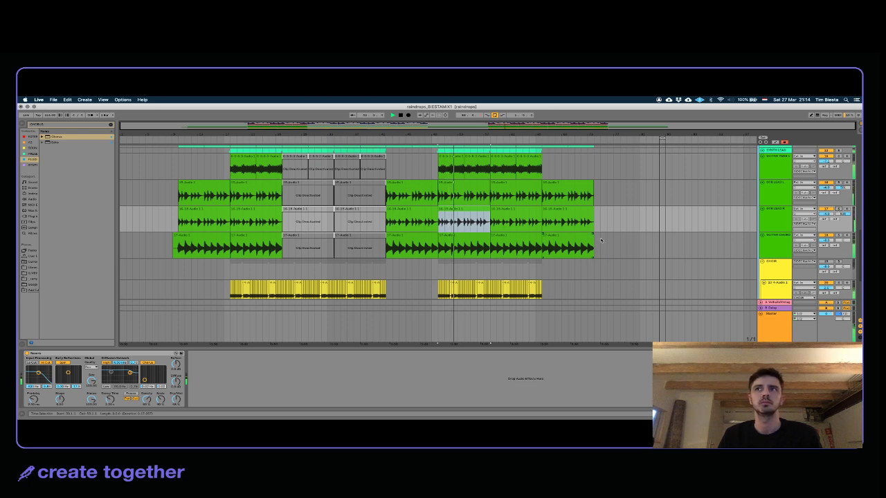
# Step: View the effects on the guitar track above GTR LEAD L while the full mix plays
pyautogui.scroll(2, 756, 211)
pyautogui.click(782, 196)
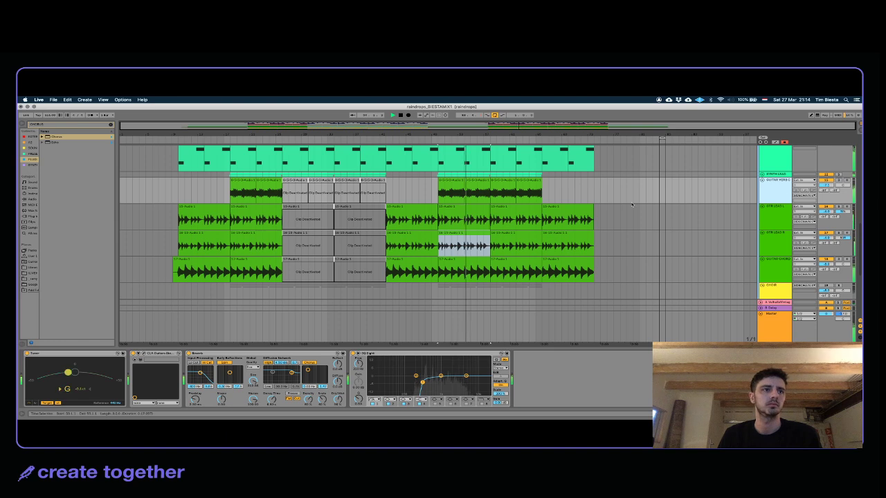
pyautogui.click(203, 218)
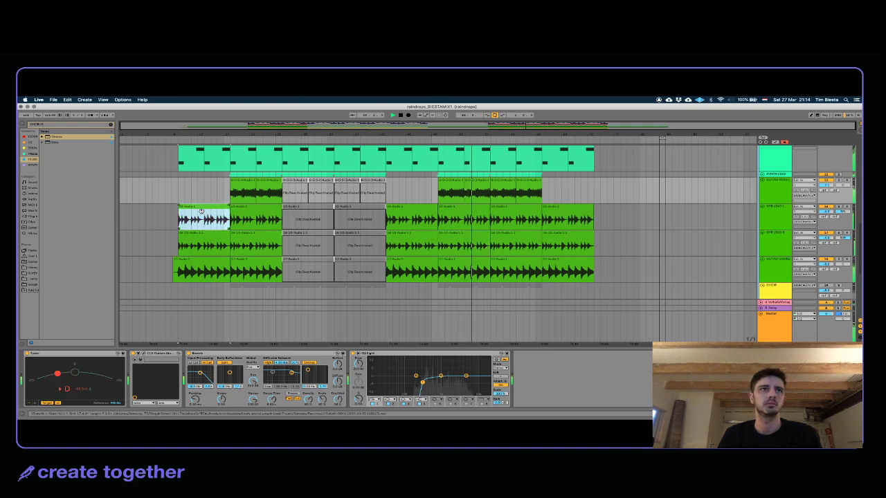
pyautogui.click(770, 193)
# Step: Group the GTR LEAD L and GTR LEAD R tracks, name the group GTR LEAD and fold it
pyautogui.click(773, 216)
pyautogui.click(773, 234)
pyautogui.keyDown('shift'); pyautogui.click(774, 219); pyautogui.keyUp('shift')
pyautogui.press('super+g')
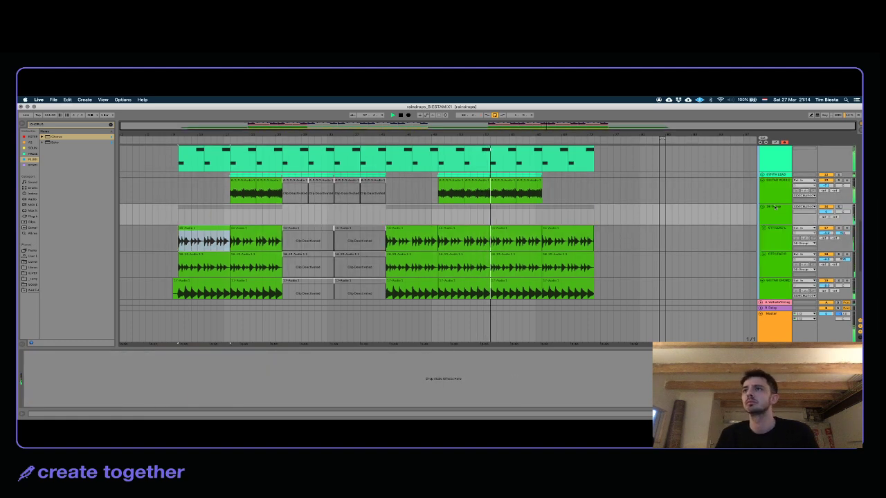
pyautogui.click(761, 206)
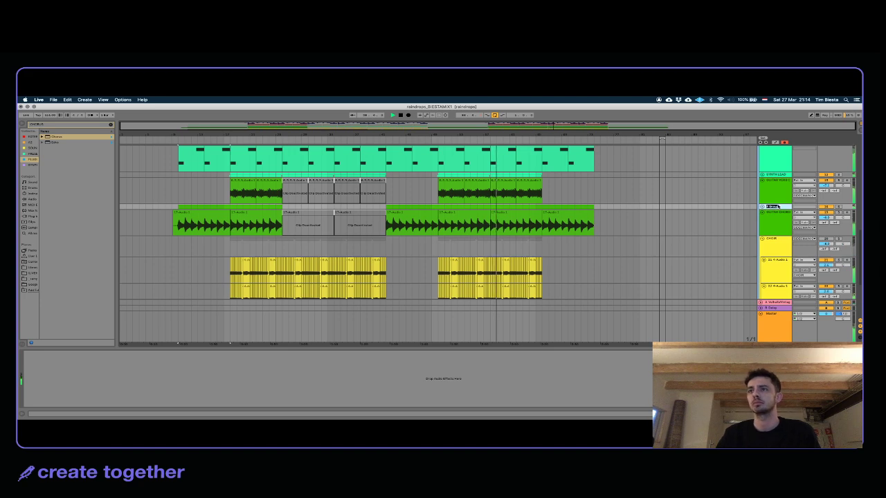
# Step: Solo the GUITAR CHORDS track, fold it and add the FabFilter Pro-Q 3 equalizer to it
pyautogui.click(776, 222)
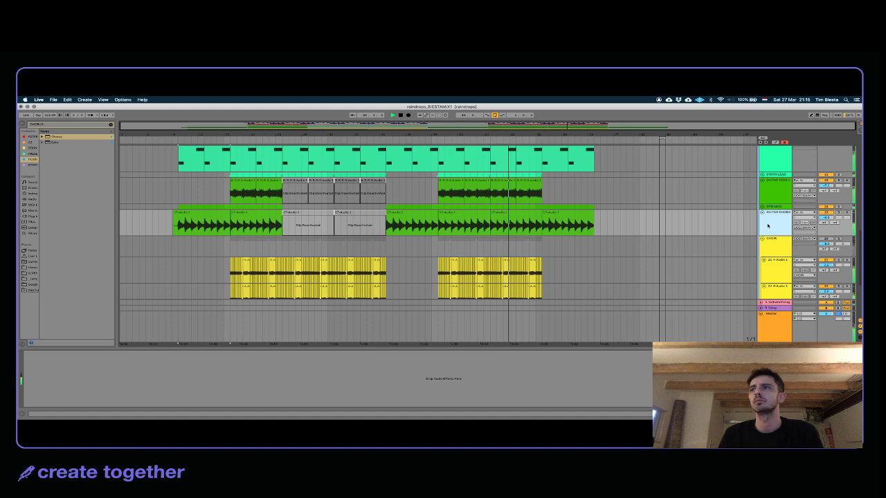
pyautogui.click(839, 212)
pyautogui.click(762, 212)
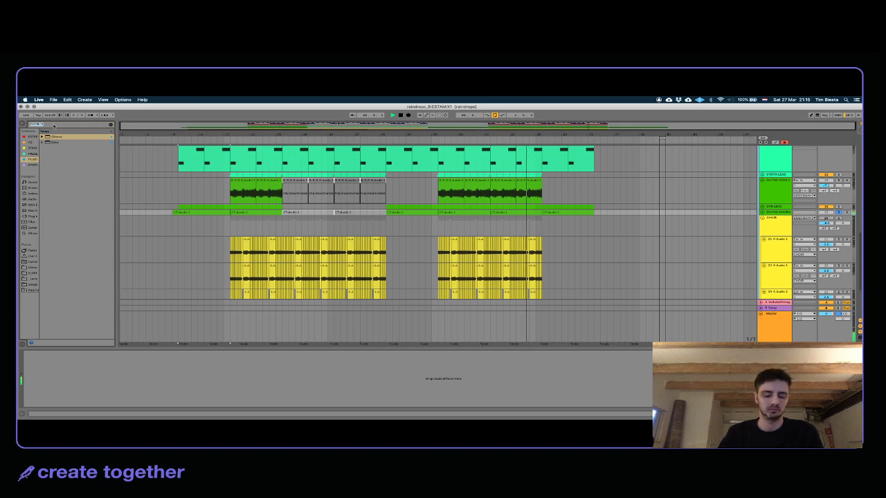
pyautogui.write('EQ')
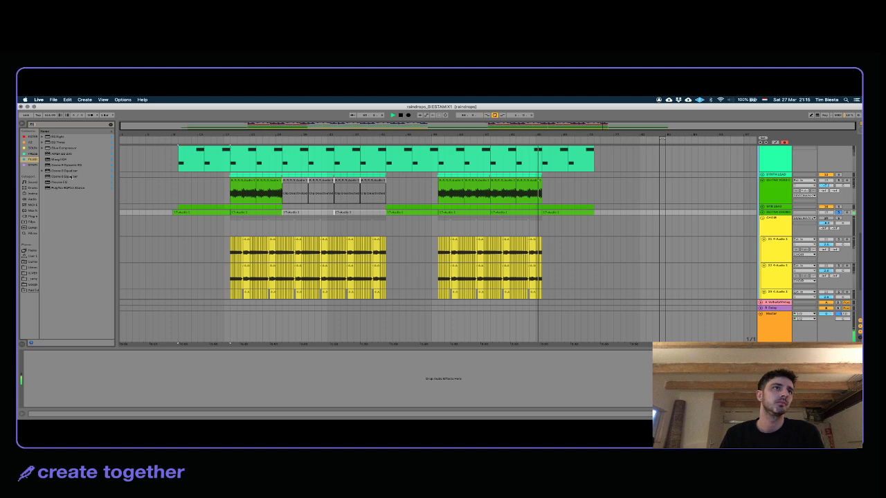
pyautogui.write('PRO-Q')
pyautogui.click(63, 136)
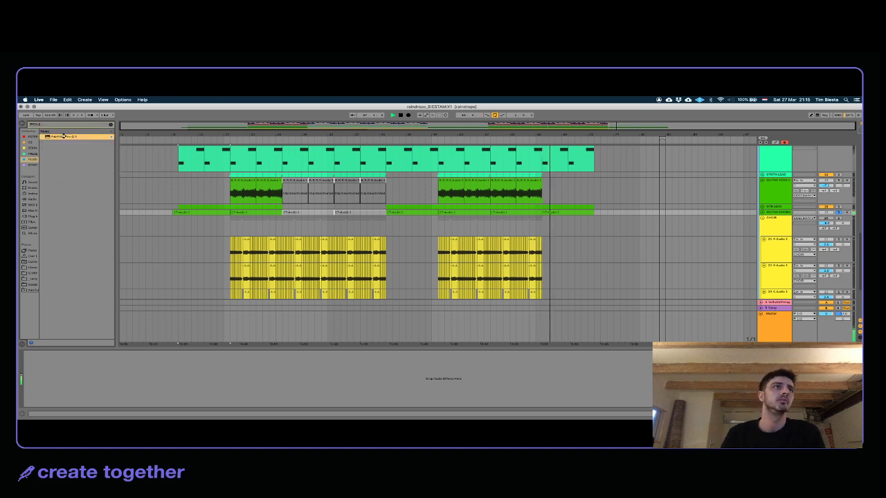
pyautogui.doubleClick(64, 136)
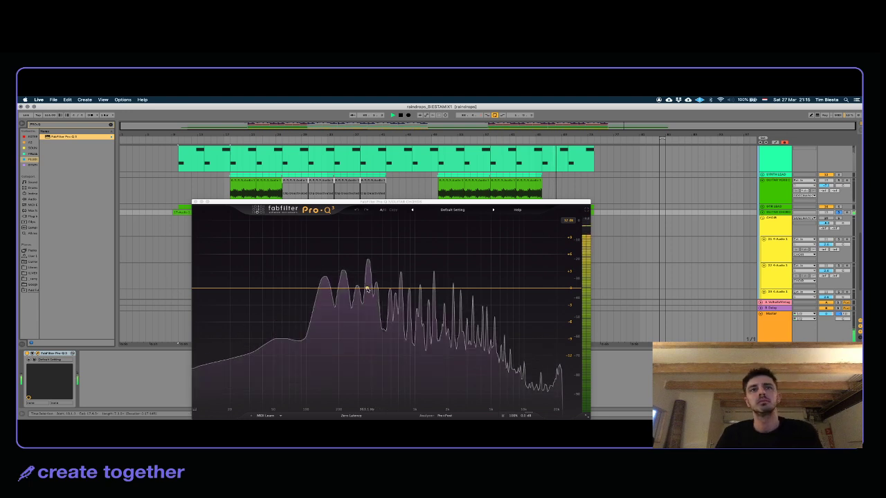
# Step: Shape the guitar chords' Pro-Q 3 with a low cut near 70 Hz, a midrange dip and a broad 3 dB boost around 2220 Hz
pyautogui.click(289, 288)
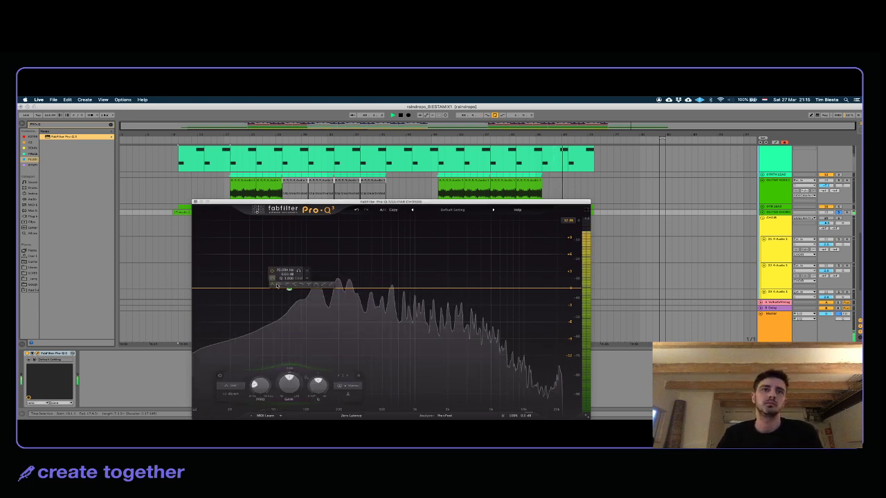
pyautogui.click(277, 286)
pyautogui.click(369, 264)
pyautogui.scroll(3, 368, 263)
pyautogui.moveTo(369, 263); pyautogui.dragTo(384, 315)
pyautogui.moveTo(483, 288); pyautogui.dragTo(454, 271)
pyautogui.scroll(-4, 454, 268)
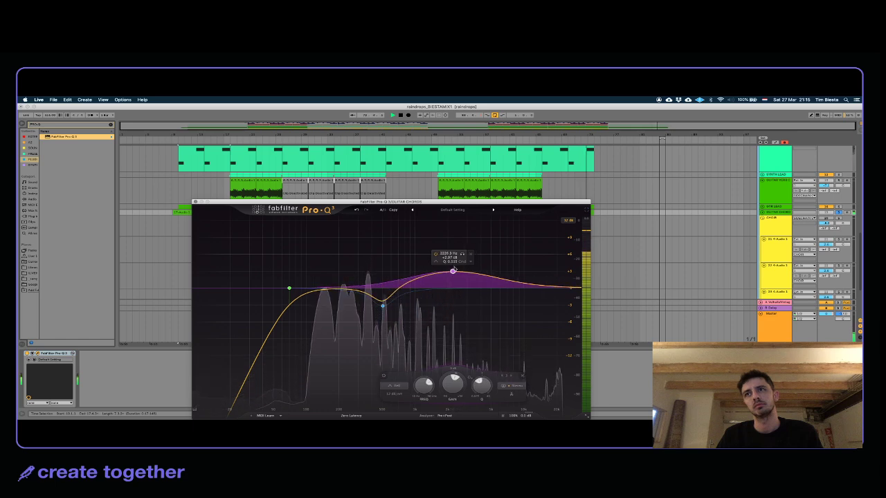
# Step: Unsolo the guitar chords, restart playback, and unfold the GTR LEAD group and GUITAR CHORDS track with the EQ window moved clear of them
pyautogui.click(762, 206)
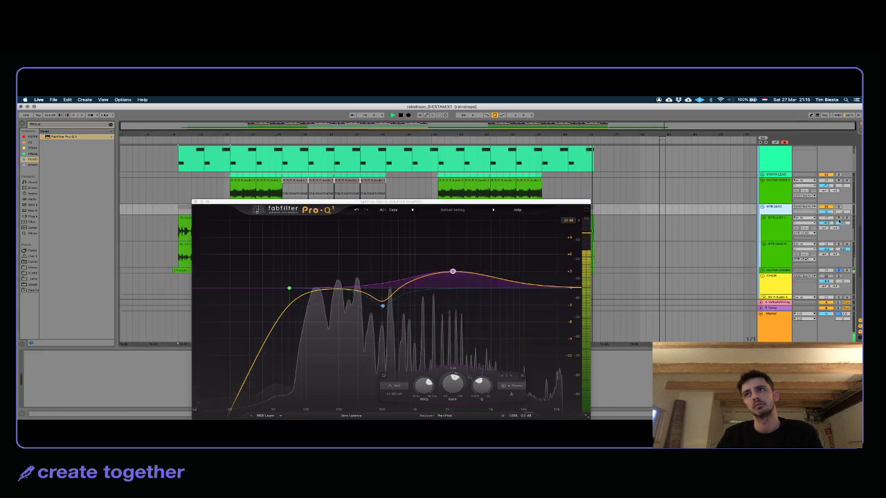
pyautogui.click(839, 270)
pyautogui.press('space')
pyautogui.press('space')
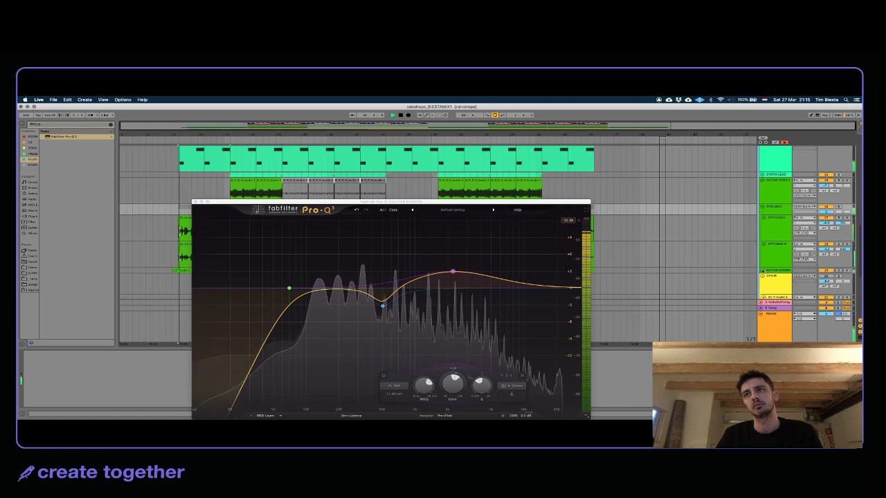
pyautogui.click(762, 270)
pyautogui.moveTo(322, 202); pyautogui.dragTo(248, 278)
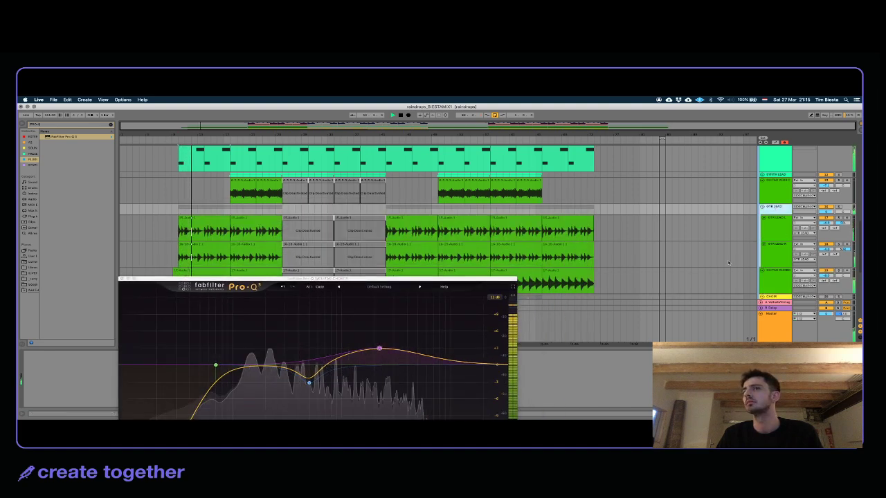
# Step: Lower the guitar chords' broad upper-mid EQ band to a slight cut and set the Pro-Q 3 window size to Large
pyautogui.moveTo(379, 348); pyautogui.dragTo(379, 374)
pyautogui.moveTo(341, 280); pyautogui.dragTo(414, 157)
pyautogui.click(585, 369)
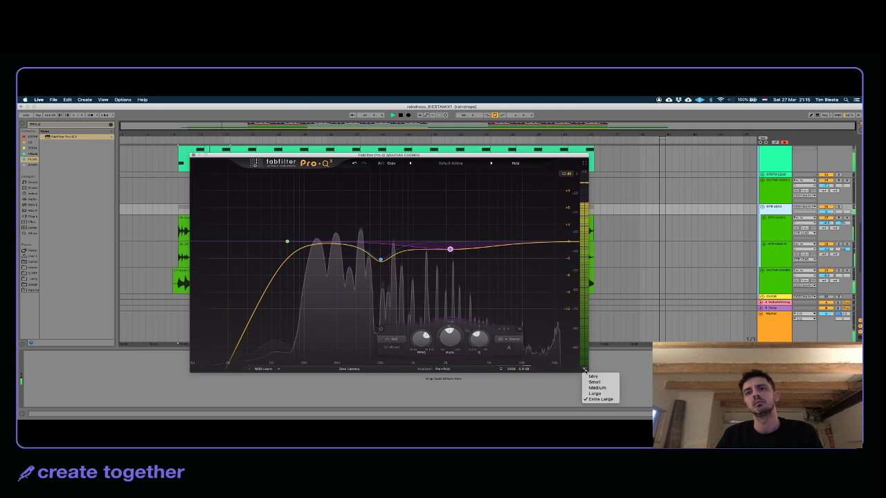
pyautogui.click(594, 393)
pyautogui.moveTo(404, 155); pyautogui.dragTo(272, 236)
# Step: Solo the GTR LEAD group, add a FabFilter Pro-Q 3 to it and close the EQ windows
pyautogui.click(838, 206)
pyautogui.click(784, 213)
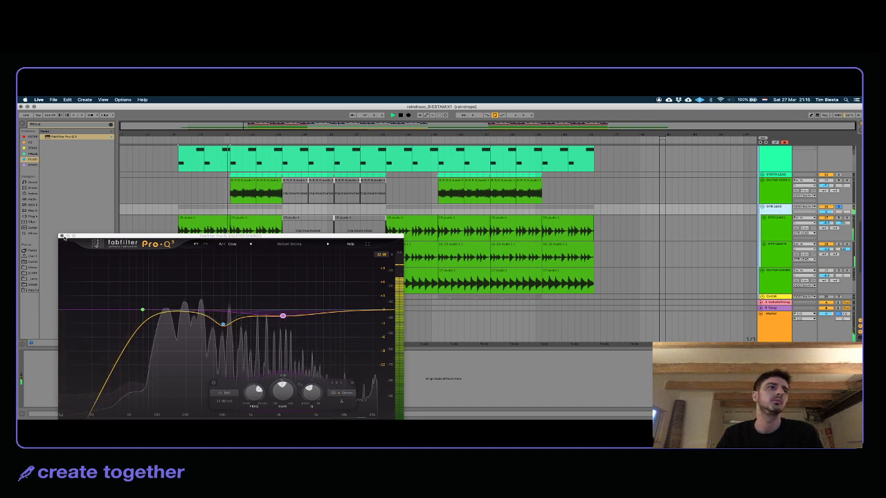
pyautogui.click(61, 235)
pyautogui.doubleClick(53, 139)
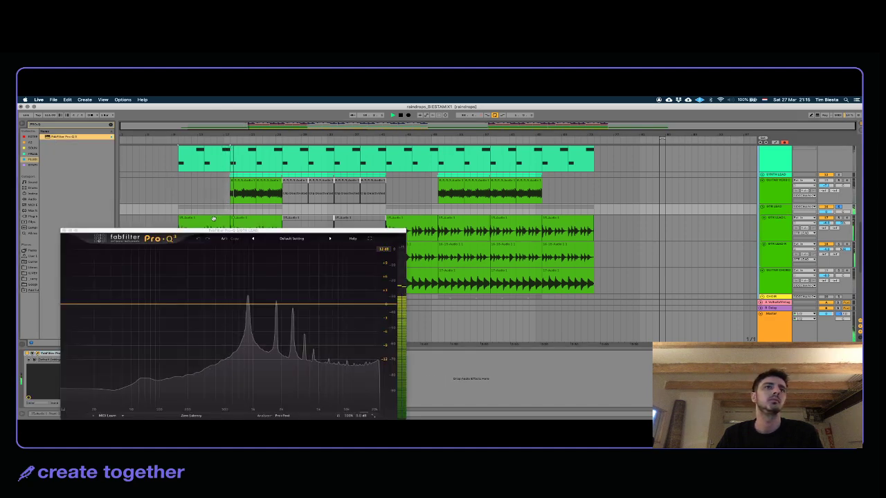
pyautogui.click(213, 217)
pyautogui.click(64, 230)
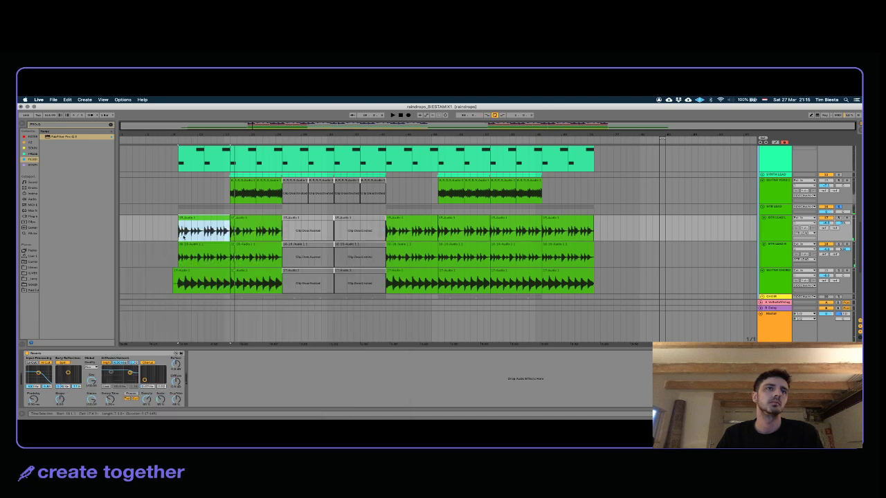
# Step: Play the GTR LEAD L clip boundary before bar 18 and extend the second clip's start back to 17.4.4
pyautogui.click(225, 238)
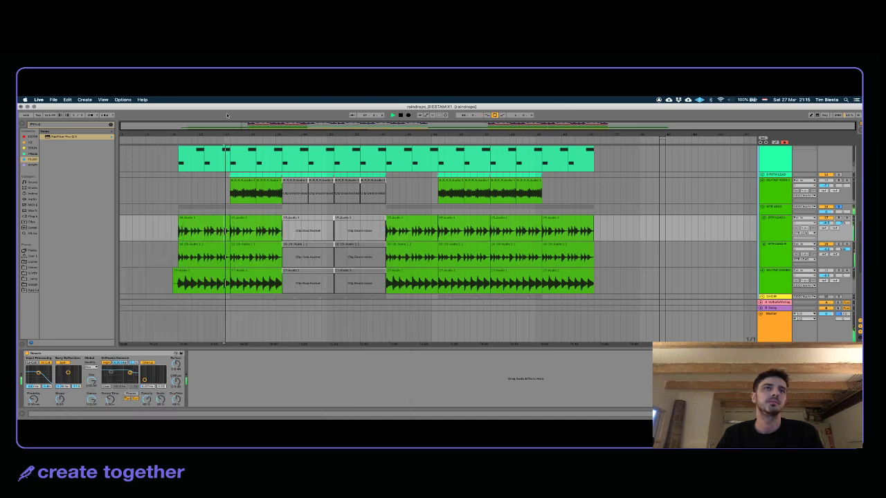
pyautogui.moveTo(219, 136); pyautogui.dragTo(219, 208)
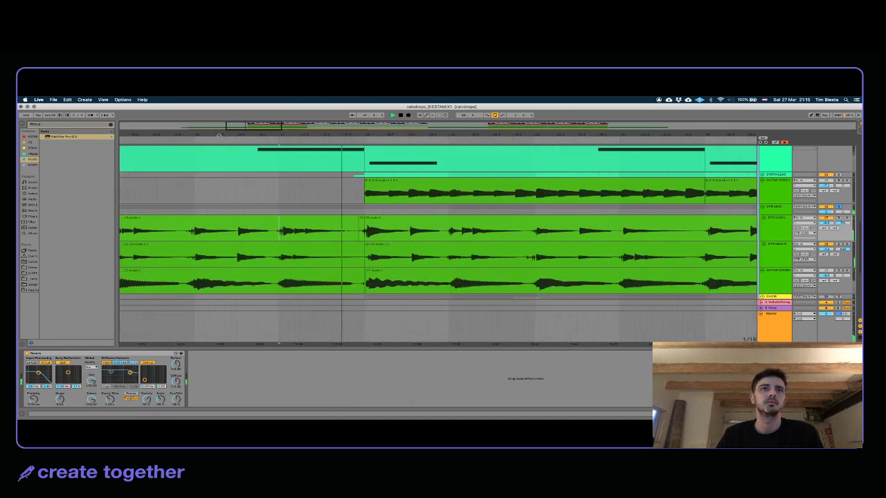
pyautogui.click(367, 219)
pyautogui.moveTo(366, 219); pyautogui.dragTo(358, 219)
pyautogui.press('space')
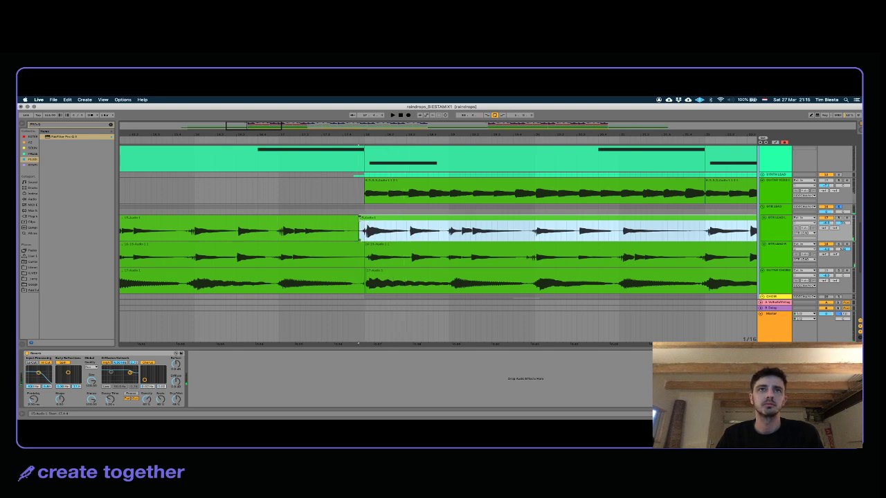
# Step: Delete the leftover sliver between the two GTR LEAD L clips before bar 18, close the gap and crossfade them
pyautogui.moveTo(352, 137); pyautogui.dragTo(352, 173)
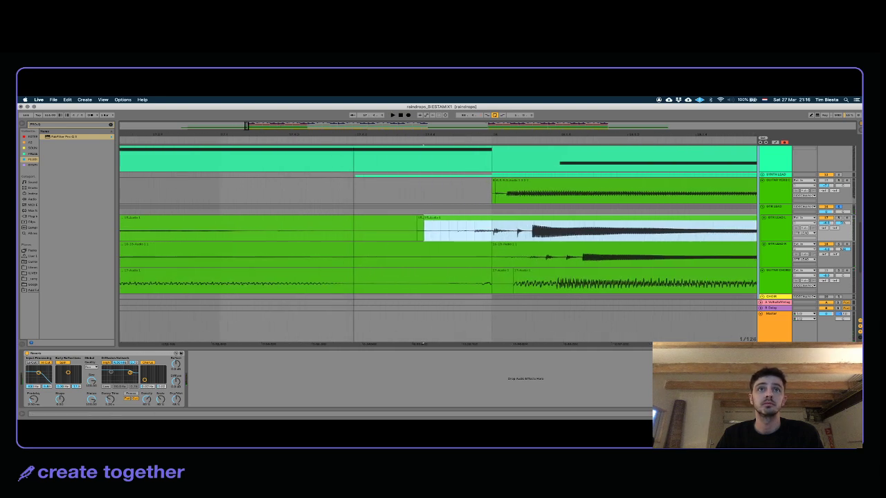
pyautogui.click(418, 228)
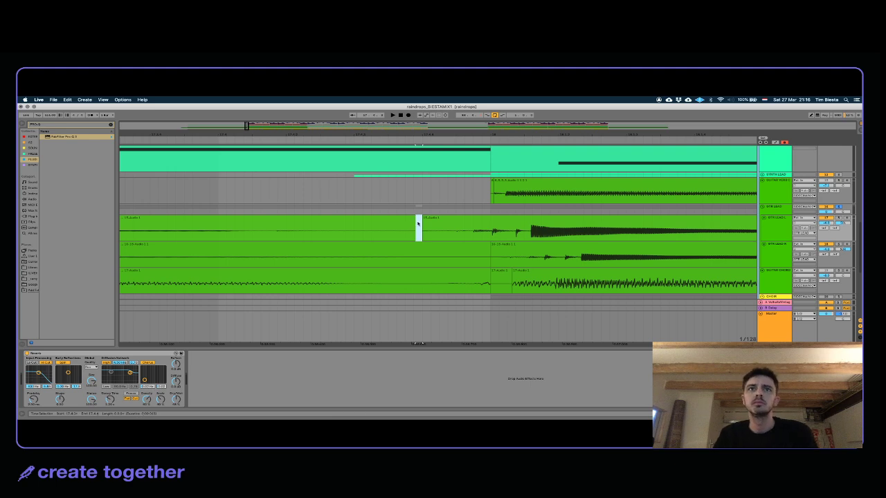
pyautogui.press('Delete')
pyautogui.moveTo(415, 222); pyautogui.dragTo(423, 222)
pyautogui.click(416, 228)
pyautogui.moveTo(415, 221)
pyautogui.mouseDown()
pyautogui.moveTo(422, 224)
pyautogui.moveTo(368, 216)
pyautogui.mouseUp()
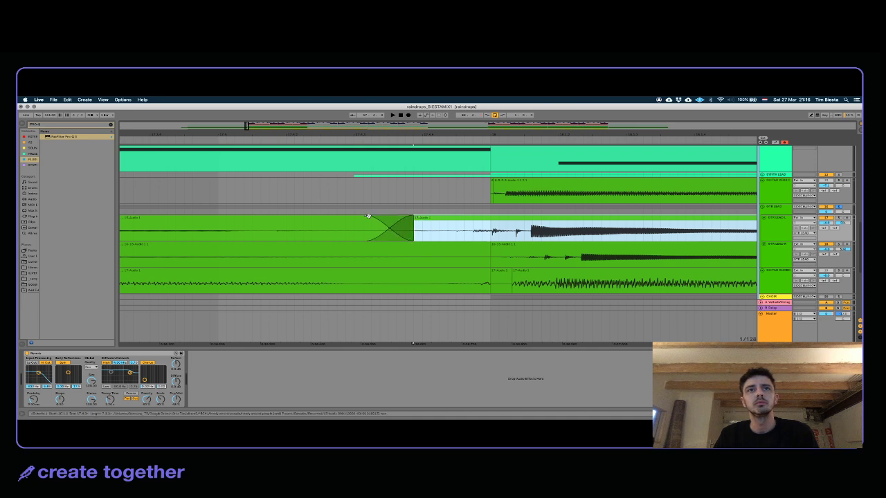
# Step: Play the new GTR LEAD L crossfade from just before it
pyautogui.press('space')
pyautogui.press('space')
pyautogui.click(269, 237)
pyautogui.press('space')
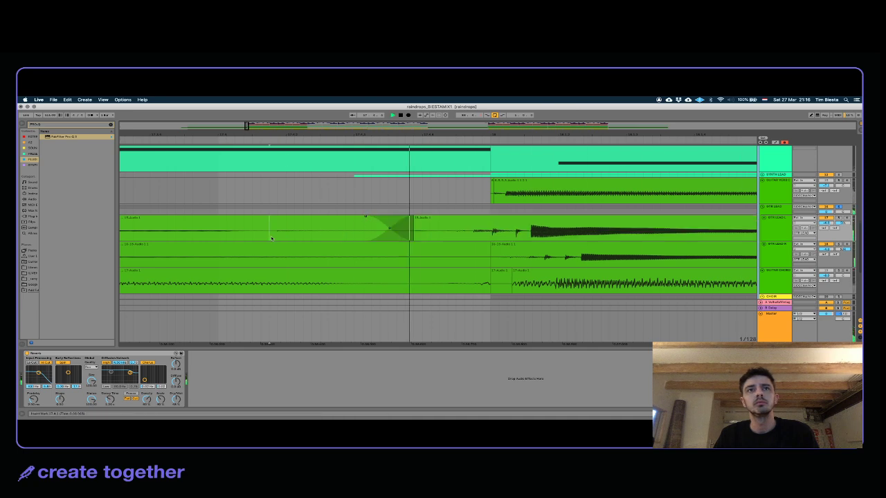
# Step: Inspect the GTR LEAD L boundary just before the deactivated clips while the song plays
pyautogui.moveTo(350, 137); pyautogui.dragTo(350, 74)
pyautogui.moveTo(468, 220); pyautogui.dragTo(471, 220)
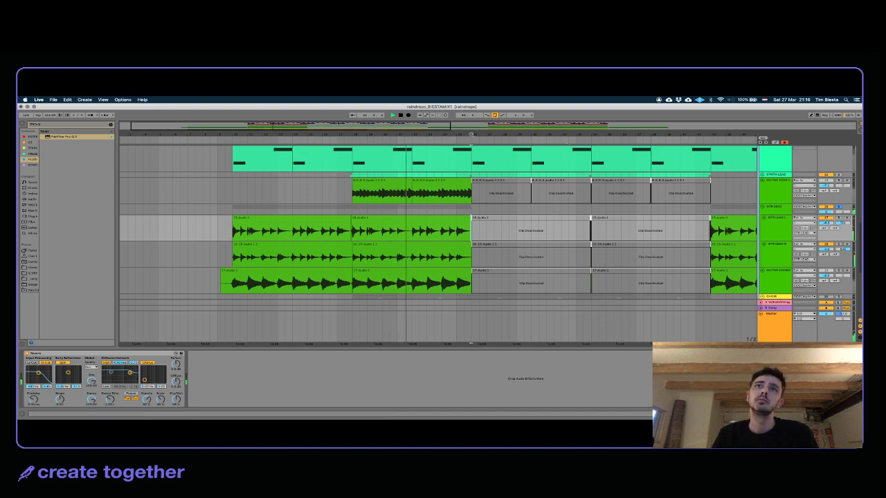
pyautogui.moveTo(472, 135); pyautogui.dragTo(466, 217)
pyautogui.scroll(-10, 462, 218)
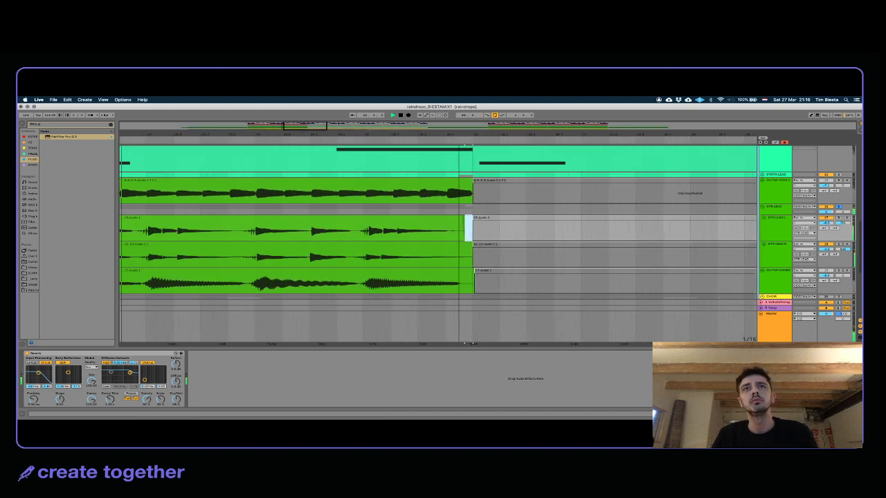
pyautogui.click(495, 230)
pyautogui.press('z')
# Step: Extend the start of the GTR LEAD L clip at the second full section slightly earlier and crossfade it with the preceding clip
pyautogui.scroll(3, 495, 231)
pyautogui.click(466, 226)
pyautogui.moveTo(472, 226); pyautogui.dragTo(458, 220)
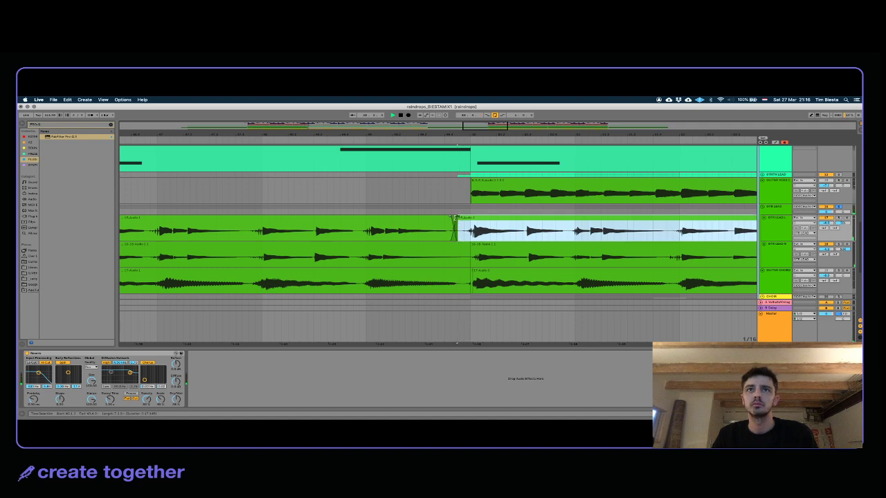
pyautogui.click(445, 218)
pyautogui.scroll(5, 450, 214)
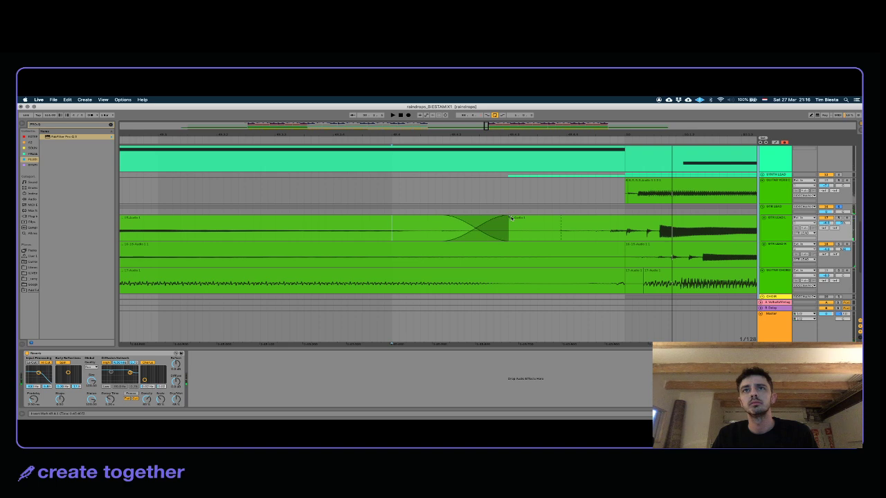
# Step: Move the GTR LEAD L clip boundary at the second full section slightly later and shorten its crossfade
pyautogui.moveTo(510, 218); pyautogui.dragTo(545, 218)
pyautogui.moveTo(444, 217); pyautogui.dragTo(528, 217)
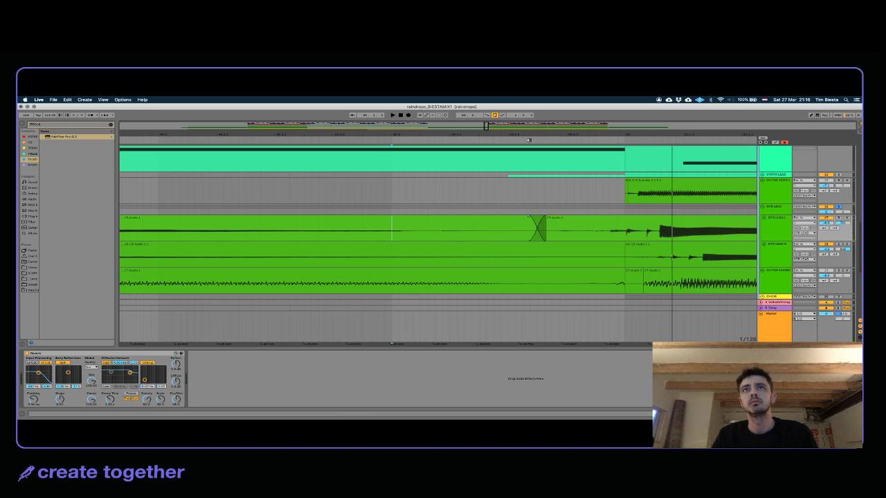
pyautogui.moveTo(528, 135); pyautogui.dragTo(267, 75)
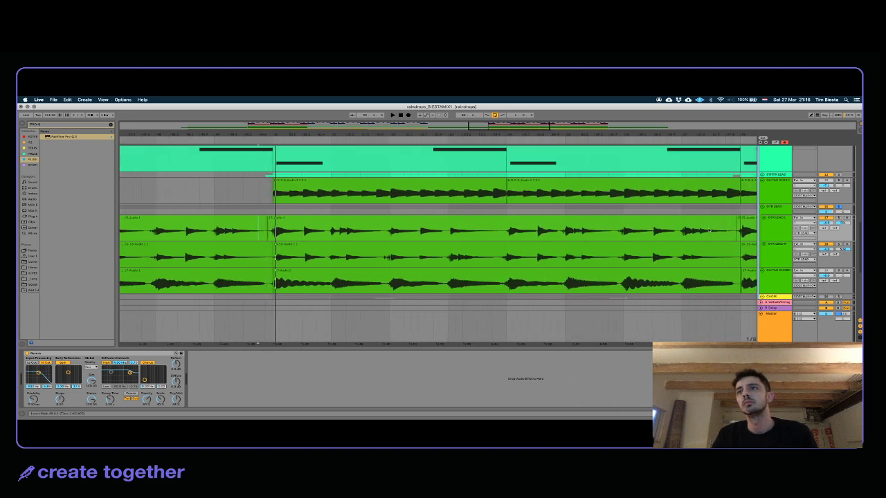
# Step: Create a short crossfade at the next GTR LEAD L clip boundary, where the following guitar section starts
pyautogui.click(737, 220)
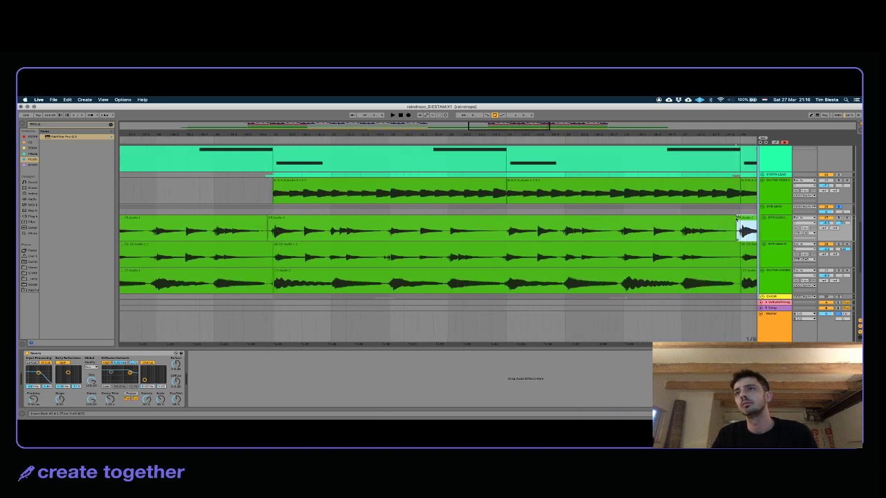
pyautogui.click(738, 218)
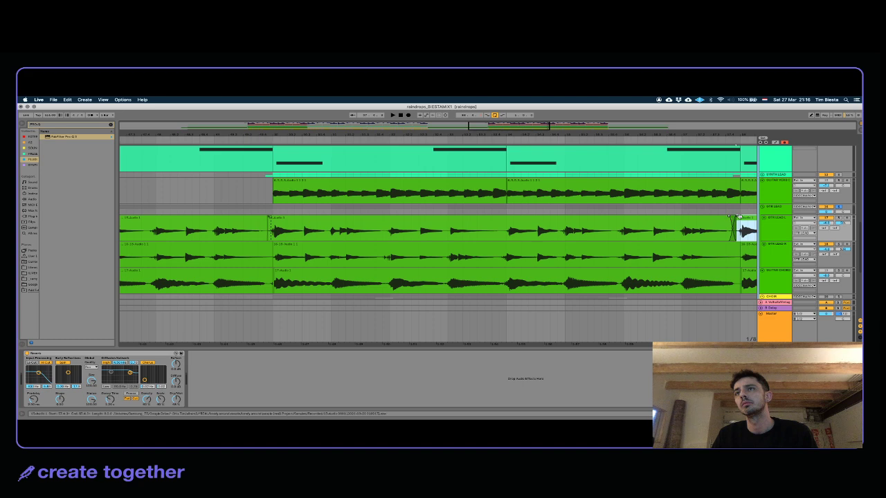
pyautogui.click(729, 217)
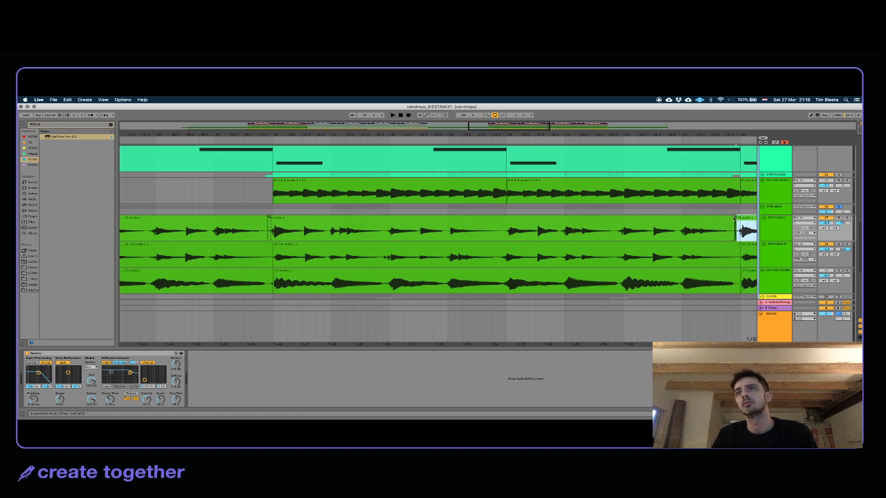
# Step: Crossfade the last two GTR LEAD L clips and remove the sliver at the end of the final clip
pyautogui.hscroll(12, 734, 218)
pyautogui.scroll(-2, 391, 233)
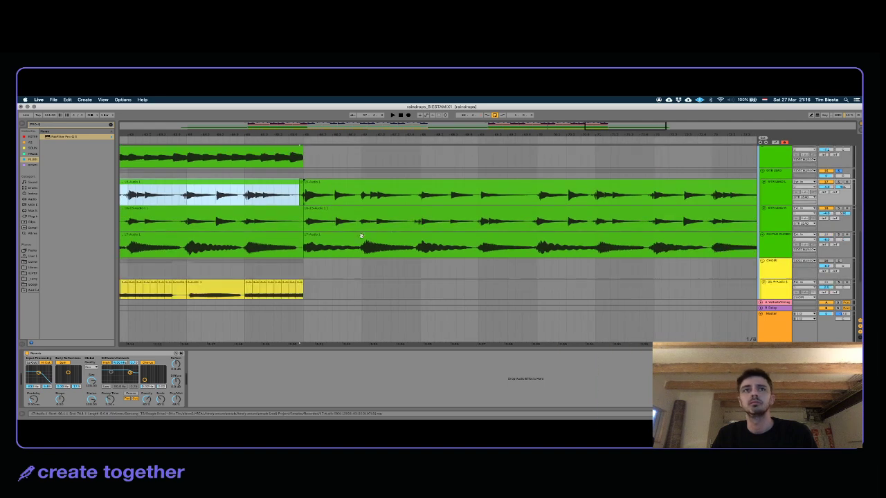
pyautogui.click(303, 187)
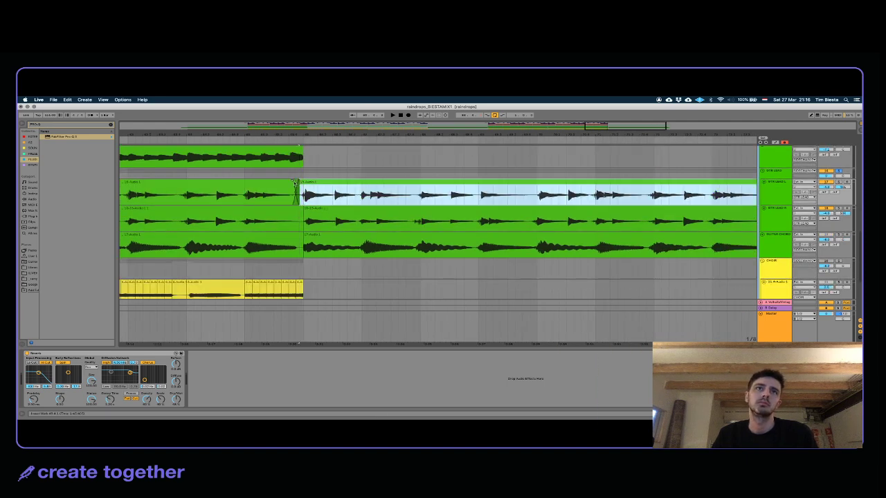
pyautogui.hscroll(4, 296, 184)
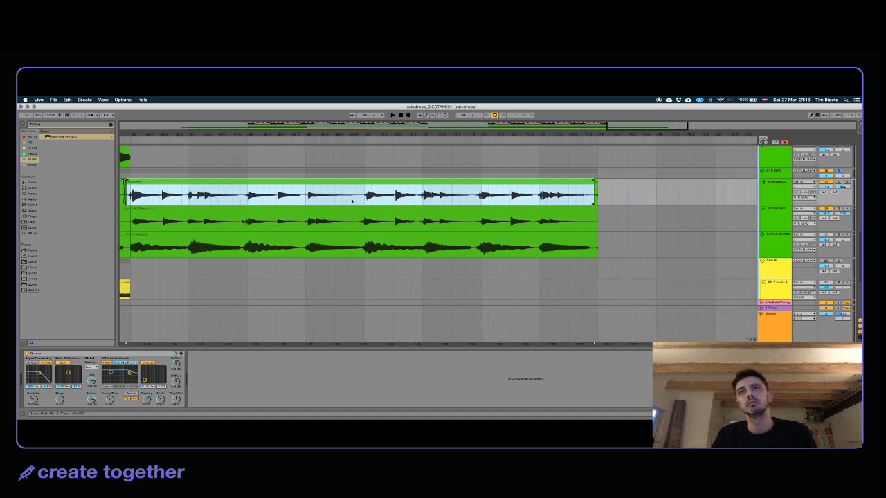
pyautogui.click(595, 185)
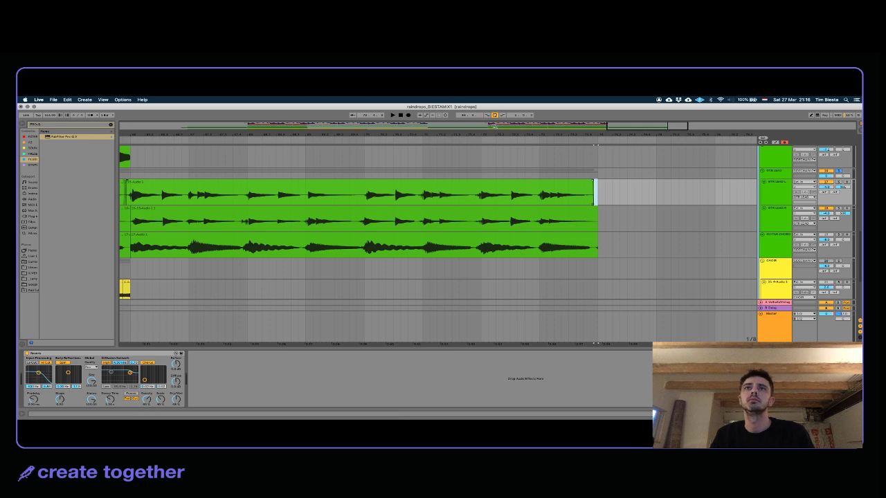
# Step: Extend the starts of the first GTR LEAD L and GTR LEAD R clips slightly earlier and play the guitar entry
pyautogui.moveTo(493, 132); pyautogui.dragTo(492, 100)
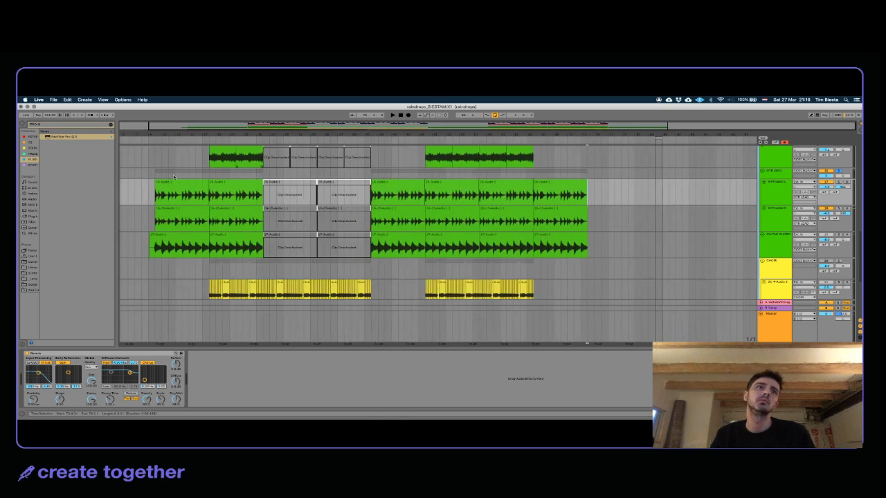
pyautogui.click(162, 181)
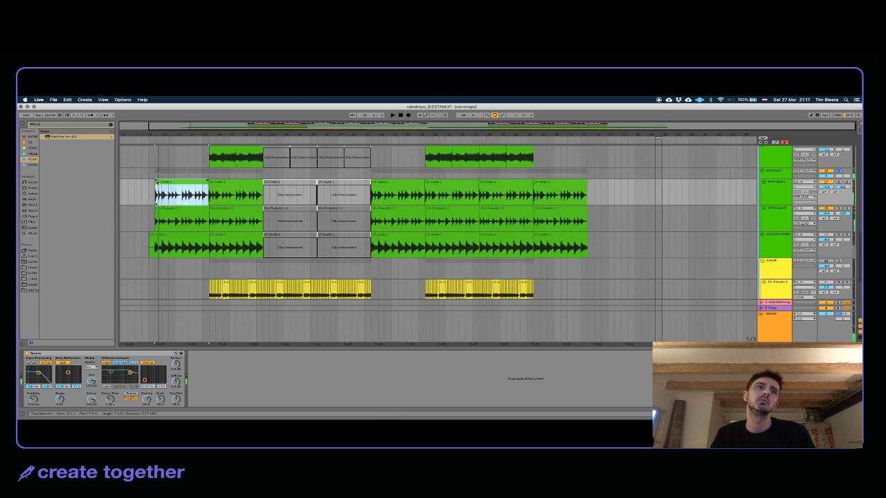
pyautogui.press('space')
pyautogui.moveTo(148, 126); pyautogui.dragTo(166, 187)
pyautogui.moveTo(250, 193)
pyautogui.mouseDown()
pyautogui.moveTo(178, 192)
pyautogui.moveTo(242, 189)
pyautogui.mouseUp()
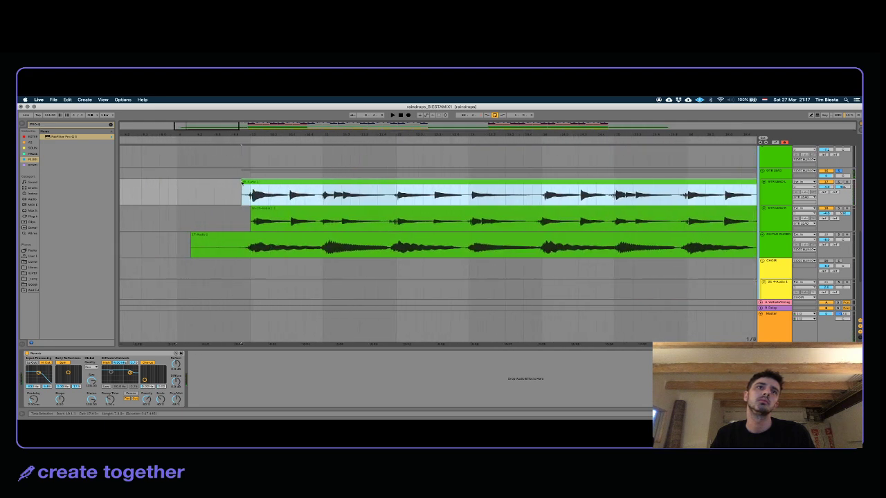
pyautogui.moveTo(250, 219)
pyautogui.mouseDown()
pyautogui.moveTo(214, 220)
pyautogui.moveTo(241, 220)
pyautogui.mouseUp()
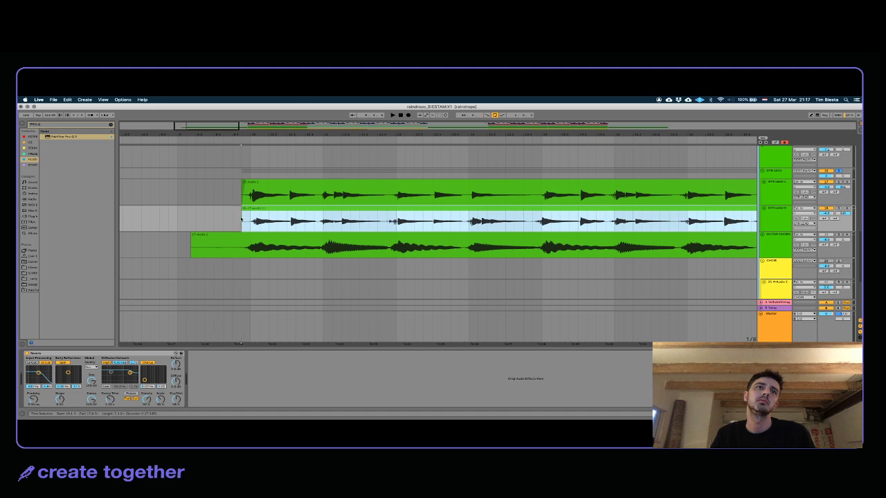
pyautogui.press('space')
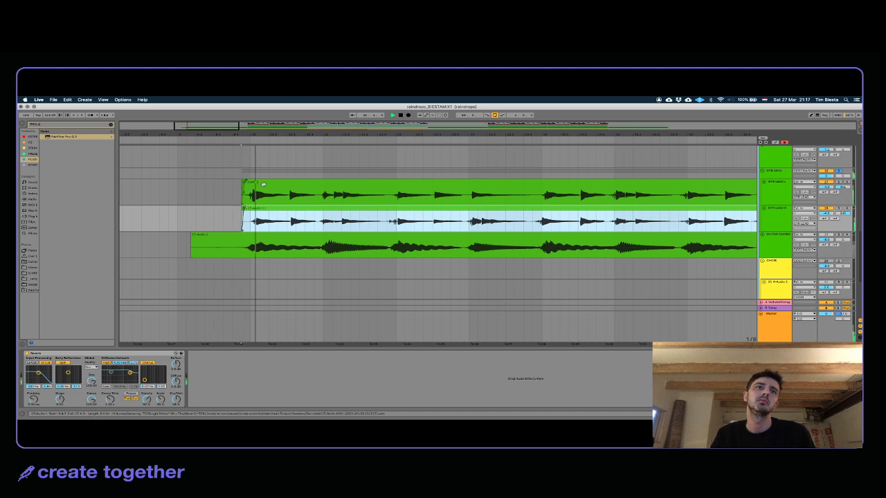
# Step: Add FabFilter Pro-Q 3 to the GTR LEAD group and apply a bell cut of about 3.6 dB near 370 Hz
pyautogui.moveTo(223, 127); pyautogui.dragTo(223, 80)
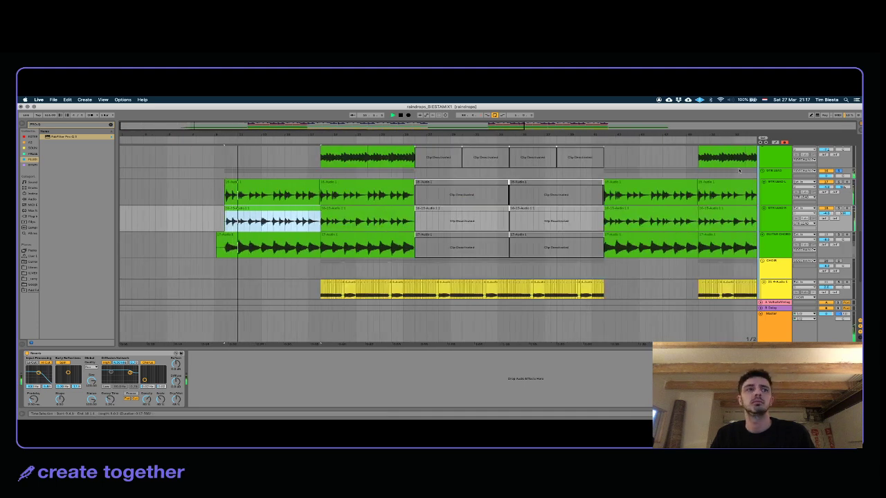
pyautogui.click(399, 178)
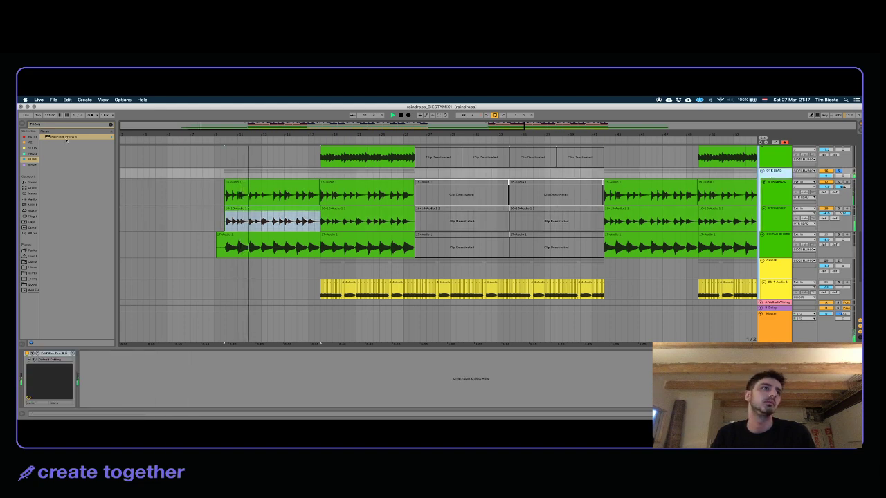
pyautogui.click(31, 354)
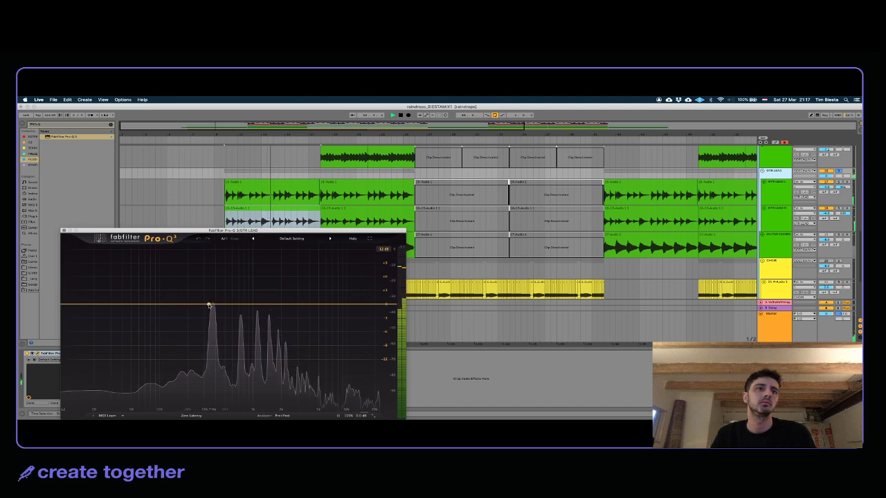
pyautogui.moveTo(211, 303)
pyautogui.mouseDown()
pyautogui.moveTo(211, 254)
pyautogui.moveTo(213, 320)
pyautogui.mouseUp()
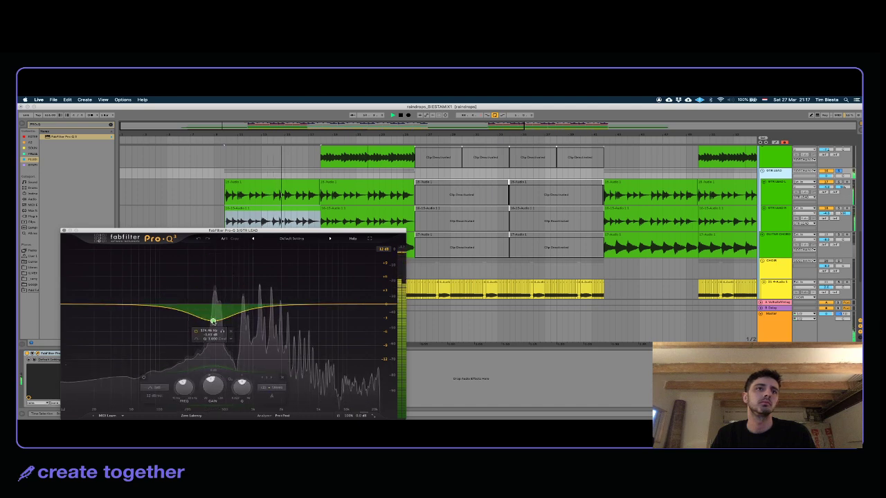
# Step: Add a 12 dB/oct low cut at about 100 Hz to the GTR LEAD group's EQ
pyautogui.click(116, 305)
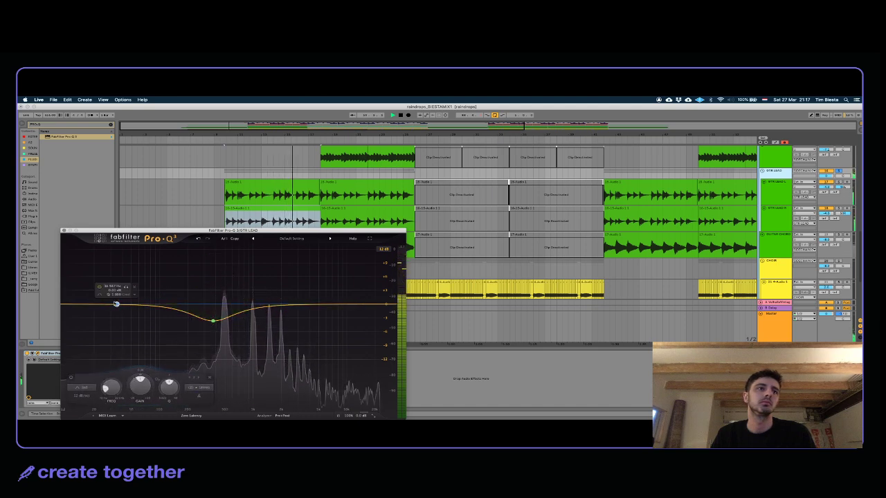
pyautogui.click(101, 296)
pyautogui.click(116, 301)
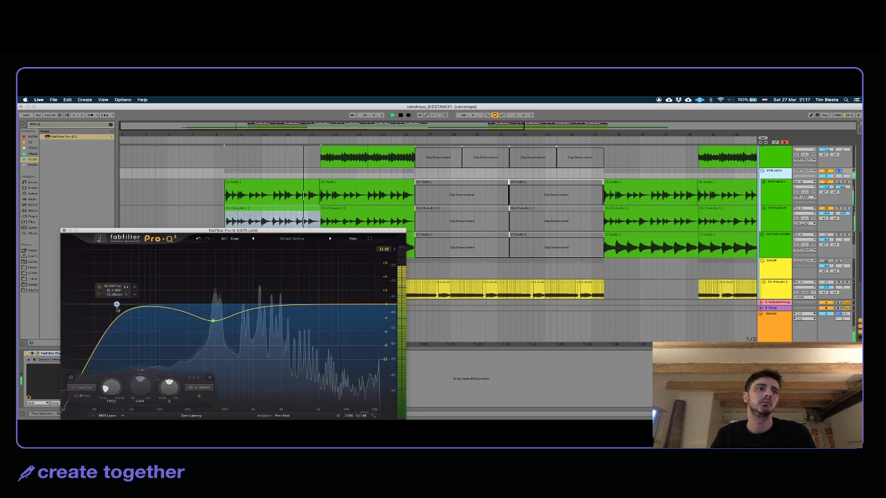
pyautogui.moveTo(115, 304); pyautogui.dragTo(160, 306)
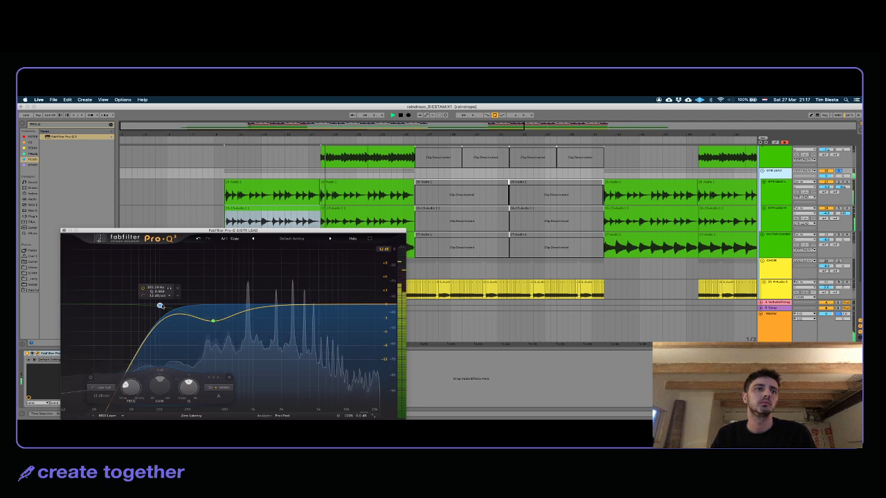
# Step: Try a high-shelf boost on the GTR LEAD EQ, add a slight bell boost around 1.8 kHz, and remove the shelf
pyautogui.moveTo(331, 303); pyautogui.dragTo(347, 296)
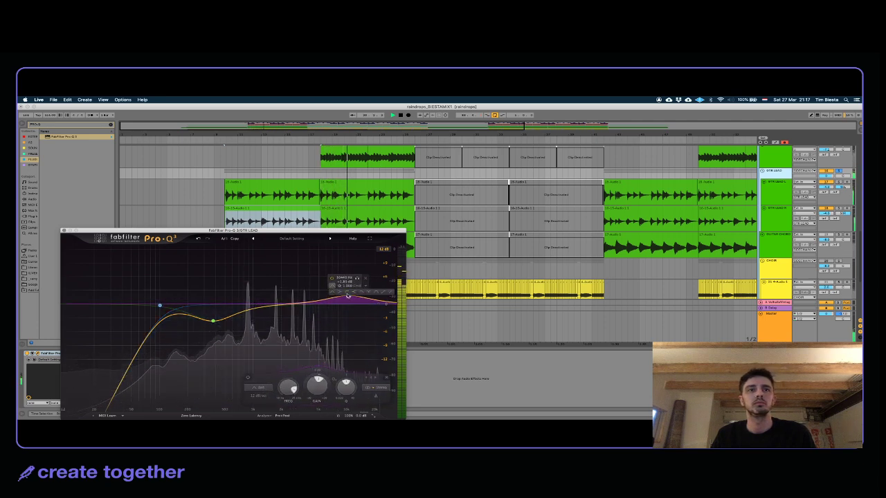
pyautogui.click(353, 292)
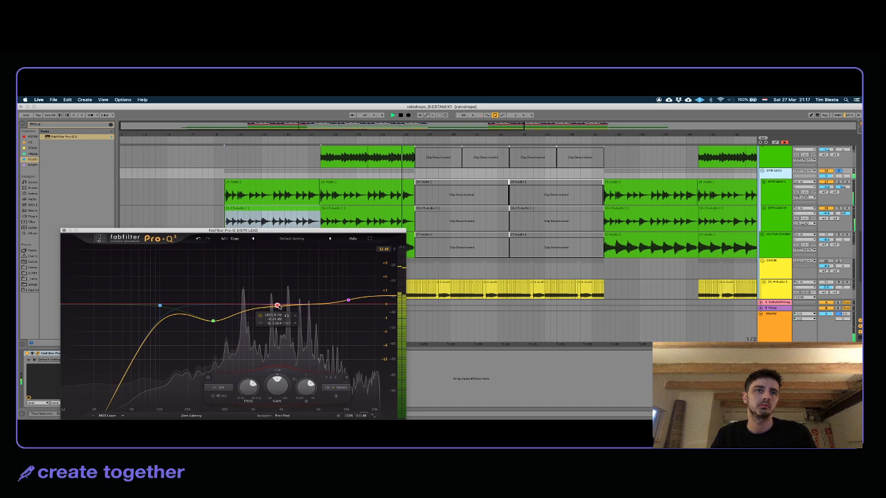
pyautogui.moveTo(260, 305); pyautogui.dragTo(264, 293)
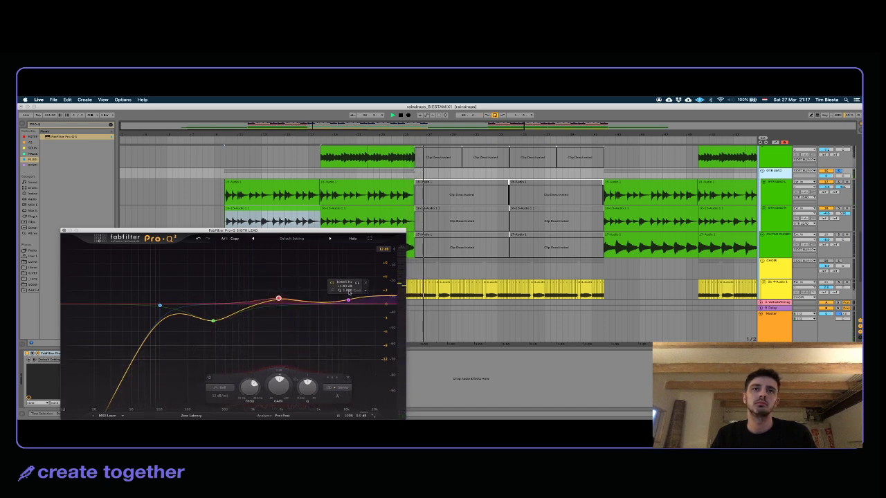
pyautogui.click(364, 282)
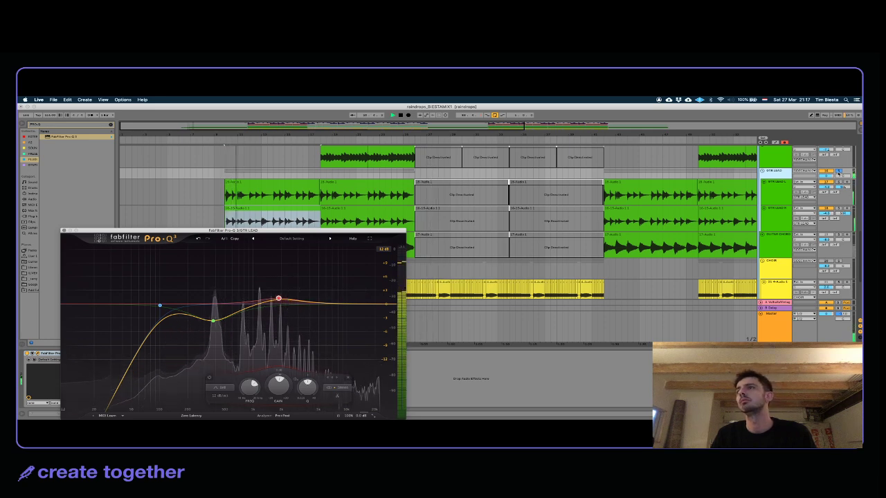
# Step: Open the GUITAR CHORDS EQ and arrange it beside the GTR LEAD EQ for comparison
pyautogui.click(789, 245)
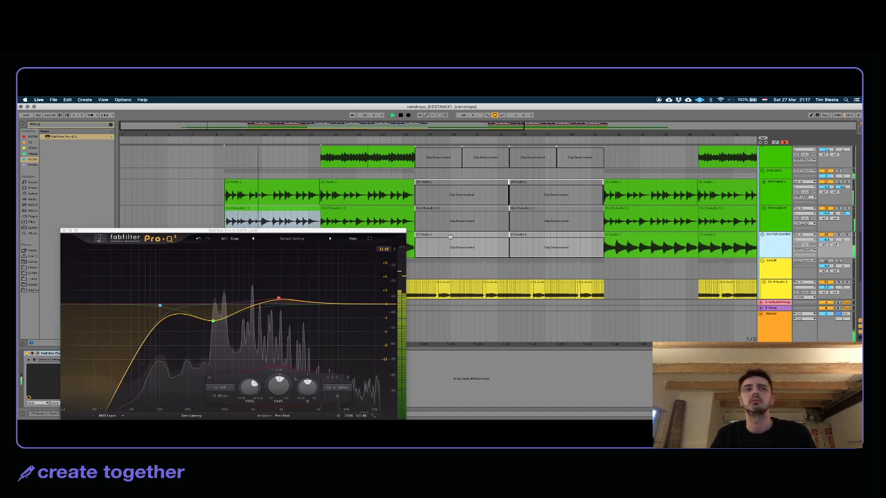
pyautogui.moveTo(140, 231); pyautogui.dragTo(110, 131)
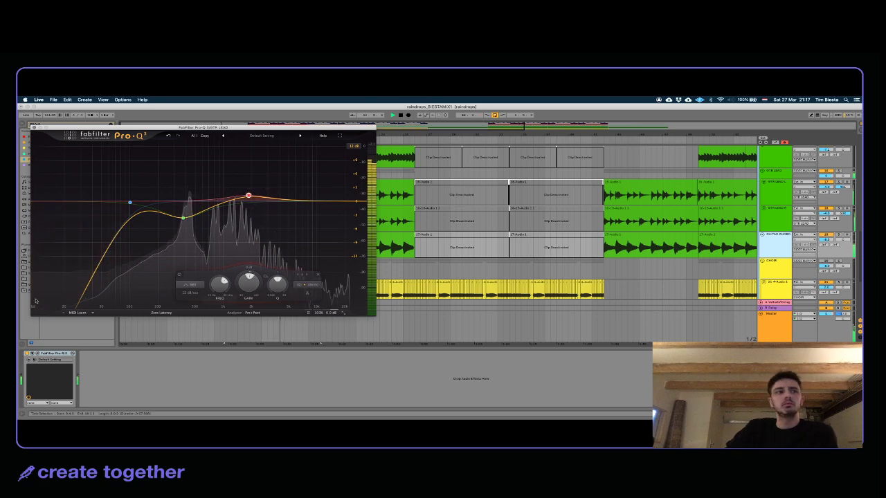
pyautogui.click(37, 353)
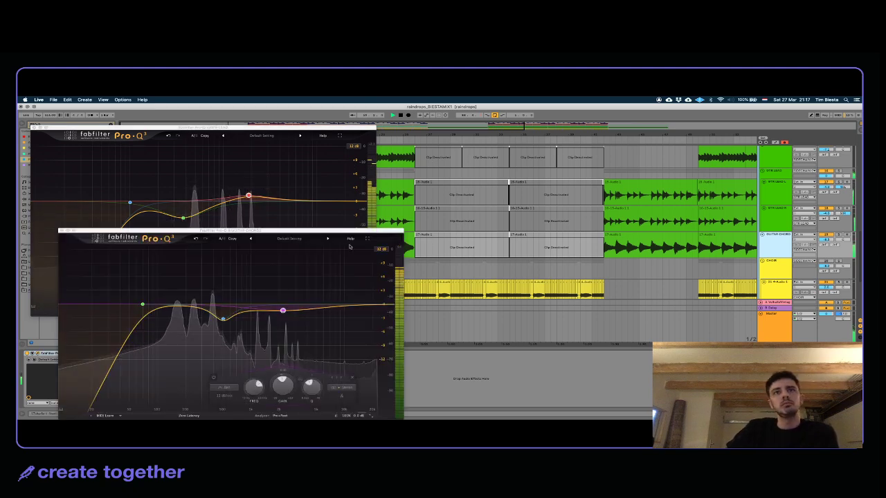
pyautogui.moveTo(262, 233); pyautogui.dragTo(533, 172)
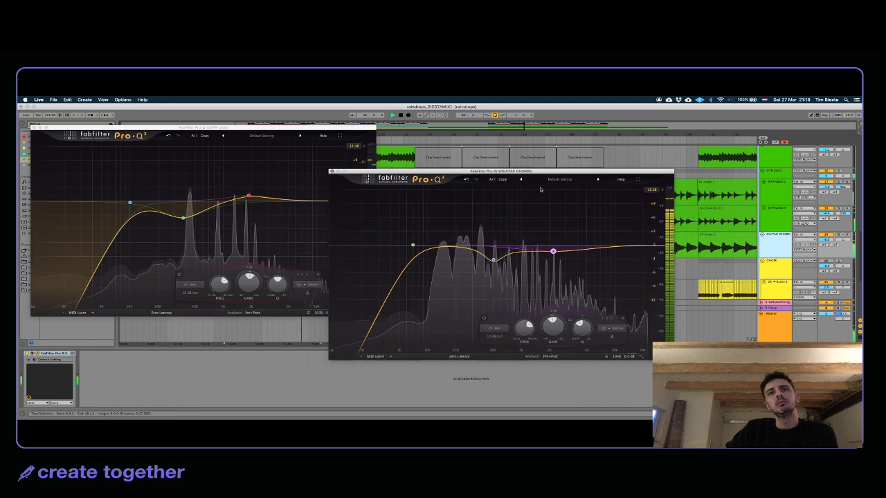
# Step: Raise the GUITAR CHORDS upper-mid EQ bell to about +2.4 dB near 3.2 kHz and close both EQ windows
pyautogui.moveTo(554, 253)
pyautogui.moveTo(558, 242)
pyautogui.mouseDown()
pyautogui.moveTo(559, 231)
pyautogui.moveTo(558, 241)
pyautogui.mouseUp()
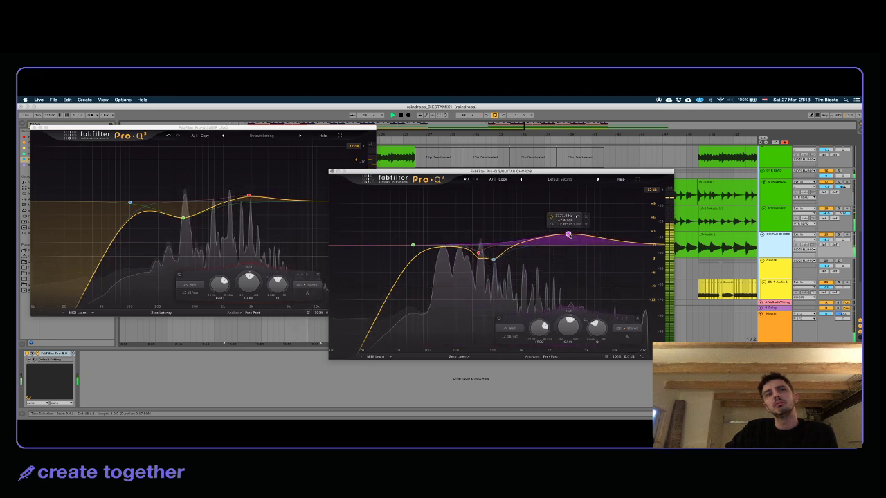
pyautogui.click(331, 171)
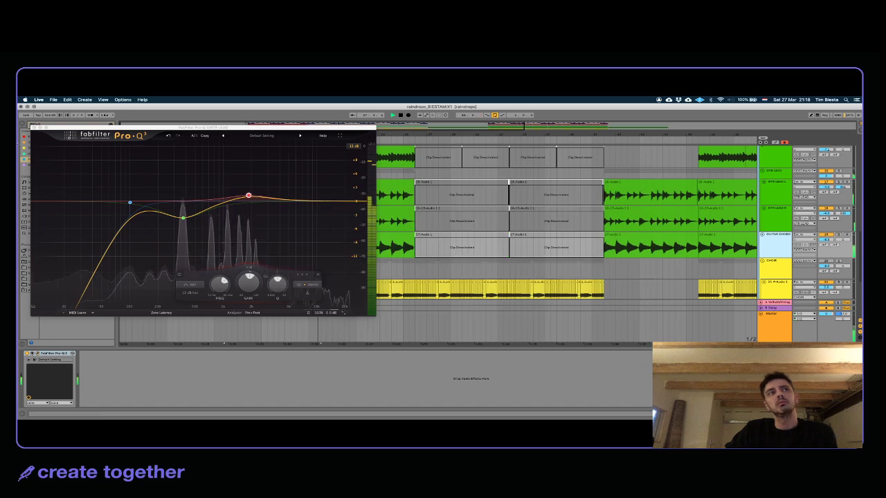
pyautogui.click(35, 128)
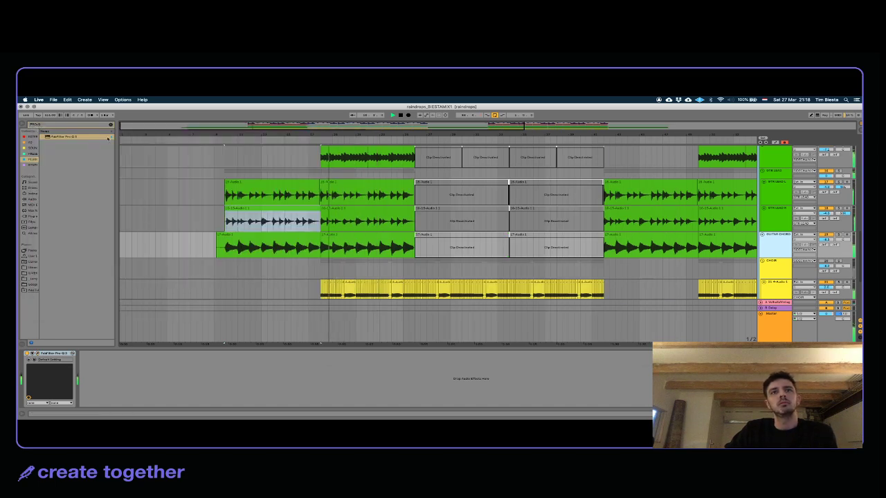
# Step: Compare the mix with the original raindrops reference track, raising the reference's volume, and return to the guitar tracks
pyautogui.scroll(-5, 695, 221)
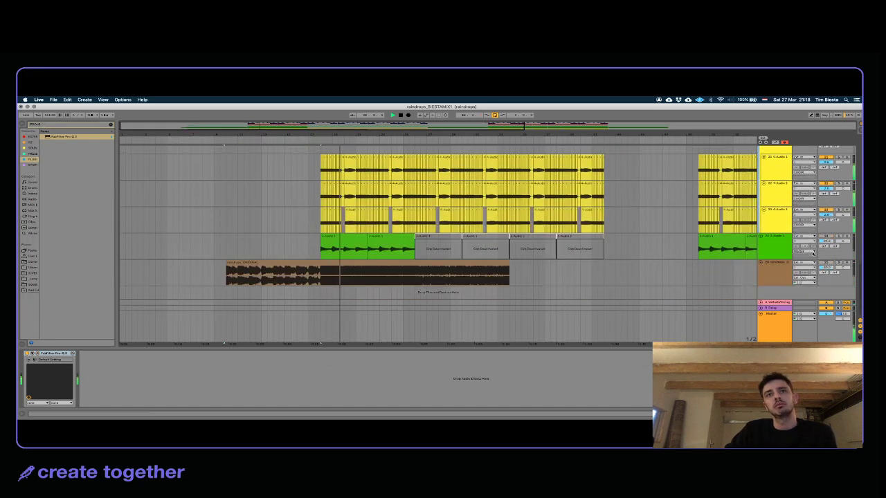
pyautogui.click(838, 263)
pyautogui.moveTo(826, 268); pyautogui.dragTo(826, 260)
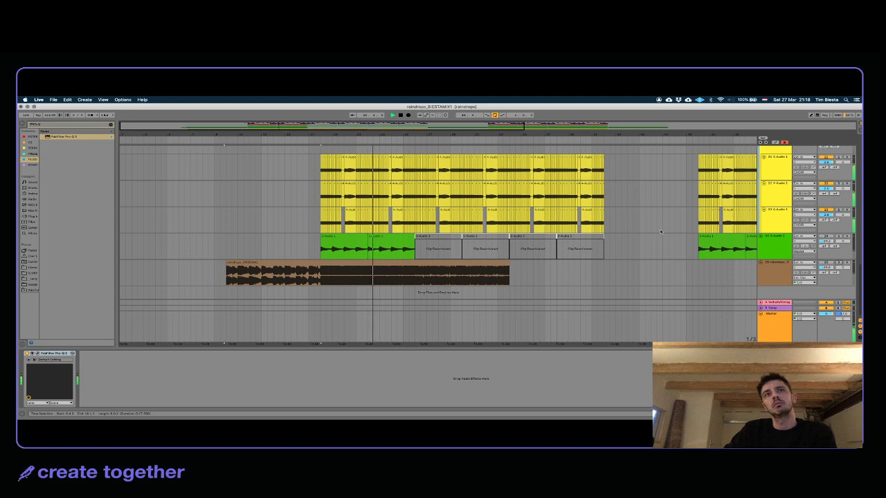
pyautogui.scroll(5, 553, 218)
pyautogui.scroll(-1, 666, 232)
pyautogui.scroll(-1, 666, 232)
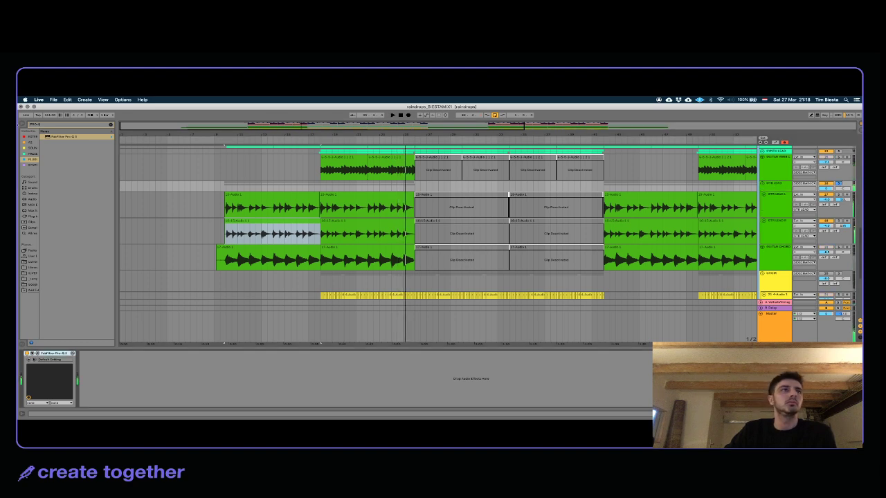
# Step: Find the Compressor device, add it after the Pro-Q 3 on the GTR LEAD group, and play back the guitar section
pyautogui.click(62, 125)
pyautogui.write('compres')
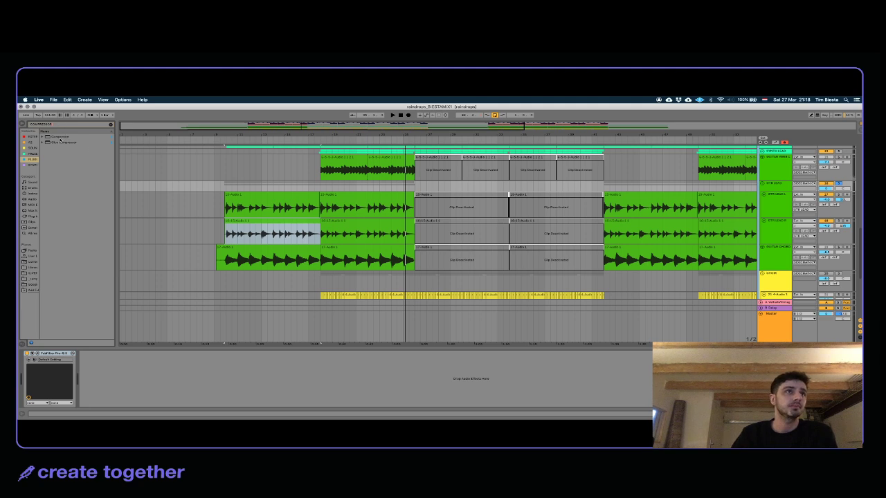
pyautogui.doubleClick(60, 138)
pyautogui.click(315, 186)
pyautogui.press('space')
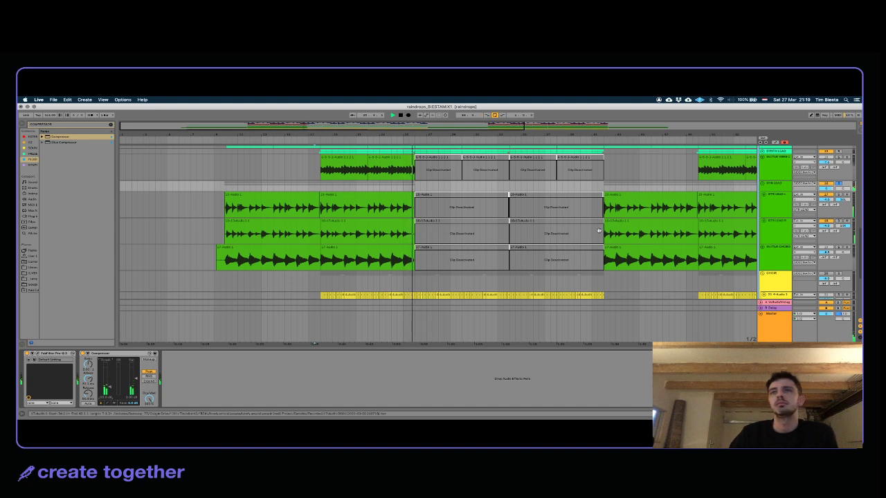
# Step: Solo the guitar track above the GTR LEAD group during playback and move an EQ Eight band lower in frequency and gain
pyautogui.press('space')
pyautogui.press('space')
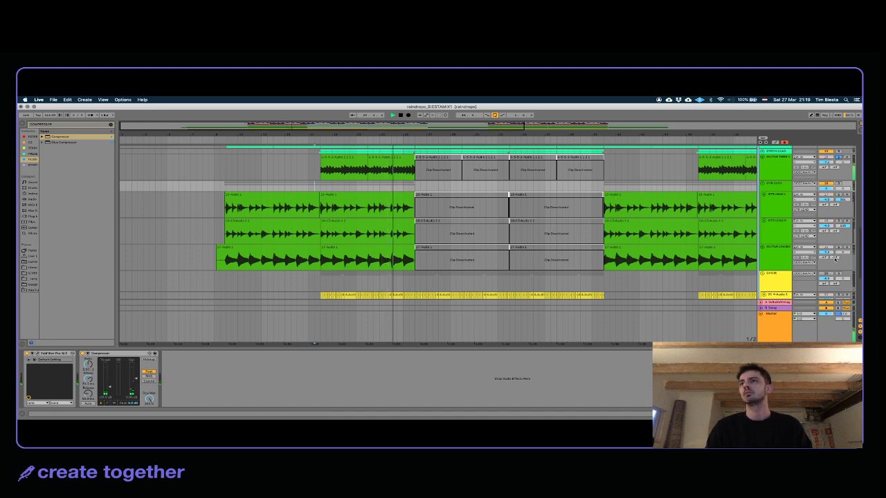
pyautogui.click(838, 158)
pyautogui.moveTo(442, 376); pyautogui.dragTo(426, 388)
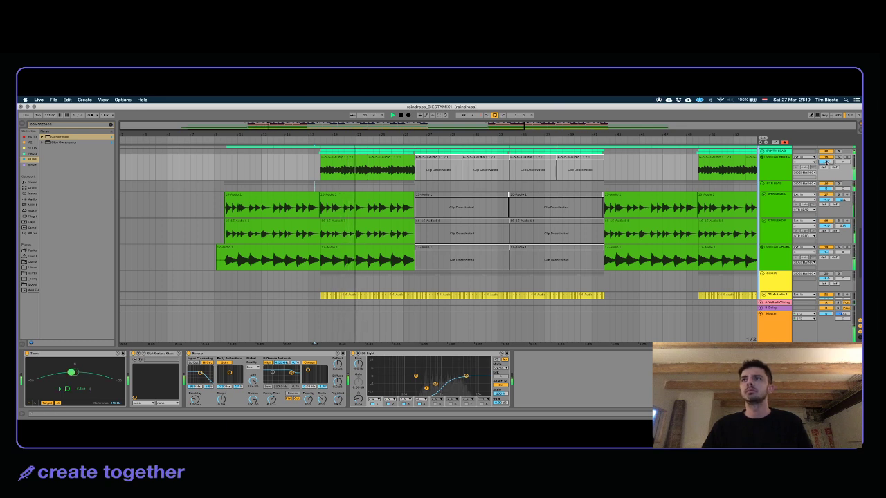
# Step: Inspect the Massive synth on the BASS track and close its window
pyautogui.scroll(2, 653, 185)
pyautogui.scroll(5, 653, 184)
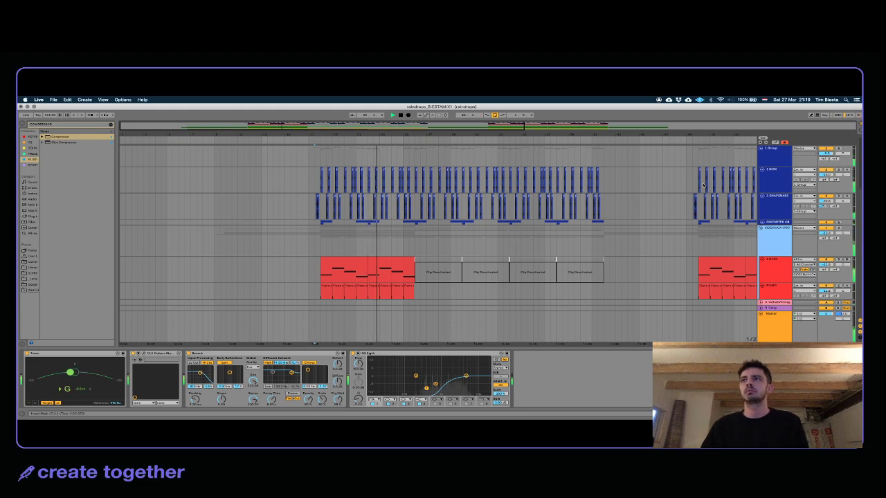
pyautogui.scroll(-5, 672, 201)
pyautogui.scroll(-8, 671, 200)
pyautogui.scroll(10, 671, 200)
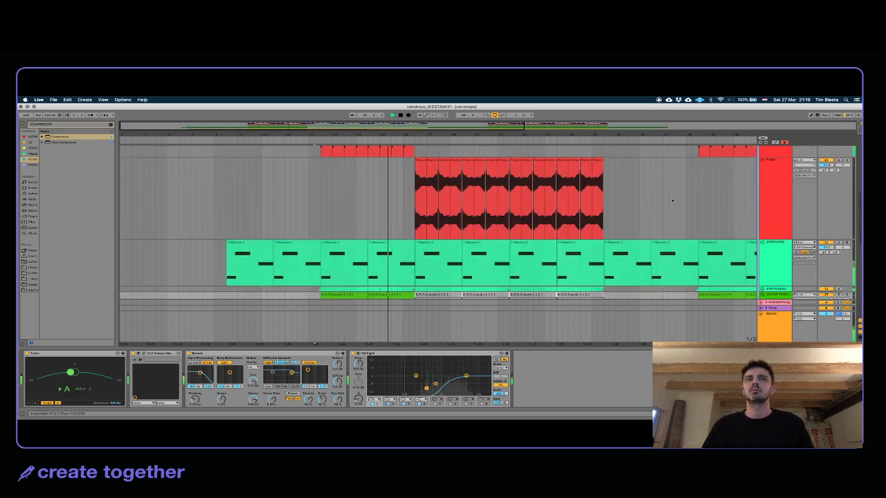
pyautogui.click(778, 182)
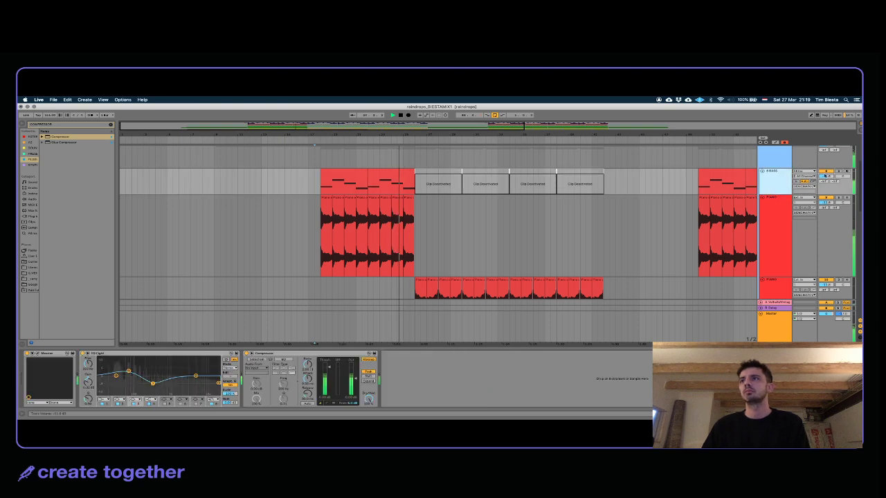
pyautogui.click(38, 354)
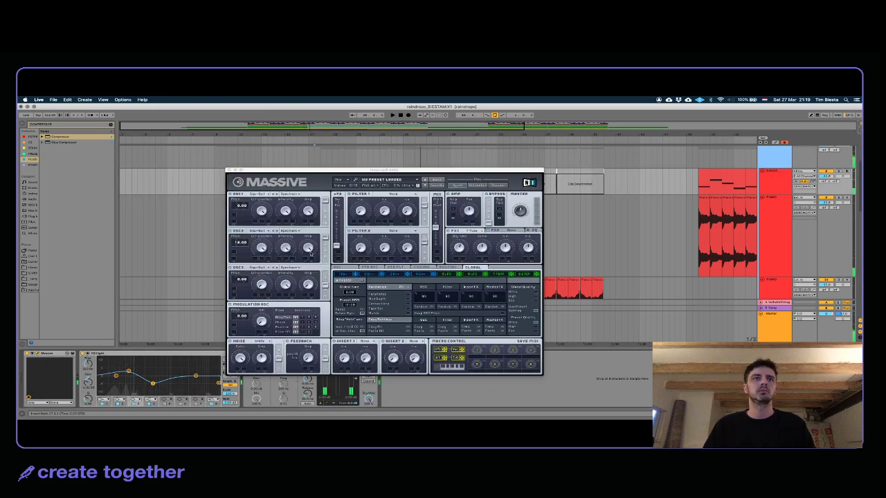
pyautogui.click(573, 187)
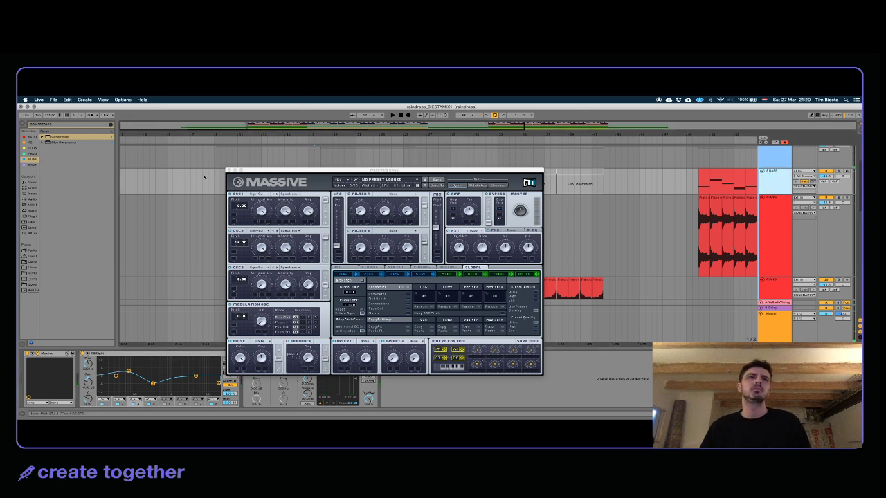
pyautogui.click(230, 171)
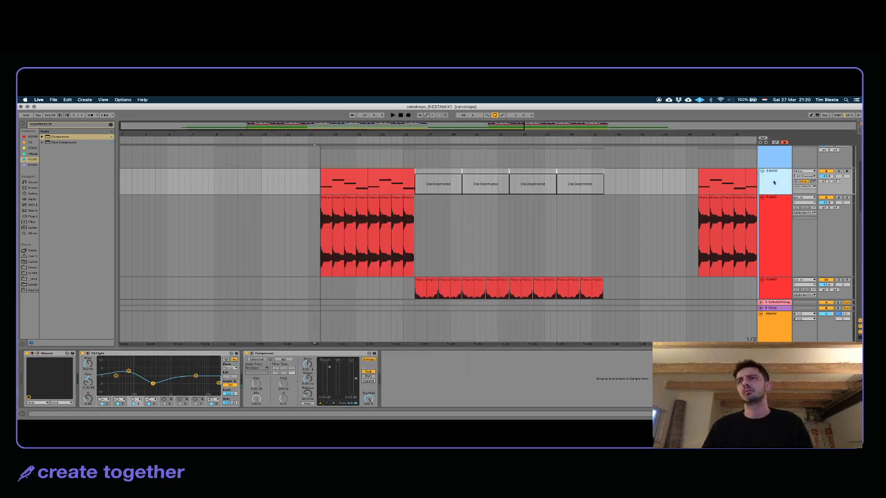
# Step: Duplicate the BASS track, solo the copy, and audition its second-section clip while trying an oscillator change in Massive
pyautogui.press('super+d')
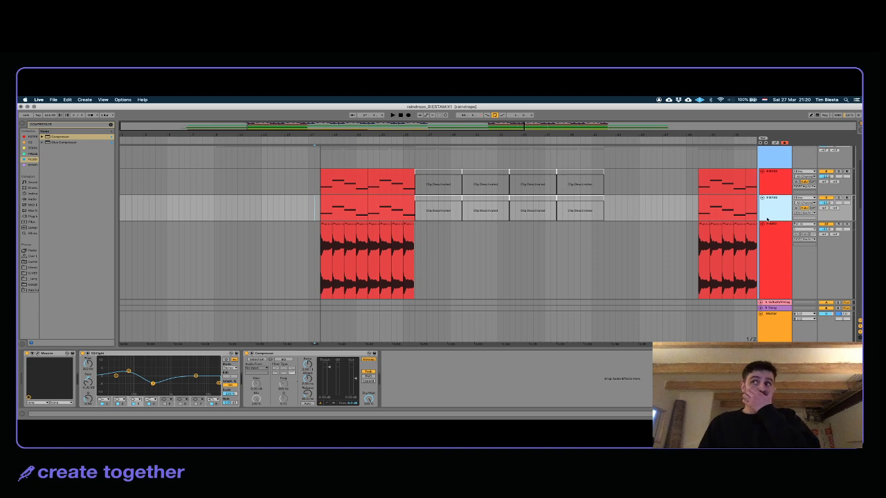
pyautogui.click(37, 355)
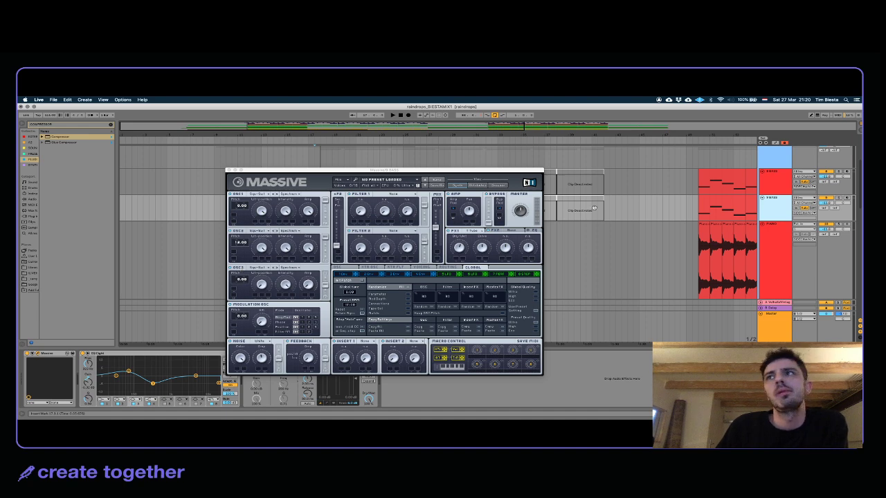
pyautogui.click(838, 198)
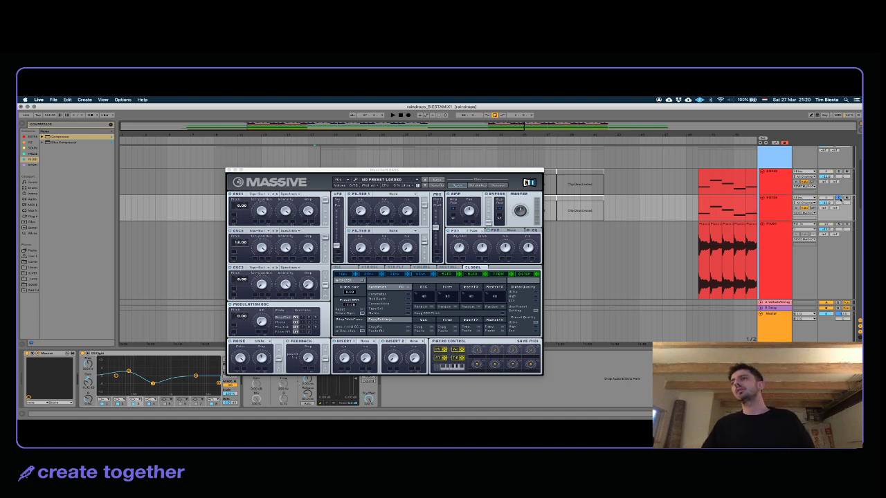
pyautogui.click(729, 206)
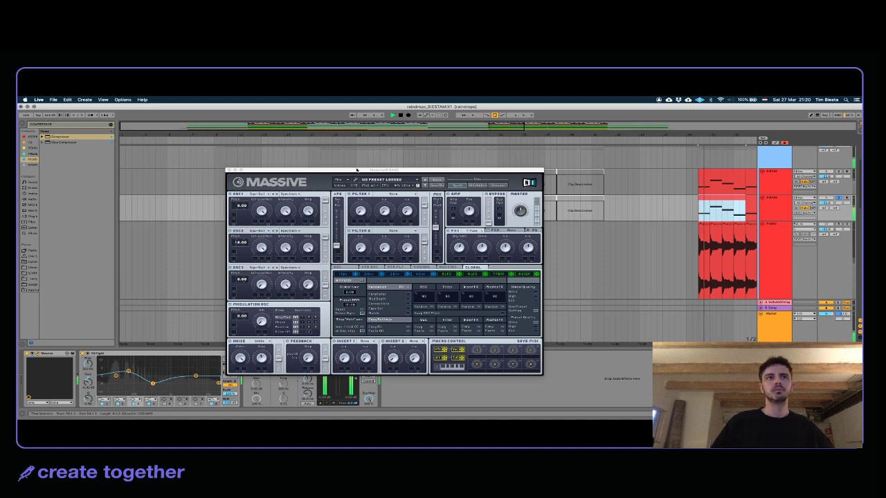
pyautogui.click(232, 221)
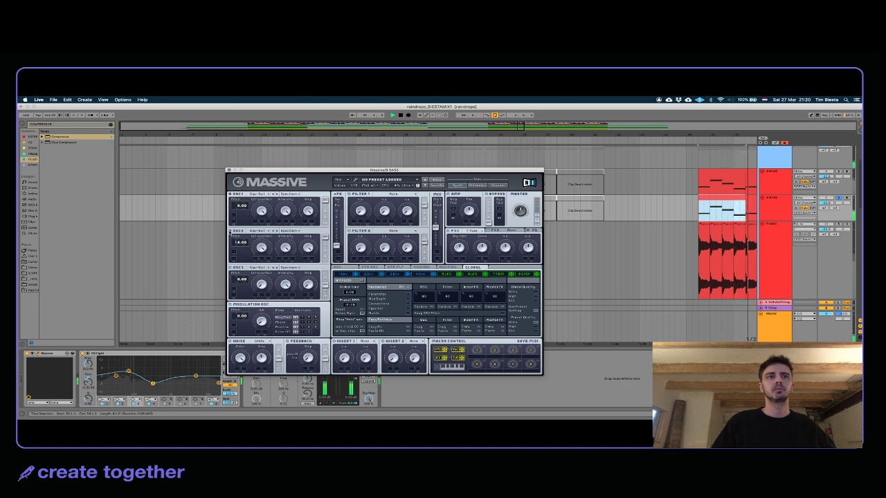
pyautogui.click(649, 201)
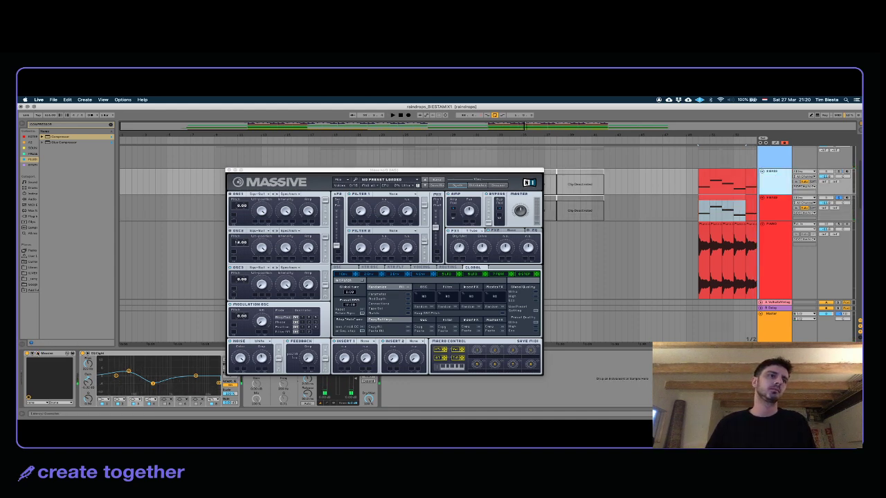
# Step: Audition the original BASS track soloed while trying Massive's third oscillator and FX1, and delete the duplicate bass track
pyautogui.click(230, 267)
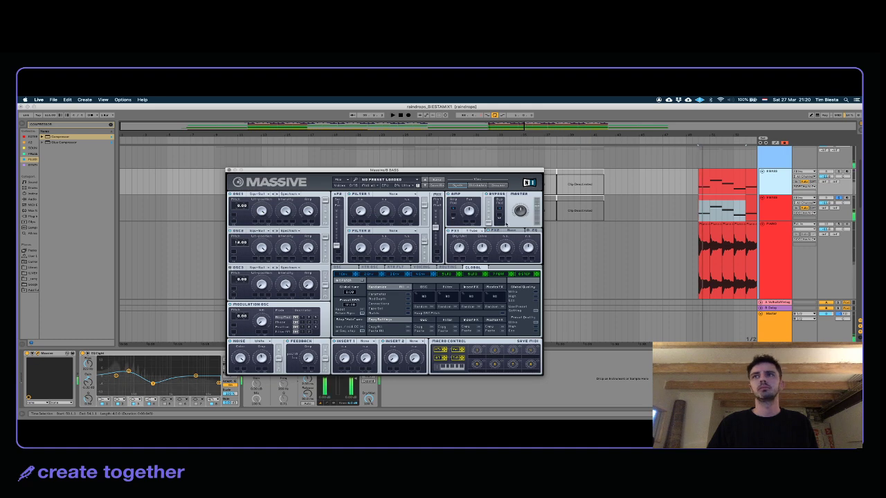
pyautogui.click(838, 172)
pyautogui.press('space')
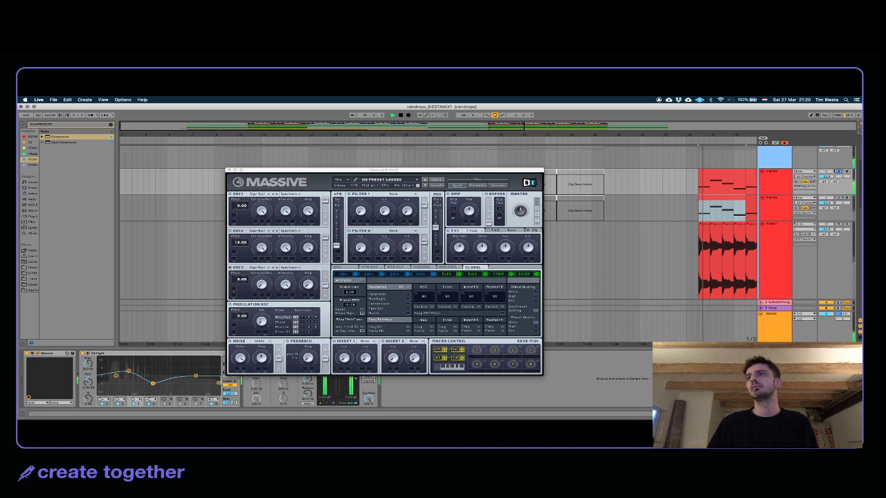
pyautogui.click(448, 233)
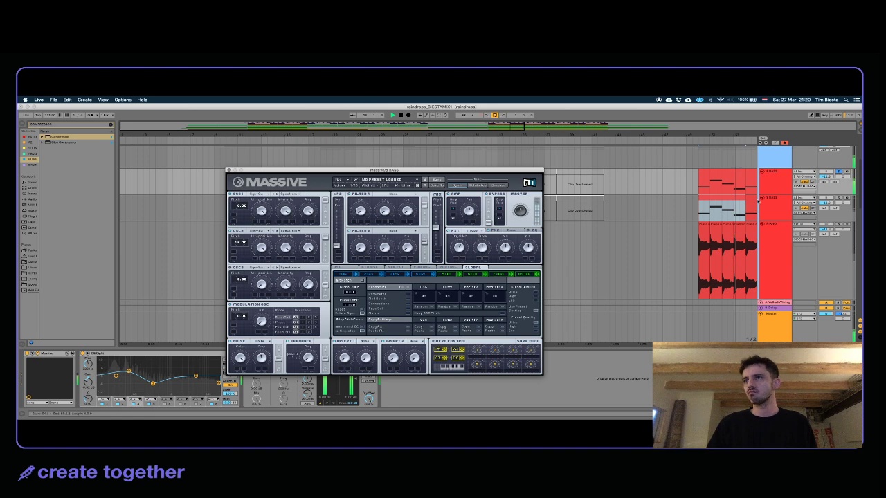
pyautogui.click(778, 210)
pyautogui.press('Delete')
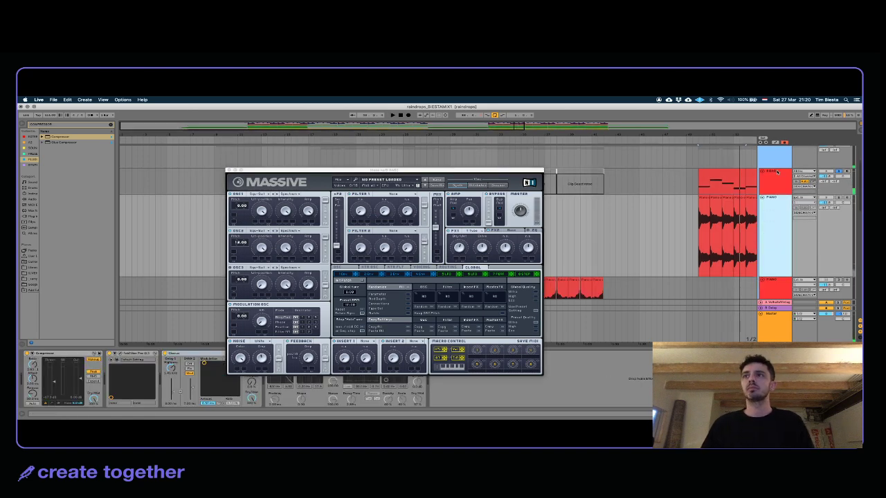
# Step: Close Massive, fine-tune the EQ Eight mid-range cut on the soloed BASS track, and unsolo the track
pyautogui.click(778, 182)
pyautogui.click(229, 173)
pyautogui.press('space')
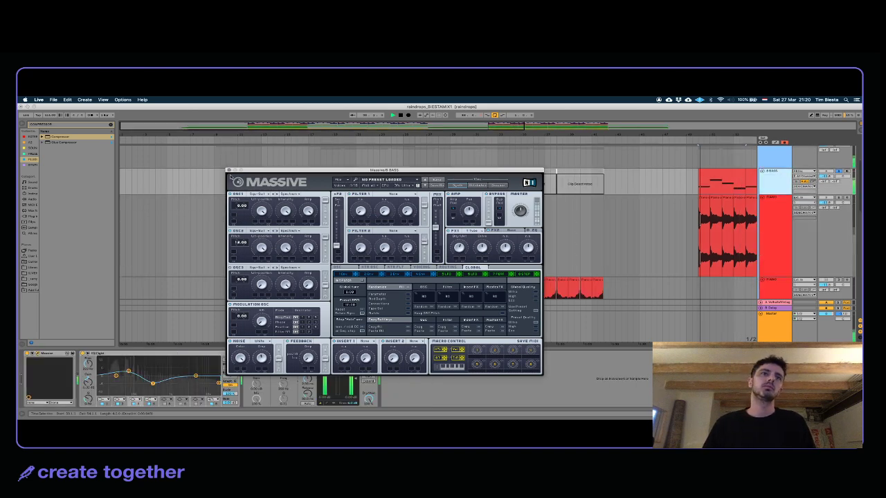
pyautogui.click(228, 172)
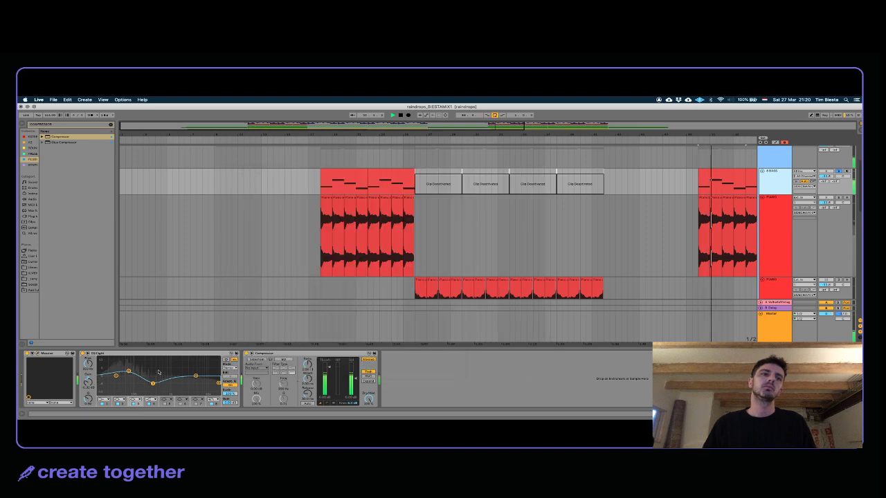
pyautogui.moveTo(153, 383); pyautogui.dragTo(153, 384)
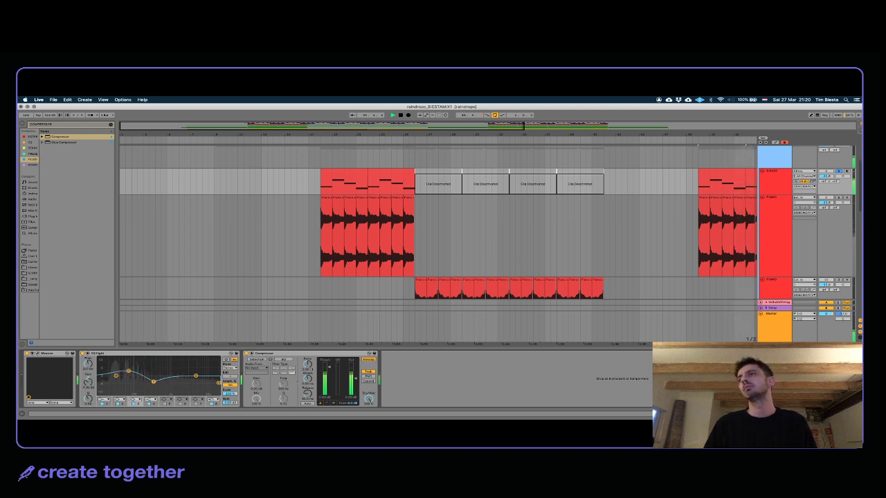
pyautogui.click(837, 171)
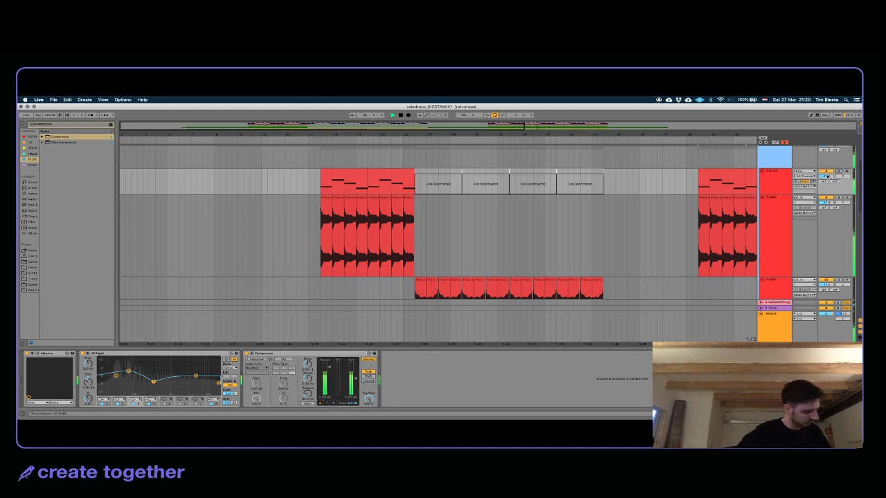
# Step: Listen to the CHOIR group in the arrangement and show its effect chain
pyautogui.scroll(-2, 518, 246)
pyautogui.scroll(6, 517, 245)
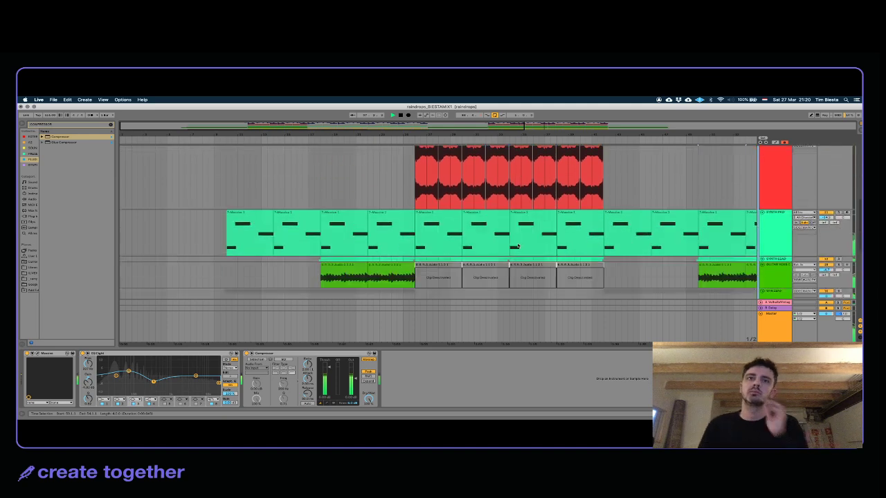
pyautogui.scroll(3, 517, 249)
pyautogui.scroll(3, 518, 250)
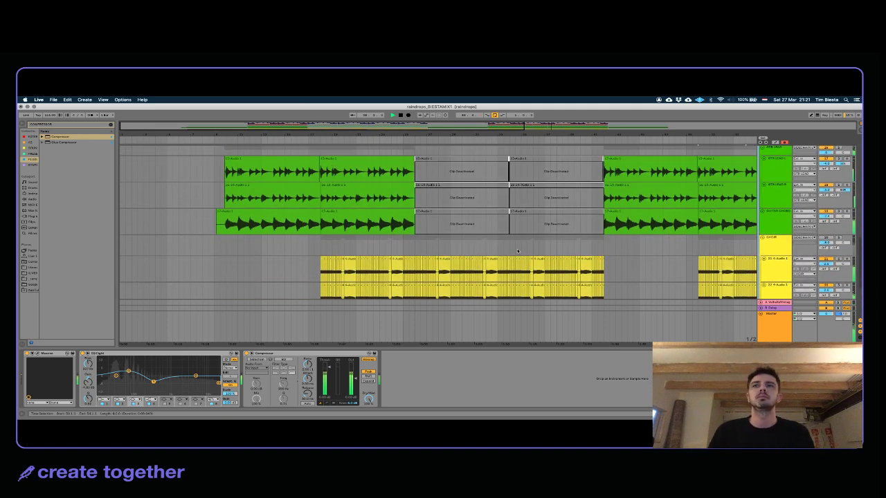
pyautogui.press('-')
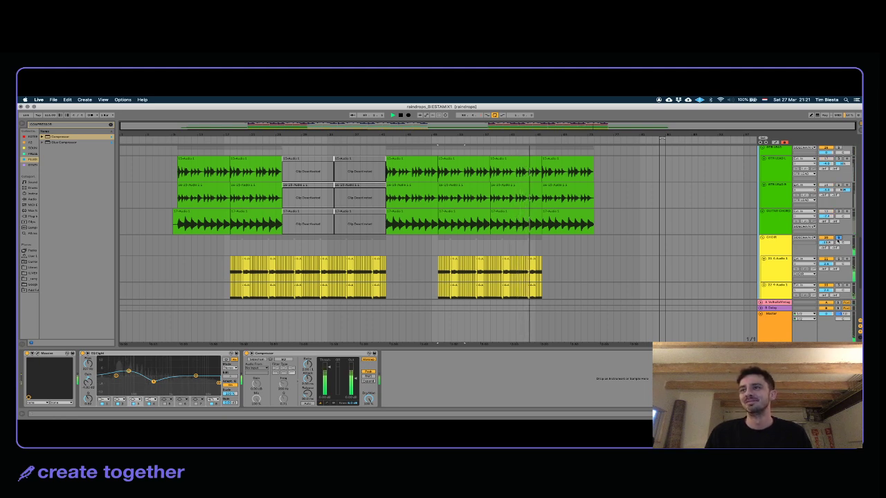
pyautogui.click(779, 244)
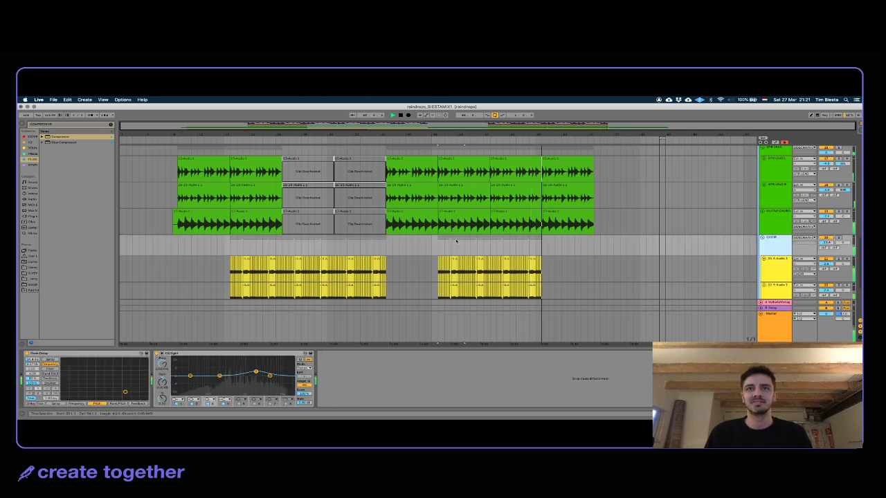
# Step: Play from the first guitar lead clip and add a Compressor after the Pro-Q 3 on the GUITAR CHORDS track
pyautogui.click(203, 159)
pyautogui.press('space')
pyautogui.scroll(3, 377, 239)
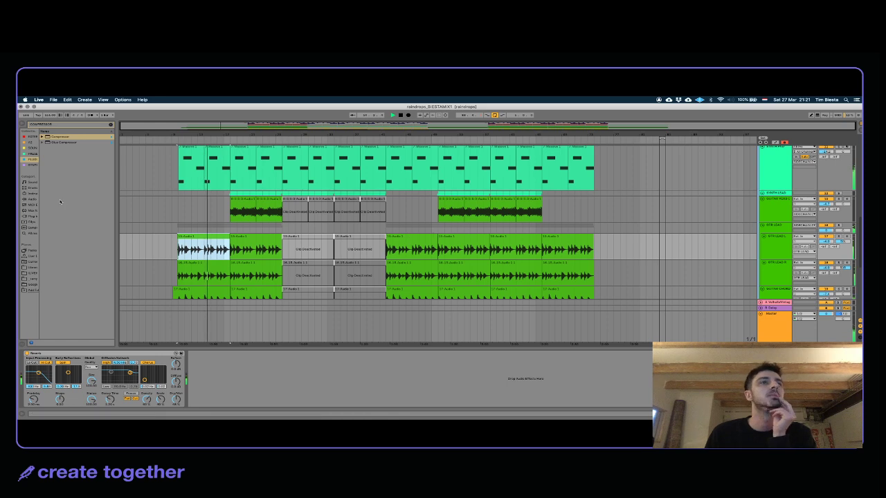
pyautogui.scroll(-2, 484, 263)
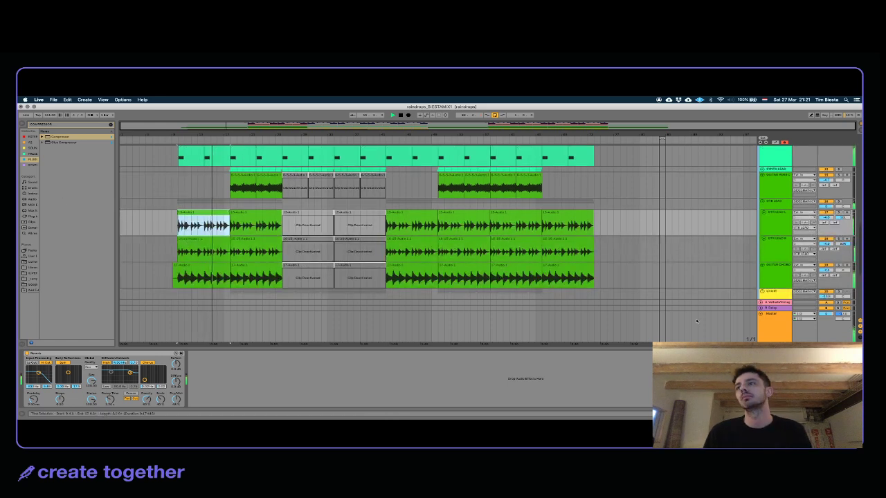
pyautogui.click(774, 269)
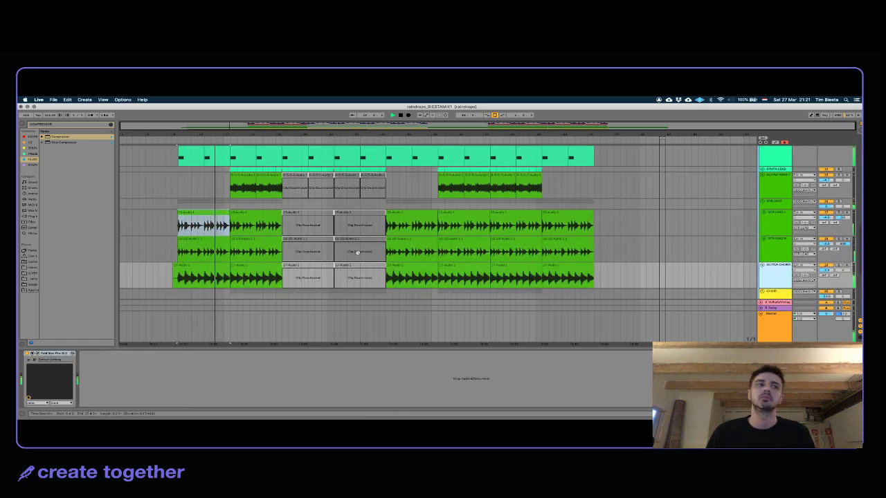
pyautogui.doubleClick(61, 137)
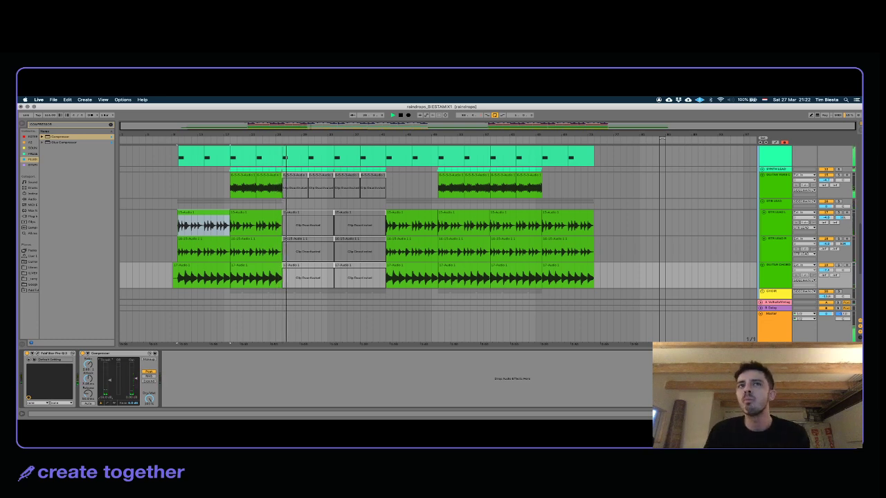
# Step: Unfold the SYNTH LEAD group and raise its track volume
pyautogui.scroll(3, 435, 242)
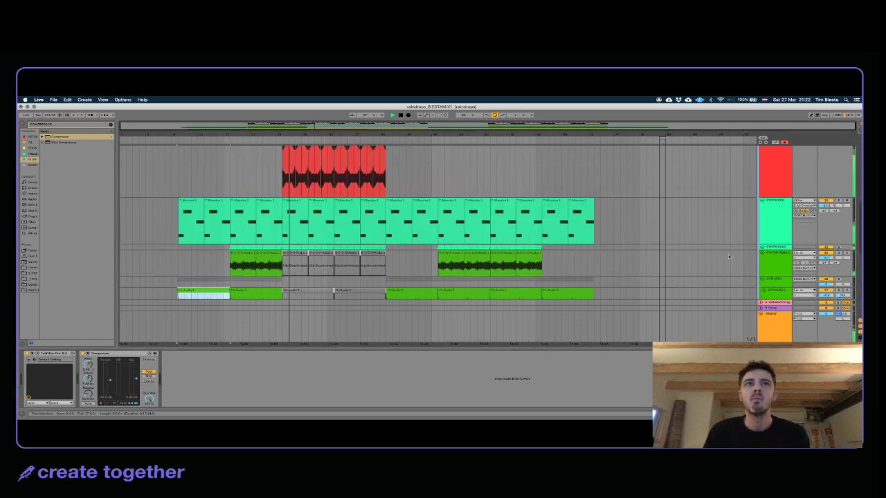
pyautogui.doubleClick(766, 247)
pyautogui.click(825, 252)
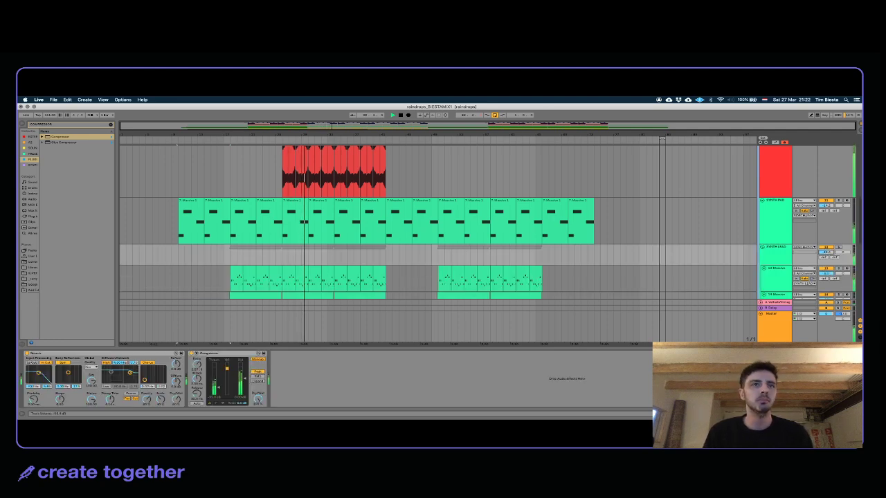
pyautogui.moveTo(825, 252); pyautogui.dragTo(826, 228)
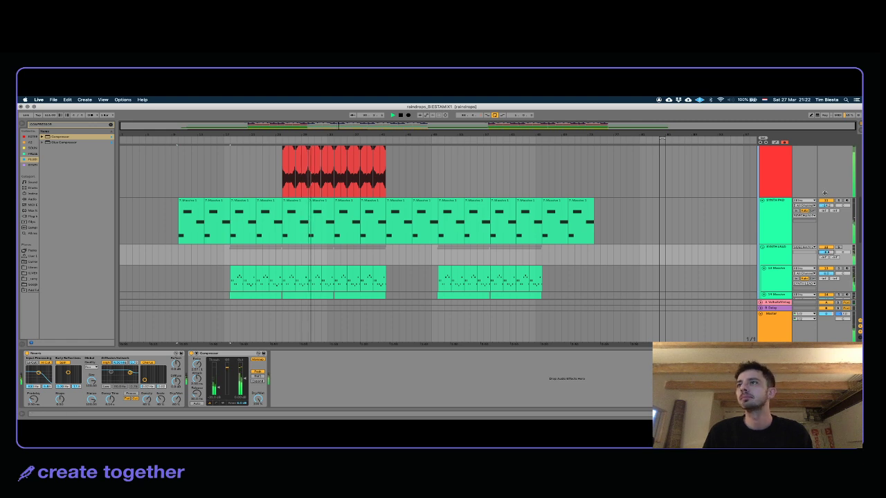
# Step: Play from the start of the first synth lead clips and solo the SYNTH LEAD group
pyautogui.scroll(2, 829, 164)
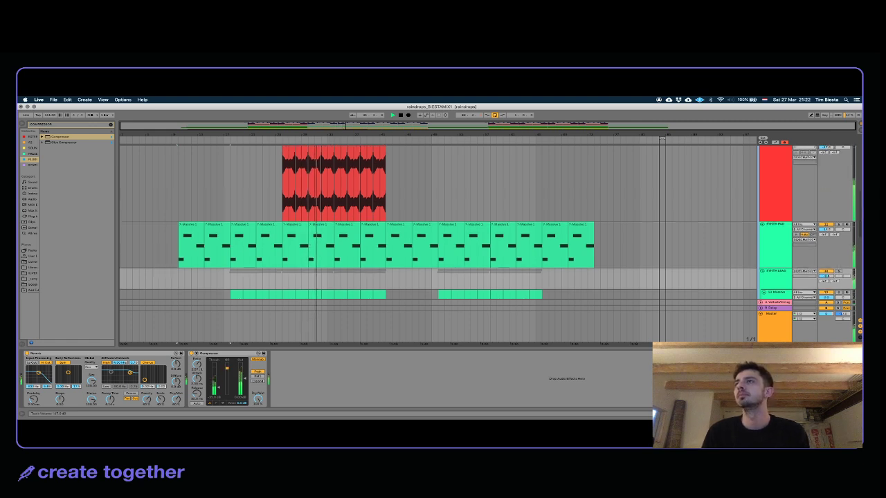
pyautogui.click(222, 278)
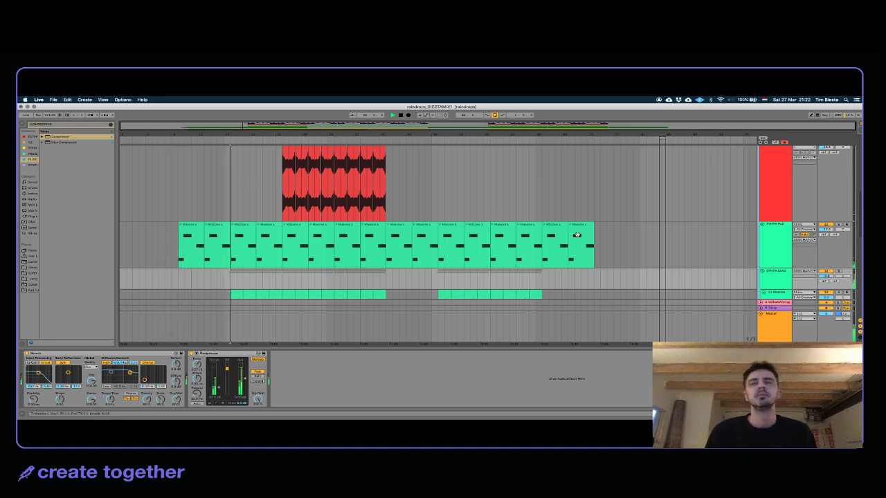
pyautogui.scroll(-2, 763, 223)
pyautogui.moveTo(826, 251); pyautogui.dragTo(825, 249)
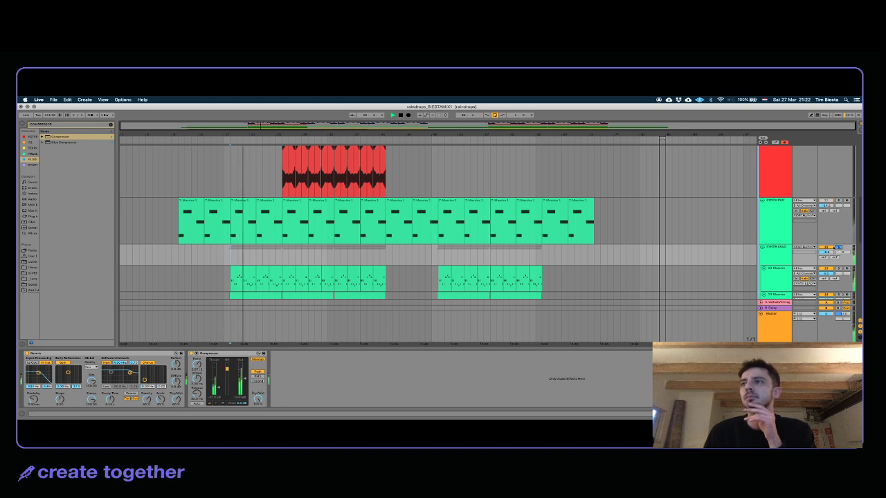
# Step: Open Massive on the first track in the SYNTH LEAD group to view its envelope, and audition that track soloed
pyautogui.click(768, 276)
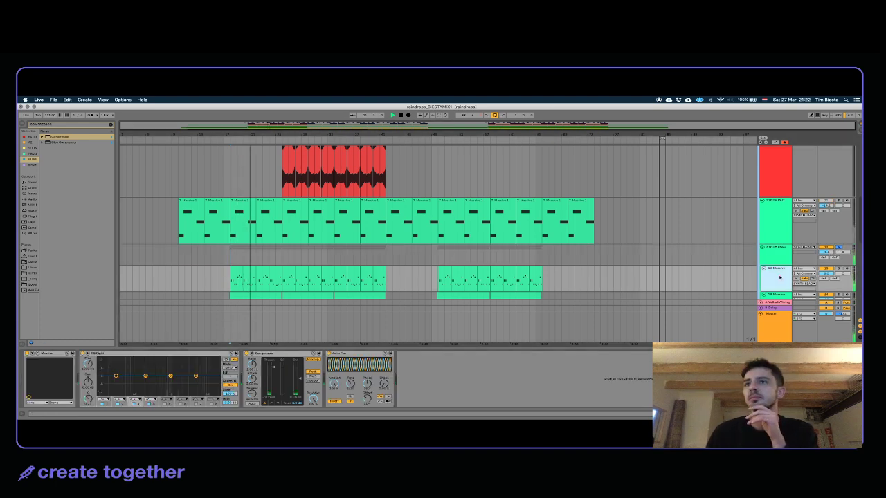
pyautogui.click(38, 354)
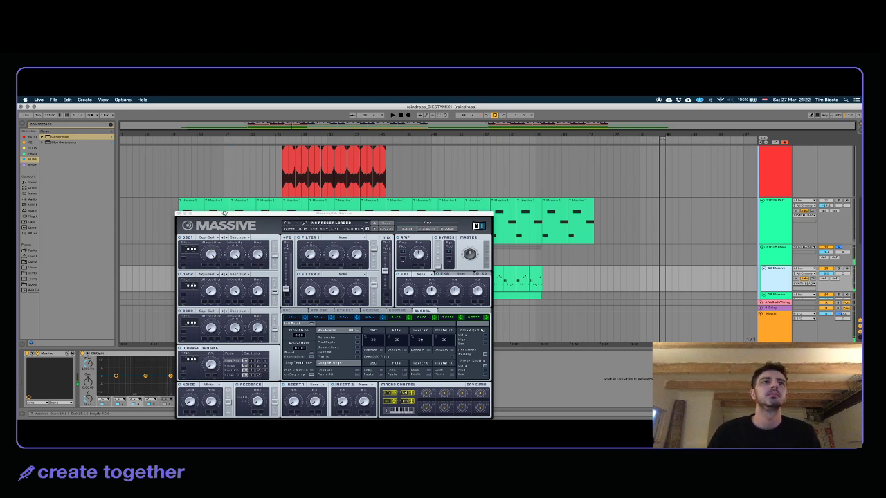
pyautogui.moveTo(224, 214); pyautogui.dragTo(442, 144)
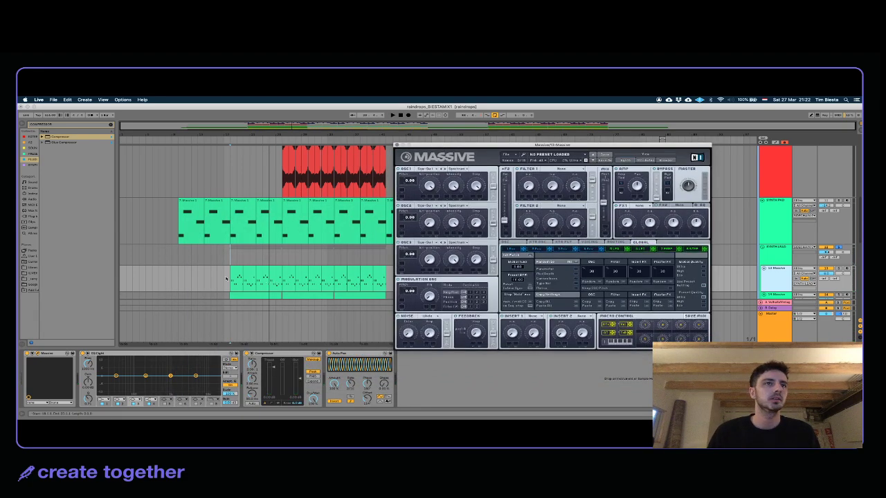
pyautogui.click(238, 275)
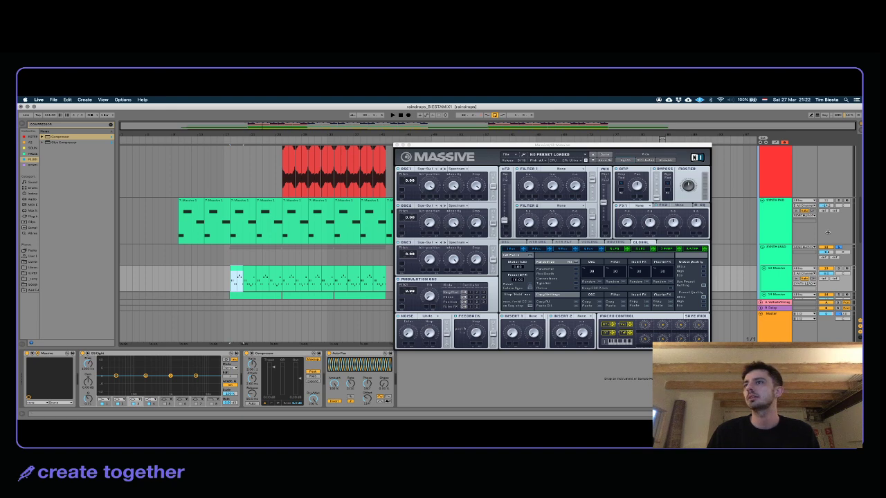
pyautogui.click(765, 256)
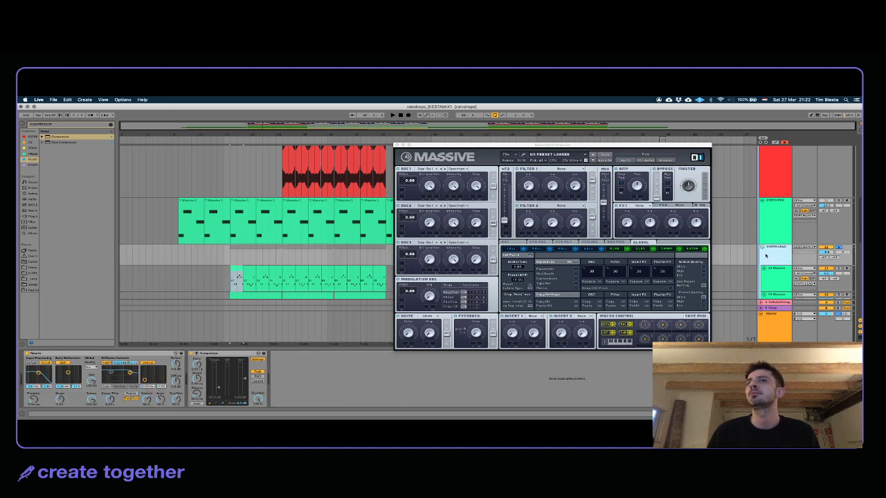
pyautogui.click(589, 249)
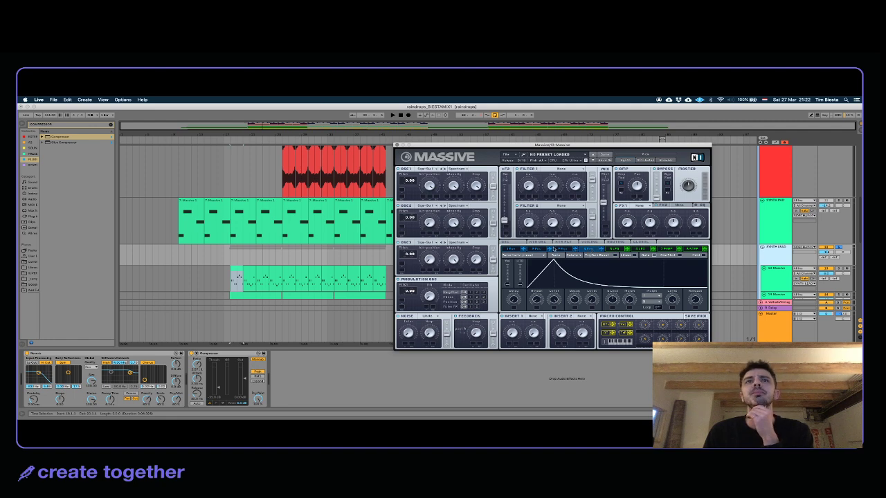
pyautogui.click(837, 269)
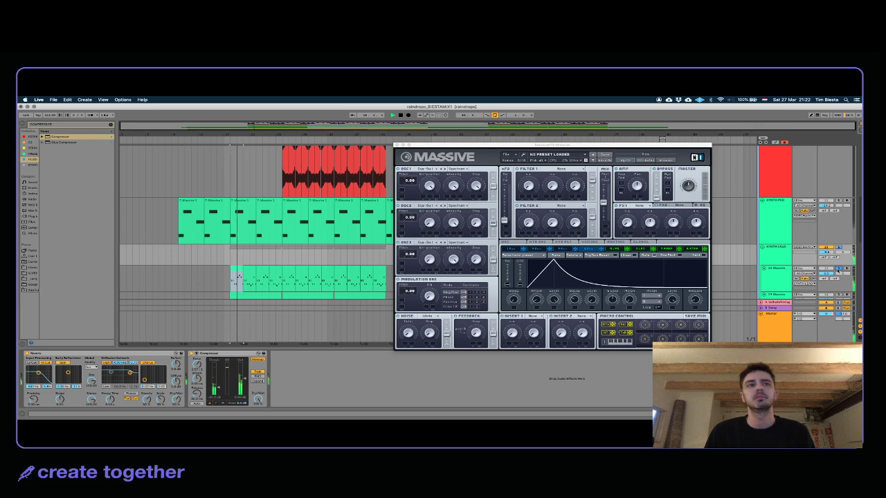
pyautogui.press('space')
# Step: Try a different volume for both Massive tracks in the SYNTH LEAD group, and undo the change
pyautogui.click(777, 275)
pyautogui.scroll(-2, 777, 274)
pyautogui.keyDown('shift'); pyautogui.click(777, 274); pyautogui.keyUp('shift')
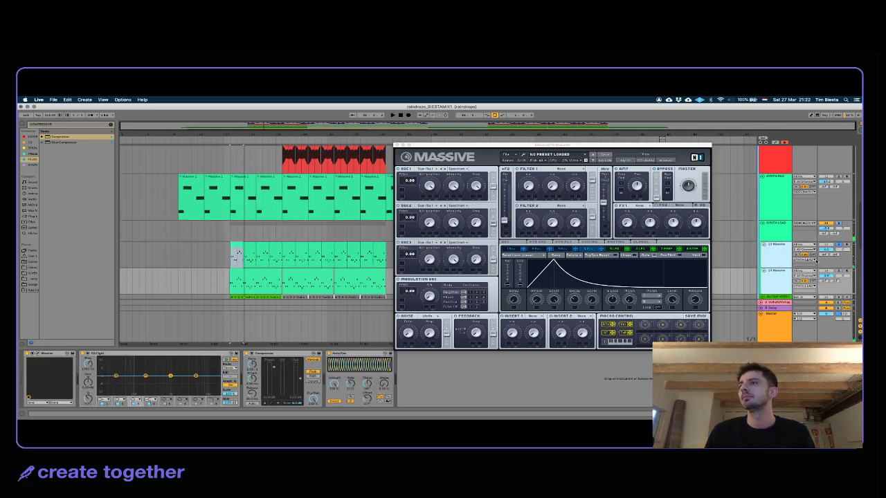
pyautogui.moveTo(824, 249); pyautogui.dragTo(824, 259)
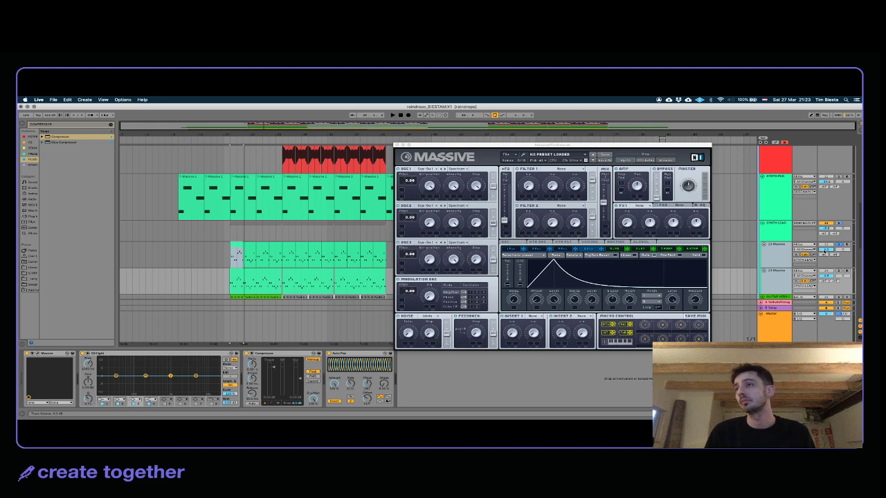
pyautogui.press('super+z')
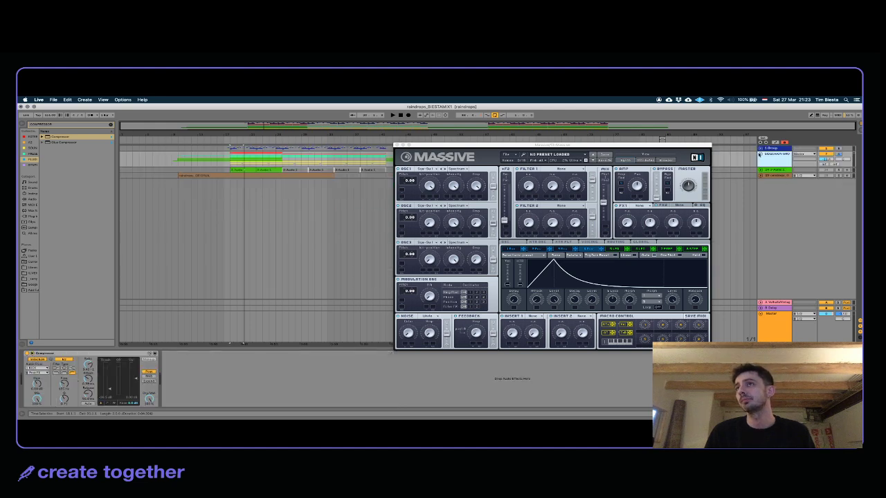
pyautogui.click(761, 153)
pyautogui.scroll(-10, 796, 242)
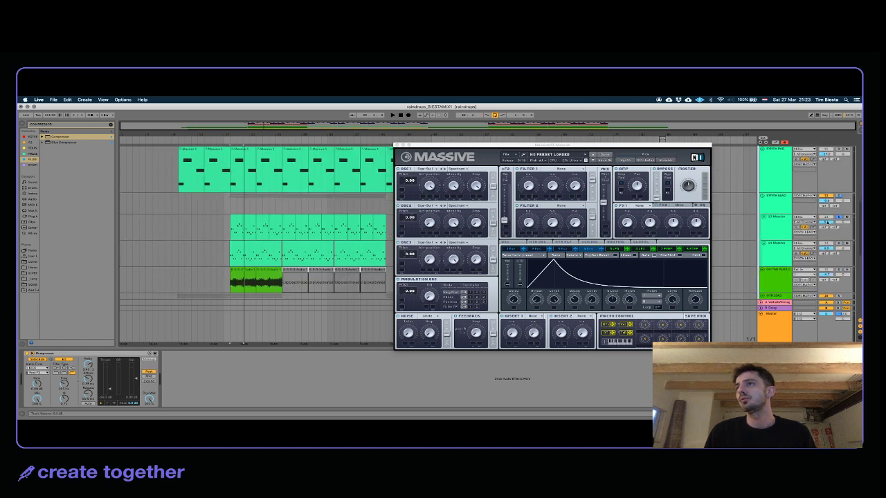
# Step: Select both Massive tracks, rebalance the volumes in the SYNTH LEAD group and play the section
pyautogui.click(780, 223)
pyautogui.click(776, 251)
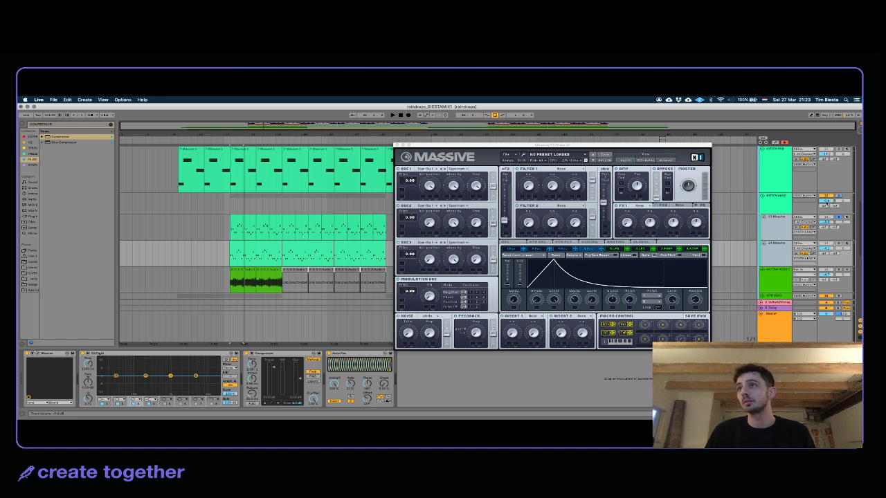
pyautogui.press('space')
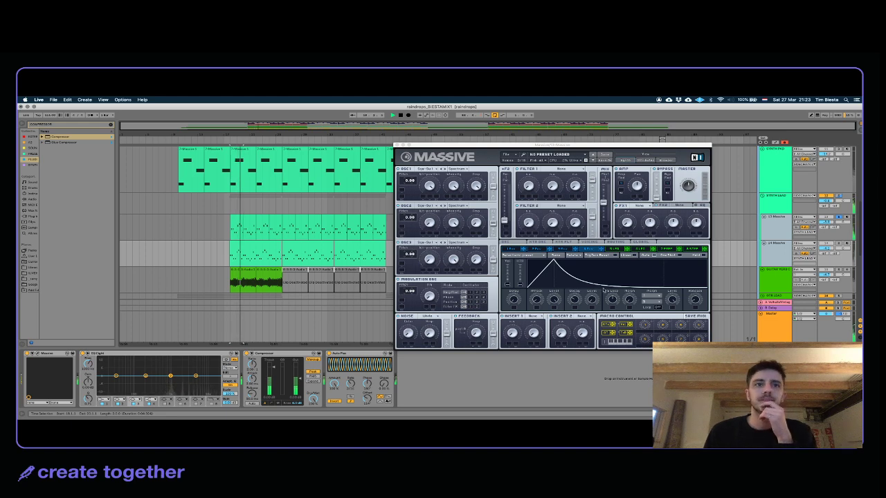
# Step: Check the effect chains of the SYNTH LEAD group and its second Massive track, and solo the second track alongside the first
pyautogui.click(777, 204)
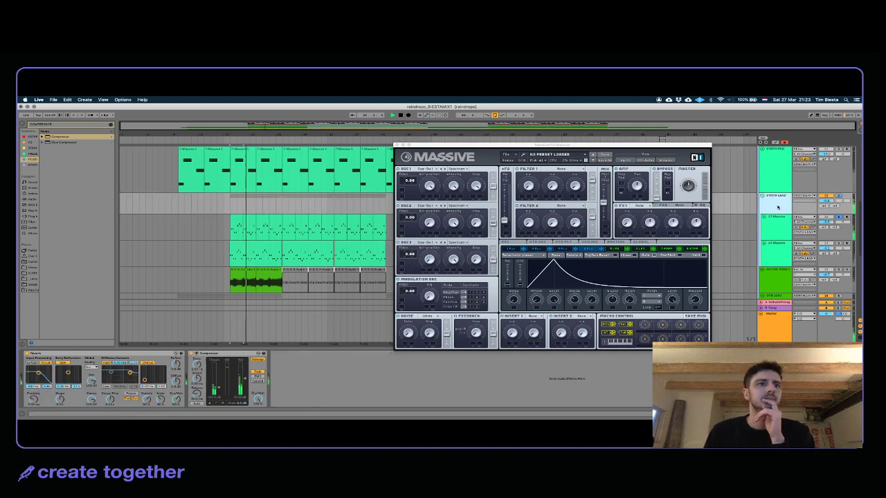
pyautogui.click(779, 236)
pyautogui.click(779, 248)
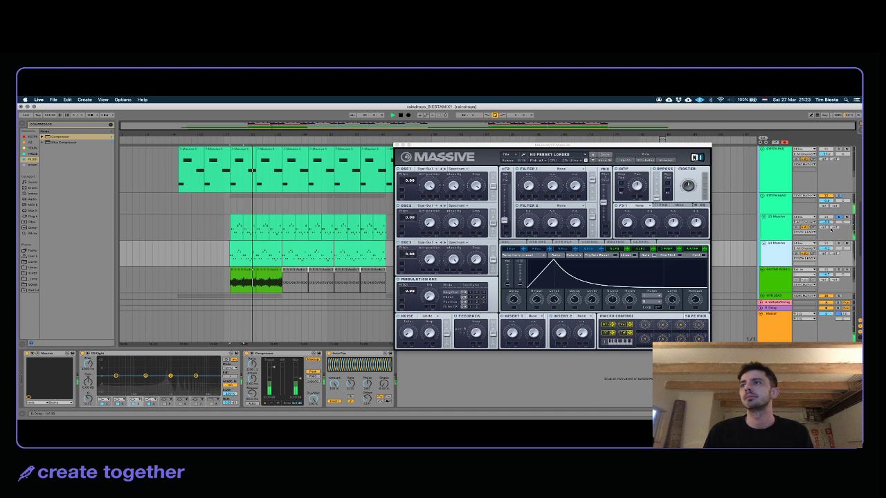
pyautogui.click(836, 243)
pyautogui.press('space')
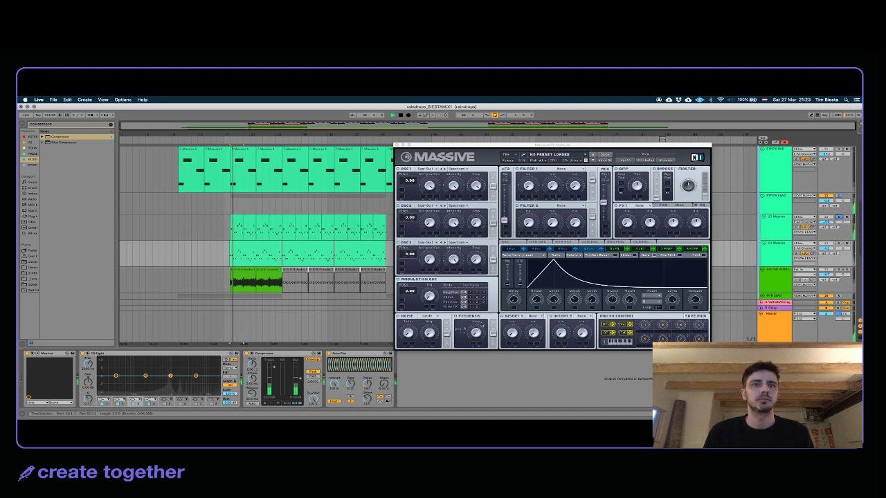
pyautogui.click(782, 251)
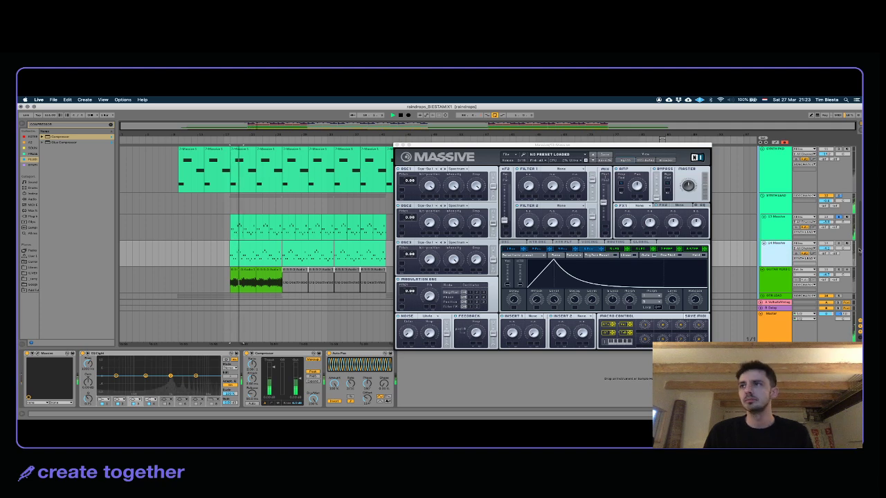
pyautogui.click(838, 243)
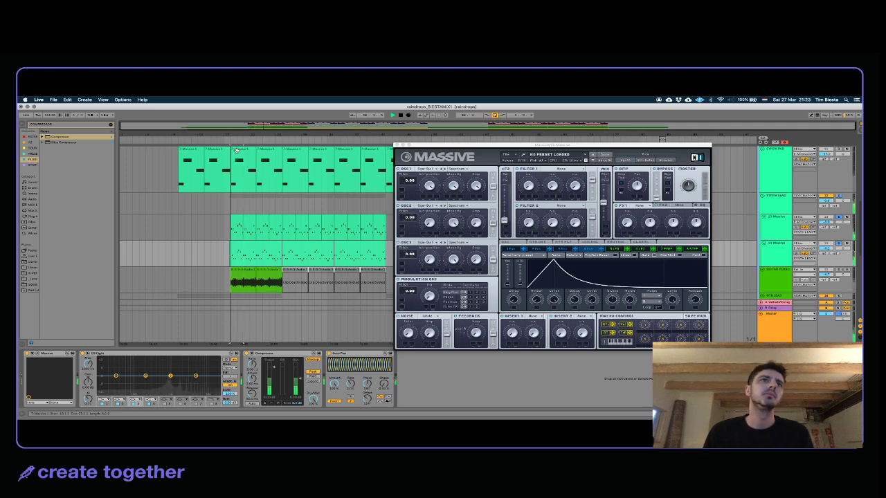
# Step: Compare playback of the piano section with the sidechain group's Compressor bypassed and enabled
pyautogui.moveTo(224, 134); pyautogui.dragTo(223, 208)
pyautogui.press('-')
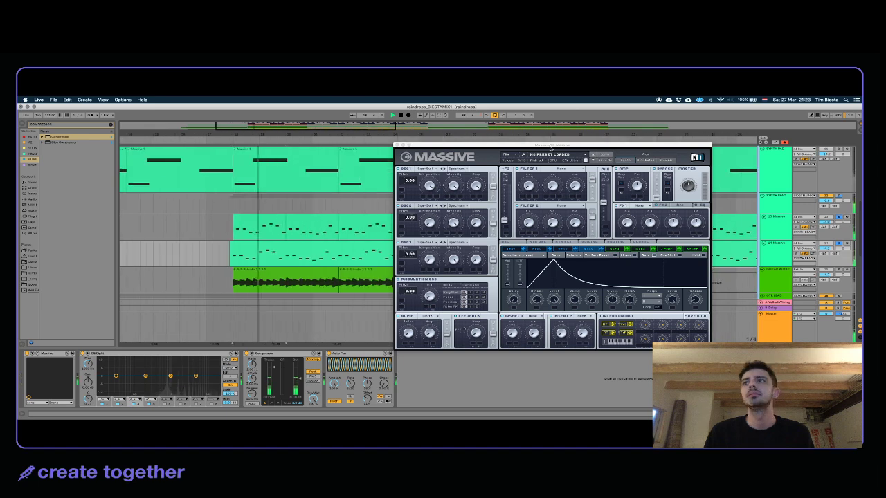
pyautogui.scroll(-5, 813, 235)
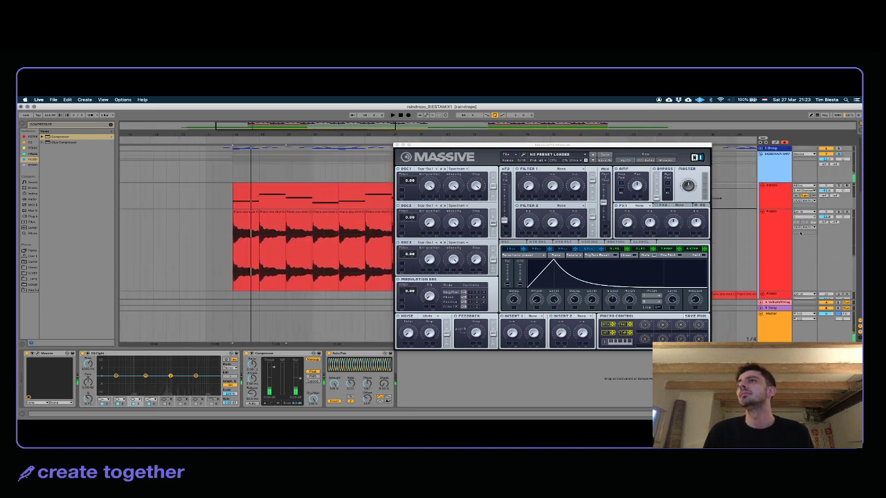
pyautogui.click(774, 178)
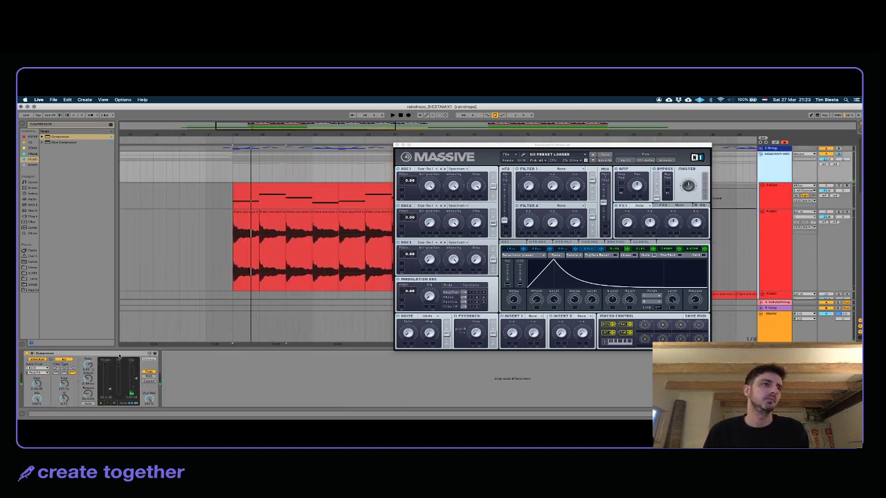
pyautogui.click(27, 353)
pyautogui.press('space')
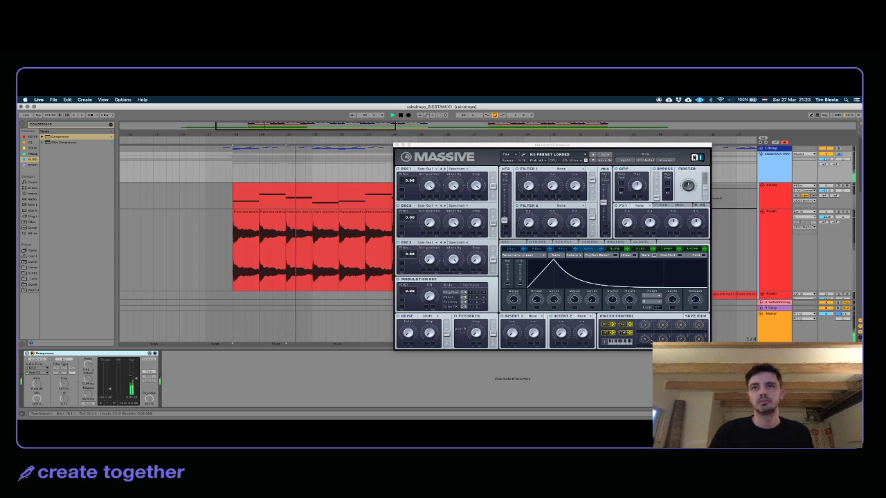
pyautogui.press('super+alt+l')
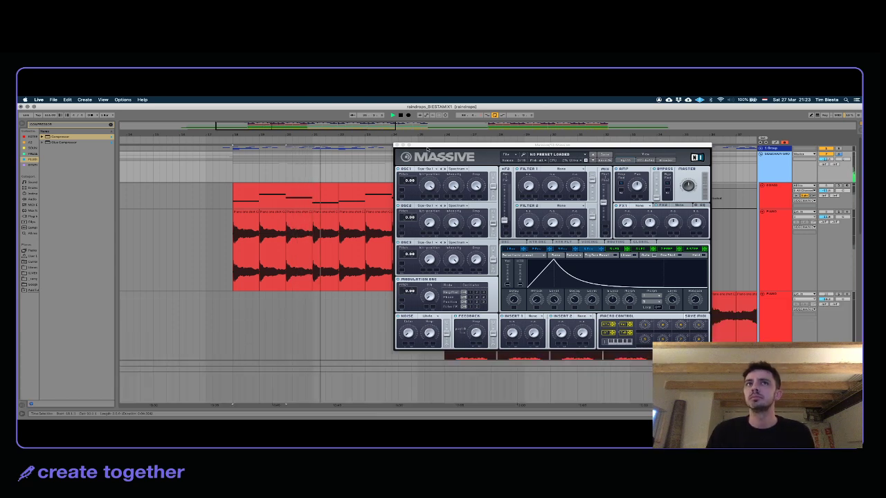
pyautogui.press('super+alt+p')
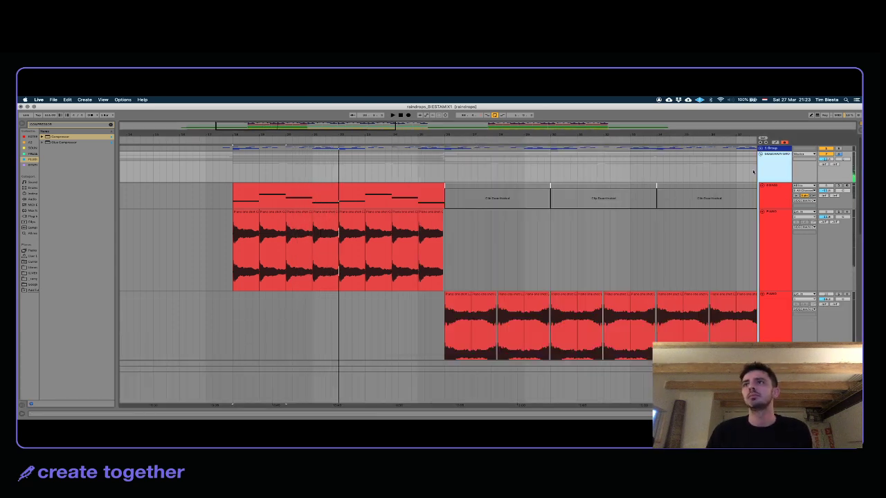
pyautogui.press('super+alt+l')
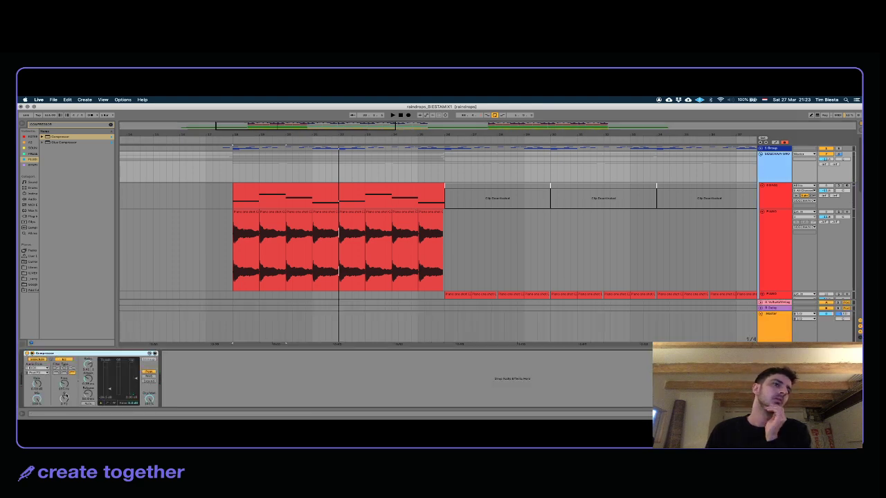
pyautogui.press('space')
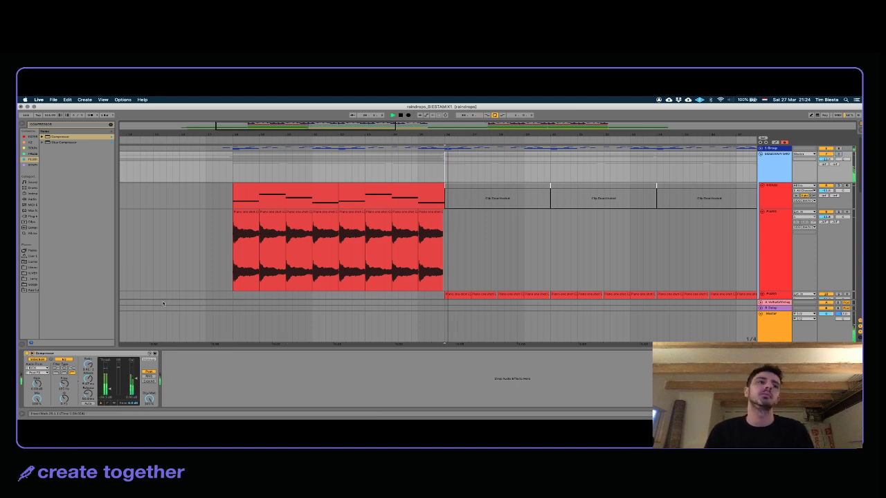
# Step: Play back from the first bass clip and monitor the sidechain group's Compressor
pyautogui.click(268, 200)
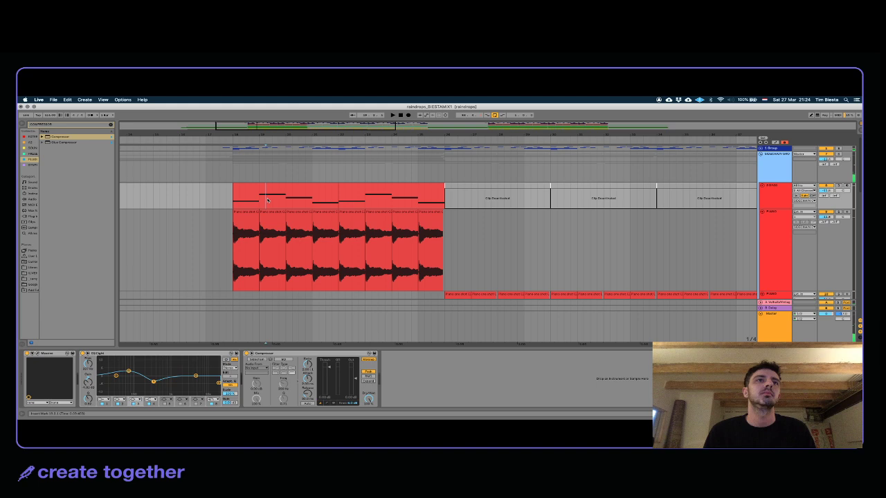
pyautogui.click(267, 187)
pyautogui.press('space')
pyautogui.click(781, 173)
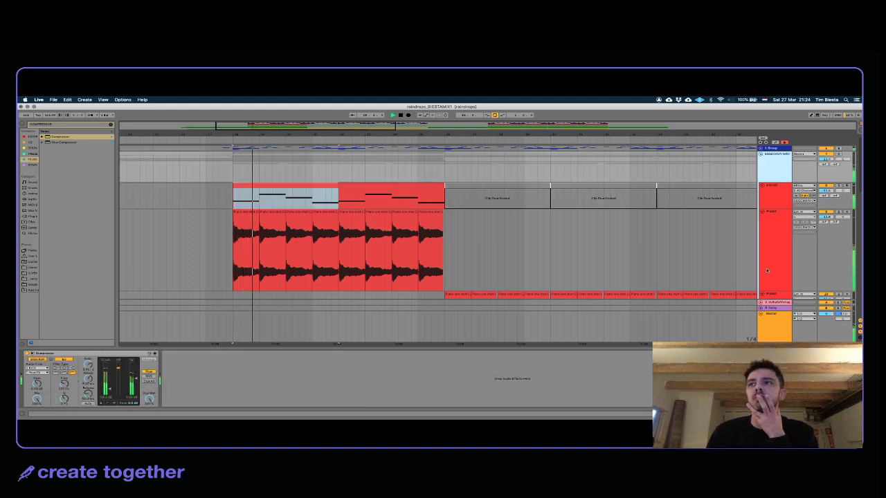
pyautogui.scroll(-3, 767, 271)
pyautogui.scroll(3, 769, 192)
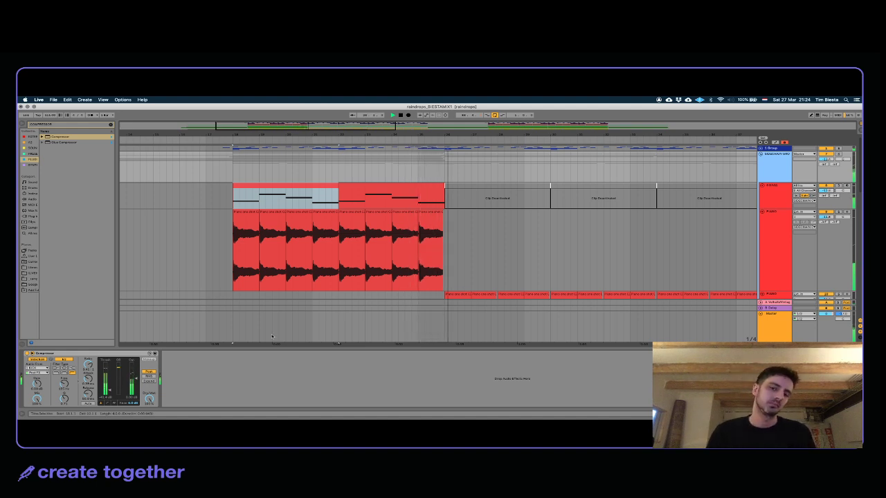
# Step: Select the SYNTH LEAD group and play the arrangement from the start of the first synth pad clip
pyautogui.scroll(-3, 300, 316)
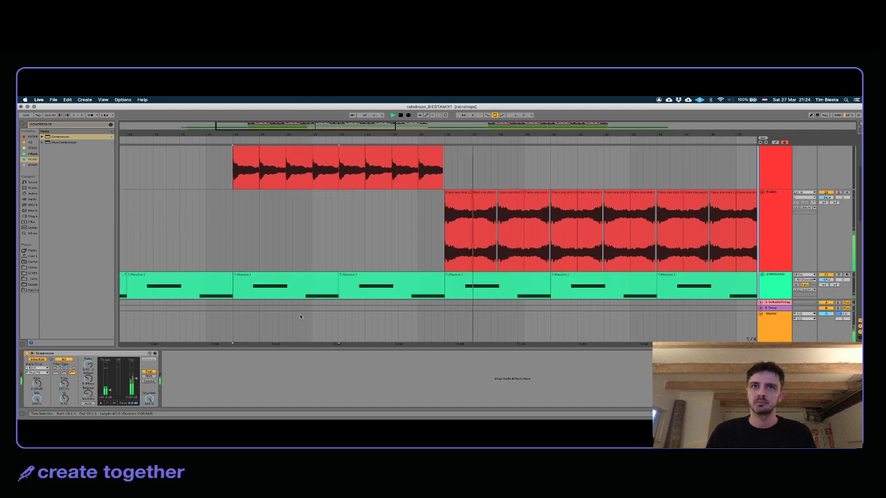
pyautogui.scroll(-5, 300, 317)
pyautogui.scroll(-4, 330, 147)
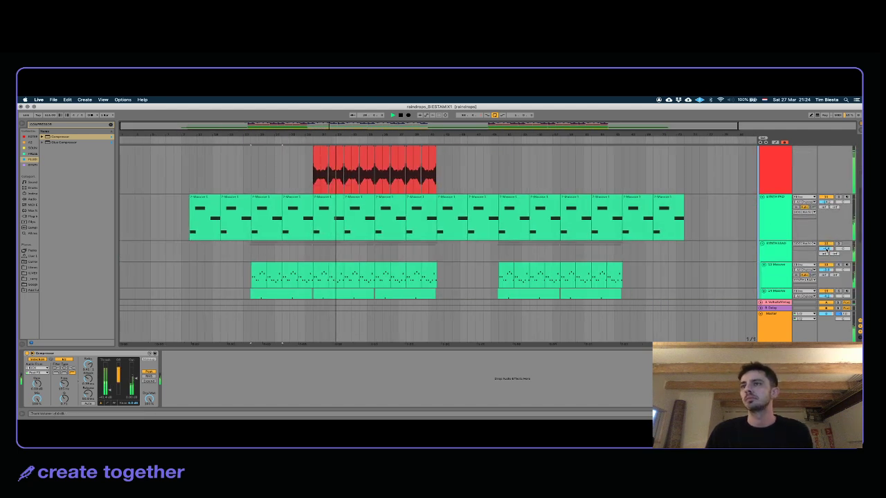
pyautogui.click(418, 260)
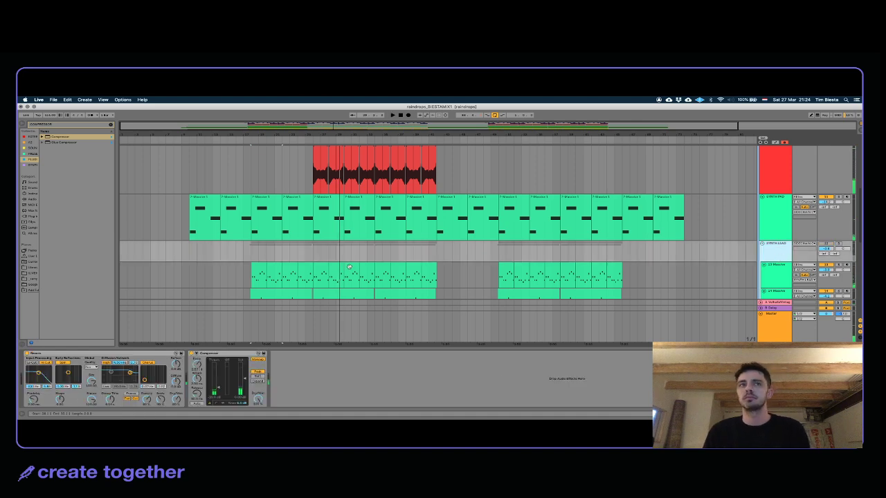
pyautogui.click(194, 248)
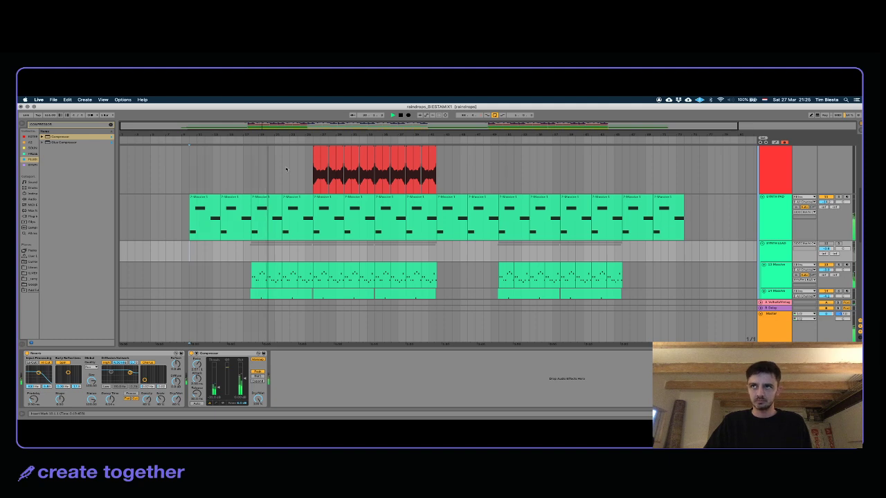
# Step: Show the track delay controls, then unfold the drum group and slightly raise the kick track's volume
pyautogui.scroll(5, 286, 169)
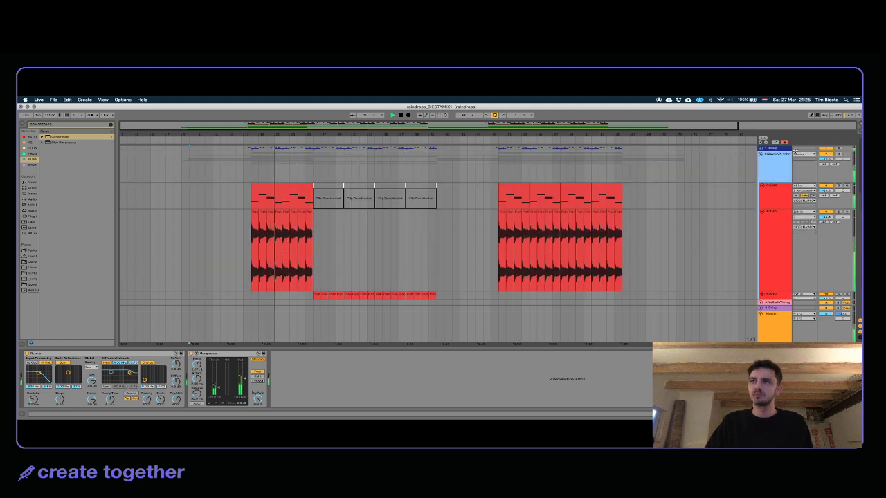
pyautogui.click(859, 338)
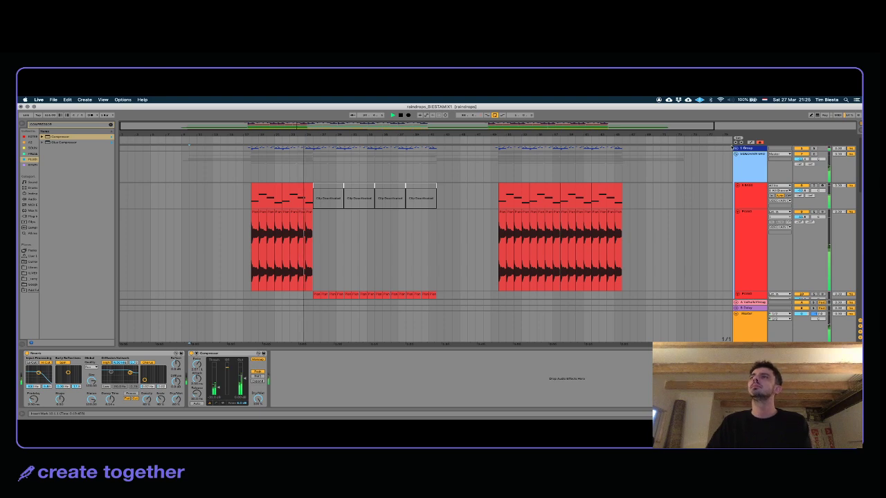
pyautogui.click(735, 148)
pyautogui.click(806, 176)
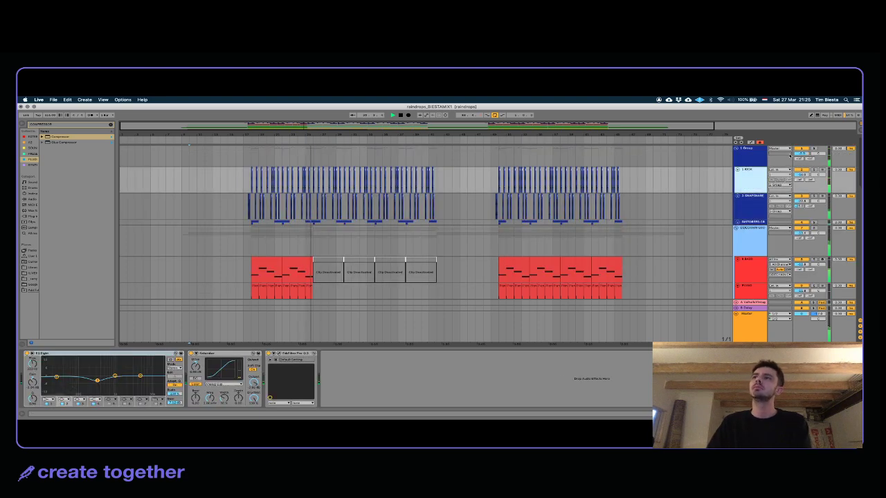
pyautogui.moveTo(806, 176); pyautogui.dragTo(807, 173)
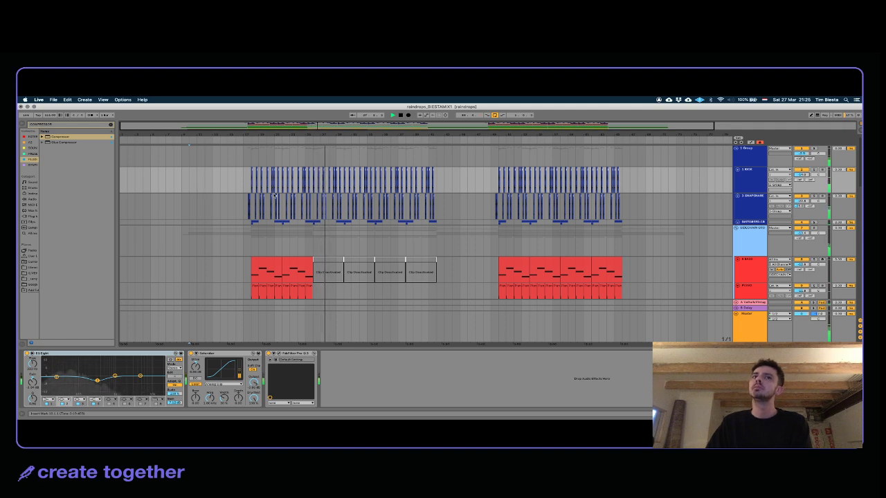
pyautogui.scroll(-1, 274, 196)
pyautogui.scroll(1, 274, 196)
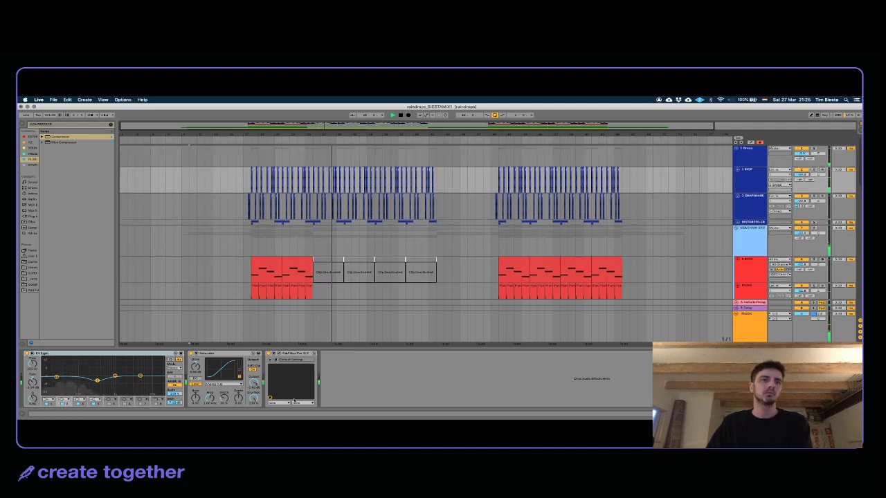
# Step: Play from the start of the first drum section and check the SYNTH LEAD group's effect chain
pyautogui.click(252, 248)
pyautogui.press('space')
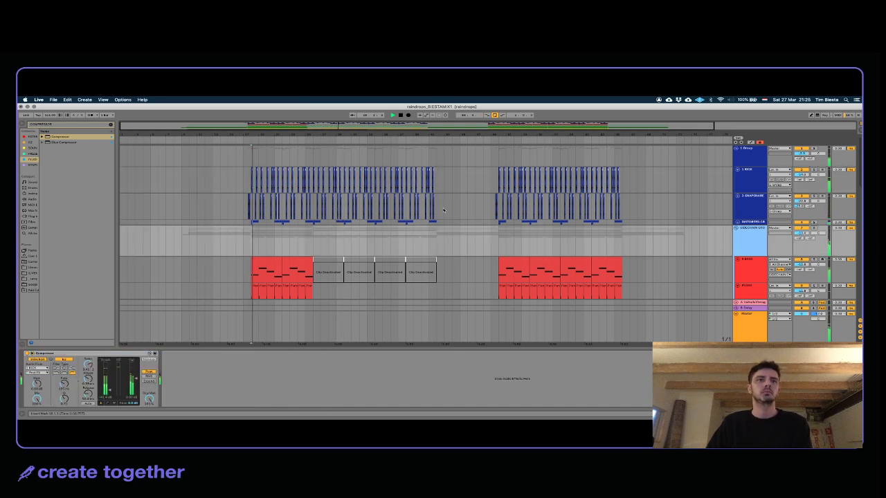
pyautogui.scroll(-8, 691, 235)
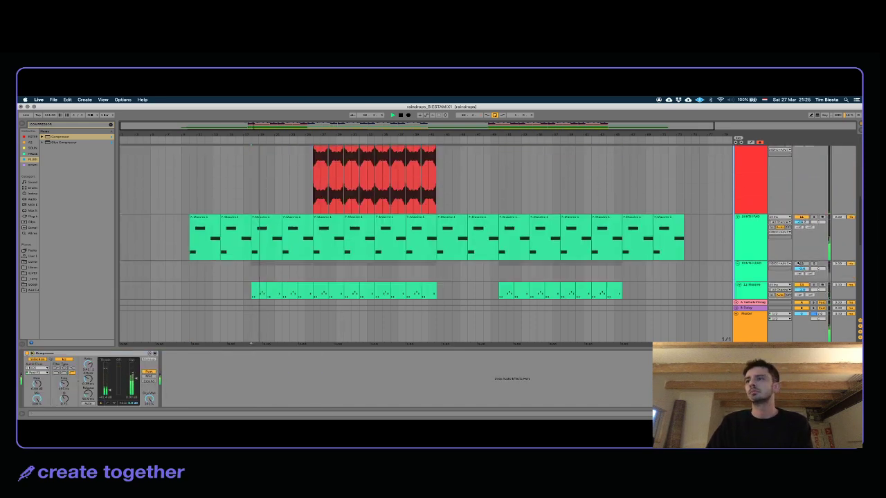
pyautogui.click(750, 268)
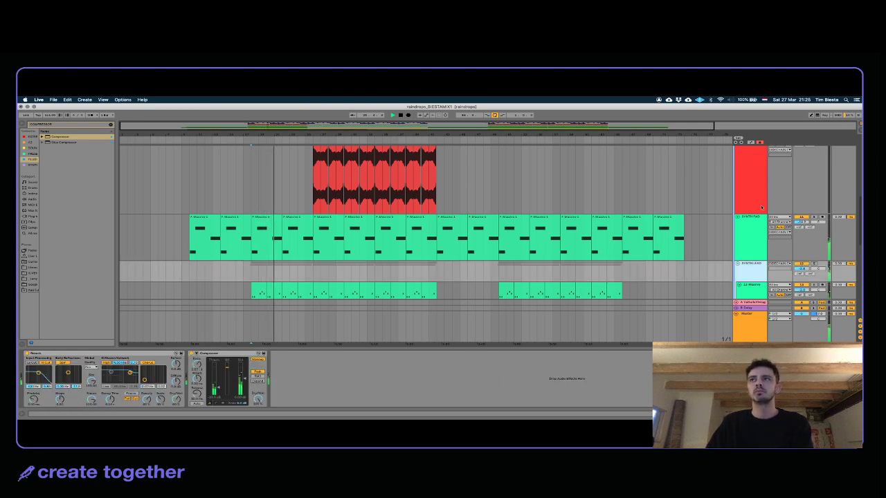
pyautogui.scroll(6, 761, 208)
# Step: Copy the sidechain group's Compressor to the end of the SYNTH LEAD group's effect chain
pyautogui.click(747, 253)
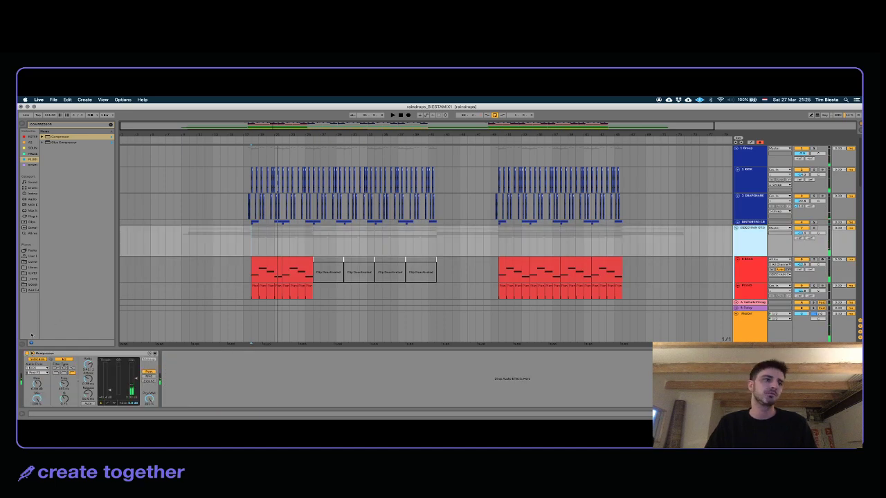
pyautogui.click(62, 356)
pyautogui.scroll(-8, 454, 299)
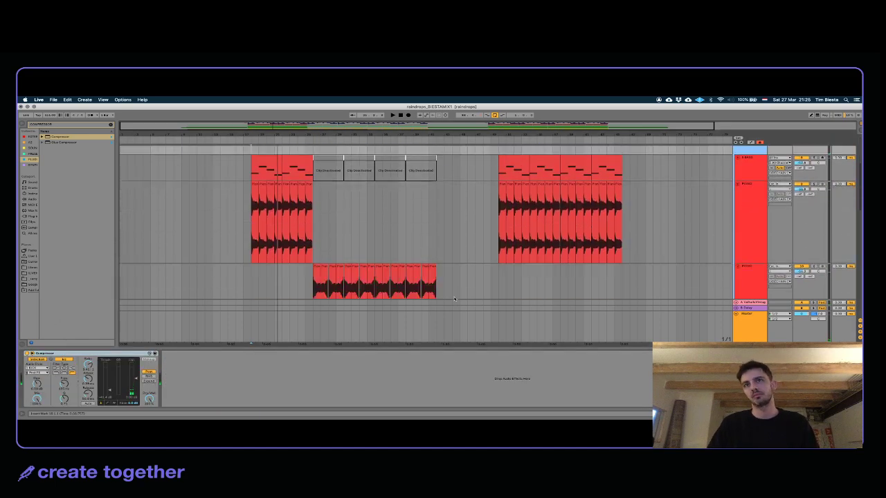
pyautogui.click(738, 200)
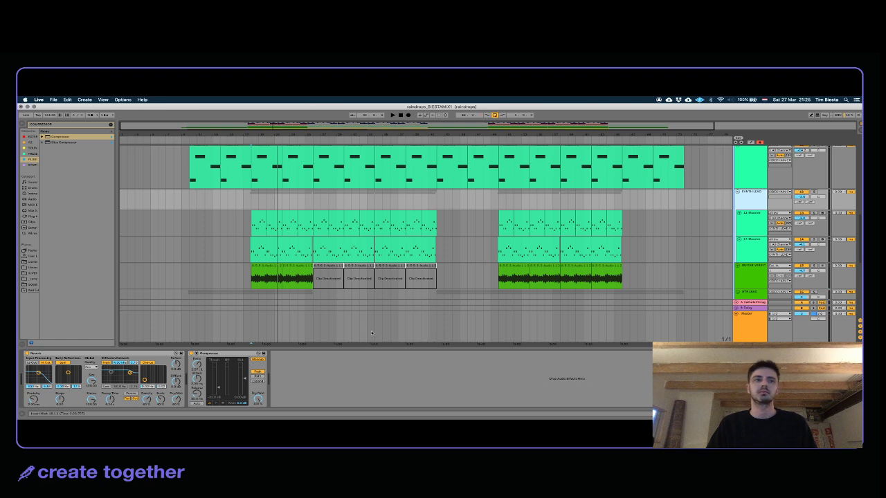
pyautogui.click(351, 383)
# Step: Solo the SYNTH LEAD group and listen from the start of its first clip, comparing the group and Massive track effects
pyautogui.click(255, 223)
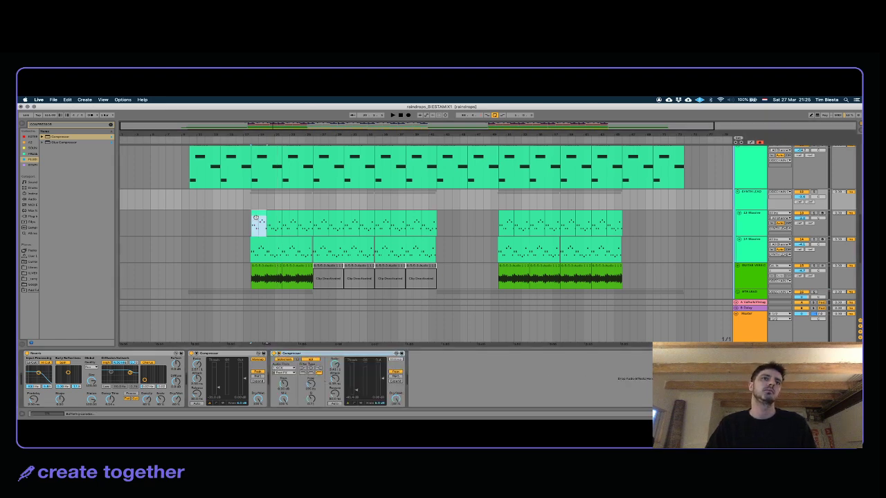
pyautogui.press('space')
pyautogui.click(813, 191)
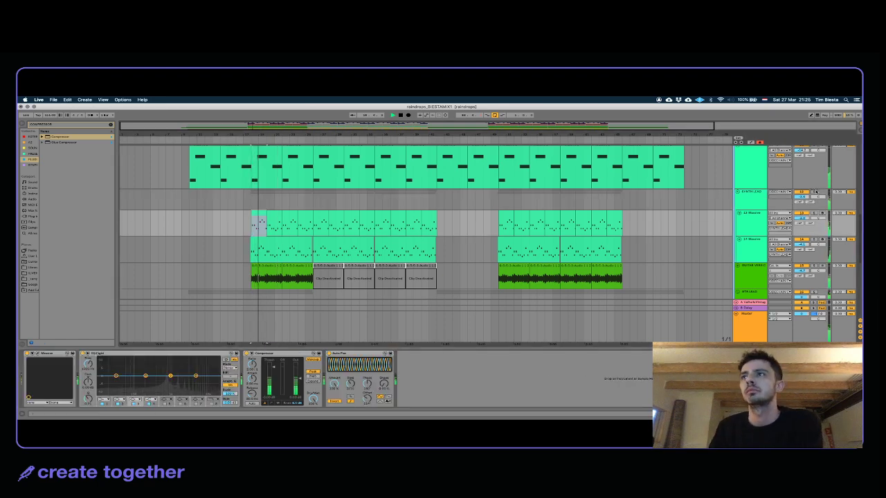
pyautogui.click(749, 197)
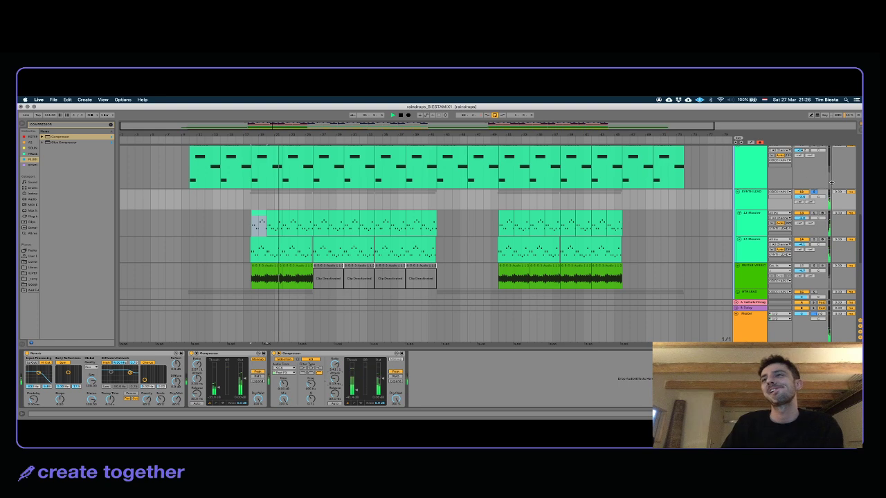
pyautogui.click(747, 227)
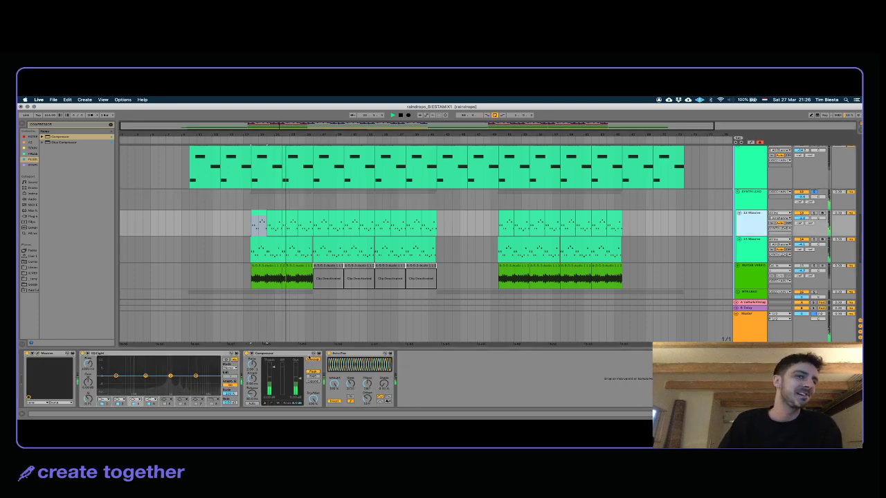
# Step: Delete the copied sidechain Compressor from the SYNTH LEAD group and take the group out of solo
pyautogui.press('Up')
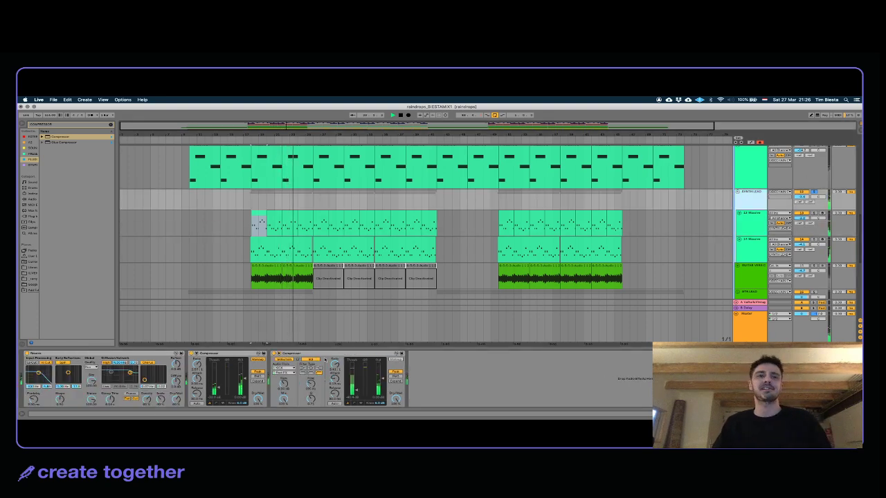
pyautogui.click(321, 353)
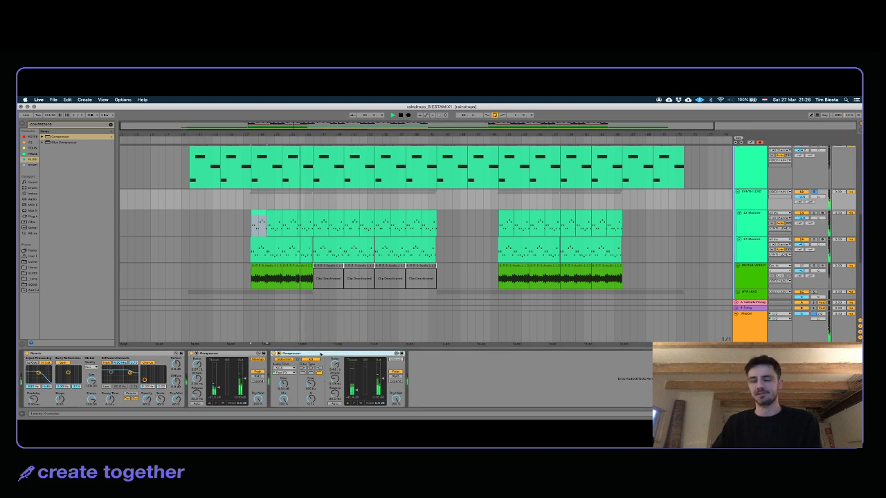
pyautogui.press('Delete')
pyautogui.press('Down')
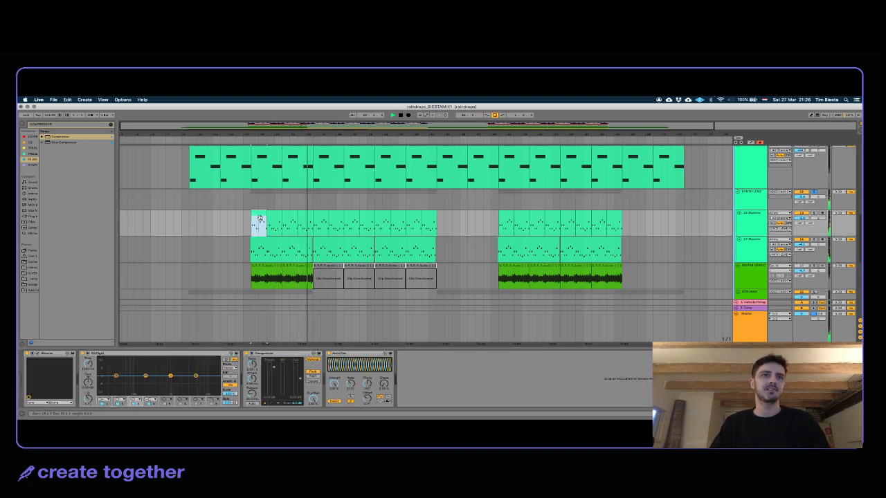
pyautogui.click(813, 192)
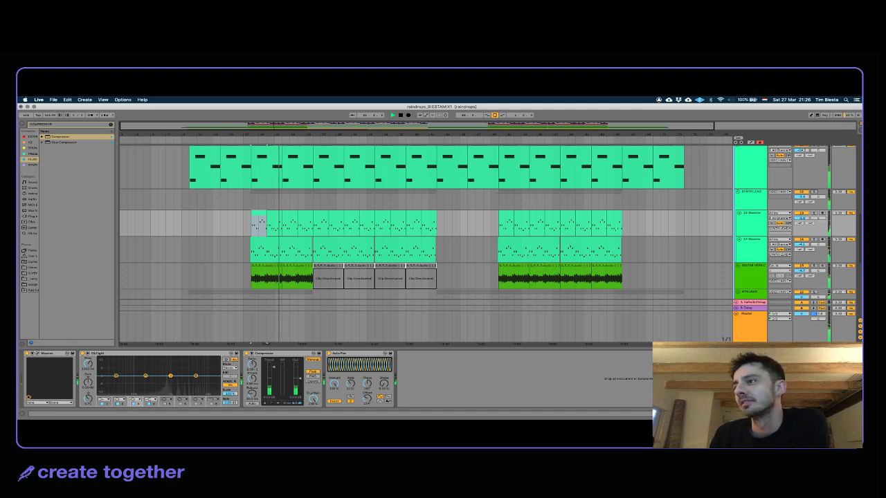
# Step: Hide the device view and solo the guitar verse and GTR LEAD tracks together, playing from the first guitar verse clip
pyautogui.press('super+alt+l')
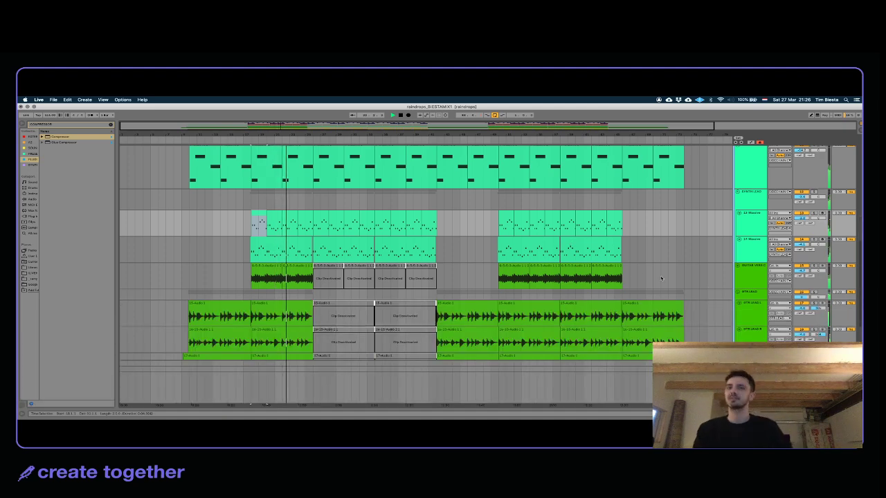
pyautogui.click(271, 266)
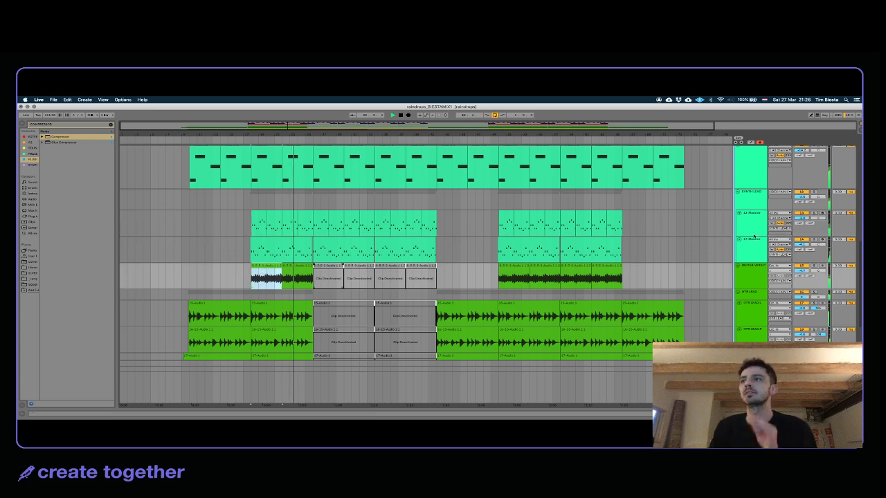
pyautogui.click(750, 270)
pyautogui.keyDown('shift'); pyautogui.click(748, 293); pyautogui.keyUp('shift')
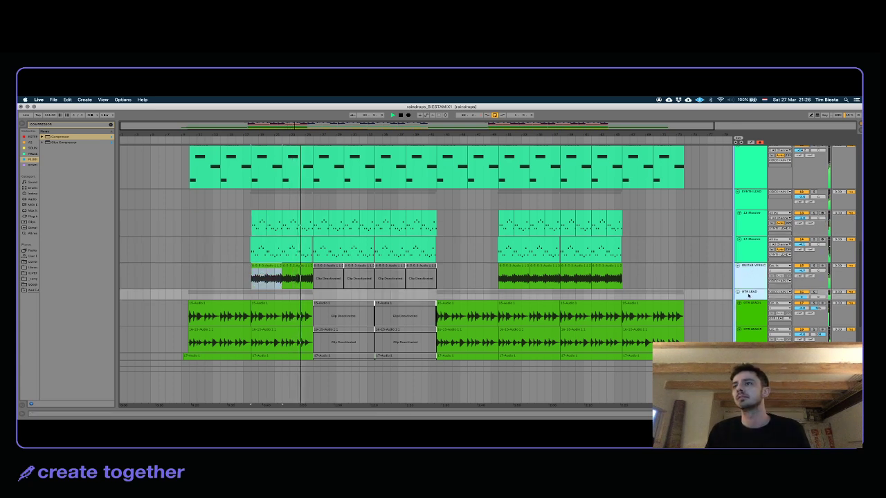
pyautogui.click(814, 266)
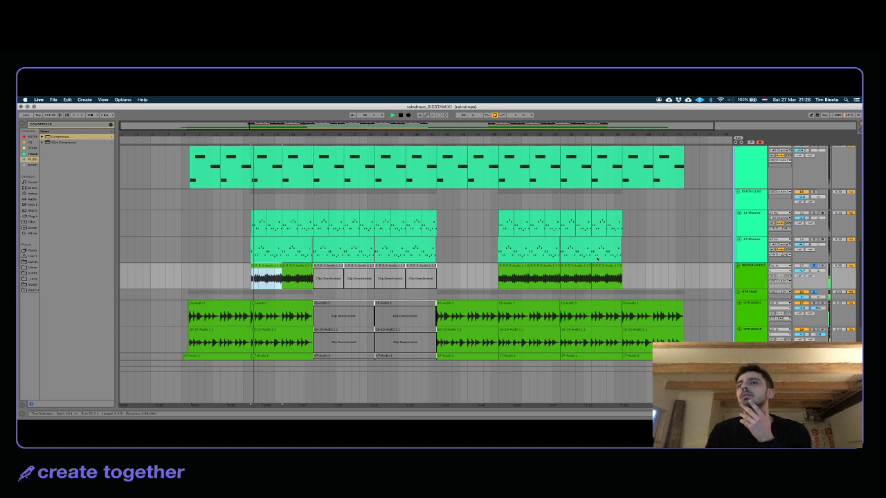
# Step: Listen through the guitar verse and GTR LEAD tracks, and solo the yellow group below them
pyautogui.scroll(-1, 596, 258)
pyautogui.click(738, 249)
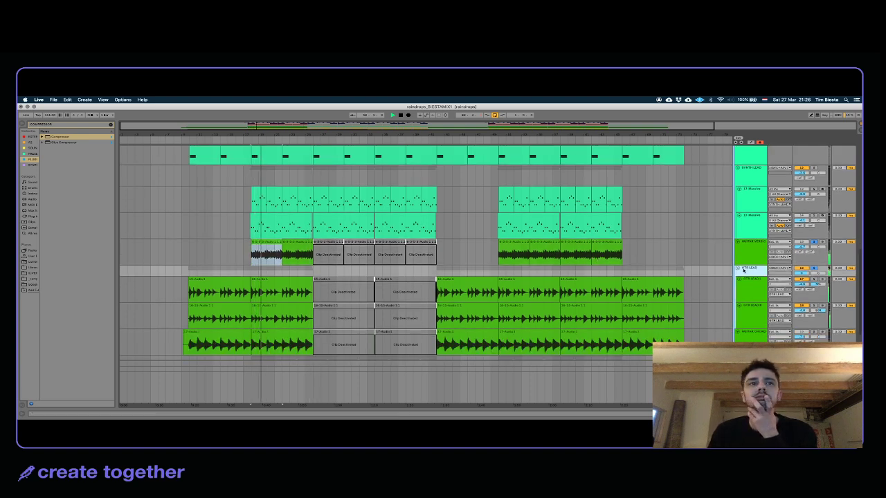
pyautogui.scroll(-5, 740, 250)
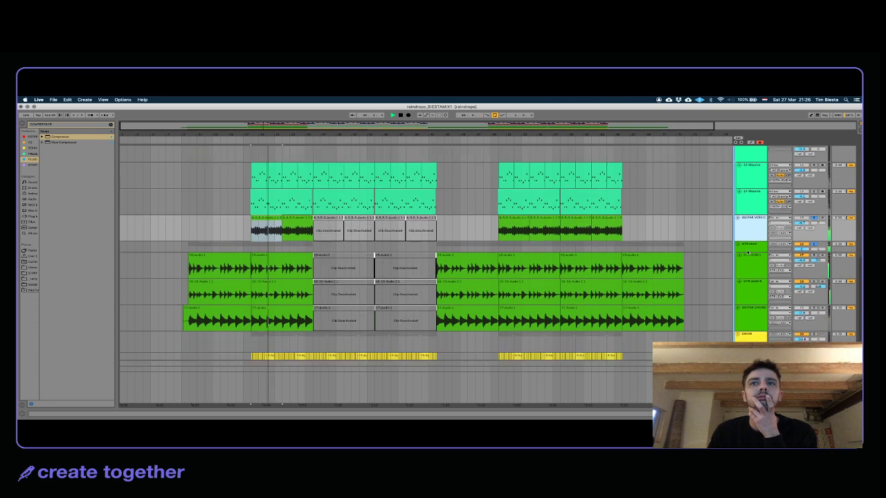
pyautogui.click(747, 253)
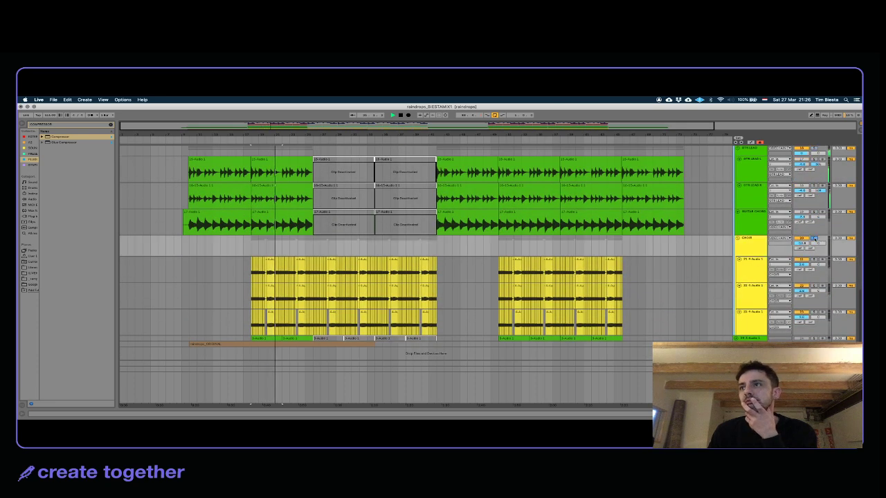
# Step: Fine-tune the yellow group's volume and slightly lower the second band of its EQ Eight
pyautogui.moveTo(802, 243); pyautogui.dragTo(803, 242)
pyautogui.doubleClick(749, 252)
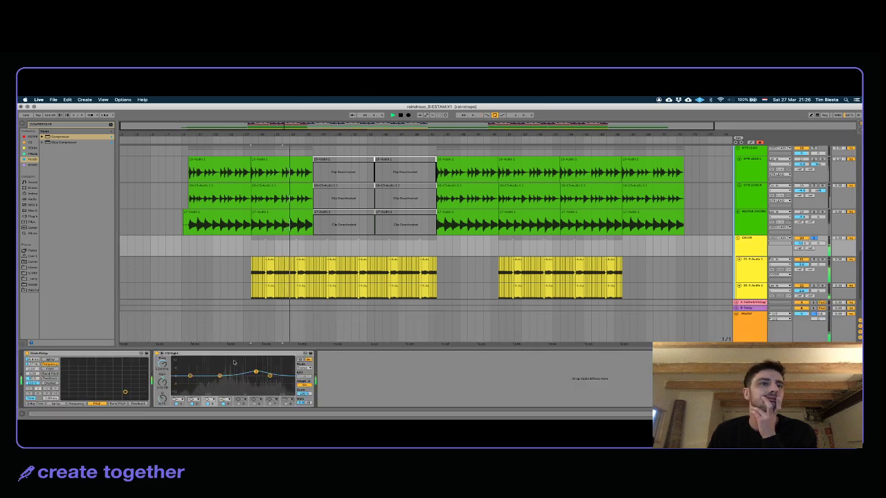
pyautogui.moveTo(220, 376)
pyautogui.mouseDown()
pyautogui.moveTo(220, 389)
pyautogui.moveTo(220, 380)
pyautogui.mouseUp()
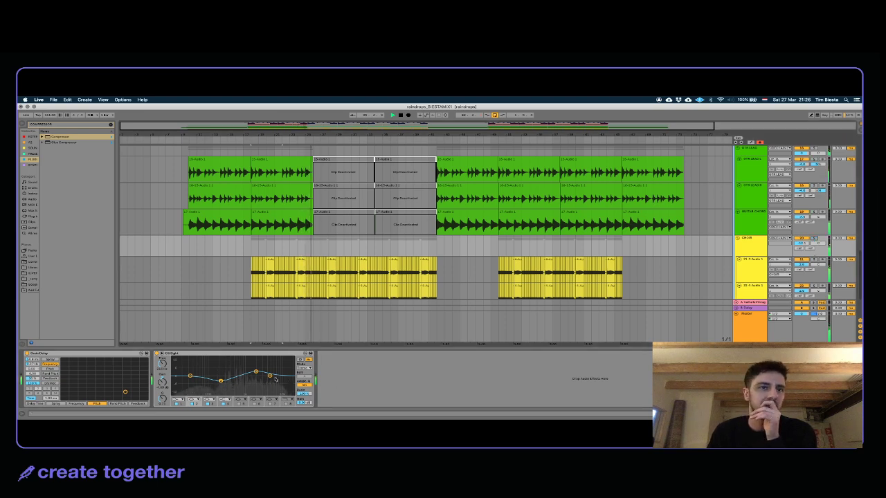
# Step: Stop playback, search the browser for the MAAG equalizer and add Maag EQ4 after the EQ Eight on the CHOIR group
pyautogui.press('space')
pyautogui.click(56, 126)
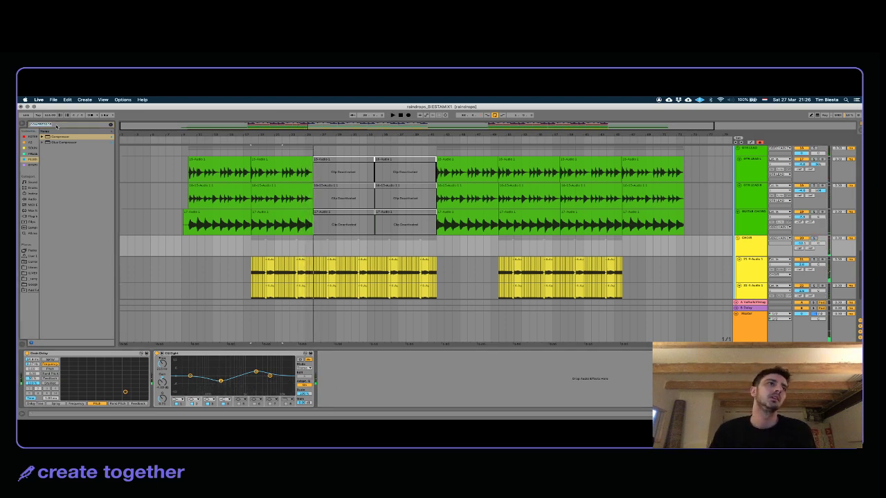
pyautogui.write('MAAG')
pyautogui.moveTo(54, 136); pyautogui.dragTo(328, 213)
pyautogui.press('Return')
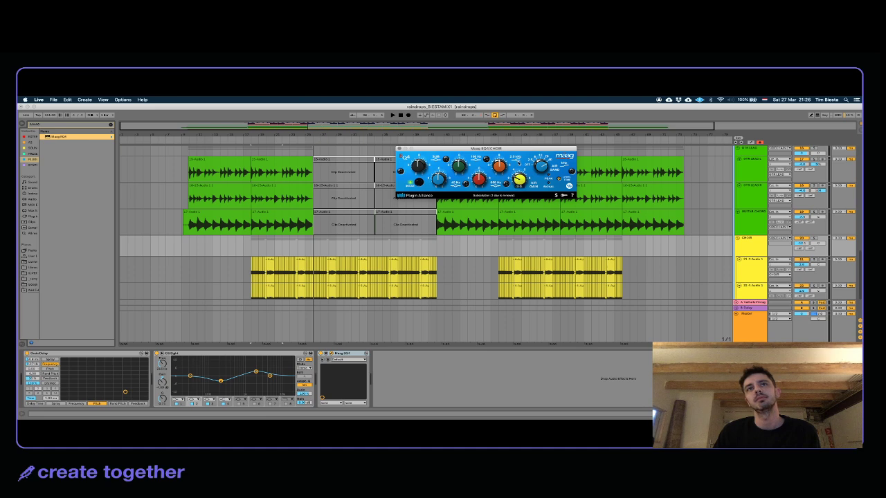
# Step: During playback, fine-tune the CHOIR group's volume and adjust the 2.5 kHz and Air Gain bands of its Maag EQ4
pyautogui.press('space')
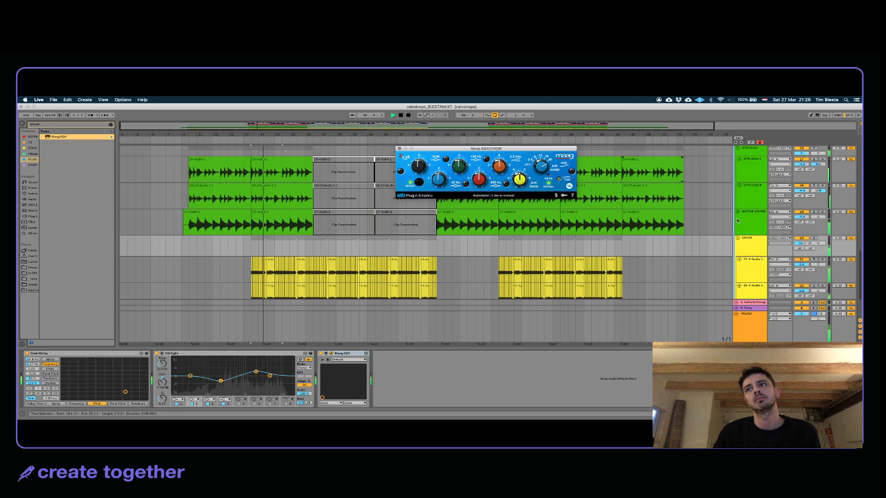
pyautogui.moveTo(805, 243); pyautogui.dragTo(805, 233)
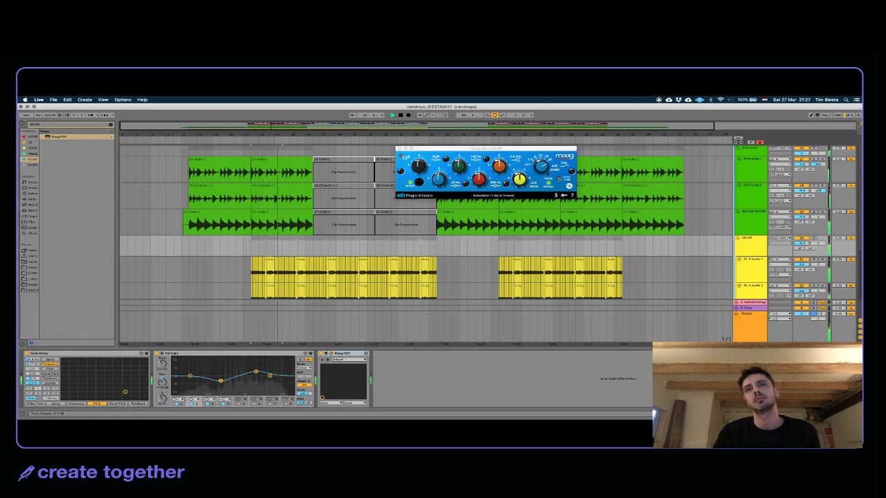
pyautogui.click(500, 167)
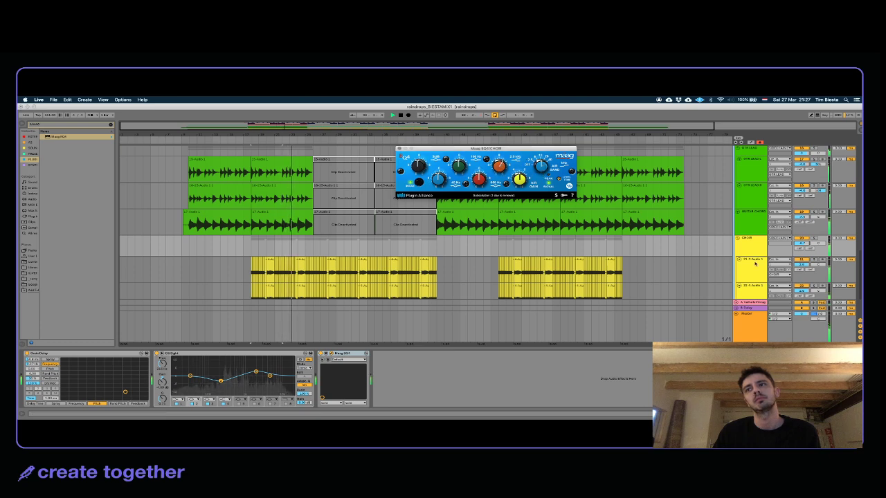
pyautogui.moveTo(800, 245); pyautogui.dragTo(801, 252)
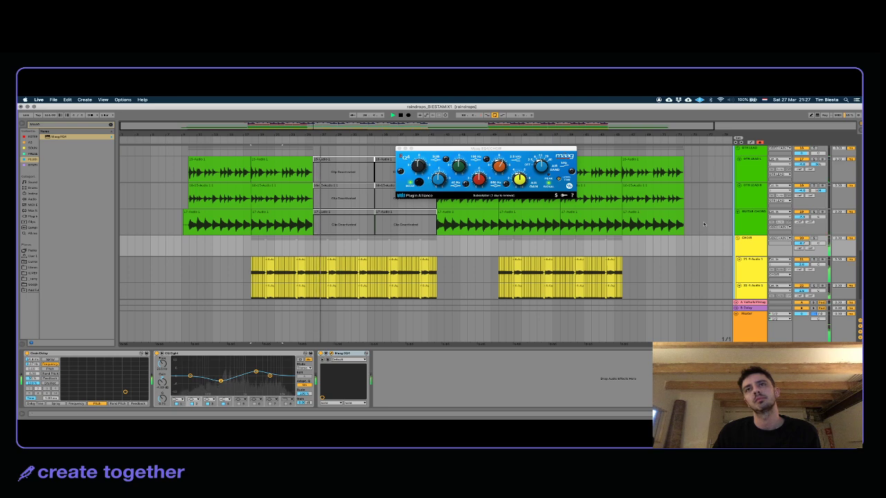
pyautogui.click(519, 188)
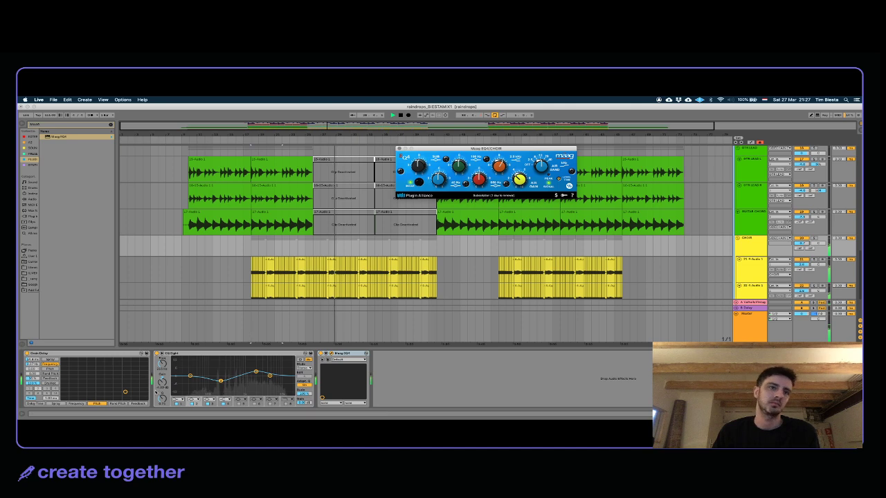
# Step: Turn the first band of the CHOIR group's EQ Eight into a low cut and close the Maag EQ4 window
pyautogui.click(178, 399)
pyautogui.click(175, 366)
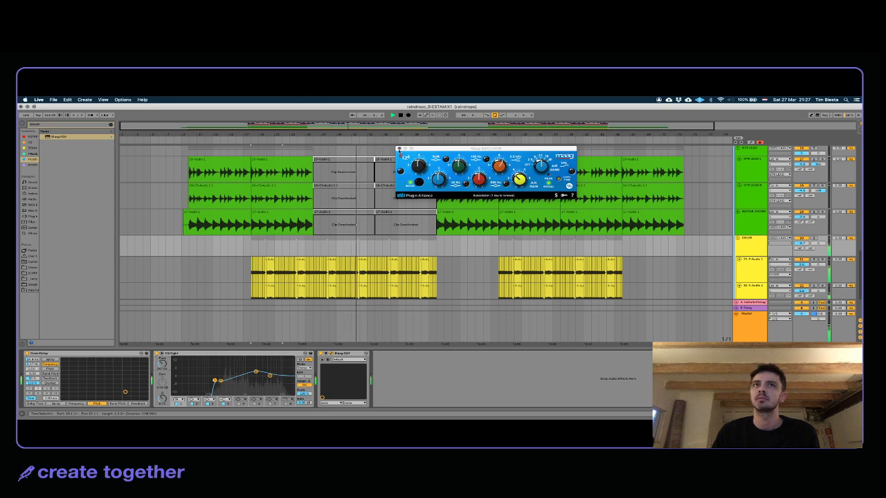
pyautogui.click(398, 150)
# Step: Duplicate the KICK track inside the drum group
pyautogui.scroll(10, 398, 228)
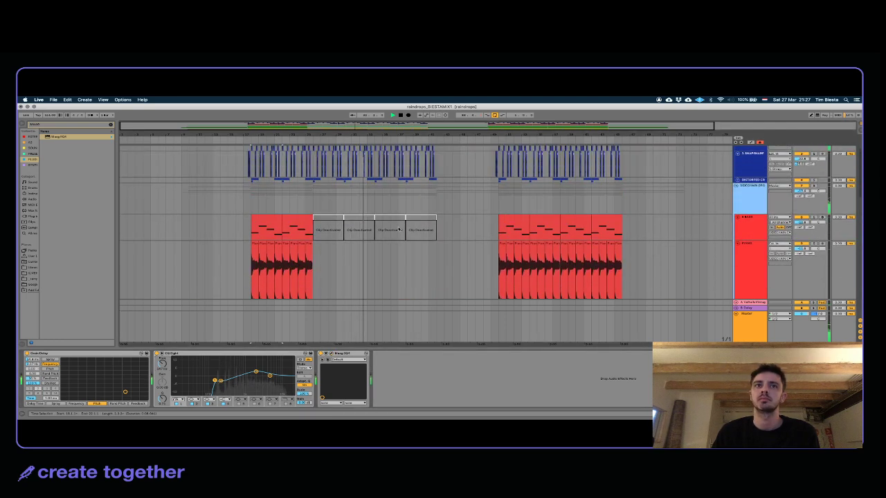
pyautogui.scroll(3, 398, 229)
pyautogui.click(743, 178)
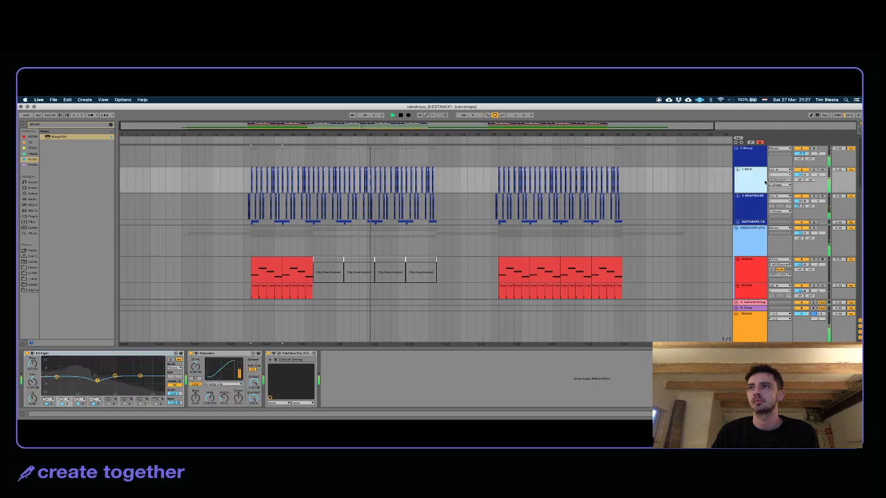
pyautogui.click(736, 170)
pyautogui.click(736, 169)
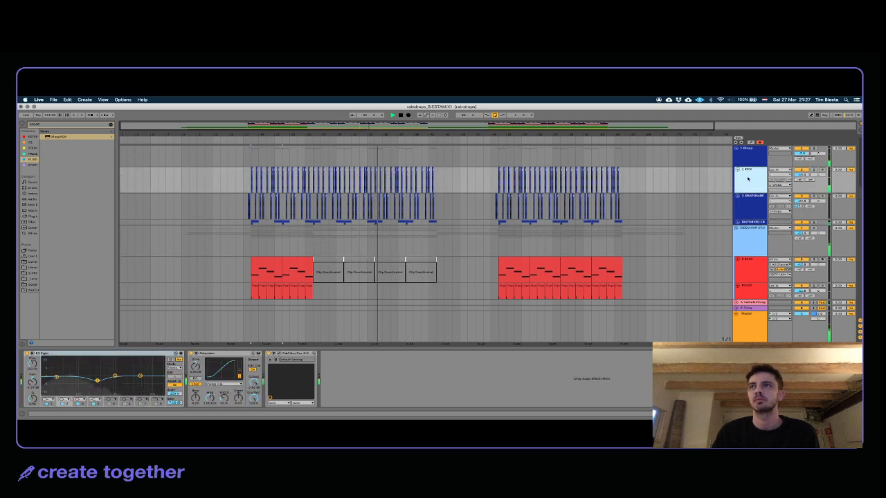
pyautogui.press('super+z')
pyautogui.press('super+d')
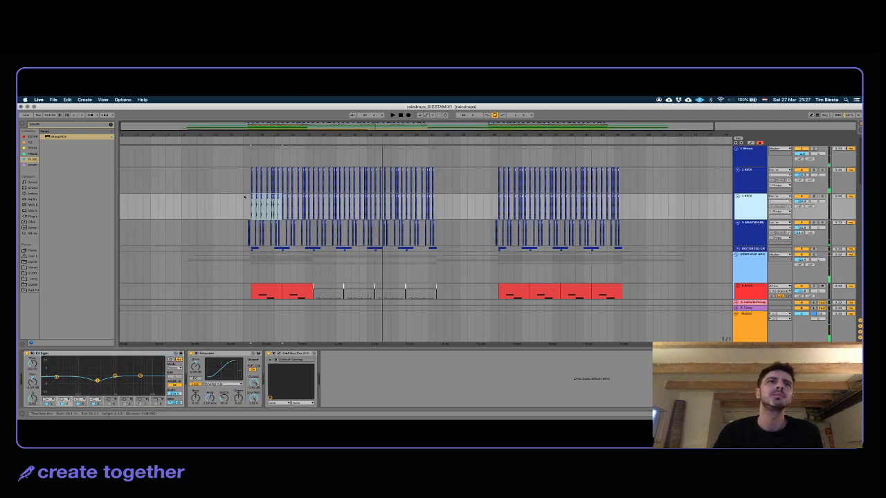
# Step: Stop playback and delete the duplicated KICK track's clips over the first two bass clips of the first section
pyautogui.click(244, 196)
pyautogui.press('space')
pyautogui.moveTo(251, 135)
pyautogui.mouseDown()
pyautogui.moveTo(252, 173)
pyautogui.moveTo(336, 203)
pyautogui.moveTo(403, 202)
pyautogui.mouseUp()
pyautogui.press('space')
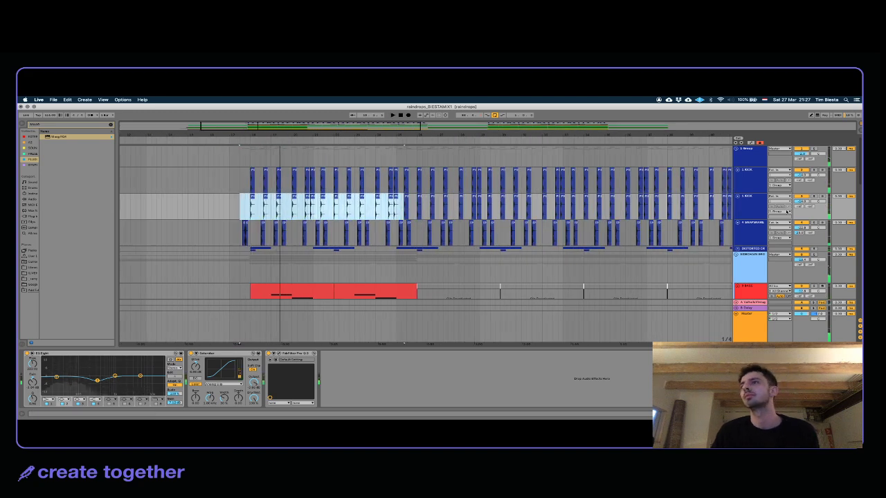
pyautogui.click(754, 204)
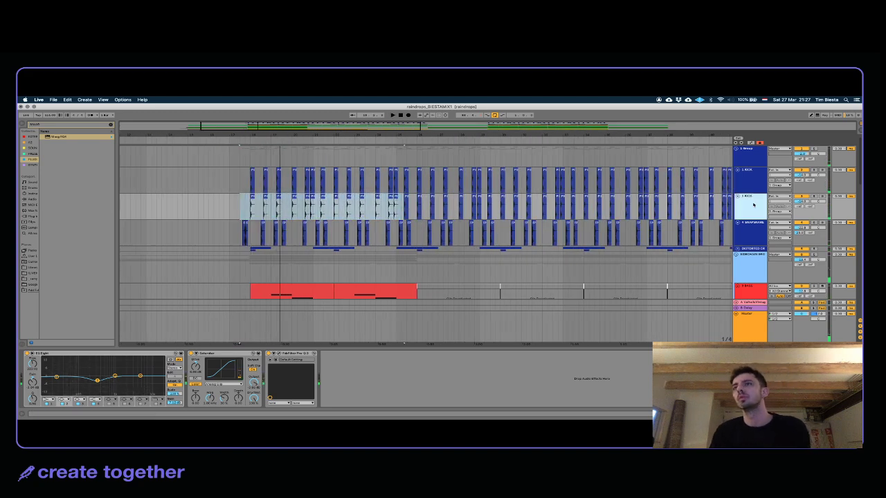
pyautogui.click(240, 206)
pyautogui.moveTo(247, 202); pyautogui.dragTo(411, 202)
pyautogui.press('Delete')
# Step: Delete the original KICK track's clips over the deactivated bass clips in the rest of the first section
pyautogui.click(416, 178)
pyautogui.hscroll(4, 465, 180)
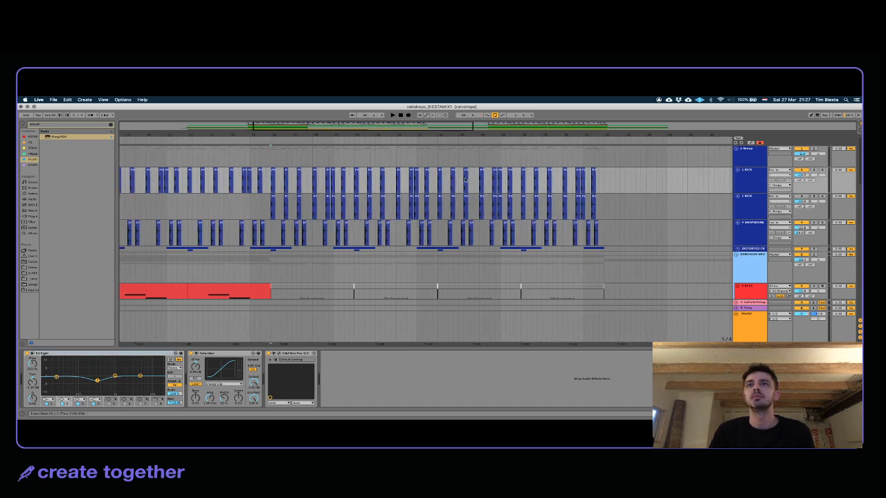
pyautogui.scroll(-5, 581, 174)
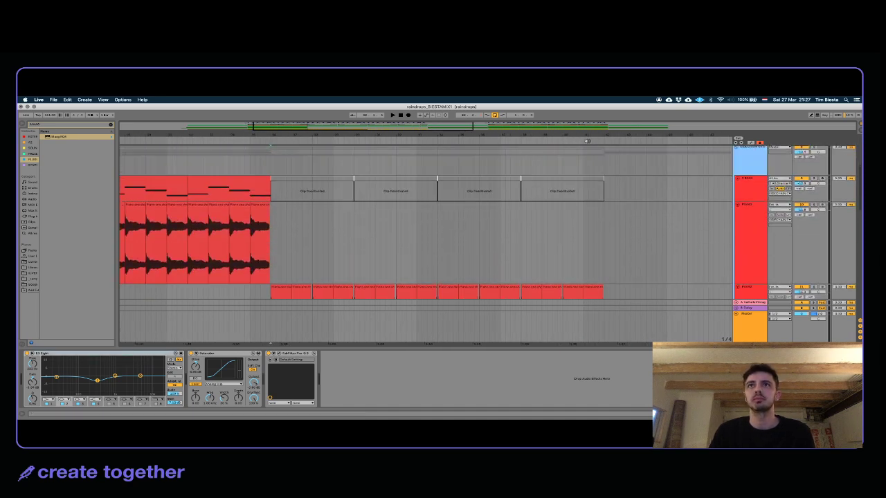
pyautogui.scroll(-3, 587, 175)
pyautogui.scroll(5, 593, 175)
pyautogui.keyDown('shift'); pyautogui.click(597, 175); pyautogui.keyUp('shift')
pyautogui.scroll(-5, 599, 175)
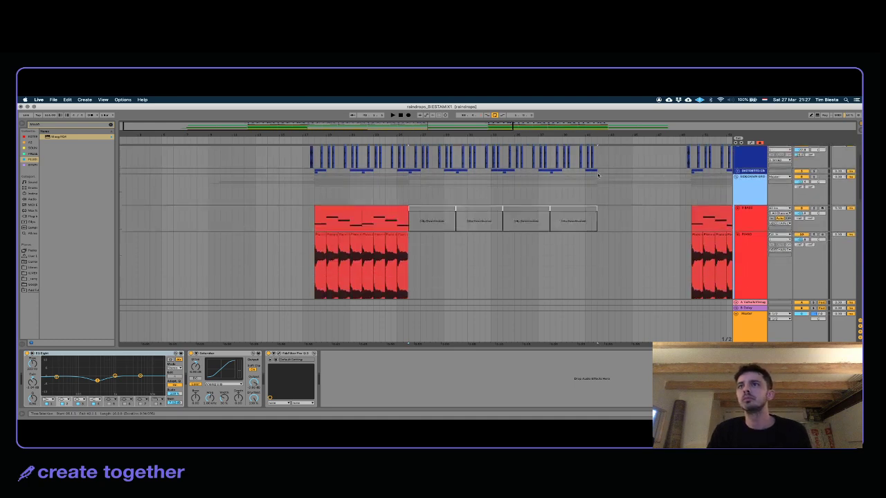
# Step: Delete the duplicated KICK track's clips in the first half of the second drum section
pyautogui.scroll(5, 599, 175)
pyautogui.hscroll(3, 599, 175)
pyautogui.moveTo(599, 175); pyautogui.dragTo(687, 175)
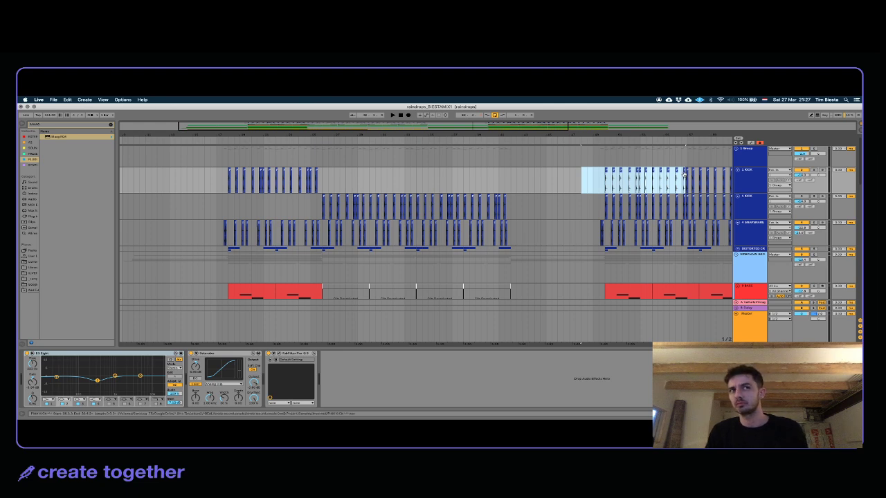
pyautogui.moveTo(599, 206); pyautogui.dragTo(667, 202)
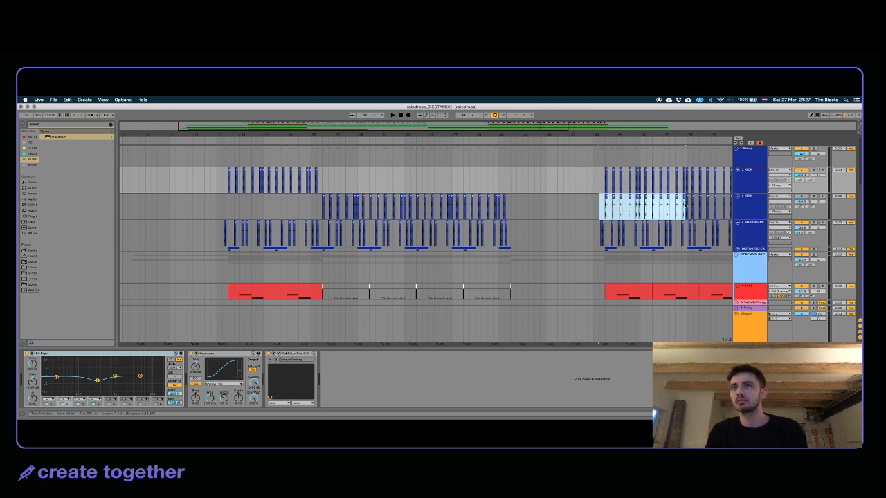
pyautogui.press('Delete')
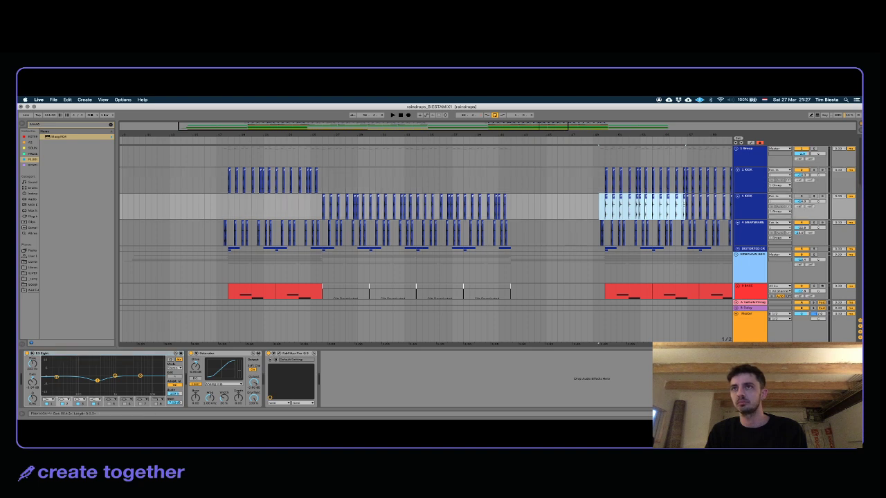
# Step: Delete the original KICK track's clips in the second half of the second drum section
pyautogui.hscroll(5, 643, 183)
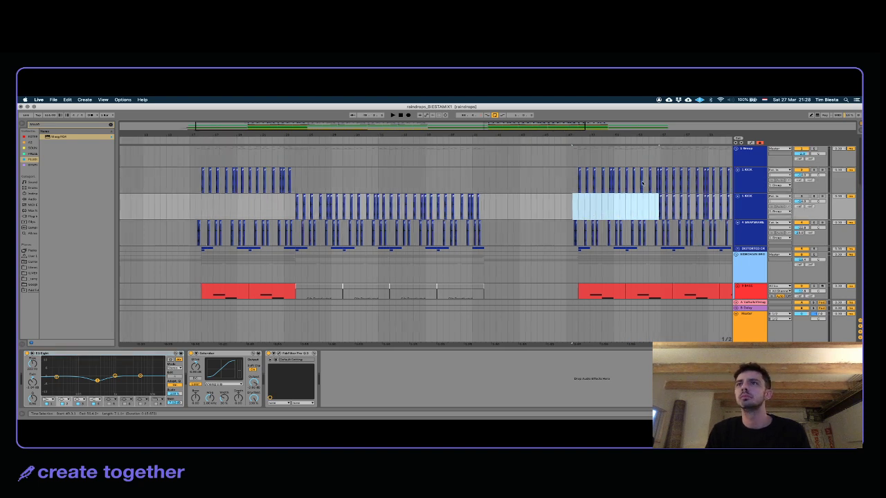
pyautogui.click(599, 179)
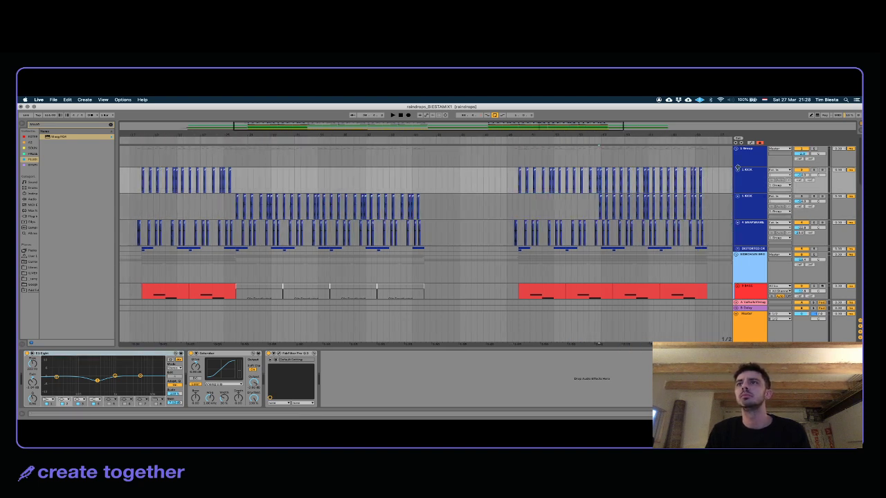
pyautogui.moveTo(599, 178); pyautogui.dragTo(716, 181)
pyautogui.press('Delete')
# Step: Play the second drum section, and play the first section from just before the switch between the two KICK tracks
pyautogui.click(495, 177)
pyautogui.press('space')
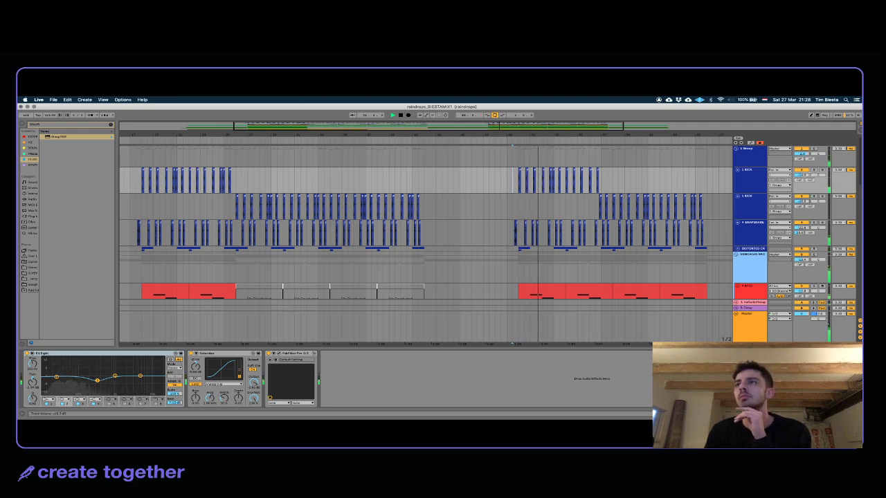
pyautogui.click(226, 207)
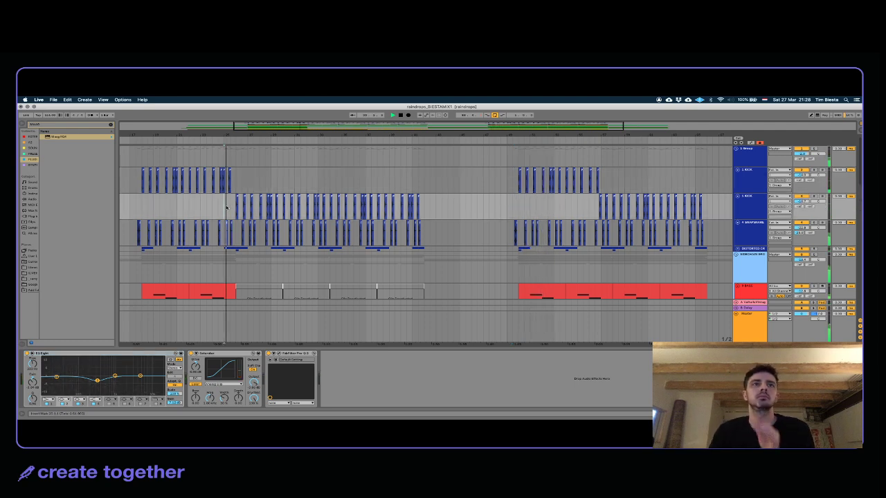
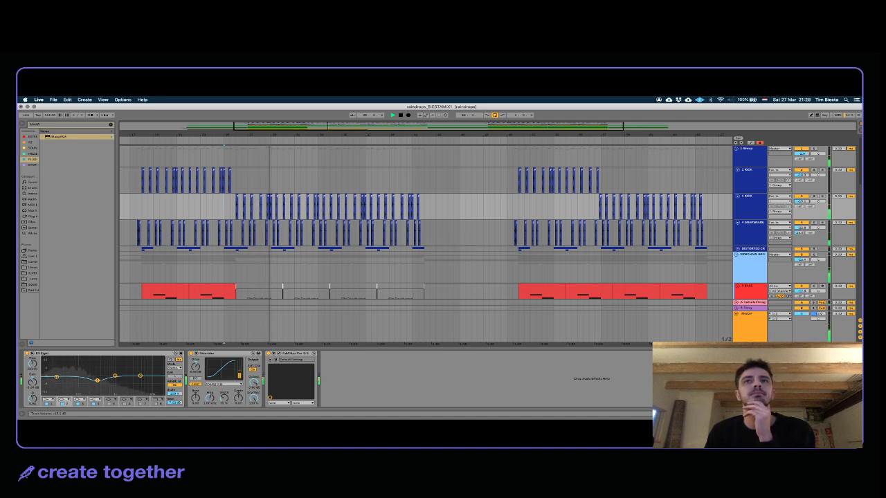
# Step: Undo the clip deletions on both KICK tracks
pyautogui.press('super+z')
pyautogui.press('super+z')
pyautogui.press('super+z')
pyautogui.press('super+z')
# Step: Duplicate the KICK track again, name the copy SIDECHAIN, move it above the drum group and deactivate it
pyautogui.click(747, 175)
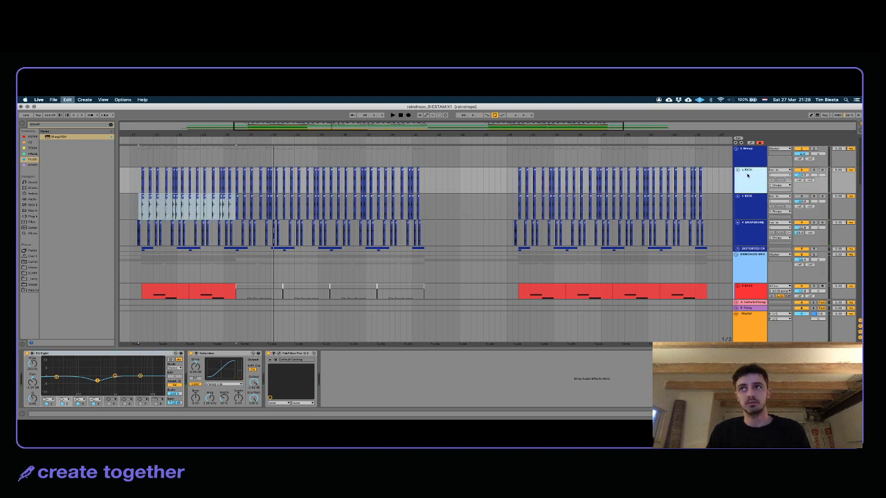
pyautogui.press('super+d')
pyautogui.click(748, 175)
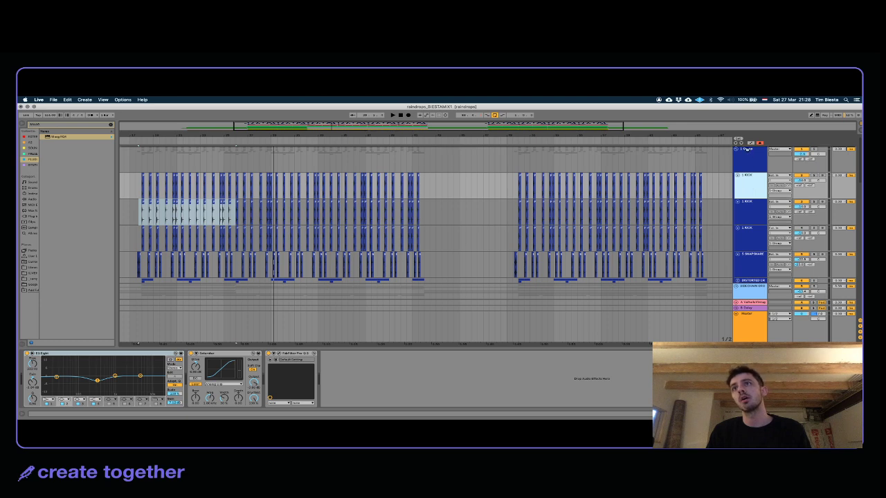
pyautogui.moveTo(746, 150); pyautogui.dragTo(748, 151)
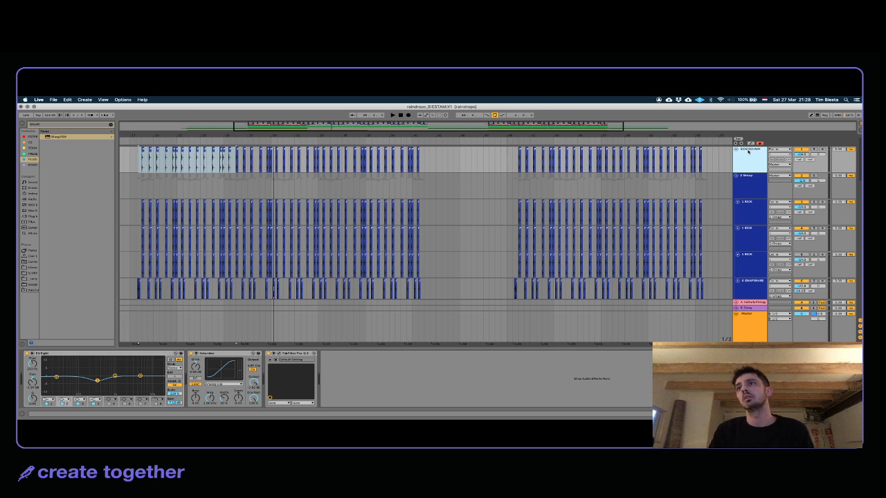
pyautogui.click(805, 150)
# Step: Fold the drum group and set the sidechain source of the SIDECHAIN GROUP's Compressor to the SIDECHAIN track
pyautogui.click(737, 191)
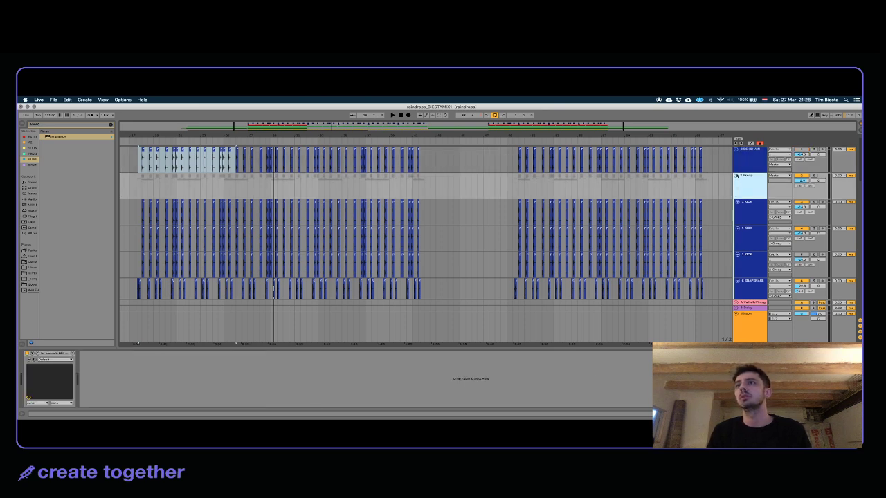
pyautogui.click(737, 176)
pyautogui.click(746, 191)
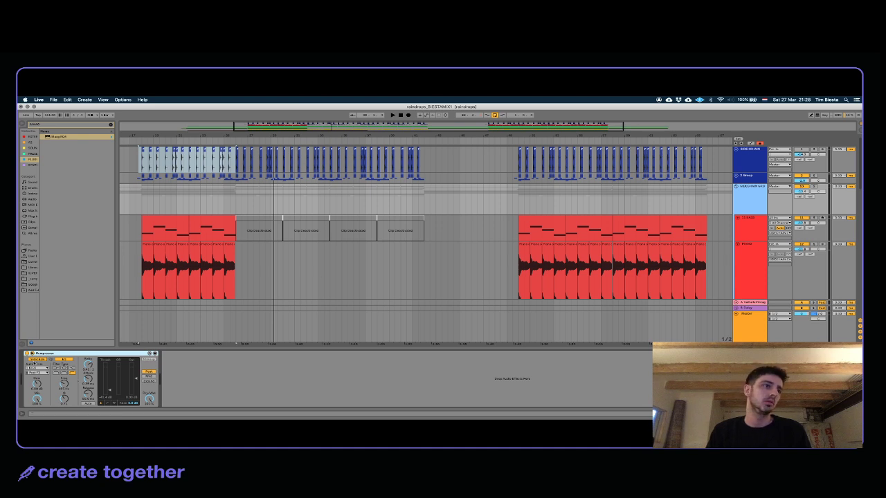
pyautogui.click(33, 364)
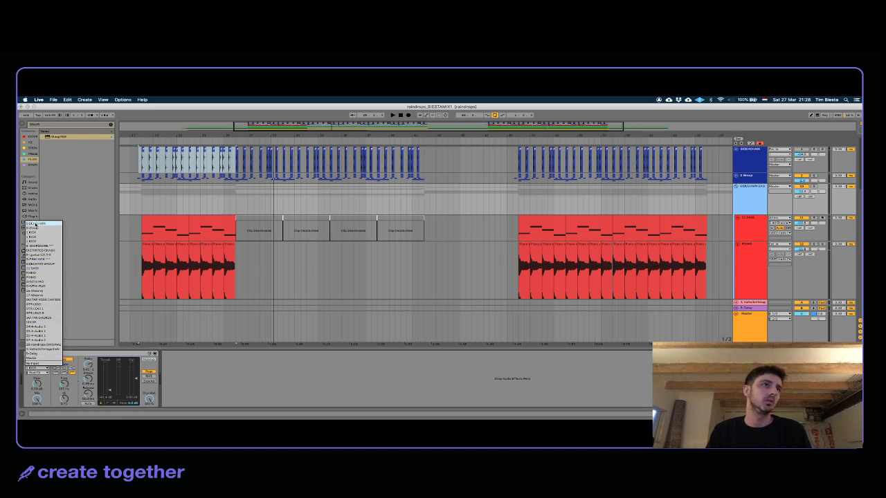
pyautogui.click(35, 224)
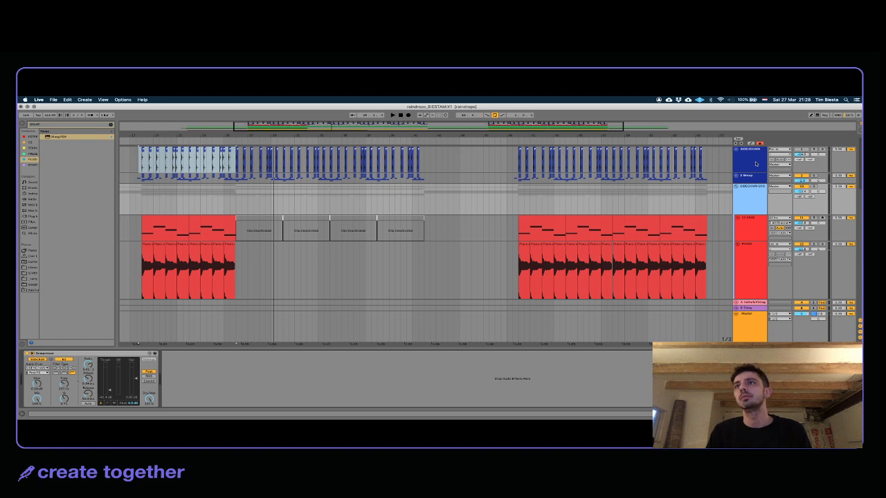
# Step: Collapse the SIDECHAIN track, unfold the drum group and delete the third KICK track
pyautogui.click(755, 164)
pyautogui.press('Right')
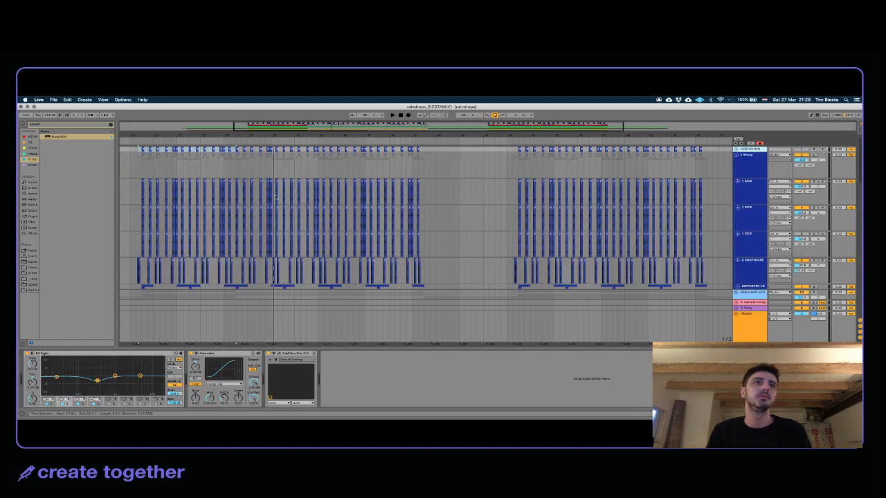
pyautogui.click(760, 242)
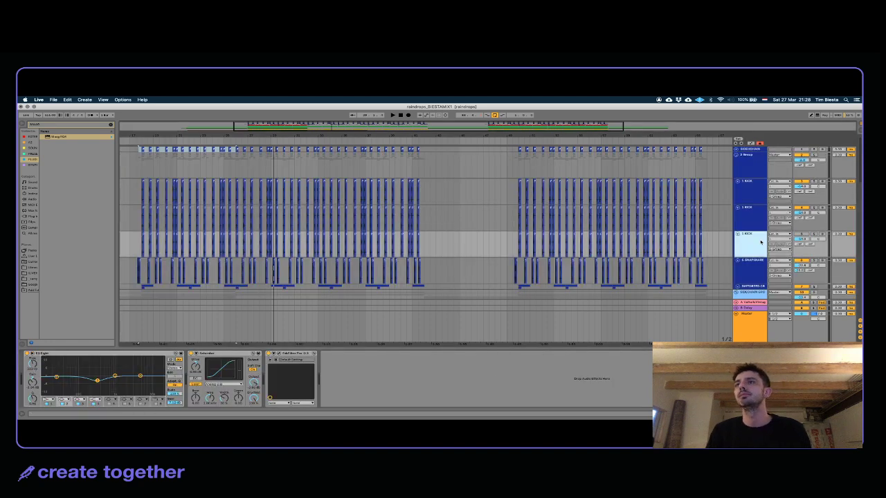
pyautogui.press('Delete')
# Step: Delete the first-section kick clips from the second KICK track
pyautogui.moveTo(136, 213); pyautogui.dragTo(229, 212)
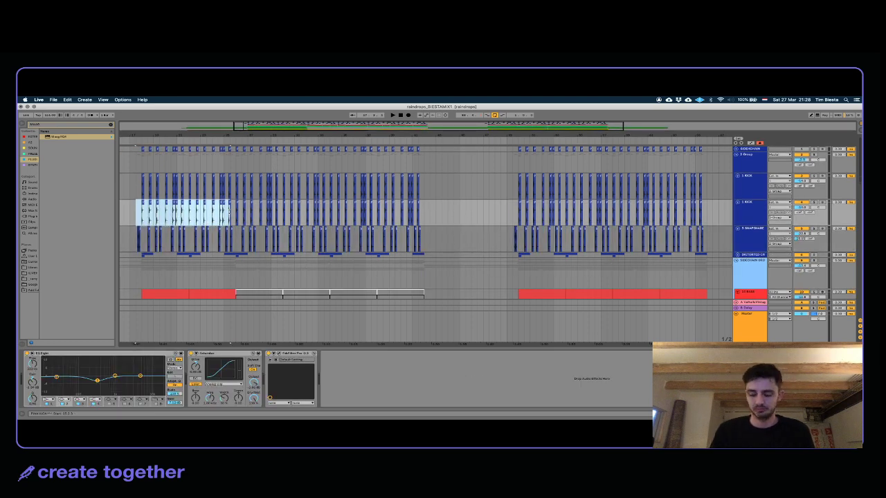
pyautogui.press('Delete')
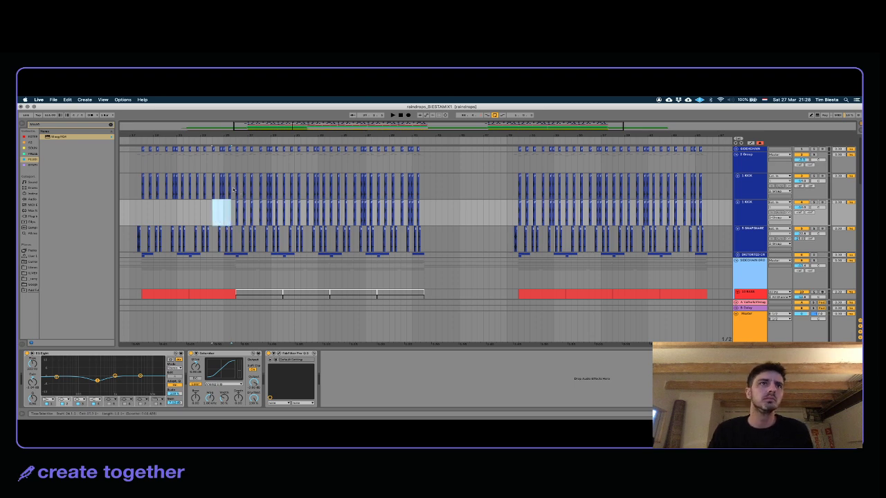
pyautogui.click(232, 188)
pyautogui.click(232, 188)
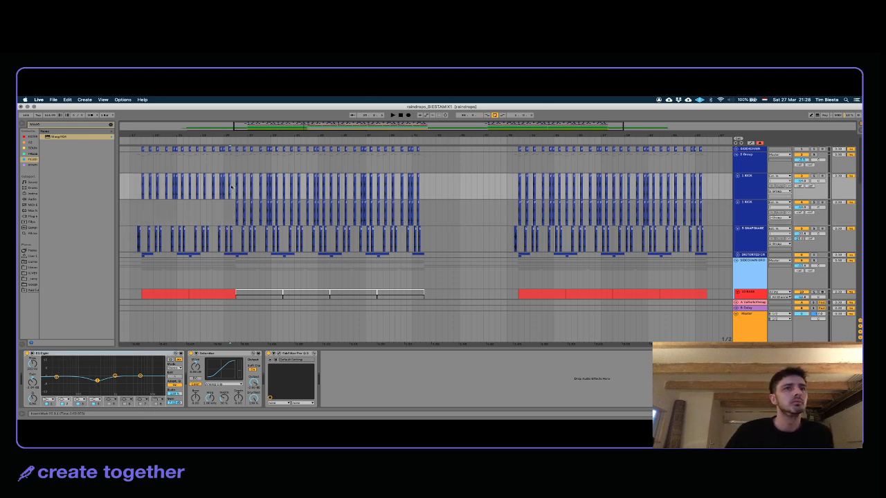
# Step: Delete the middle-section clips from the first KICK track and the last-section clips from the second KICK track
pyautogui.moveTo(236, 189); pyautogui.dragTo(459, 199)
pyautogui.click(236, 195)
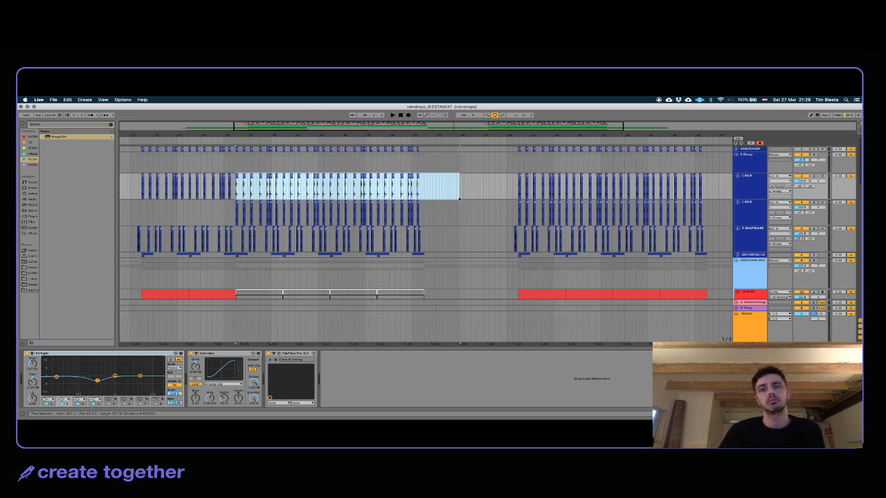
pyautogui.press('Delete')
pyautogui.moveTo(514, 212); pyautogui.dragTo(720, 217)
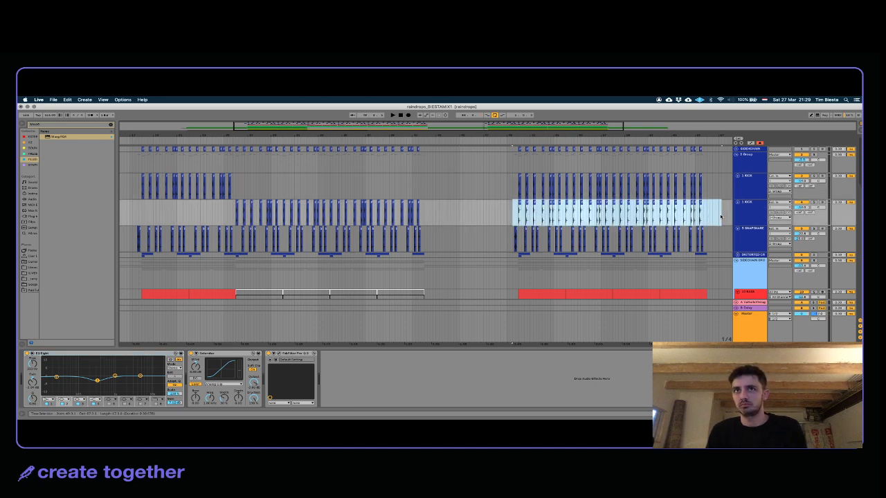
pyautogui.press('Delete')
# Step: During playback, add a high-cut band in the second KICK track's Pro-Q 3, lower its frequency and close the plug-in window
pyautogui.click(144, 202)
pyautogui.press('Up')
pyautogui.press('space')
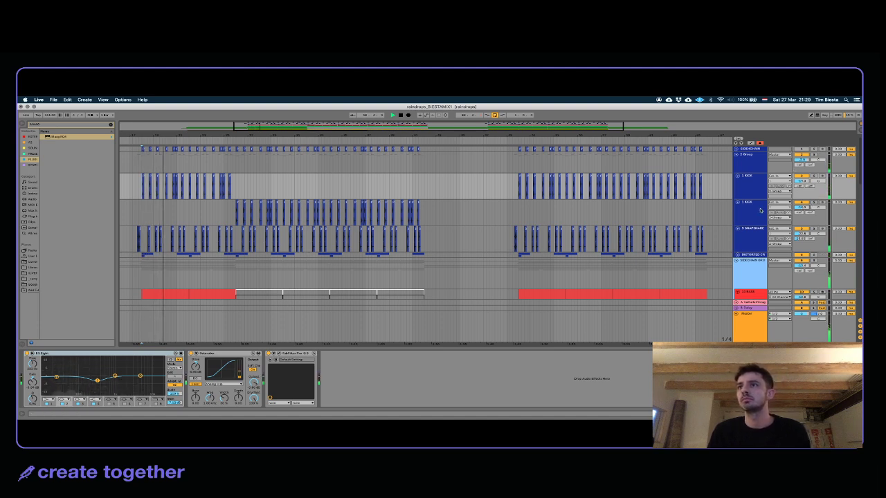
pyautogui.press('Down')
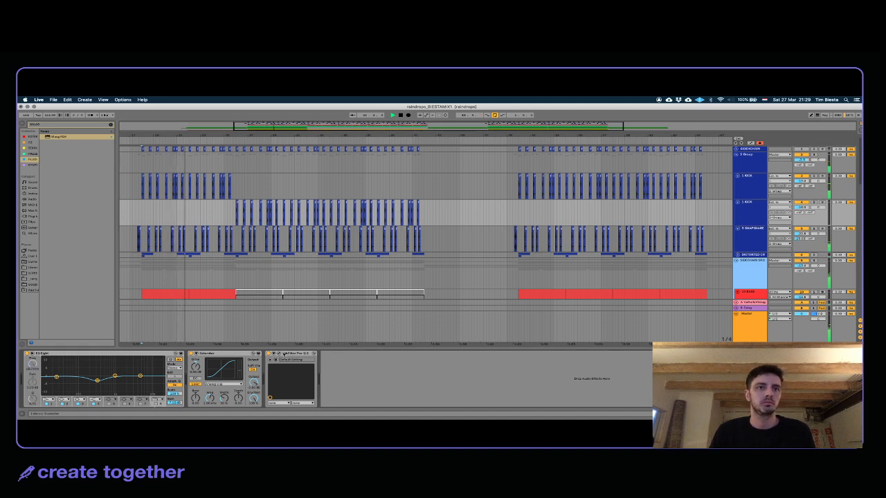
pyautogui.click(278, 353)
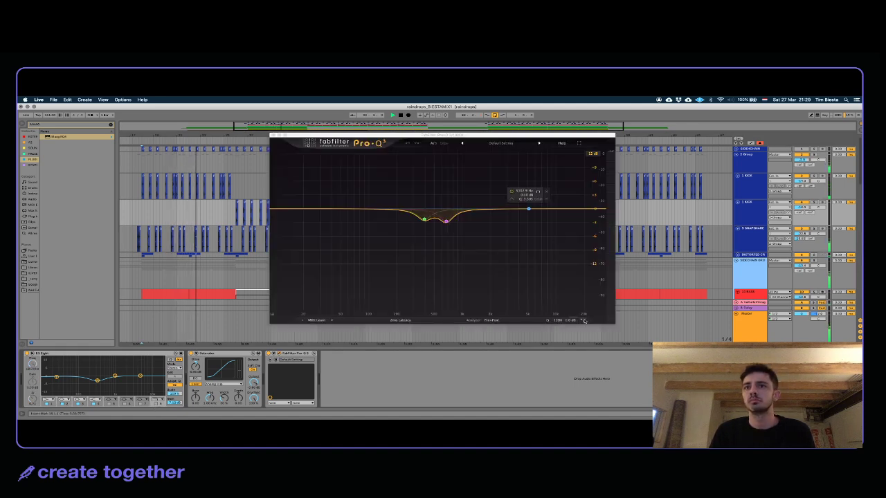
pyautogui.click(576, 209)
pyautogui.click(576, 209)
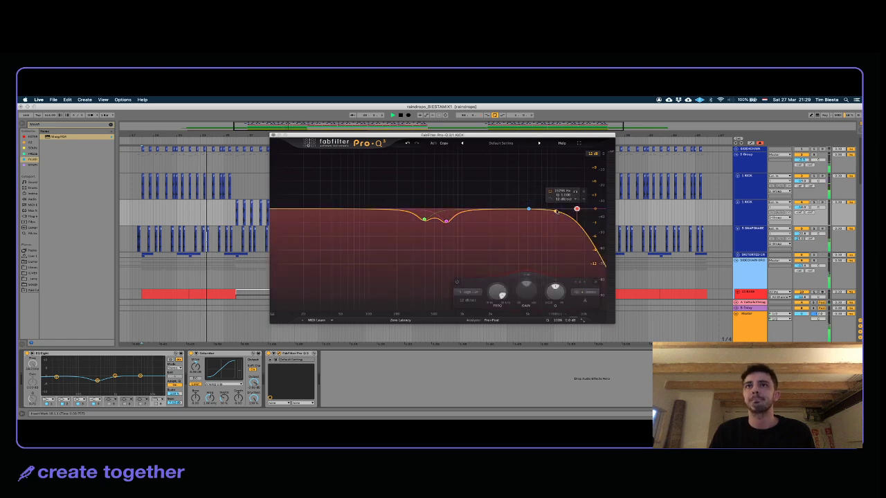
pyautogui.moveTo(498, 292); pyautogui.dragTo(485, 318)
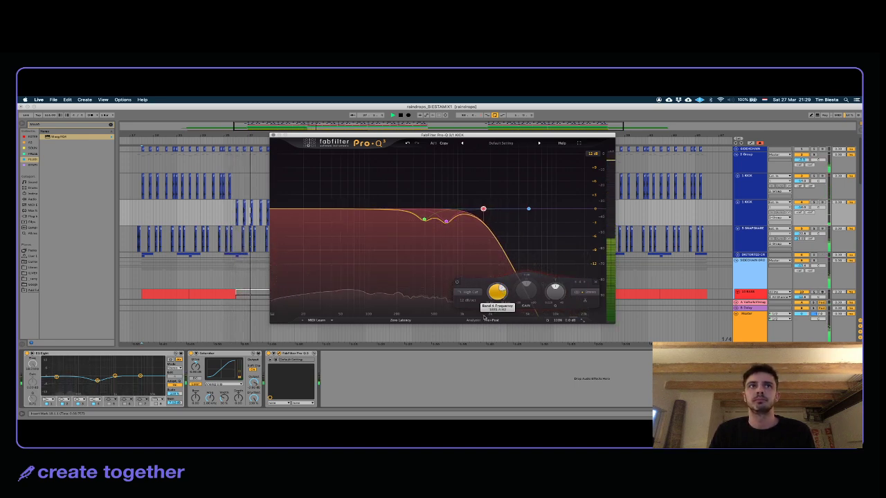
pyautogui.click(274, 135)
# Step: Show the whole arrangement, fold the SYNTH LEAD group and stop playback
pyautogui.scroll(-10, 310, 213)
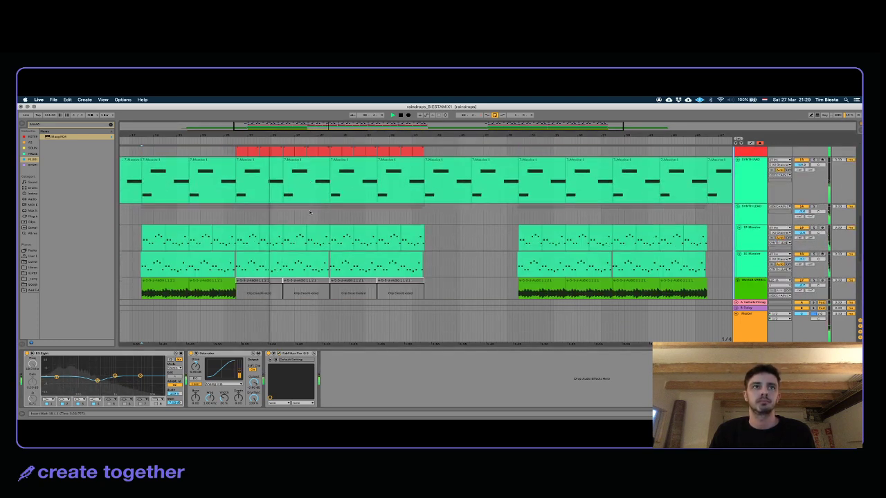
pyautogui.doubleClick(291, 128)
pyautogui.click(747, 235)
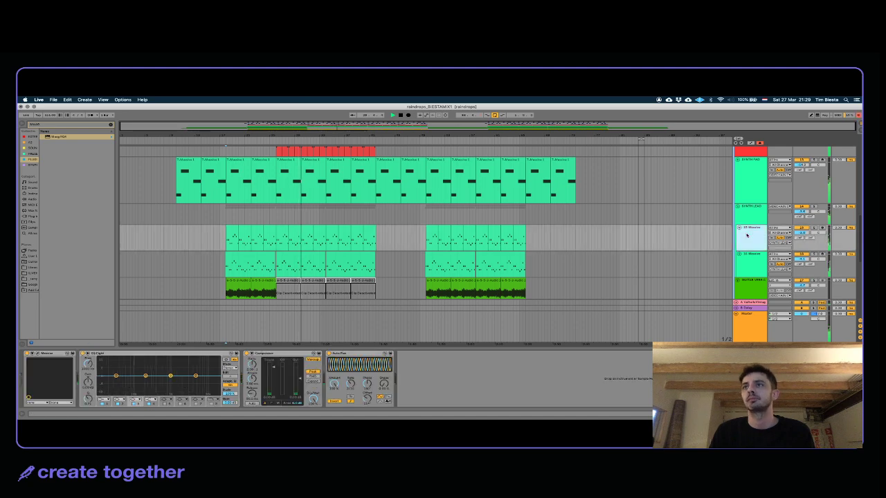
pyautogui.click(739, 210)
pyautogui.click(737, 206)
pyautogui.press('space')
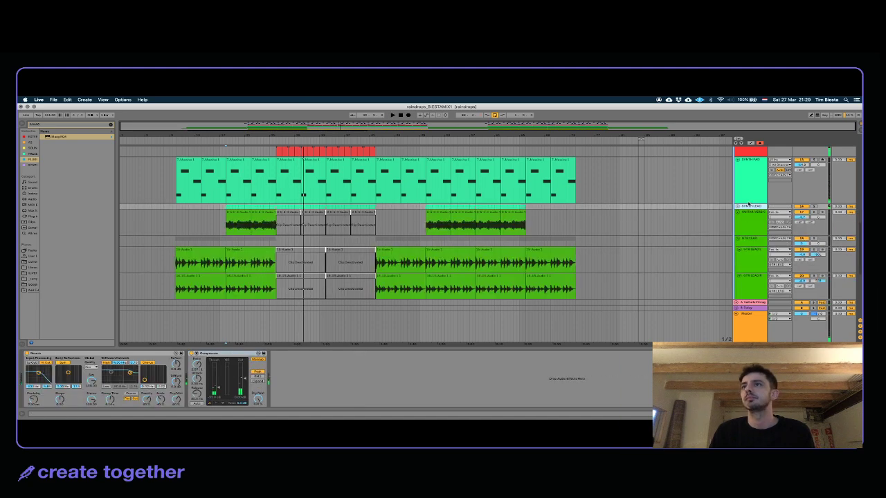
# Step: Duplicate the SYNTH LEAD group and unfold the copy
pyautogui.scroll(5, 741, 207)
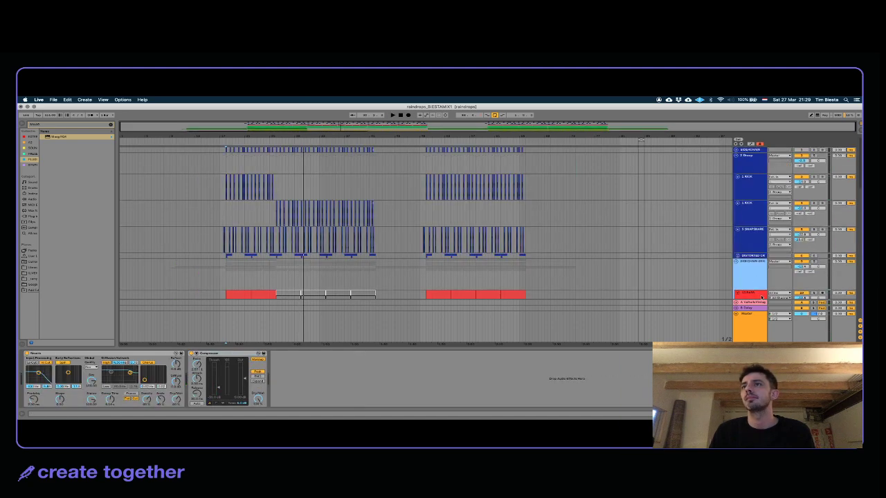
pyautogui.scroll(-10, 760, 294)
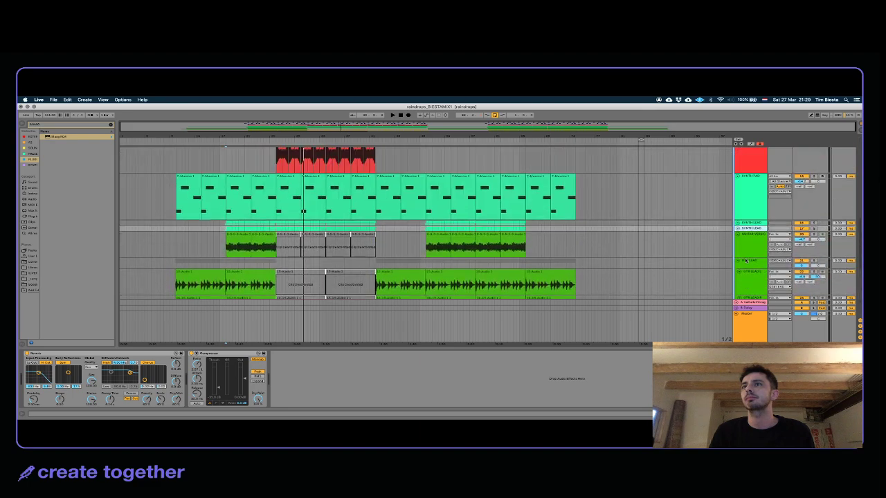
pyautogui.scroll(2, 746, 260)
pyautogui.click(737, 251)
pyautogui.scroll(-5, 325, 285)
pyautogui.scroll(5, 255, 245)
pyautogui.scroll(-2, 256, 244)
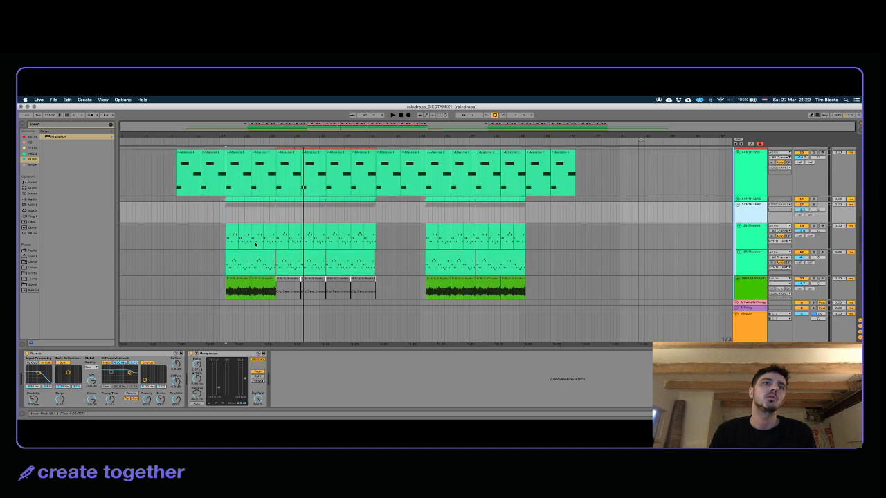
# Step: Delete the first-section and last-section clips from both Massive tracks in the duplicated SYNTH LEAD group
pyautogui.click(269, 235)
pyautogui.moveTo(235, 232); pyautogui.dragTo(228, 262)
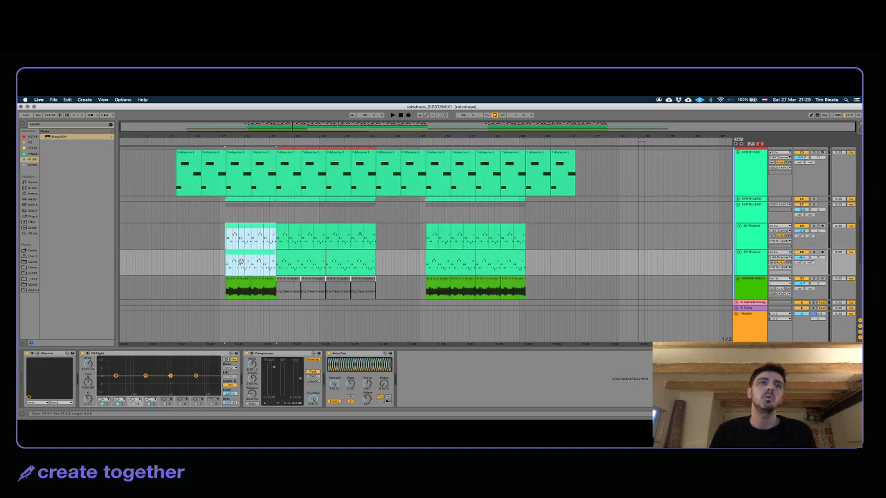
pyautogui.press('Delete')
pyautogui.moveTo(427, 242); pyautogui.dragTo(467, 259)
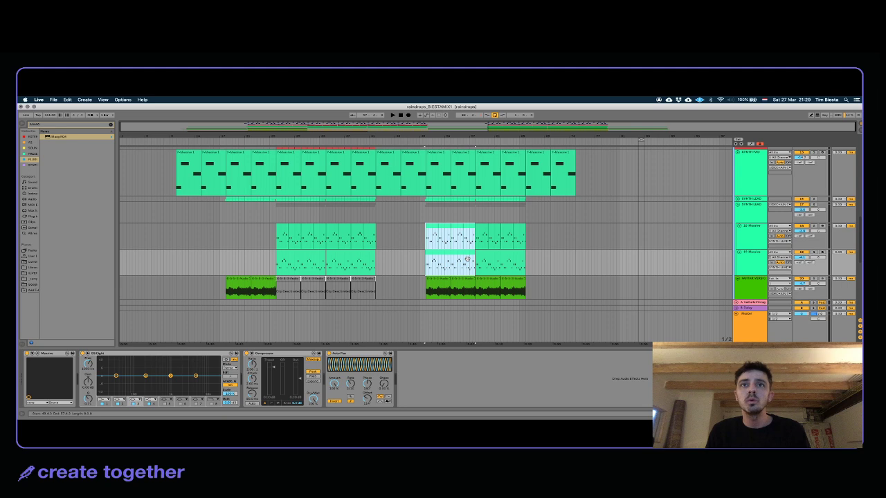
pyautogui.keyDown('shift'); pyautogui.click(566, 267); pyautogui.keyUp('shift')
pyautogui.press('Delete')
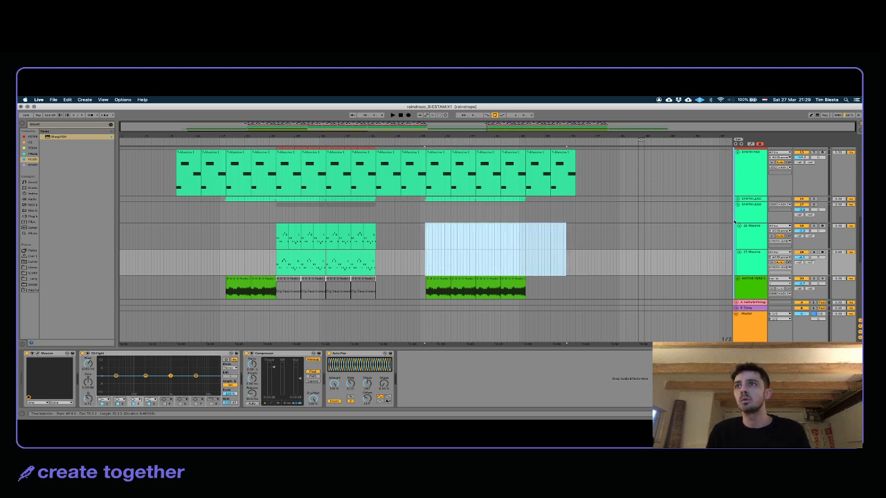
# Step: Insert an EQ Eight at the start of the duplicated SYNTH LEAD group's device chain and enable its high-cut band
pyautogui.click(744, 207)
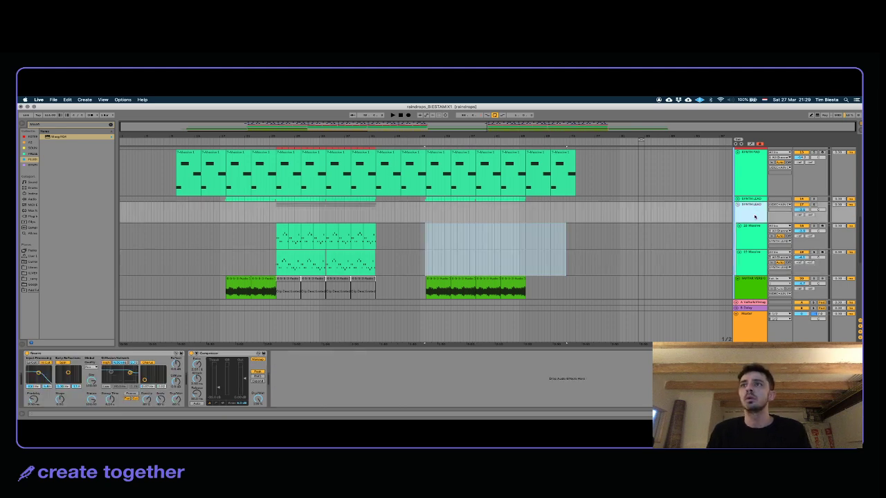
pyautogui.click(42, 123)
pyautogui.write('EQ')
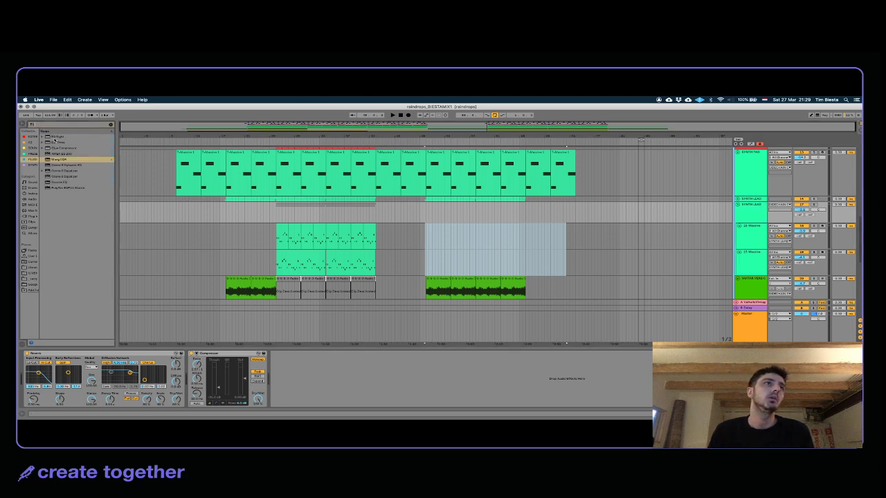
pyautogui.moveTo(53, 137); pyautogui.dragTo(31, 388)
pyautogui.click(158, 405)
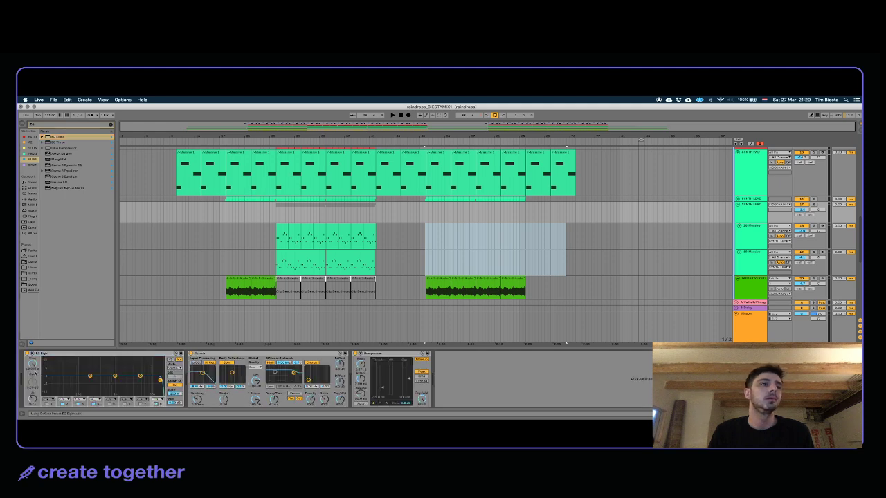
# Step: Play the arrangement from just before the middle section with the original SYNTH LEAD group soloed
pyautogui.press('space')
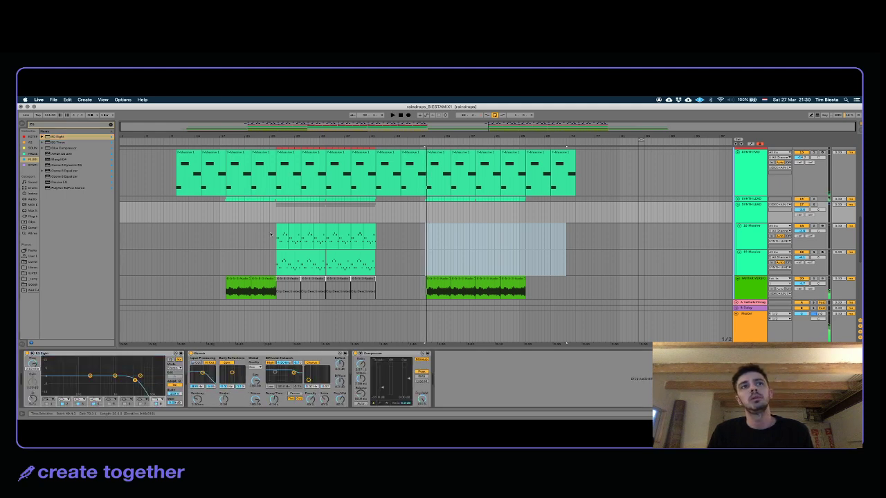
pyautogui.click(281, 226)
pyautogui.press('space')
pyautogui.press('space')
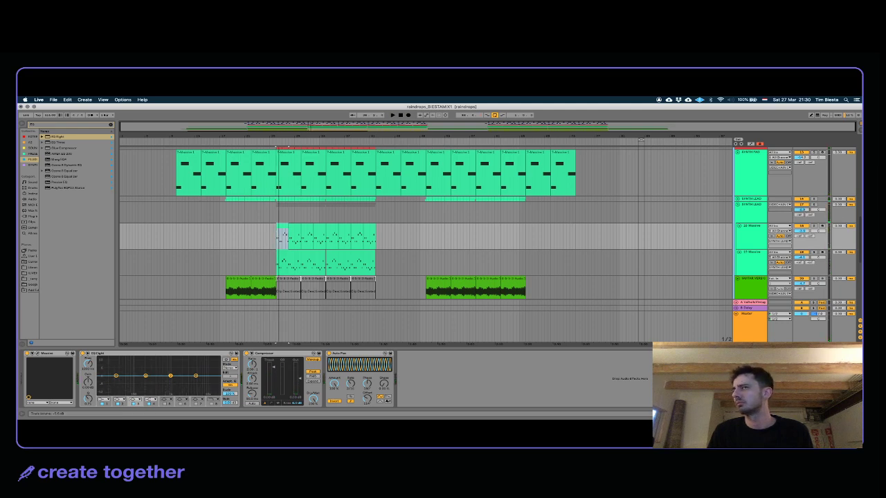
pyautogui.click(270, 188)
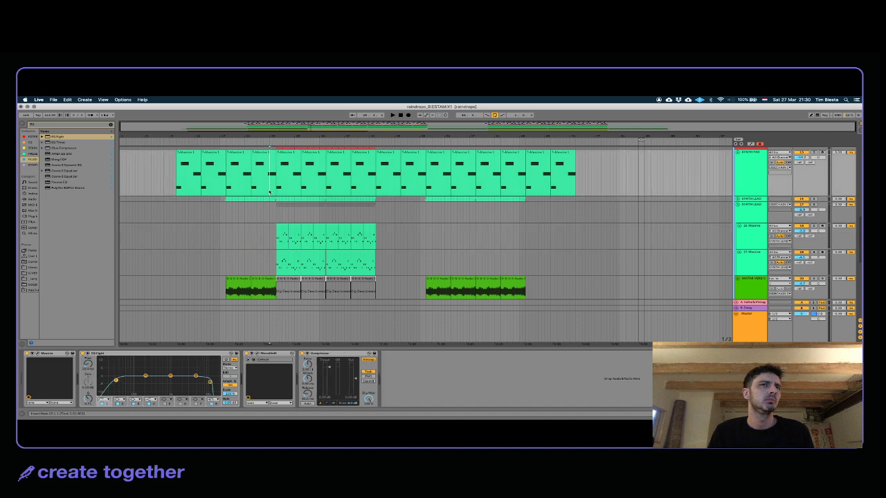
pyautogui.press('space')
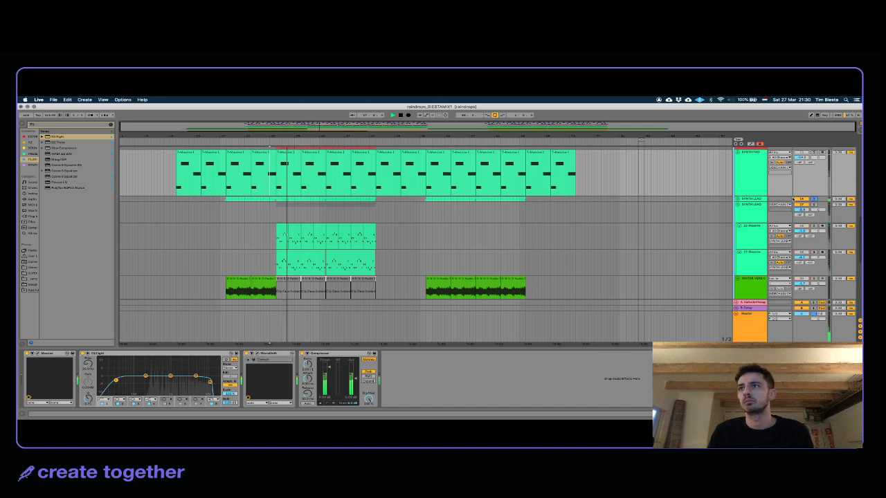
# Step: Unfold the original SYNTH LEAD group and delete the middle-section clips from both of its Massive tracks
pyautogui.click(738, 200)
pyautogui.moveTo(394, 241); pyautogui.dragTo(277, 267)
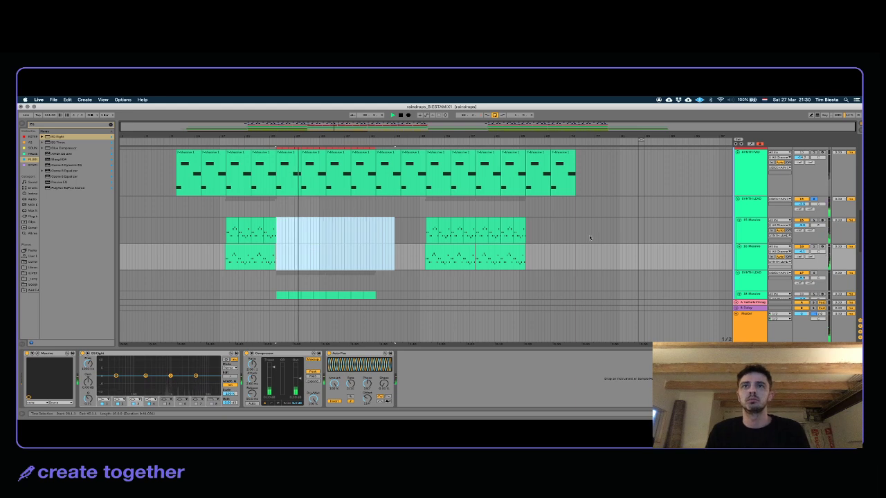
pyautogui.press('Delete')
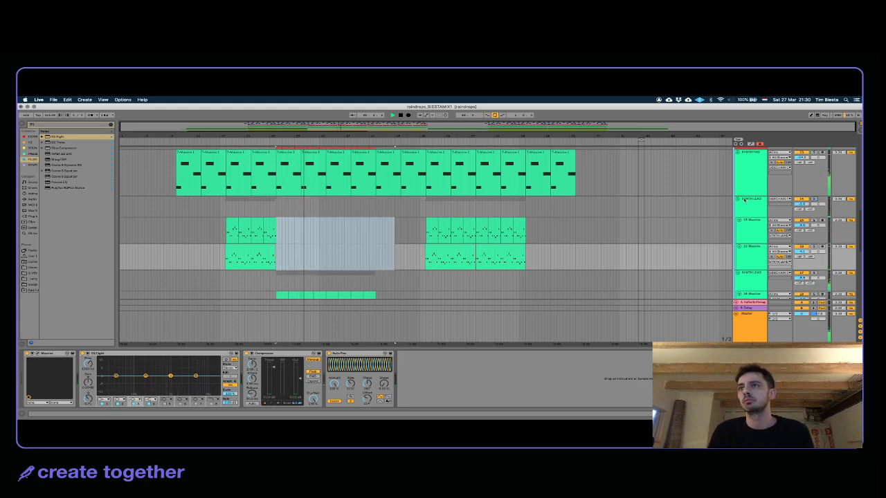
# Step: Fold the original SYNTH LEAD group and lower the high-cut frequency of the duplicated group's EQ Eight
pyautogui.click(737, 200)
pyautogui.scroll(-3, 626, 226)
pyautogui.scroll(2, 625, 225)
pyautogui.click(820, 150)
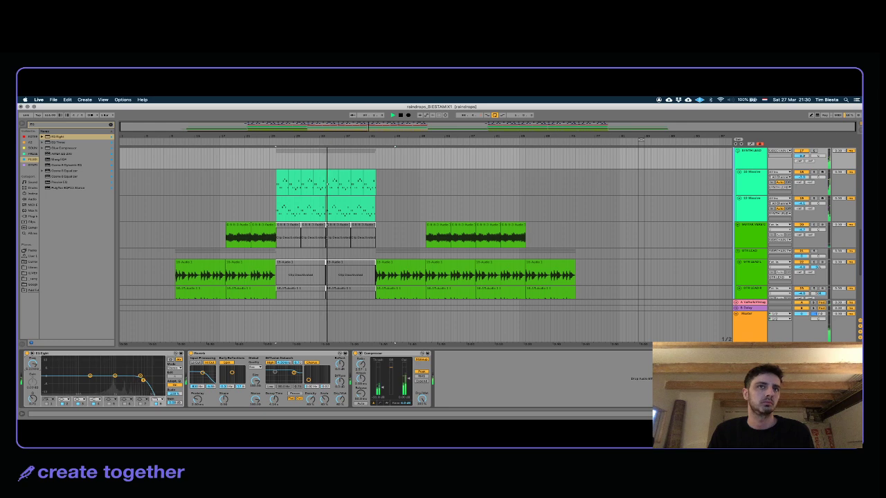
pyautogui.moveTo(33, 363); pyautogui.dragTo(34, 368)
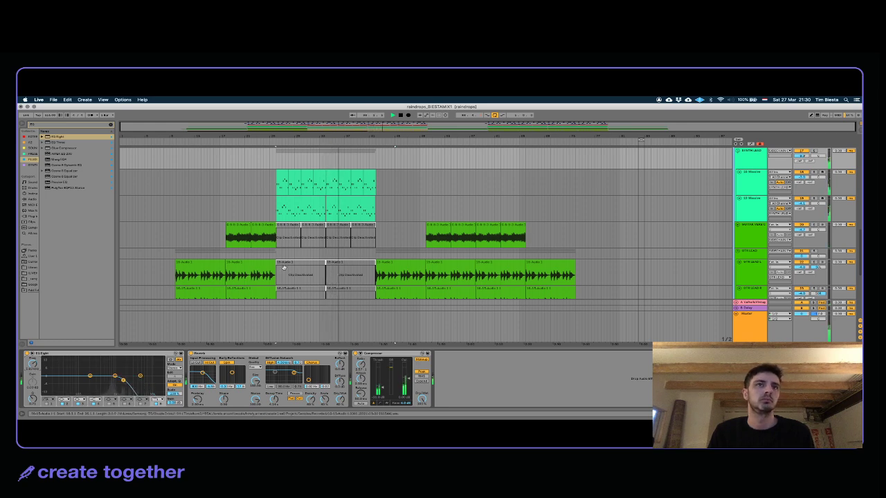
# Step: Reactivate the middle-section clips on the three audio tracks in the CHOIR group
pyautogui.scroll(-6, 334, 252)
pyautogui.moveTo(377, 228); pyautogui.dragTo(275, 259)
pyautogui.press('0')
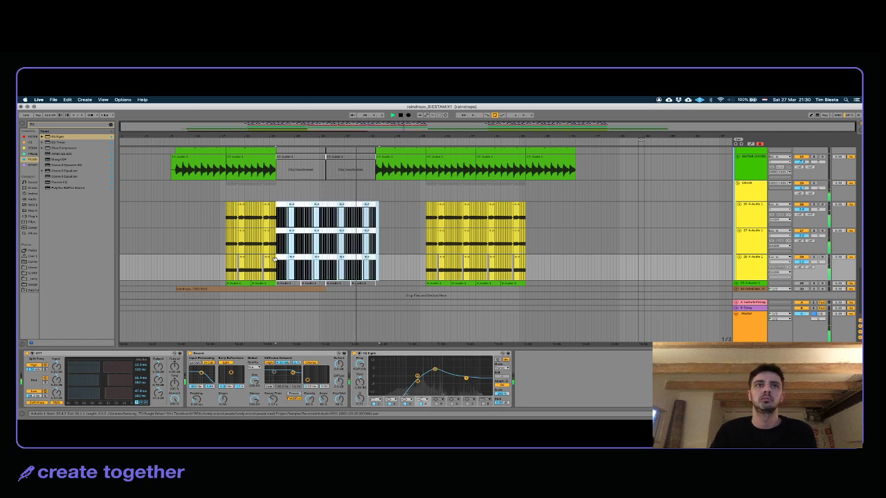
# Step: Look over the tracks during playback and select the guitar chords clip that follows the middle section
pyautogui.scroll(3, 457, 228)
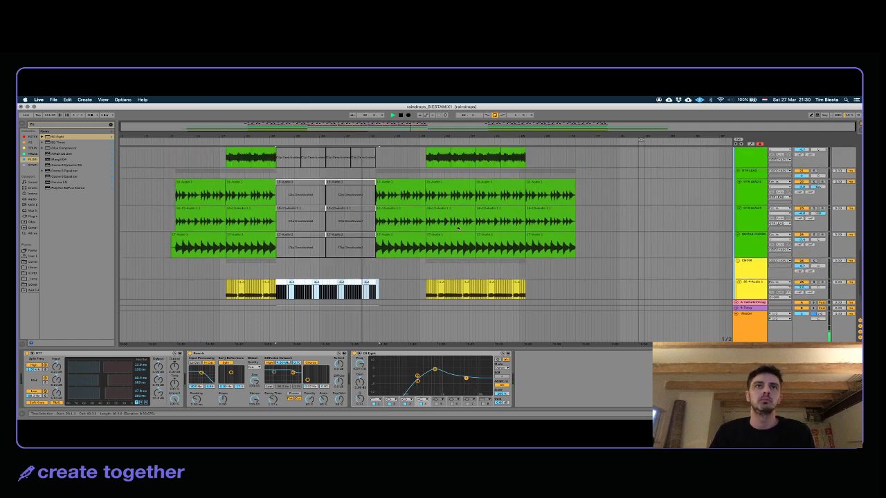
pyautogui.scroll(8, 467, 224)
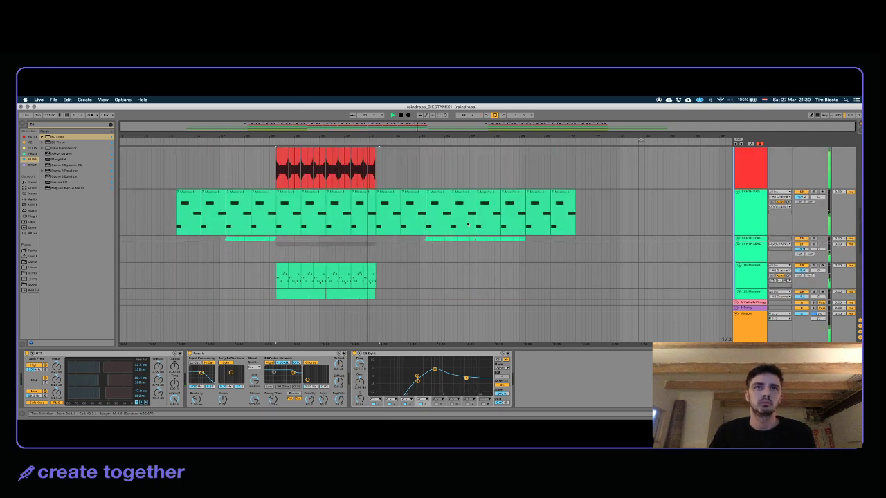
pyautogui.scroll(-8, 467, 224)
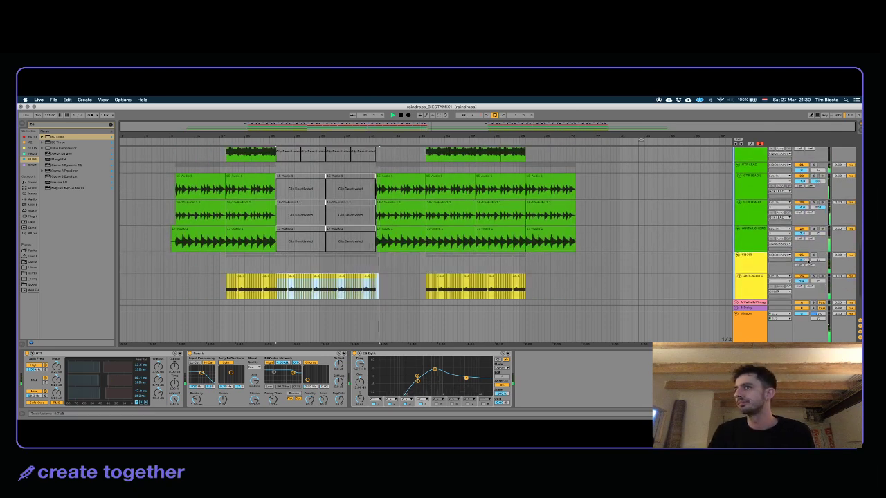
pyautogui.click(401, 239)
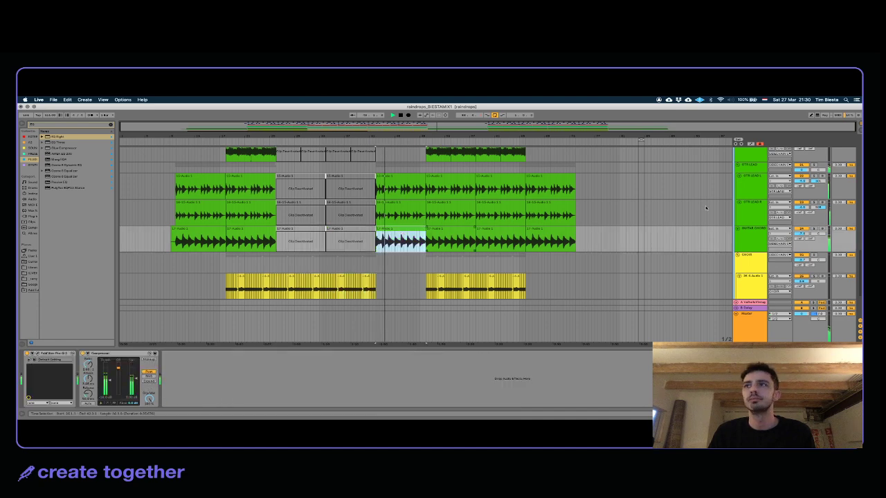
# Step: Select the clips that follow the middle section on both GTR LEAD tracks and the guitar chords track and display their clip properties
pyautogui.click(746, 161)
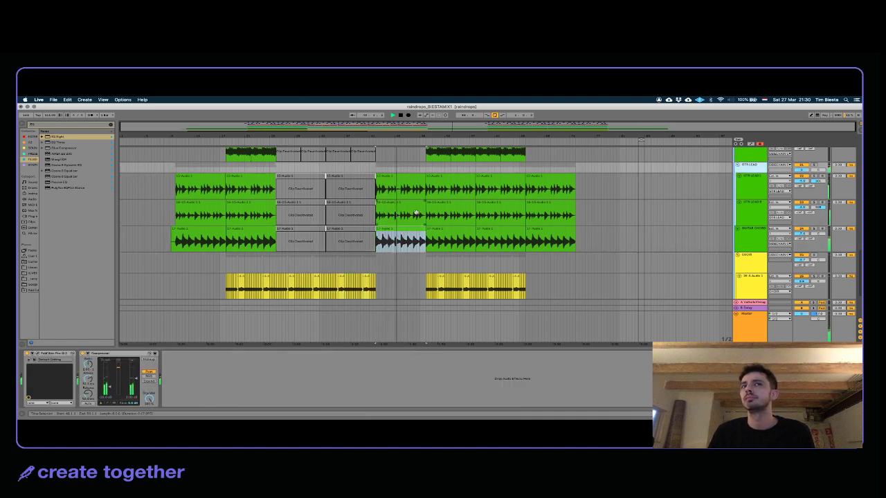
pyautogui.click(401, 189)
pyautogui.click(400, 176)
pyautogui.keyDown('shift'); pyautogui.click(407, 229); pyautogui.keyUp('shift')
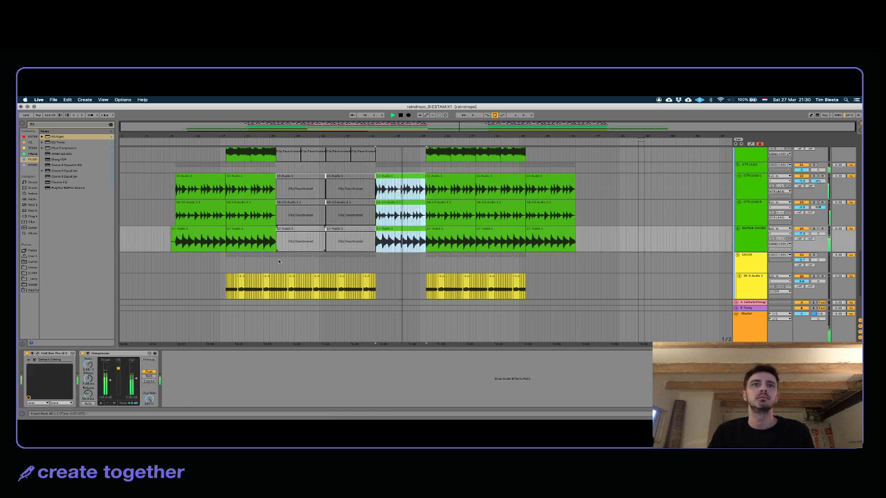
pyautogui.hotkey('shift', 'Tab')
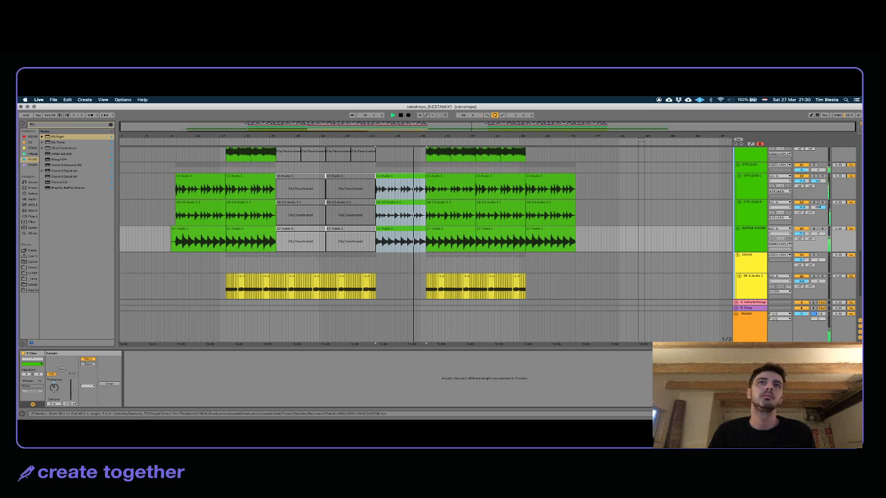
# Step: Duplicate the SYNTH PAD track
pyautogui.scroll(3, 373, 237)
pyautogui.scroll(3, 373, 238)
pyautogui.click(761, 234)
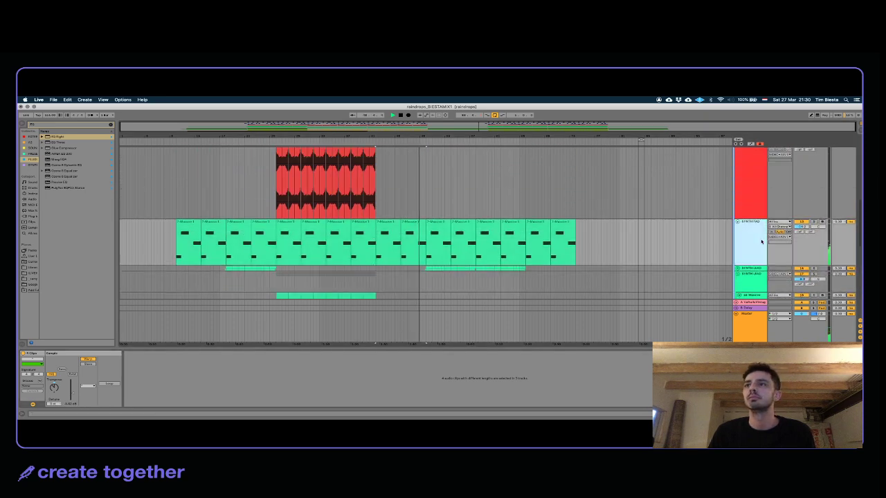
pyautogui.click(378, 246)
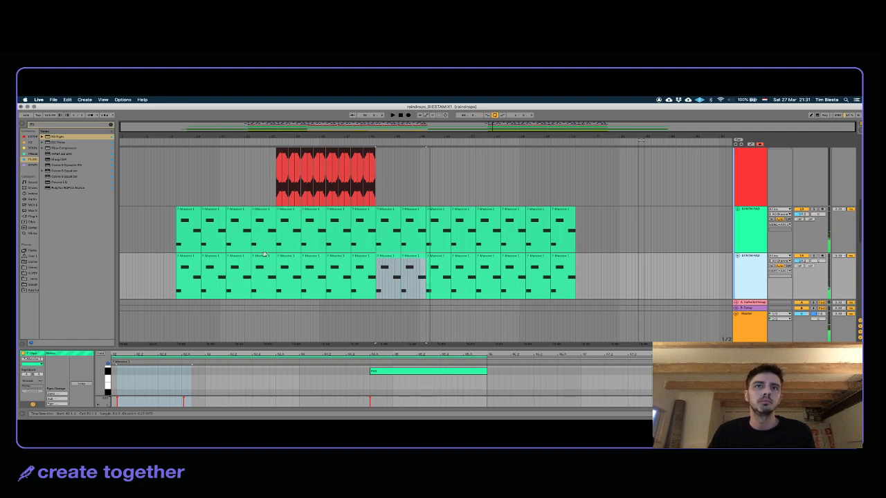
# Step: Deactivate the first two clips on the upper SYNTH PAD track and the third and fourth clips on the lower copy
pyautogui.click(184, 265)
pyautogui.click(187, 219)
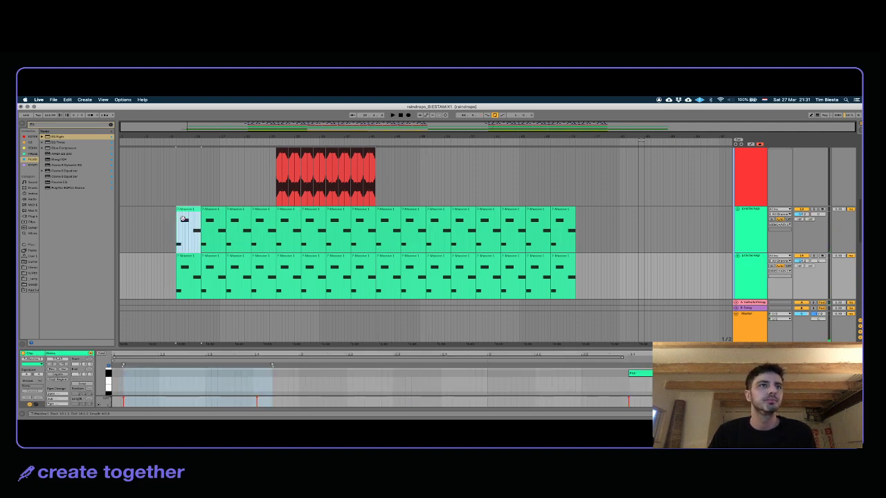
pyautogui.keyDown('shift'); pyautogui.click(220, 222); pyautogui.keyUp('shift')
pyautogui.keyDown('shift'); pyautogui.click(243, 220); pyautogui.keyUp('shift')
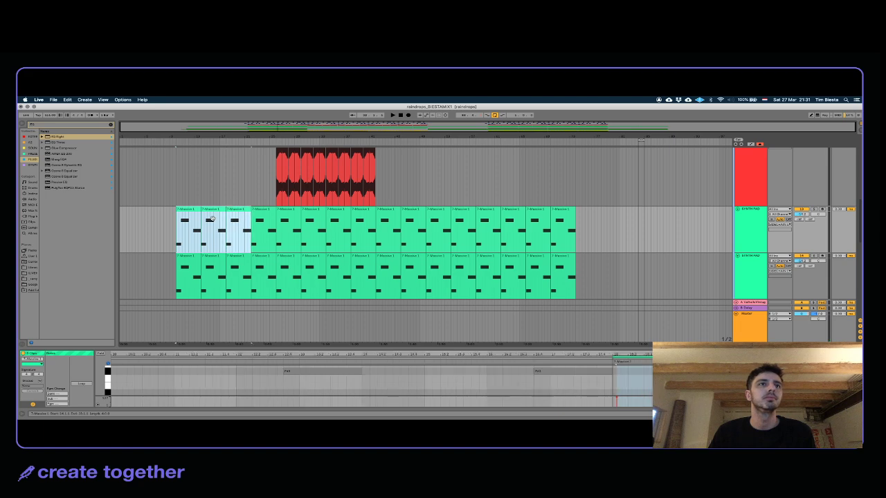
pyautogui.moveTo(238, 220); pyautogui.dragTo(185, 220)
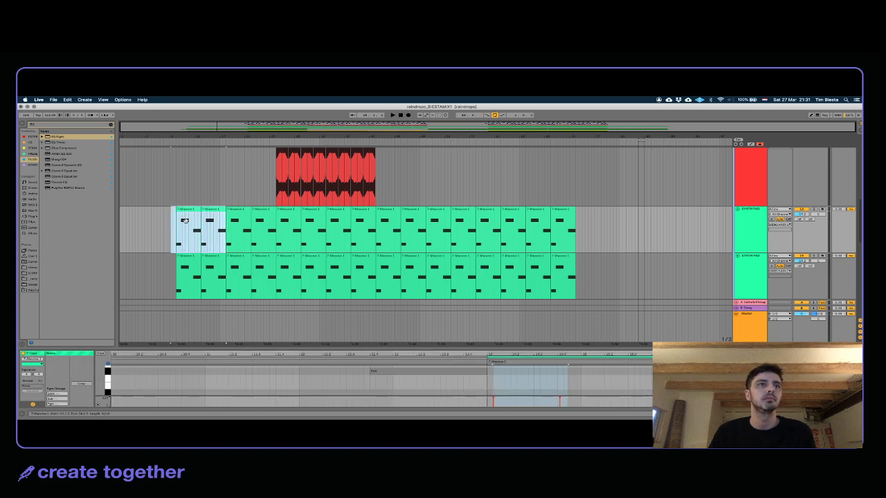
pyautogui.press('0')
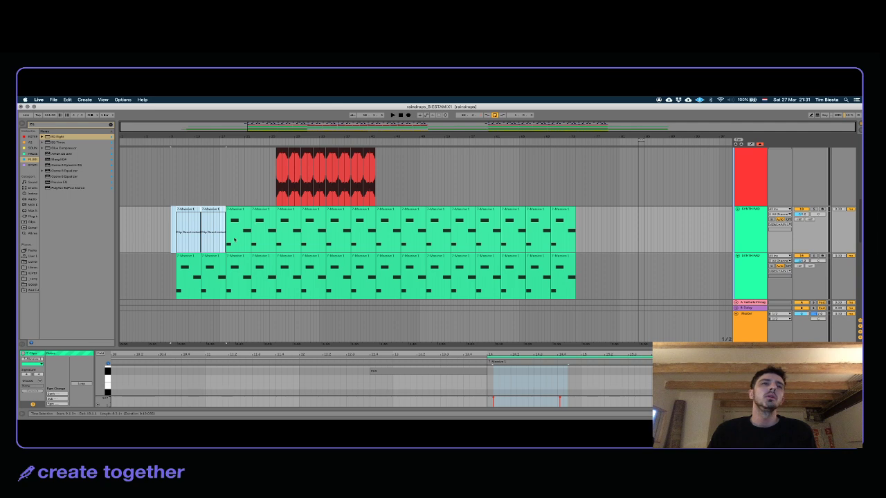
pyautogui.moveTo(241, 260); pyautogui.dragTo(271, 255)
pyautogui.press('0')
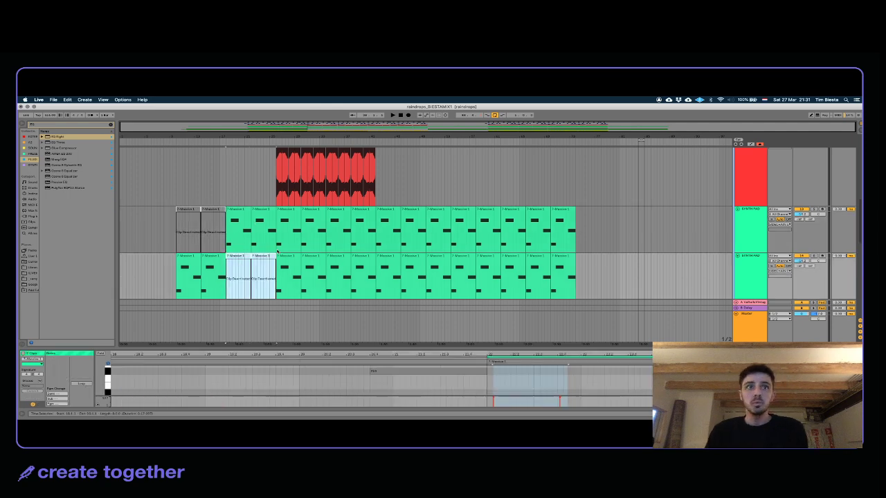
# Step: Deactivate the four middle-section clips on the upper SYNTH PAD track and play the arrangement from the start of that section
pyautogui.moveTo(297, 215); pyautogui.dragTo(365, 209)
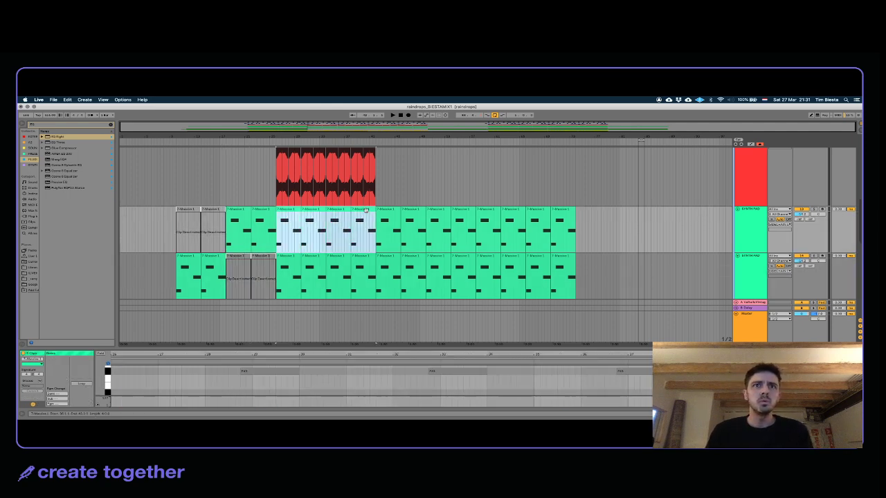
pyautogui.press('0')
pyautogui.click(287, 218)
pyautogui.press('space')
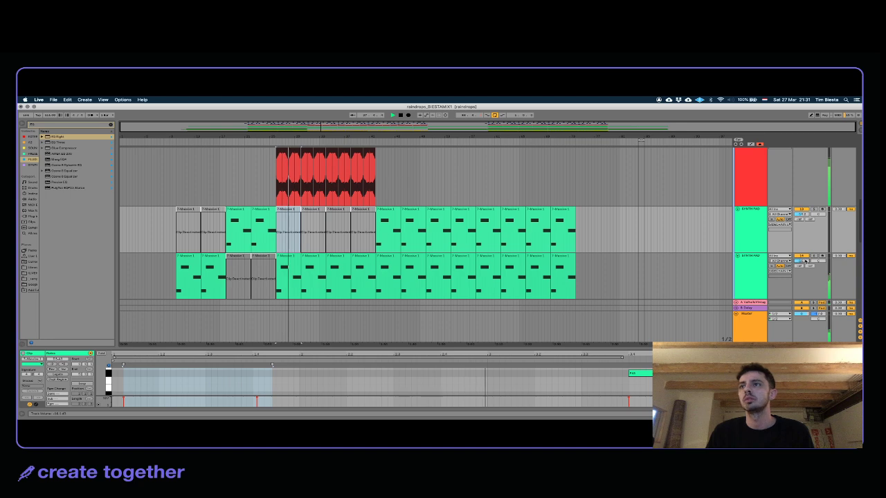
pyautogui.scroll(-10, 444, 276)
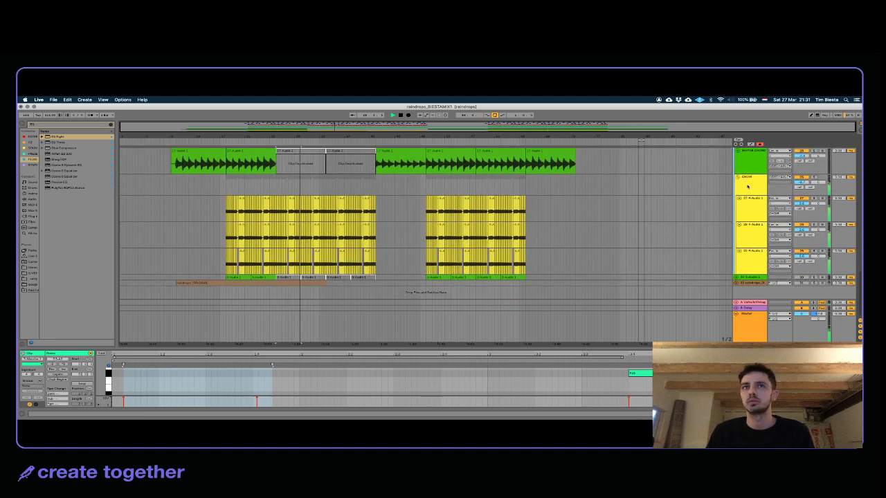
pyautogui.scroll(10, 641, 240)
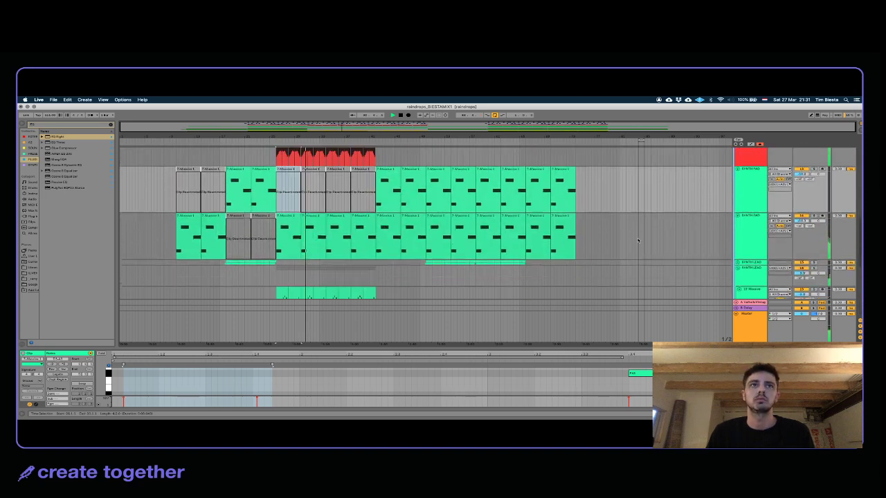
pyautogui.scroll(8, 641, 240)
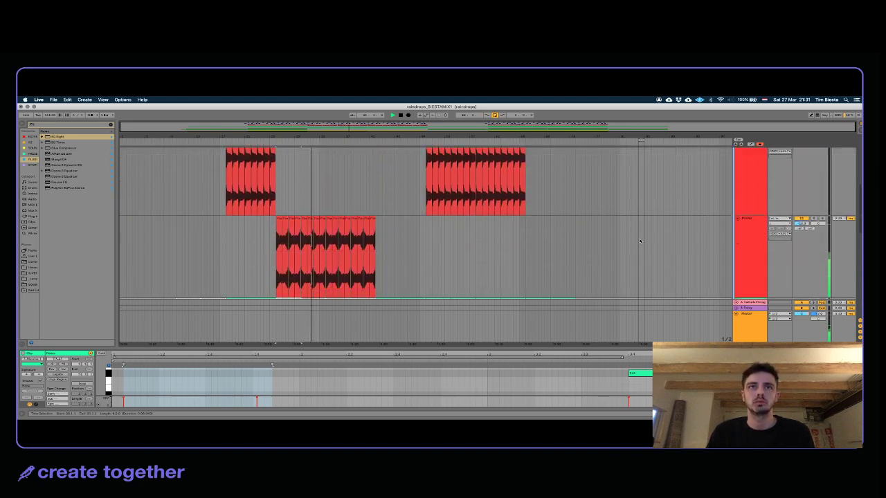
# Step: Delete the two clips that follow the middle section from the upper SYNTH PAD track
pyautogui.scroll(-5, 631, 248)
pyautogui.click(387, 207)
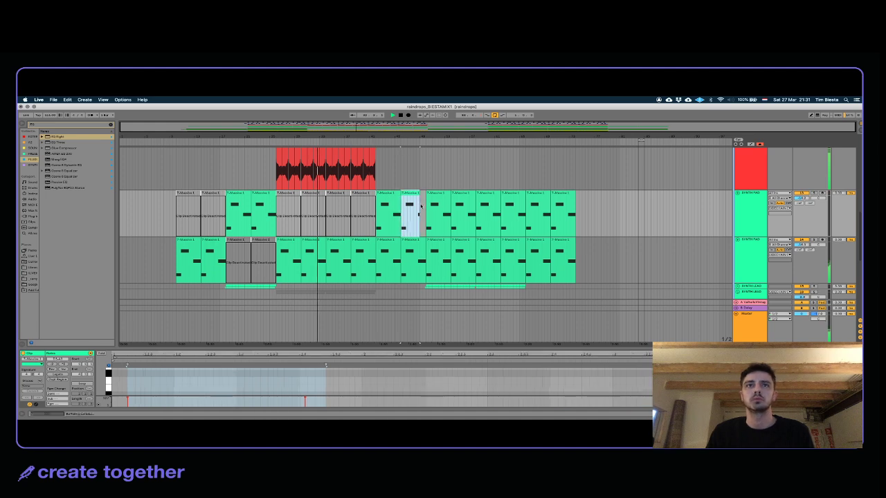
pyautogui.keyDown('shift'); pyautogui.click(409, 202); pyautogui.keyUp('shift')
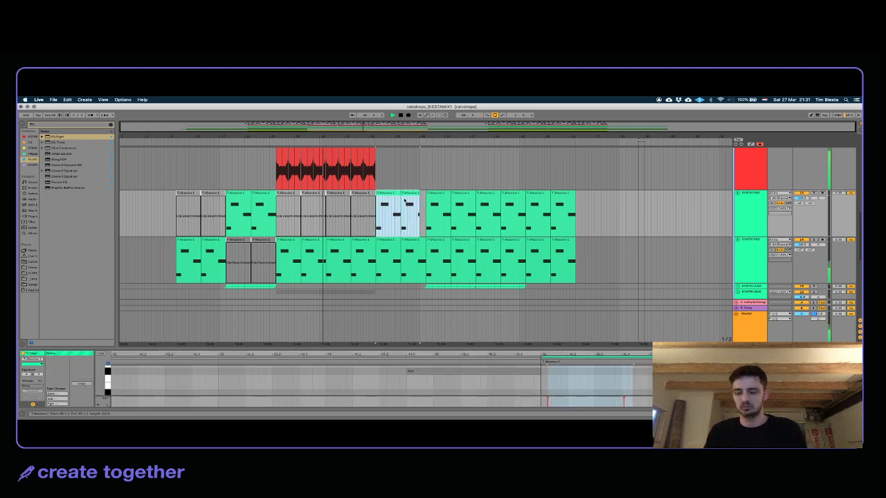
pyautogui.press('Delete')
# Step: Delete the four clips under the second drum section from the lower SYNTH PAD track and the last two clips from the upper one
pyautogui.click(440, 195)
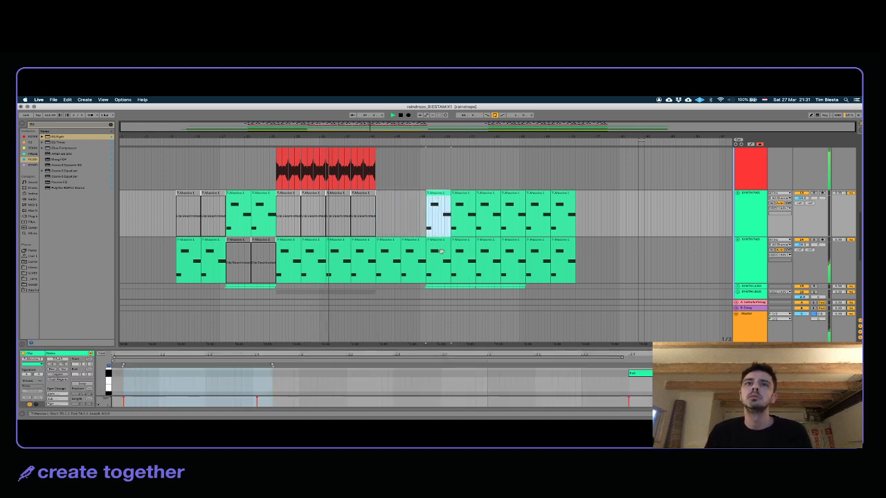
pyautogui.click(440, 251)
pyautogui.keyDown('shift'); pyautogui.click(518, 249); pyautogui.keyUp('shift')
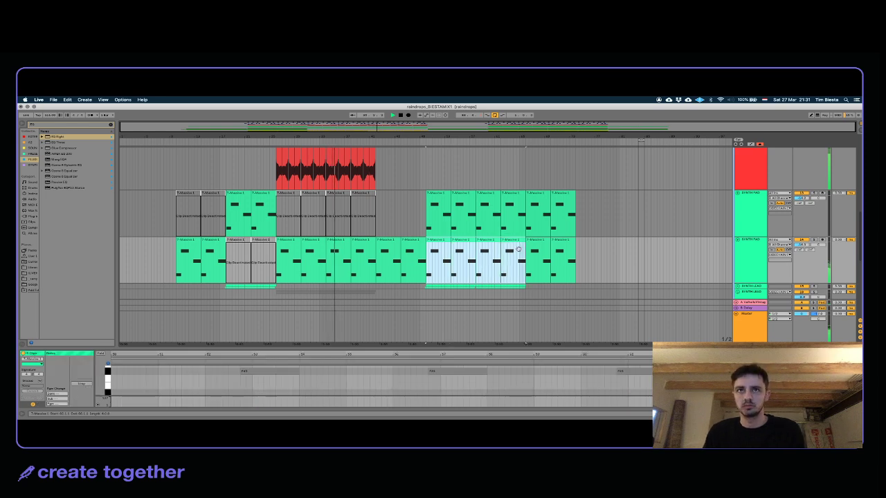
pyautogui.press('Delete')
pyautogui.click(537, 208)
pyautogui.keyDown('shift'); pyautogui.click(561, 203); pyautogui.keyUp('shift')
pyautogui.press('Delete')
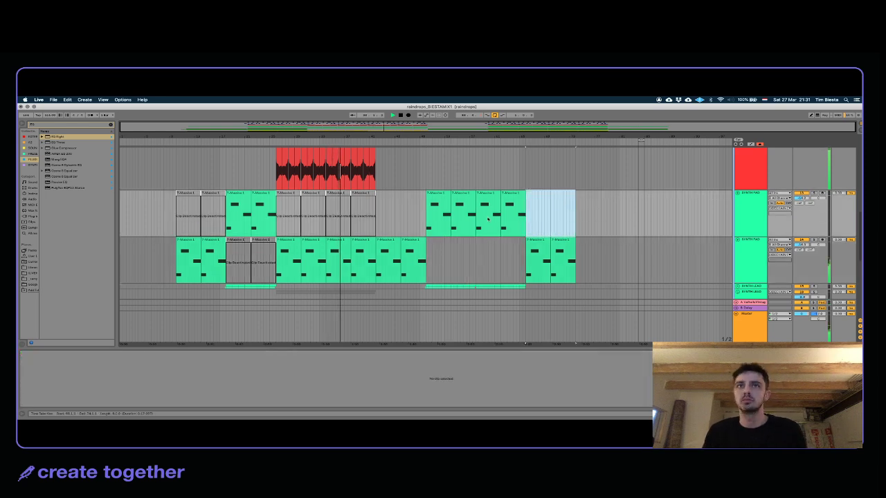
# Step: Look through the drum, bass and synth tracks while the arrangement plays through the middle section and the break after it
pyautogui.scroll(5, 488, 220)
pyautogui.scroll(-4, 478, 211)
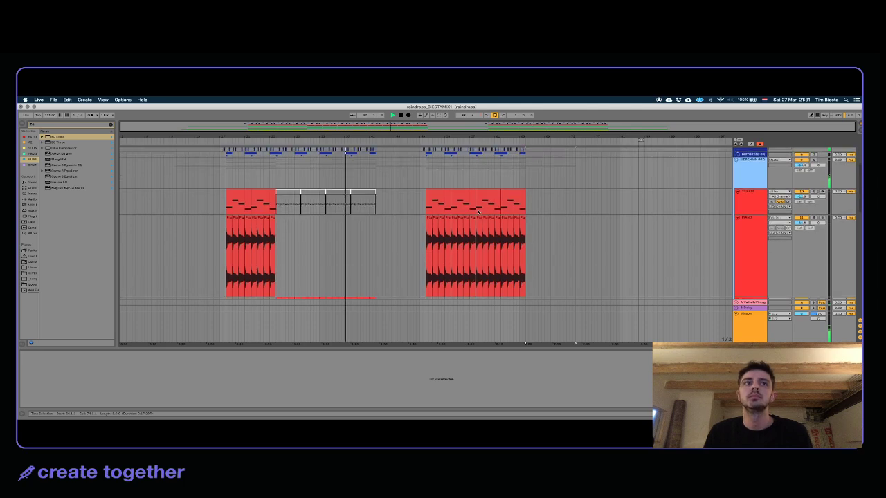
pyautogui.scroll(6, 478, 212)
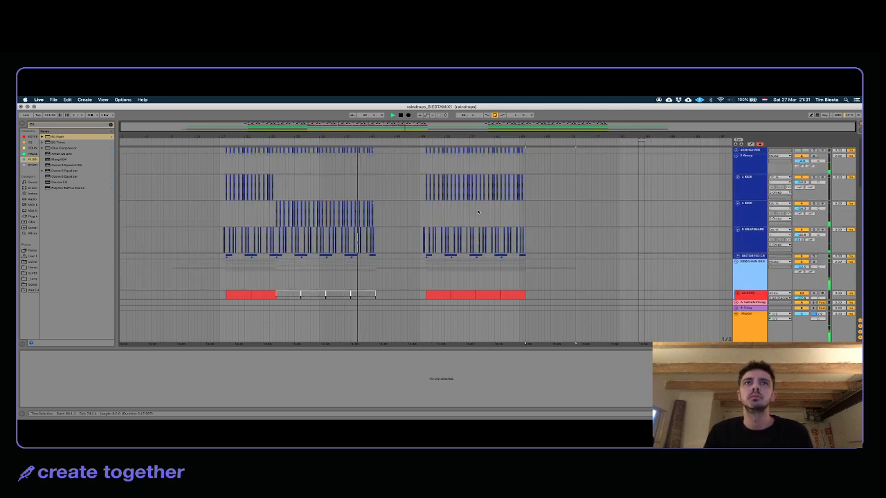
pyautogui.scroll(-10, 477, 211)
pyautogui.scroll(8, 477, 212)
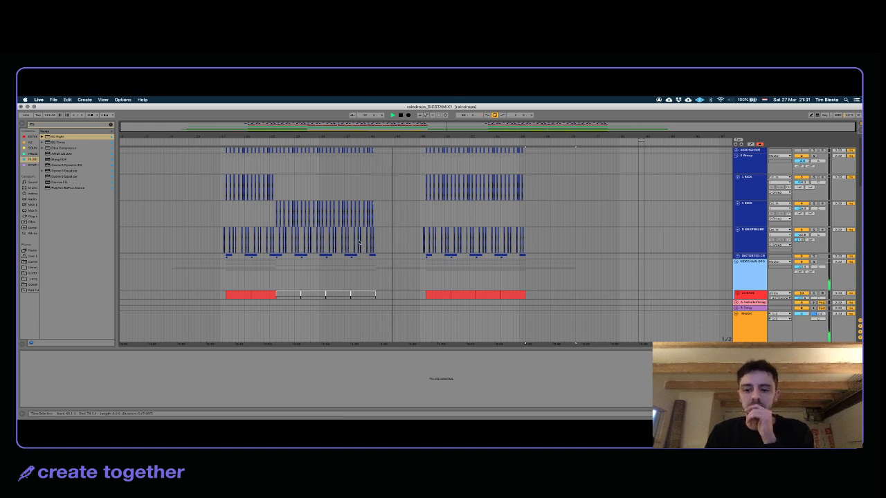
pyautogui.scroll(-5, 360, 238)
pyautogui.scroll(-6, 336, 240)
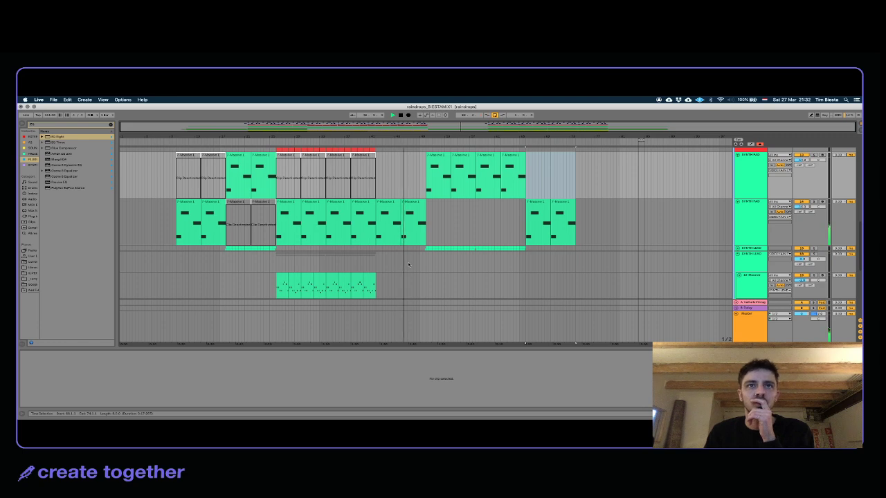
pyautogui.scroll(-3, 408, 263)
pyautogui.scroll(10, 426, 276)
pyautogui.scroll(2, 430, 274)
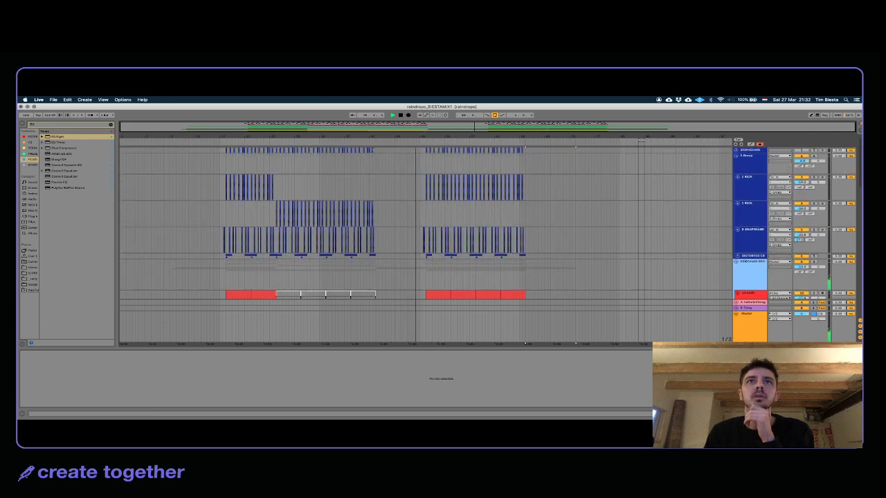
# Step: Zoom in on the snare pickup leading into the second drum section and play from just before it
pyautogui.moveTo(423, 137); pyautogui.dragTo(436, 184)
pyautogui.moveTo(413, 239); pyautogui.dragTo(495, 240)
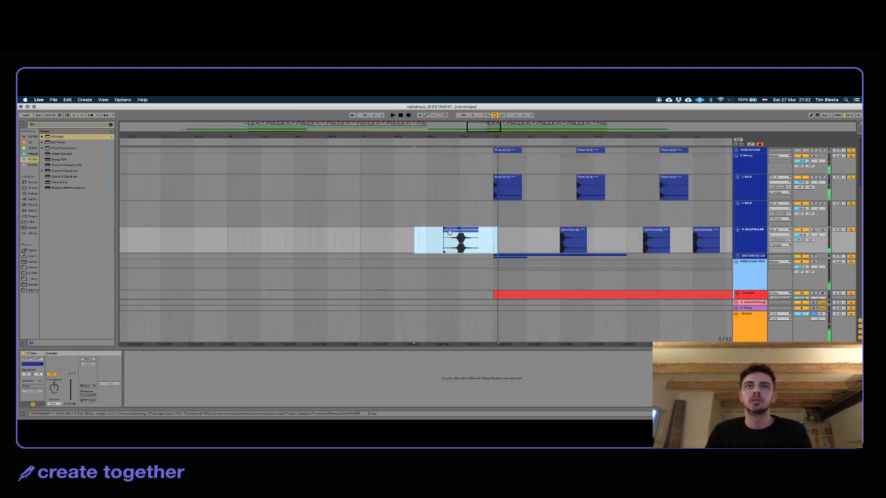
pyautogui.click(428, 241)
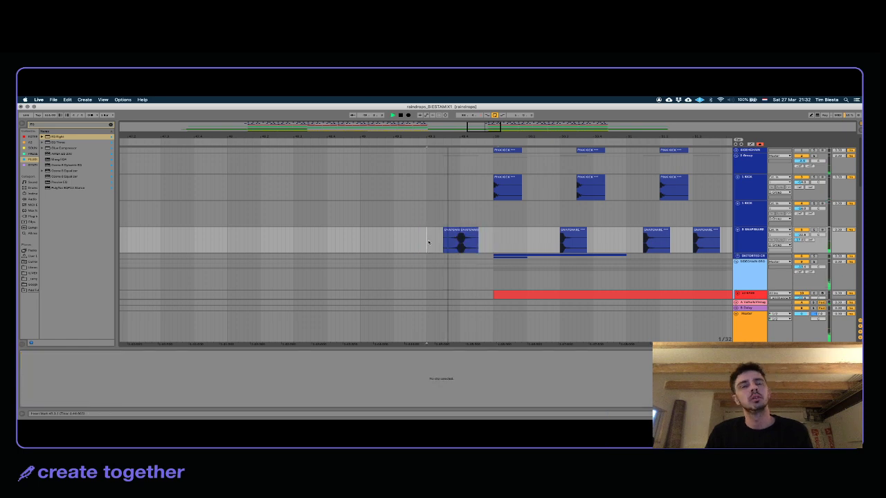
# Step: Shorten the lower SYNTH PAD clip before the second drum section so it ends at the middle of the snare pickup
pyautogui.scroll(-10, 428, 242)
pyautogui.scroll(2, 429, 241)
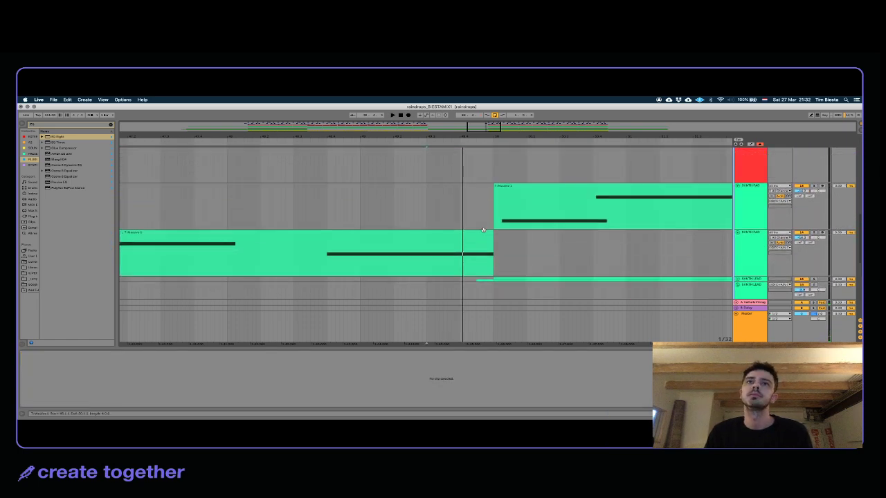
pyautogui.moveTo(489, 239); pyautogui.dragTo(460, 252)
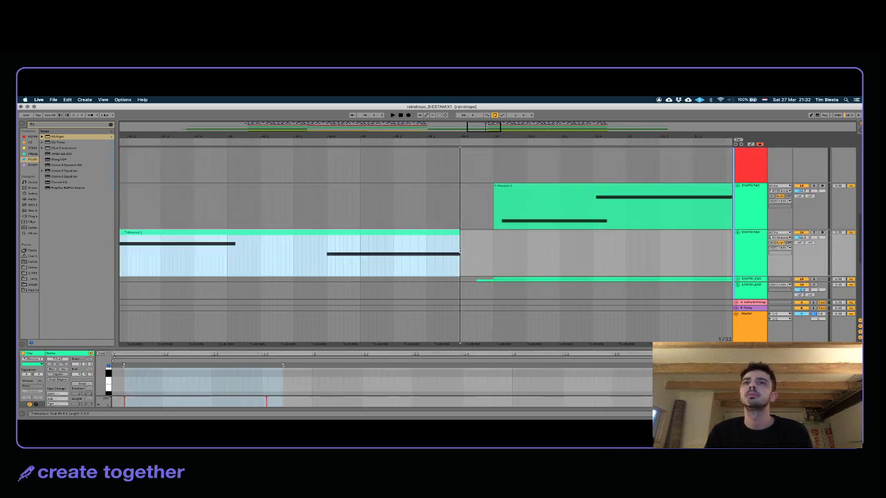
# Step: Shorten the guitar chords clip before the second drum section to the same end point as the SYNTH PAD clip
pyautogui.scroll(-5, 463, 245)
pyautogui.click(462, 213)
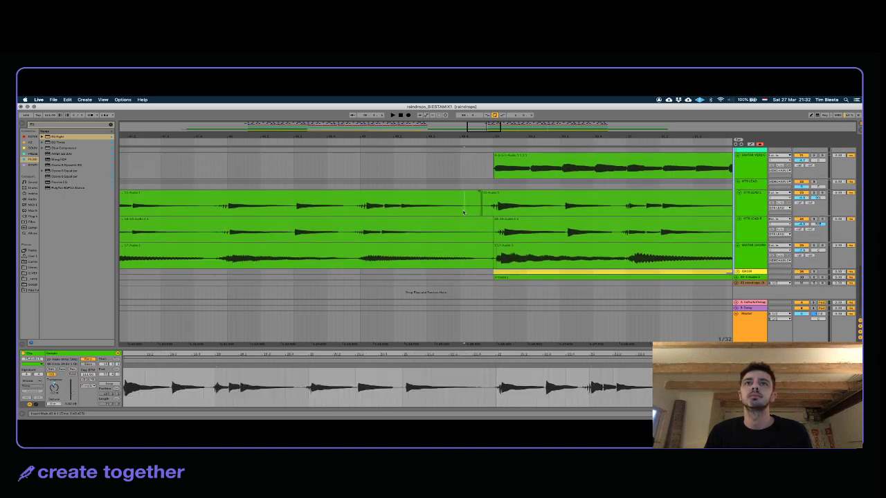
pyautogui.moveTo(461, 213); pyautogui.dragTo(460, 250)
pyautogui.click(488, 263)
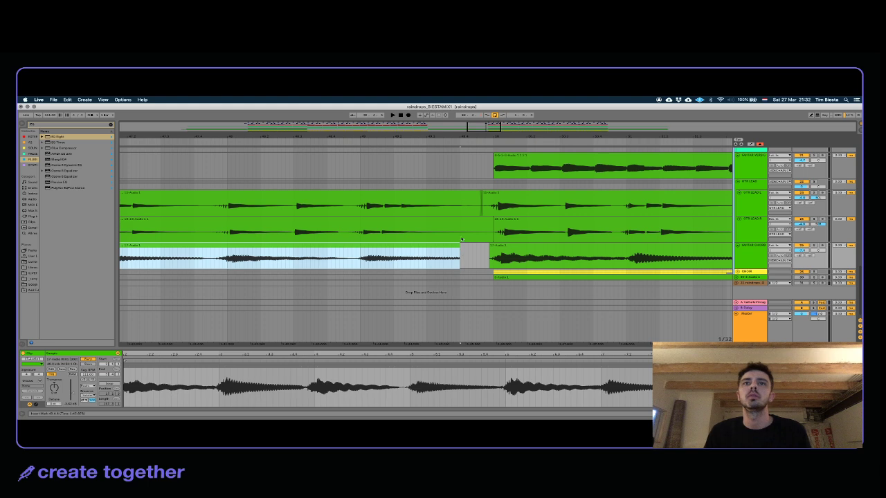
# Step: Split the clips on both GTR LEAD tracks at the point where the shortened guitar chords clip ends
pyautogui.scroll(10, 462, 240)
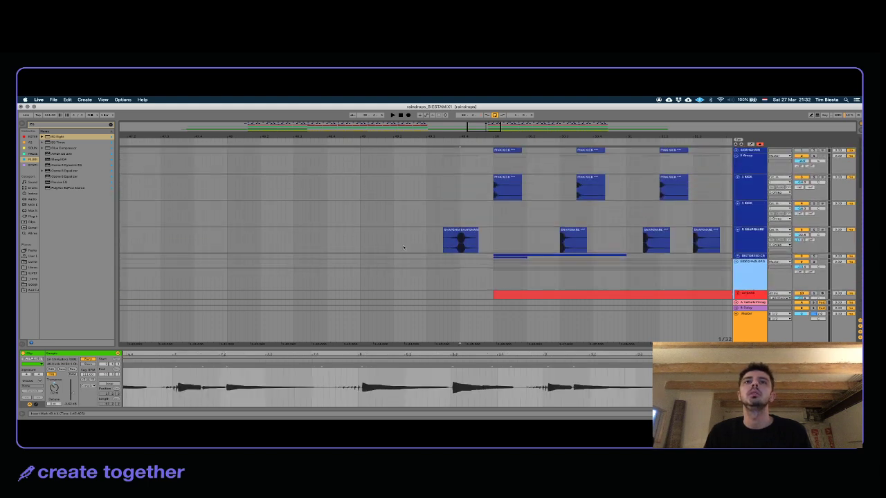
pyautogui.click(463, 276)
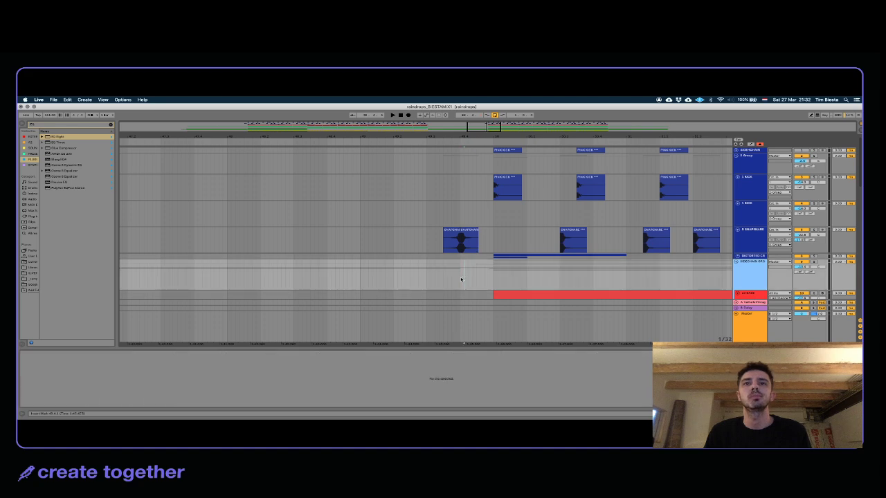
pyautogui.scroll(-10, 461, 279)
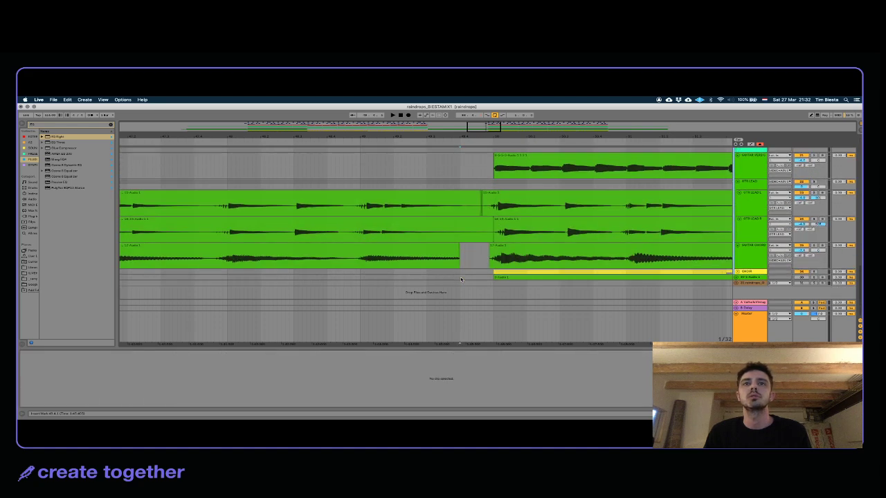
pyautogui.click(461, 238)
pyautogui.press('super+e')
pyautogui.click(460, 212)
pyautogui.press('super+e')
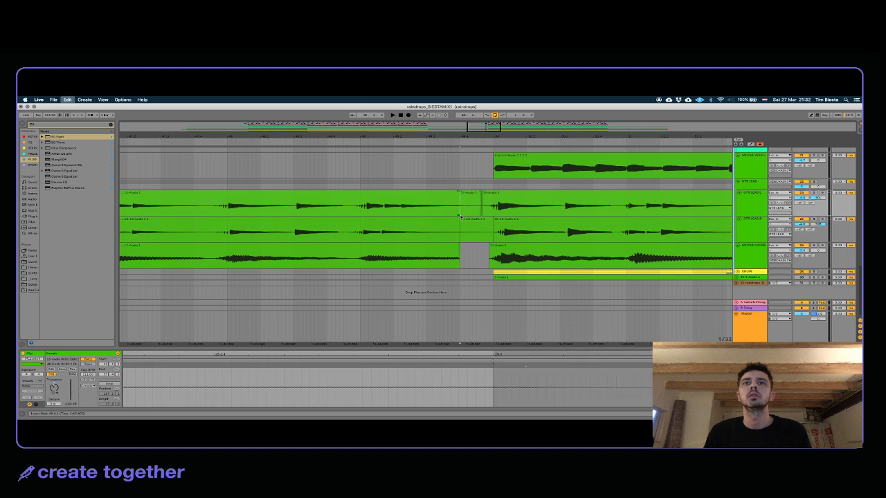
# Step: Delete the short leftover pieces on both GTR LEAD tracks and extend the lower track's following clip back to the guitar chords clip's start
pyautogui.click(474, 221)
pyautogui.press('Delete')
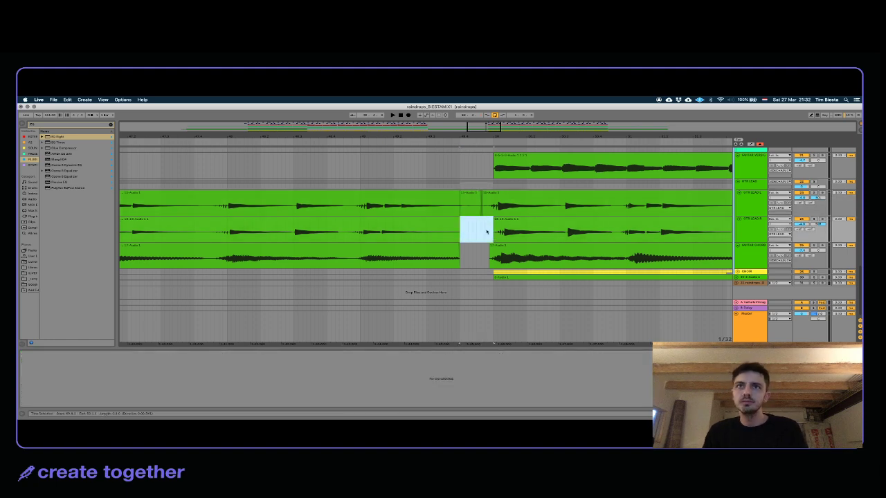
pyautogui.moveTo(495, 222); pyautogui.dragTo(490, 220)
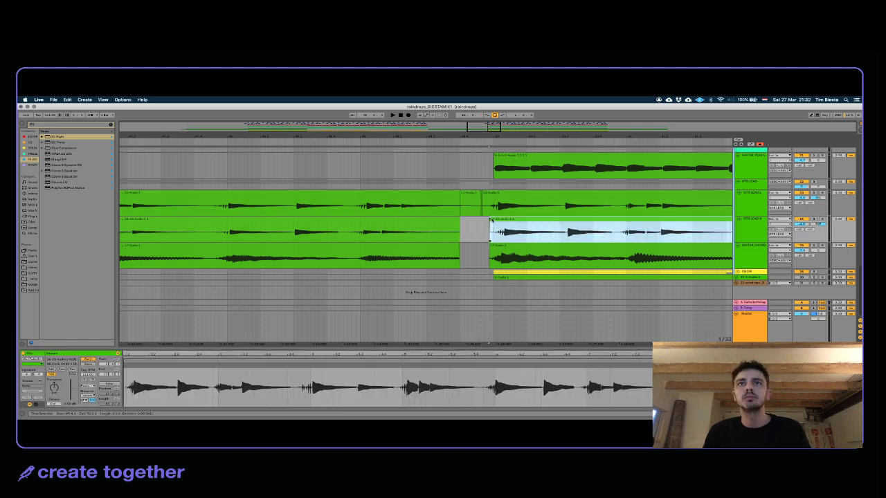
pyautogui.click(470, 196)
pyautogui.press('Delete')
# Step: Add a short fade-out to the upper GTR LEAD clip before the gap and play from just before it
pyautogui.click(438, 199)
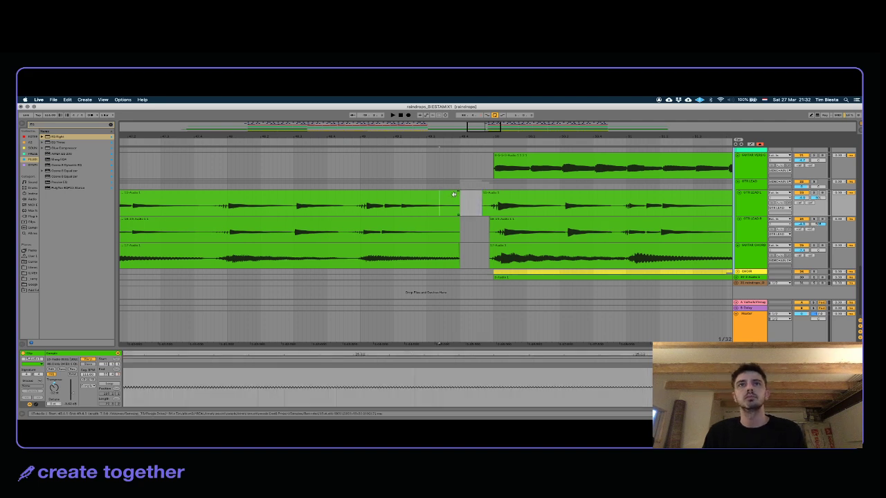
pyautogui.click(458, 220)
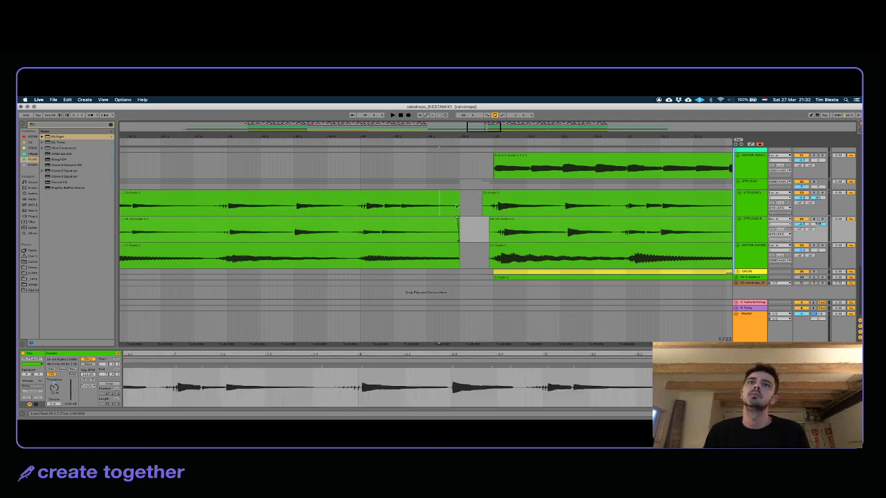
pyautogui.click(328, 172)
pyautogui.press('space')
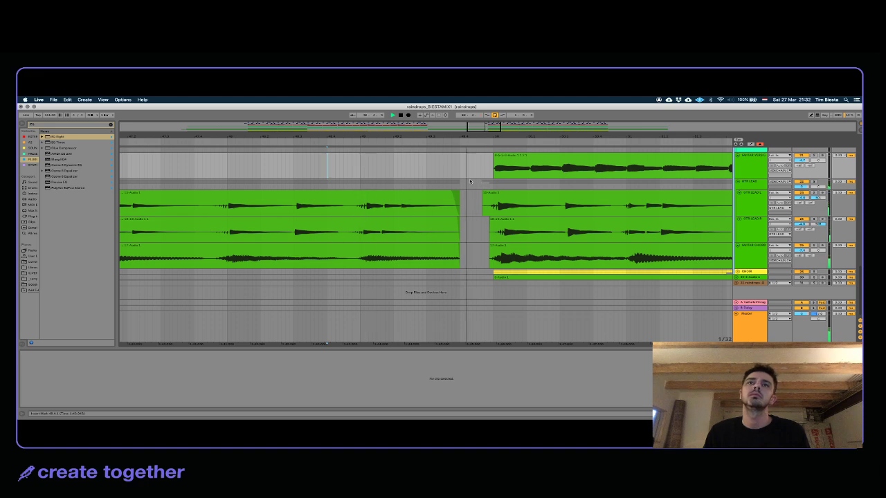
# Step: Find the Utility device and add it at the end of the lower SYNTH PAD track's device chain
pyautogui.scroll(-5, 745, 222)
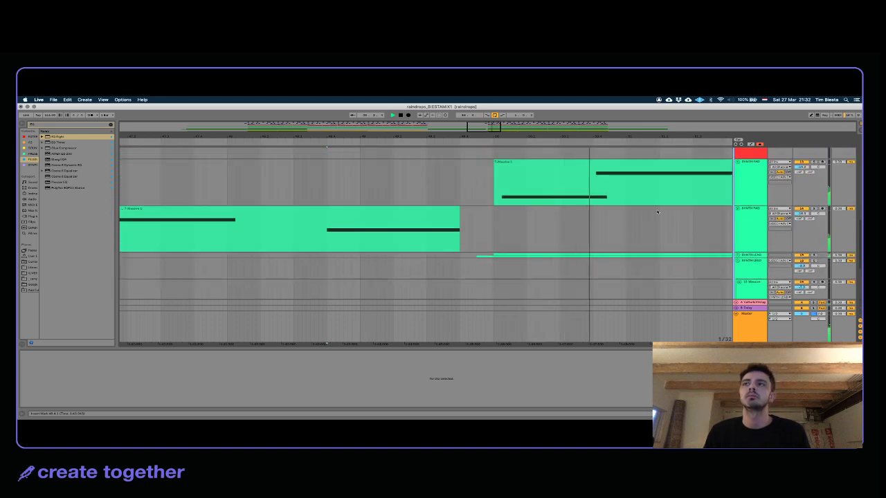
pyautogui.click(745, 222)
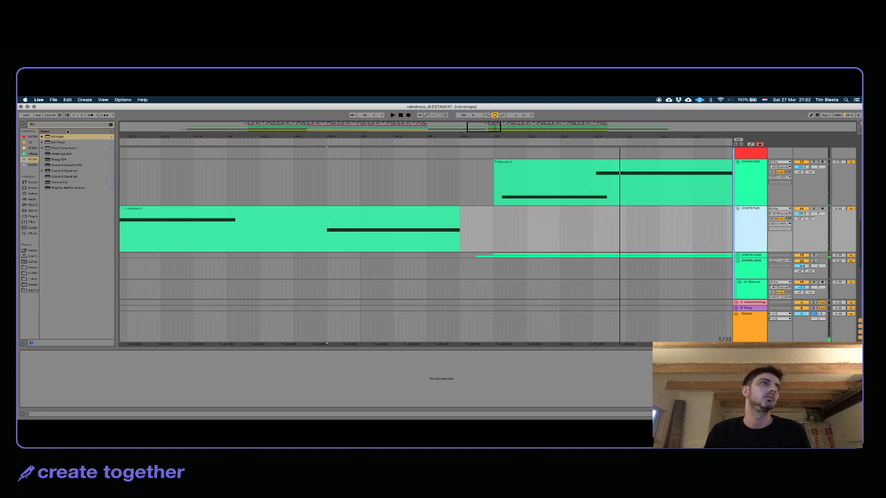
pyautogui.click(61, 126)
pyautogui.write('UT')
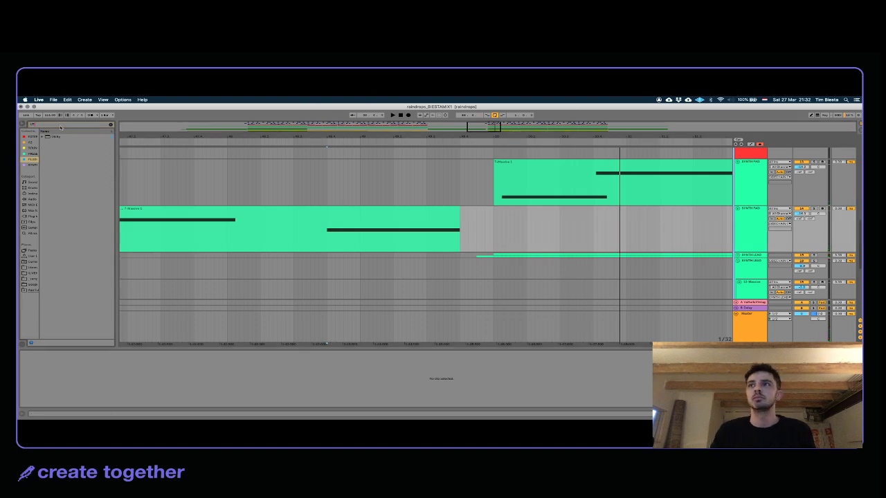
pyautogui.moveTo(55, 139); pyautogui.dragTo(779, 206)
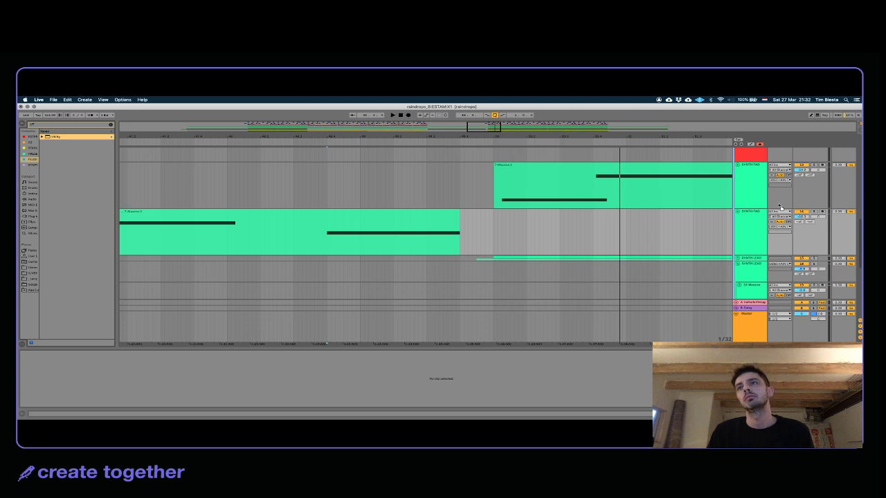
pyautogui.moveTo(741, 242); pyautogui.dragTo(741, 242)
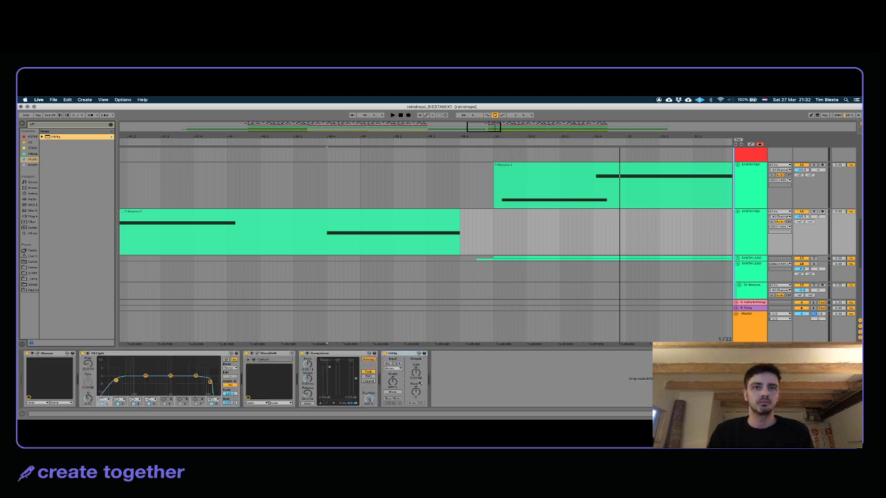
# Step: Automate the Utility gain on the lower SYNTH PAD down to its minimum across the gap before the second drum section
pyautogui.moveTo(463, 238); pyautogui.dragTo(500, 241)
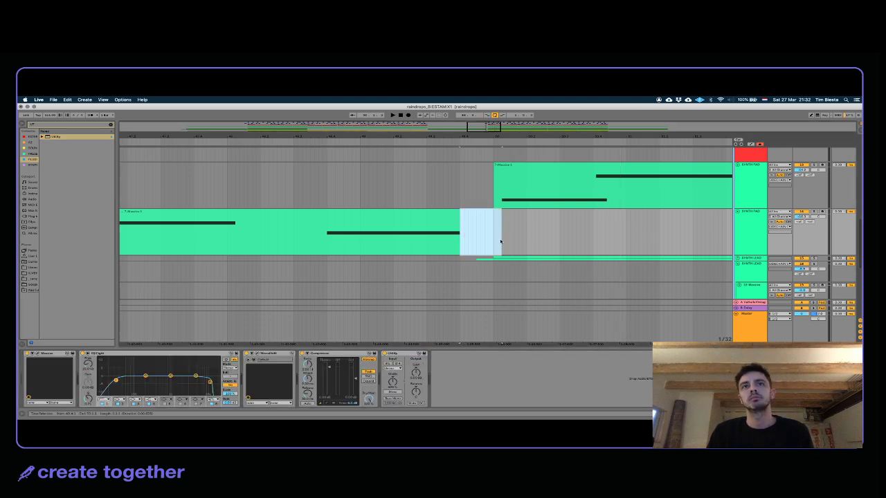
pyautogui.rightClick(414, 373)
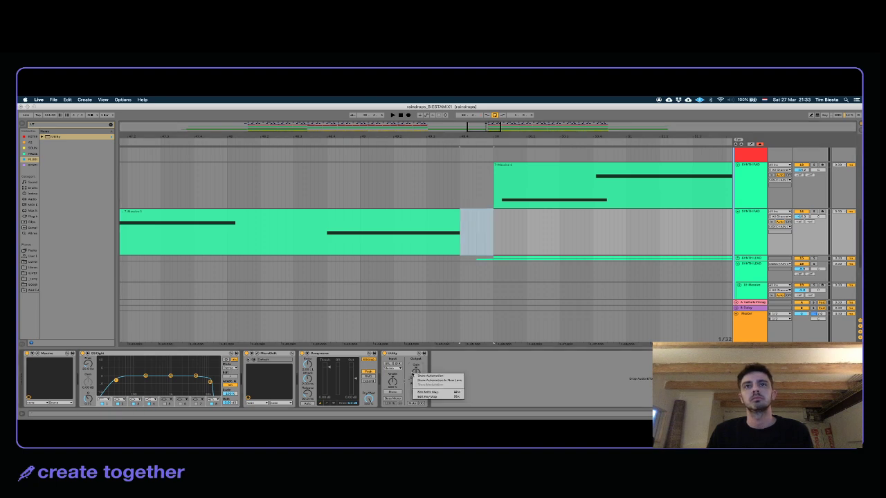
pyautogui.click(435, 375)
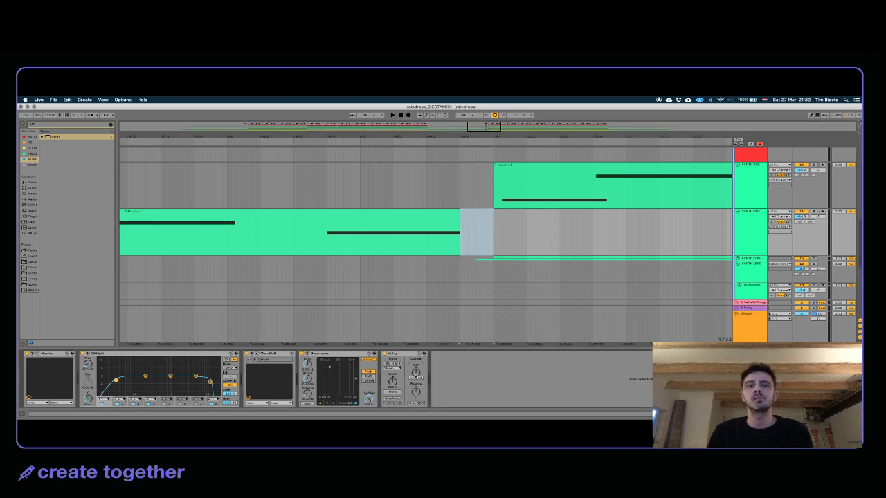
pyautogui.press('a')
pyautogui.moveTo(460, 252); pyautogui.dragTo(493, 255)
pyautogui.click(418, 377)
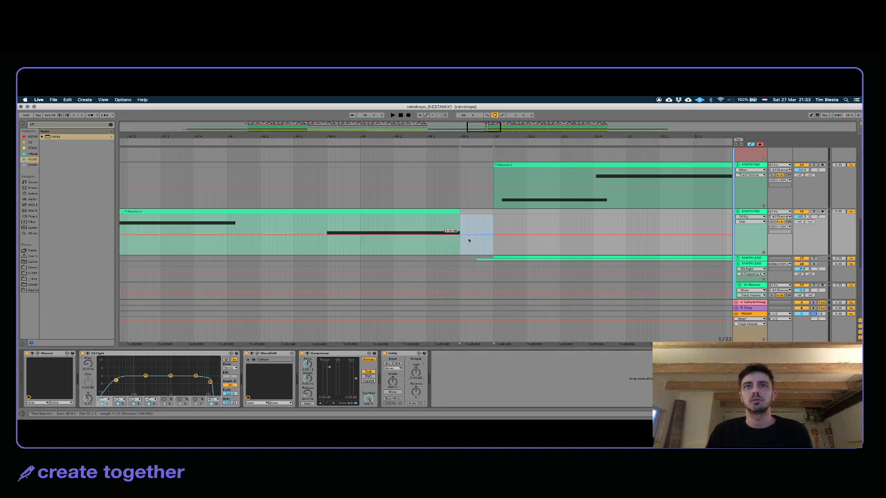
pyautogui.moveTo(468, 240); pyautogui.dragTo(468, 257)
# Step: Play from before the gap to check the SYNTH PAD cut leading into the second drum section
pyautogui.click(313, 230)
pyautogui.press('space')
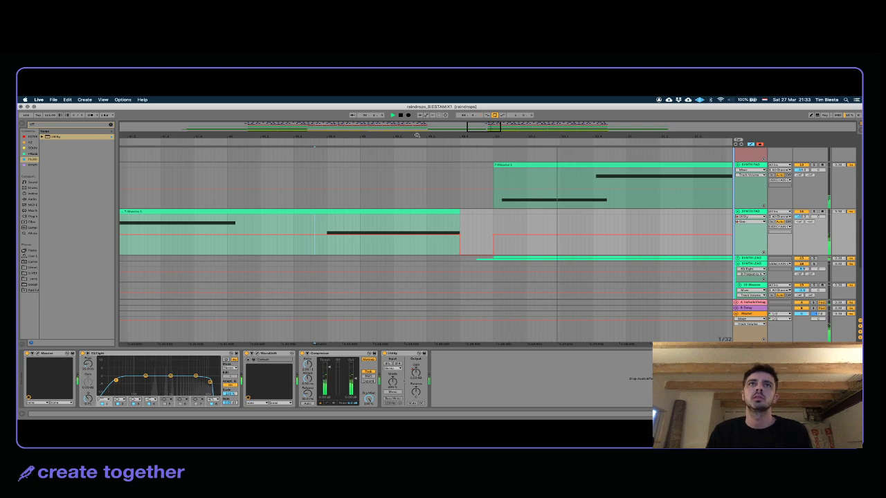
pyautogui.moveTo(414, 123); pyautogui.dragTo(415, 101)
pyautogui.scroll(2, 424, 221)
pyautogui.scroll(-5, 425, 222)
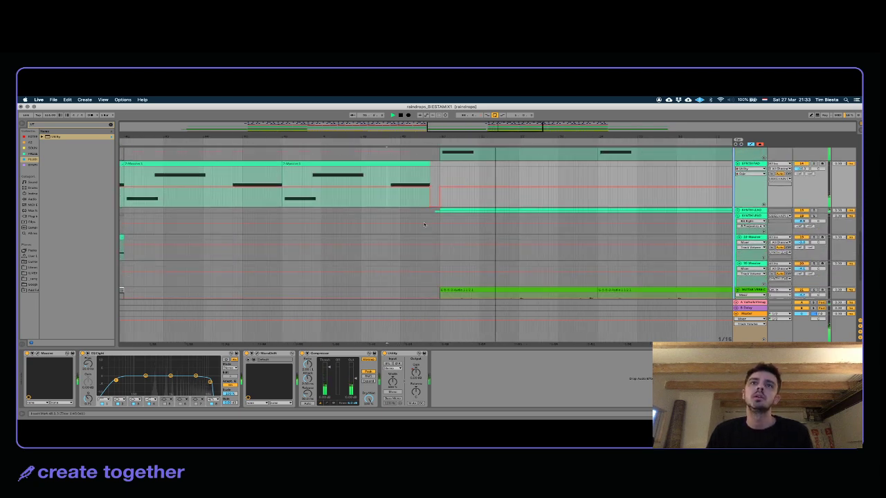
# Step: Select the final clips on both GTR LEAD tracks and the guitar chords track in the full arrangement
pyautogui.moveTo(443, 136); pyautogui.dragTo(438, 90)
pyautogui.click(567, 198)
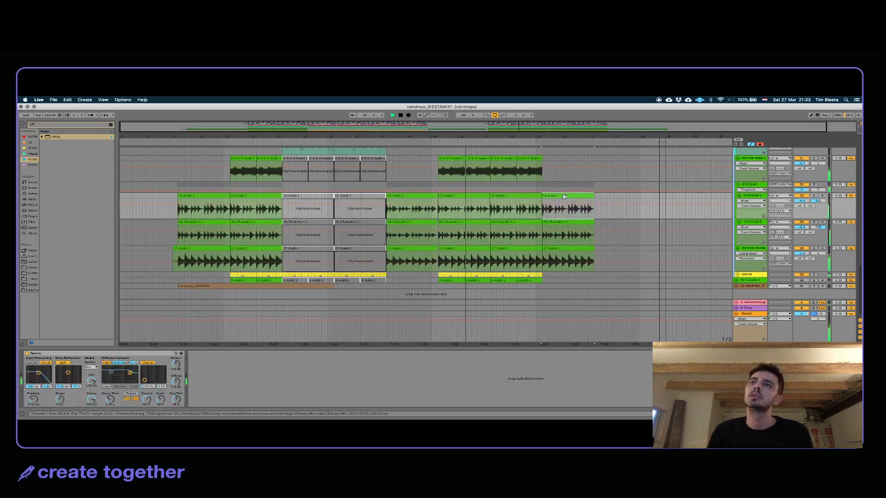
pyautogui.moveTo(568, 198); pyautogui.dragTo(575, 254)
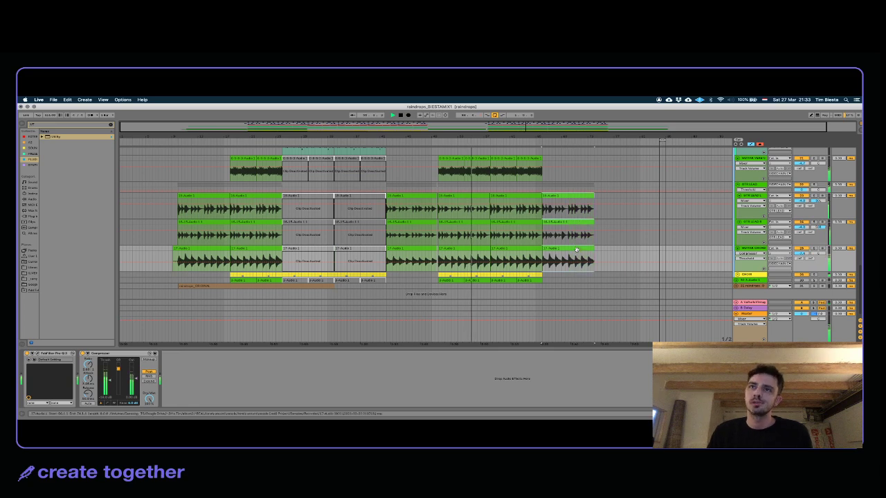
pyautogui.keyDown('shift'); pyautogui.click(576, 249); pyautogui.keyUp('shift')
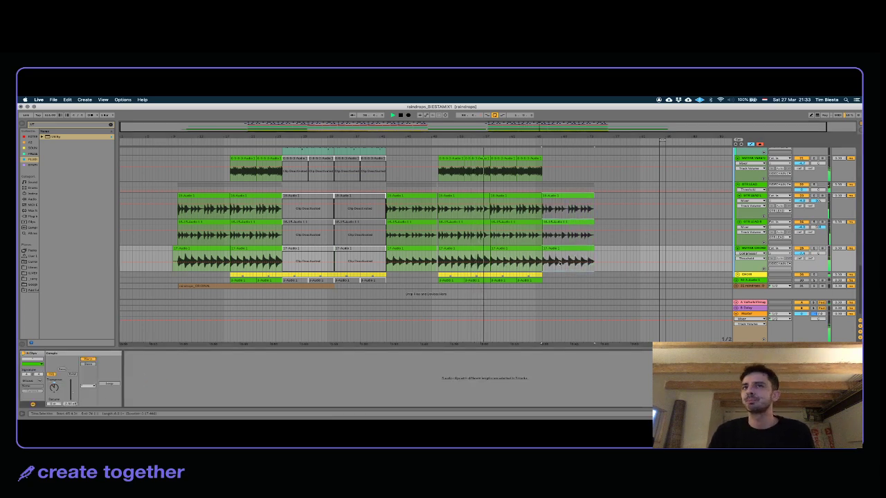
pyautogui.scroll(3, 512, 221)
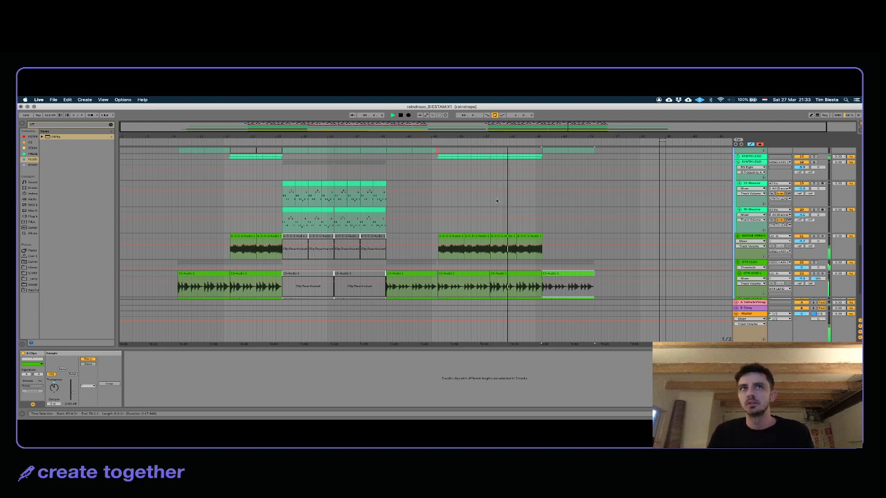
# Step: Solo and unfold the raindrops reference track, and compare it with the mix from the opening through the first drum section
pyautogui.click(168, 210)
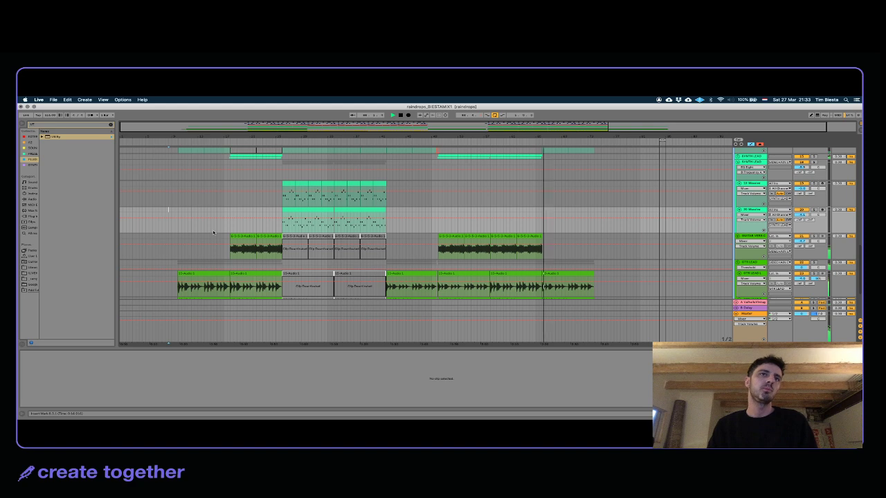
pyautogui.scroll(-4, 214, 232)
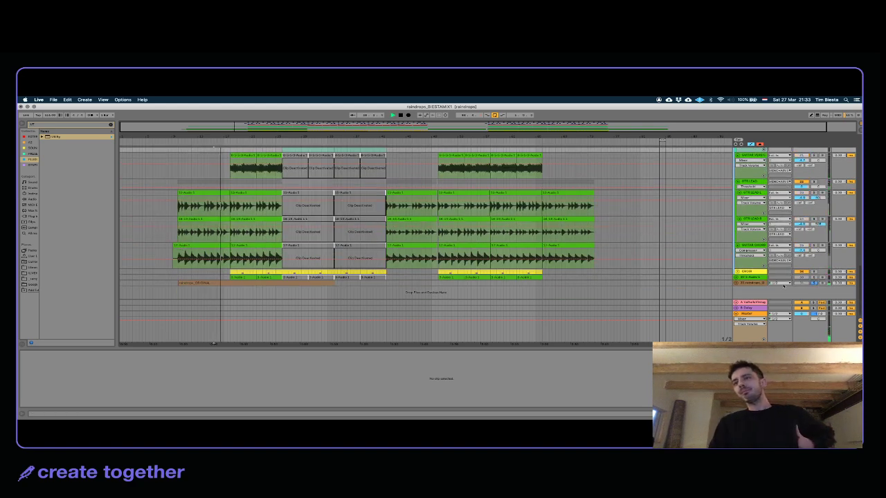
pyautogui.click(738, 283)
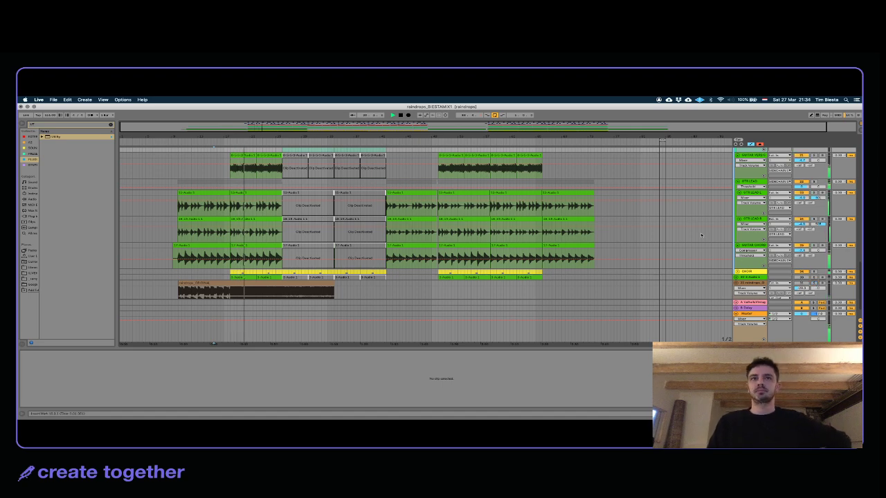
pyautogui.scroll(2, 695, 213)
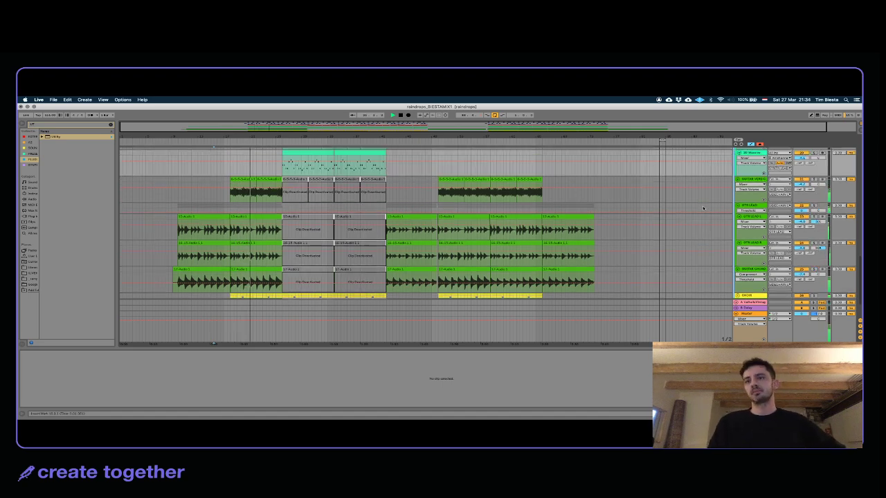
pyautogui.scroll(-2, 707, 204)
pyautogui.scroll(-1, 707, 205)
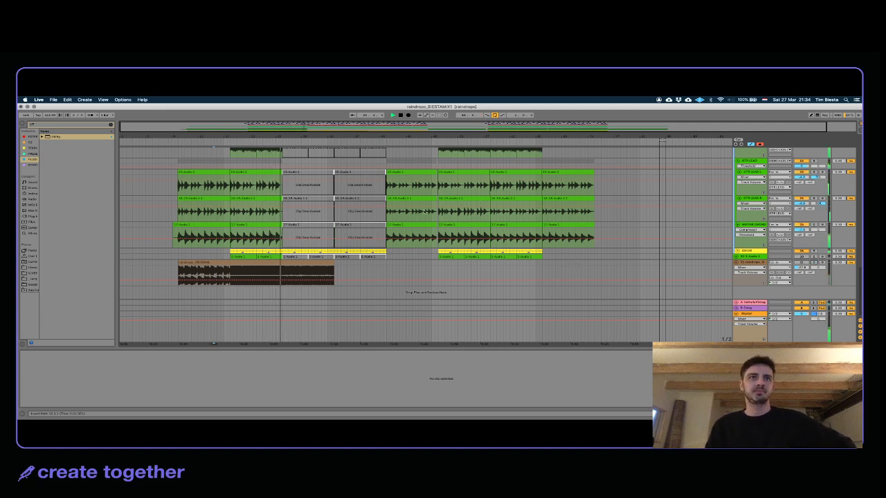
pyautogui.scroll(3, 440, 212)
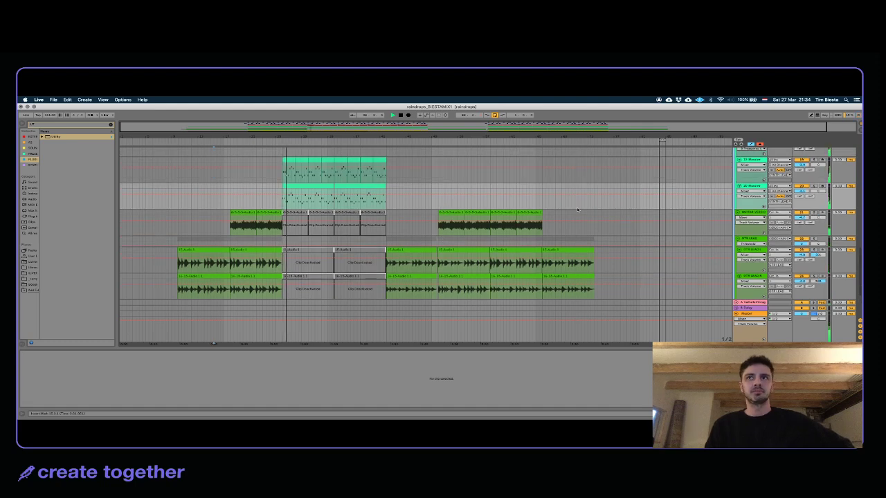
pyautogui.scroll(-3, 580, 218)
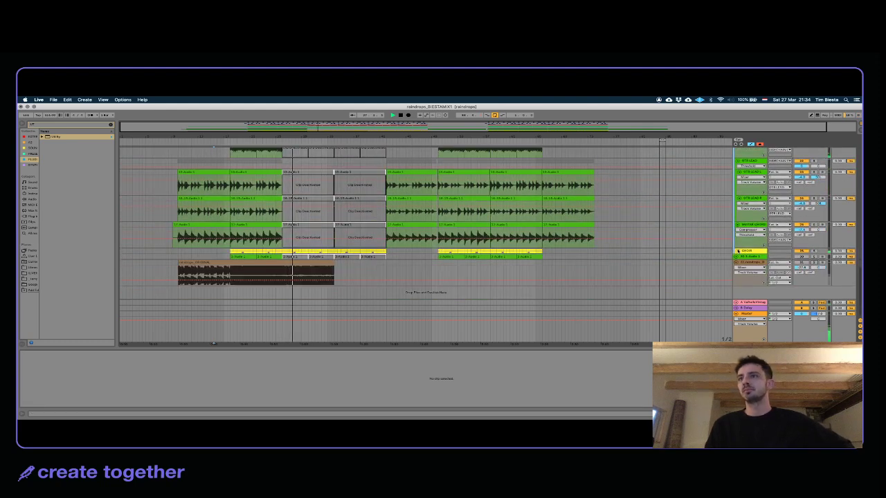
# Step: Unfold the yellow CHOIR group, open its Maag EQ4 and adjust the 160 Hz band
pyautogui.click(738, 251)
pyautogui.click(747, 251)
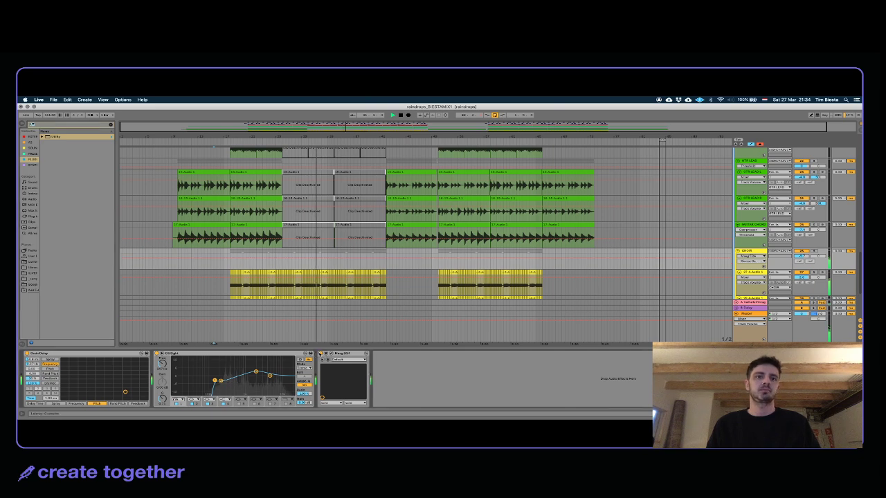
pyautogui.click(324, 353)
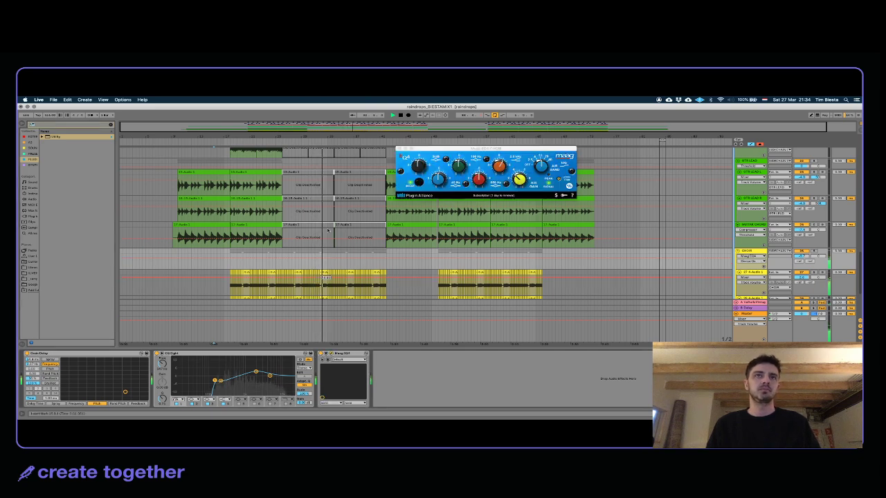
pyautogui.moveTo(458, 167); pyautogui.dragTo(458, 167)
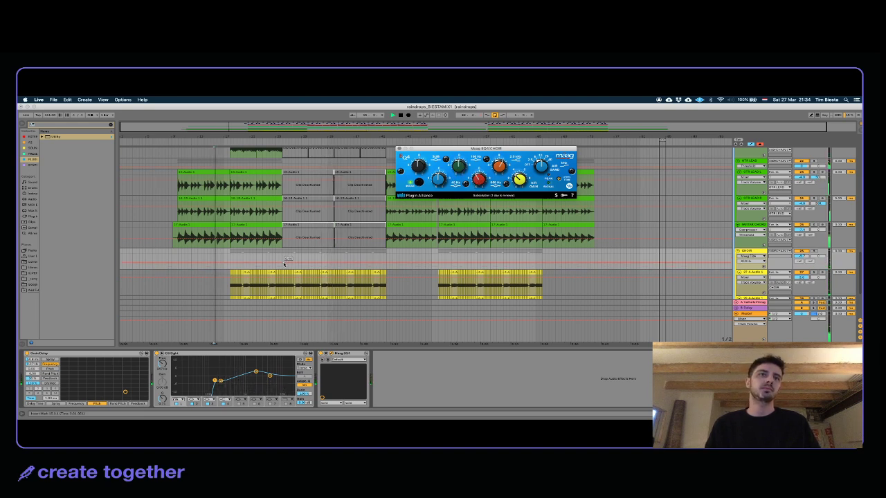
# Step: Play from the end of the first guitar section, lower the CHOIR group's track volume and close the Maag EQ4 window
pyautogui.click(280, 269)
pyautogui.press('space')
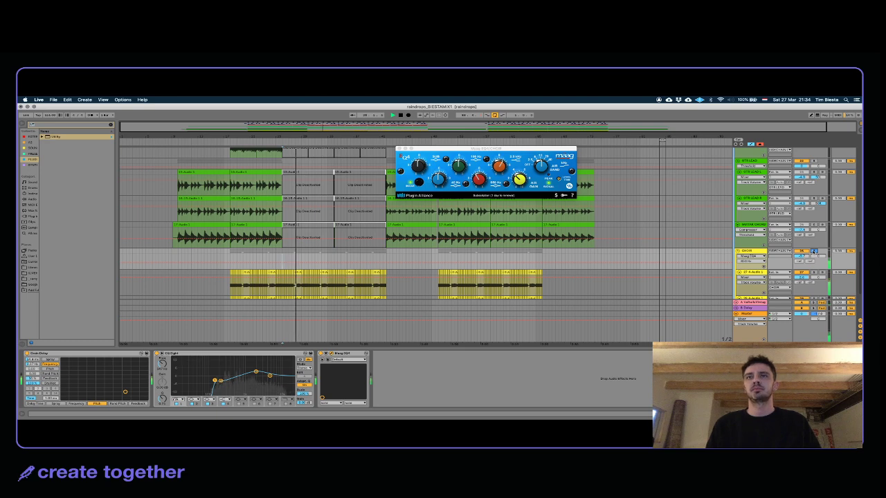
pyautogui.moveTo(805, 256); pyautogui.dragTo(805, 267)
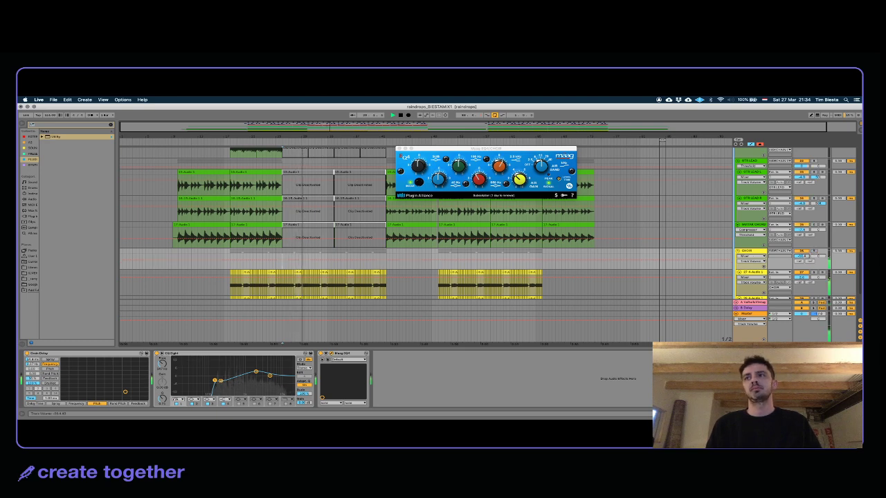
pyautogui.moveTo(803, 256); pyautogui.dragTo(802, 259)
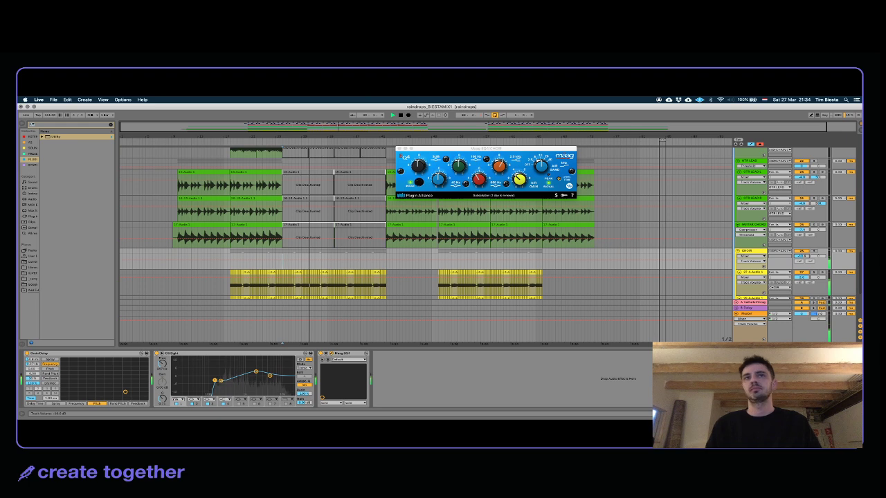
pyautogui.click(399, 149)
# Step: Show the SYNTH LEAD group's devices and review the synth and guitar tracks during playback of the middle section
pyautogui.scroll(-10, 393, 236)
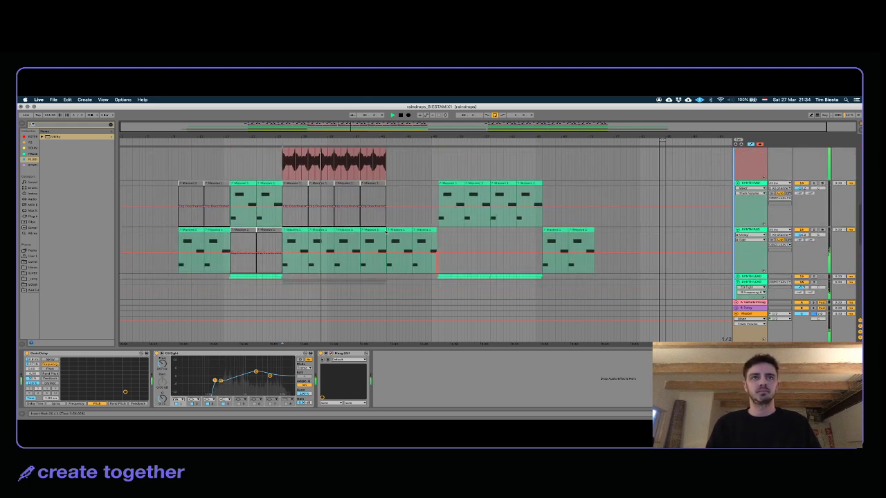
pyautogui.scroll(-2, 394, 236)
pyautogui.click(748, 182)
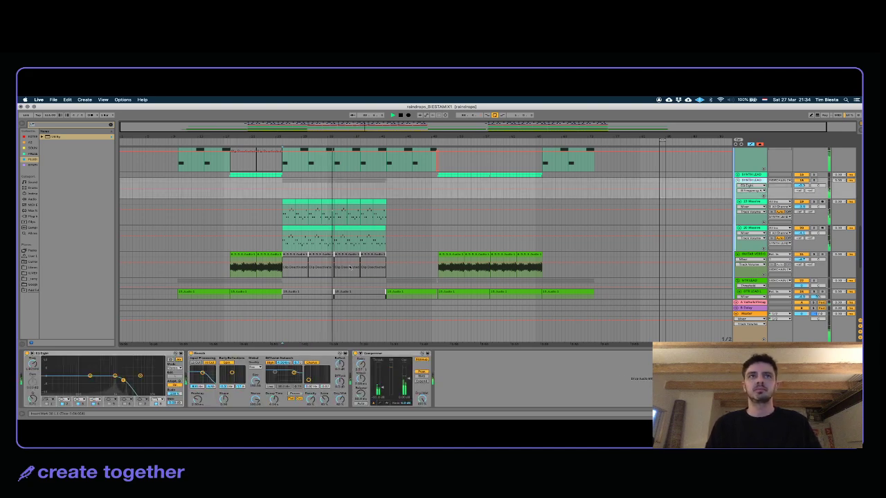
pyautogui.scroll(1, 355, 266)
pyautogui.scroll(2, 355, 266)
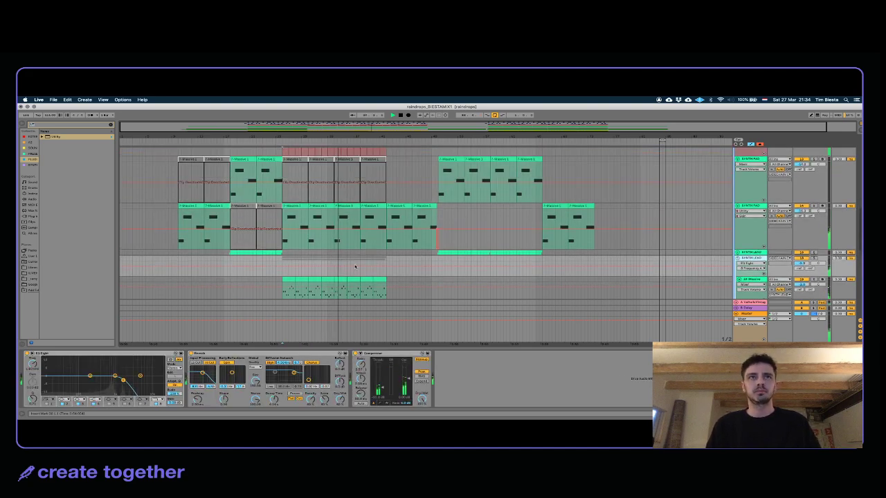
pyautogui.scroll(-3, 354, 267)
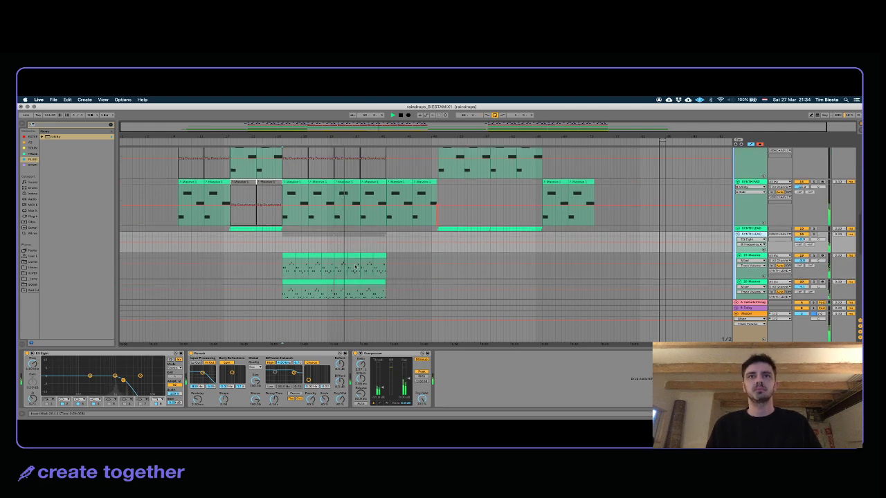
pyautogui.scroll(-1, 354, 266)
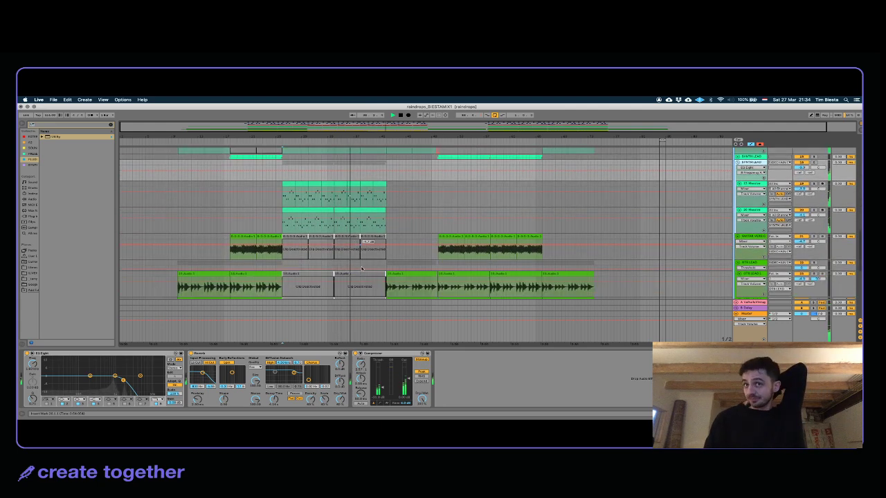
pyautogui.scroll(-2, 360, 268)
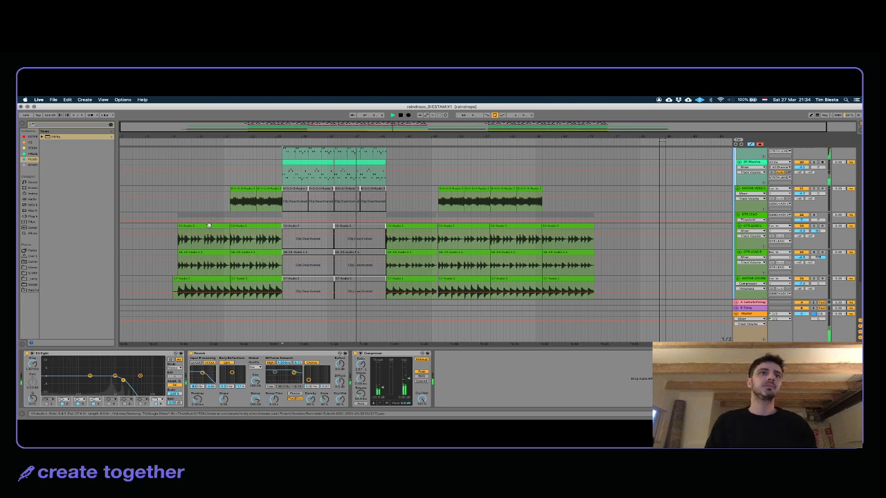
# Step: Select the opening clips on both GTR LEAD tracks and the guitar chords track, and listen from the first guitar section
pyautogui.click(214, 277)
pyautogui.hotkey('shift', 'Tab')
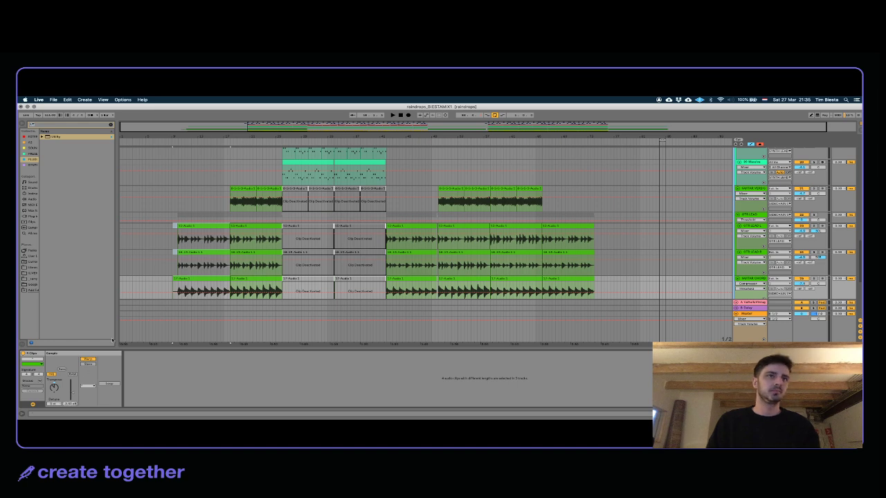
pyautogui.click(192, 227)
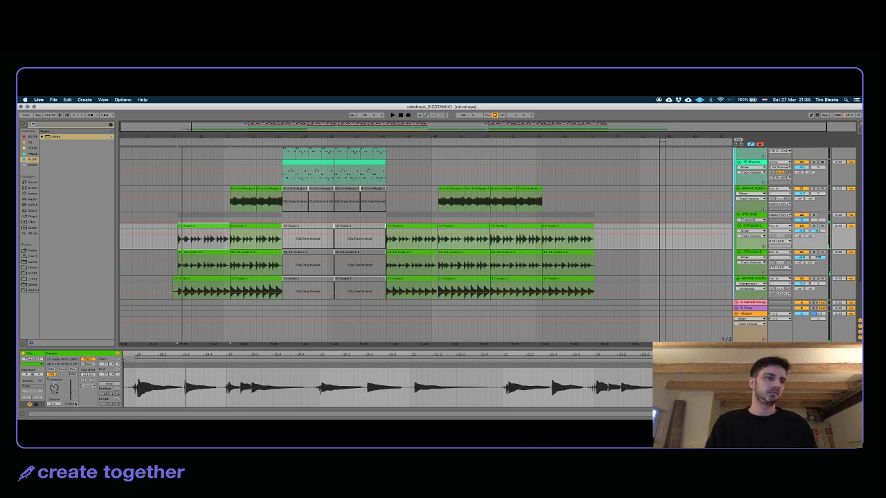
pyautogui.keyDown('shift'); pyautogui.click(181, 279); pyautogui.keyUp('shift')
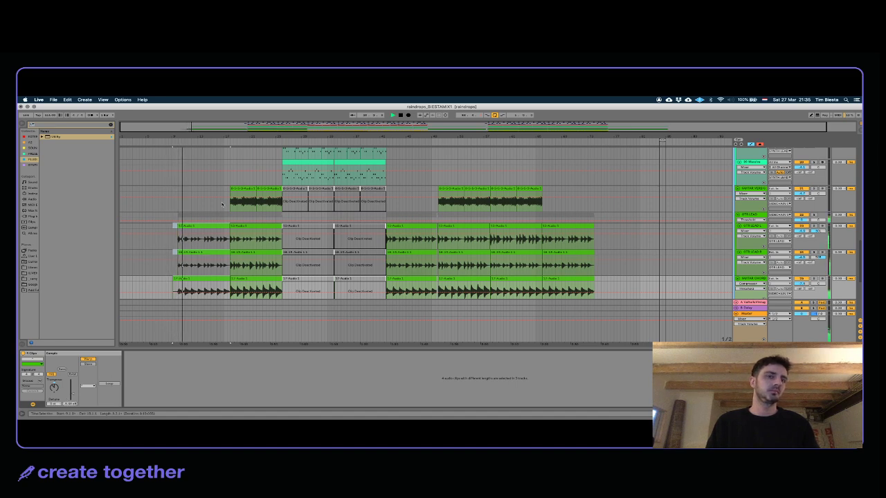
pyautogui.scroll(5, 223, 205)
pyautogui.scroll(-5, 222, 204)
pyautogui.scroll(6, 222, 204)
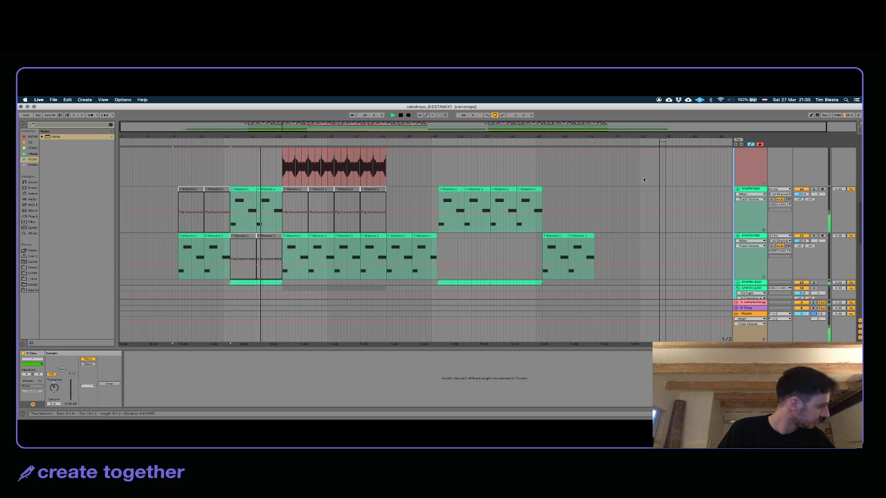
# Step: Play from the opening clip of the second synth pad and review the drum, synth and guitar tracks into the drum section
pyautogui.click(220, 214)
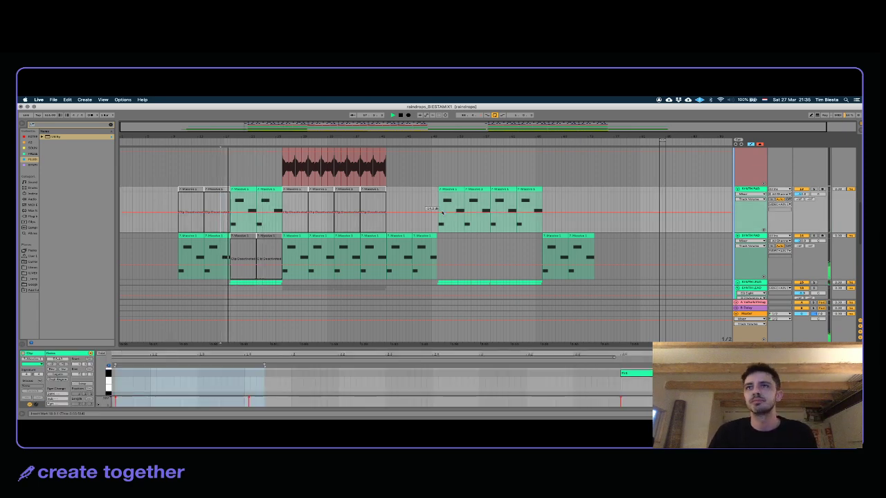
pyautogui.click(189, 237)
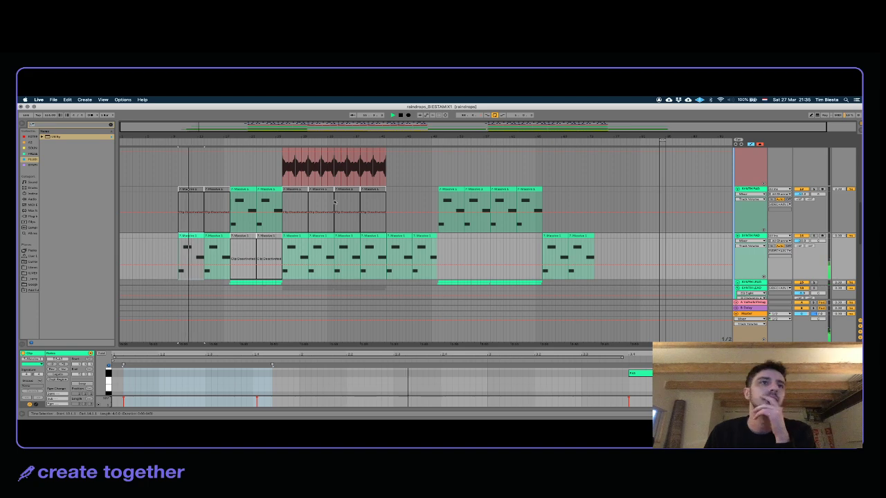
pyautogui.scroll(-5, 345, 213)
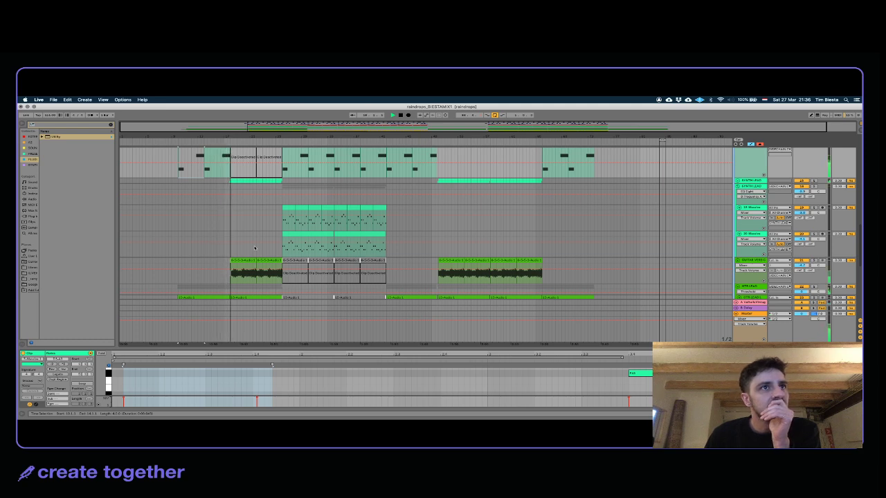
pyautogui.scroll(-10, 255, 248)
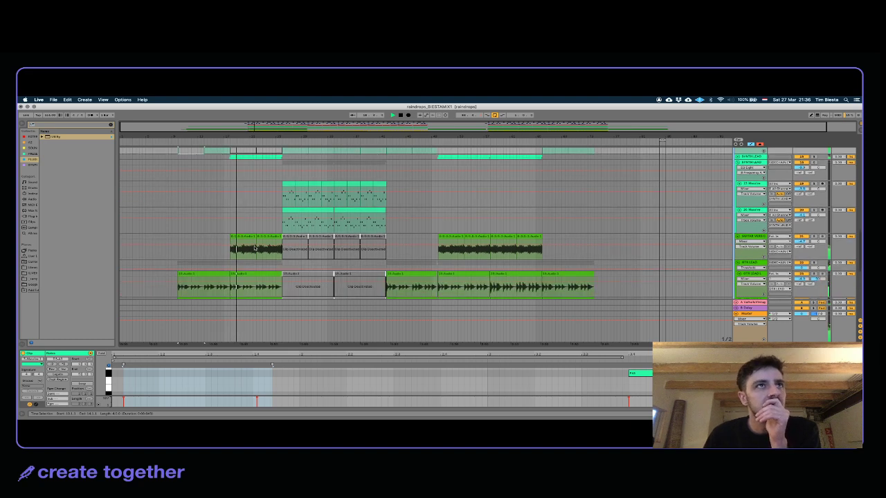
pyautogui.scroll(8, 255, 248)
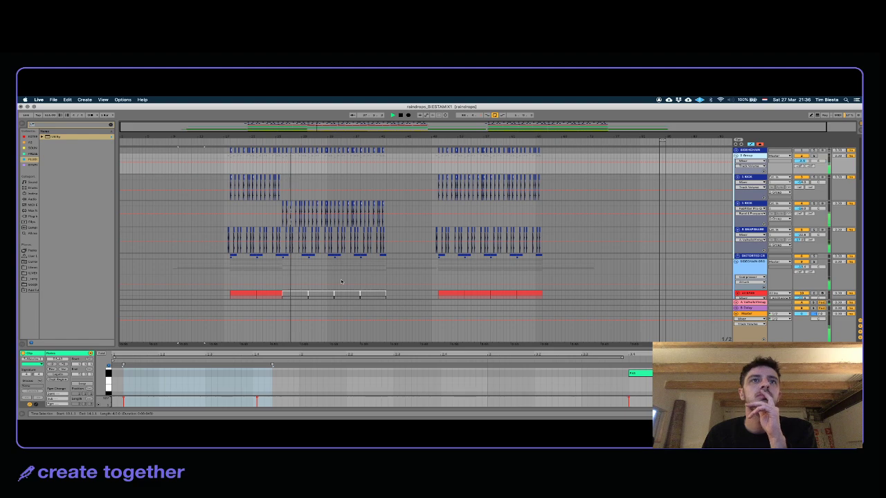
pyautogui.scroll(-5, 348, 280)
pyautogui.scroll(-5, 348, 280)
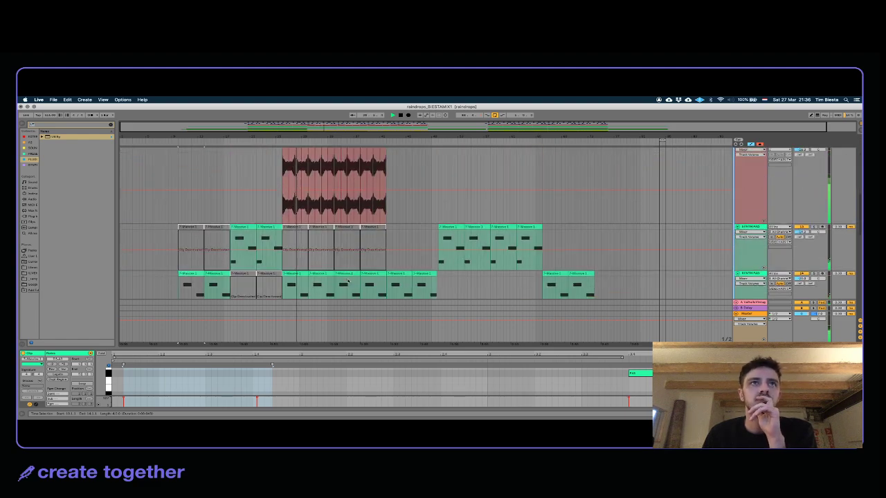
pyautogui.scroll(-3, 348, 280)
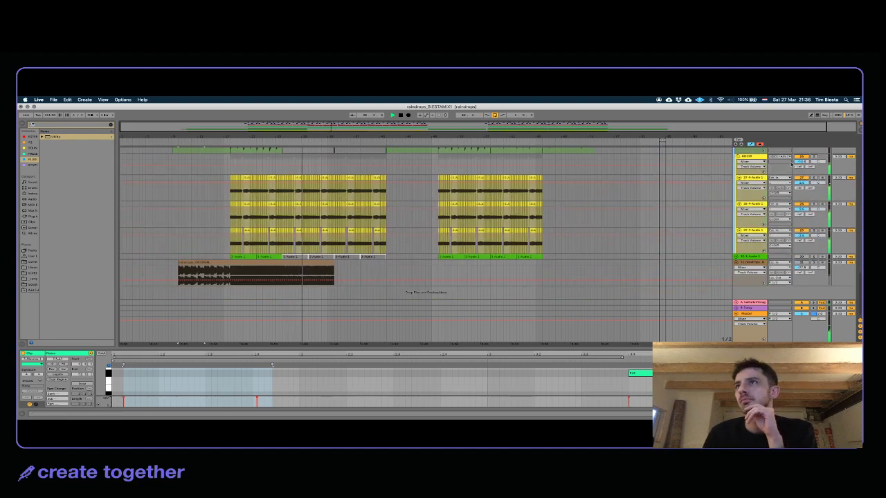
# Step: Solo the CHOIR group and insert the Decapitator plug-in between its EQ Eight and Maag EQ4
pyautogui.click(813, 156)
pyautogui.doubleClick(747, 156)
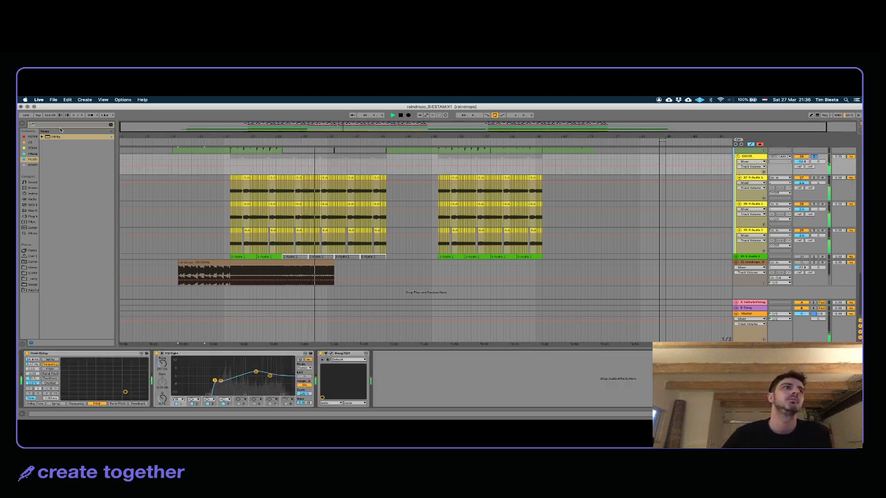
pyautogui.write('decap')
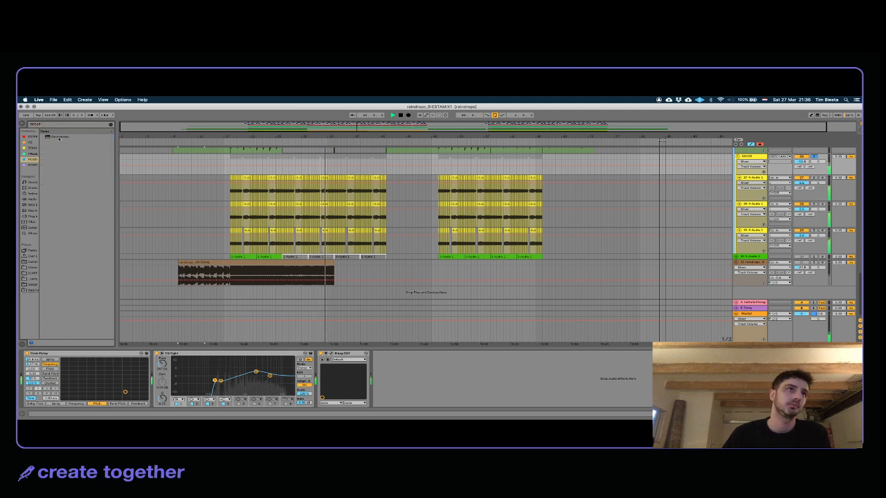
pyautogui.click(59, 136)
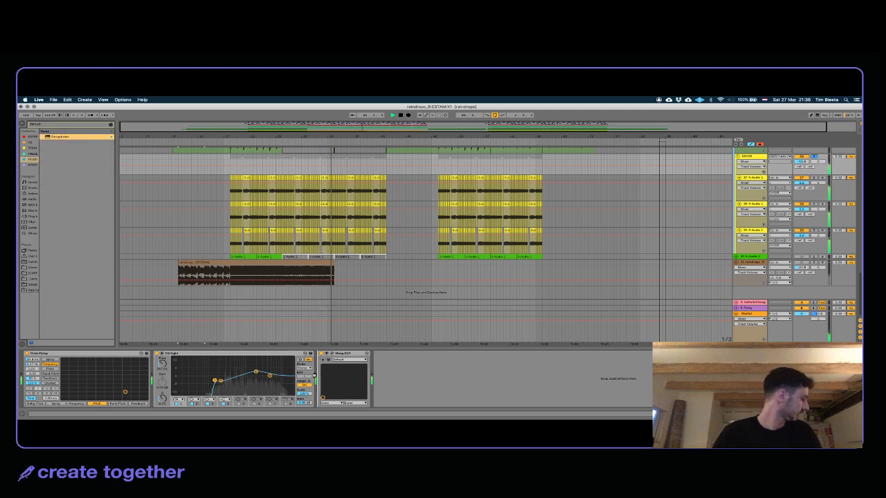
pyautogui.press('Return')
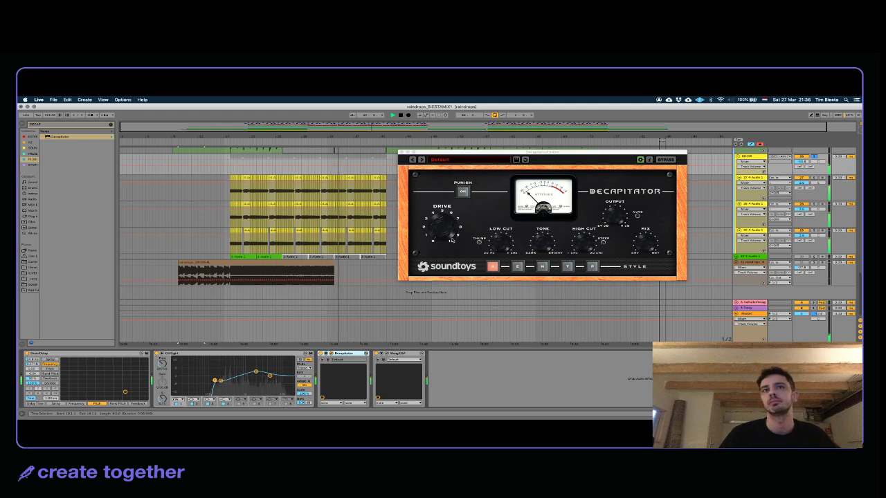
# Step: Insert the Little Radiator plug-in after Decapitator on the CHOIR group and switch Decapitator off
pyautogui.click(51, 124)
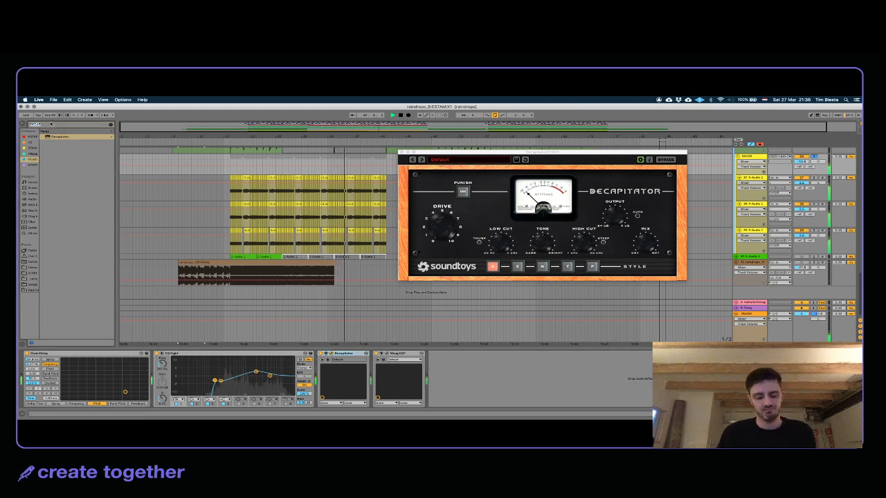
pyautogui.write('RADI')
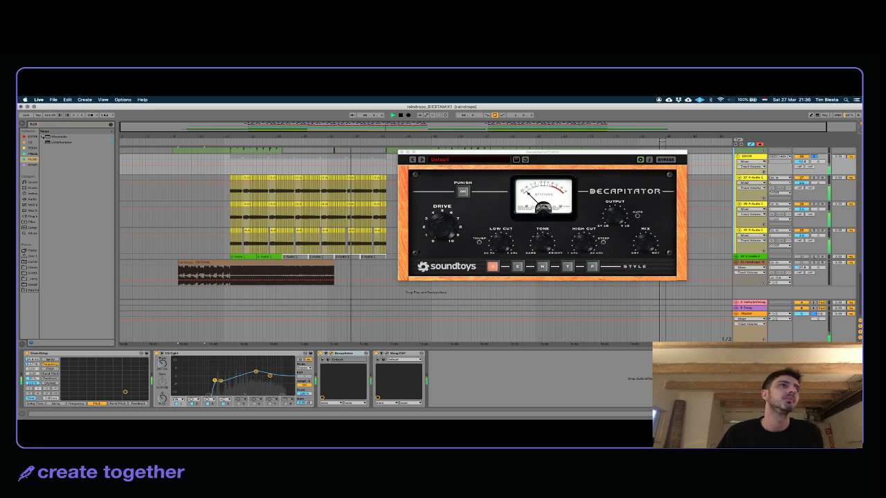
pyautogui.click(48, 142)
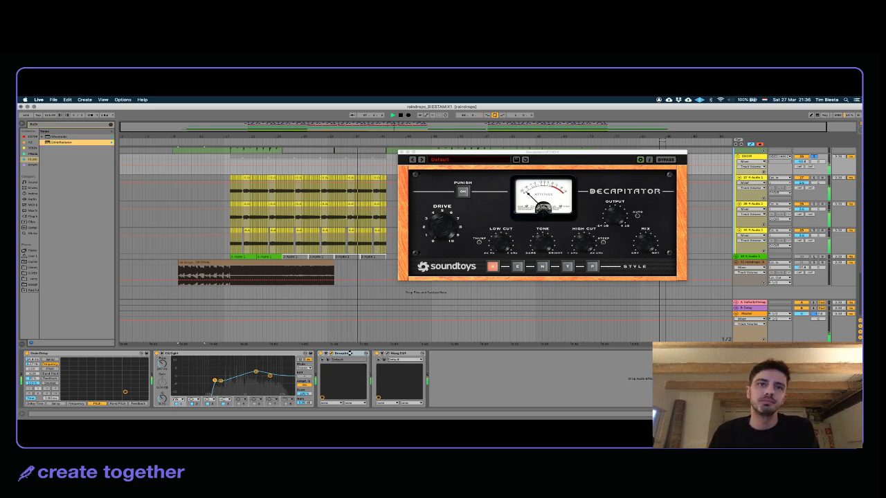
pyautogui.moveTo(349, 352); pyautogui.dragTo(351, 353)
pyautogui.click(321, 353)
# Step: Adjust Little Radiator's heat and the CHOIR group's track volume, and audition the change from the first choir clips
pyautogui.click(461, 193)
pyautogui.moveTo(461, 194); pyautogui.dragTo(459, 178)
pyautogui.moveTo(802, 161); pyautogui.dragTo(802, 166)
pyautogui.moveTo(462, 199); pyautogui.dragTo(468, 184)
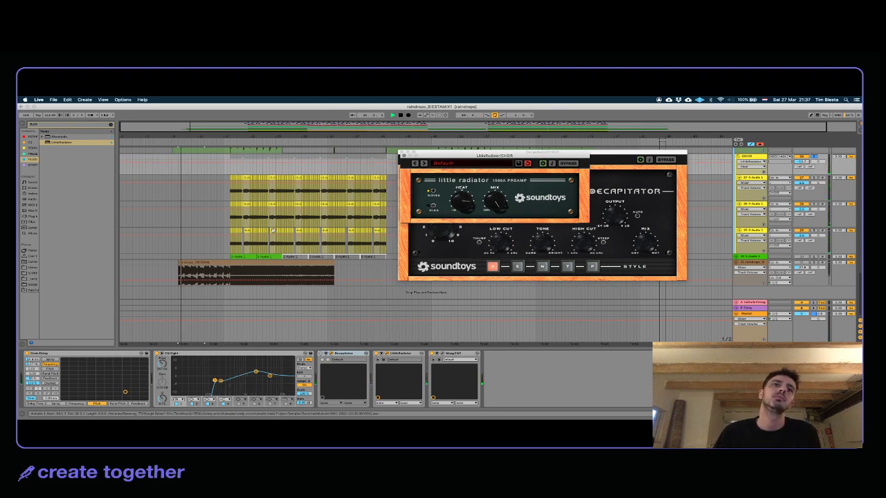
pyautogui.click(231, 179)
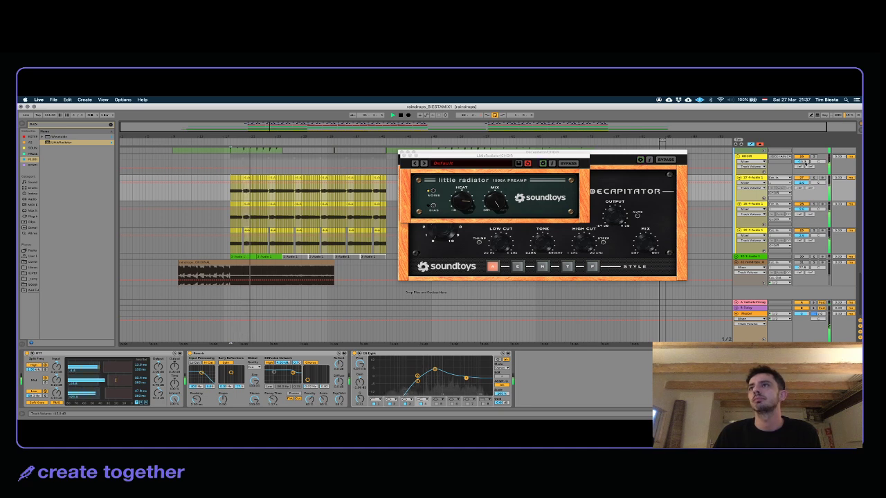
# Step: Add the Chorus effect at the end of the CHOIR group's chain and reduce its modulation while listening
pyautogui.click(751, 157)
pyautogui.click(54, 126)
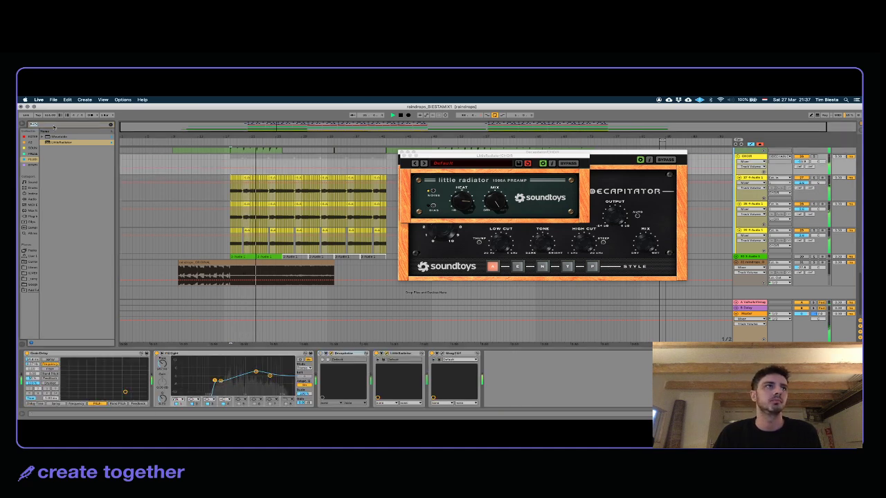
pyautogui.write('CHORUS')
pyautogui.moveTo(58, 137); pyautogui.dragTo(538, 378)
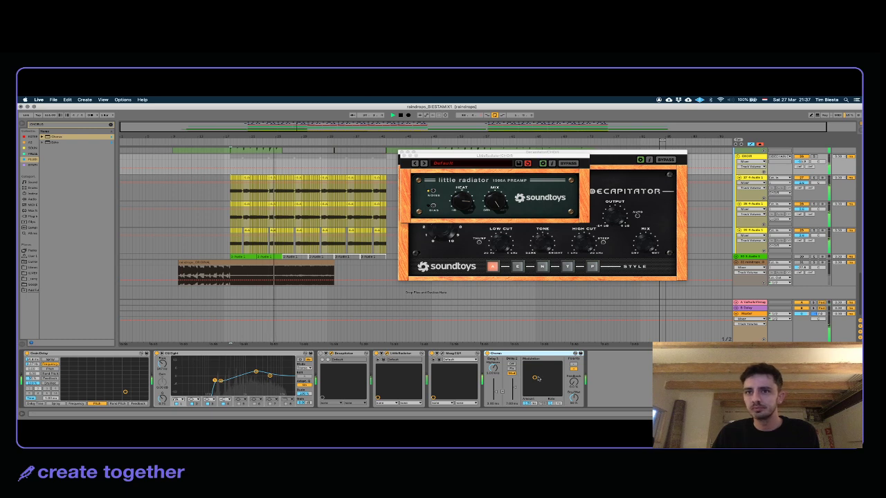
pyautogui.moveTo(534, 381)
pyautogui.mouseDown()
pyautogui.moveTo(527, 388)
pyautogui.moveTo(540, 394)
pyautogui.moveTo(559, 362)
pyautogui.moveTo(527, 383)
pyautogui.mouseUp()
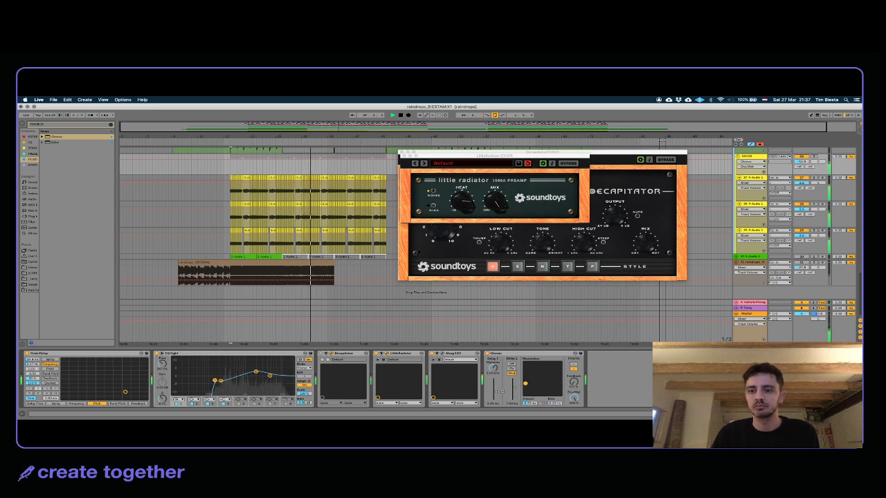
pyautogui.moveTo(526, 383); pyautogui.dragTo(527, 382)
pyautogui.press('space')
# Step: Add the Purple Audio MC 77 limiter to the CHOIR group and place it between Decapitator and Little Radiator
pyautogui.click(46, 124)
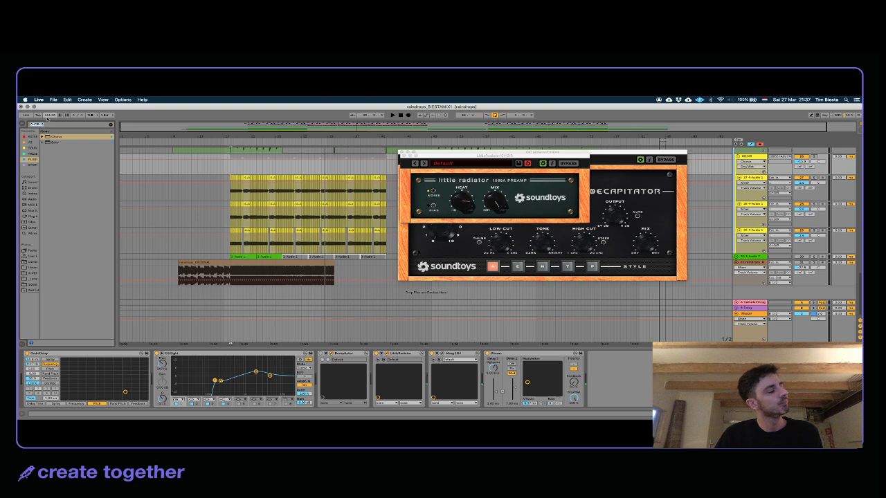
pyautogui.write('purple')
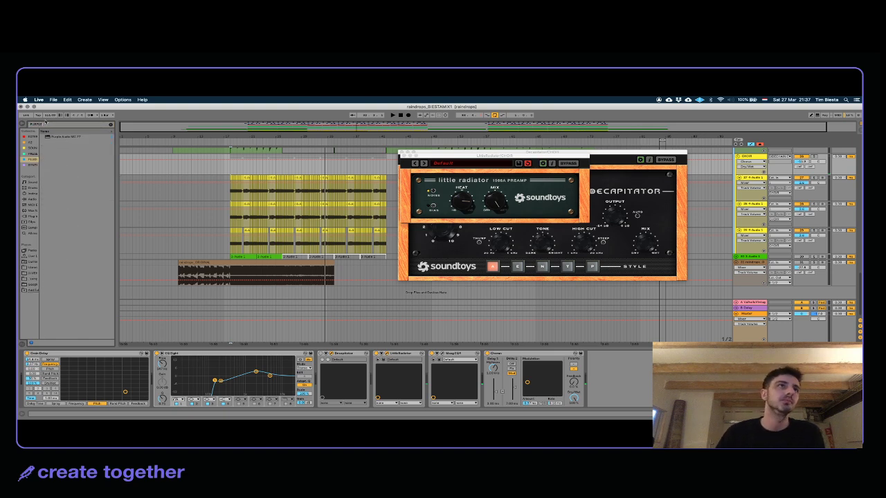
pyautogui.click(70, 138)
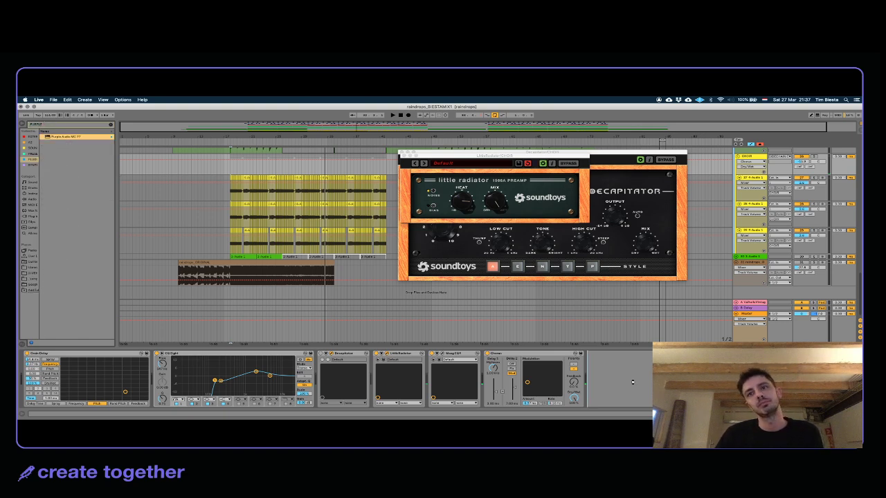
pyautogui.moveTo(606, 358); pyautogui.dragTo(613, 357)
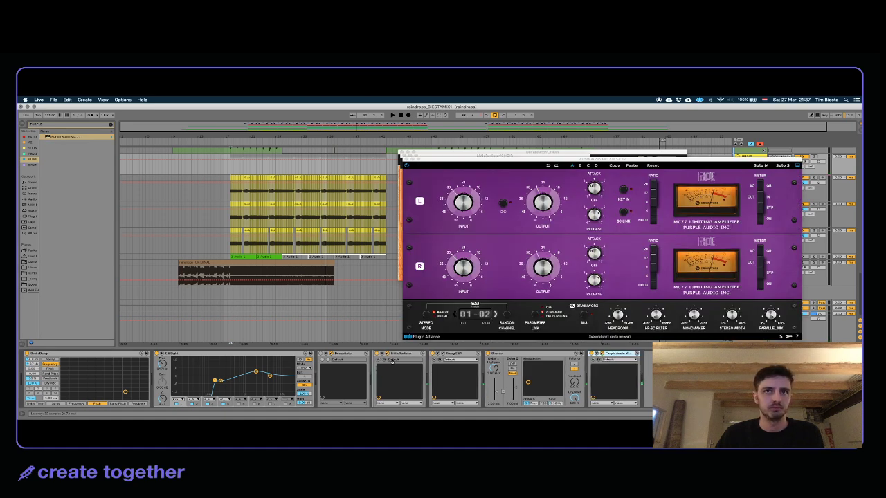
pyautogui.moveTo(391, 360); pyautogui.dragTo(391, 360)
# Step: Move the MC 77 window clear of the CHOIR group's mixer controls and start playback to audition the limiter
pyautogui.moveTo(779, 161); pyautogui.dragTo(580, 163)
pyautogui.moveTo(796, 164); pyautogui.dragTo(796, 173)
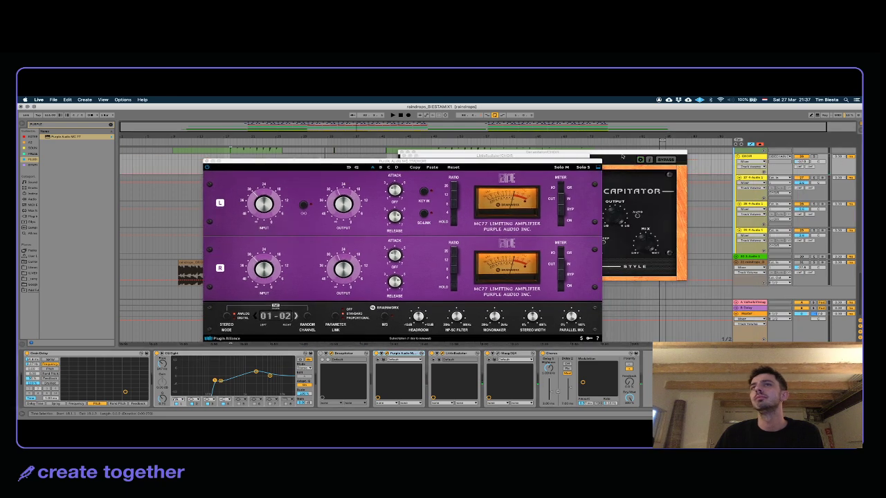
pyautogui.click(303, 205)
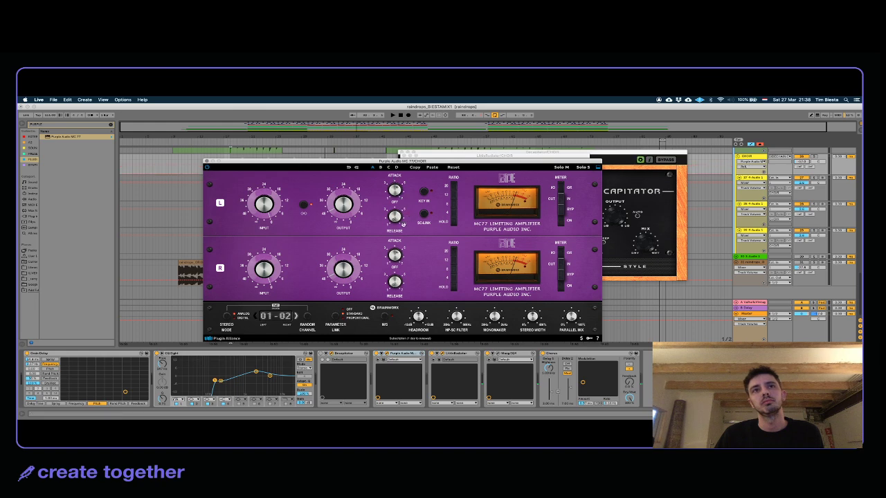
pyautogui.press('space')
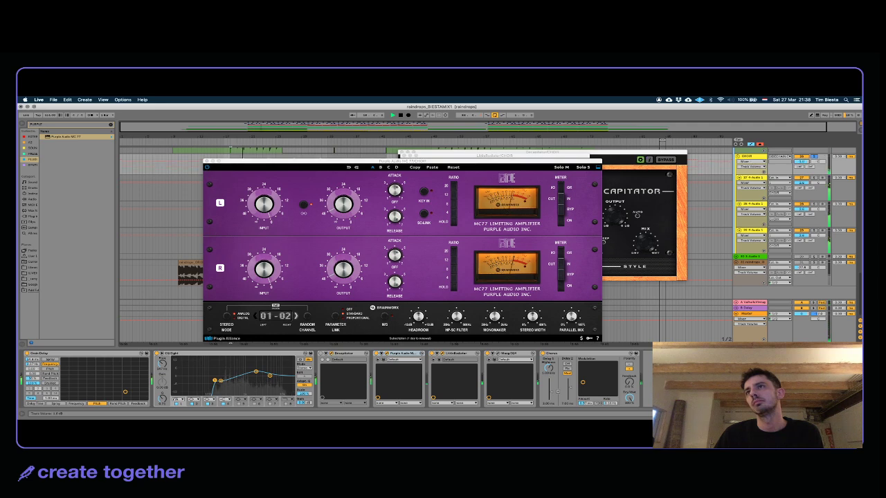
# Step: Adjust the MC 77's attack and input together with the CHOIR group's track volume while listening
pyautogui.click(395, 191)
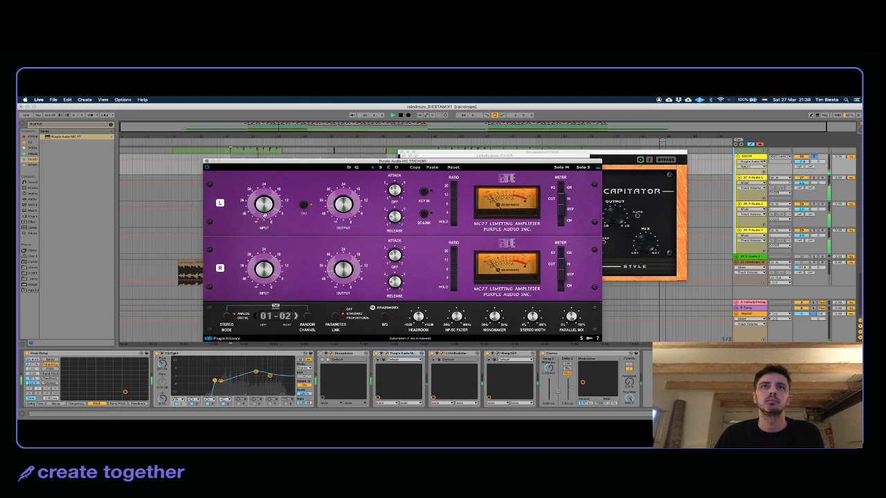
pyautogui.click(798, 162)
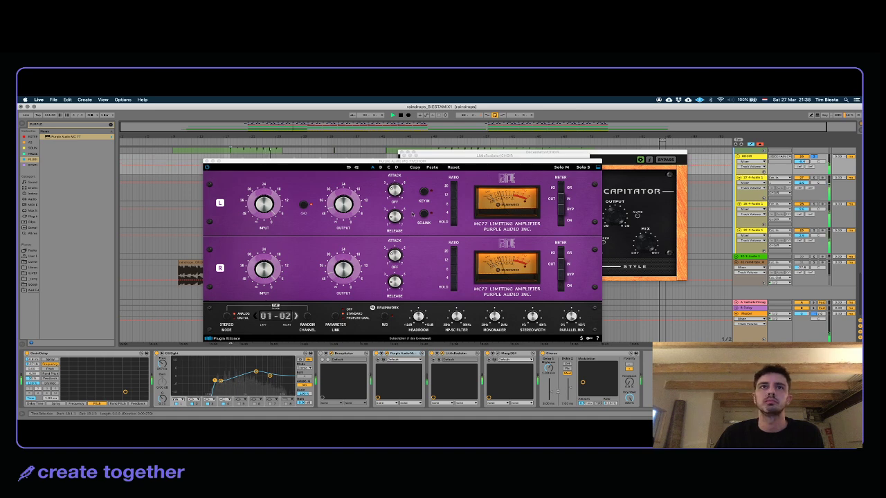
pyautogui.click(269, 207)
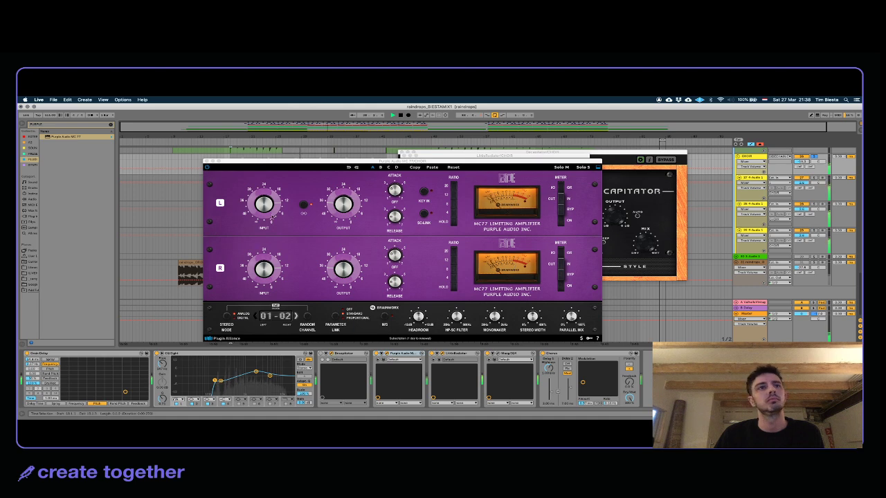
pyautogui.click(264, 207)
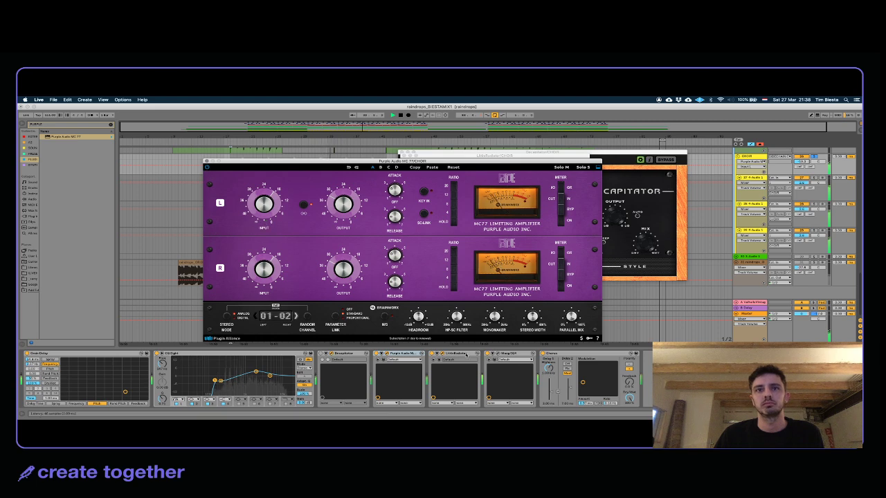
# Step: Select Little Radiator and the MC 77 together in the chain, and refine the MC 77's input and output while listening
pyautogui.click(467, 354)
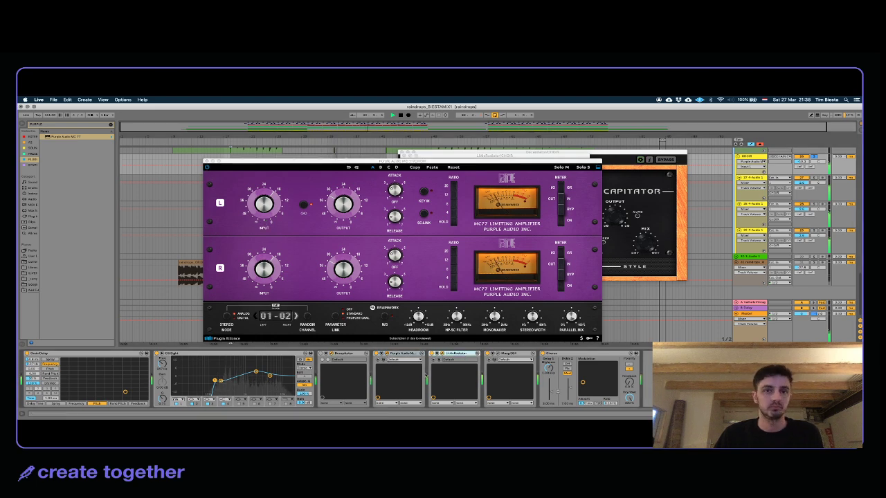
pyautogui.click(409, 357)
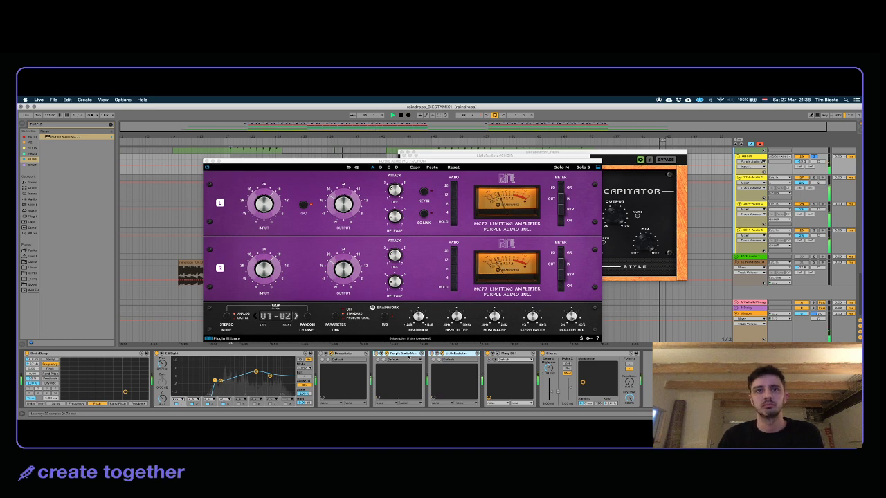
pyautogui.click(304, 205)
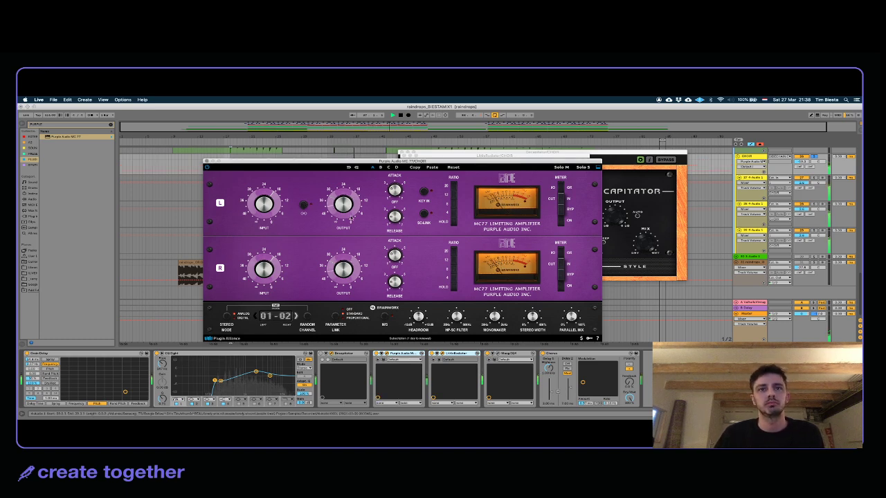
pyautogui.click(397, 353)
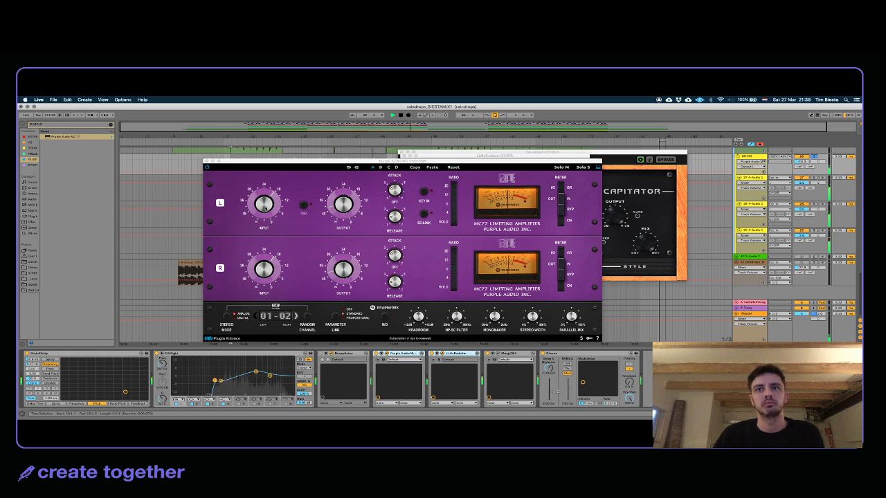
pyautogui.click(264, 208)
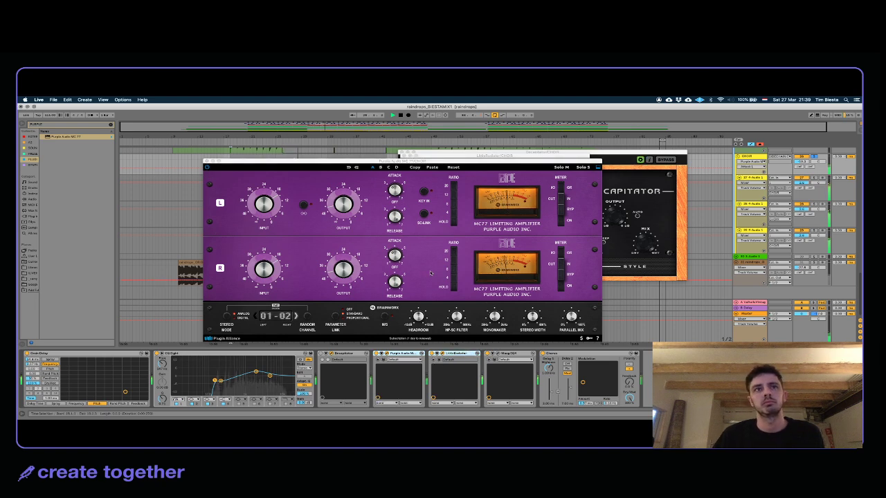
pyautogui.click(341, 200)
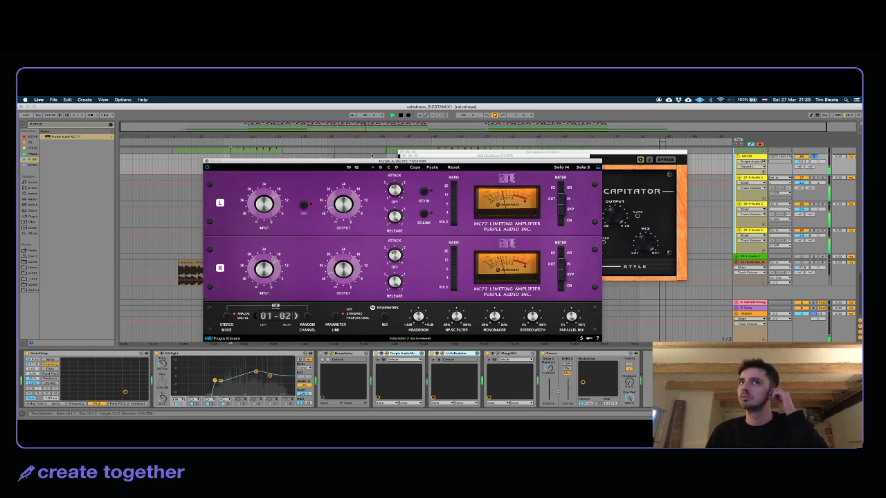
pyautogui.click(206, 162)
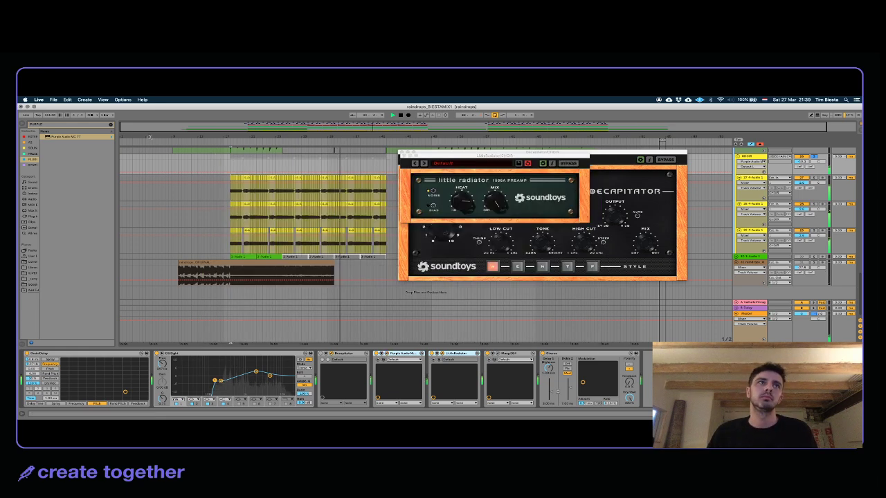
# Step: Add the FabFilter Pro-Q 3 equalizer after Chorus at the end of the CHOIR group's chain
pyautogui.write('PRO-Q')
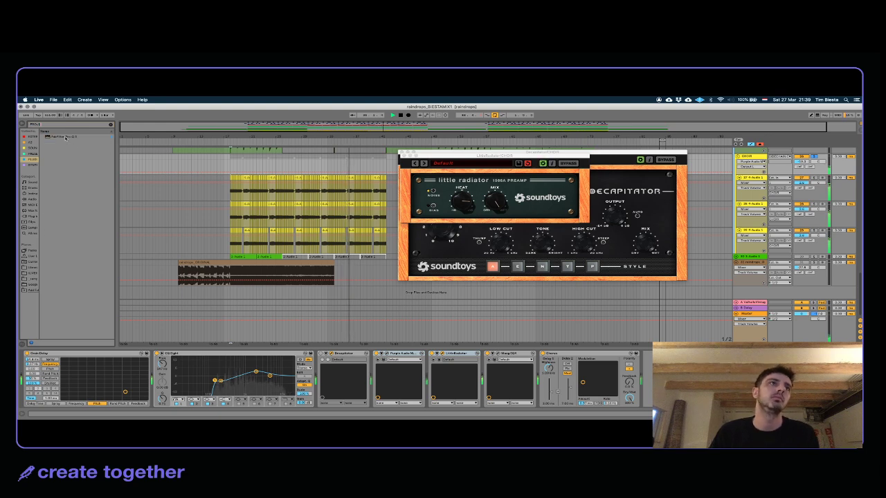
pyautogui.click(66, 137)
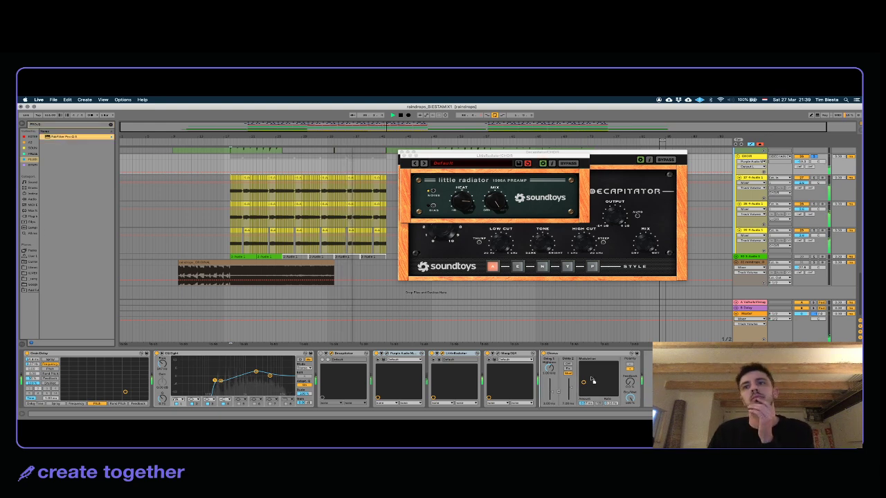
pyautogui.moveTo(632, 364); pyautogui.dragTo(635, 366)
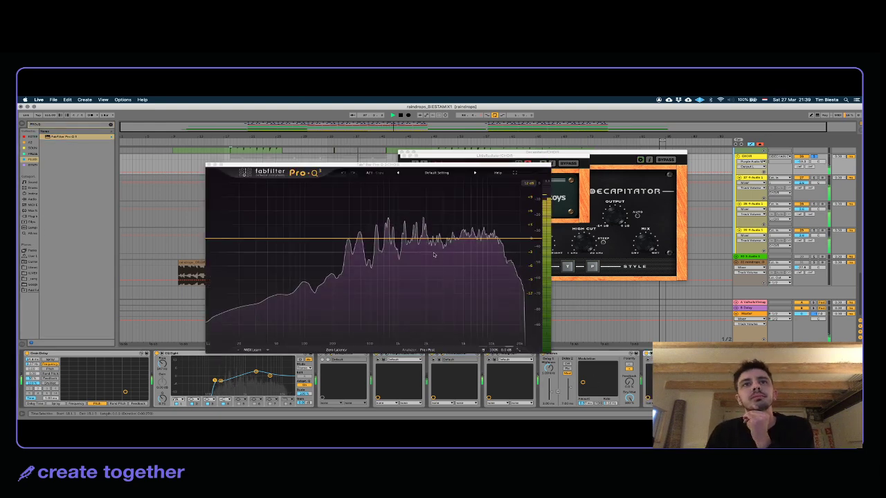
# Step: Create a narrow bell band in Pro-Q 3's upper mids and turn it into a tight cut with a high Q
pyautogui.moveTo(422, 239); pyautogui.dragTo(454, 190)
pyautogui.scroll(5, 468, 201)
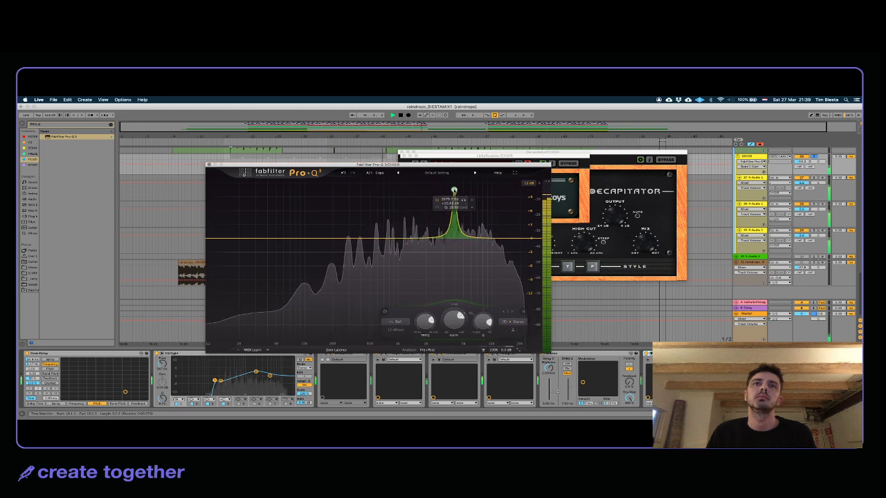
pyautogui.moveTo(458, 321); pyautogui.dragTo(458, 351)
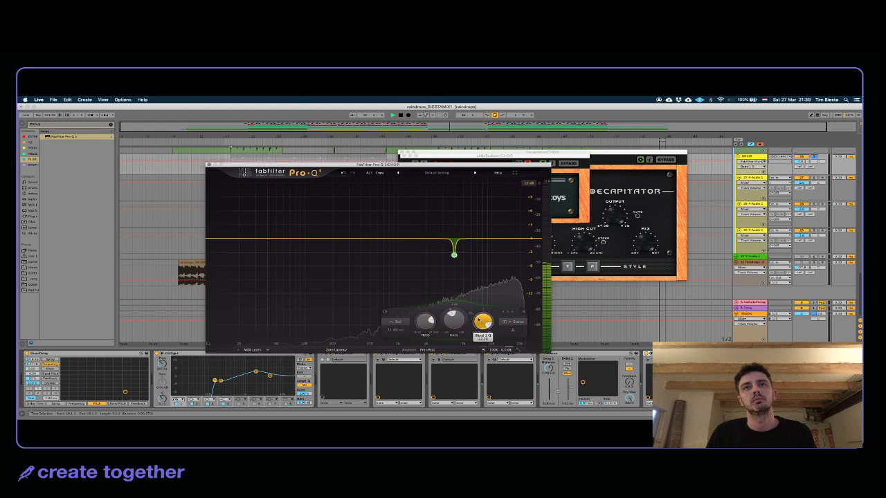
# Step: Add a second bell band in Pro-Q 3's mids and shape it into a gentle cut while adjusting the CHOIR group's volume
pyautogui.doubleClick(410, 221)
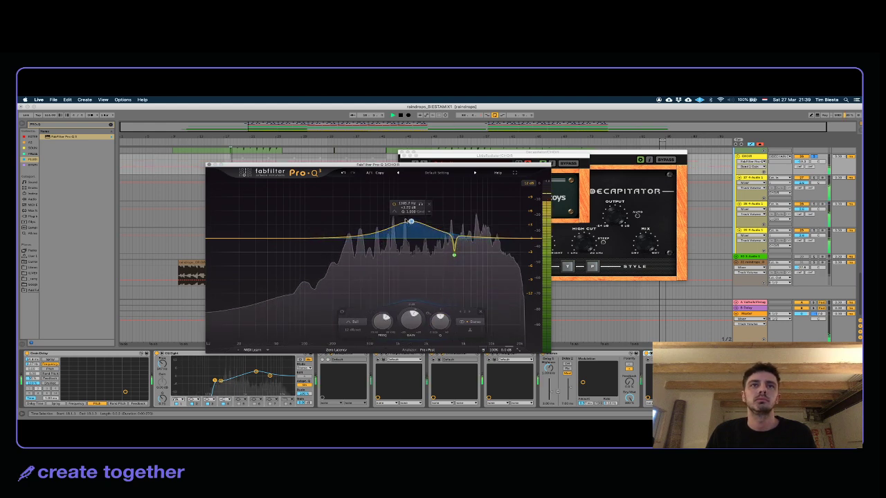
pyautogui.moveTo(405, 220); pyautogui.dragTo(390, 209)
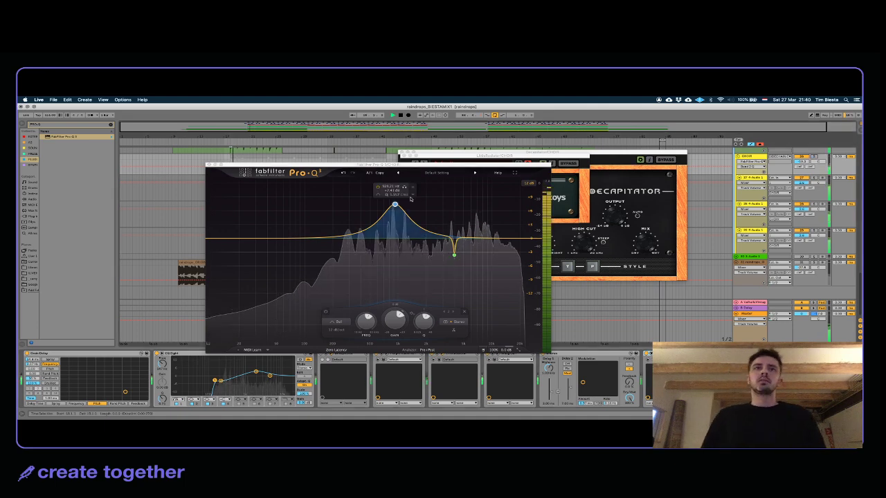
pyautogui.moveTo(394, 205); pyautogui.dragTo(393, 231)
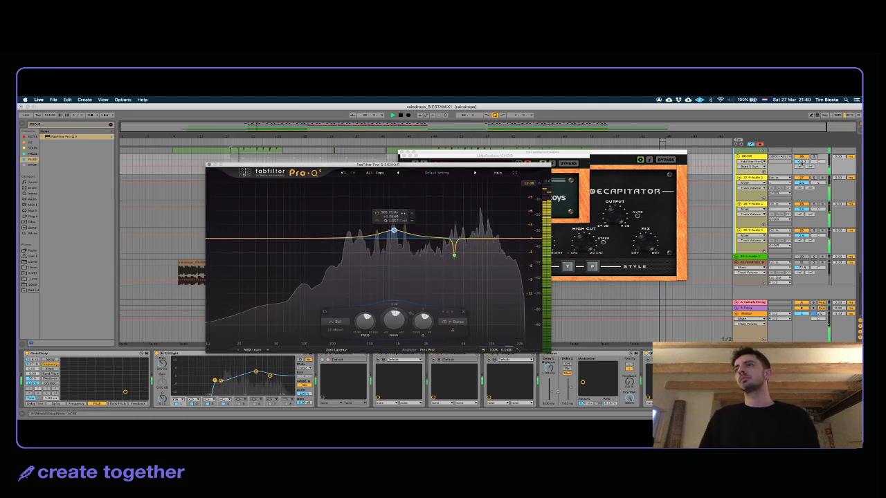
pyautogui.click(803, 162)
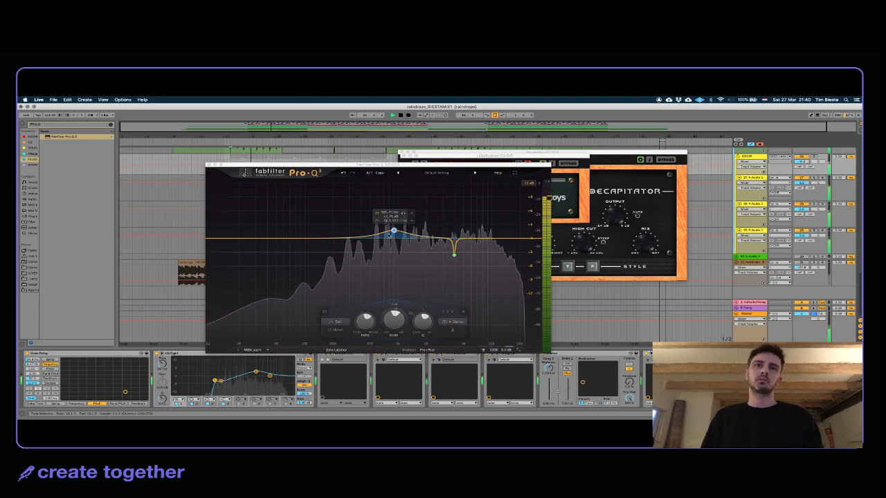
pyautogui.click(392, 231)
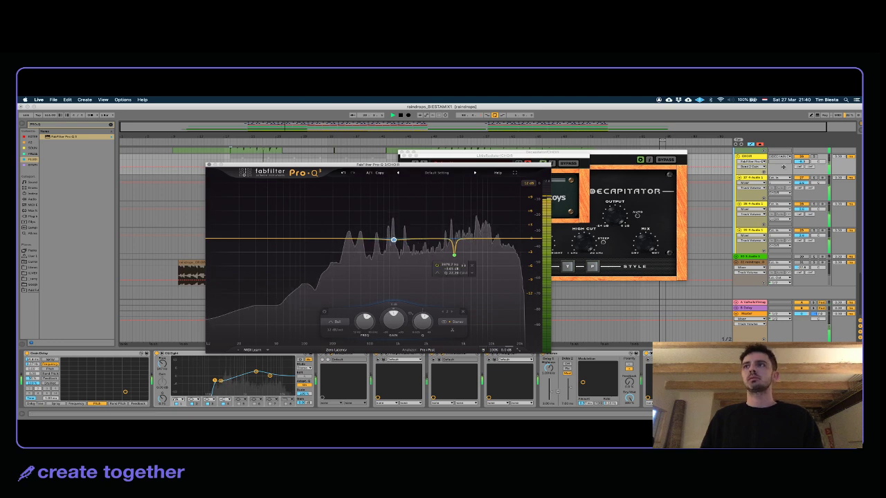
pyautogui.click(804, 161)
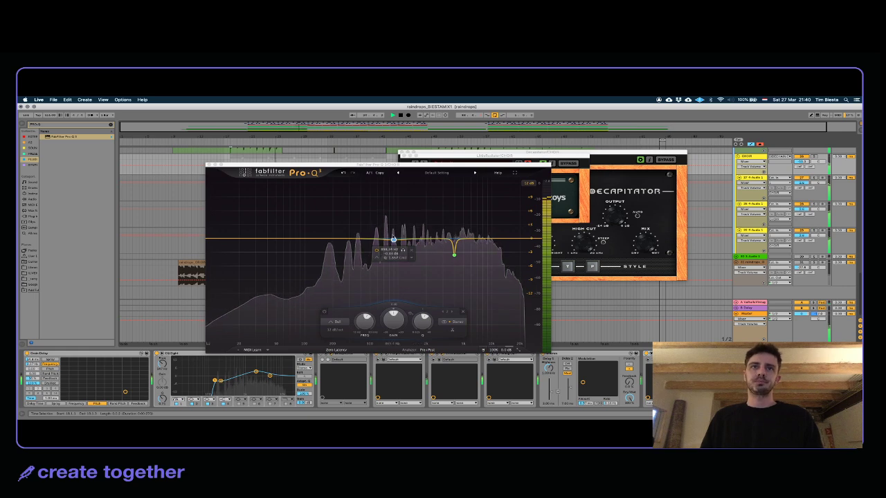
pyautogui.moveTo(393, 239)
pyautogui.mouseDown()
pyautogui.moveTo(377, 206)
pyautogui.moveTo(385, 211)
pyautogui.moveTo(370, 222)
pyautogui.moveTo(397, 198)
pyautogui.moveTo(394, 247)
pyautogui.mouseUp()
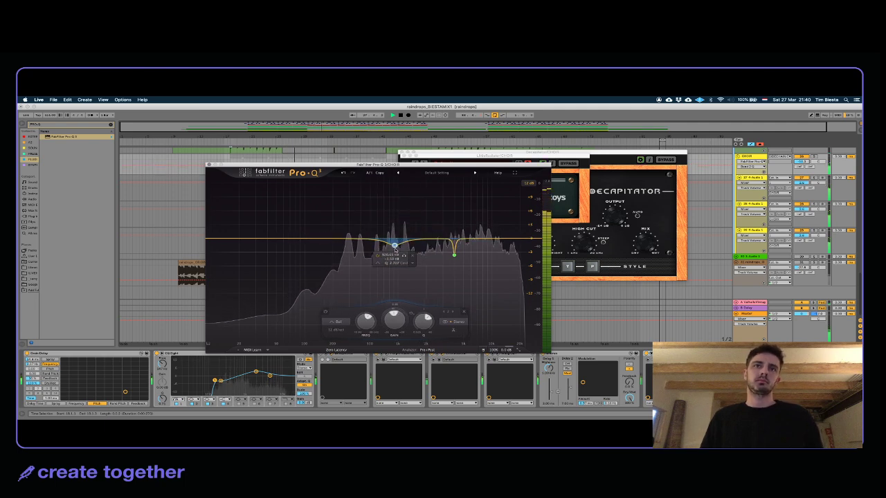
# Step: Add a low cut band in Pro-Q 3 below the choir's main frequencies, and close the open plug-in windows
pyautogui.click(325, 239)
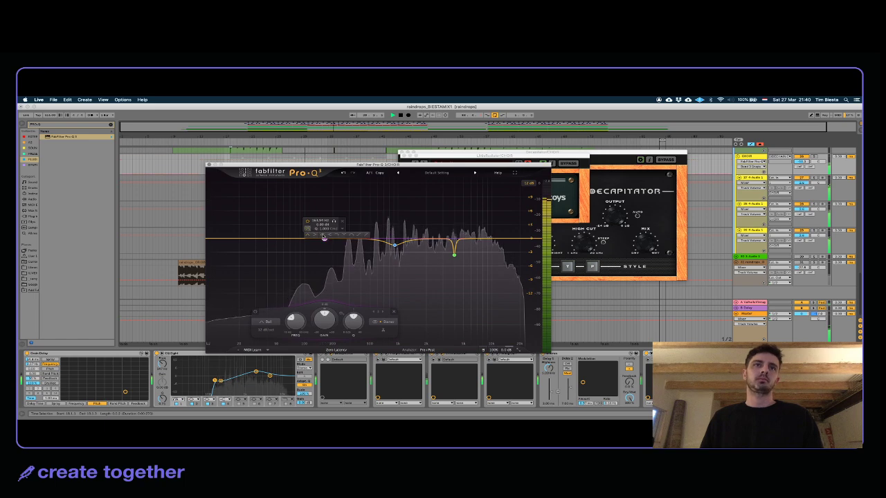
pyautogui.click(322, 235)
pyautogui.moveTo(324, 238); pyautogui.dragTo(350, 238)
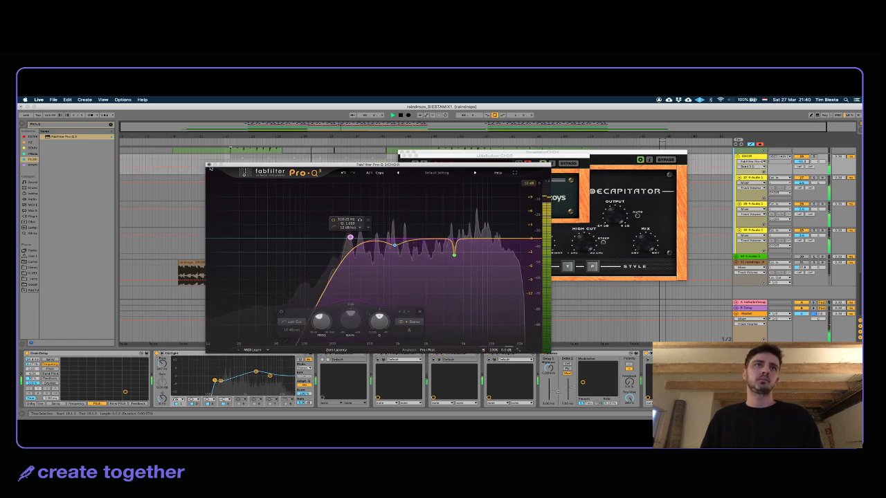
pyautogui.click(209, 167)
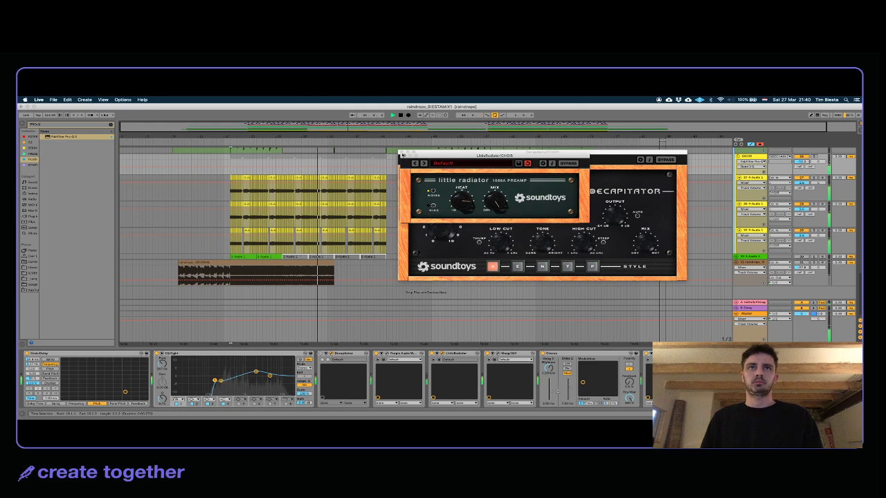
pyautogui.click(404, 157)
pyautogui.click(403, 153)
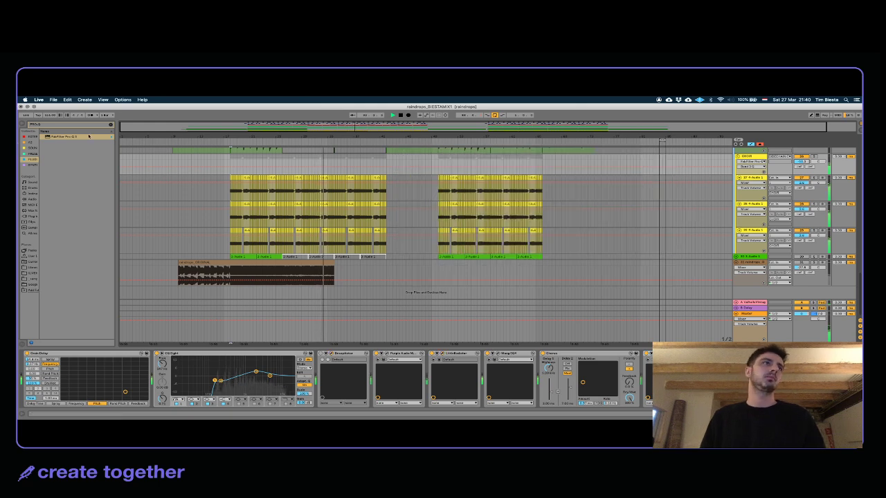
# Step: Find the Auto Pan effect in the browser and add it to the CHOIR group
pyautogui.click(48, 125)
pyautogui.write('aUTO P')
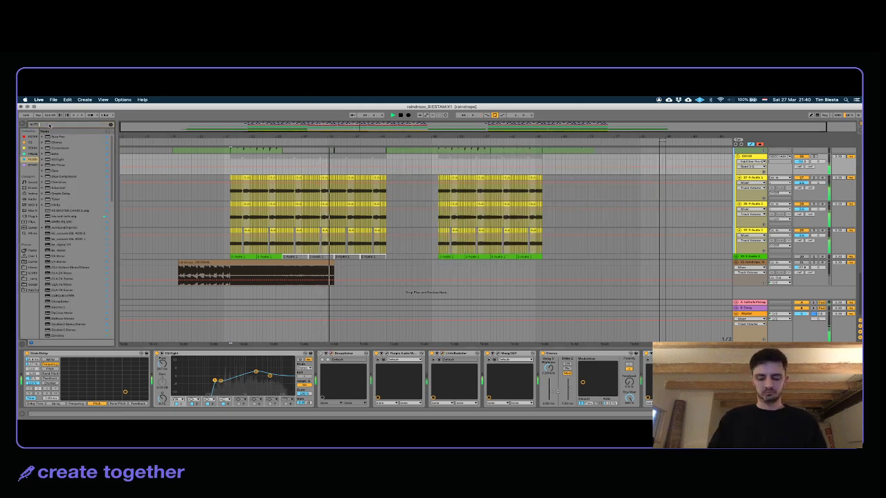
pyautogui.write('AN')
pyautogui.click(60, 136)
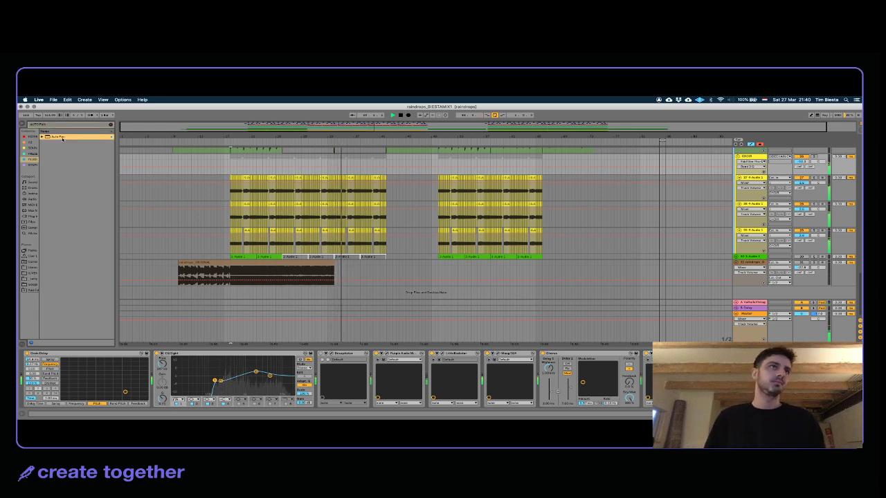
pyautogui.moveTo(330, 168); pyautogui.dragTo(330, 169)
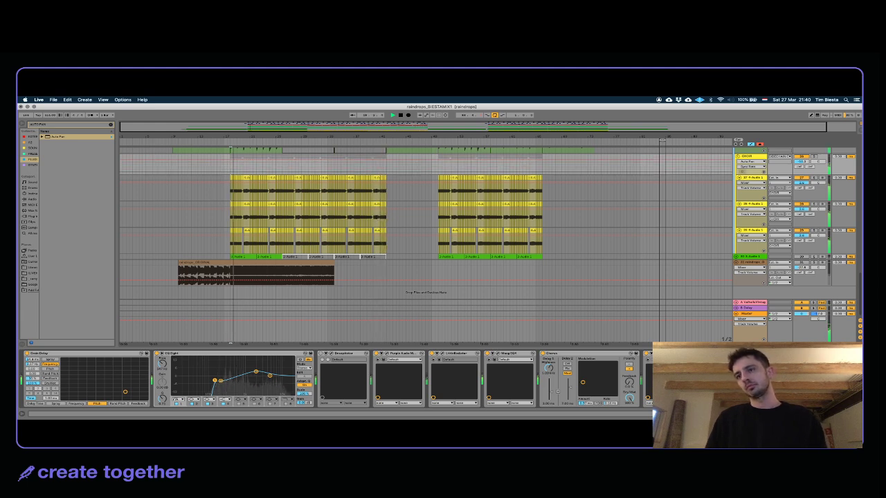
# Step: Restart playback to audition Auto Pan, undo the last change, and select the first audio track in the CHOIR group
pyautogui.press('space')
pyautogui.press('space')
pyautogui.press('super+z')
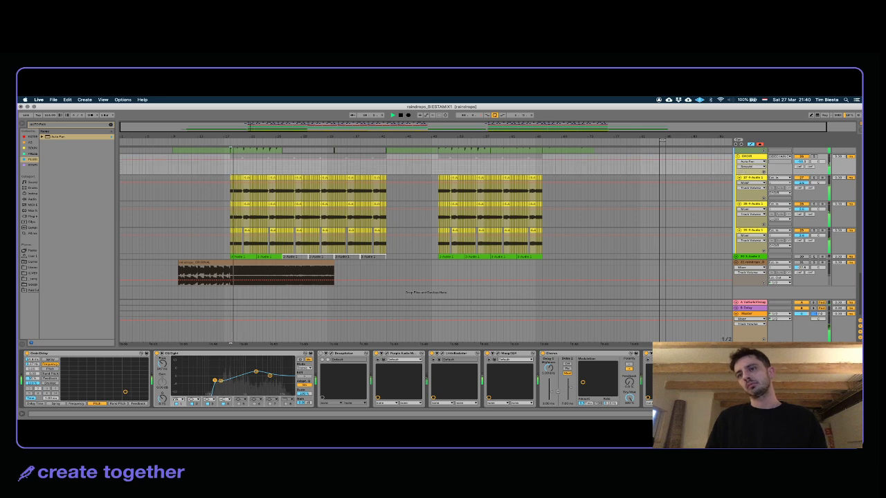
pyautogui.click(304, 176)
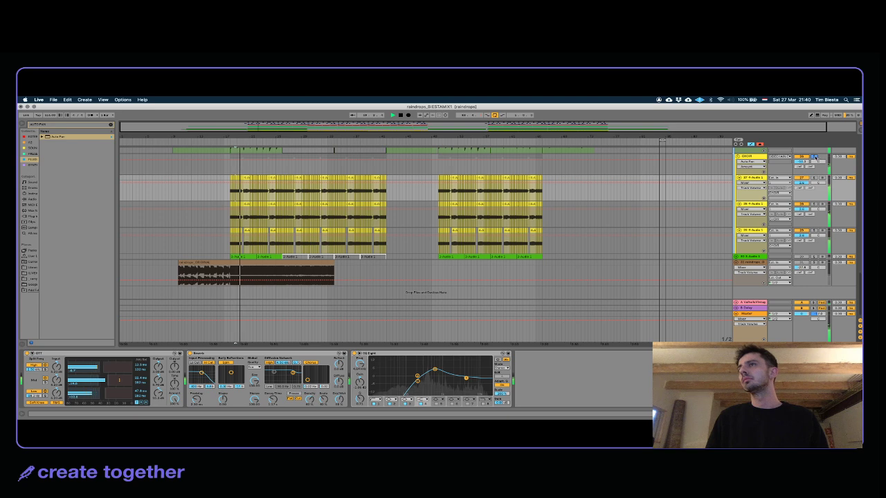
# Step: Select the CHOIR group, start and stop playback to audition it, and turn on the metronome
pyautogui.click(765, 156)
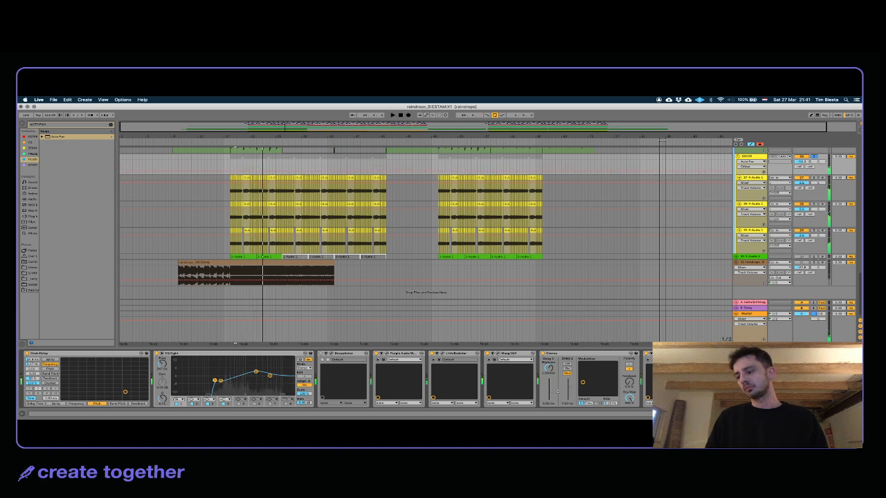
pyautogui.press('space')
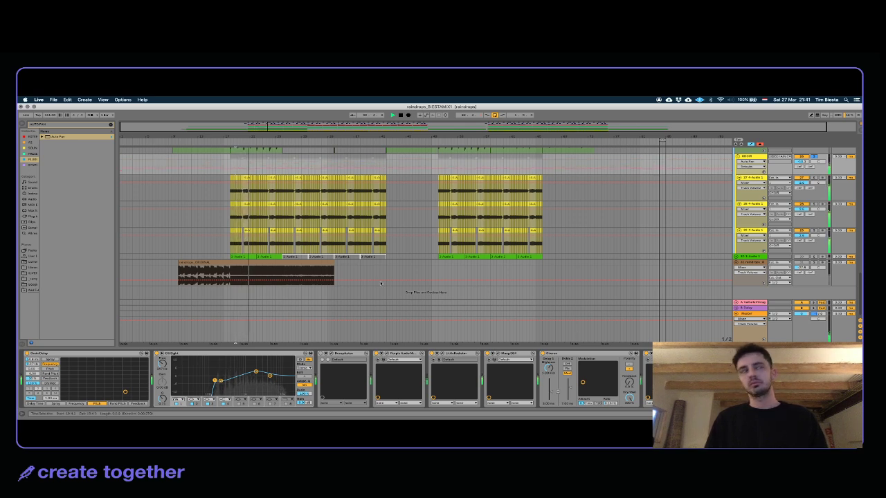
pyautogui.press('space')
pyautogui.press('space')
pyautogui.click(91, 114)
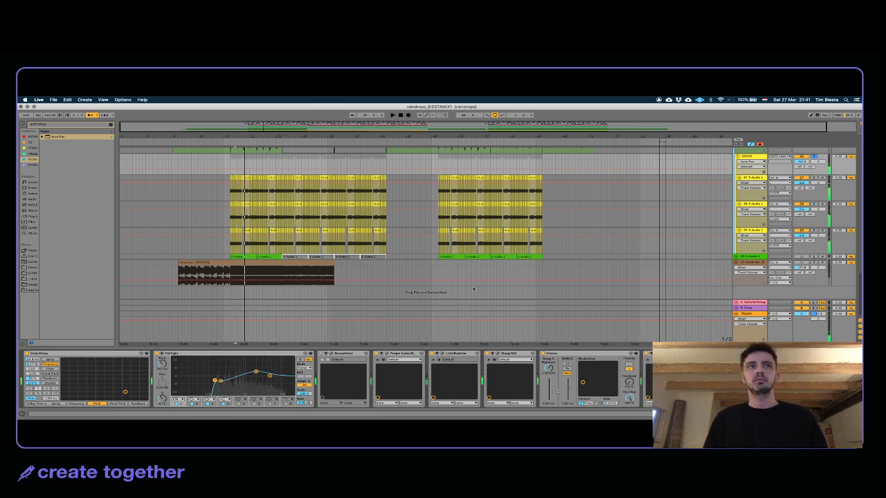
# Step: Play from the start of the first choir section with the metronome on and reselect the CHOIR group
pyautogui.click(230, 176)
pyautogui.press('space')
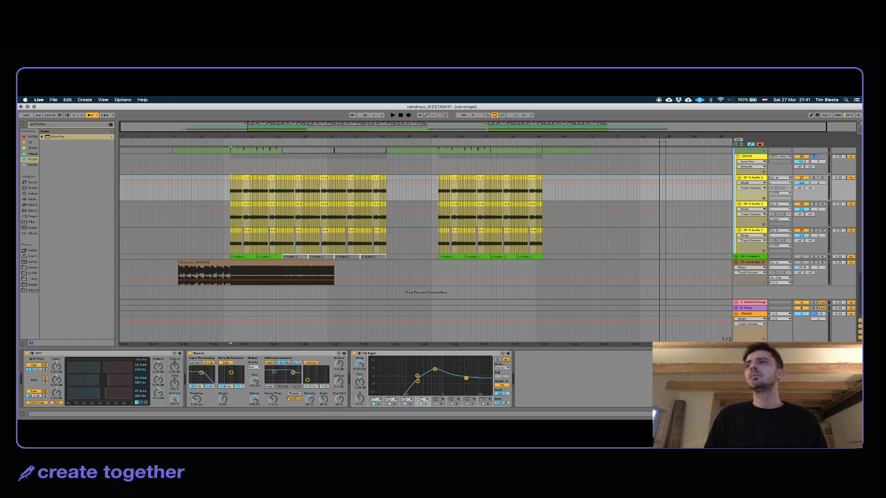
pyautogui.press('space')
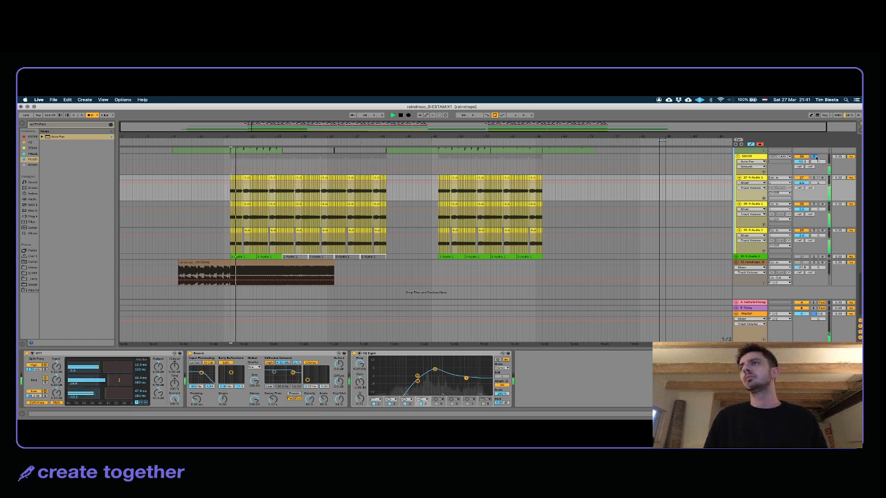
pyautogui.click(744, 159)
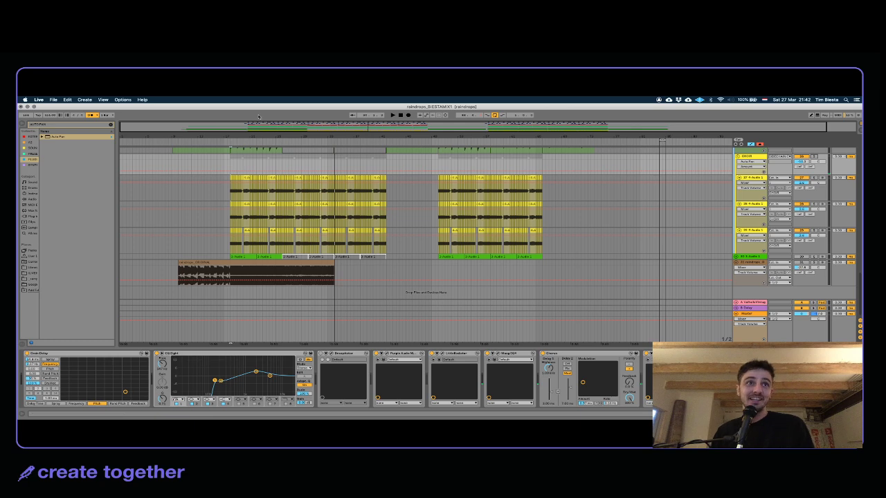
# Step: Play the arrangement from near its beginning and collapse the CHOIR group
pyautogui.click(222, 188)
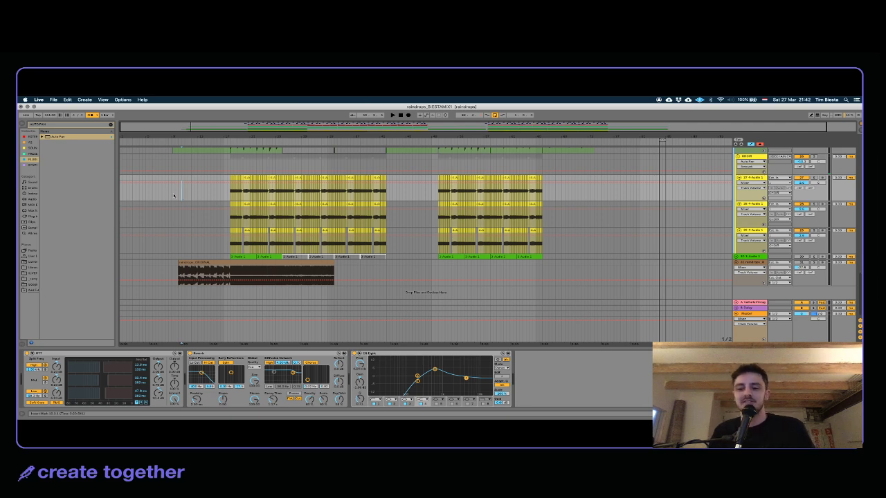
pyautogui.press('space')
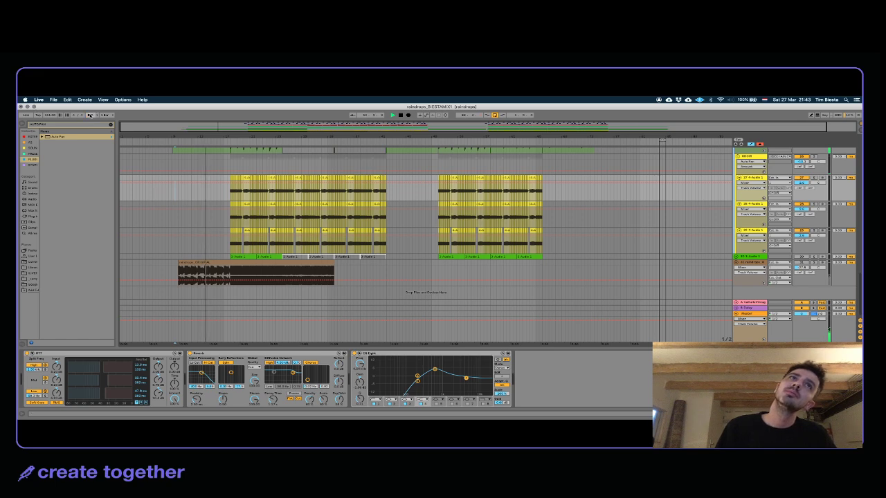
pyautogui.click(737, 157)
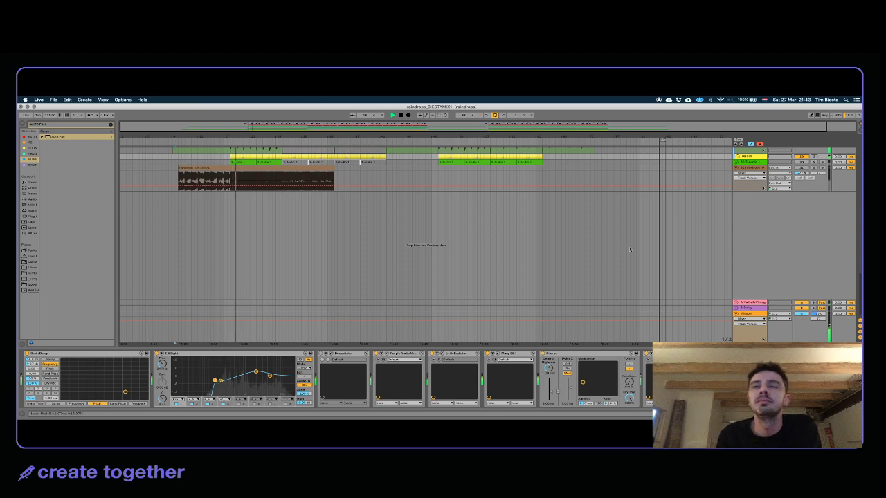
# Step: Select the two active clips of the upper SYNTH PAD track in the first section and expand the upper SYNTH LEAD group
pyautogui.scroll(10, 629, 248)
pyautogui.scroll(5, 627, 246)
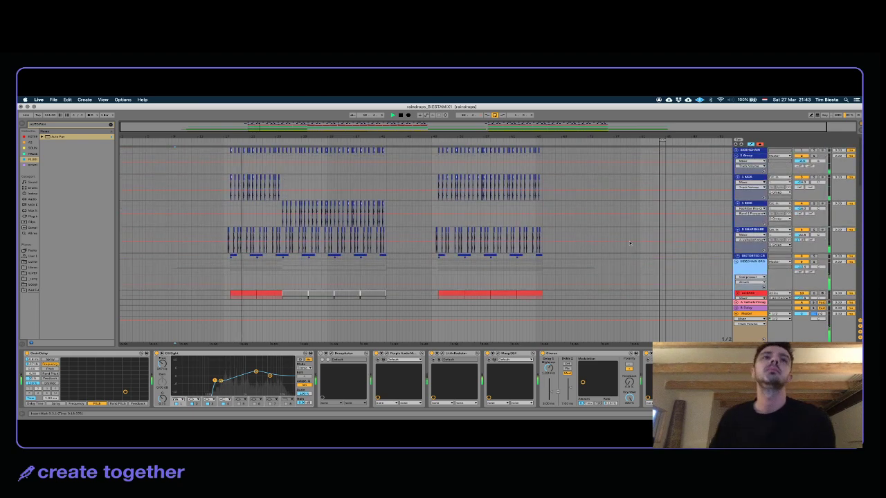
pyautogui.scroll(-10, 389, 237)
pyautogui.scroll(-5, 390, 237)
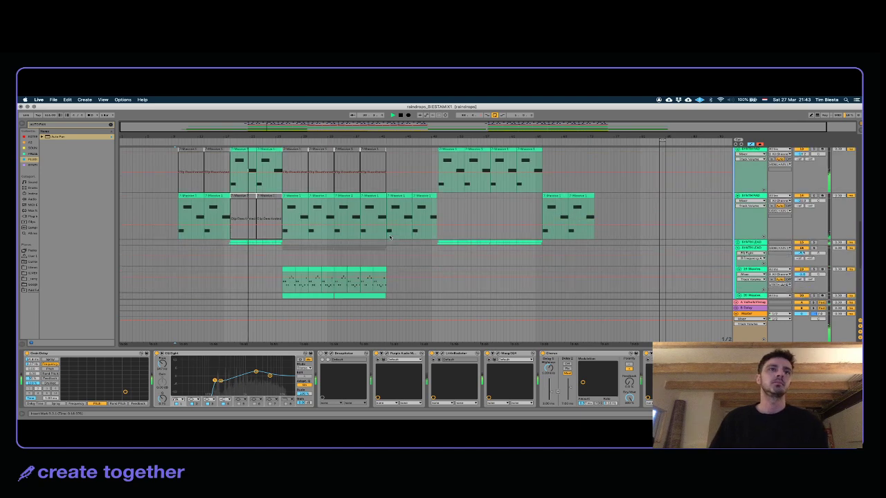
pyautogui.click(265, 148)
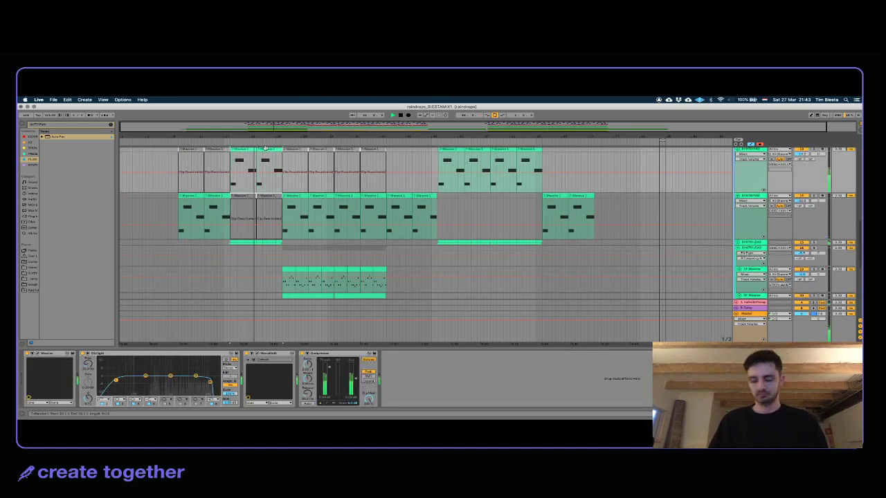
pyautogui.keyDown('shift'); pyautogui.click(265, 149); pyautogui.keyUp('shift')
pyautogui.scroll(-5, 293, 172)
pyautogui.scroll(5, 293, 172)
pyautogui.scroll(2, 293, 172)
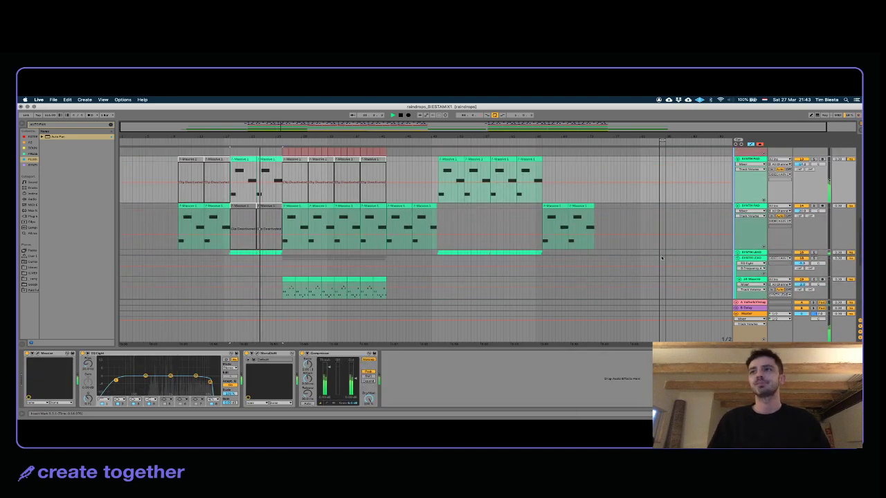
pyautogui.press('u')
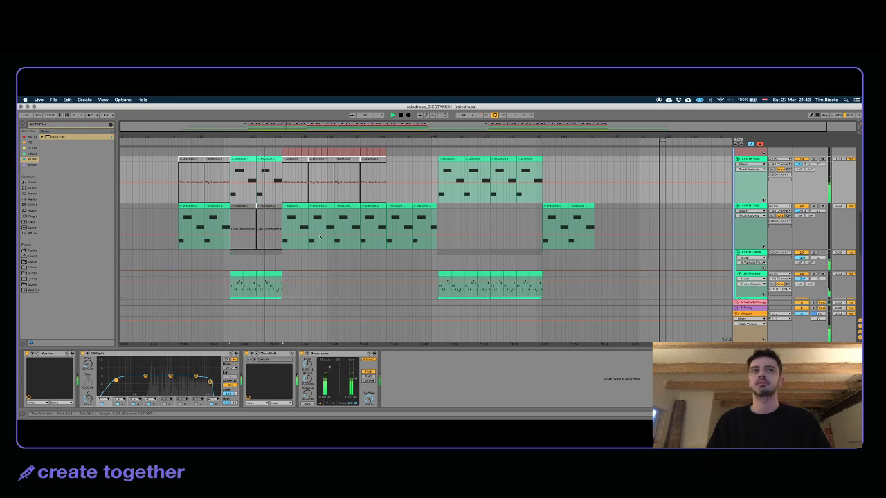
# Step: Deactivate the clips on both Massive tracks of the upper SYNTH LEAD group in the first choir section
pyautogui.click(236, 274)
pyautogui.scroll(-4, 239, 262)
pyautogui.keyDown('shift'); pyautogui.click(274, 222); pyautogui.keyUp('shift')
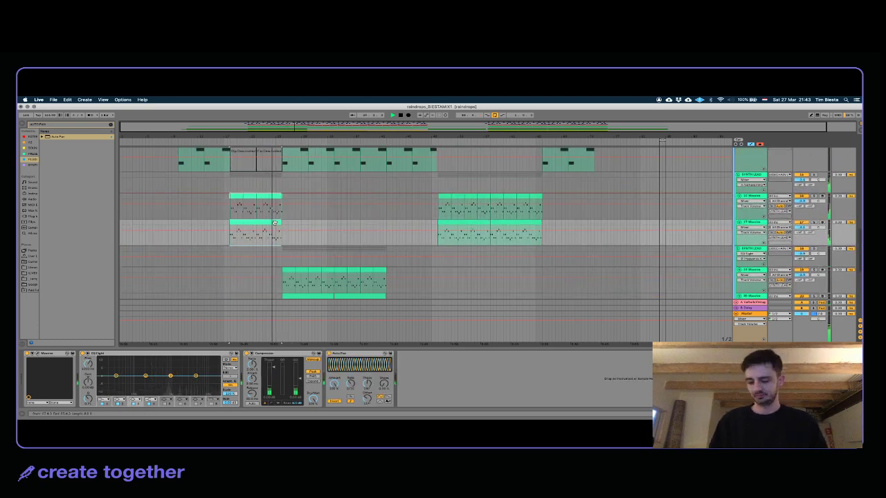
pyautogui.press('0')
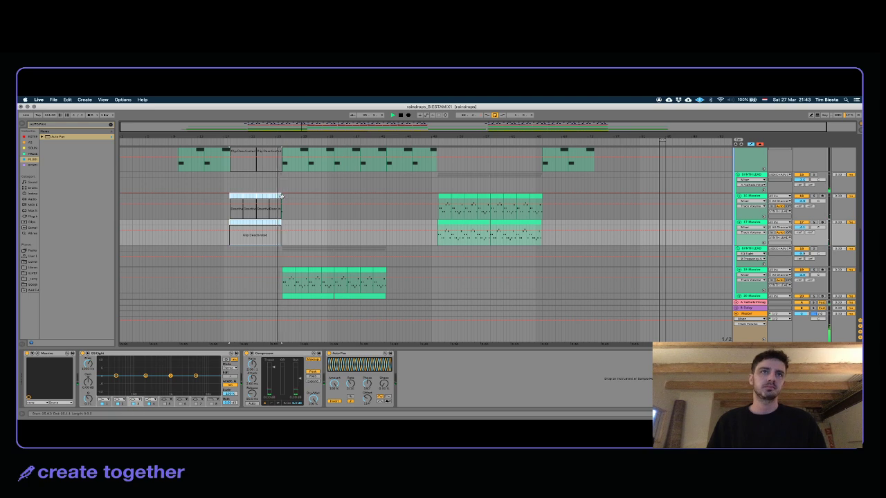
pyautogui.click(280, 196)
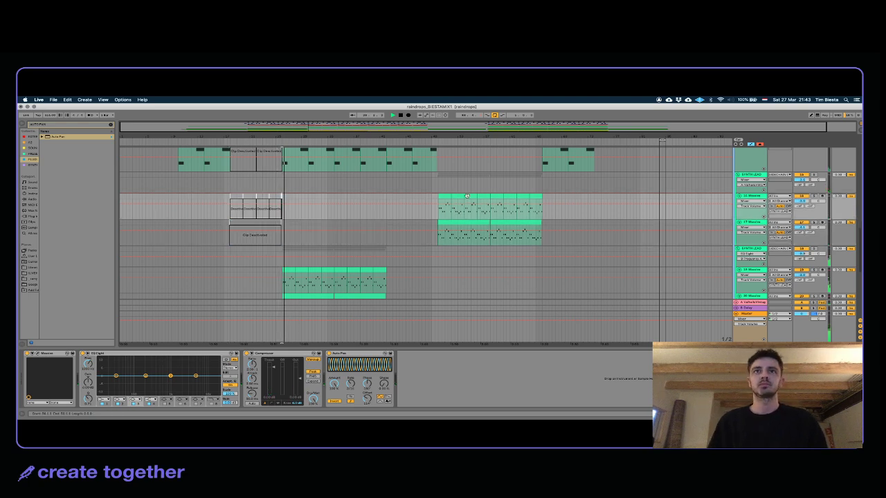
# Step: Deactivate the first half of the upper SYNTH LEAD clips in the second section and of the lower SYNTH LEAD group's clips
pyautogui.click(443, 196)
pyautogui.moveTo(488, 208); pyautogui.dragTo(439, 238)
pyautogui.press('0')
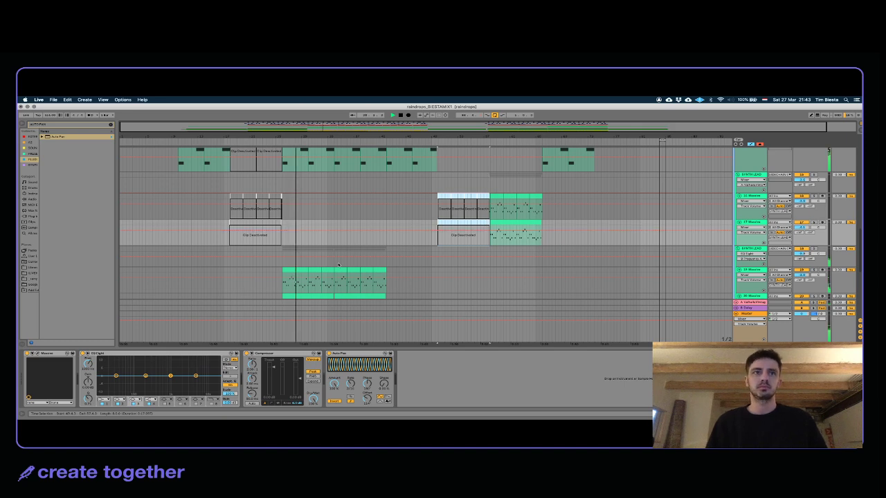
pyautogui.click(303, 296)
pyautogui.press('0')
# Step: Select the light-blue sidechain group and adjust its Compressor settings during playback
pyautogui.scroll(-10, 372, 225)
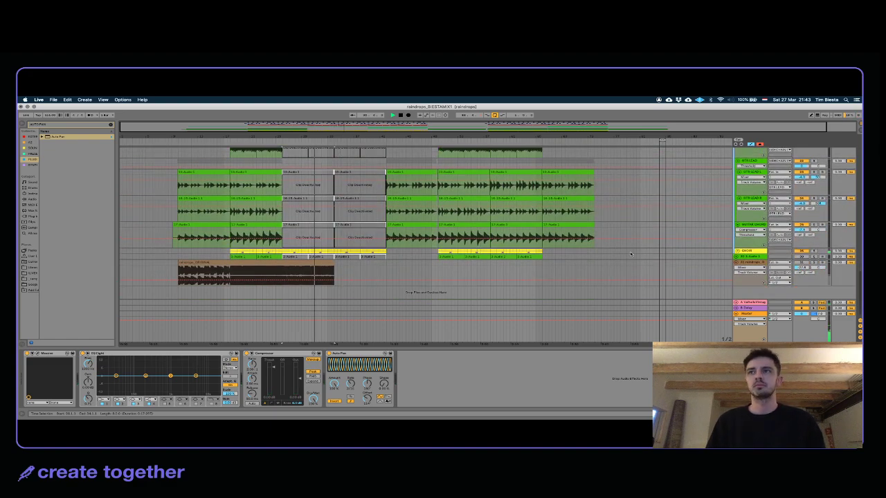
pyautogui.click(742, 251)
pyautogui.scroll(10, 742, 254)
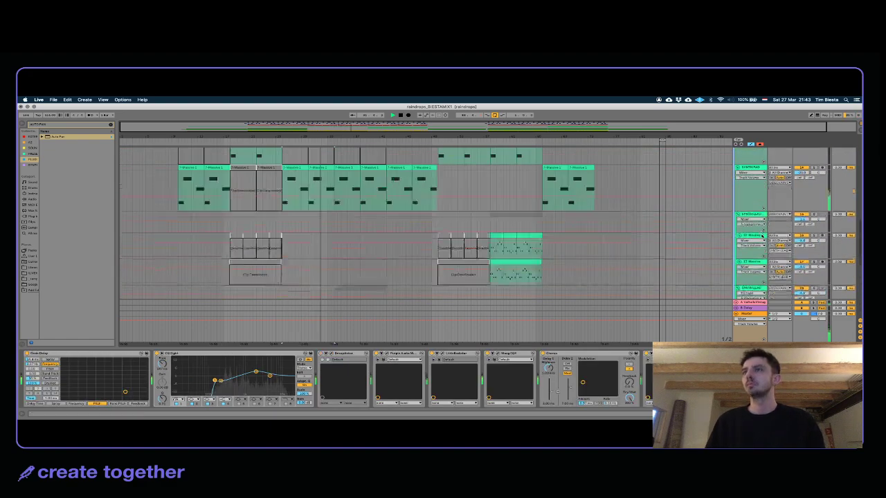
pyautogui.click(740, 263)
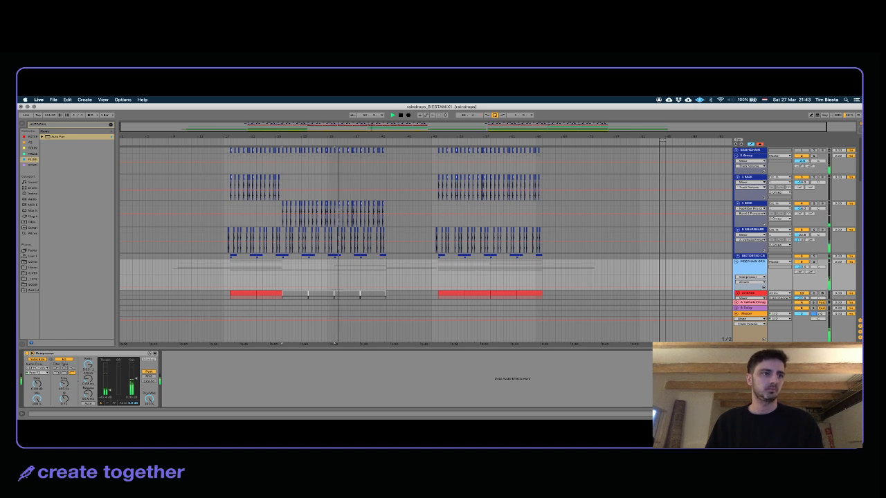
pyautogui.moveTo(109, 392); pyautogui.dragTo(88, 377)
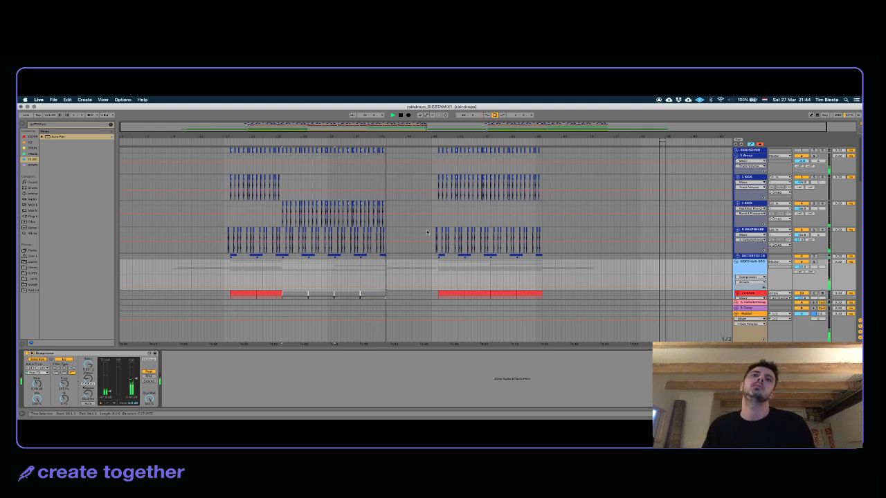
# Step: Stop playback and select the lower SYNTH PAD clip that follows the first choir section
pyautogui.scroll(-10, 430, 223)
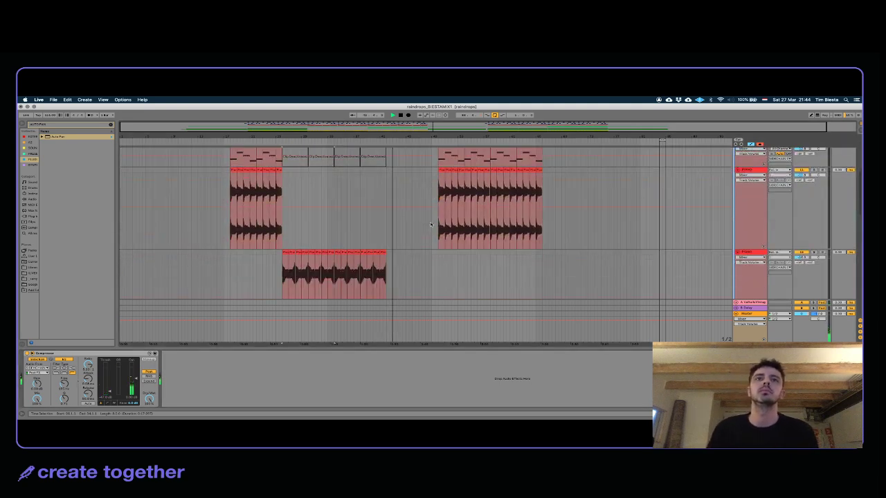
pyautogui.click(396, 197)
pyautogui.press('space')
pyautogui.click(752, 197)
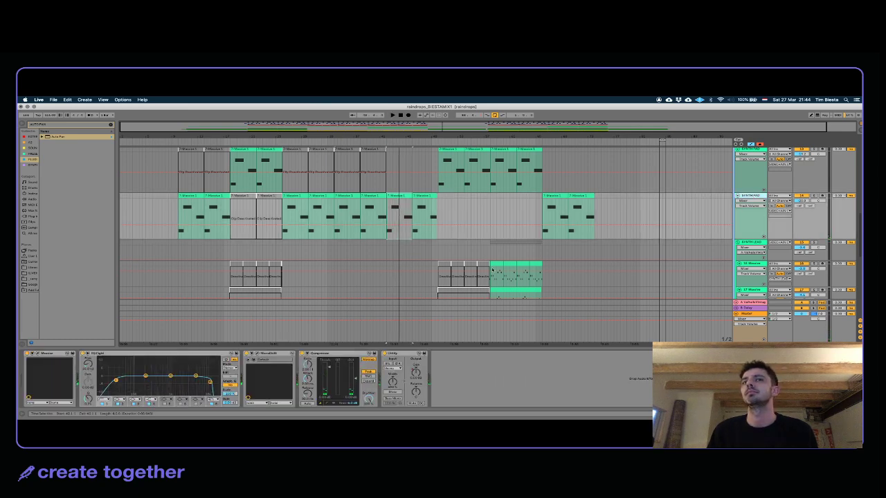
# Step: Open the CHOIR group's Little Radiator to review its heat and mix settings, and close its window
pyautogui.scroll(-5, 754, 222)
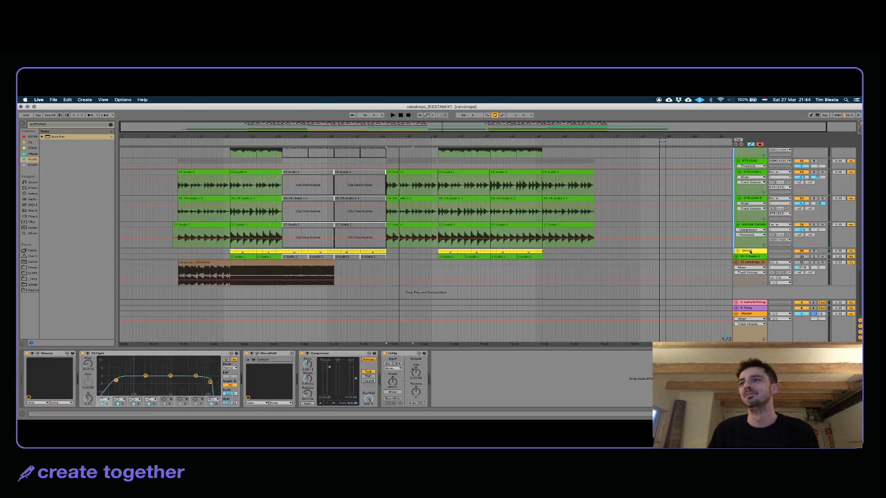
pyautogui.click(749, 251)
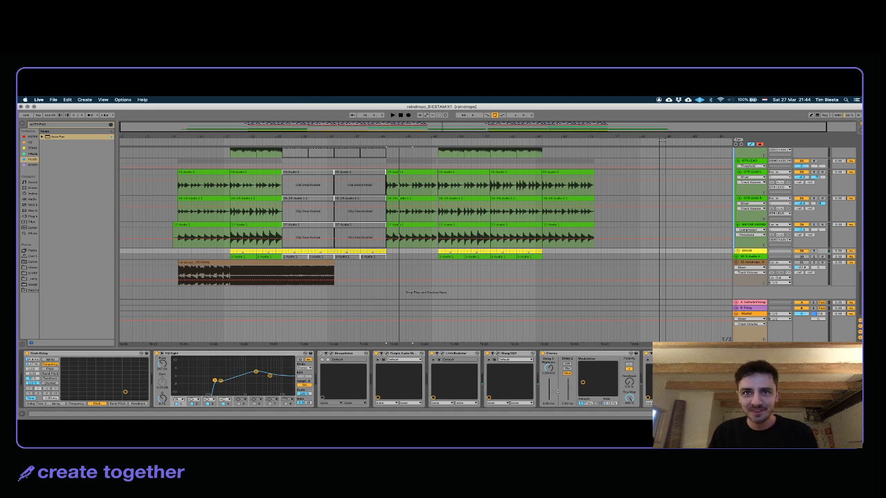
pyautogui.click(442, 356)
pyautogui.click(433, 192)
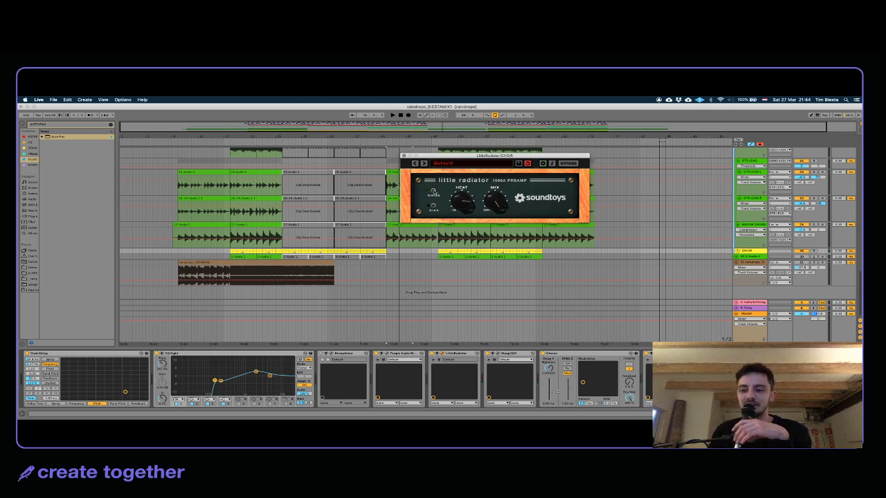
pyautogui.click(404, 157)
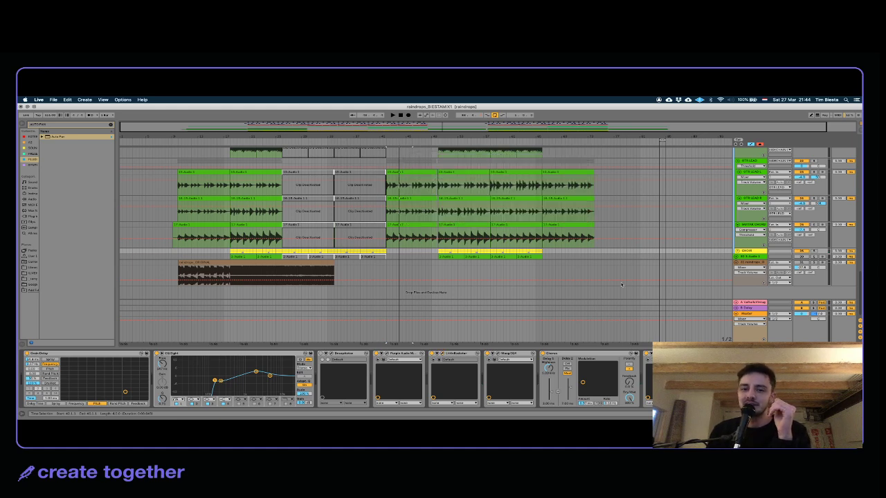
# Step: Play the transition out of the first choir section from the sidechain group, restarting from slightly before its end
pyautogui.scroll(8, 565, 222)
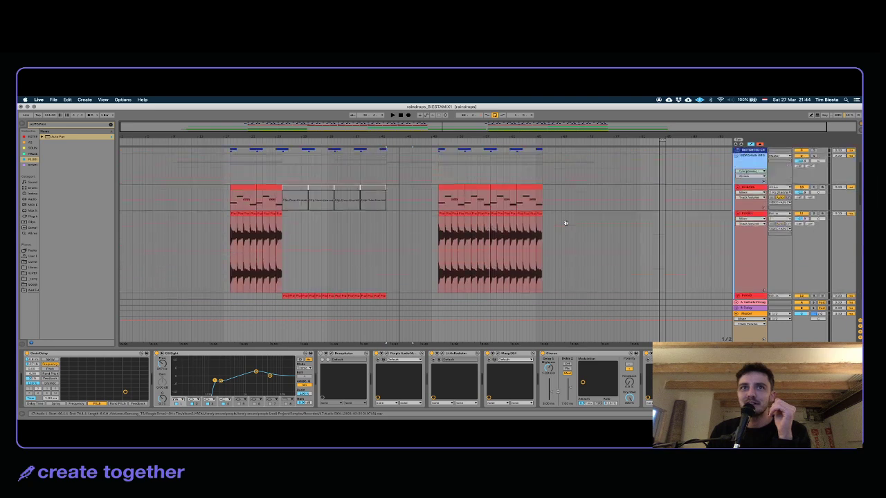
pyautogui.scroll(5, 566, 222)
pyautogui.click(389, 266)
pyautogui.press('space')
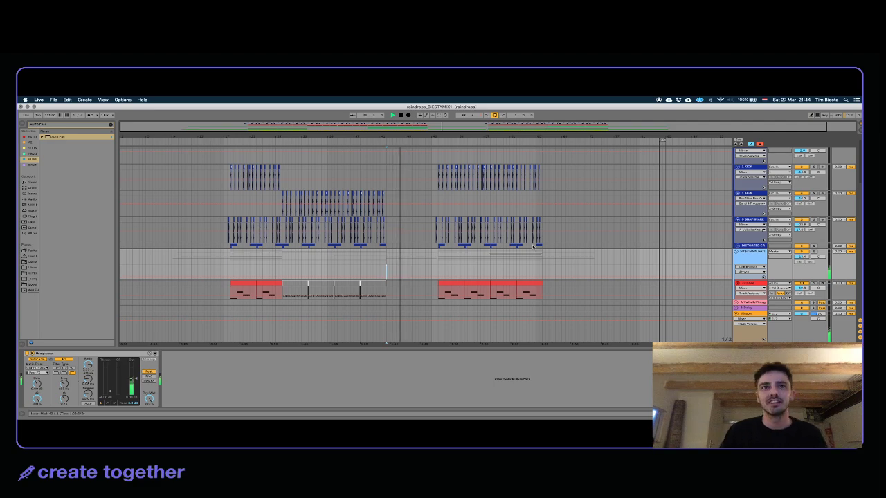
pyautogui.hotkey('ctrl', 'Up')
pyautogui.click(374, 265)
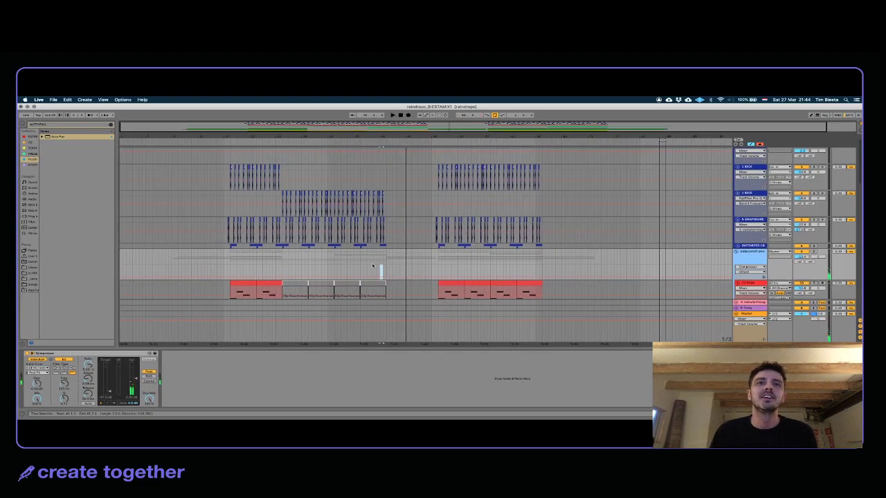
# Step: Deactivate the two lower SYNTH PAD clips that fill the gap between the first and second choir sections
pyautogui.scroll(-10, 409, 260)
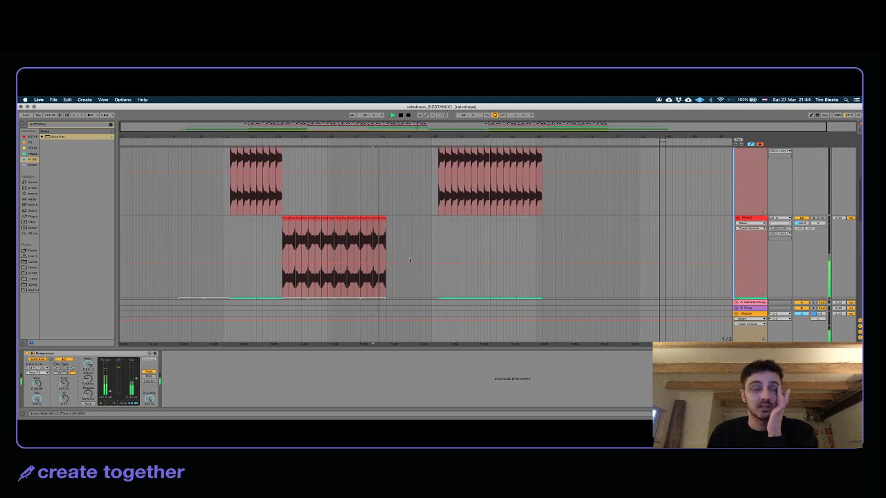
pyautogui.scroll(-3, 409, 261)
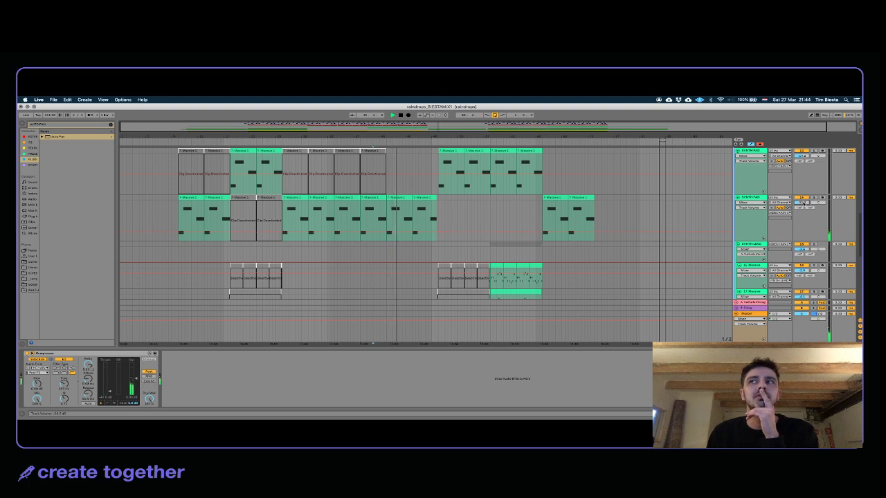
pyautogui.click(396, 198)
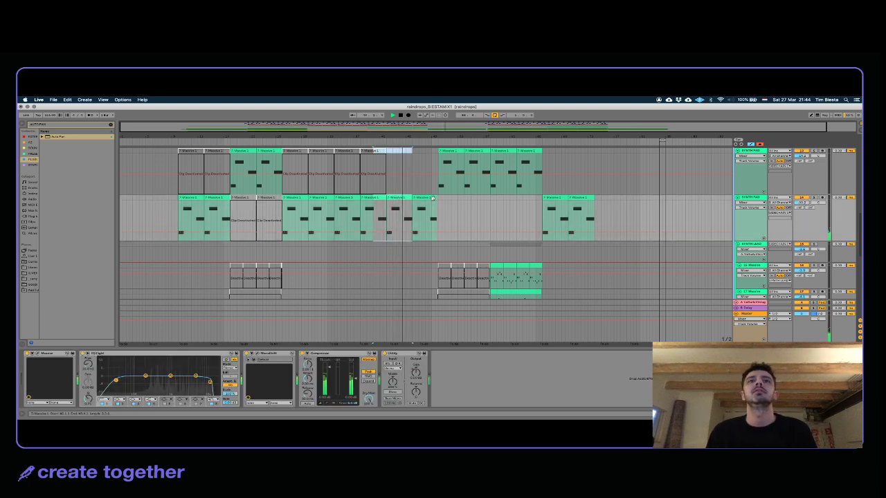
pyautogui.press('0')
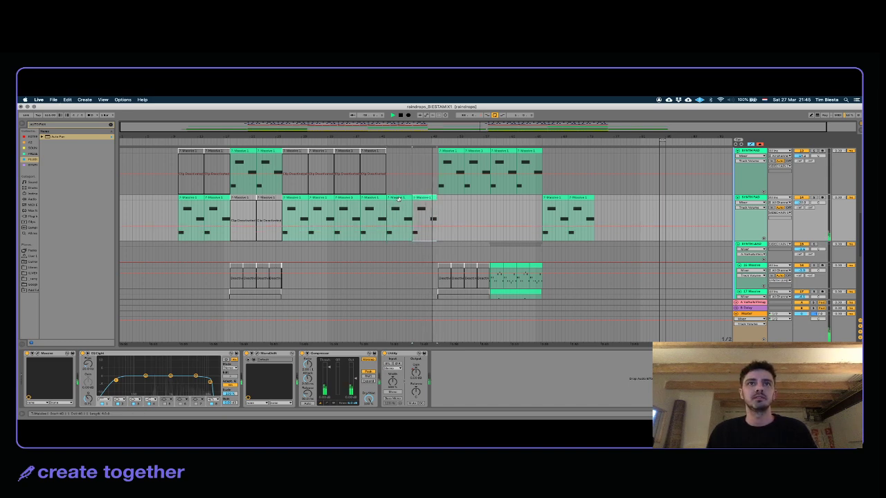
pyautogui.press('0')
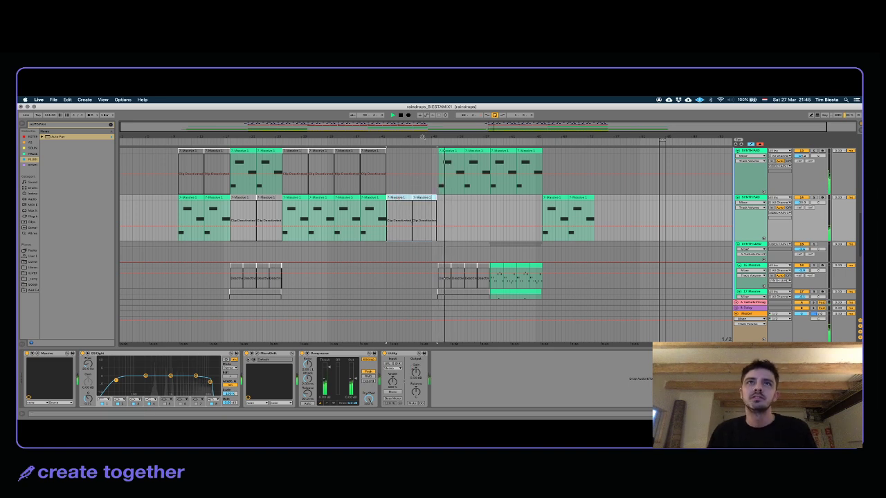
# Step: Unfold the CHOIR group and select the opening part of its second section during playback to inspect the choir tracks
pyautogui.moveTo(420, 136); pyautogui.dragTo(410, 137)
pyautogui.scroll(-5, 451, 224)
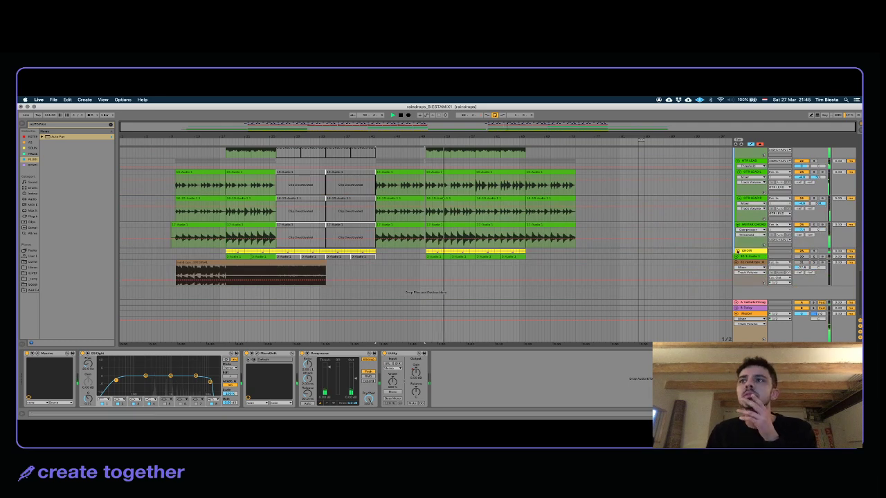
pyautogui.click(738, 251)
pyautogui.click(429, 261)
pyautogui.moveTo(437, 267); pyautogui.dragTo(473, 290)
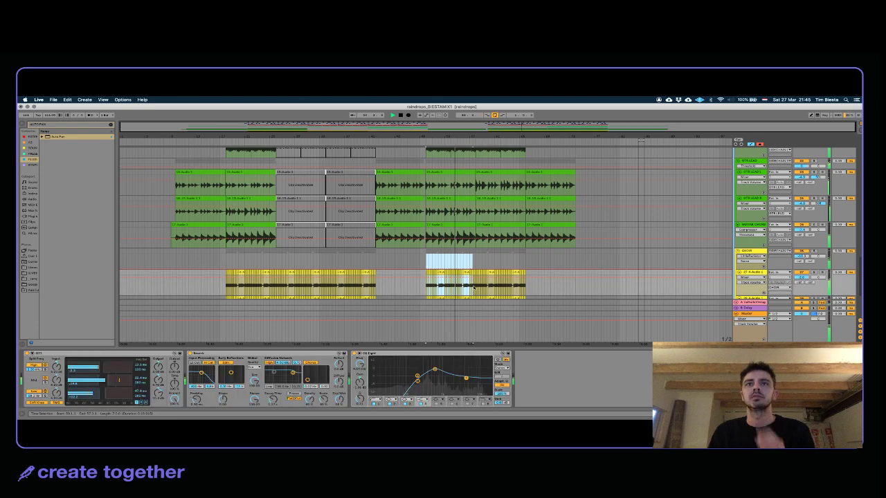
pyautogui.scroll(-3, 474, 288)
pyautogui.scroll(-3, 474, 289)
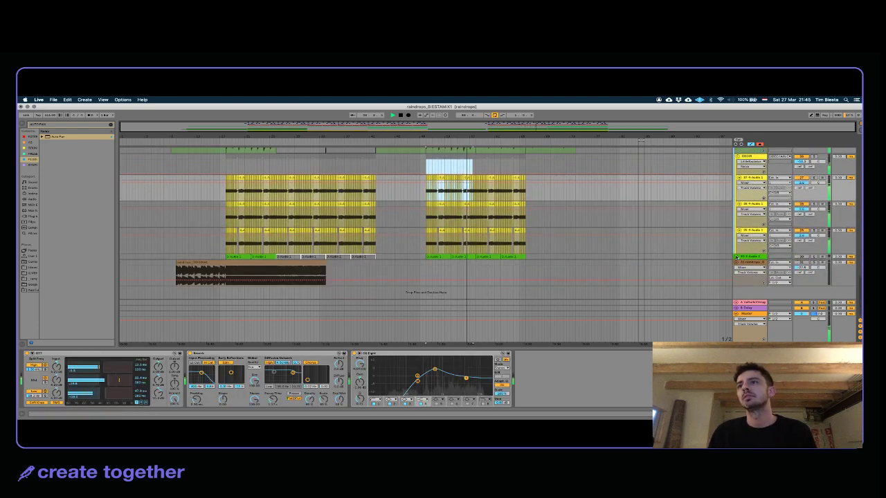
pyautogui.click(736, 257)
pyautogui.scroll(-5, 644, 193)
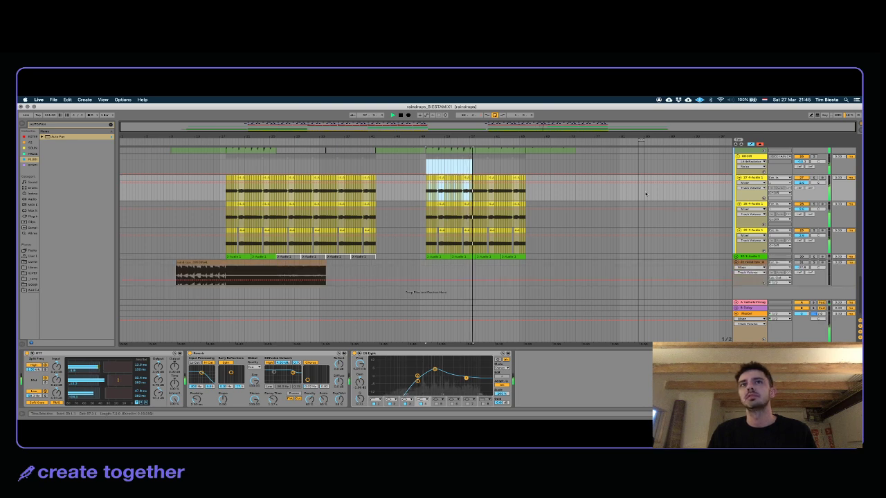
# Step: Review the synth lead tracks during playback and place the insert marker just after the first choir section
pyautogui.scroll(2, 645, 193)
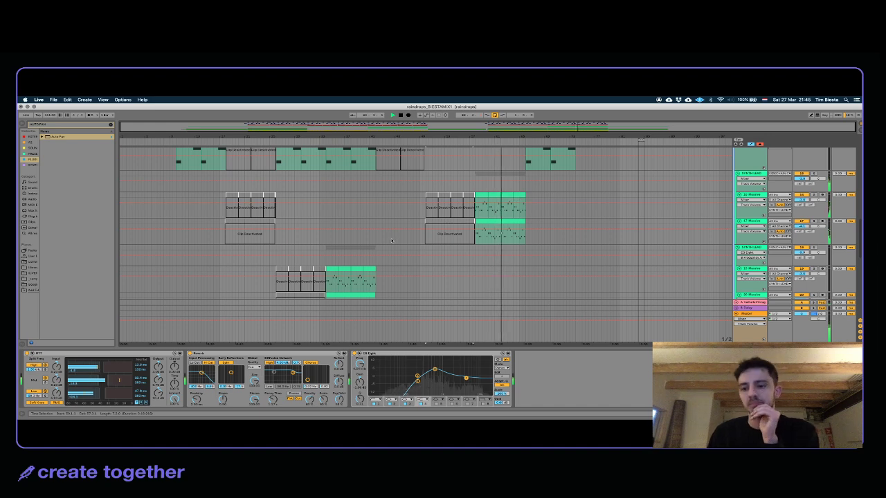
pyautogui.scroll(-2, 392, 240)
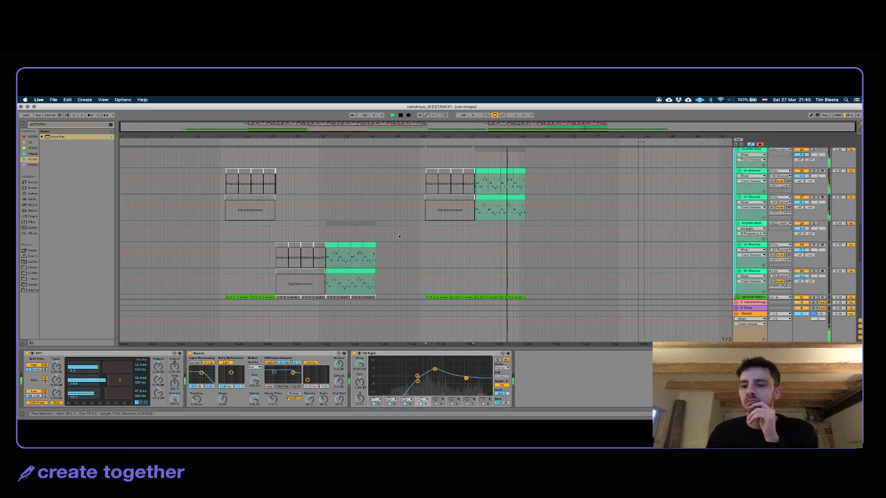
pyautogui.click(380, 202)
pyautogui.scroll(-4, 381, 218)
pyautogui.scroll(-5, 381, 221)
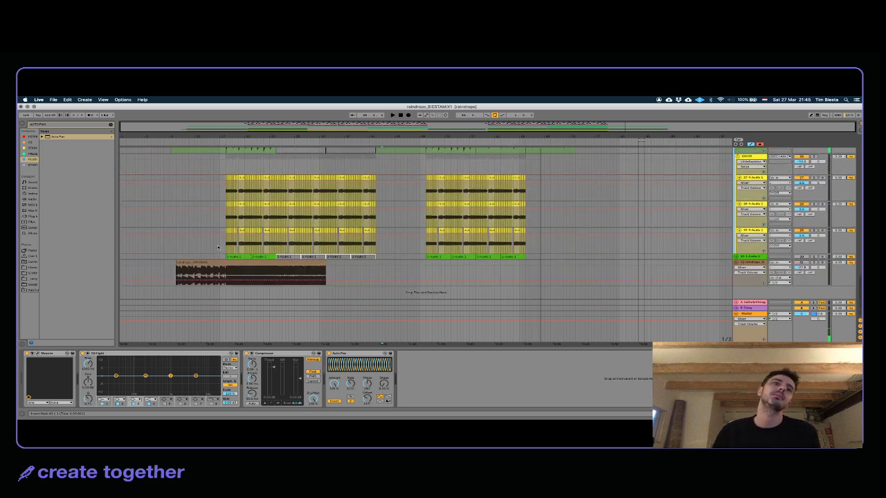
# Step: Solo the brown original reference track, adjust its volume, and play it from just before the first choir section
pyautogui.click(220, 275)
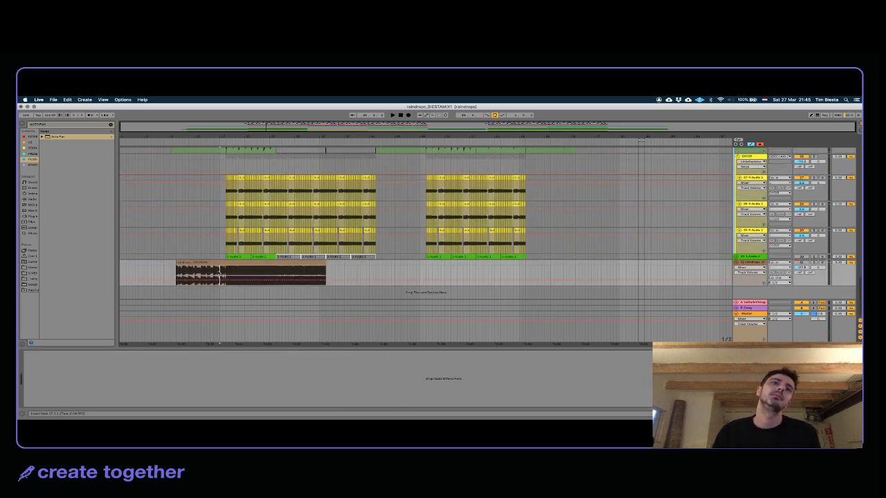
pyautogui.click(240, 261)
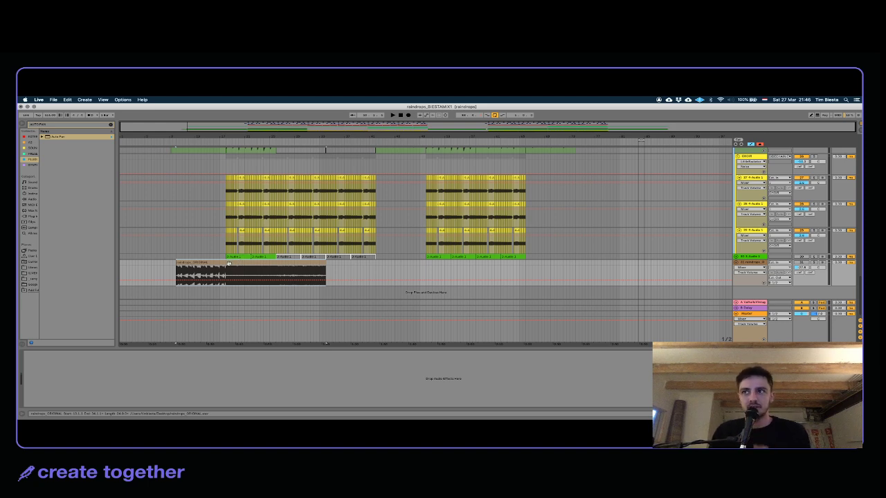
pyautogui.click(815, 263)
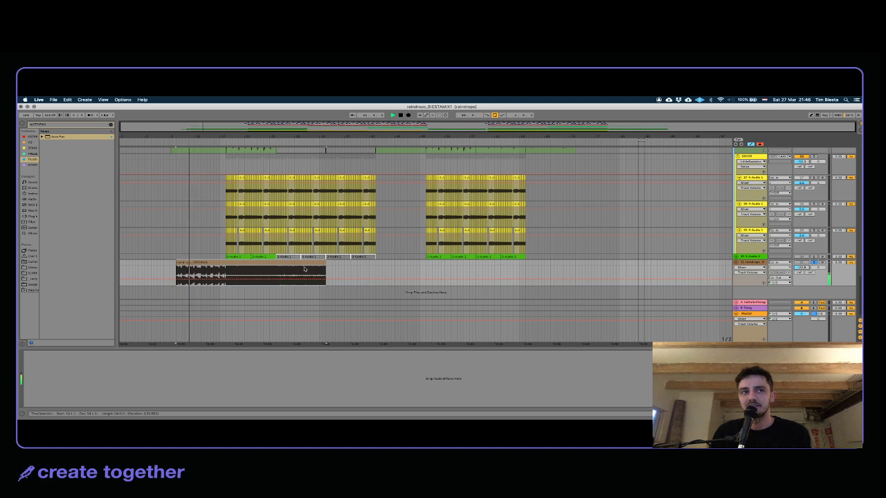
pyautogui.click(801, 267)
pyautogui.click(220, 275)
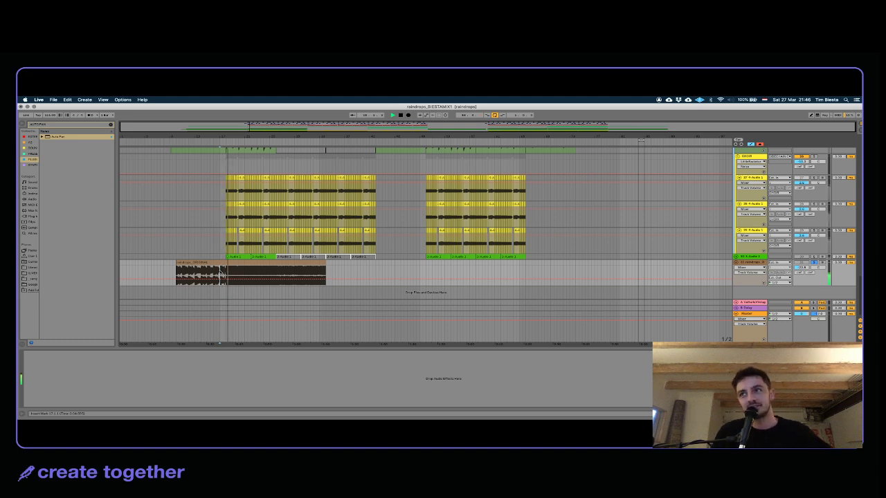
# Step: Toggle the reference track's solo to compare the original with the full mix at the first choir section
pyautogui.click(813, 262)
pyautogui.click(813, 262)
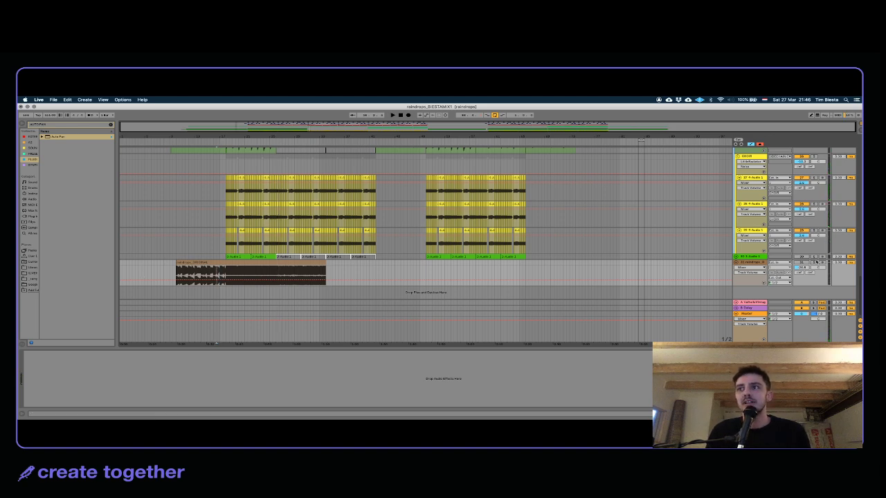
pyautogui.click(814, 262)
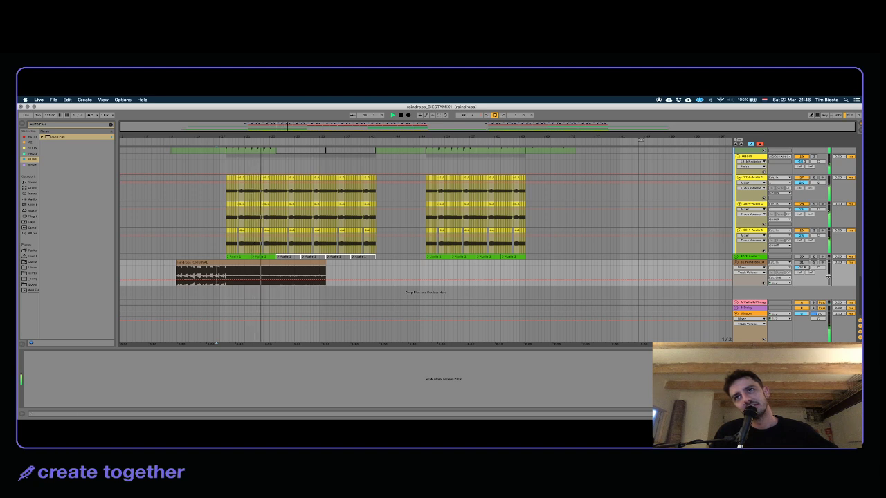
# Step: Solo the red MIDI track above PIANO and play its first clip from the start of the choir section
pyautogui.scroll(3, 727, 245)
pyautogui.scroll(10, 727, 245)
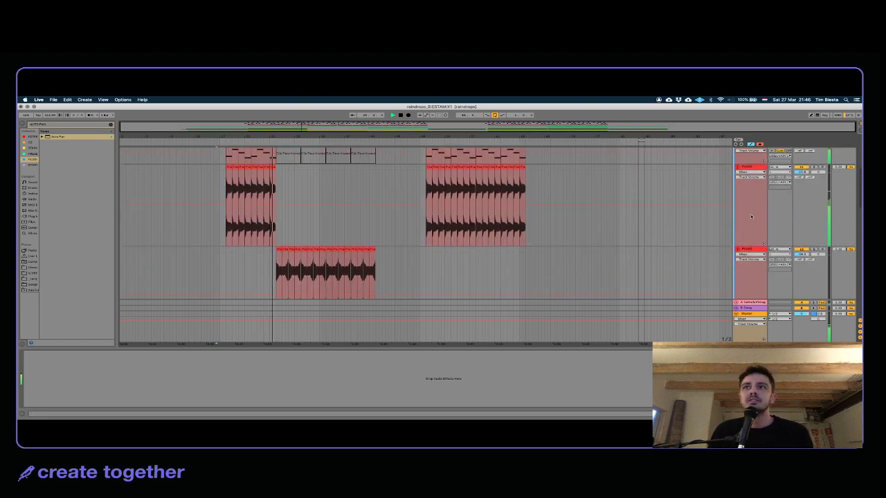
pyautogui.scroll(3, 741, 223)
pyautogui.click(811, 219)
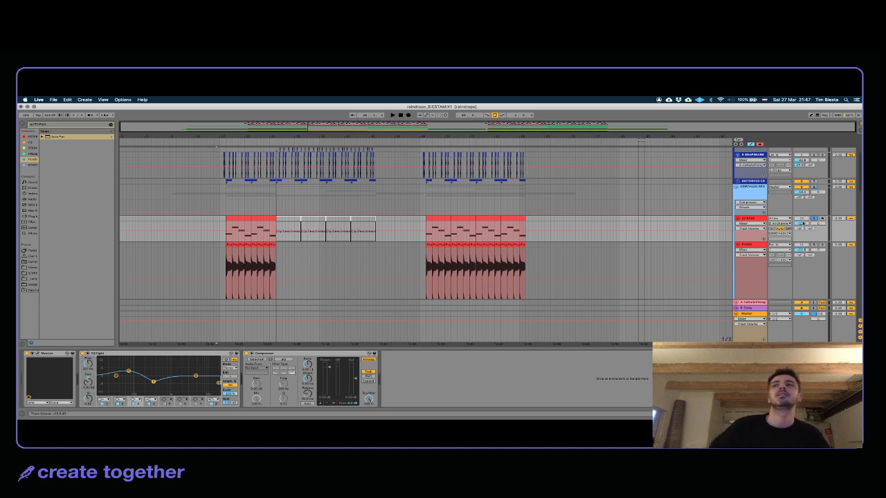
pyautogui.press('space')
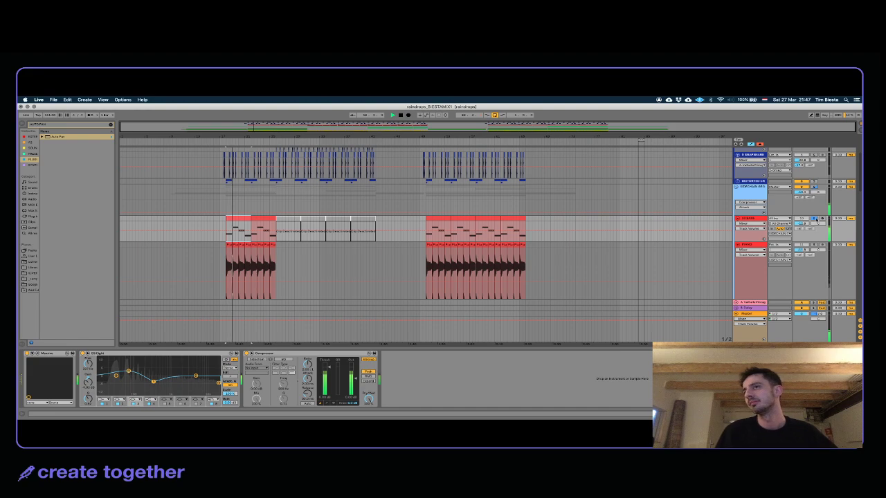
# Step: Compare with the soloed reference track and look over the synth and guitar tracks during playback
pyautogui.scroll(-5, 655, 264)
pyautogui.scroll(-5, 654, 264)
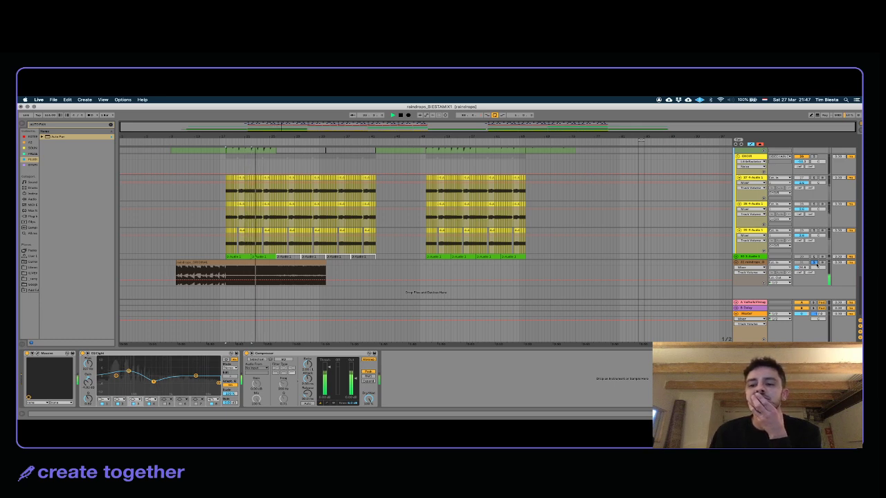
pyautogui.scroll(-10, 668, 231)
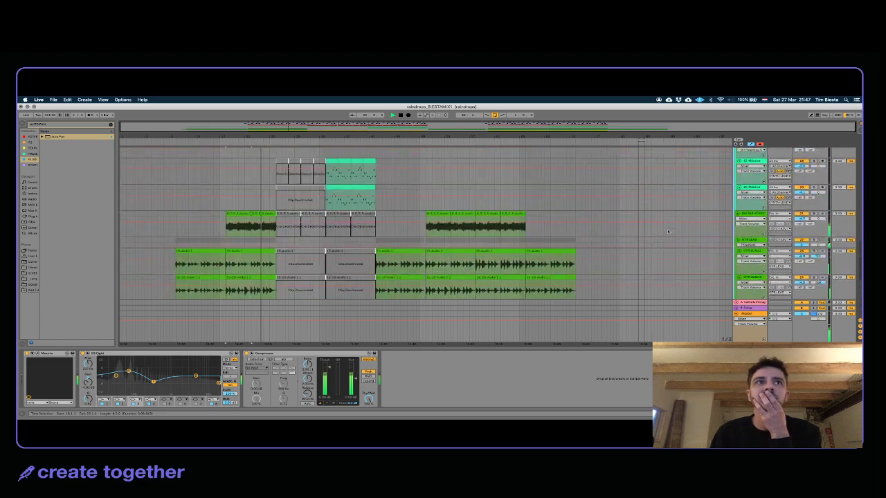
pyautogui.scroll(-3, 667, 231)
pyautogui.scroll(4, 668, 231)
# Step: Stop playback, solo the red MIDI track above PIANO, undo its last EQ Eight change, and lower the fourth EQ band slightly
pyautogui.click(749, 221)
pyautogui.click(748, 195)
pyautogui.press('space')
pyautogui.click(814, 195)
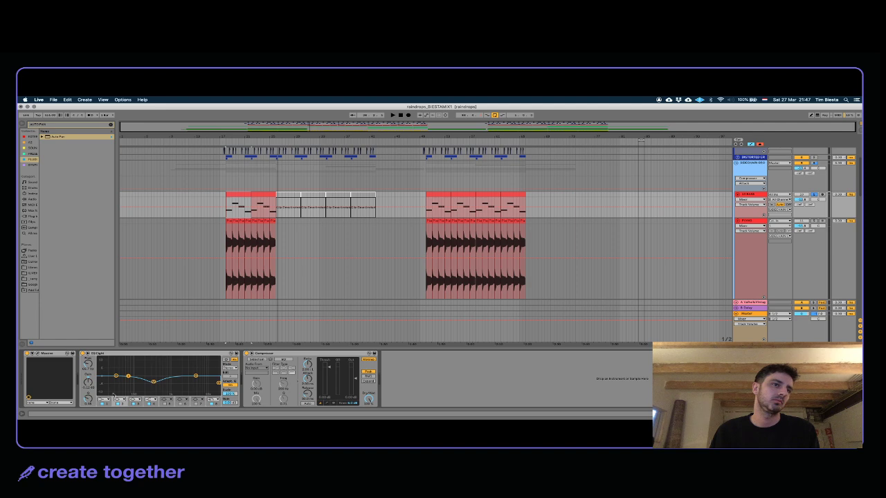
pyautogui.press('super+z')
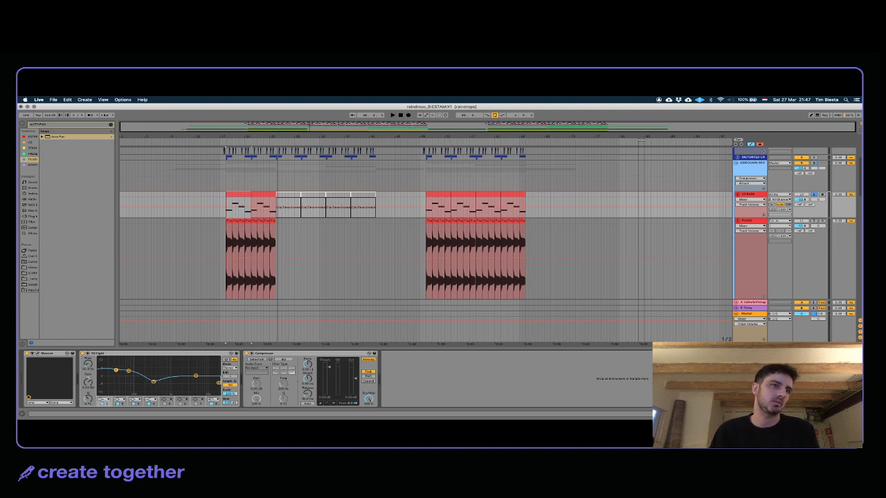
pyautogui.moveTo(196, 376); pyautogui.dragTo(196, 381)
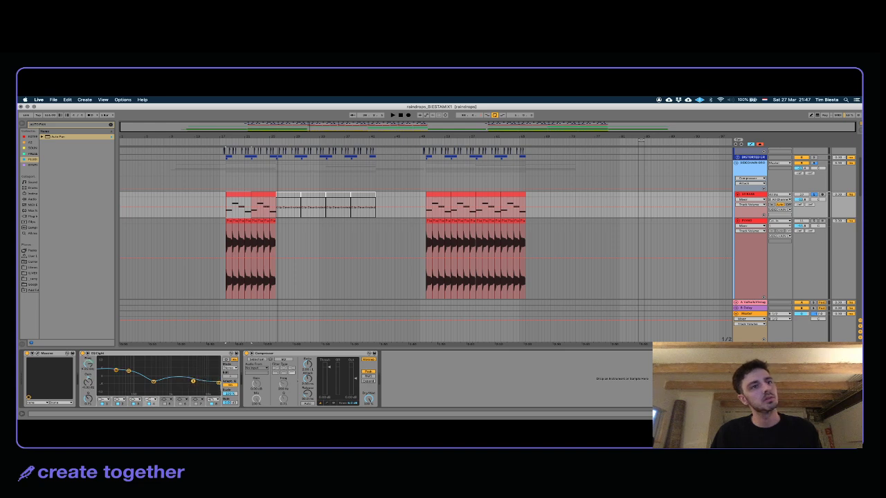
# Step: Play the soloed red MIDI track, raise its volume, and end its solo to hear it in the mix
pyautogui.press('space')
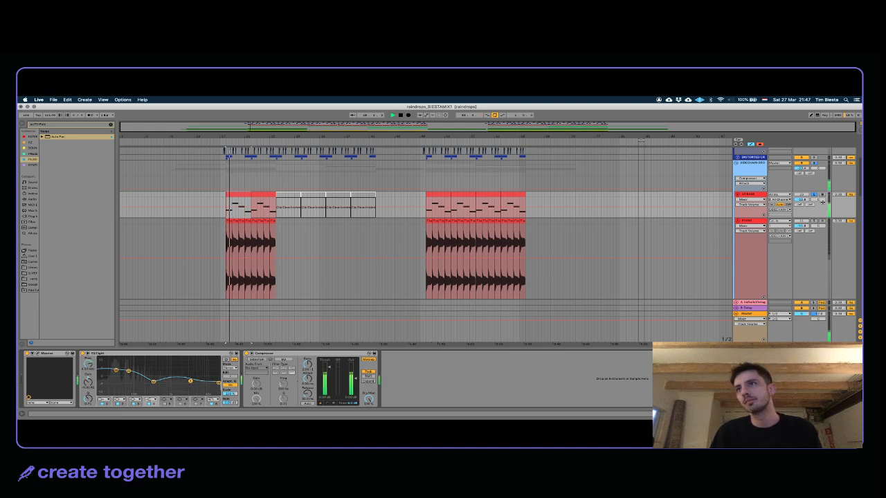
pyautogui.moveTo(802, 201); pyautogui.dragTo(801, 190)
pyautogui.press('s')
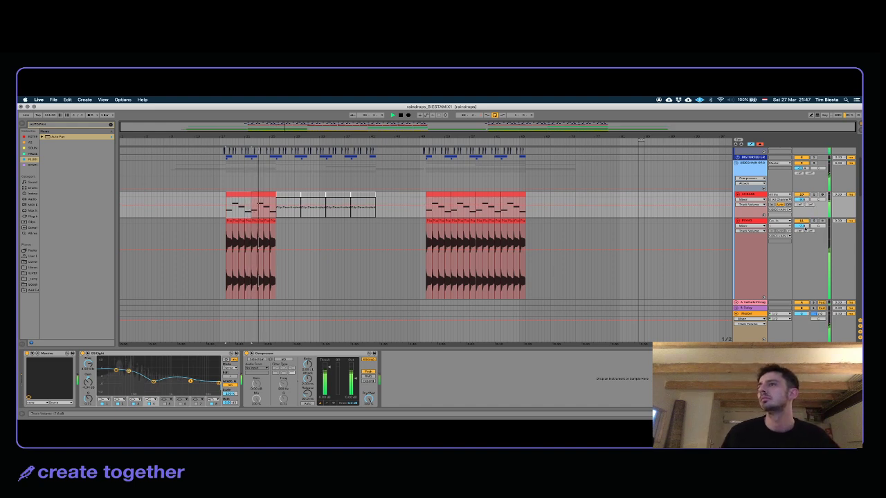
# Step: Switch off the Chorus on the PIANO track and enable its Reverb during playback
pyautogui.click(755, 220)
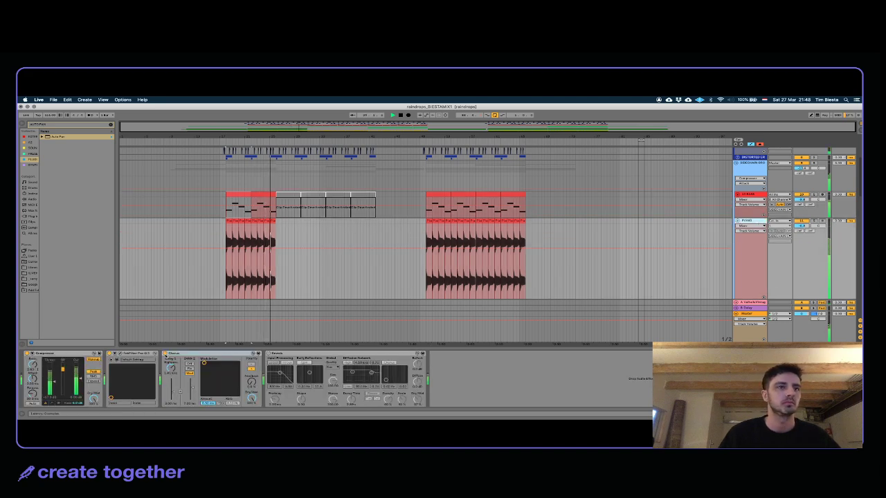
pyautogui.click(165, 353)
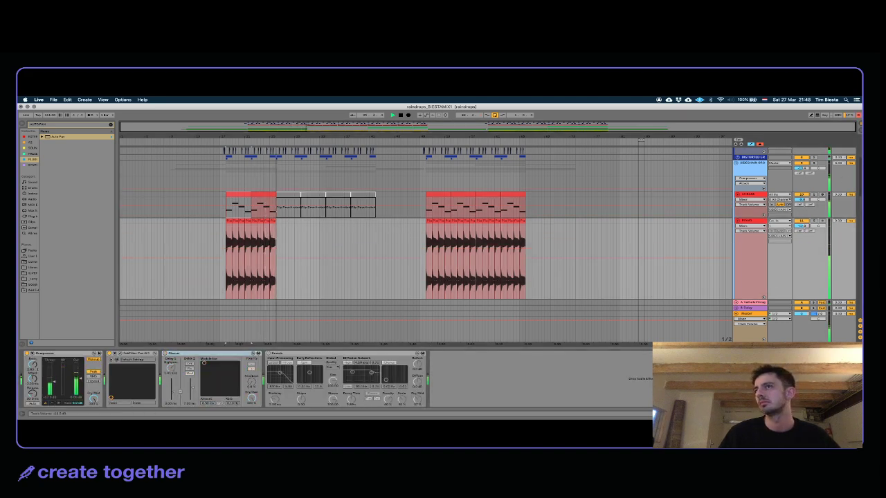
pyautogui.click(306, 355)
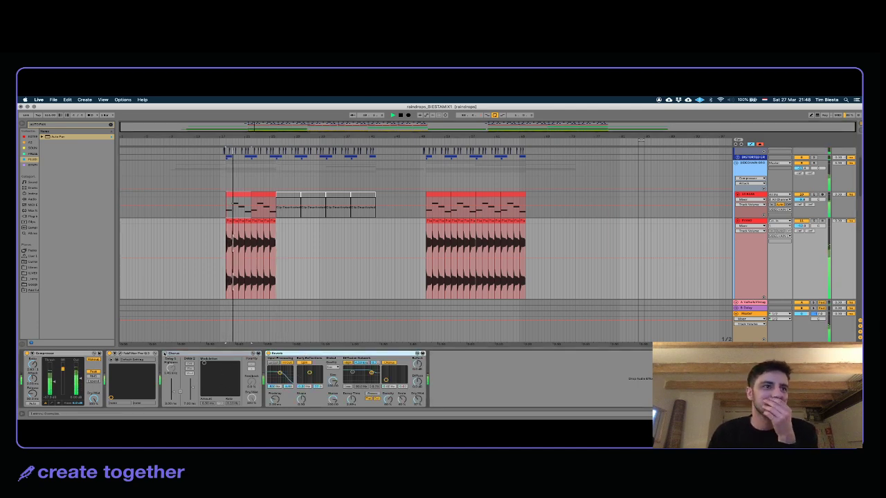
# Step: Check the FabFilter Pro-Q 3 curve on the PIANO track, close its window, and delete the plug-in
pyautogui.click(119, 353)
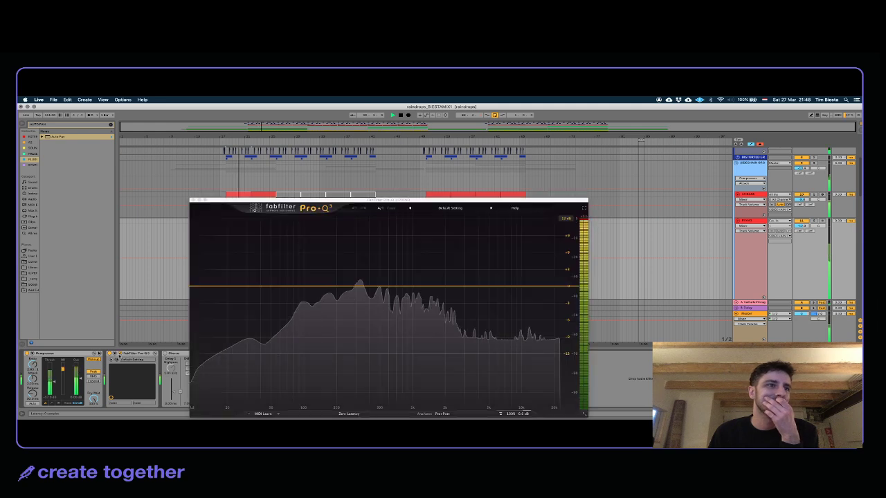
pyautogui.click(119, 353)
pyautogui.click(129, 355)
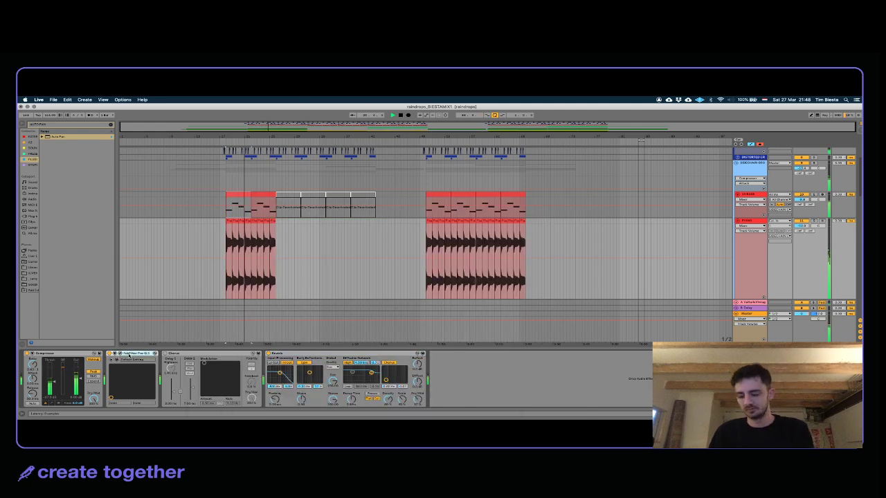
pyautogui.press('Delete')
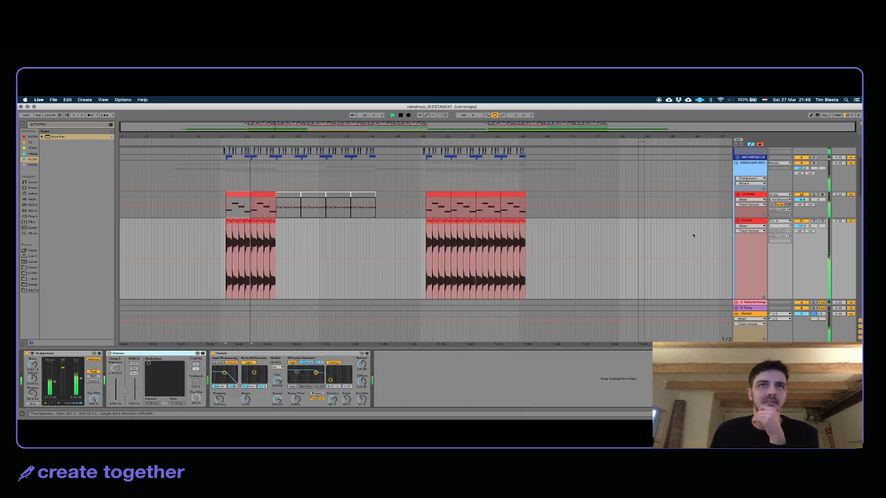
# Step: Set the PIANO track's volume to -12 dB
pyautogui.click(802, 226)
pyautogui.write('-12')
pyautogui.press('Return')
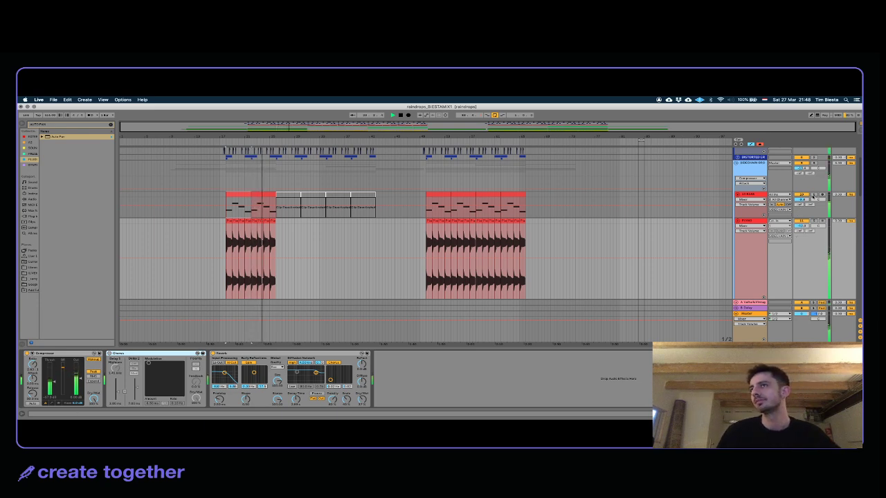
# Step: Compare the mix with the original raindrops reference track by soloing and unsoloing the reference during playback
pyautogui.scroll(-10, 653, 228)
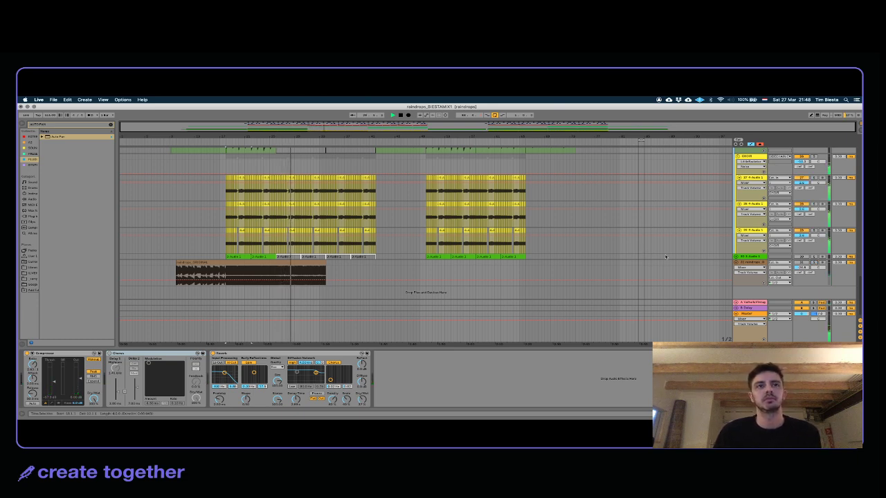
pyautogui.click(813, 262)
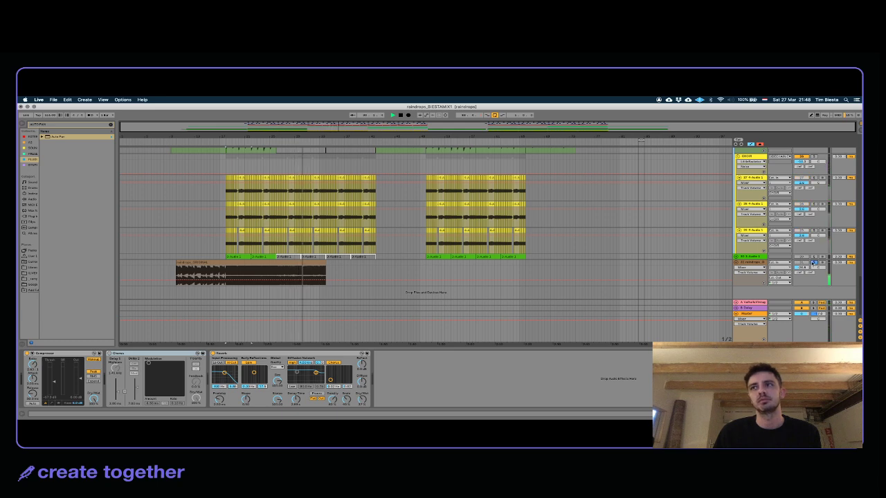
pyautogui.scroll(10, 698, 236)
pyautogui.scroll(8, 699, 236)
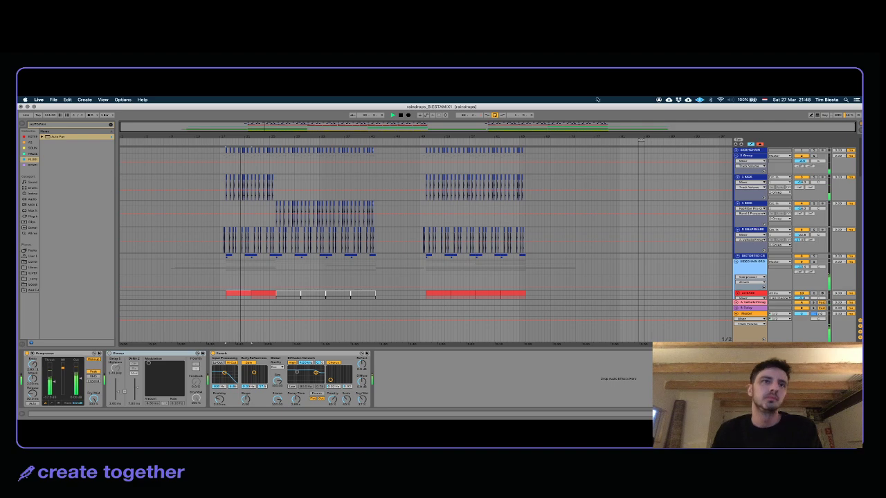
pyautogui.scroll(-3, 265, 229)
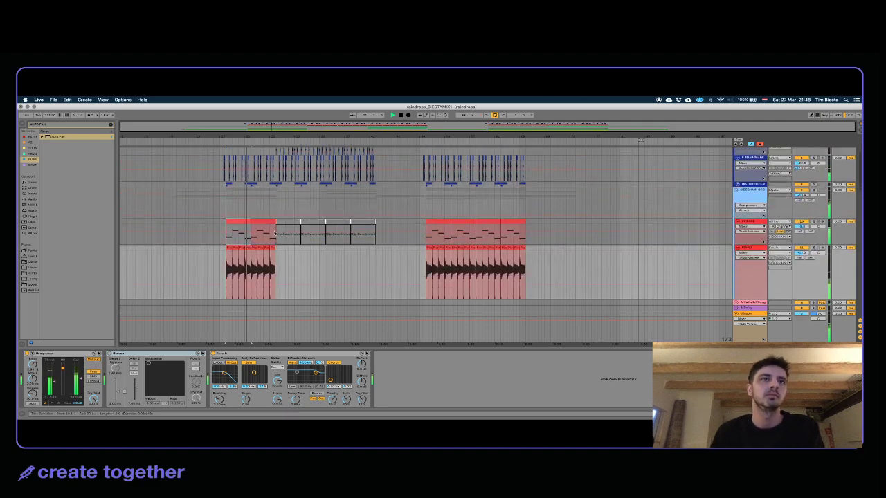
pyautogui.scroll(-10, 394, 224)
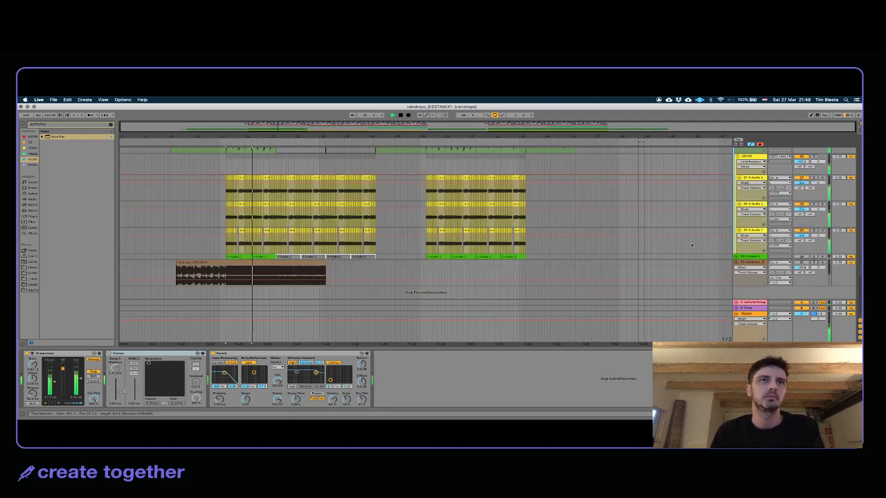
pyautogui.click(813, 262)
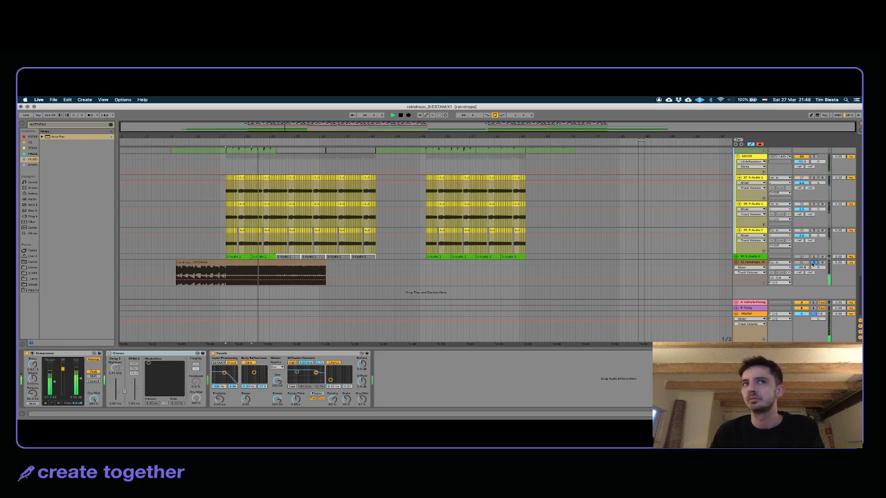
pyautogui.scroll(8, 588, 234)
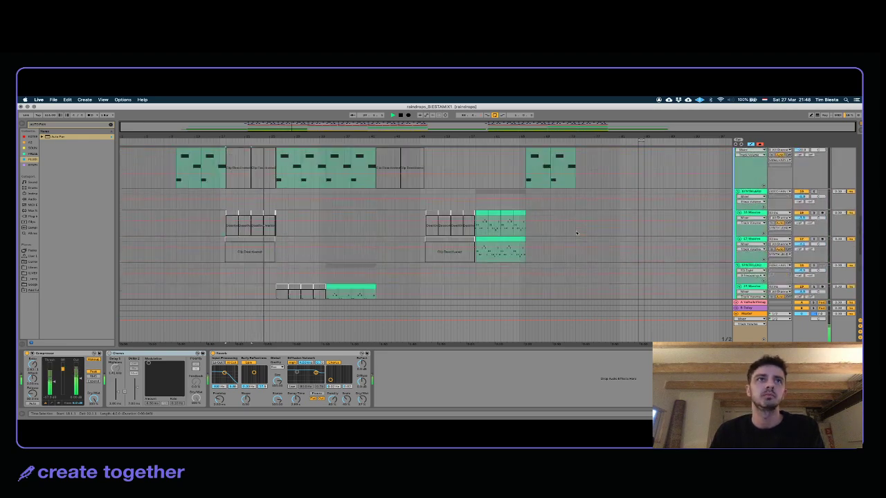
pyautogui.scroll(8, 699, 222)
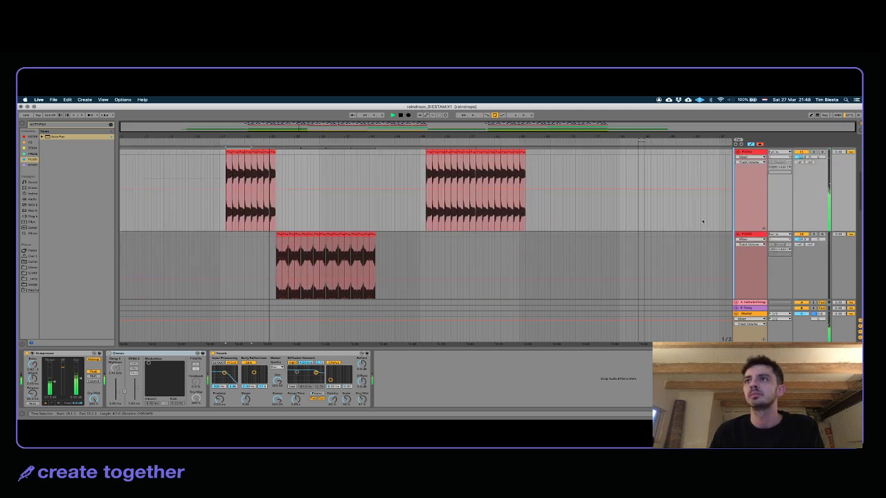
pyautogui.scroll(-6, 727, 229)
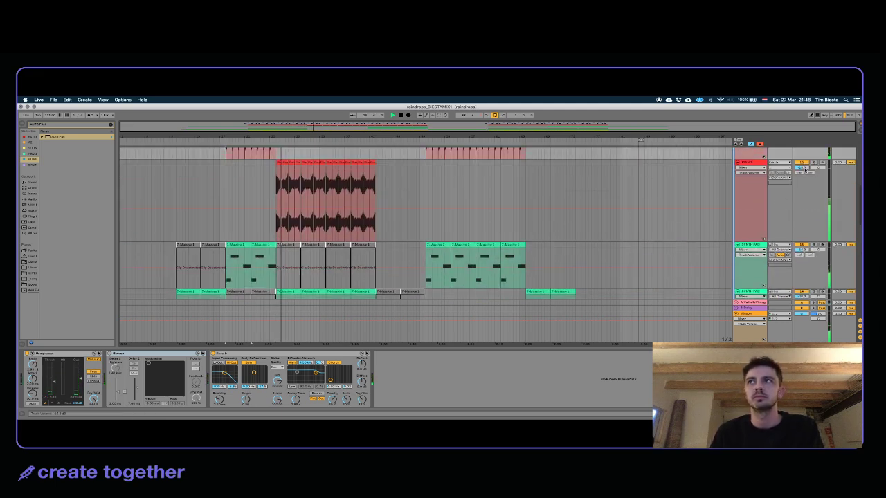
pyautogui.scroll(-8, 804, 169)
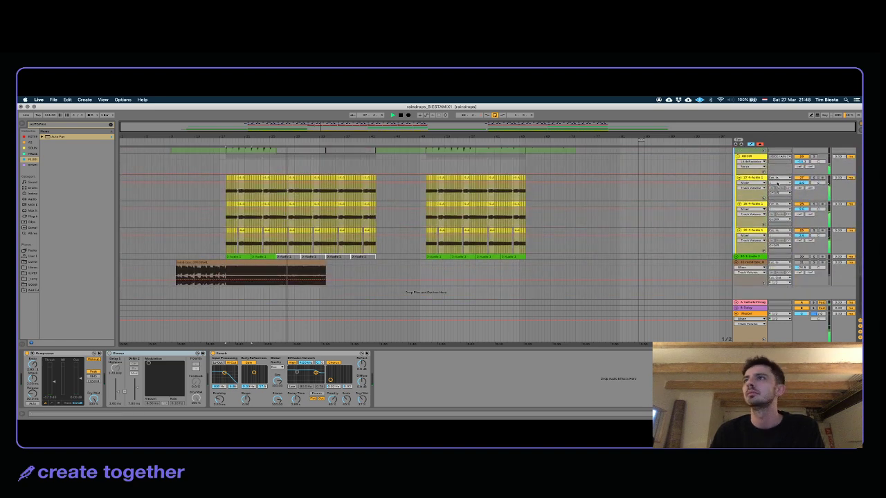
# Step: Solo the CHOIR group and try a high-cut band in its FabFilter Pro-Q 3
pyautogui.click(814, 156)
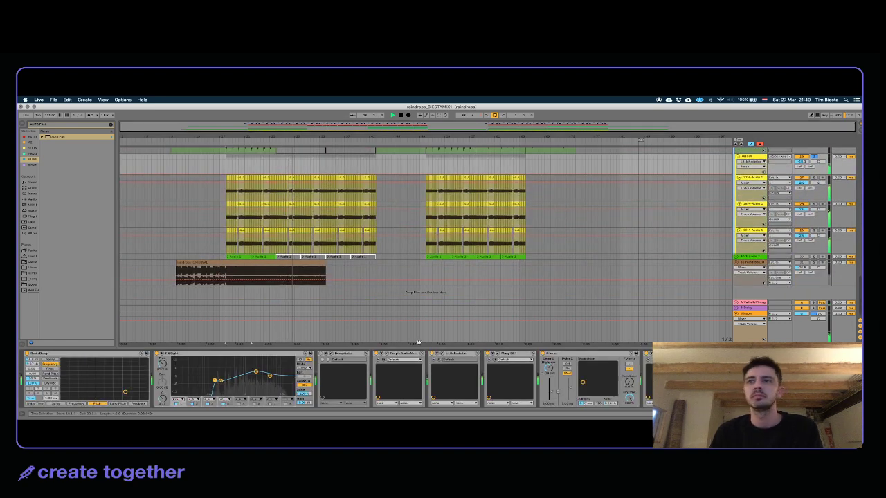
pyautogui.click(657, 353)
pyautogui.click(426, 236)
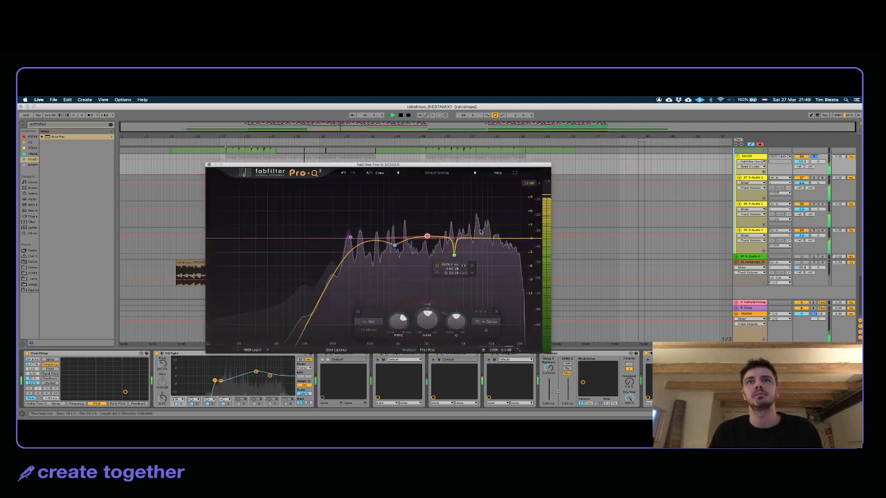
pyautogui.moveTo(480, 237); pyautogui.dragTo(484, 261)
pyautogui.moveTo(494, 285)
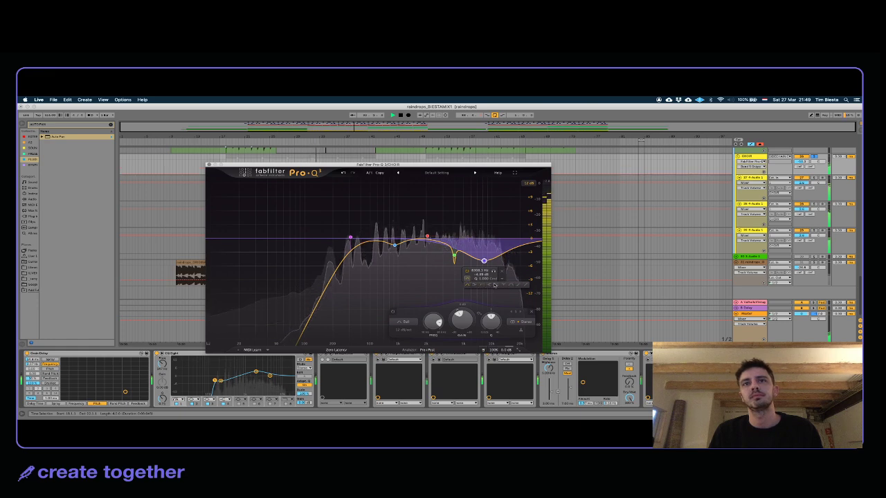
pyautogui.click(494, 285)
pyautogui.moveTo(483, 238); pyautogui.dragTo(483, 247)
pyautogui.press('space')
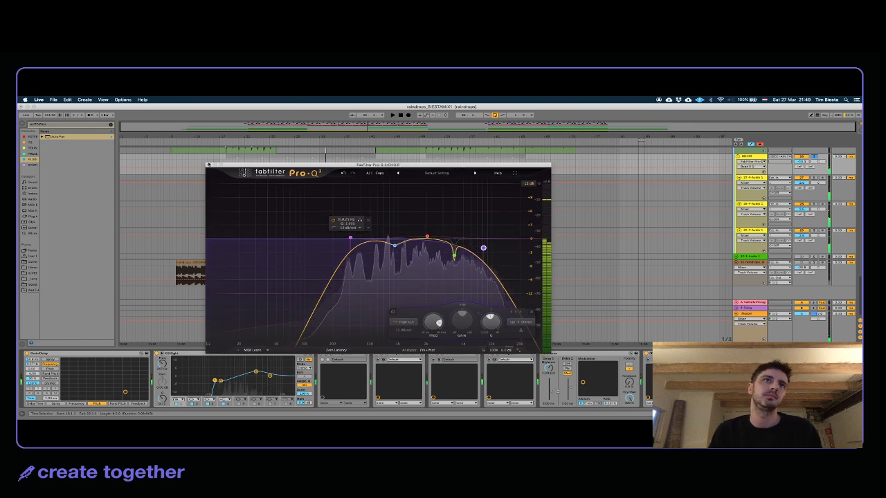
pyautogui.click(208, 165)
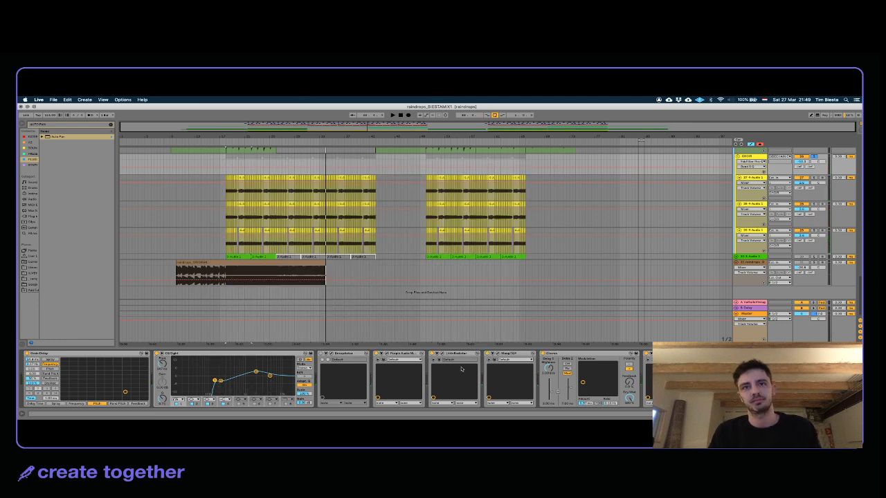
# Step: Replay the soloed CHOIR group, check its Purple Audio compressor and switch on its LittleRadiator effect
pyautogui.click(406, 353)
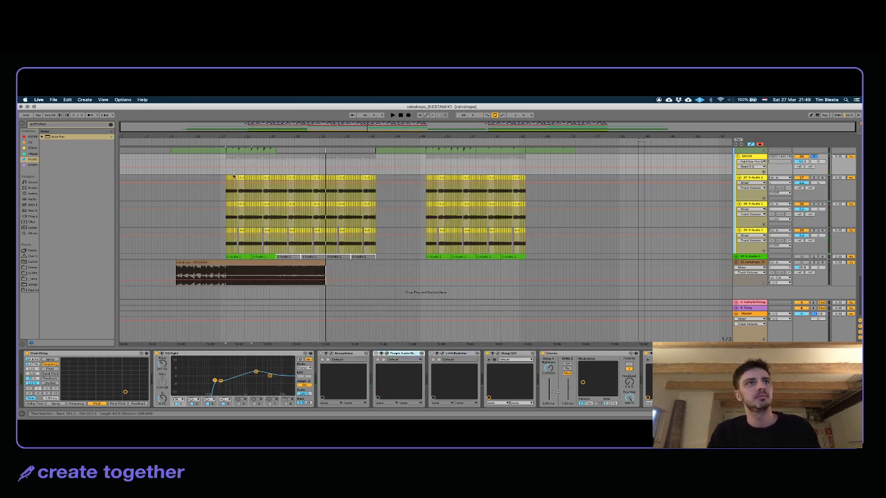
pyautogui.click(234, 178)
pyautogui.press('space')
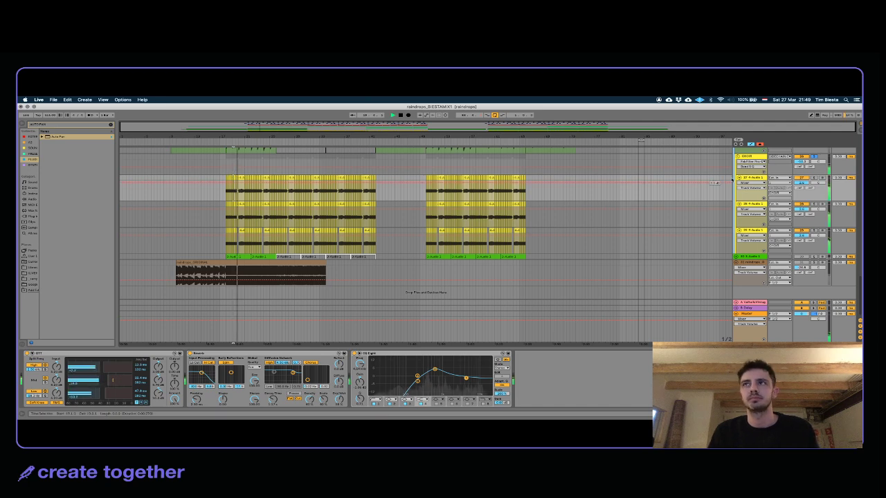
pyautogui.click(762, 157)
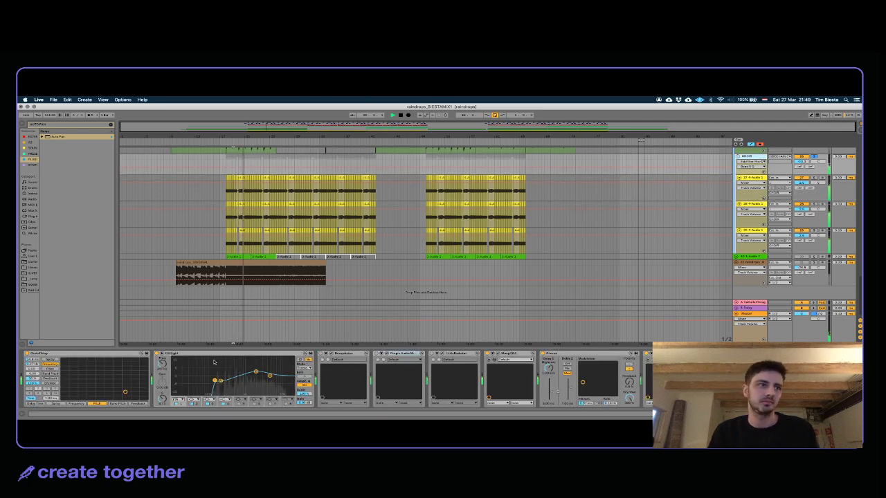
pyautogui.click(130, 354)
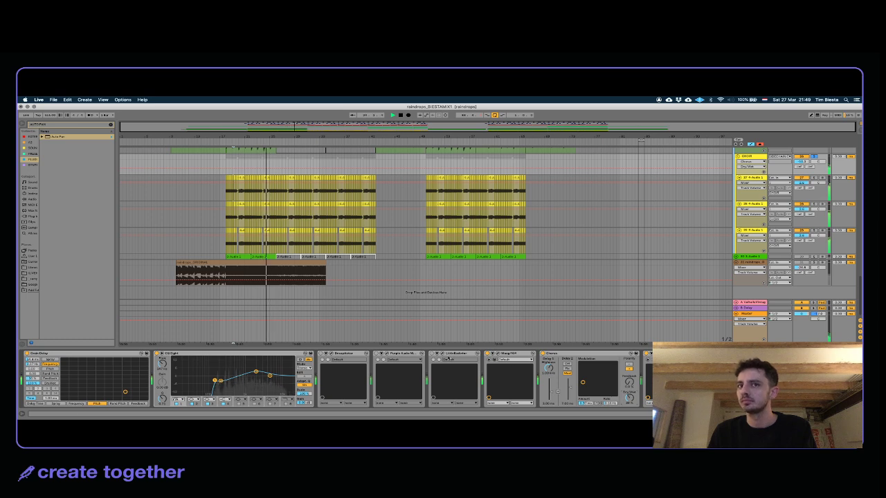
pyautogui.click(397, 355)
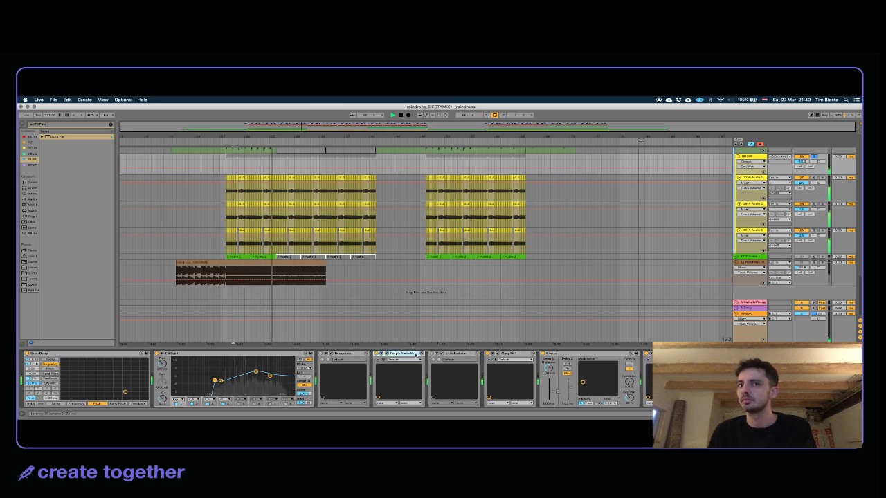
pyautogui.click(432, 354)
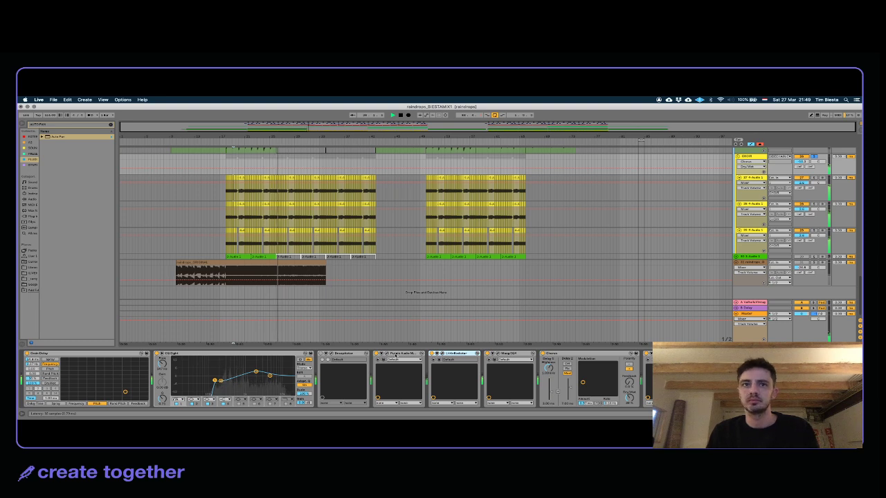
# Step: Open LittleRadiator on the CHOIR group and adjust its Heat and Mix
pyautogui.click(442, 353)
pyautogui.click(460, 198)
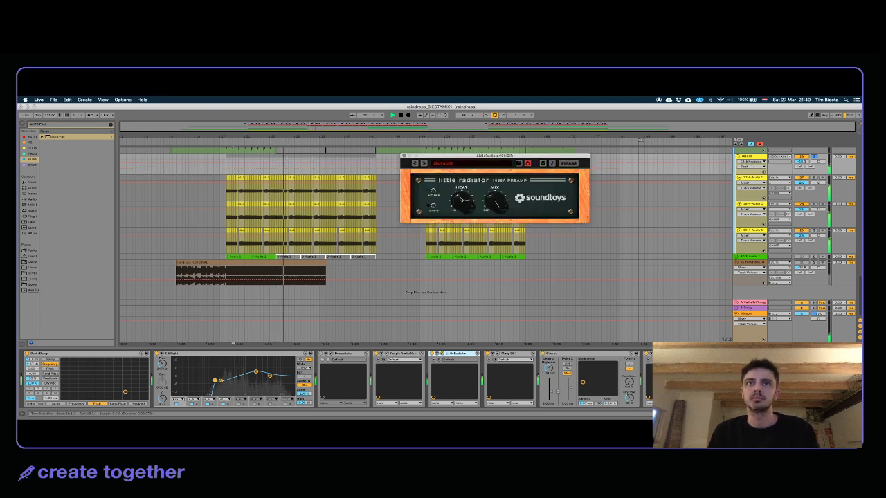
pyautogui.moveTo(496, 205); pyautogui.dragTo(493, 226)
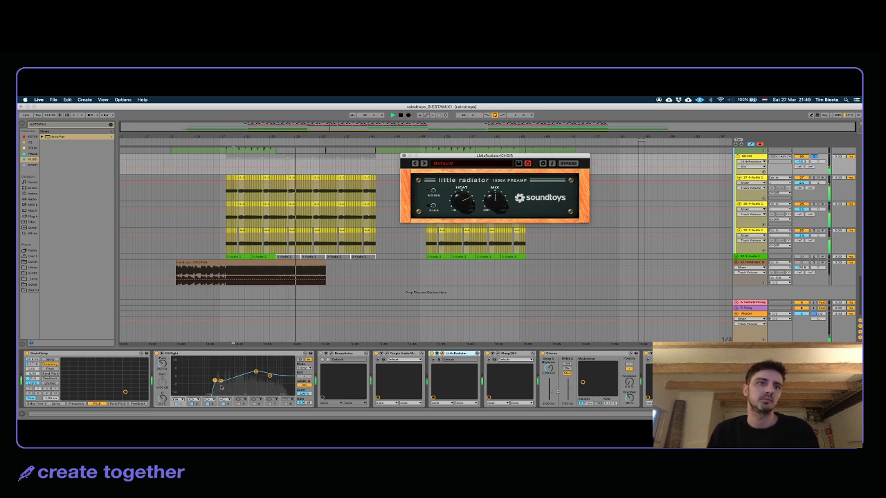
# Step: Try a lower mid boost in the CHOIR group's EQ Eight, audition it unsoloed in the full mix, and restore the boost
pyautogui.moveTo(256, 374)
pyautogui.mouseDown()
pyautogui.moveTo(281, 369)
pyautogui.moveTo(243, 362)
pyautogui.moveTo(248, 380)
pyautogui.mouseUp()
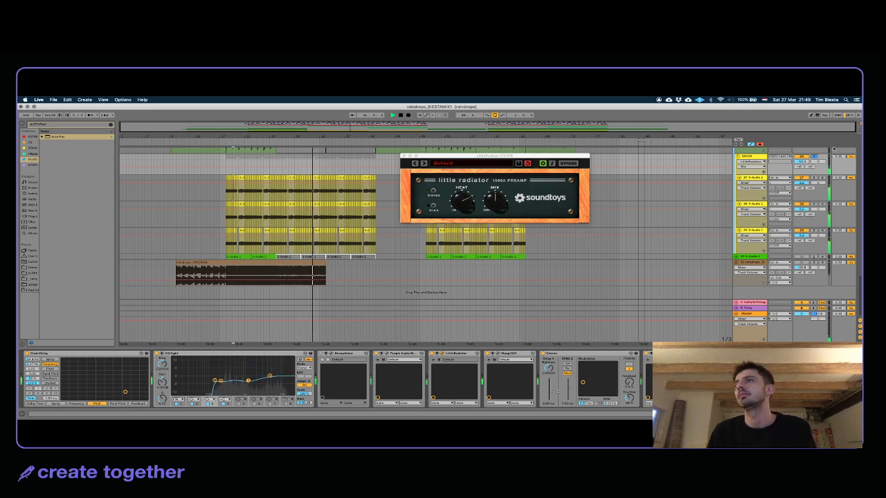
pyautogui.click(814, 156)
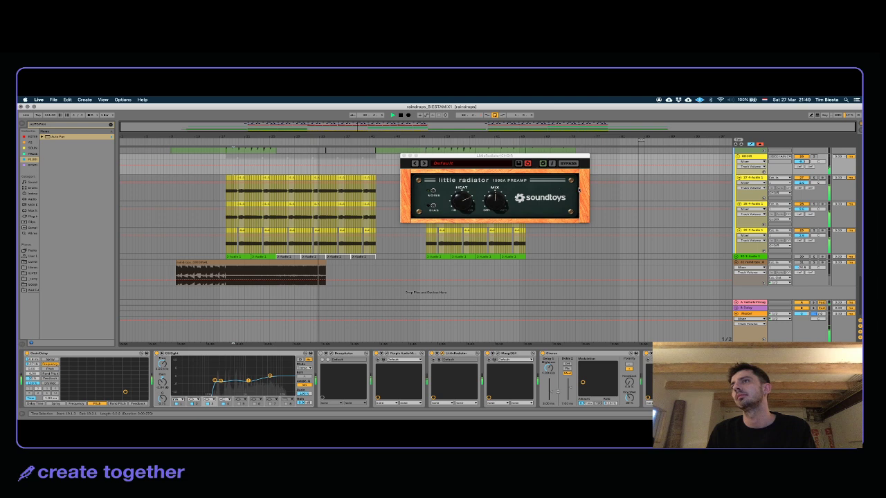
pyautogui.click(403, 157)
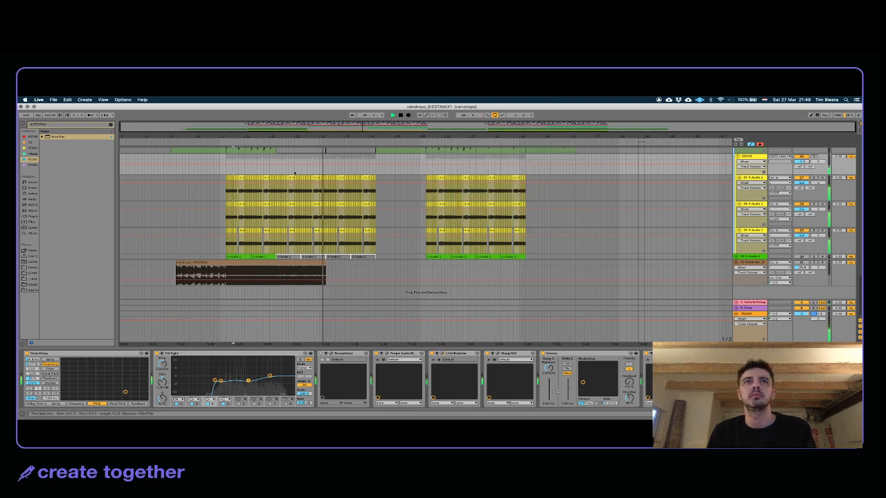
pyautogui.click(224, 170)
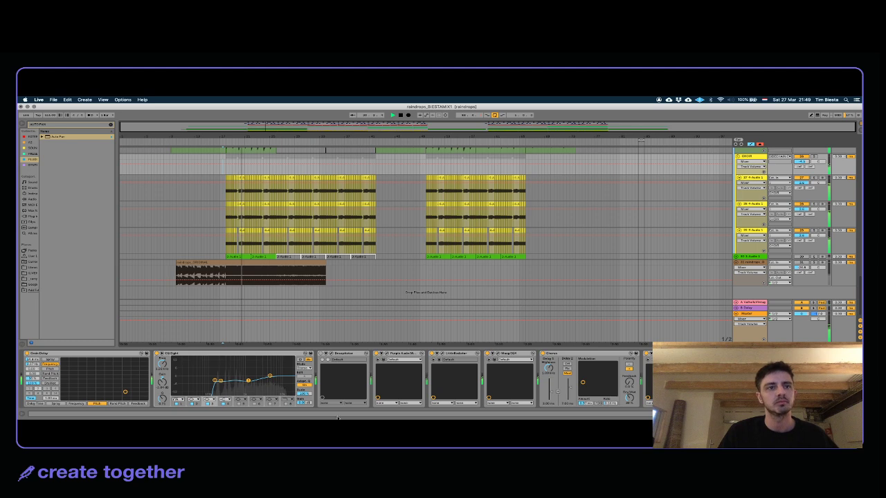
pyautogui.moveTo(249, 382); pyautogui.dragTo(255, 370)
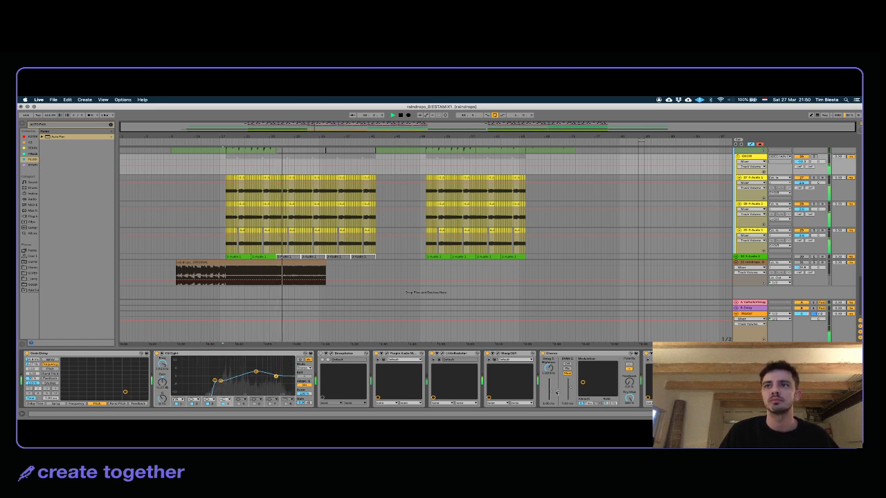
# Step: In the CHOIR group's FabFilter Pro-Q 3, remove the high-cut band and move the upper-mid band into the highs as a dynamic cut
pyautogui.press('super+alt+p')
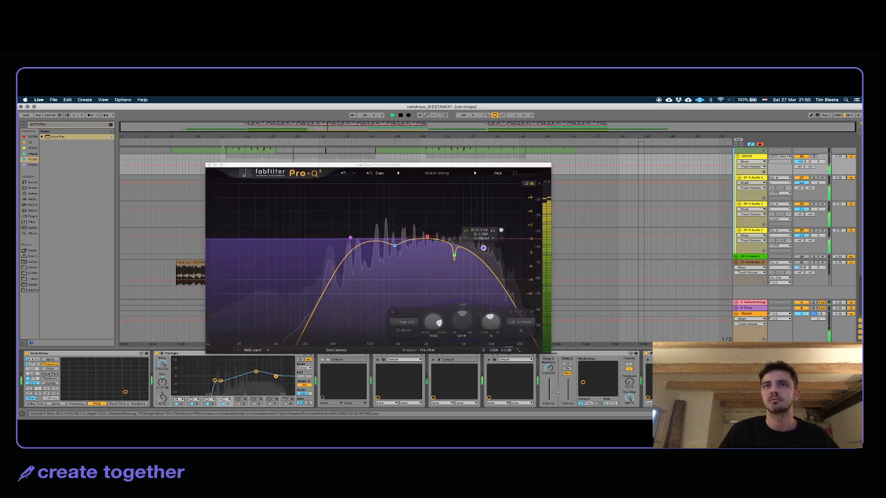
pyautogui.doubleClick(483, 249)
pyautogui.moveTo(429, 241); pyautogui.dragTo(475, 238)
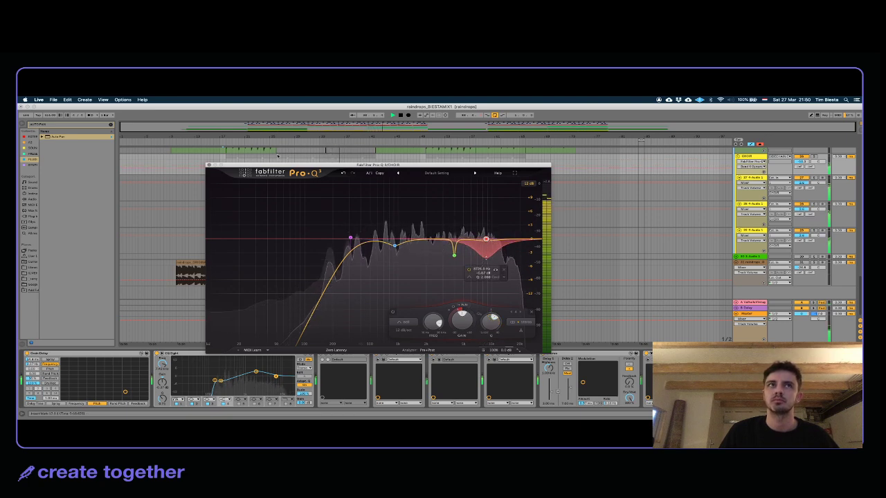
pyautogui.click(209, 166)
# Step: Select the middle-section clips on the drum track below the second KICK track and show their shared sample settings
pyautogui.scroll(-10, 347, 204)
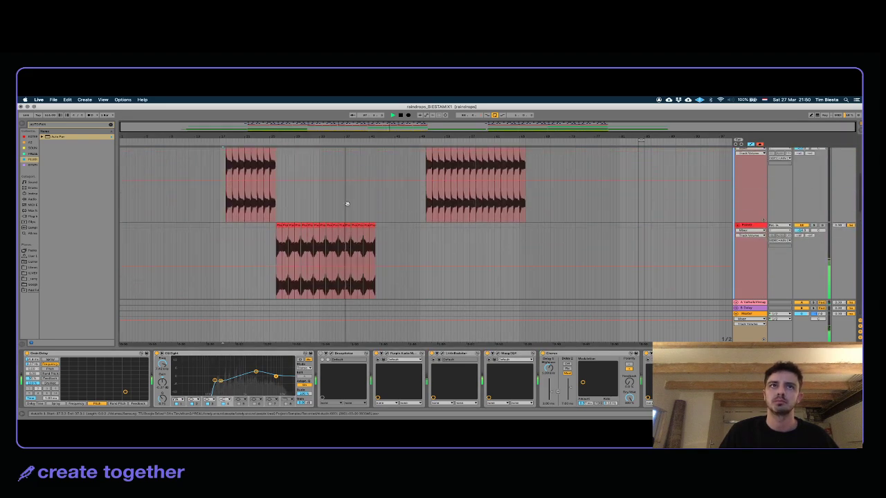
pyautogui.scroll(3, 347, 203)
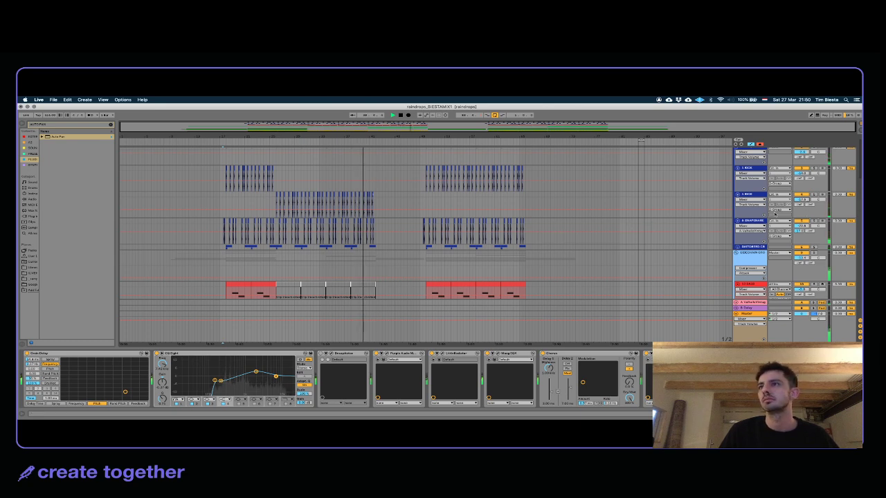
pyautogui.click(380, 224)
pyautogui.moveTo(380, 223); pyautogui.dragTo(274, 235)
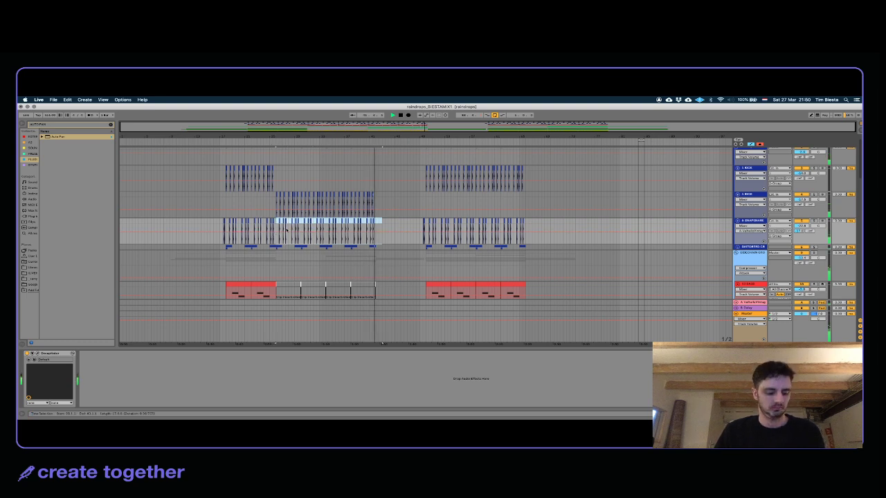
pyautogui.hotkey('shift', 'Tab')
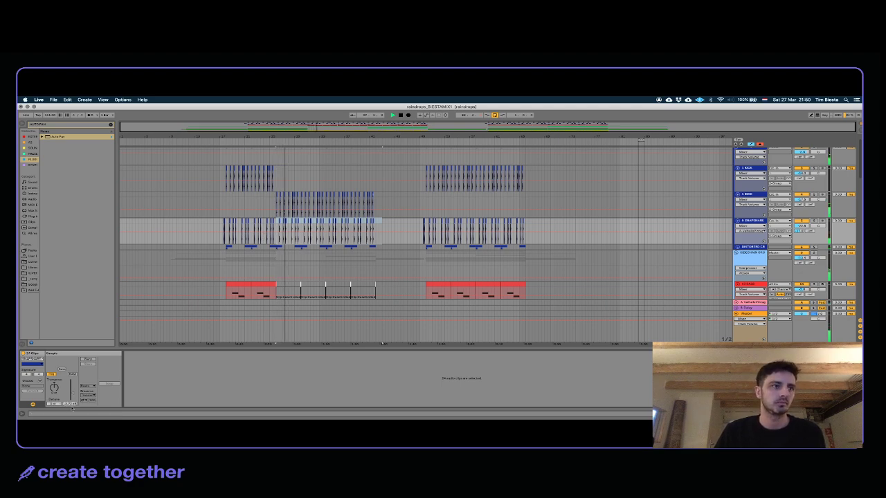
pyautogui.scroll(-5, 270, 250)
pyautogui.scroll(-10, 269, 251)
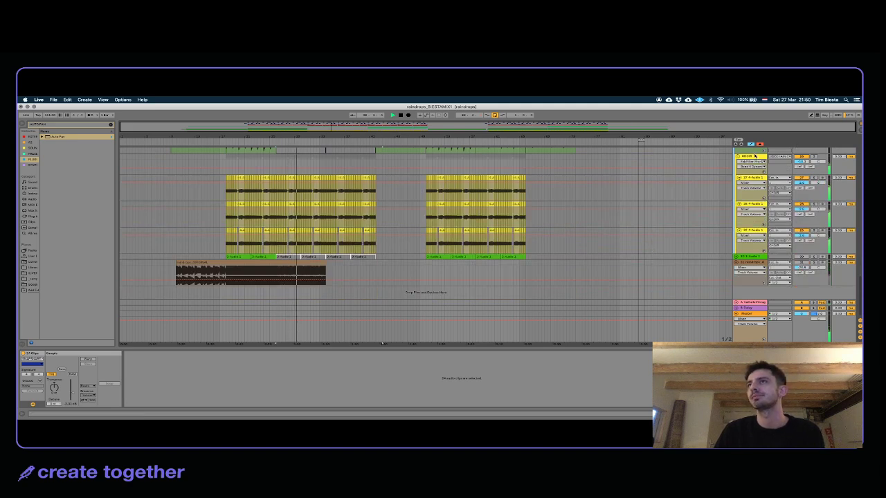
# Step: Find the Utility effect, add it to the CHOIR group and show its Gain automation
pyautogui.click(53, 127)
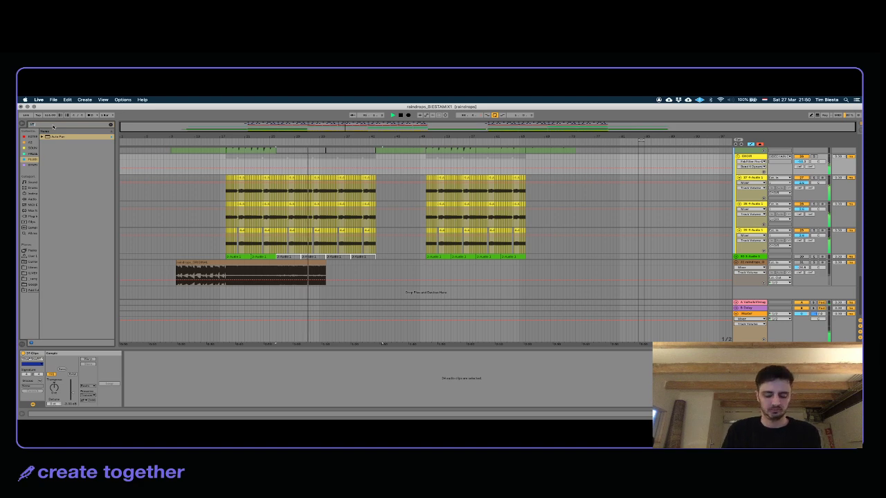
pyautogui.write('uti')
pyautogui.click(69, 137)
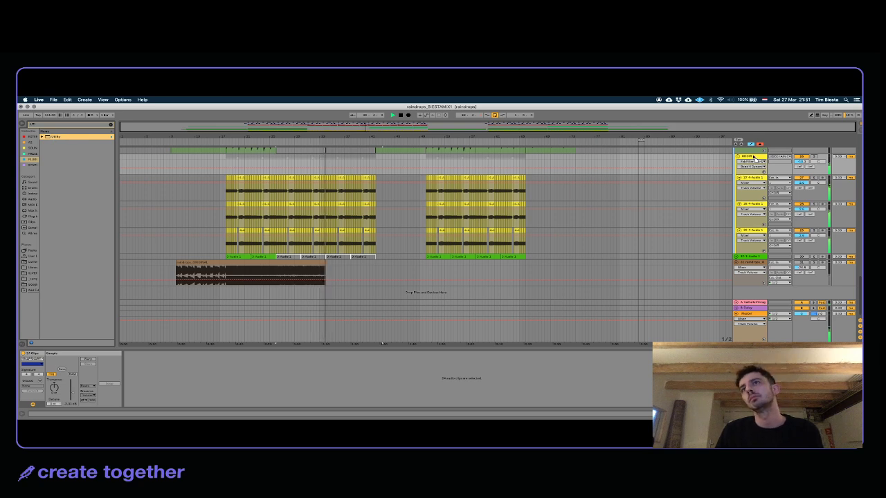
pyautogui.click(294, 324)
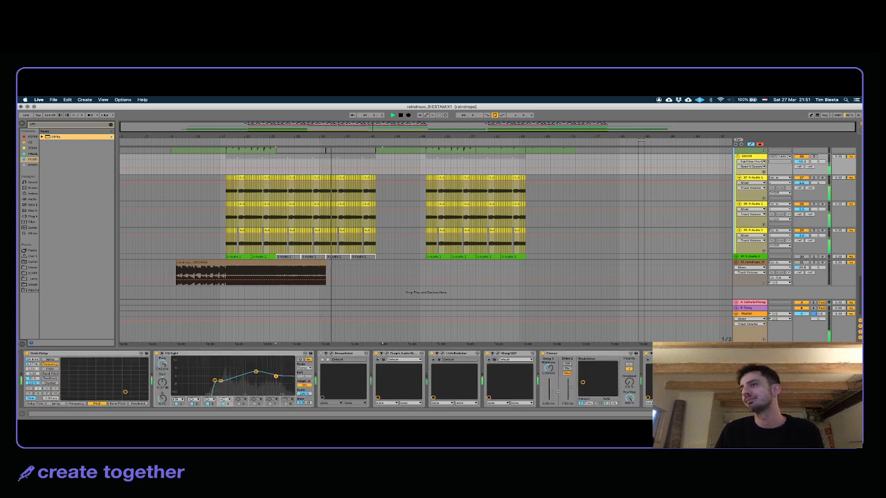
pyautogui.click(500, 237)
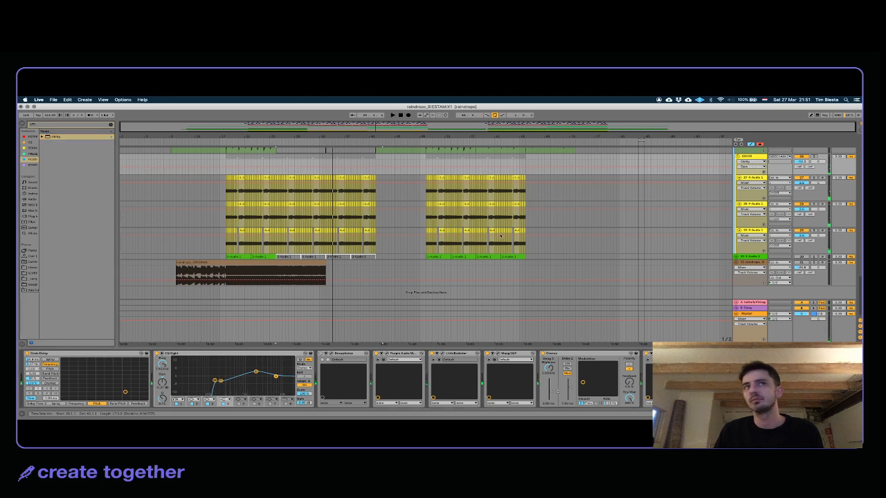
# Step: Play the mix from just before the middle section and adjust the CHOIR group's Utility Gain automation across that section
pyautogui.click(263, 158)
pyautogui.press('space')
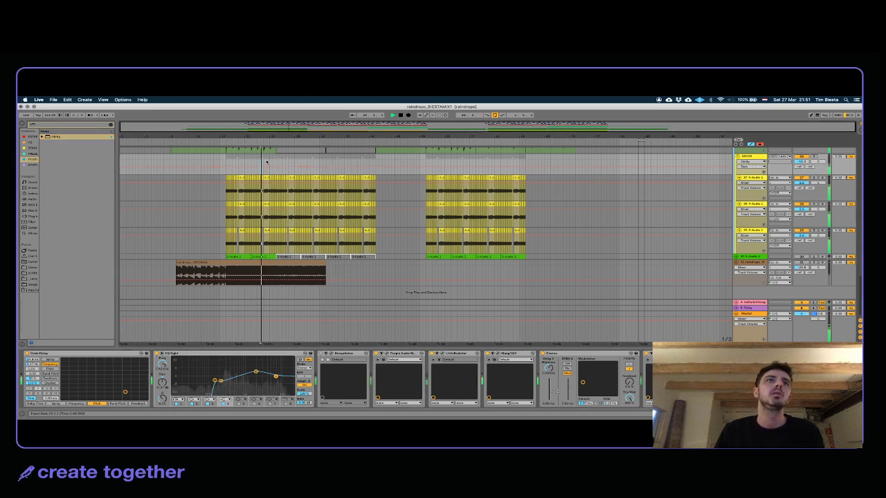
pyautogui.moveTo(276, 163); pyautogui.dragTo(375, 163)
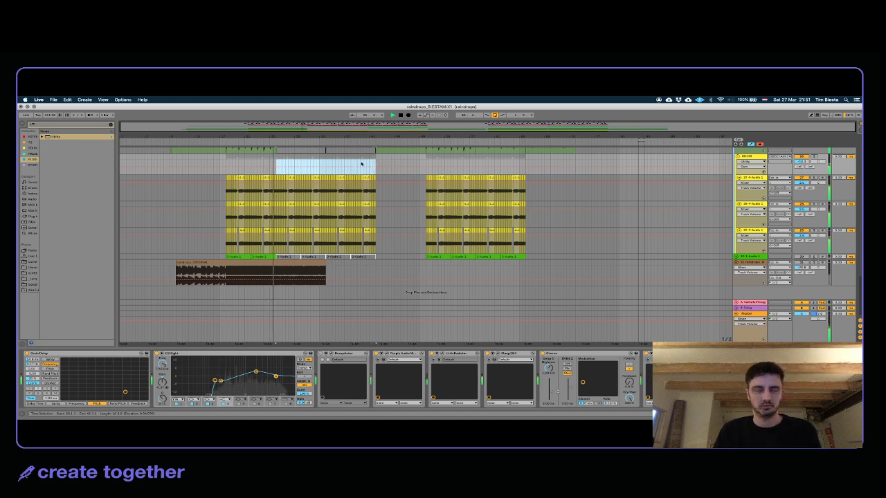
pyautogui.click(354, 171)
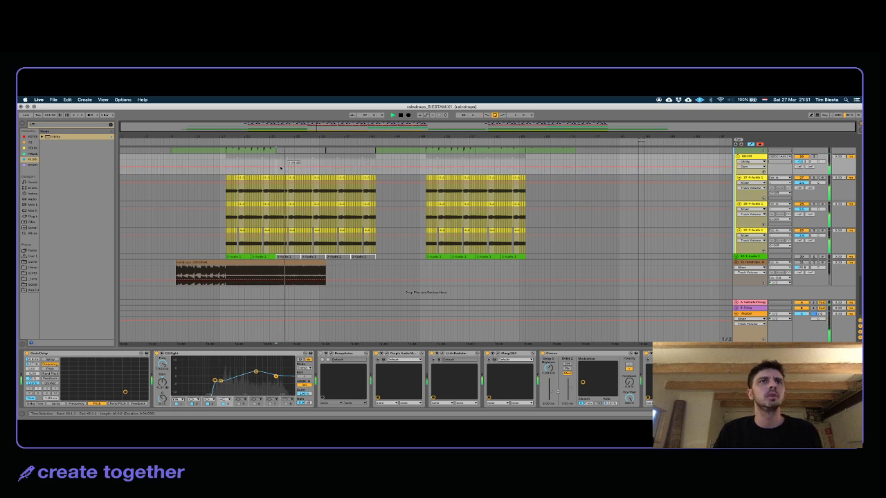
pyautogui.moveTo(277, 170); pyautogui.dragTo(375, 171)
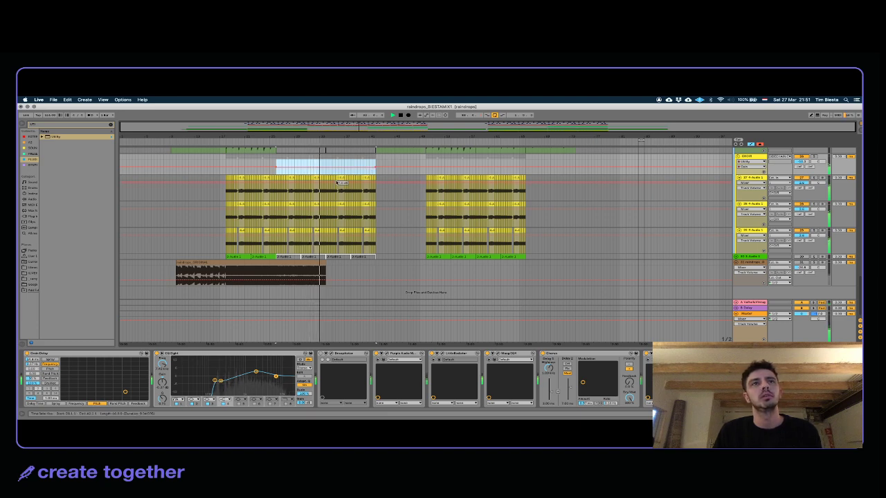
# Step: Select the Purple Audio and LittleRadiator devices on the CHOIR group and lower the Dry/Wet of its Chorus
pyautogui.scroll(5, 371, 170)
pyautogui.scroll(3, 360, 192)
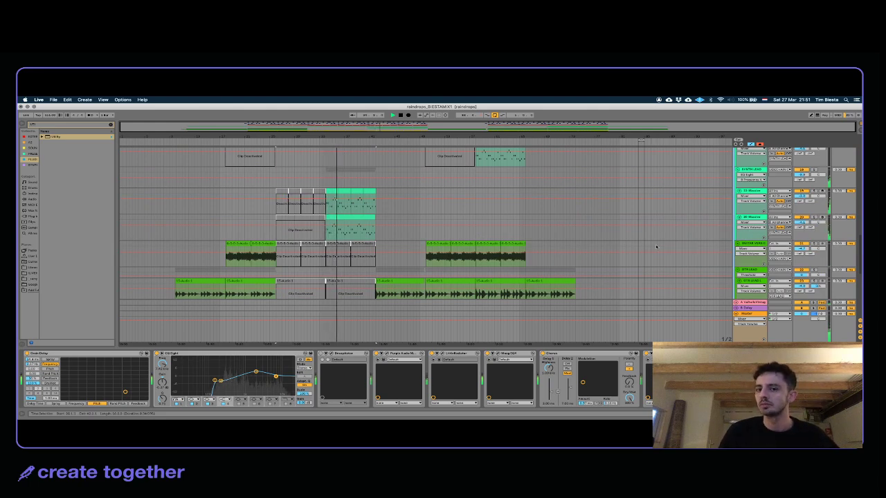
pyautogui.scroll(-5, 480, 291)
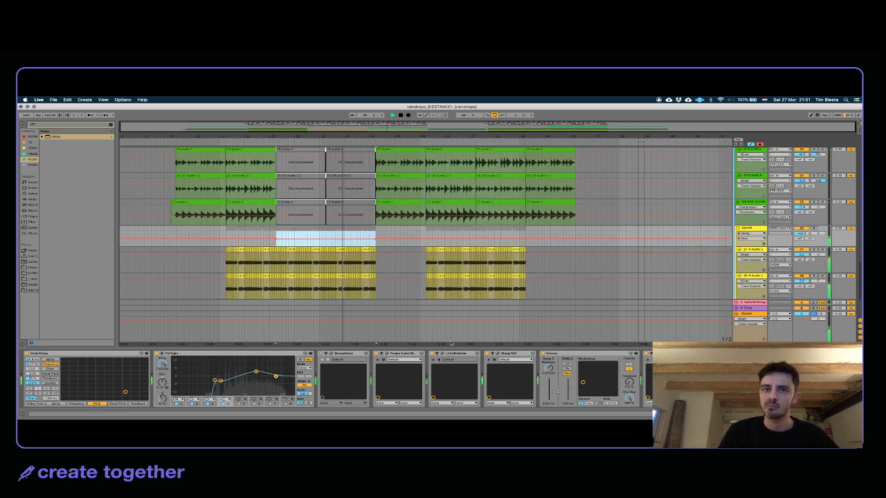
pyautogui.click(460, 355)
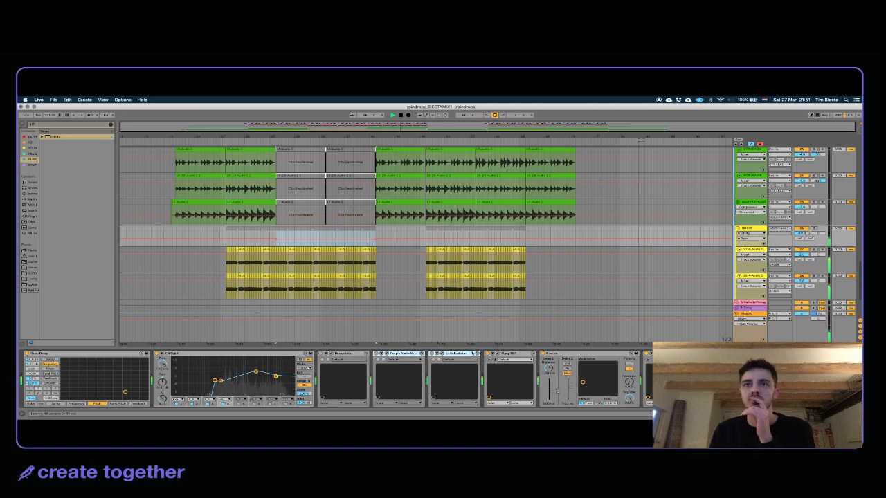
pyautogui.moveTo(629, 398); pyautogui.dragTo(628, 426)
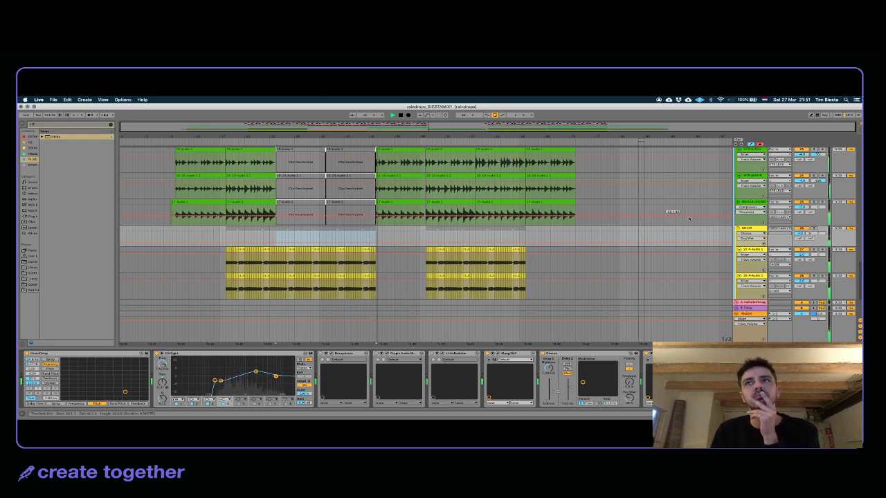
# Step: On the second SYNTH PAD track, reactivate the last deactivated clip after the middle section and trim it to its short opening part
pyautogui.scroll(-5, 704, 217)
pyautogui.scroll(5, 704, 216)
pyautogui.scroll(-4, 337, 214)
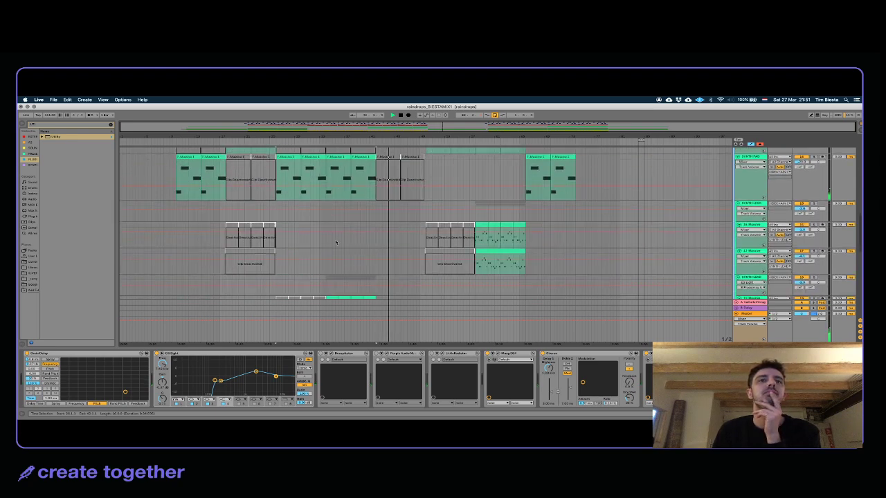
pyautogui.scroll(-1, 424, 274)
pyautogui.scroll(5, 424, 274)
pyautogui.scroll(-5, 424, 274)
pyautogui.scroll(1, 424, 274)
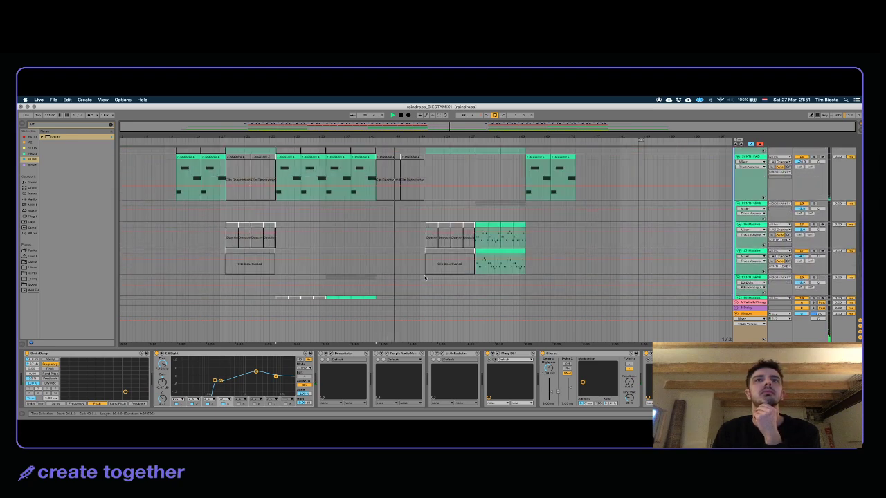
pyautogui.click(413, 156)
pyautogui.press('0')
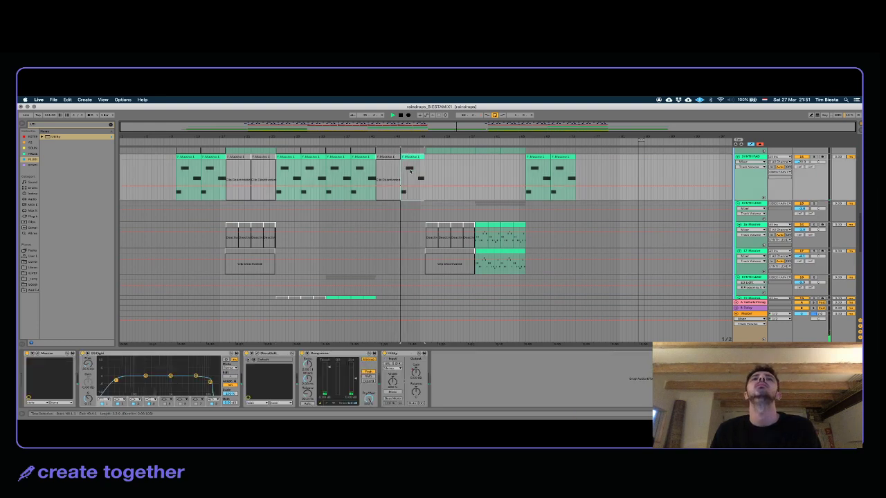
pyautogui.moveTo(423, 156); pyautogui.dragTo(404, 163)
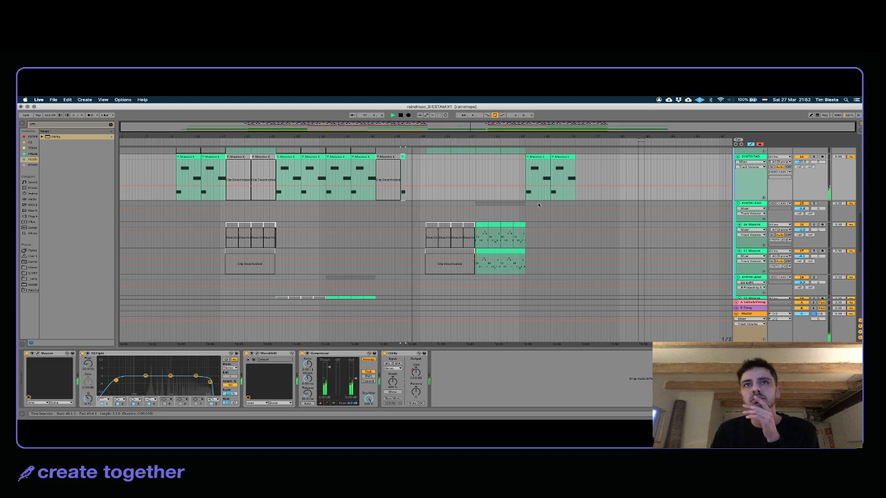
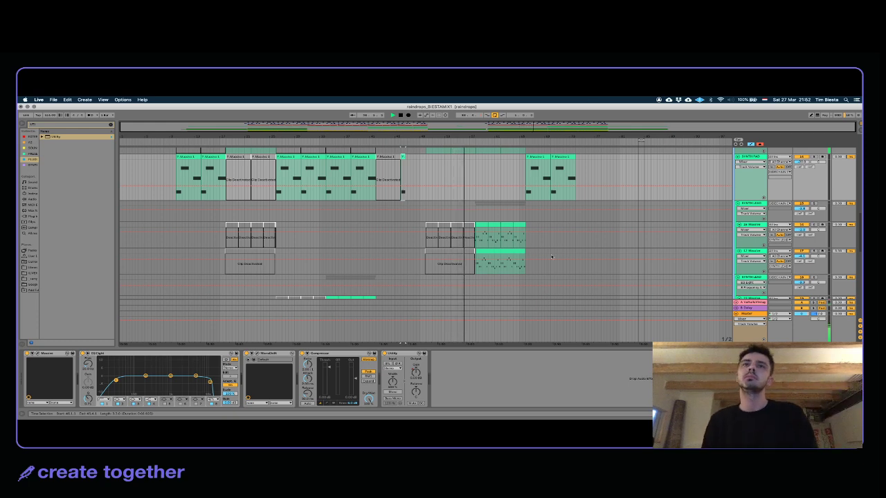
# Step: Collapse the second PIANO track and inspect the start of the active SYNTH LEAD clips in the last section
pyautogui.press('a')
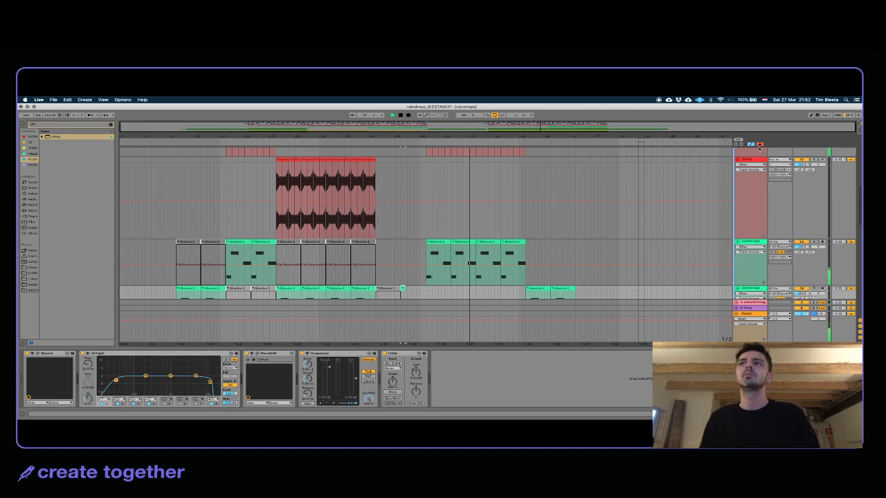
pyautogui.click(738, 159)
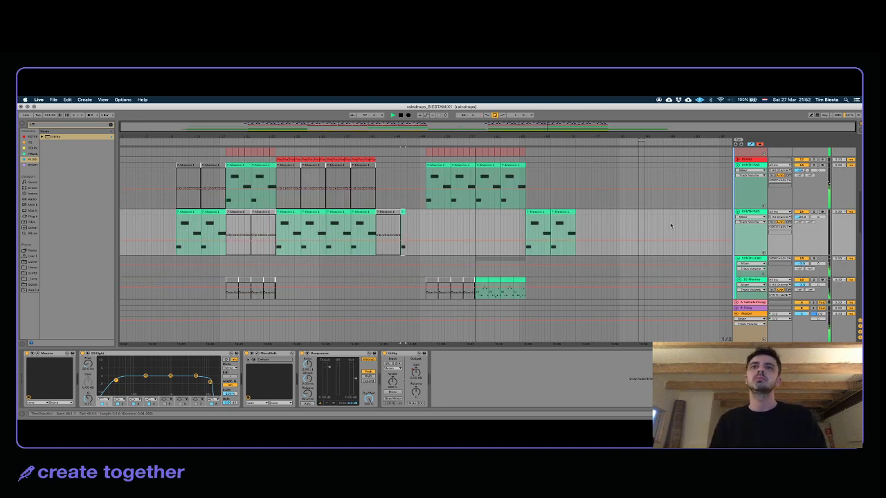
pyautogui.moveTo(473, 134); pyautogui.dragTo(475, 288)
pyautogui.click(473, 284)
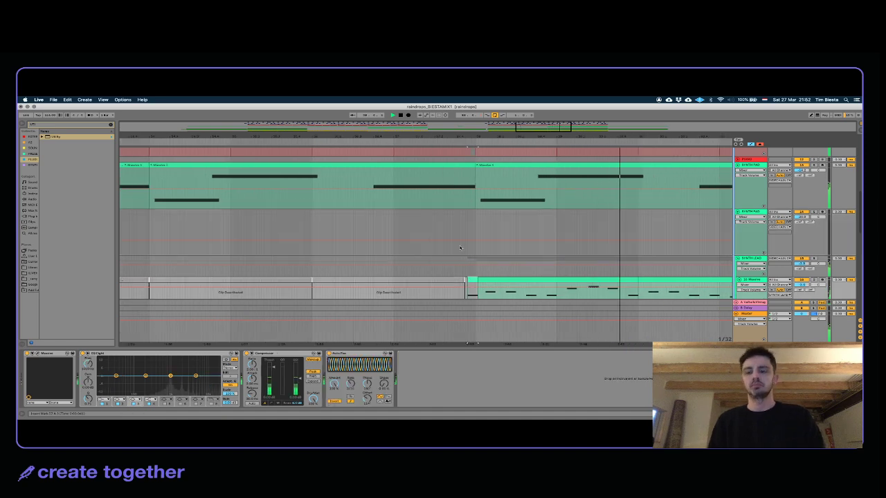
pyautogui.press('super+z')
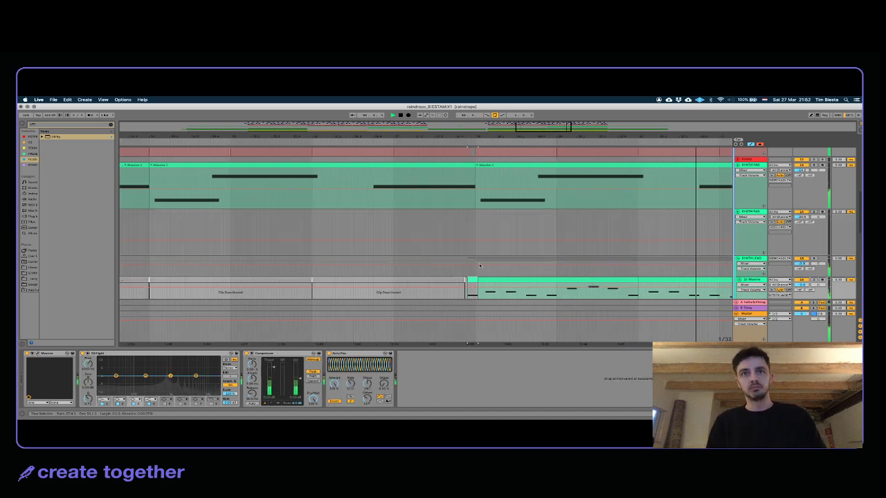
# Step: Audition the green audio track below the second SYNTH LEAD group, check its volume, and stop playback with the full arrangement in view
pyautogui.scroll(-2, 473, 286)
pyautogui.scroll(-1, 472, 286)
pyautogui.scroll(-4, 512, 263)
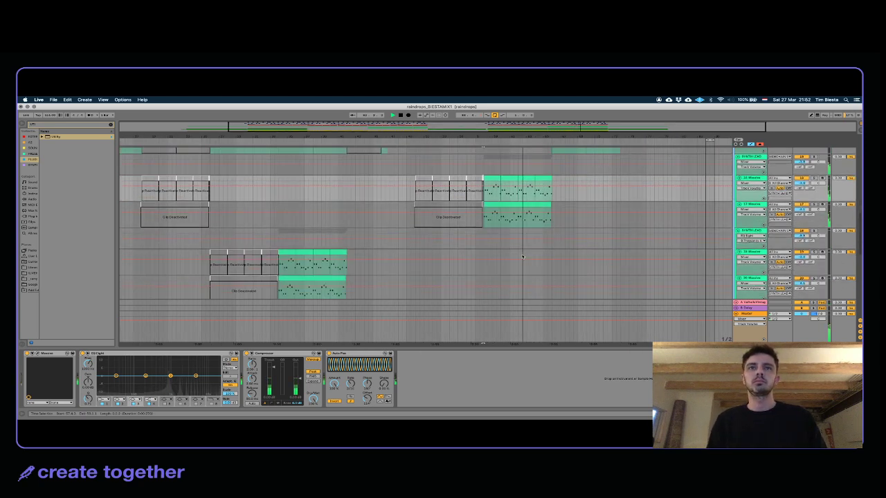
pyautogui.click(524, 257)
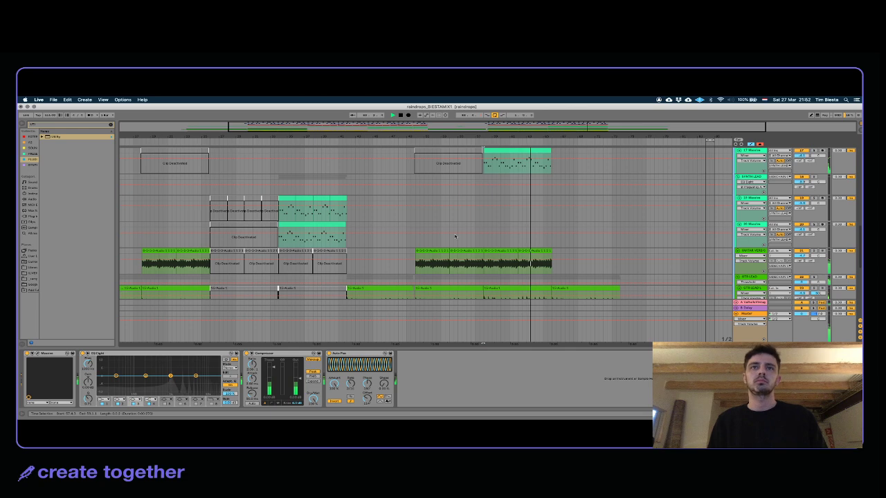
pyautogui.click(813, 250)
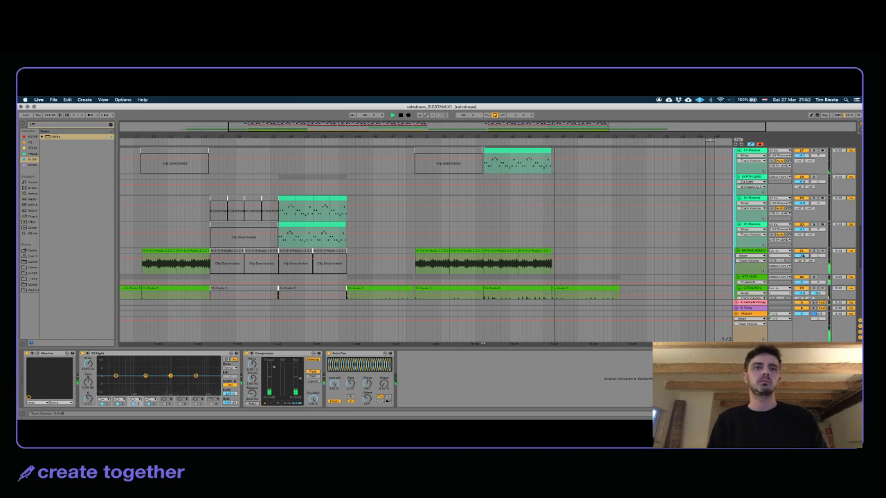
pyautogui.press('space')
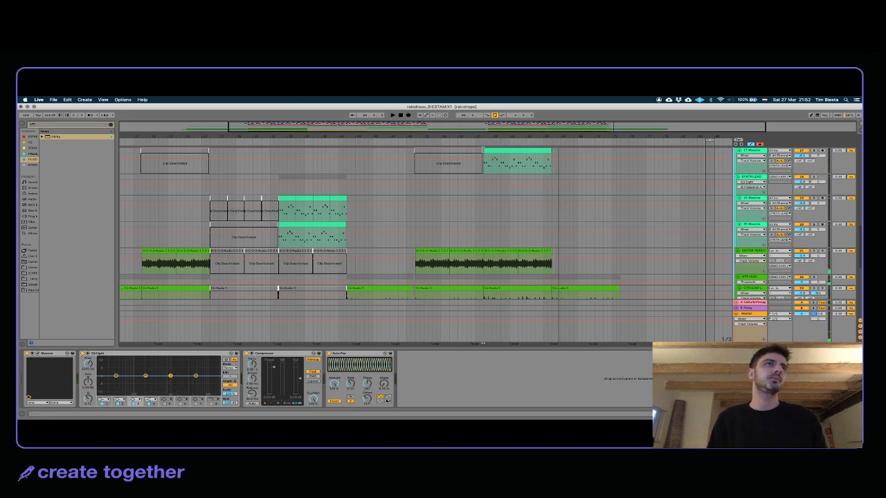
pyautogui.press('-')
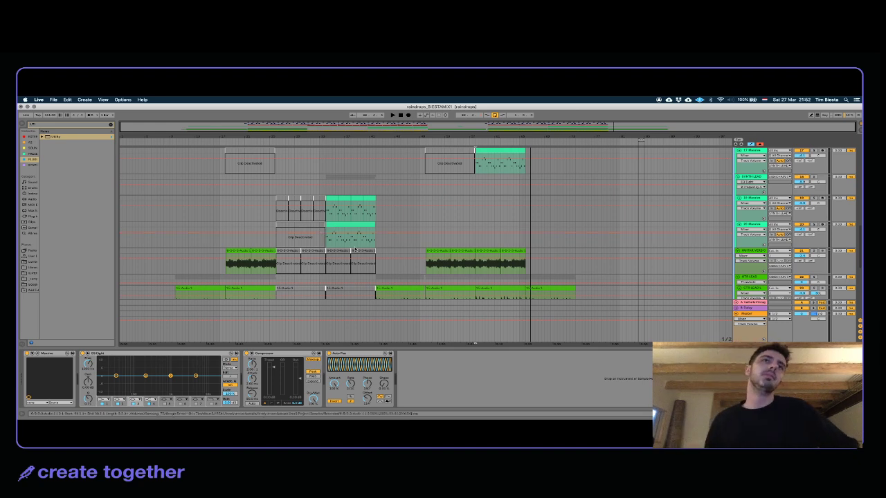
# Step: Show the first PIANO track's effects from its first clip, and collapse that track
pyautogui.scroll(5, 437, 259)
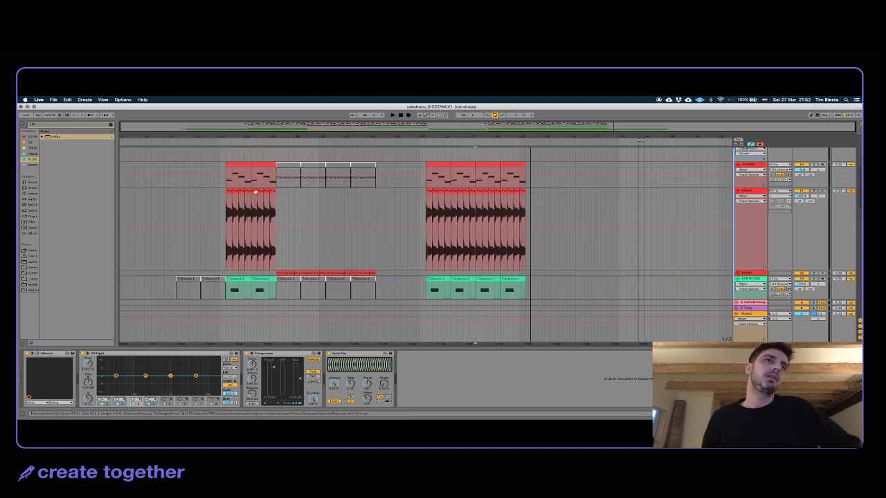
pyautogui.click(228, 191)
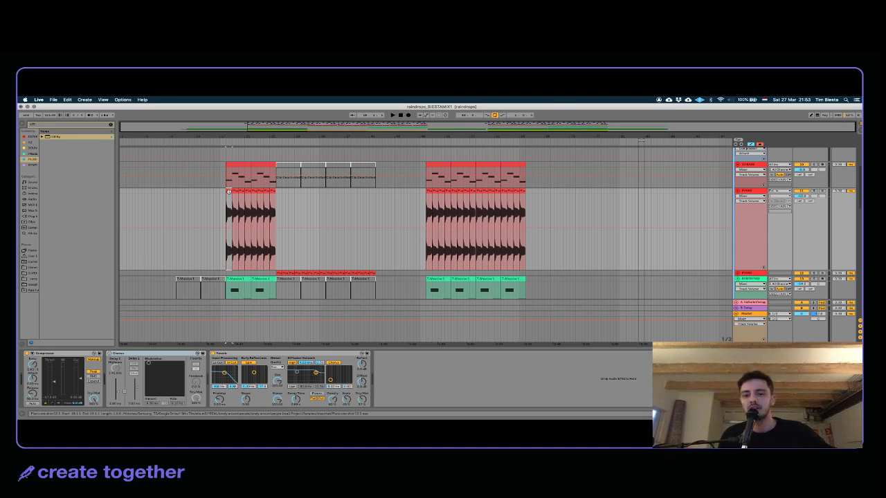
pyautogui.click(202, 193)
pyautogui.click(183, 199)
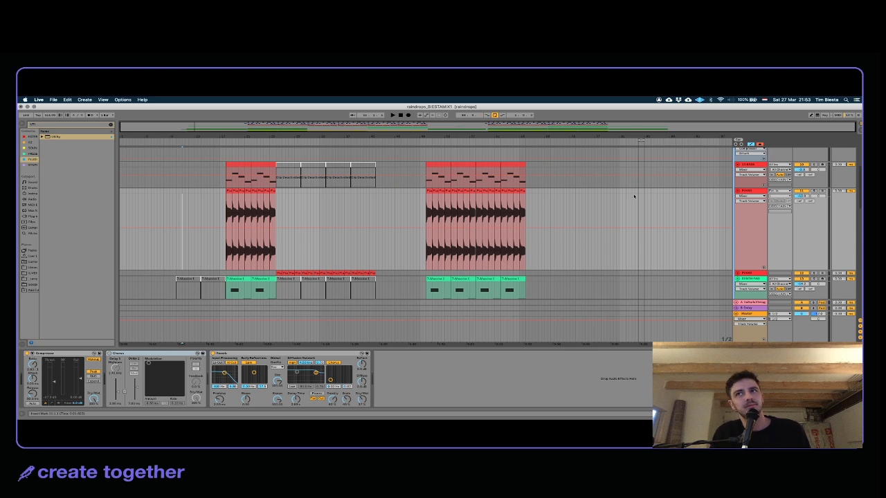
pyautogui.click(737, 191)
# Step: Play the arrangement from the first deactivated clip on the upper SYNTH PAD track and review the tracks below
pyautogui.click(197, 203)
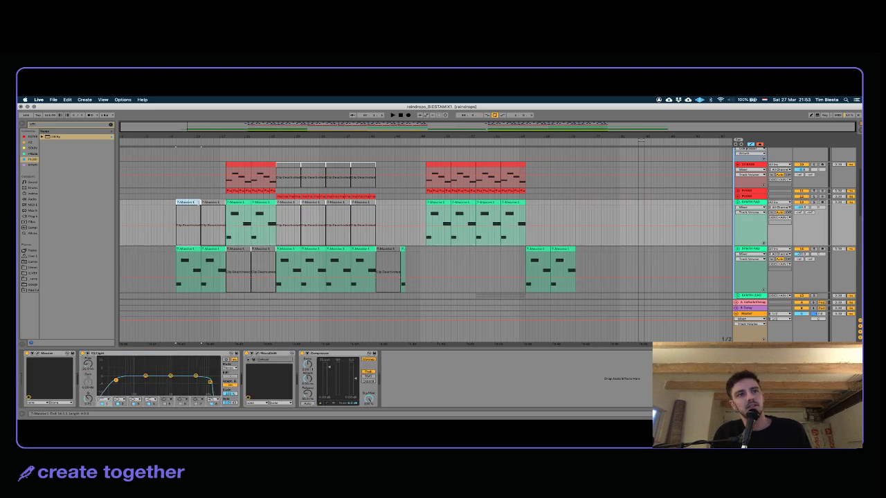
pyautogui.press('space')
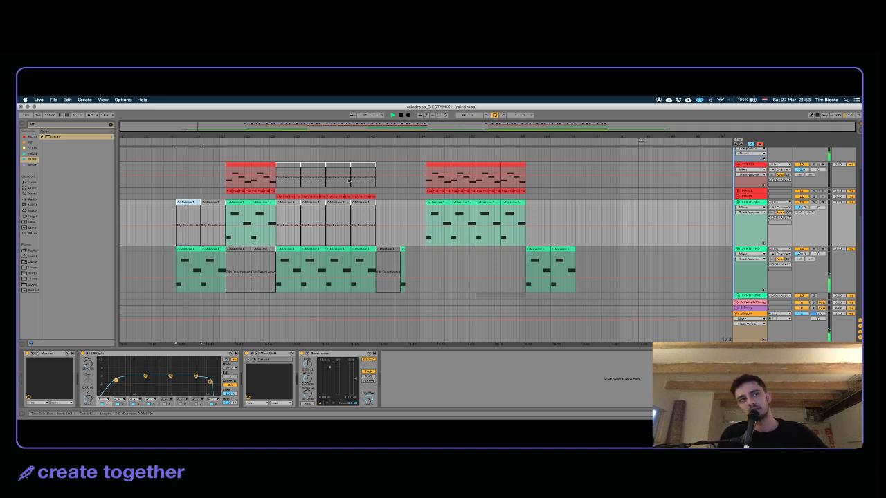
pyautogui.scroll(-5, 244, 222)
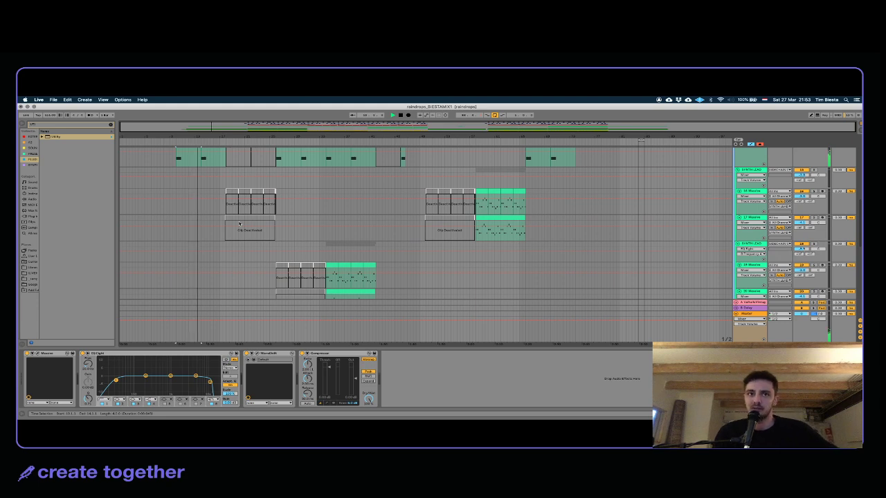
pyautogui.scroll(-2, 242, 216)
pyautogui.scroll(-6, 244, 215)
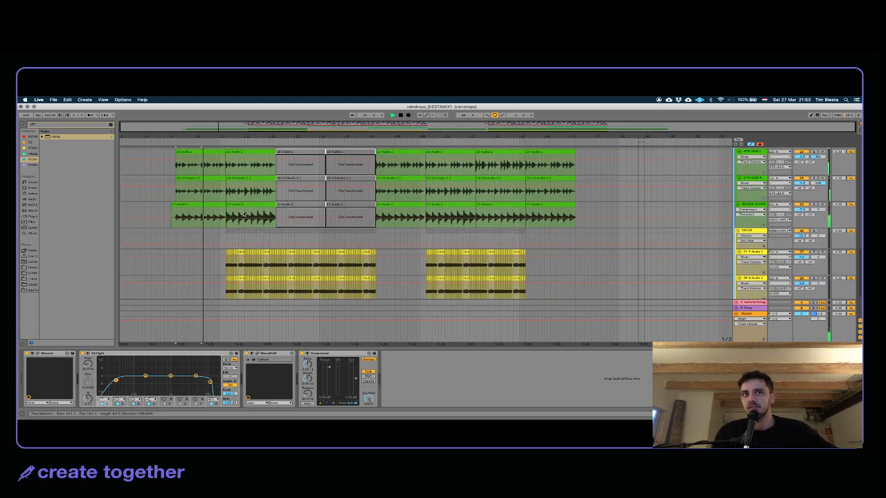
pyautogui.scroll(-2, 243, 215)
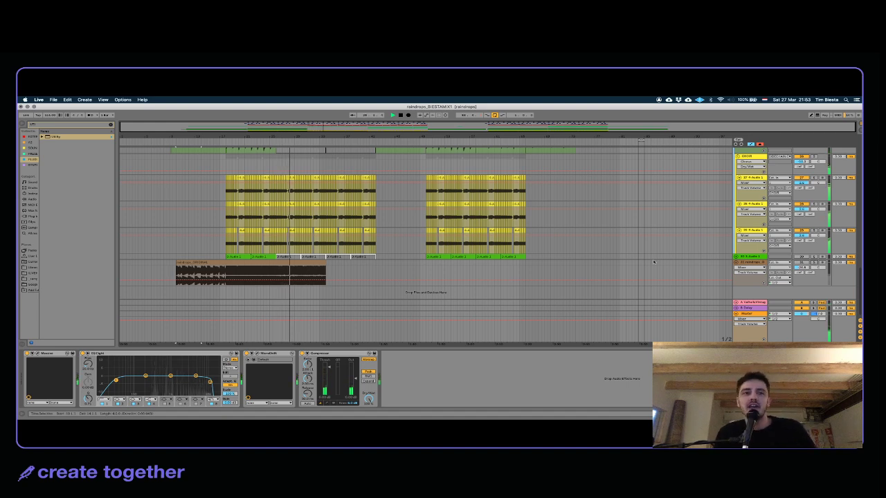
pyautogui.click(609, 268)
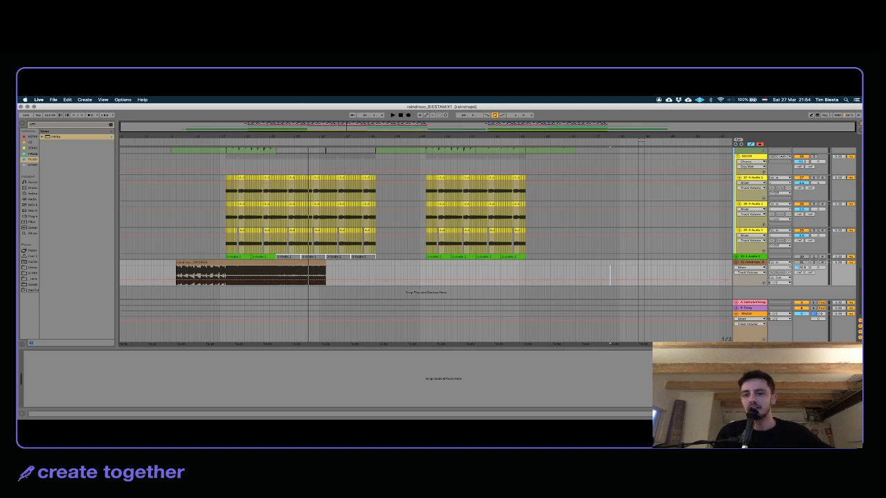
# Step: Hide the automation lanes in the arrangement
pyautogui.press('super+Tab')
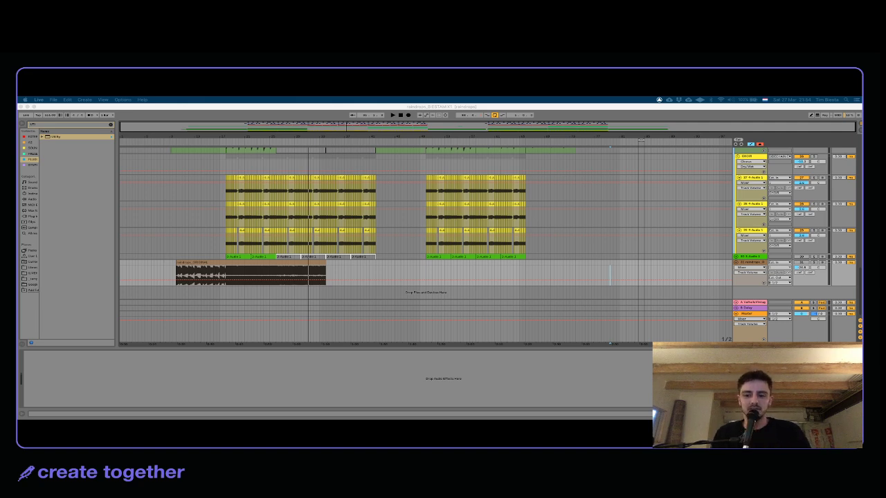
pyautogui.click(760, 315)
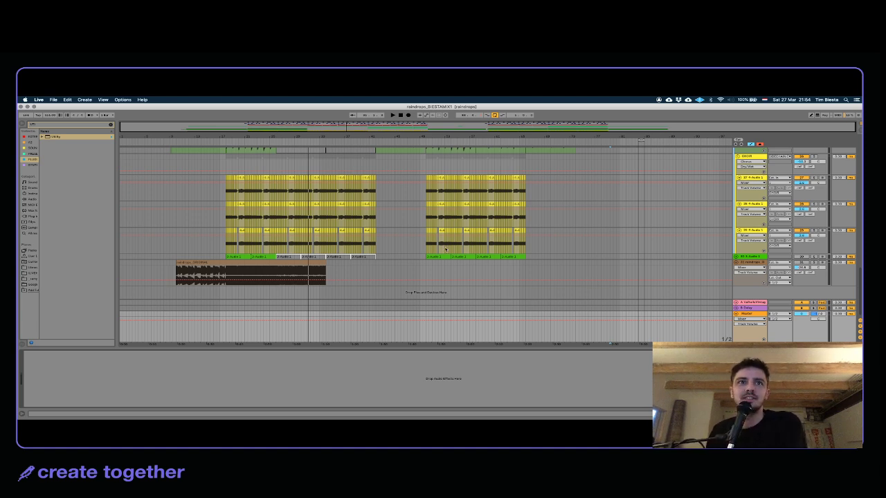
pyautogui.click(428, 268)
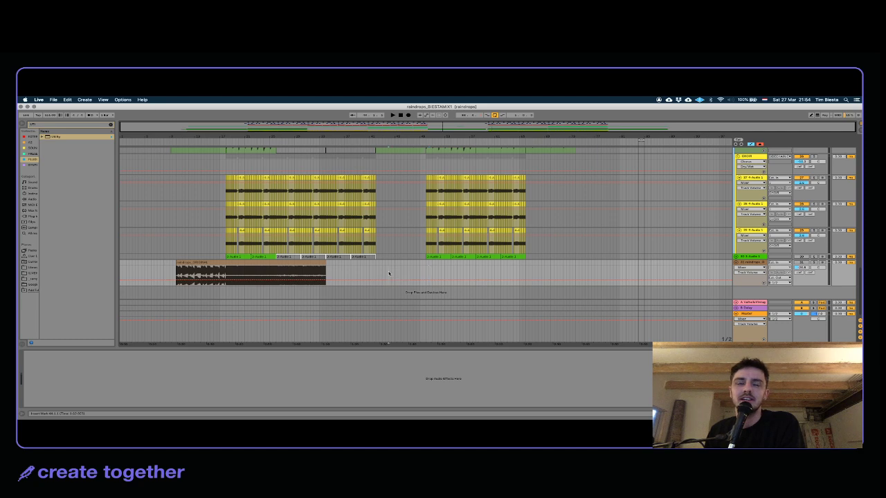
pyautogui.press('super+a')
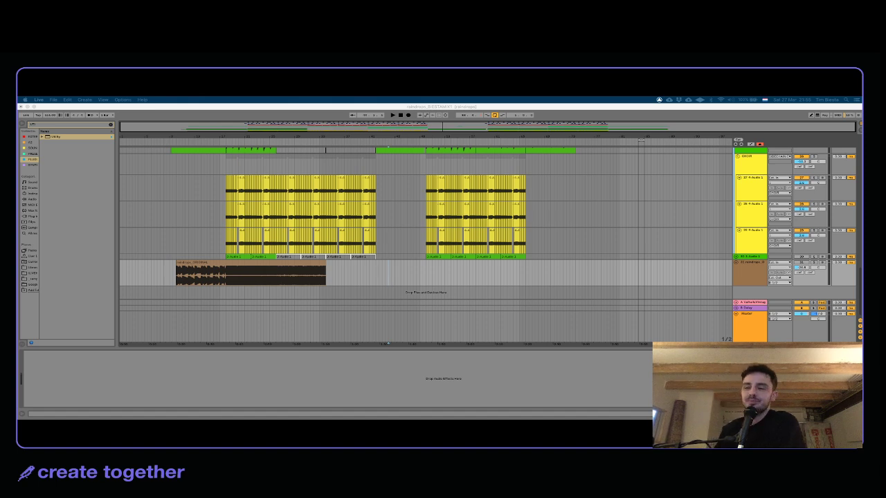
# Step: Search the browser for the Mu plug-in, load it on the Master track and move its window clear of the first clips
pyautogui.click(55, 125)
pyautogui.write('auto pan')
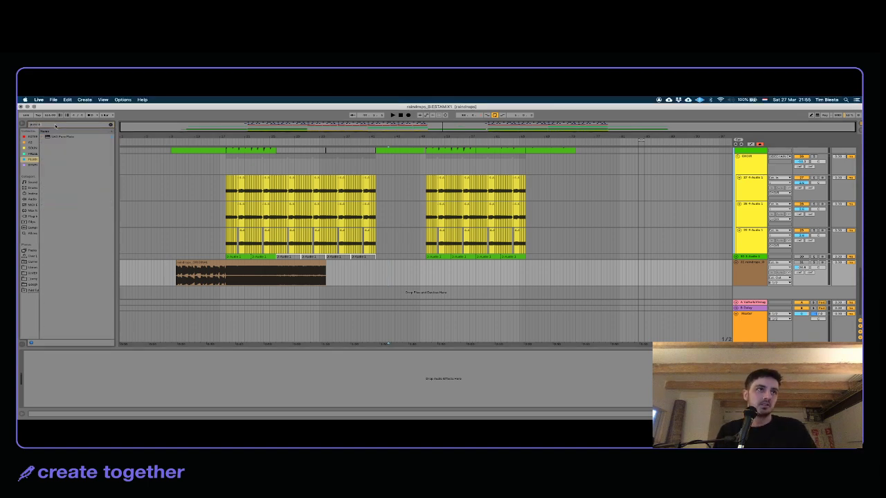
pyautogui.doubleClick(41, 126)
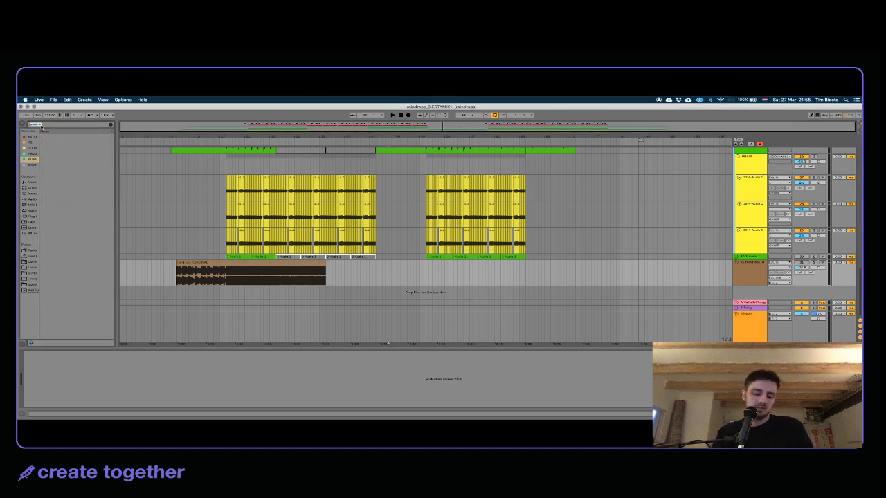
pyautogui.write('mov')
pyautogui.press('Down')
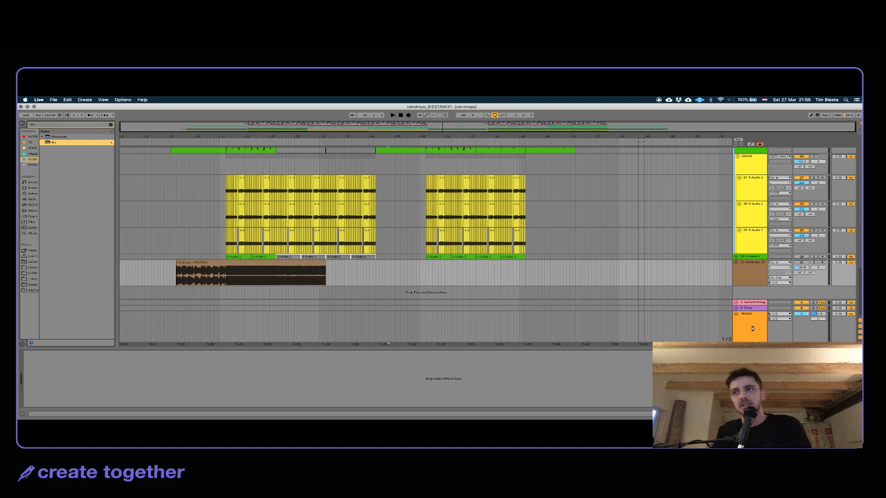
pyautogui.press('Return')
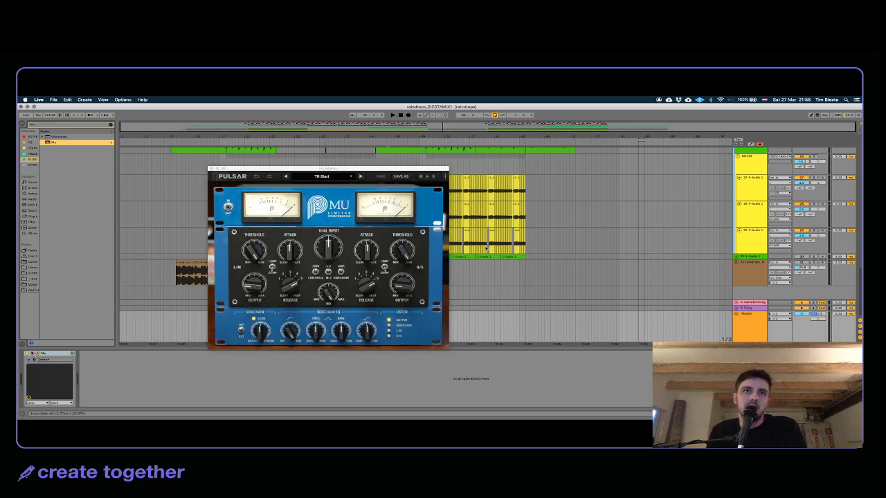
pyautogui.moveTo(335, 171); pyautogui.dragTo(509, 143)
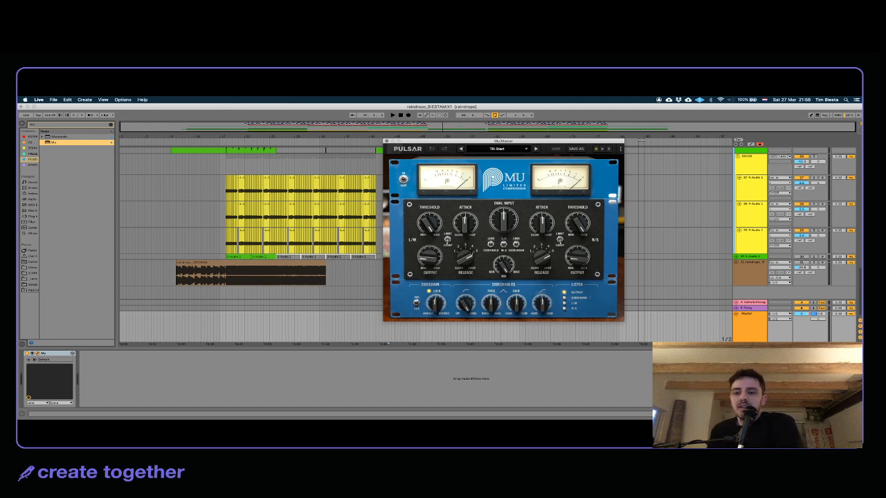
# Step: Bring up the Mu compressor's window from the Master device chain and close it again
pyautogui.press('super+Tab')
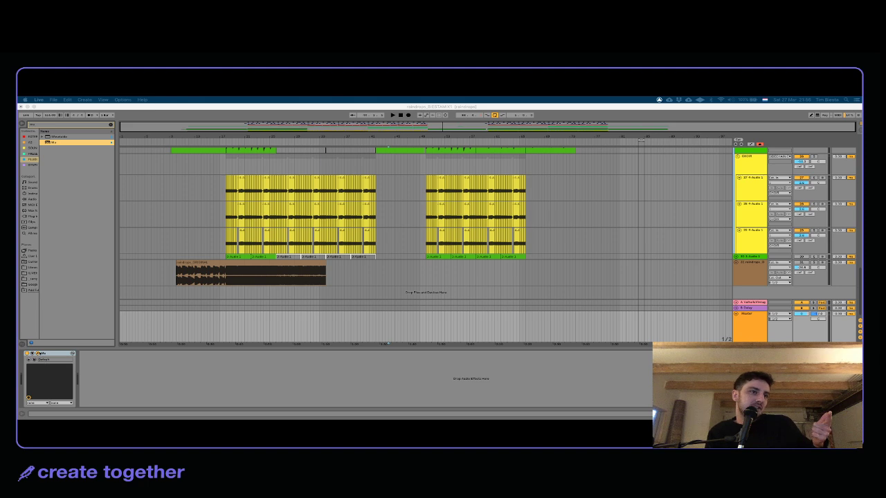
pyautogui.click(40, 354)
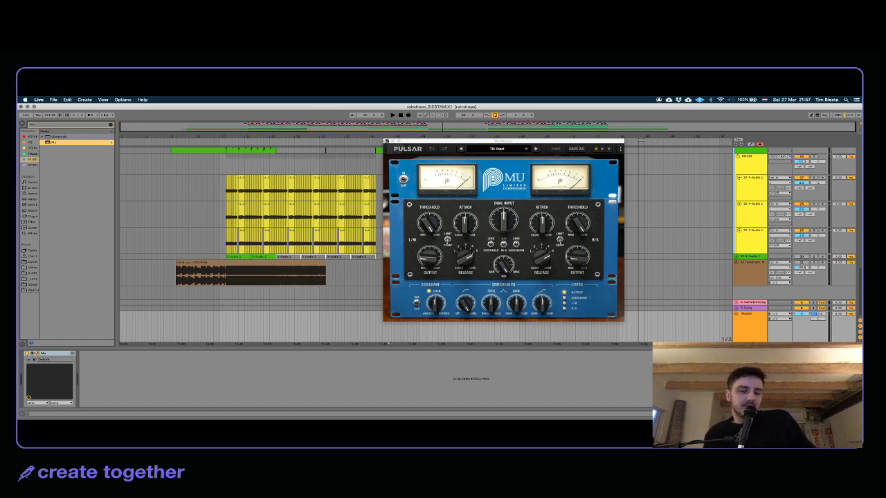
pyautogui.click(385, 142)
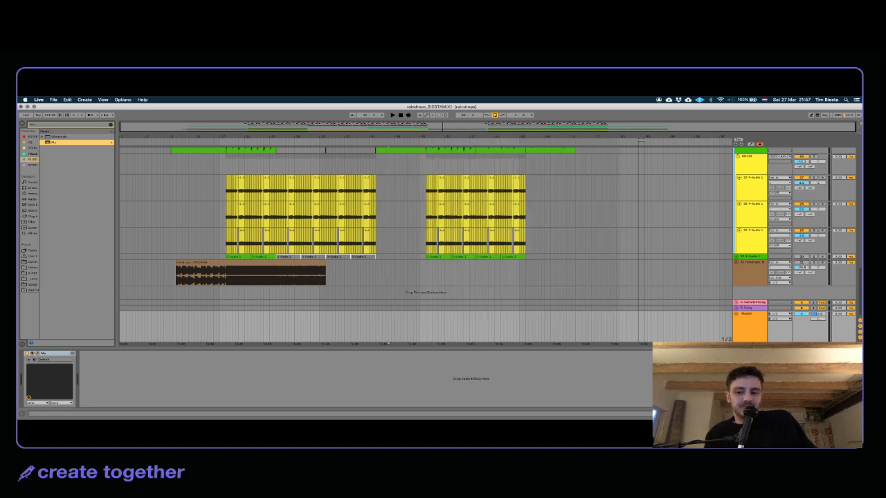
pyautogui.press('super+Tab')
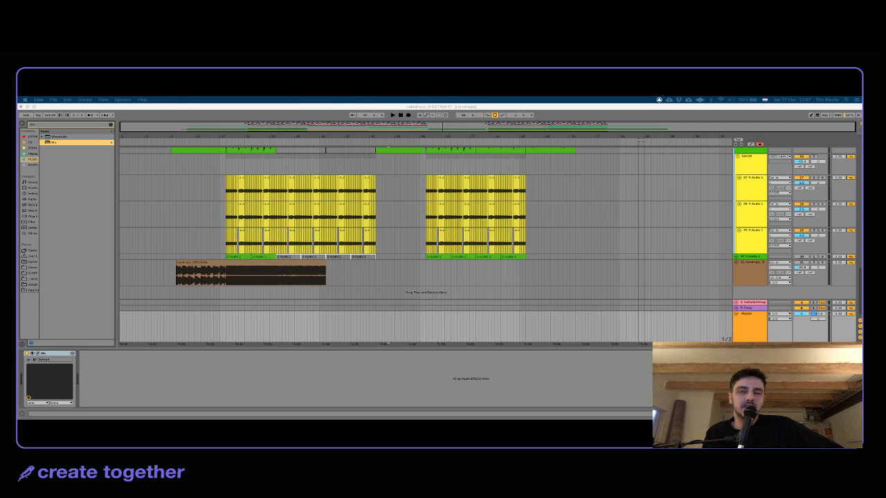
pyautogui.click(653, 230)
pyautogui.scroll(10, 652, 230)
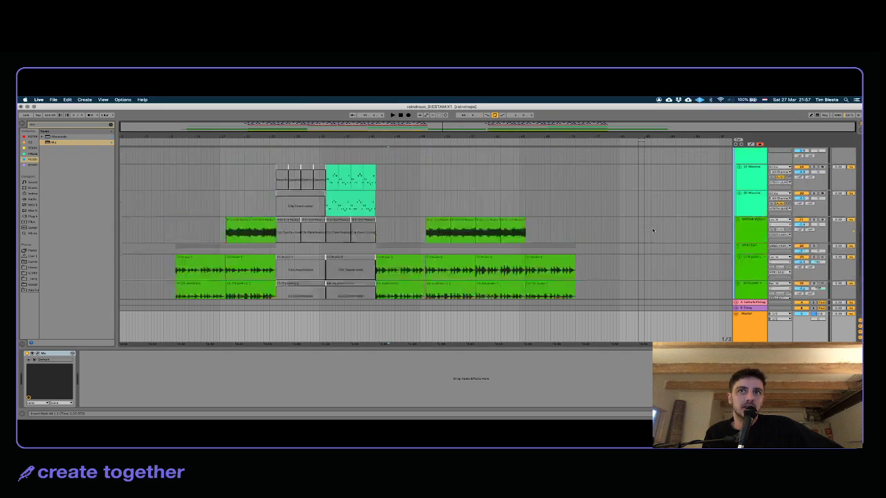
pyautogui.scroll(5, 653, 230)
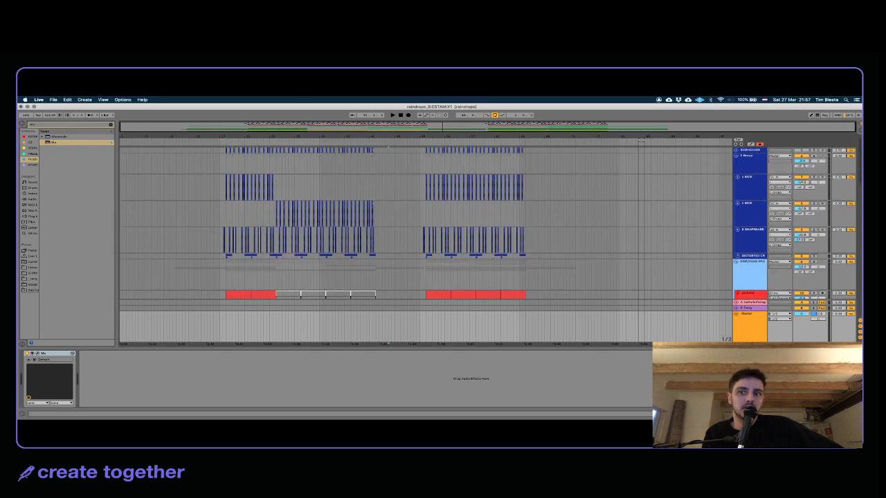
pyautogui.click(654, 414)
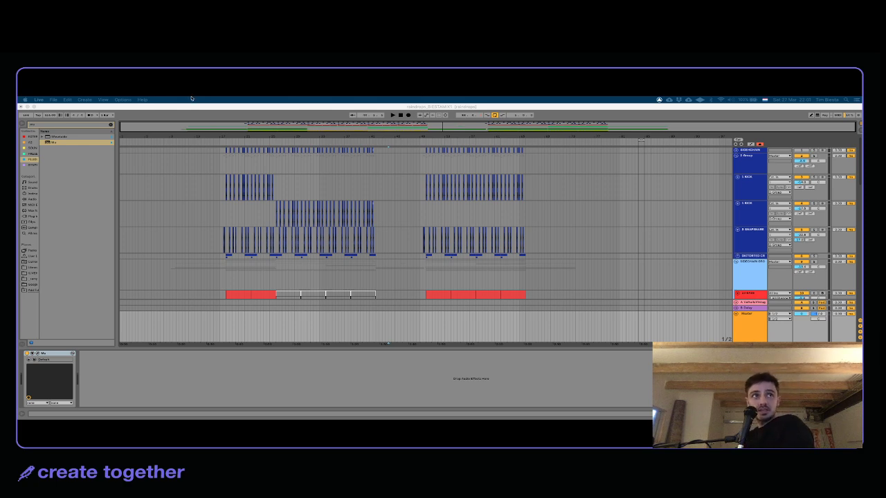
# Step: Clear the browser search, add an EQ Eight after Mu on the Master track and boost its middle band
pyautogui.click(111, 126)
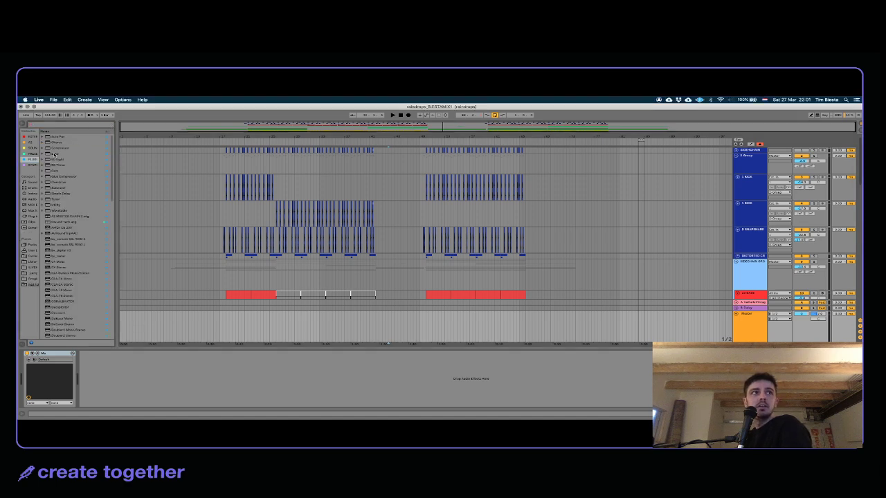
pyautogui.moveTo(57, 160); pyautogui.dragTo(131, 373)
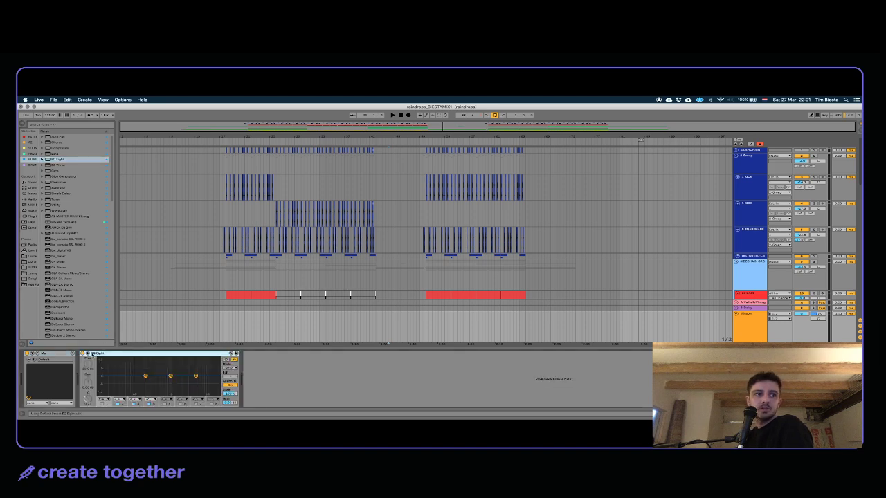
pyautogui.click(170, 376)
pyautogui.moveTo(170, 376); pyautogui.dragTo(171, 370)
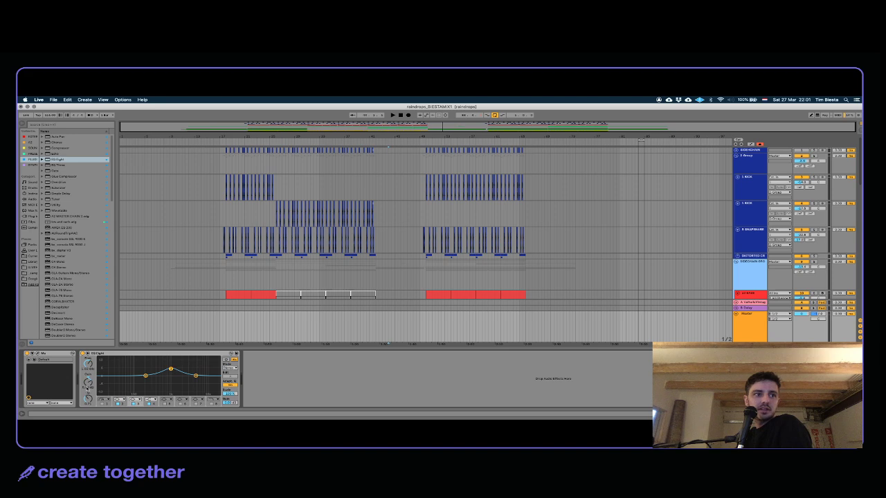
# Step: Search for FabFilter Pro-Q 3, load it after the EQ Eight and add a bell boost of about 3 dB near 1 kHz
pyautogui.click(49, 125)
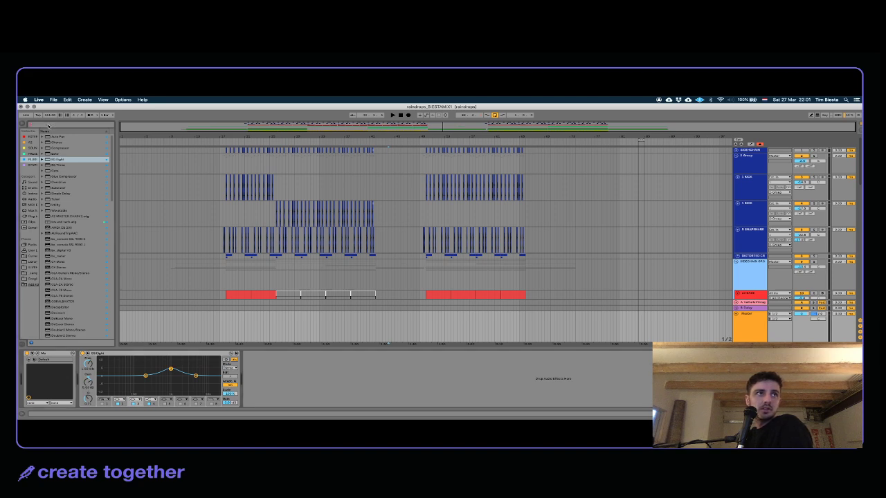
pyautogui.write('pro-q')
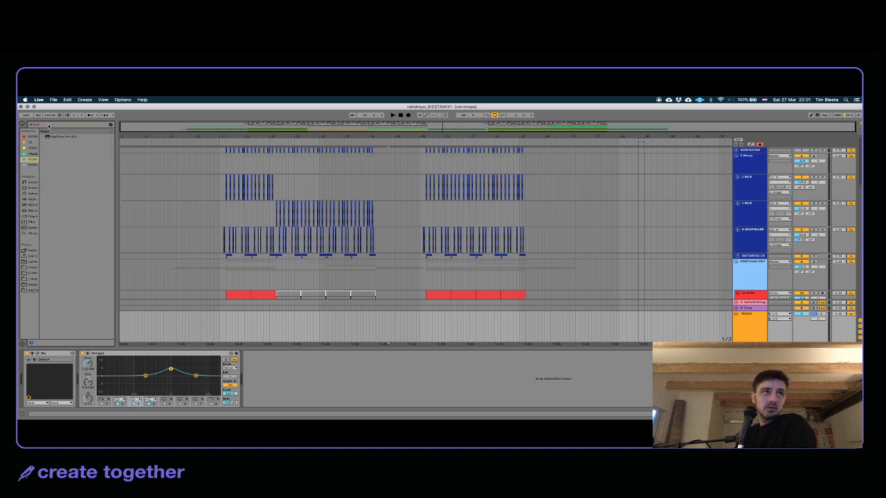
pyautogui.moveTo(58, 137); pyautogui.dragTo(290, 371)
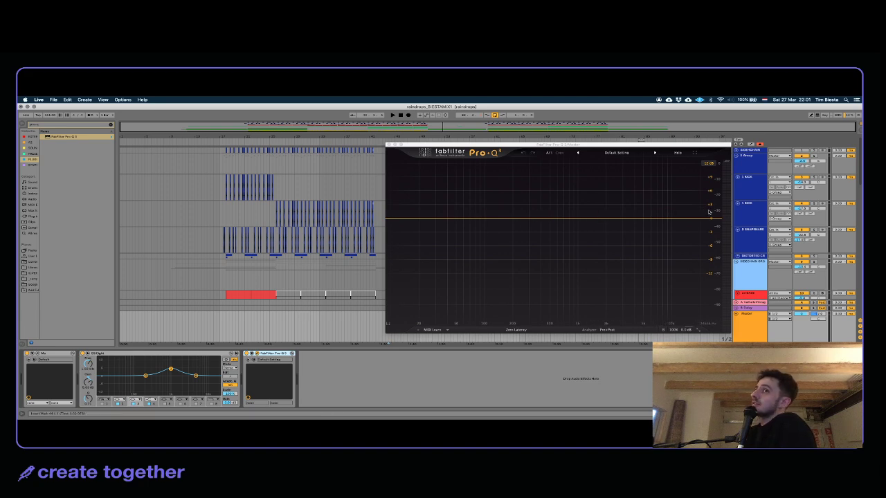
pyautogui.moveTo(575, 219); pyautogui.dragTo(578, 207)
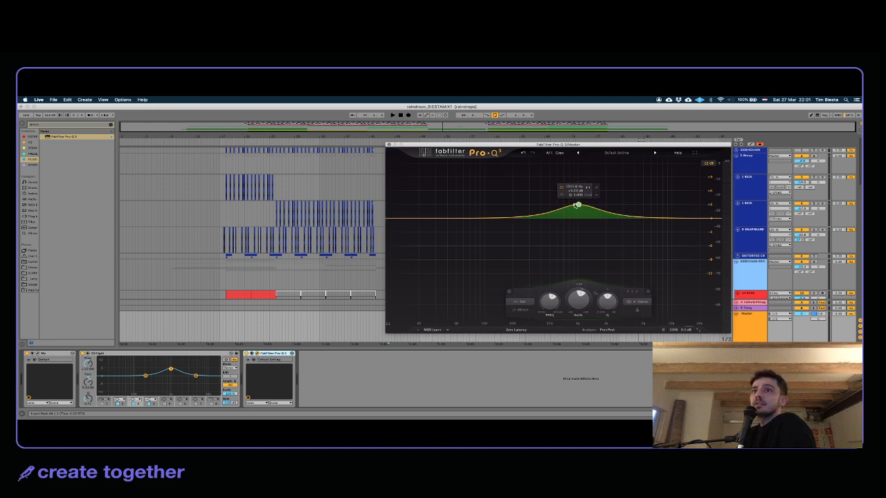
# Step: Widen the Pro-Q 3 display range to 30 dB and raise the bell's gain to about 9.5 dB
pyautogui.click(709, 164)
pyautogui.click(713, 186)
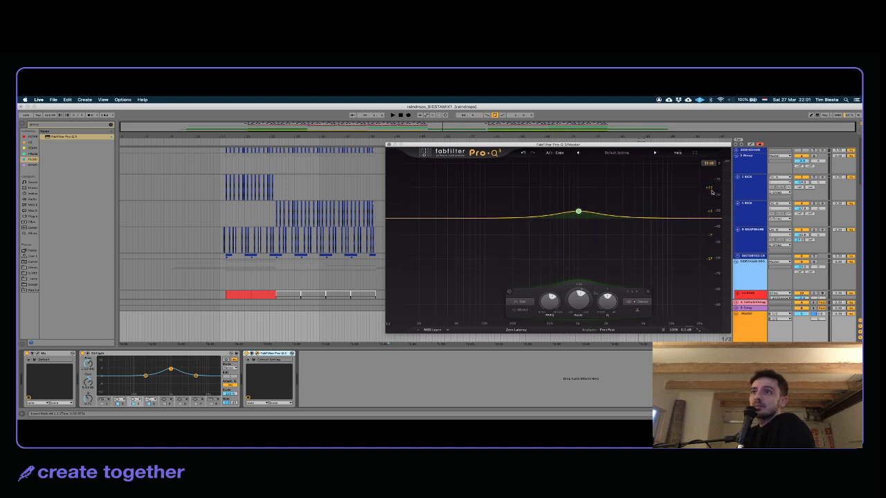
pyautogui.moveTo(579, 207); pyautogui.dragTo(578, 201)
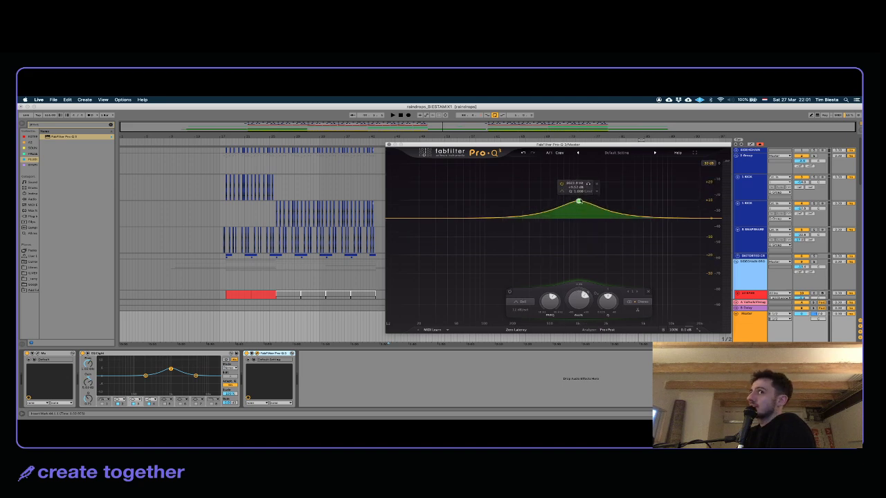
# Step: Narrow the Pro-Q 3 display range to 3 dB and lower the bell's gain to about 0.5 dB
pyautogui.click(709, 163)
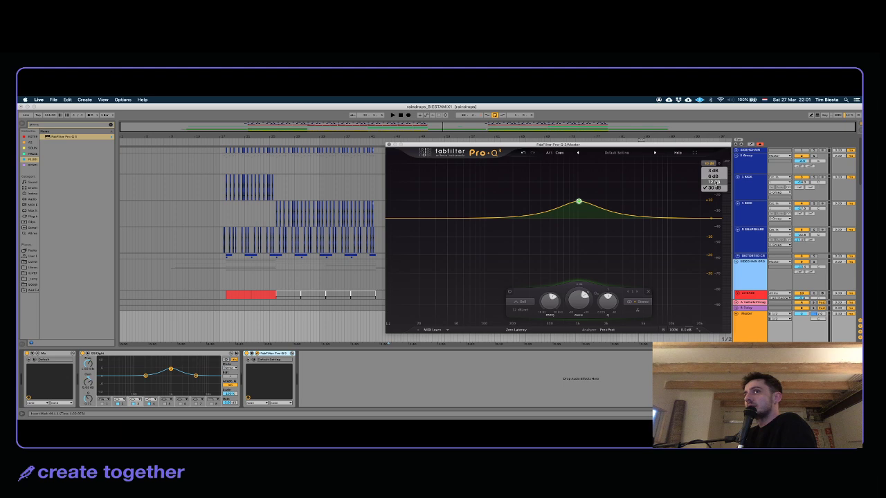
pyautogui.click(712, 176)
pyautogui.click(710, 165)
pyautogui.click(712, 170)
pyautogui.moveTo(578, 299); pyautogui.dragTo(582, 352)
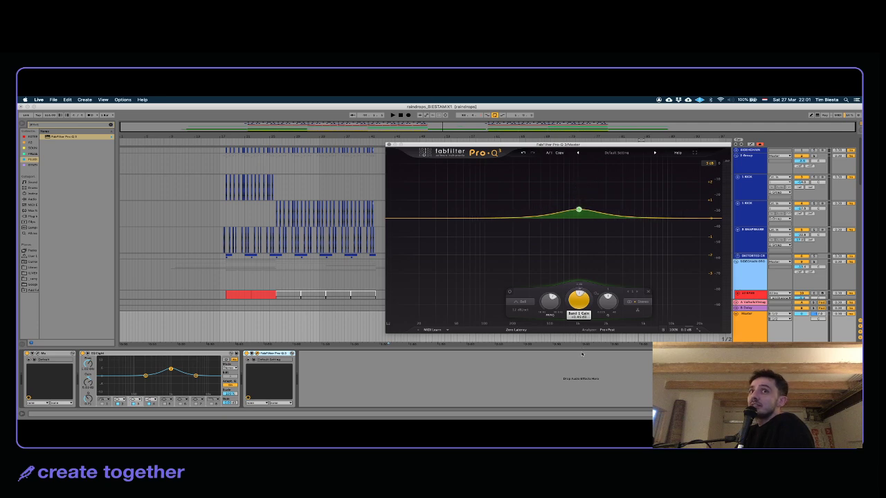
# Step: View the Pro-Q 3 phase mode options without changing the mode and close the plug-in window
pyautogui.click(516, 330)
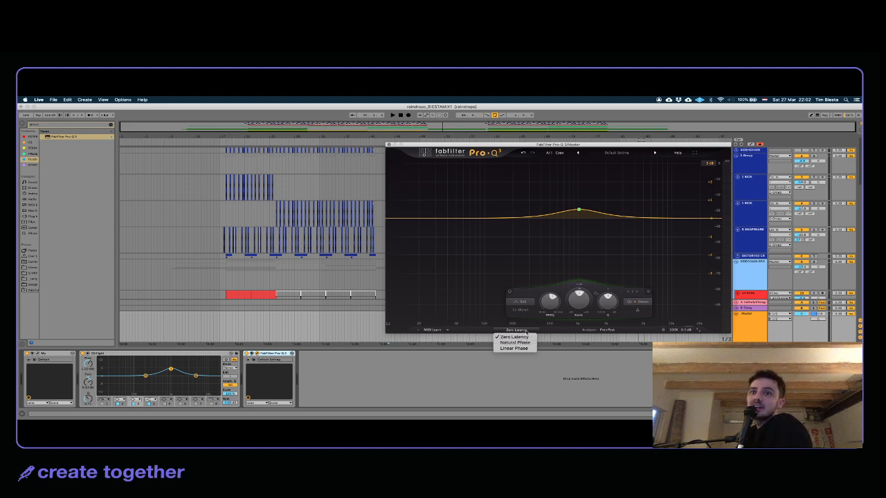
pyautogui.click(476, 330)
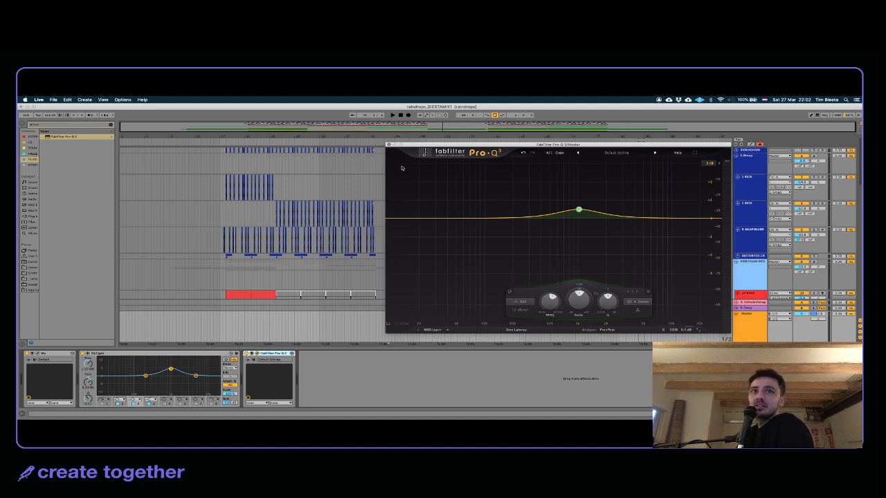
pyautogui.click(388, 145)
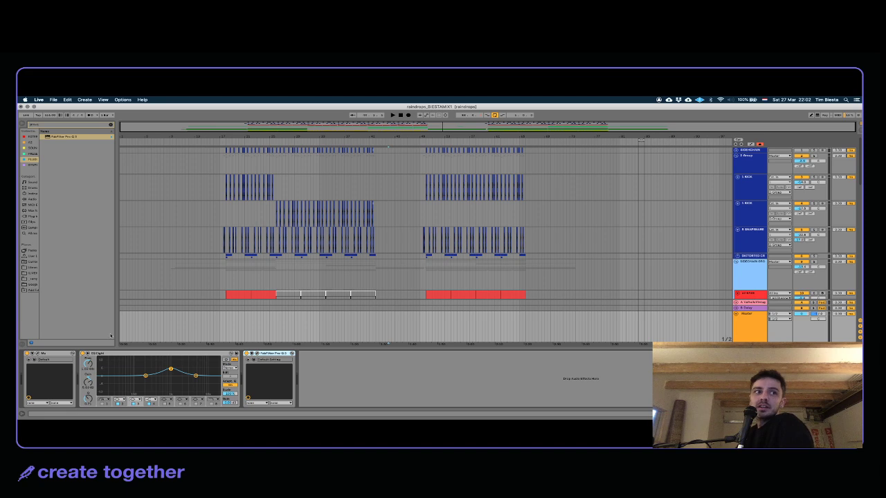
# Step: Delete the EQ Eight from the Master device chain
pyautogui.click(117, 355)
pyautogui.press('Delete')
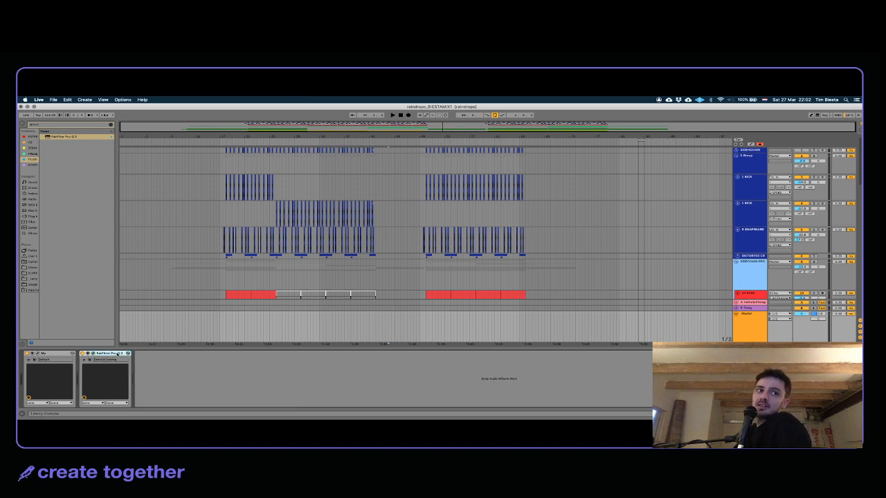
pyautogui.click(677, 256)
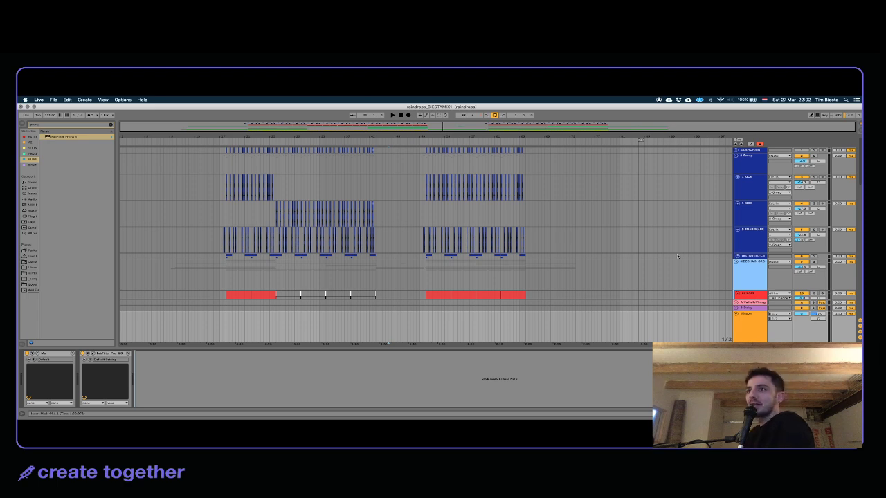
pyautogui.click(423, 230)
pyautogui.scroll(-2, 423, 230)
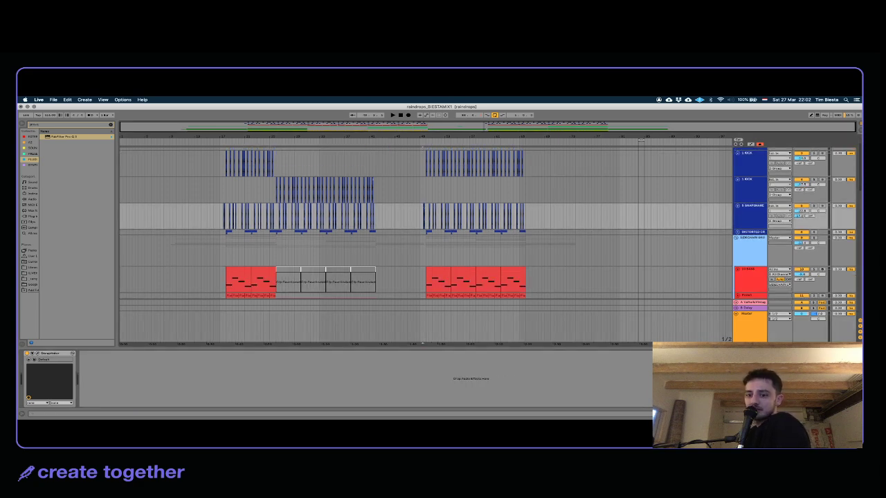
pyautogui.press('super+Tab')
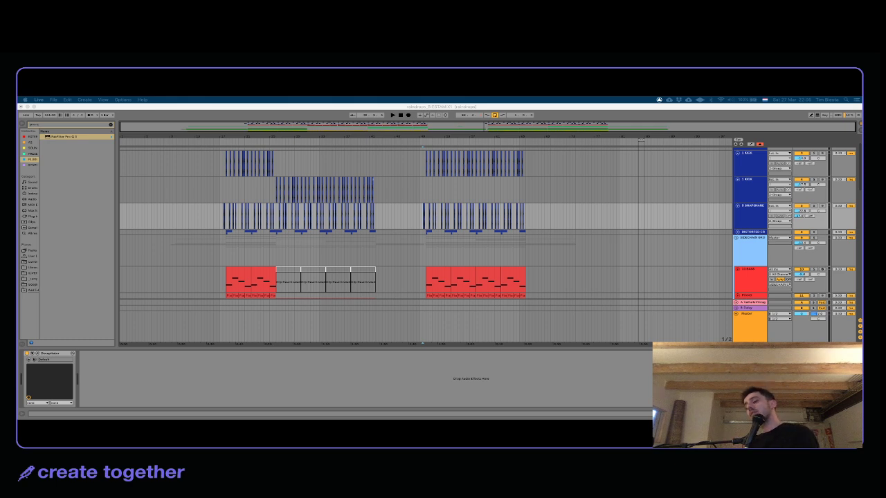
pyautogui.click(398, 241)
pyautogui.click(406, 198)
pyautogui.scroll(1, 406, 204)
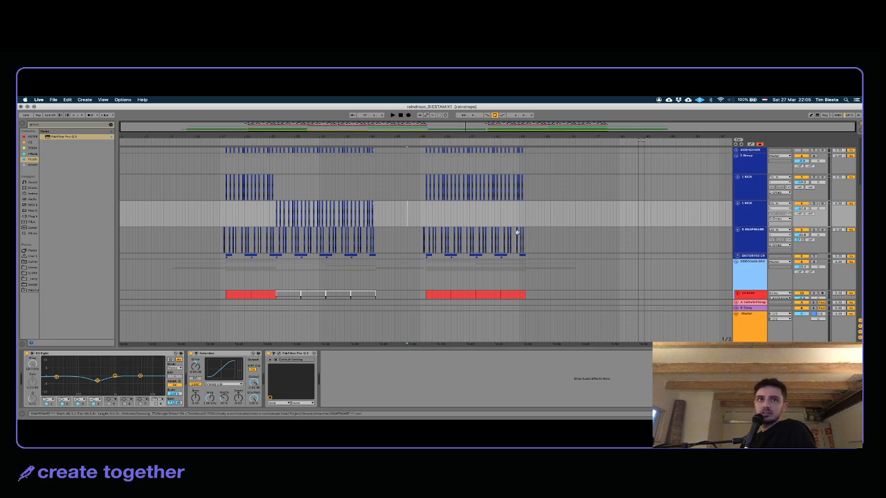
# Step: Solo the upper kick track and play its first clip in the arrangement
pyautogui.moveTo(221, 136); pyautogui.dragTo(229, 211)
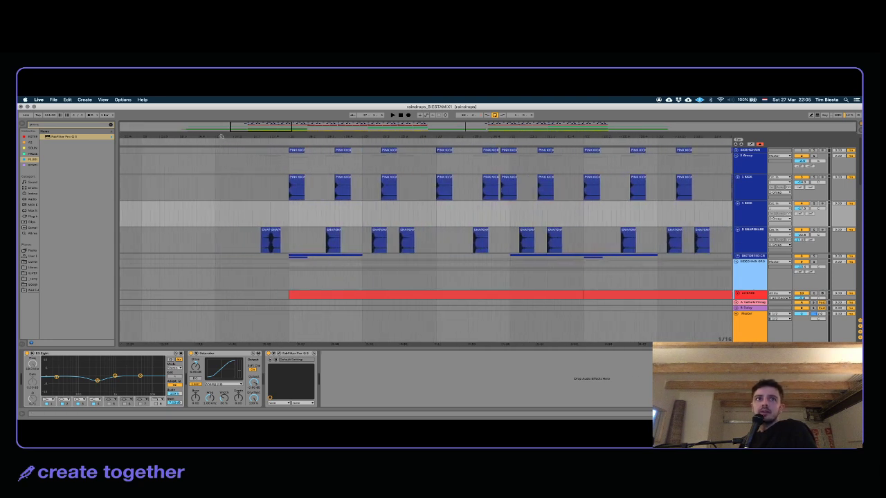
pyautogui.click(296, 178)
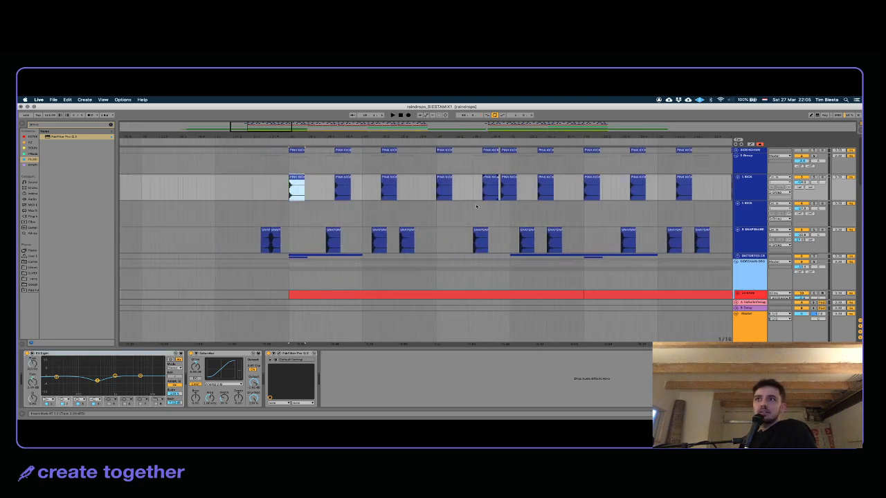
pyautogui.click(814, 177)
pyautogui.moveTo(286, 137); pyautogui.dragTo(359, 207)
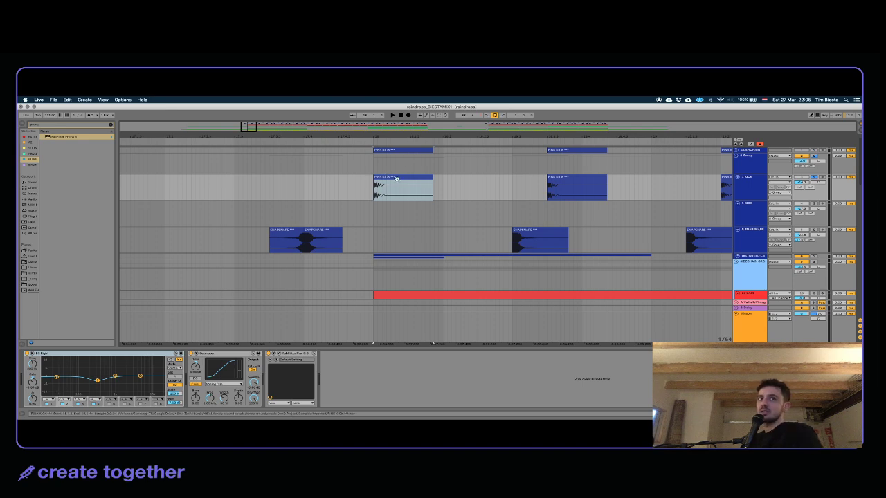
pyautogui.press('space')
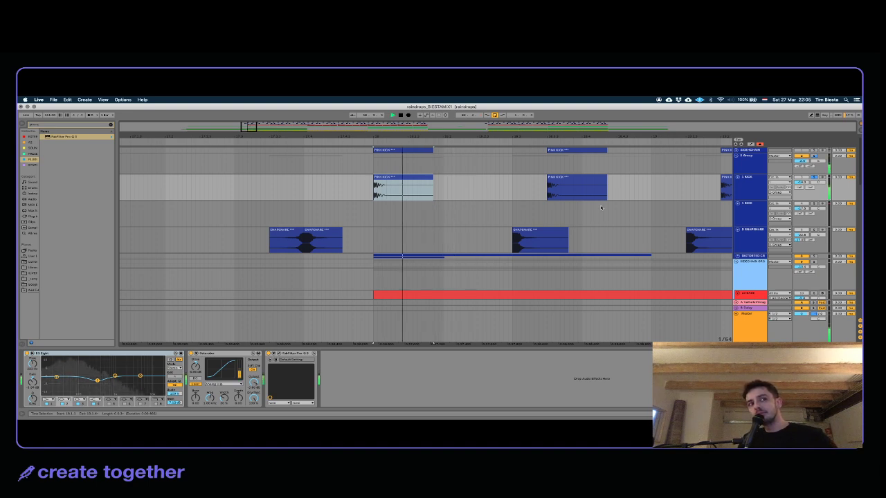
pyautogui.press('space')
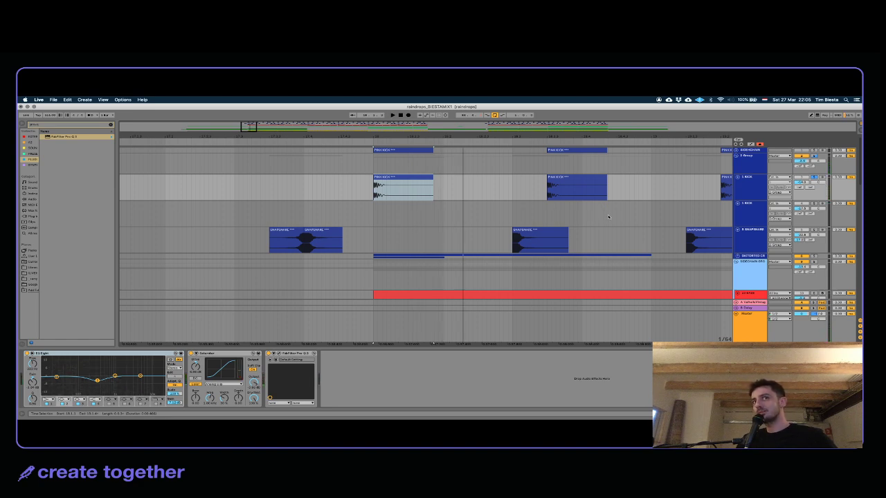
# Step: Play from the first MIDI clip on the red track below the sidechain group and solo that track with the kick
pyautogui.scroll(-4, 454, 198)
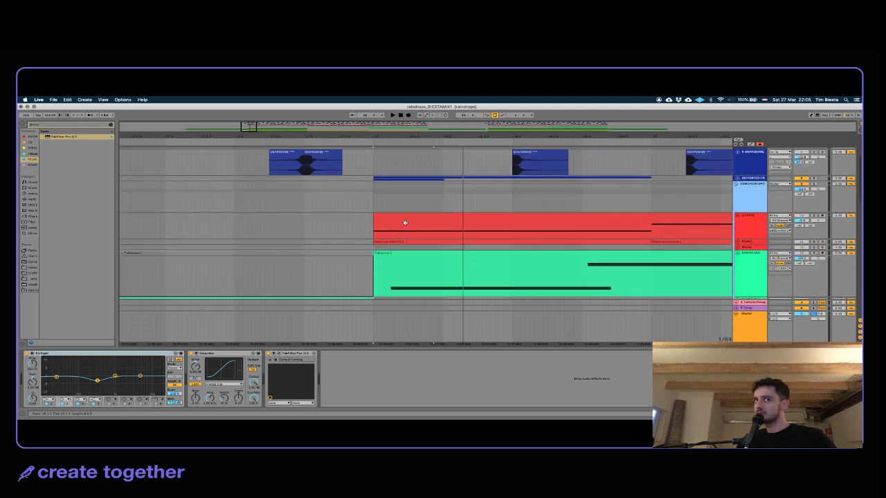
pyautogui.click(405, 223)
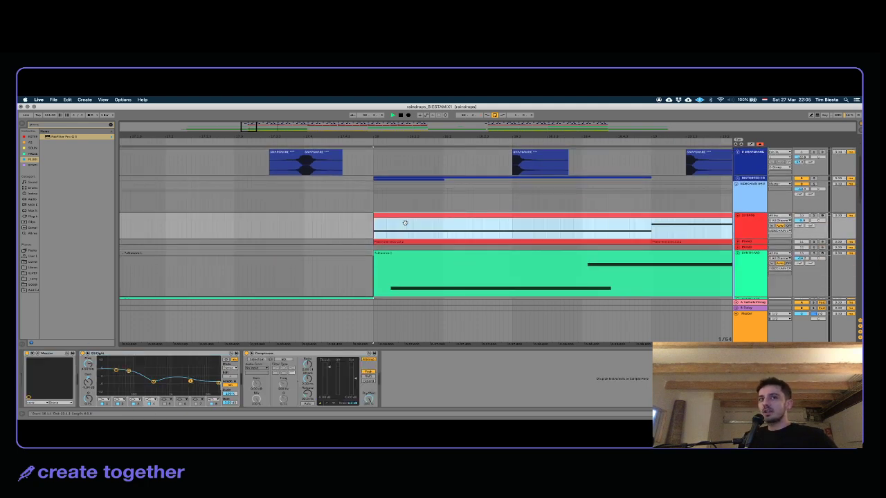
pyautogui.press('space')
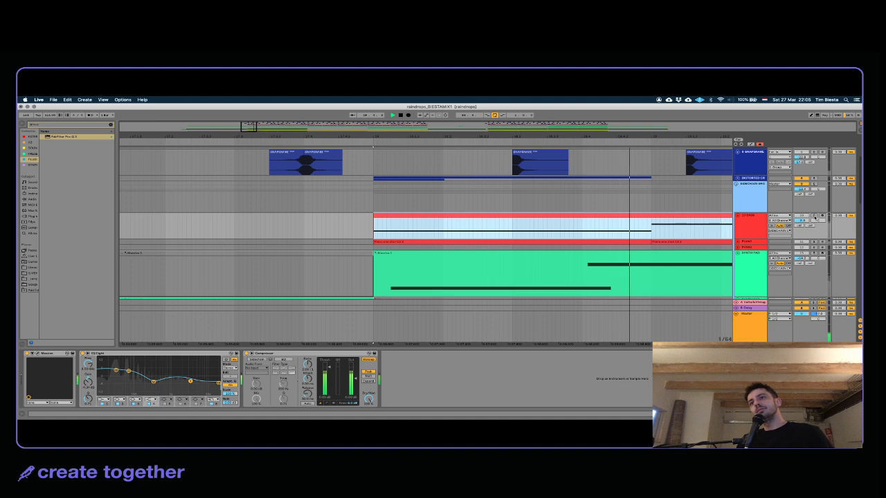
pyautogui.click(814, 217)
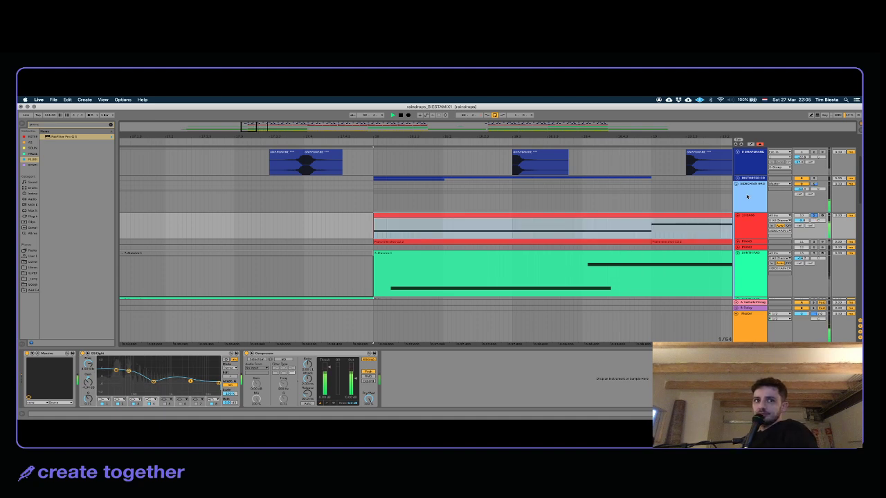
# Step: Examine the FabFilter Pro-Q 3 curve on the upper kick track during playback, close the plug-in window and stop playback
pyautogui.scroll(3, 576, 182)
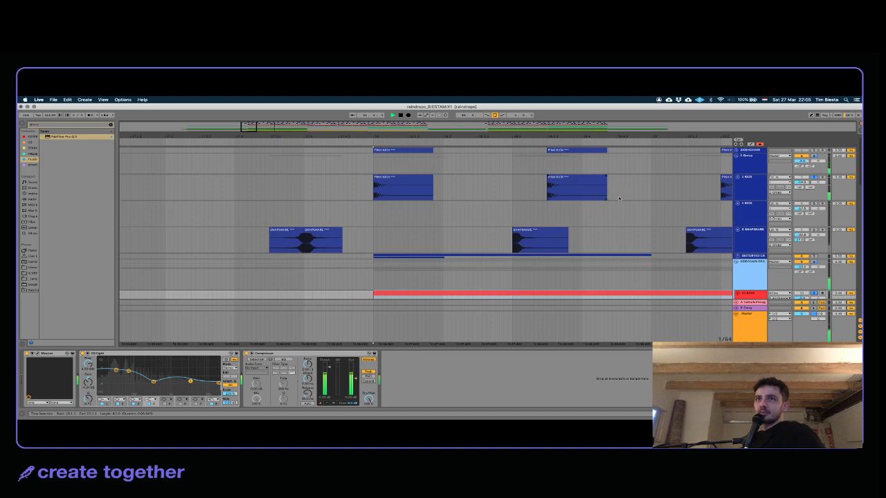
pyautogui.click(604, 200)
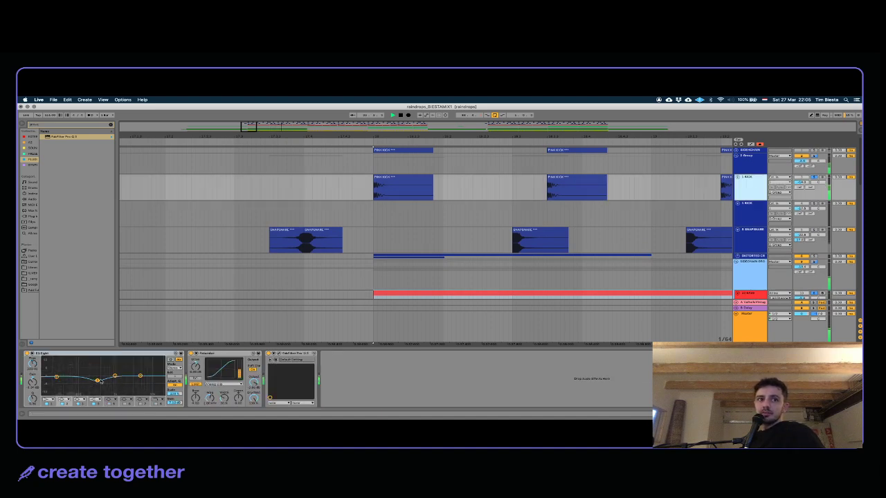
pyautogui.click(280, 354)
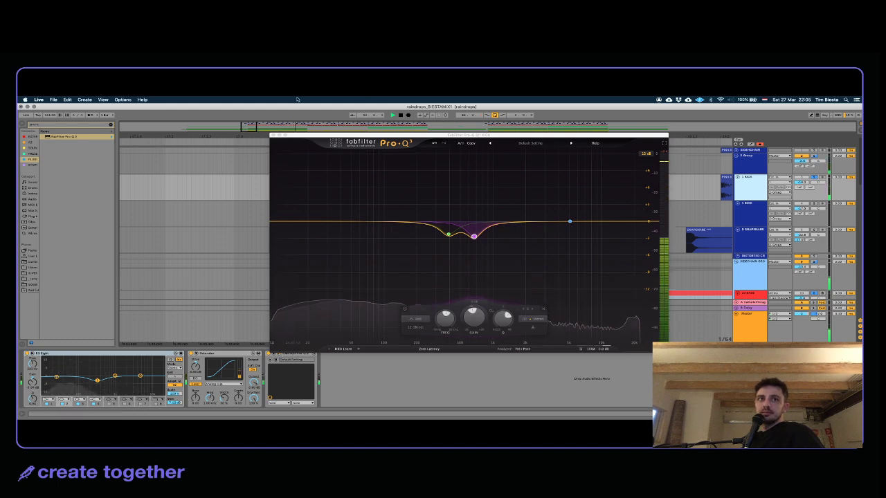
pyautogui.click(273, 135)
pyautogui.press('space')
# Step: Unfold the upper PIANO track beneath the red MIDI track to show its audio waveforms
pyautogui.moveTo(452, 137); pyautogui.dragTo(453, 104)
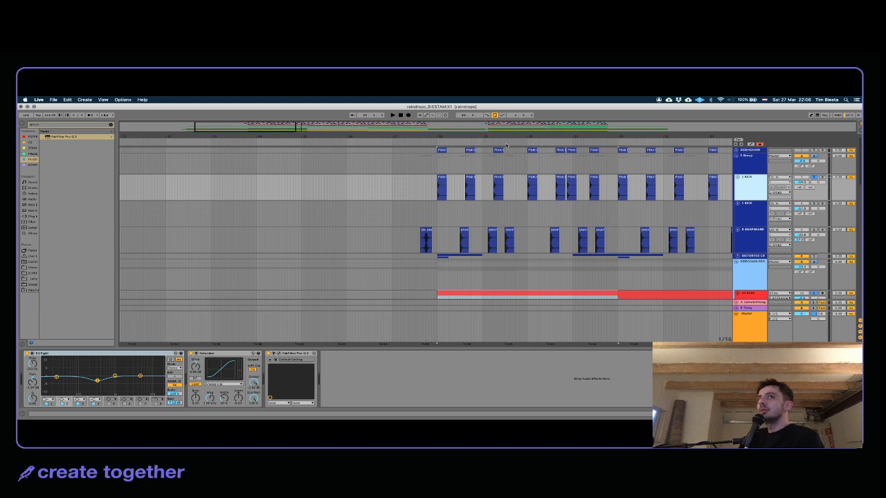
pyautogui.moveTo(516, 135); pyautogui.dragTo(454, 119)
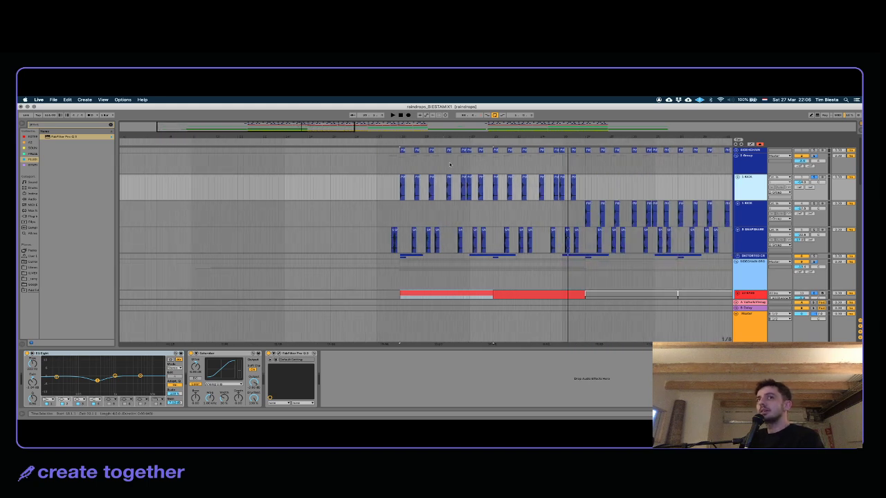
pyautogui.scroll(-5, 477, 257)
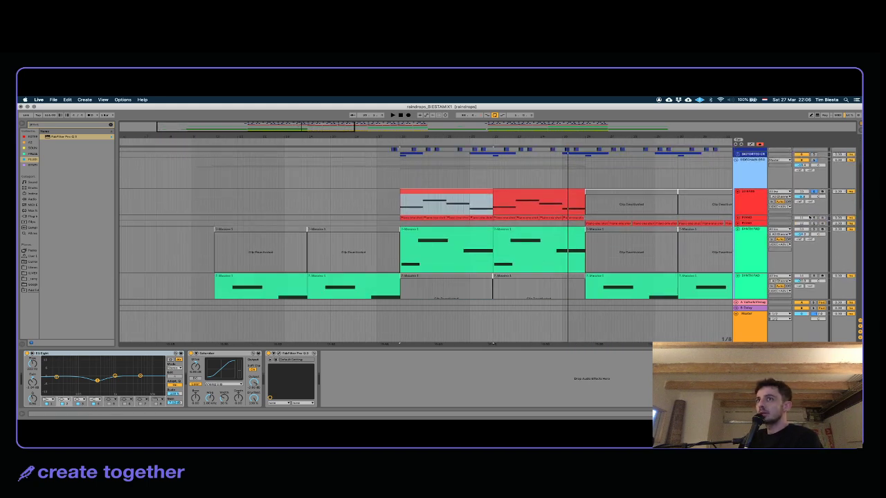
pyautogui.click(755, 218)
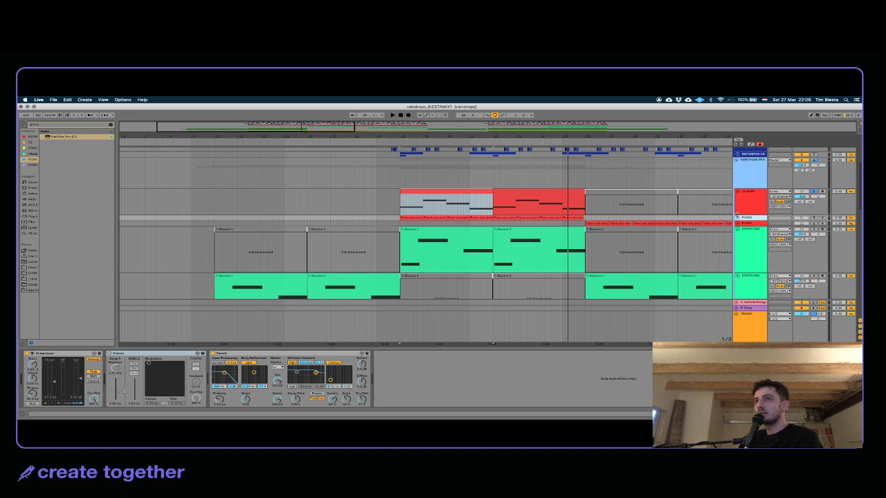
pyautogui.click(737, 218)
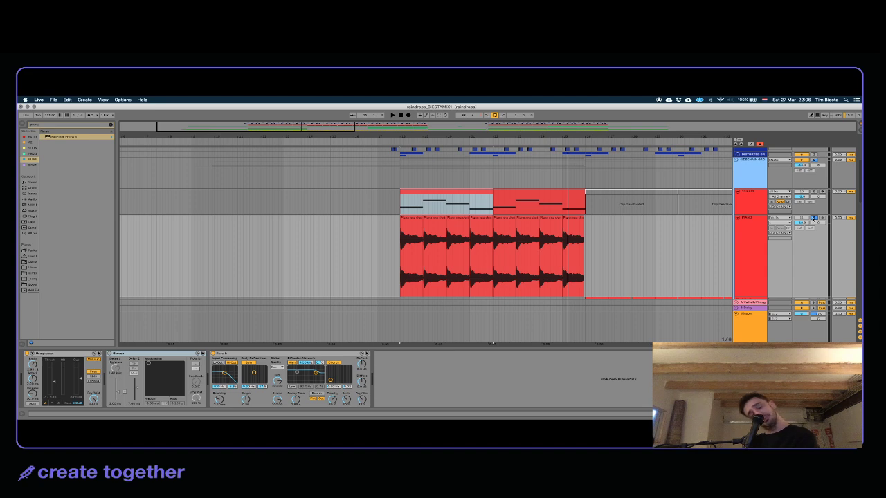
# Step: Compare the first PIANO audio clip with the first MIDI clip above it, alternating between both tracks' clips and devices
pyautogui.click(414, 239)
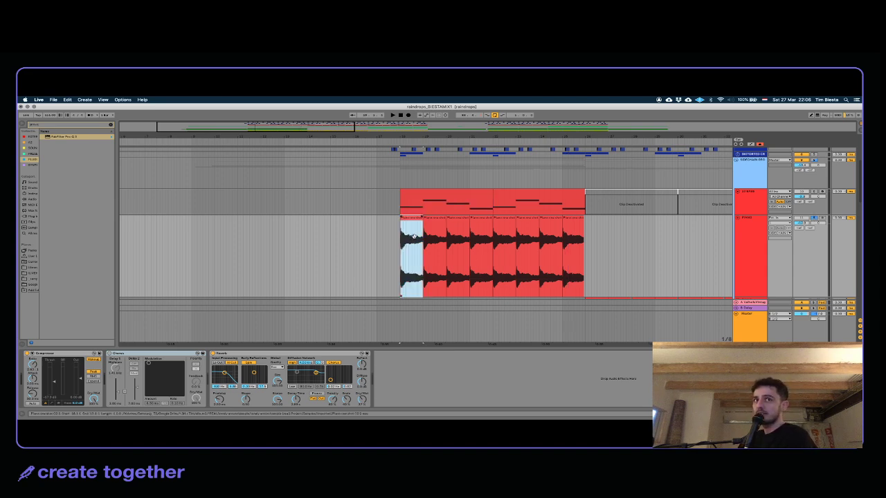
pyautogui.click(418, 192)
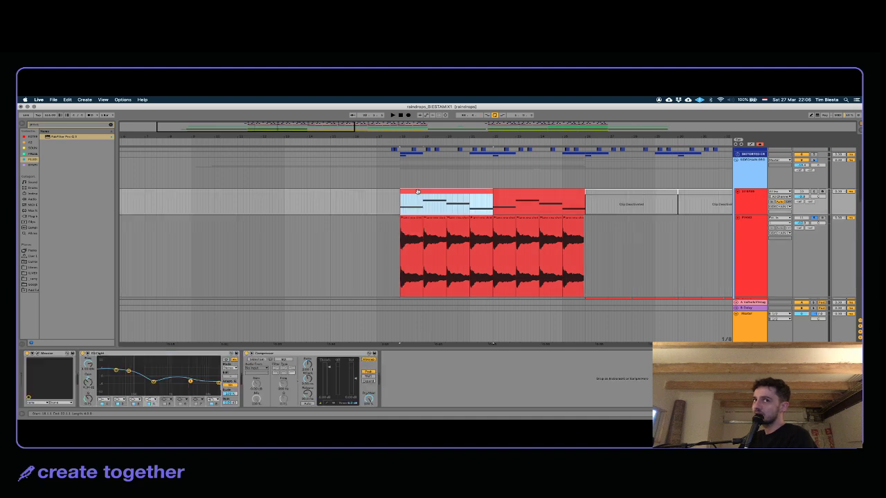
pyautogui.click(415, 226)
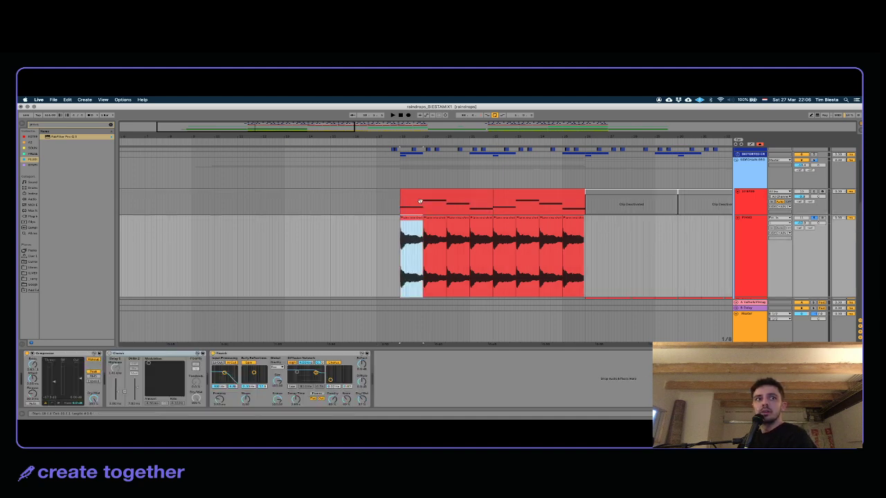
pyautogui.click(423, 213)
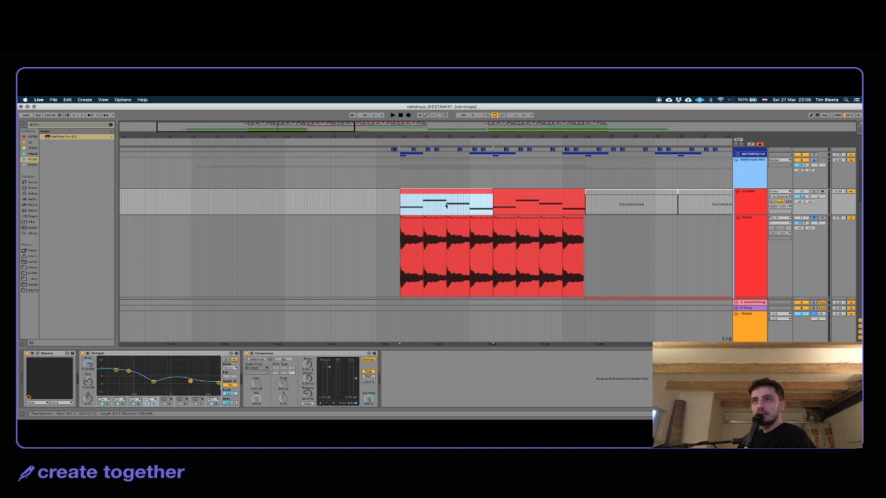
pyautogui.click(417, 225)
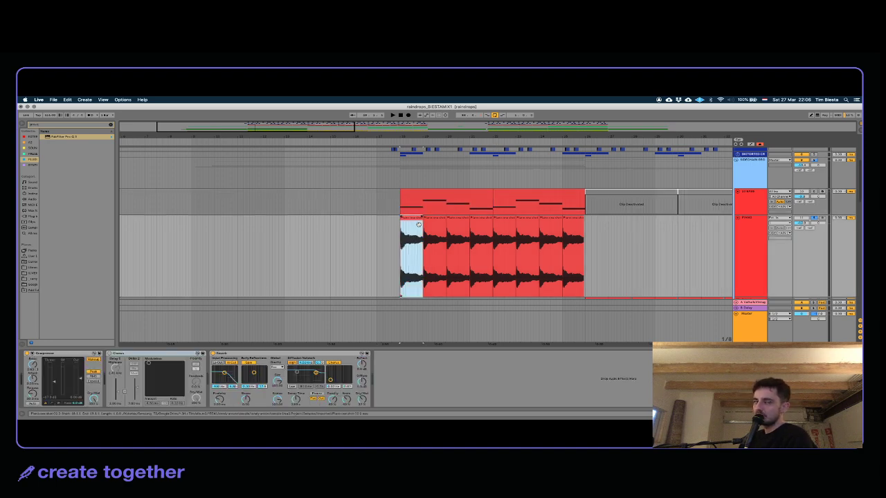
pyautogui.click(375, 240)
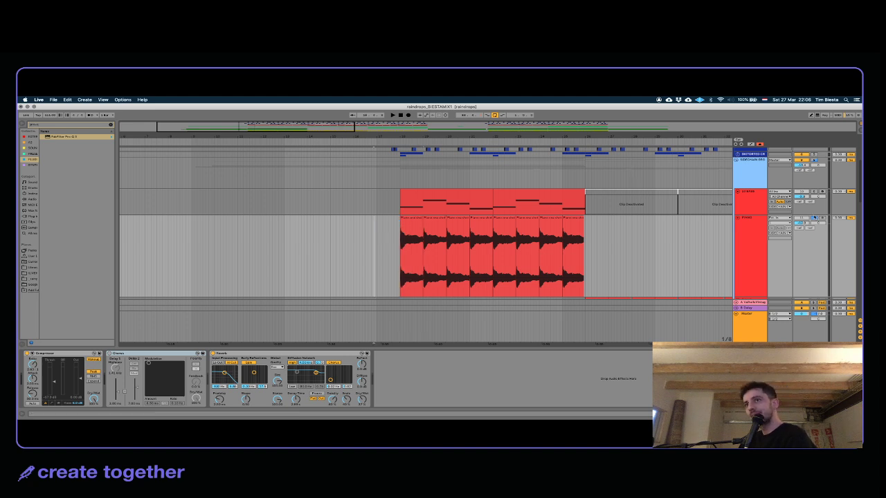
# Step: Reduce the height of the unfolded PIANO track to about half
pyautogui.click(737, 219)
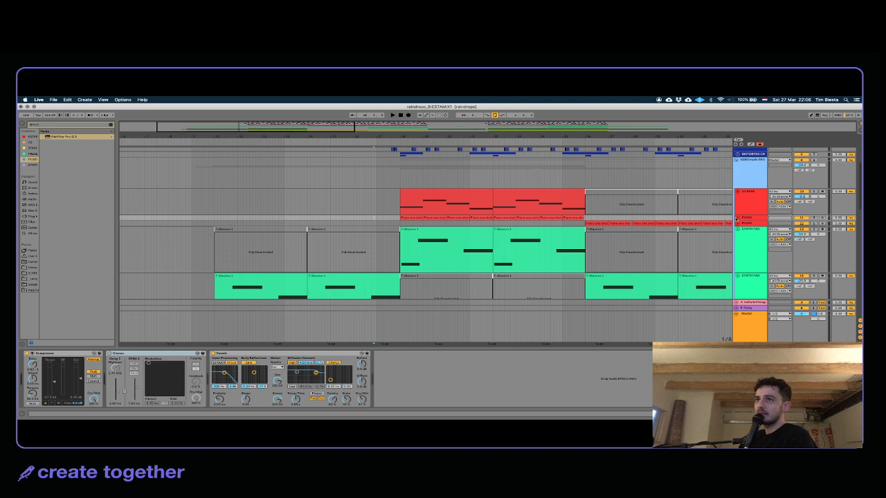
pyautogui.click(737, 219)
pyautogui.click(750, 297)
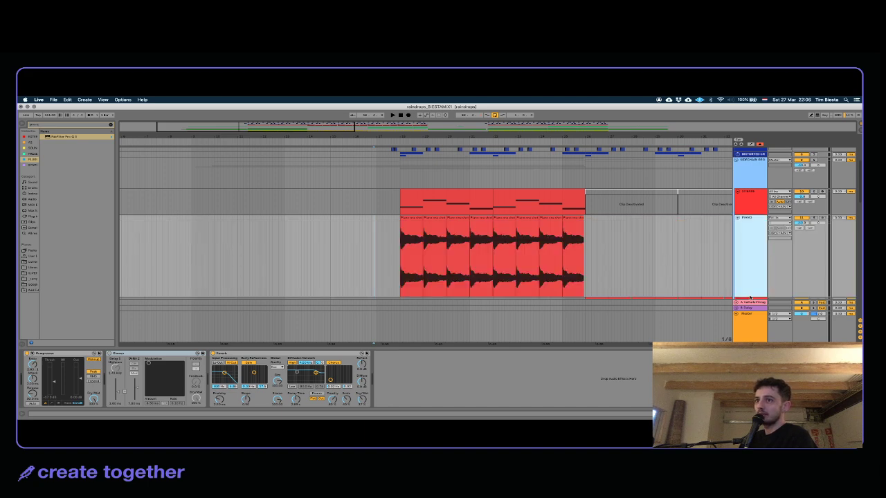
pyautogui.moveTo(749, 297); pyautogui.dragTo(745, 251)
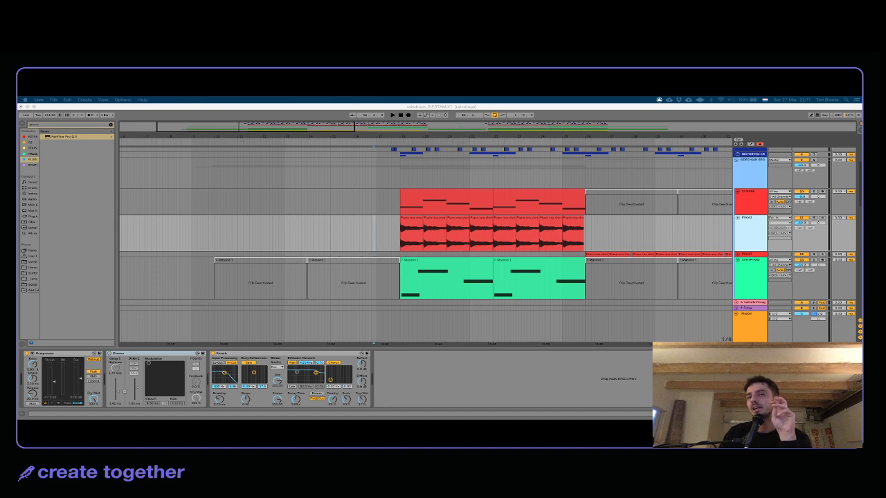
pyautogui.hotkey('ctrl', 'Up')
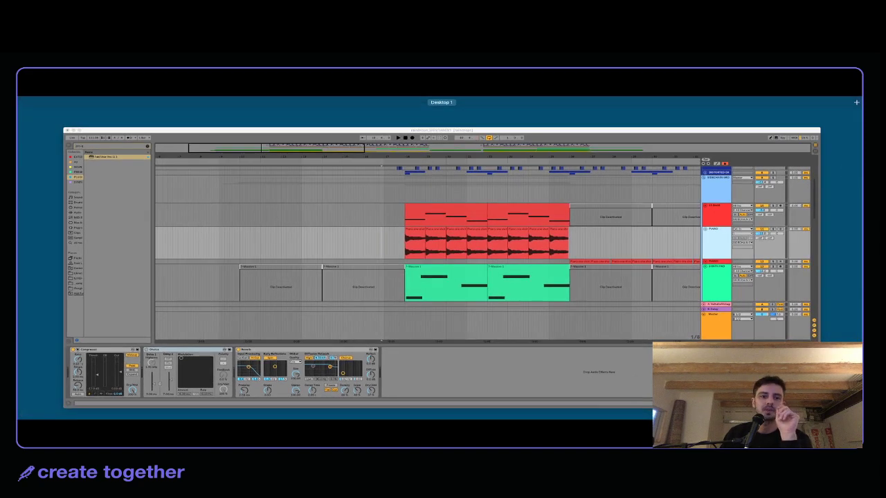
pyautogui.hotkey('ctrl', 'Up')
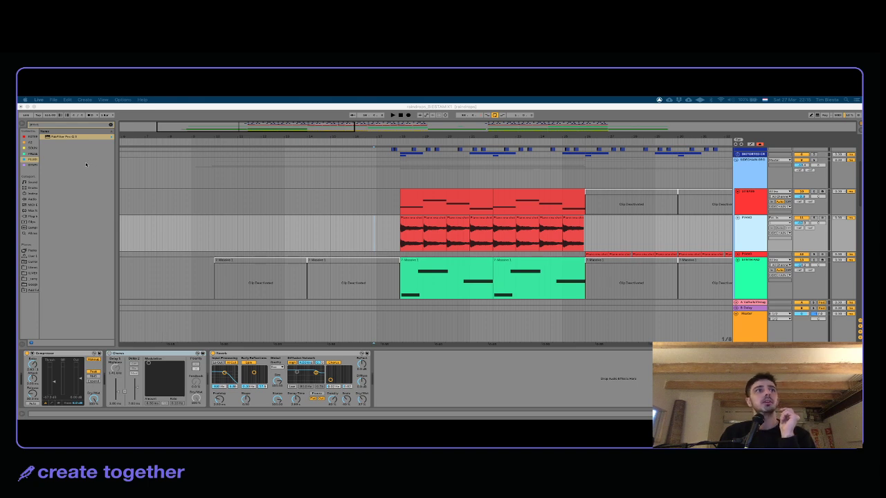
# Step: Select the Master track, search the browser's plug-ins for "tdr" and clear the search text
pyautogui.click(80, 194)
pyautogui.click(770, 315)
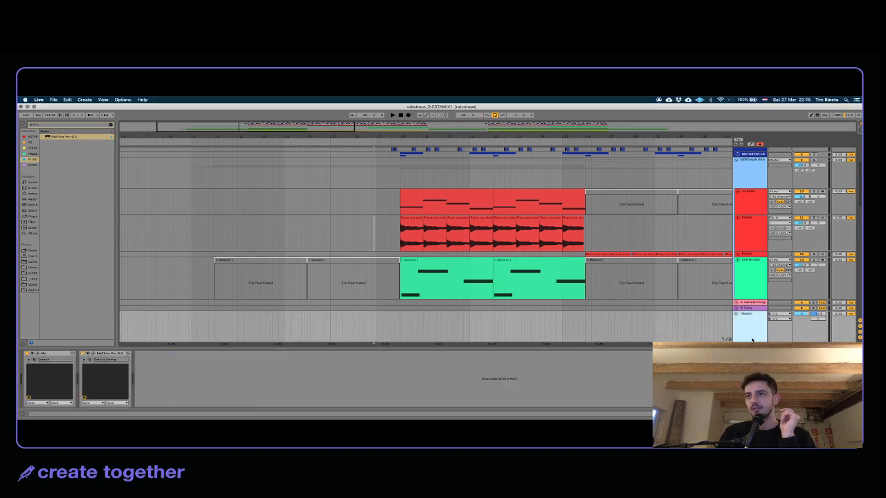
pyautogui.click(50, 125)
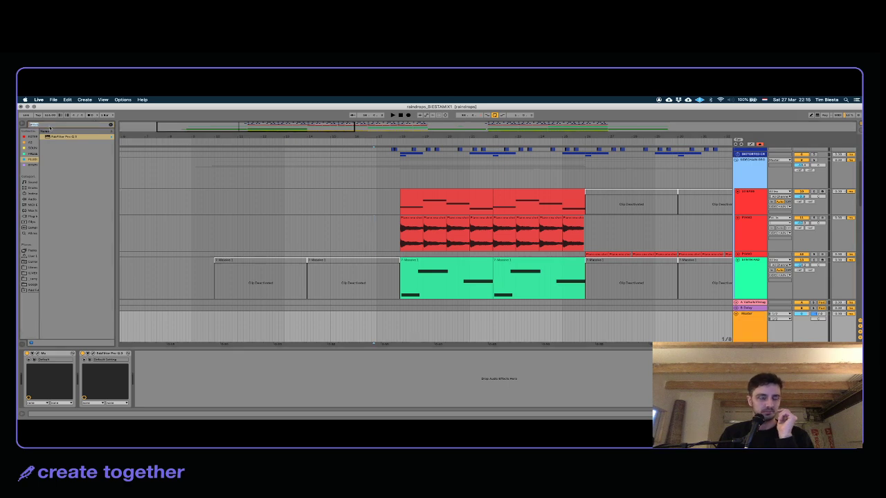
pyautogui.write('tdr')
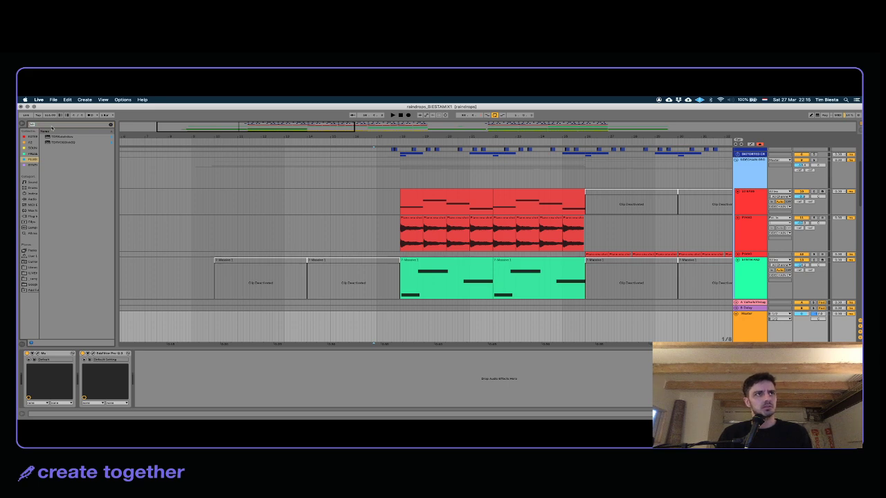
pyautogui.press('BackSpace')
pyautogui.press('BackSpace')
pyautogui.press('BackSpace')
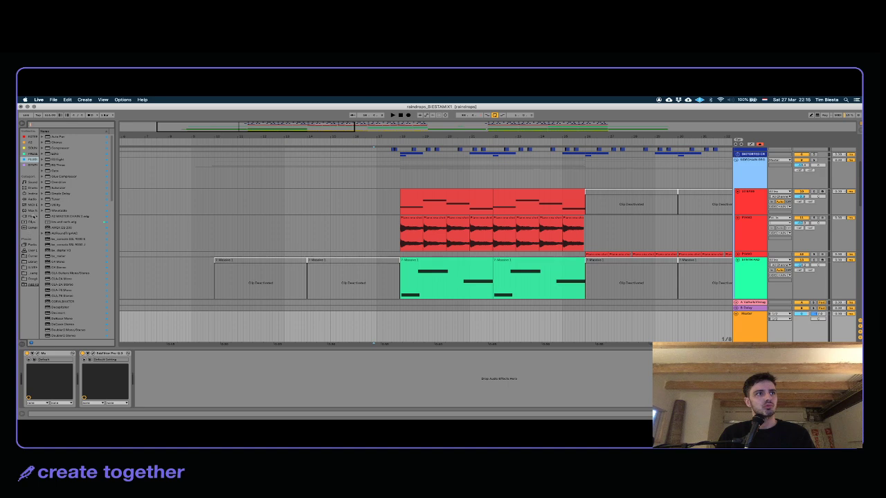
# Step: Search all browser content for "tdr" and add the TDRLimiter6GE plug-in to the end of the Master track's device chain
pyautogui.click(33, 216)
pyautogui.click(49, 125)
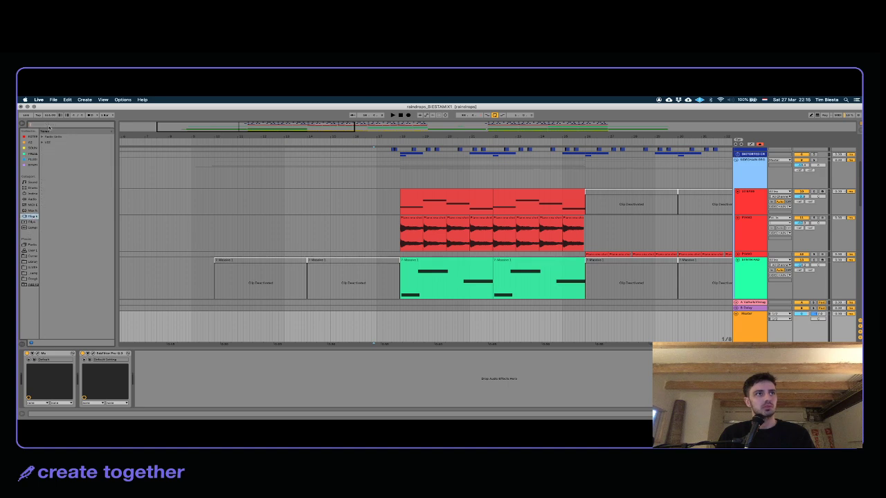
pyautogui.write('kil')
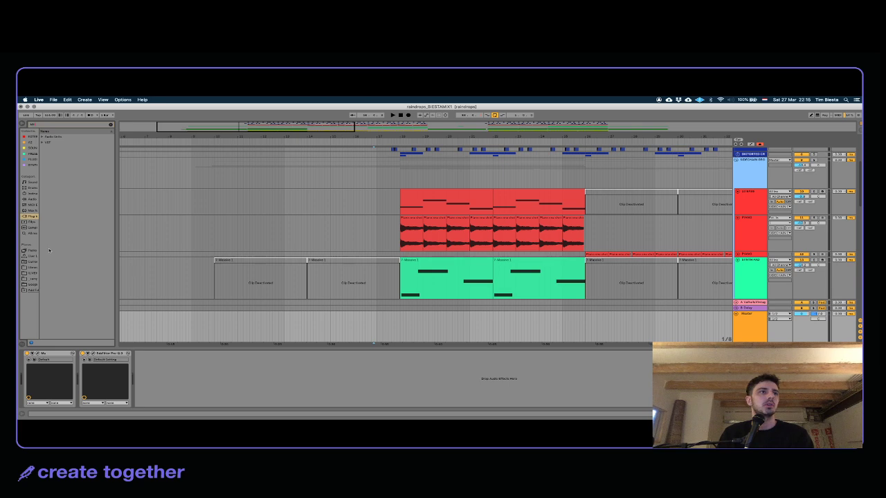
pyautogui.click(34, 233)
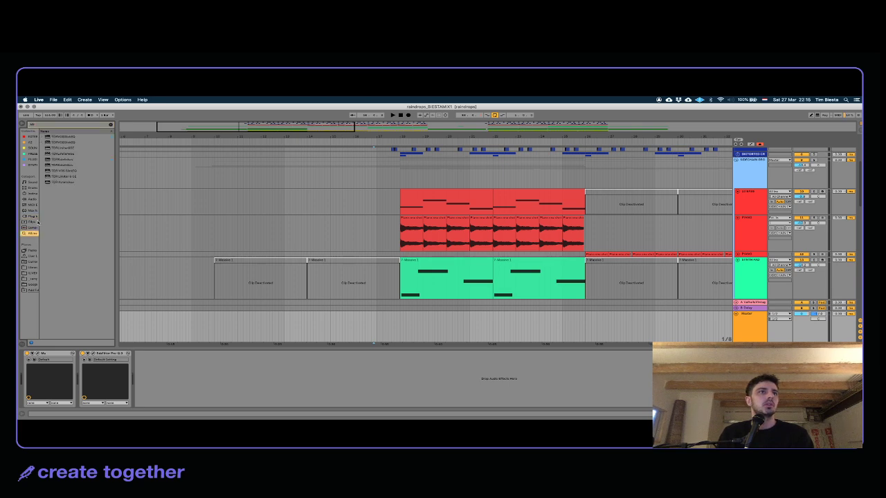
pyautogui.click(62, 148)
pyautogui.moveTo(62, 148); pyautogui.dragTo(261, 388)
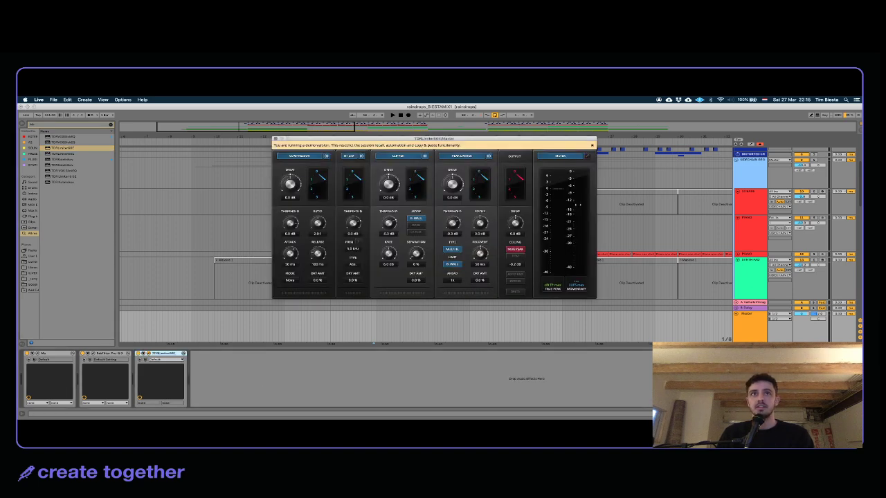
# Step: Bring the TDR limiter's plug-in window back into view and dismiss its demo-version notice
pyautogui.hotkey('ctrl', 'Up')
pyautogui.hotkey('ctrl', 'Up')
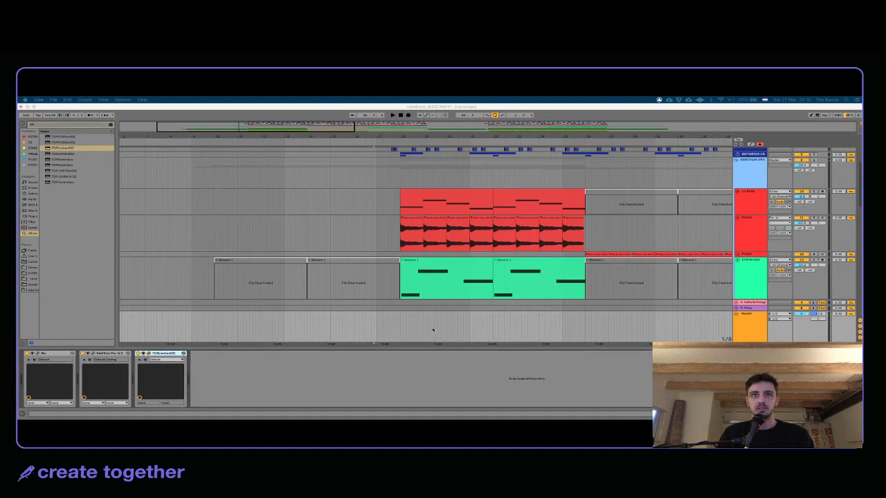
pyautogui.press('super+alt+p')
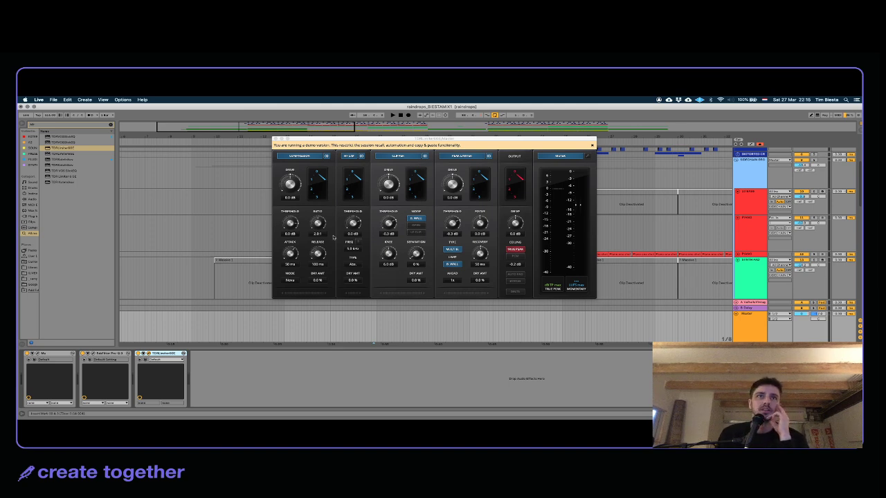
pyautogui.click(592, 145)
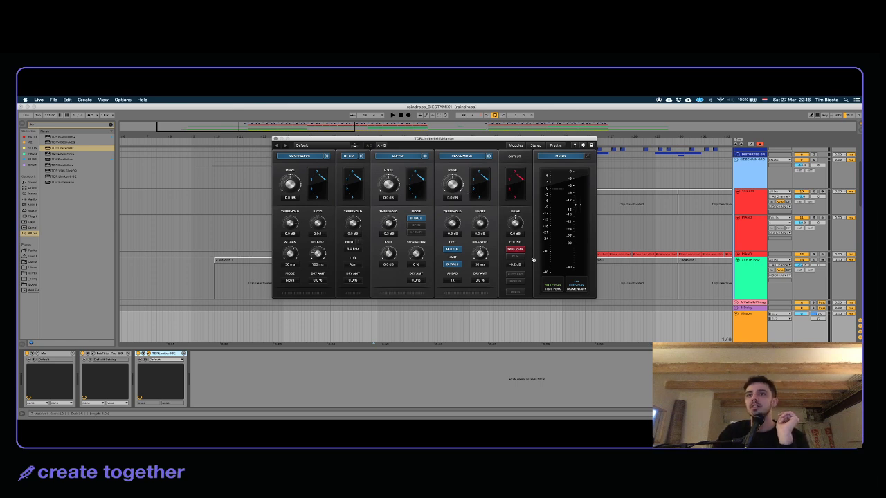
# Step: Play the arrangement from the deactivated clip after the green synth clips and watch the Master limiter's loudness meter, stopping when done
pyautogui.click(638, 291)
pyautogui.press('space')
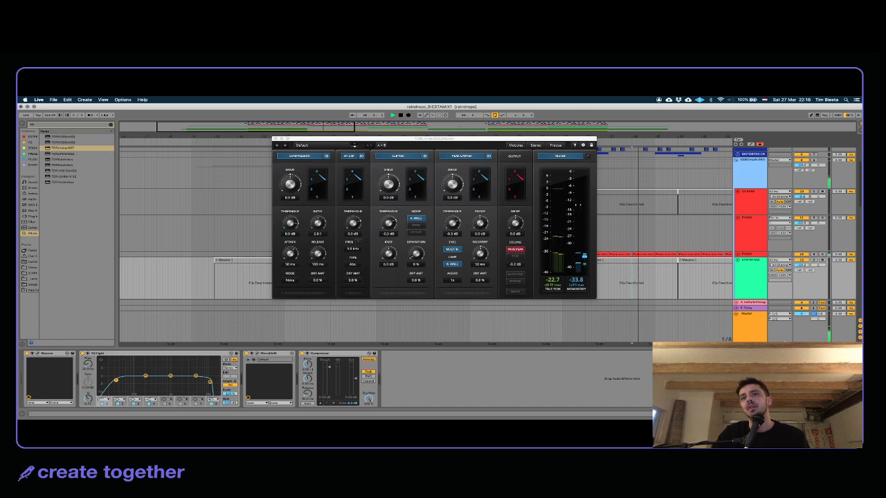
pyautogui.click(600, 268)
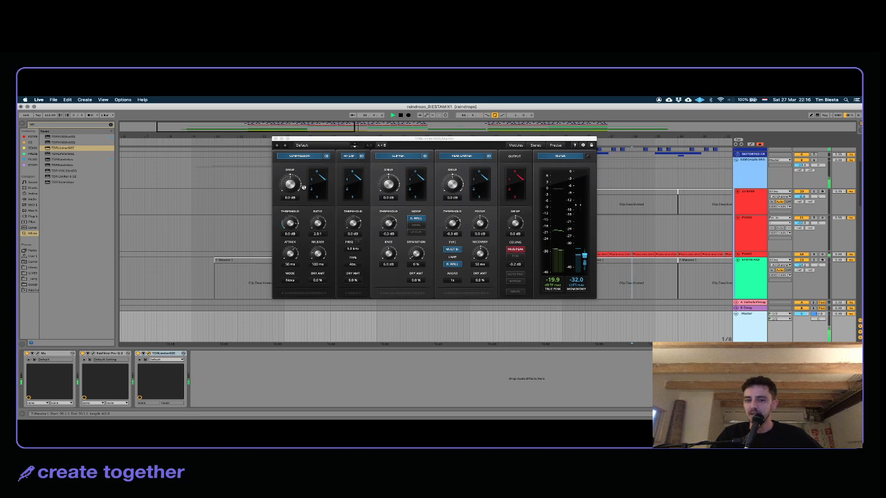
pyautogui.press('super+Tab')
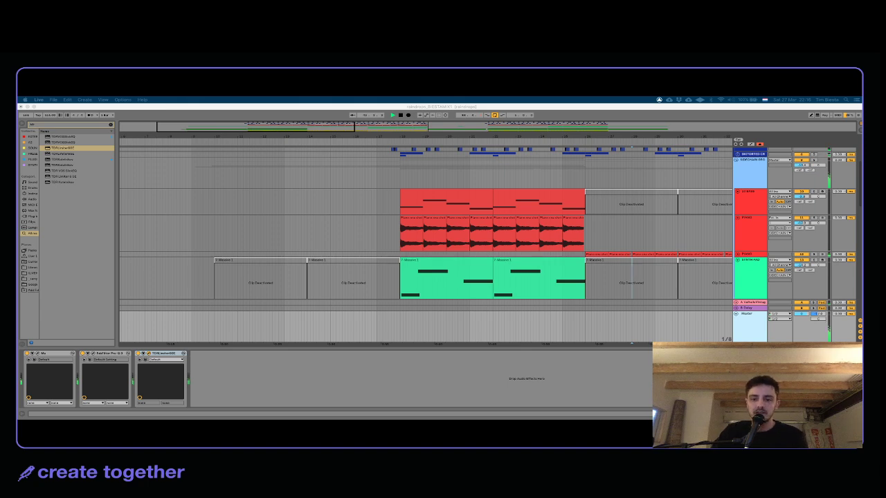
pyautogui.click(463, 378)
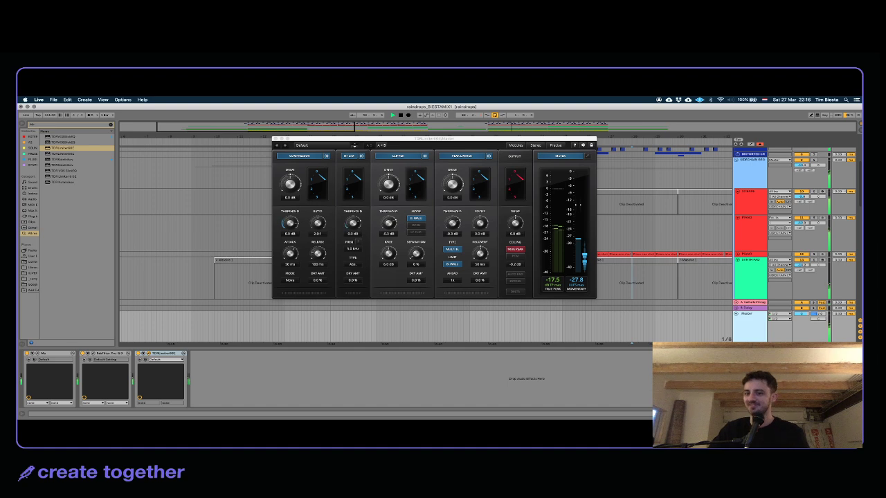
pyautogui.click(514, 388)
pyautogui.press('space')
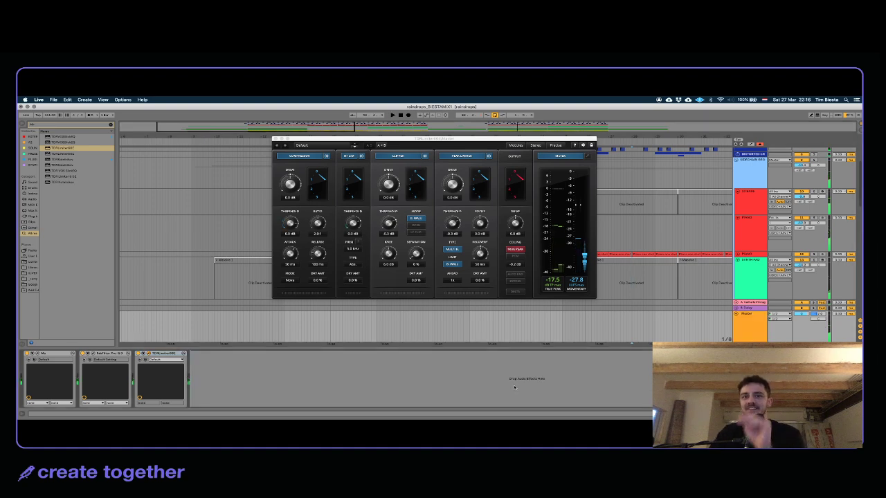
# Step: Close the TDR limiter's plug-in window to uncover the arrangement
pyautogui.press('super+Tab')
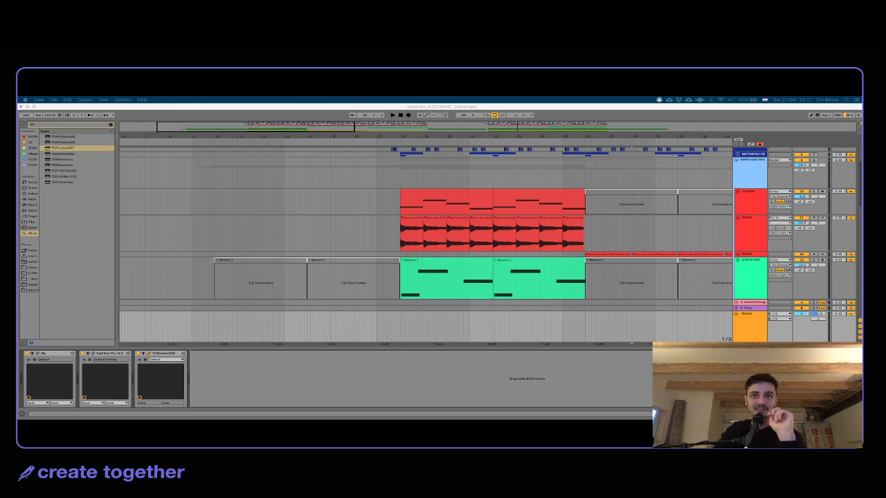
pyautogui.click(493, 379)
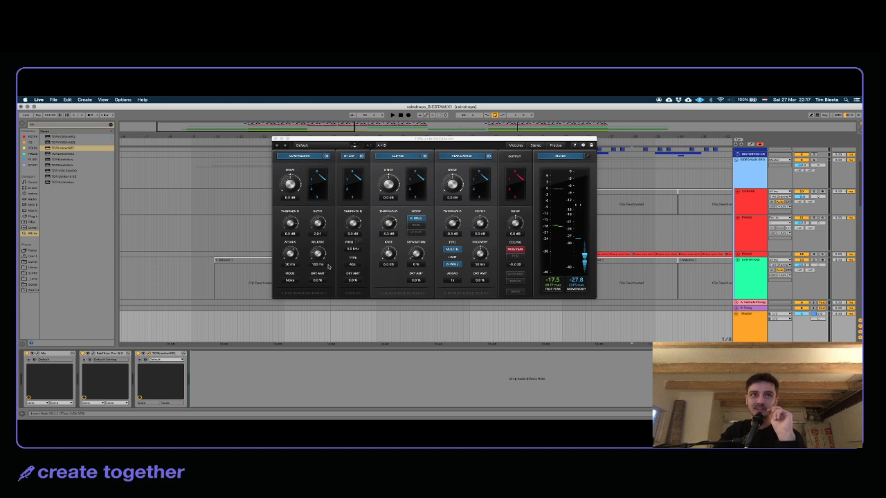
pyautogui.click(277, 139)
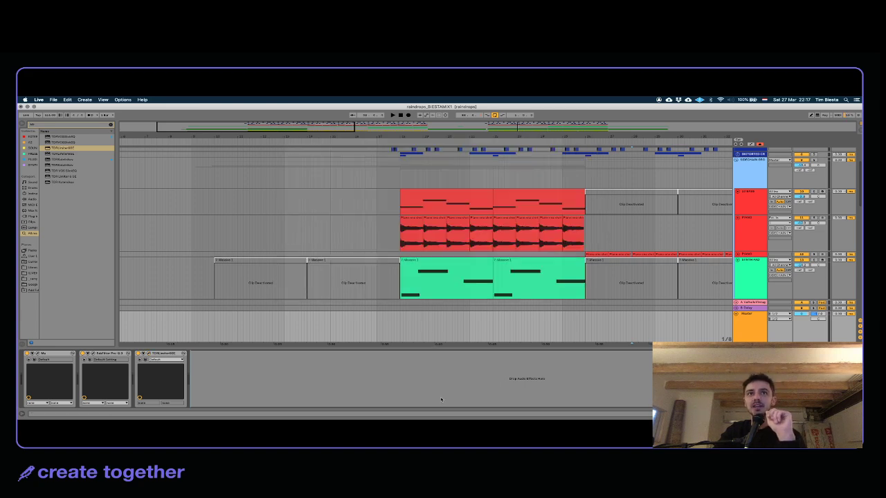
# Step: Loop the range from the first deactivated green synth clip to the last green clip on the same track
pyautogui.moveTo(376, 137); pyautogui.dragTo(376, 103)
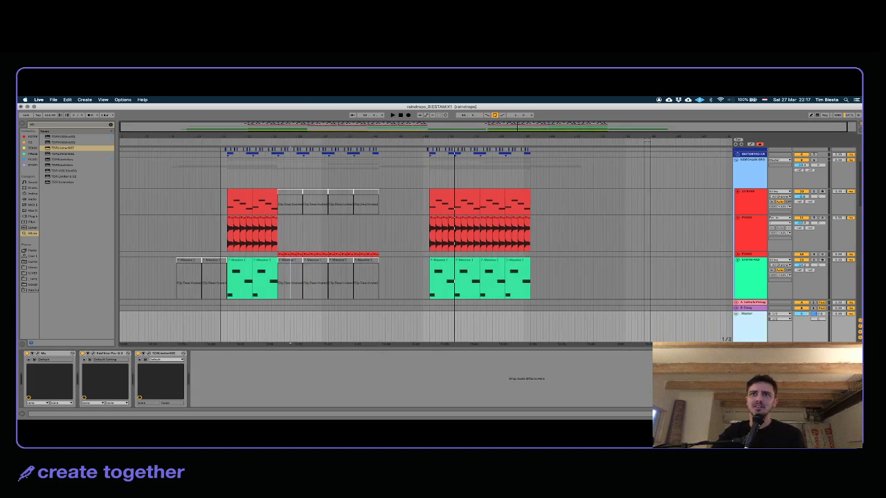
pyautogui.click(192, 266)
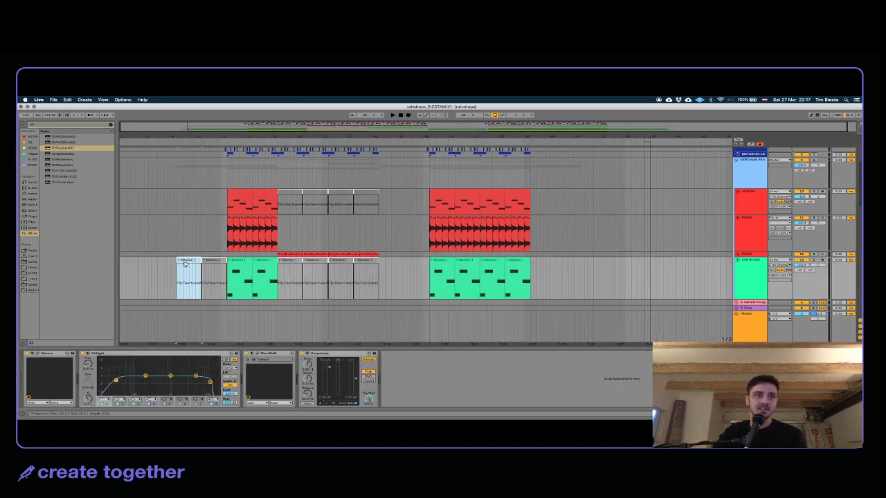
pyautogui.keyDown('shift'); pyautogui.click(526, 266); pyautogui.keyUp('shift')
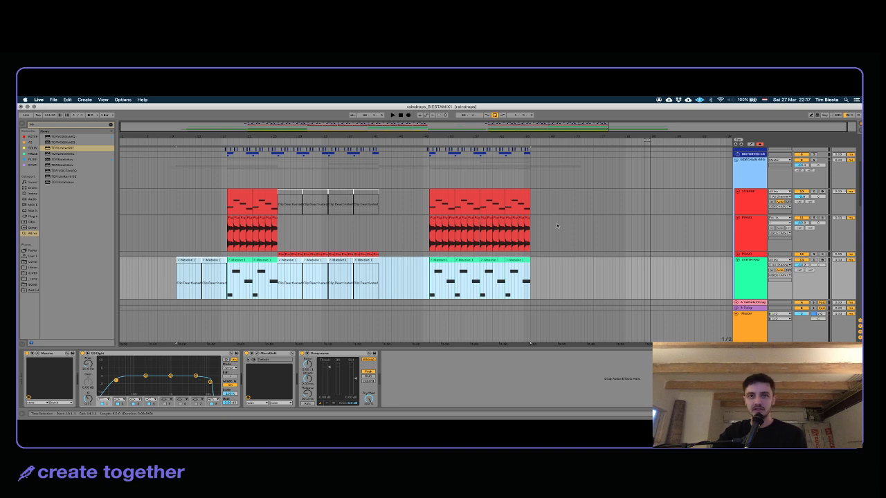
pyautogui.press('super+l')
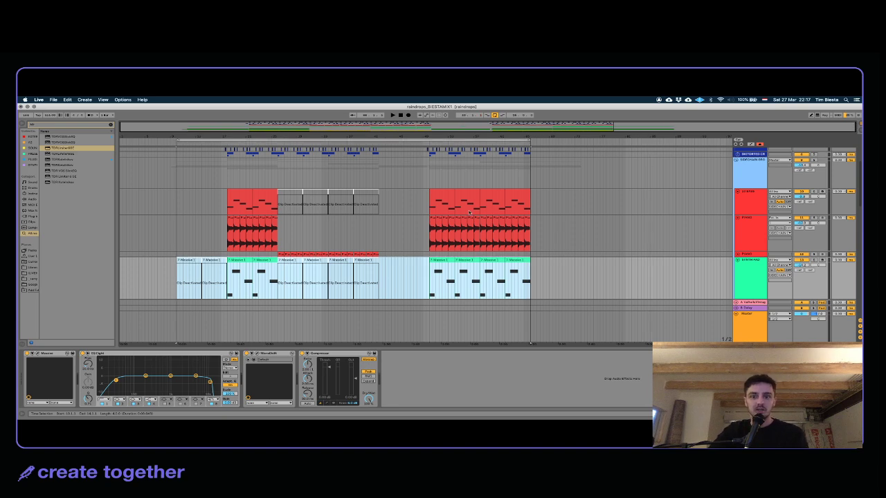
# Step: Extend the arrangement loop's end to the end of the long green audio clip above the yellow group
pyautogui.scroll(-5, 469, 213)
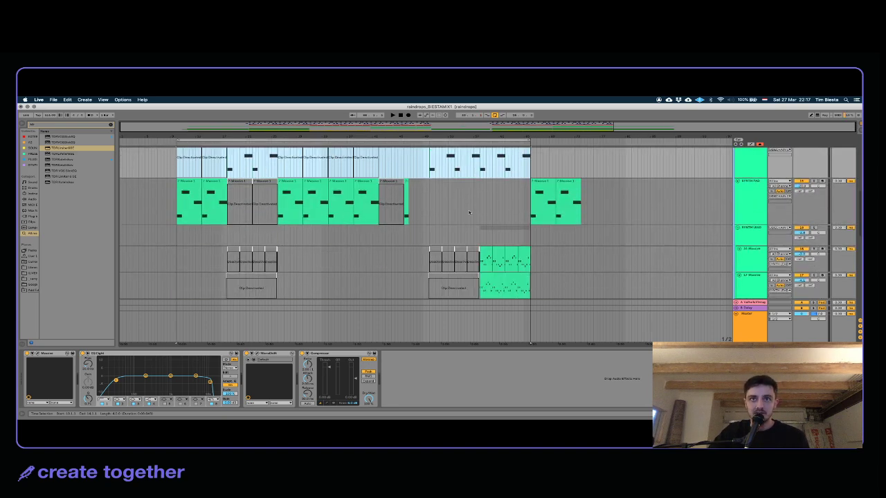
pyautogui.scroll(6, 469, 213)
pyautogui.scroll(3, 469, 212)
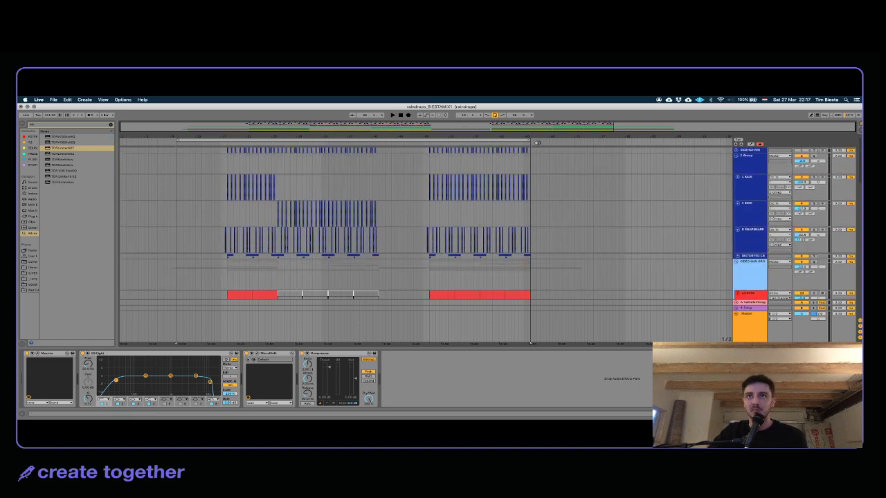
pyautogui.moveTo(532, 139); pyautogui.dragTo(587, 139)
pyautogui.scroll(-7, 558, 155)
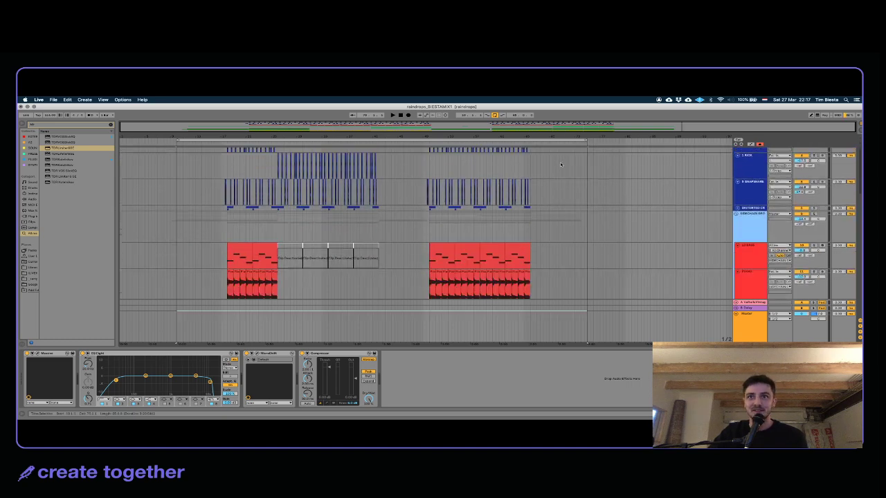
pyautogui.moveTo(586, 140); pyautogui.dragTo(579, 141)
pyautogui.scroll(-10, 520, 210)
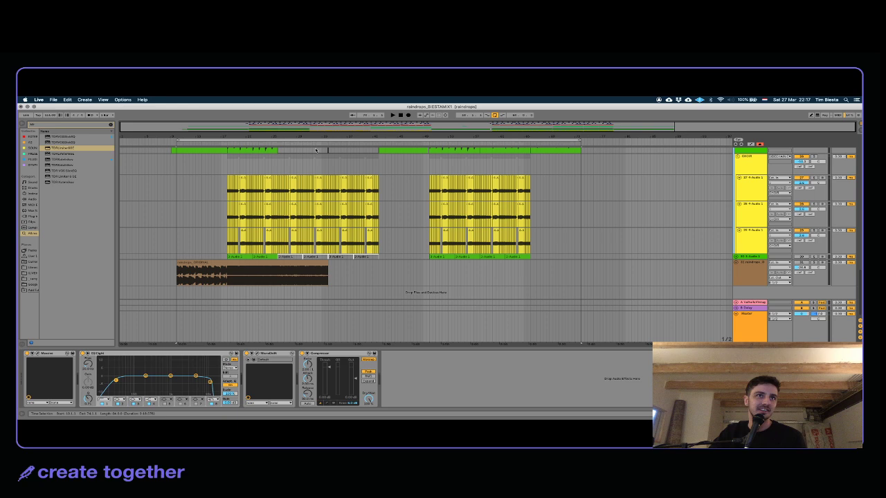
# Step: Select everything within the loop, listen to the arrangement from its start, and clear the selection after stopping playback
pyautogui.click(302, 141)
pyautogui.click(302, 140)
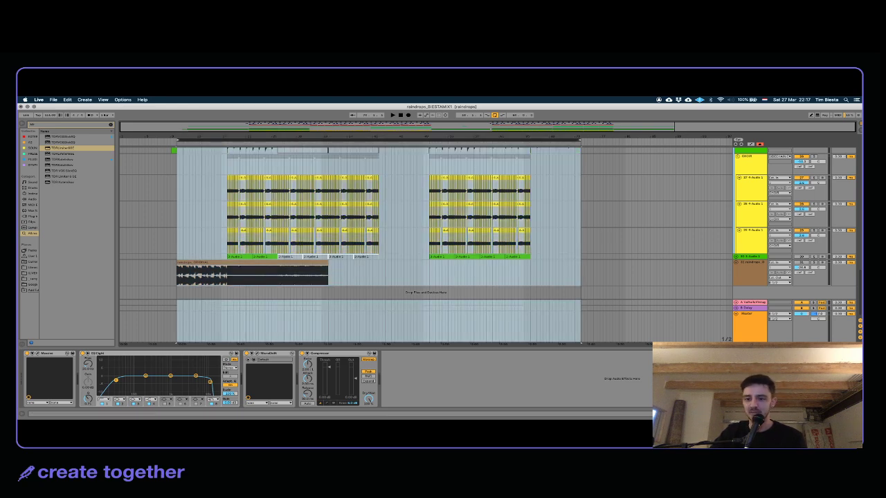
pyautogui.press('space')
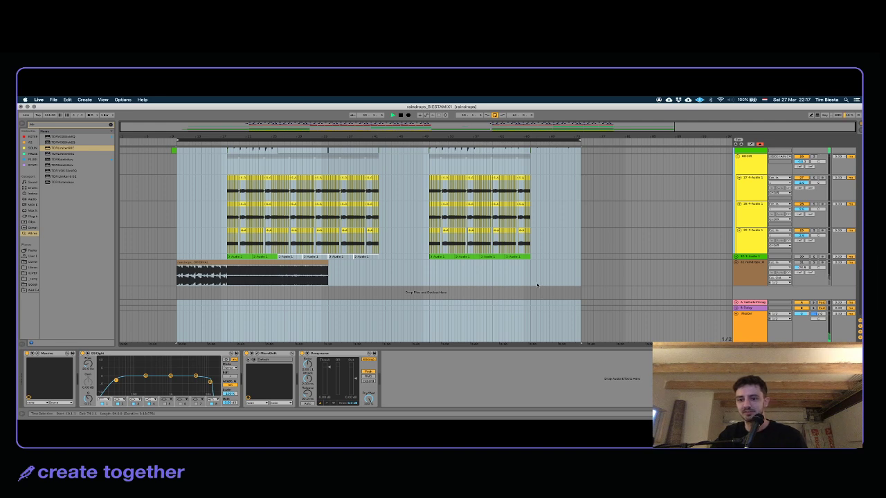
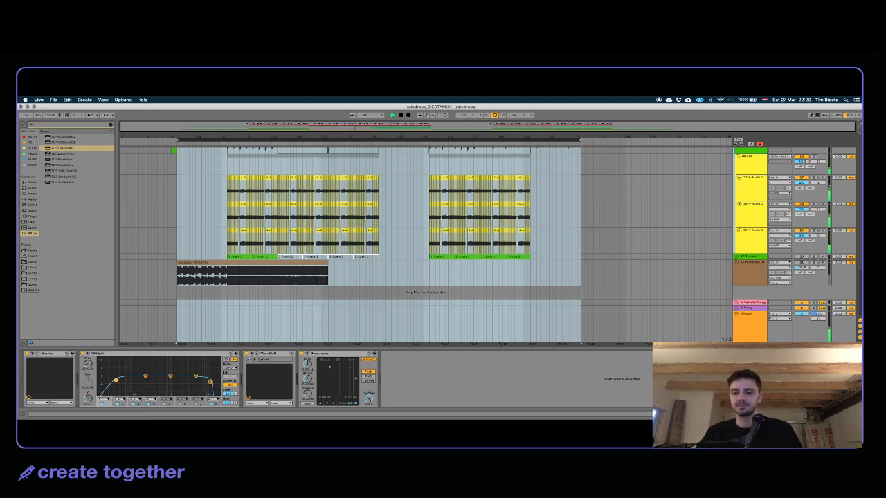
pyautogui.hotkey('ctrl', 'Up')
pyautogui.hotkey('ctrl', 'Up')
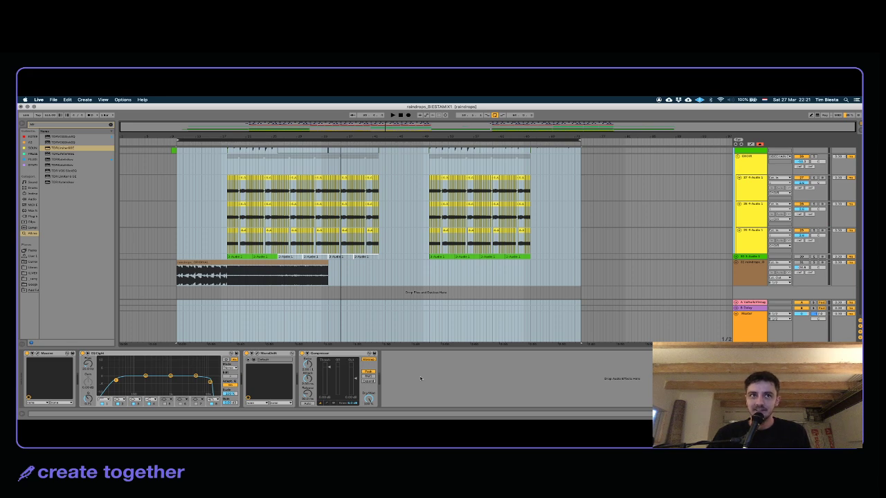
pyautogui.press('super+a')
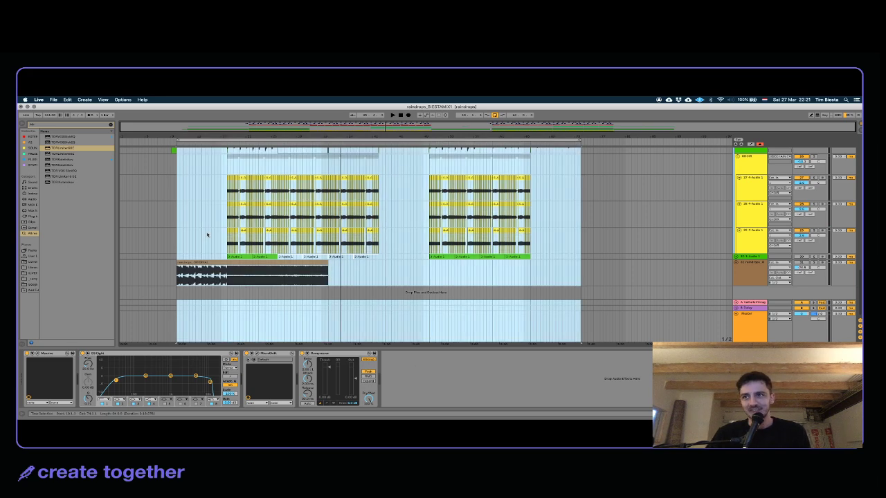
pyautogui.click(207, 235)
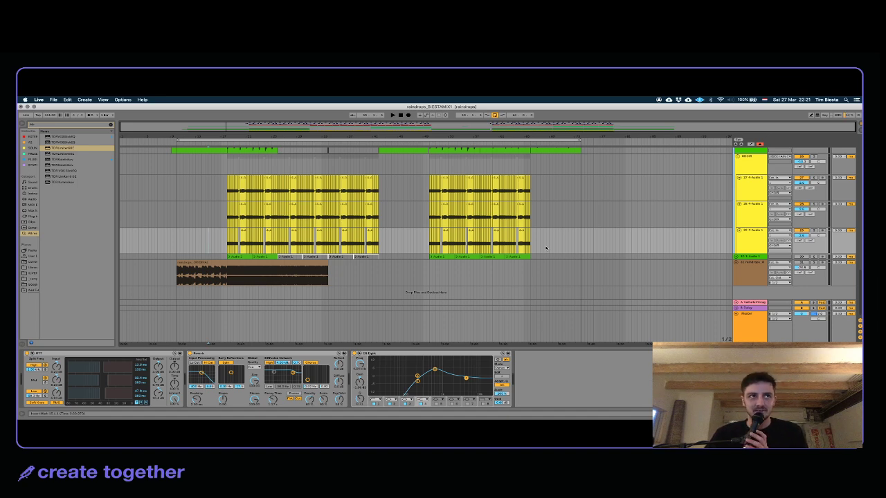
# Step: Delete all three plug-ins from the Master track's device chain
pyautogui.click(751, 333)
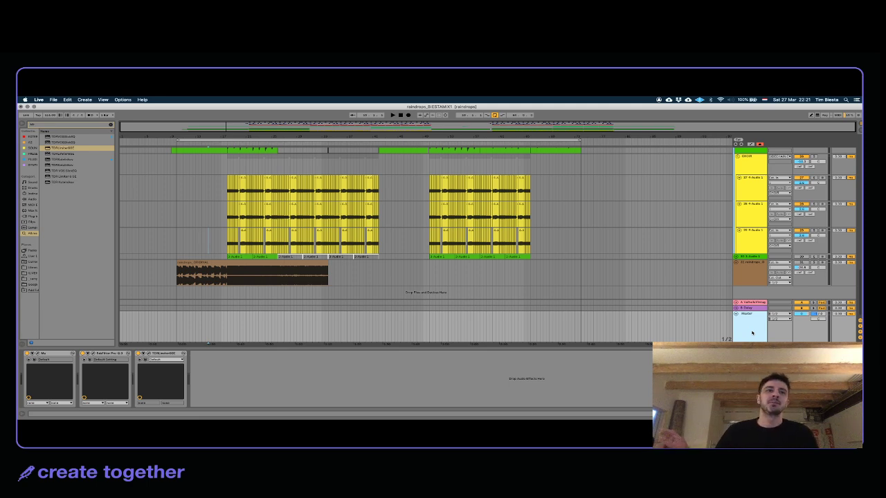
pyautogui.click(158, 353)
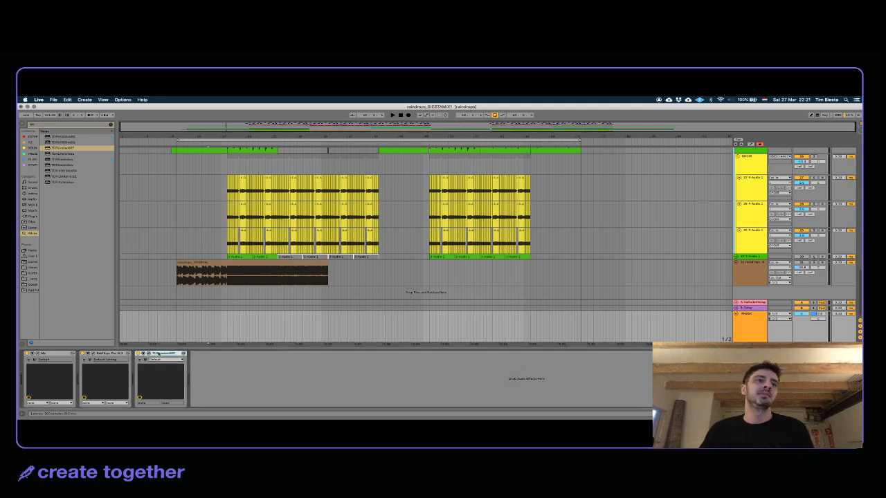
pyautogui.keyDown('shift'); pyautogui.click(61, 355); pyautogui.keyUp('shift')
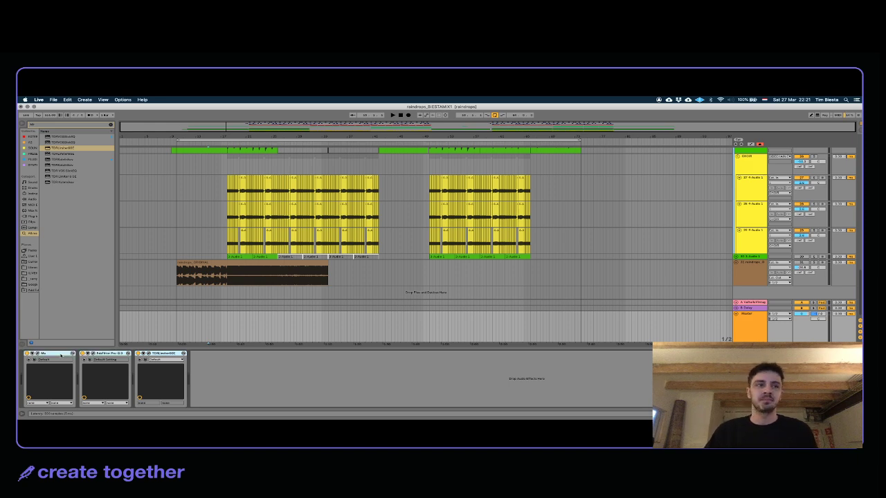
pyautogui.press('Delete')
# Step: Find FabFilter Pro-L 2 among the plug-ins, load it onto the Master track, and set its oversampling to 4x
pyautogui.click(111, 125)
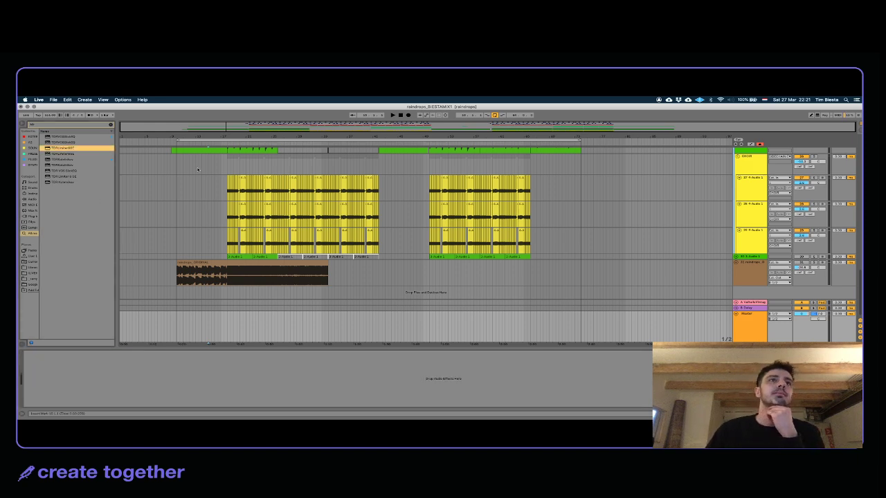
pyautogui.click(111, 124)
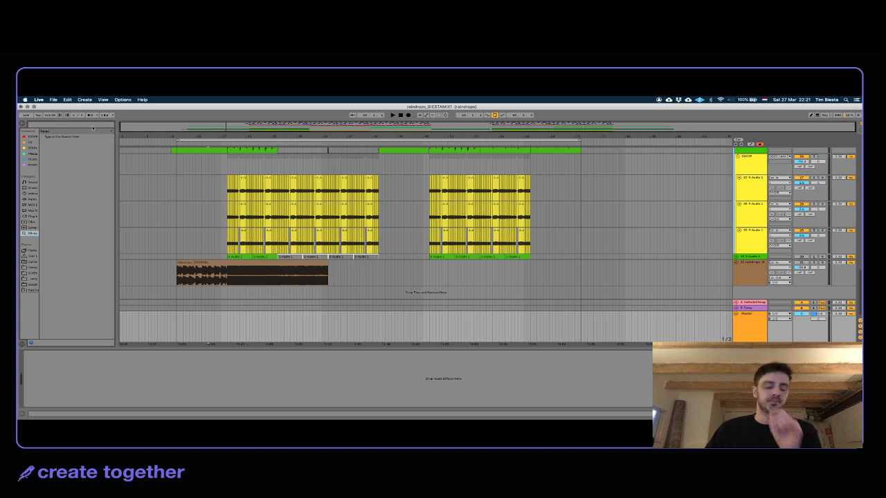
pyautogui.write('pro')
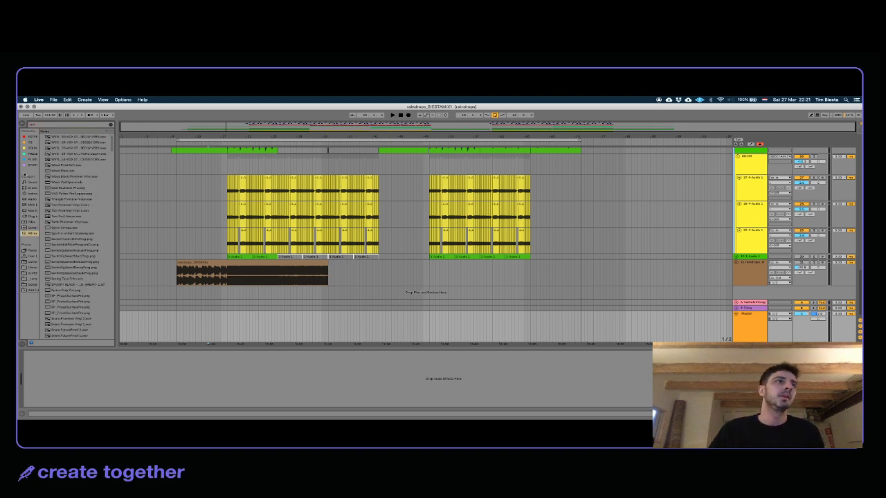
pyautogui.click(31, 159)
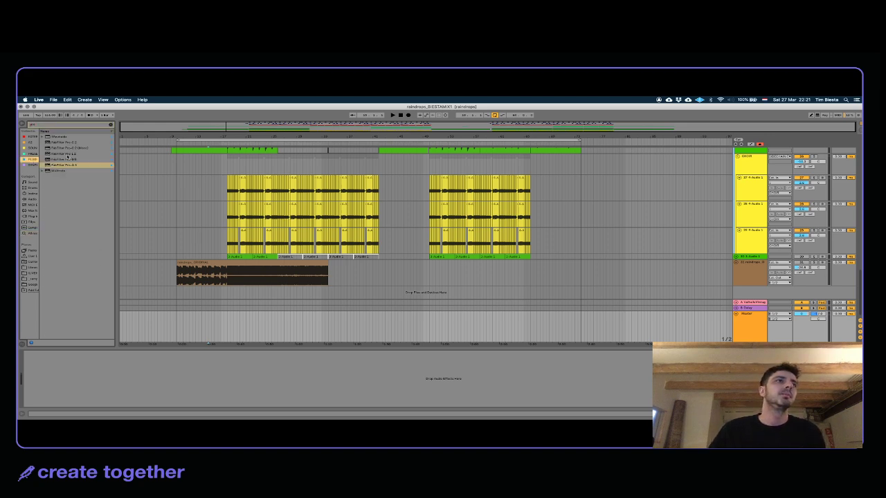
pyautogui.doubleClick(67, 154)
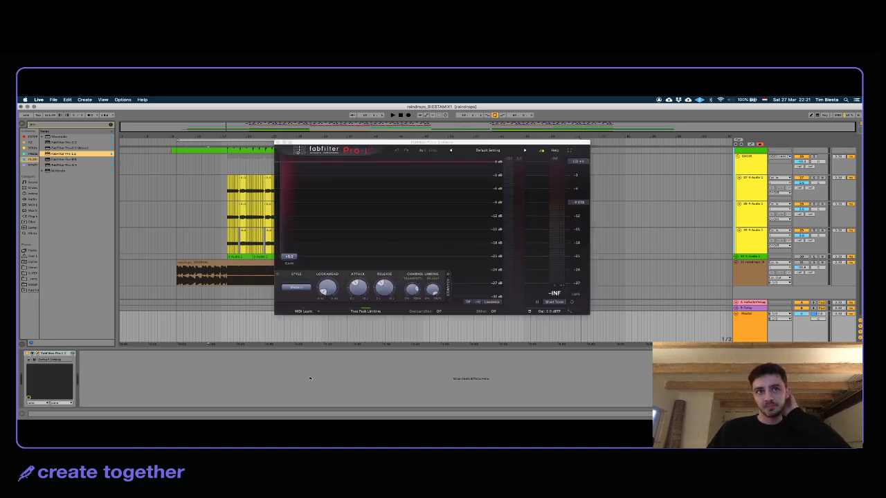
pyautogui.click(440, 310)
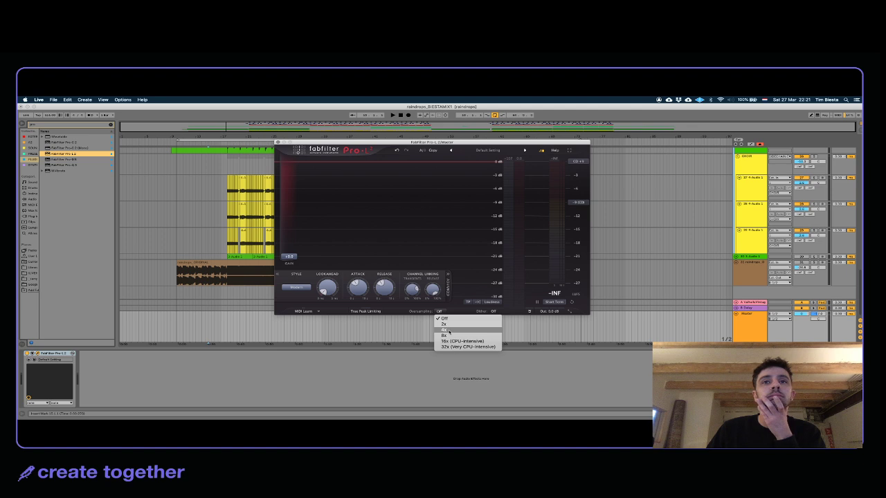
pyautogui.click(448, 330)
# Step: Duplicate the Pro-L 2 in the Master chain and set the first instance's oversampling to 4x
pyautogui.click(53, 353)
pyautogui.press('super+c')
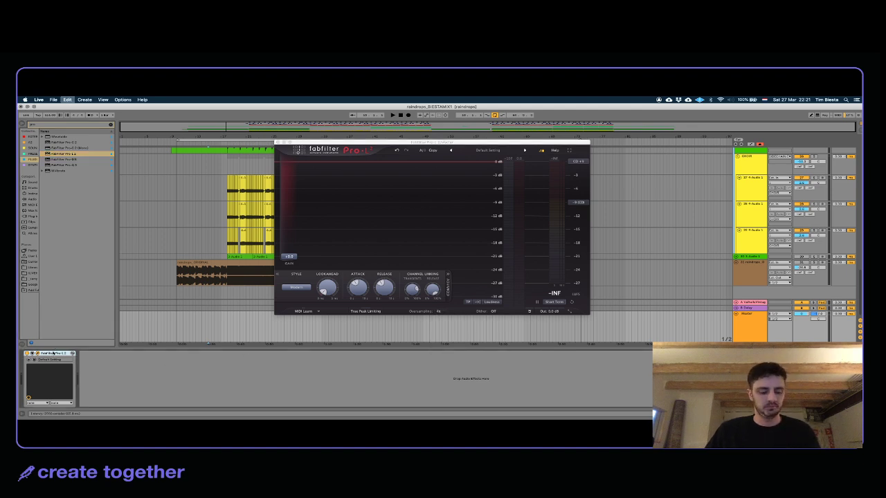
pyautogui.press('super+v')
pyautogui.click(47, 352)
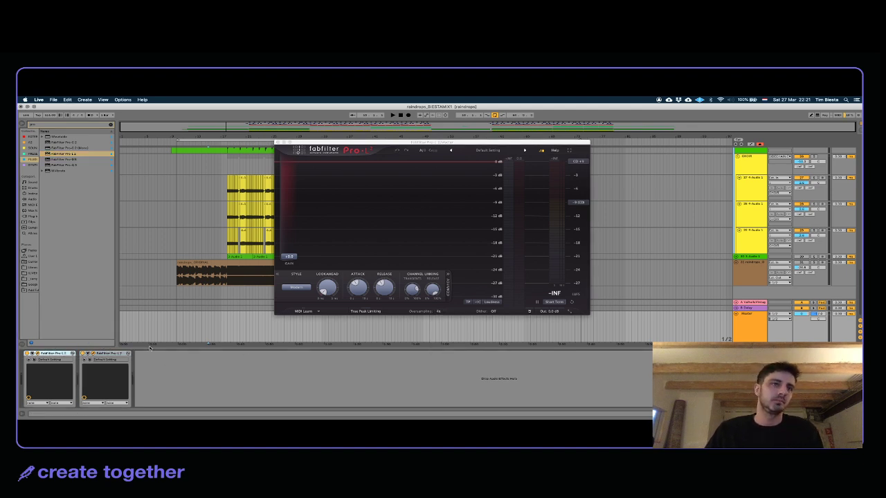
pyautogui.click(439, 311)
pyautogui.click(450, 324)
pyautogui.click(439, 311)
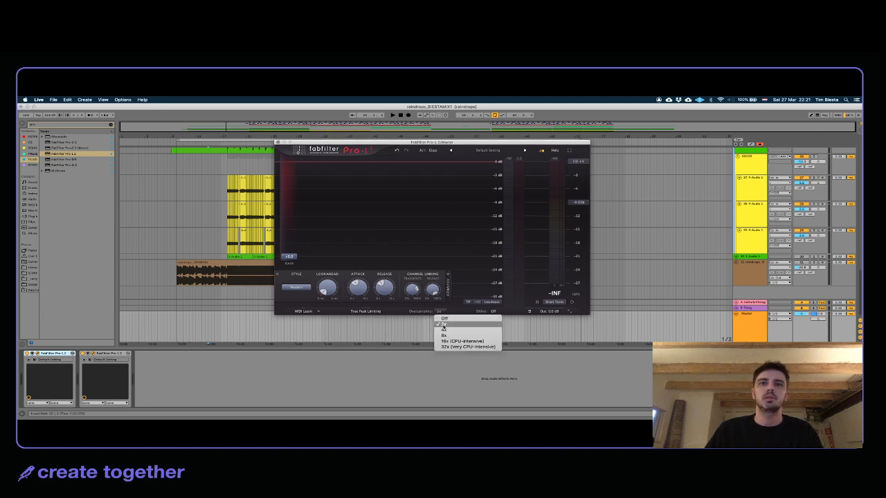
pyautogui.click(450, 330)
# Step: Set the second Pro-L 2's output level to -1.0 dB and gain to +1.0 dB, and close the limiter windows
pyautogui.click(104, 354)
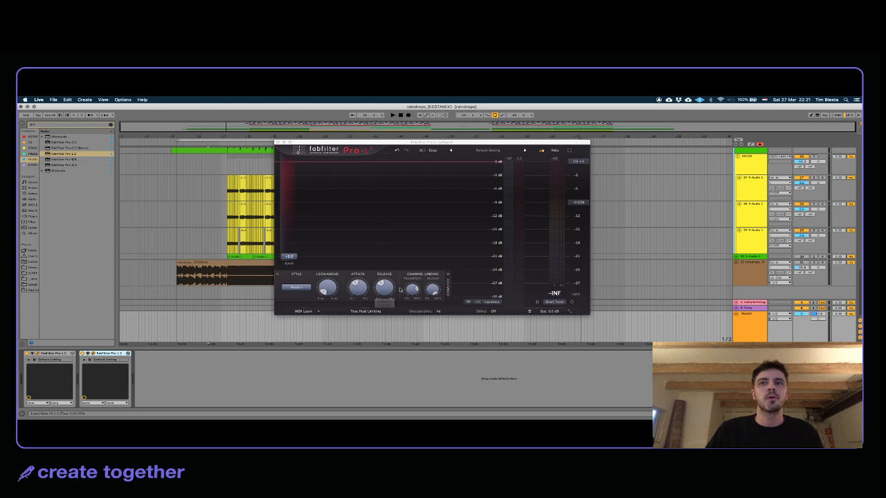
pyautogui.moveTo(547, 294)
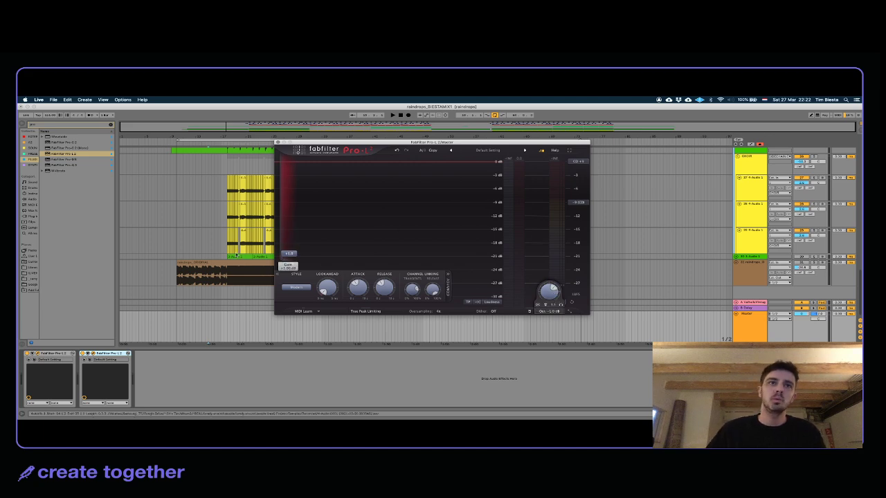
pyautogui.click(277, 143)
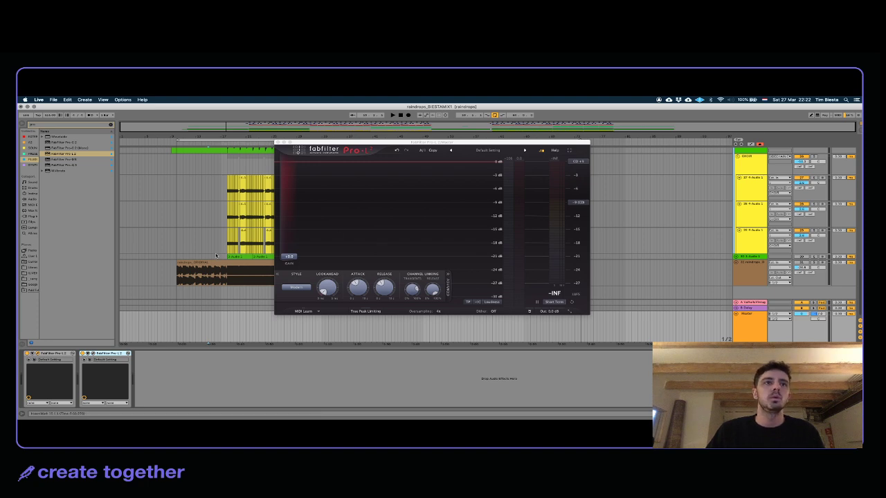
pyautogui.click(223, 251)
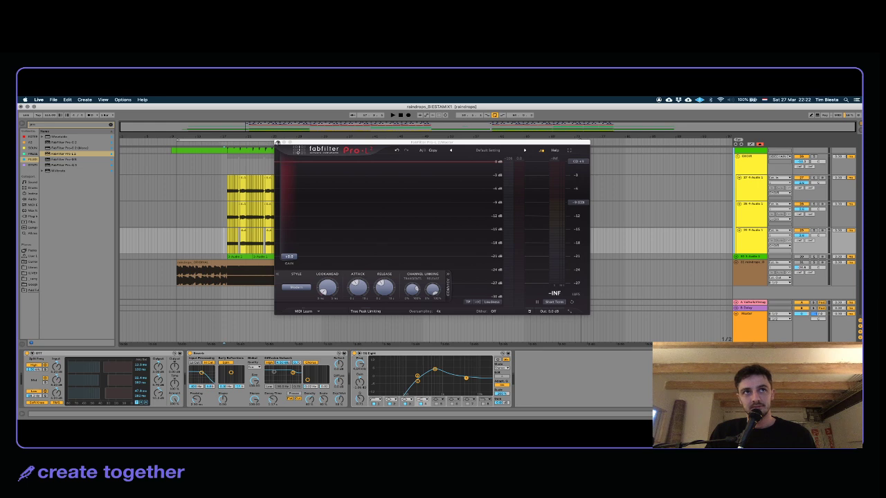
pyautogui.click(276, 142)
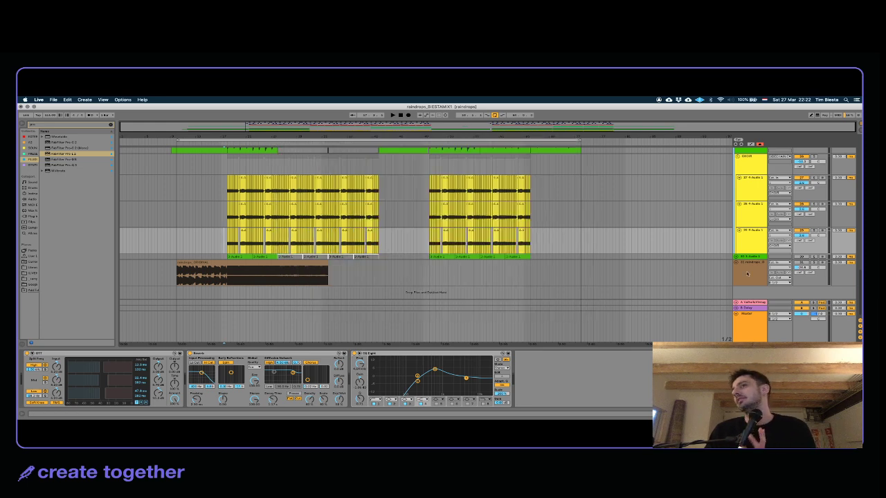
# Step: Find the Pulsar Mu compressor among the plug-ins and load it onto the Master track
pyautogui.click(40, 124)
pyautogui.write('mu')
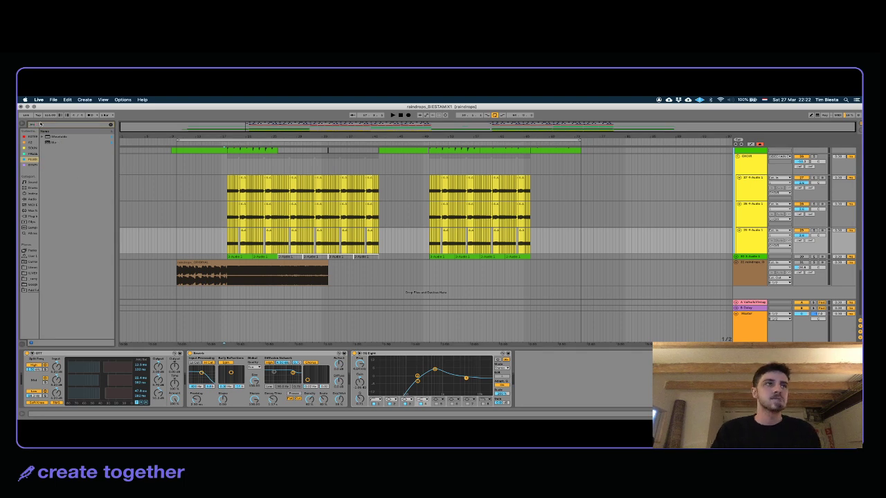
pyautogui.click(60, 142)
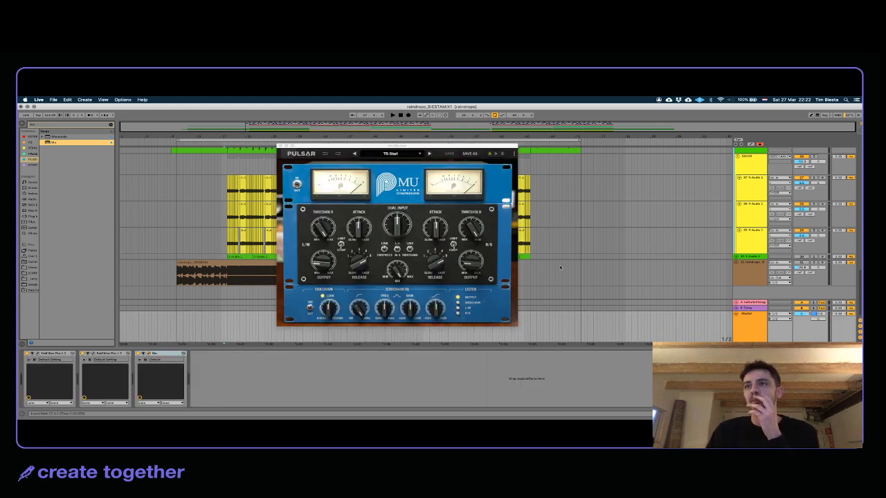
# Step: Loop and play the section over the first two active green clips, and show the Master track's device chain
pyautogui.click(228, 255)
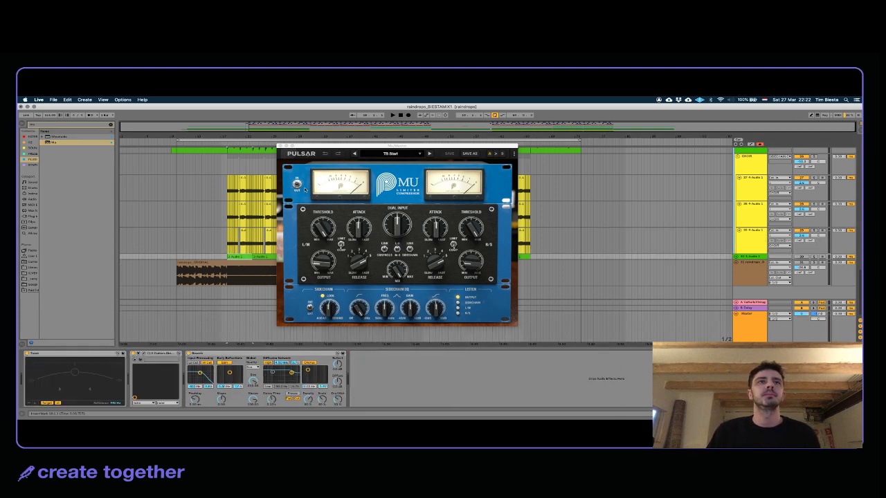
pyautogui.moveTo(309, 144); pyautogui.dragTo(477, 131)
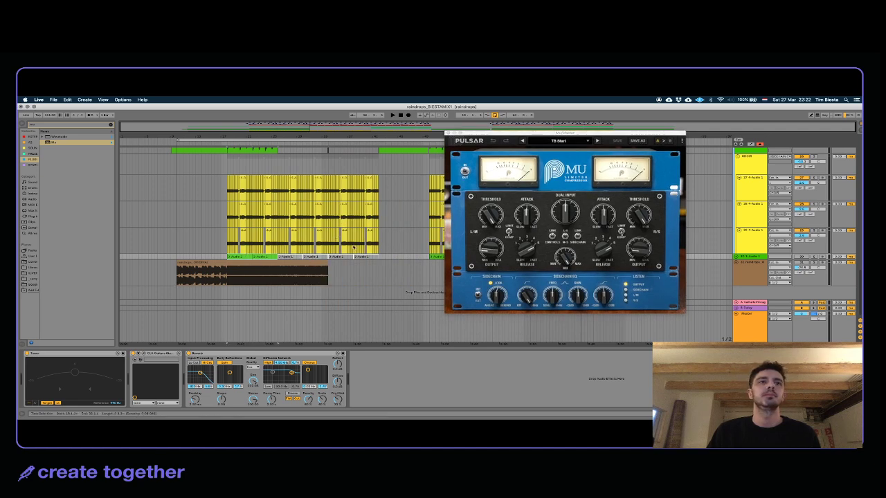
pyautogui.press('space')
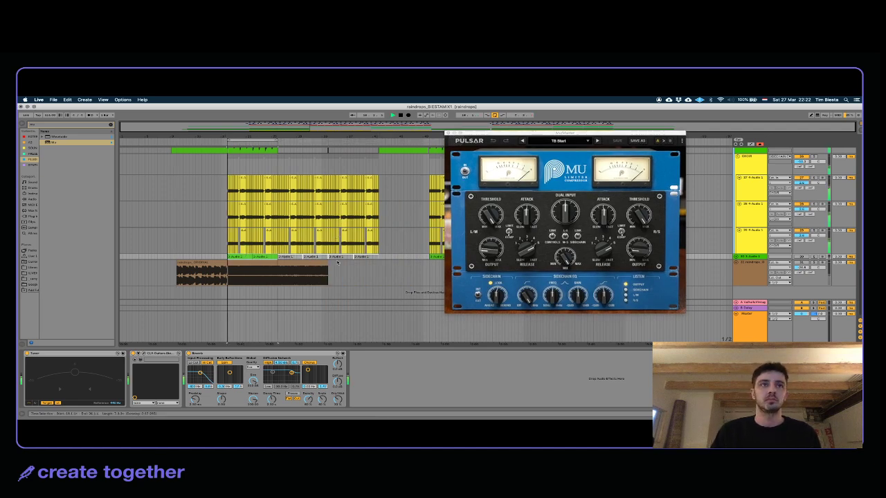
pyautogui.click(757, 323)
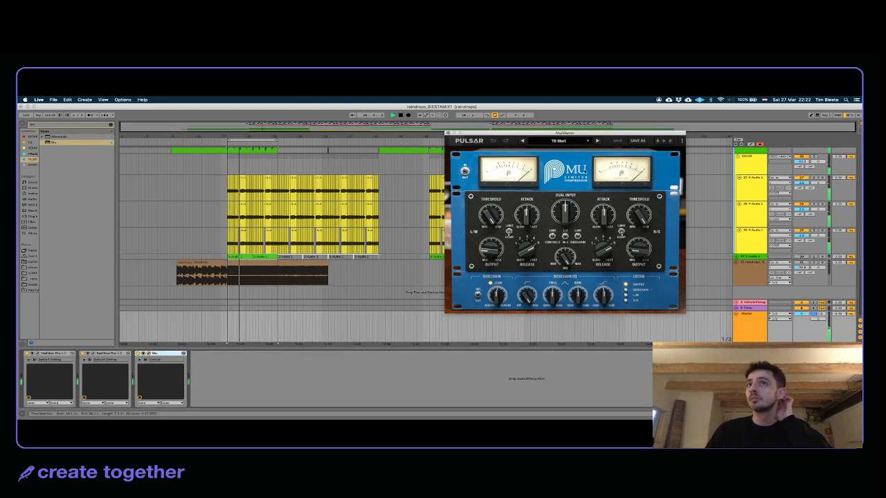
# Step: Examine the group tracks from the raindrops reference up to the blue sidechain group, selecting them while the loop plays
pyautogui.click(753, 279)
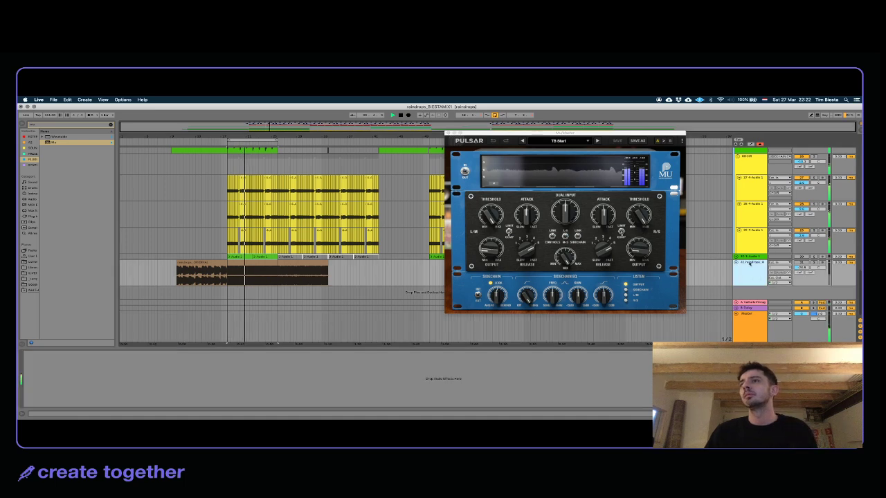
pyautogui.scroll(2, 746, 230)
pyautogui.click(776, 189)
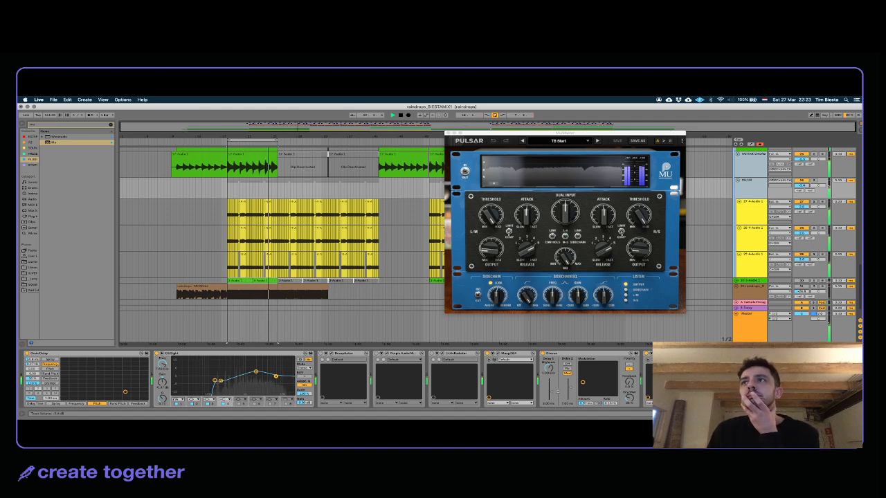
pyautogui.click(748, 319)
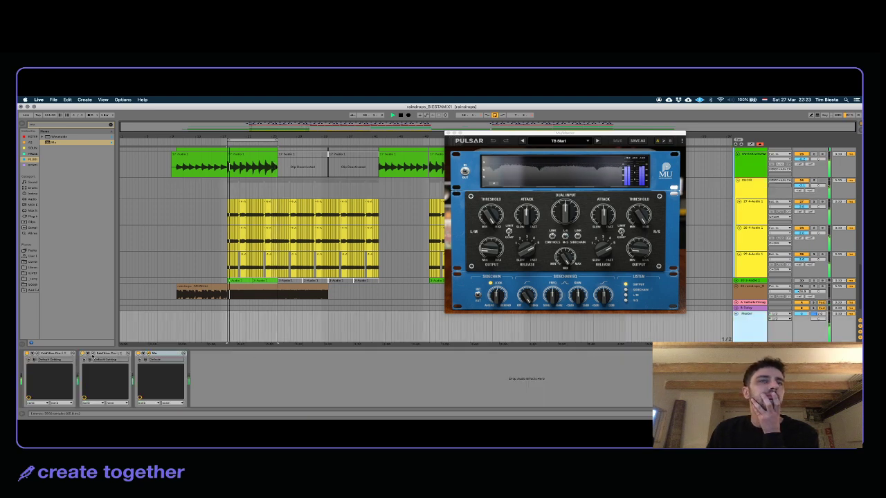
pyautogui.scroll(5, 708, 210)
pyautogui.scroll(3, 708, 210)
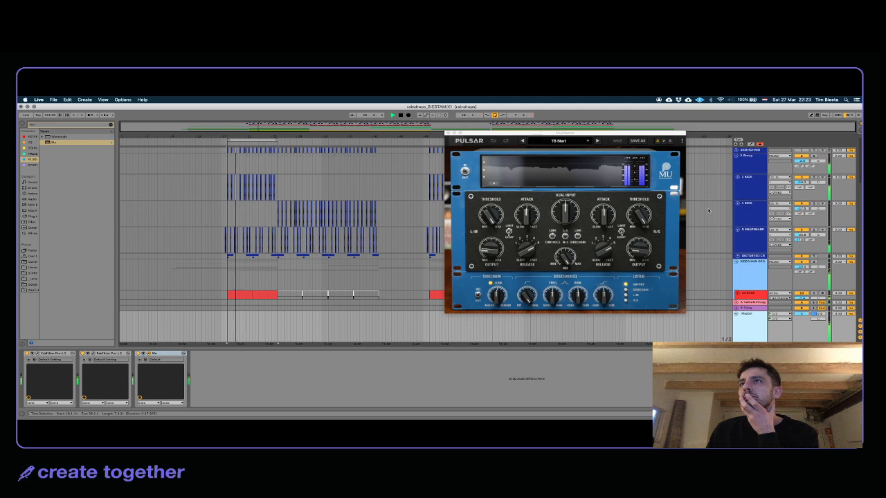
pyautogui.click(709, 211)
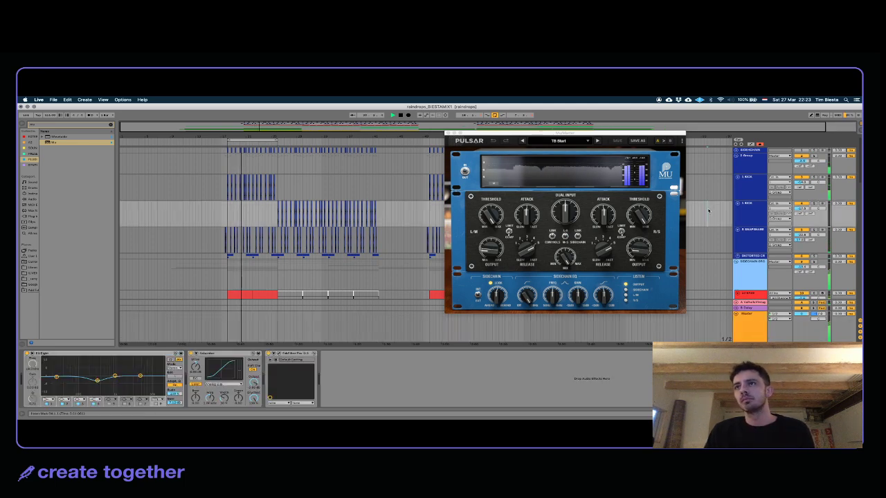
pyautogui.click(756, 269)
pyautogui.keyDown('shift'); pyautogui.click(751, 150); pyautogui.keyUp('shift')
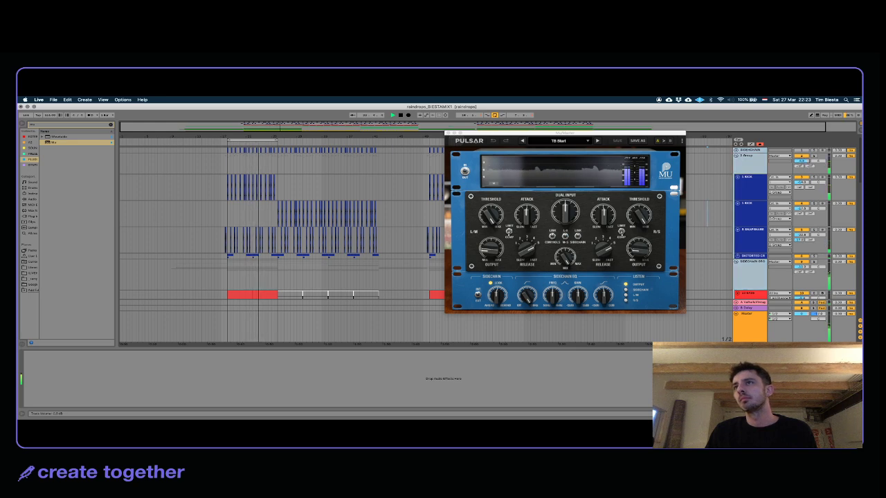
# Step: Add Utility at the start of the Master chain and move Mu directly after it, ahead of both Pro-L 2 limiters
pyautogui.click(47, 125)
pyautogui.write('ut')
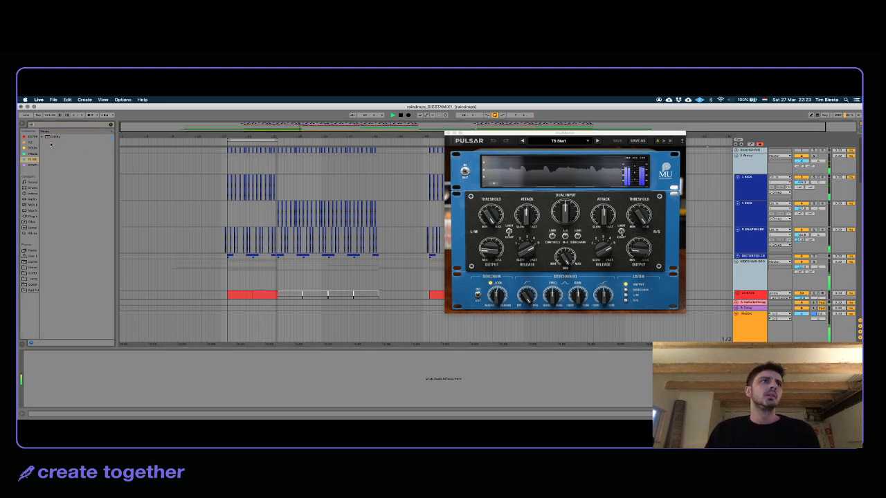
pyautogui.moveTo(56, 137); pyautogui.dragTo(753, 325)
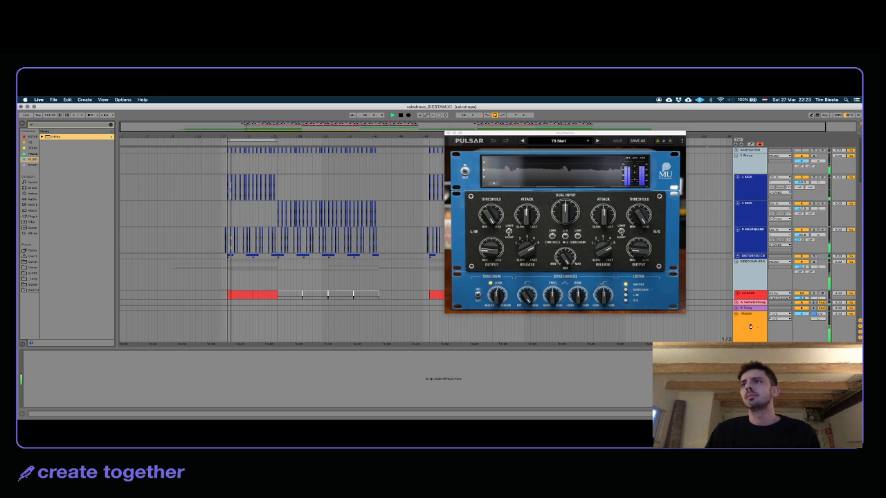
pyautogui.moveTo(220, 355); pyautogui.dragTo(62, 370)
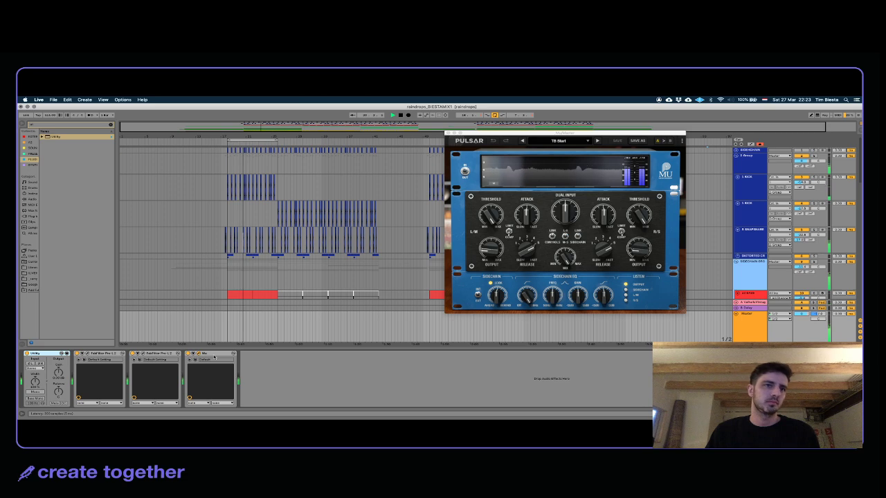
pyautogui.moveTo(214, 354); pyautogui.dragTo(58, 377)
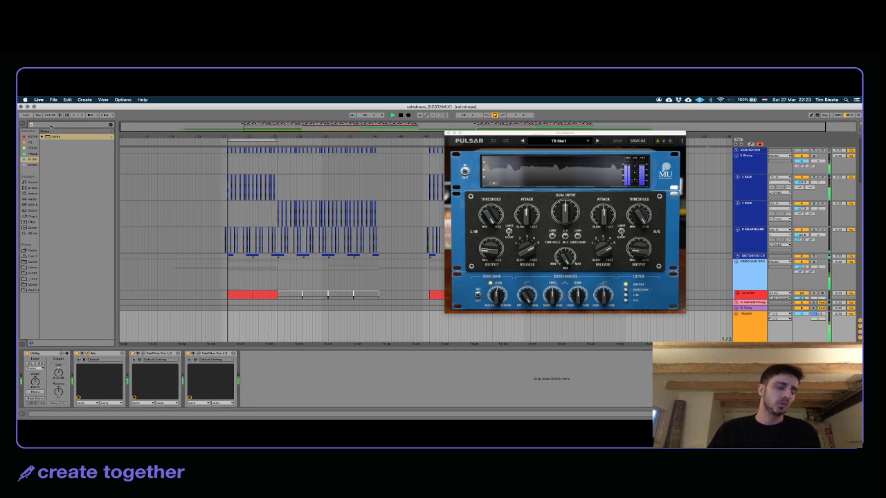
# Step: Find the T-RackS Classic Clipper, load it on the Master between Utility and Mu, and place its window beside Mu's
pyautogui.write('clipper')
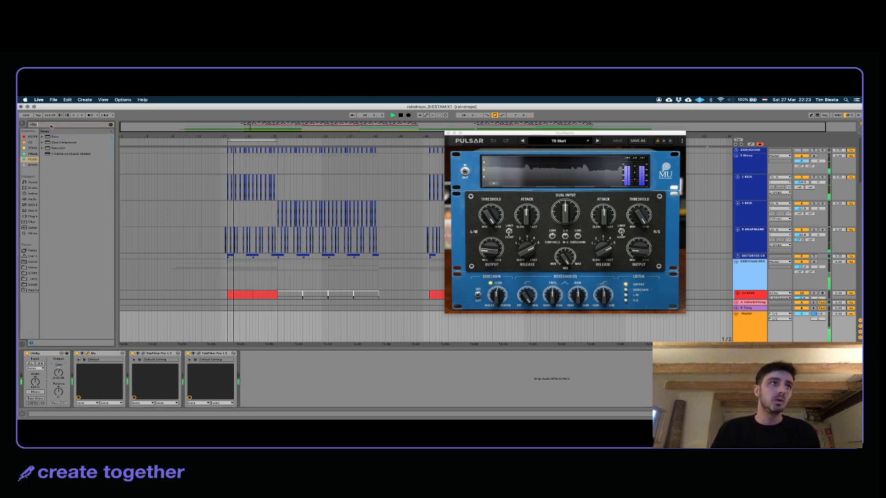
pyautogui.moveTo(59, 136); pyautogui.dragTo(86, 221)
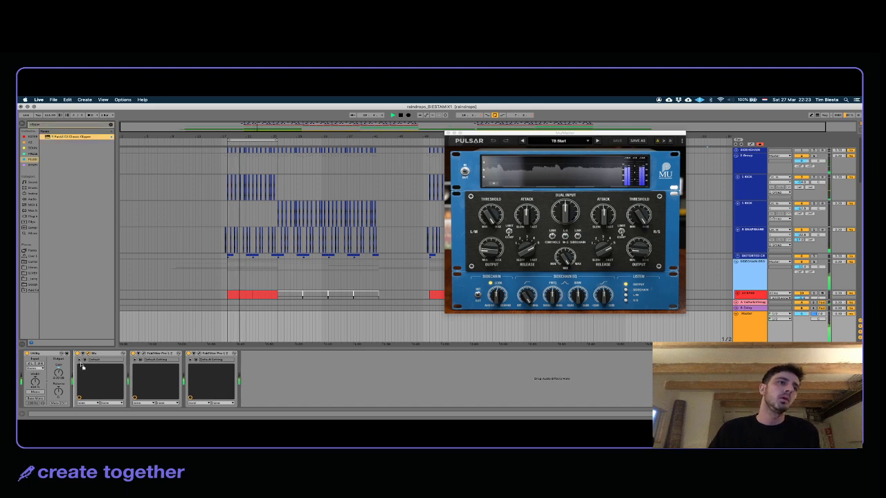
pyautogui.press('Return')
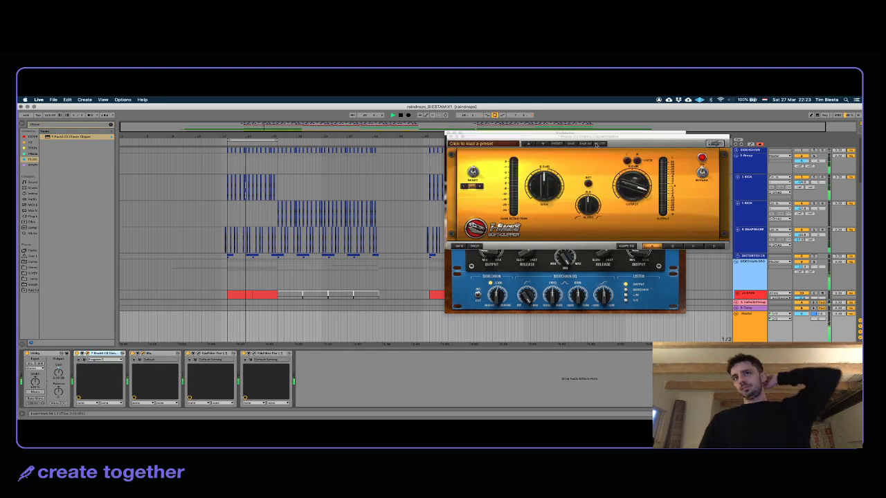
pyautogui.moveTo(588, 135); pyautogui.dragTo(284, 161)
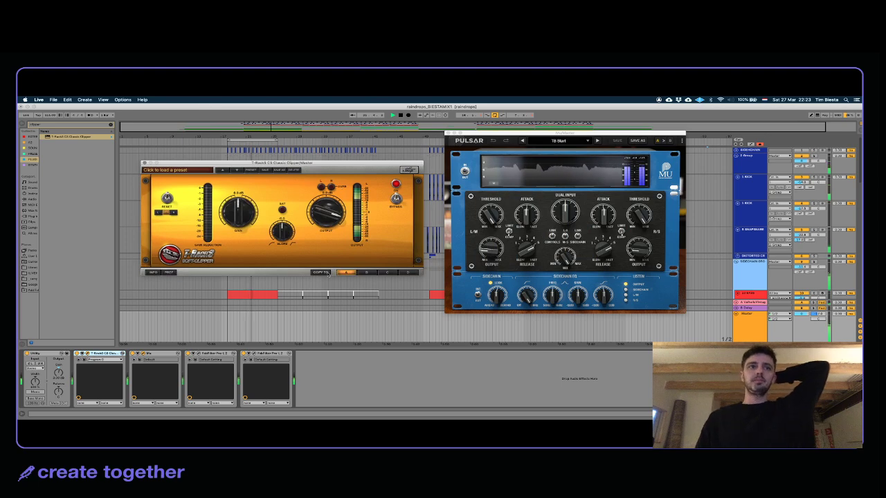
pyautogui.click(169, 271)
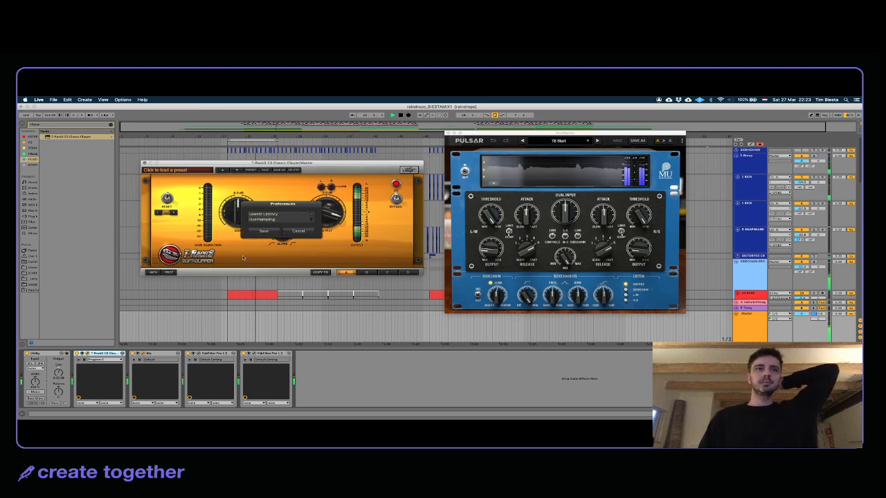
pyautogui.click(290, 230)
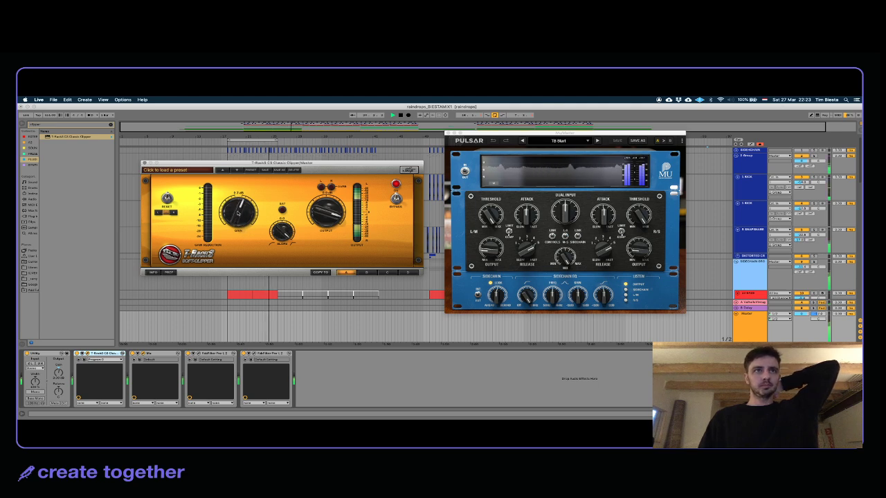
# Step: Raise the Classic Clipper's gain to about 11 dB, lower its output to compensate, and adjust the Utility gain feeding it
pyautogui.moveTo(238, 210); pyautogui.dragTo(238, 208)
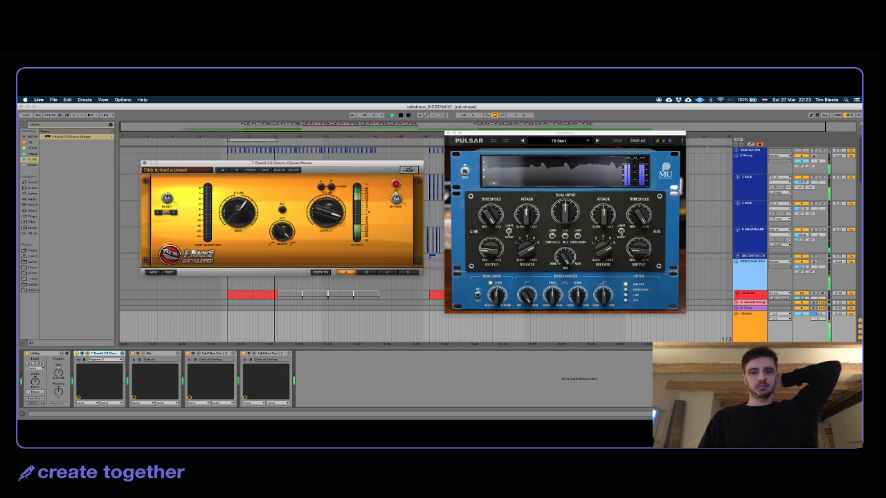
pyautogui.moveTo(238, 204); pyautogui.dragTo(238, 187)
pyautogui.moveTo(330, 223); pyautogui.dragTo(330, 231)
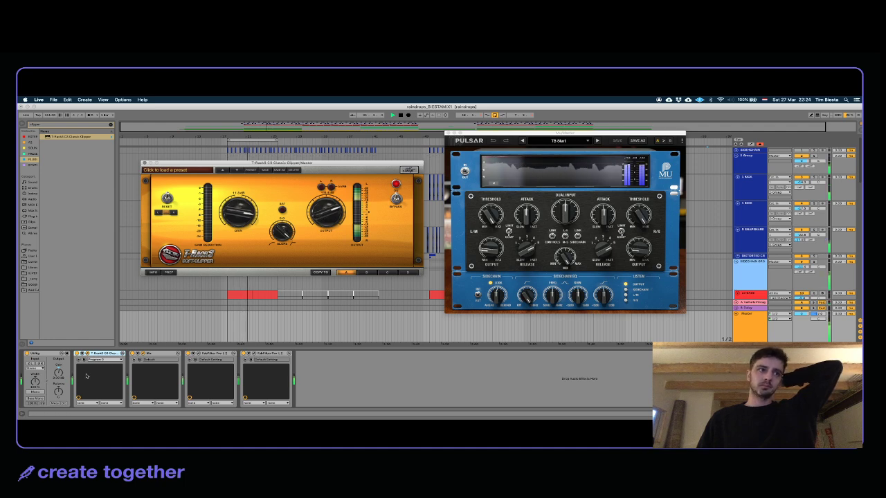
pyautogui.click(61, 378)
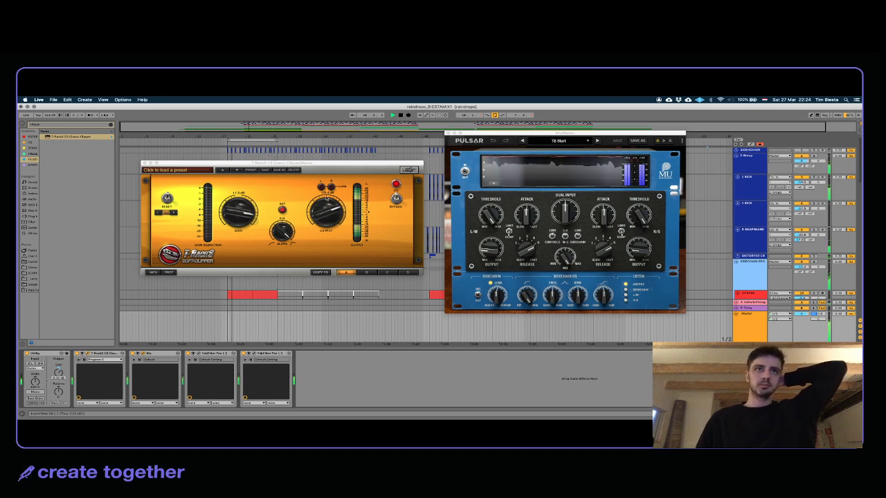
pyautogui.click(333, 215)
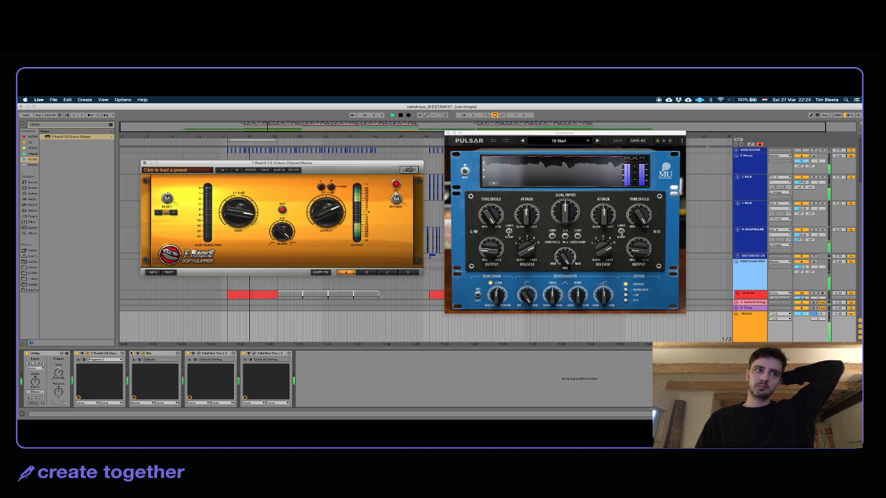
# Step: Compare the loop with the Master processing switched on and off, and fine-tune the Classic Clipper's output level
pyautogui.click(163, 354)
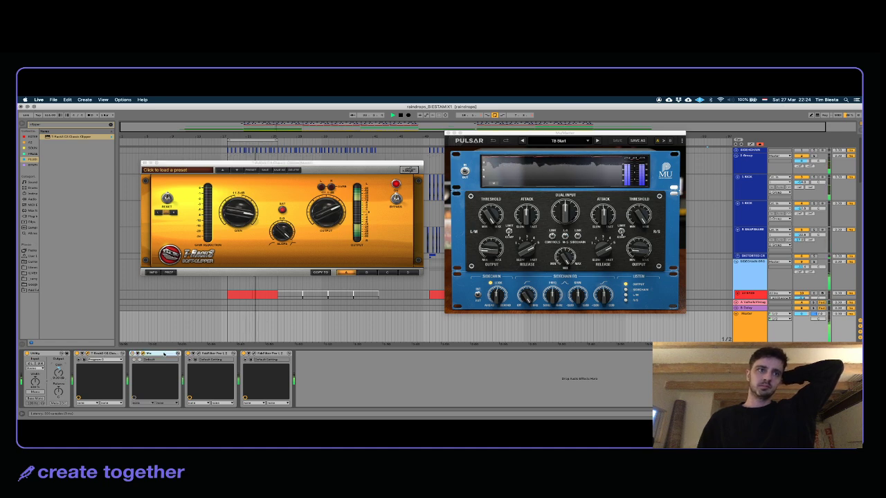
pyautogui.click(107, 354)
pyautogui.press('0')
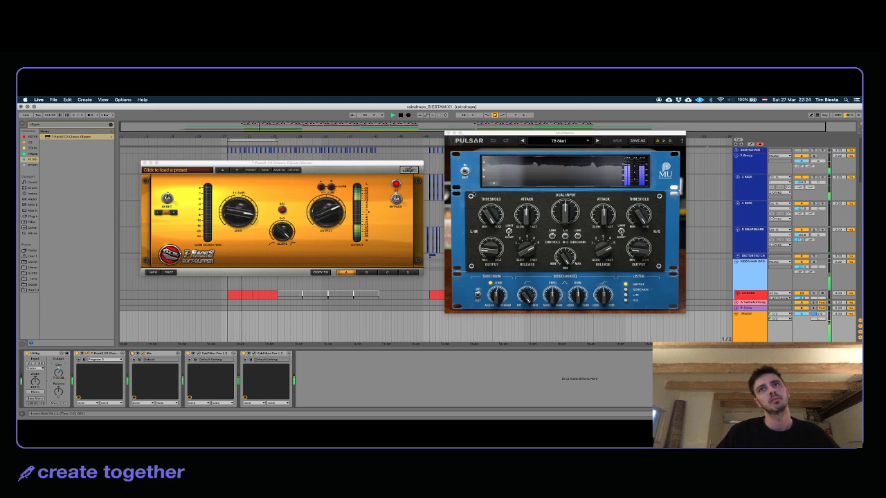
pyautogui.click(578, 165)
pyautogui.click(583, 167)
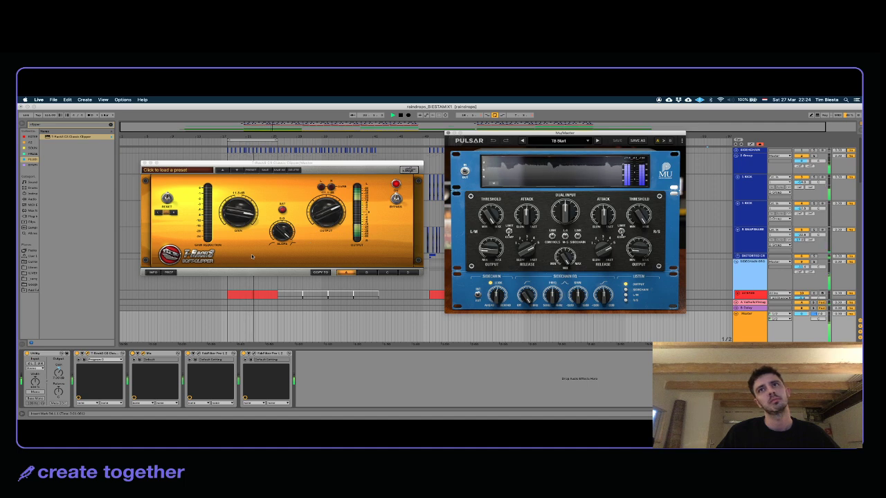
pyautogui.click(328, 221)
pyautogui.moveTo(329, 221); pyautogui.dragTo(328, 219)
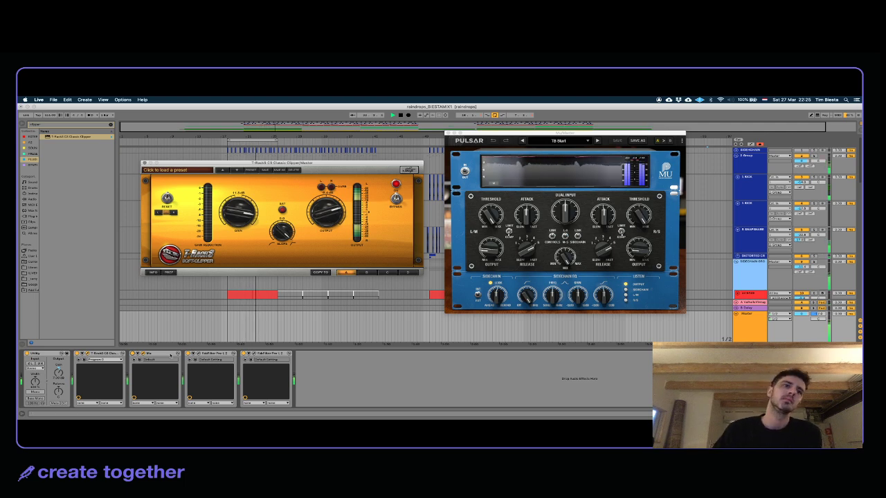
# Step: Back the Classic Clipper's gain off to about 10 dB and trim its output to match
pyautogui.click(113, 356)
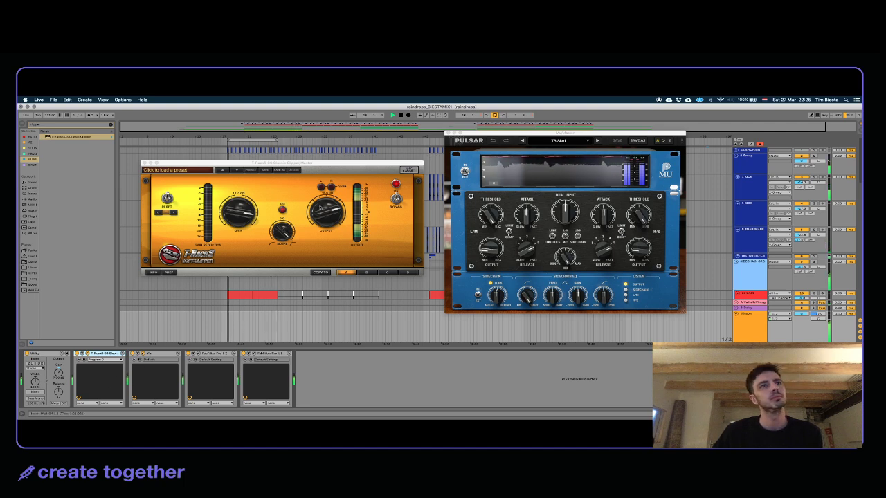
pyautogui.moveTo(249, 216); pyautogui.dragTo(250, 222)
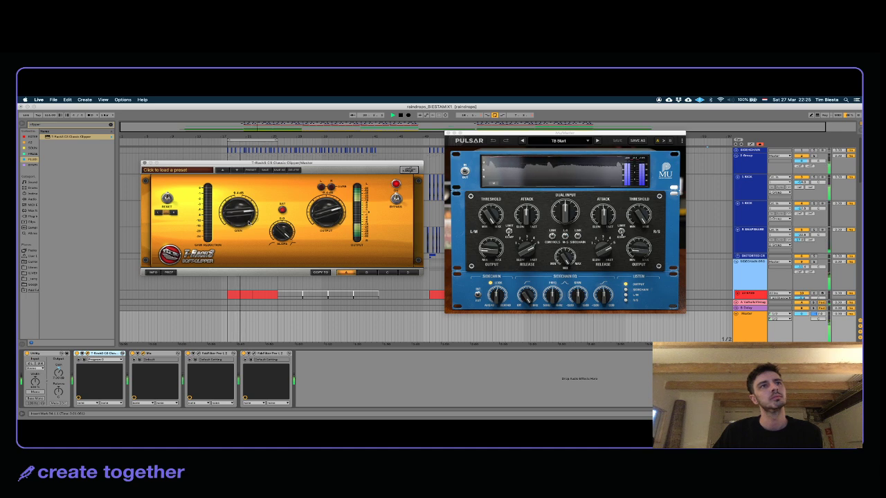
pyautogui.moveTo(248, 220); pyautogui.dragTo(248, 218)
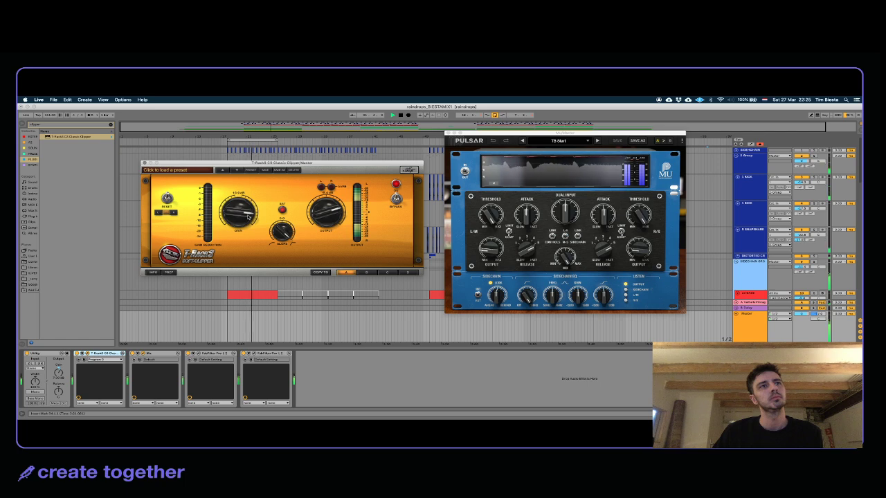
pyautogui.click(157, 355)
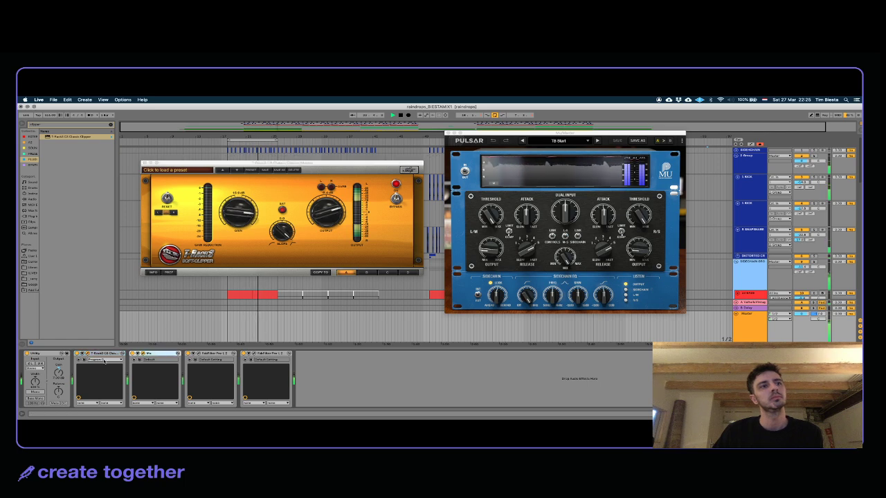
pyautogui.click(336, 213)
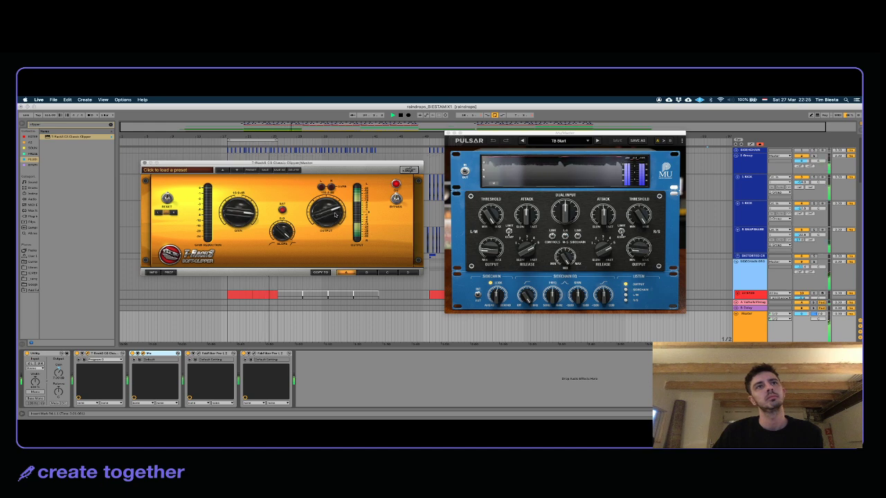
# Step: Adjust Mu's input, release and sidechain low-cut filter, and trim the volume of the first kick track
pyautogui.click(570, 216)
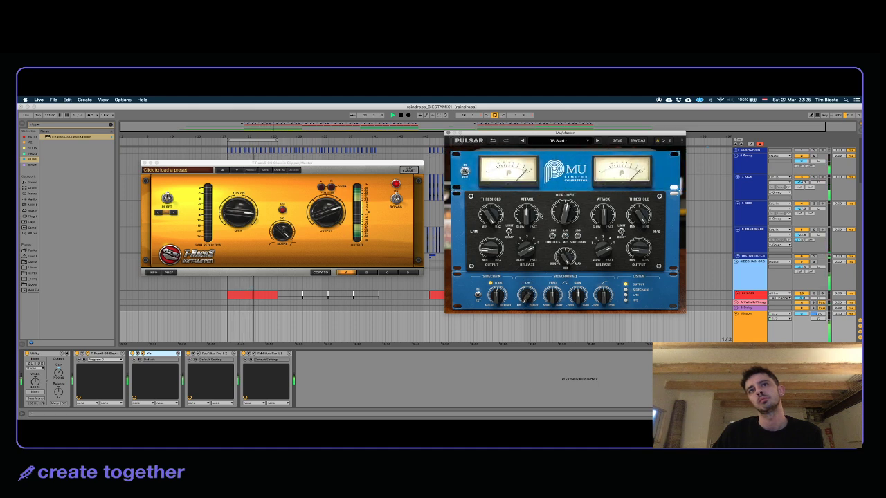
pyautogui.moveTo(527, 296); pyautogui.dragTo(527, 263)
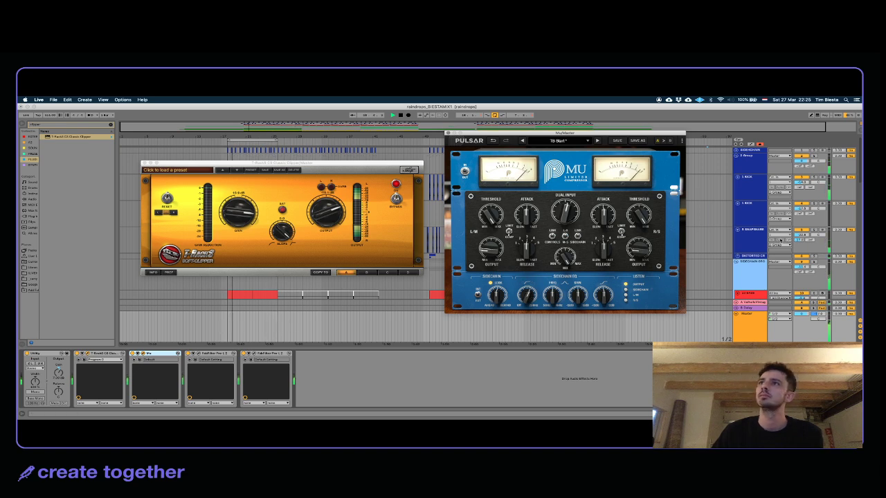
pyautogui.click(801, 182)
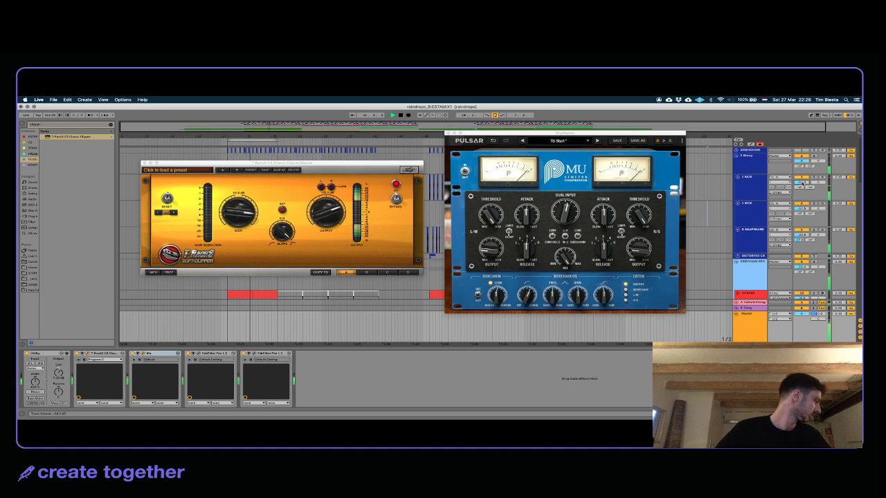
pyautogui.click(738, 280)
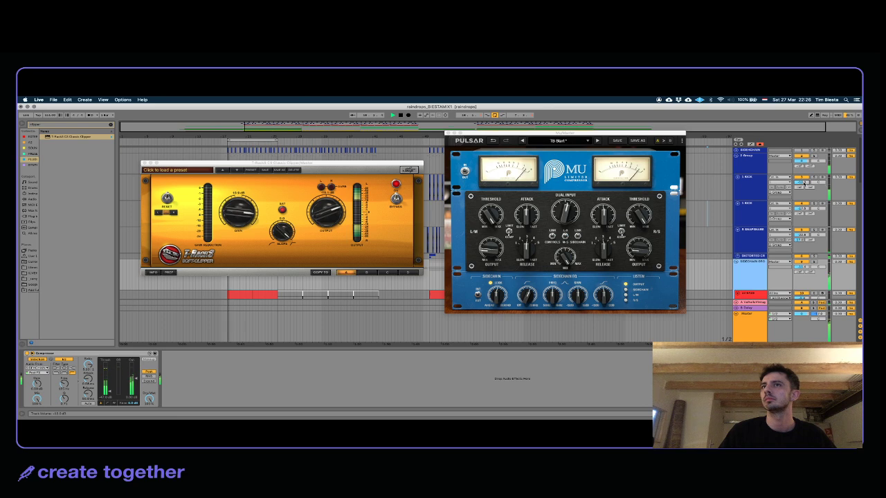
pyautogui.click(529, 300)
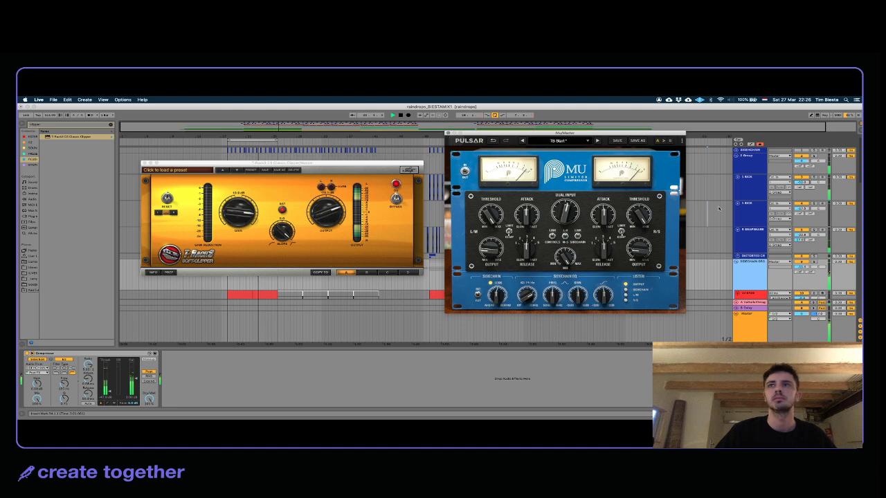
# Step: Compare the Master with the clipper and Mu bypassed, check the first Pro-L 2, and close the limiter and clipper windows
pyautogui.click(764, 333)
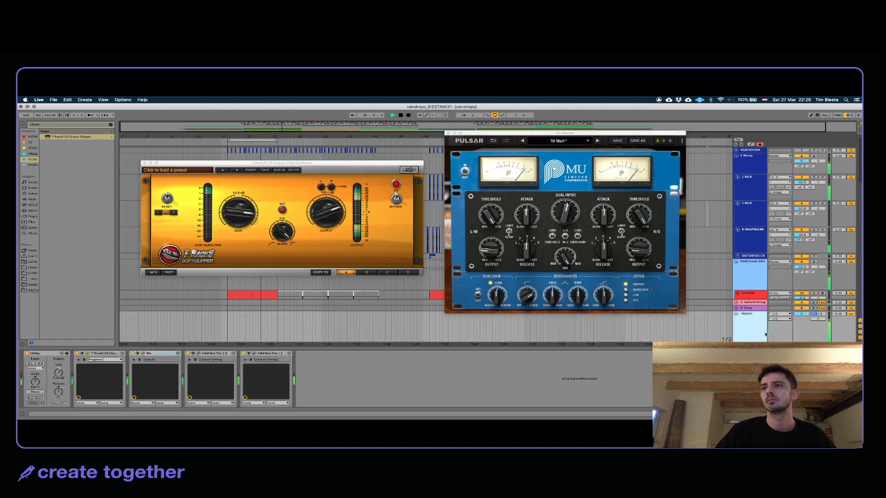
pyautogui.click(158, 353)
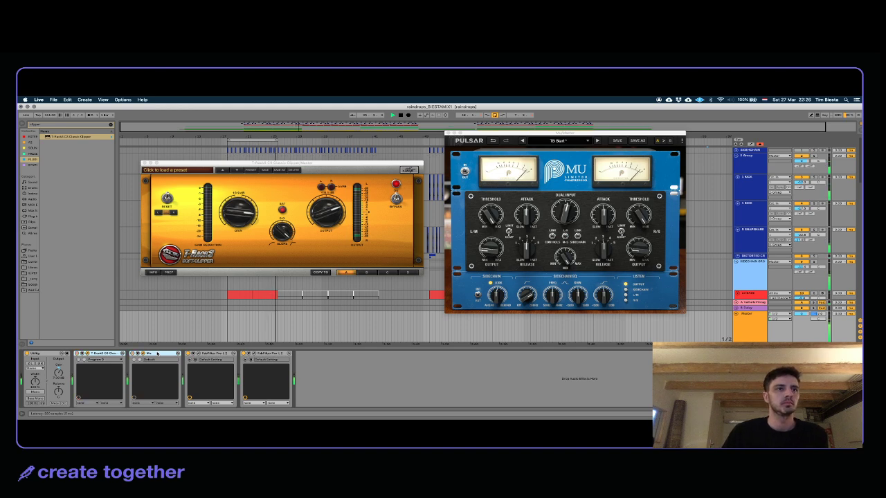
pyautogui.click(199, 354)
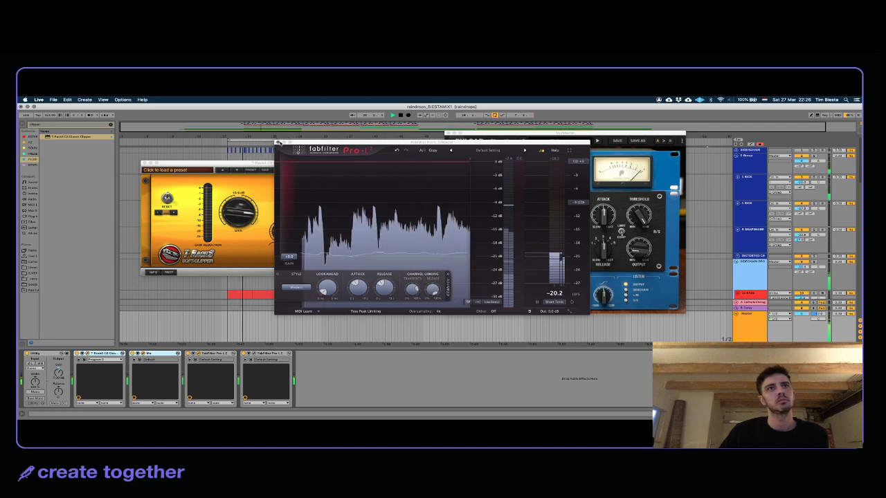
pyautogui.click(277, 142)
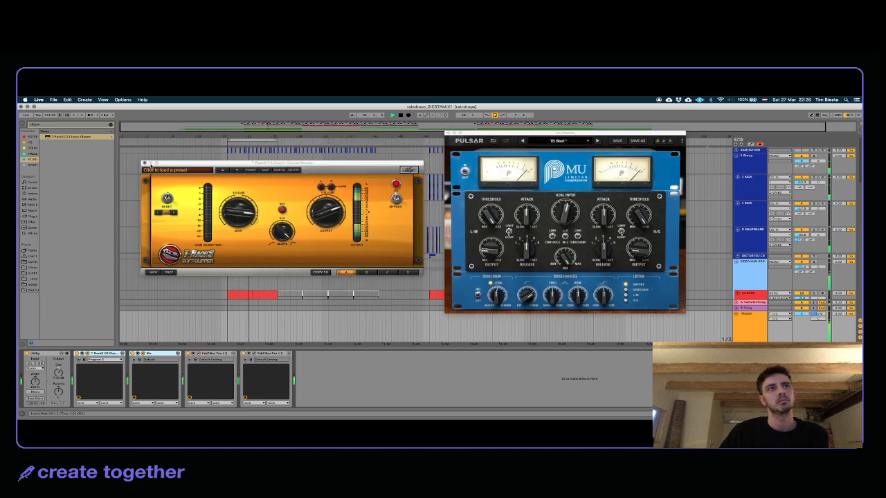
pyautogui.click(145, 164)
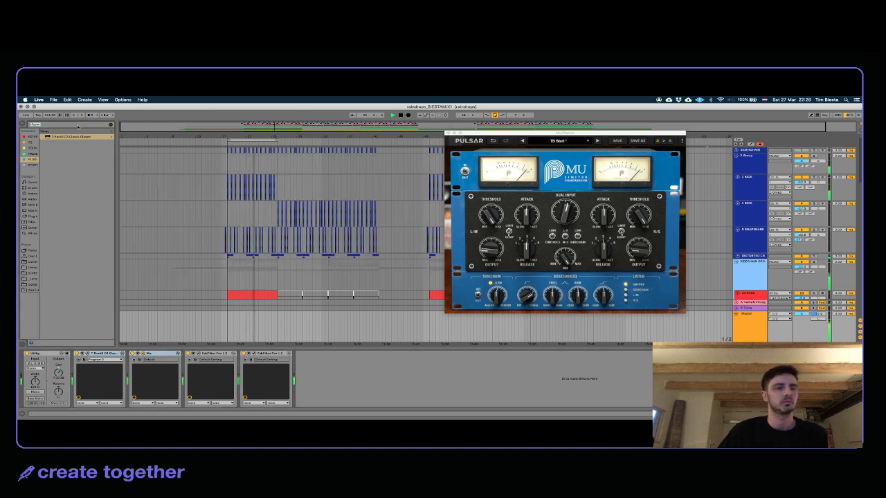
# Step: Find FabFilter Pro-Q 3 and load it on the Master track after Mu, ahead of both Pro-L 2 limiters
pyautogui.write('pro q')
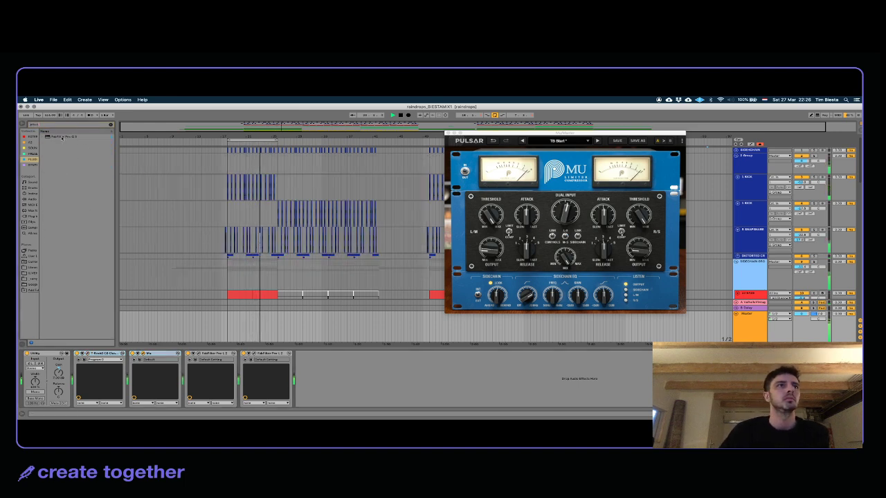
pyautogui.click(62, 137)
pyautogui.press('Return')
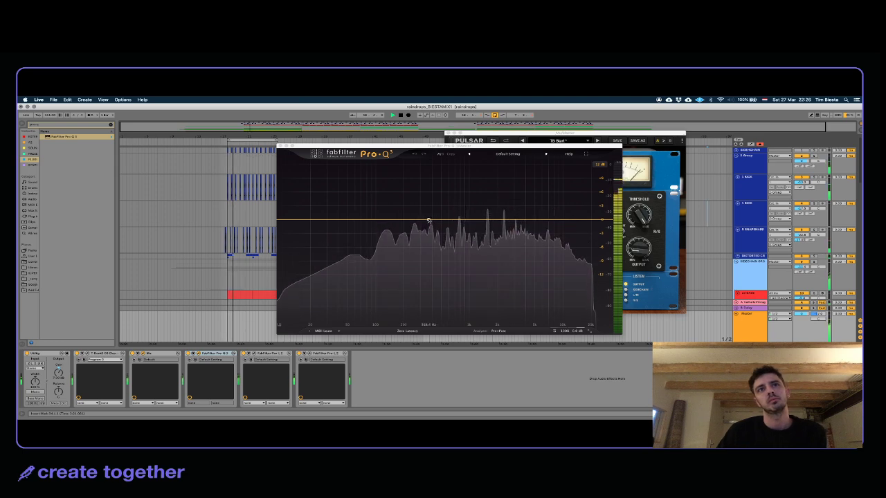
# Step: Shape Pro-Q 3 with a slight cut just below 500 Hz, a near-flat band above 1 kHz and a small boost above 5 kHz
pyautogui.click(428, 220)
pyautogui.moveTo(440, 203)
pyautogui.mouseDown()
pyautogui.moveTo(458, 207)
pyautogui.moveTo(420, 208)
pyautogui.moveTo(447, 217)
pyautogui.moveTo(440, 220)
pyautogui.mouseUp()
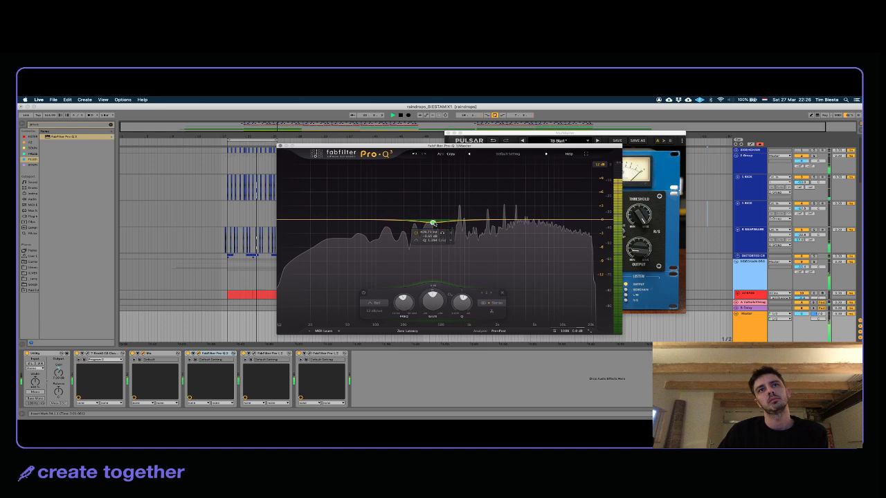
pyautogui.click(489, 220)
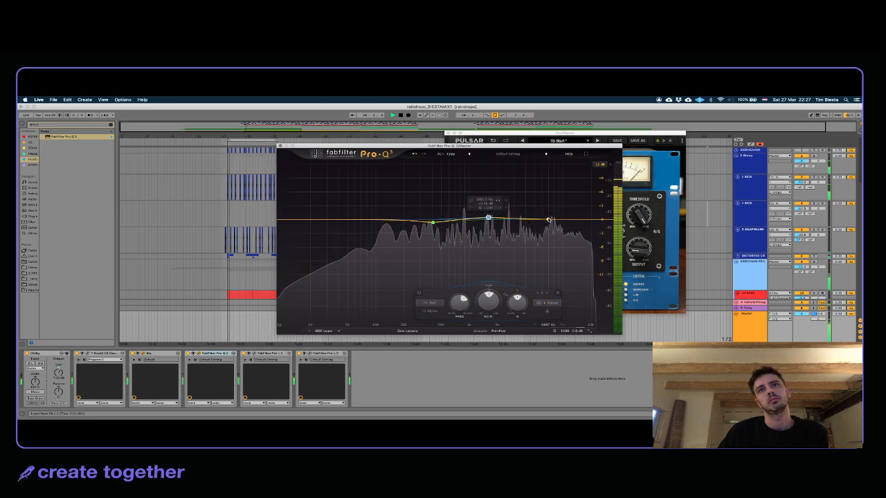
pyautogui.moveTo(548, 220); pyautogui.dragTo(548, 216)
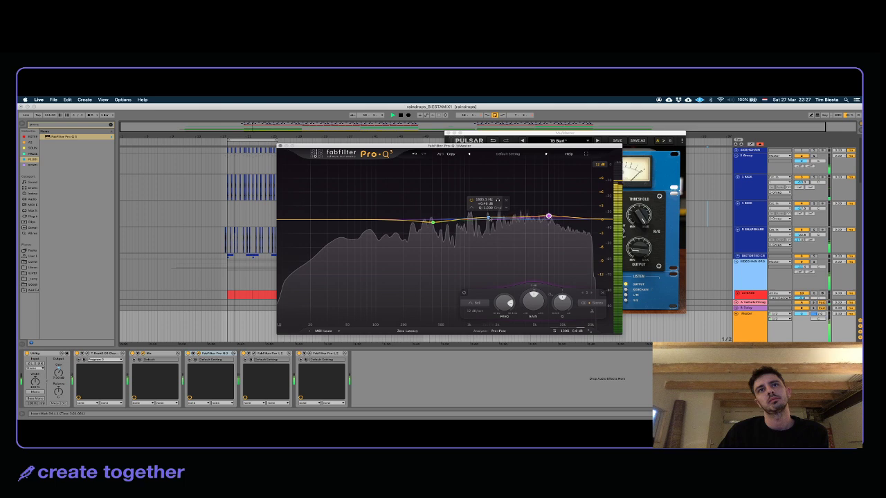
pyautogui.moveTo(490, 217); pyautogui.dragTo(488, 220)
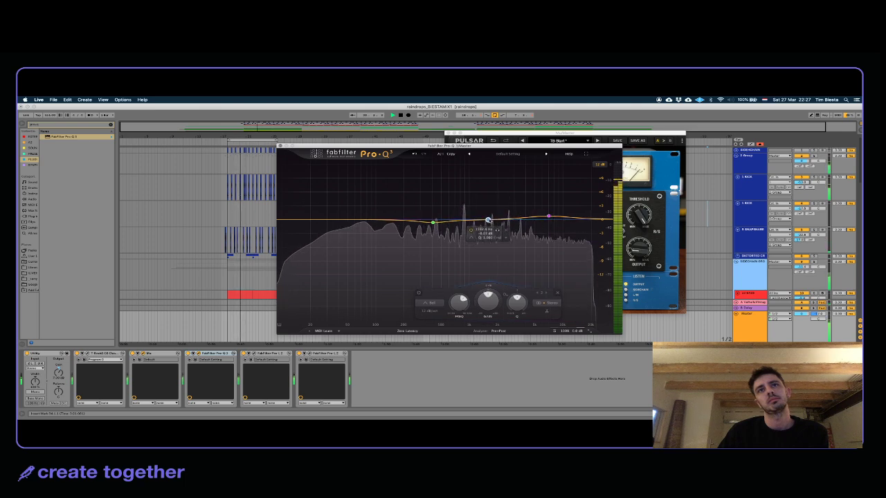
# Step: Find Glue Compressor and place it on the Master track between the clipper and Mu
pyautogui.click(44, 126)
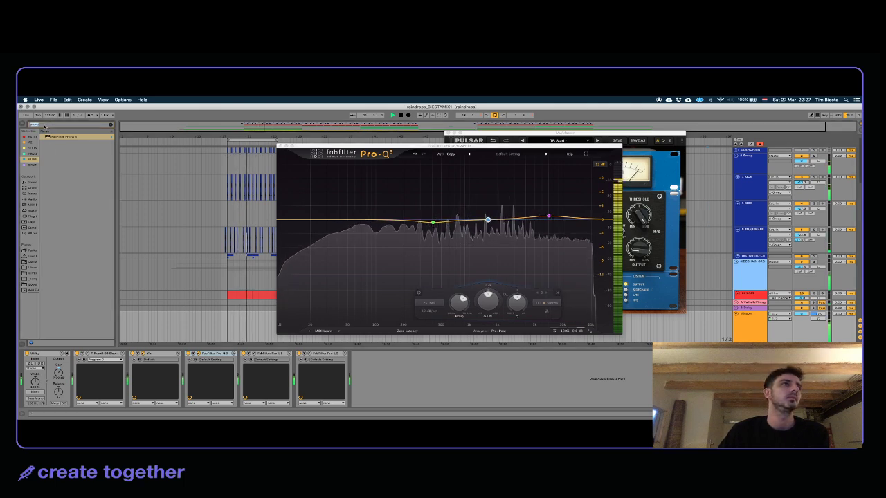
pyautogui.write('glue')
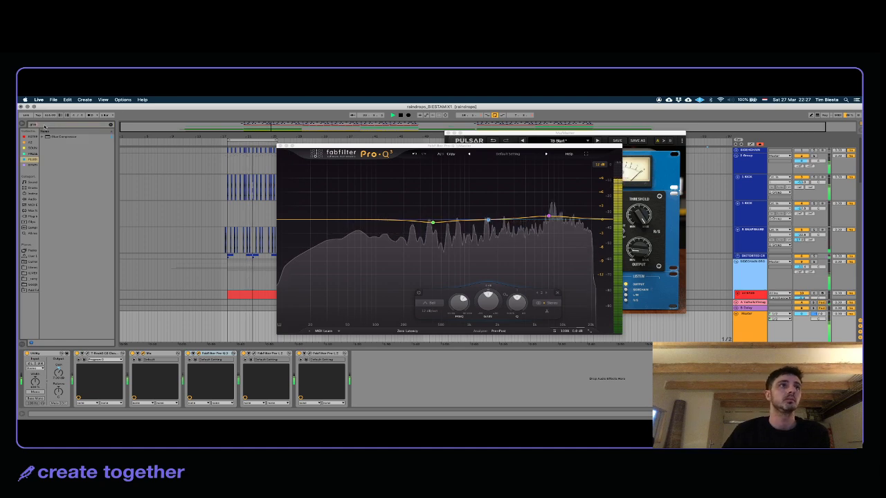
pyautogui.press('Down')
pyautogui.moveTo(142, 360); pyautogui.dragTo(143, 370)
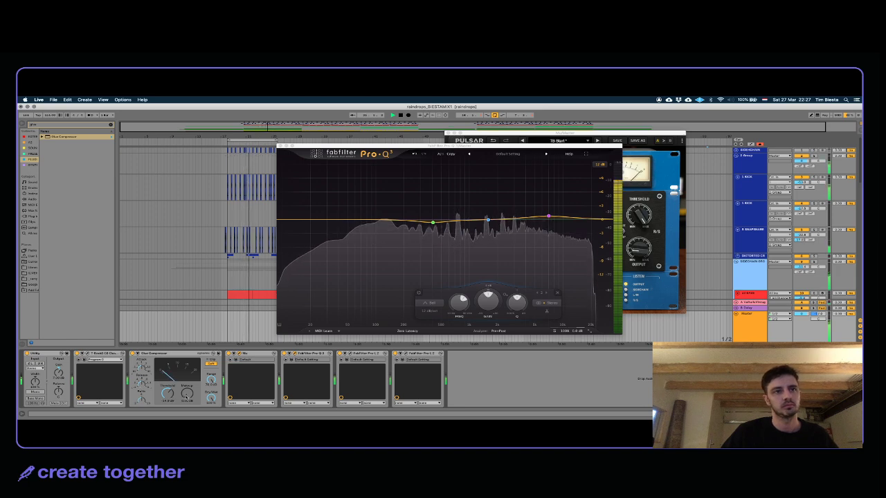
# Step: Check Mu's window, select Glue Compressor on the Master, and close the Mu and Pro-Q 3 windows
pyautogui.click(639, 135)
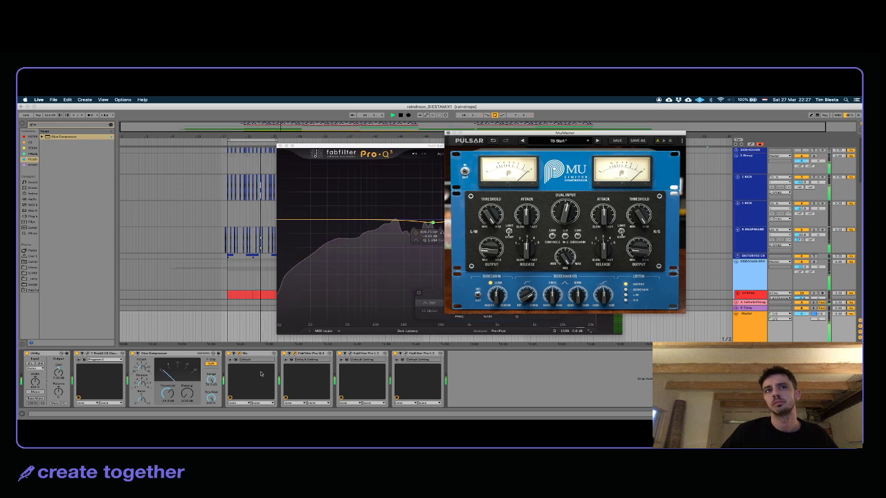
pyautogui.click(185, 355)
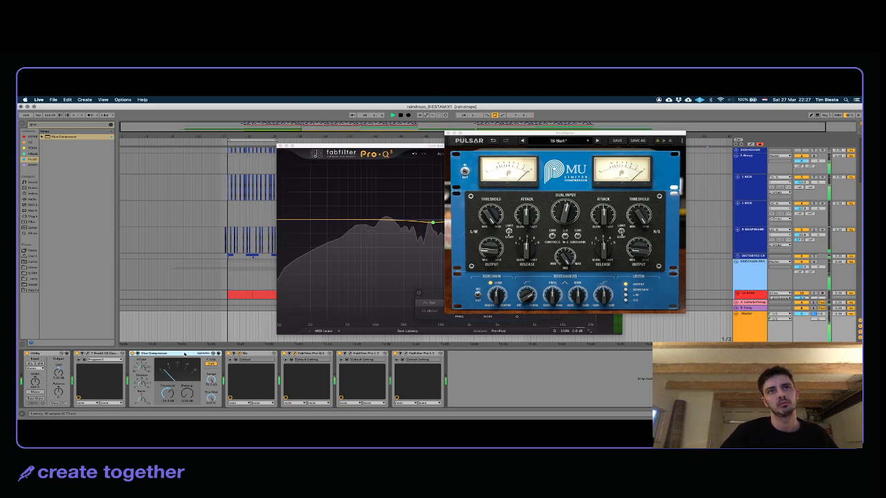
pyautogui.click(446, 132)
pyautogui.click(280, 148)
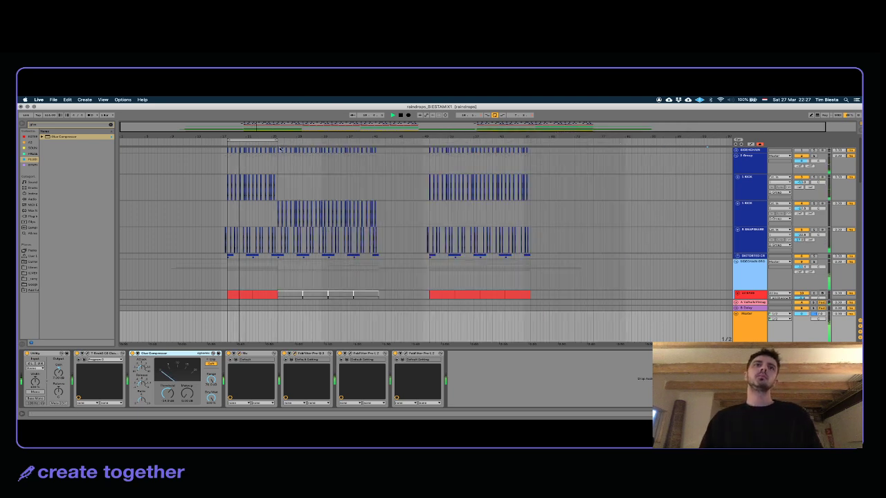
# Step: Extend the loop to the end of the second drum section and play from the second kick track's first clip
pyautogui.moveTo(276, 140); pyautogui.dragTo(530, 155)
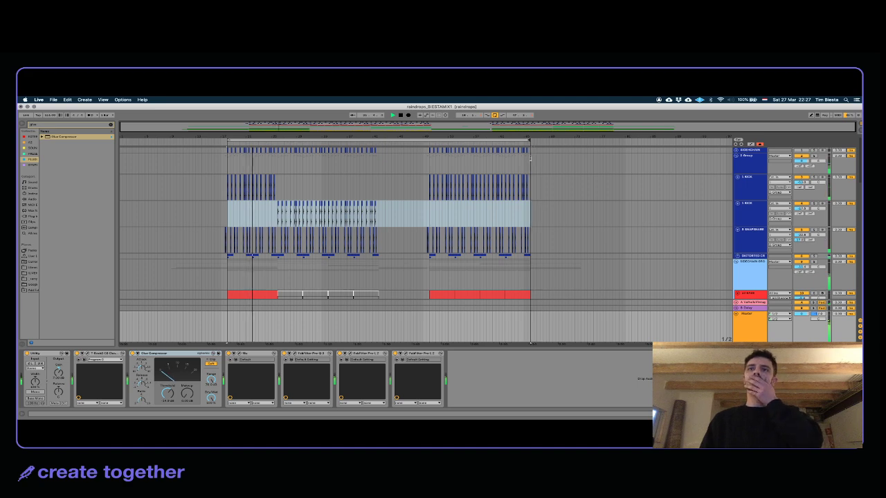
pyautogui.click(276, 215)
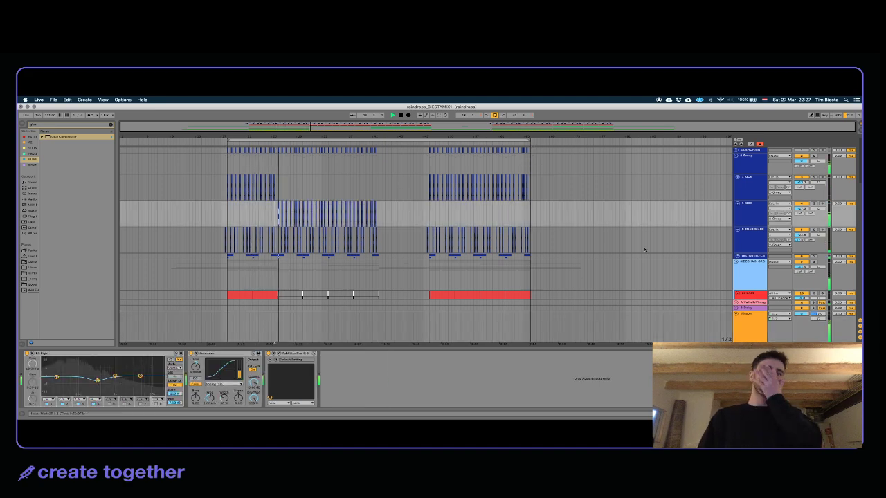
pyautogui.click(737, 327)
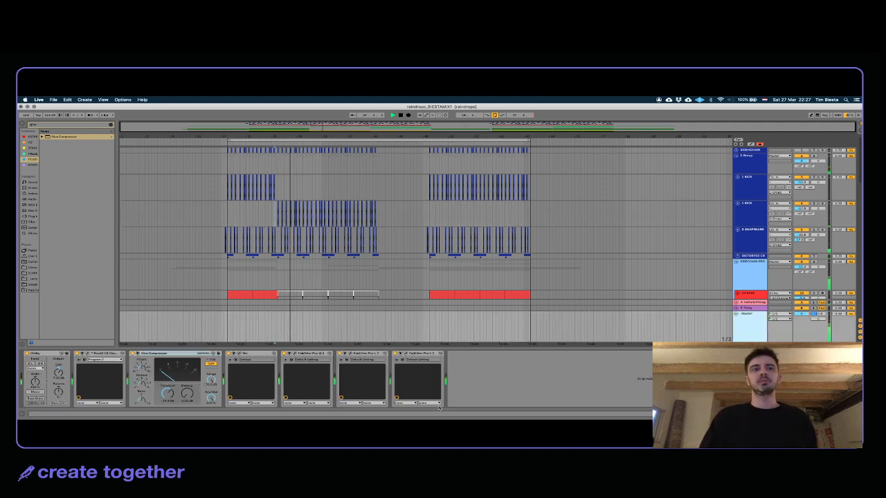
# Step: Find EQ Eight and add it after Decapitator on the snap/snare track
pyautogui.click(756, 235)
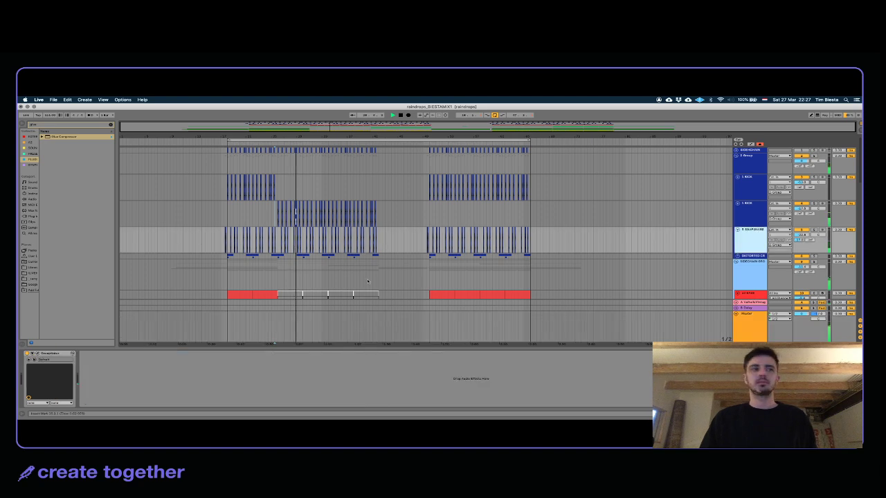
pyautogui.click(38, 127)
pyautogui.write('eq')
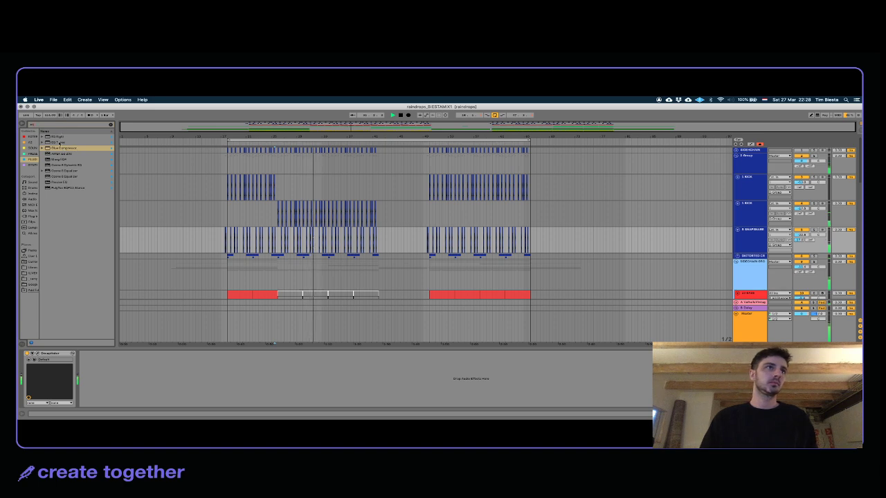
pyautogui.moveTo(58, 138); pyautogui.dragTo(173, 370)
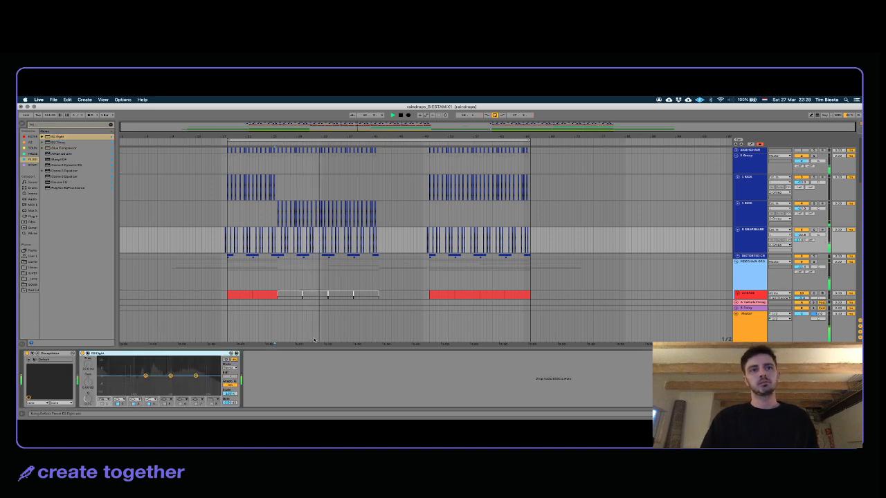
# Step: Shape the snap/snare track's EQ Eight with a low cut and a very slight dip in the upper-mid band
pyautogui.moveTo(170, 376); pyautogui.dragTo(182, 371)
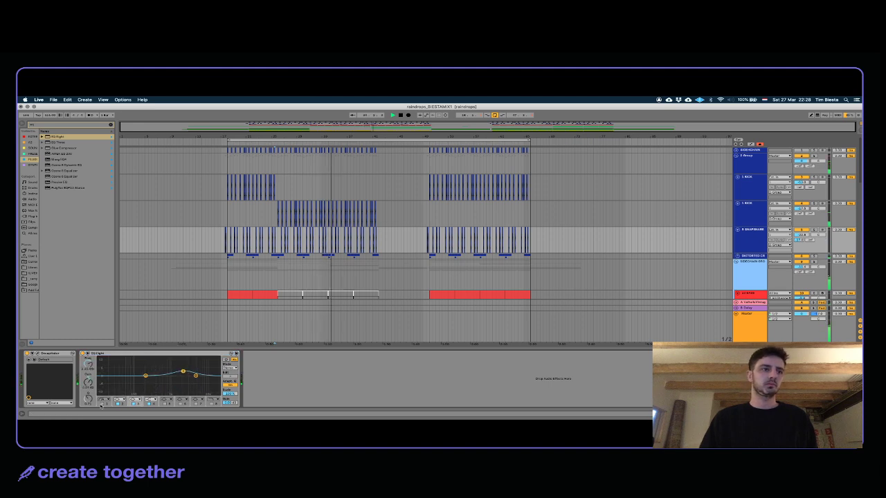
pyautogui.click(101, 405)
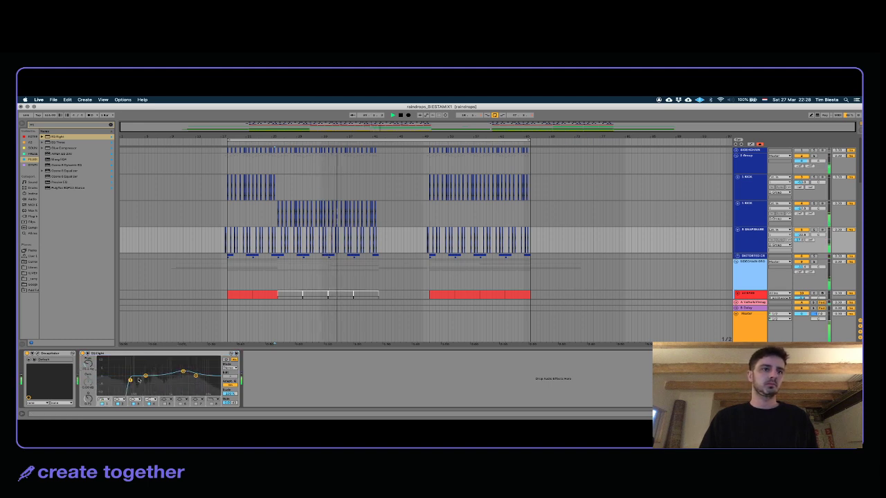
pyautogui.moveTo(183, 370); pyautogui.dragTo(182, 378)
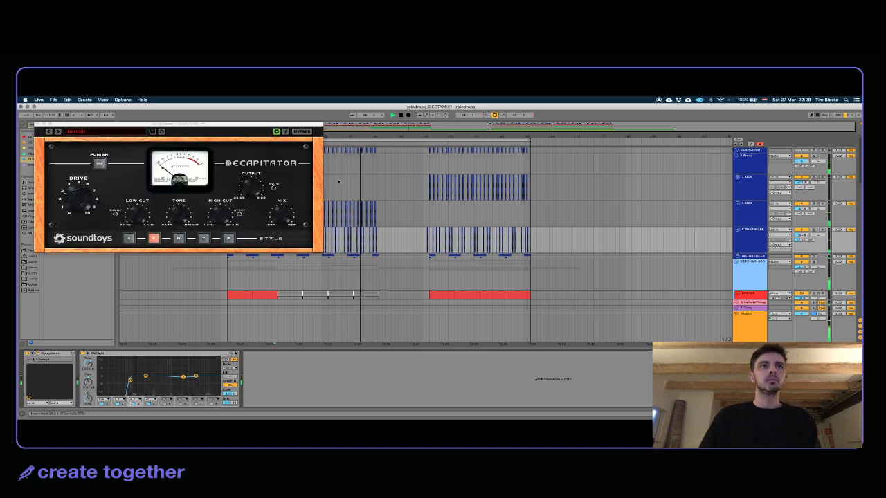
# Step: Adjust Decapitator's automatic output compensation and output level on the snap/snare track, and close its window
pyautogui.click(273, 189)
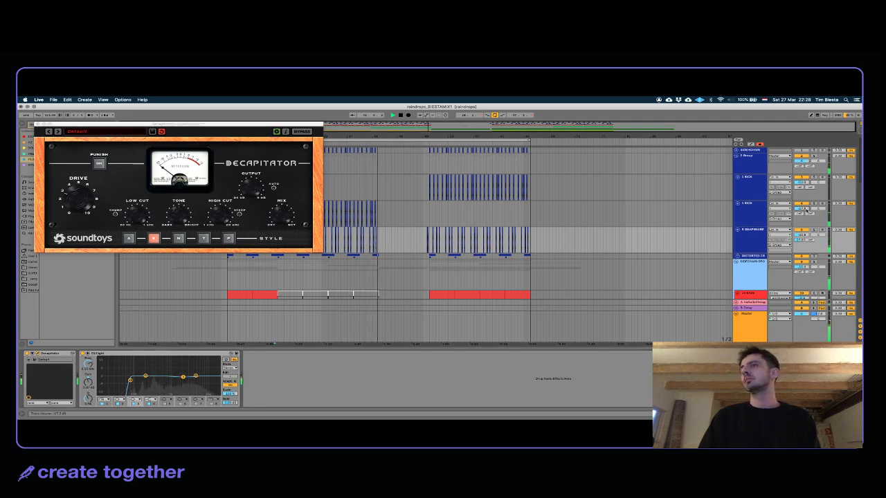
pyautogui.click(256, 190)
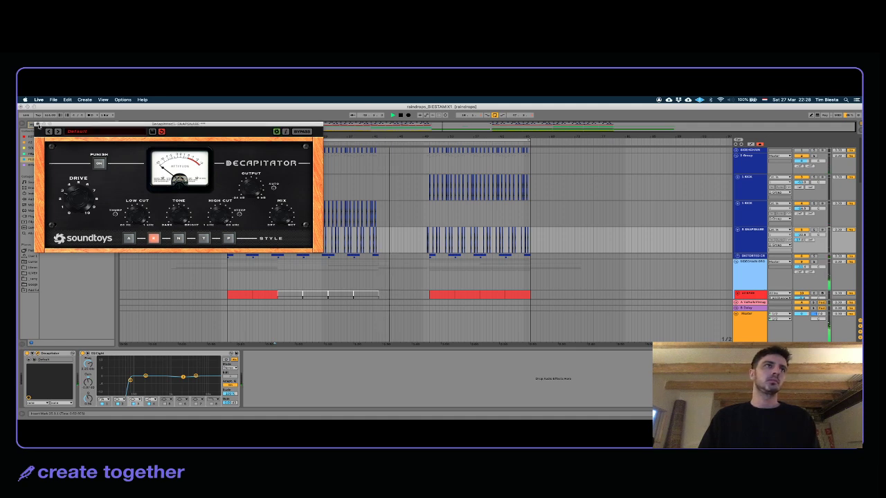
pyautogui.click(38, 126)
# Step: Examine the synth, guitar and first kick tracks and the Master device chain during playback
pyautogui.scroll(-15, 401, 240)
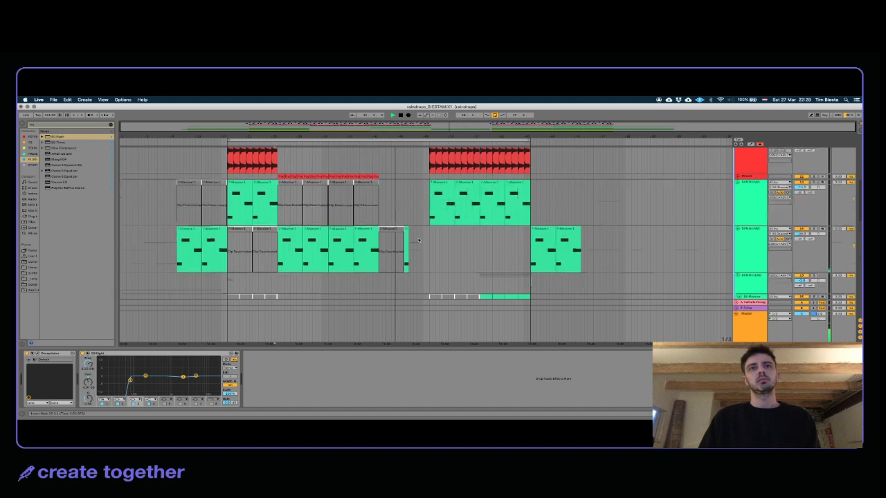
pyautogui.scroll(-3, 418, 239)
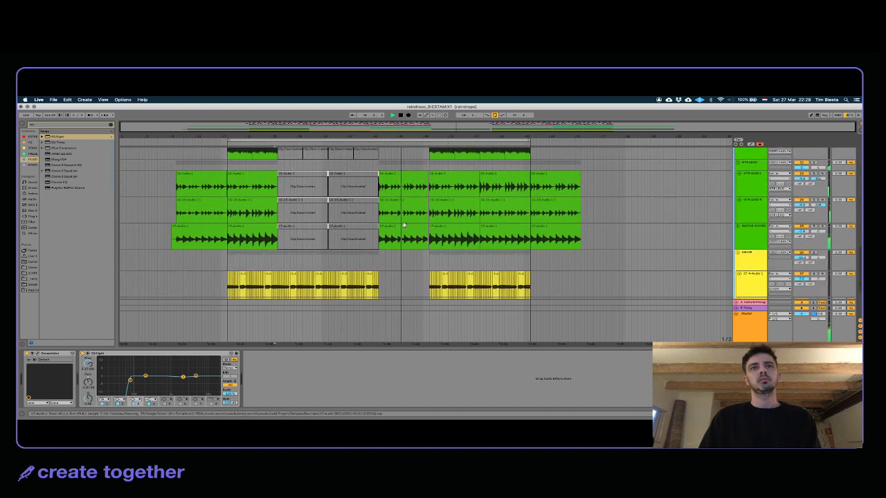
pyautogui.click(403, 239)
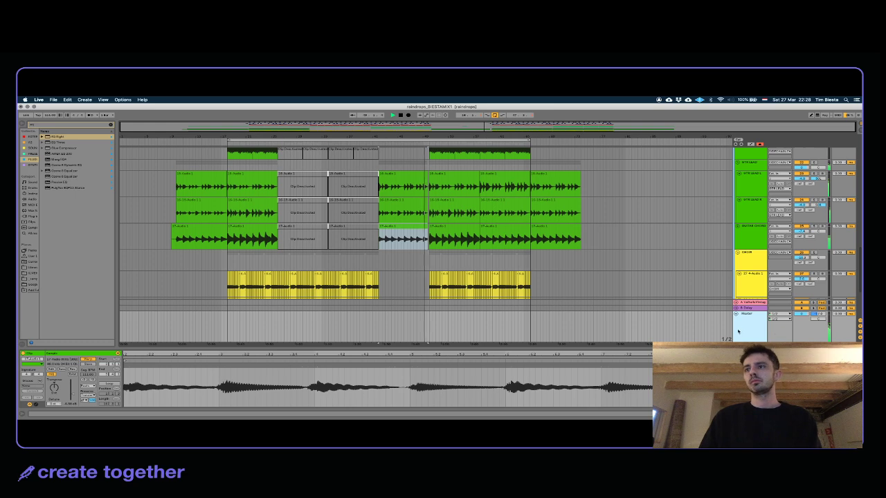
pyautogui.click(741, 330)
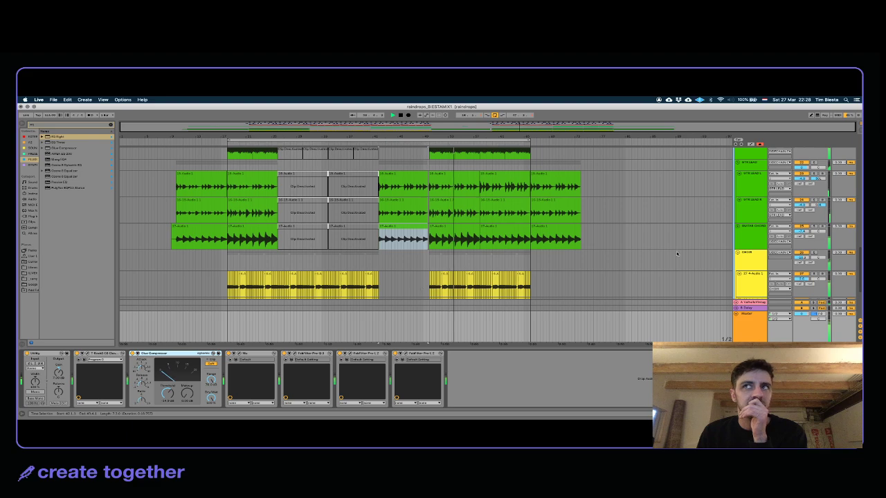
pyautogui.scroll(10, 676, 254)
pyautogui.scroll(-5, 676, 253)
pyautogui.scroll(5, 678, 252)
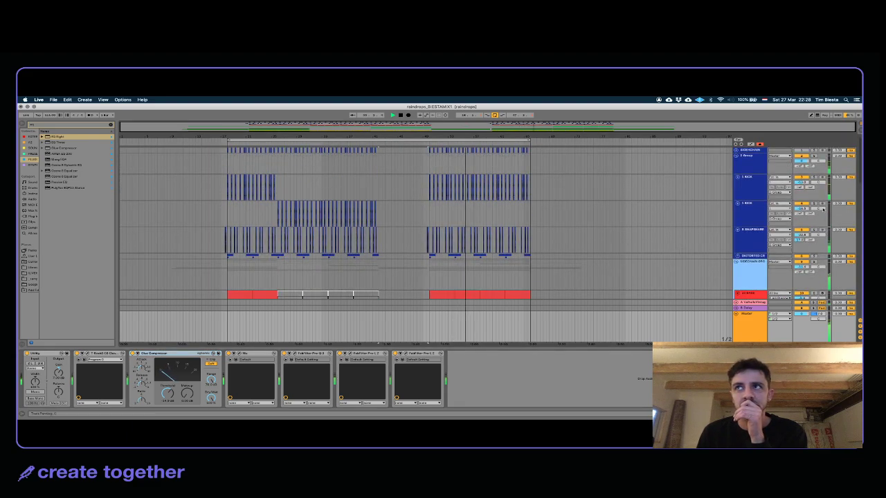
pyautogui.click(761, 188)
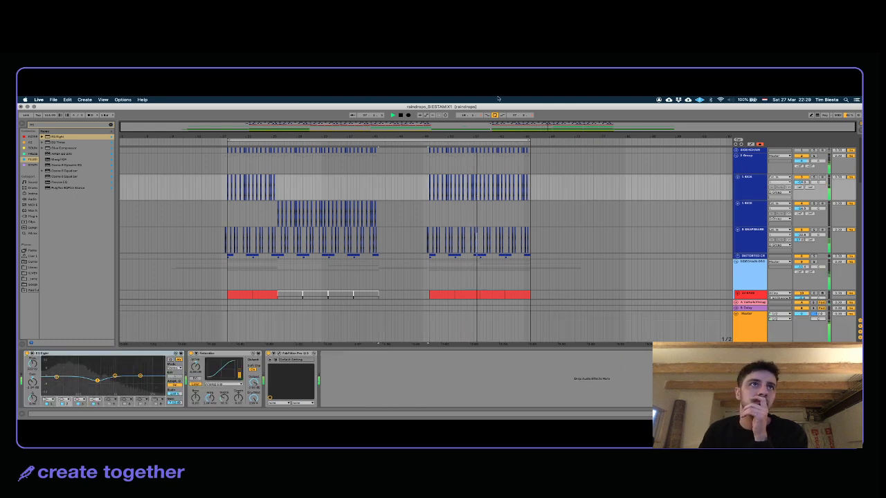
# Step: Extend the loop's start back to the beginning of the first synth clips, ahead of the first drum section
pyautogui.click(185, 147)
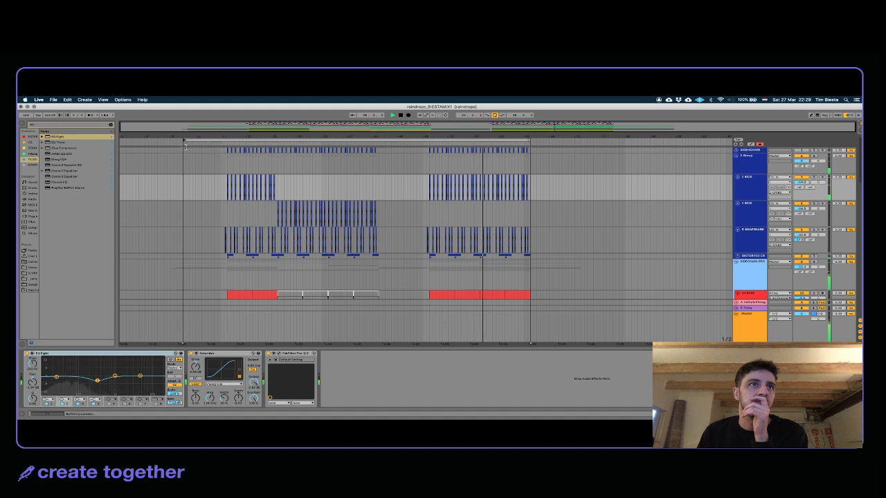
pyautogui.scroll(-10, 189, 228)
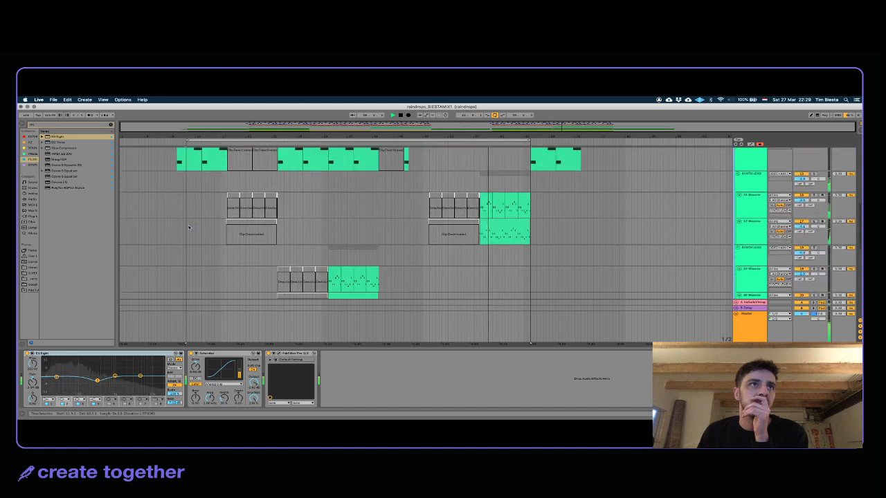
pyautogui.moveTo(186, 140); pyautogui.dragTo(177, 140)
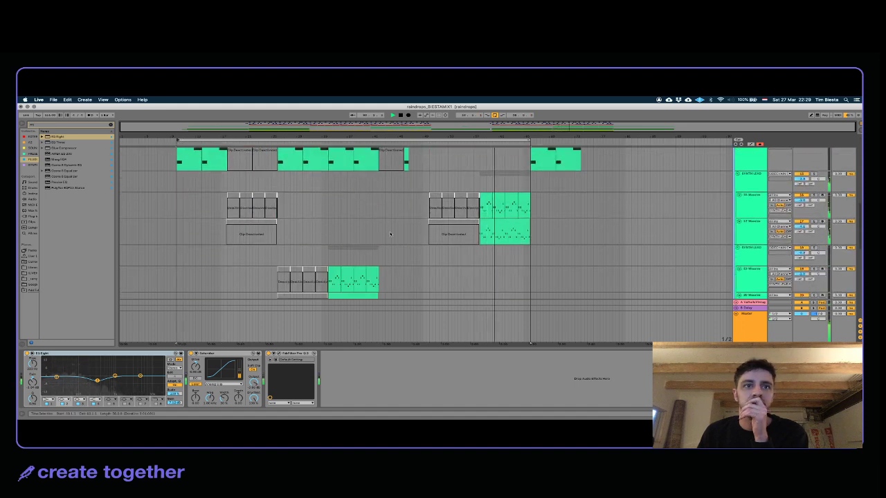
# Step: Open the Master's first Pro-L 2 and raise its gain to about 13 dB while playing from the first drum section
pyautogui.click(759, 338)
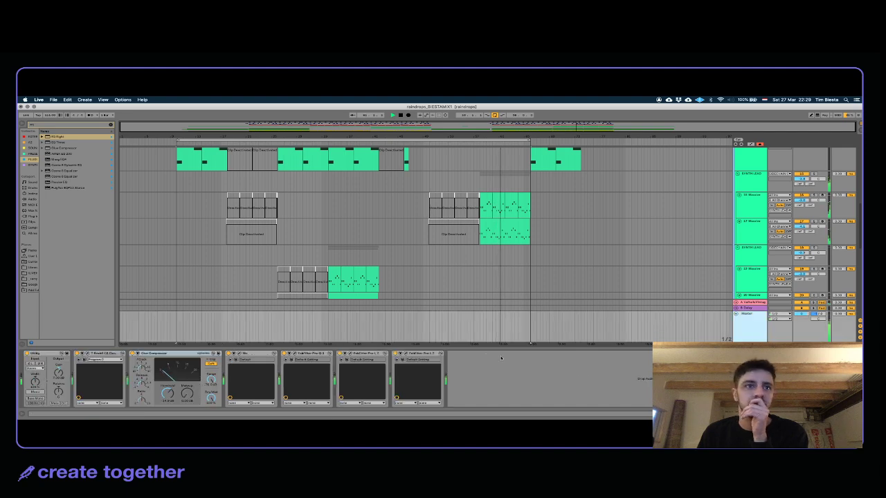
pyautogui.scroll(-8, 380, 259)
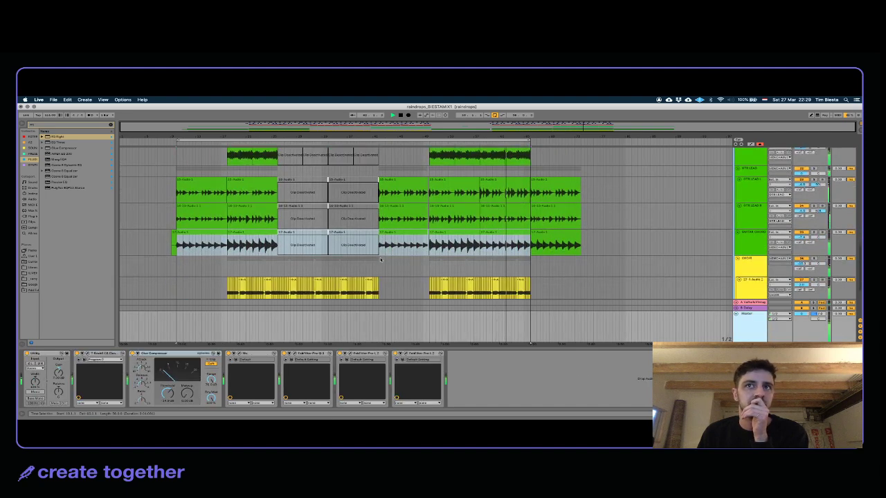
pyautogui.scroll(-2, 380, 259)
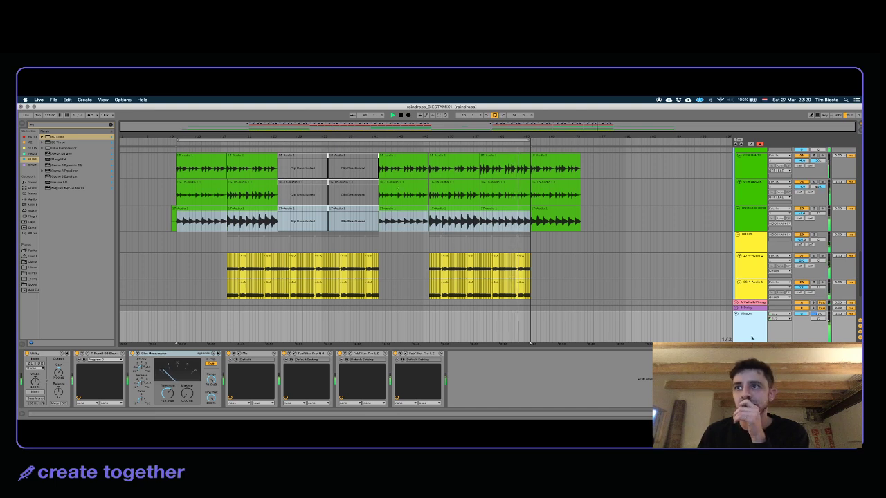
pyautogui.press('space')
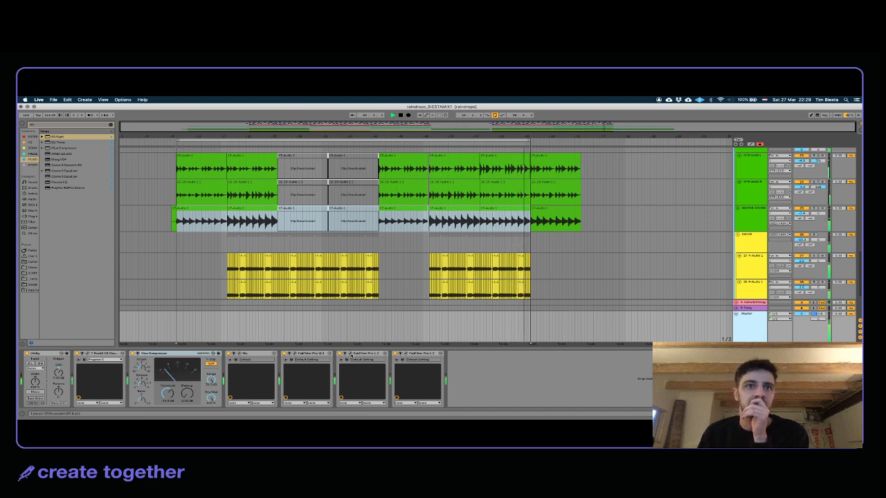
pyautogui.click(351, 354)
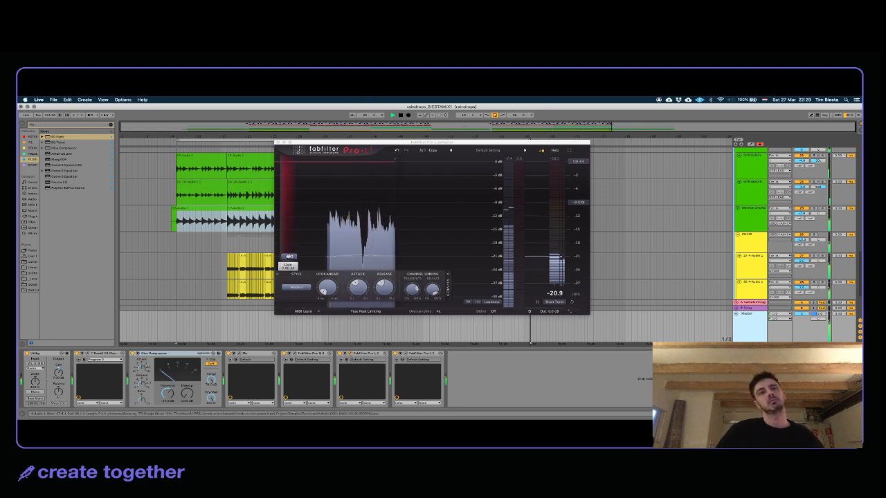
pyautogui.moveTo(508, 208)
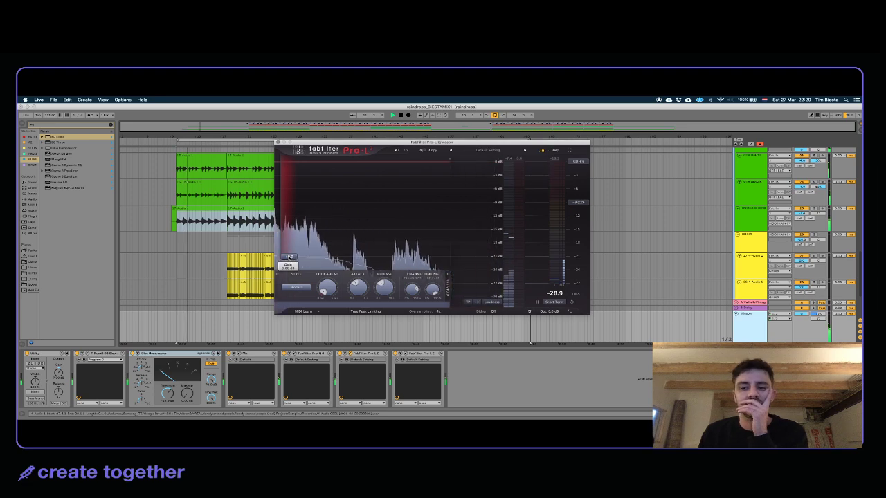
pyautogui.moveTo(289, 257); pyautogui.dragTo(289, 239)
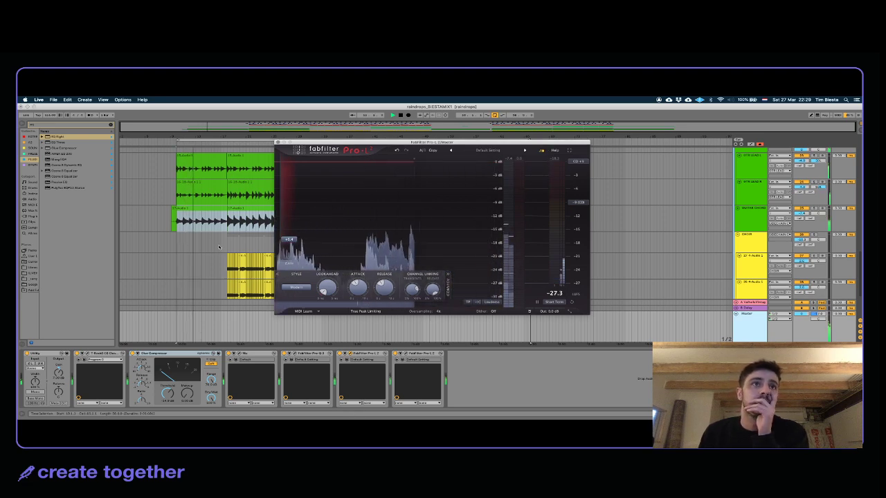
pyautogui.click(221, 245)
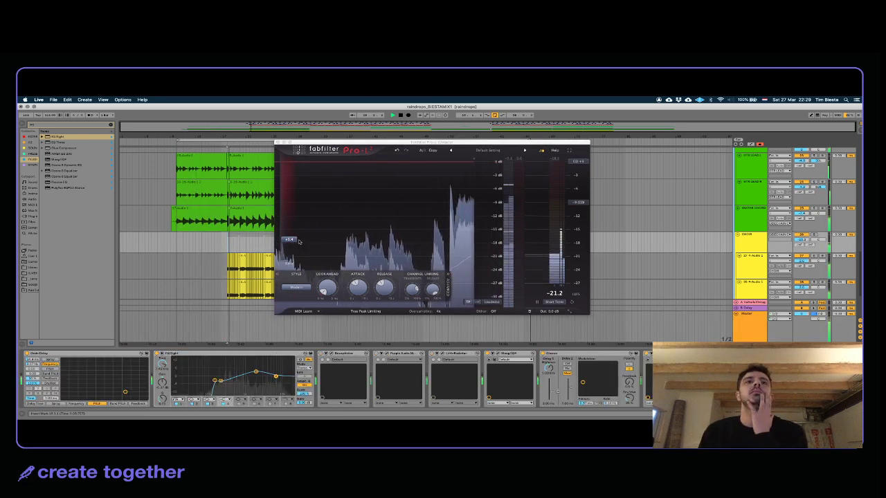
pyautogui.moveTo(299, 240); pyautogui.dragTo(293, 217)
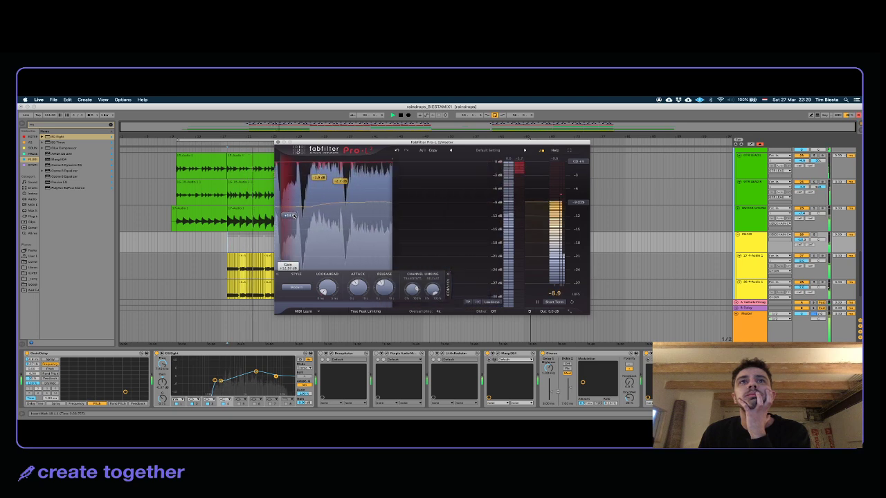
# Step: Slightly reduce the gain of the Master's first Pro-L 2, check the limiters on the Master chain, and close the Pro-L 2 window
pyautogui.moveTo(293, 215); pyautogui.dragTo(293, 217)
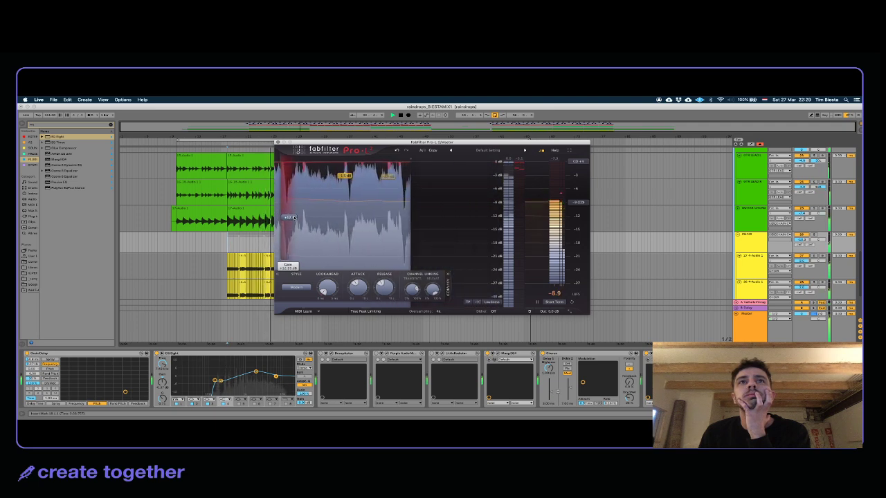
pyautogui.click(741, 327)
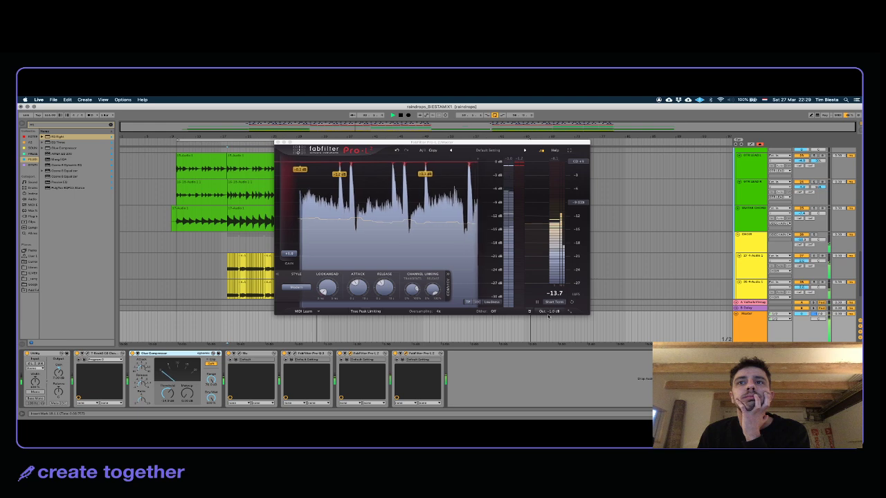
pyautogui.moveTo(559, 294)
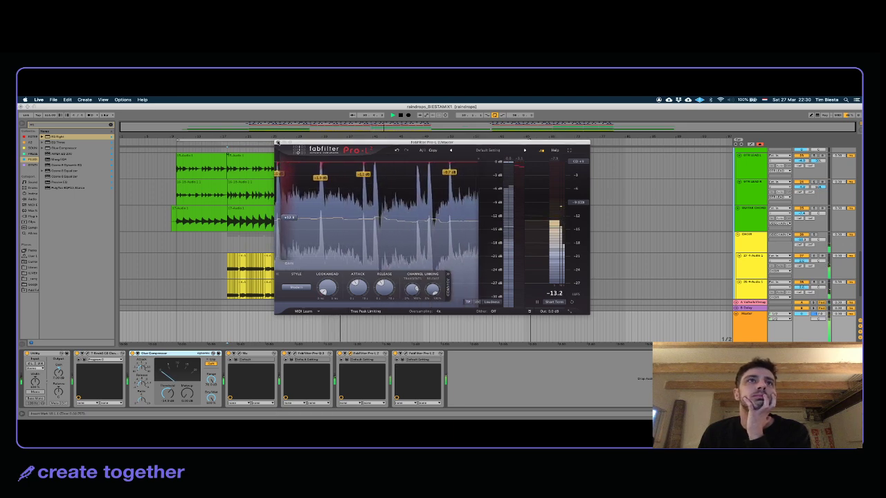
pyautogui.press('super+alt+p')
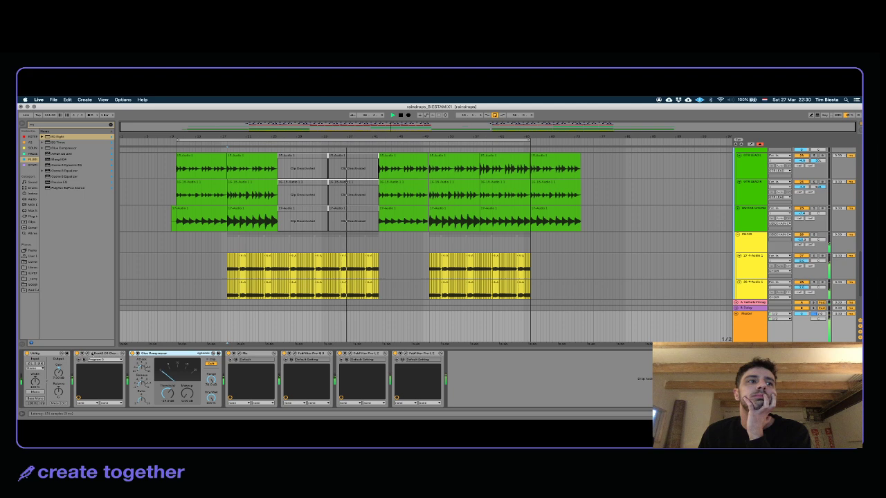
# Step: Open the Master's T-RackS soft clipper and Mu compressor to check them during playback, and save the project
pyautogui.click(88, 353)
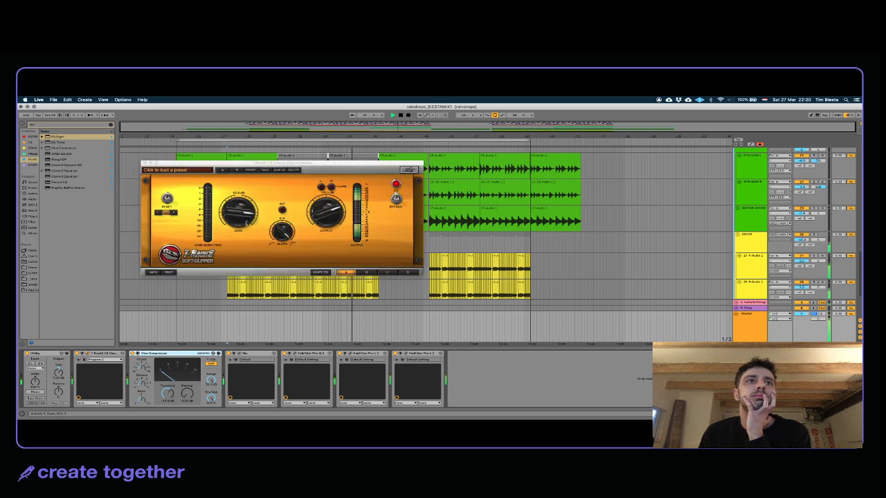
pyautogui.click(236, 213)
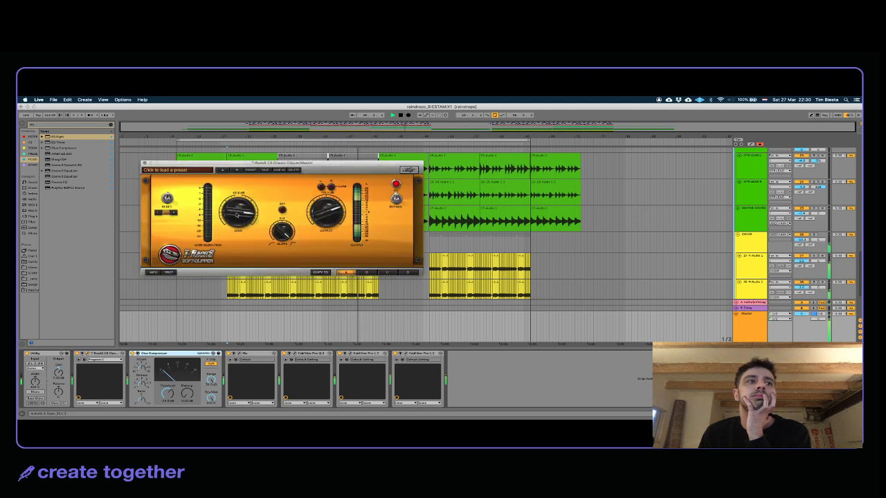
pyautogui.click(63, 374)
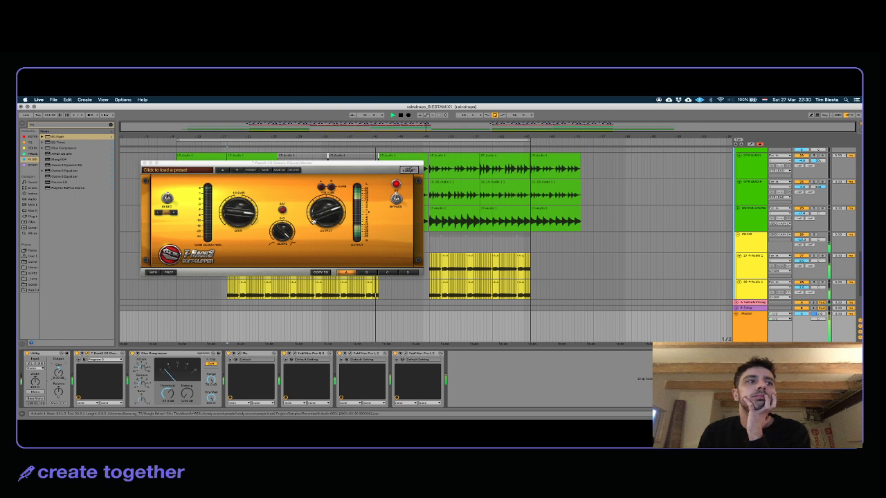
pyautogui.click(240, 354)
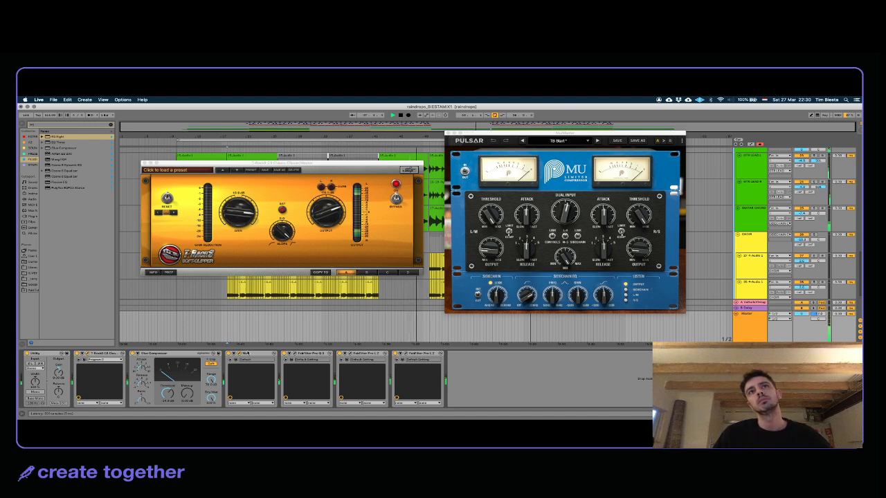
pyautogui.press('super+s')
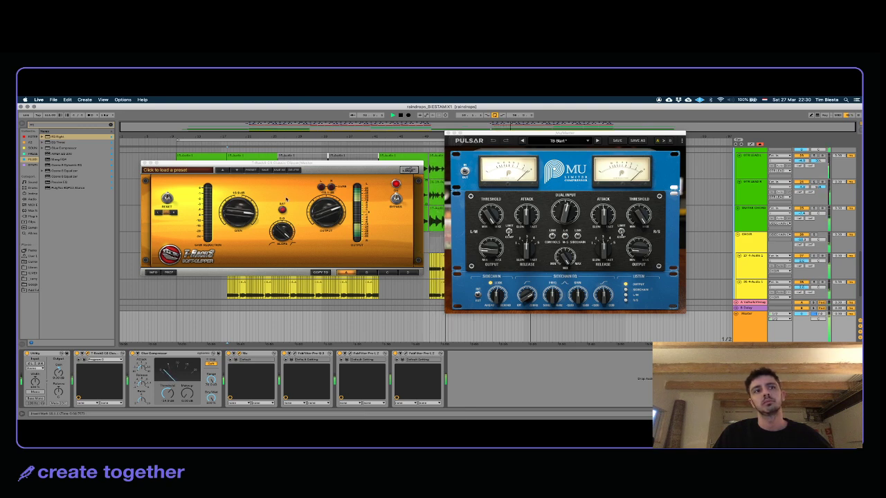
# Step: Lower the gain of the Master's first Pro-L 2 a little further during the drum section, and close its window
pyautogui.click(349, 356)
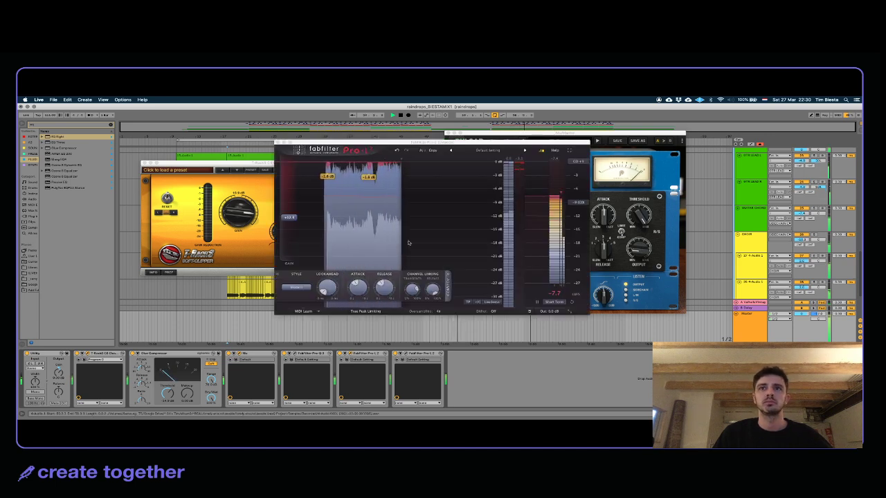
pyautogui.moveTo(289, 218)
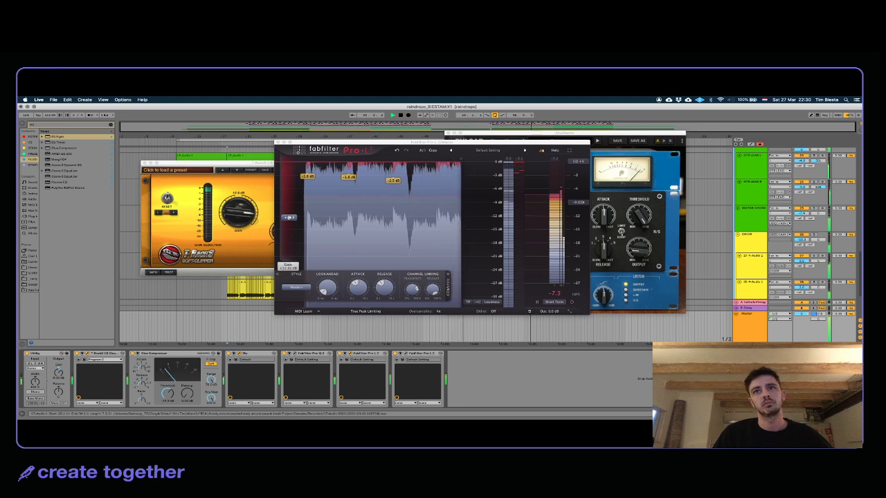
pyautogui.moveTo(289, 217); pyautogui.dragTo(290, 219)
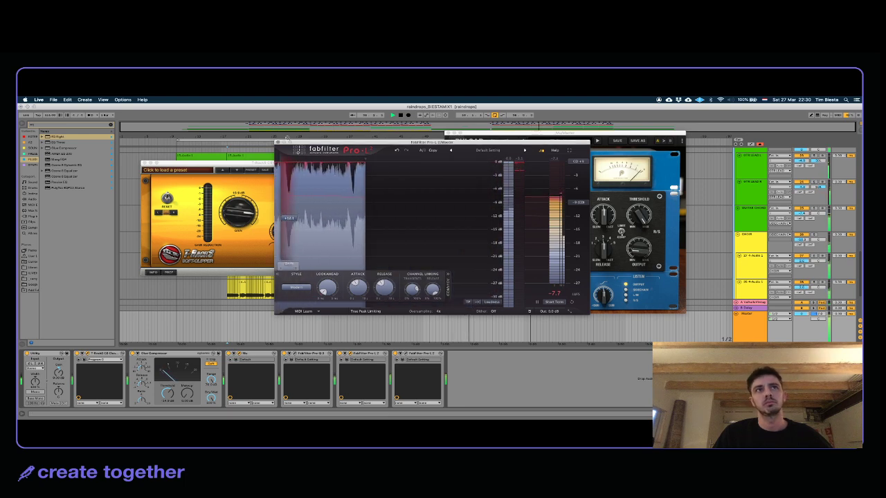
pyautogui.click(278, 142)
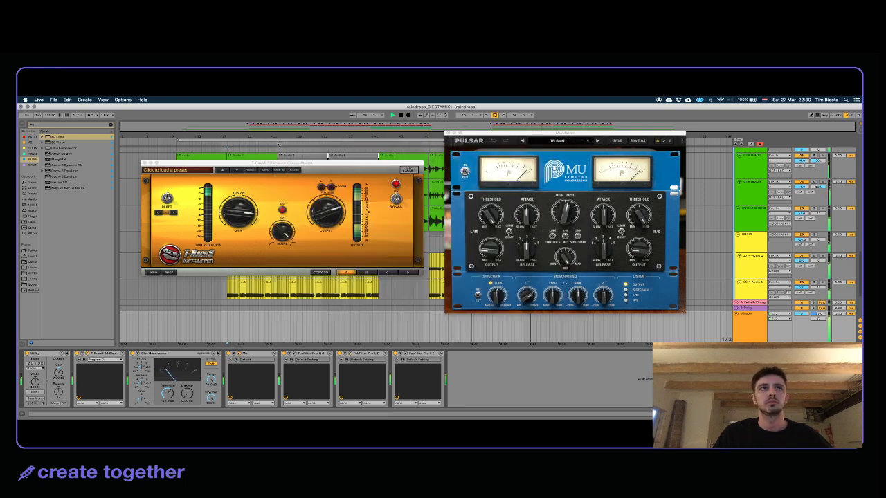
# Step: In the Master's Pro-Q 3, bring the high band near 7 kHz almost to 0 dB and add a slight dynamic cut around 4 kHz
pyautogui.click(294, 353)
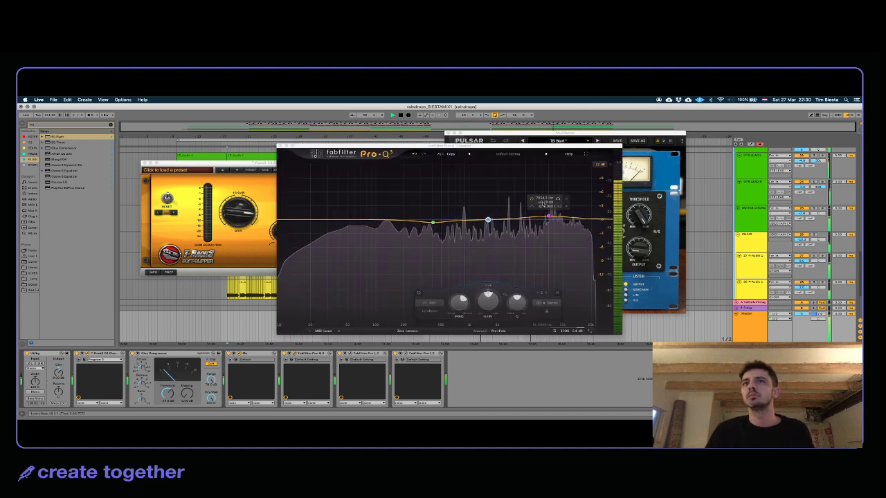
pyautogui.moveTo(550, 218); pyautogui.dragTo(548, 220)
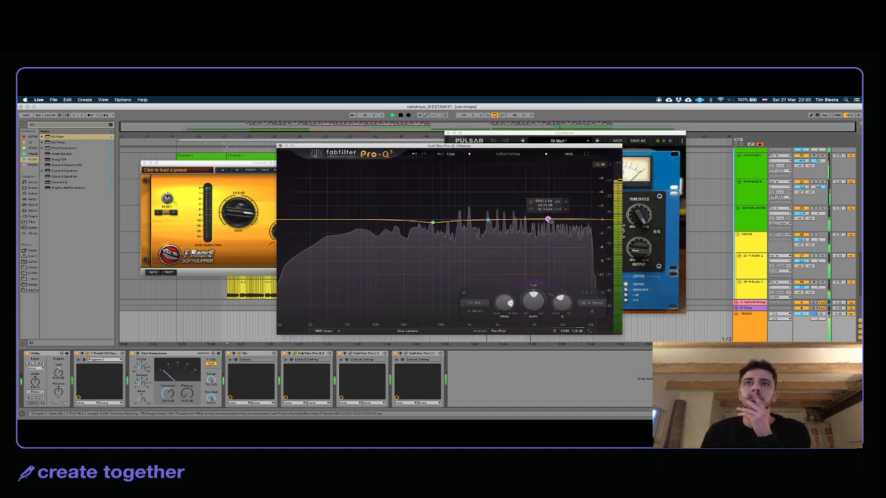
pyautogui.doubleClick(504, 220)
pyautogui.moveTo(514, 205); pyautogui.dragTo(536, 213)
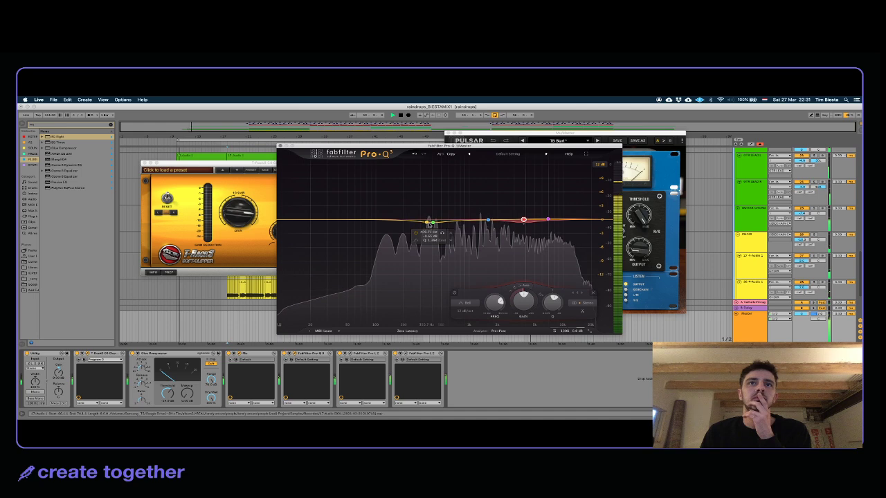
# Step: Add a gentle low-mid cut and a low-end boost of about 1.6 dB near 60 Hz in the Master's Pro-Q 3
pyautogui.moveTo(405, 220)
pyautogui.moveTo(404, 220); pyautogui.dragTo(371, 215)
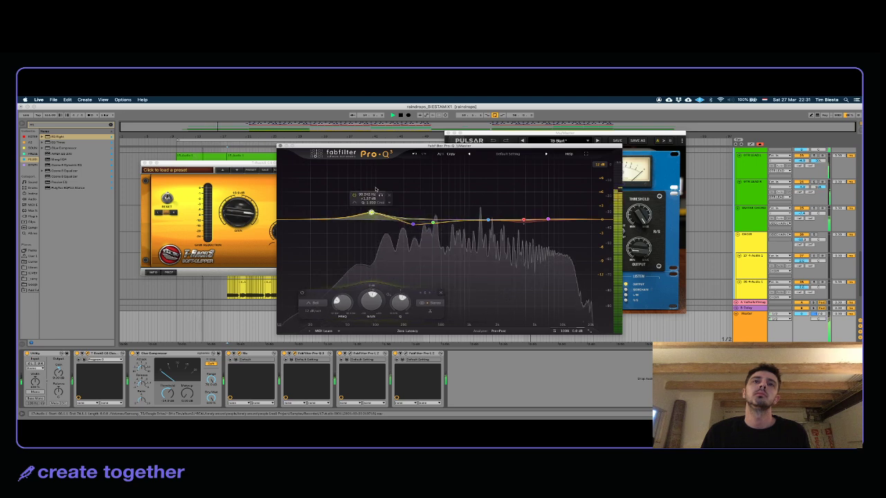
pyautogui.moveTo(380, 195)
pyautogui.mouseDown()
pyautogui.moveTo(400, 195)
pyautogui.moveTo(365, 194)
pyautogui.mouseUp()
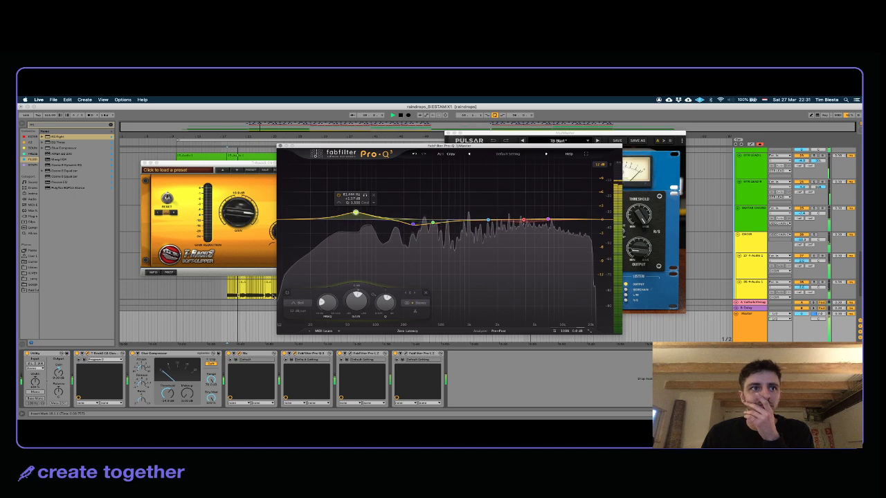
# Step: Select the Master's devices from the soft clipper through Pro-Q 3, and close the Pro-Q 3, soft clipper and Mu windows
pyautogui.click(306, 356)
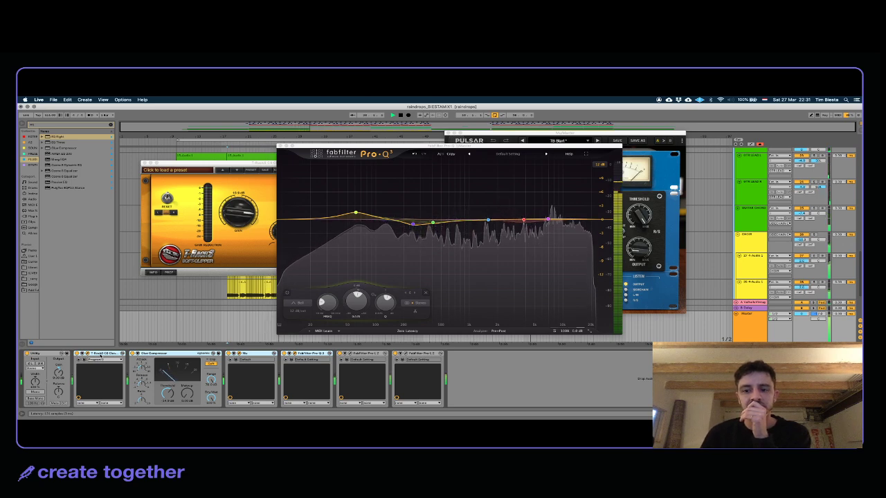
pyautogui.click(280, 146)
pyautogui.click(144, 164)
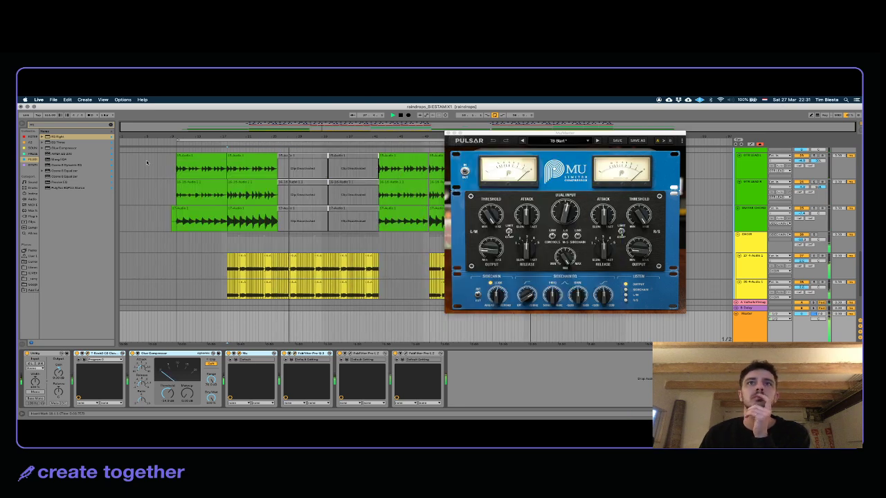
pyautogui.click(447, 133)
# Step: Examine the second kick track and its EQ Eight, Saturator and Pro-Q 3 chain during playback
pyautogui.scroll(10, 623, 278)
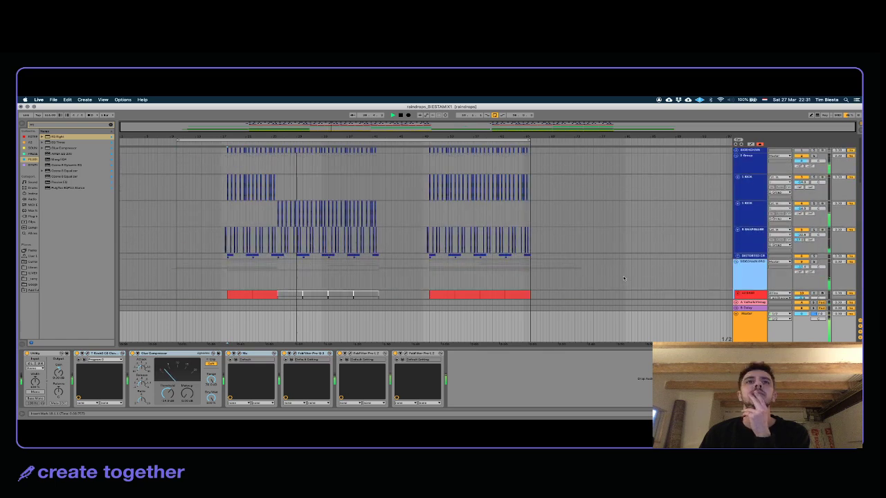
pyautogui.click(765, 206)
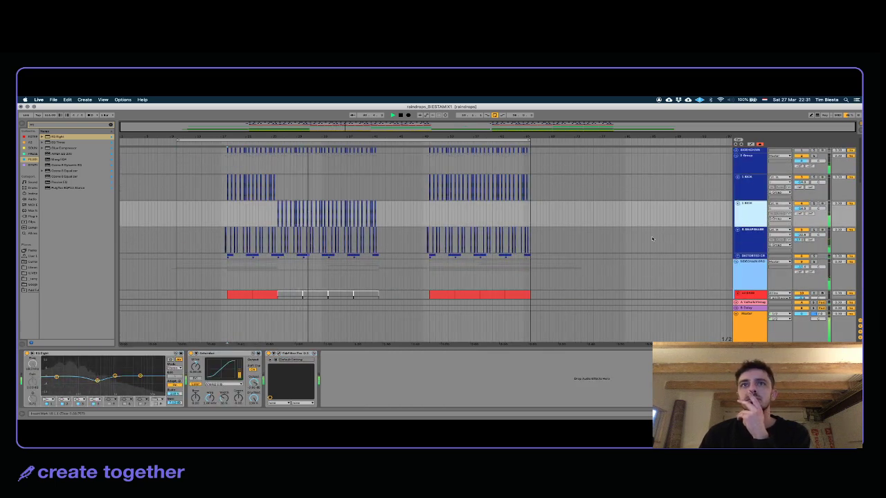
pyautogui.scroll(5, 651, 238)
pyautogui.scroll(-5, 654, 241)
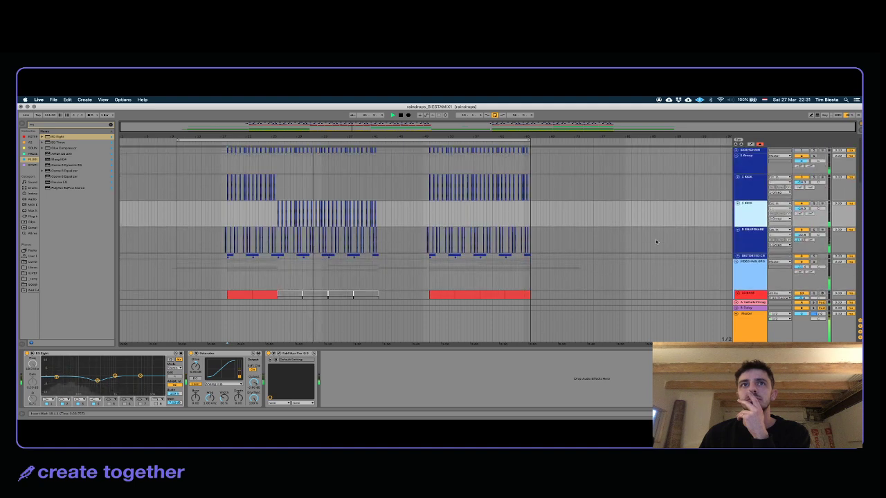
# Step: Add a FabFilter Pro-Q 3 at the end of the snap/snare chain and shape a dynamic cut around 5 kHz
pyautogui.click(744, 248)
pyautogui.click(741, 236)
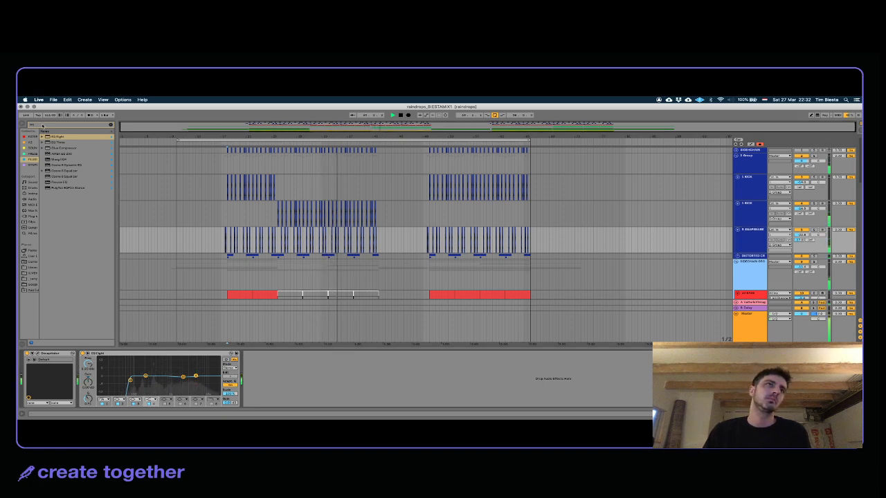
pyautogui.write('pro-')
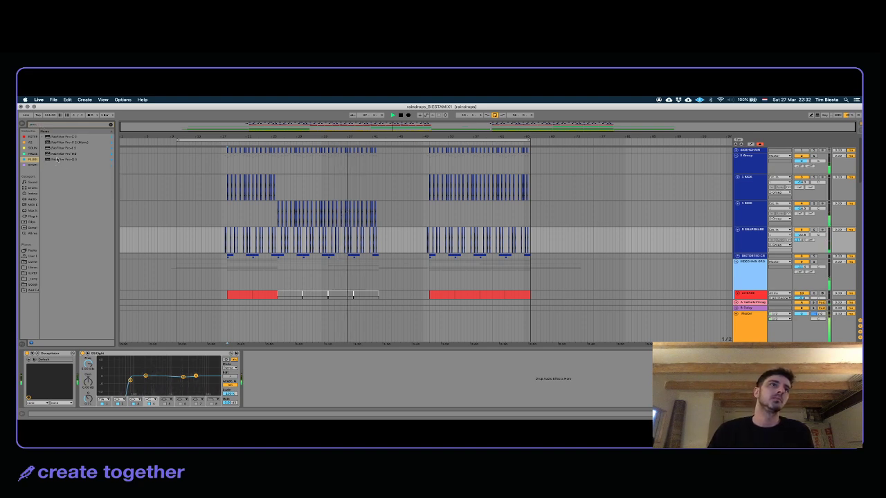
pyautogui.click(53, 160)
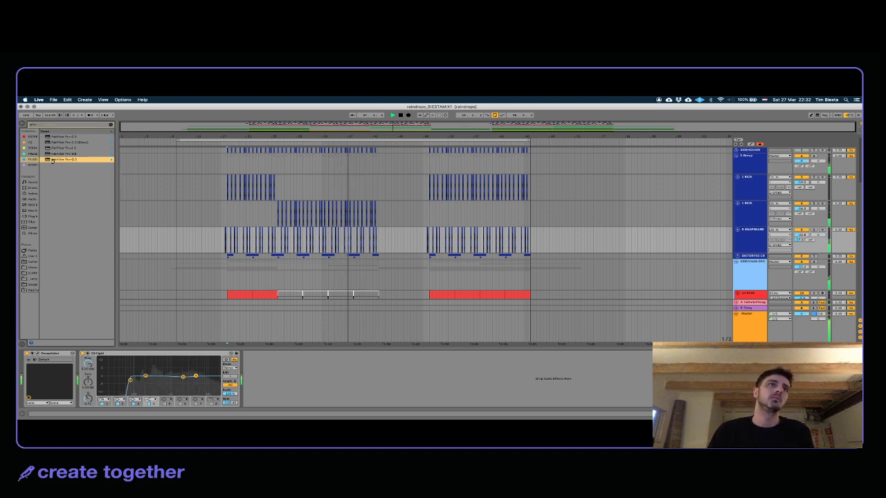
pyautogui.moveTo(529, 223)
pyautogui.mouseDown()
pyautogui.moveTo(537, 208)
pyautogui.moveTo(536, 224)
pyautogui.mouseUp()
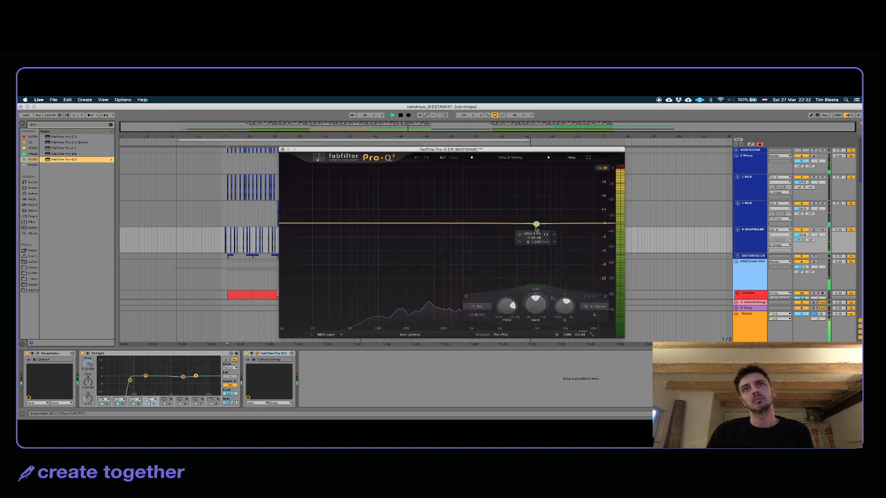
pyautogui.moveTo(523, 304); pyautogui.dragTo(523, 313)
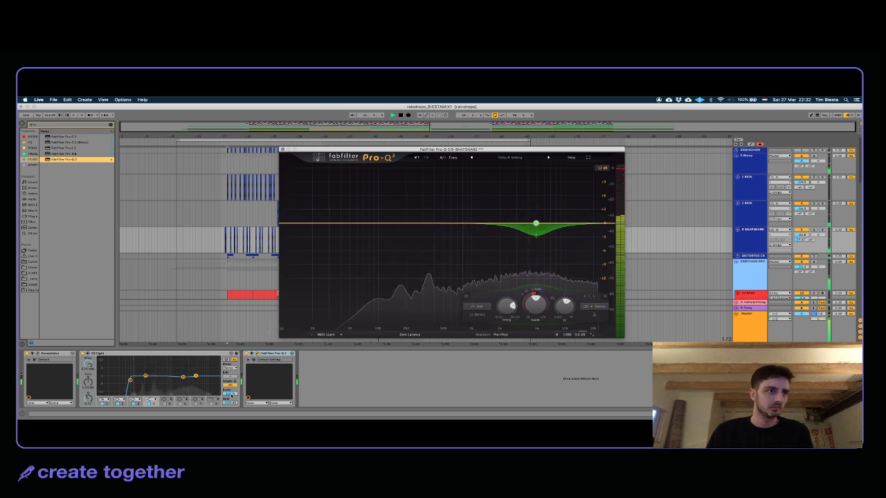
# Step: Open Decapitator on the snap/snare track, adjust its output level, and close the Decapitator and Pro-Q 3 windows
pyautogui.click(37, 353)
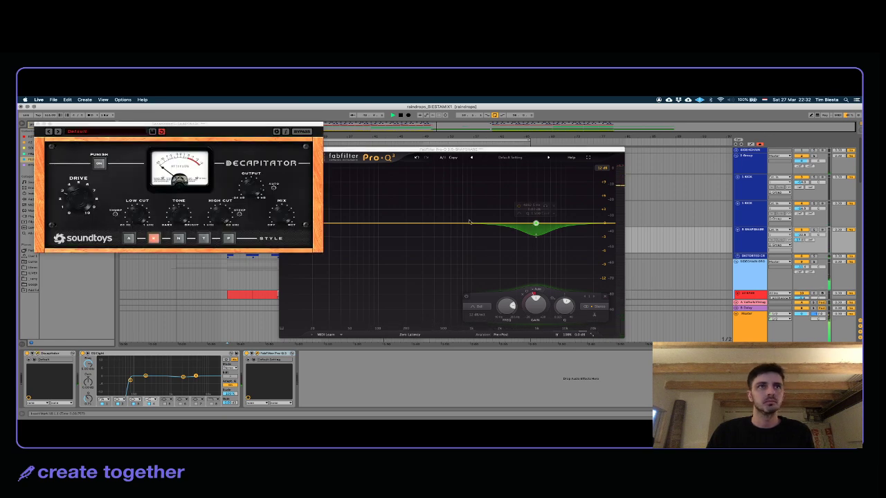
pyautogui.click(248, 194)
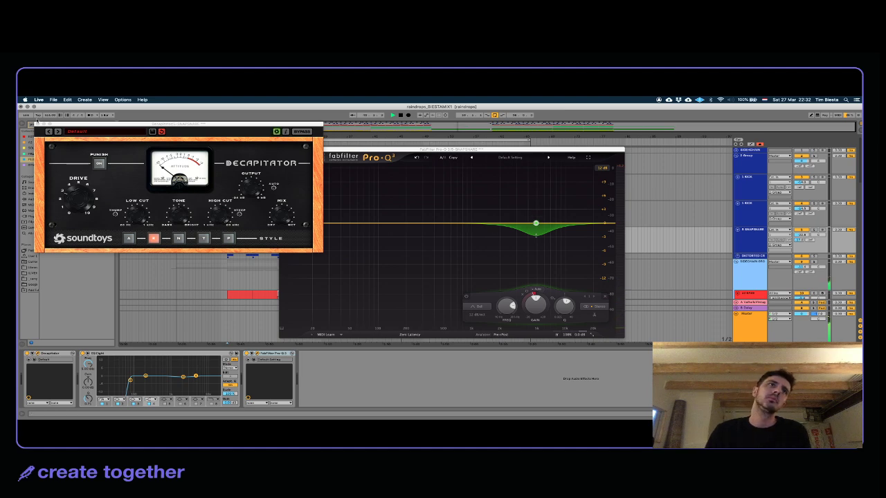
pyautogui.click(38, 124)
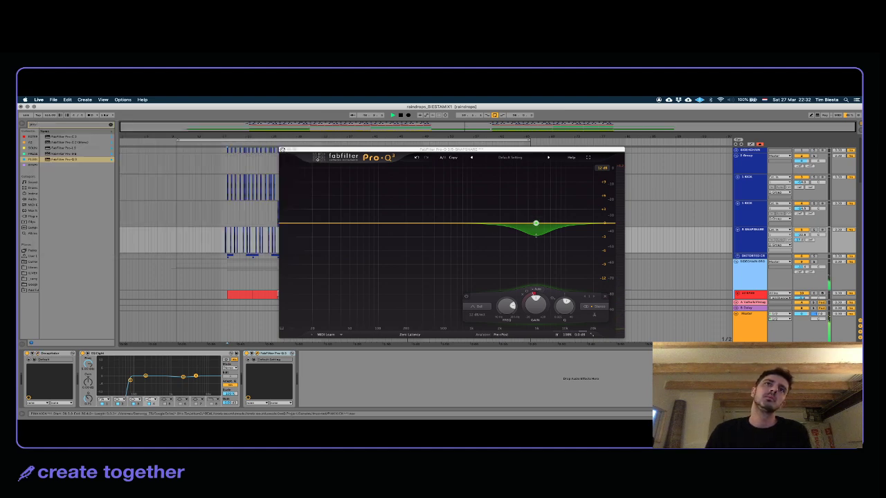
pyautogui.click(281, 150)
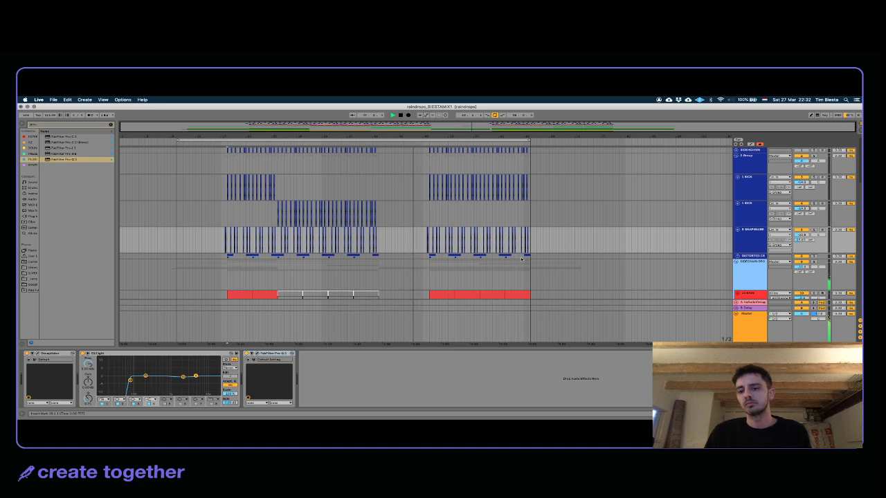
# Step: Play from the start of the second drop and adjust the snap/snare track's volume
pyautogui.click(426, 214)
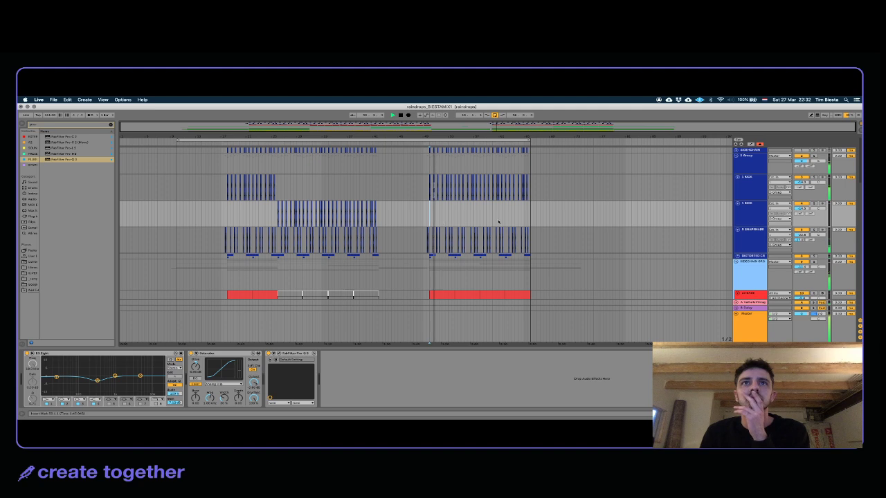
pyautogui.click(760, 237)
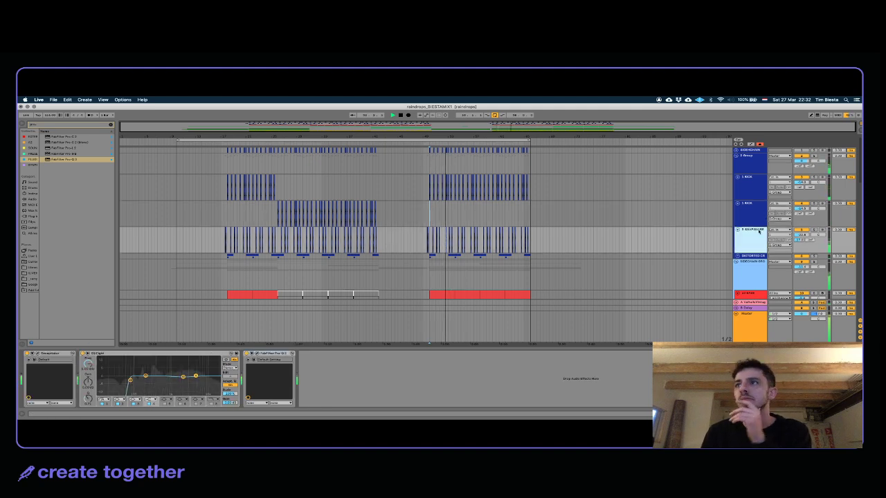
pyautogui.click(803, 236)
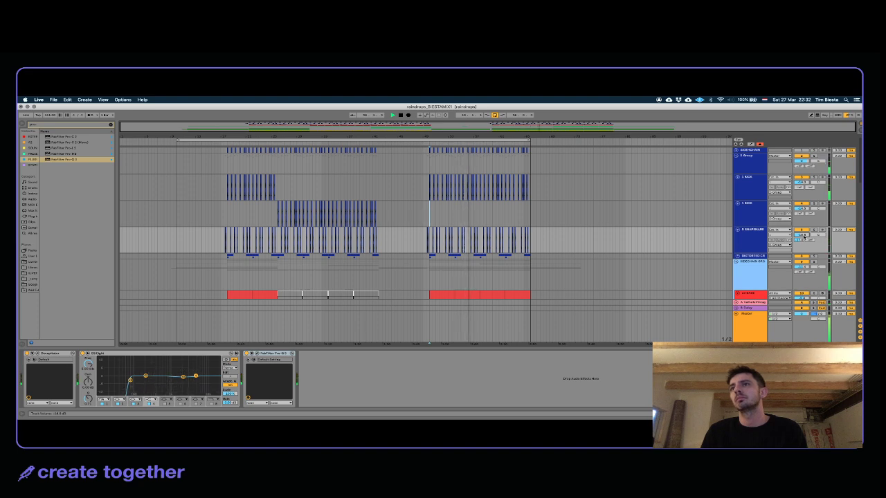
# Step: Select the Master's devices from the soft clipper through Pro-Q 3 and toggle them together to compare the processed and bypassed sound
pyautogui.click(650, 319)
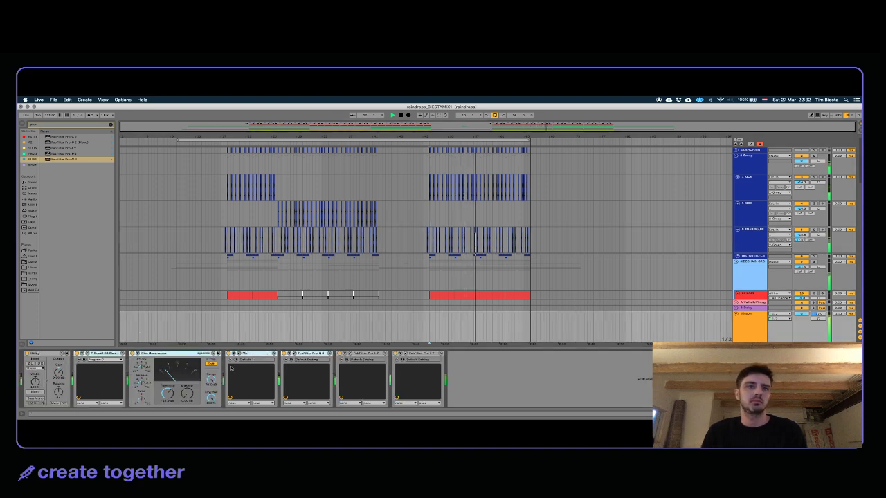
pyautogui.click(301, 354)
pyautogui.keyDown('shift'); pyautogui.click(115, 355); pyautogui.keyUp('shift')
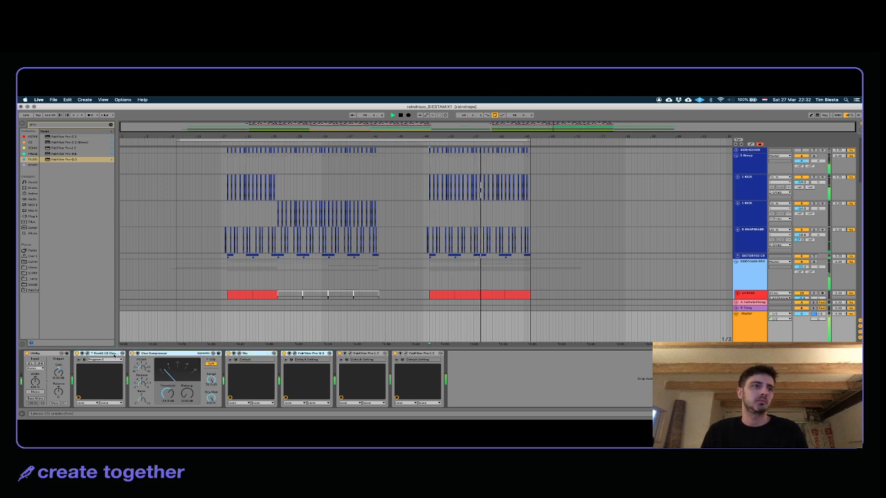
pyautogui.press('0')
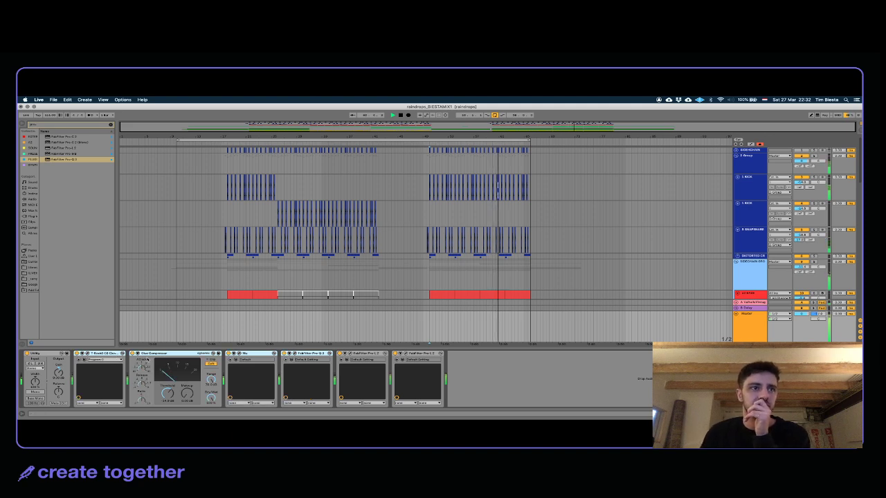
# Step: Open the Master's two Pro-L 2 limiters for comparison and adjust the gain of the first one
pyautogui.click(351, 355)
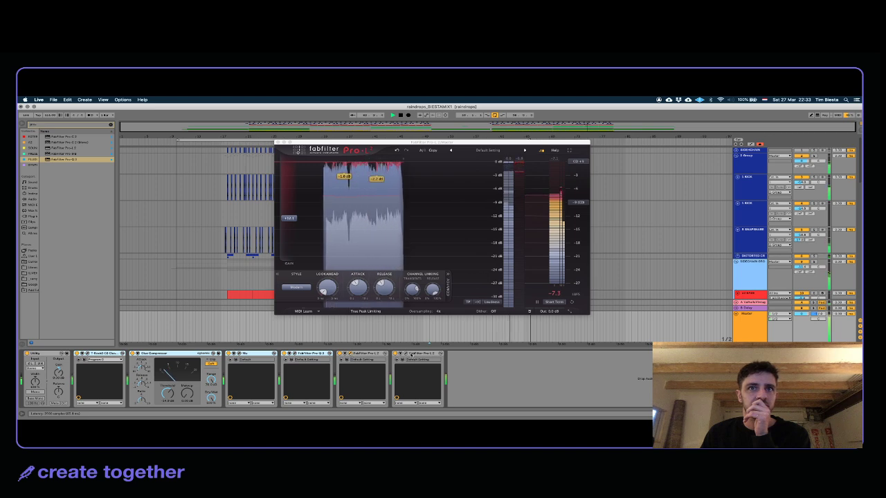
pyautogui.click(405, 354)
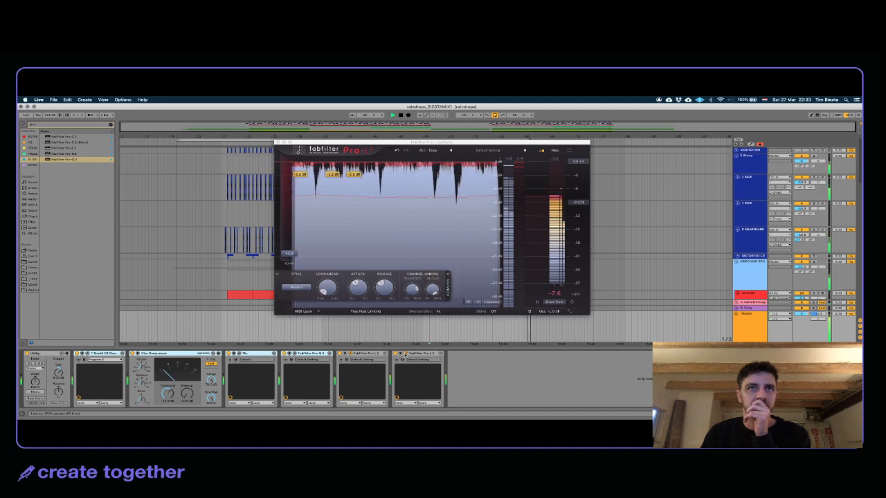
pyautogui.moveTo(289, 253); pyautogui.dragTo(290, 219)
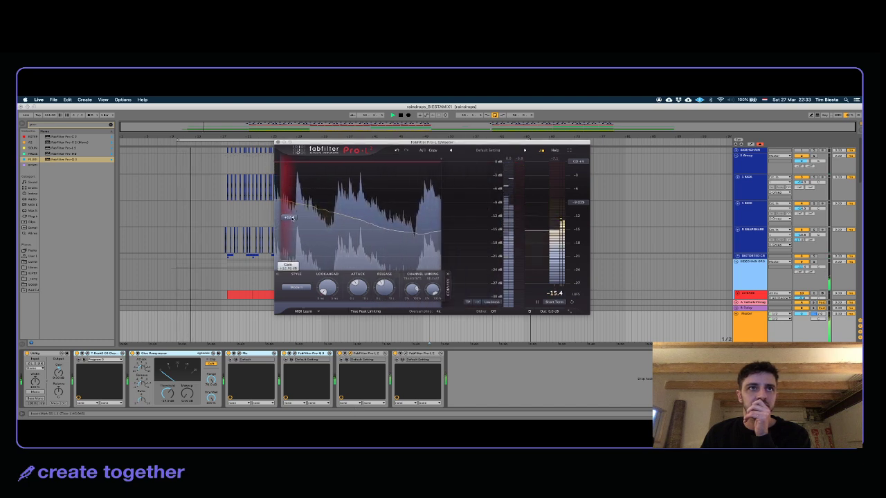
pyautogui.moveTo(291, 217); pyautogui.dragTo(291, 218)
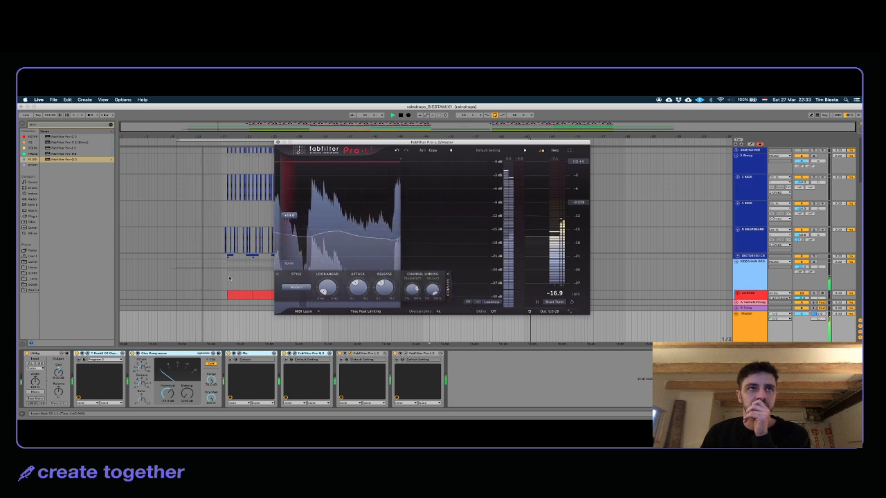
# Step: Replay the first drop and reselect the Master's devices from the soft clipper through Pro-Q 3 for comparison
pyautogui.click(228, 281)
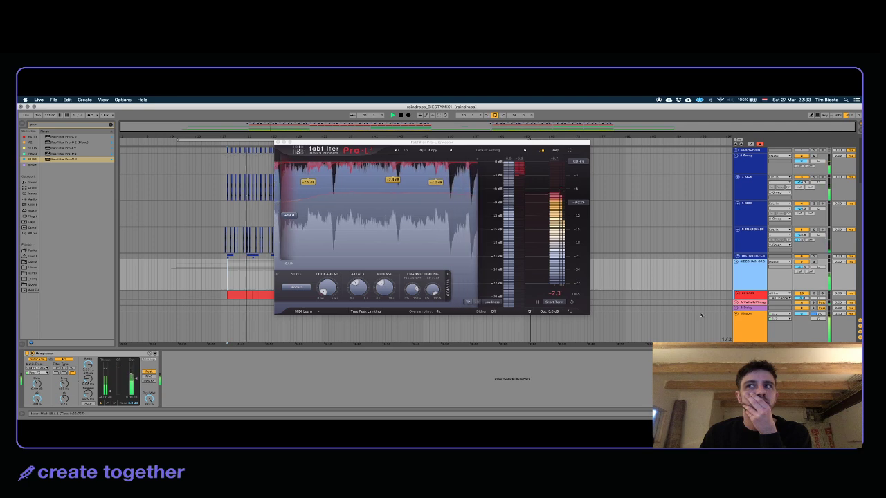
pyautogui.click(761, 314)
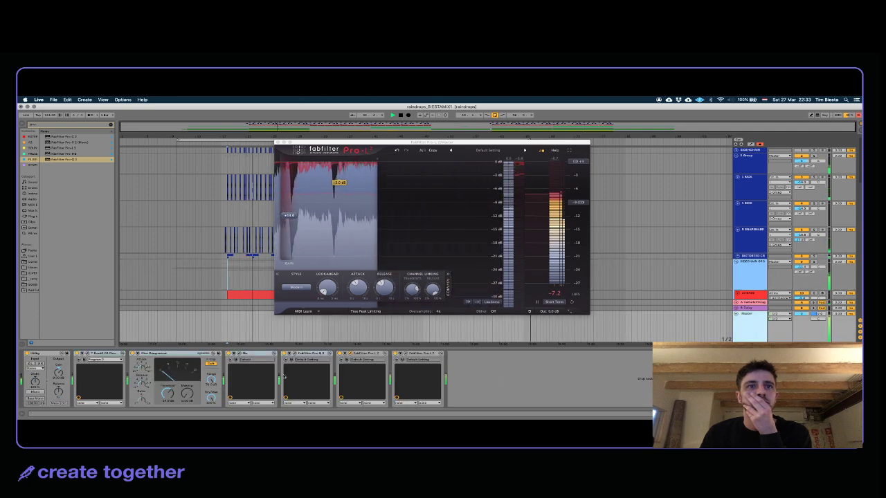
pyautogui.click(305, 355)
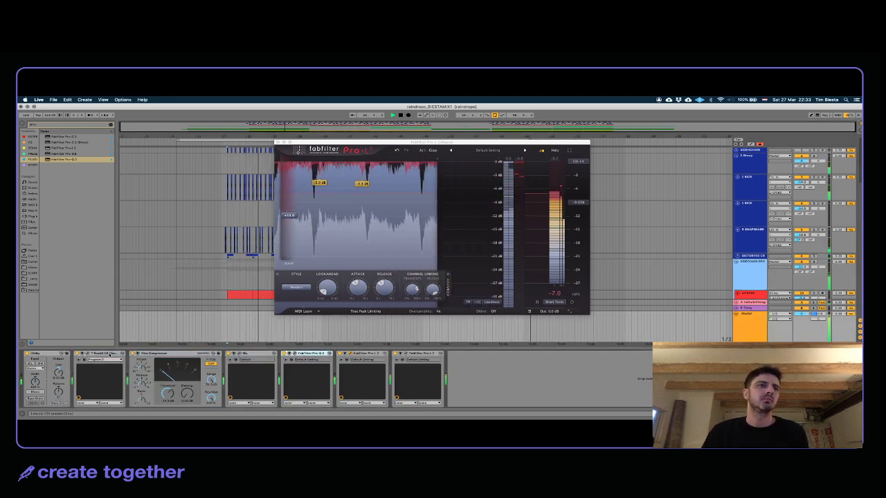
pyautogui.keyDown('shift'); pyautogui.click(109, 354); pyautogui.keyUp('shift')
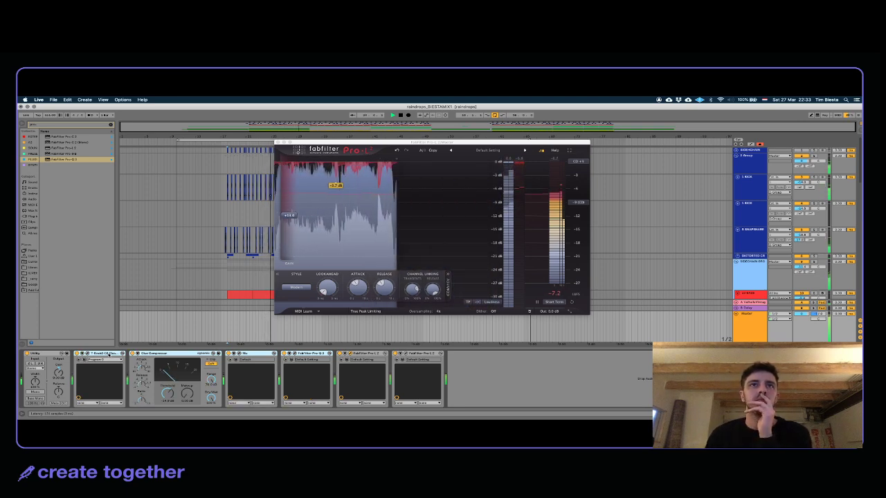
# Step: Lower the first Pro-L 2's gain slightly, restart playback just before the first drop, and close the limiter window
pyautogui.moveTo(293, 216); pyautogui.dragTo(293, 217)
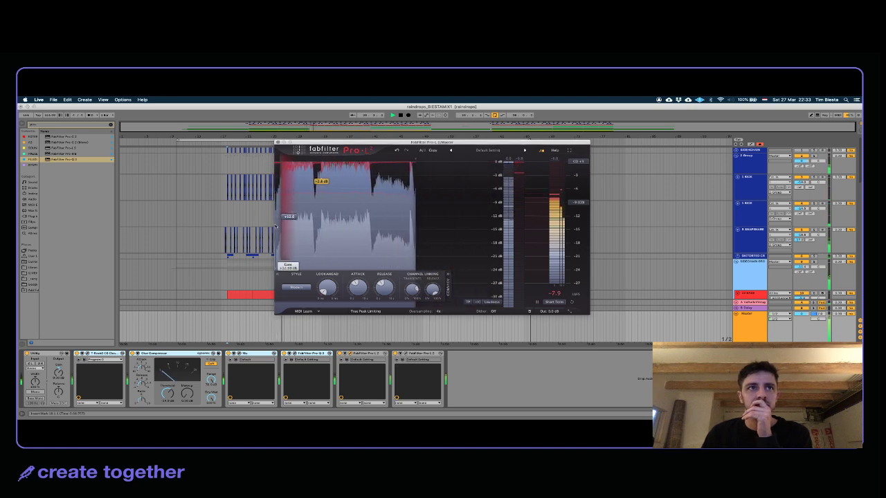
pyautogui.click(225, 270)
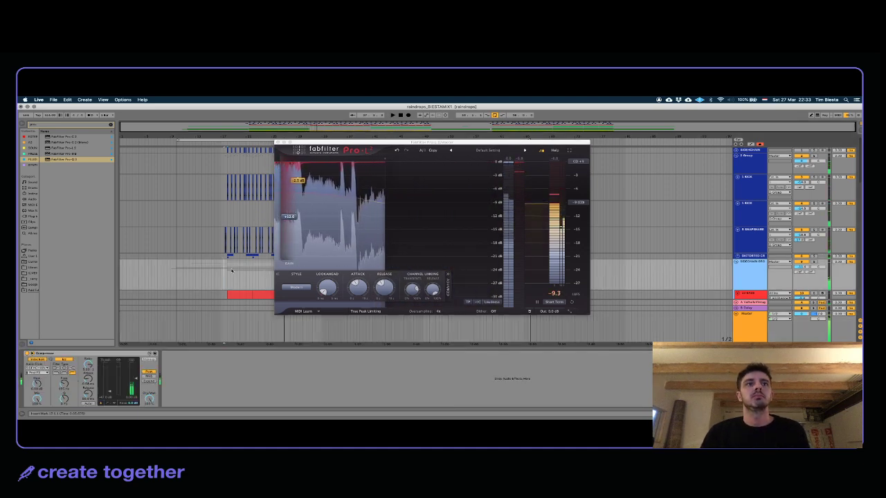
pyautogui.click(278, 142)
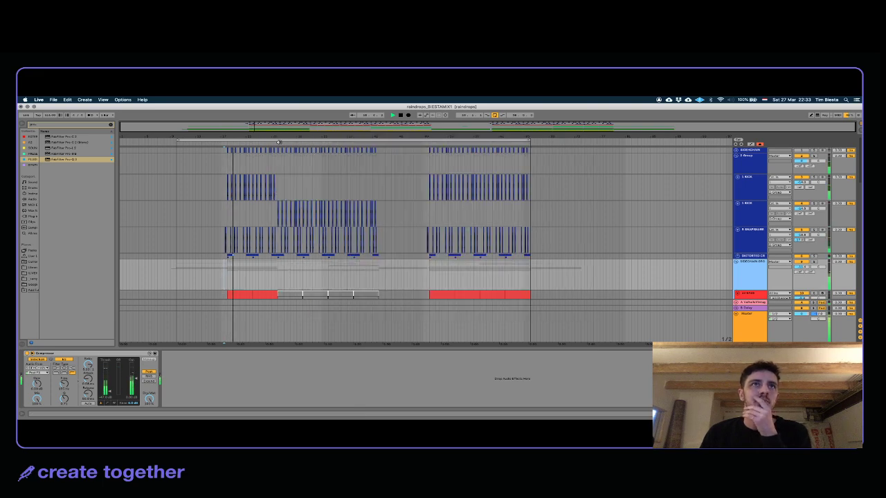
# Step: Set the insert marker shortly before the second kick section and fine-tune the snap/snare track's volume
pyautogui.click(278, 218)
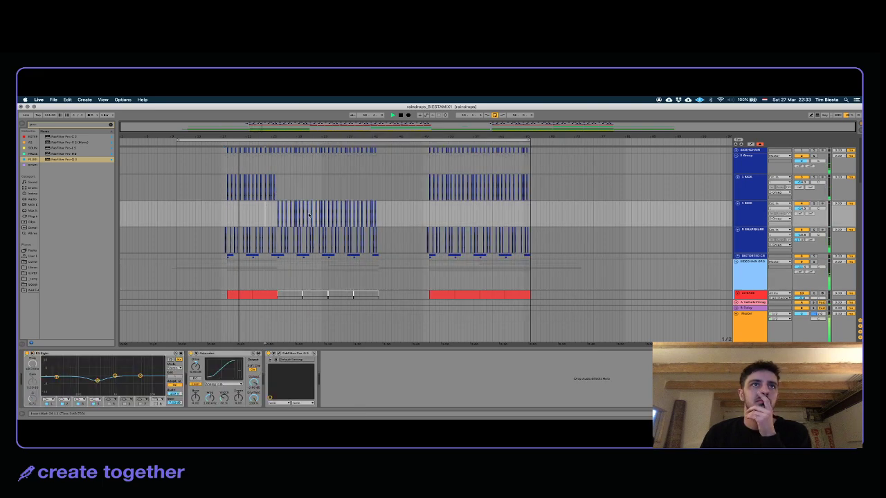
pyautogui.click(754, 230)
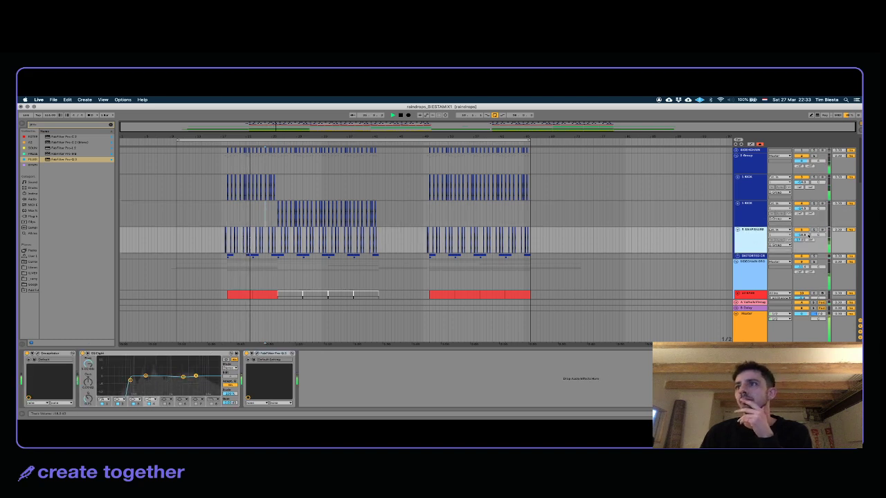
pyautogui.click(803, 235)
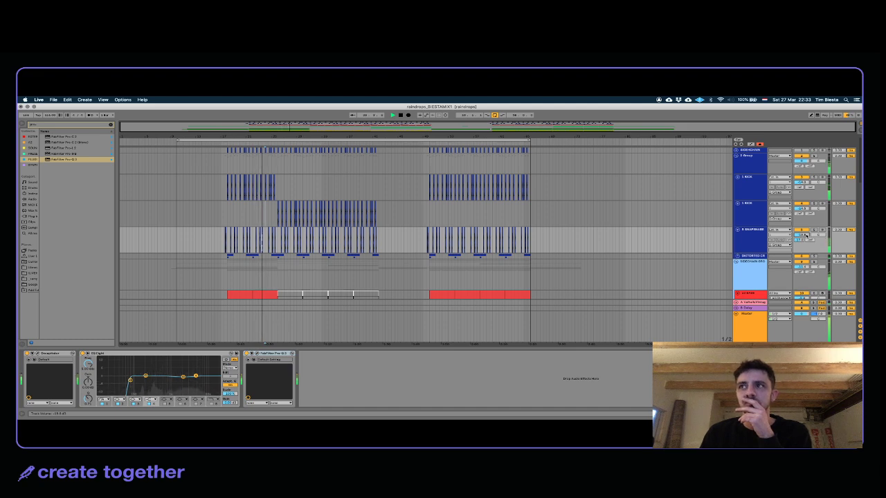
# Step: Duplicate the snap/snare track and split its clips so the copy plays only during the second kick section
pyautogui.click(745, 240)
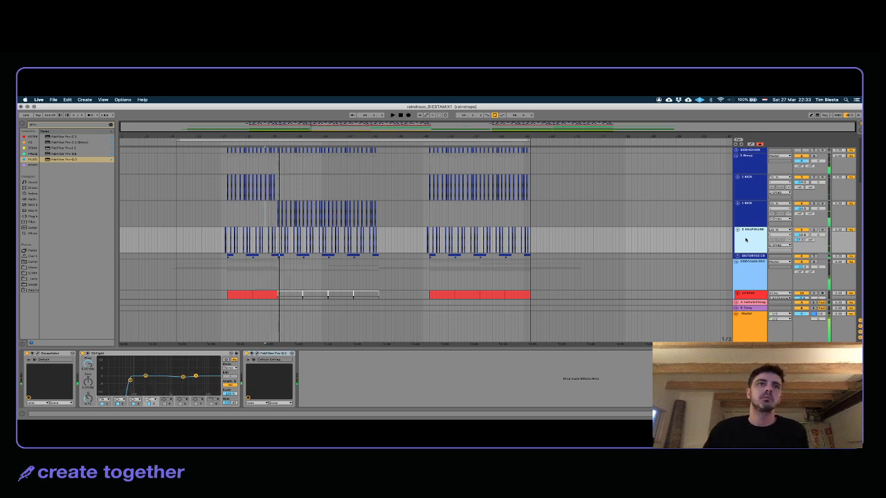
pyautogui.press('super+d')
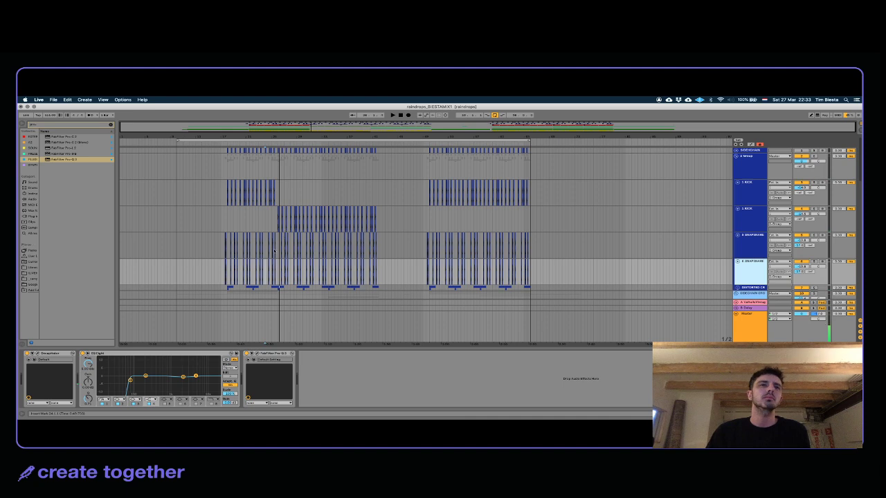
pyautogui.moveTo(279, 268); pyautogui.dragTo(211, 266)
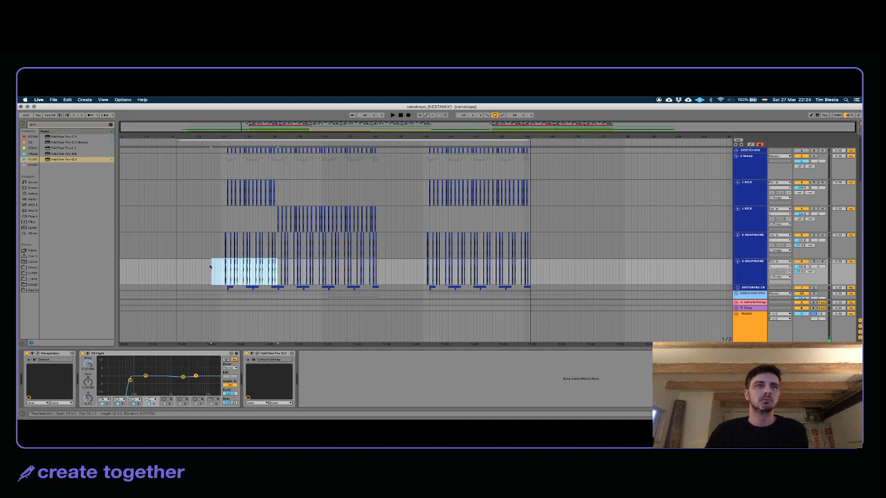
pyautogui.press('Delete')
pyautogui.moveTo(280, 247); pyautogui.dragTo(593, 270)
pyautogui.click(277, 279)
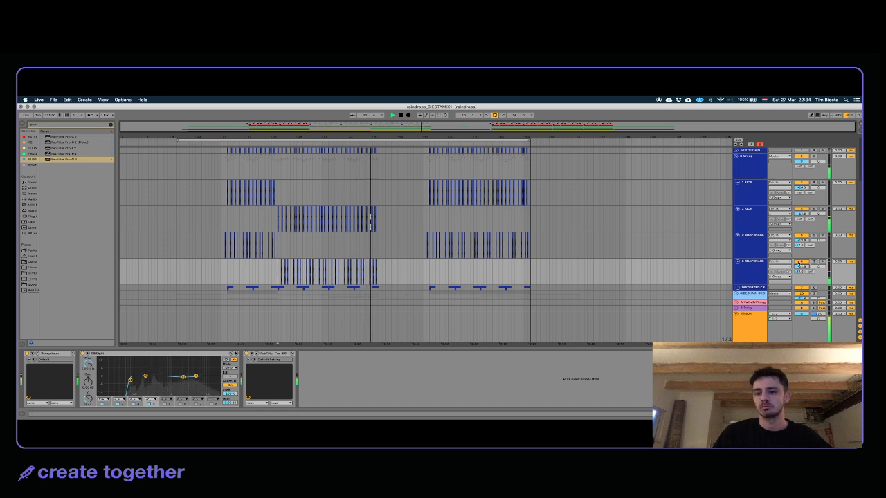
# Step: Play into the second drop and toggle the Master's soft clipper through Pro-Q 3 as a group to compare the sound
pyautogui.click(754, 337)
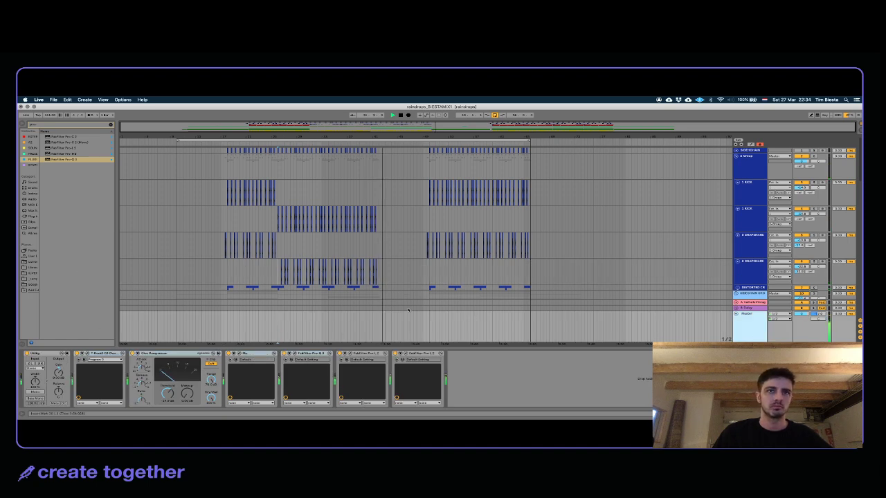
pyautogui.click(426, 276)
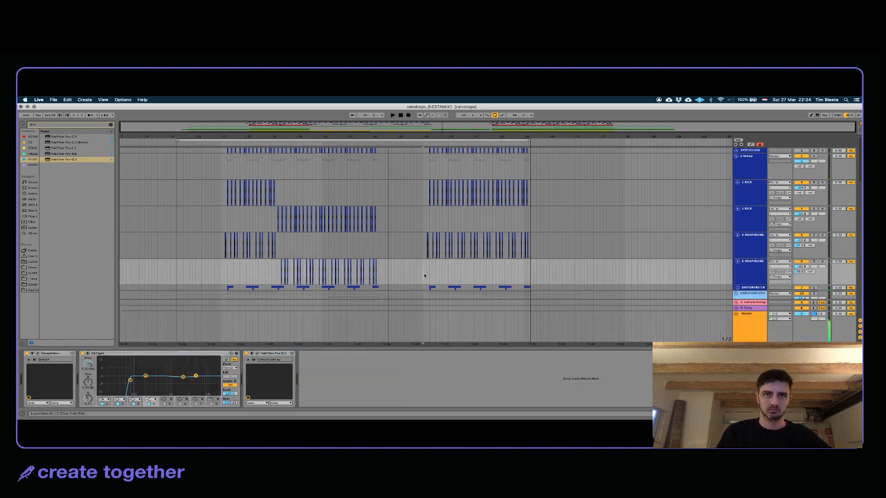
pyautogui.click(757, 334)
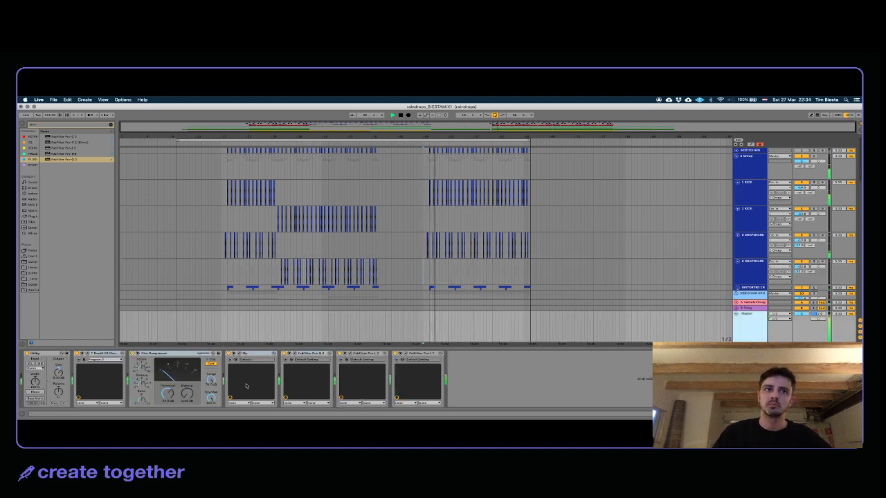
pyautogui.click(310, 353)
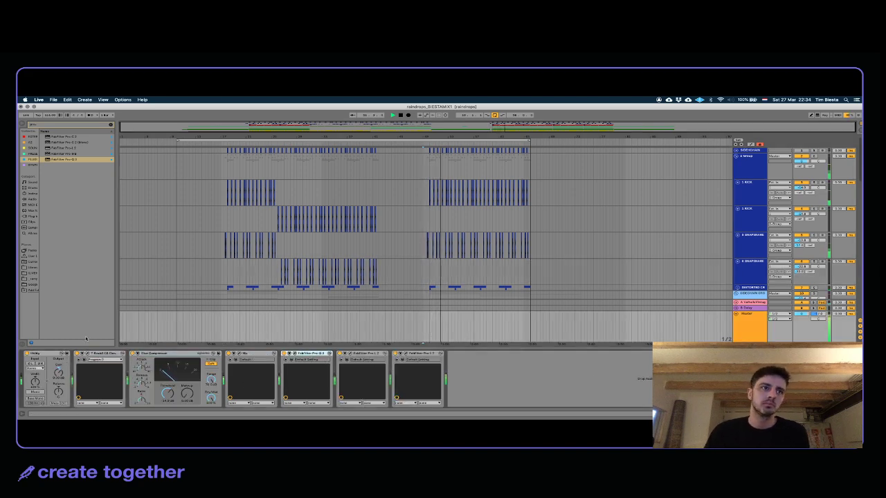
pyautogui.keyDown('shift'); pyautogui.click(106, 354); pyautogui.keyUp('shift')
pyautogui.press('0')
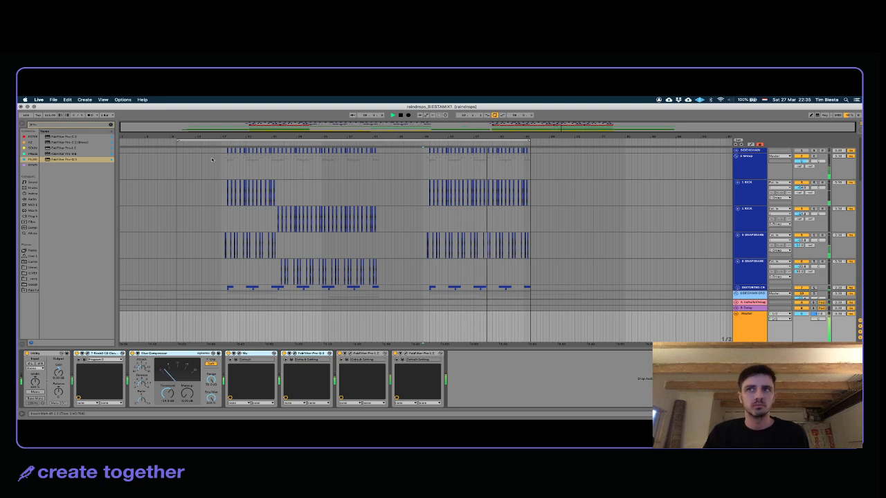
# Step: Place the insert marker near the start of the intro and fold the yellow choir group
pyautogui.scroll(-5, 381, 250)
pyautogui.scroll(-10, 381, 251)
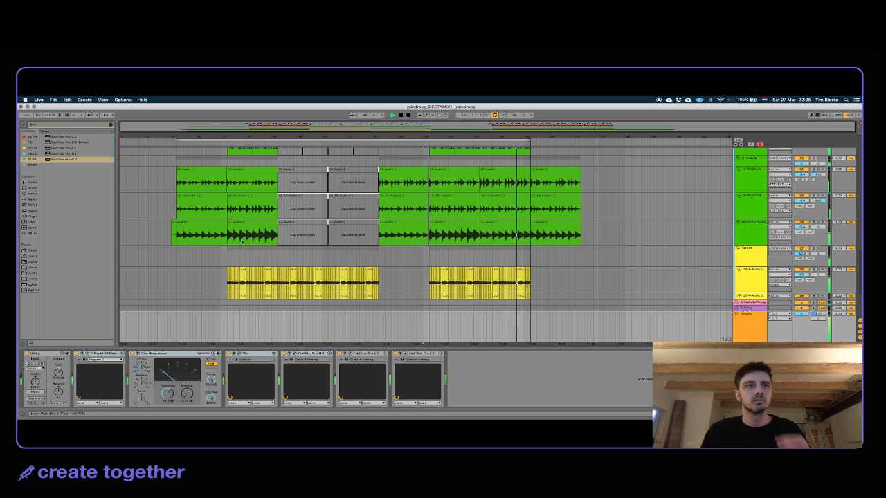
pyautogui.click(184, 254)
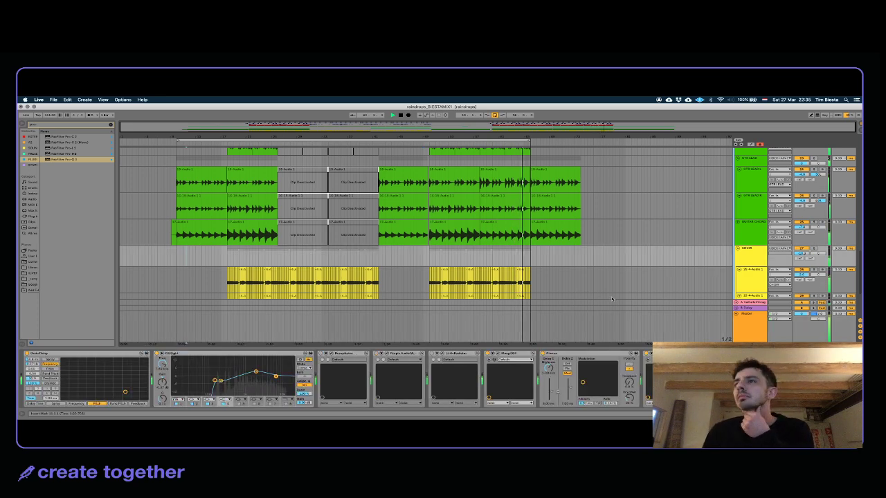
pyautogui.click(737, 249)
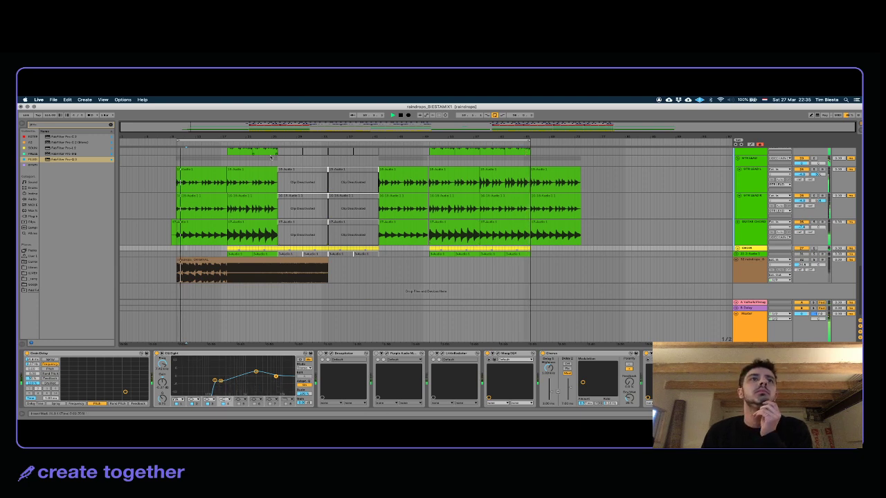
# Step: Deactivate two portions of the intro's Massive clips on the synth track above the synth lead group
pyautogui.scroll(10, 222, 207)
pyautogui.scroll(-5, 223, 208)
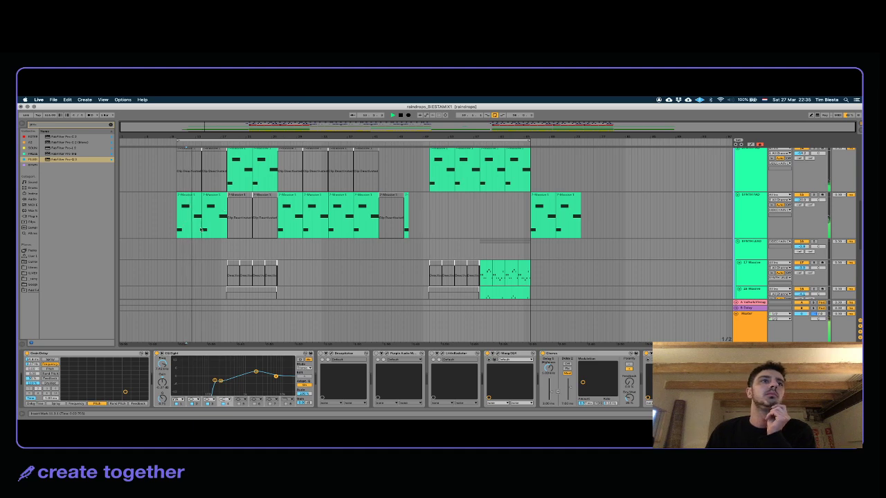
pyautogui.click(185, 219)
pyautogui.moveTo(183, 217); pyautogui.dragTo(226, 232)
pyautogui.press('0')
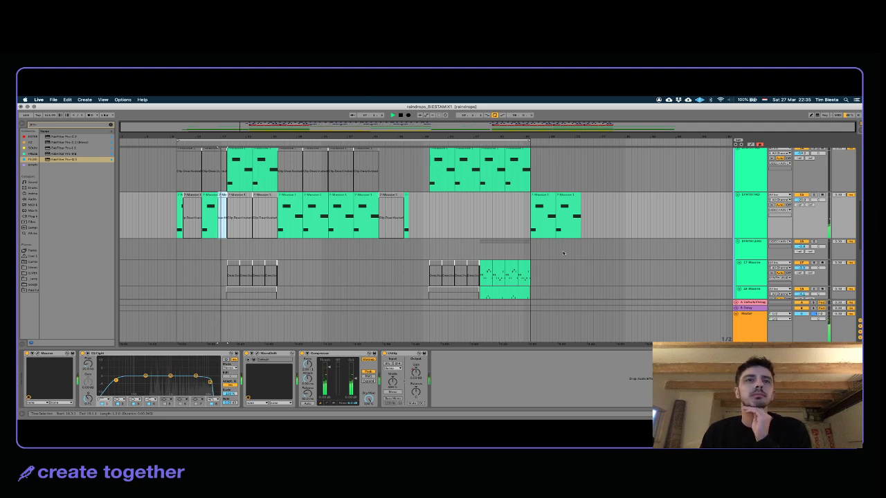
pyautogui.scroll(-2, 563, 254)
pyautogui.click(403, 266)
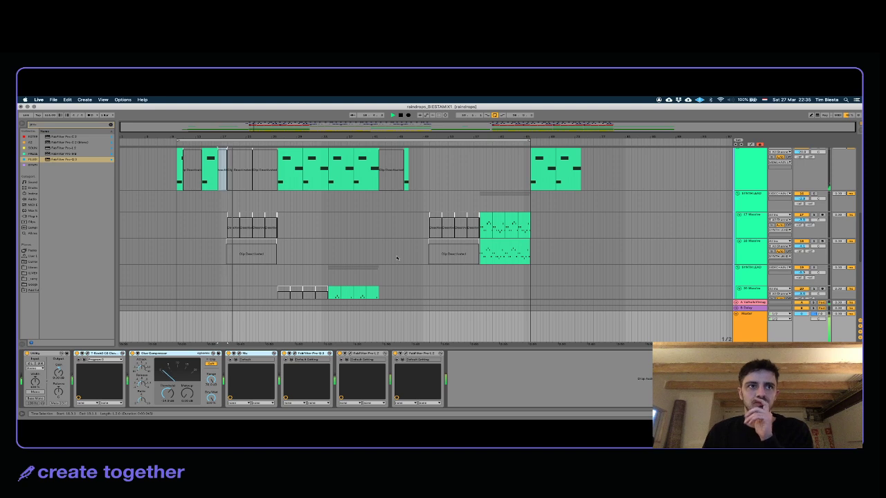
# Step: Open the Master's Pulsar Mu compressor and adjust the low-cut knob of its sidechain EQ
pyautogui.click(214, 196)
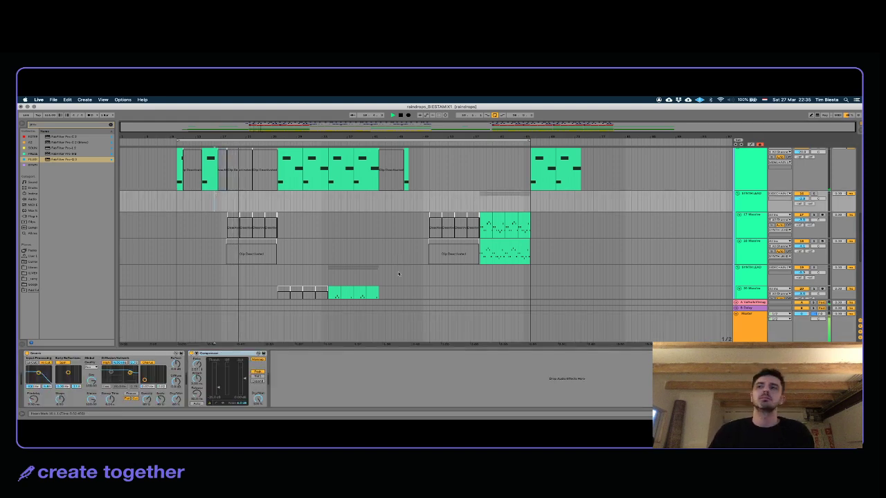
pyautogui.click(748, 313)
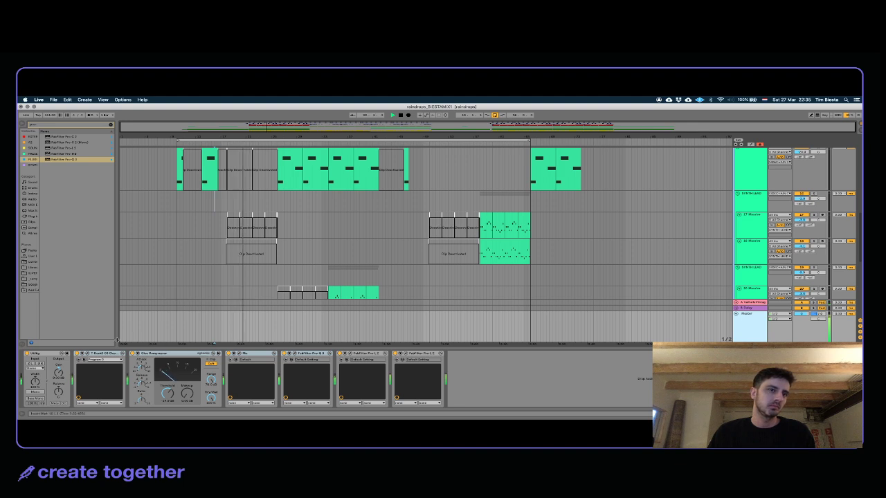
pyautogui.click(246, 354)
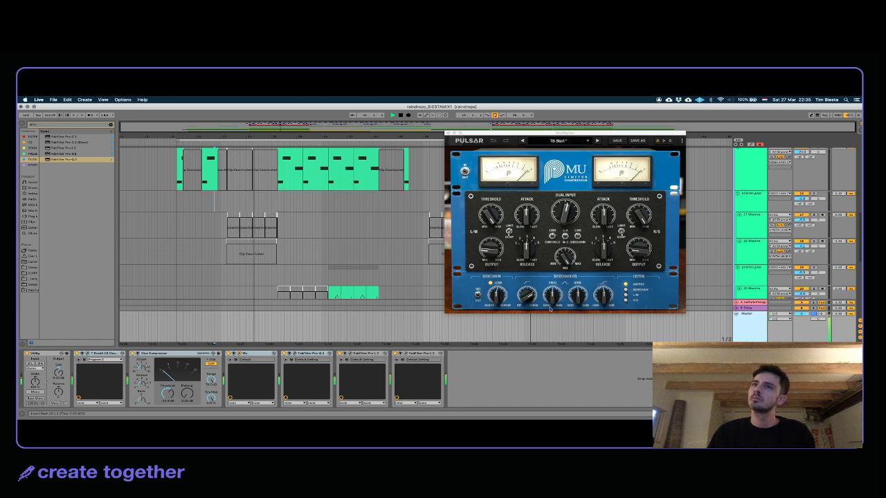
pyautogui.click(525, 298)
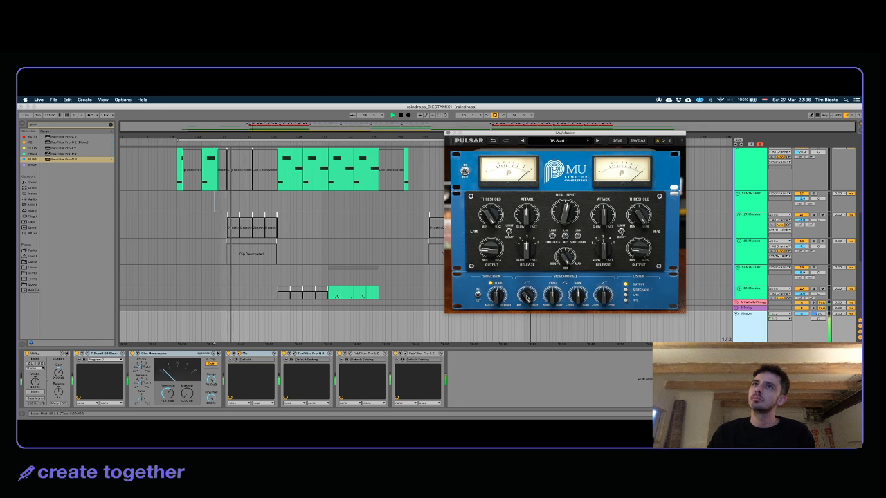
# Step: Open the Master's first Pro-L 2 beside the Mu compressor and lower its gain to about +12 dB
pyautogui.click(350, 354)
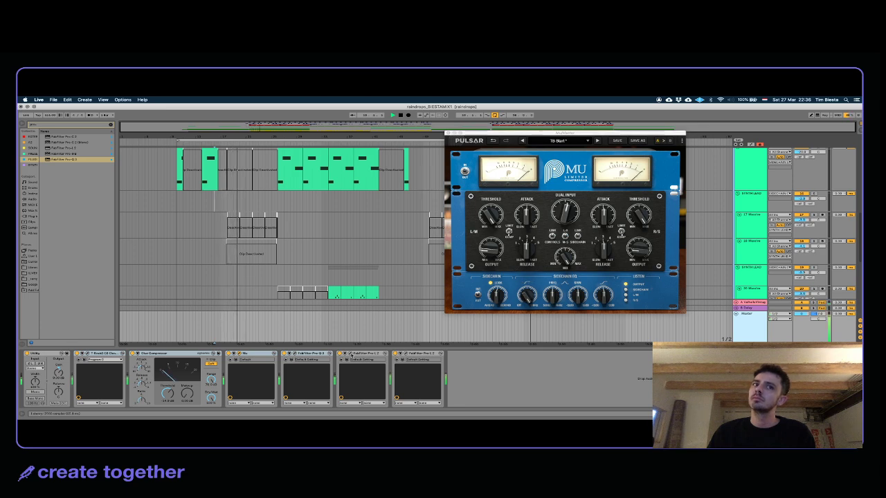
pyautogui.moveTo(489, 141); pyautogui.dragTo(327, 133)
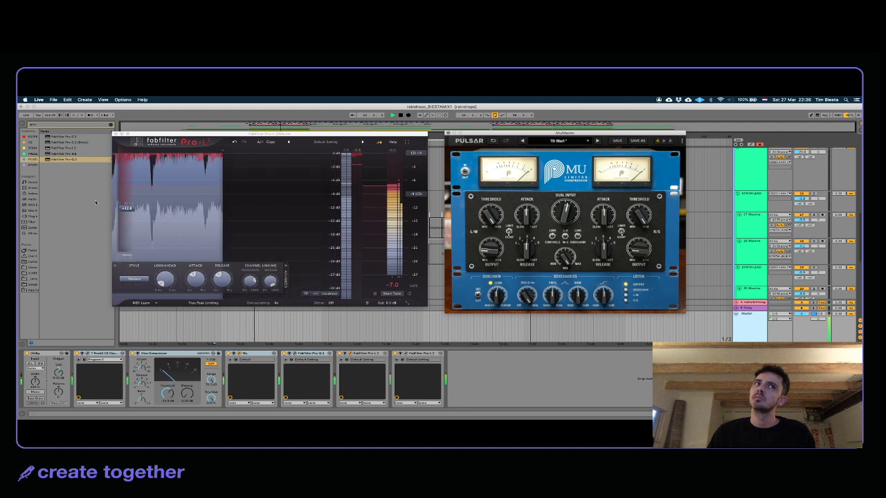
pyautogui.click(132, 212)
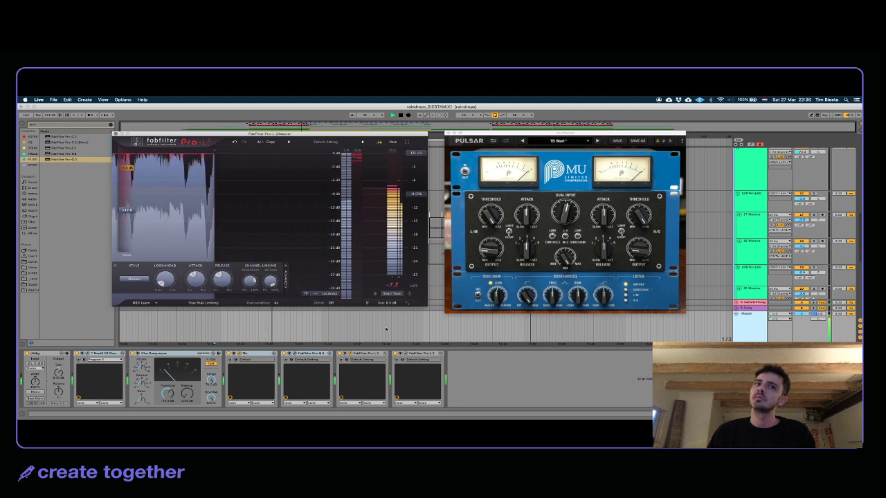
# Step: Check the second Pro-L 2's limiting, switch the Mu compressor from needle meters to its graph display, and leave only the compressor open
pyautogui.click(406, 353)
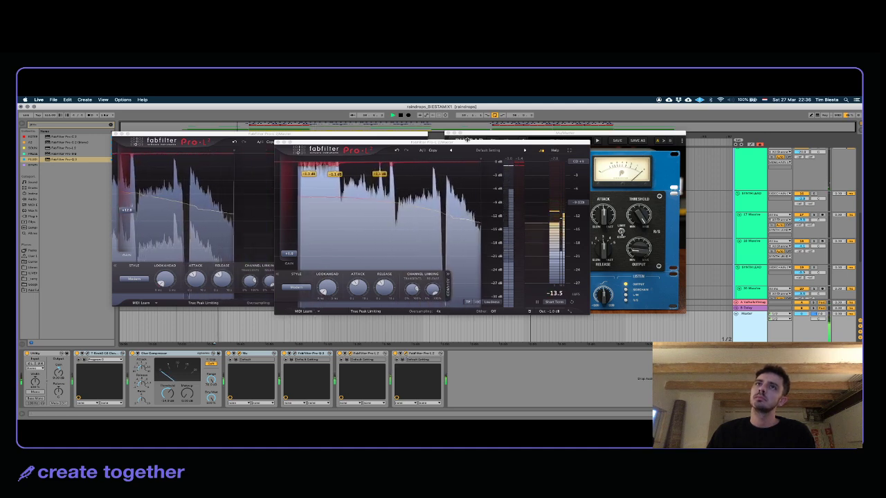
pyautogui.click(277, 144)
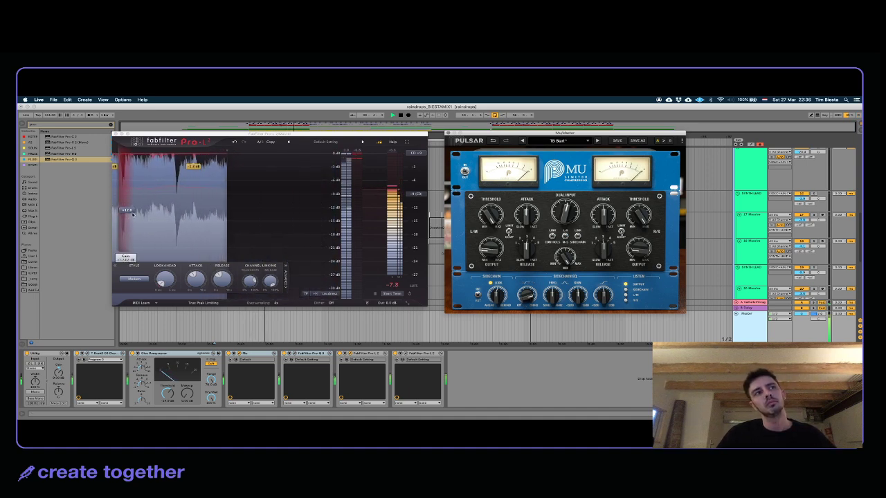
pyautogui.moveTo(131, 213)
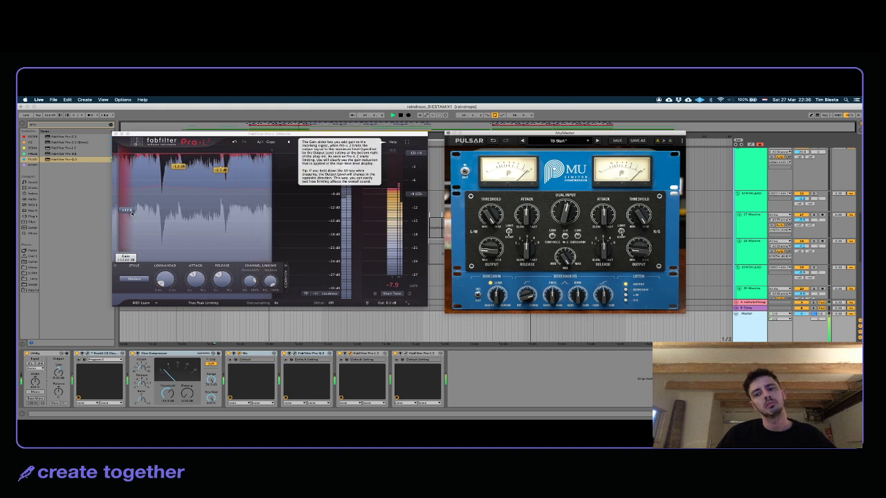
pyautogui.click(559, 183)
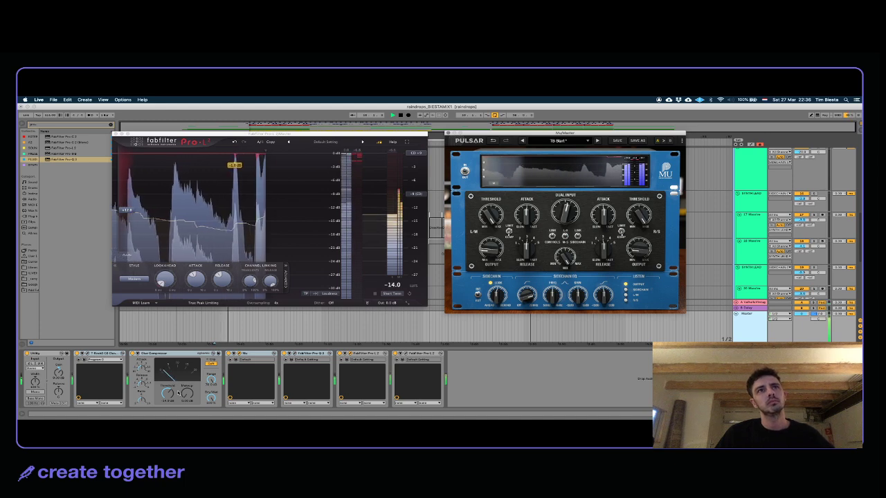
pyautogui.click(115, 134)
# Step: Search the browser for Bettermaker and bx_digital plug-ins across all results
pyautogui.click(110, 124)
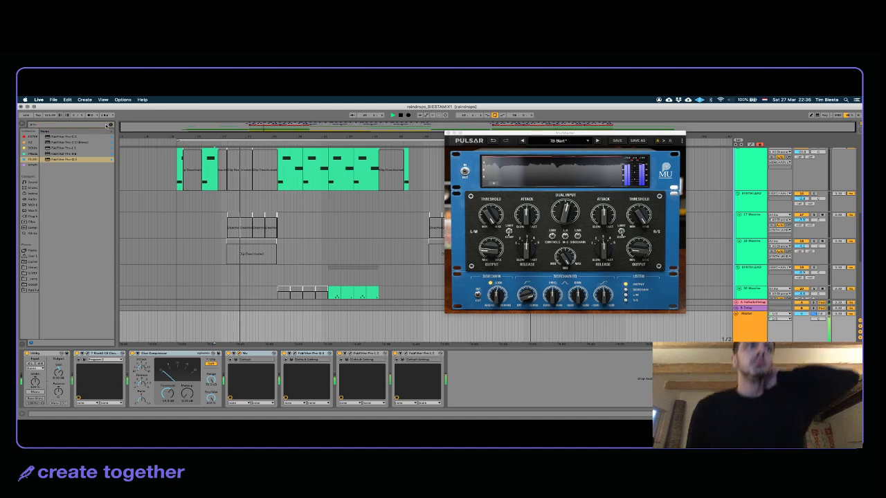
pyautogui.click(82, 124)
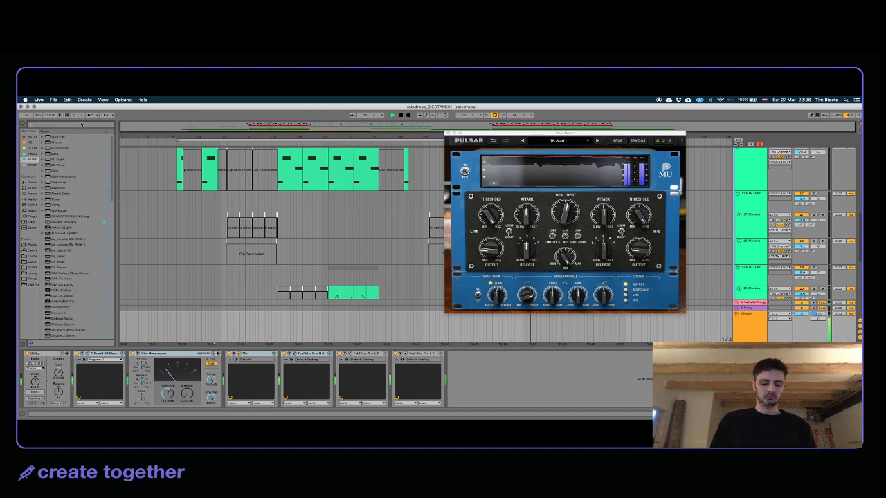
pyautogui.write('multib')
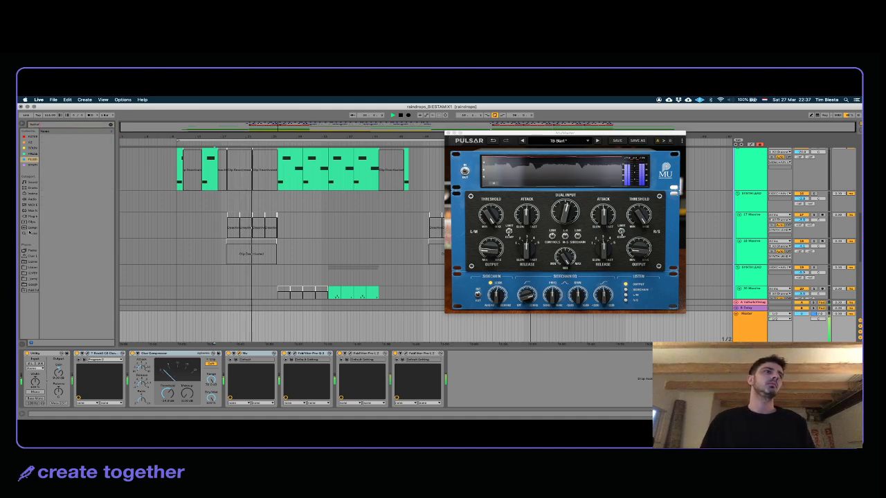
pyautogui.click(65, 148)
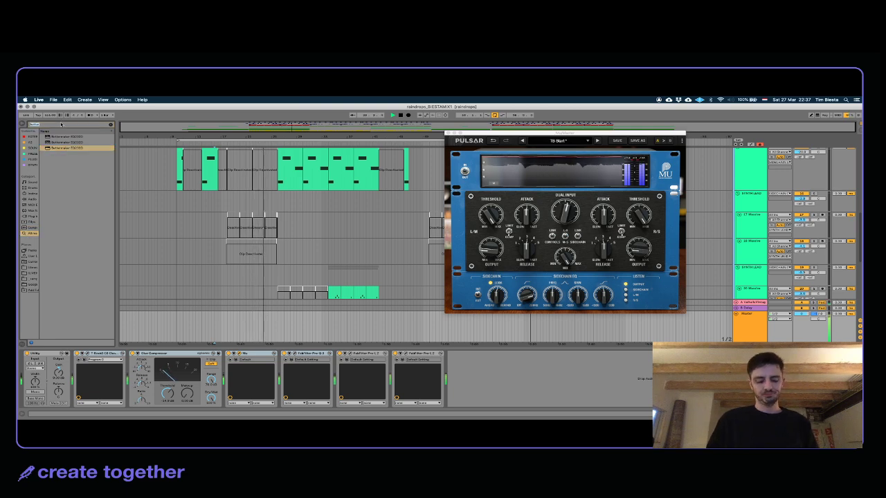
pyautogui.write('ssl')
pyautogui.press('BackSpace')
pyautogui.press('BackSpace')
pyautogui.press('BackSpace')
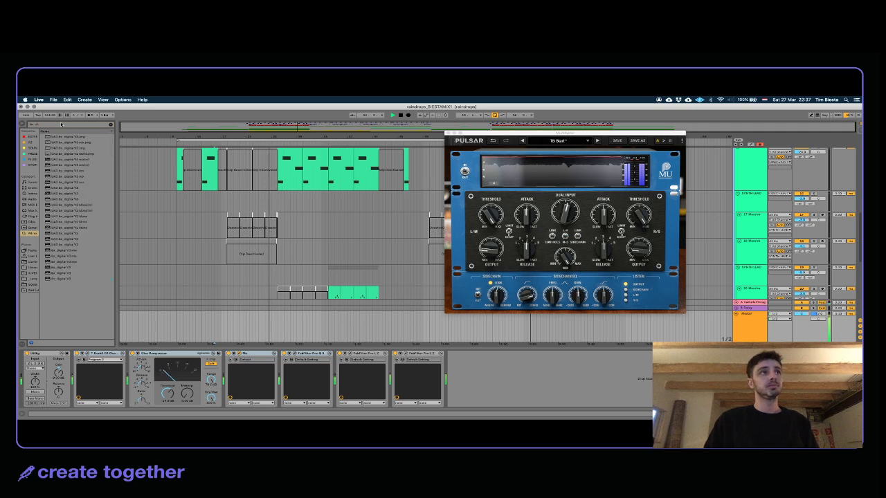
# Step: Find the Ozone Equalizer by searching for ozone, add it to the Master, and place it between Utility and the T-RackS device
pyautogui.write('ozone')
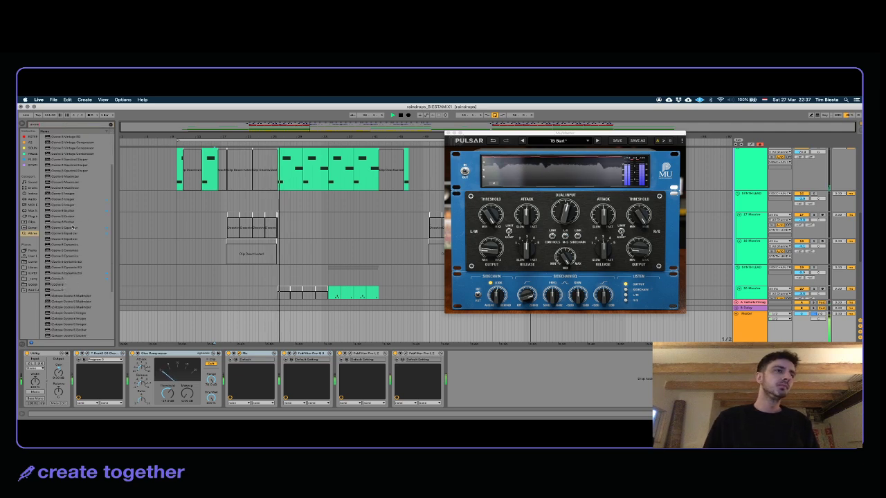
pyautogui.scroll(-4, 72, 227)
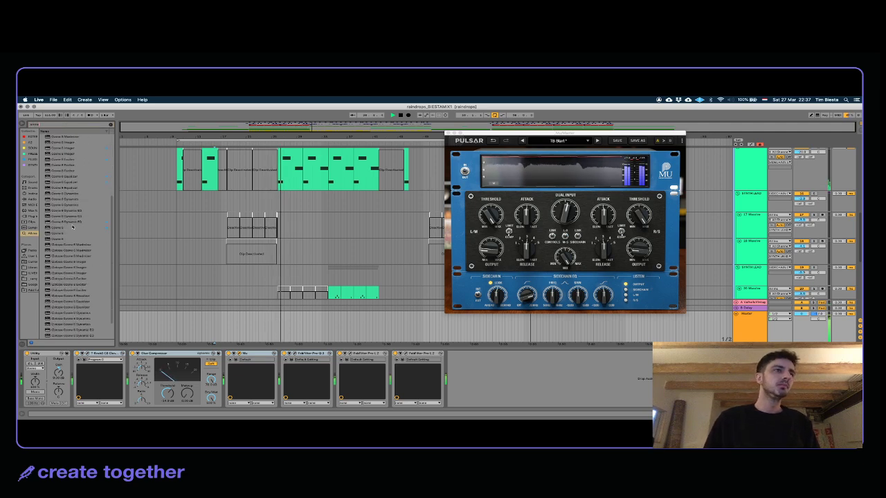
pyautogui.click(73, 205)
pyautogui.scroll(2, 75, 205)
pyautogui.click(69, 182)
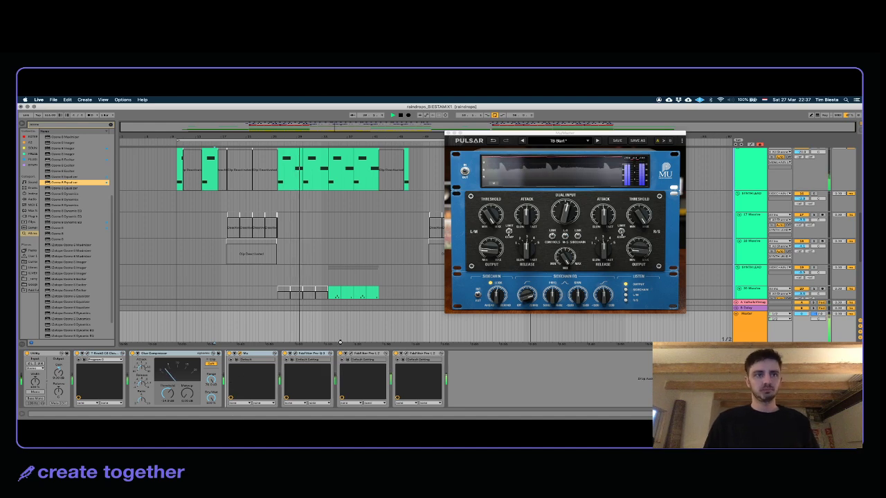
pyautogui.press('Return')
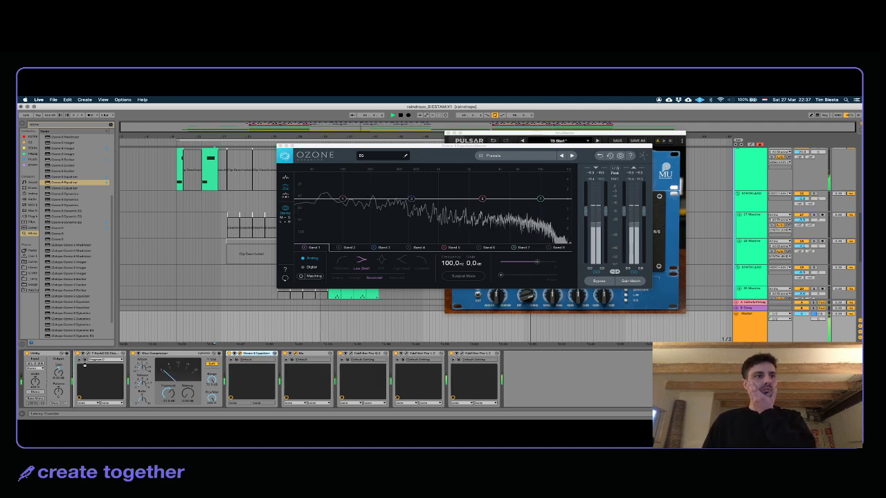
pyautogui.moveTo(85, 365); pyautogui.dragTo(82, 367)
# Step: Switch the Ozone Equalizer to mid/side mode and make band 1 of the side channel a 100 Hz high-pass while the track plays
pyautogui.click(284, 218)
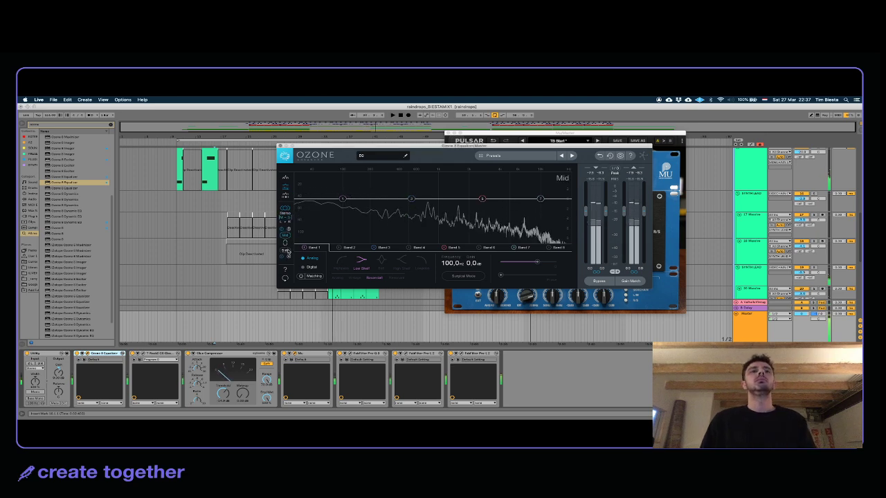
pyautogui.click(230, 231)
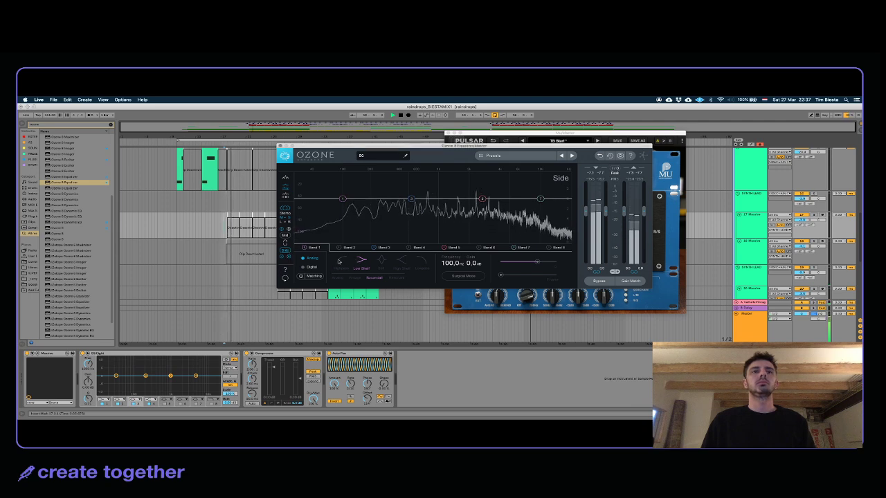
pyautogui.click(339, 261)
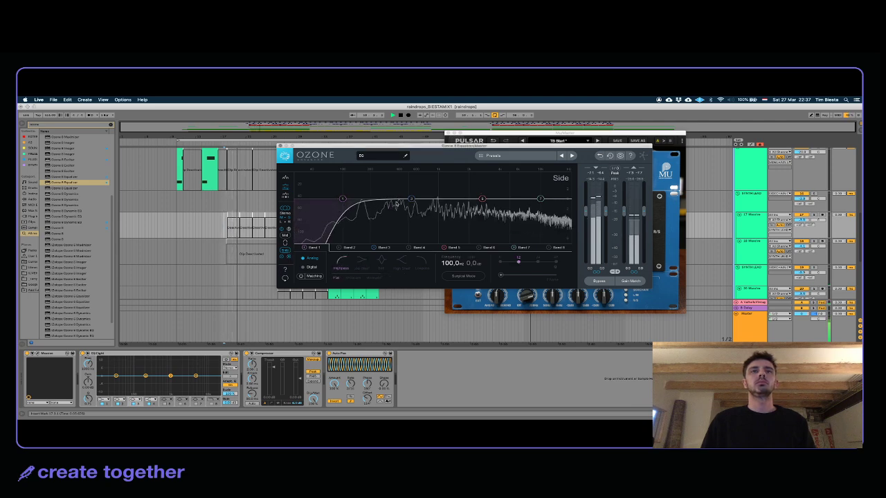
# Step: On the side channel, cut 385.4 Hz by 1.4 dB with a Q of 2.6 and boost the 9.67 kHz high shelf by 1.4 dB
pyautogui.click(411, 199)
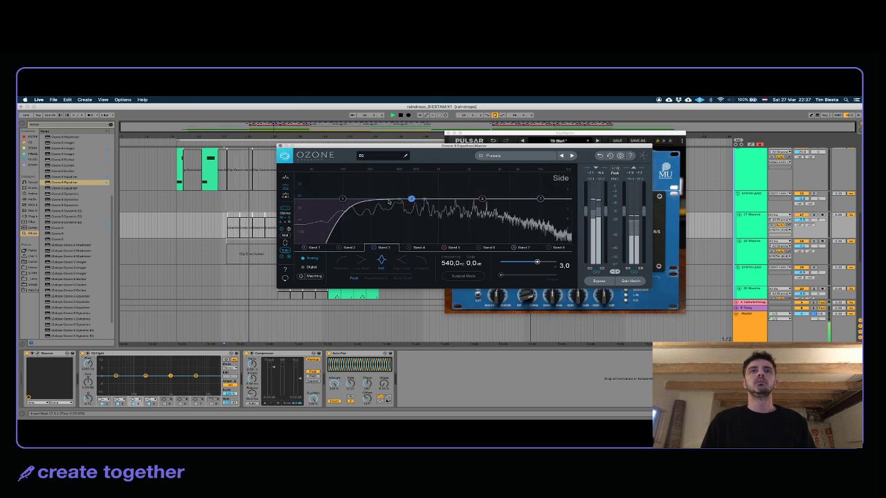
pyautogui.moveTo(388, 202)
pyautogui.mouseDown()
pyautogui.moveTo(371, 206)
pyautogui.moveTo(398, 206)
pyautogui.mouseUp()
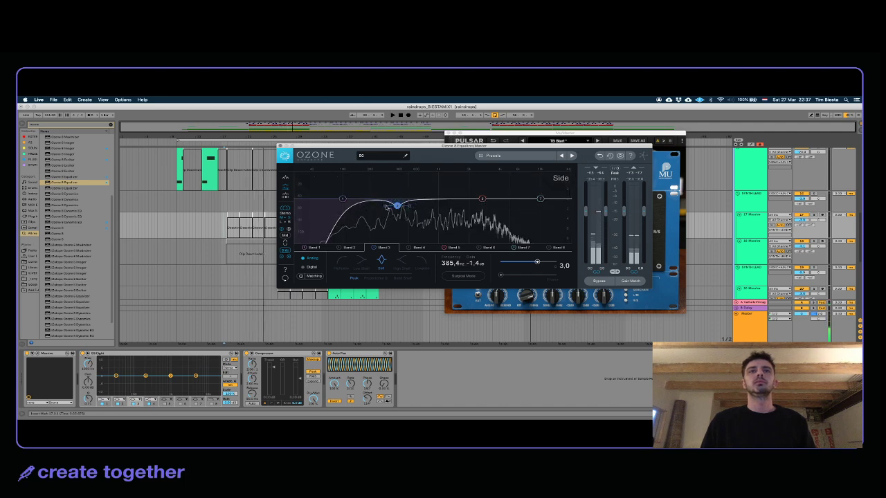
pyautogui.press('space')
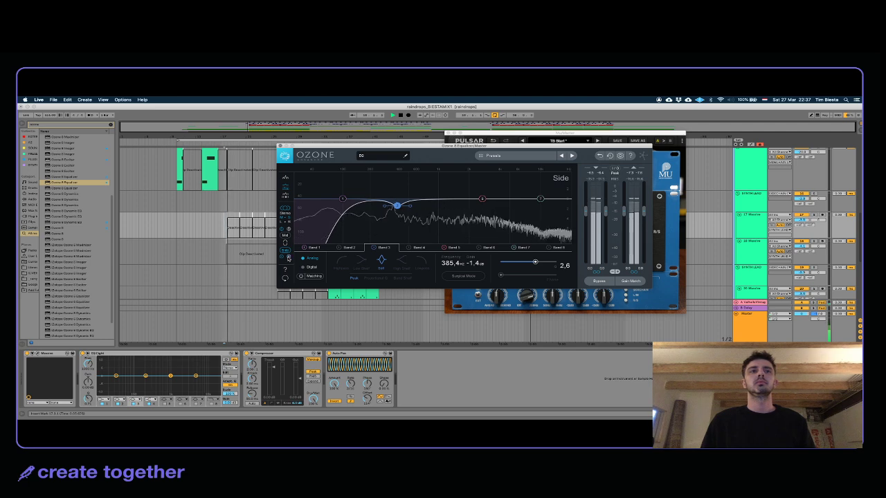
pyautogui.click(541, 198)
pyautogui.moveTo(540, 197); pyautogui.dragTo(539, 192)
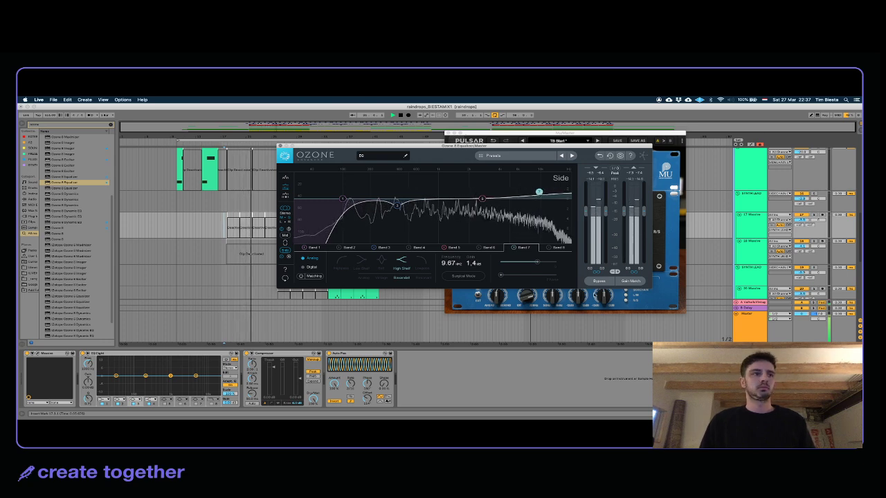
# Step: Toggle the Master's Ozone Equalizer off and on to compare the sound
pyautogui.click(747, 315)
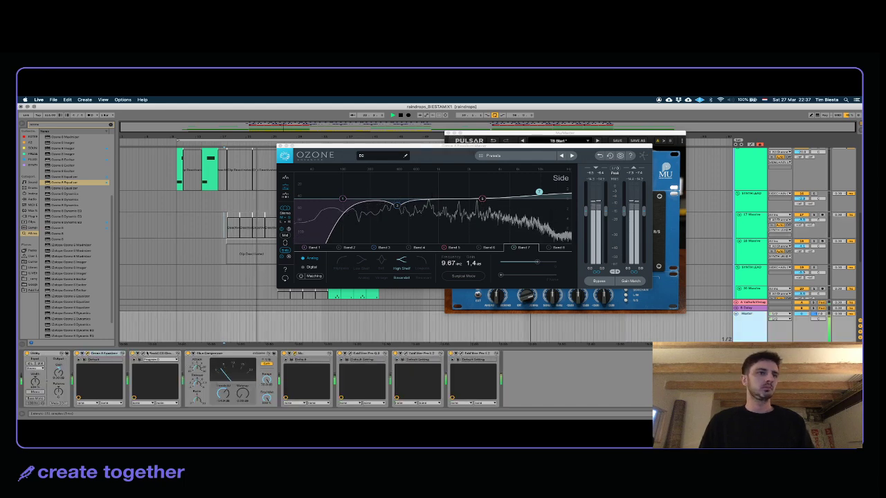
pyautogui.click(103, 355)
pyautogui.press('0')
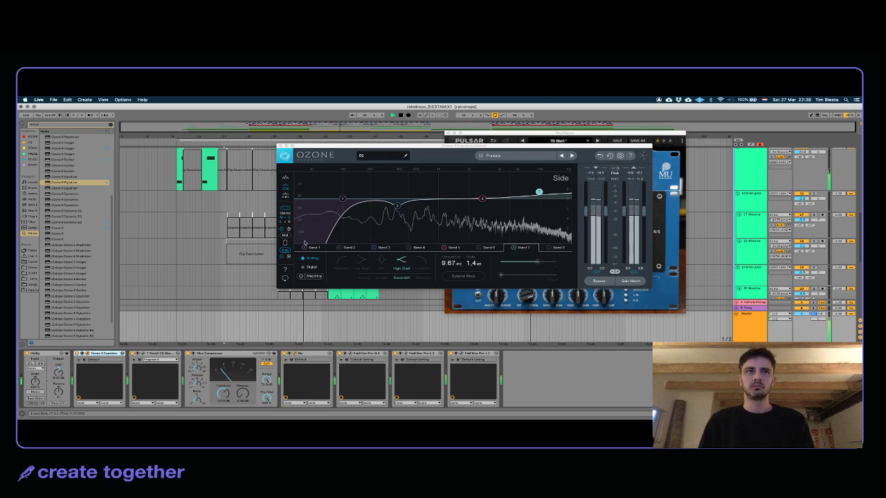
# Step: On the Ozone Equalizer's mid channel, move band 5 to 731.4 Hz and cut it by 1.2 dB
pyautogui.click(288, 234)
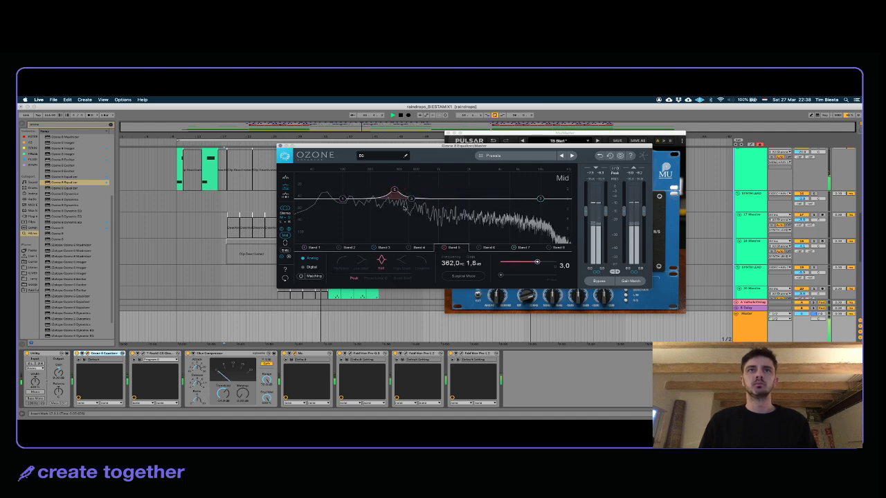
pyautogui.moveTo(404, 207); pyautogui.dragTo(400, 209)
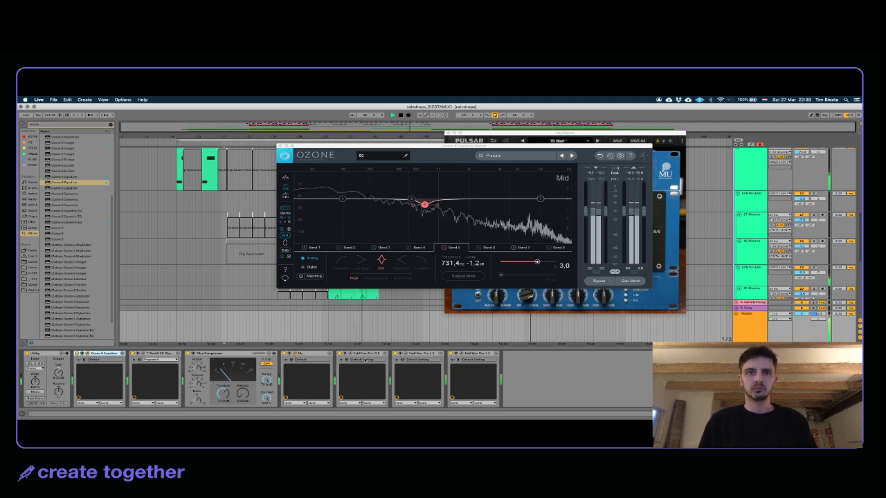
# Step: Select the Master's Ozone Equalizer through Pro-Q 3 as a group for comparison, and close the Ozone and Mu compressor windows
pyautogui.click(361, 354)
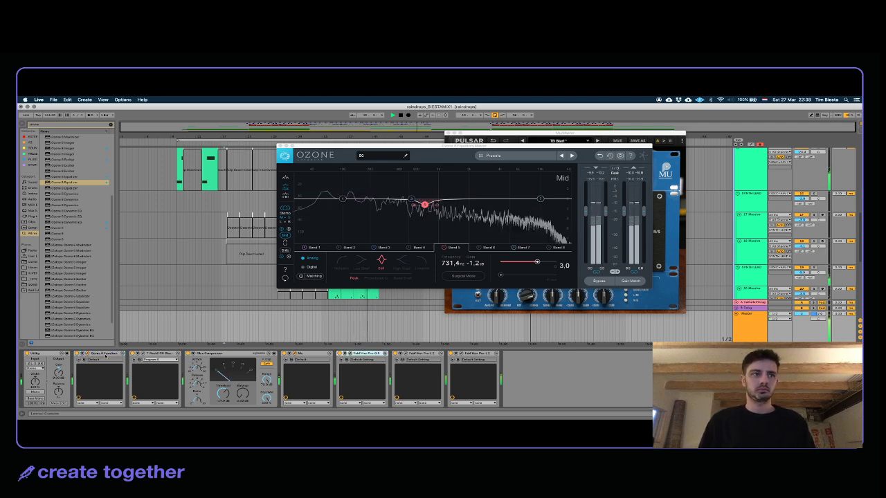
pyautogui.keyDown('shift'); pyautogui.click(103, 355); pyautogui.keyUp('shift')
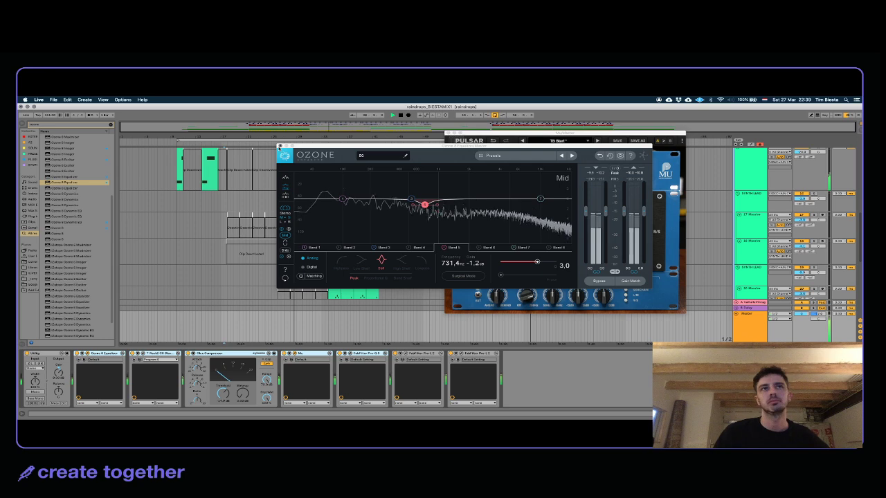
pyautogui.click(278, 146)
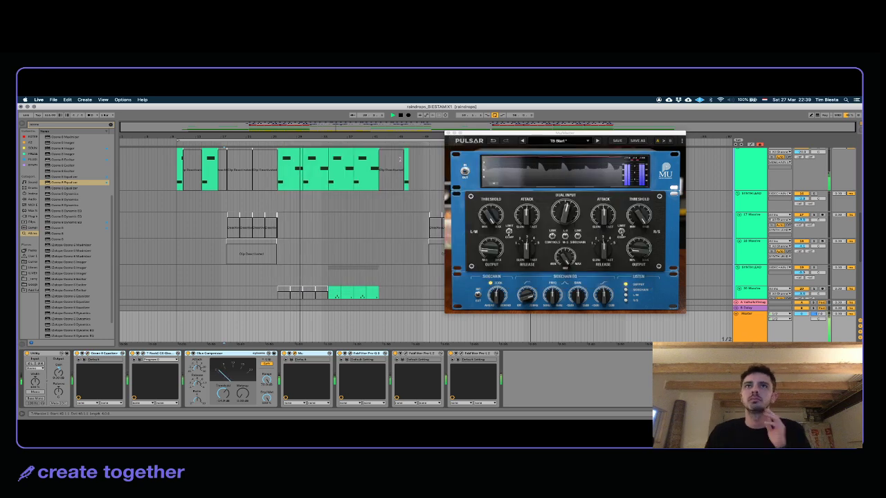
pyautogui.click(448, 132)
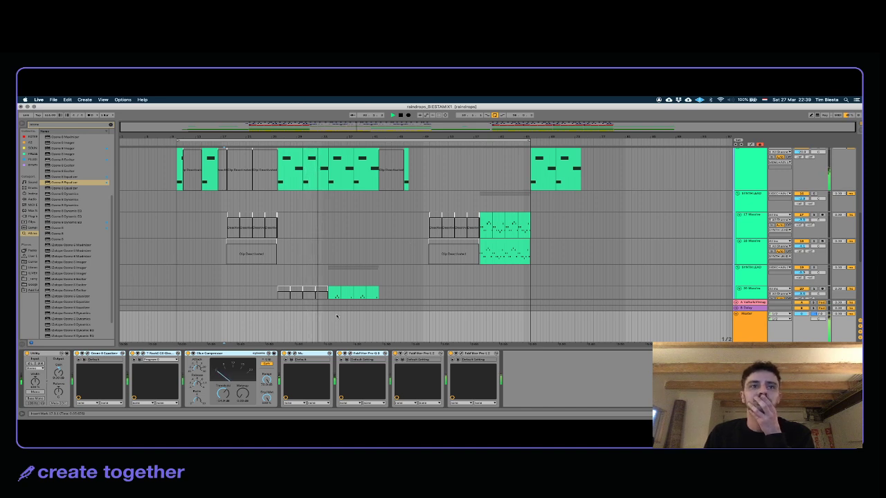
# Step: Unfold the lower PIANO track and try a midrange bell boost in its Pro-Q 3
pyautogui.scroll(-3, 380, 254)
pyautogui.scroll(6, 380, 253)
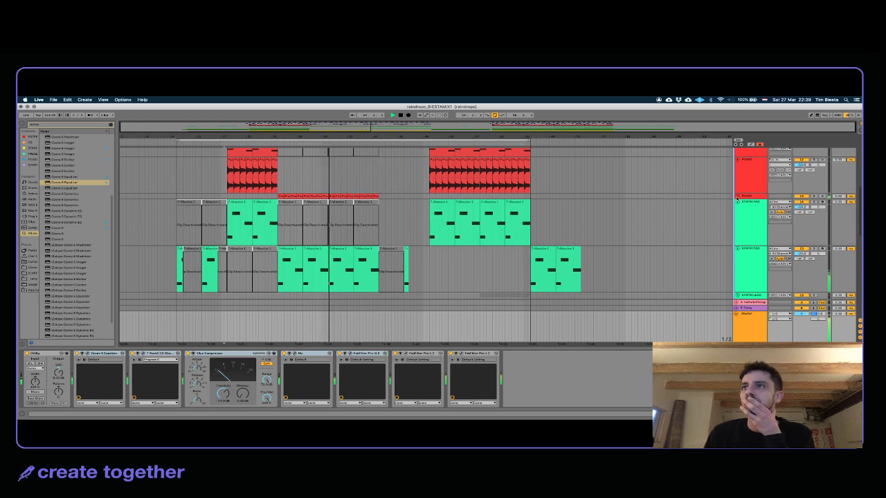
pyautogui.click(737, 195)
pyautogui.click(749, 196)
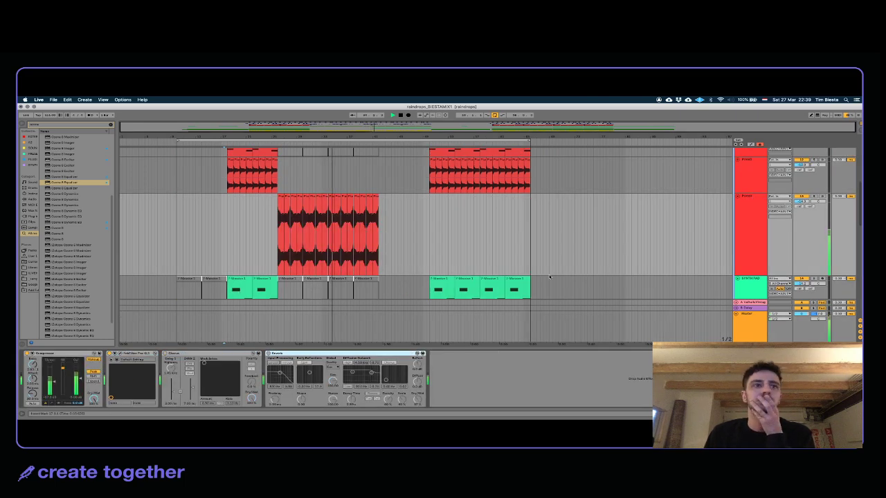
pyautogui.click(119, 354)
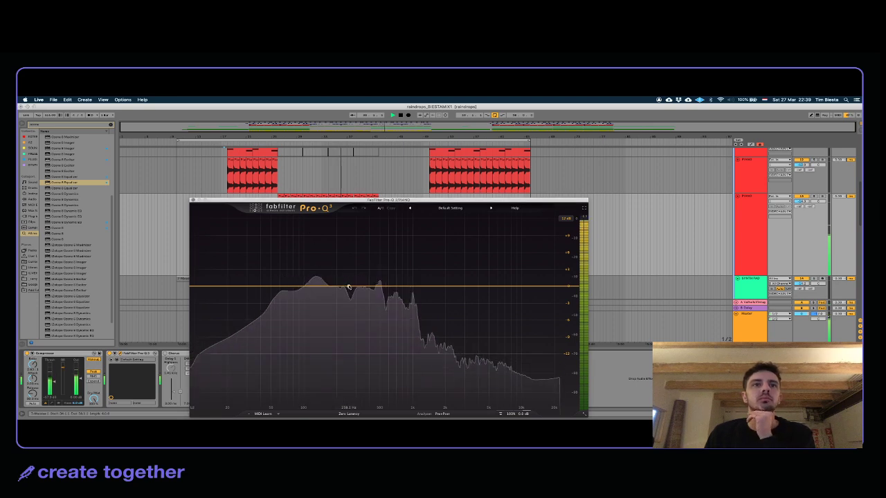
pyautogui.moveTo(358, 269)
pyautogui.mouseDown()
pyautogui.moveTo(385, 271)
pyautogui.moveTo(364, 271)
pyautogui.moveTo(381, 274)
pyautogui.moveTo(371, 259)
pyautogui.moveTo(367, 300)
pyautogui.moveTo(366, 272)
pyautogui.mouseUp()
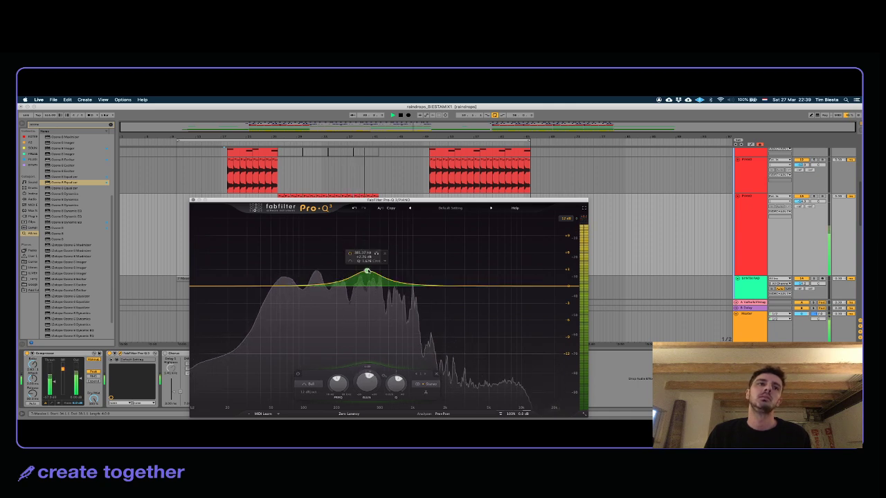
# Step: Delete the Pro-Q 3 from the lower PIANO track
pyautogui.click(135, 353)
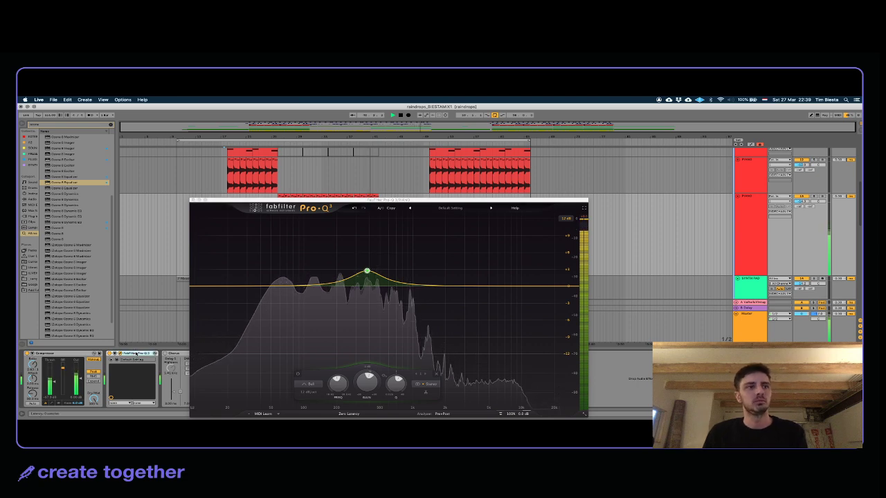
pyautogui.press('Delete')
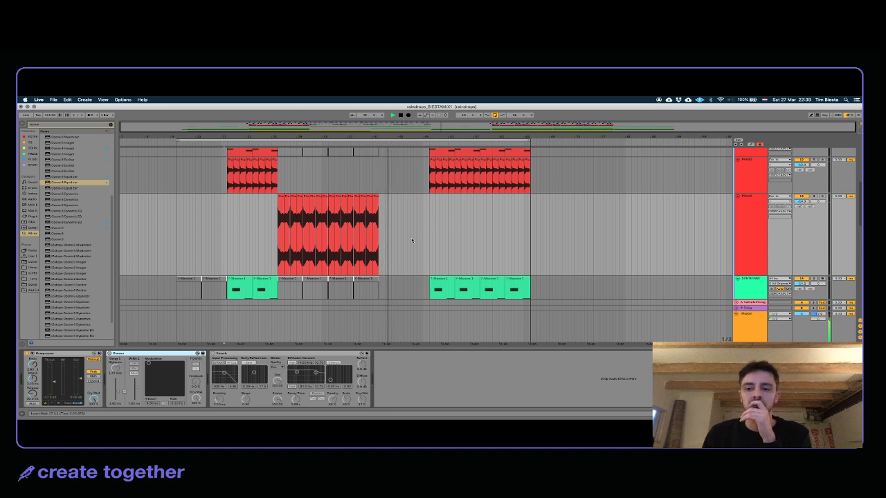
# Step: Open both Pro-L 2 limiters on the Master to check loudness and gain reduction, and close them
pyautogui.scroll(-3, 412, 240)
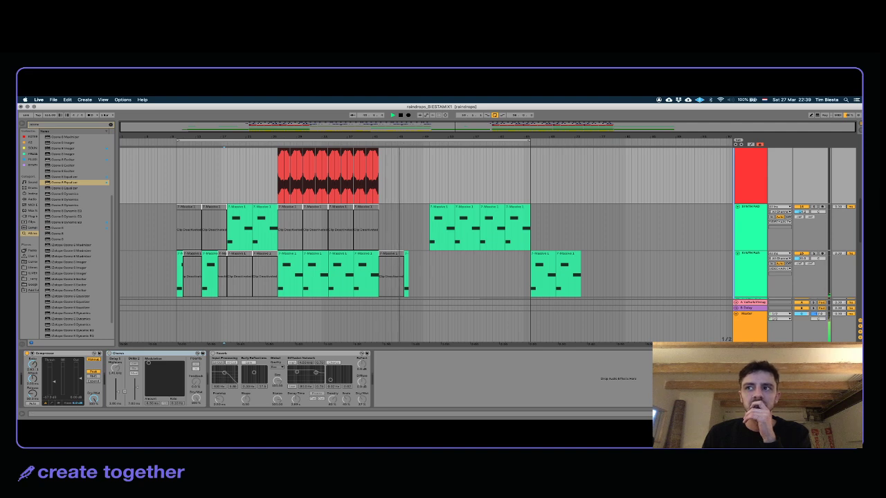
pyautogui.click(745, 334)
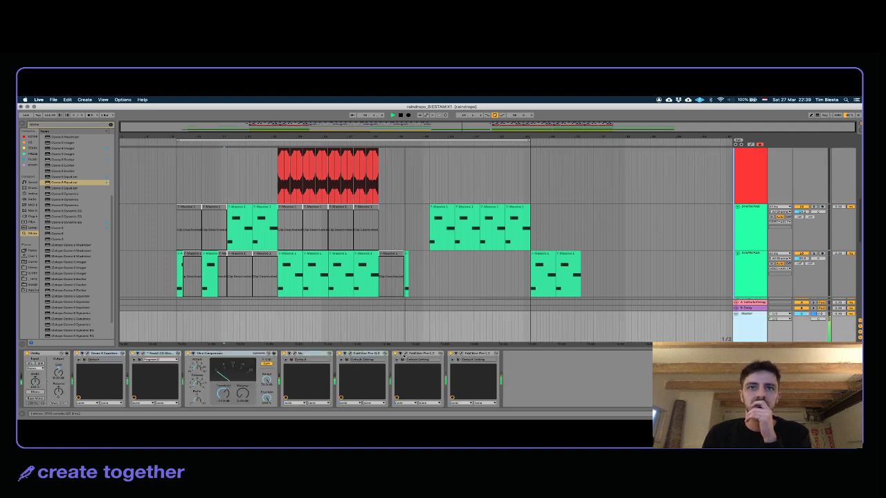
pyautogui.click(481, 354)
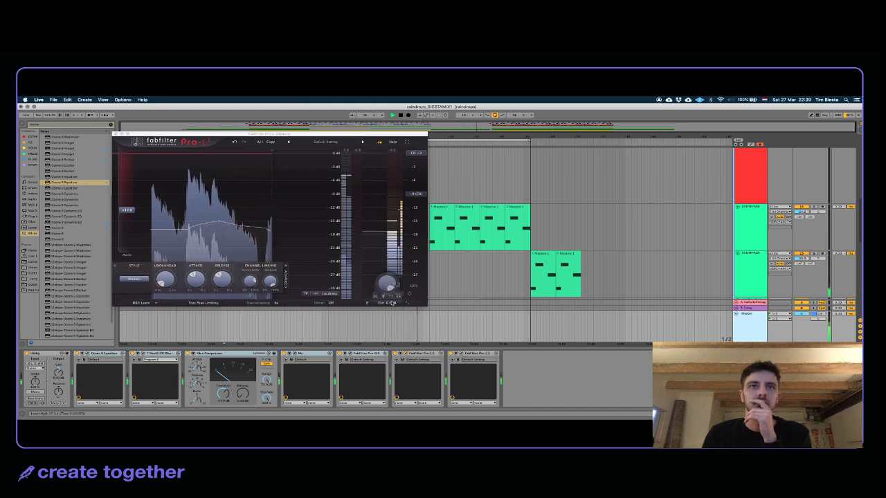
pyautogui.moveTo(407, 296)
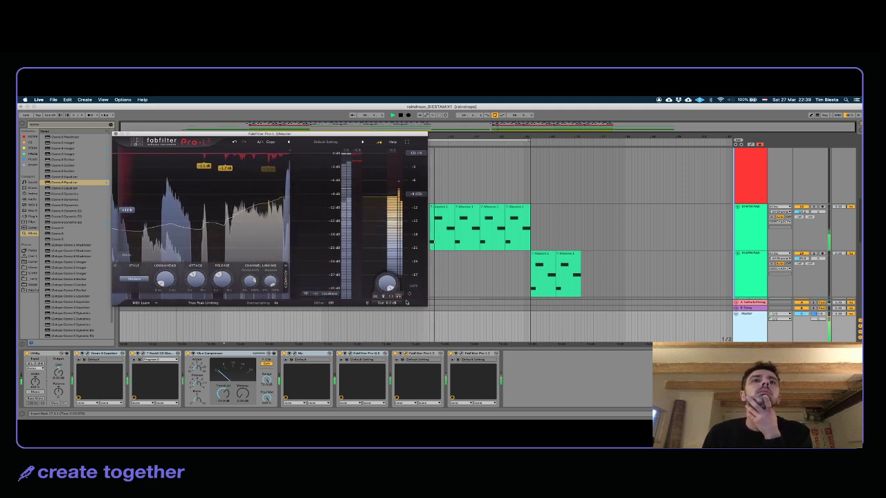
pyautogui.click(463, 353)
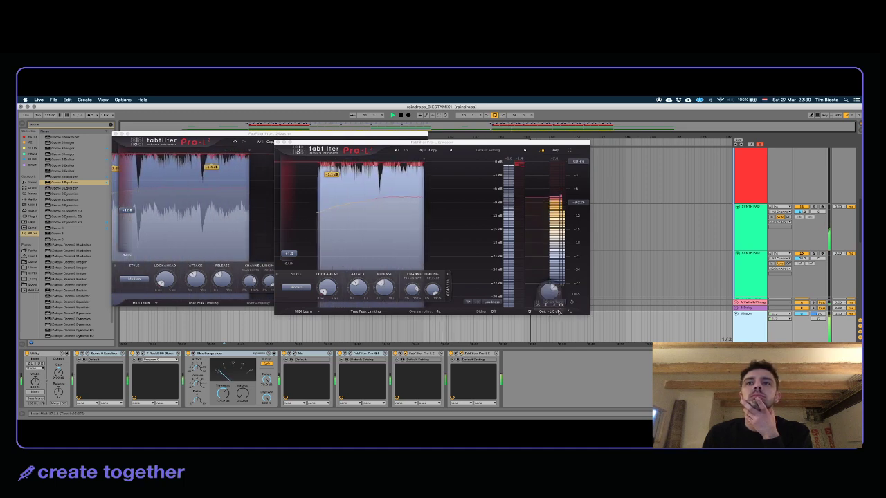
pyautogui.click(561, 305)
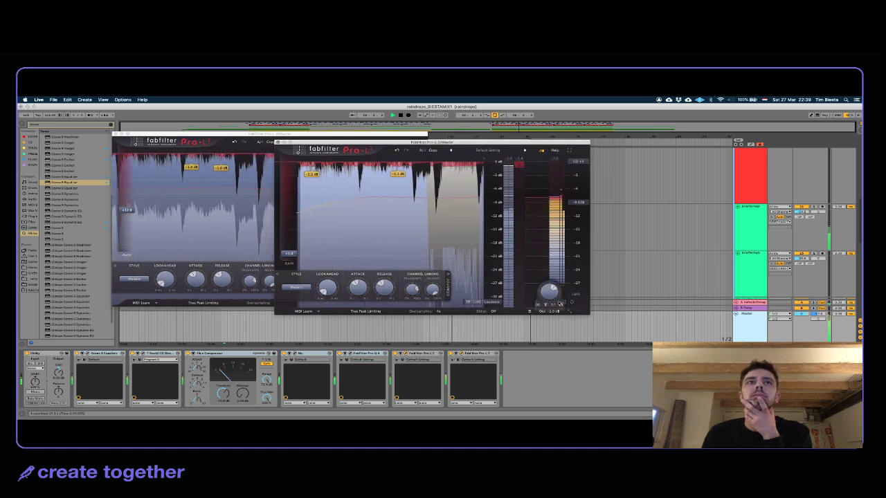
pyautogui.click(278, 142)
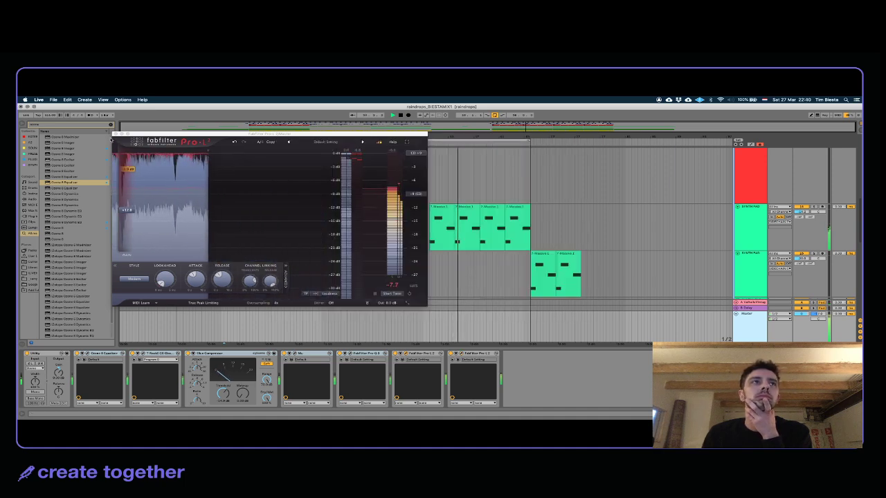
pyautogui.click(114, 133)
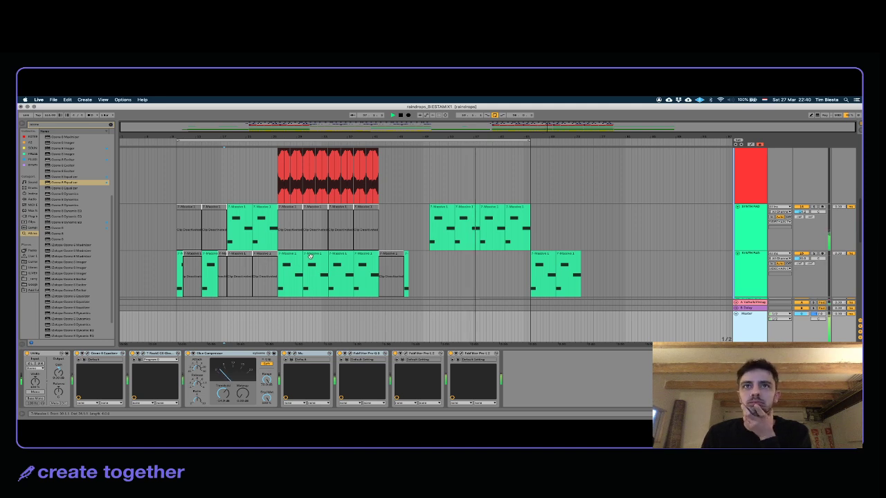
# Step: Select the Master's devices from Pro-Q 3 back to the Ozone Equalizer to compare the processing
pyautogui.click(360, 354)
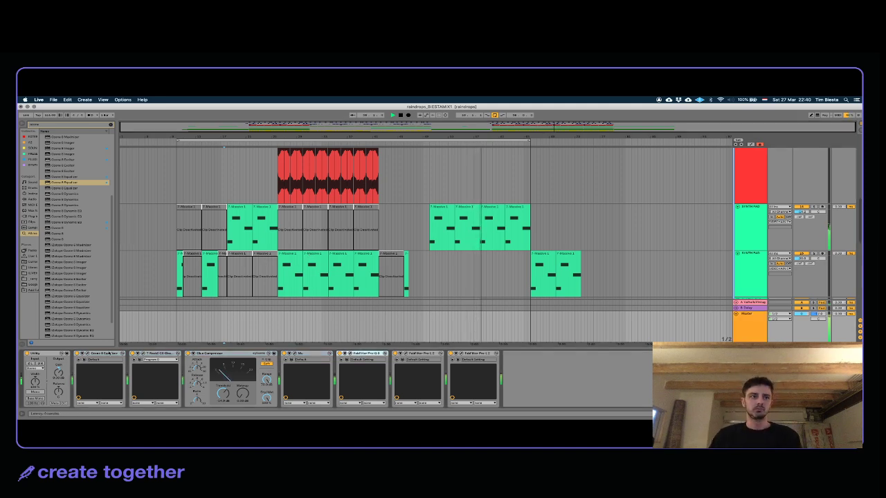
pyautogui.click(102, 353)
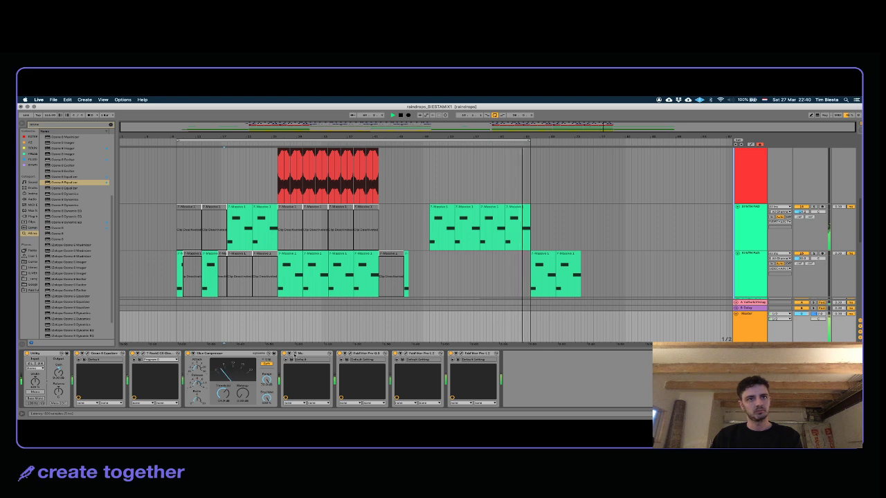
# Step: Open the Master's Mu compressor and play the song from the first active clip on the upper SYNTH PAD track
pyautogui.click(291, 353)
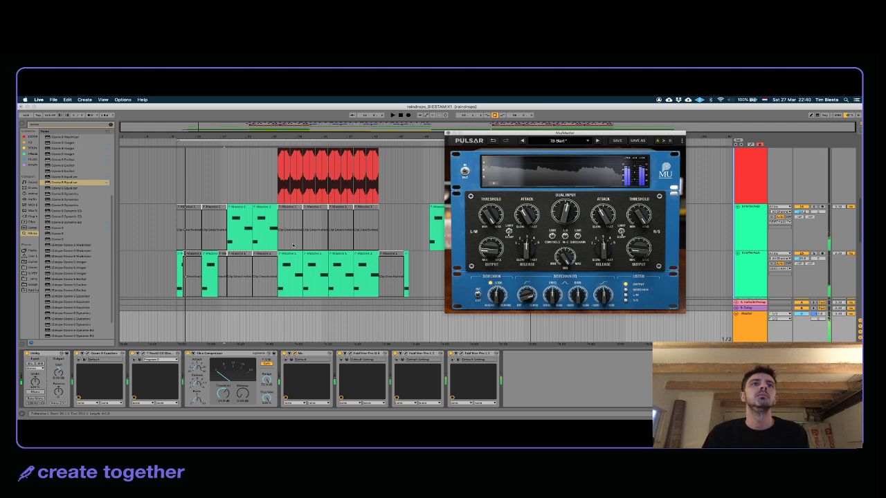
pyautogui.click(293, 264)
pyautogui.click(234, 215)
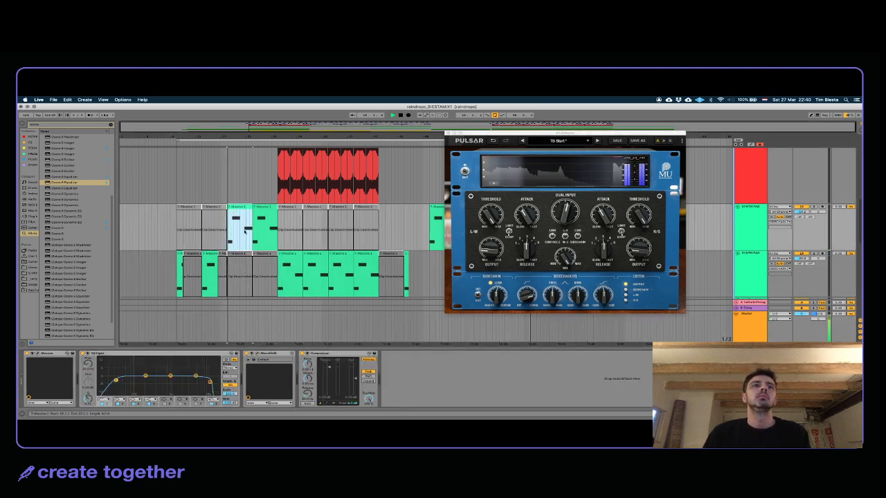
pyautogui.press('space')
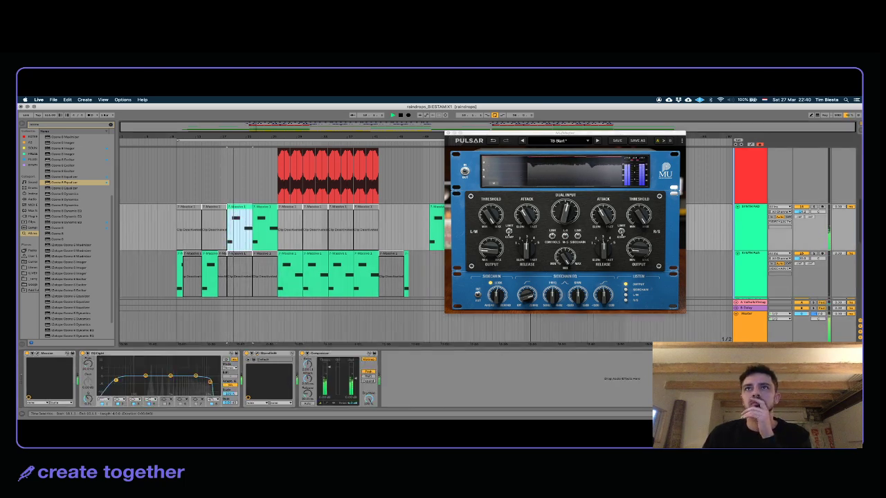
# Step: Audition the Mu compressor's release and its L/M attack between 0.00 and 10.0, settling the attack at about 4.3
pyautogui.moveTo(517, 217); pyautogui.dragTo(508, 268)
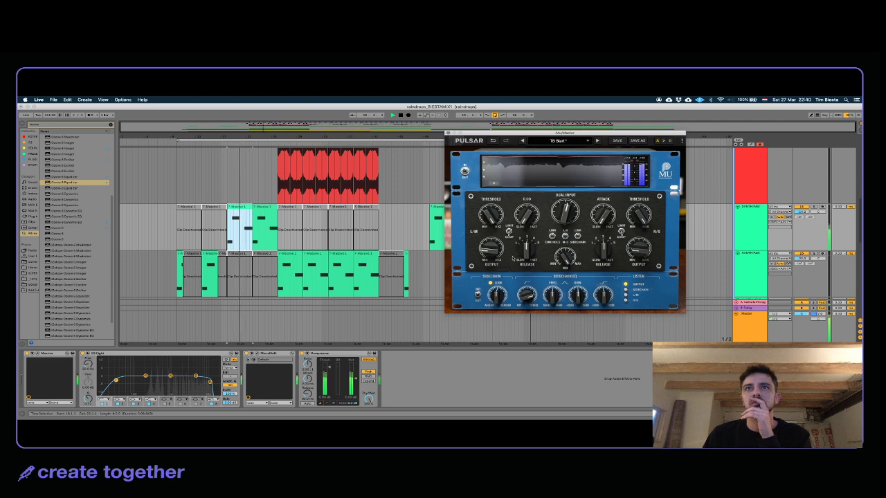
pyautogui.moveTo(519, 231); pyautogui.dragTo(524, 211)
pyautogui.moveTo(522, 243); pyautogui.dragTo(523, 252)
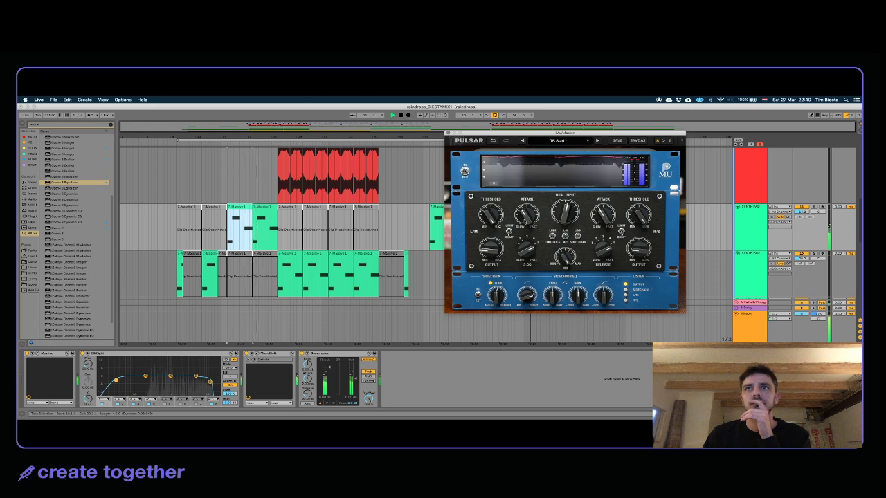
pyautogui.moveTo(525, 255); pyautogui.dragTo(528, 265)
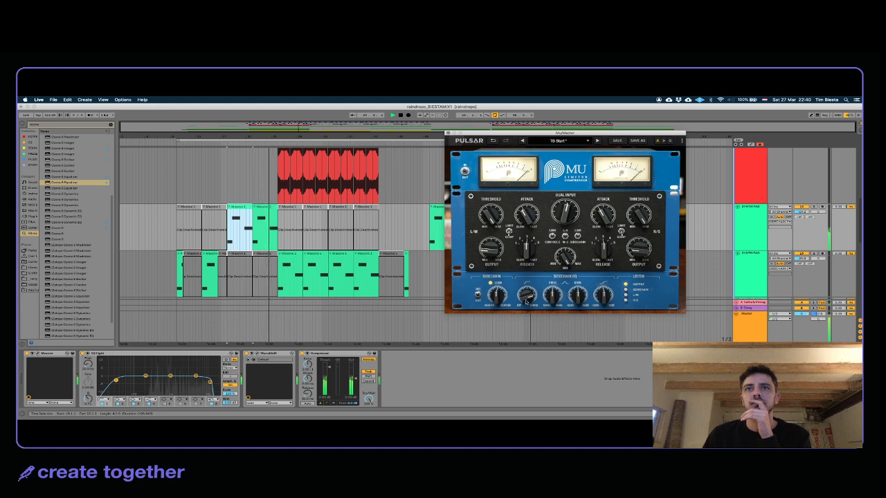
pyautogui.moveTo(527, 217); pyautogui.dragTo(540, 161)
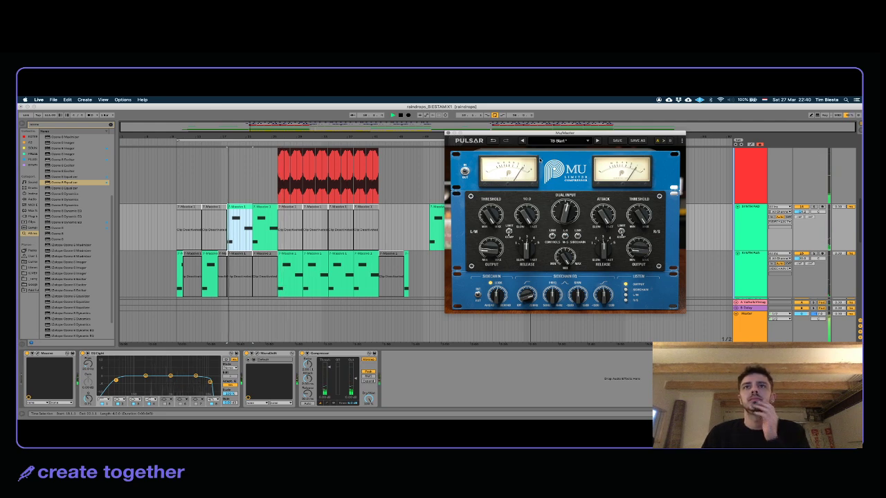
pyautogui.moveTo(540, 159); pyautogui.dragTo(527, 220)
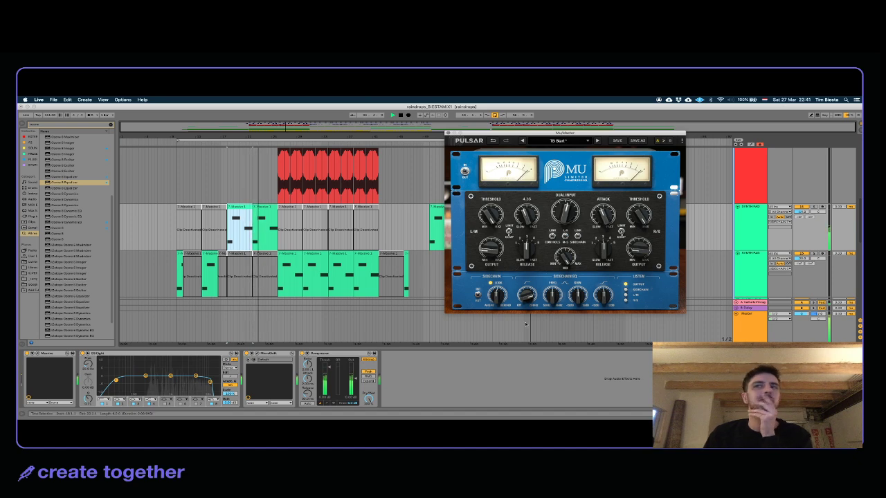
# Step: Select the Master's Ozone Equalizer through Pro-Q 3 as a group for another comparison
pyautogui.click(747, 314)
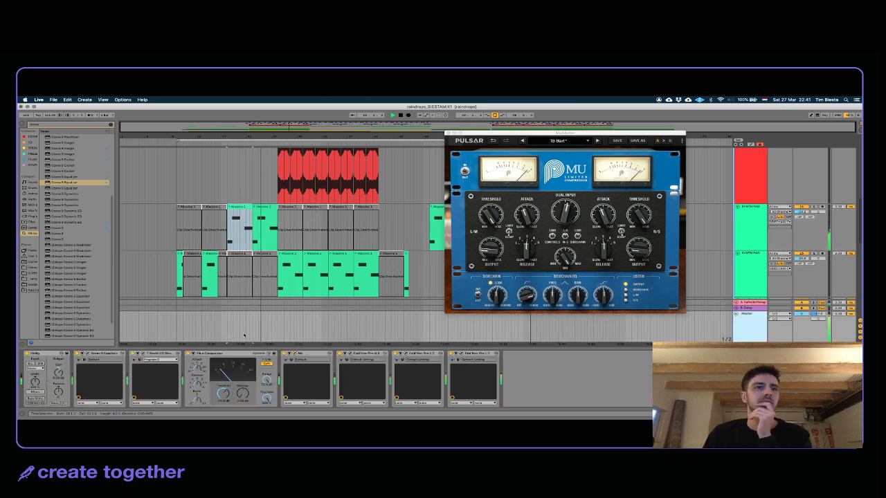
pyautogui.click(372, 356)
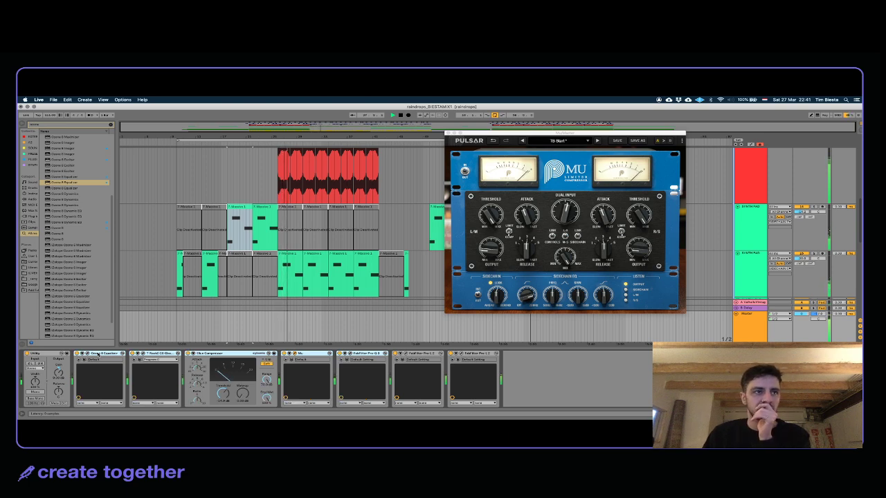
# Step: Move the Mu compressor window aside and play from just before the second active block of upper SYNTH PAD clips
pyautogui.click(289, 263)
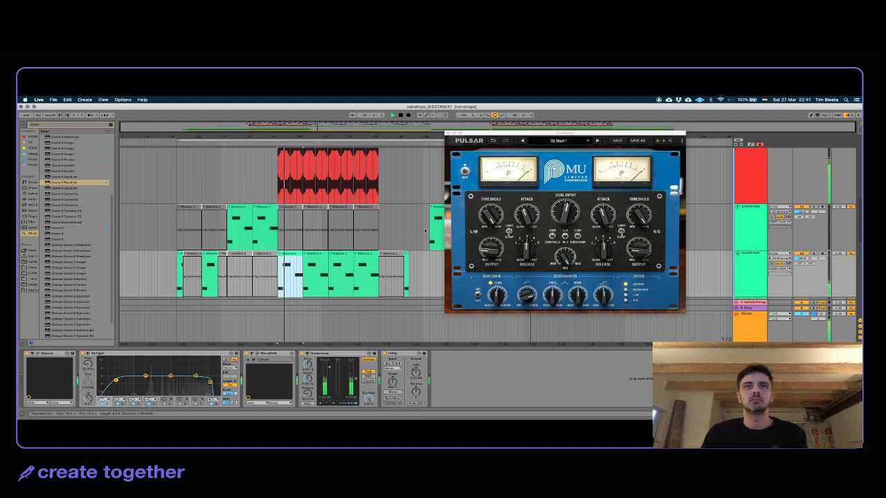
pyautogui.scroll(-2, 388, 256)
pyautogui.click(438, 186)
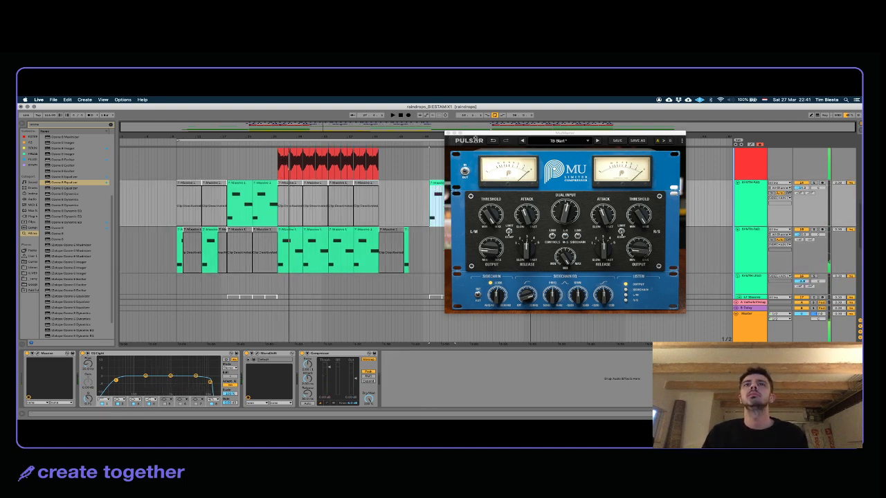
pyautogui.moveTo(476, 136); pyautogui.dragTo(663, 138)
pyautogui.click(406, 206)
pyautogui.press('space')
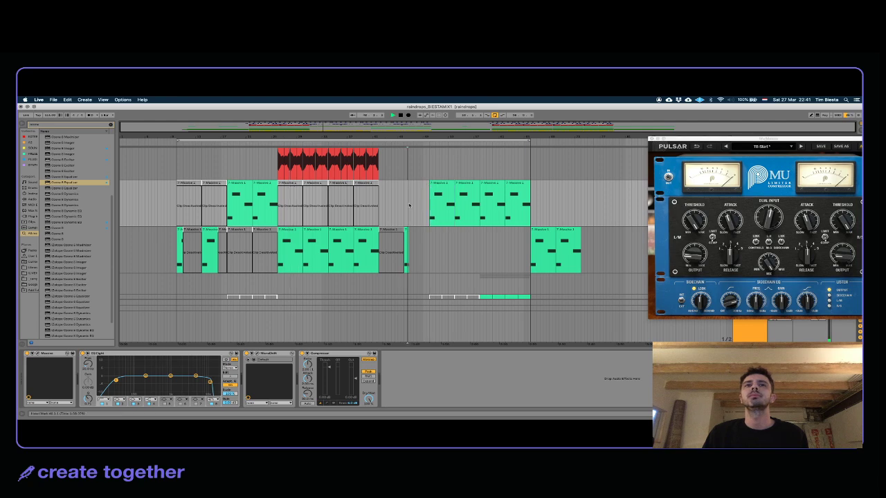
pyautogui.click(400, 205)
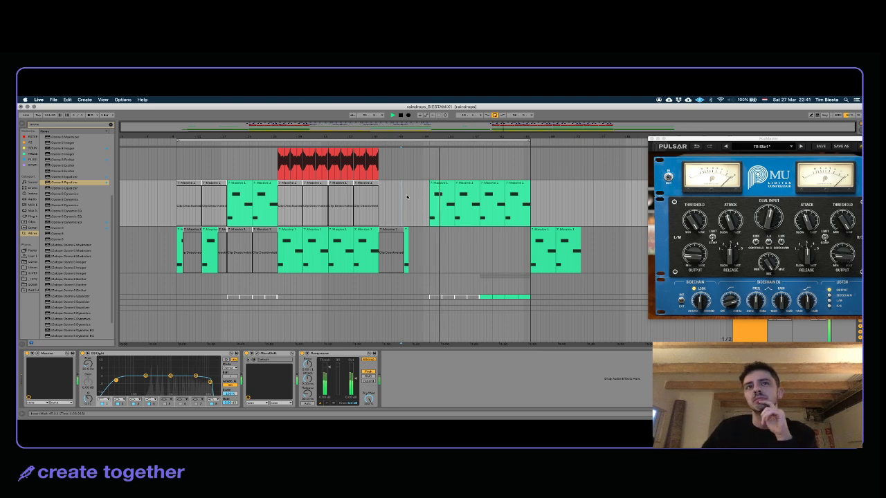
# Step: Close the Mu compressor window and raise the volume of the GTR LEAD L and GTR LEAD R tracks together
pyautogui.scroll(-5, 407, 198)
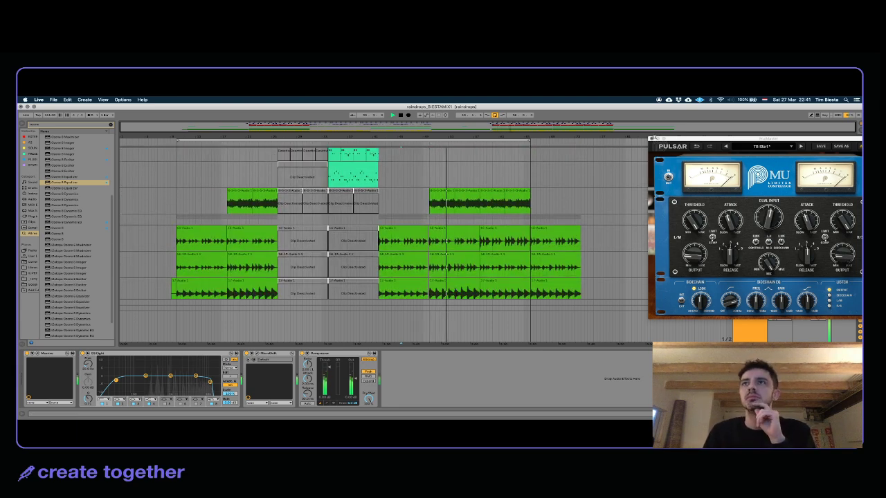
pyautogui.click(653, 138)
pyautogui.click(754, 242)
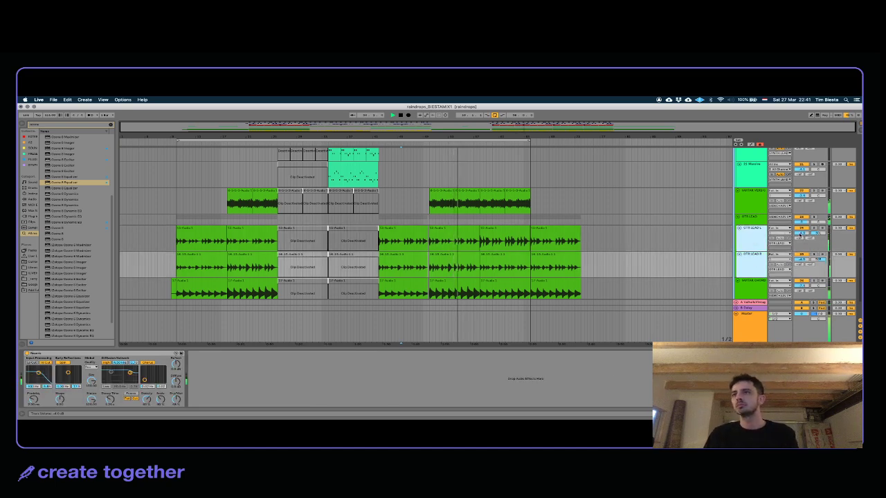
pyautogui.moveTo(800, 235); pyautogui.dragTo(800, 232)
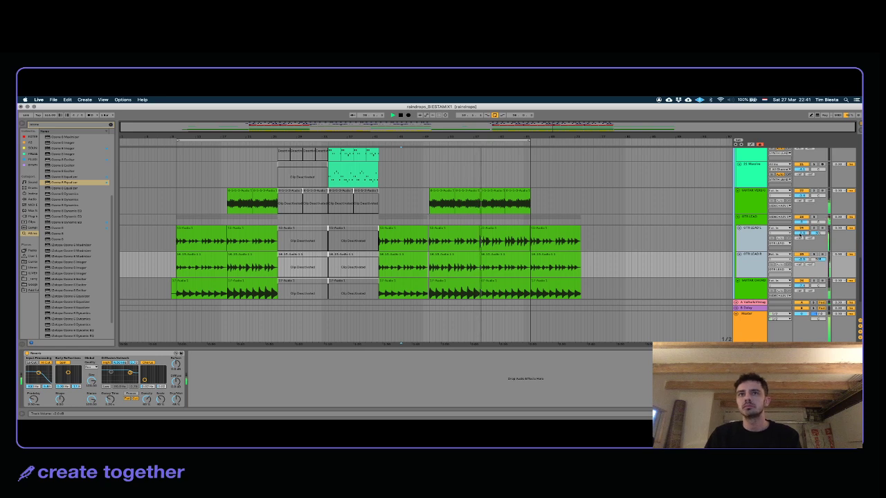
# Step: Adjust the volume of the first SYNTH LEAD group and extend the loop end past the final guitar clips
pyautogui.scroll(5, 681, 220)
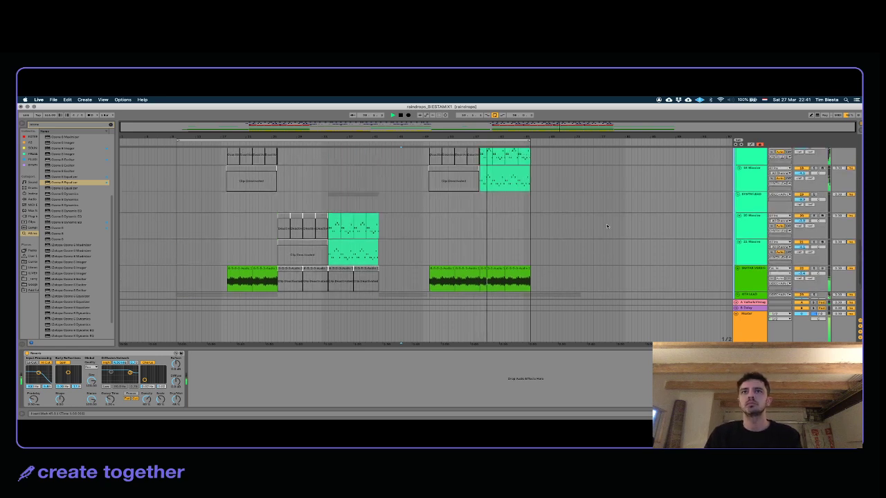
pyautogui.scroll(3, 681, 220)
pyautogui.click(804, 204)
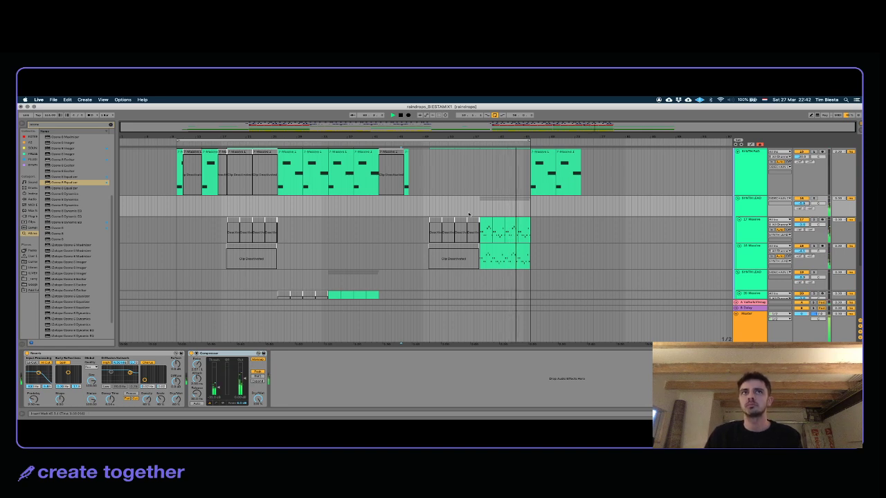
pyautogui.scroll(-5, 468, 215)
pyautogui.moveTo(527, 143); pyautogui.dragTo(592, 143)
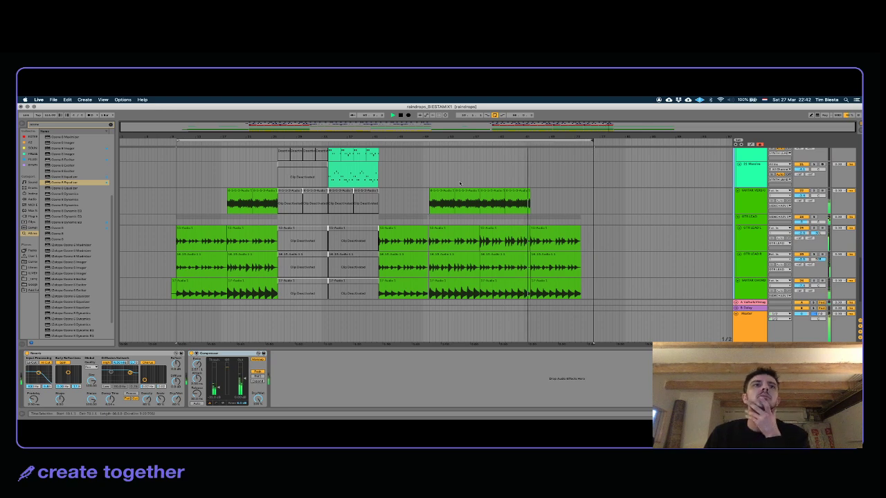
# Step: Select the Master's Ozone Equalizer through Pro-Q 3 and toggle them together to compare the guitar section
pyautogui.click(744, 338)
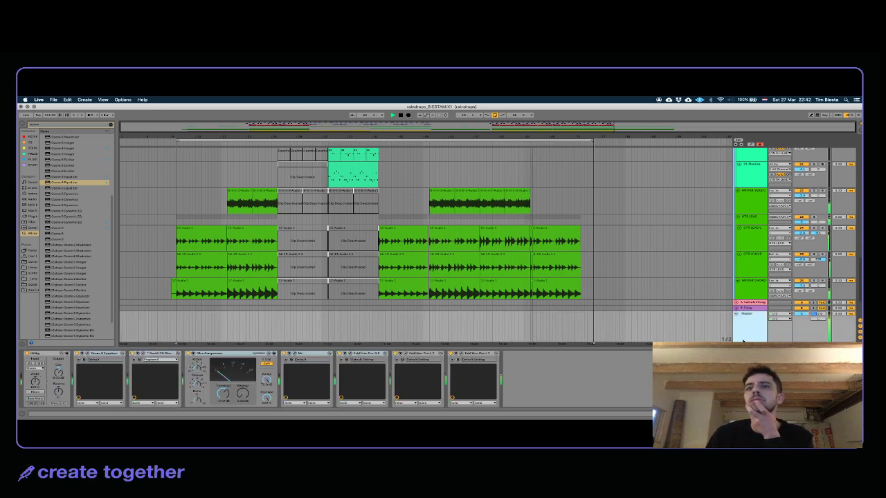
pyautogui.click(356, 353)
pyautogui.click(101, 353)
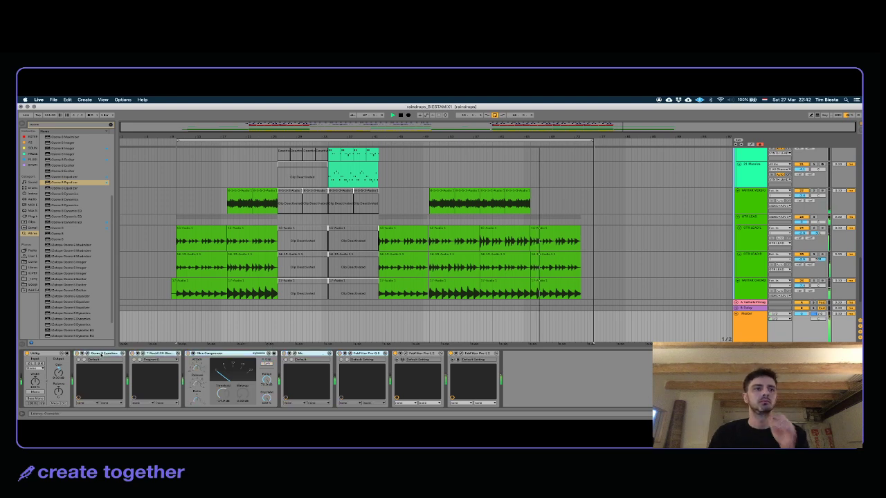
pyautogui.press('0')
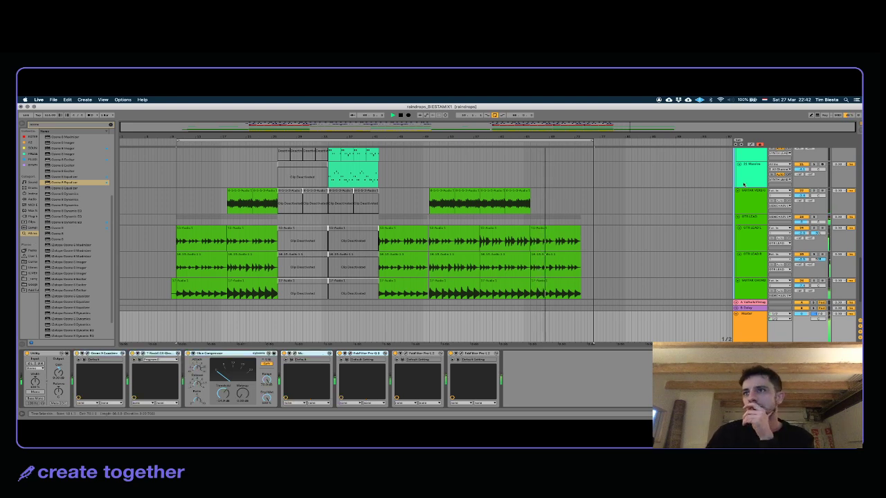
# Step: Ease the low-mid cuts in the guitar chords track's Pro-Q 3 while replaying from the first GTR LEAD L clip
pyautogui.click(756, 295)
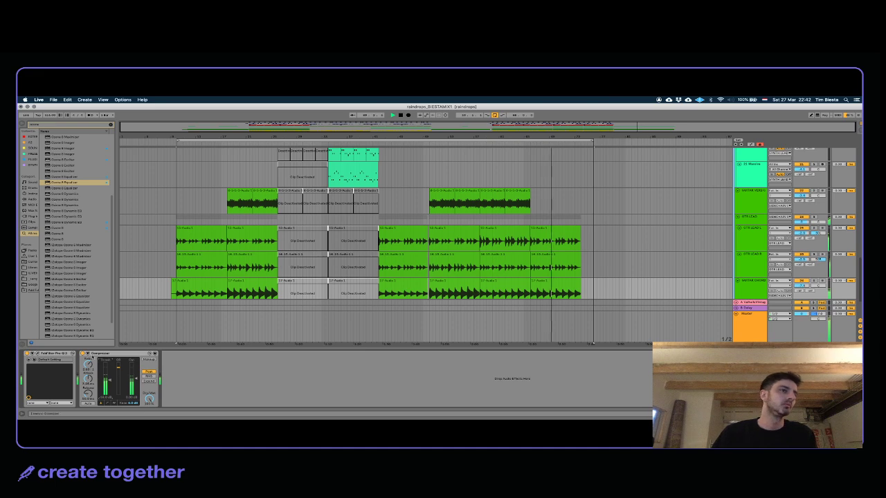
pyautogui.click(35, 353)
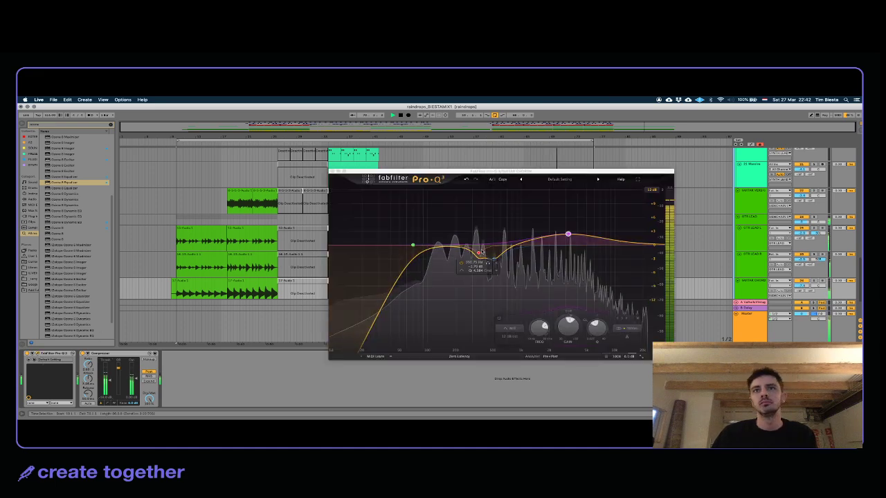
pyautogui.moveTo(467, 248)
pyautogui.mouseDown()
pyautogui.moveTo(468, 198)
pyautogui.moveTo(469, 212)
pyautogui.moveTo(524, 203)
pyautogui.moveTo(482, 211)
pyautogui.moveTo(481, 247)
pyautogui.mouseUp()
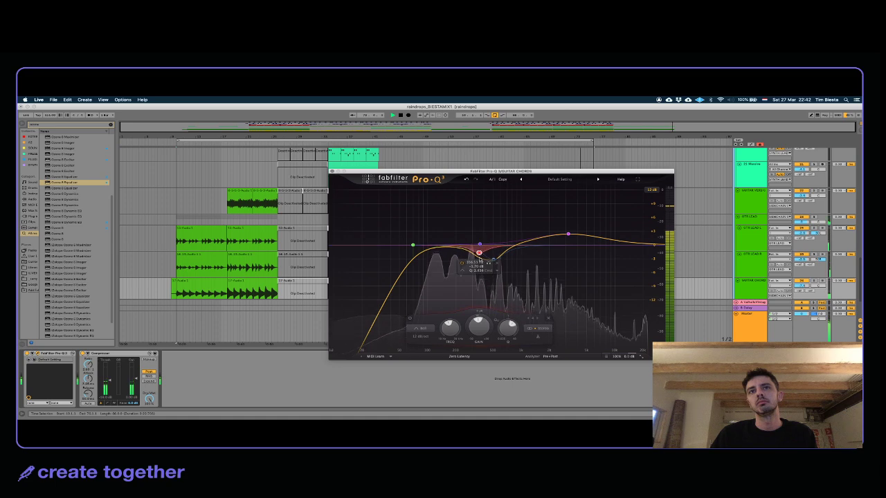
pyautogui.click(191, 230)
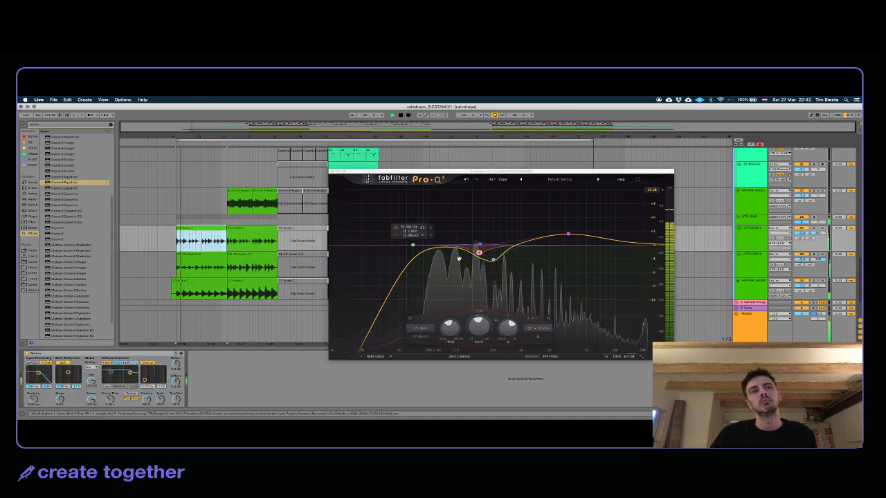
pyautogui.moveTo(479, 253)
pyautogui.mouseDown()
pyautogui.moveTo(498, 239)
pyautogui.moveTo(487, 250)
pyautogui.moveTo(493, 260)
pyautogui.moveTo(494, 247)
pyautogui.mouseUp()
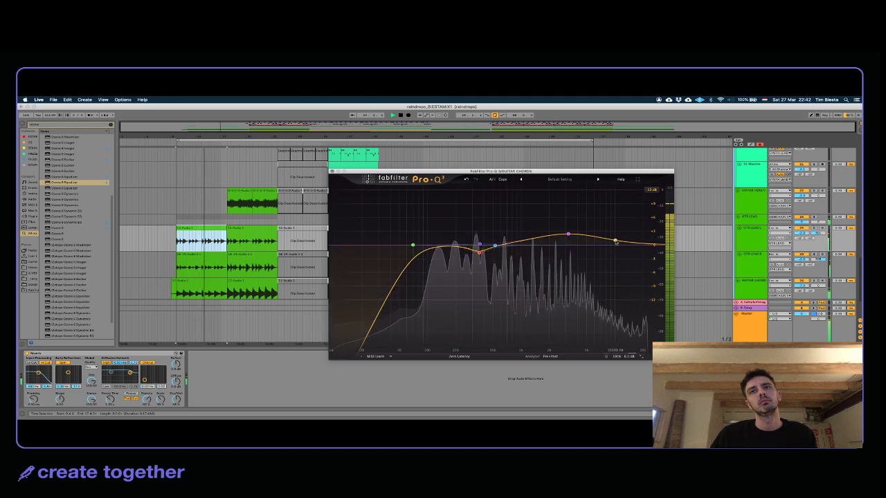
# Step: Try a high-shelf boost at about 14 kHz in the guitar chords' Pro-Q 3, and undo it
pyautogui.moveTo(615, 242); pyautogui.dragTo(629, 231)
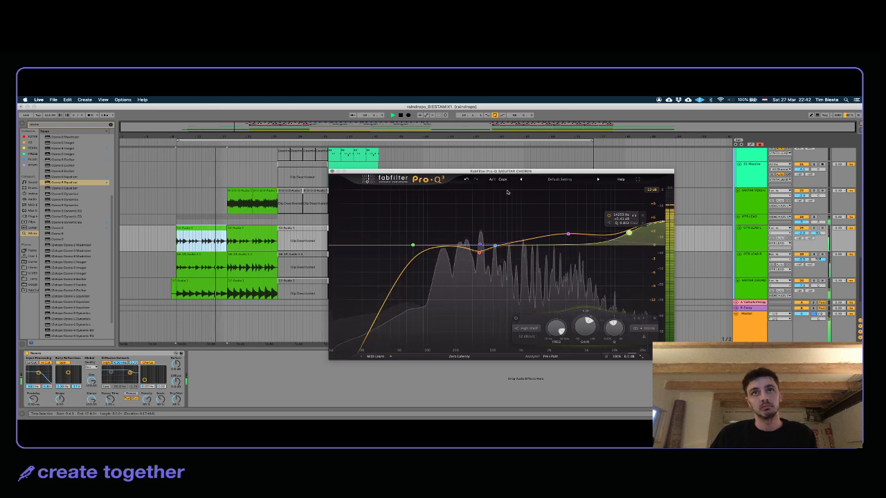
pyautogui.click(465, 179)
# Step: Pull the blue low-mid band down into a slight cut and close the guitar chords' Pro-Q 3 window
pyautogui.click(494, 245)
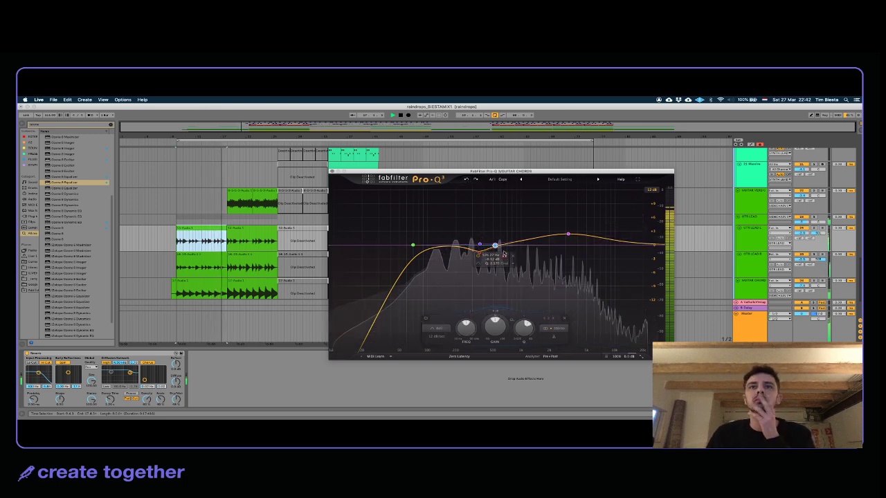
pyautogui.moveTo(494, 246)
pyautogui.mouseDown()
pyautogui.moveTo(500, 211)
pyautogui.moveTo(500, 254)
pyautogui.mouseUp()
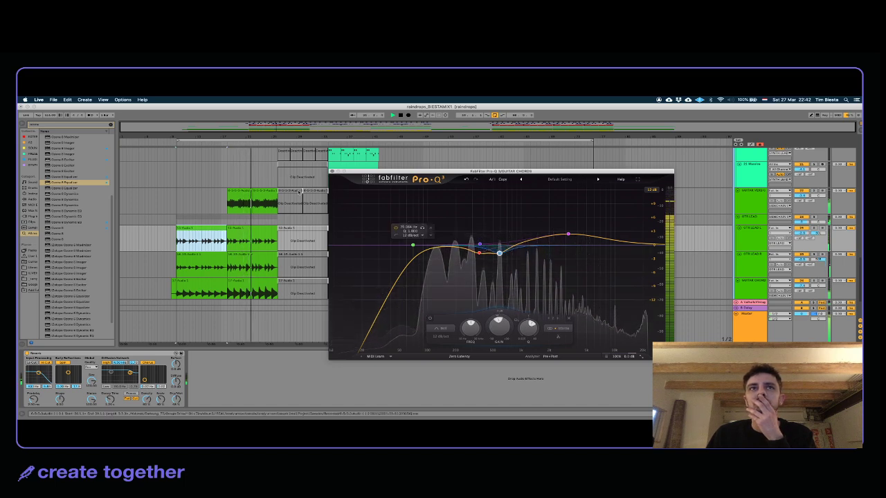
pyautogui.press('super+w')
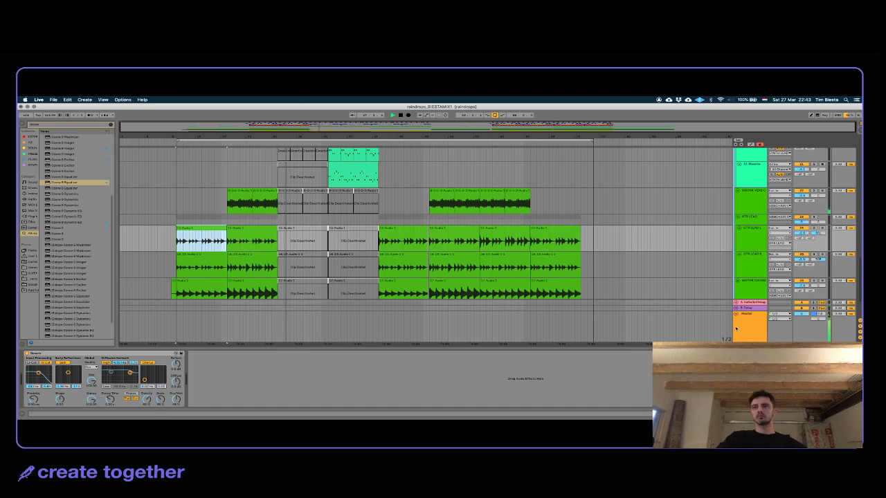
# Step: Select the lower KICK track and enable the last filter band of its EQ Eight
pyautogui.click(545, 291)
pyautogui.scroll(10, 752, 200)
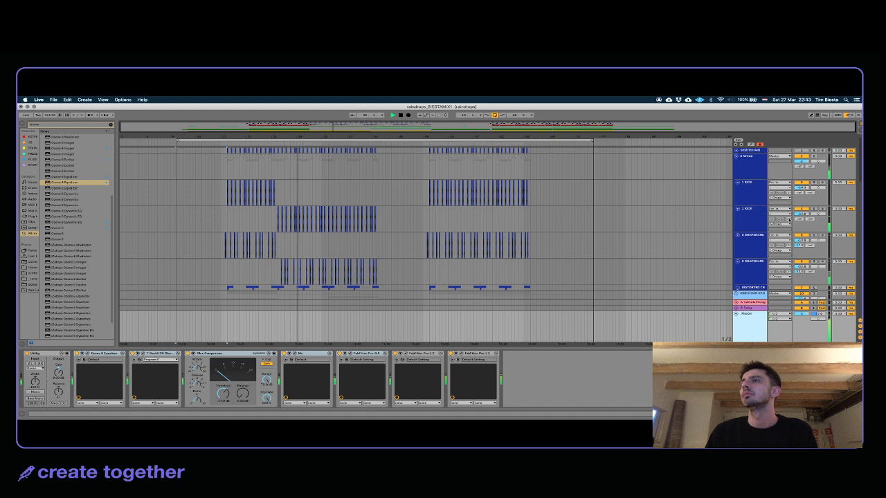
pyautogui.click(750, 222)
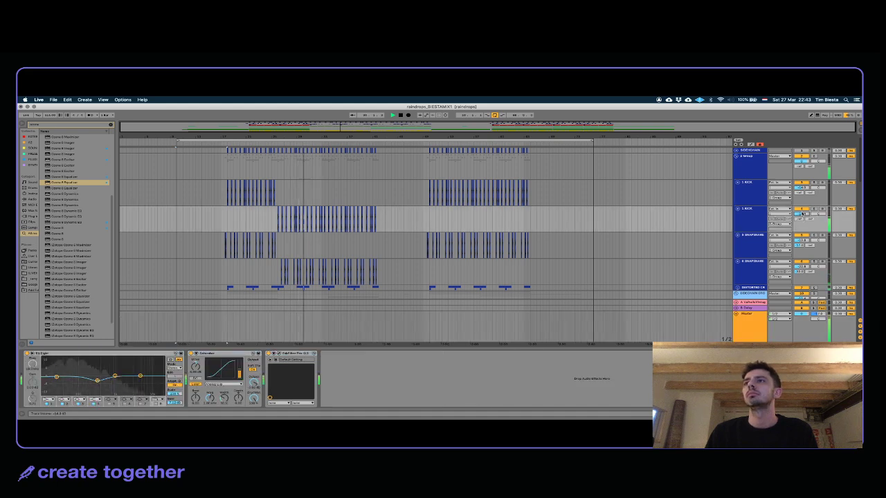
pyautogui.click(749, 220)
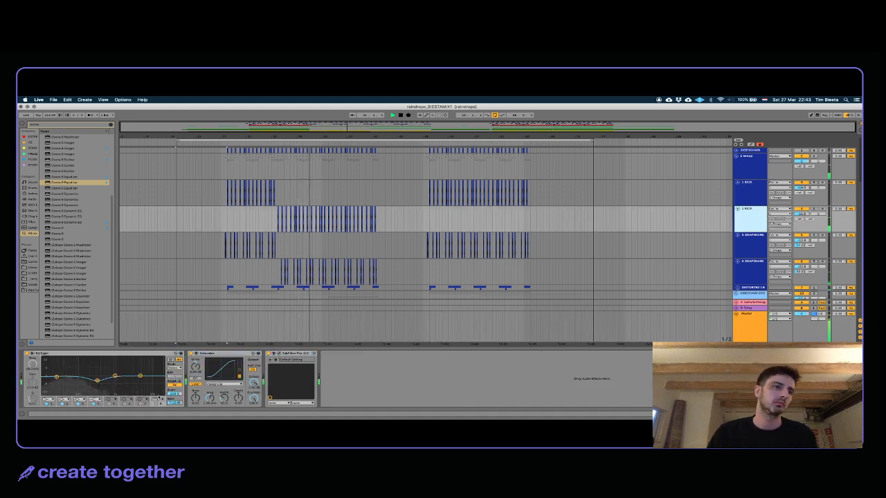
pyautogui.click(159, 403)
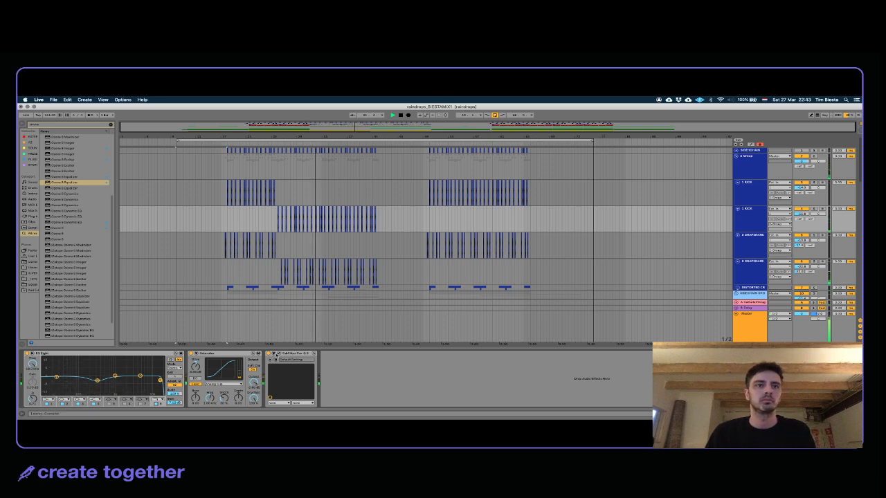
# Step: Lower the high cut in the lower KICK track's Pro-Q 3 to about 401 Hz and close its window
pyautogui.click(278, 354)
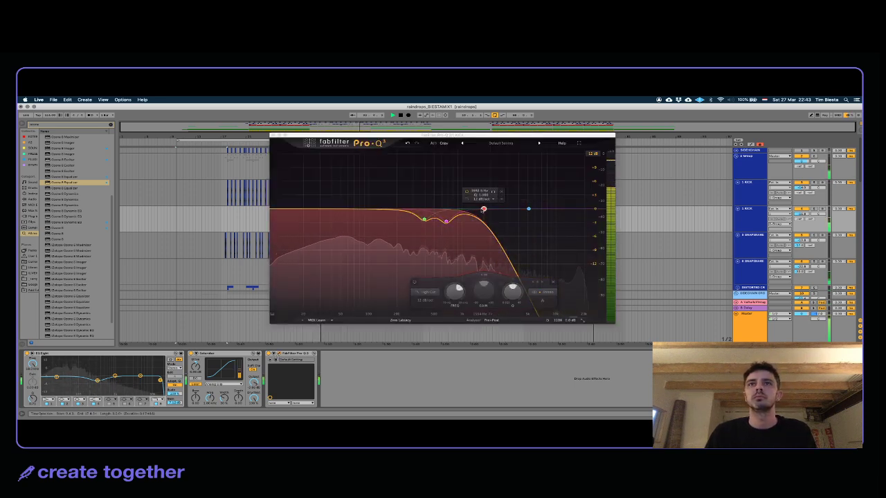
pyautogui.moveTo(484, 209); pyautogui.dragTo(425, 207)
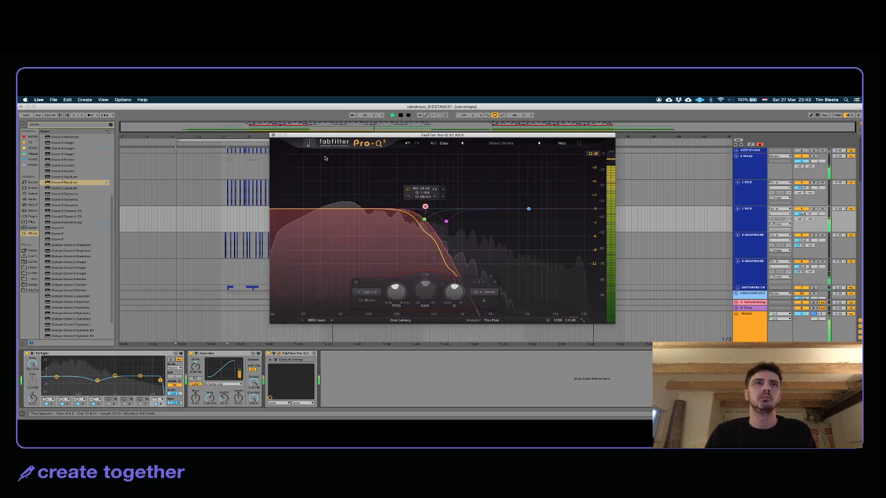
pyautogui.click(273, 135)
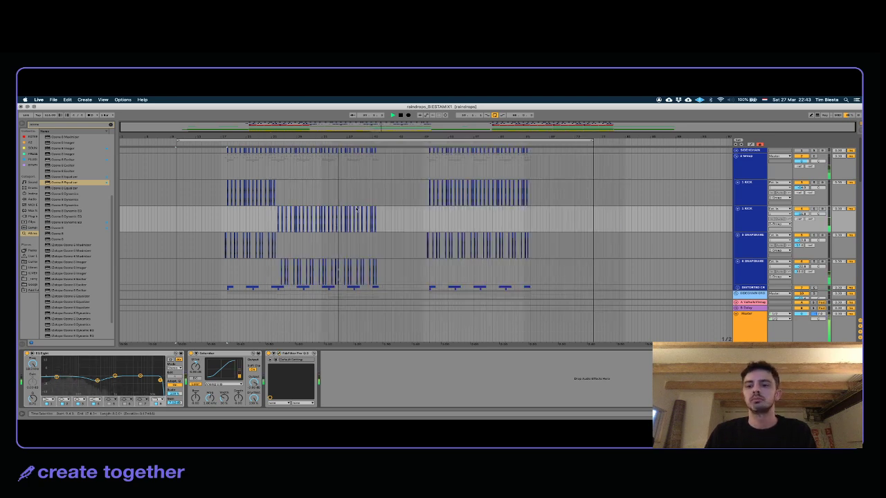
# Step: Bypass the Master's Ozone Equalizer through Pro-Q 3 together to compare the drum and bass section
pyautogui.scroll(-3, 379, 206)
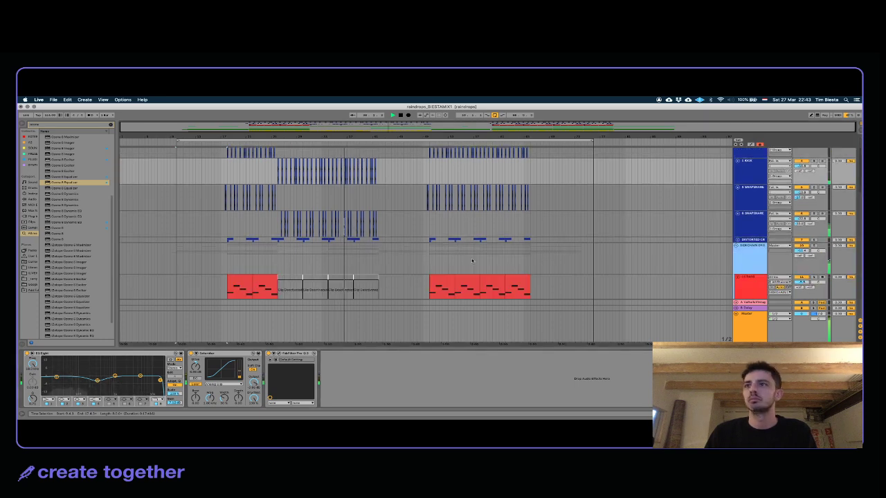
pyautogui.click(742, 326)
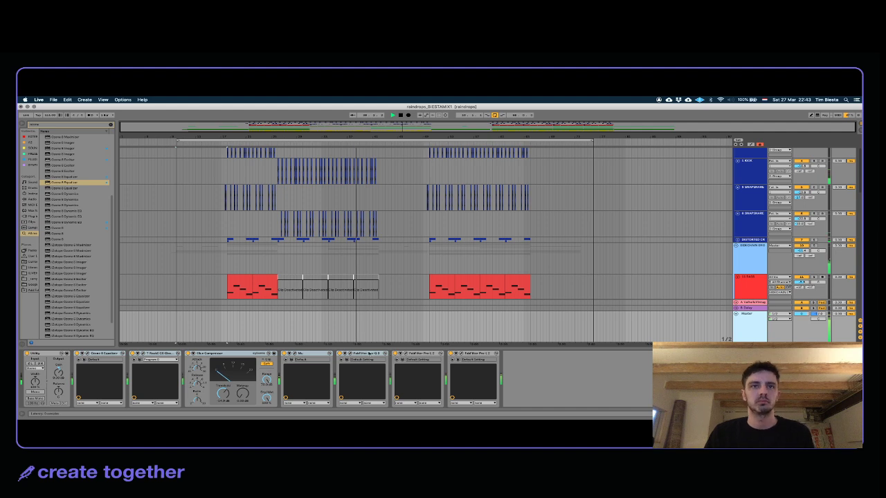
pyautogui.click(369, 353)
pyautogui.keyDown('shift'); pyautogui.click(98, 355); pyautogui.keyUp('shift')
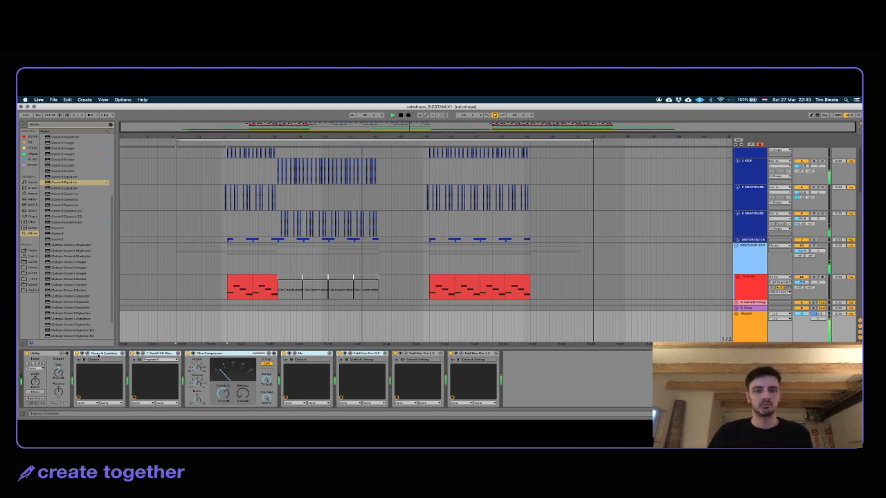
pyautogui.press('0')
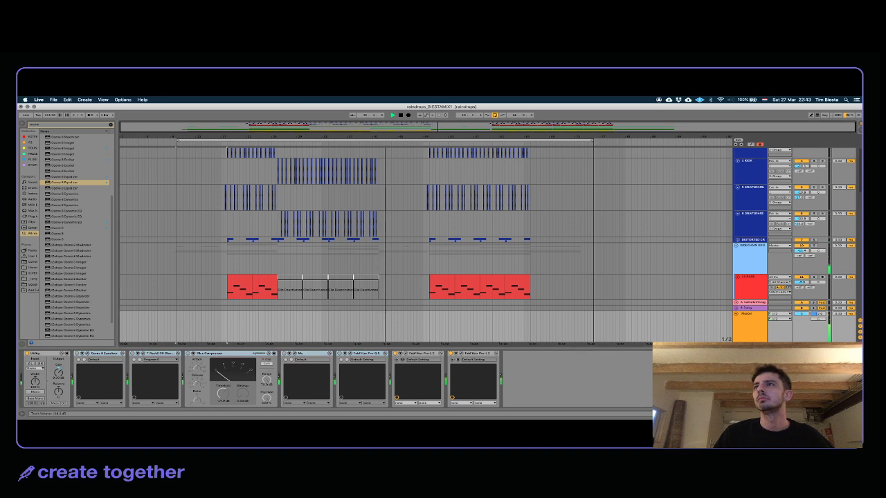
# Step: Replay from the lower KICK track's first clips, raise its Pro-Q 3 high-cut frequency, and close the plug-in window
pyautogui.click(275, 178)
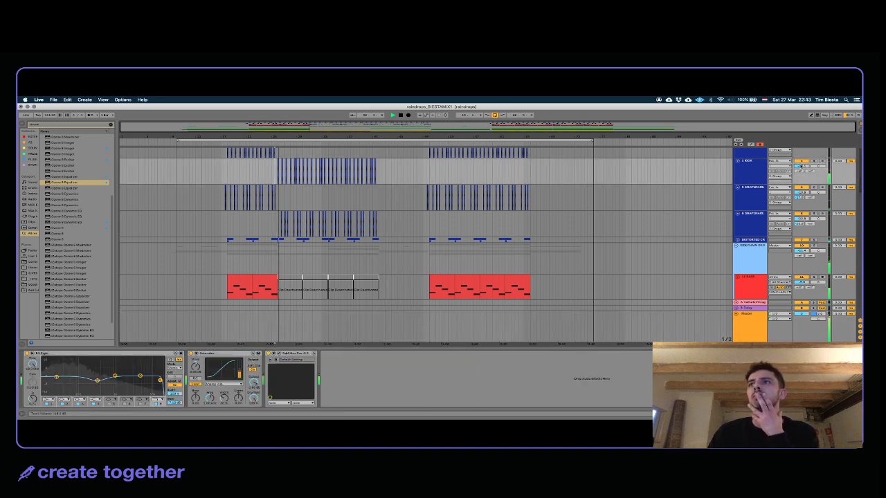
pyautogui.click(757, 177)
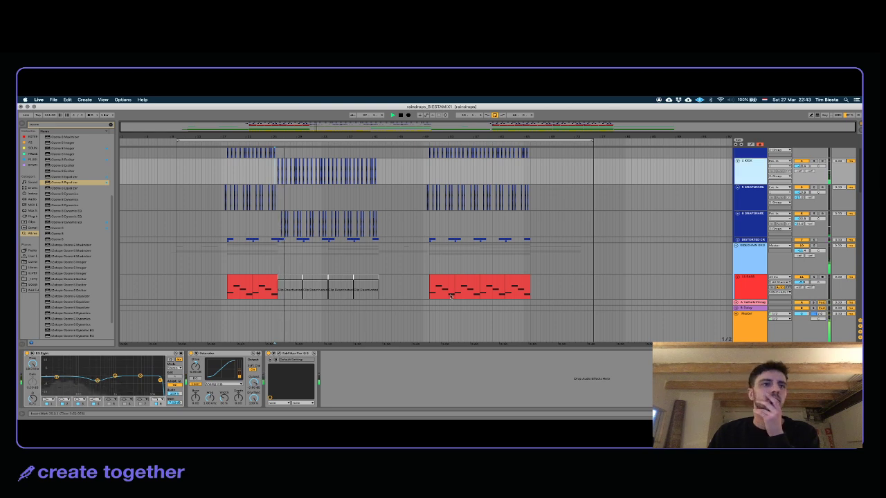
pyautogui.click(279, 353)
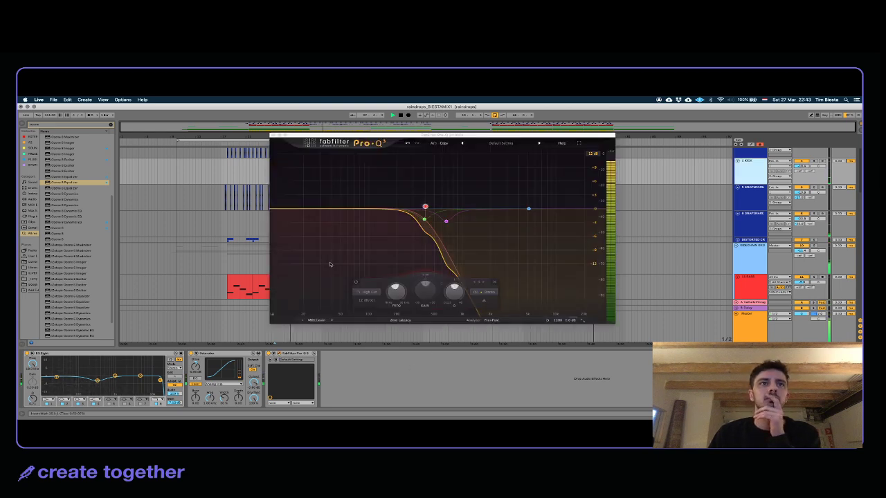
pyautogui.moveTo(424, 206); pyautogui.dragTo(467, 207)
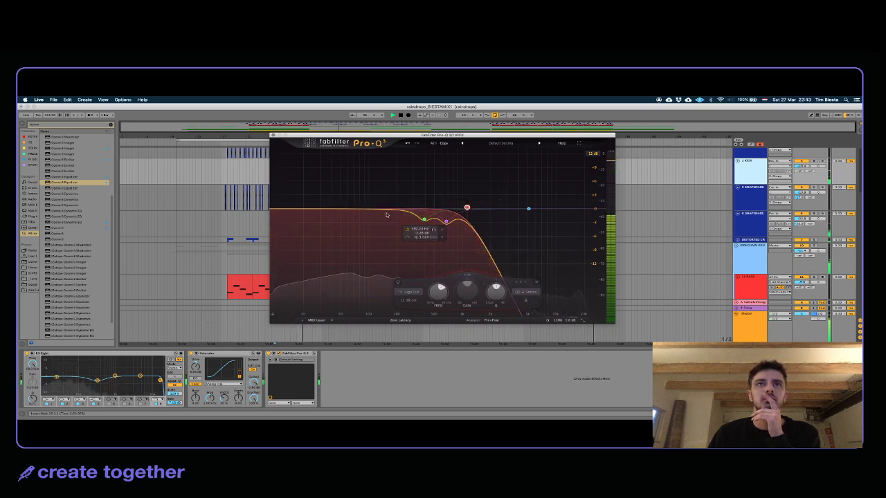
pyautogui.moveTo(385, 212); pyautogui.dragTo(401, 219)
pyautogui.moveTo(467, 207)
pyautogui.mouseDown()
pyautogui.moveTo(383, 210)
pyautogui.moveTo(473, 208)
pyautogui.mouseUp()
pyautogui.click(273, 135)
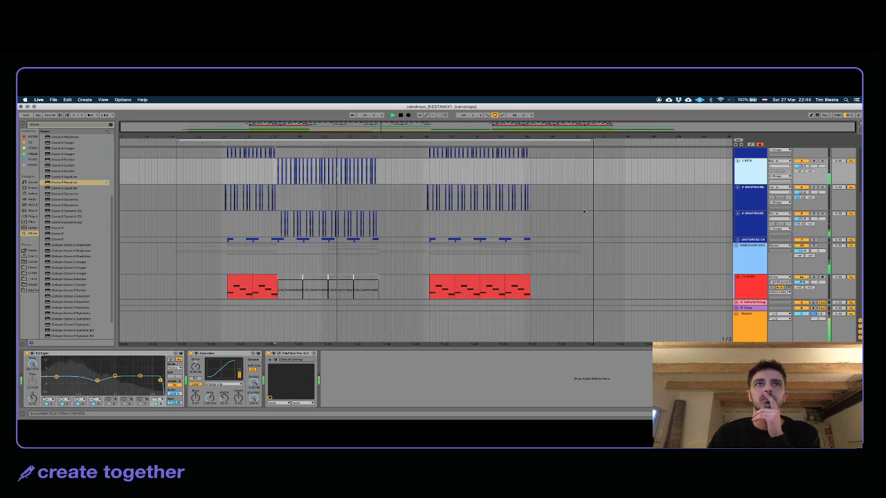
# Step: Unfold the DISTORTED drum group, adjust its volume slightly, and fold it again
pyautogui.click(740, 240)
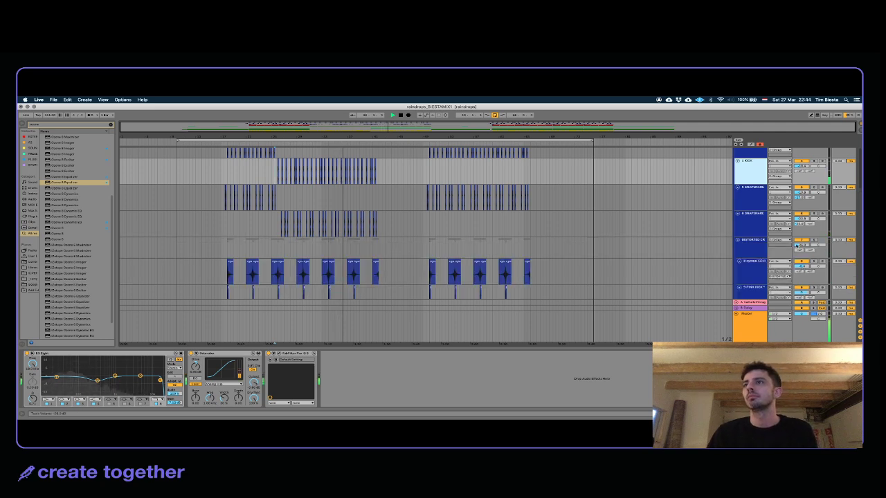
pyautogui.moveTo(797, 246); pyautogui.dragTo(797, 247)
pyautogui.click(739, 240)
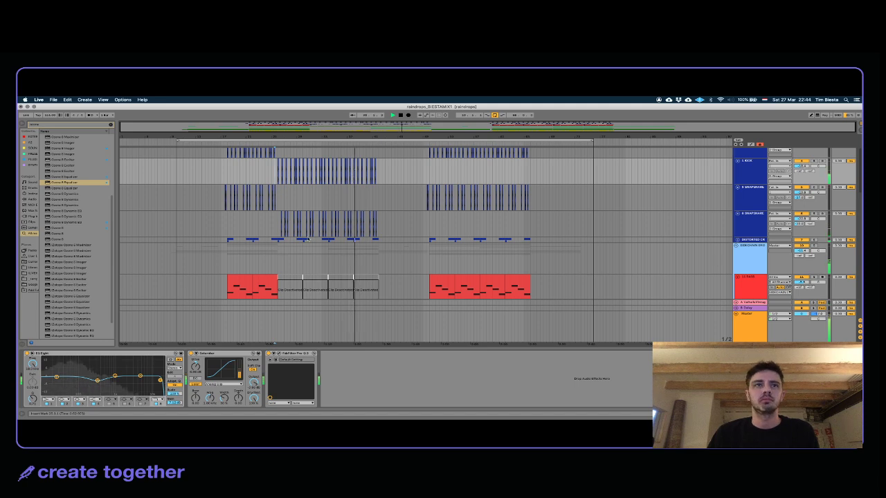
# Step: Bring the red bass tracks below the sidechain group into view
pyautogui.scroll(-3, 330, 238)
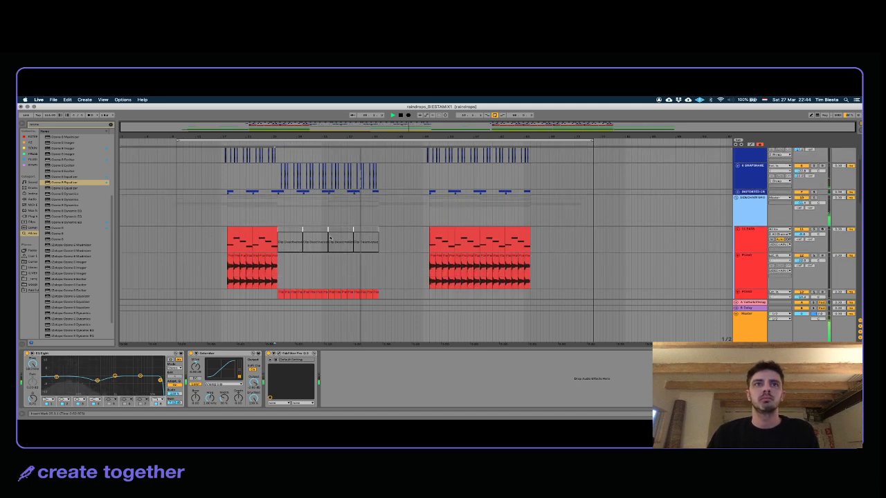
pyautogui.scroll(-2, 330, 237)
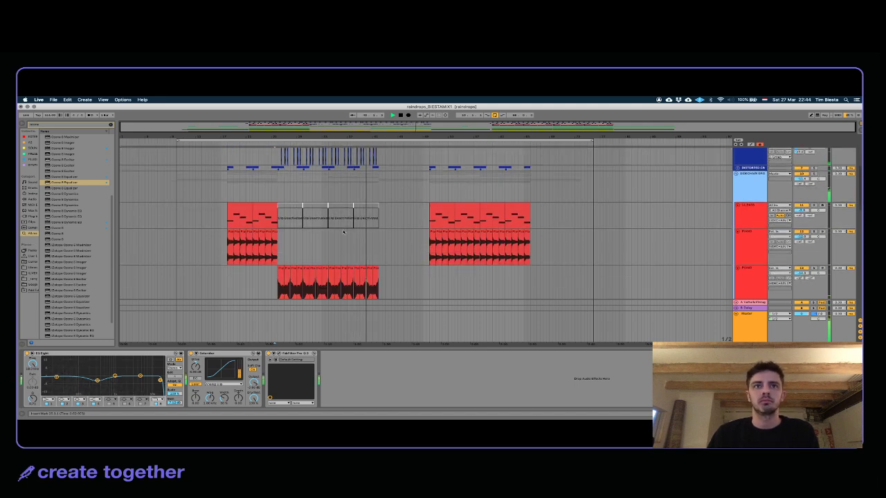
# Step: Reactivate the bypassed devices on the Master track, from the Ozone Equalizer through the first FabFilter plug-in
pyautogui.scroll(-3, 339, 235)
pyautogui.scroll(-5, 344, 233)
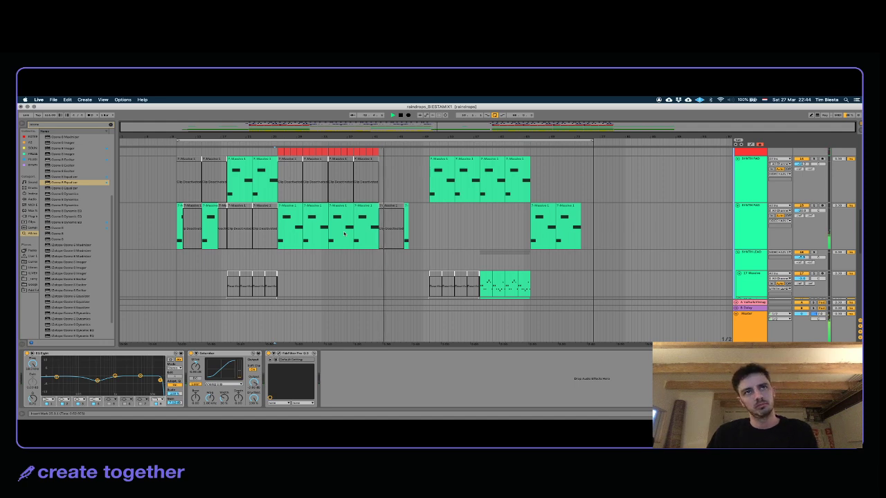
pyautogui.click(336, 223)
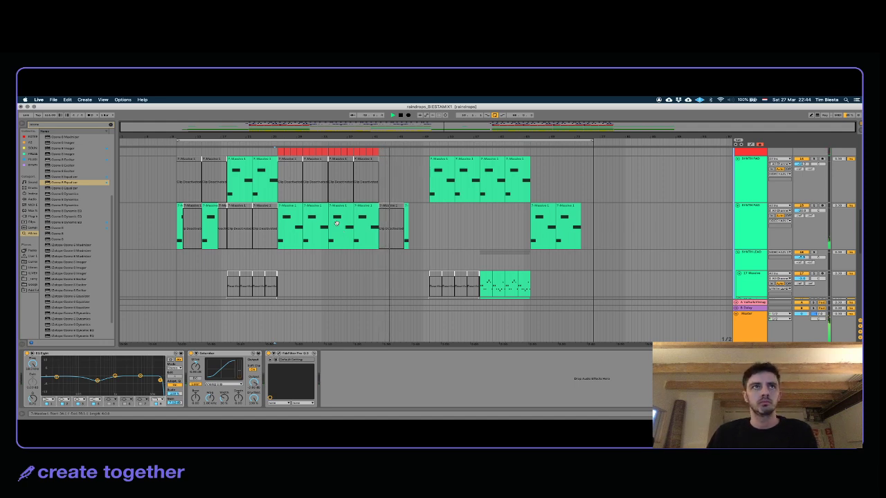
pyautogui.click(751, 333)
pyautogui.click(369, 359)
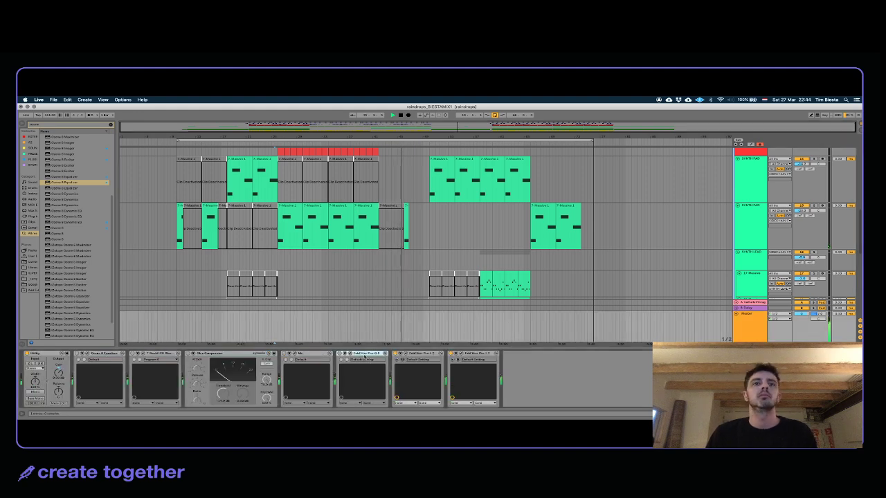
pyautogui.keyDown('shift'); pyautogui.click(102, 354); pyautogui.keyUp('shift')
pyautogui.press('0')
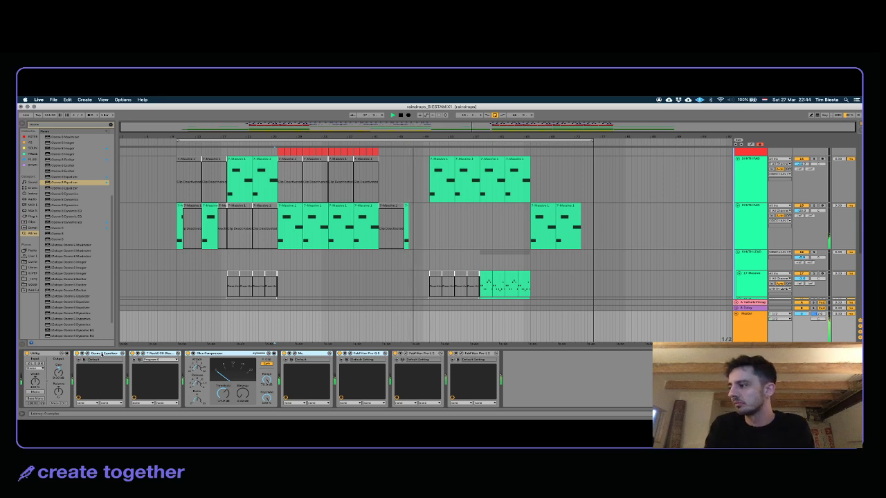
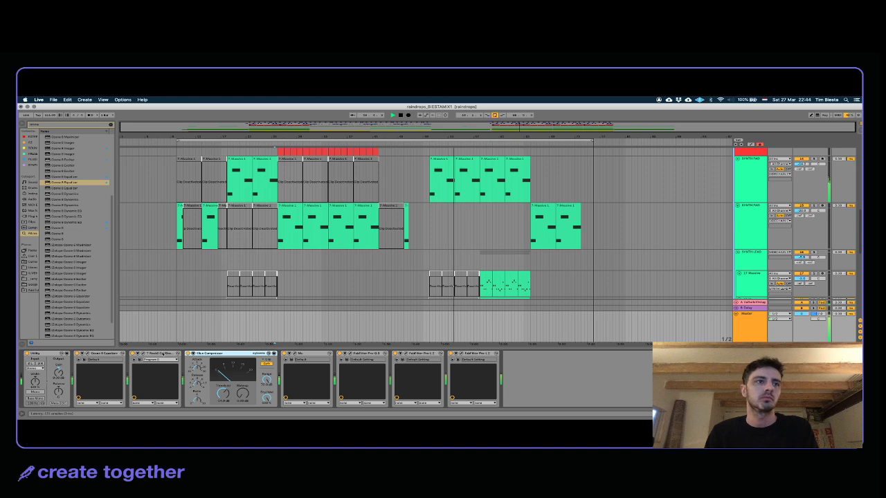
# Step: Inspect the T-RackS Soft Clipper and Ozone Equalizer settings on the Master track, closing both plug-in windows
pyautogui.click(163, 353)
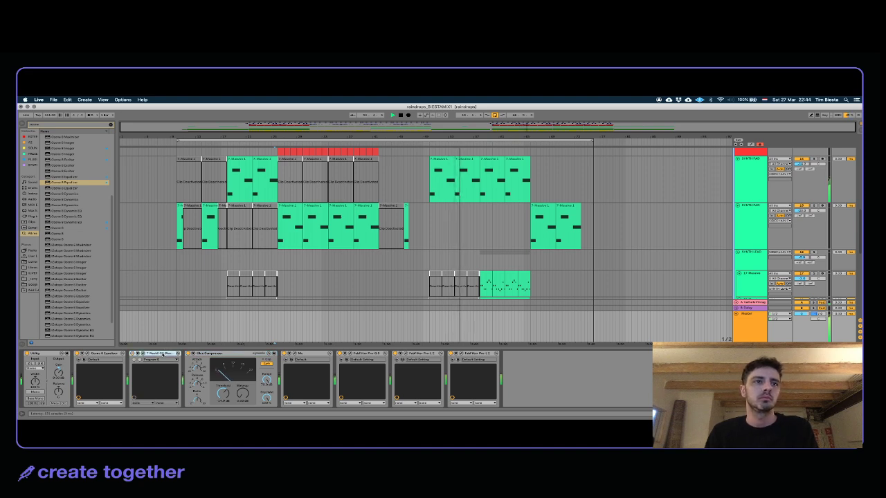
pyautogui.click(141, 353)
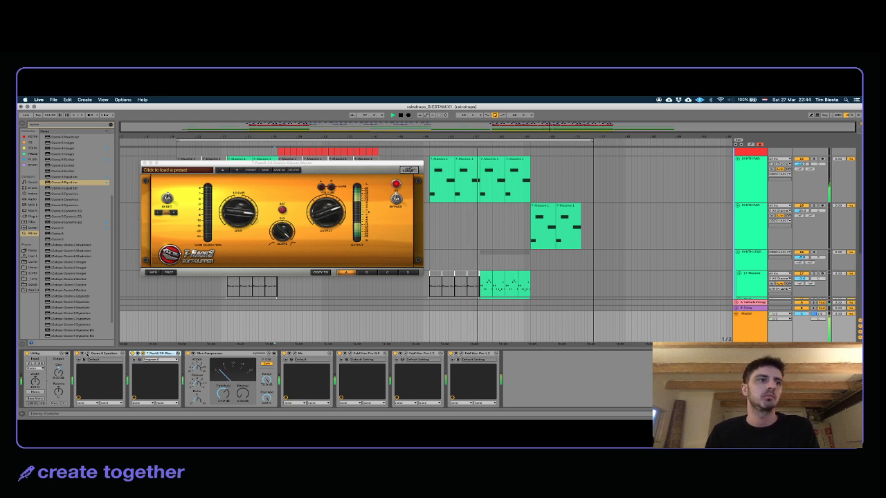
pyautogui.click(93, 354)
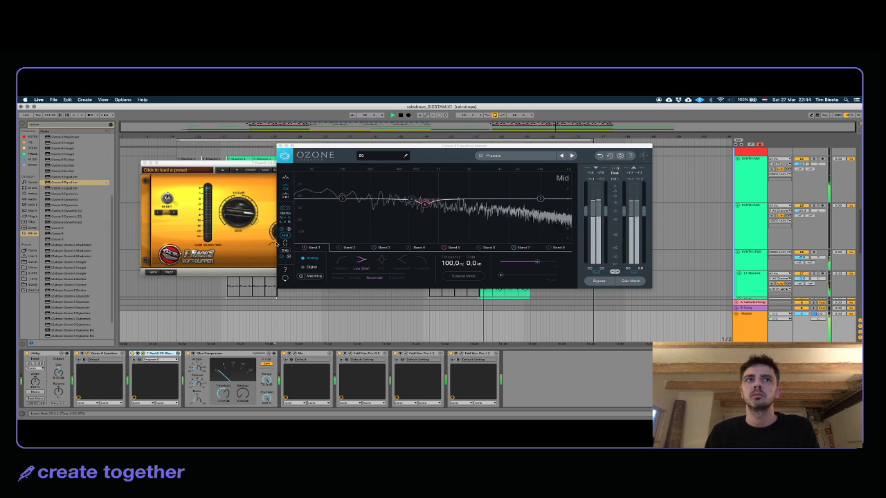
pyautogui.click(280, 146)
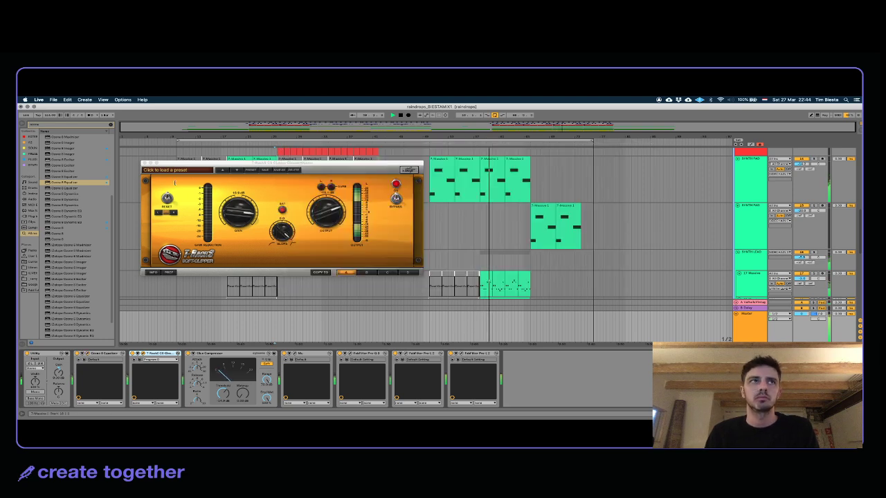
pyautogui.click(142, 163)
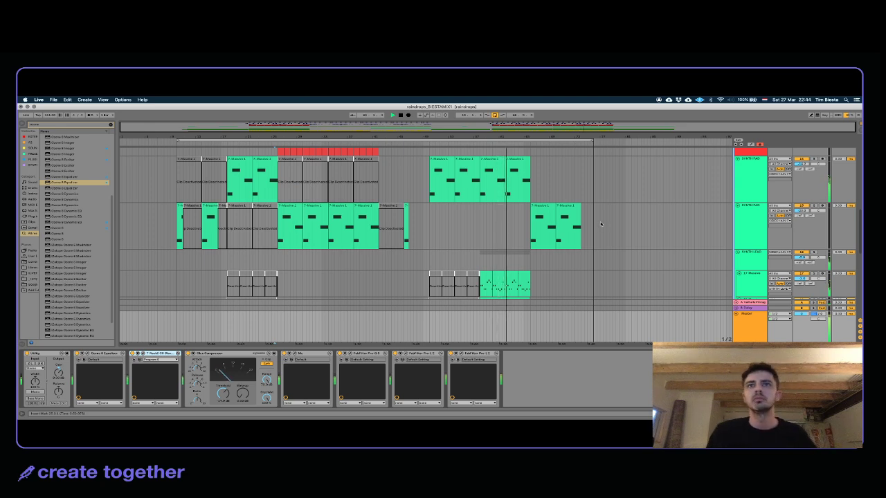
# Step: Compare the clip settings of the guitar chords and both guitar lead tracks near the end of the arrangement
pyautogui.scroll(-3, 595, 223)
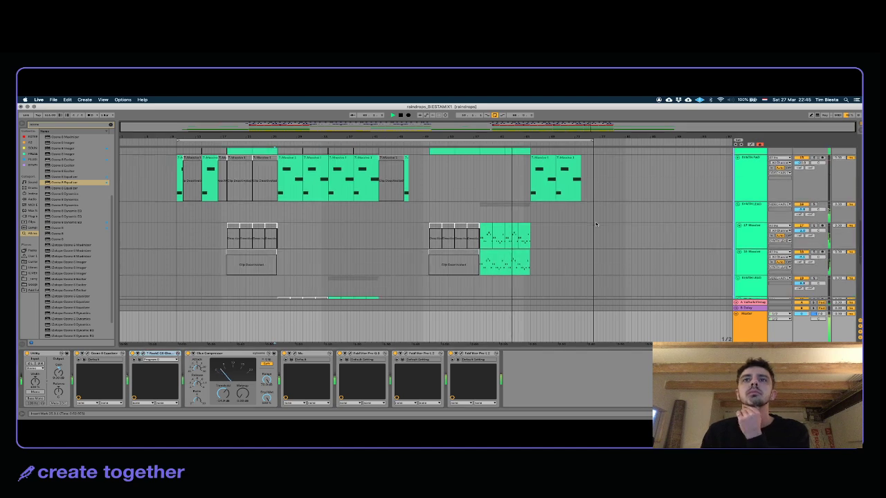
pyautogui.scroll(-4, 595, 224)
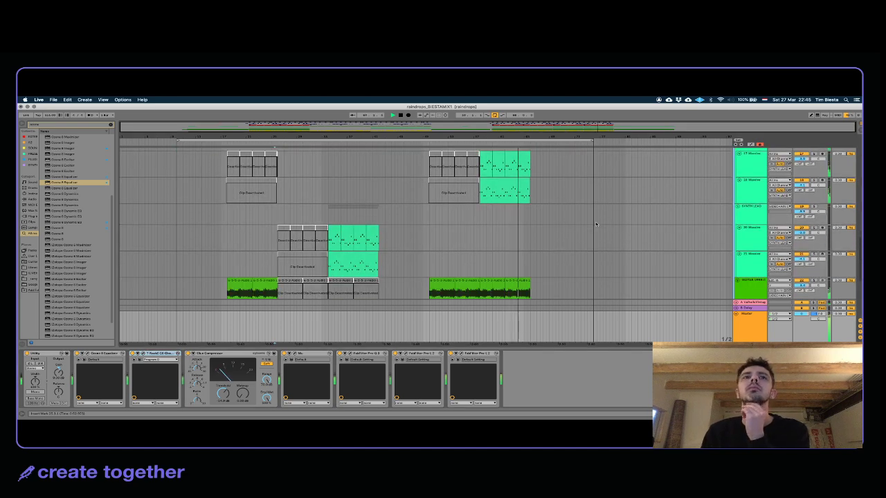
pyautogui.scroll(-5, 595, 223)
pyautogui.scroll(-5, 595, 224)
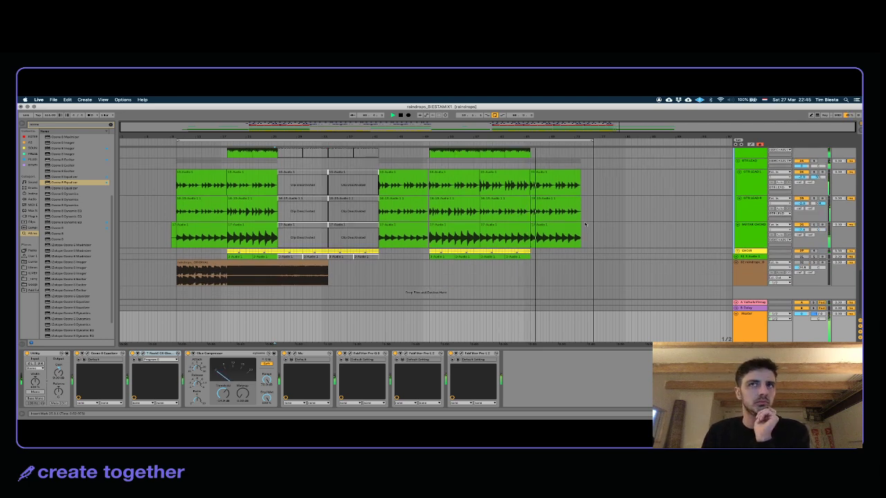
pyautogui.click(553, 236)
pyautogui.keyDown('shift'); pyautogui.click(548, 186); pyautogui.keyUp('shift')
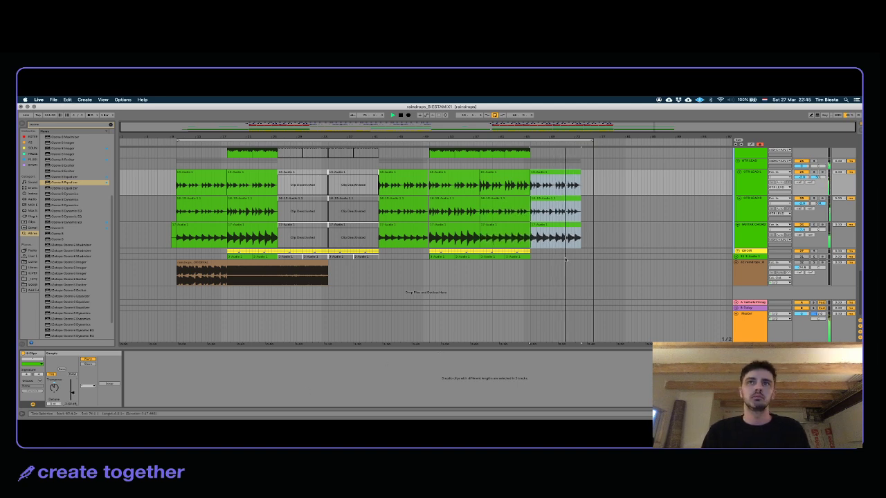
pyautogui.click(499, 253)
pyautogui.click(488, 226)
pyautogui.click(462, 226)
pyautogui.click(489, 226)
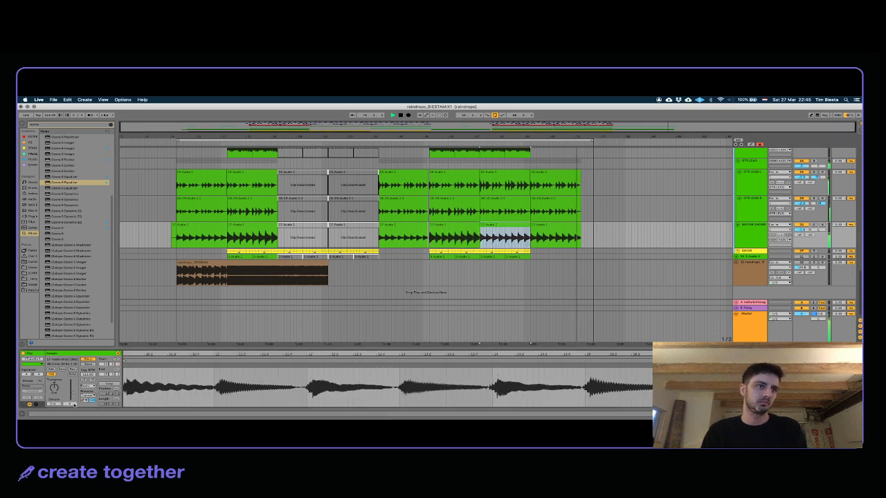
pyautogui.click(511, 206)
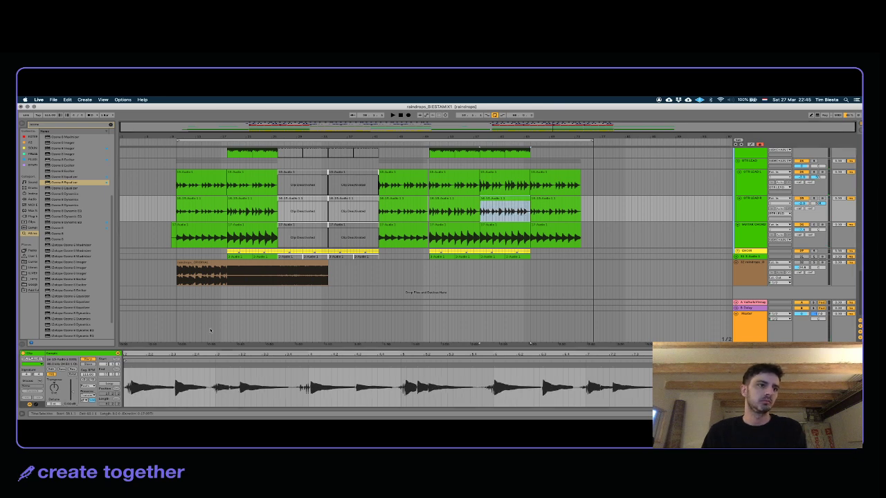
pyautogui.press('Up')
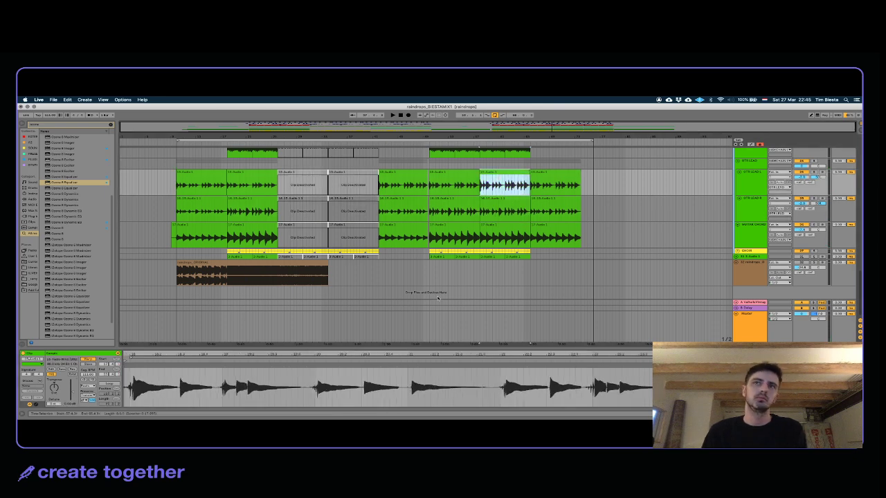
# Step: Lower the clip gain of the last guitar chords clip and play that section back
pyautogui.click(569, 226)
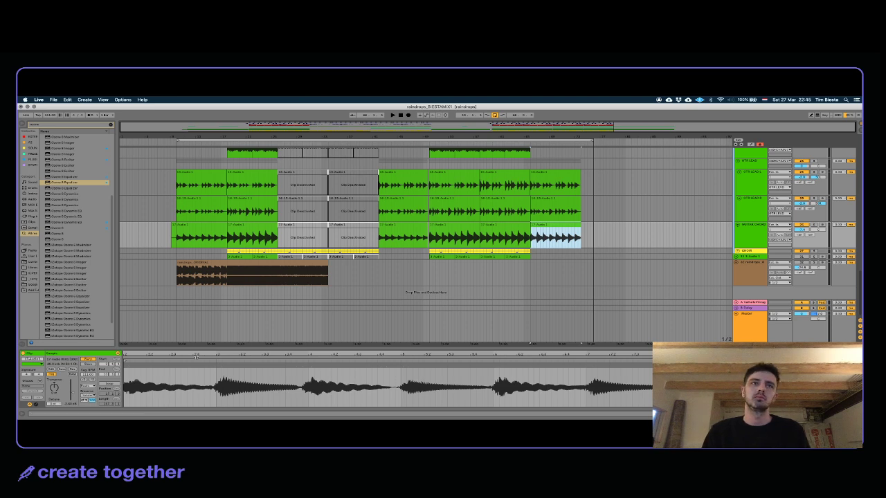
pyautogui.press('Down')
pyautogui.press('Down')
pyautogui.press('Down')
pyautogui.press('Up')
pyautogui.press('Up')
pyautogui.press('Up')
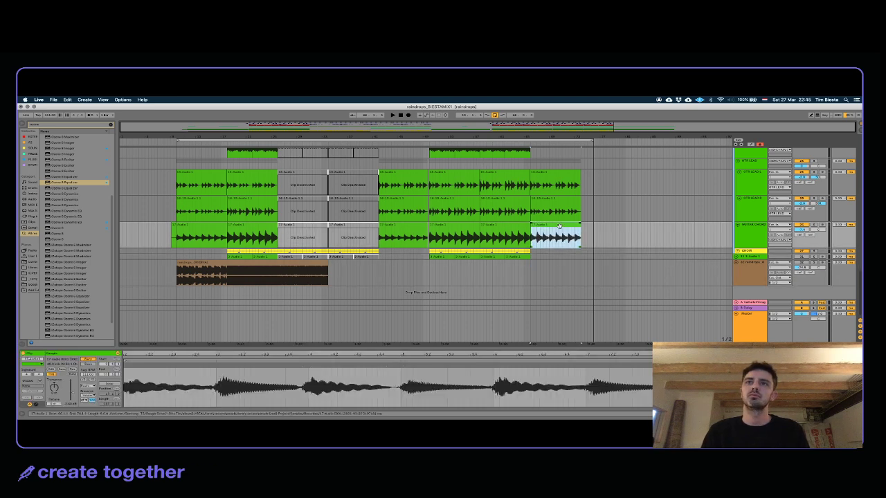
pyautogui.moveTo(70, 401); pyautogui.dragTo(69, 404)
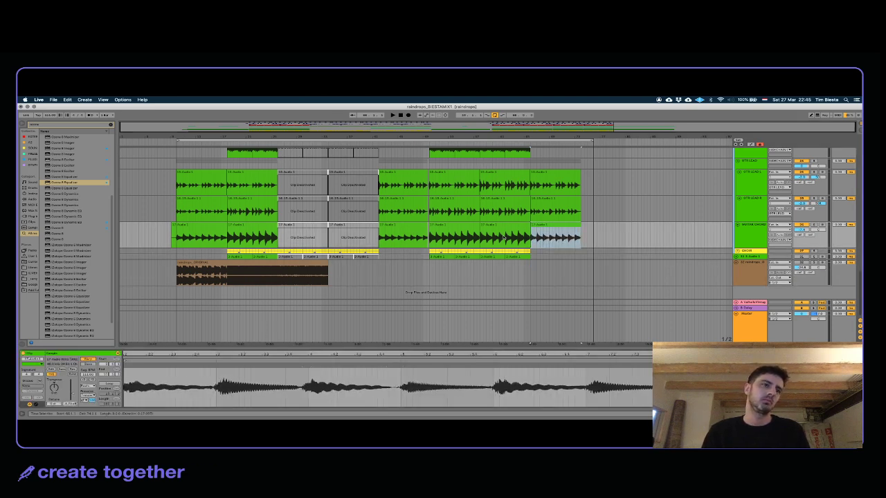
pyautogui.press('space')
pyautogui.click(546, 208)
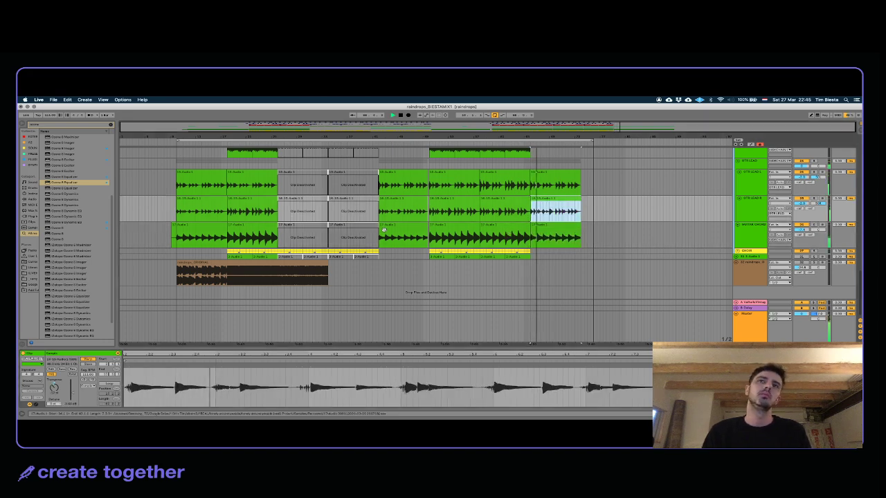
# Step: Deactivate the last Massive clip on the second synth pad track
pyautogui.scroll(6, 484, 213)
pyautogui.scroll(4, 485, 213)
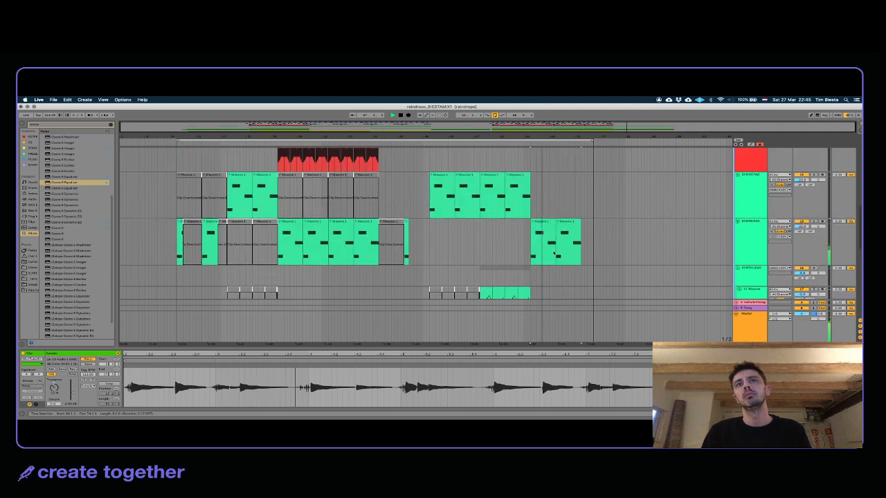
pyautogui.click(562, 237)
pyautogui.press('0')
pyautogui.press('Down')
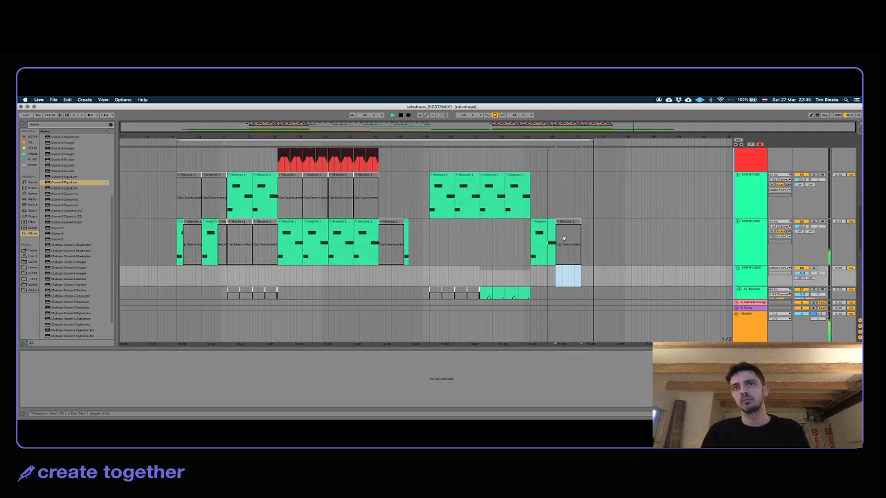
pyautogui.click(572, 222)
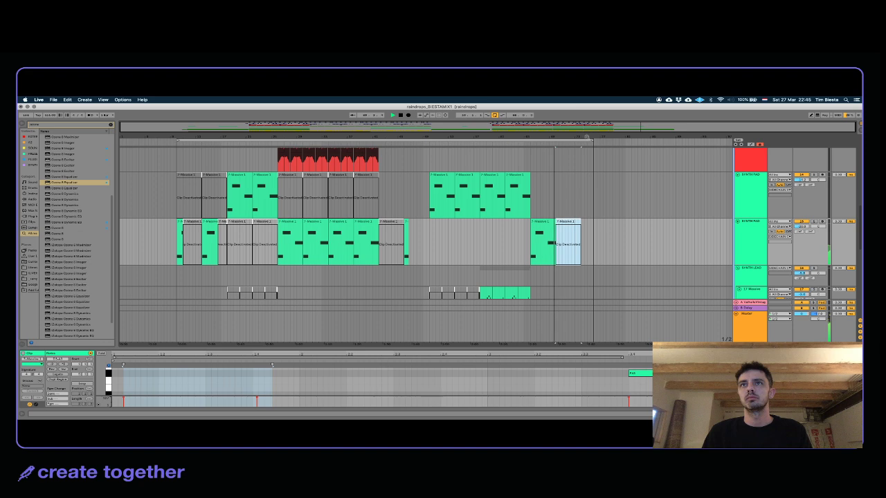
# Step: Extend the end of the arrangement loop several bars past the last guitar clips
pyautogui.scroll(6, 585, 156)
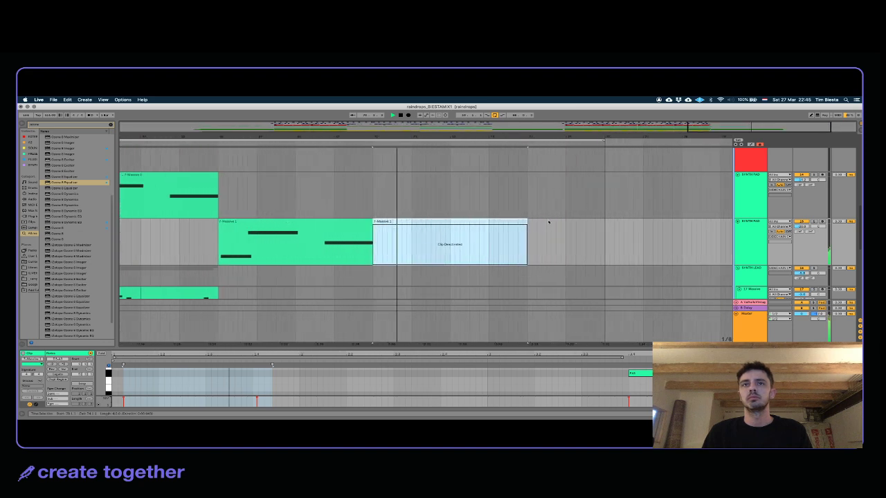
pyautogui.scroll(-5, 547, 221)
pyautogui.scroll(-3, 548, 222)
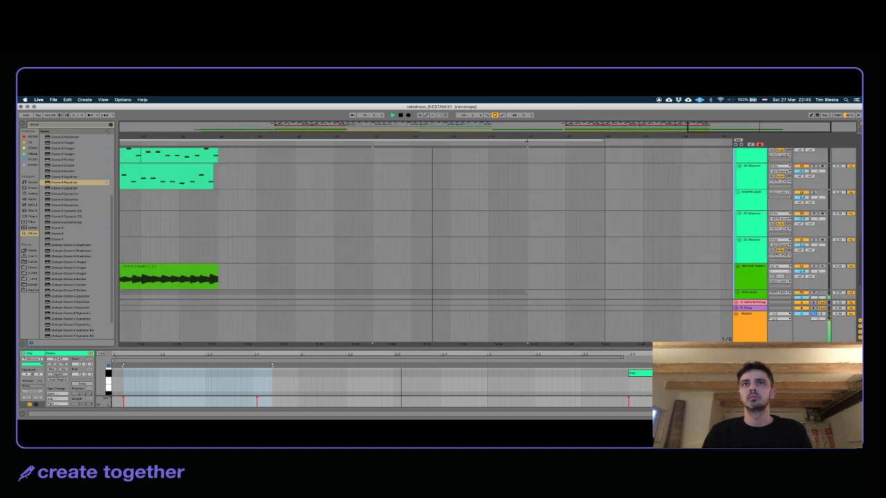
pyautogui.scroll(-5, 698, 149)
pyautogui.moveTo(646, 141); pyautogui.dragTo(710, 142)
pyautogui.scroll(-5, 656, 196)
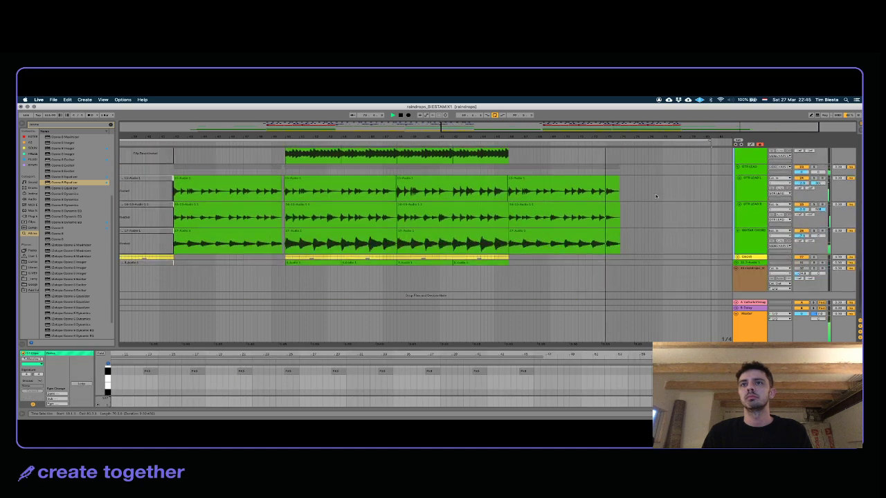
pyautogui.click(617, 235)
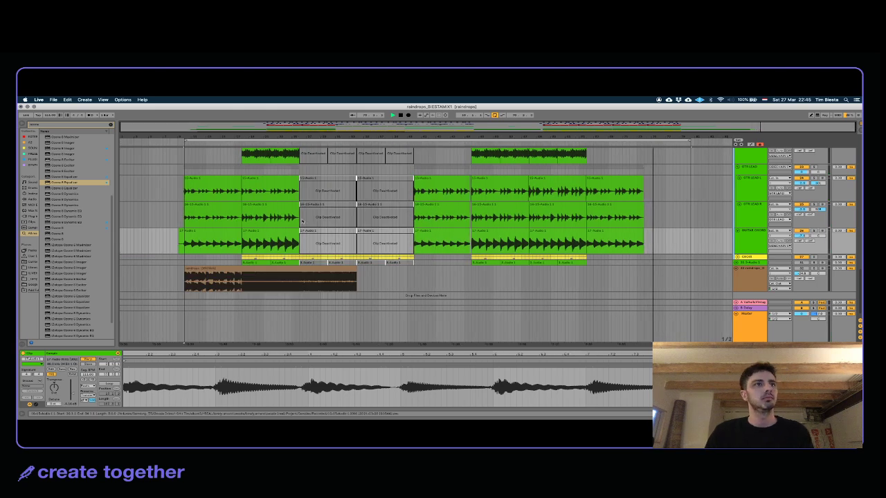
# Step: Move the loop start slightly before the first guitar lead clips, auditioning the opening to fine-tune its position
pyautogui.moveTo(185, 141); pyautogui.dragTo(178, 141)
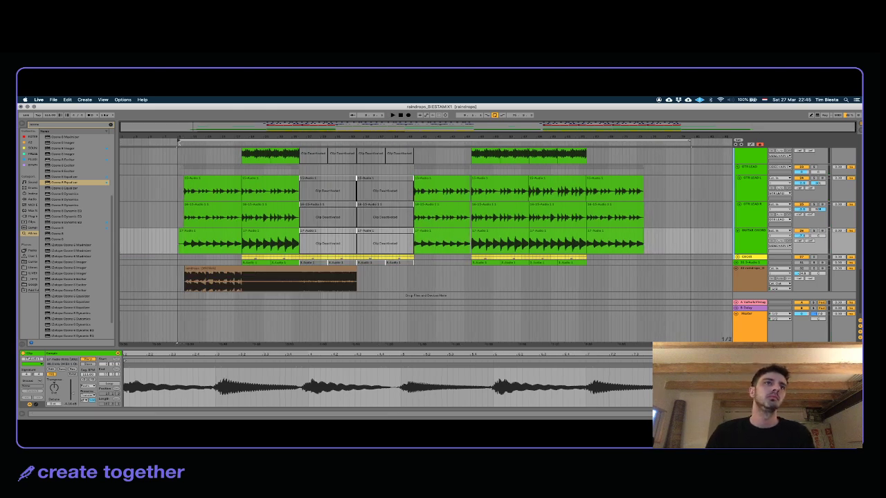
pyautogui.press('space')
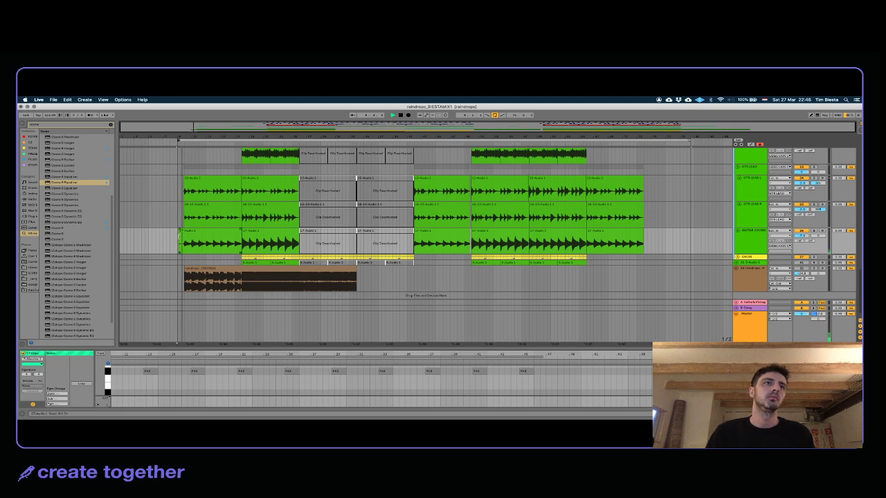
pyautogui.click(183, 239)
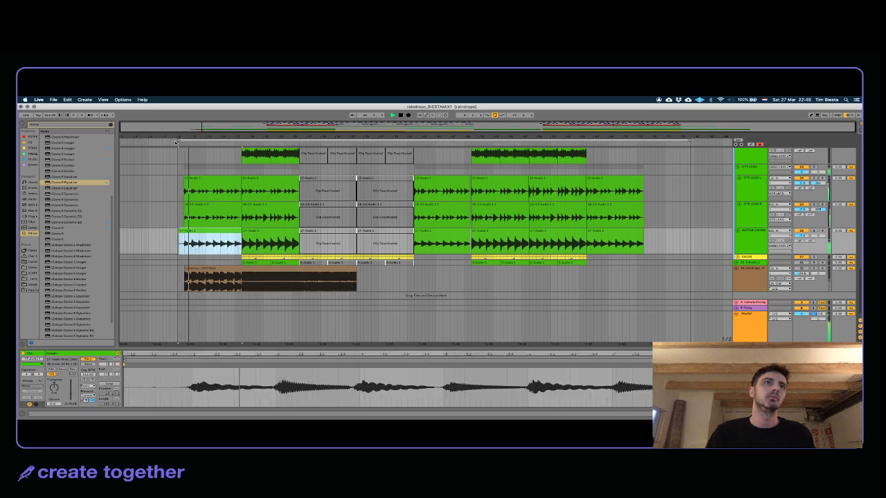
pyautogui.moveTo(178, 141); pyautogui.dragTo(182, 141)
pyautogui.press('space')
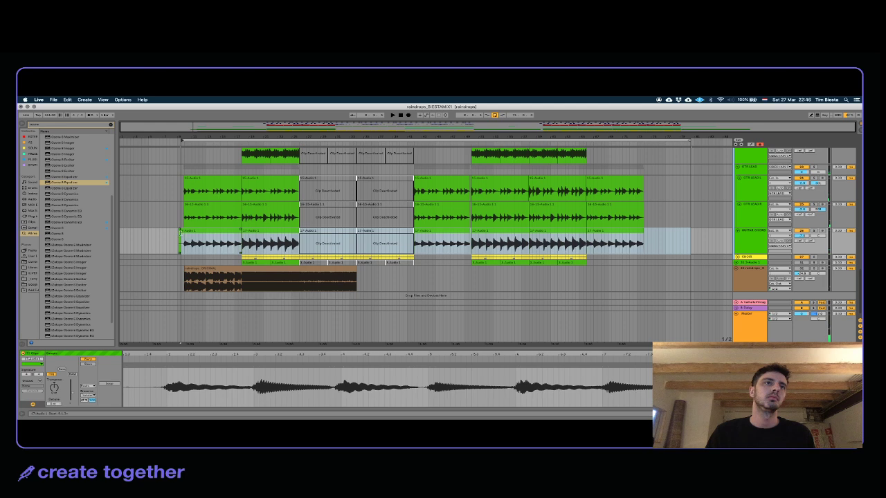
# Step: Trim the start of the first guitar chords clip to the loop start, audition the intro and select the Master track
pyautogui.click(182, 236)
pyautogui.moveTo(182, 235); pyautogui.dragTo(180, 236)
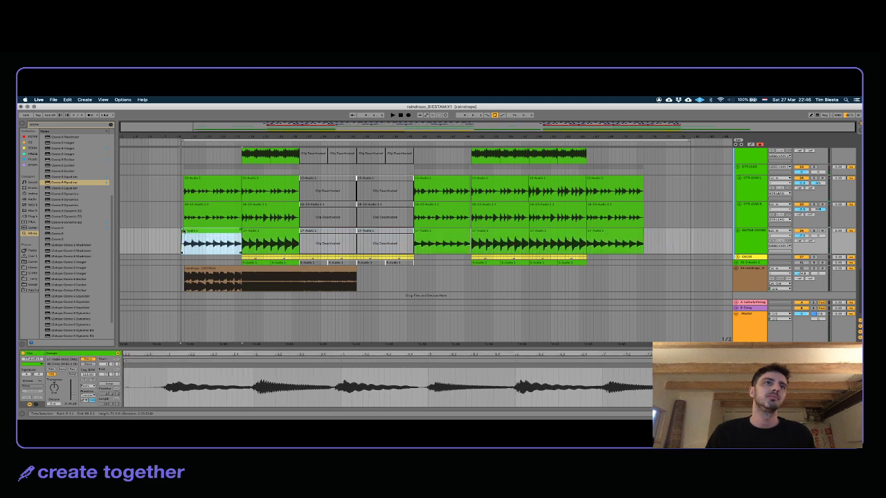
pyautogui.press('space')
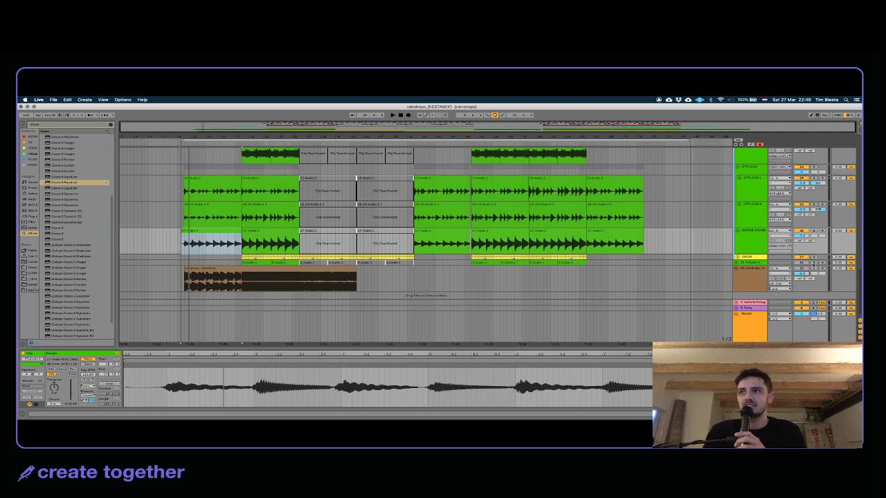
pyautogui.click(743, 325)
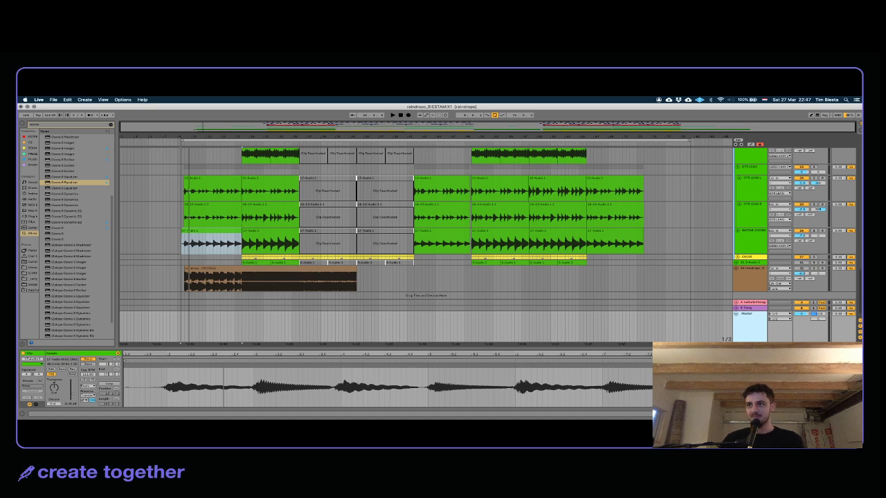
# Step: Solo the raindrops reference track, adjust its volume slightly and audition it against the intro
pyautogui.click(808, 272)
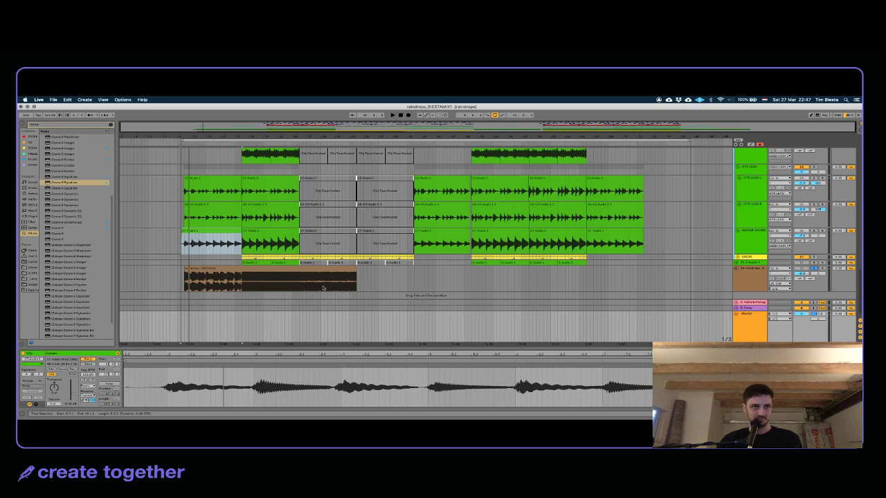
pyautogui.click(339, 268)
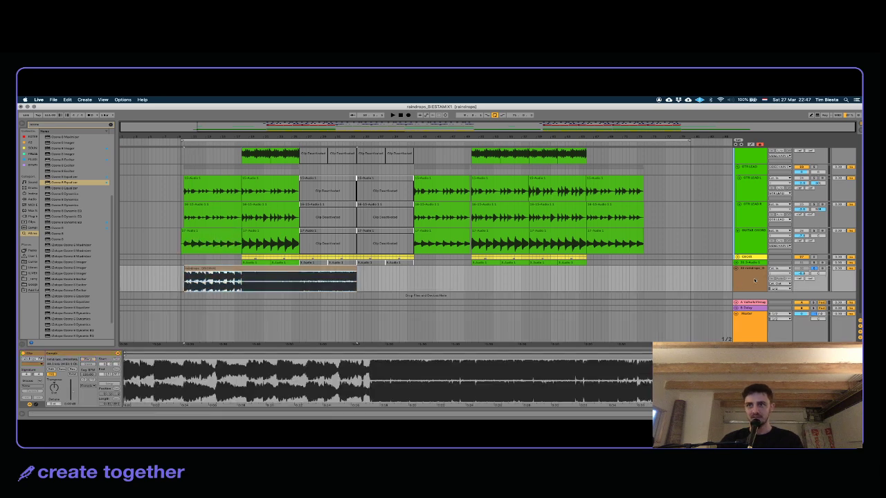
pyautogui.click(757, 279)
pyautogui.moveTo(801, 274); pyautogui.dragTo(801, 277)
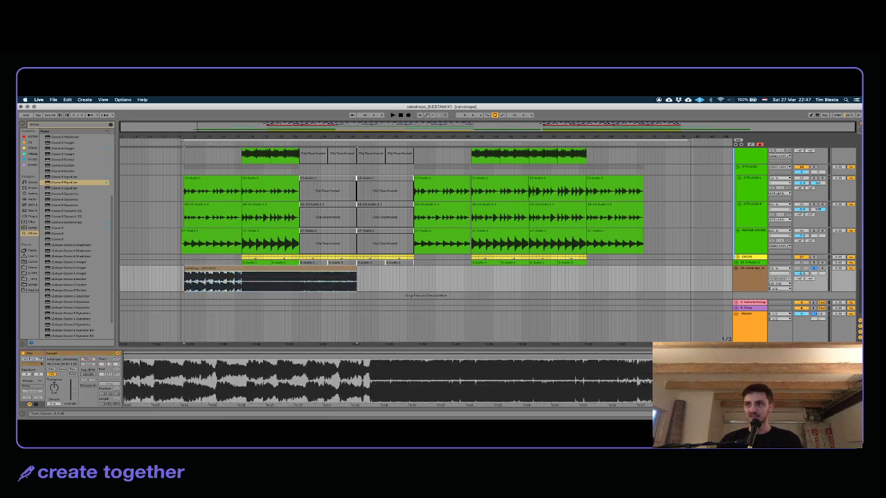
pyautogui.press('space')
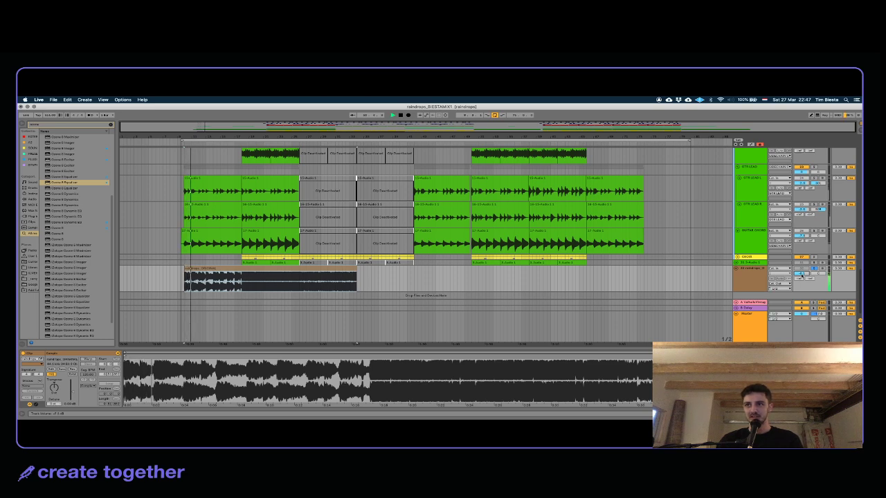
pyautogui.click(748, 281)
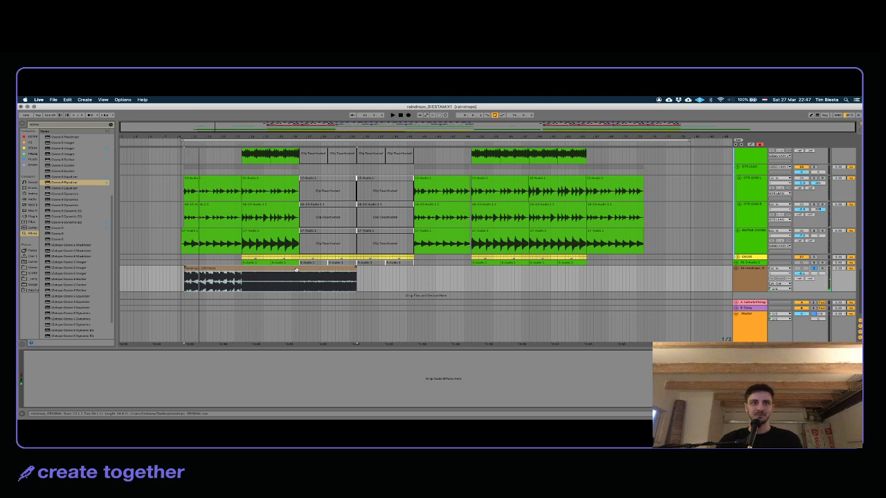
pyautogui.press('space')
pyautogui.click(760, 270)
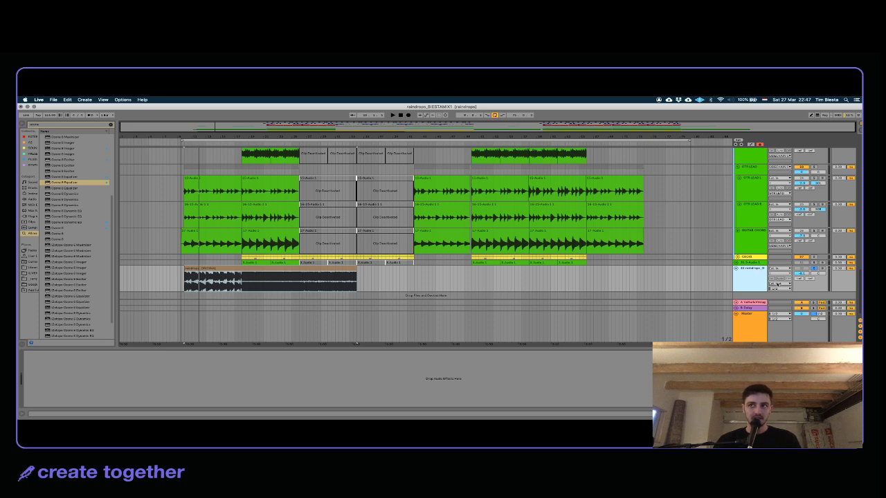
# Step: Check the raindrops reference track's output routing and the Master device chain, keeping the reference routed to Ext. Out
pyautogui.click(777, 284)
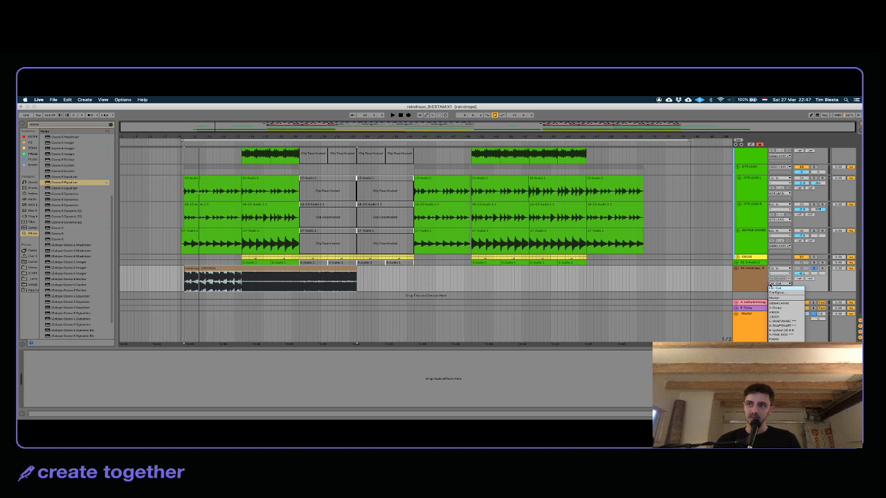
pyautogui.click(750, 335)
pyautogui.click(750, 334)
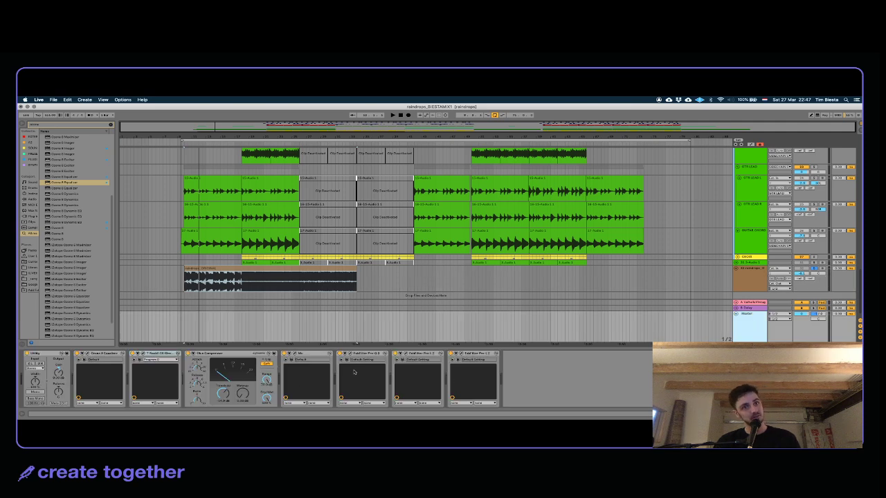
pyautogui.click(749, 275)
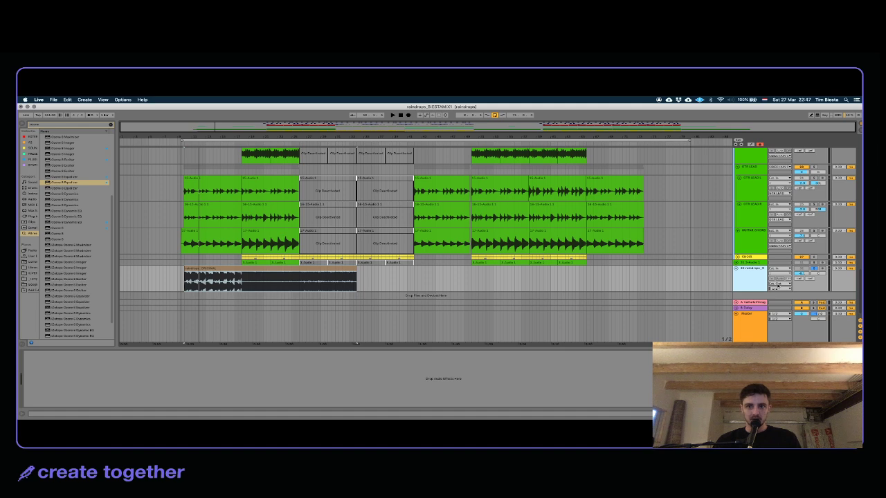
pyautogui.click(777, 285)
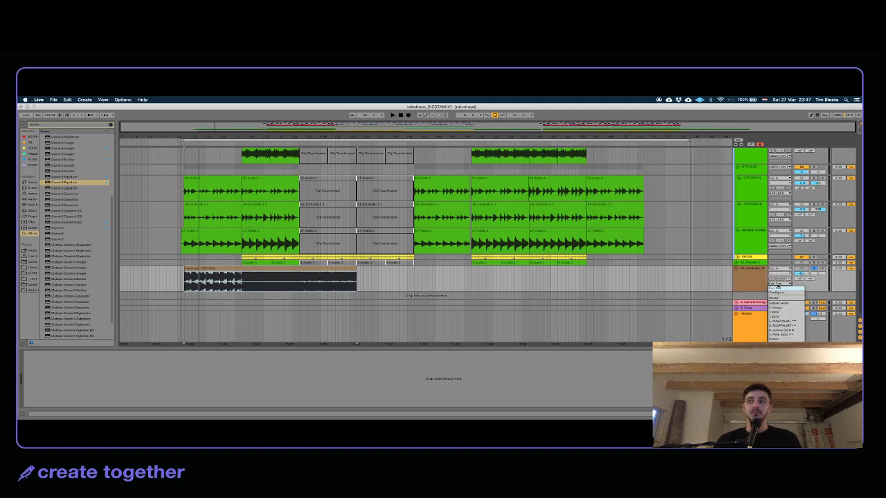
pyautogui.click(776, 288)
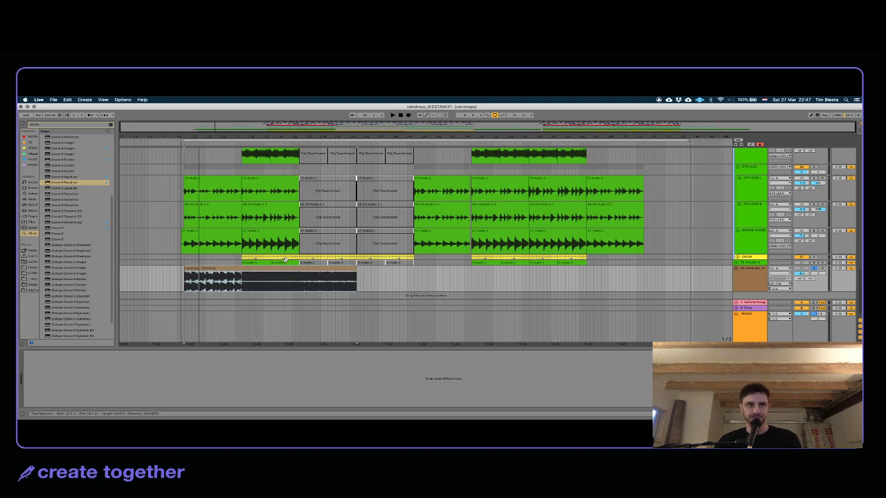
# Step: Play the raindrops reference clip from its start and lower its track volume to match the mix level
pyautogui.click(210, 271)
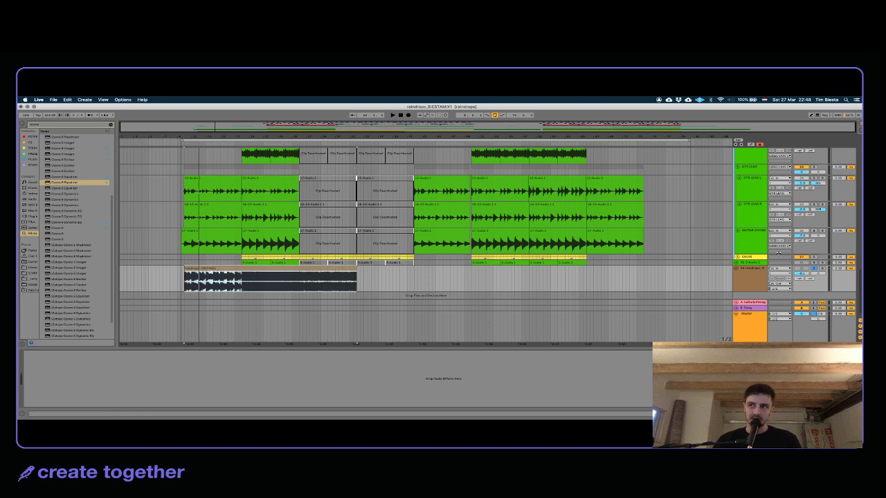
pyautogui.press('space')
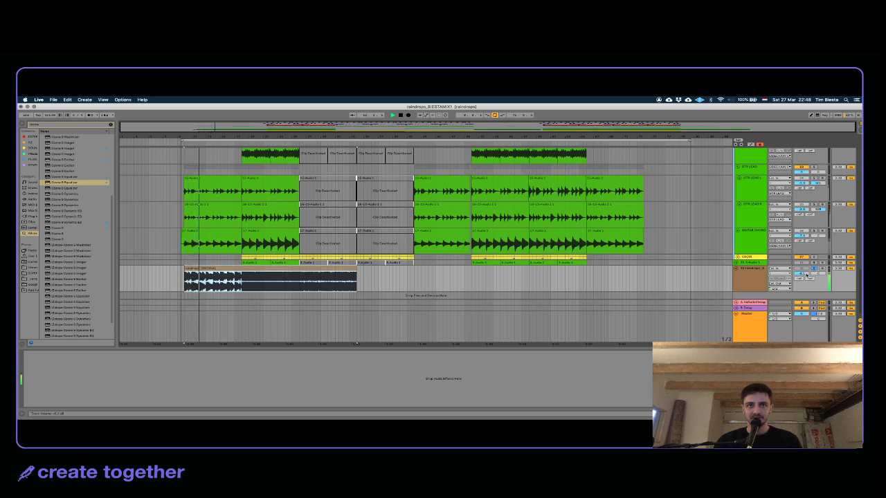
pyautogui.moveTo(805, 273); pyautogui.dragTo(806, 282)
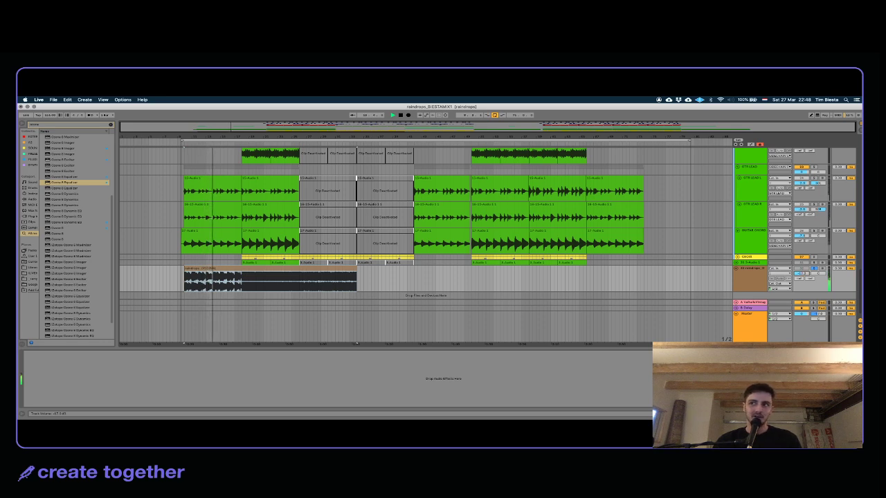
pyautogui.moveTo(805, 282); pyautogui.dragTo(806, 282)
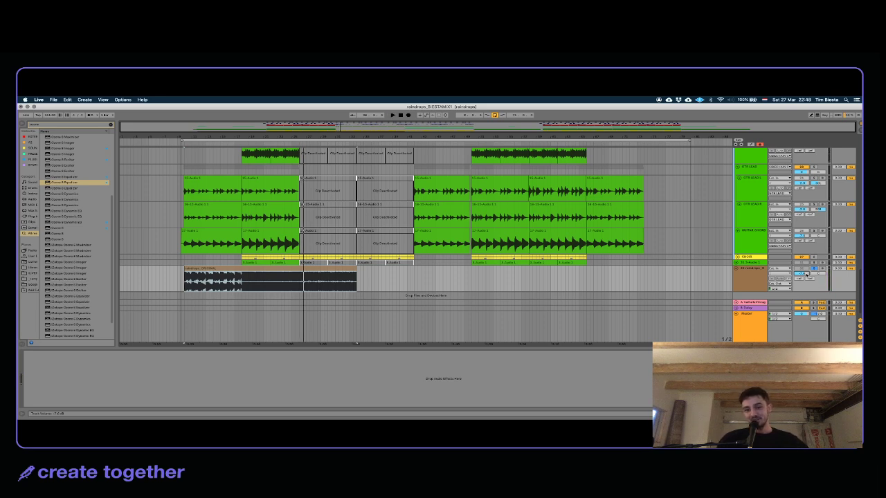
pyautogui.click(235, 282)
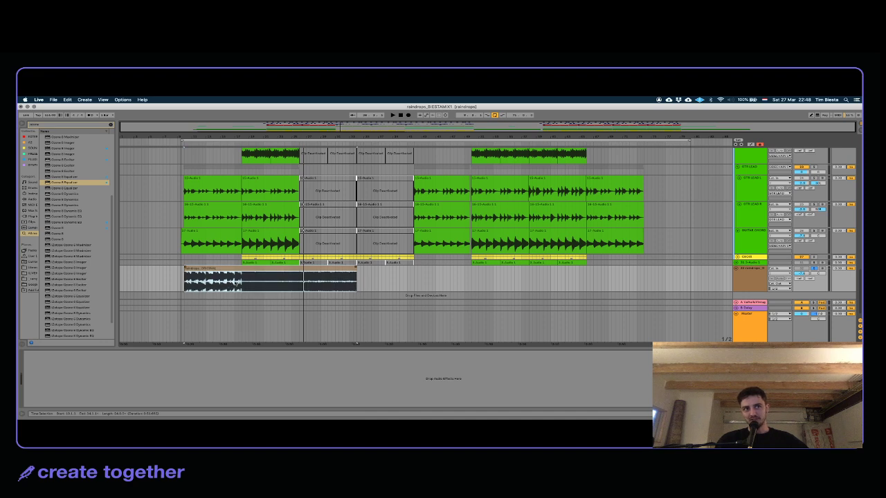
pyautogui.click(238, 271)
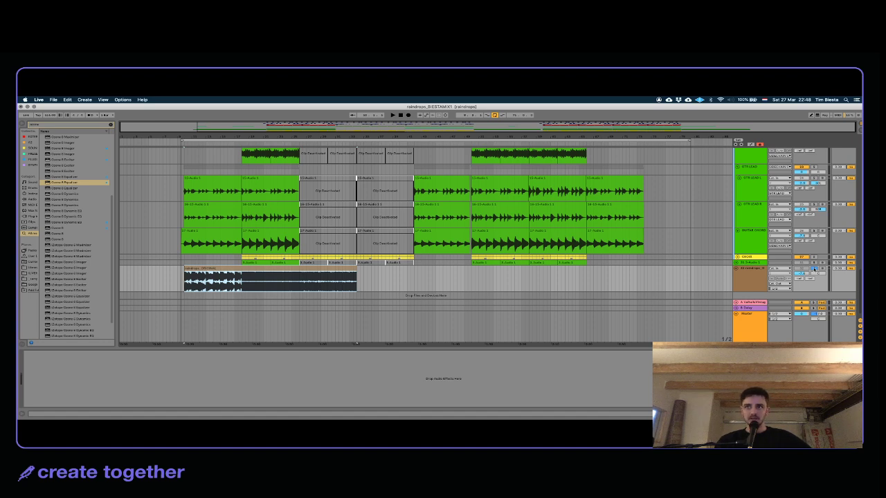
pyautogui.moveTo(801, 273); pyautogui.dragTo(800, 270)
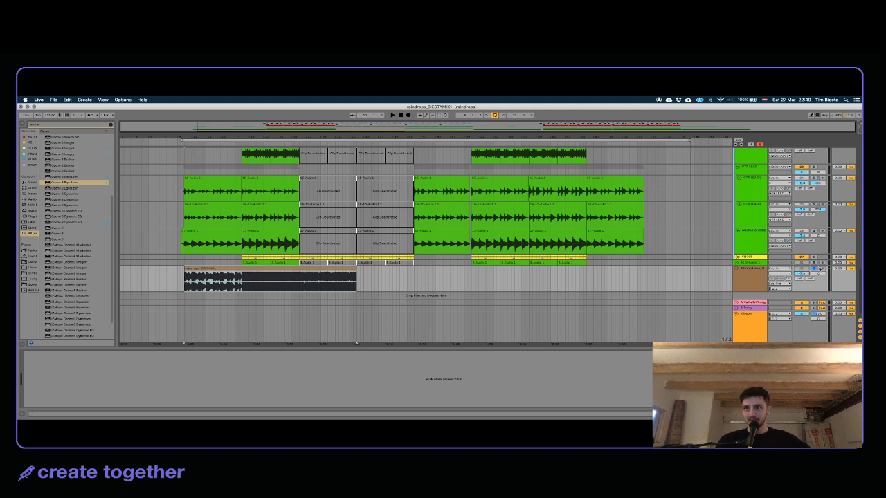
# Step: Compare the mix with the raindrops reference by auditioning from the start of the first drop
pyautogui.click(703, 272)
pyautogui.click(267, 287)
pyautogui.click(244, 289)
pyautogui.press('space')
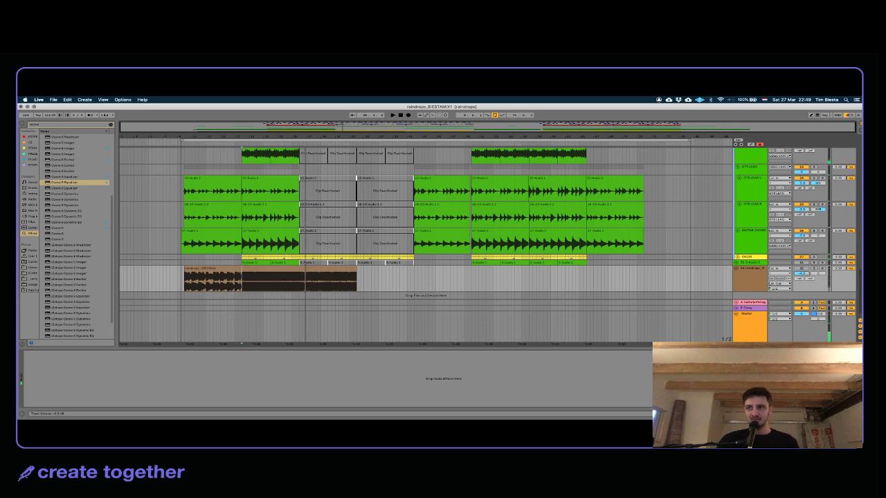
pyautogui.press('space')
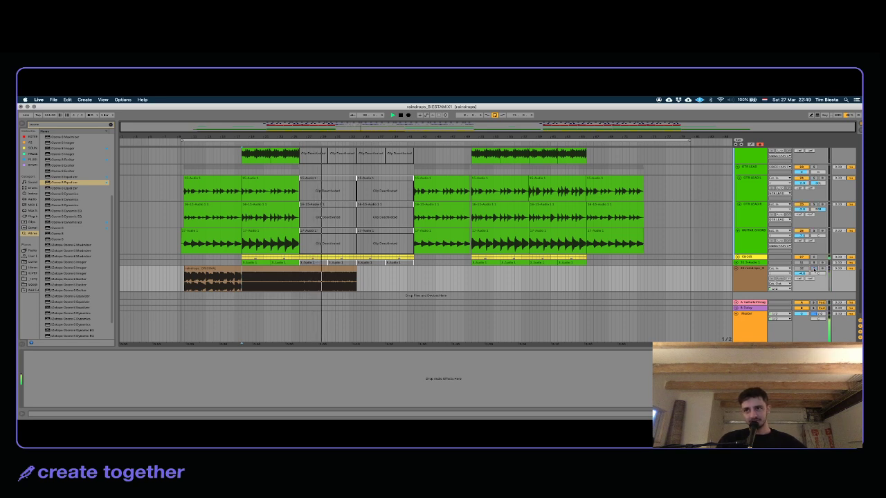
pyautogui.press('space')
pyautogui.press('space')
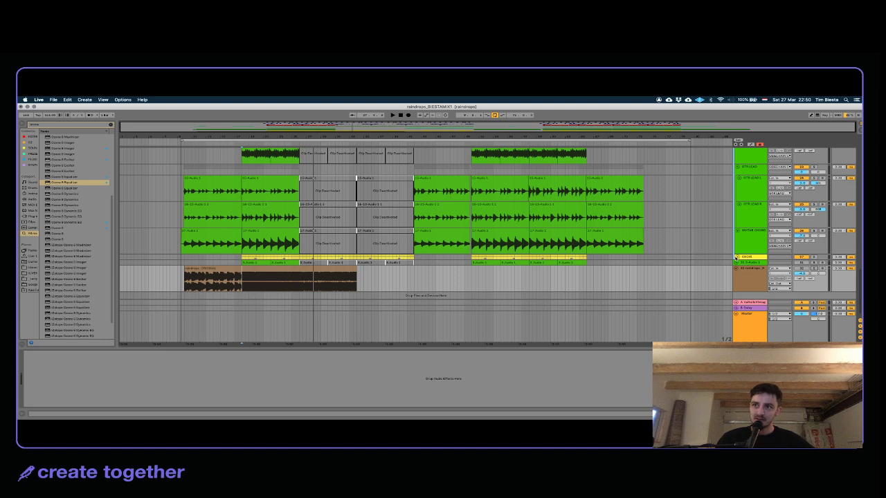
# Step: Fold all the arrangement tracks and groups, and expand the blue drum group to show its kick and snare tracks
pyautogui.scroll(10, 738, 266)
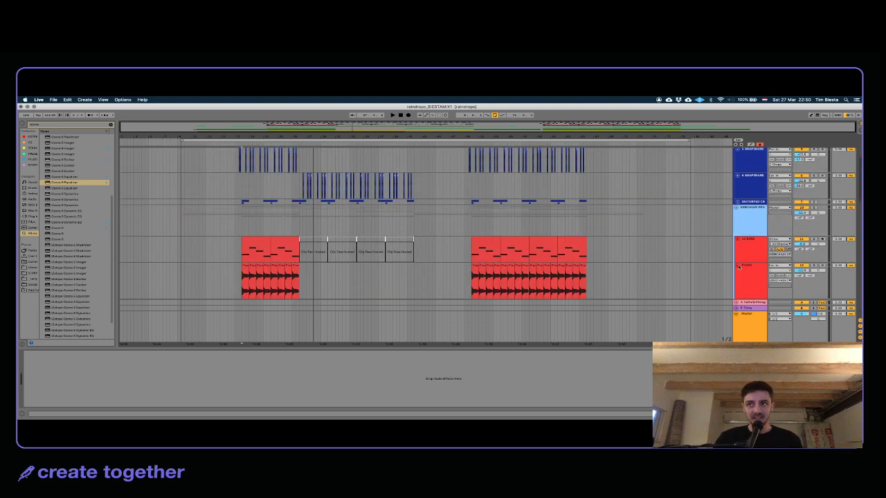
pyautogui.keyDown('alt'); pyautogui.click(738, 265); pyautogui.keyUp('alt')
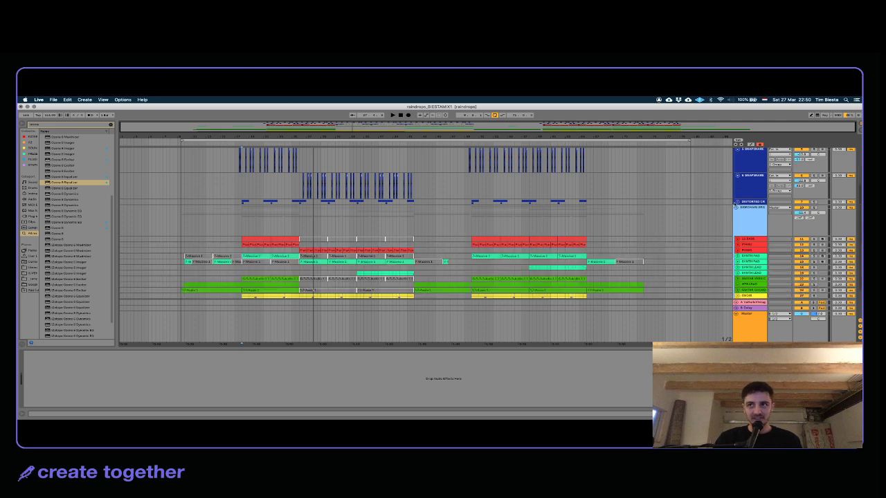
pyautogui.keyDown('alt'); pyautogui.click(735, 208); pyautogui.keyUp('alt')
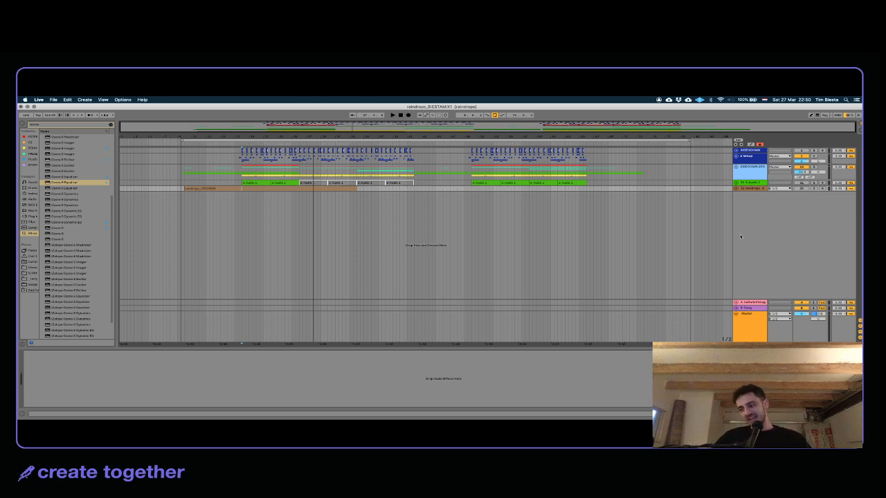
pyautogui.click(736, 156)
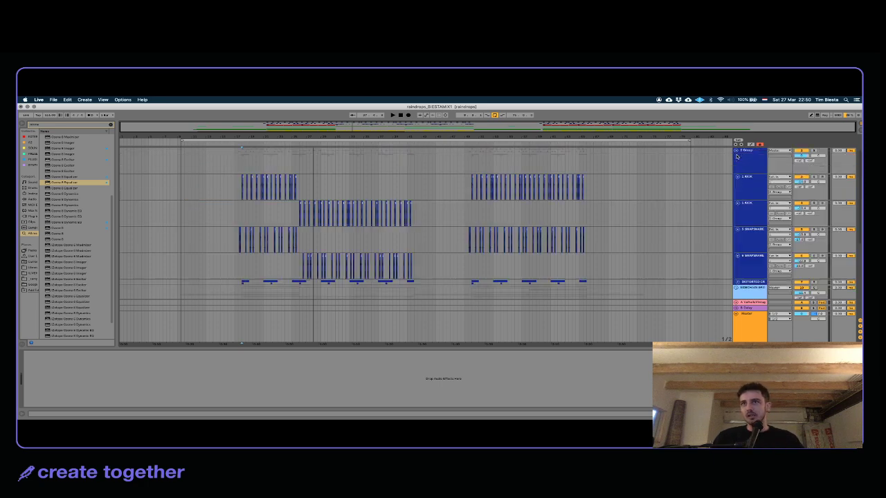
# Step: Compare the clip placement and device chains of the two kick tracks in the drum group
pyautogui.click(312, 239)
pyautogui.click(271, 218)
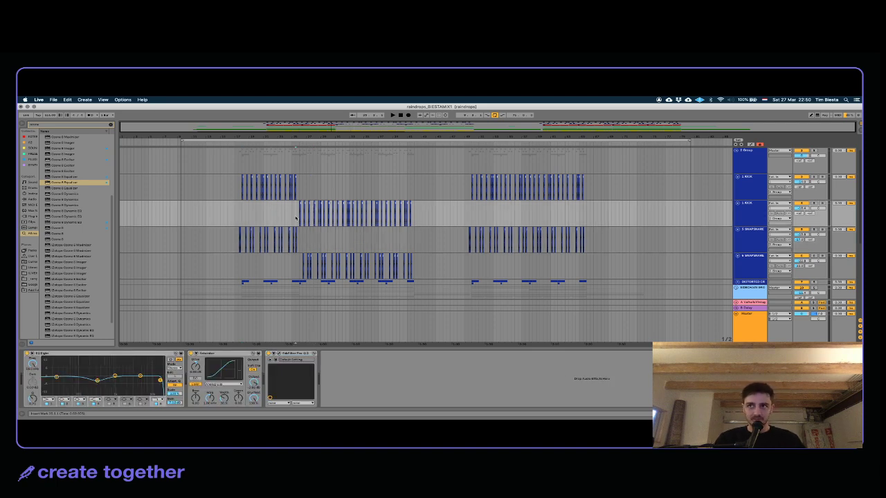
pyautogui.click(247, 196)
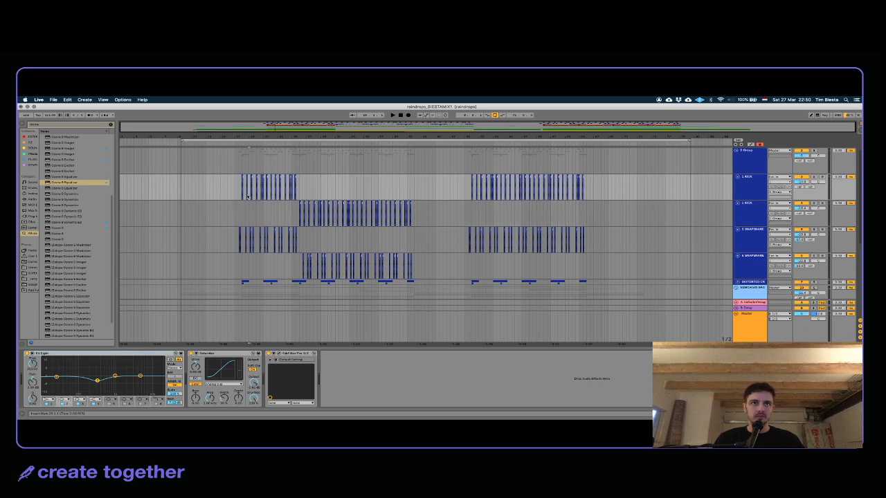
pyautogui.click(343, 214)
pyautogui.click(224, 191)
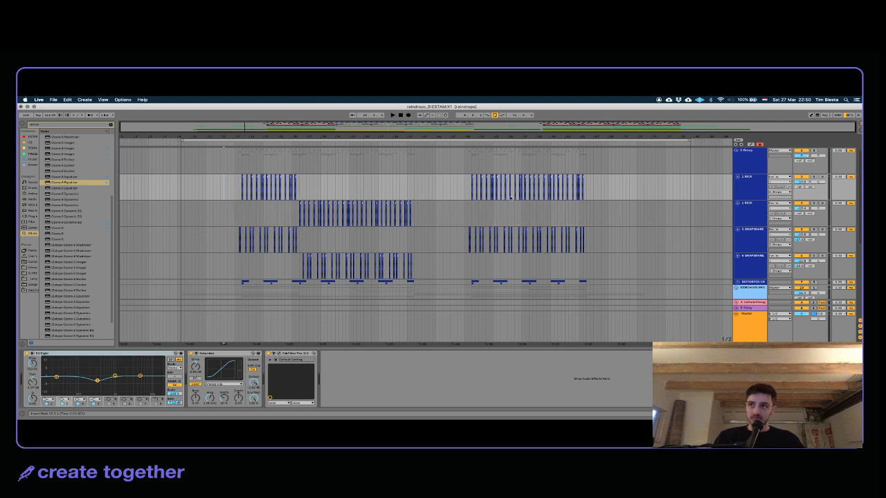
pyautogui.click(751, 195)
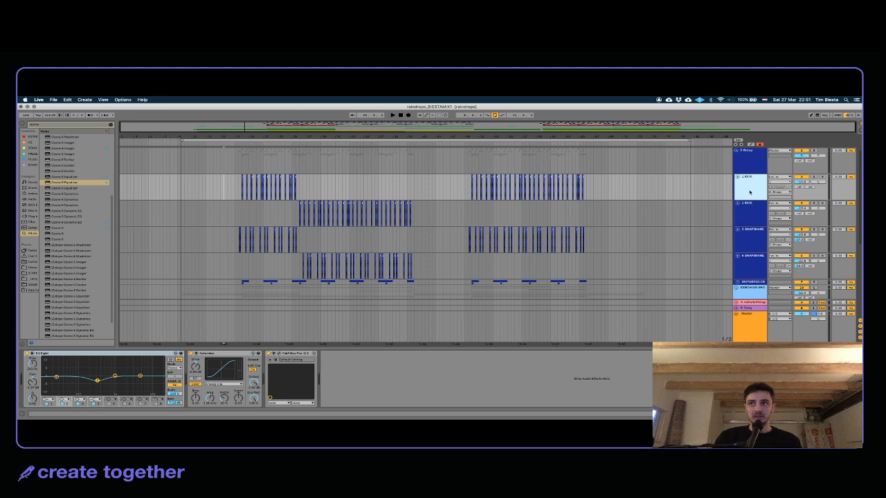
pyautogui.click(754, 215)
pyautogui.click(747, 188)
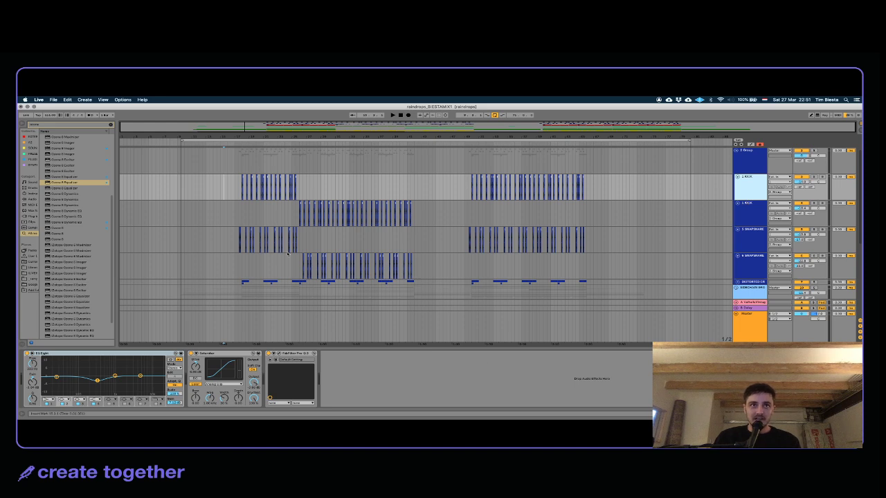
# Step: Audition the soloed first kick from the drop, inspect its FabFilter Pro-Q 3 curve and check the second kick's devices
pyautogui.click(241, 197)
pyautogui.press('space')
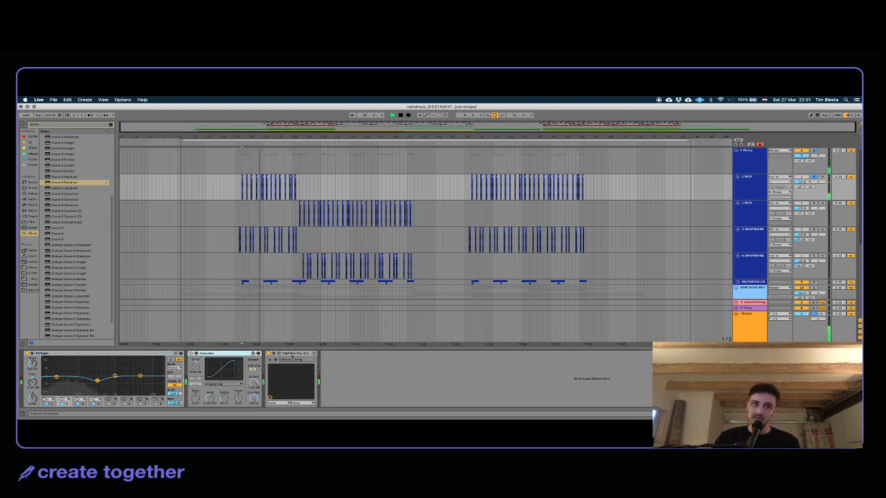
pyautogui.click(280, 353)
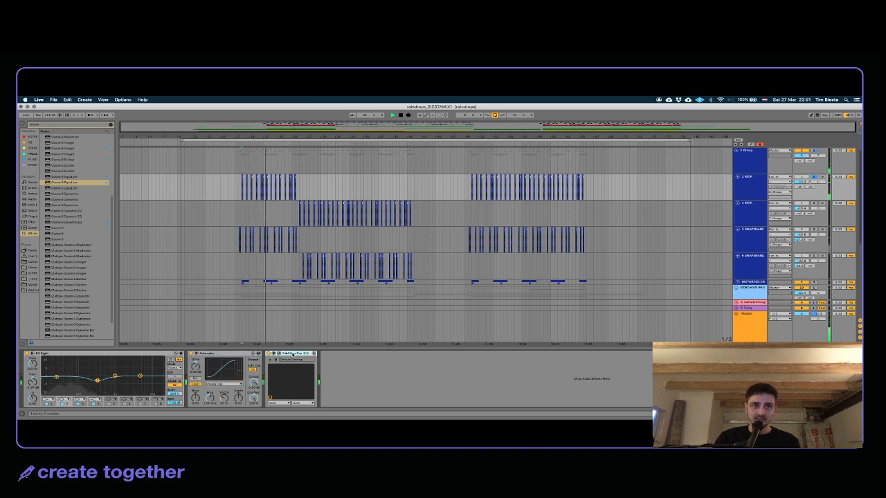
pyautogui.click(278, 353)
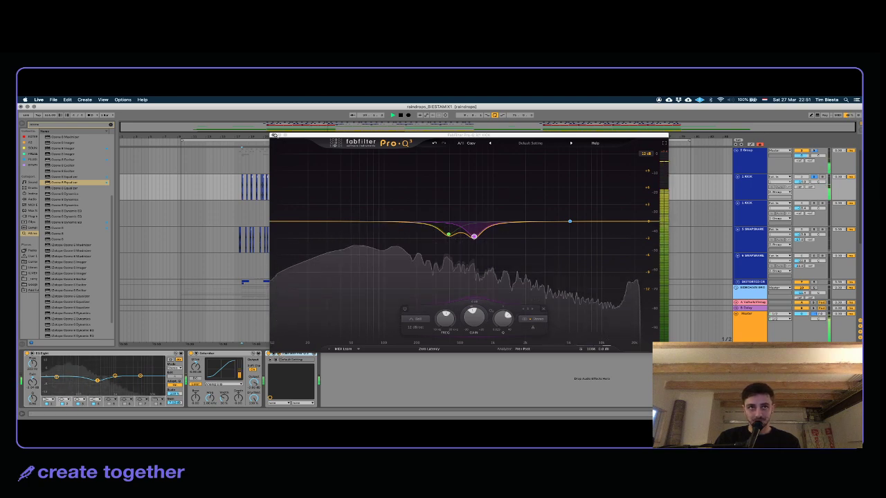
pyautogui.click(274, 135)
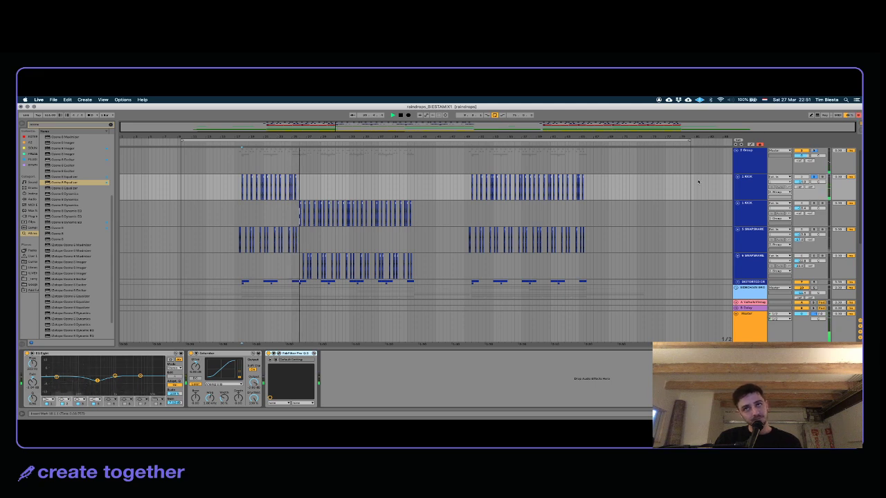
pyautogui.click(749, 196)
pyautogui.click(750, 220)
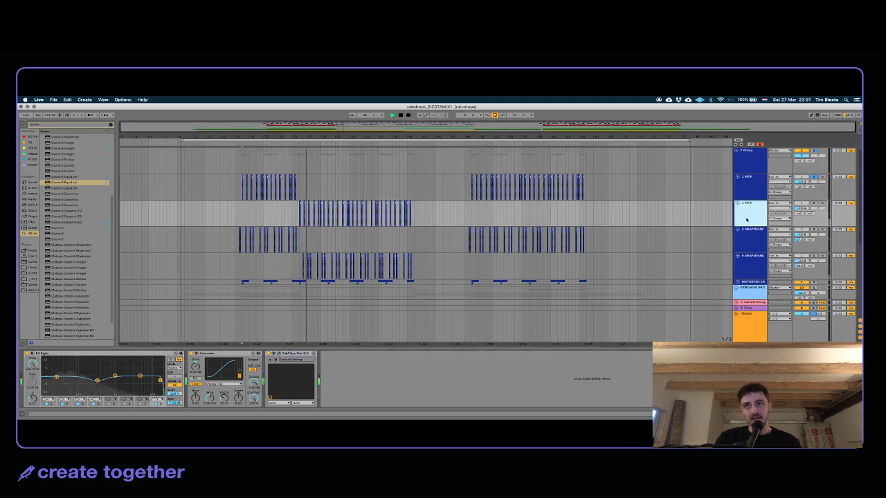
# Step: Stop playback and compare the EQ Eight, Saturator and Pro-Q 3 device chains of the two kick tracks
pyautogui.press('space')
pyautogui.click(497, 238)
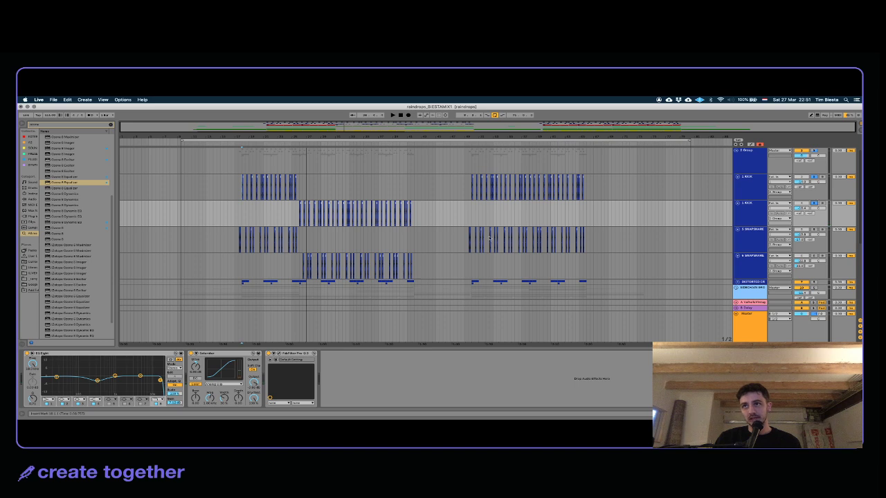
pyautogui.click(298, 206)
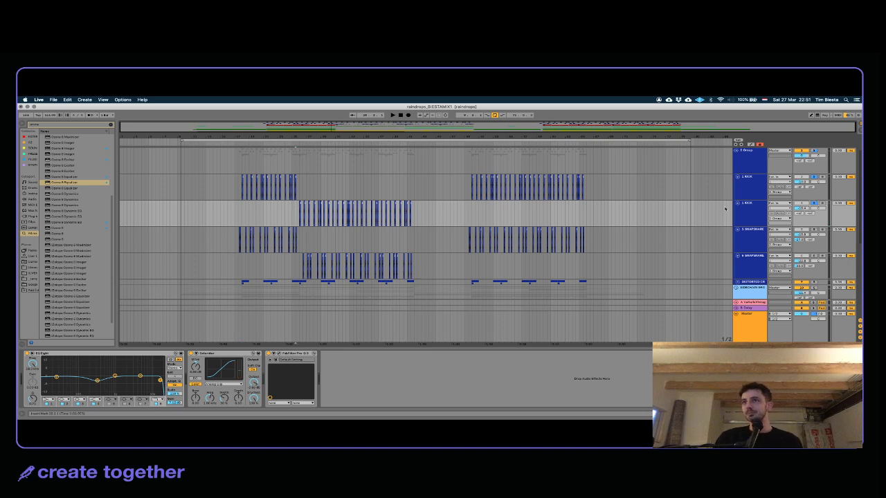
pyautogui.click(744, 191)
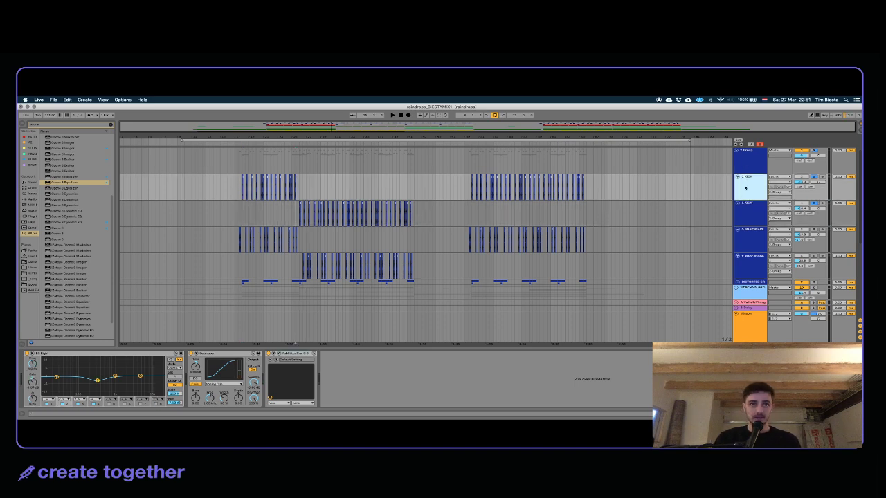
pyautogui.press('Down')
pyautogui.press('Up')
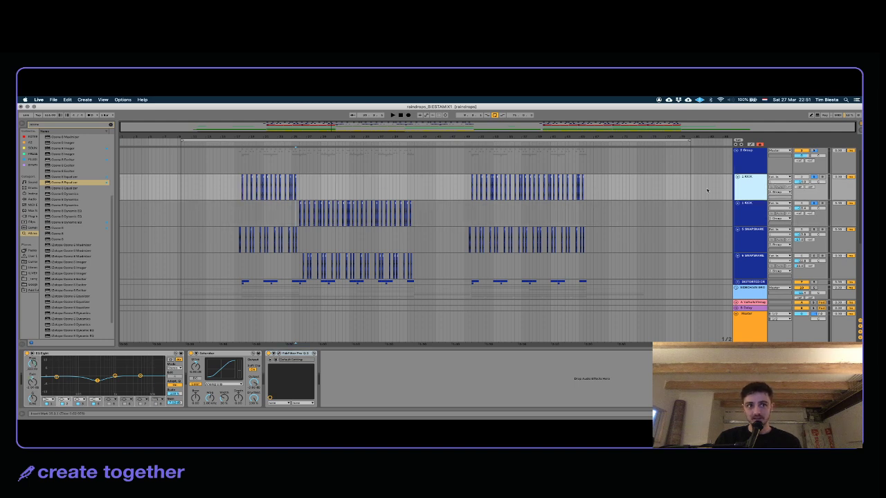
pyautogui.press('Down')
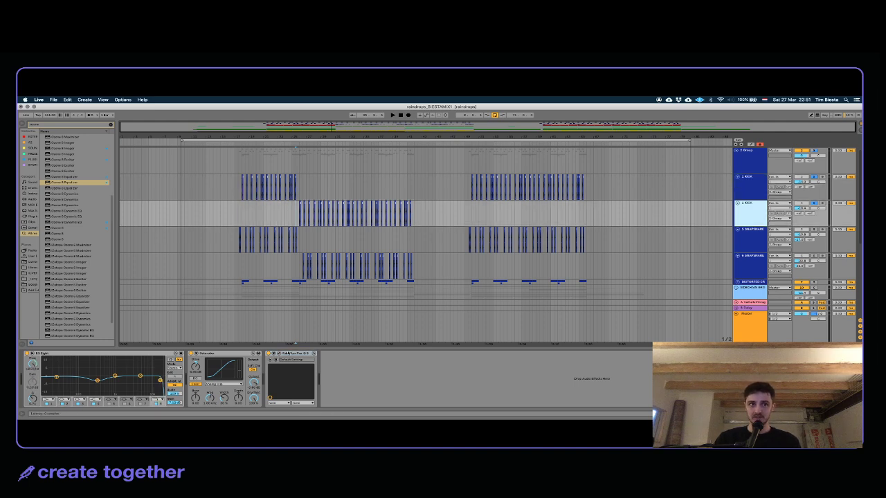
# Step: Inspect the second kick's FabFilter Pro-Q 3 curve and clip range, and check its devices against the first kick's
pyautogui.click(279, 354)
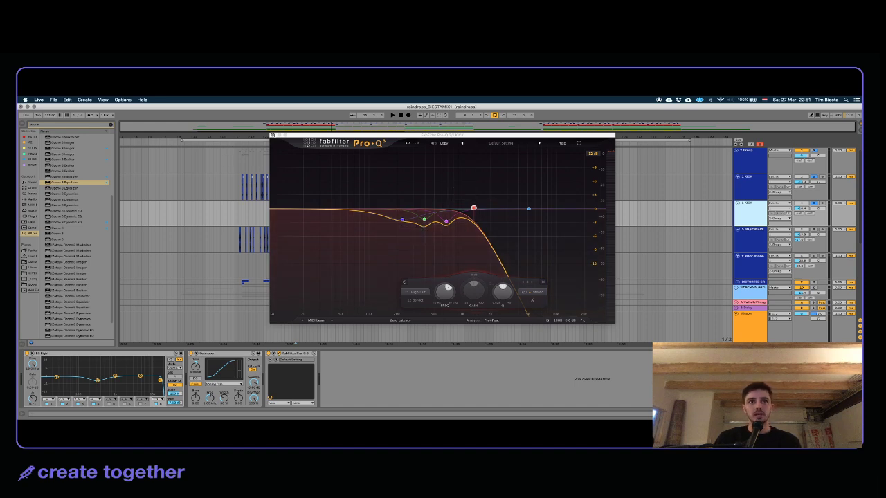
pyautogui.click(272, 135)
pyautogui.moveTo(291, 221); pyautogui.dragTo(437, 222)
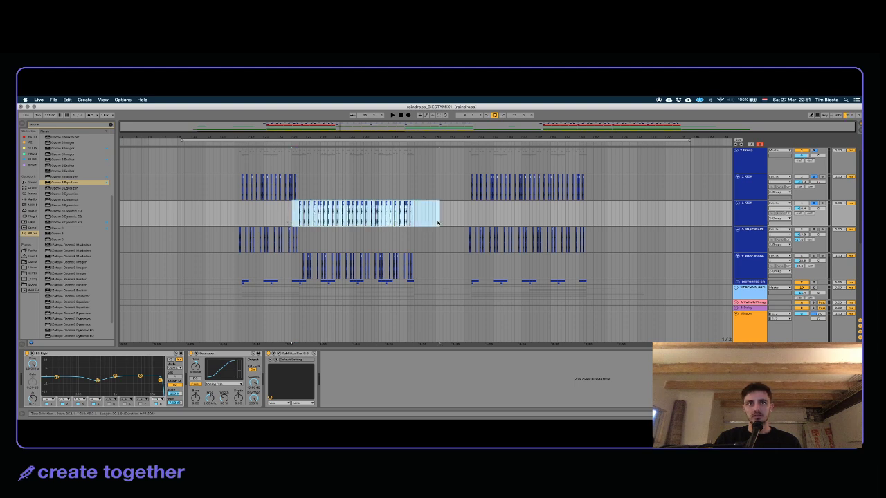
pyautogui.click(438, 222)
pyautogui.click(753, 187)
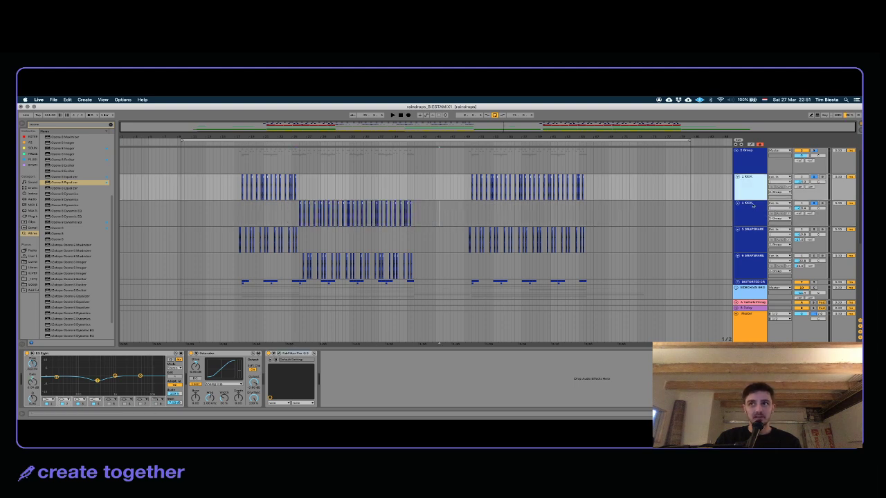
pyautogui.click(752, 208)
pyautogui.press('Up')
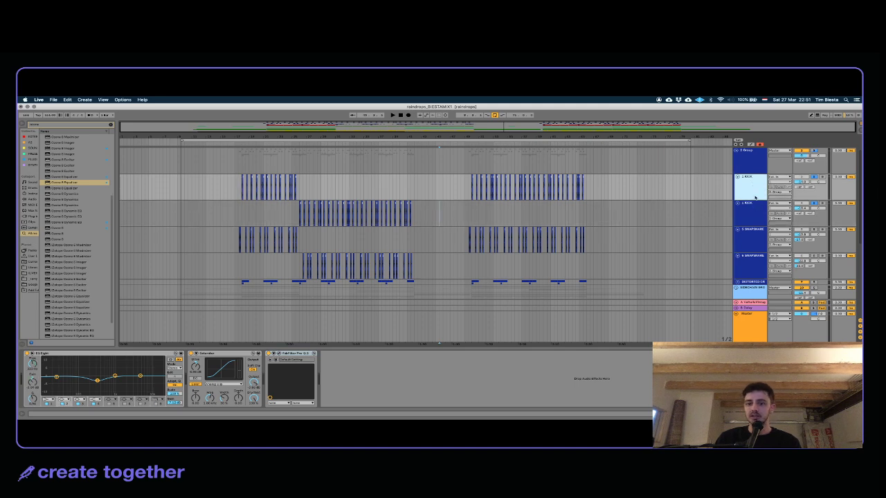
# Step: Audition the soloed kicks from just before the second kick takes over, with the second kick's devices shown
pyautogui.click(296, 217)
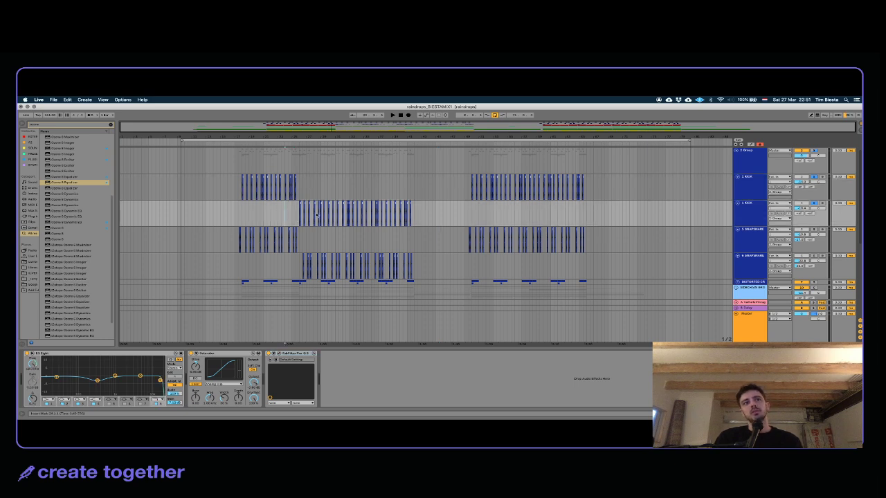
pyautogui.press('space')
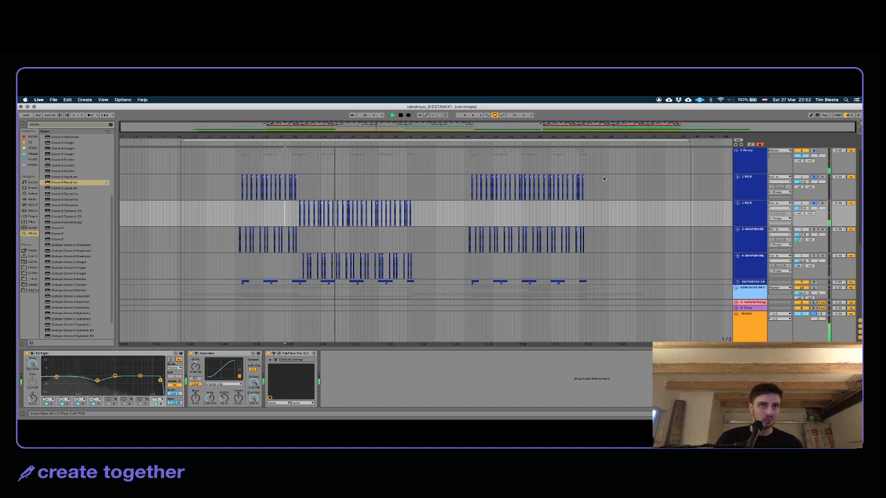
pyautogui.click(750, 209)
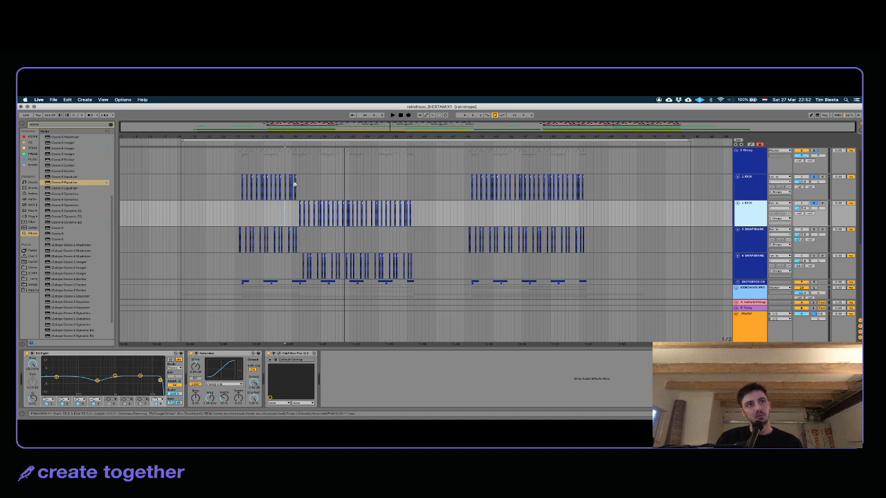
# Step: Enable the highest band in the first kick's EQ Eight, try sweeping it to a lower frequency and undo that sweep
pyautogui.click(241, 188)
pyautogui.moveTo(244, 189); pyautogui.dragTo(426, 188)
pyautogui.click(297, 191)
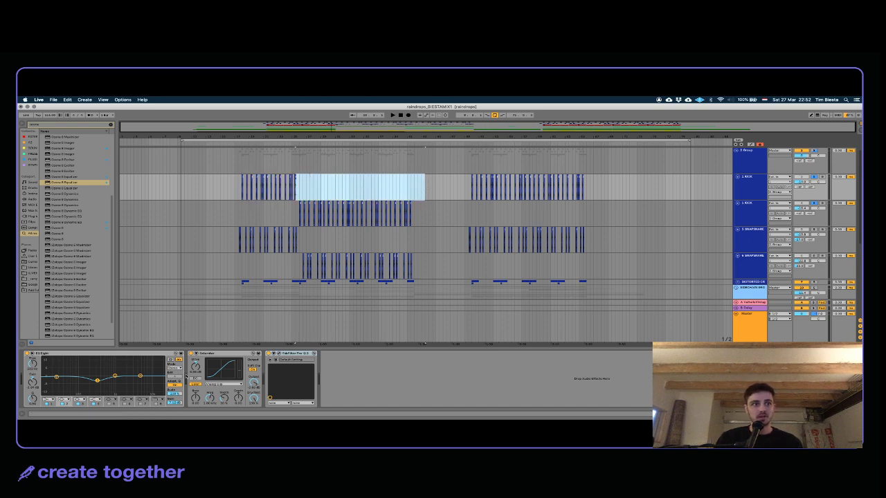
pyautogui.click(155, 404)
pyautogui.moveTo(160, 380); pyautogui.dragTo(116, 379)
pyautogui.press('super+z')
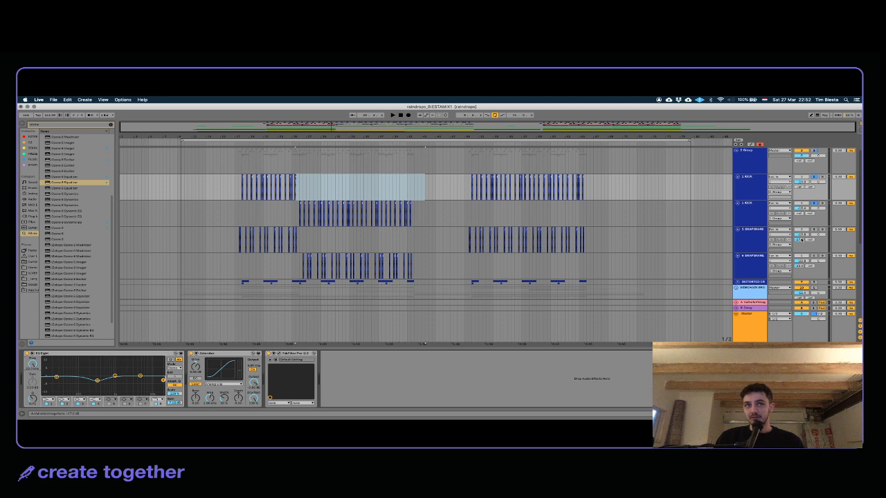
# Step: Check the first kick's EQ Eight against the second kick's around the point where the clips switch tracks
pyautogui.click(359, 182)
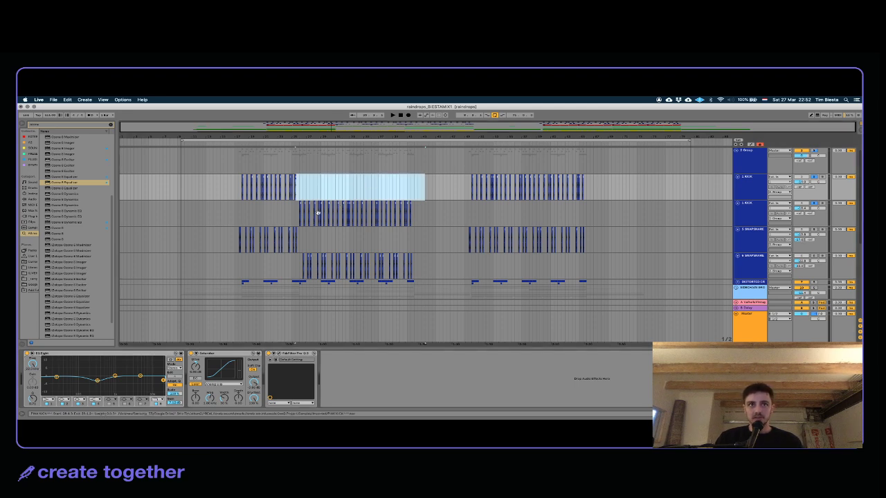
pyautogui.click(292, 217)
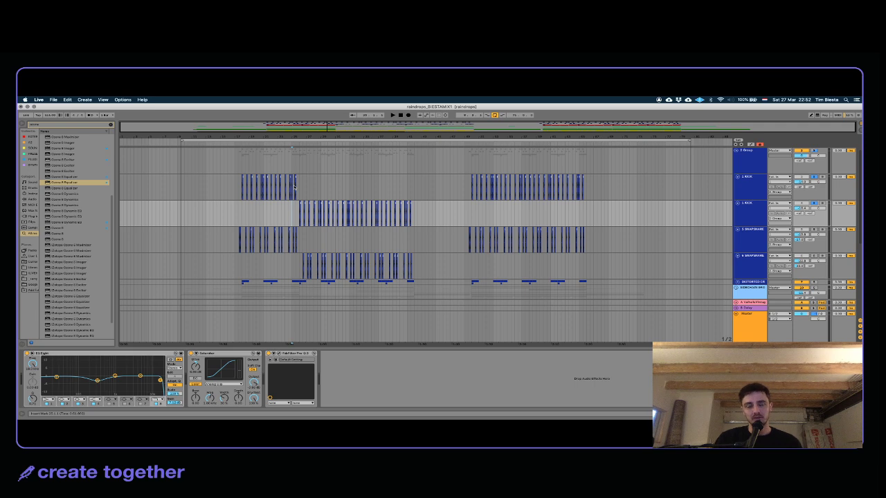
pyautogui.click(295, 187)
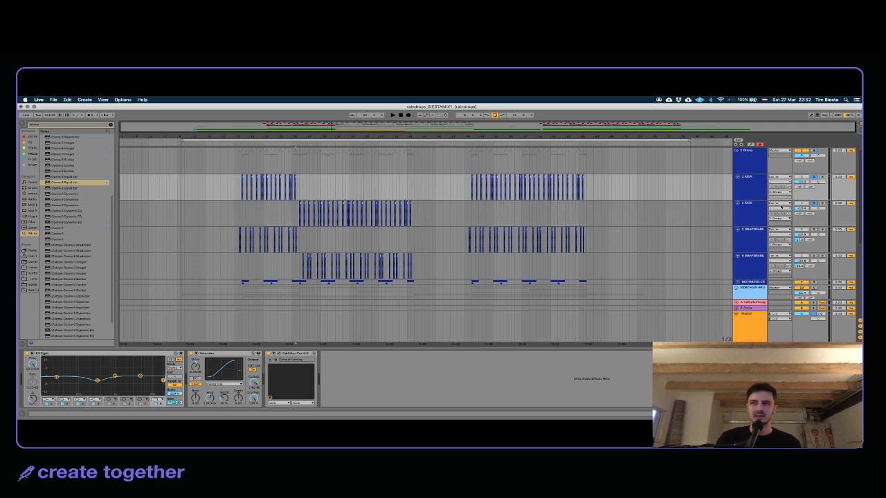
pyautogui.click(759, 214)
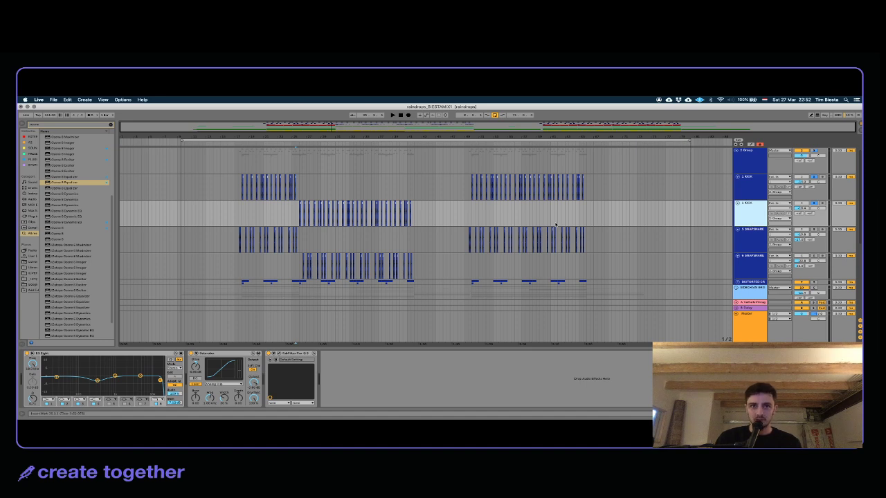
# Step: Audition the first snare track soloed from the first drop and inspect its Soundtoys Decapitator settings
pyautogui.click(333, 234)
pyautogui.click(250, 238)
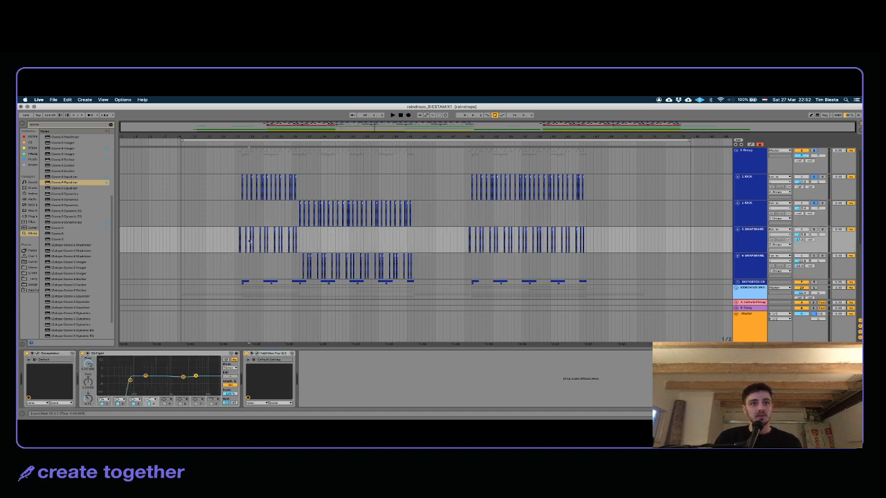
pyautogui.press('space')
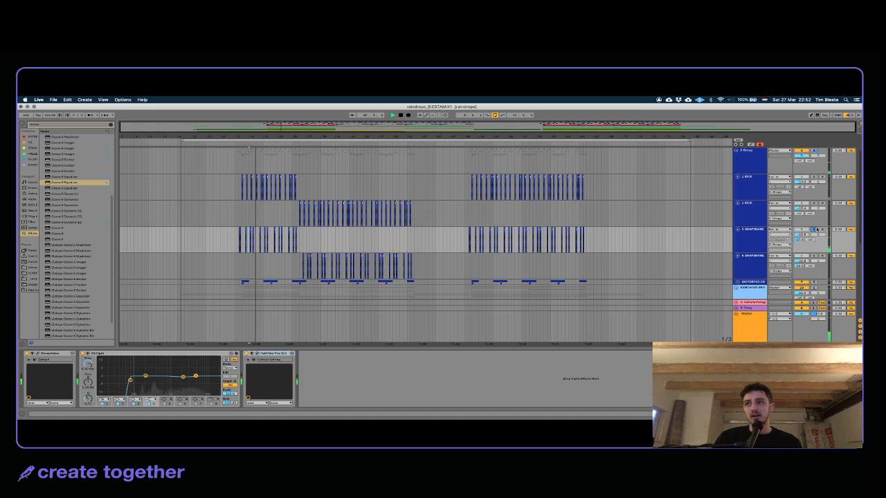
pyautogui.click(746, 240)
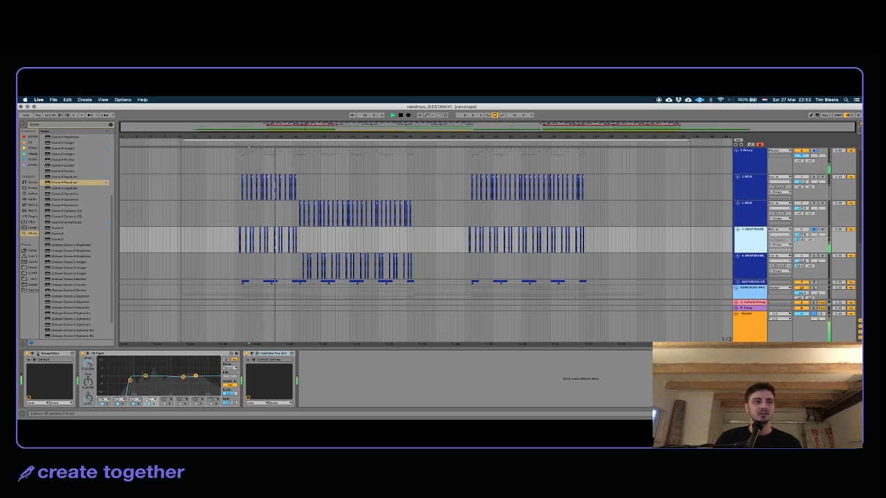
pyautogui.click(40, 354)
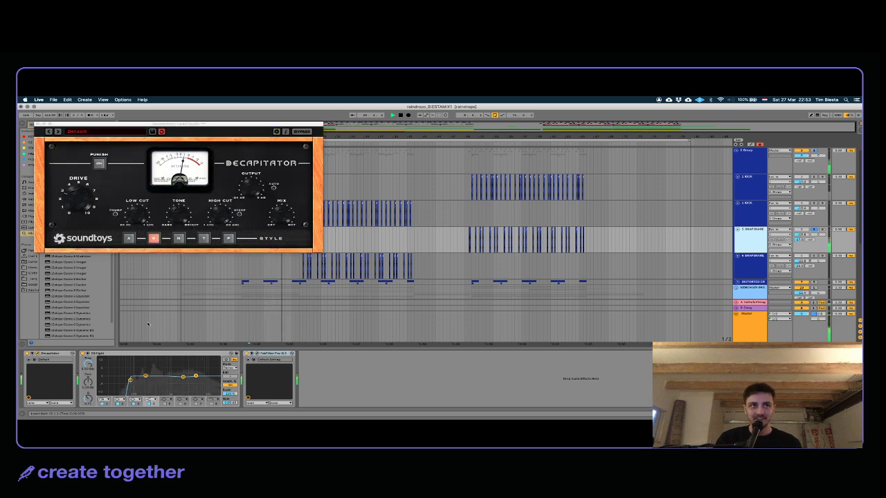
pyautogui.press('space')
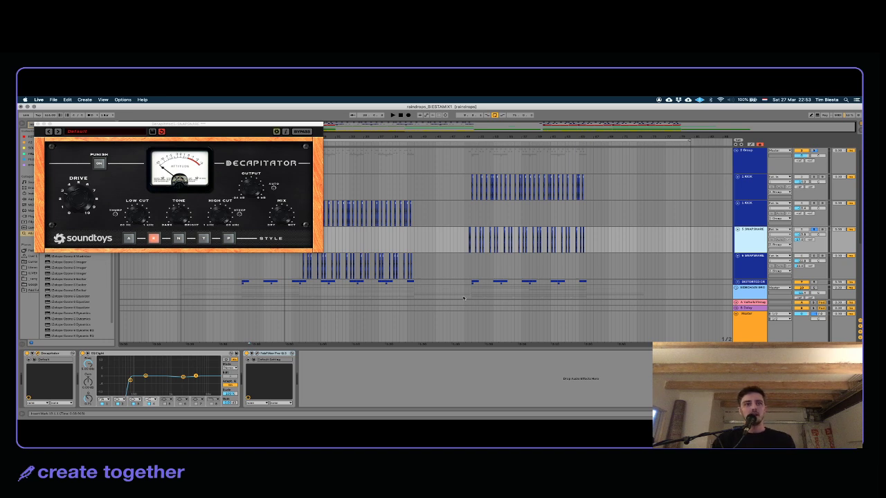
# Step: Examine the snare's FabFilter Pro-Q 3 dynamic dip near 5 kHz while playing from the second drop
pyautogui.click(256, 354)
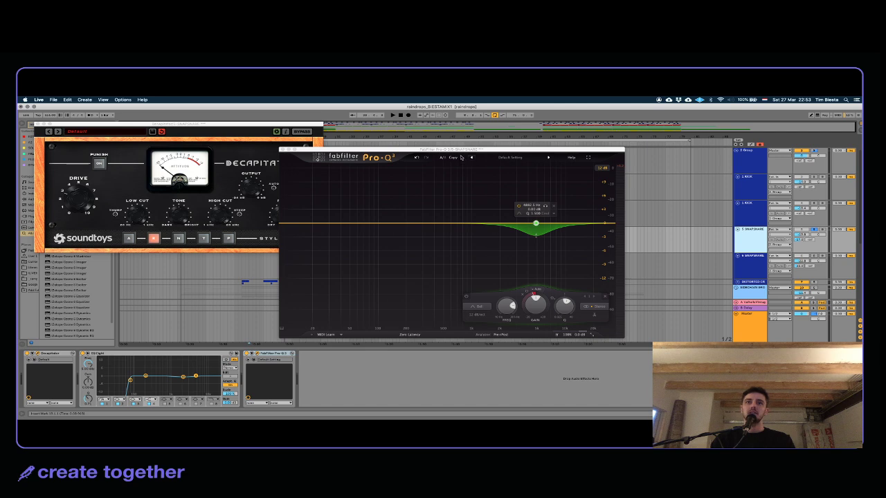
pyautogui.moveTo(456, 151); pyautogui.dragTo(195, 203)
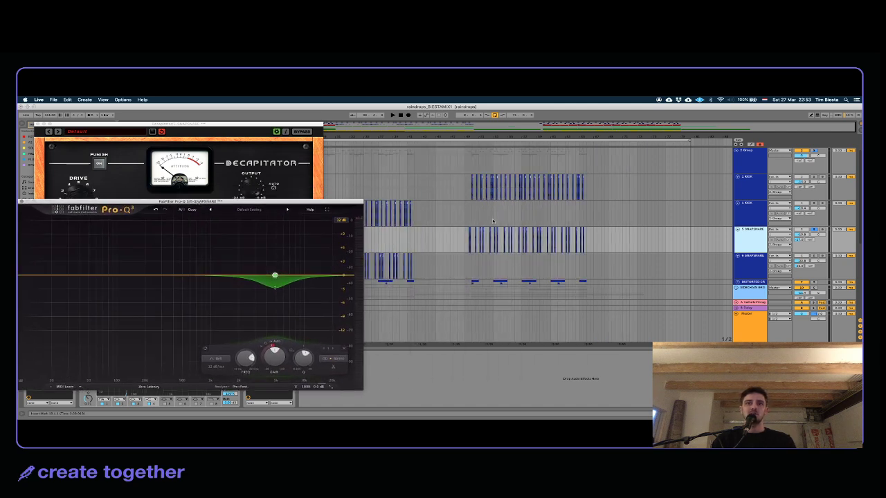
pyautogui.click(468, 243)
pyautogui.press('space')
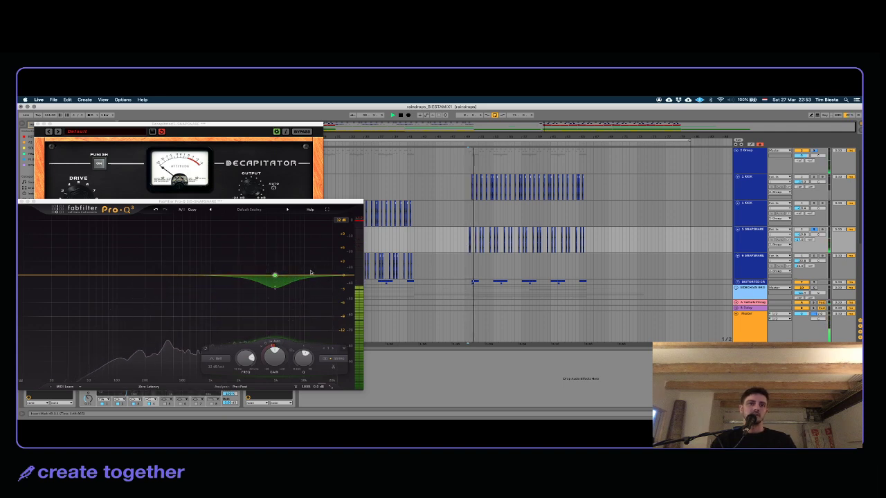
pyautogui.moveTo(278, 291)
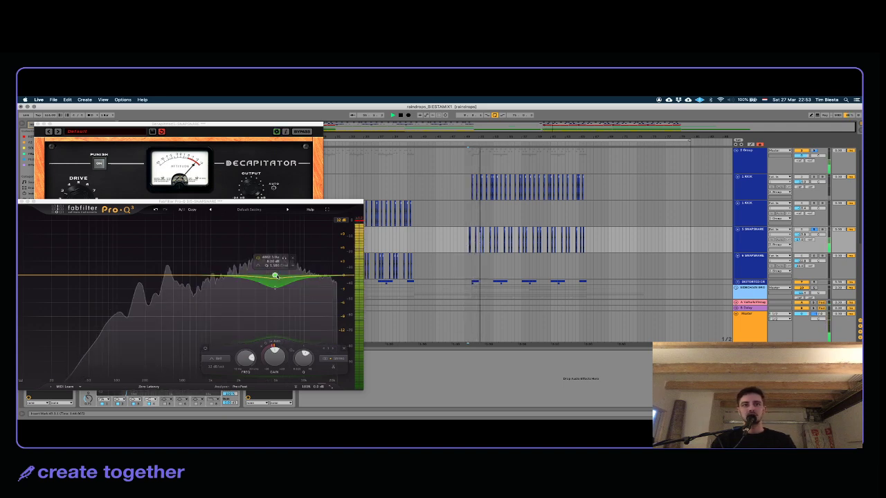
pyautogui.click(258, 258)
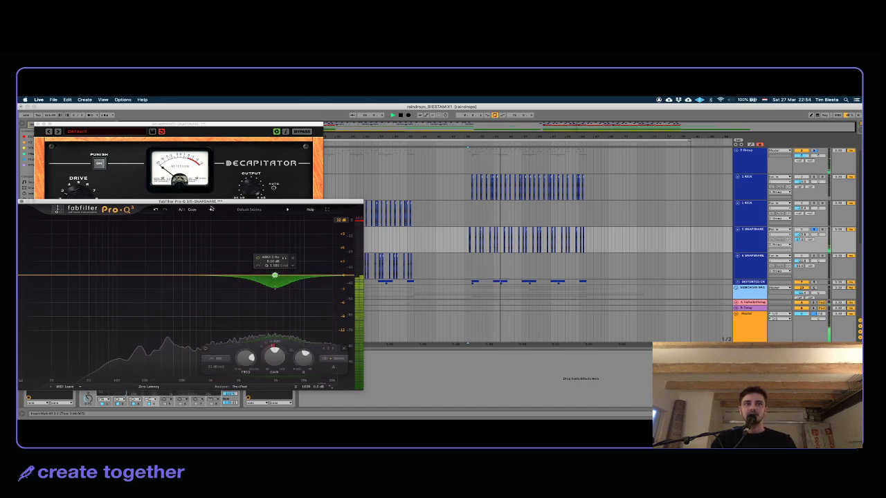
# Step: Arrange the snare's Pro-Q 3 and Decapitator windows side by side and check the output levels during playback
pyautogui.moveTo(209, 203); pyautogui.dragTo(386, 138)
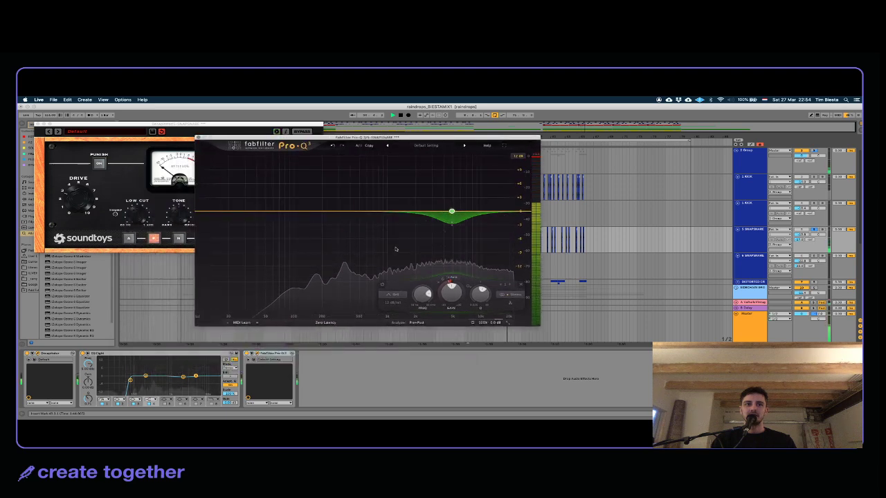
pyautogui.moveTo(251, 124); pyautogui.dragTo(194, 130)
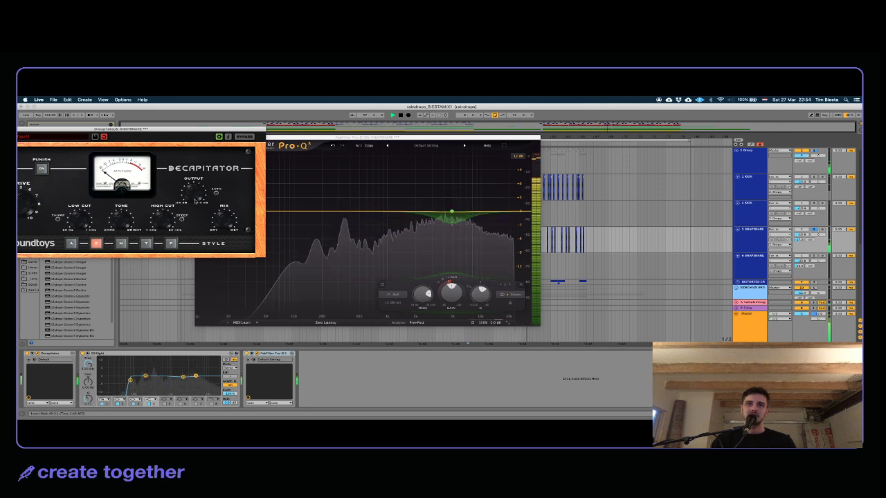
pyautogui.click(535, 164)
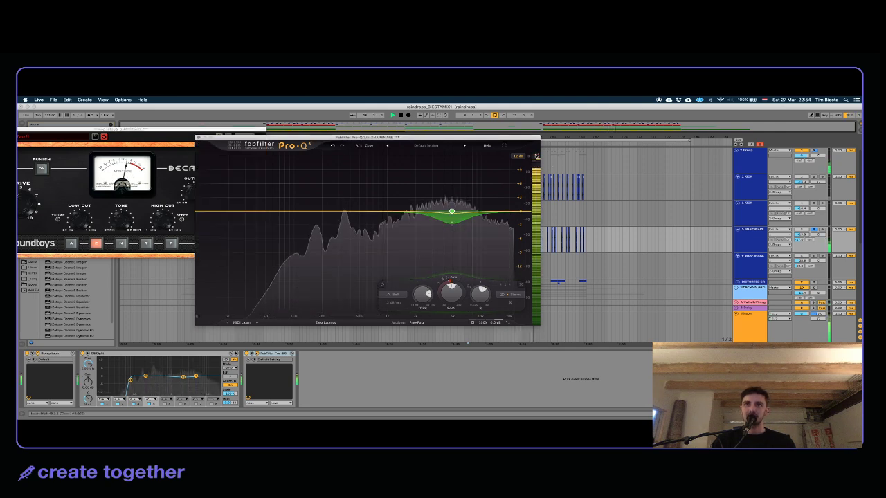
pyautogui.click(803, 235)
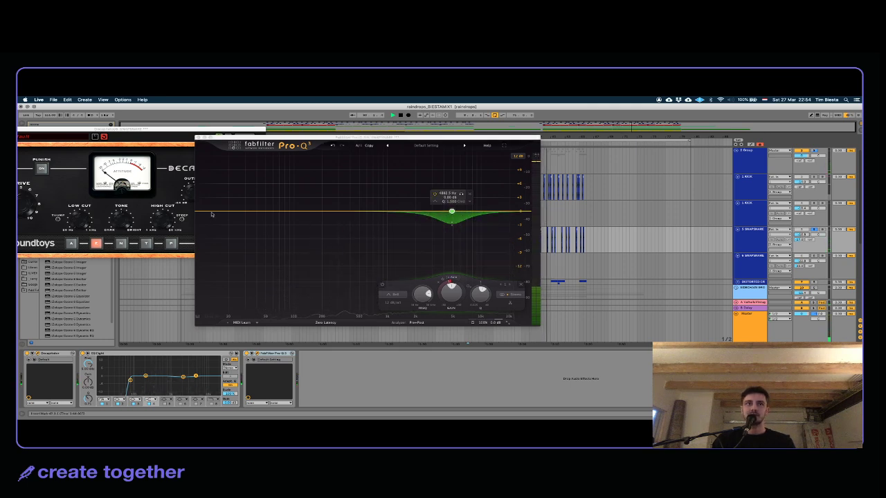
# Step: Close the snare's Pro-Q 3 and Decapitator windows and show the device on the first return track
pyautogui.click(199, 138)
pyautogui.moveTo(103, 129); pyautogui.dragTo(182, 123)
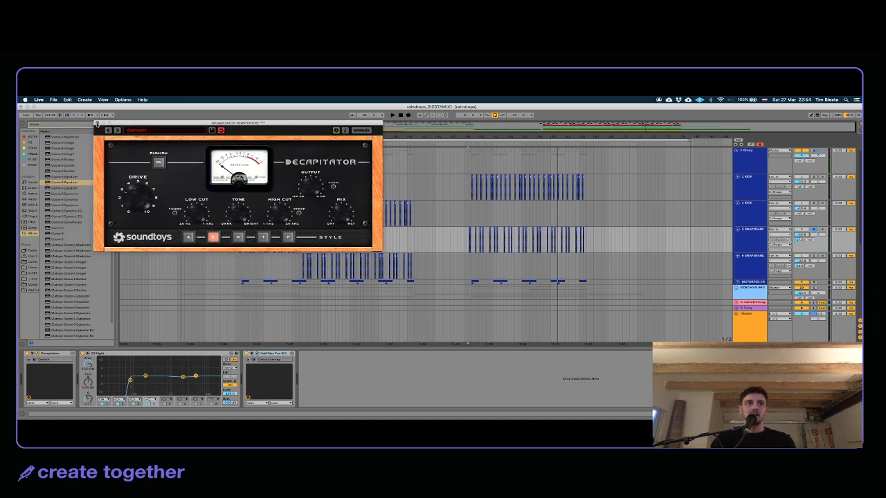
pyautogui.click(96, 123)
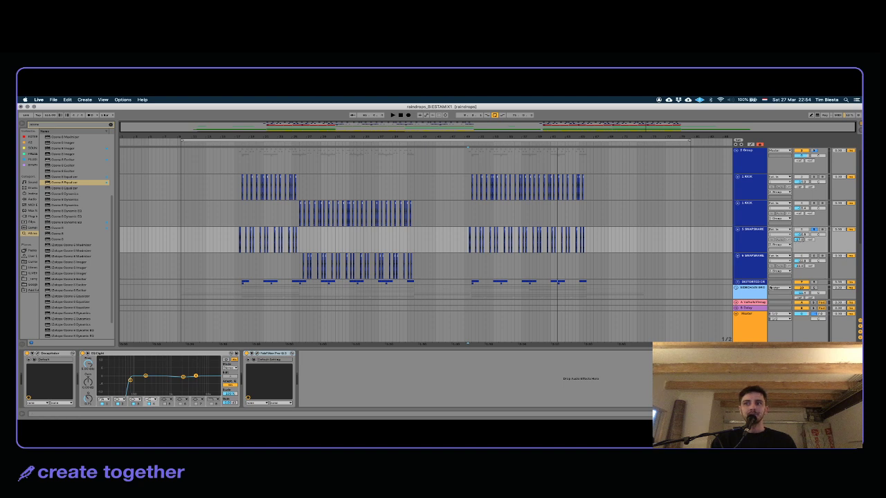
pyautogui.click(752, 303)
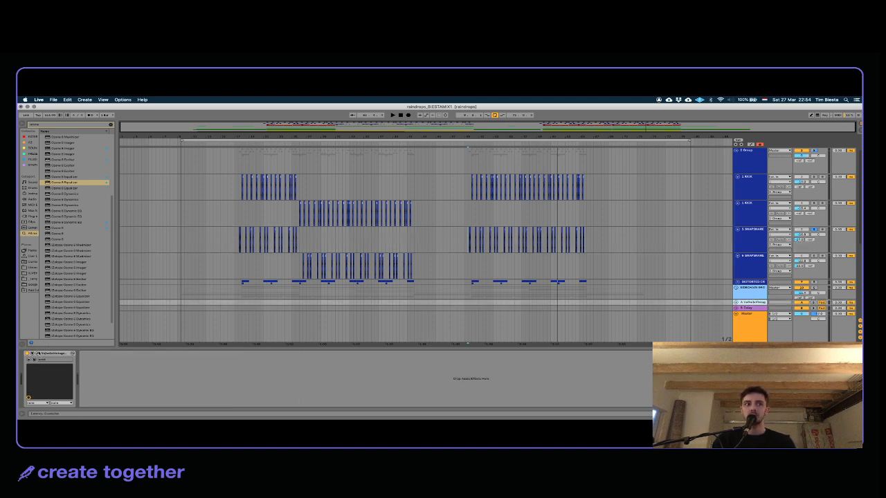
# Step: Open ValhallaVintageVerb on the first return track and play the soloed snare from the first drop to hear the reverb
pyautogui.click(39, 354)
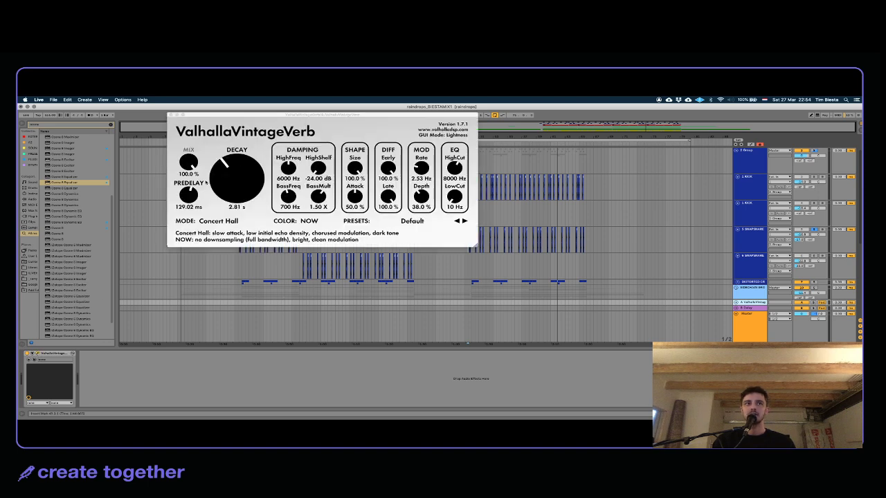
pyautogui.click(193, 196)
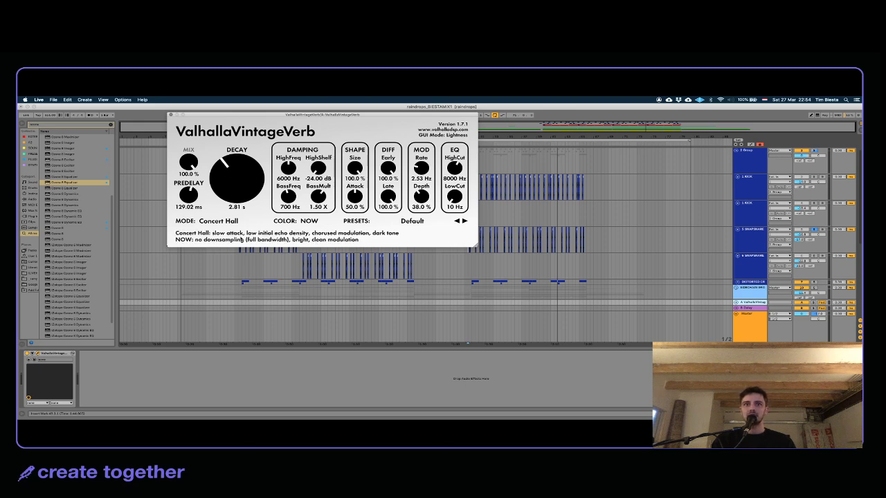
pyautogui.click(241, 270)
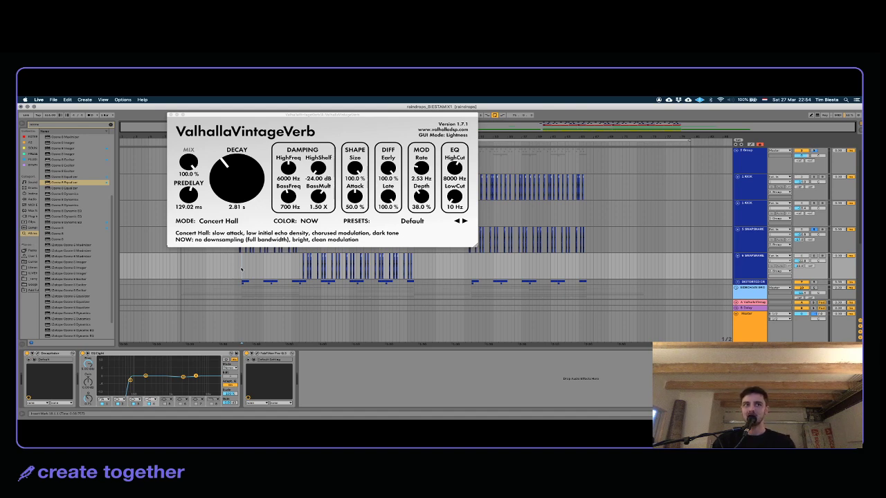
pyautogui.press('space')
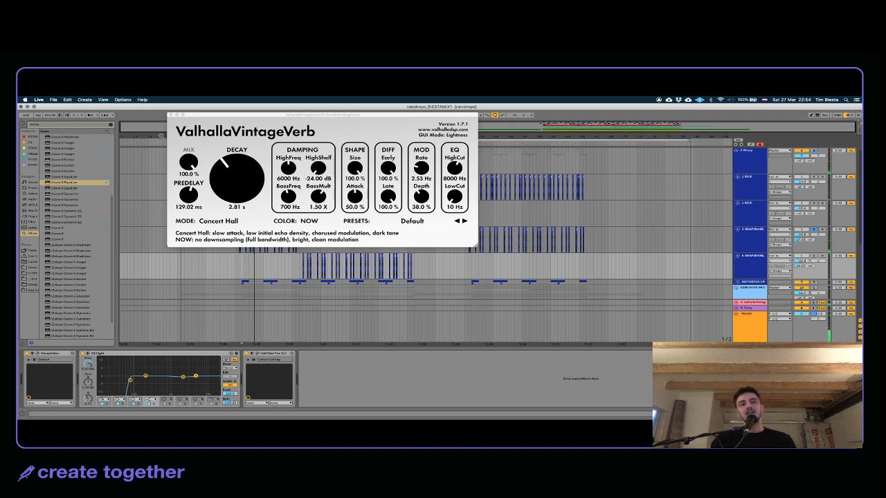
pyautogui.press('super+Tab')
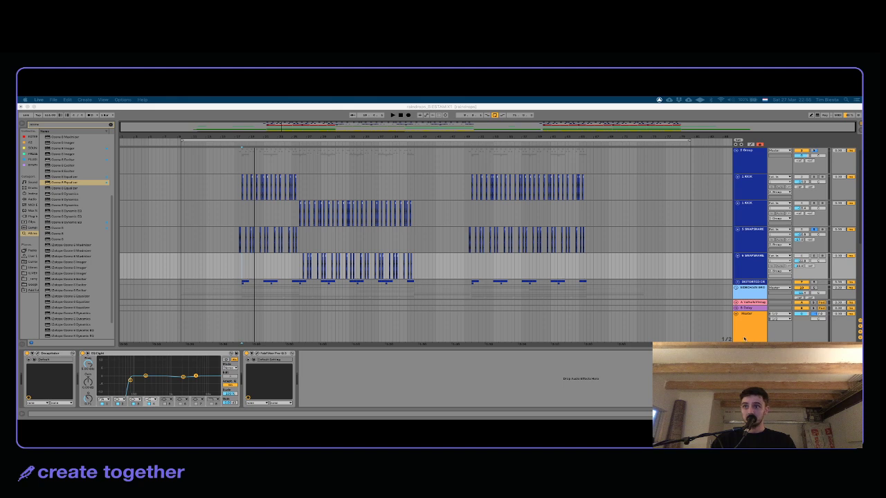
pyautogui.press('super+alt+p')
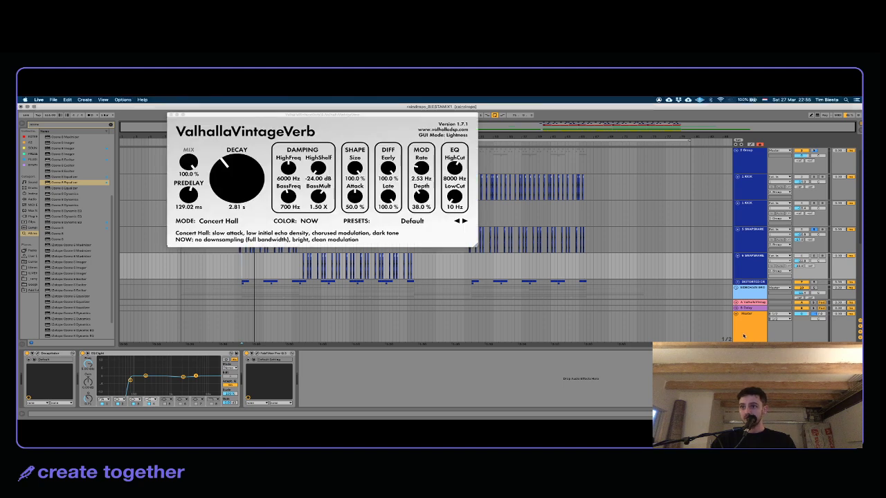
# Step: Examine the return reverb's decay and predelay settings while playing the soloed snare
pyautogui.click(761, 303)
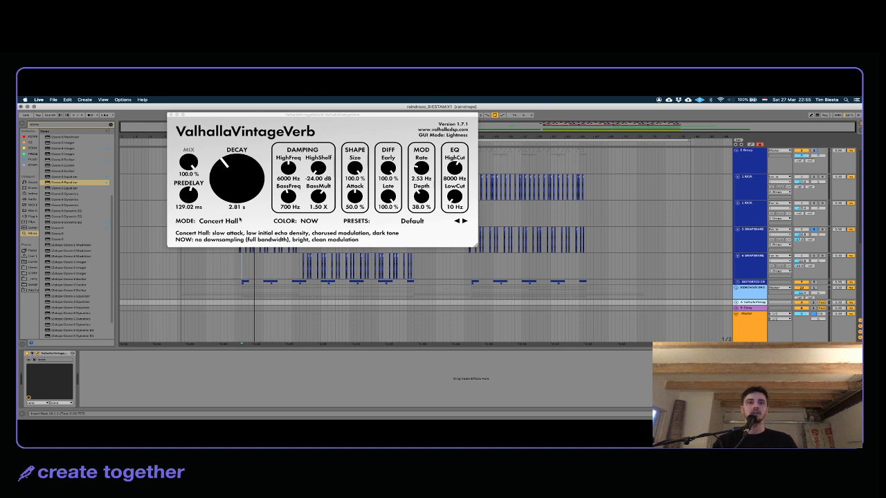
pyautogui.press('space')
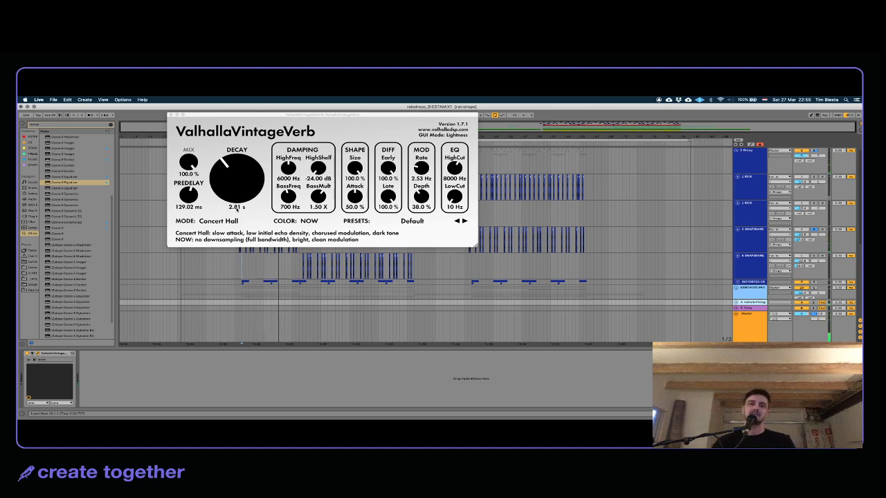
pyautogui.click(185, 194)
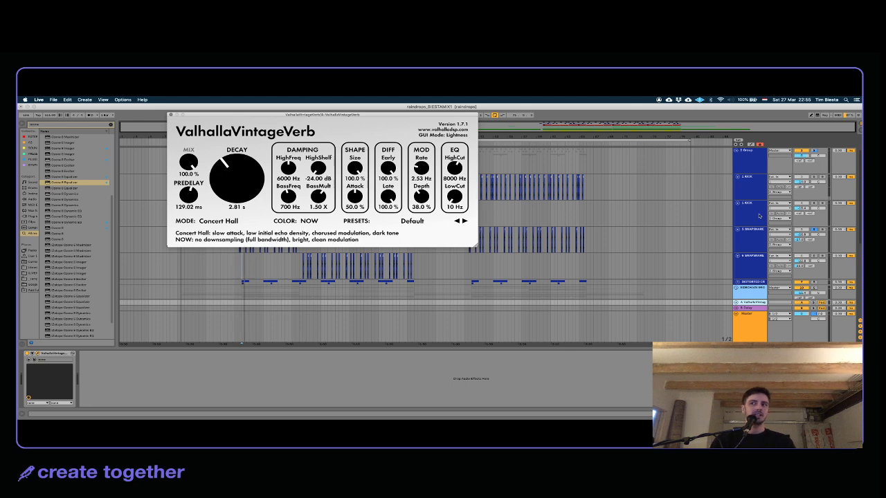
# Step: Toggle the solo on the first snare track and the drum group while replaying the first drop
pyautogui.click(815, 231)
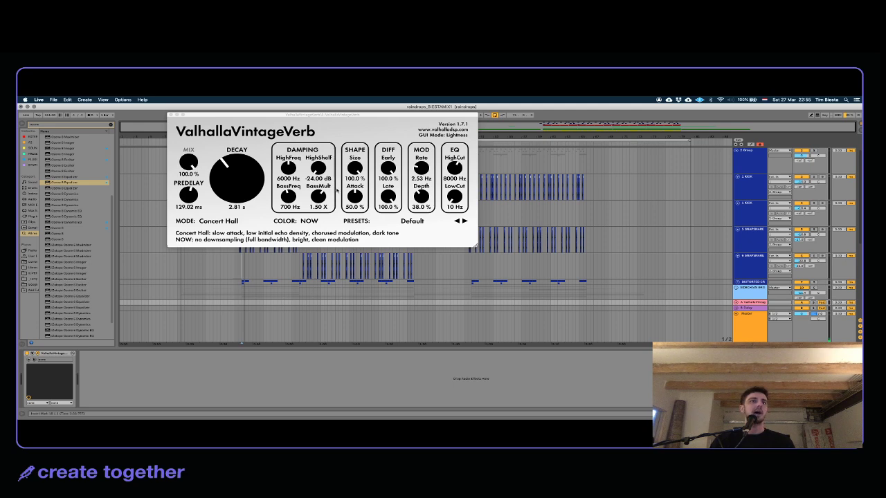
pyautogui.click(242, 260)
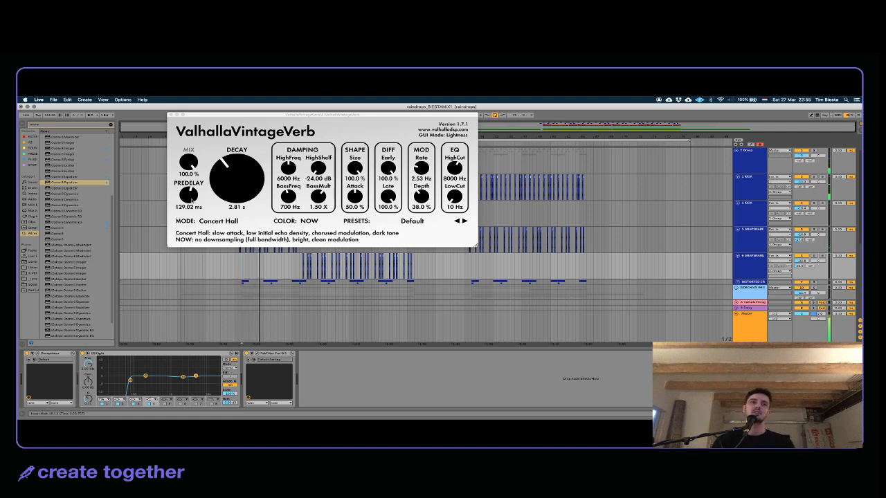
pyautogui.click(813, 151)
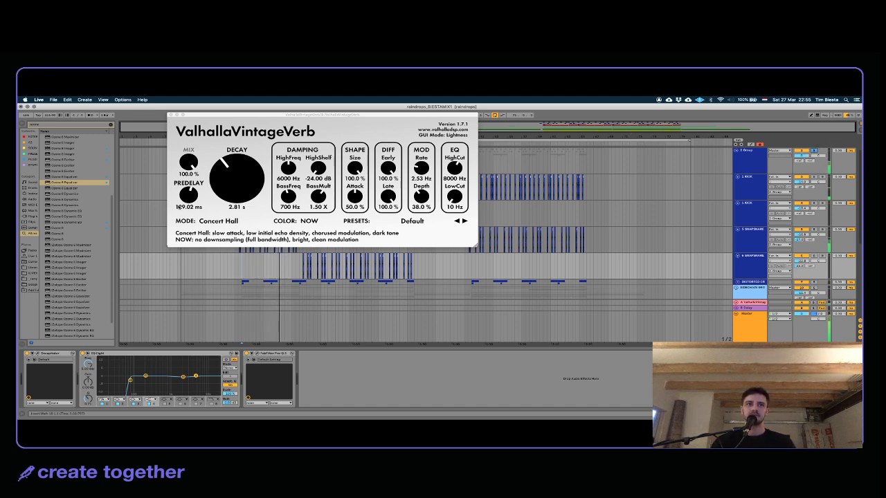
# Step: Try a 0 ms predelay on the return reverb during playback, set it to about 126 ms and close the plug-in window
pyautogui.doubleClick(191, 196)
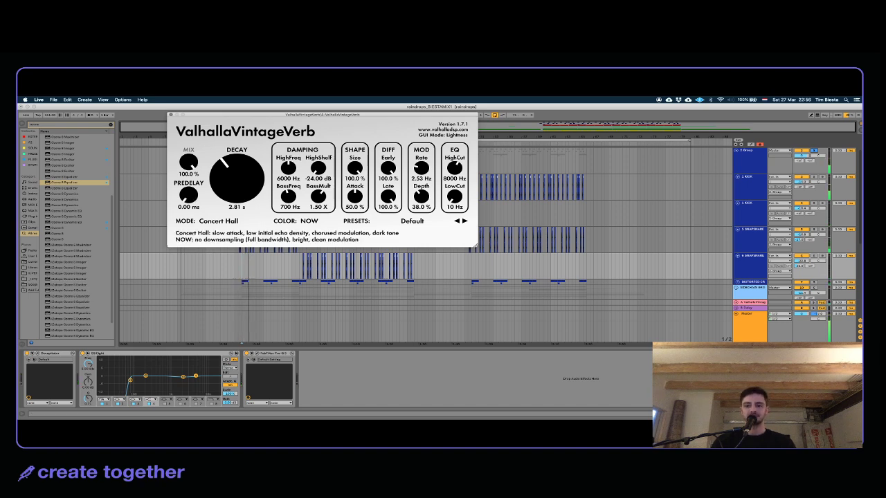
pyautogui.scroll(-3, 488, 270)
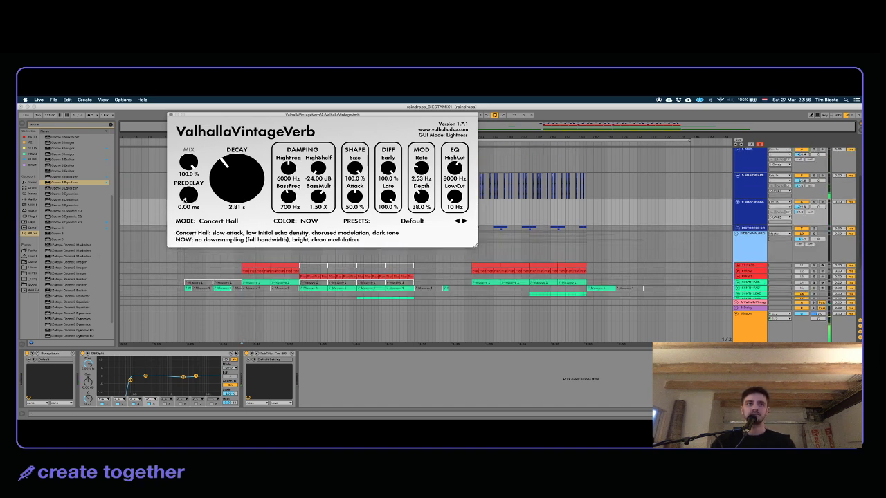
pyautogui.moveTo(192, 197); pyautogui.dragTo(190, 156)
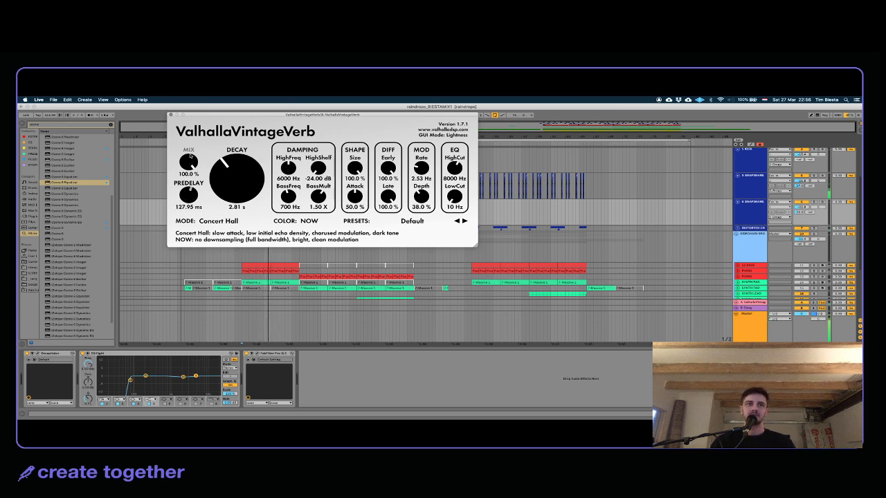
pyautogui.moveTo(190, 156); pyautogui.dragTo(191, 156)
pyautogui.press('space')
pyautogui.press('space')
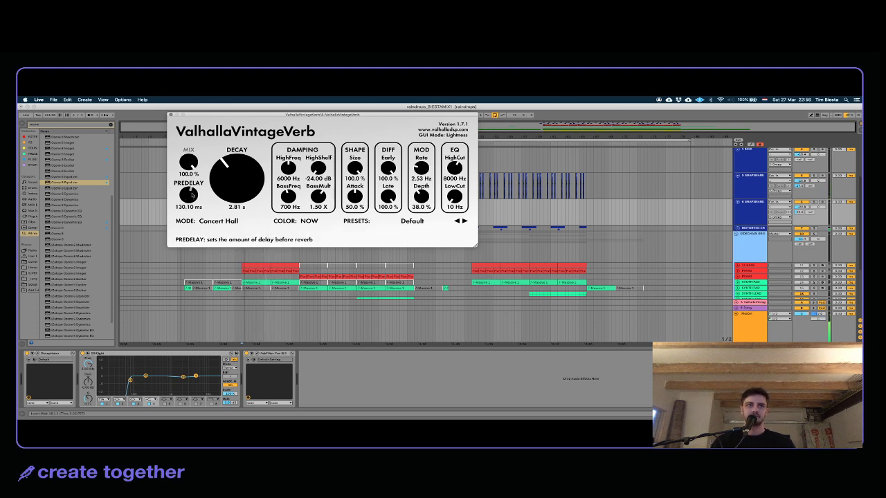
pyautogui.moveTo(193, 199); pyautogui.dragTo(193, 199)
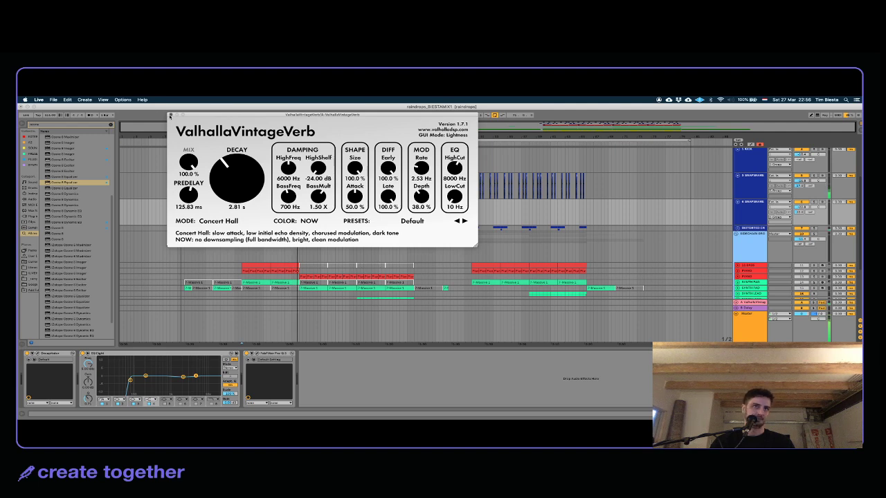
pyautogui.click(169, 116)
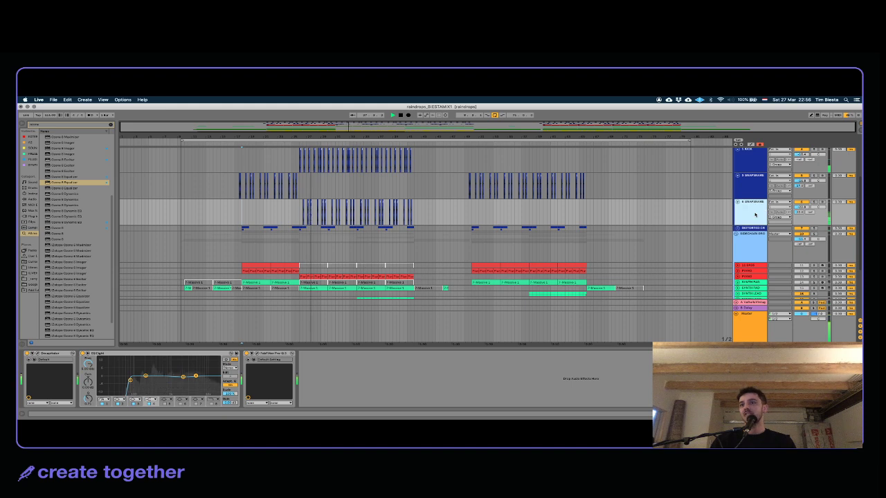
# Step: Compare the sends and devices of the two snare tracks and inspect the FabFilter Pro-Q 3 on the second one
pyautogui.click(754, 191)
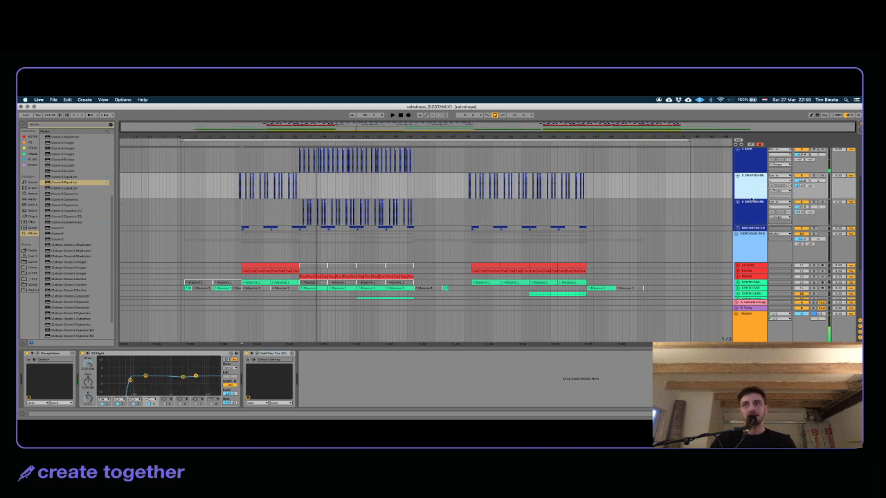
pyautogui.click(300, 216)
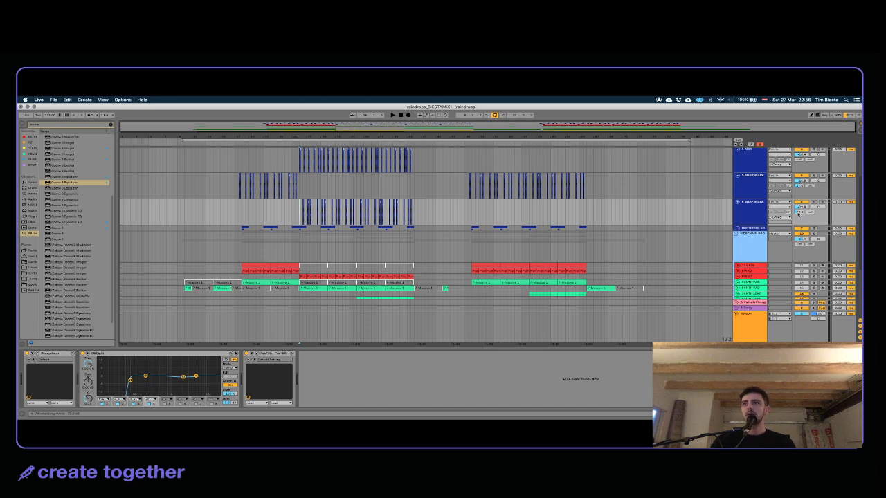
pyautogui.click(755, 185)
pyautogui.click(754, 205)
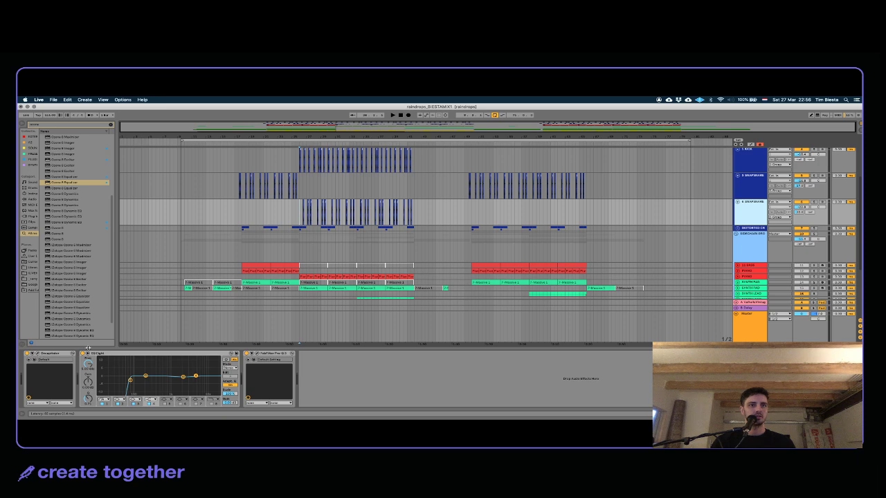
pyautogui.click(254, 358)
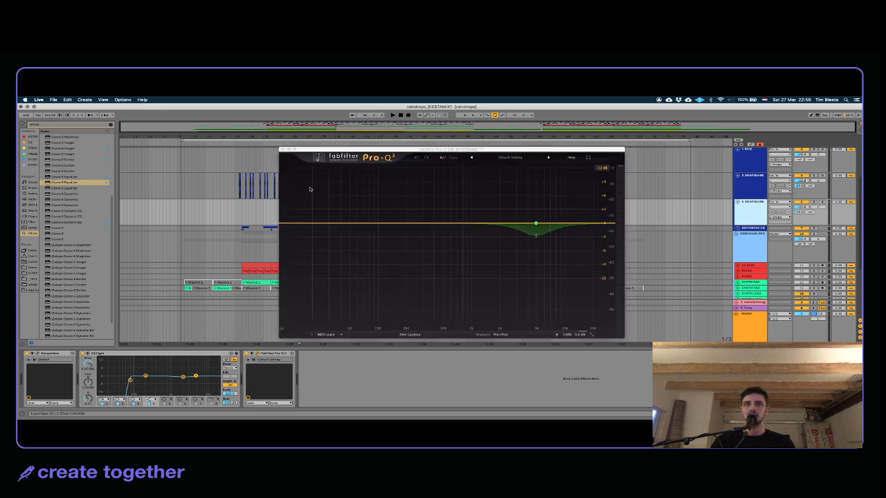
pyautogui.click(282, 149)
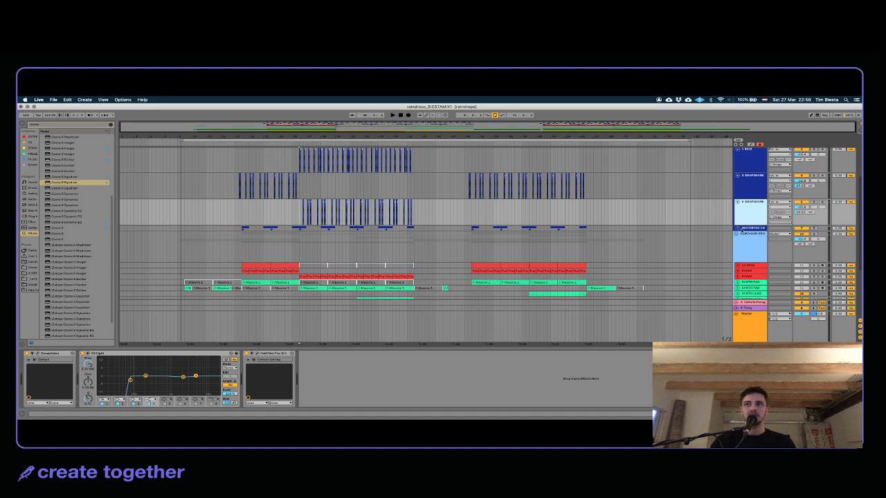
# Step: Unfold the distorted drum group and inspect its second cymbal clip and the group's Saturator and EQ Eight
pyautogui.click(738, 230)
pyautogui.click(736, 233)
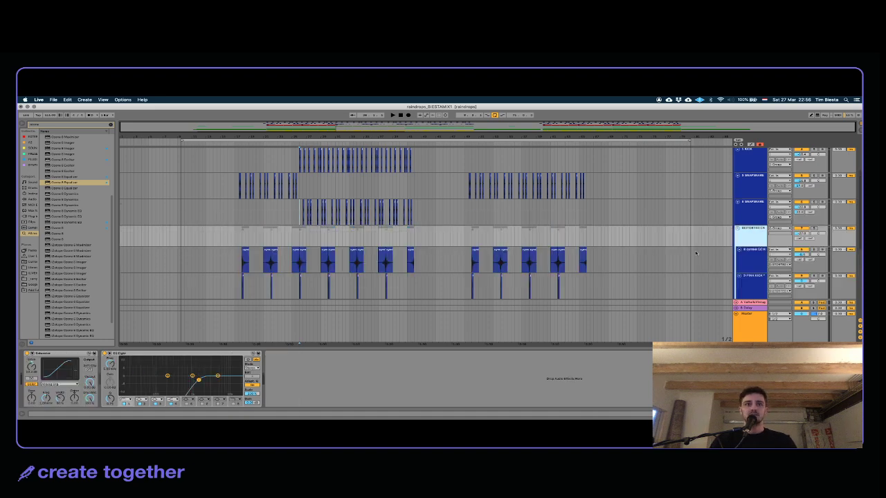
pyautogui.click(265, 257)
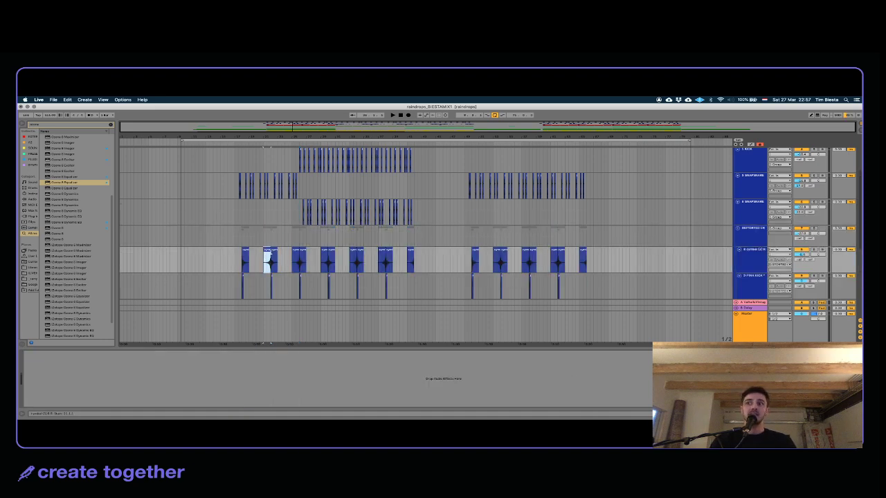
pyautogui.scroll(-2, 269, 262)
pyautogui.click(747, 214)
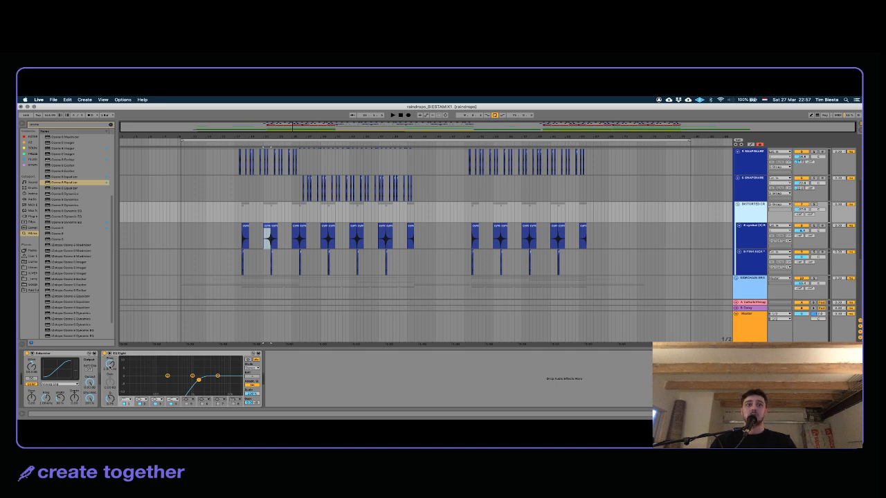
pyautogui.click(287, 294)
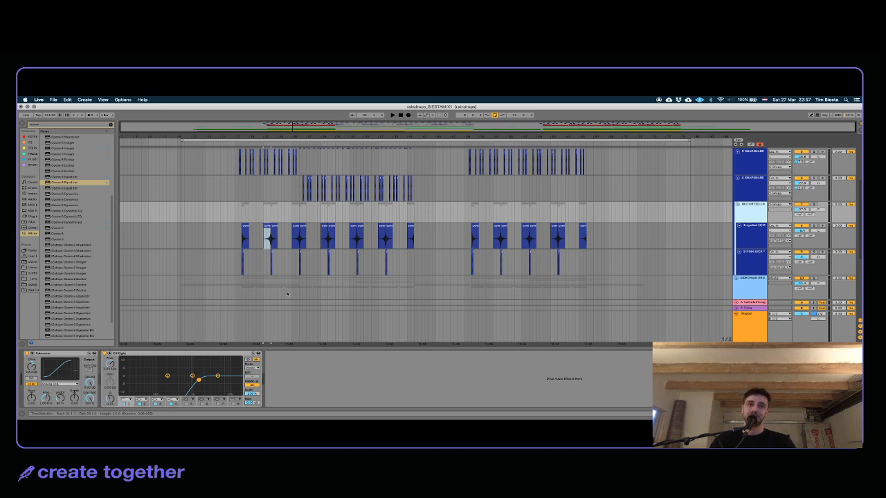
# Step: Audition the distorted group from its second cymbal clip, in the mix and soloed, and fold the group again
pyautogui.click(266, 237)
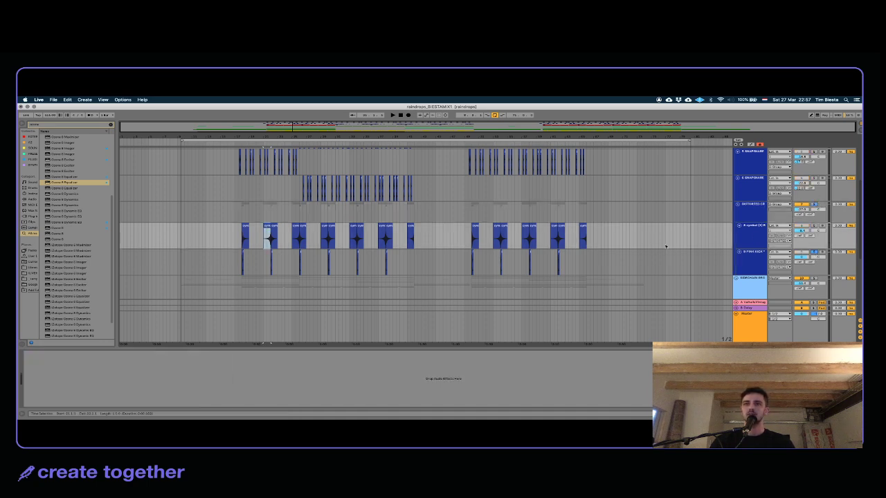
pyautogui.press('space')
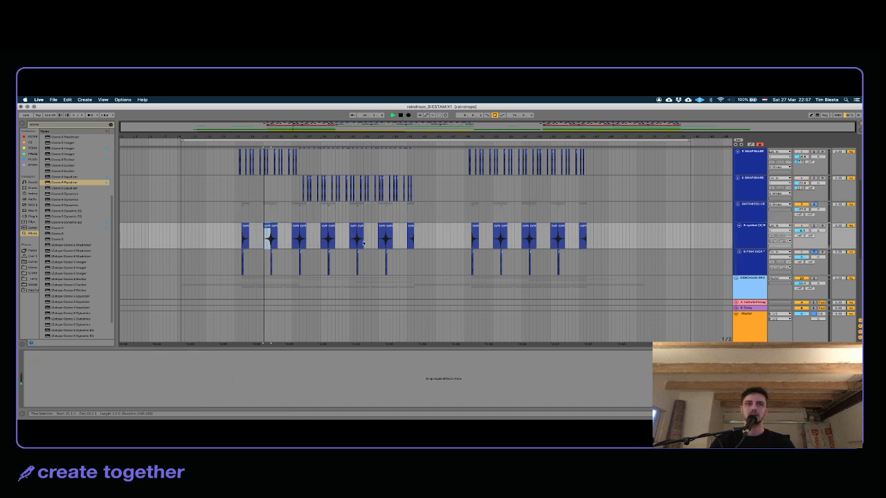
pyautogui.click(746, 213)
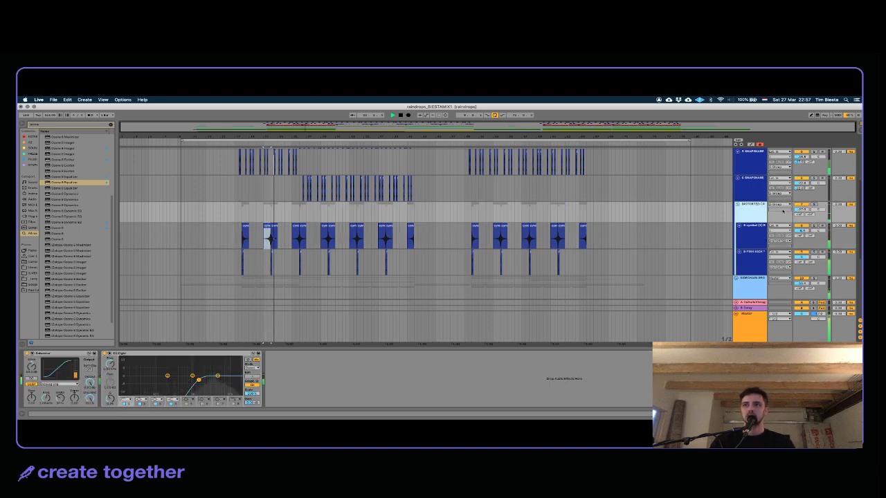
pyautogui.click(814, 205)
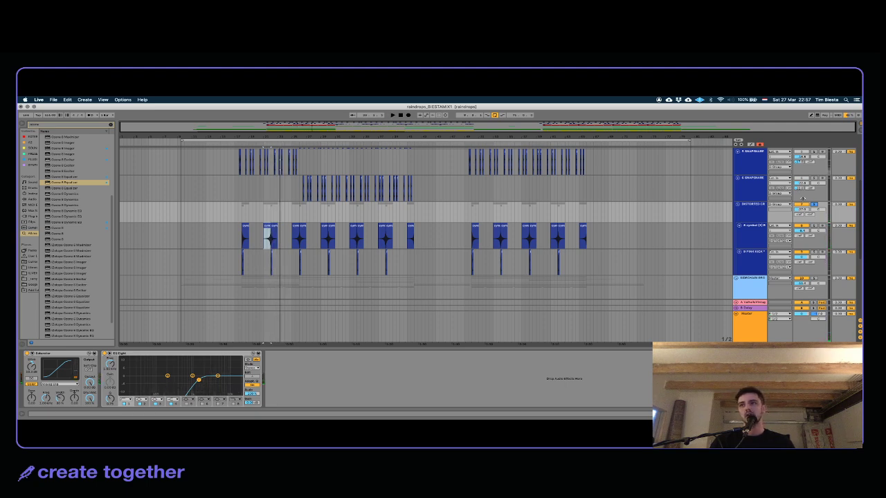
pyautogui.click(736, 205)
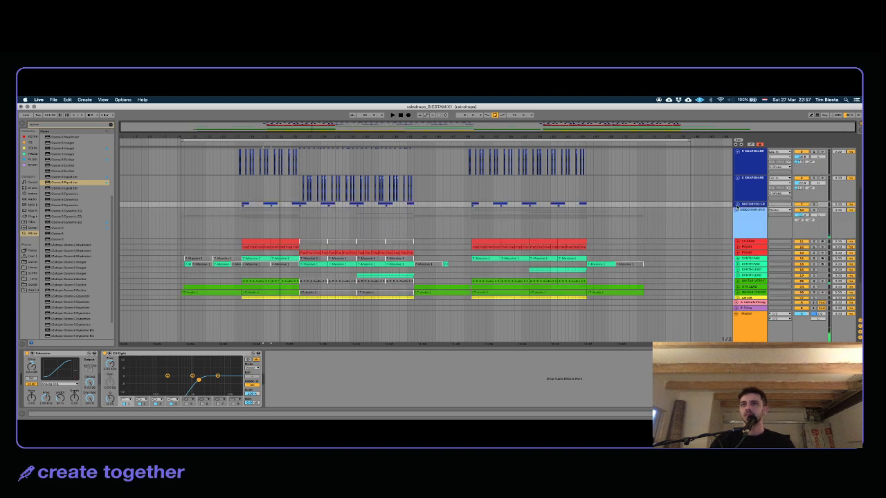
# Step: Show the Compressor on the sidechain group and unfold the bass tracks below it
pyautogui.click(754, 216)
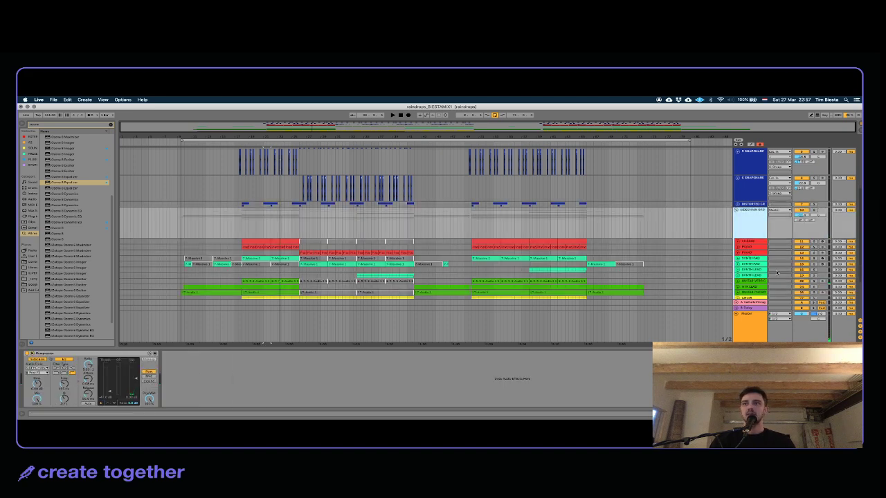
pyautogui.keyDown('alt'); pyautogui.click(737, 242); pyautogui.keyUp('alt')
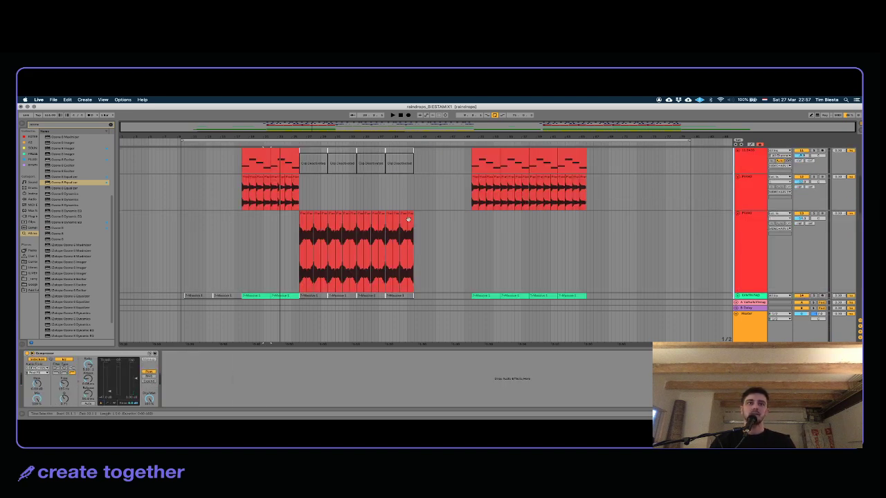
pyautogui.scroll(1, 348, 232)
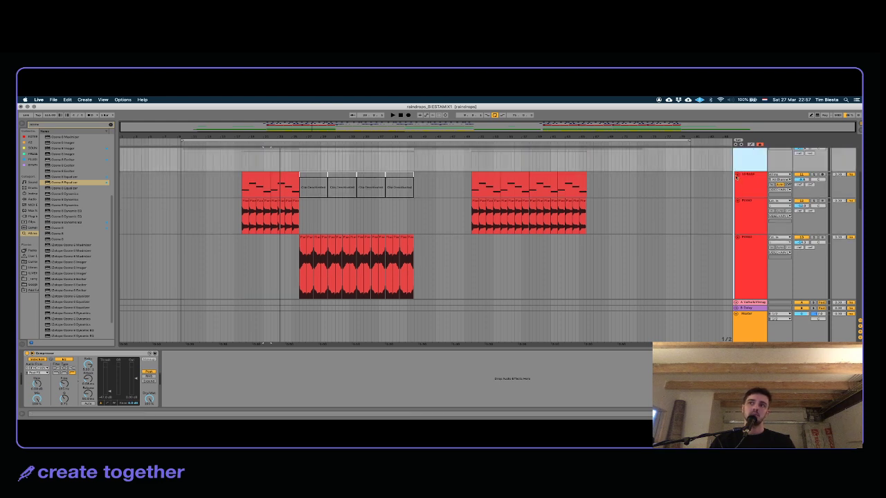
# Step: Show the bass track's devices from its first clip and examine the bands of its EQ Eight
pyautogui.click(366, 325)
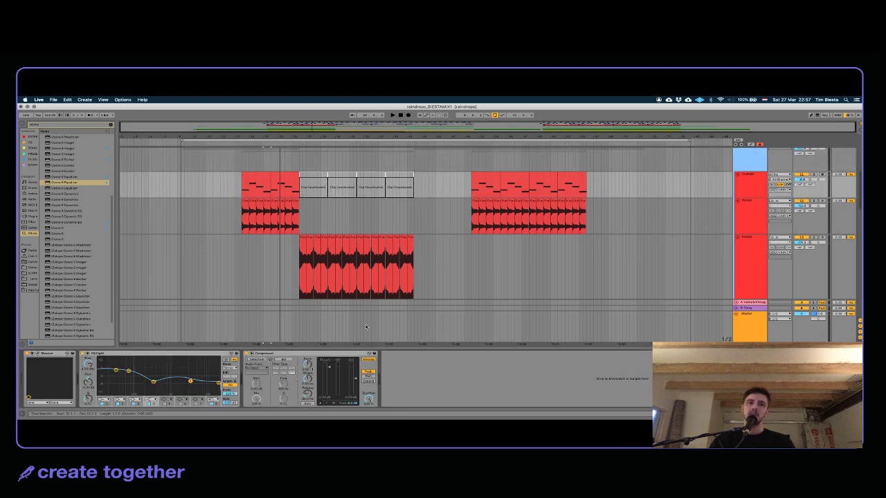
pyautogui.scroll(1, 366, 327)
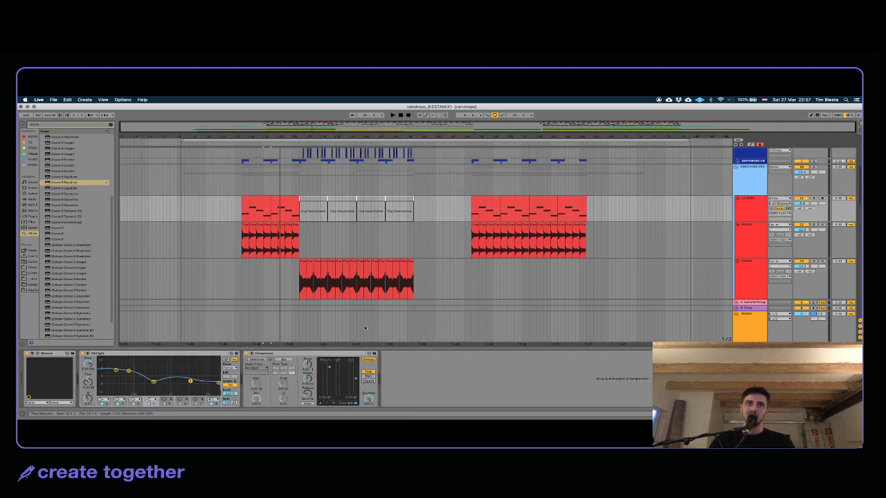
pyautogui.click(242, 212)
pyautogui.moveTo(191, 382); pyautogui.dragTo(190, 382)
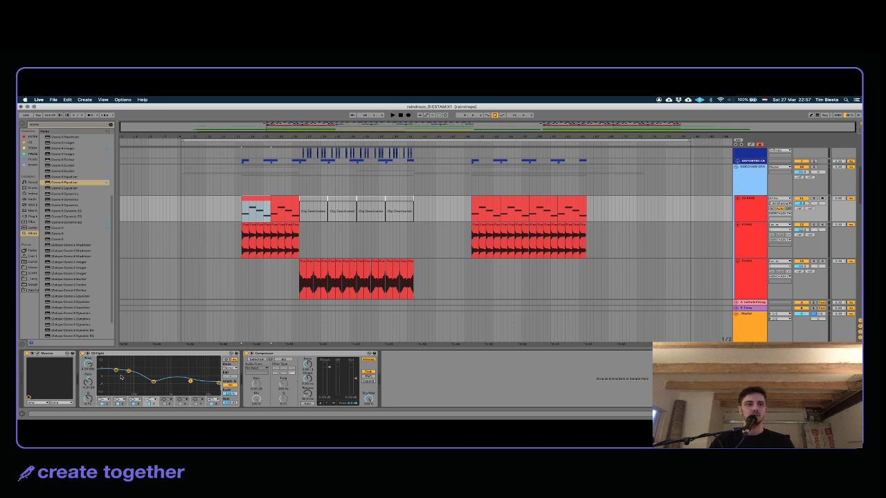
pyautogui.moveTo(153, 381); pyautogui.dragTo(153, 383)
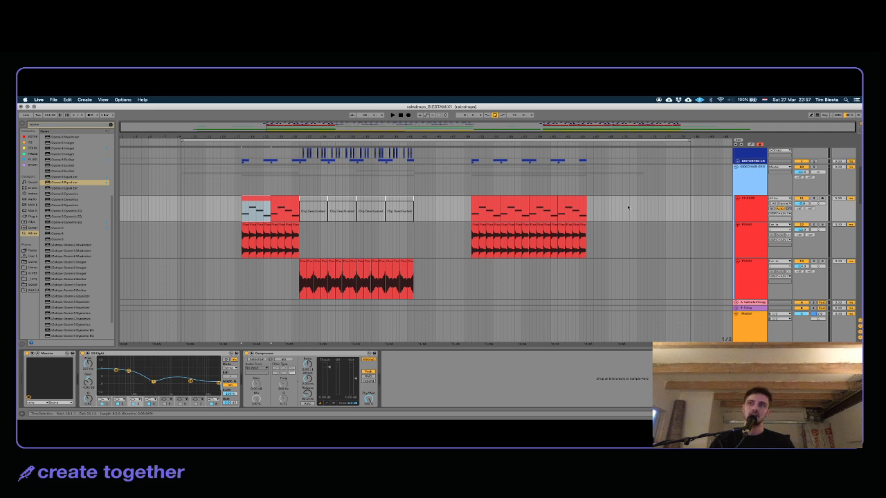
# Step: Show the first piano track's Compressor, Chorus and Reverb and audition the track from its first clip
pyautogui.click(747, 226)
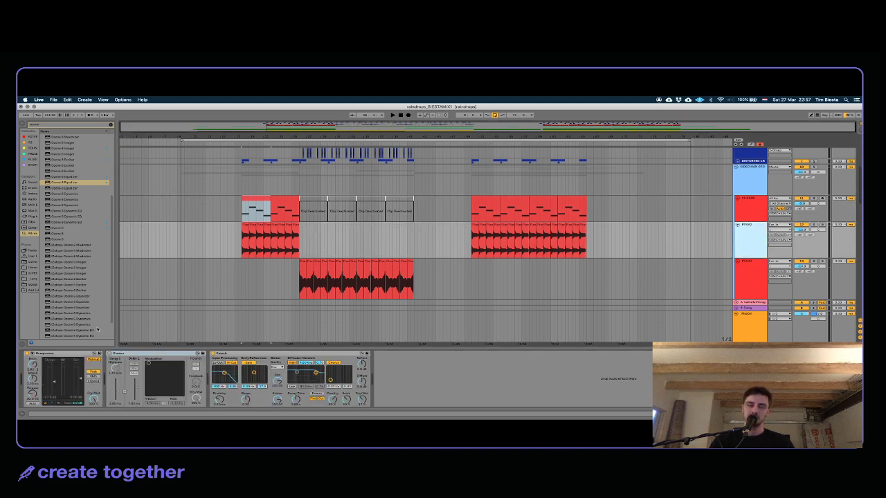
pyautogui.click(245, 230)
pyautogui.press('space')
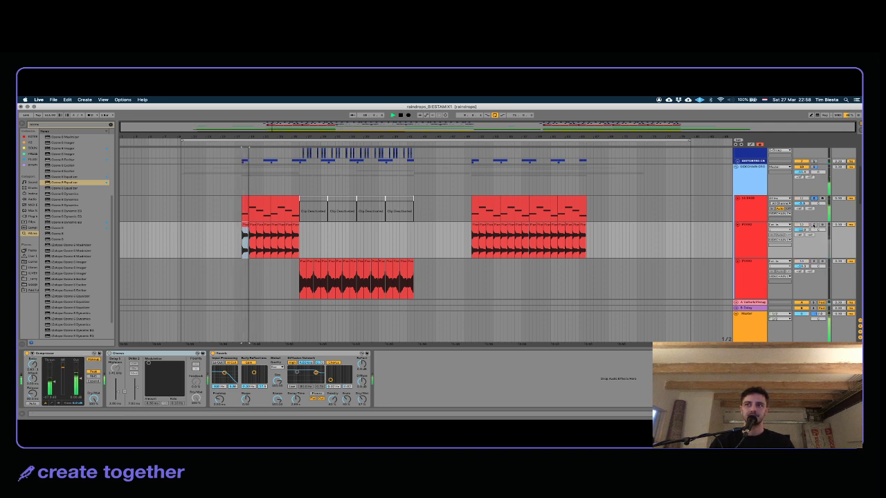
pyautogui.click(743, 235)
pyautogui.press('space')
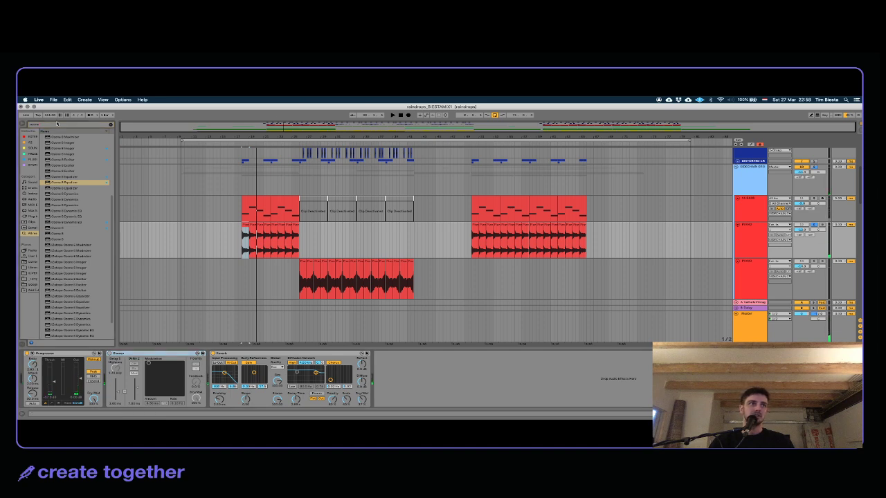
# Step: Search the plug-ins for fabfilter and add FabFilter Pro-Q 3 after the Reverb on the first piano track
pyautogui.click(57, 124)
pyautogui.write('fabfilter')
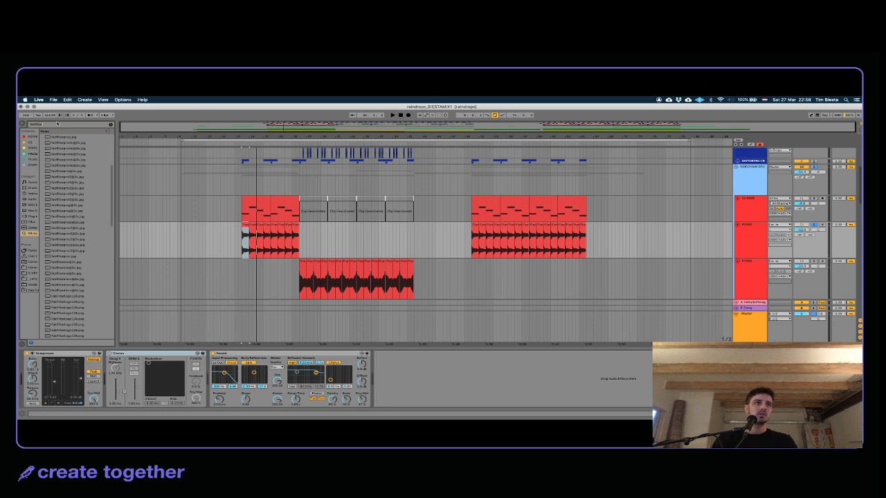
pyautogui.click(31, 159)
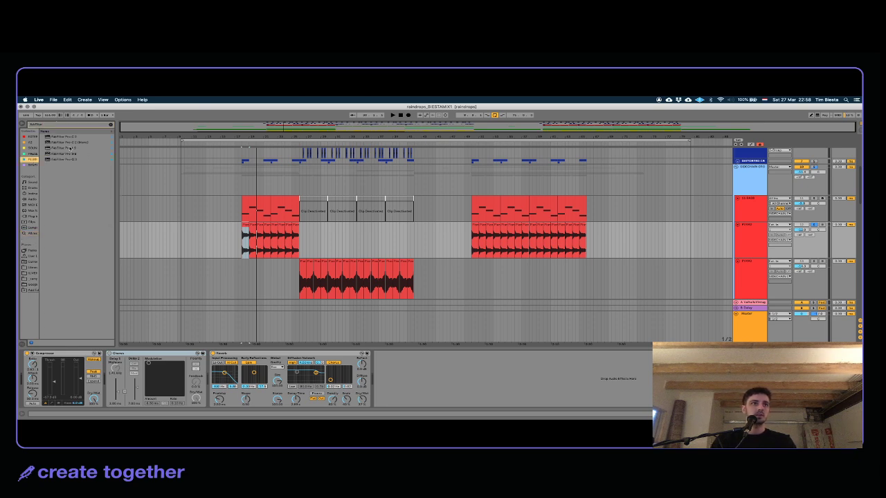
pyautogui.moveTo(66, 159); pyautogui.dragTo(404, 361)
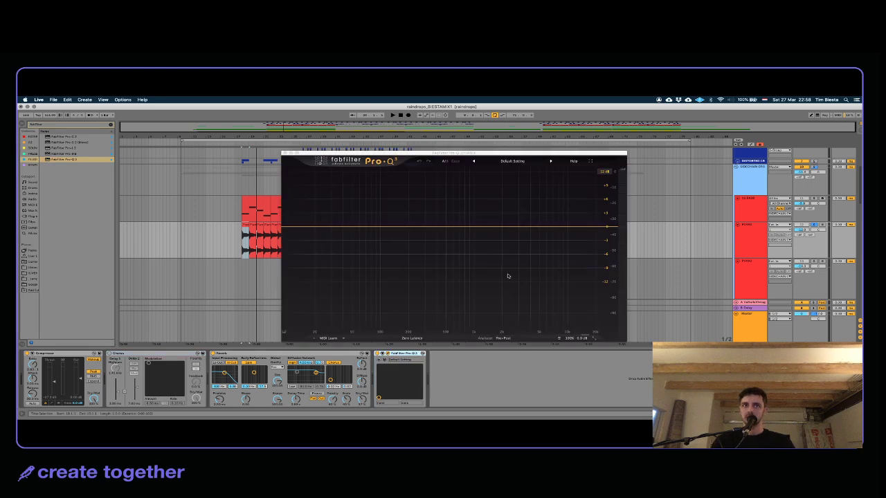
# Step: Add a low-mid band to the piano's Pro-Q 3 and adjust its frequency and gain slightly while the piano plays
pyautogui.click(402, 227)
pyautogui.moveTo(401, 228); pyautogui.dragTo(429, 227)
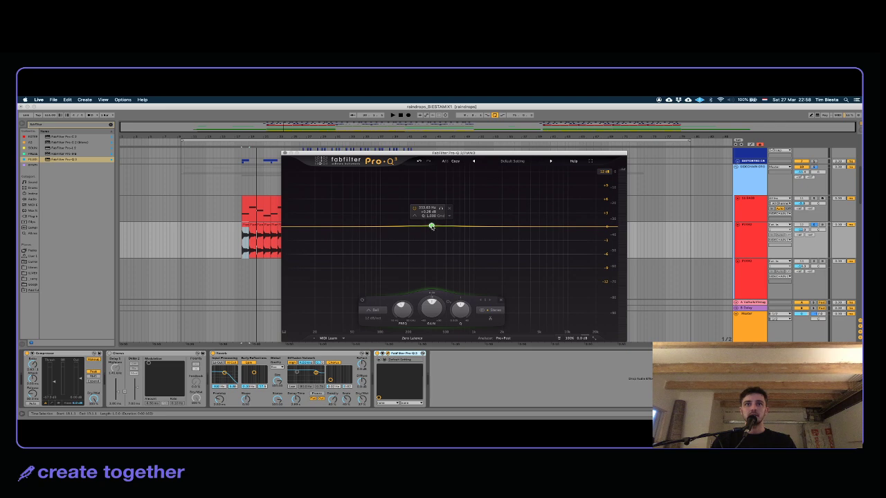
pyautogui.press('space')
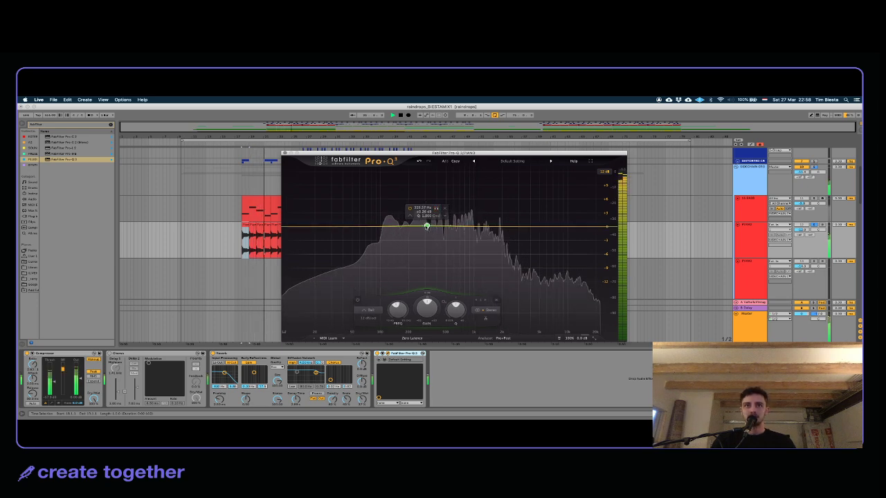
pyautogui.moveTo(426, 226)
pyautogui.mouseDown()
pyautogui.moveTo(429, 204)
pyautogui.moveTo(429, 227)
pyautogui.mouseUp()
pyautogui.press('space')
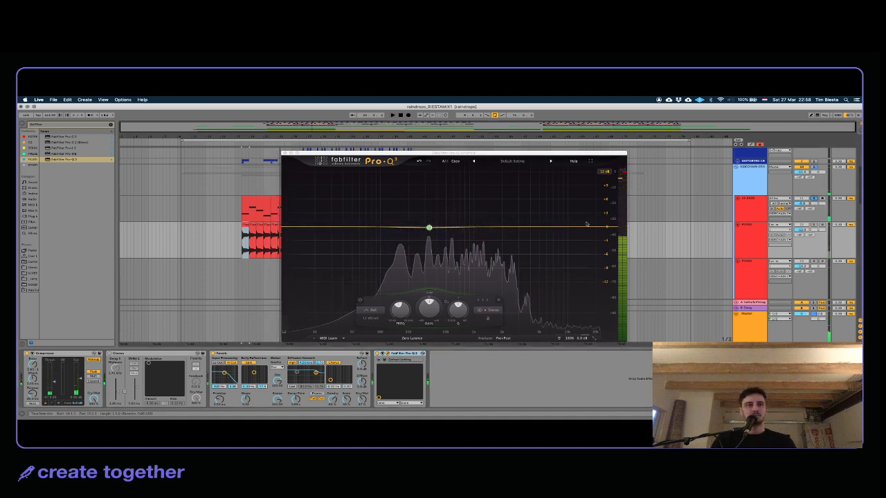
# Step: Close the Pro-Q 3 window and compare the device chains of the bass and the first piano track
pyautogui.click(258, 204)
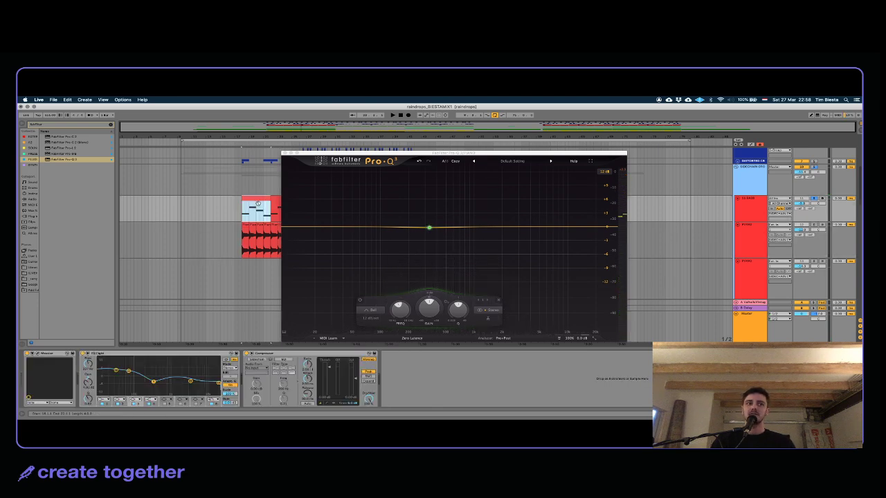
pyautogui.click(283, 153)
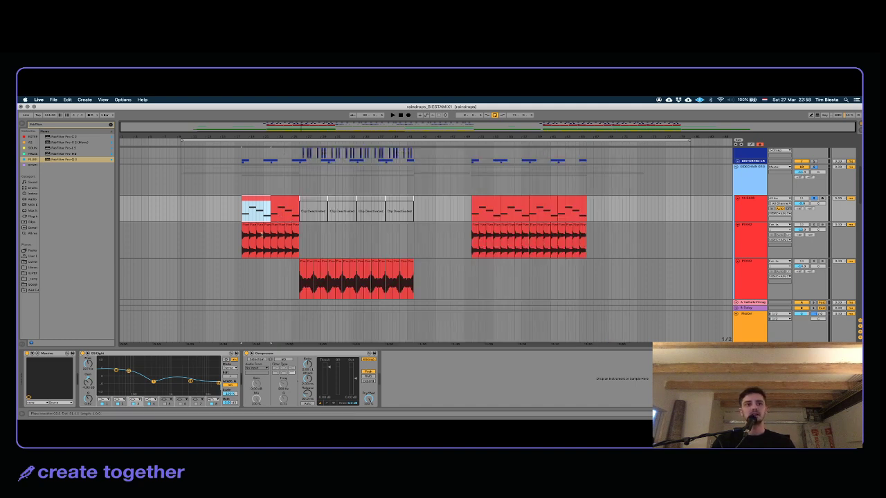
pyautogui.click(253, 233)
pyautogui.click(252, 233)
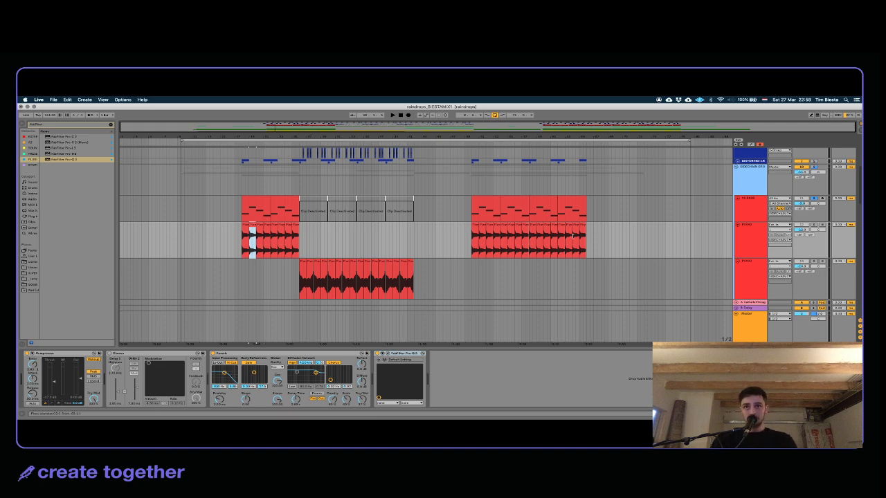
pyautogui.click(757, 233)
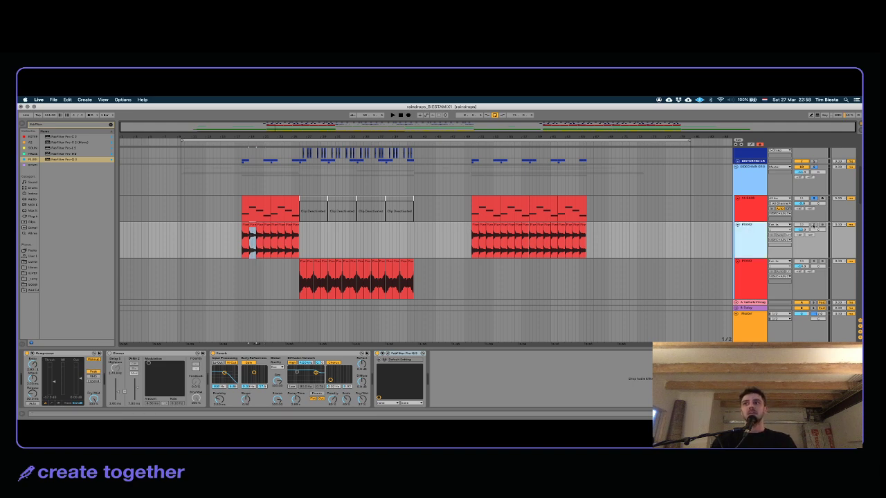
pyautogui.click(813, 225)
pyautogui.click(745, 241)
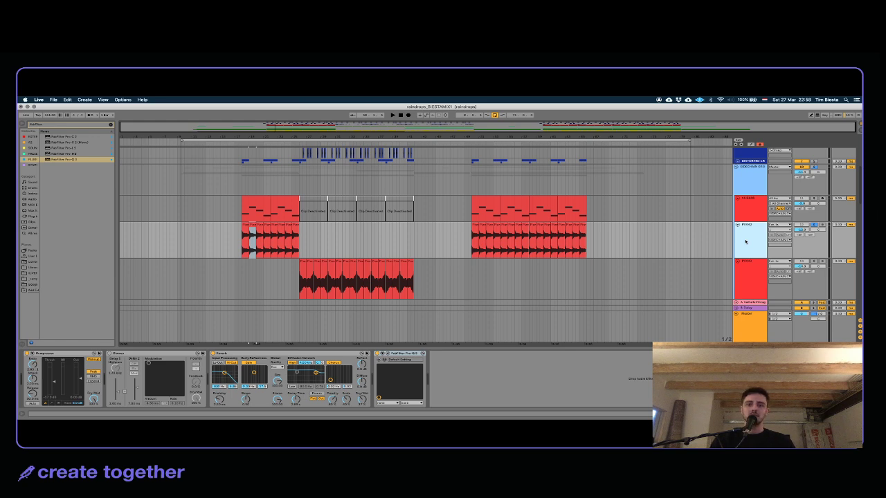
# Step: Audition the transition from the first to the second piano track and show the second one's devices
pyautogui.click(509, 255)
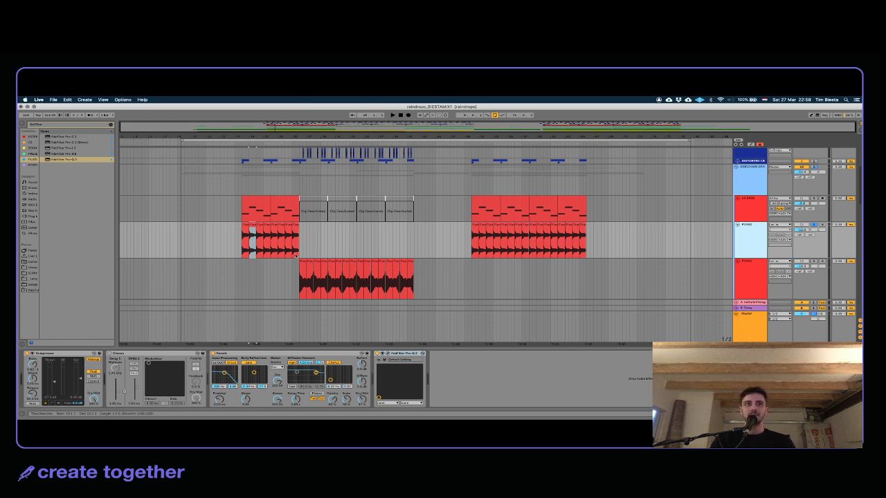
pyautogui.click(297, 260)
pyautogui.press('space')
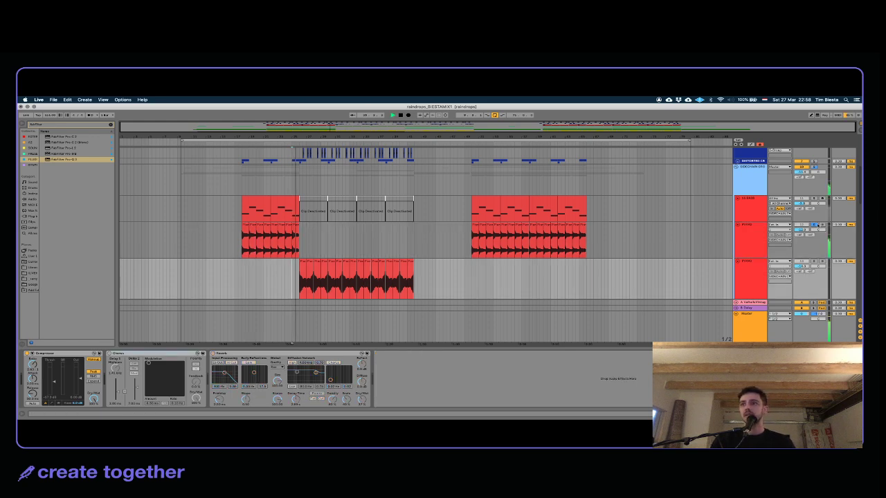
pyautogui.click(742, 278)
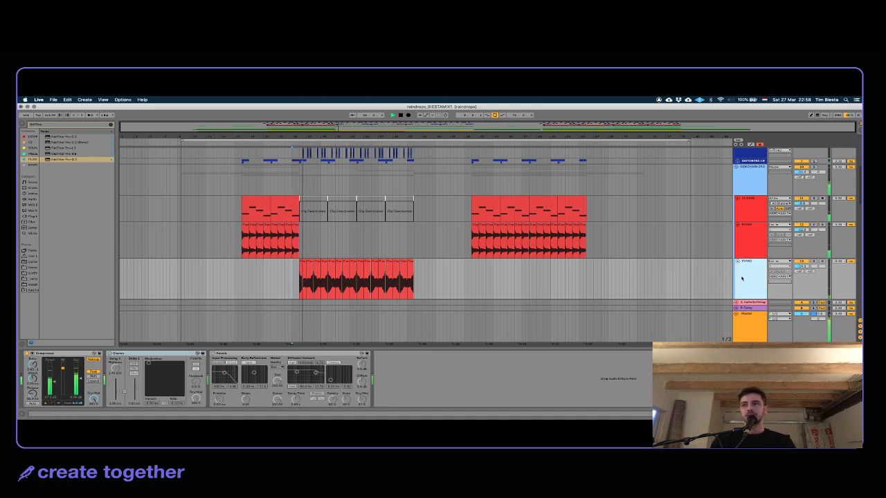
pyautogui.press('space')
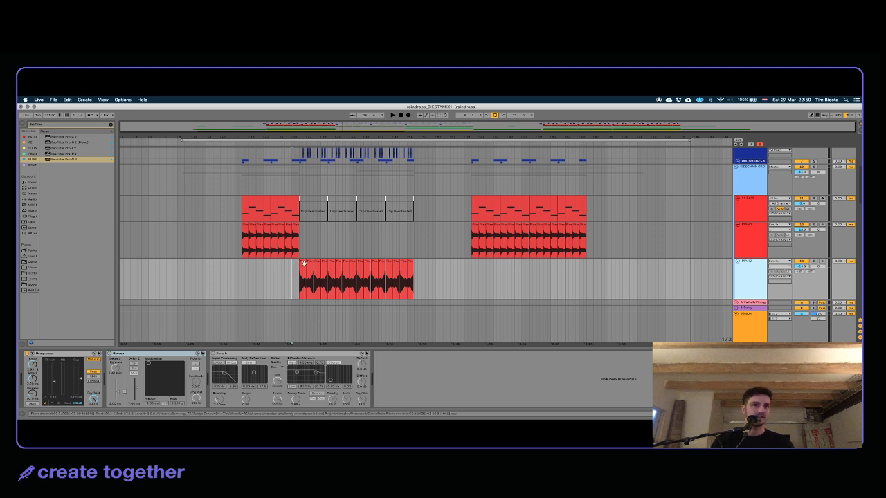
# Step: Show the first synth pad's devices from its first active clip and open its MicroShift clear of the pad clips
pyautogui.scroll(-5, 317, 320)
pyautogui.click(265, 213)
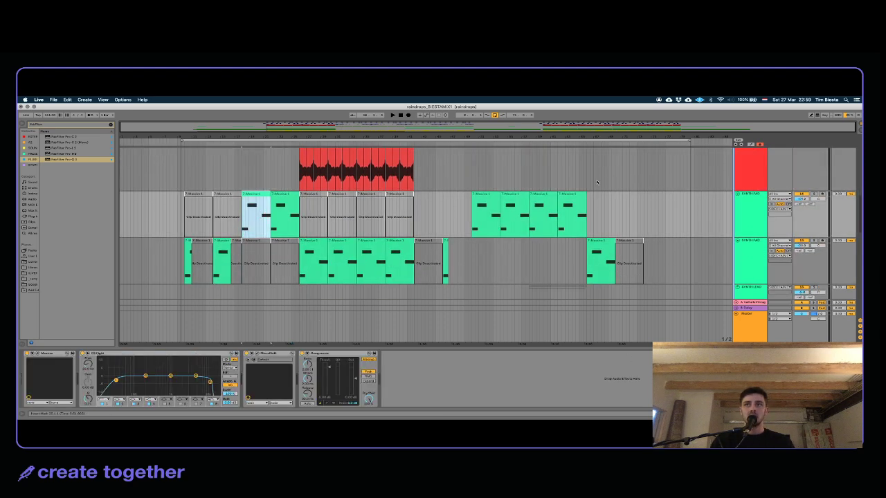
pyautogui.click(758, 224)
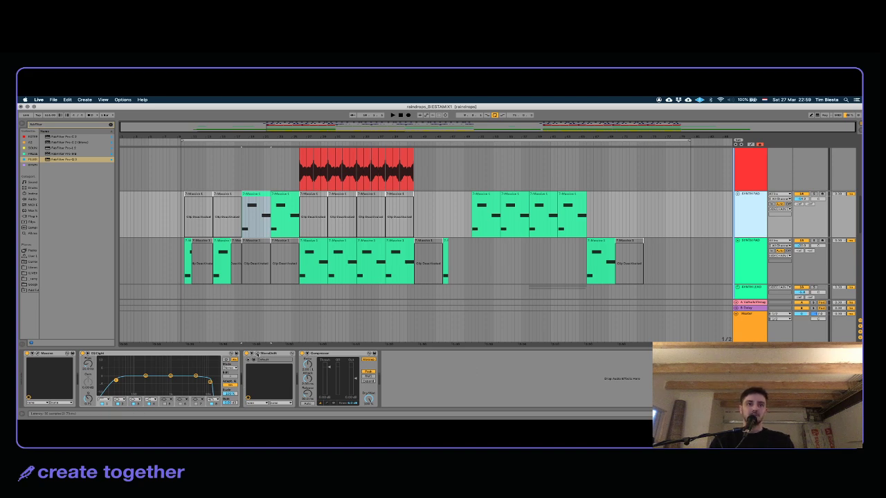
pyautogui.click(257, 353)
pyautogui.moveTo(231, 197); pyautogui.dragTo(171, 254)
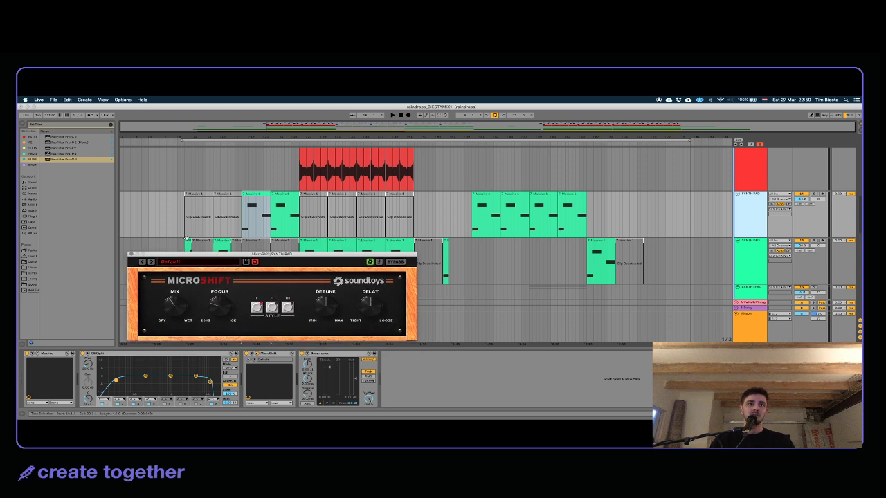
# Step: Audition the first synth pad soloed from the selected clip and adjust the Mix amount in MicroShift slightly
pyautogui.click(716, 174)
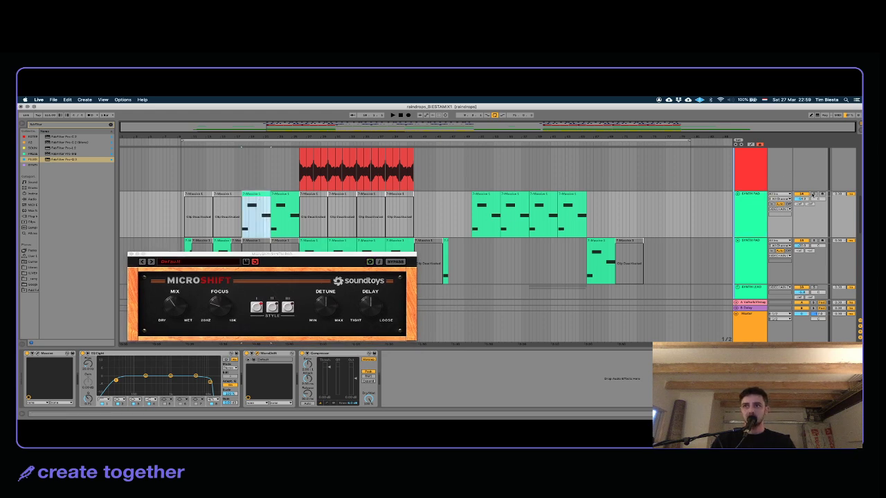
pyautogui.press('space')
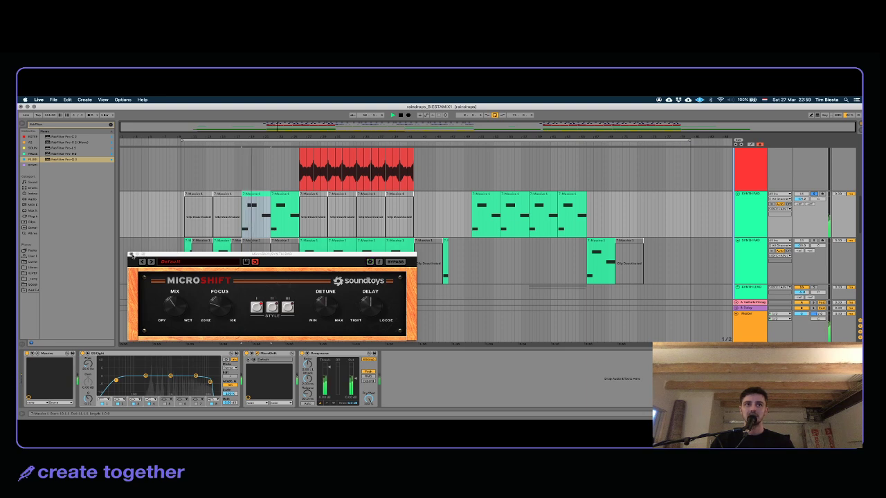
pyautogui.press('space')
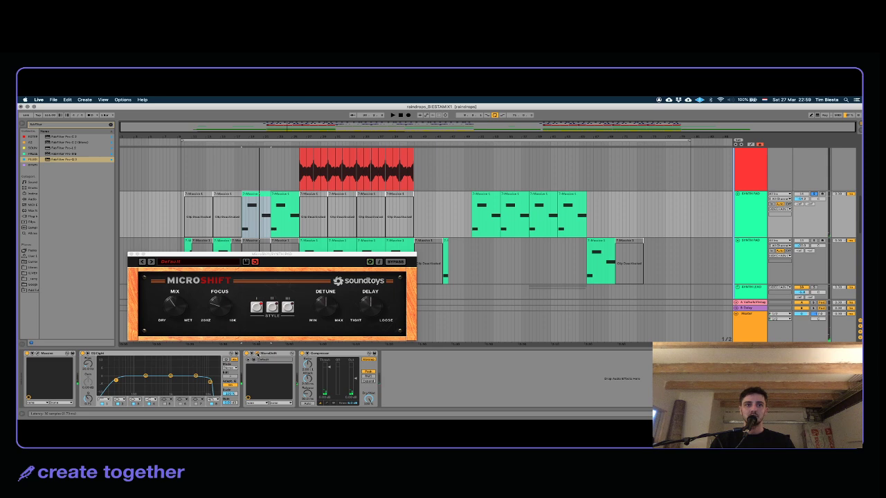
pyautogui.moveTo(167, 311); pyautogui.dragTo(168, 303)
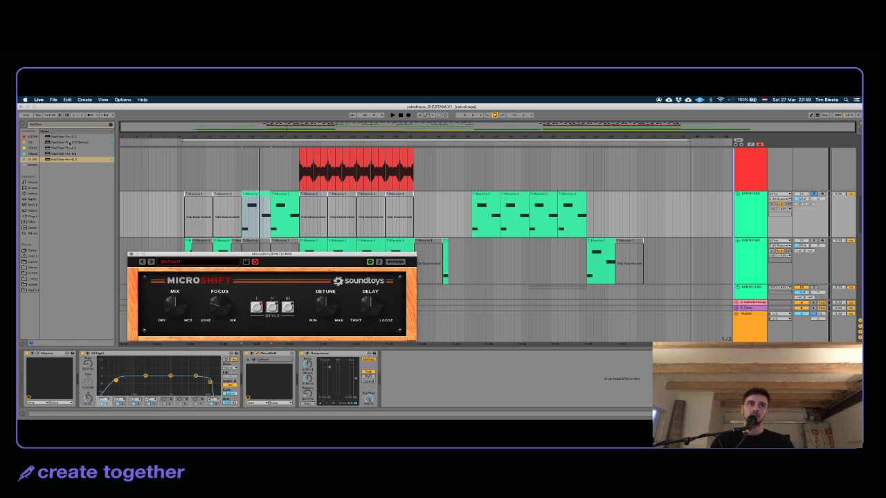
# Step: Try a Chorus between MicroShift and the Compressor on the first synth pad
pyautogui.click(48, 124)
pyautogui.write('chorus')
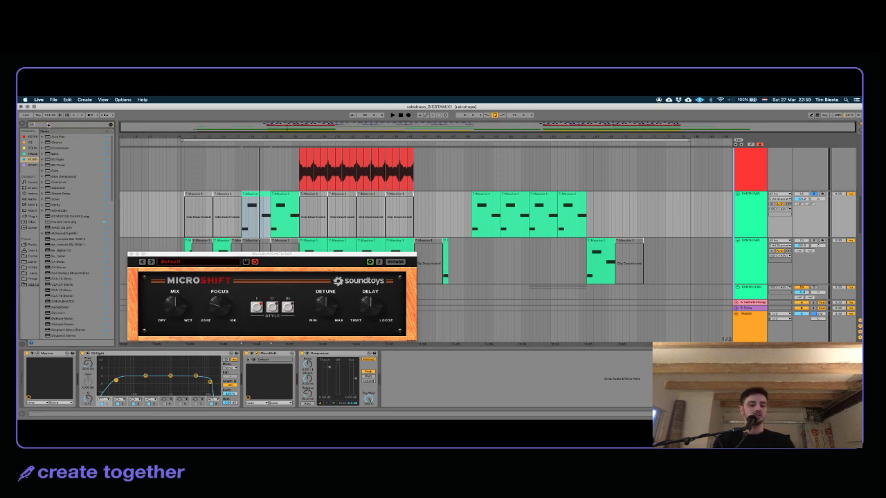
pyautogui.click(61, 138)
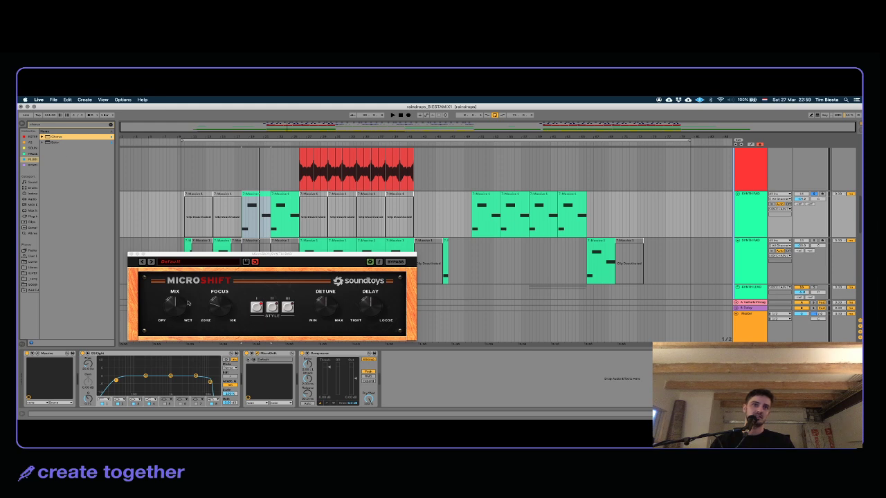
pyautogui.moveTo(292, 362); pyautogui.dragTo(299, 360)
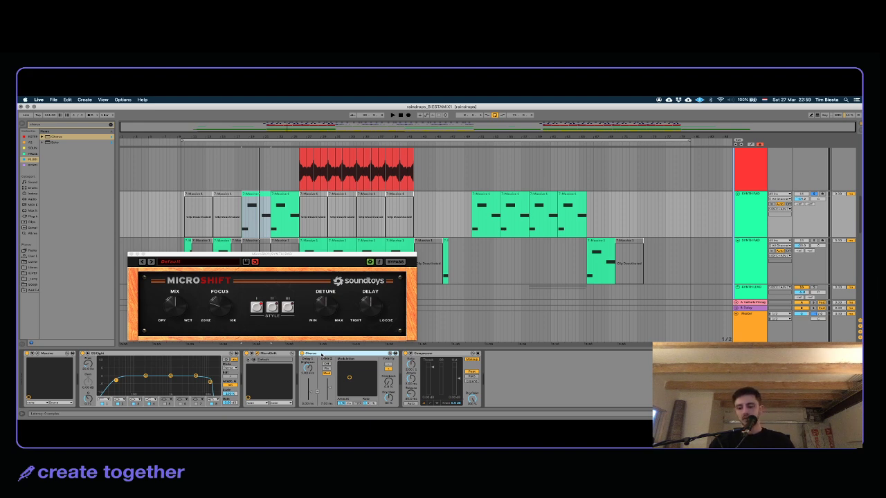
pyautogui.press('Delete')
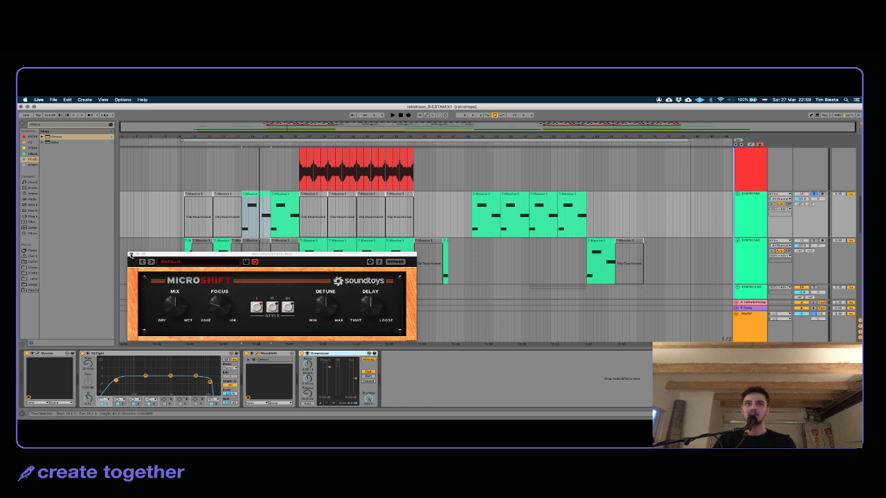
# Step: Close the MicroShift window and show the devices of the second synth pad track
pyautogui.click(130, 255)
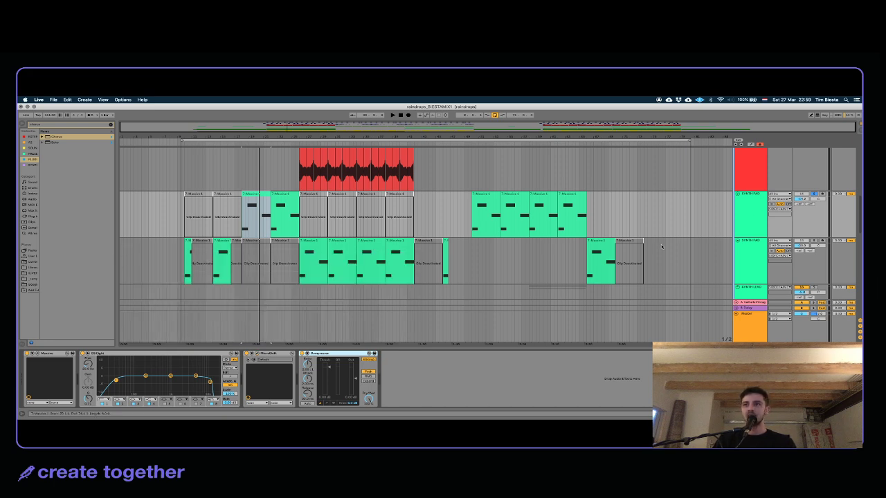
pyautogui.click(760, 251)
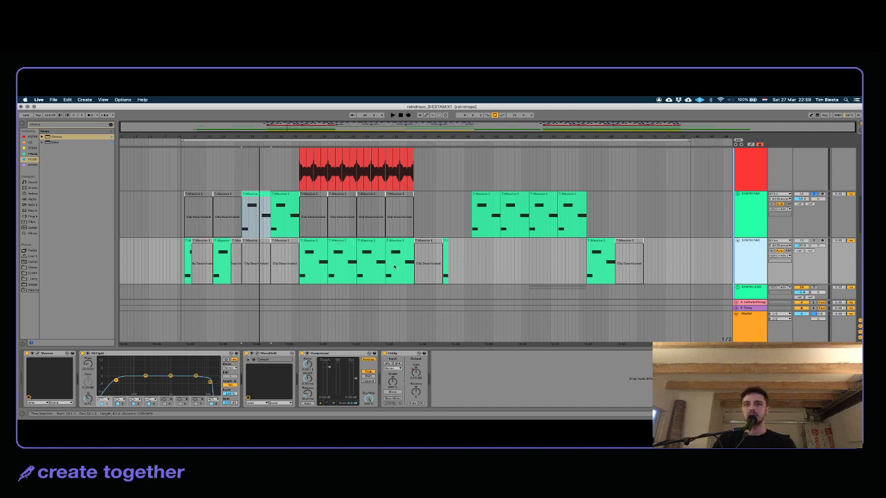
# Step: Clear the synth pad solo and inspect the devices of the first synth lead group and its two Massive tracks
pyautogui.click(537, 218)
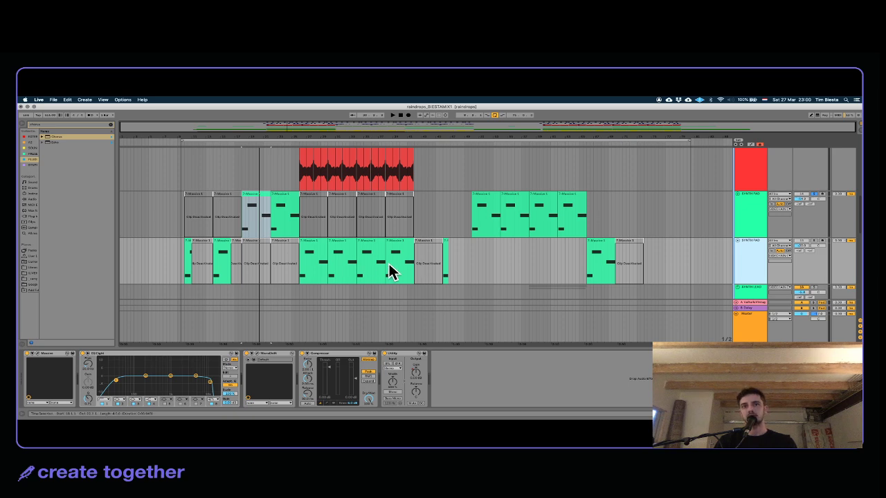
pyautogui.click(814, 242)
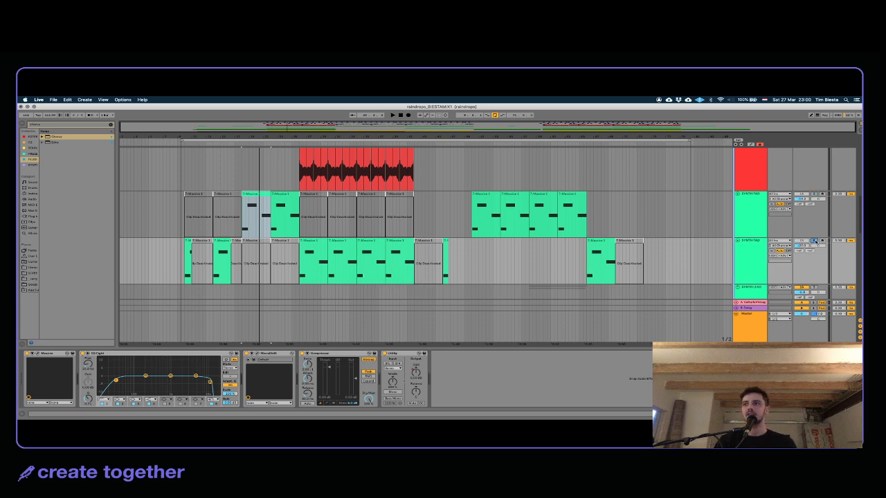
pyautogui.press('u')
pyautogui.scroll(-3, 372, 255)
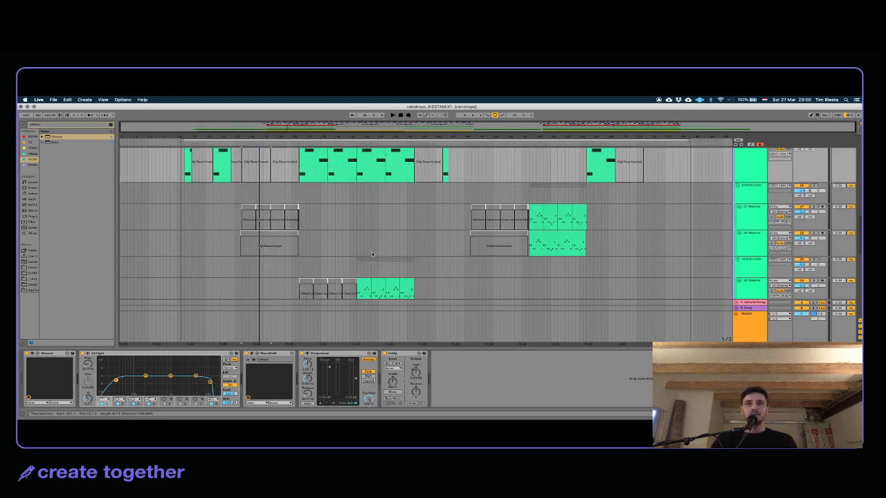
pyautogui.click(745, 186)
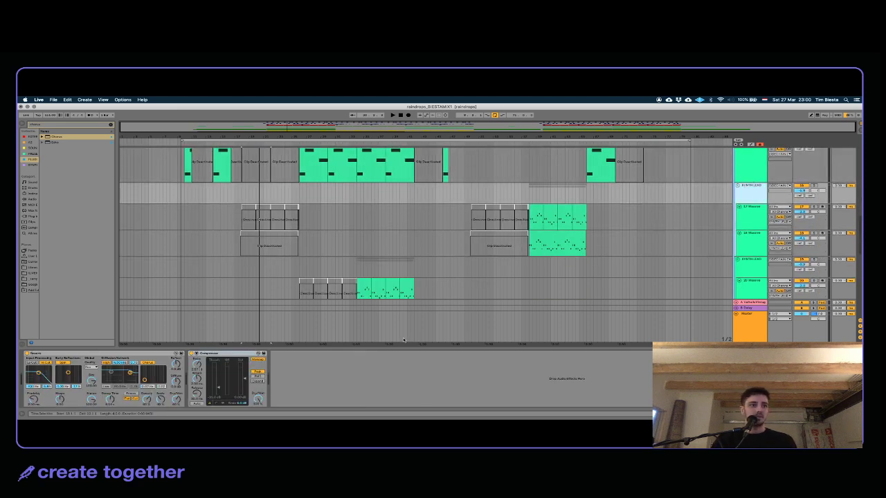
pyautogui.click(744, 217)
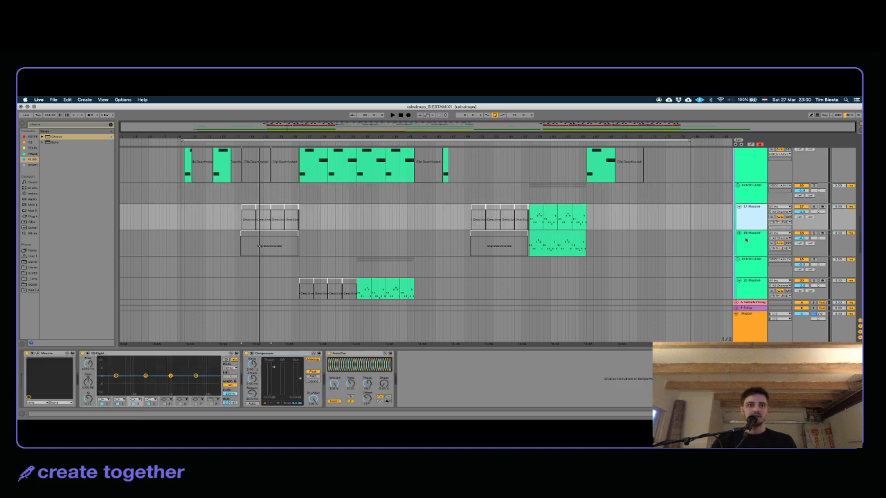
pyautogui.click(745, 239)
pyautogui.click(750, 198)
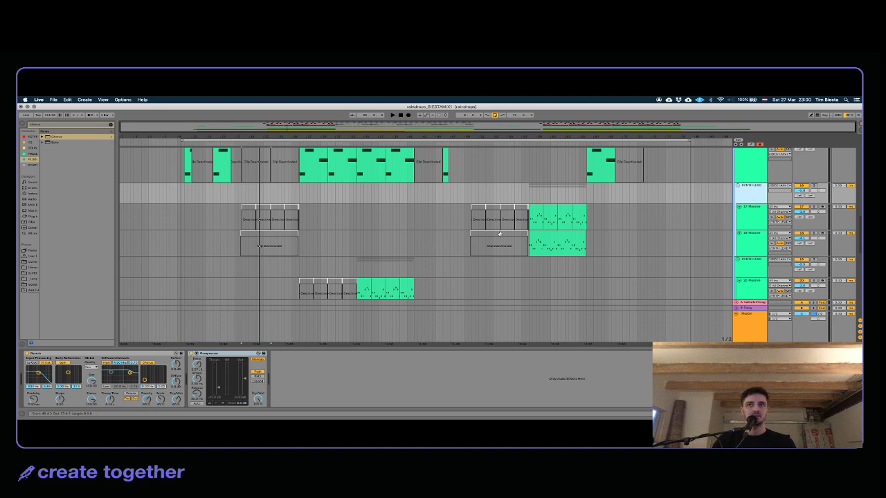
# Step: Audition both synth lead groups from their first active clips and compare the effects on the two groups
pyautogui.click(534, 216)
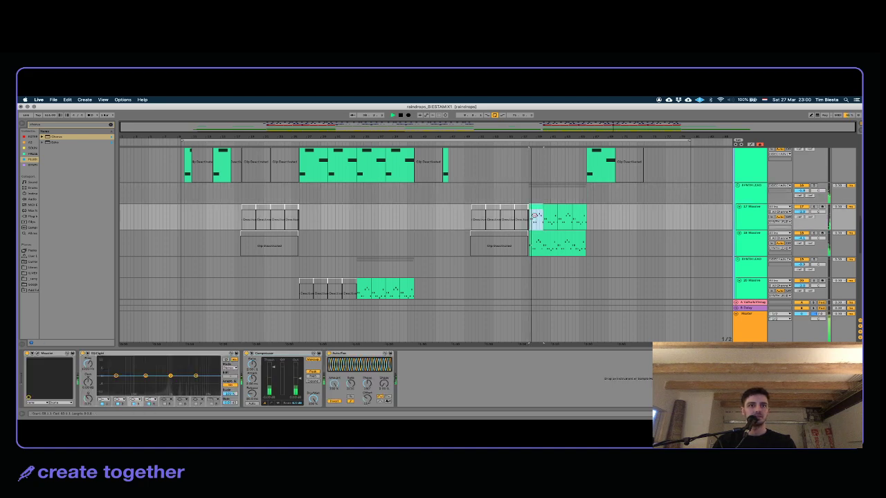
pyautogui.scroll(-2, 697, 214)
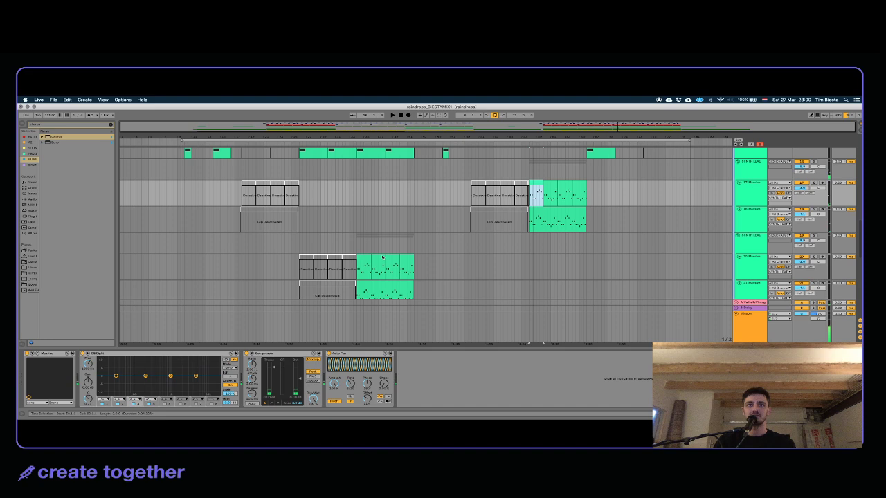
pyautogui.click(363, 257)
pyautogui.click(642, 235)
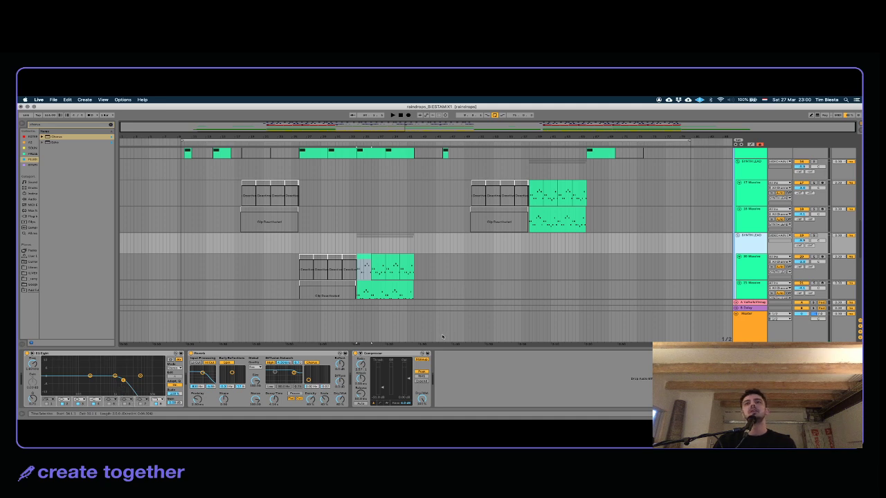
pyautogui.click(745, 169)
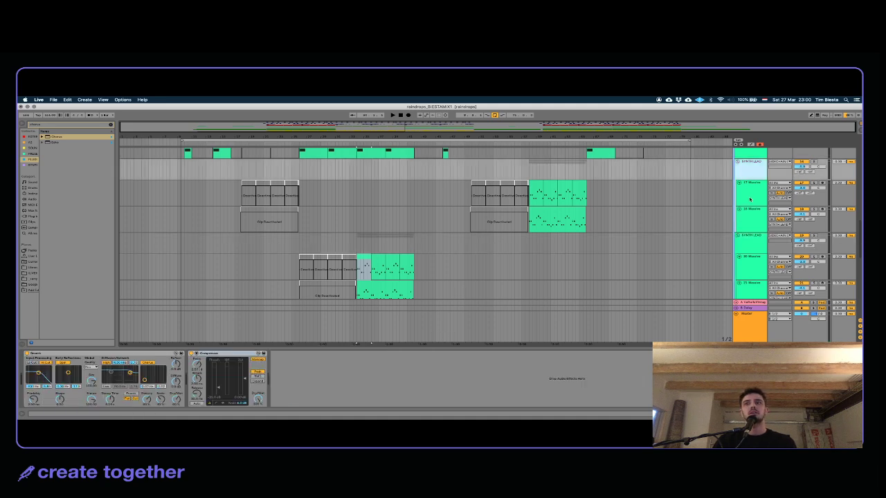
pyautogui.click(748, 237)
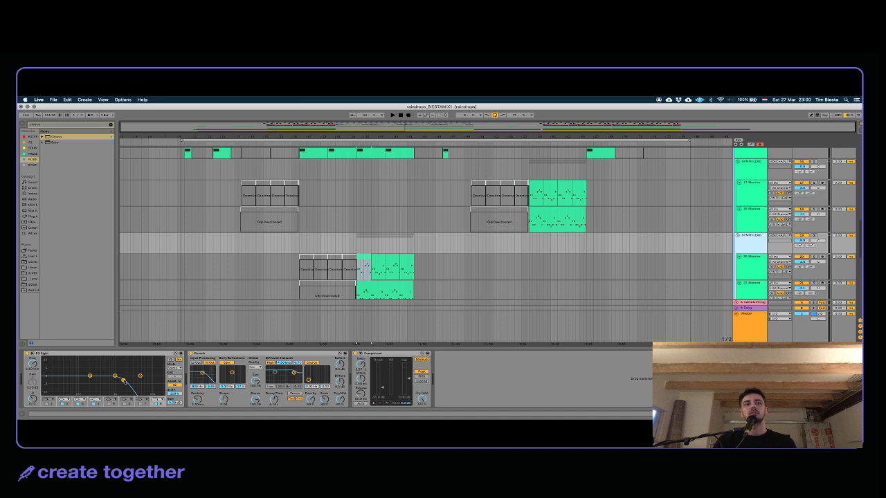
pyautogui.press('space')
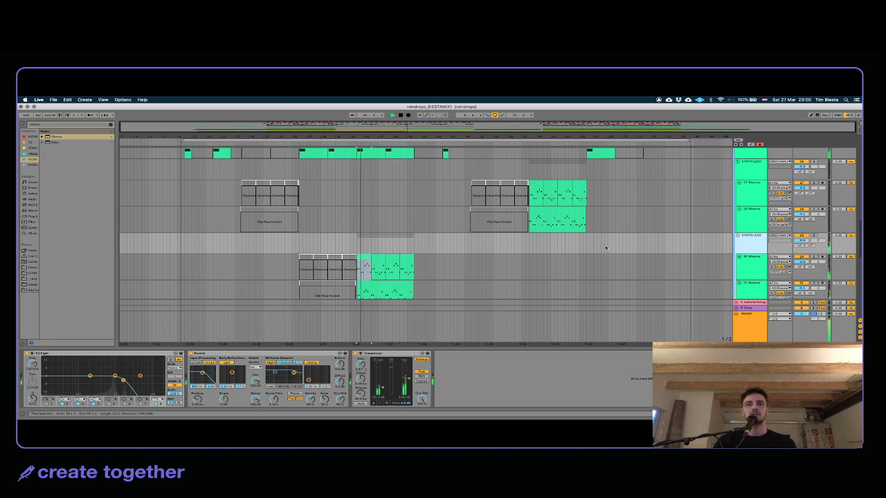
pyautogui.scroll(2, 606, 247)
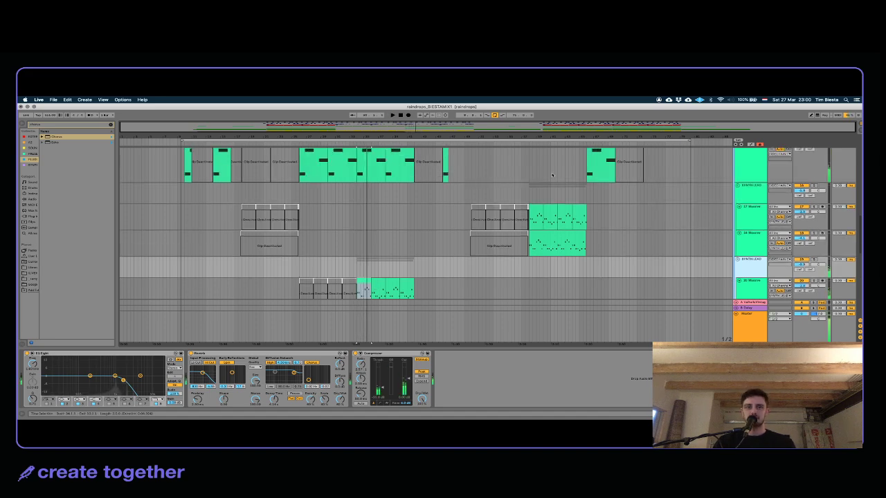
# Step: Select the second clip on the guitar verse track and review that track's devices
pyautogui.scroll(-5, 352, 247)
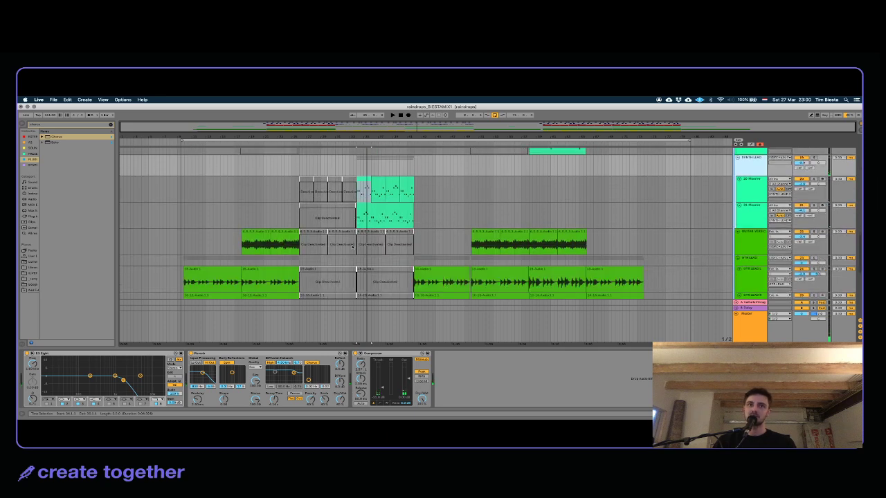
pyautogui.click(323, 233)
pyautogui.click(276, 240)
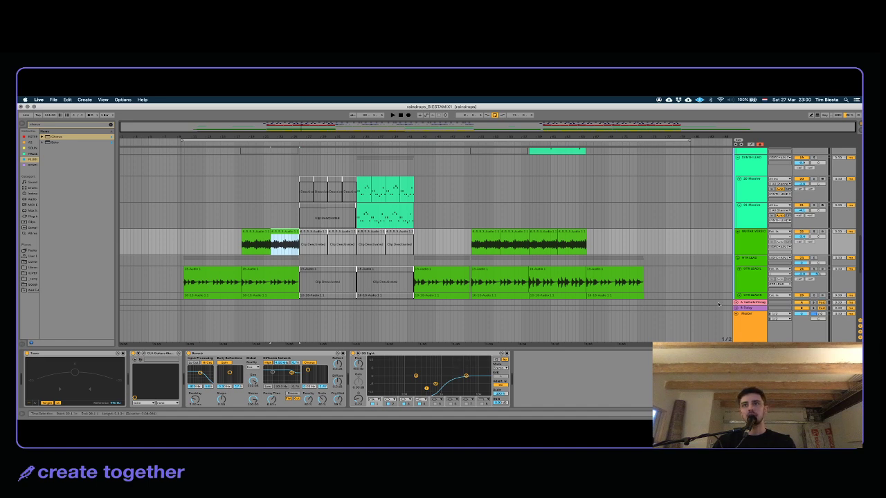
# Step: Audition the GTR LEAD group soloed from its second clip with the group's devices shown
pyautogui.click(757, 258)
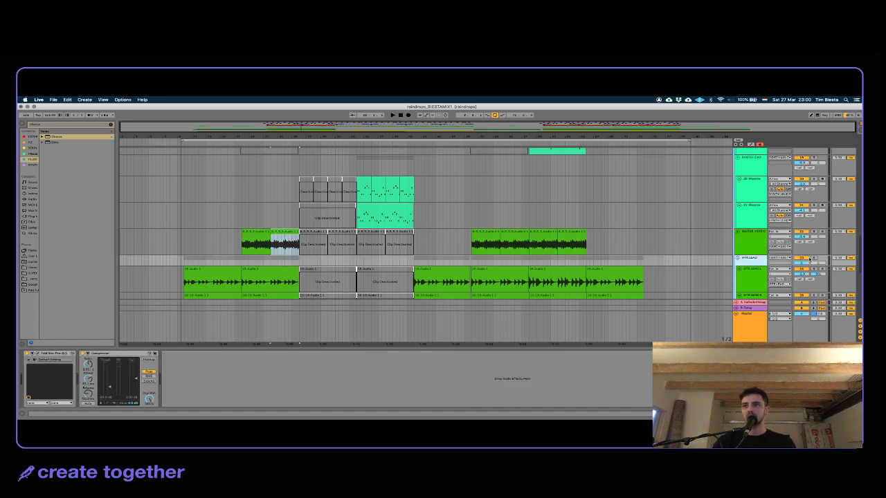
pyautogui.click(269, 270)
pyautogui.press('space')
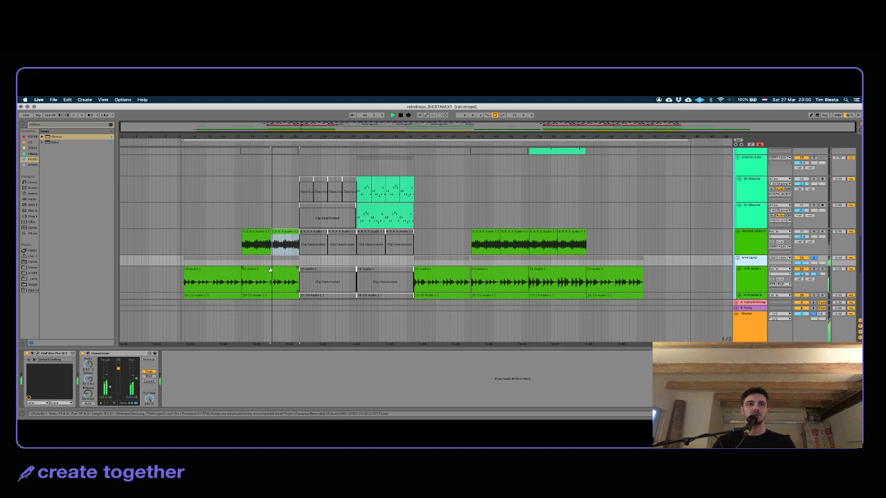
pyautogui.click(270, 270)
pyautogui.scroll(-7, 270, 270)
pyautogui.scroll(2, 562, 221)
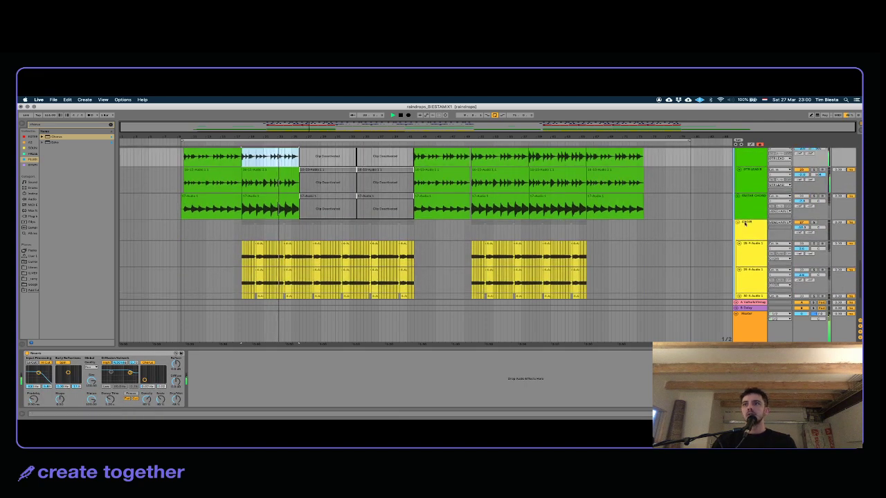
# Step: Solo the guitar chords track along with the lead guitars during playback and select it
pyautogui.keyDown('shift'); pyautogui.click(752, 178); pyautogui.keyUp('shift')
pyautogui.click(815, 196)
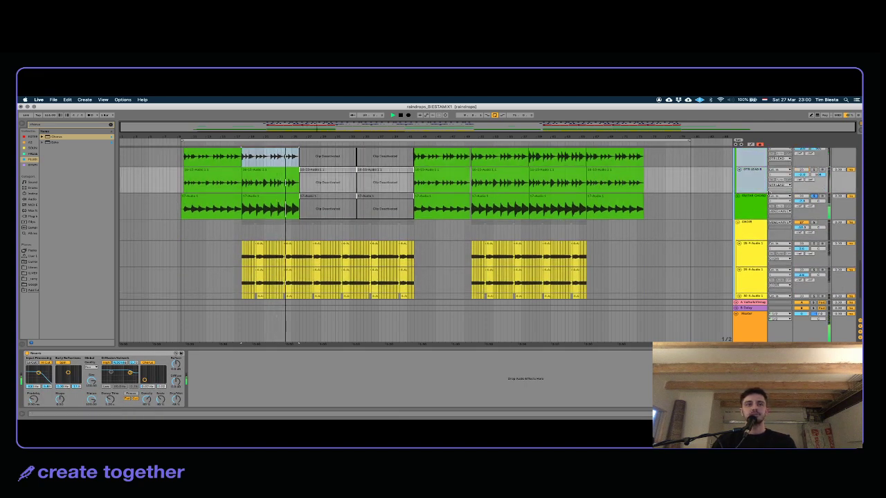
pyautogui.click(754, 204)
# Step: Return to the GTR LEAD group, stop playback and open its FabFilter Pro-Q 3 to inspect the EQ curve
pyautogui.scroll(3, 751, 211)
pyautogui.click(750, 214)
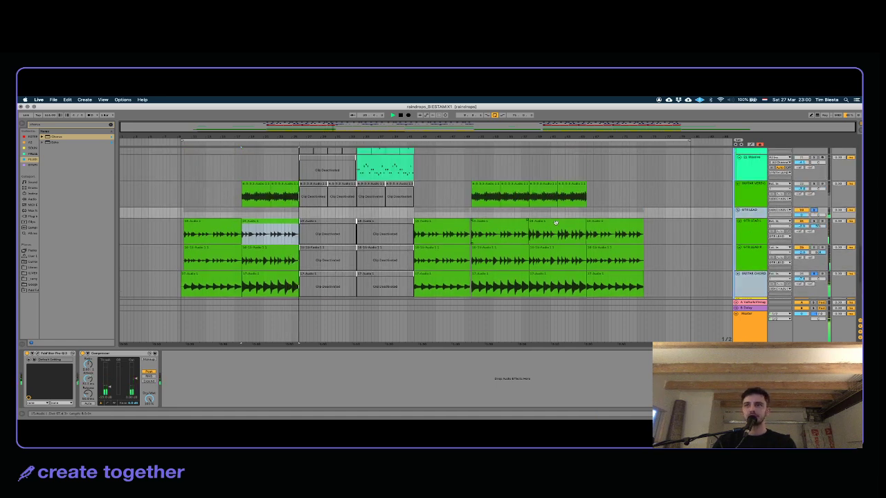
pyautogui.click(747, 216)
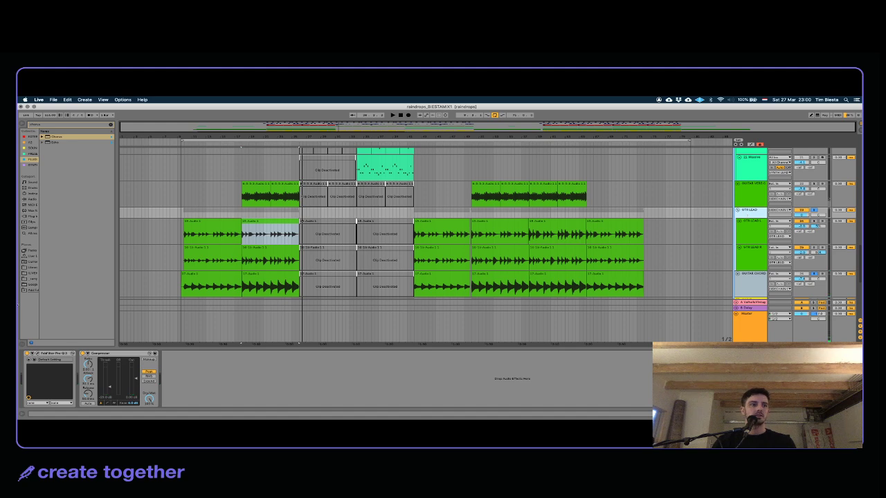
pyautogui.click(183, 323)
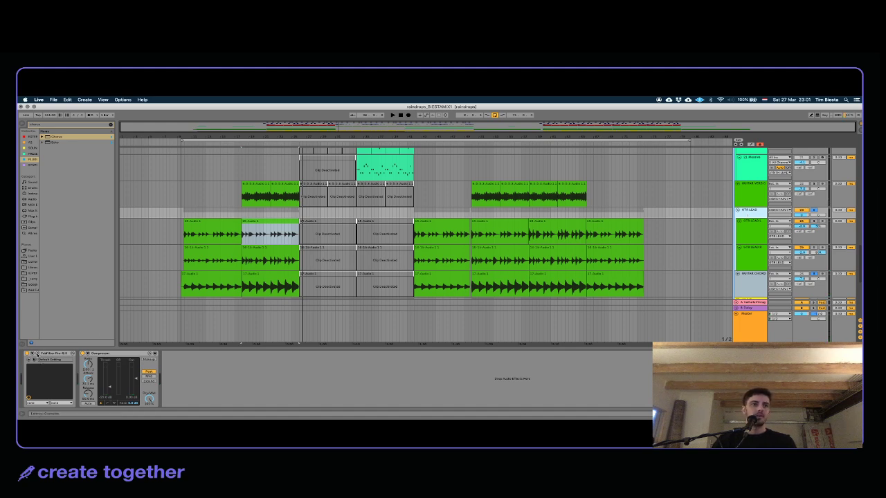
pyautogui.click(37, 353)
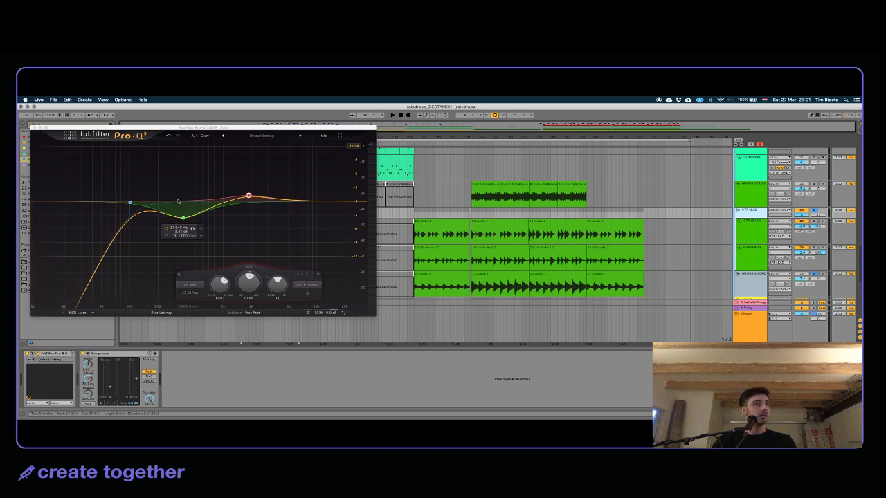
# Step: Audition the guitars from the first clip after the deactivated section, with guitar chords soloed instead of GTR LEAD
pyautogui.click(443, 233)
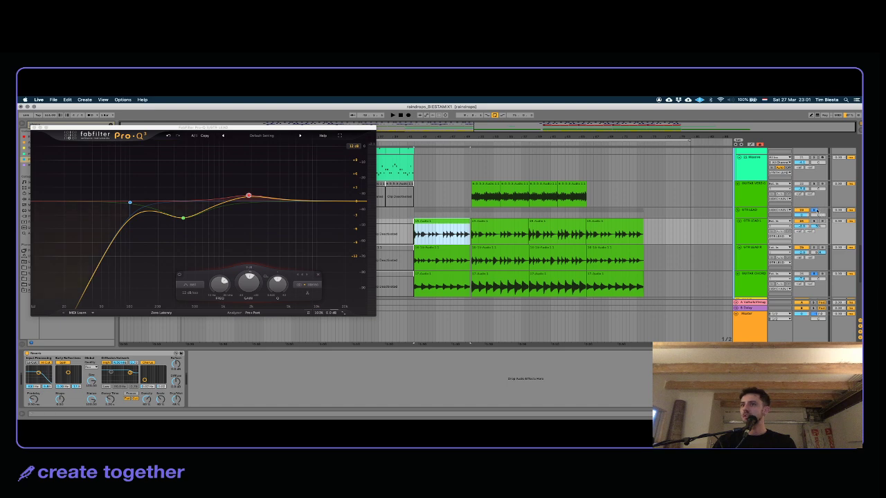
pyautogui.press('space')
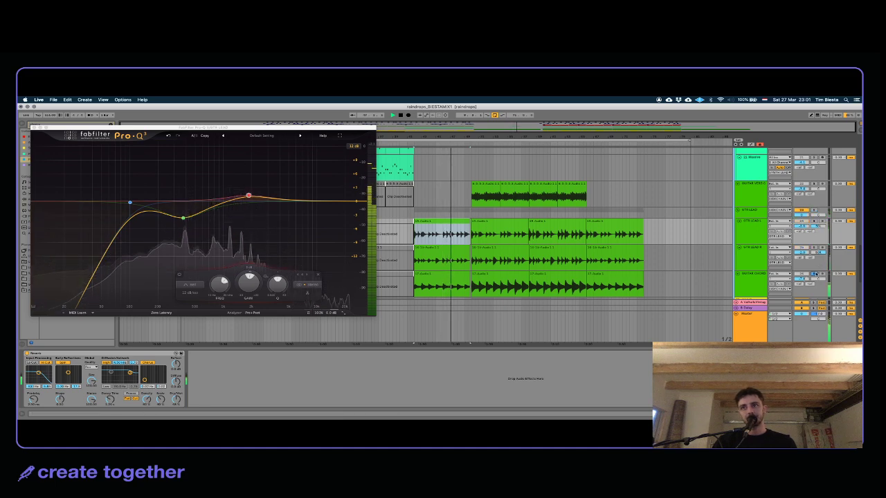
pyautogui.click(744, 214)
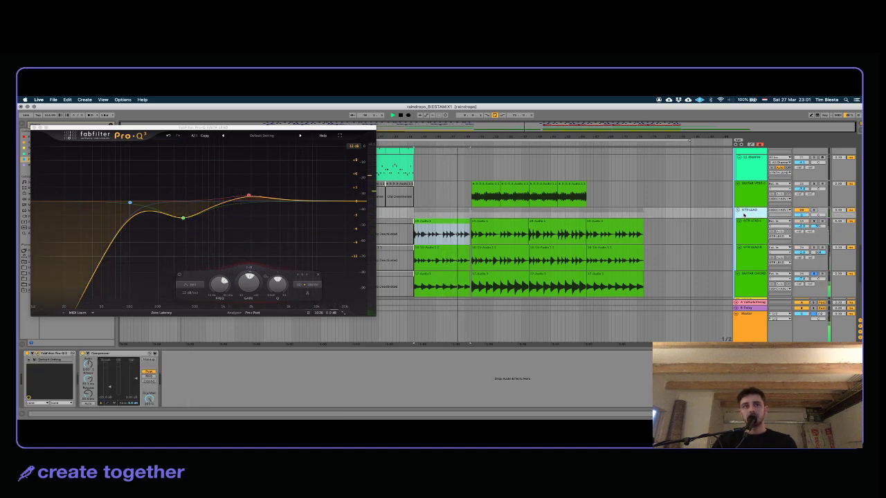
pyautogui.press('space')
# Step: Audition the following lead guitar clip with GTR LEAD soloed and bypass the group's Compressor
pyautogui.click(498, 222)
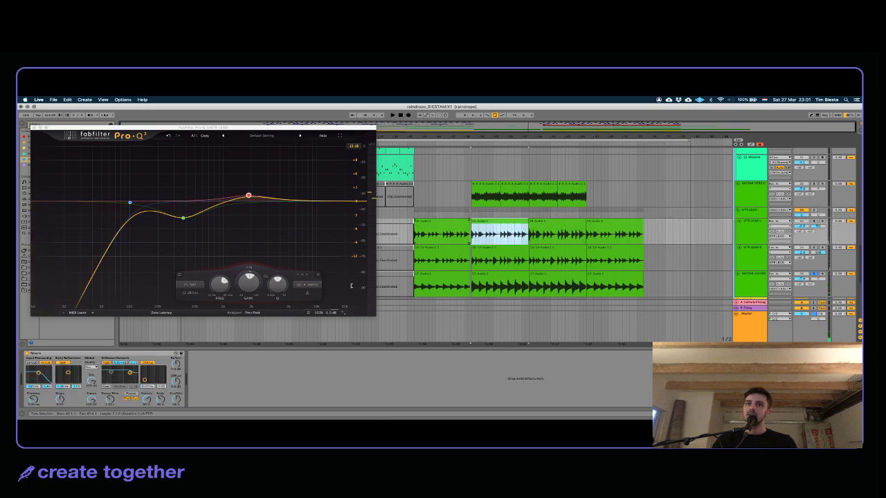
pyautogui.click(752, 213)
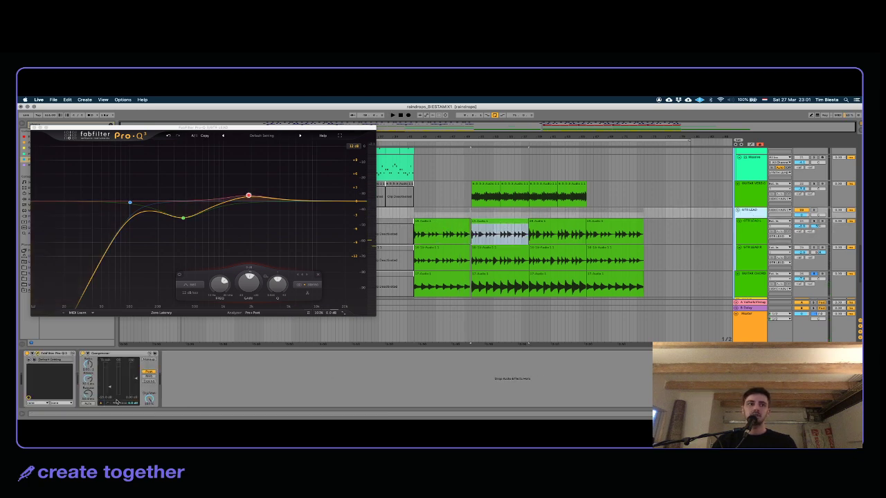
pyautogui.press('space')
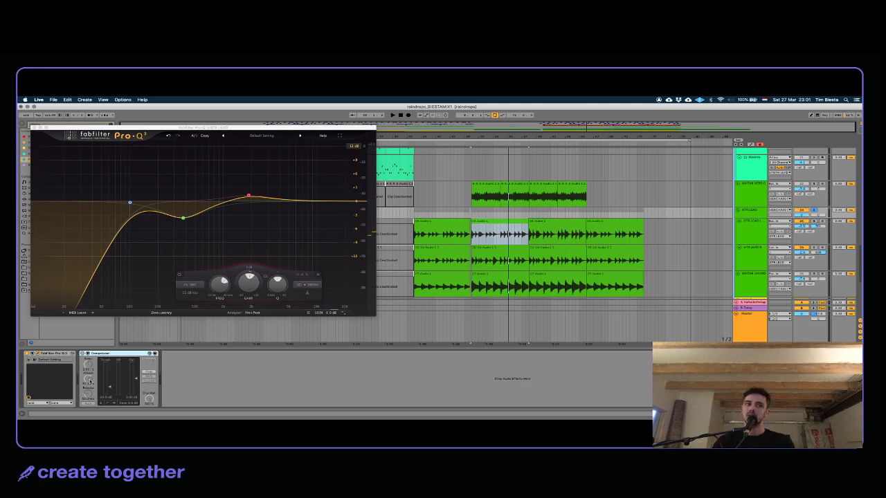
# Step: Replay the soloed lead guitars from the preceding clip, re-enable the GTR LEAD Compressor during playback and fold the group
pyautogui.click(431, 223)
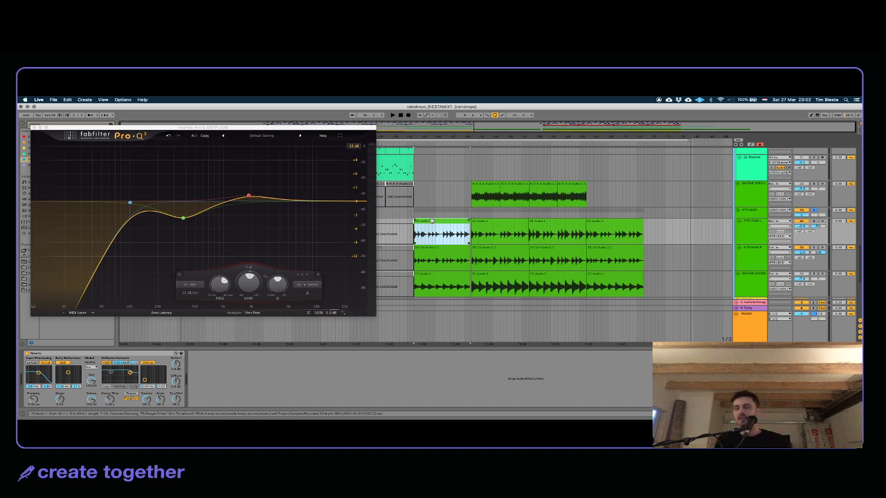
pyautogui.press('space')
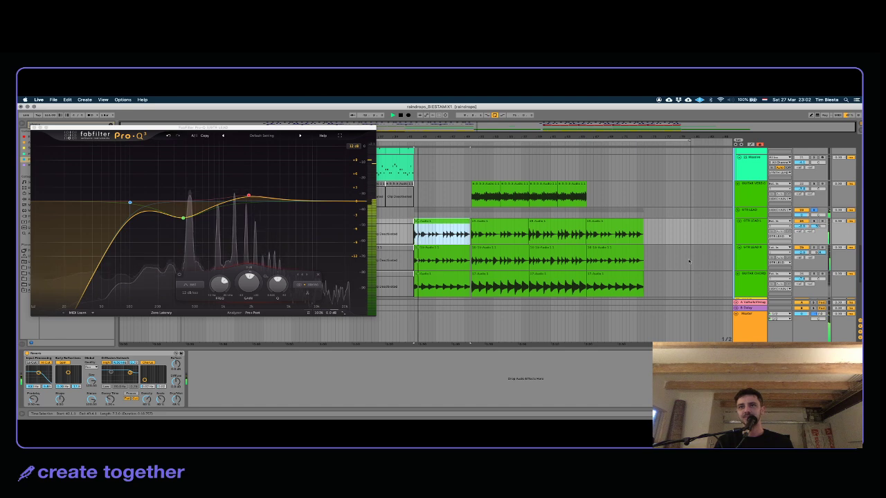
pyautogui.click(748, 211)
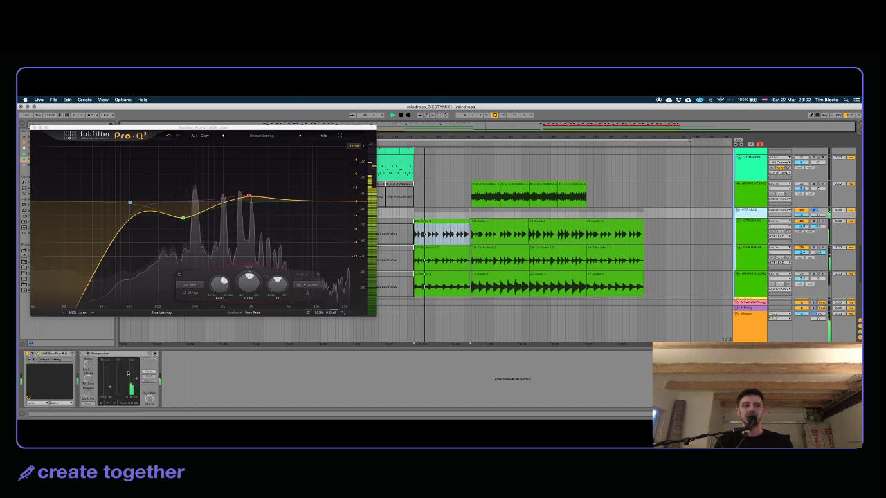
pyautogui.click(83, 352)
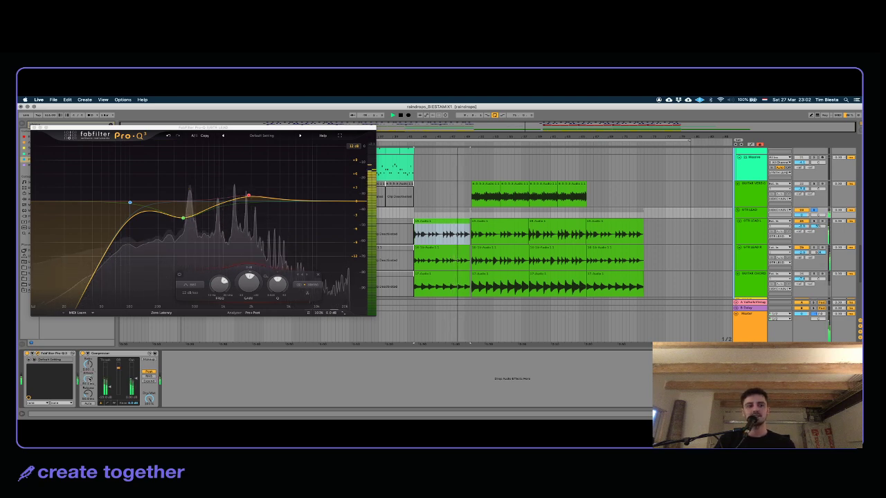
pyautogui.press('space')
pyautogui.click(427, 225)
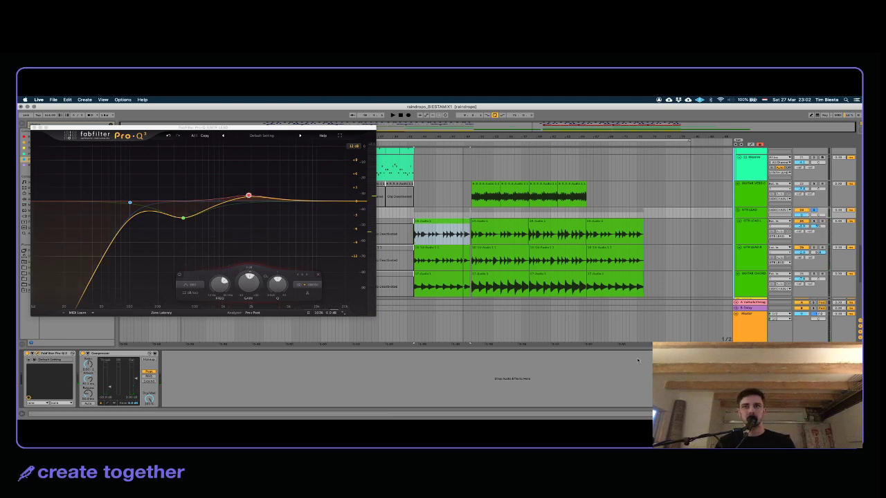
pyautogui.click(738, 210)
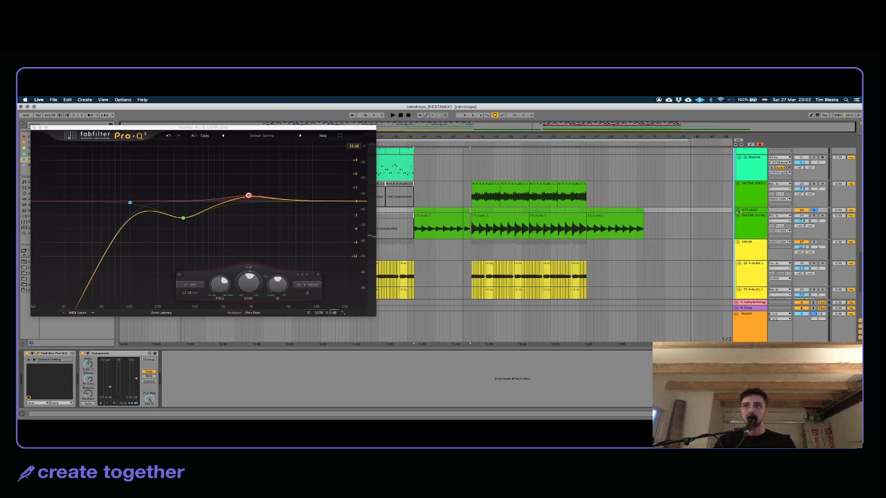
# Step: Audition the soloed guitar chords from the first clip after the deactivated section and compare their FabFilter Pro-Q 3 curve beside the already open EQ
pyautogui.click(812, 221)
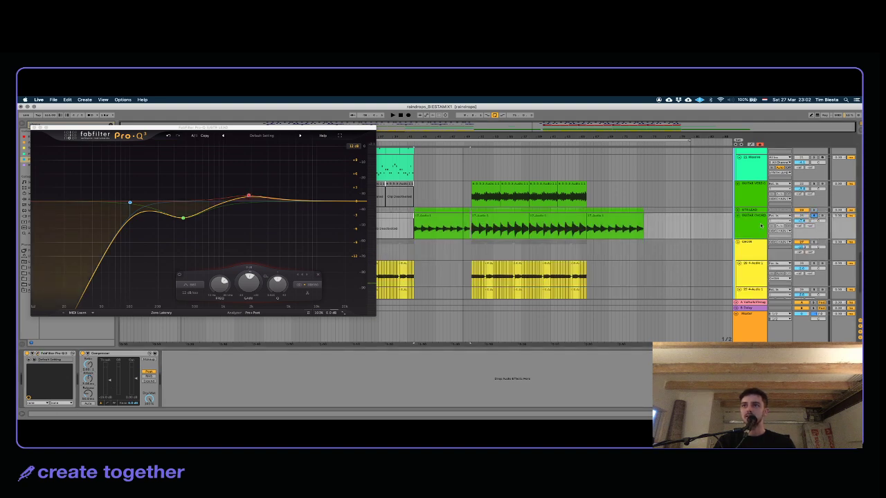
pyautogui.click(430, 221)
pyautogui.press('space')
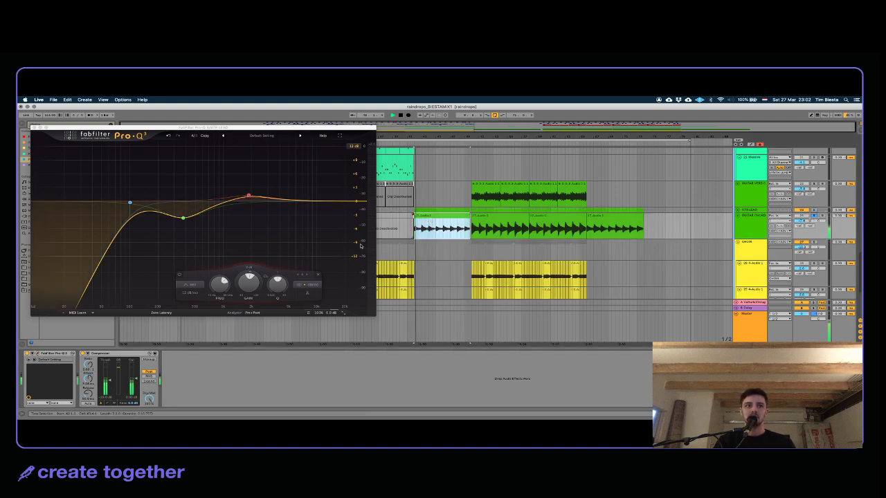
pyautogui.click(33, 353)
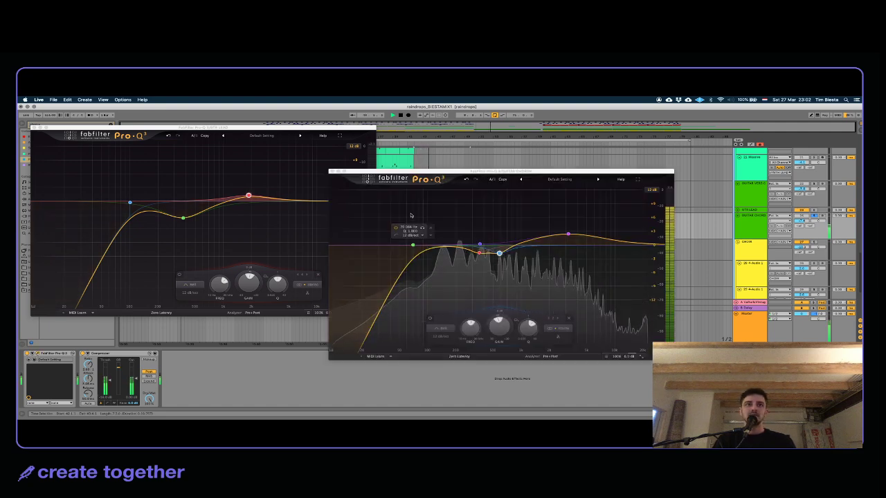
pyautogui.moveTo(491, 170); pyautogui.dragTo(546, 128)
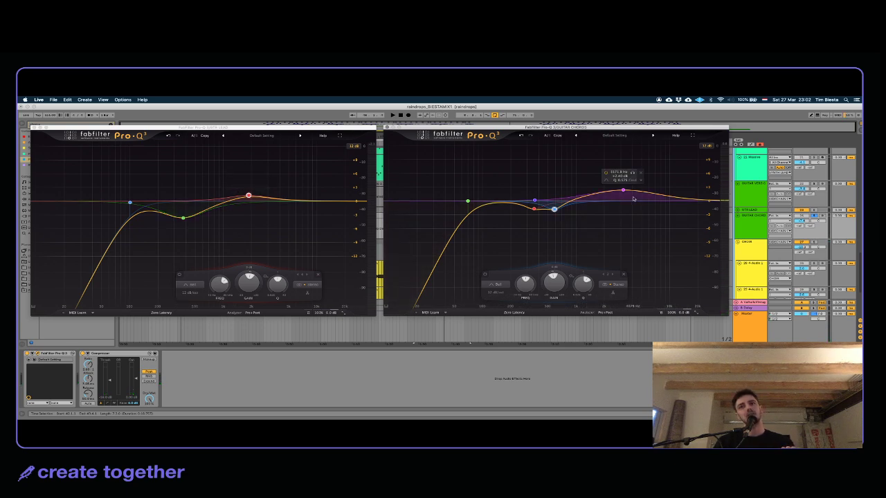
pyautogui.press('space')
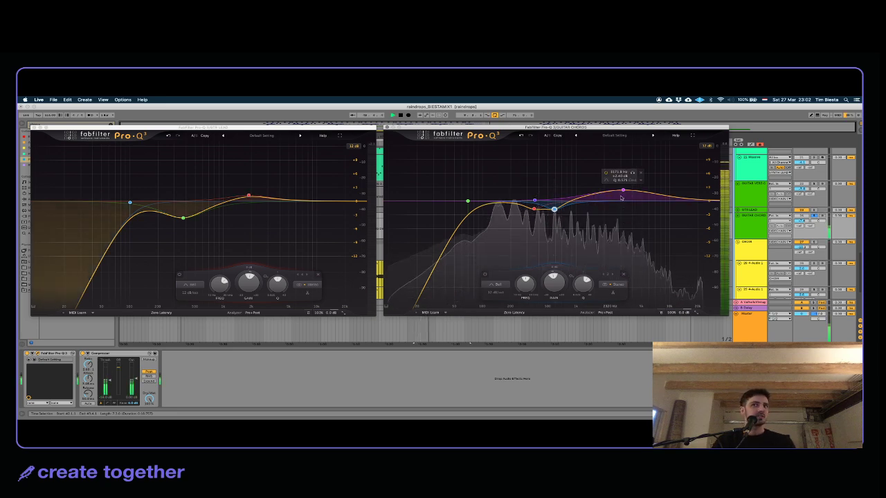
pyautogui.click(813, 216)
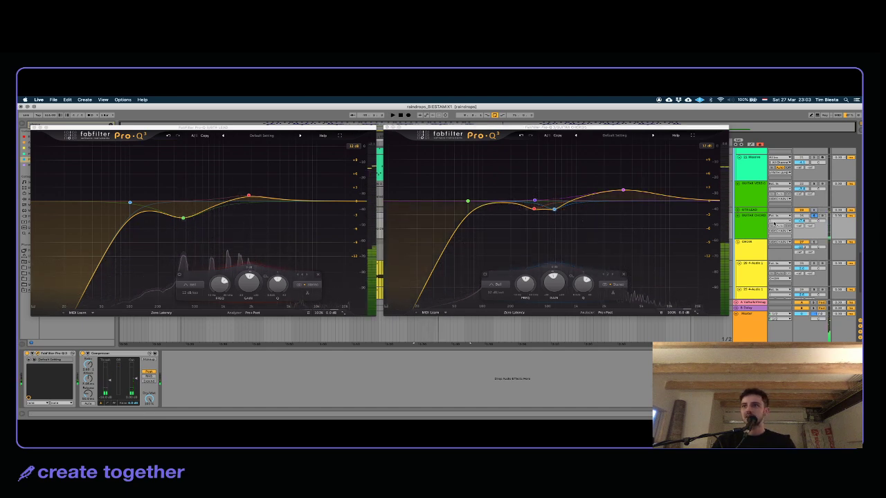
pyautogui.click(759, 221)
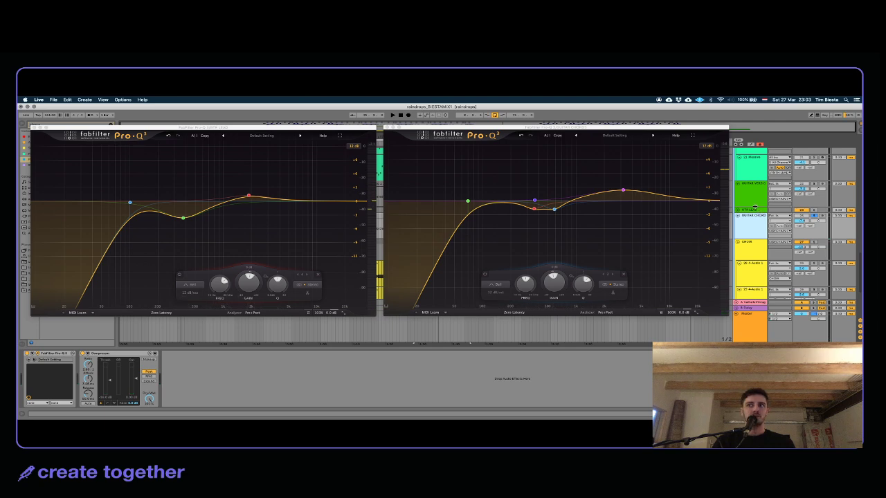
pyautogui.click(754, 209)
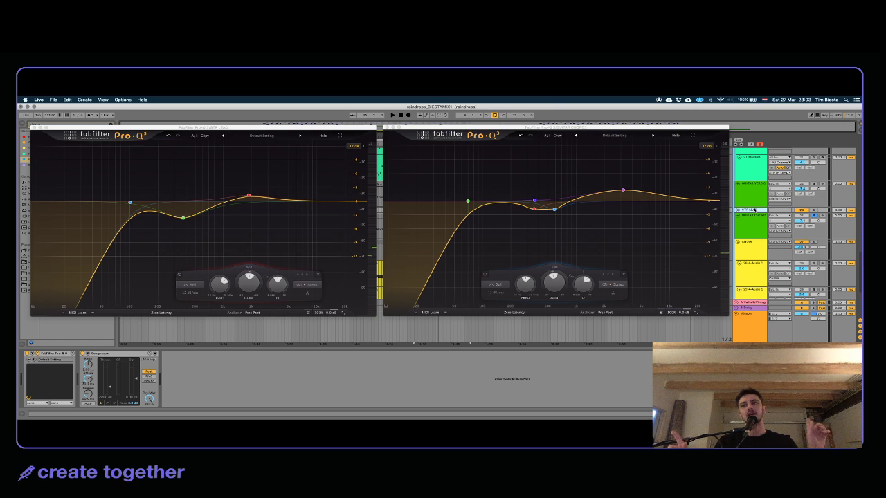
pyautogui.click(755, 224)
pyautogui.click(754, 209)
pyautogui.click(755, 221)
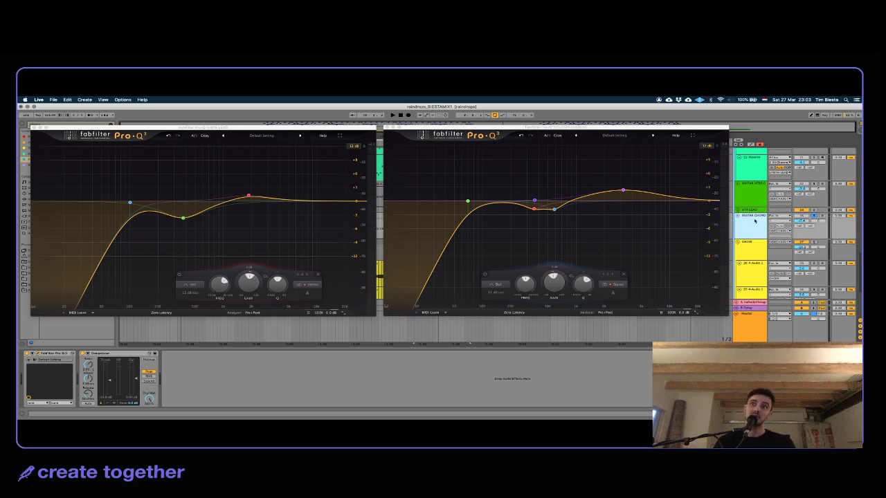
# Step: Select and solo the CHOIR group instead of the guitar chords and close both FabFilter Pro-Q 3 windows
pyautogui.click(747, 243)
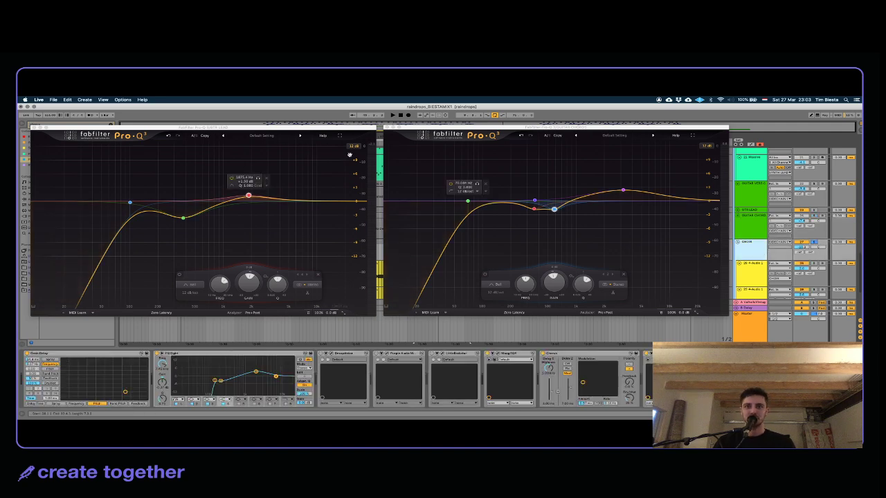
pyautogui.click(388, 128)
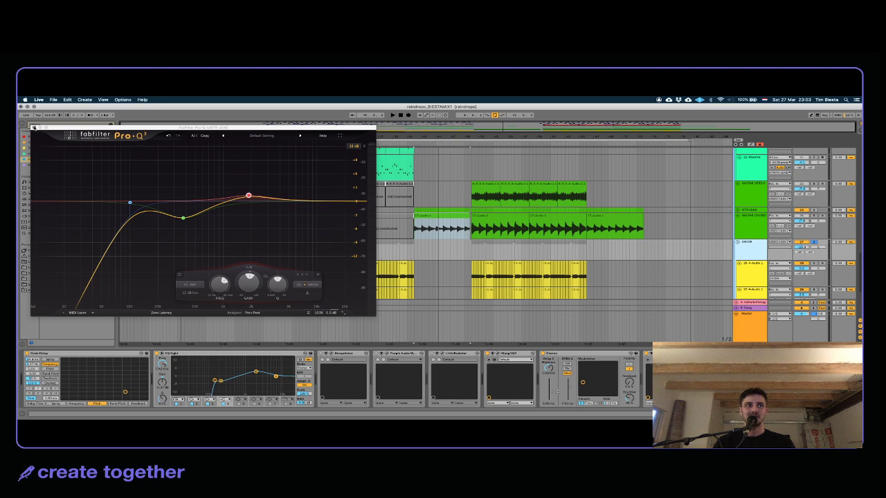
pyautogui.click(33, 128)
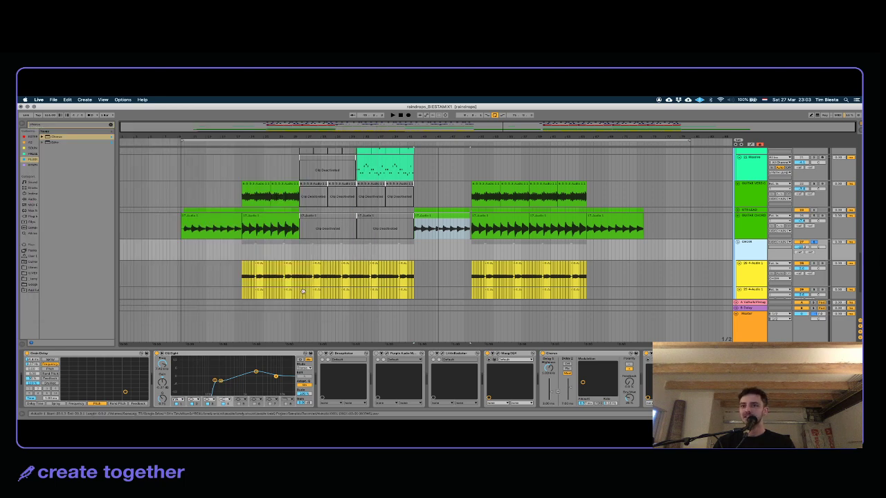
# Step: Look over the CHOIR group's layered tracks and device chain, and inspect its Maag EQ4 settings before closing the plug-in
pyautogui.click(271, 269)
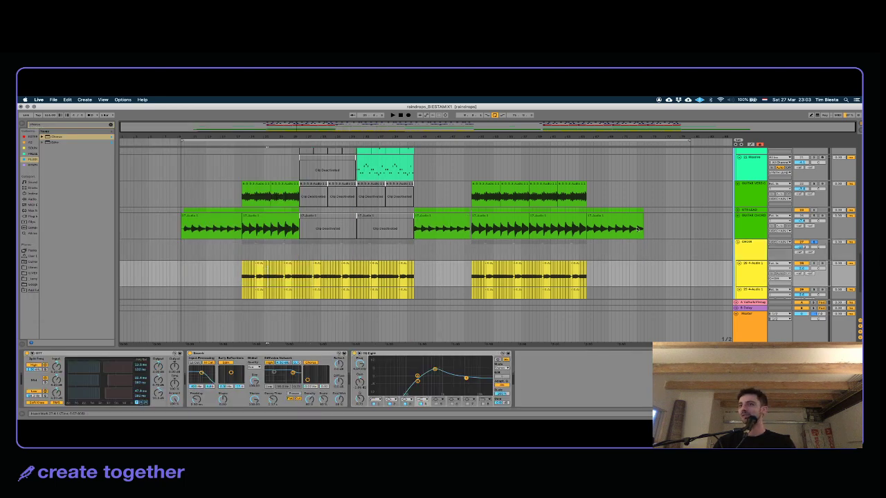
pyautogui.click(757, 256)
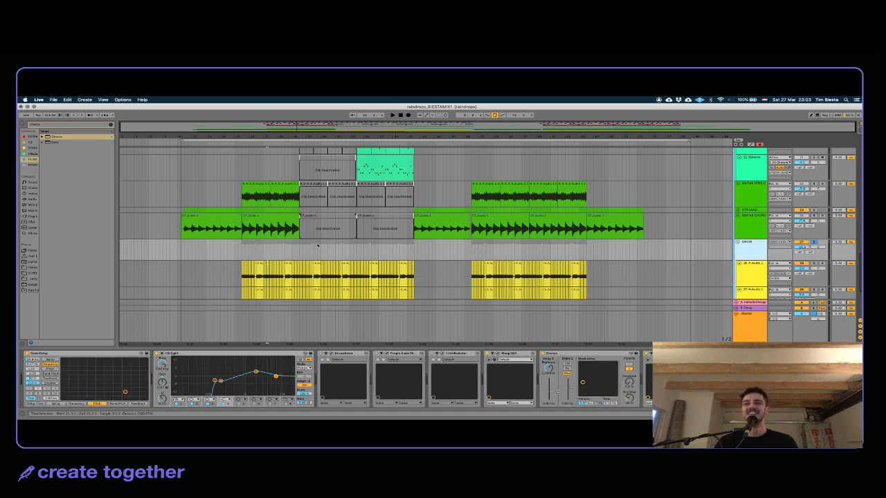
pyautogui.scroll(-2, 317, 246)
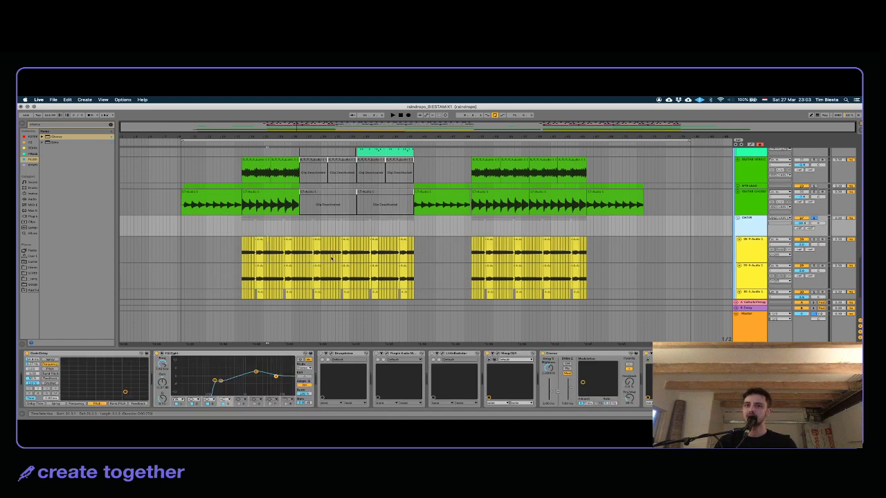
pyautogui.scroll(-4, 333, 260)
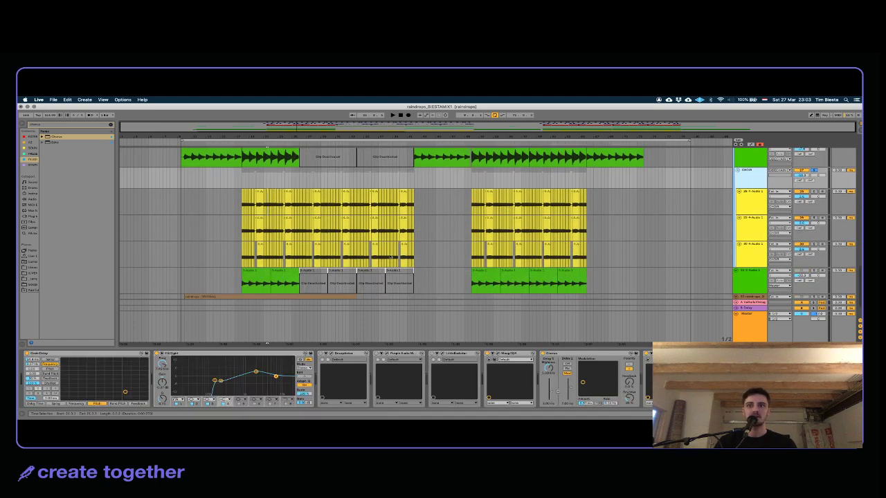
pyautogui.click(509, 354)
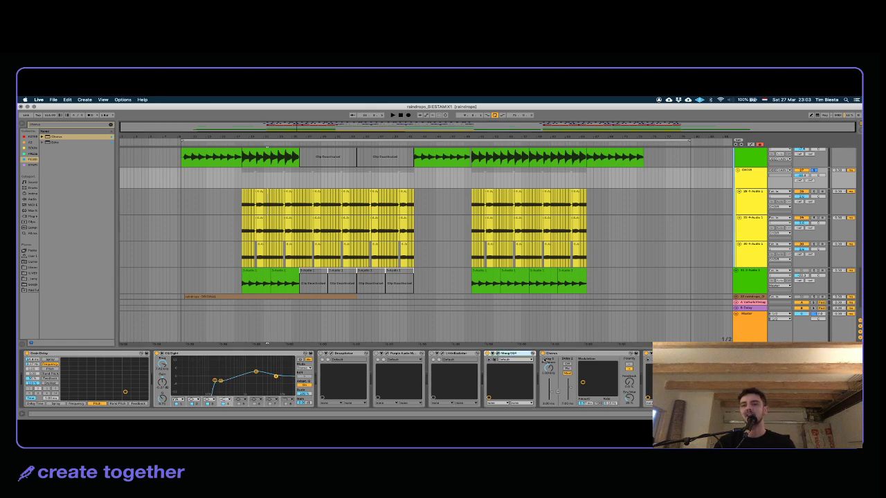
pyautogui.click(497, 355)
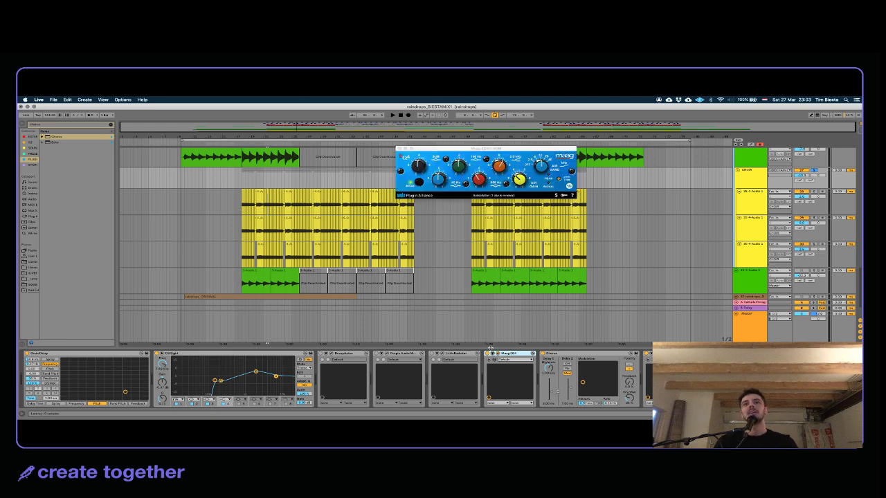
pyautogui.moveTo(535, 149); pyautogui.dragTo(383, 160)
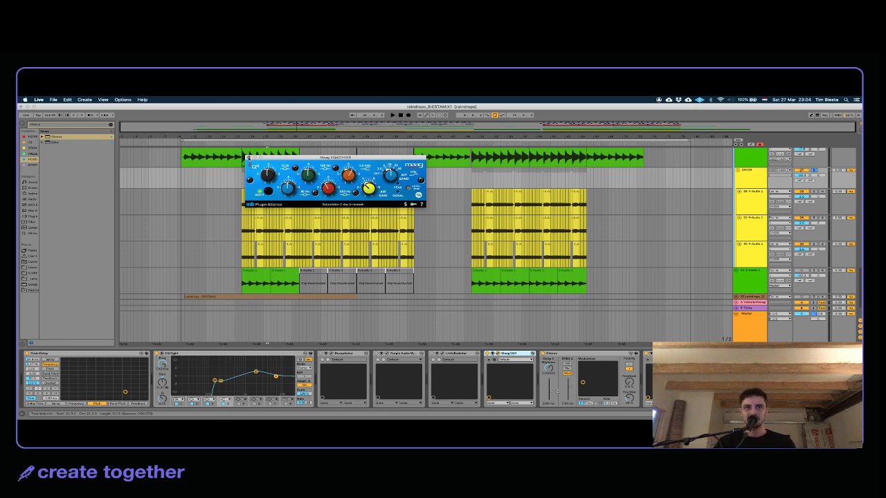
pyautogui.click(248, 158)
# Step: Open the CHOIR group's FabFilter Pro-Q 3, check its spectrum while playing the end of the second choir section, and close it
pyautogui.click(587, 353)
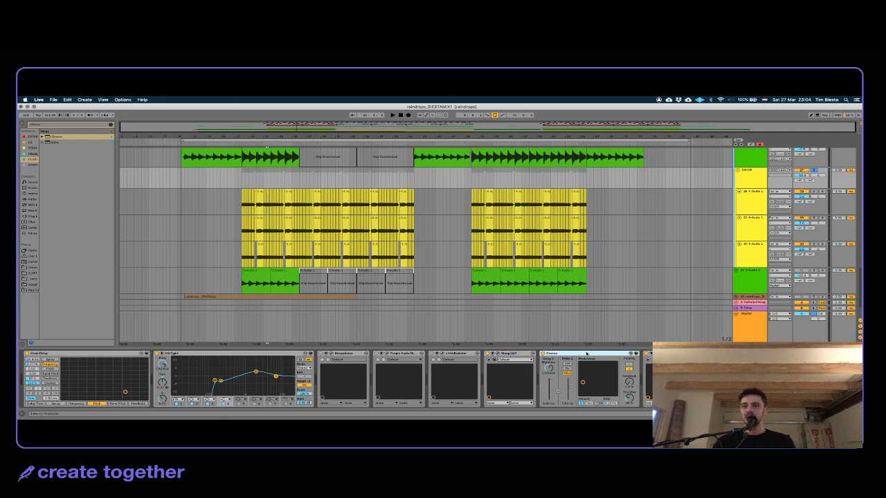
pyautogui.press('super+alt+p')
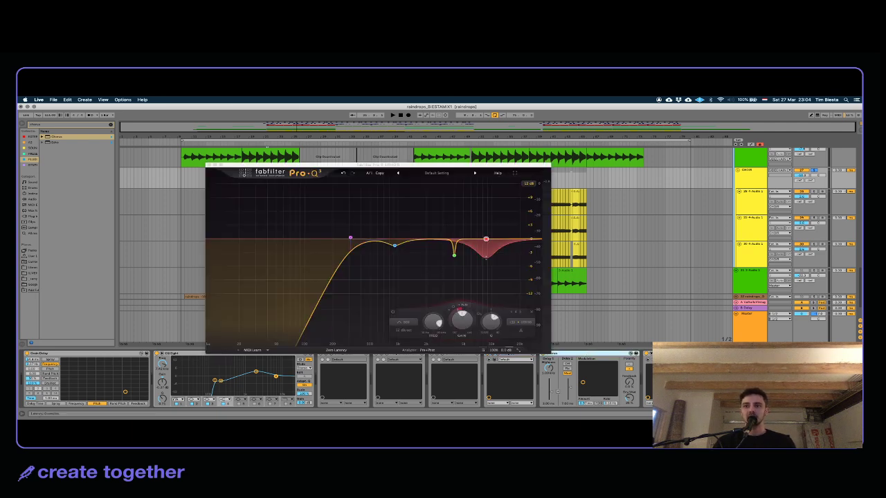
pyautogui.click(565, 192)
pyautogui.press('space')
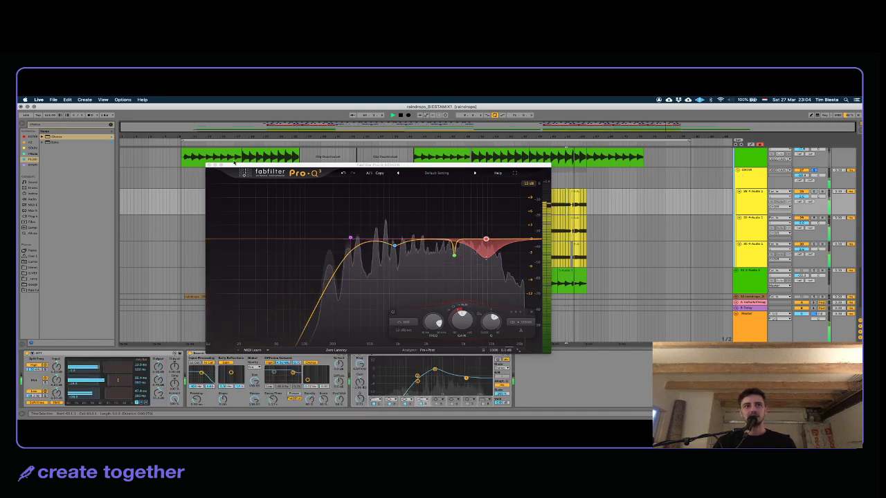
pyautogui.click(209, 166)
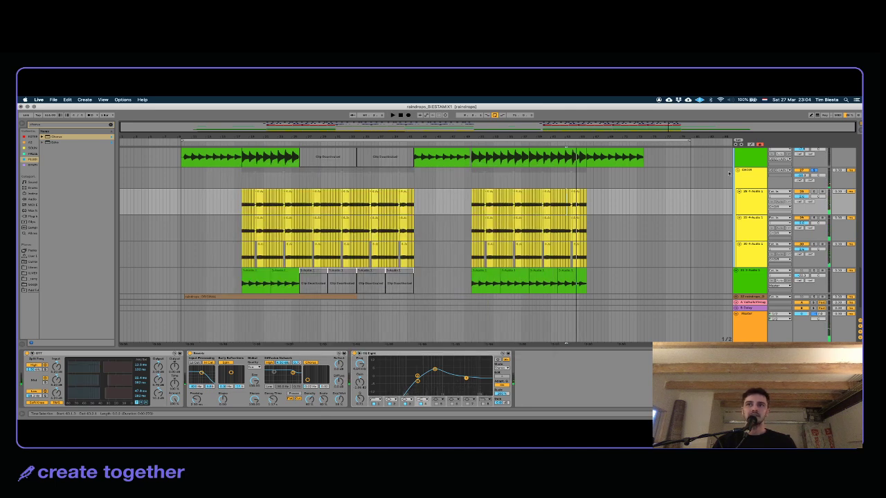
# Step: Return to the CHOIR group's devices and audition the last part of the second choir section at closer zoom
pyautogui.click(751, 171)
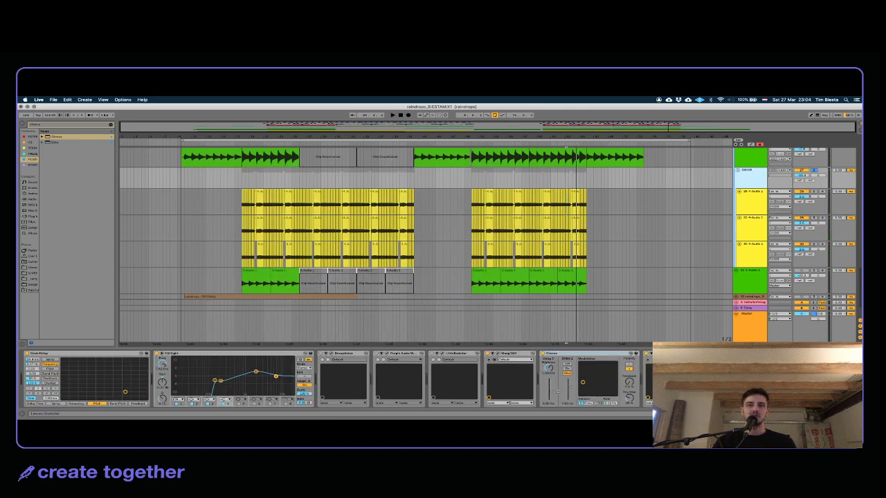
pyautogui.moveTo(465, 138); pyautogui.dragTo(265, 174)
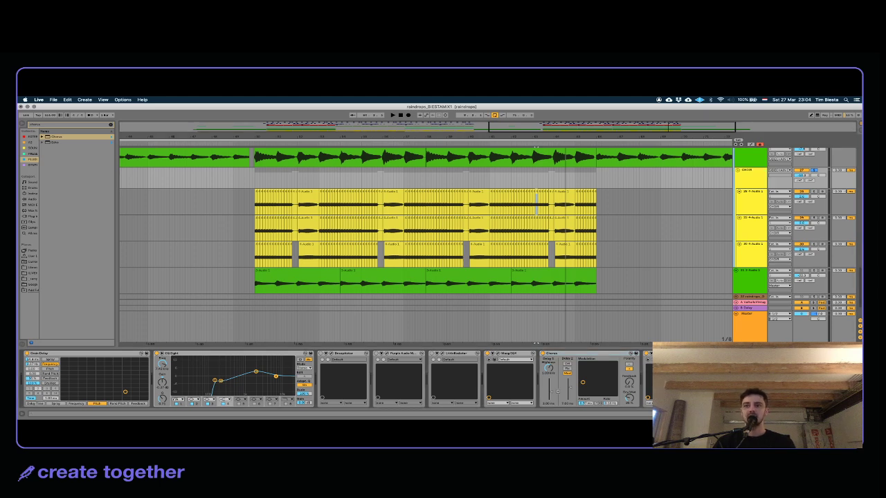
pyautogui.press('space')
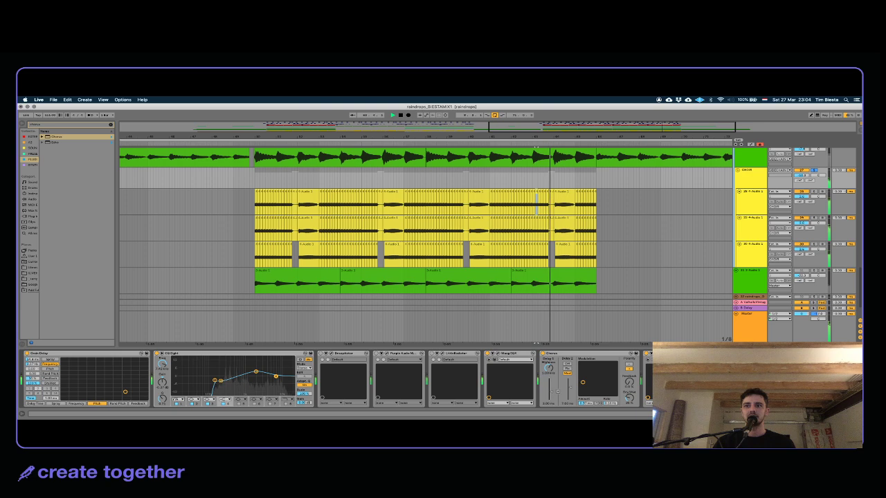
pyautogui.press('space')
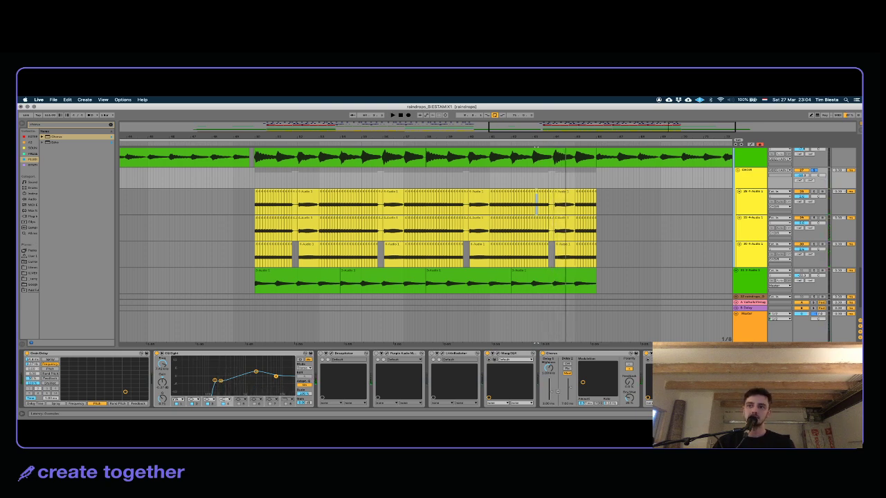
pyautogui.press('space')
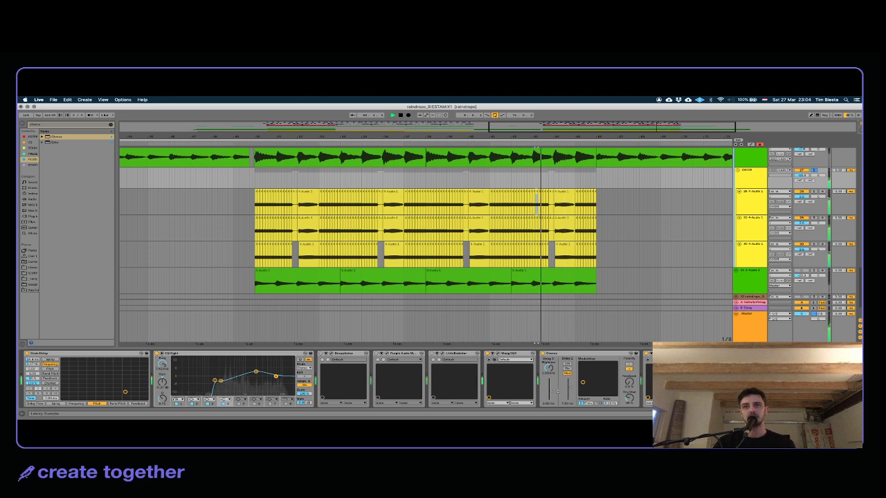
# Step: Audition the second choir section from its beginning while viewing the CHOIR group's device chain, and stop playback
pyautogui.click(256, 199)
pyautogui.press('space')
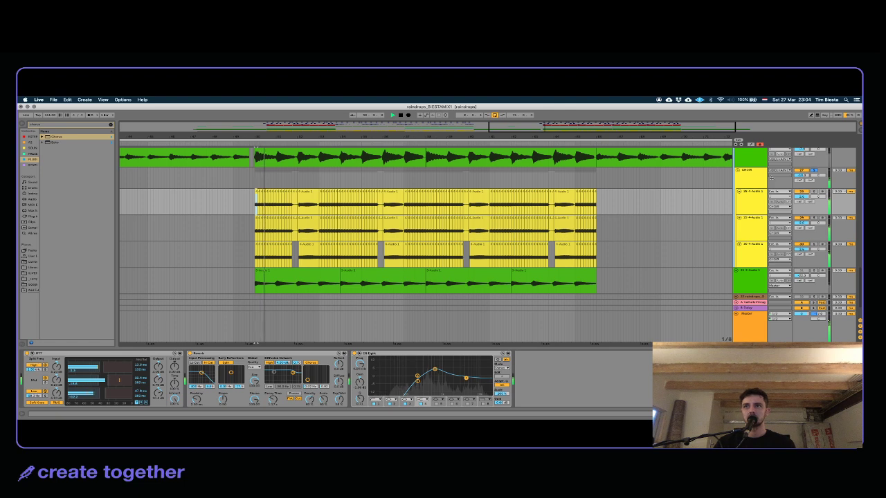
pyautogui.click(748, 170)
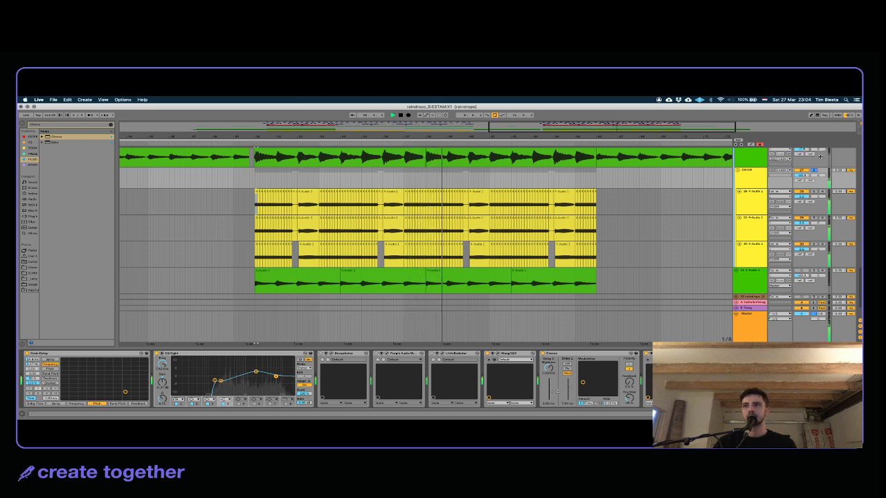
pyautogui.press('space')
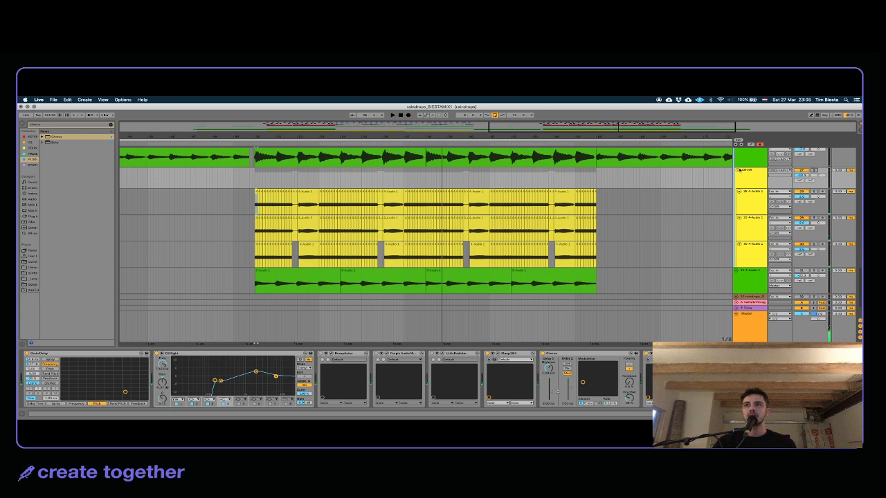
# Step: Fold the CHOIR group, solo the green audio track below it and audition that track from its first clip in the second section
pyautogui.click(738, 170)
pyautogui.click(759, 182)
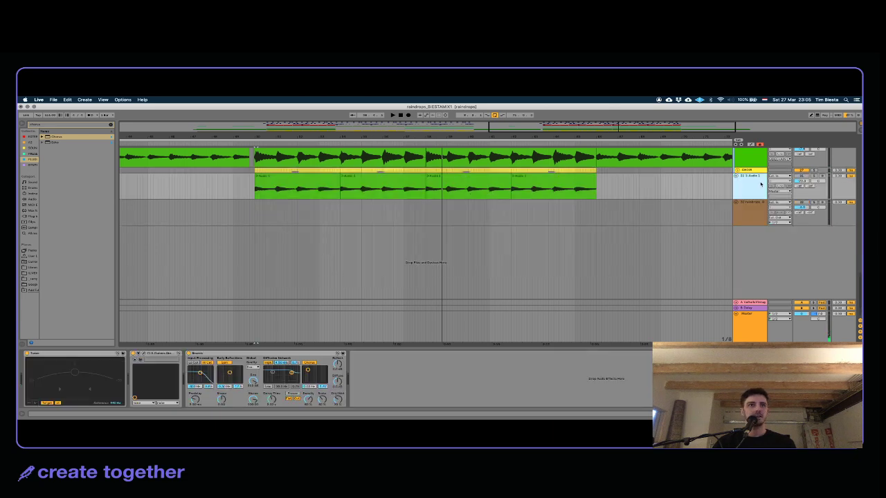
pyautogui.moveTo(488, 137); pyautogui.dragTo(530, 111)
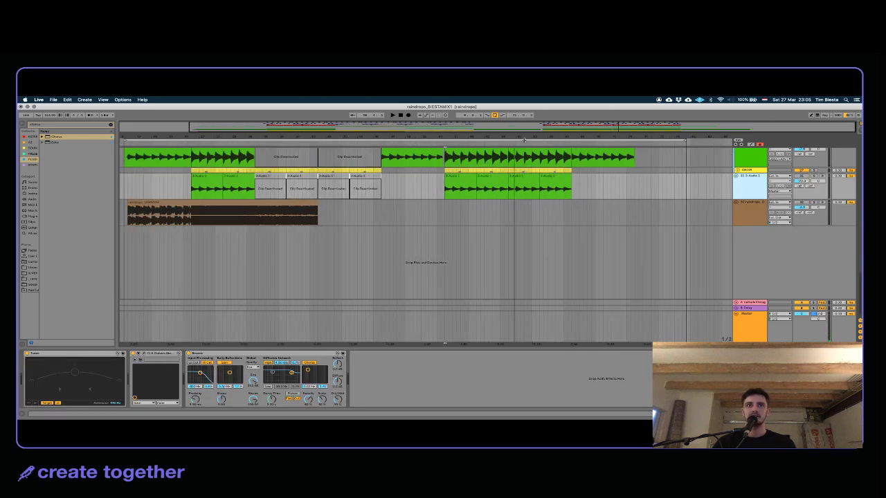
pyautogui.click(473, 177)
pyautogui.click(813, 177)
pyautogui.press('space')
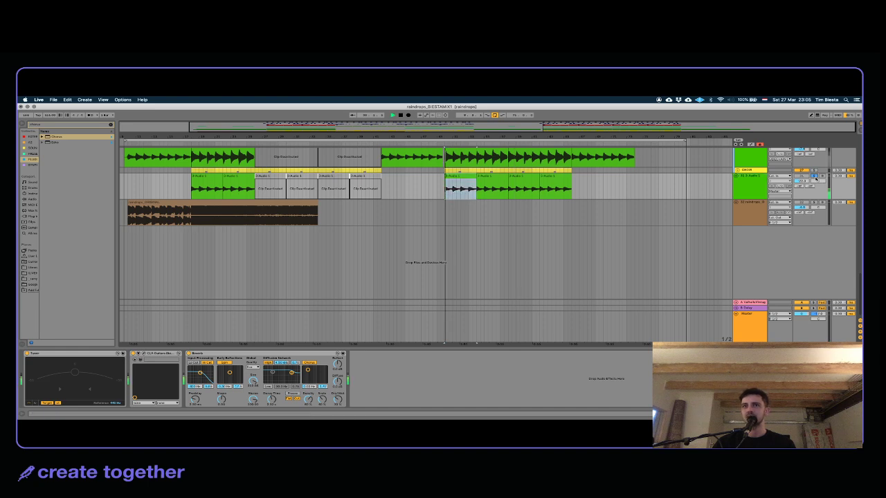
pyautogui.scroll(1, 811, 166)
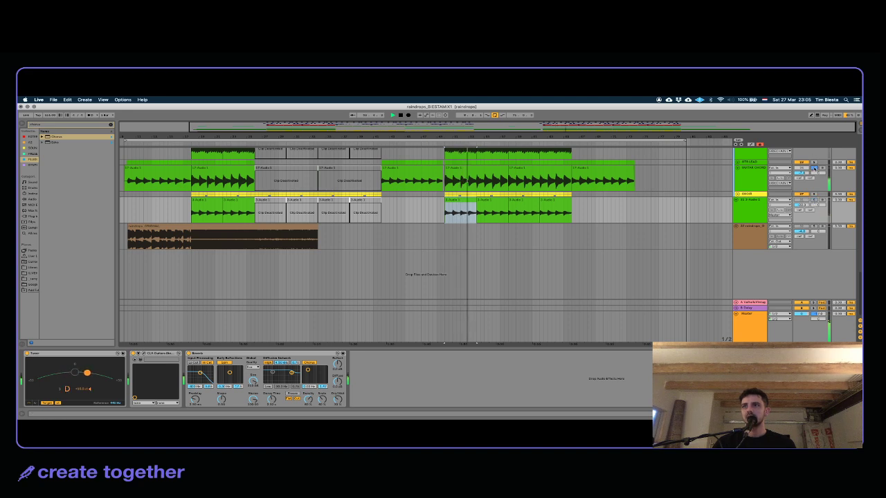
# Step: Stop playback of the soloed green track and bring up the Master track's device chain
pyautogui.press('space')
pyautogui.click(231, 226)
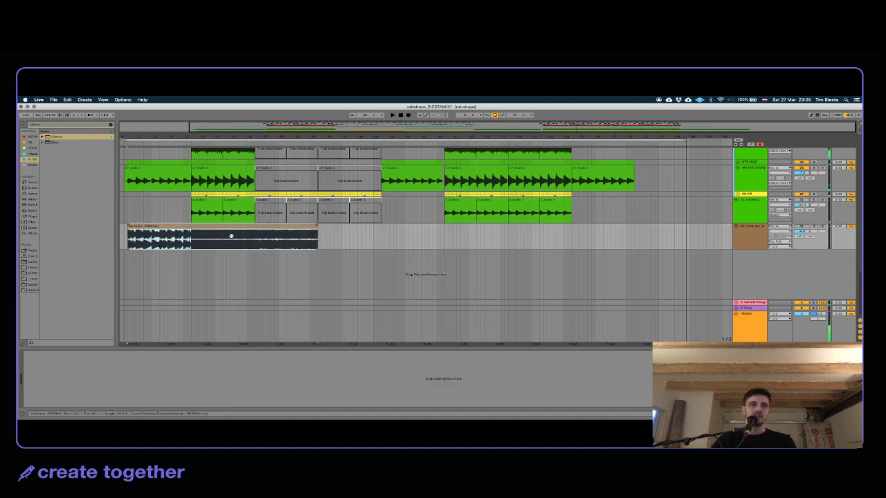
pyautogui.click(697, 325)
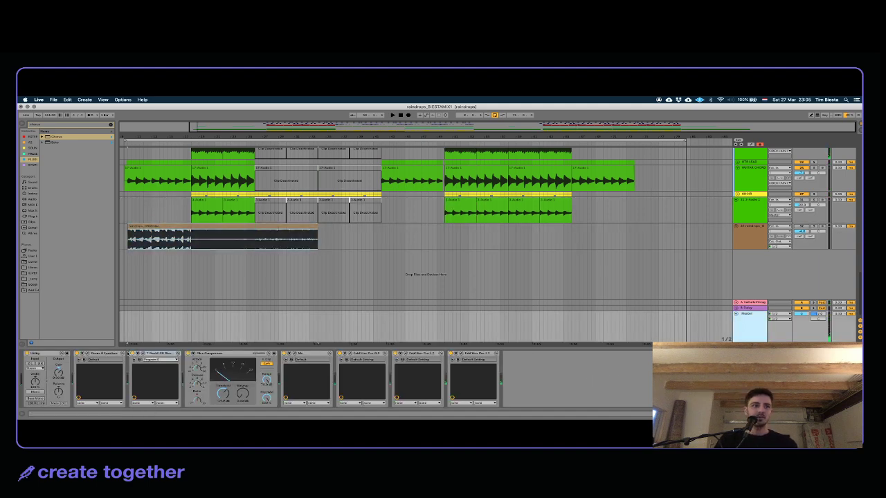
pyautogui.click(99, 353)
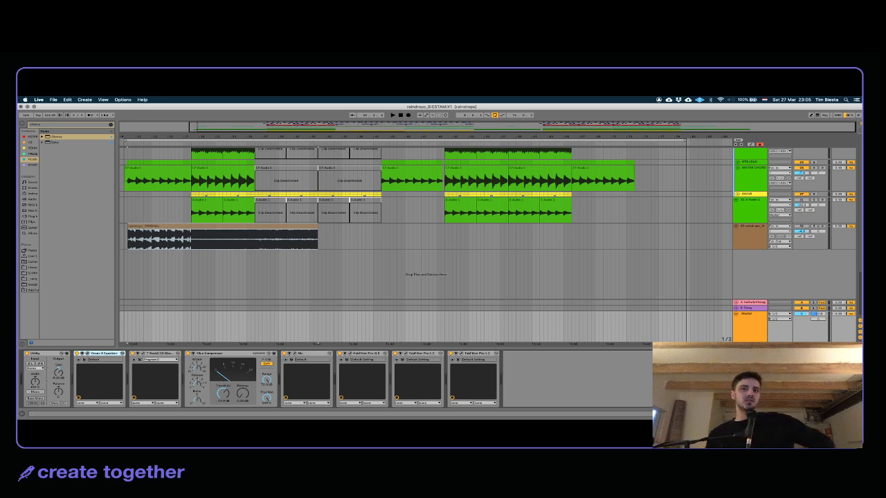
# Step: Open both FabFilter Pro-L 2 limiters on the Master and place their windows side by side to examine their settings
pyautogui.click(417, 354)
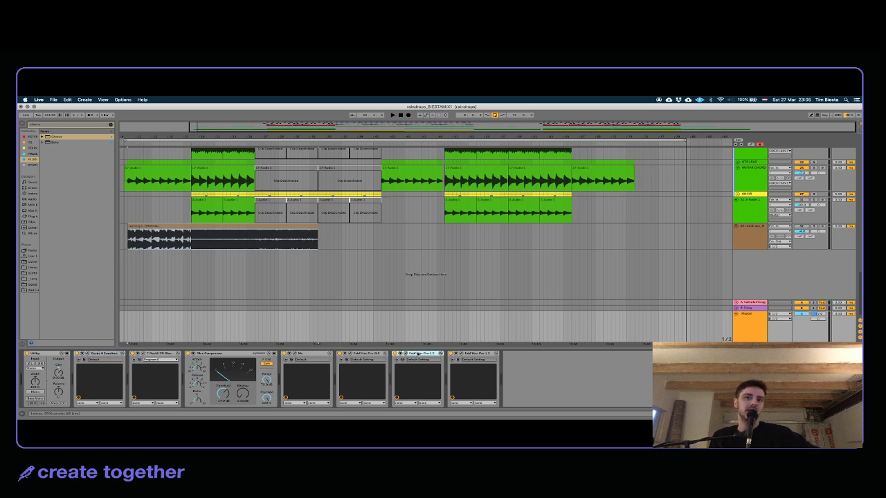
pyautogui.keyDown('shift'); pyautogui.click(465, 353); pyautogui.keyUp('shift')
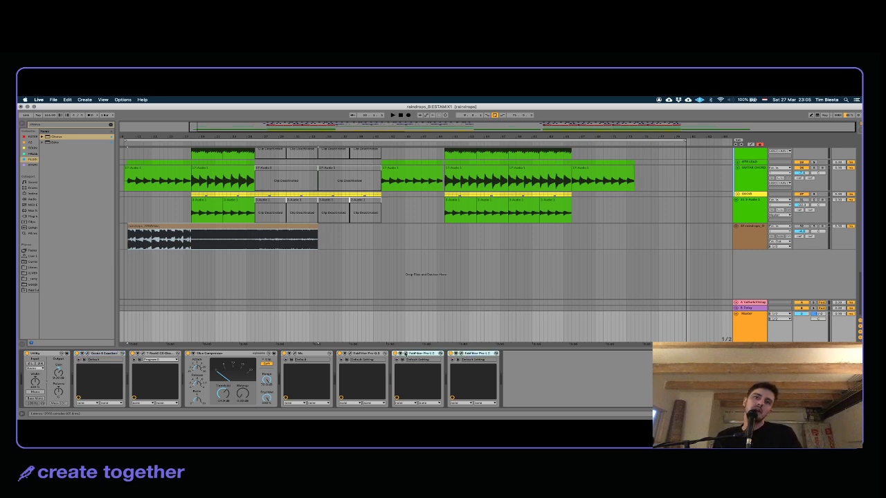
pyautogui.click(405, 353)
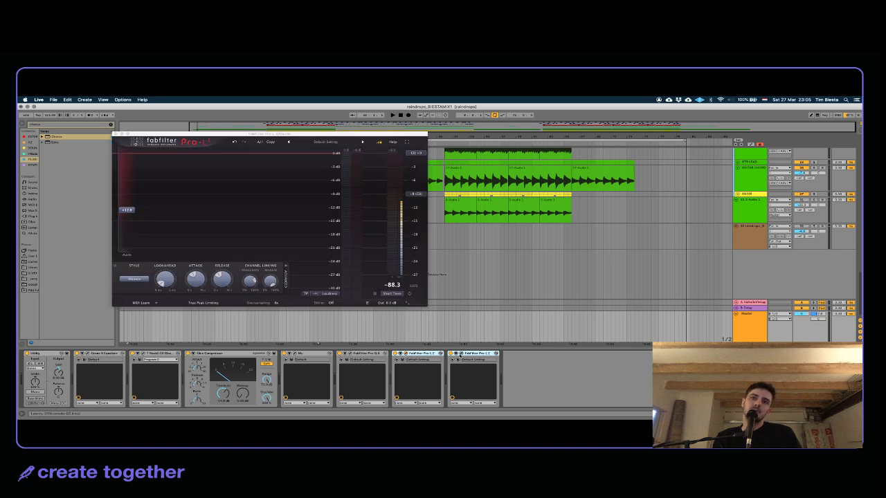
pyautogui.moveTo(388, 138); pyautogui.dragTo(541, 137)
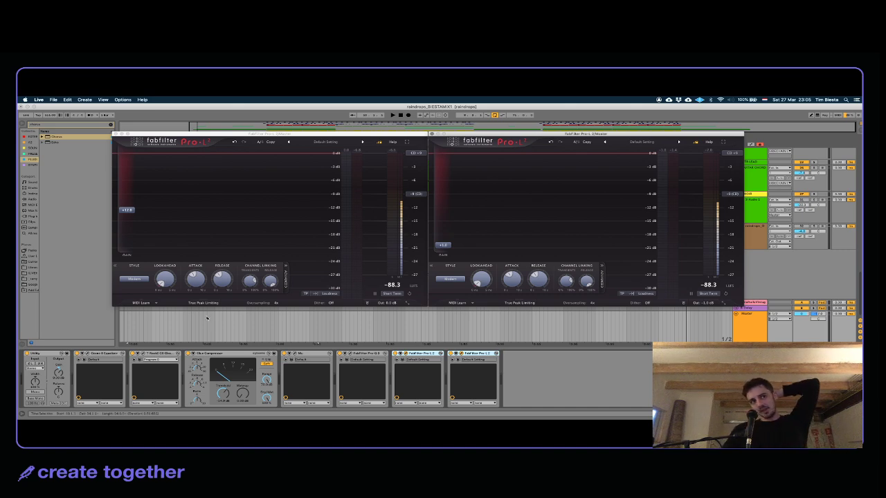
pyautogui.click(197, 305)
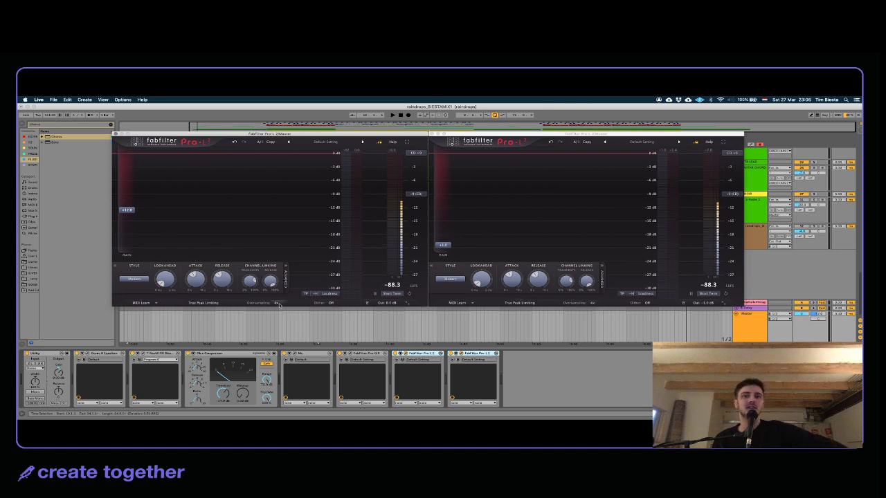
pyautogui.moveTo(280, 305)
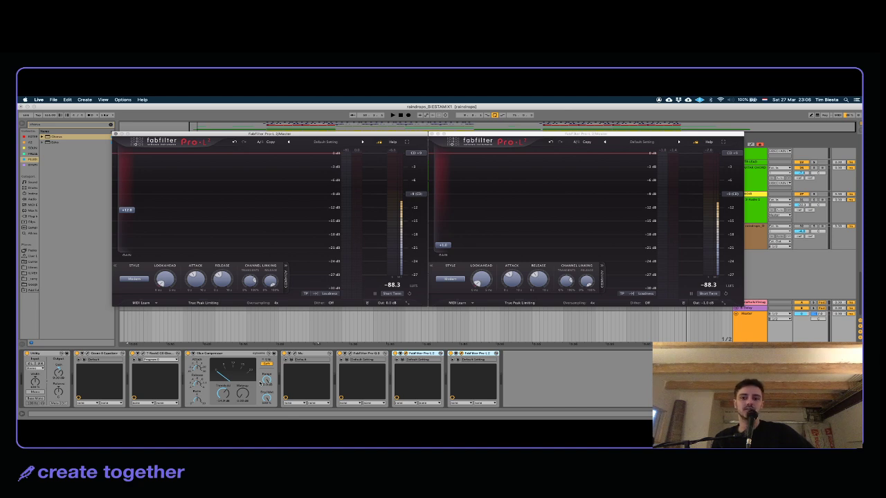
# Step: Audition the song with both Pro-L 2 limiters running on the Master while watching their gain reduction, and stop playback
pyautogui.click(353, 355)
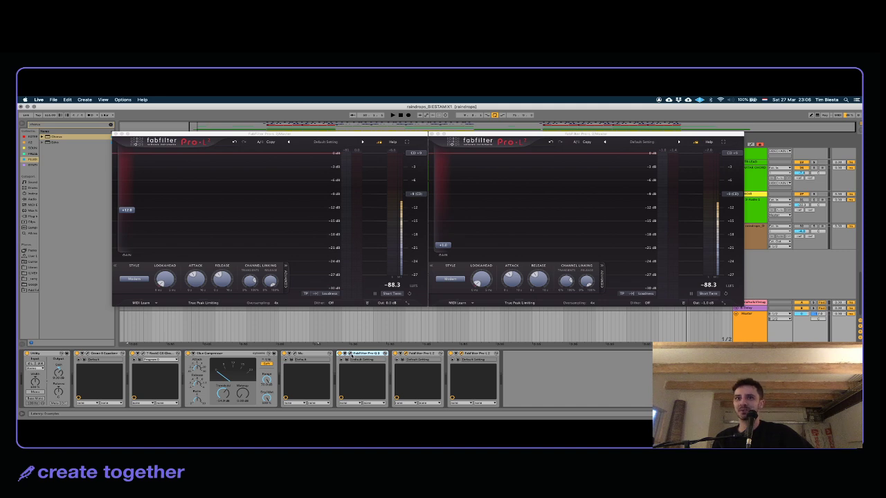
pyautogui.moveTo(374, 296)
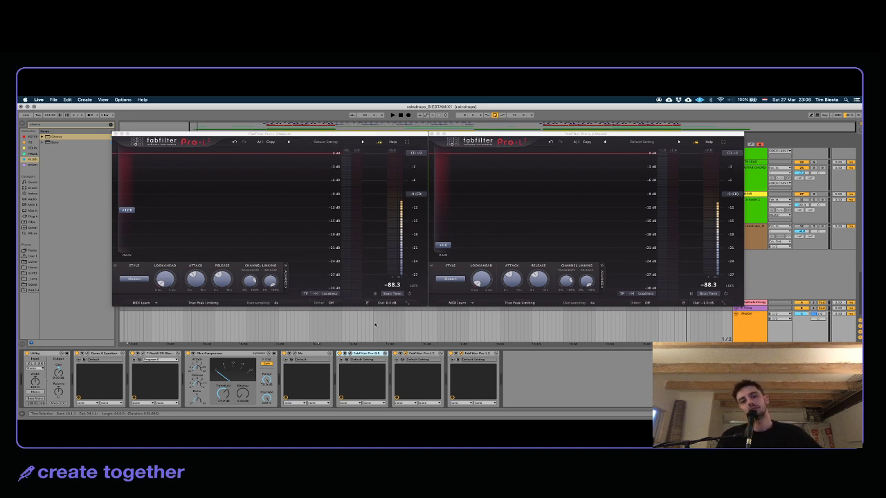
pyautogui.click(374, 325)
pyautogui.press('space')
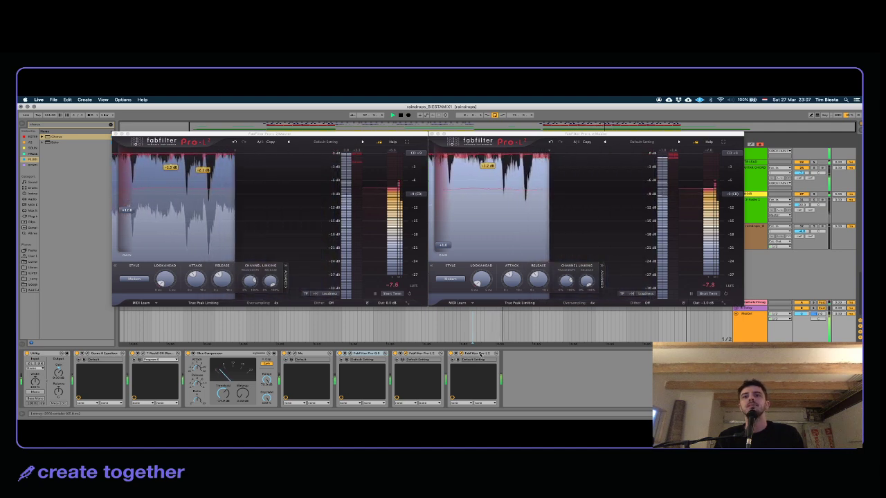
pyautogui.click(480, 354)
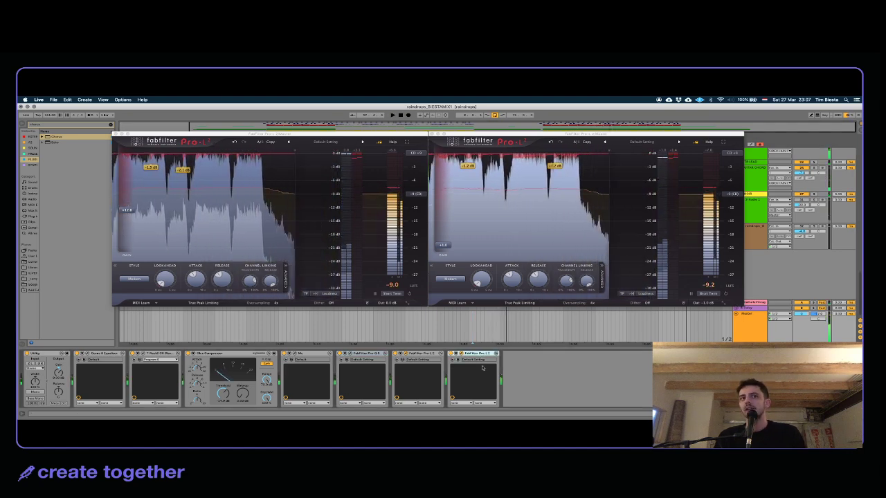
pyautogui.press('space')
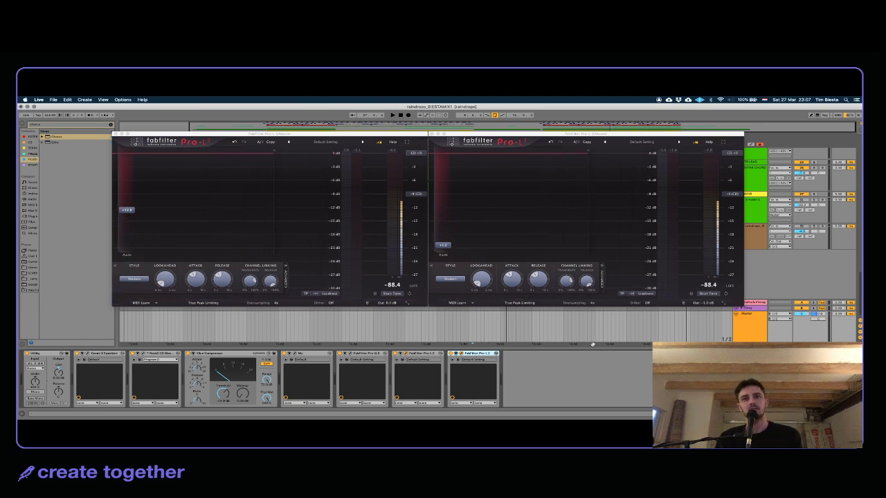
# Step: Audition the same passage with the Master's last Pro-L 2 bypassed, stop playback and switch that limiter back on
pyautogui.press('space')
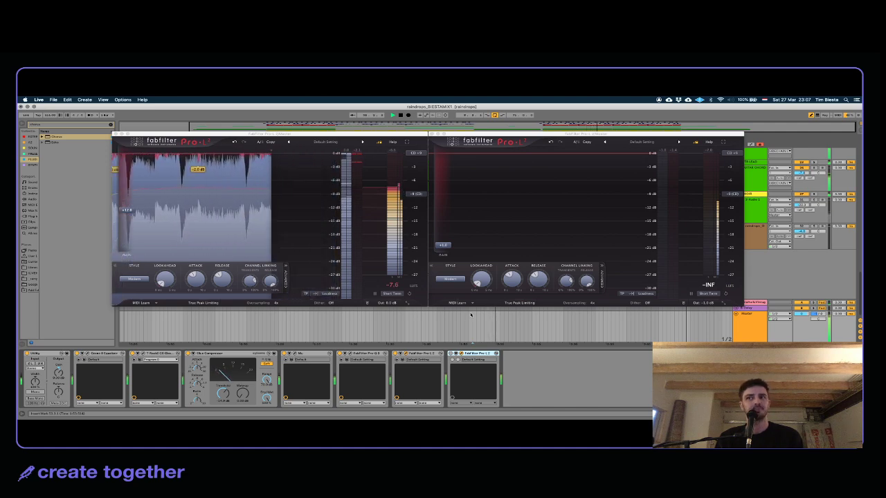
pyautogui.press('space')
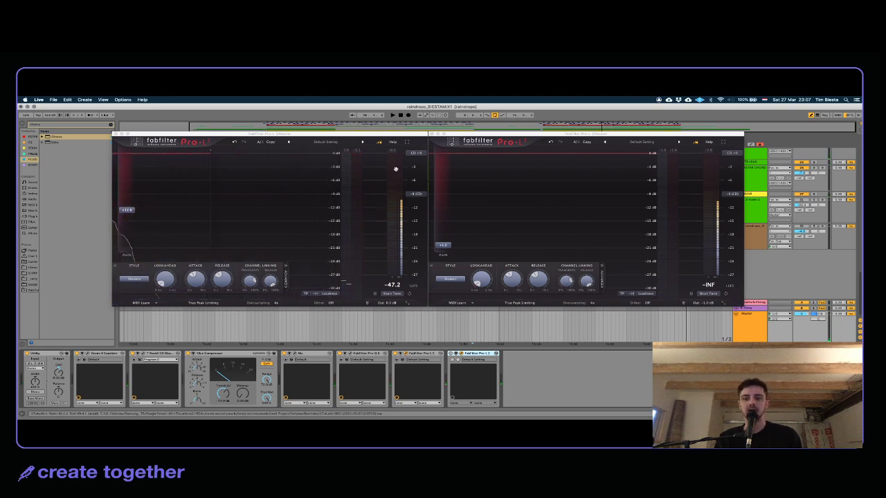
pyautogui.moveTo(393, 169)
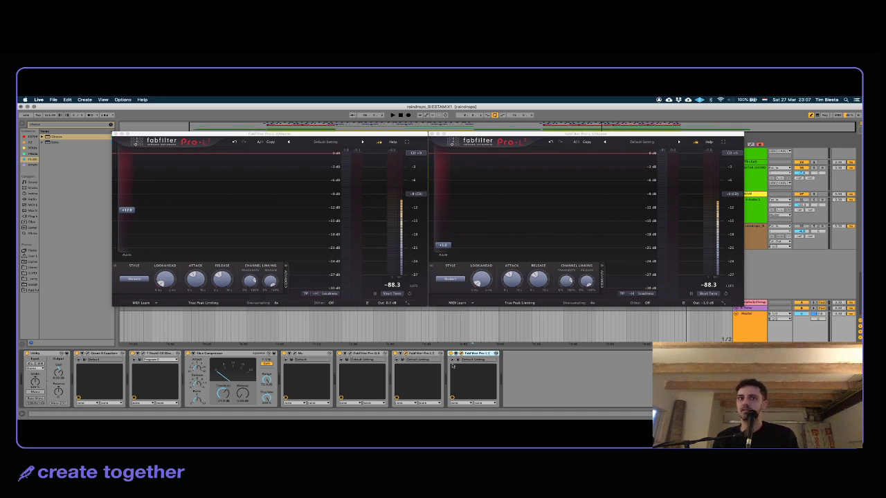
# Step: Open the Master's Pulsar Mu compressor, close both Pro-L 2 windows and move the Mu over the arrangement
pyautogui.click(355, 354)
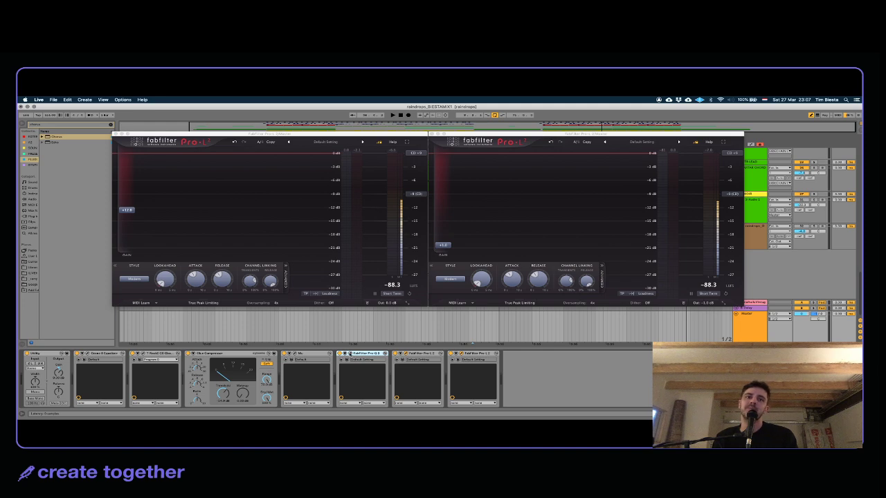
pyautogui.click(310, 354)
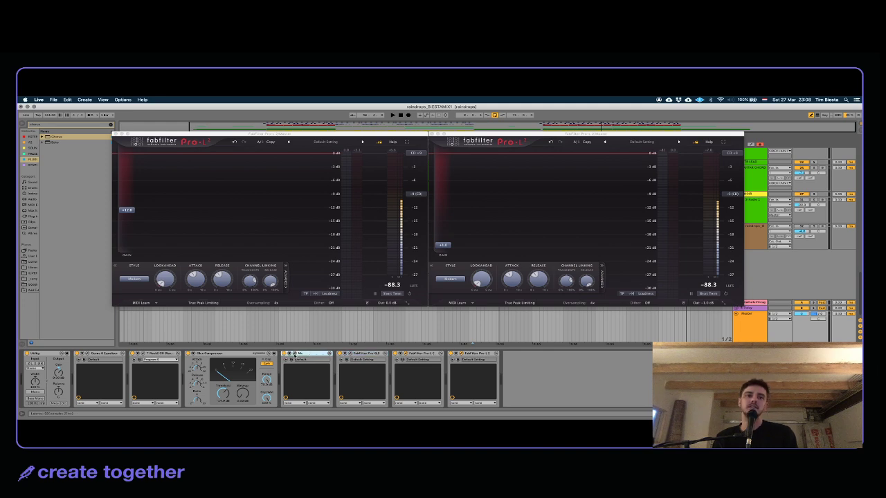
pyautogui.click(294, 354)
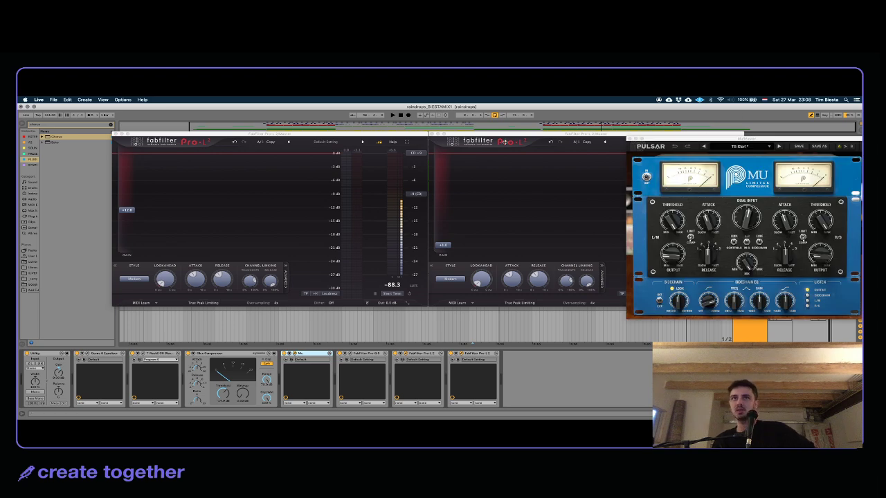
pyautogui.click(429, 134)
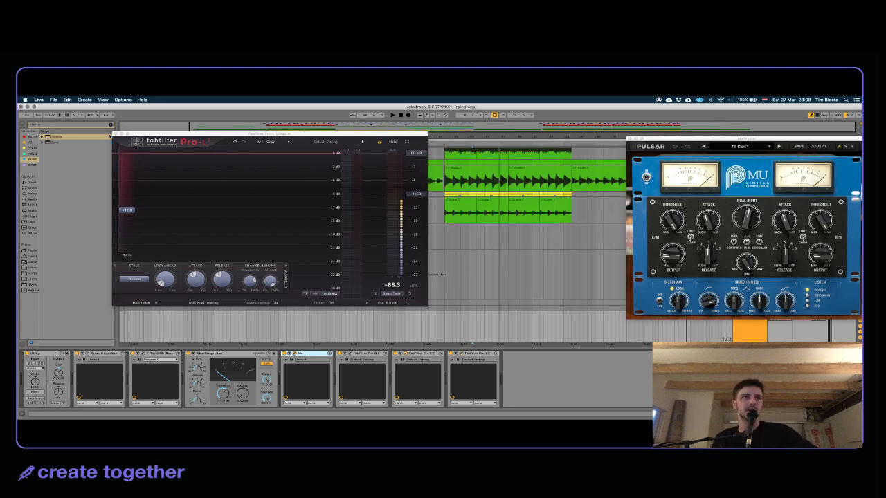
pyautogui.click(115, 133)
pyautogui.moveTo(686, 141); pyautogui.dragTo(348, 134)
# Step: Try the Pulsar Mu's alternate meter display and nudge its Dual Input gain, restoring both to their starting state
pyautogui.click(407, 168)
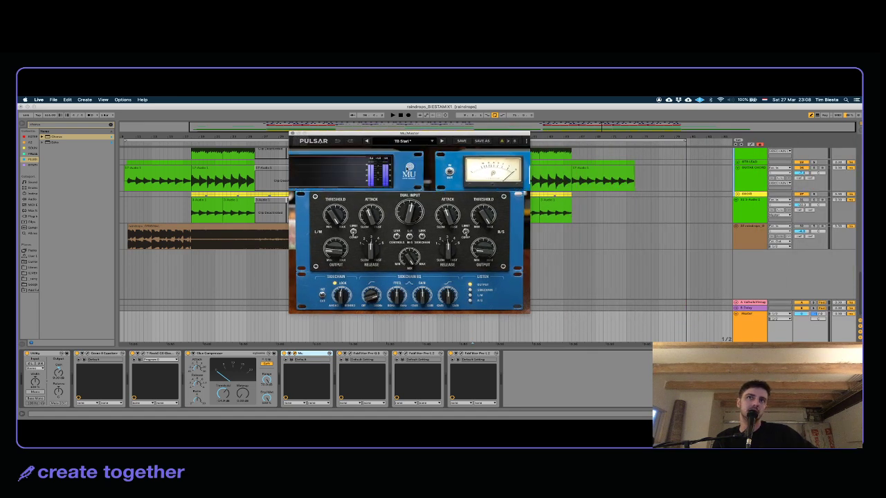
pyautogui.click(407, 168)
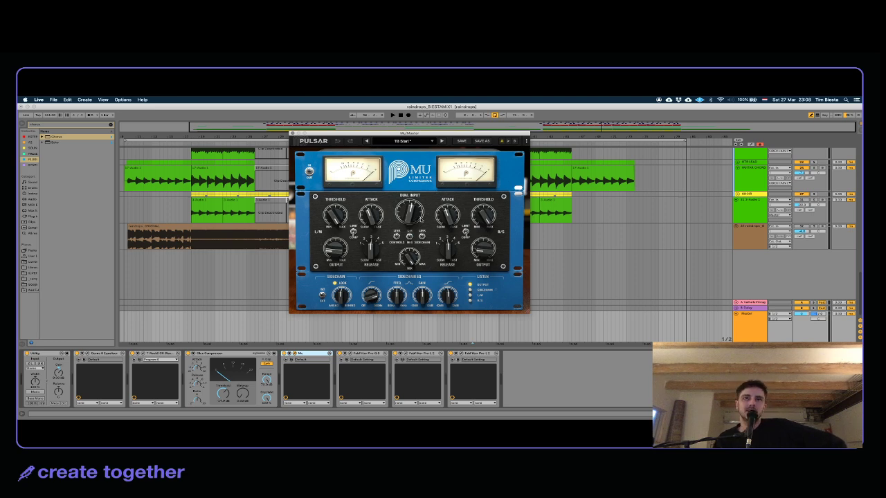
pyautogui.moveTo(409, 213)
pyautogui.moveTo(409, 213); pyautogui.dragTo(413, 241)
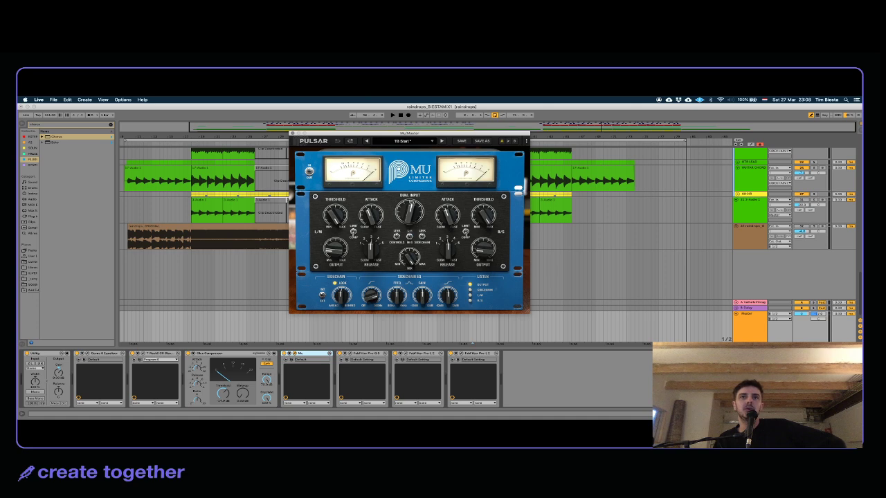
pyautogui.click(414, 174)
pyautogui.click(414, 174)
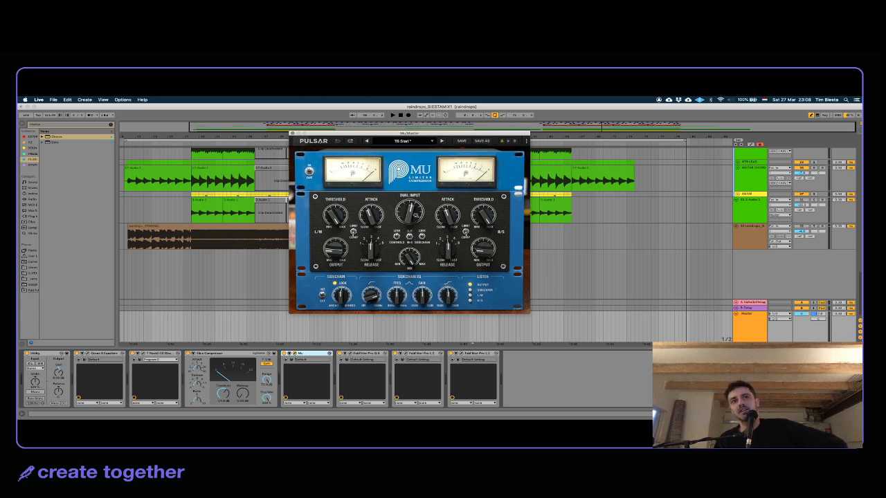
pyautogui.moveTo(414, 212); pyautogui.dragTo(411, 215)
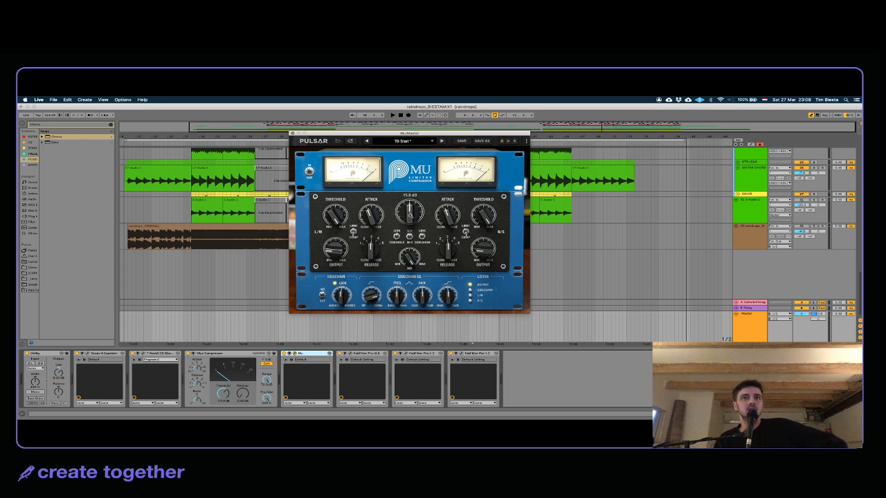
pyautogui.moveTo(410, 216); pyautogui.dragTo(409, 213)
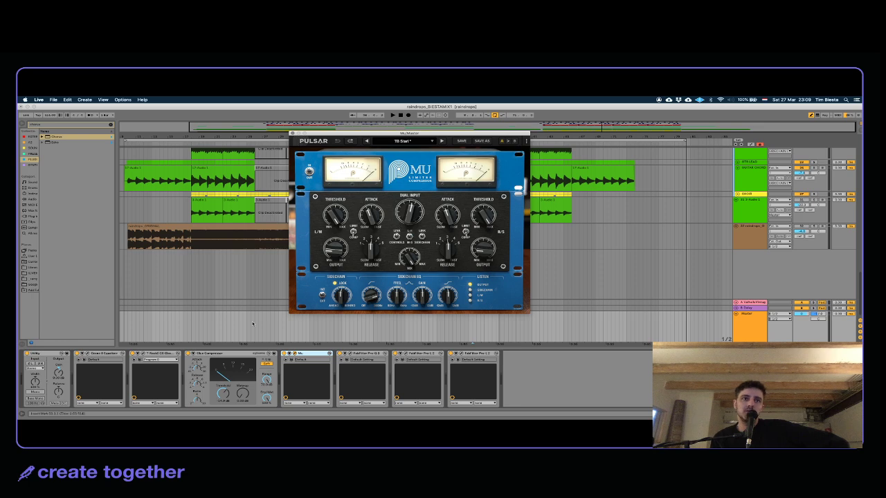
# Step: Open the Master's T-RackS soft clipper beside the Pulsar Mu and check the gain of the Utility ahead of it
pyautogui.click(154, 354)
pyautogui.click(144, 354)
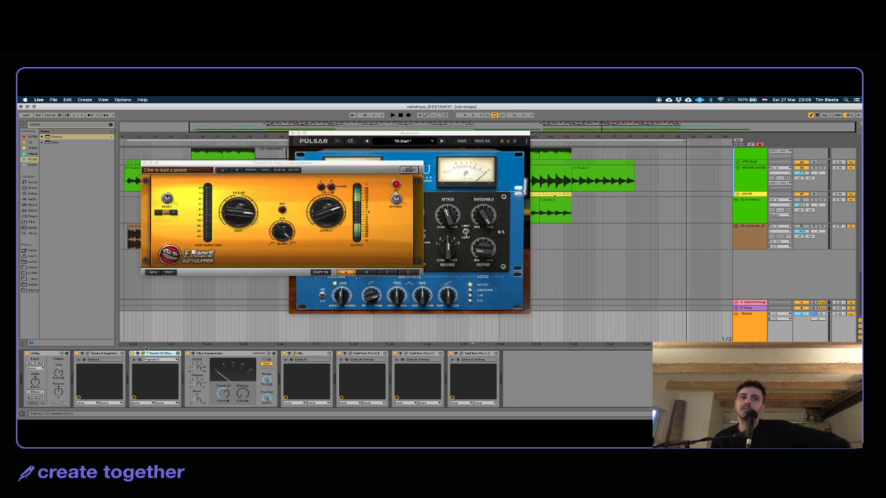
pyautogui.moveTo(259, 166); pyautogui.dragTo(142, 131)
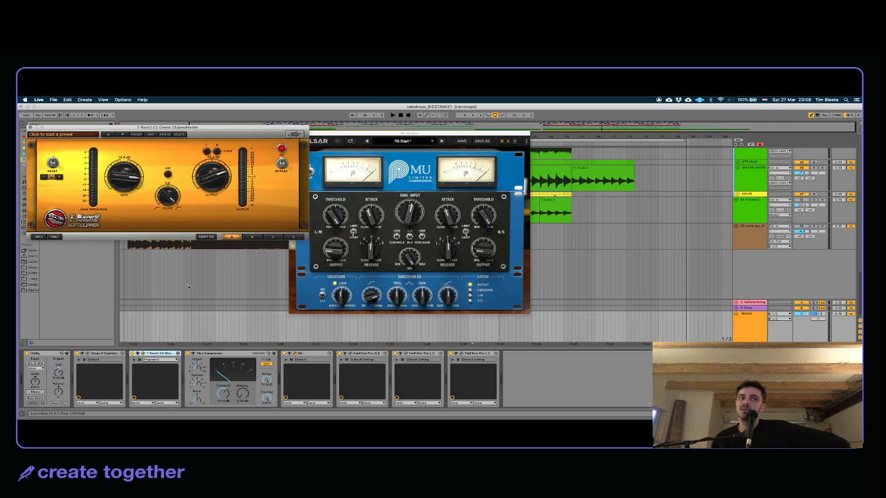
pyautogui.click(56, 375)
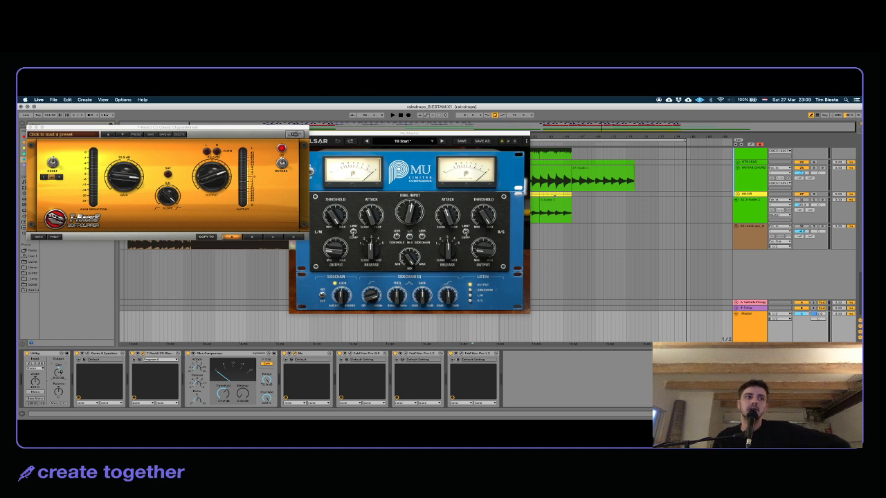
pyautogui.click(59, 374)
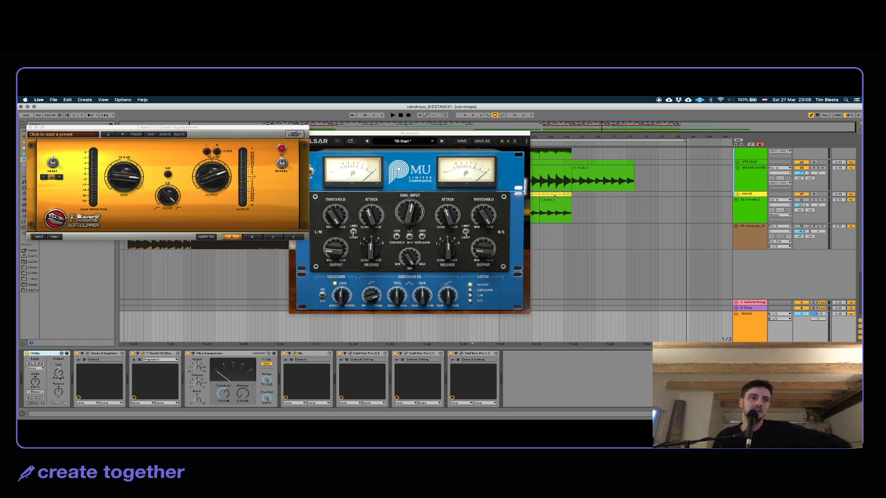
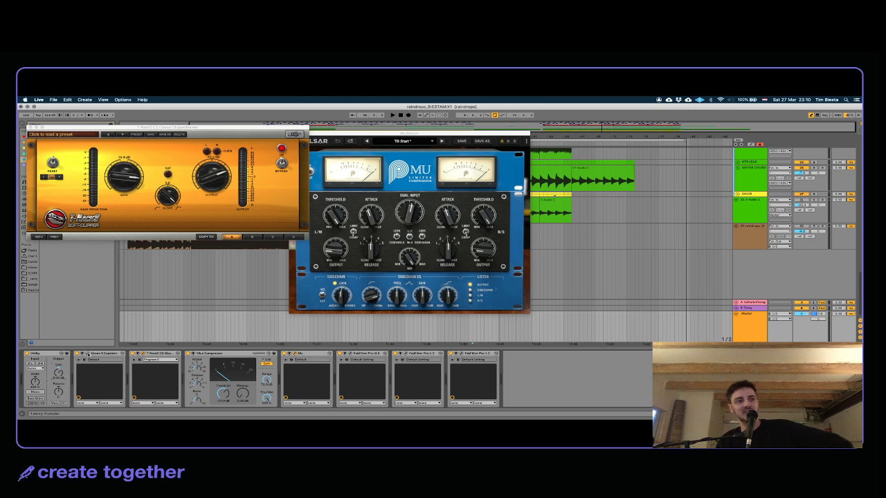
# Step: Open the Master's Ozone Equalizer, close it and reopen it to examine the Mid channel's EQ curve
pyautogui.click(86, 355)
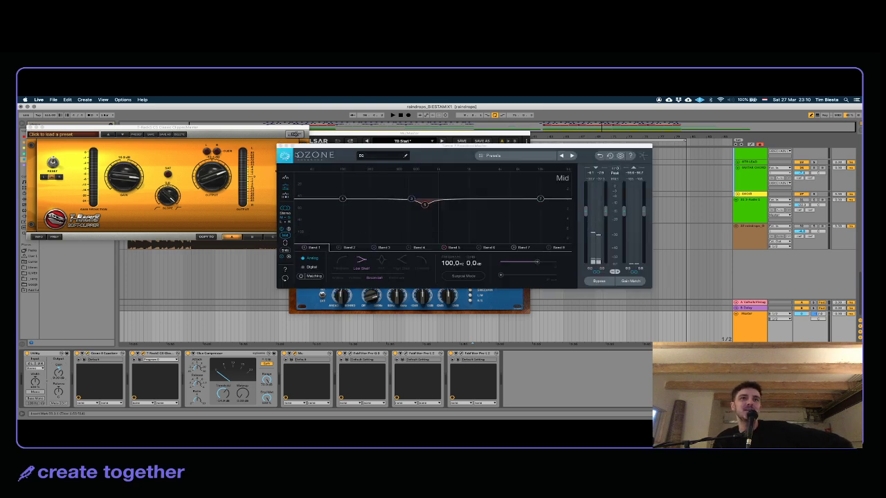
pyautogui.click(280, 147)
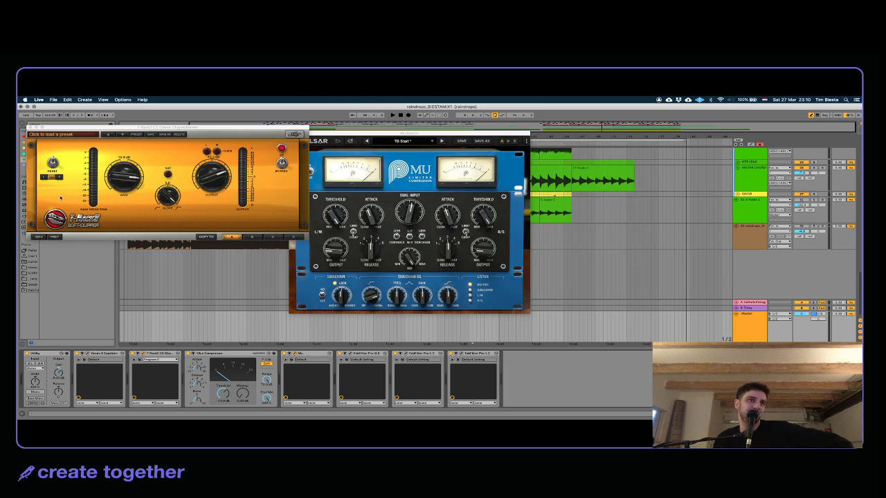
pyautogui.click(86, 353)
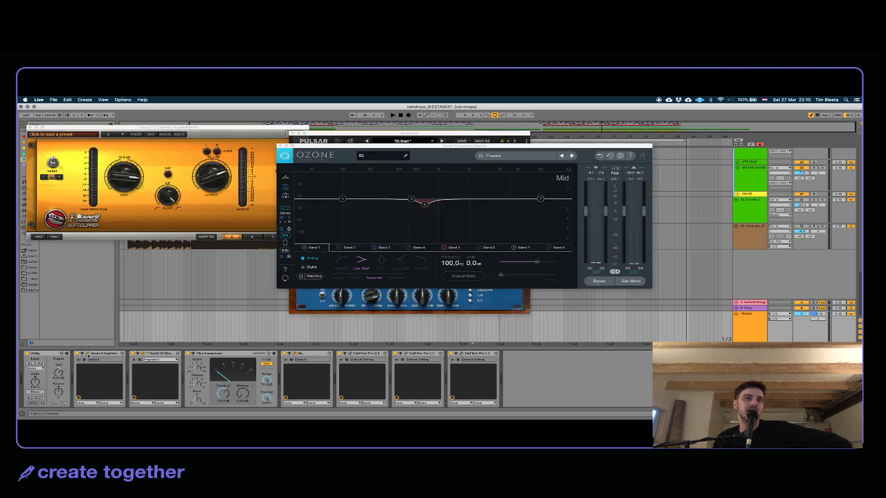
# Step: Move the Ozone Equalizer window aside and close the Pulsar Mu and T-RackS soft clipper windows
pyautogui.moveTo(335, 147); pyautogui.dragTo(390, 140)
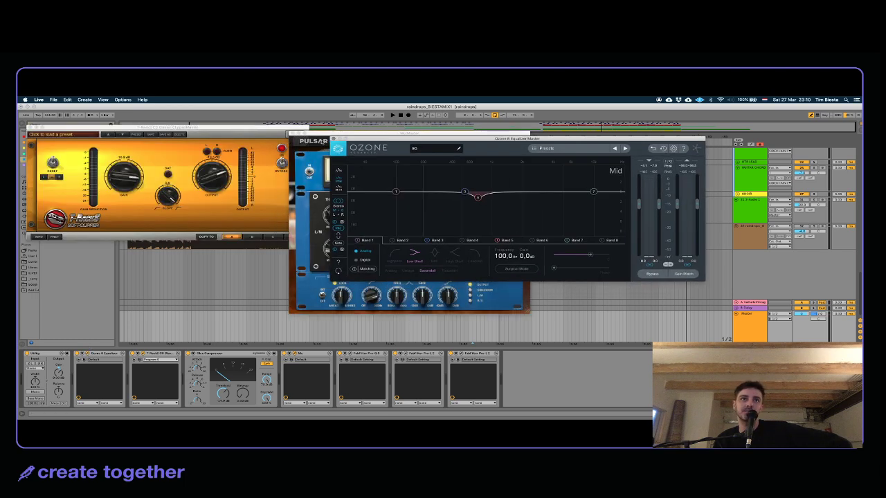
pyautogui.click(291, 134)
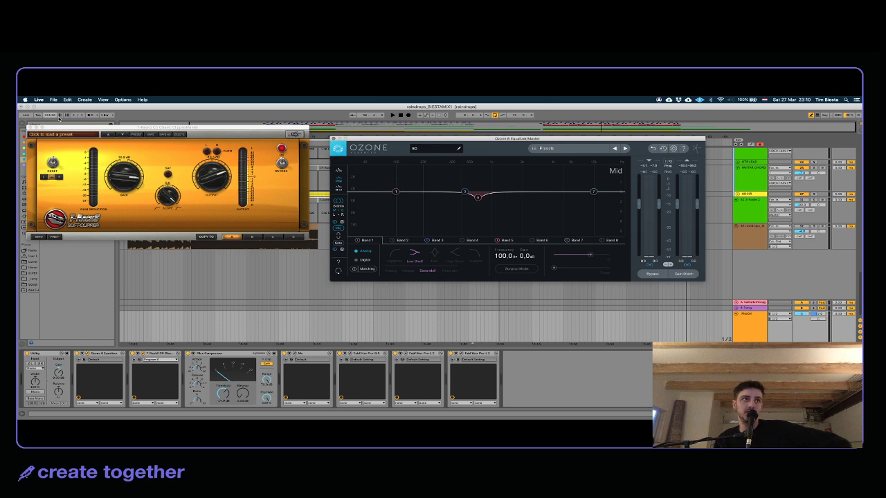
pyautogui.click(32, 127)
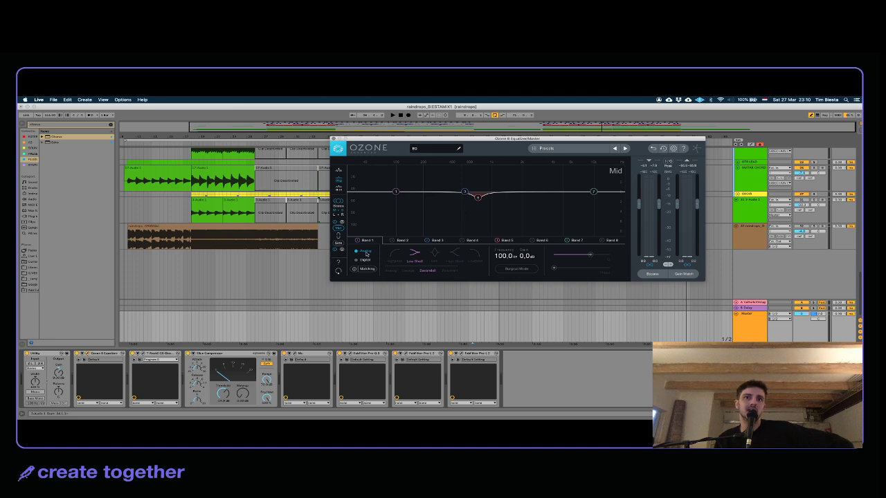
# Step: Compare the Ozone Equalizer's Side EQ curve with its Mid curve
pyautogui.click(338, 243)
pyautogui.click(339, 229)
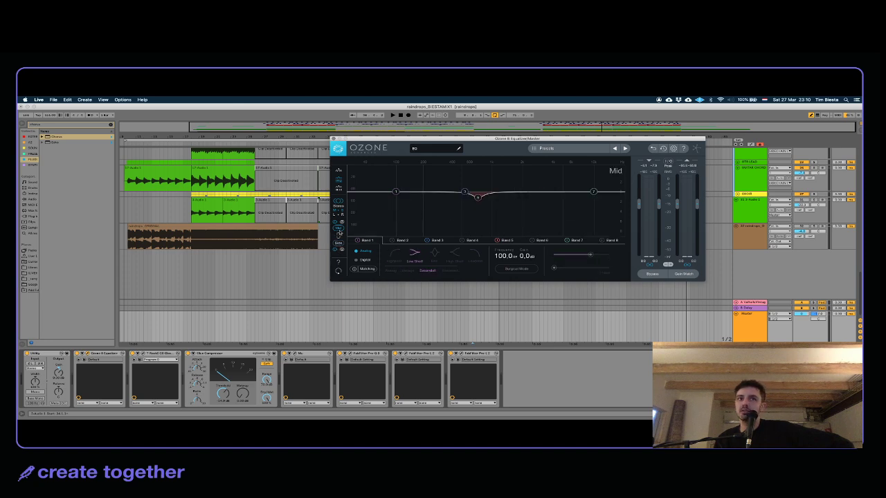
pyautogui.click(339, 244)
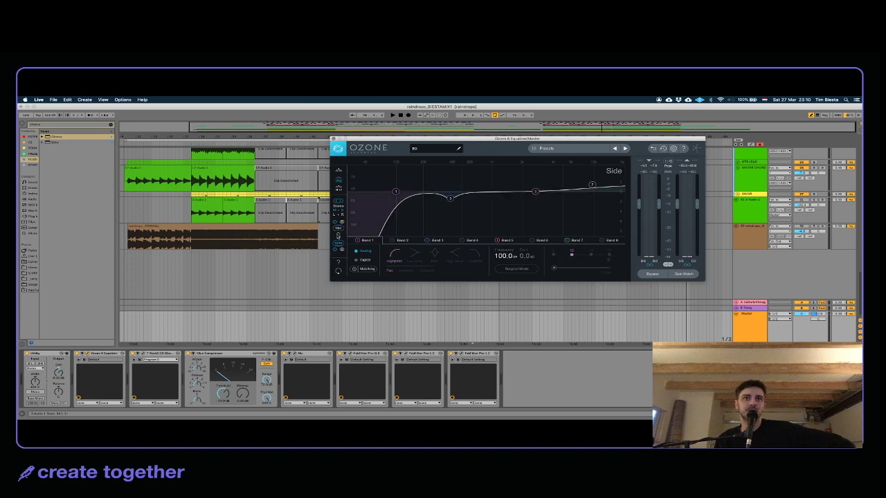
pyautogui.click(339, 229)
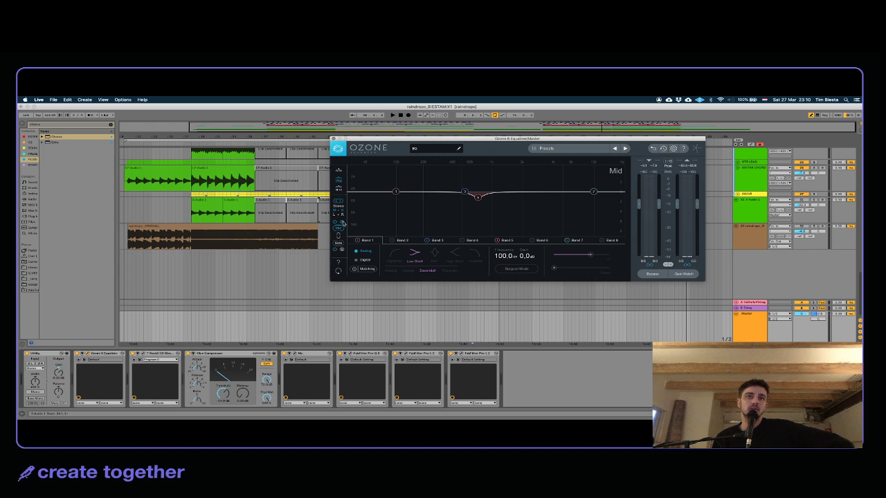
# Step: Select the first active section of the lower green audio clip and audition it with Ozone's Mid channel soloed
pyautogui.click(193, 255)
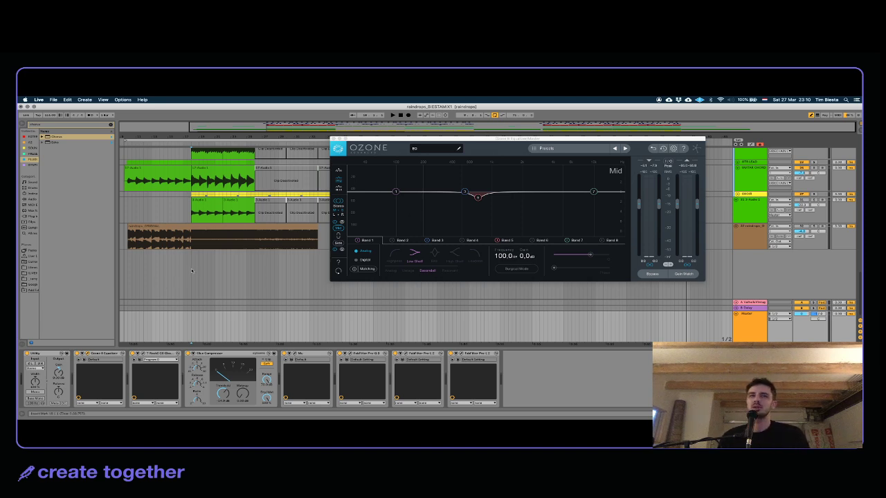
pyautogui.moveTo(192, 211); pyautogui.dragTo(222, 211)
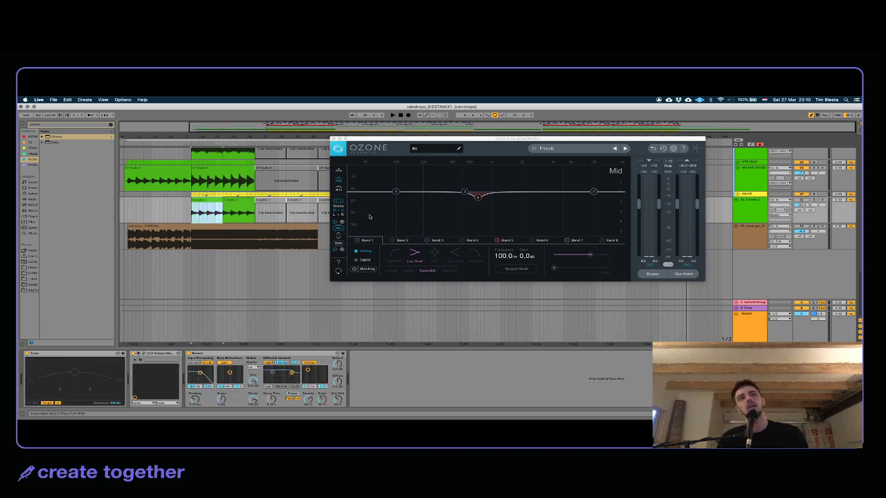
pyautogui.click(341, 223)
pyautogui.press('space')
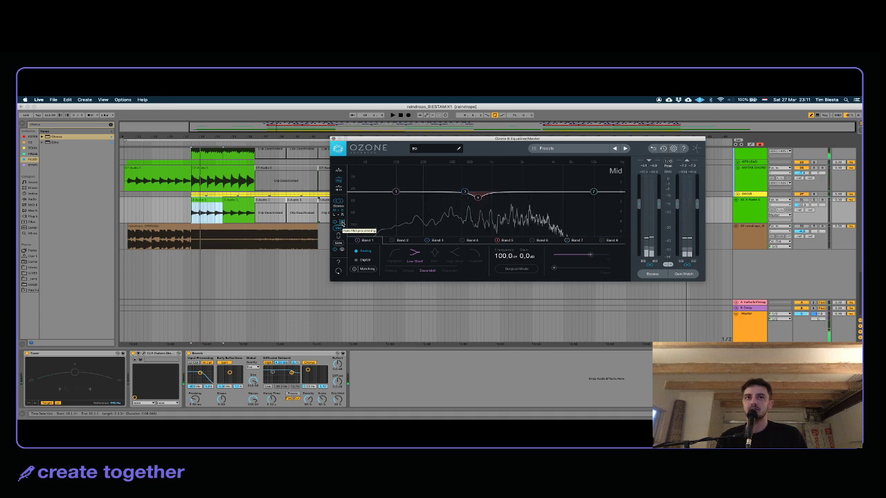
pyautogui.press('space')
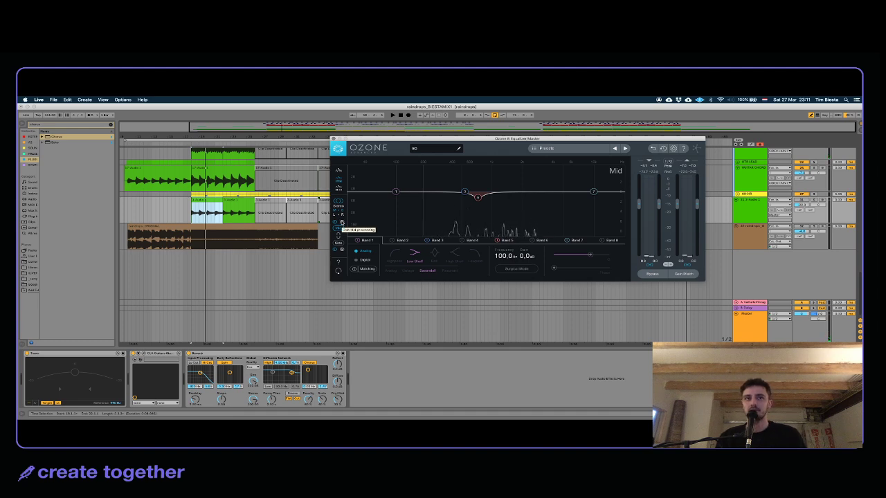
pyautogui.press('space')
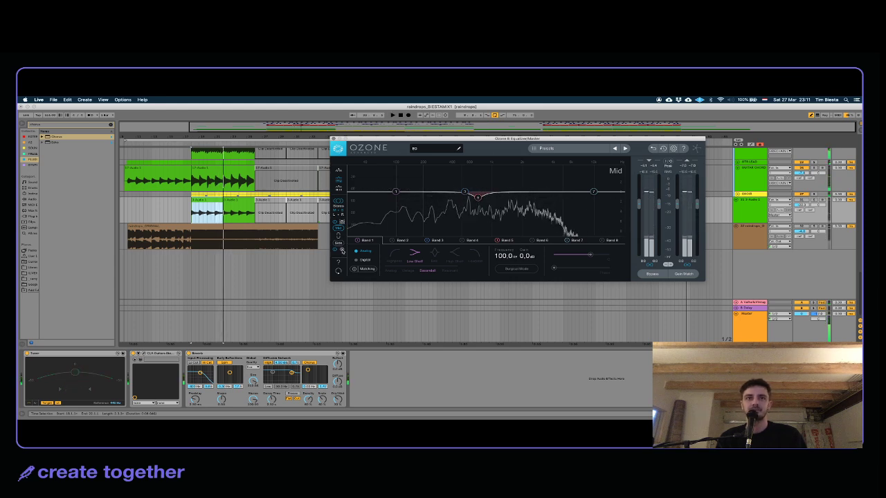
pyautogui.press('space')
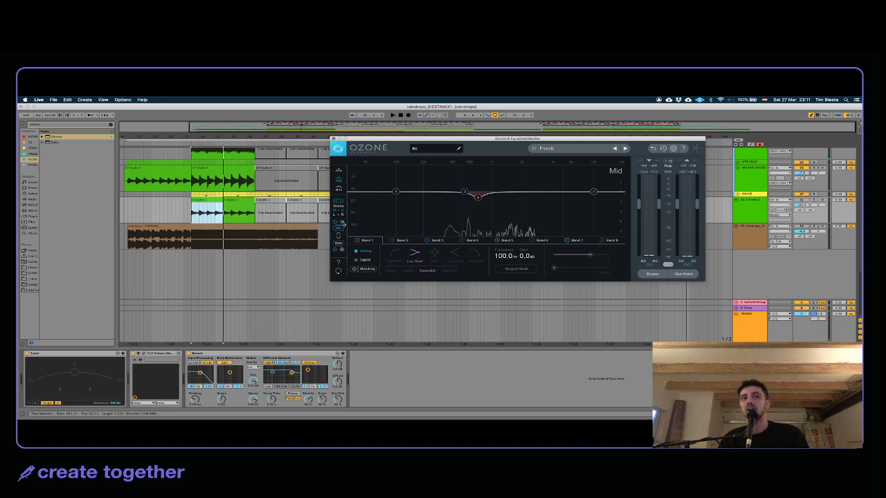
# Step: Examine the Mid channel's Band 5 cut and switch between the Mid and Side curves in the Ozone Equalizer
pyautogui.click(477, 199)
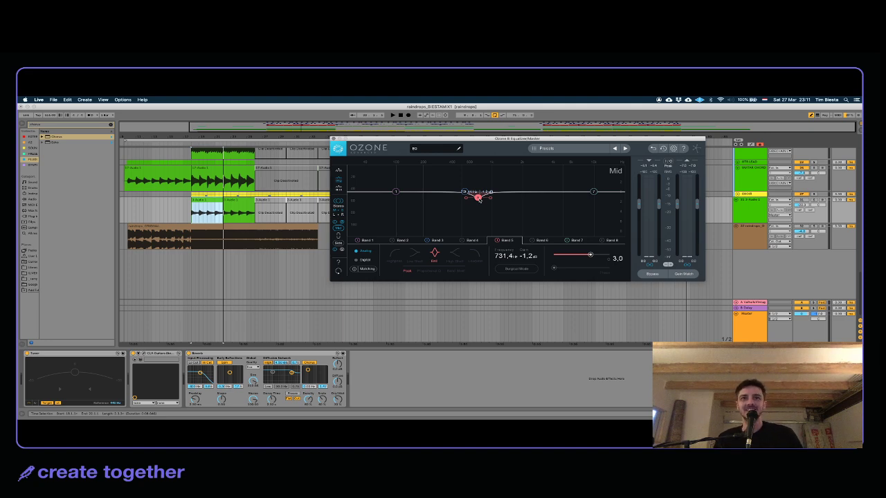
pyautogui.click(340, 243)
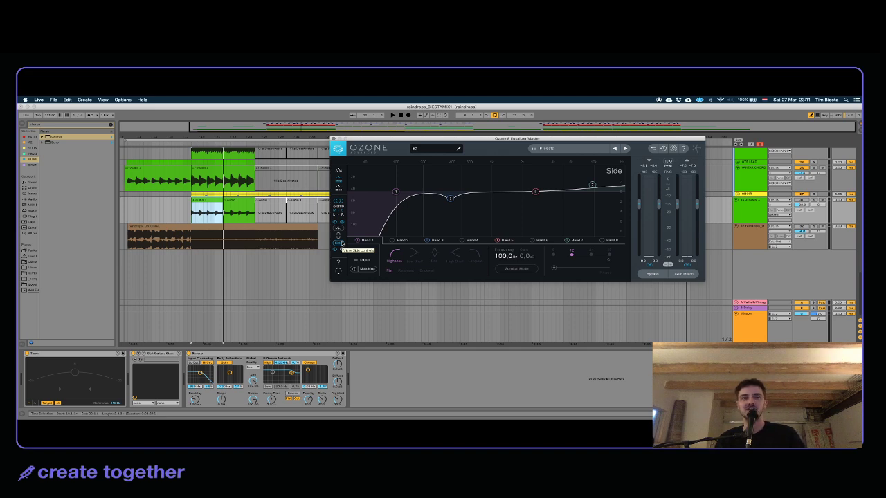
pyautogui.click(338, 229)
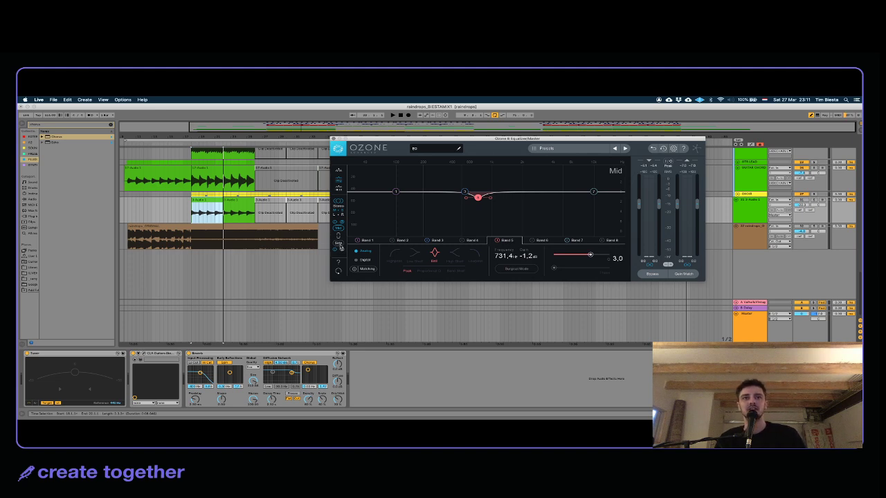
pyautogui.click(339, 247)
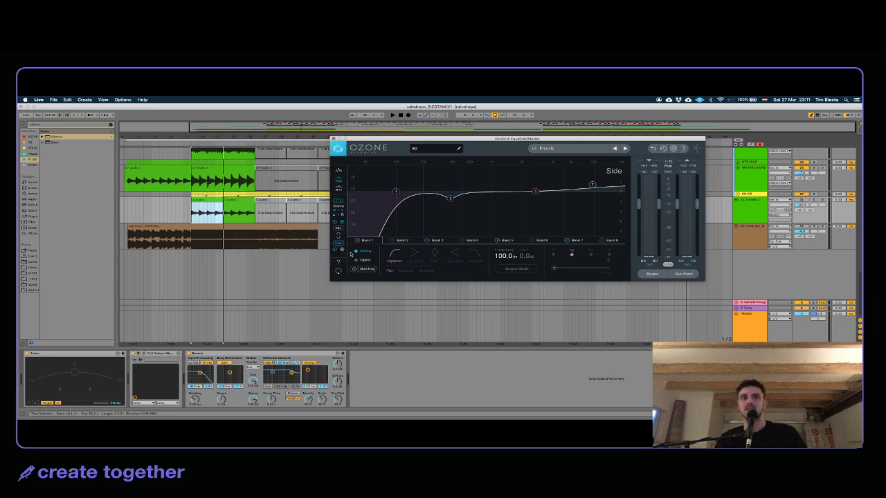
pyautogui.click(338, 237)
pyautogui.click(339, 246)
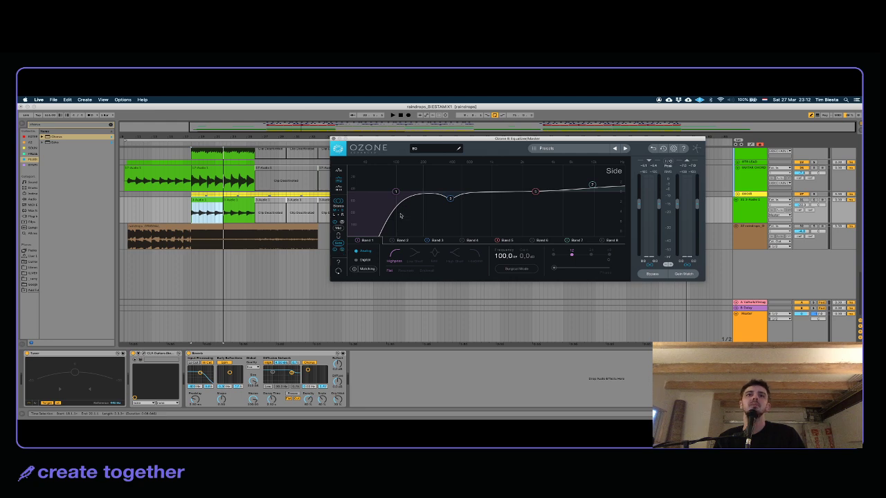
# Step: Lower the Side channel's Band 1 highpass frequency to 71 Hz in the Ozone Equalizer
pyautogui.moveTo(395, 194); pyautogui.dragTo(371, 194)
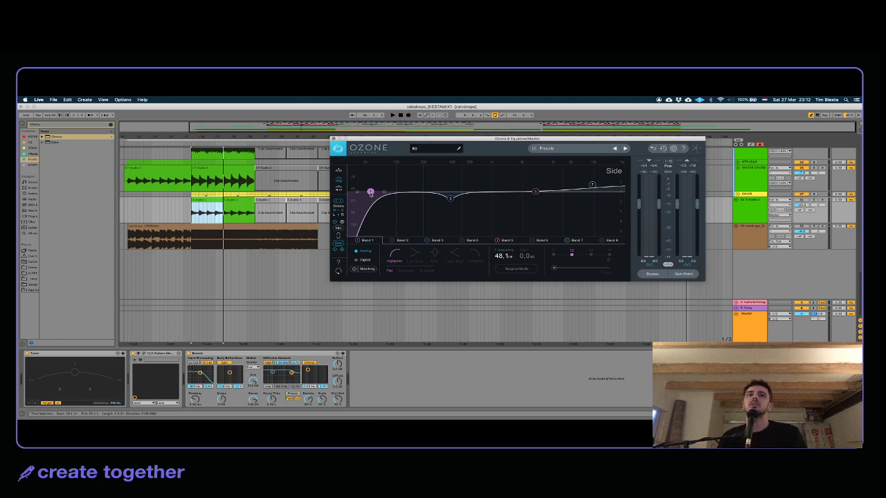
pyautogui.moveTo(371, 194)
pyautogui.mouseDown()
pyautogui.moveTo(395, 196)
pyautogui.moveTo(385, 196)
pyautogui.mouseUp()
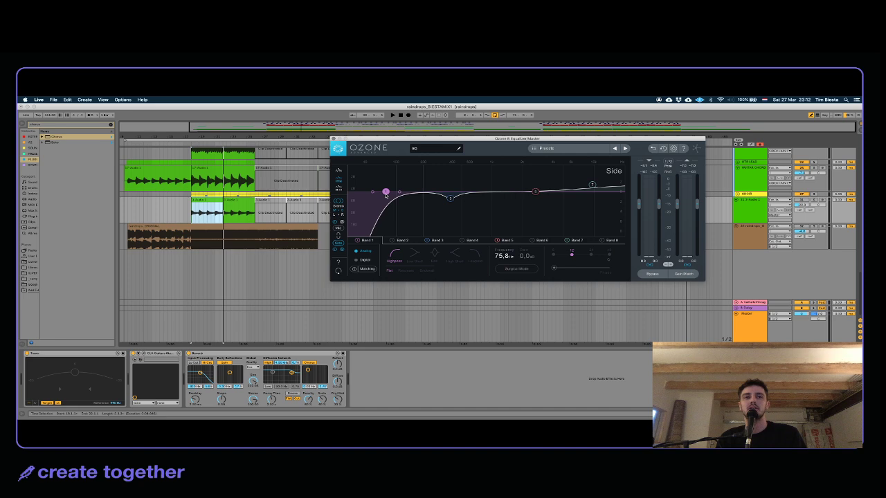
pyautogui.moveTo(386, 196); pyautogui.dragTo(384, 196)
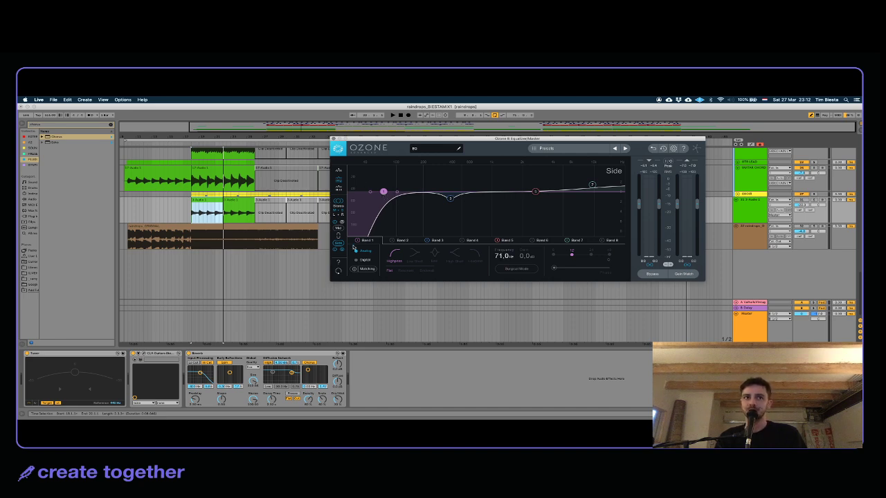
# Step: Play the selected section with Ozone's Side channel soloed and compare it with the full signal
pyautogui.press('space')
pyautogui.press('space')
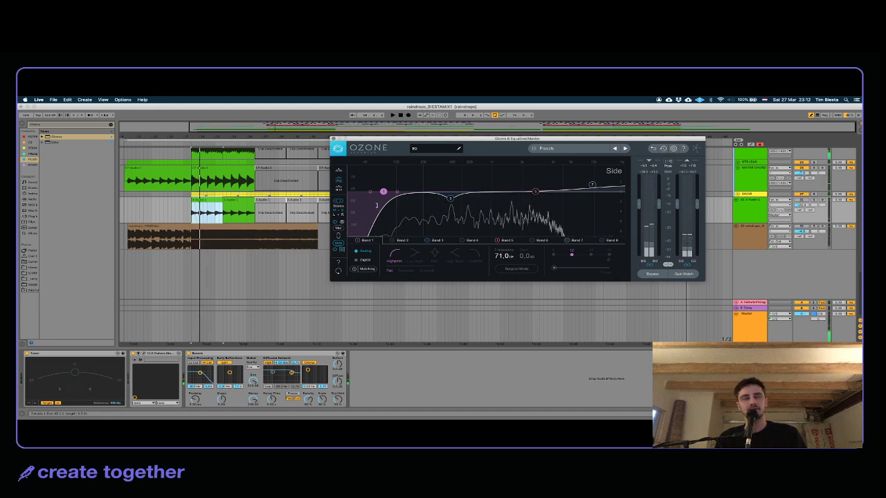
pyautogui.press('space')
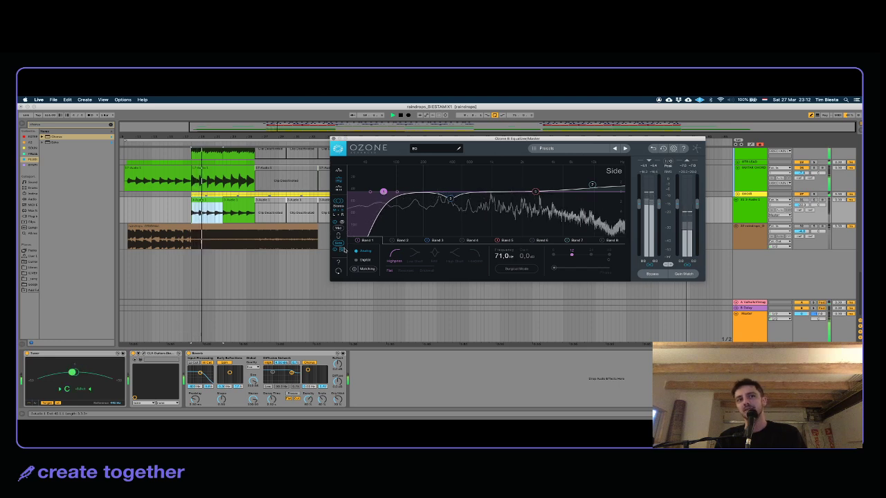
pyautogui.press('space')
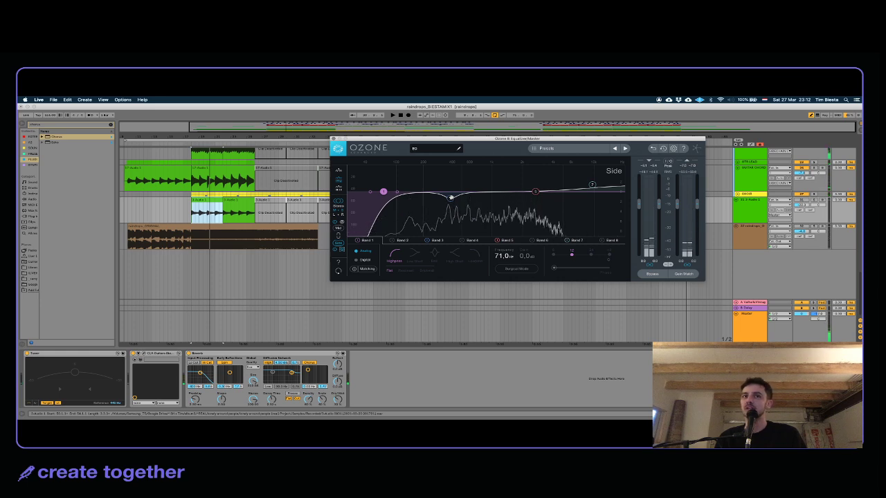
# Step: Examine the Side channel's Band 3 dip and Band 7 high shelf while the selected section plays
pyautogui.press('space')
pyautogui.click(450, 198)
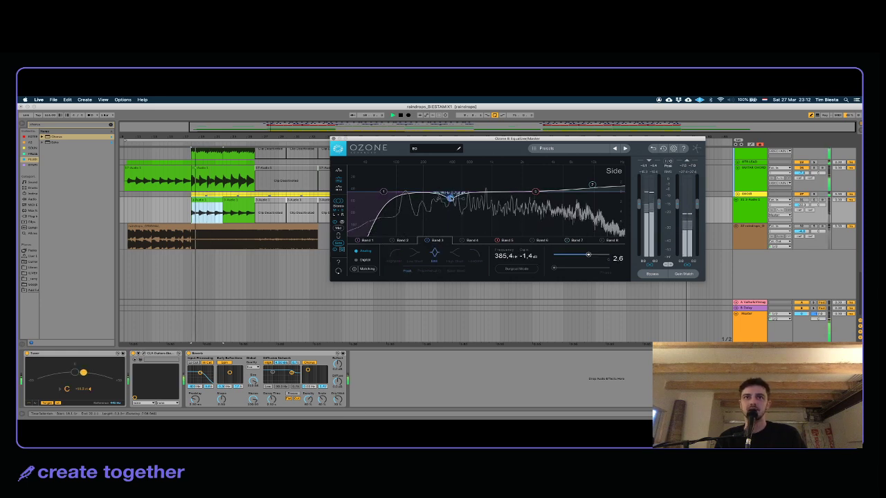
pyautogui.moveTo(450, 198)
pyautogui.mouseDown()
pyautogui.moveTo(448, 171)
pyautogui.moveTo(450, 201)
pyautogui.mouseUp()
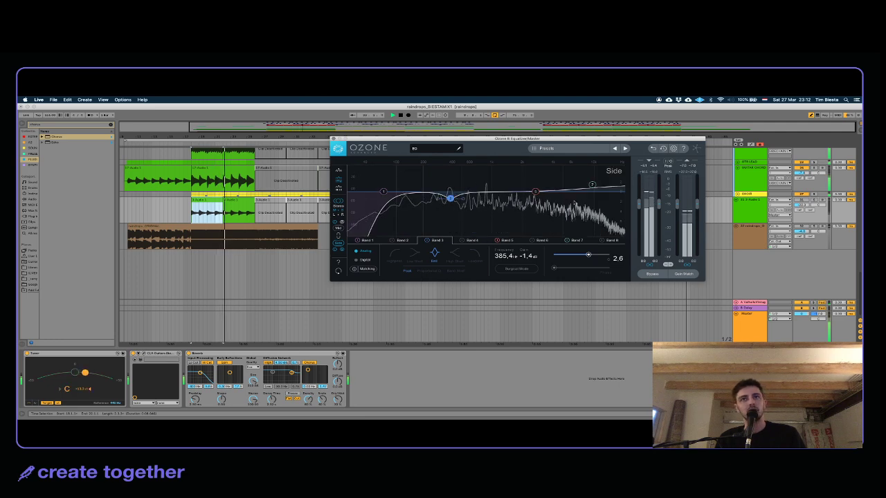
pyautogui.click(591, 185)
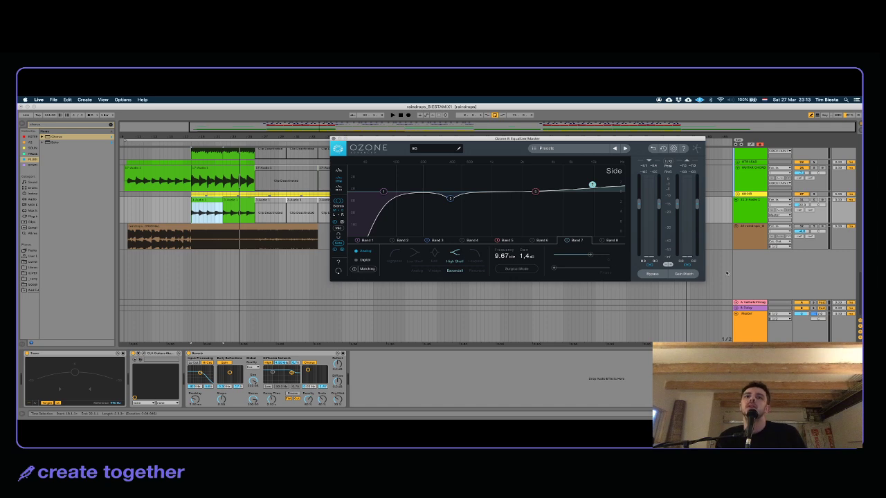
# Step: Reopen the Master's T-RackS soft clipper beside the Ozone Equalizer and play the section through both
pyautogui.click(749, 317)
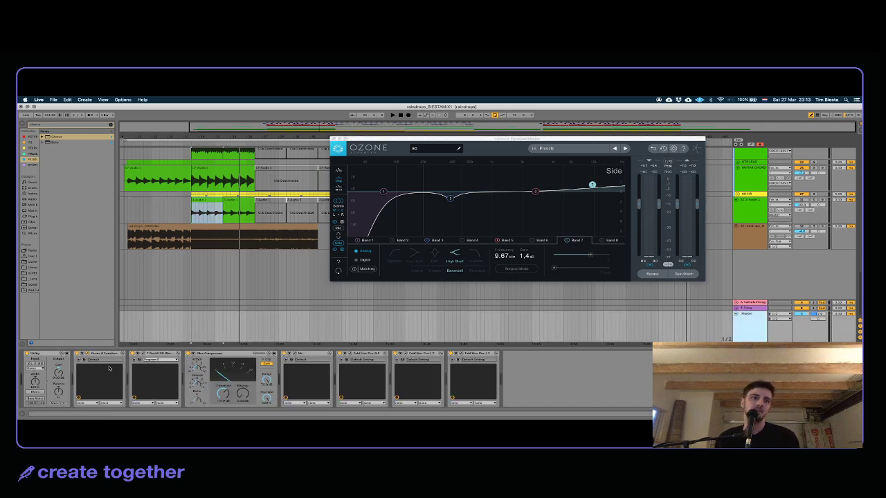
pyautogui.click(143, 354)
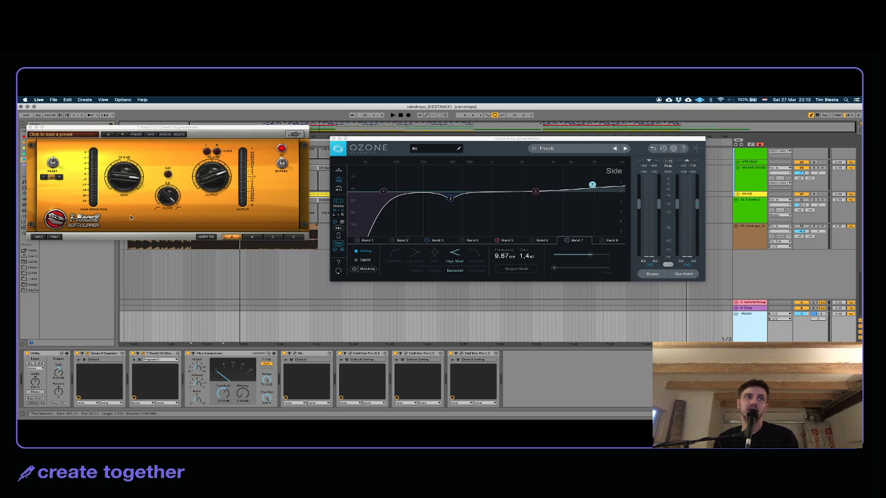
pyautogui.click(218, 222)
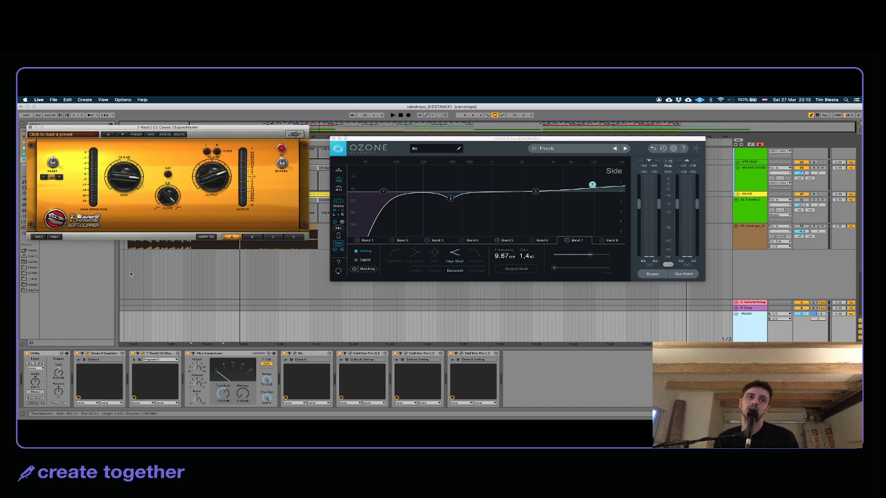
pyautogui.click(351, 252)
pyautogui.press('space')
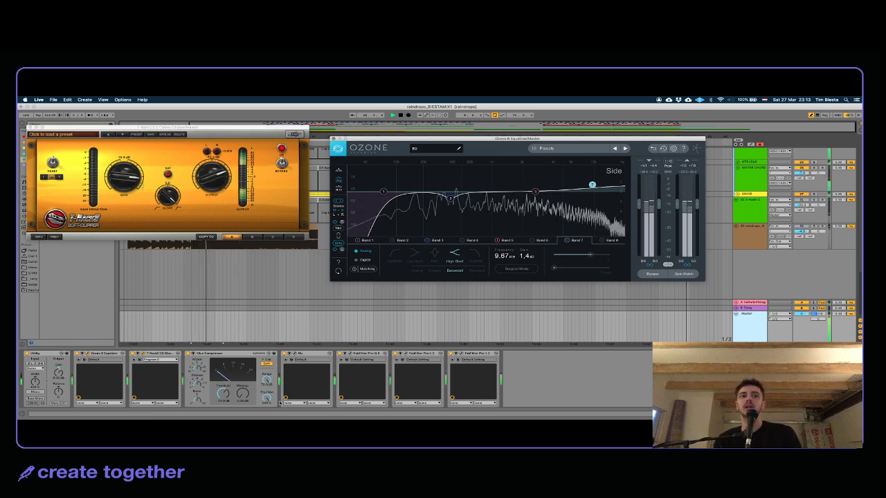
# Step: Deactivate the Master's devices from the Glue Compressor through the last Pro-L 2
pyautogui.click(220, 353)
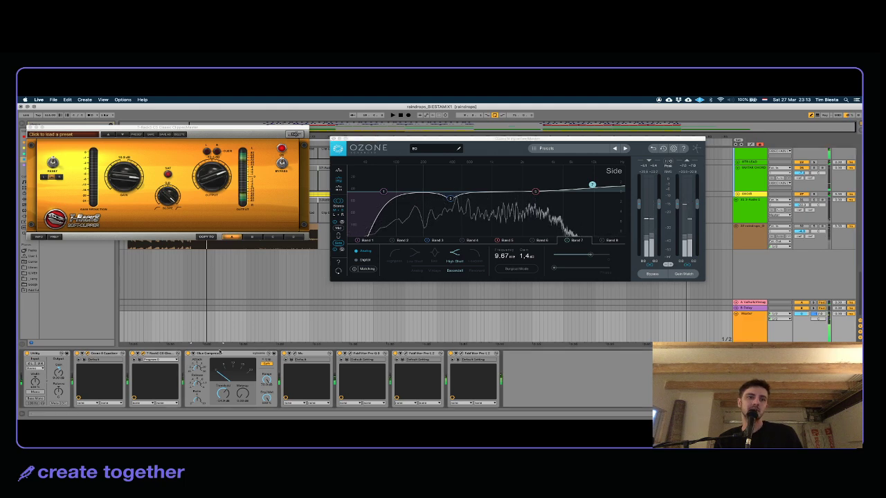
pyautogui.click(472, 353)
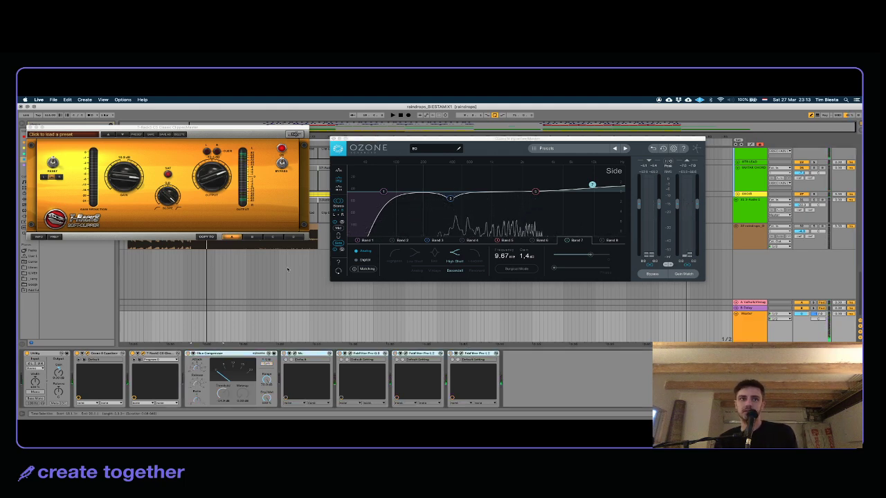
# Step: Adjust the output of the T-RackS soft clipper and play the section to hear its clipping
pyautogui.click(219, 182)
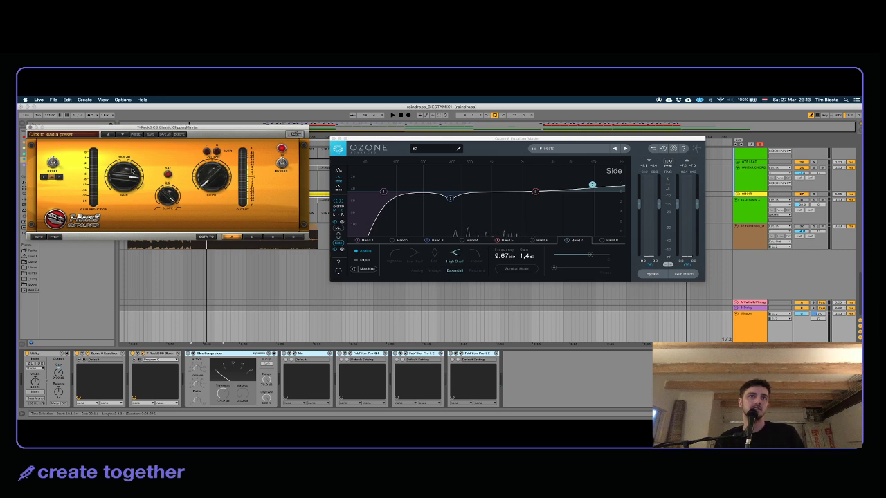
pyautogui.click(52, 299)
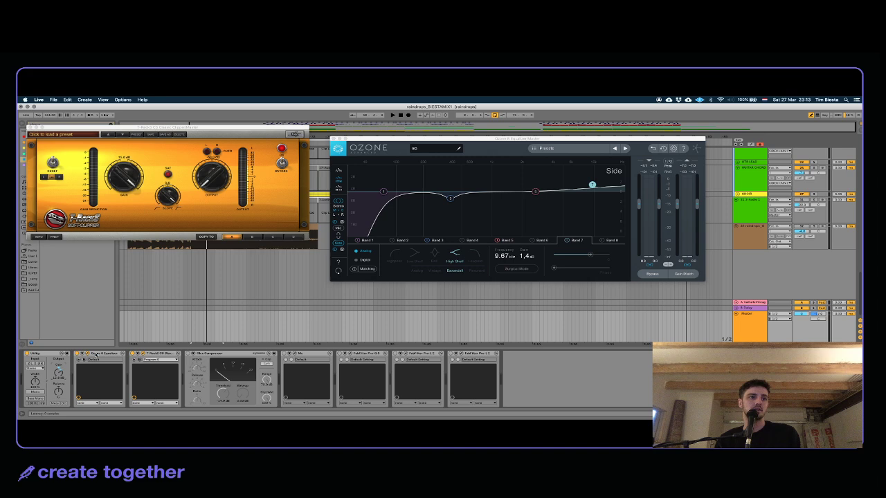
pyautogui.press('space')
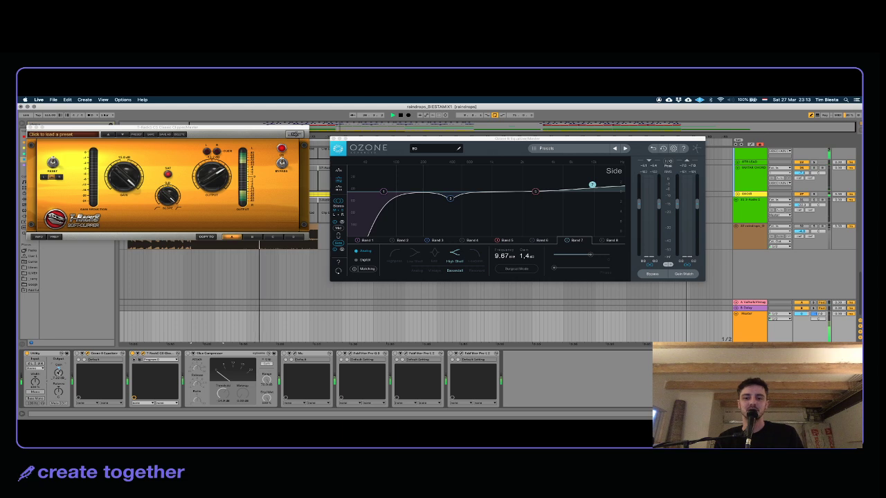
# Step: Play short passages of the section through the T-RackS soft clipper to compare its clipping
pyautogui.press('space')
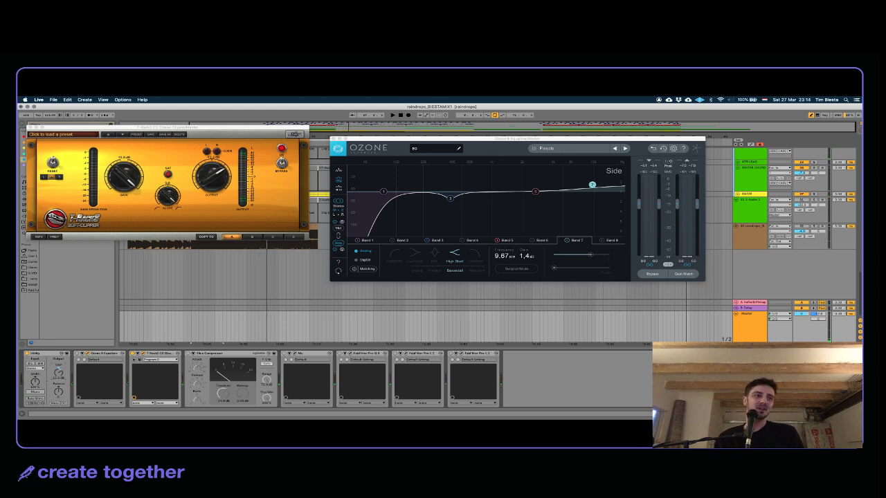
pyautogui.press('space')
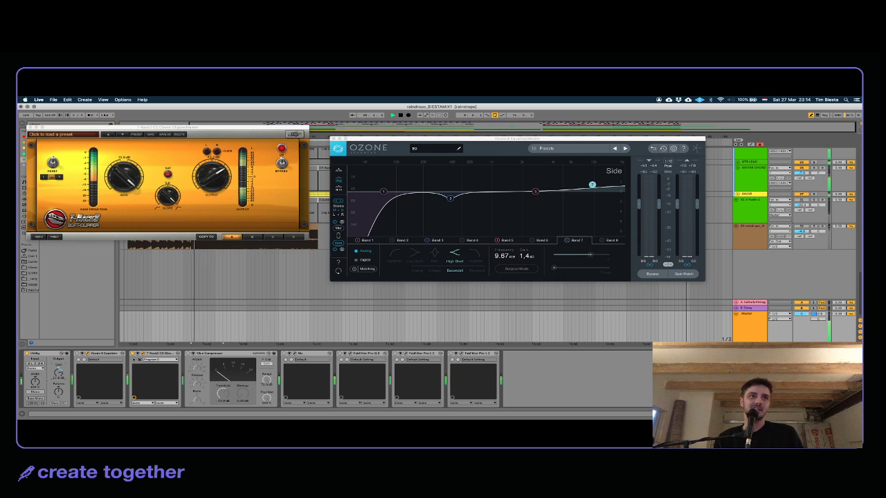
pyautogui.press('space')
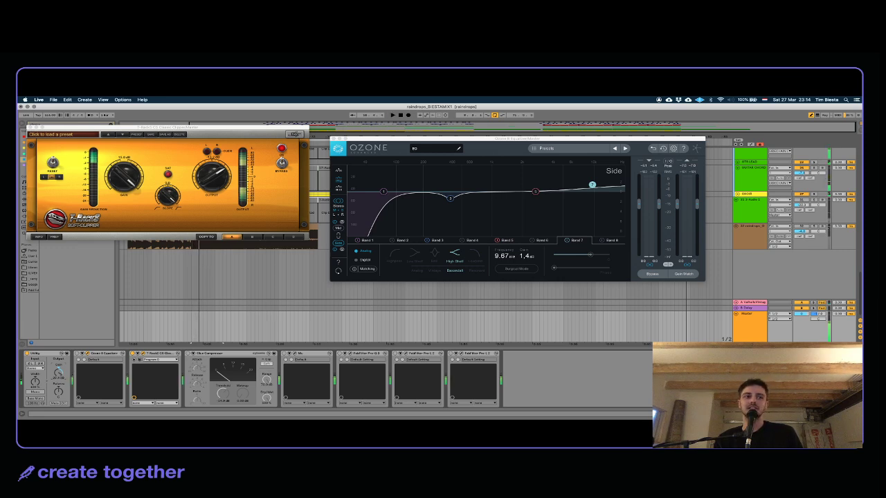
pyautogui.press('space')
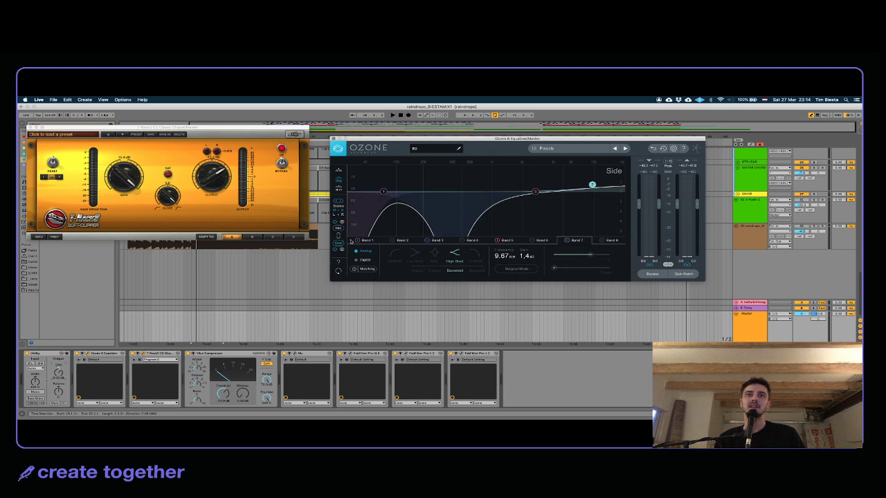
# Step: Set the gain of the Ozone Equalizer's Band 3 on the Side channel to -1.8 dB
pyautogui.click(439, 240)
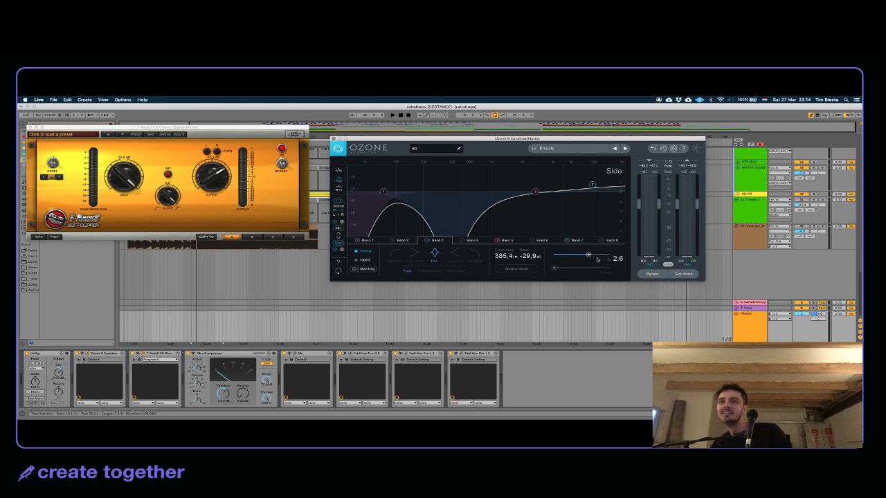
pyautogui.moveTo(538, 259); pyautogui.dragTo(531, 179)
# Step: Readjust the gain of the T-RackS soft clipper and play the section through the Master chain
pyautogui.moveTo(132, 167); pyautogui.dragTo(134, 201)
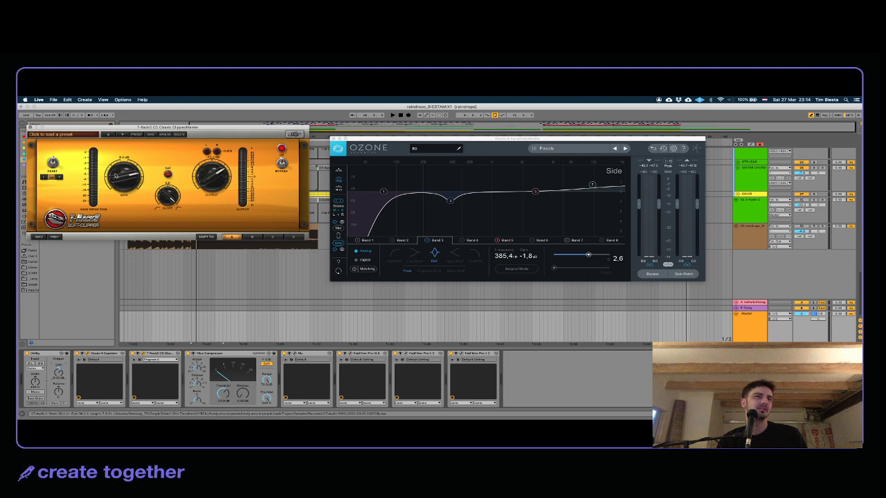
pyautogui.moveTo(119, 175); pyautogui.dragTo(121, 172)
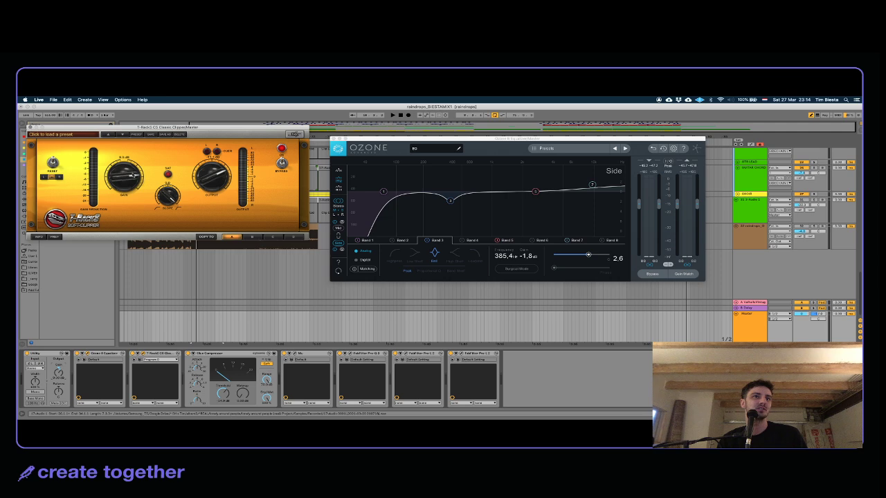
pyautogui.press('space')
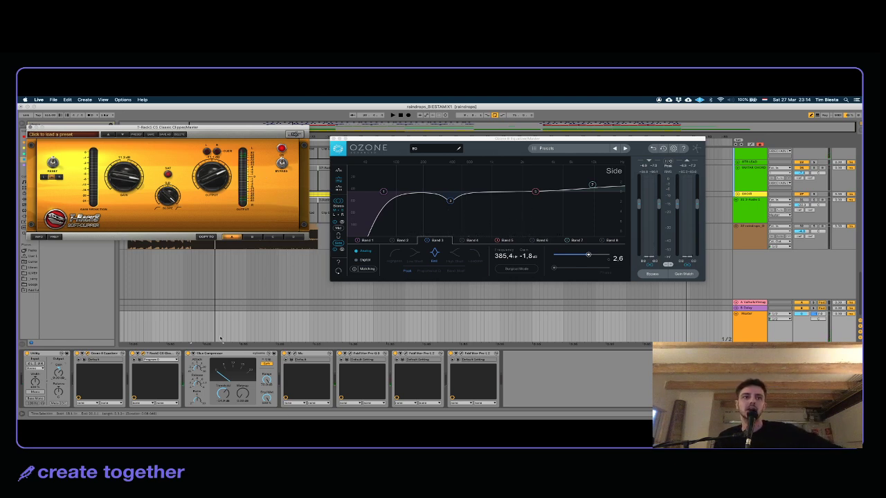
# Step: Check the latency of the soft clipper and the Glue Compressor in the Master chain
pyautogui.click(156, 354)
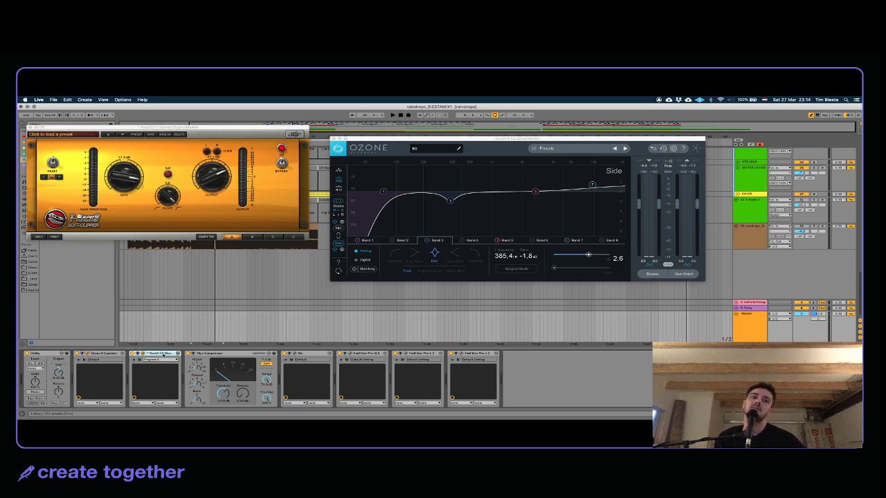
pyautogui.click(210, 353)
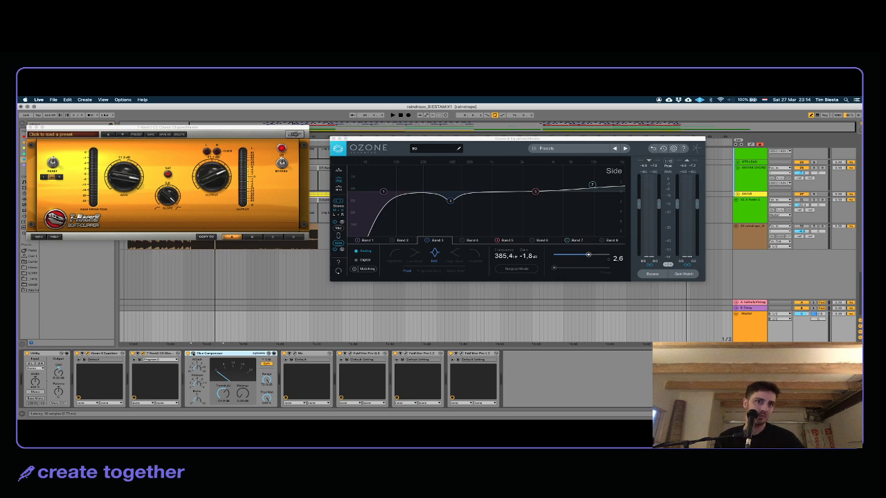
pyautogui.click(245, 262)
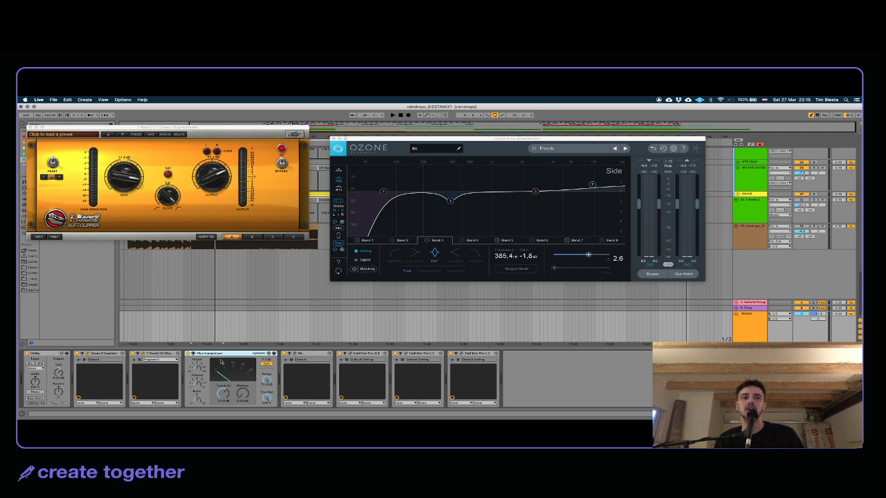
pyautogui.click(195, 353)
pyautogui.click(194, 353)
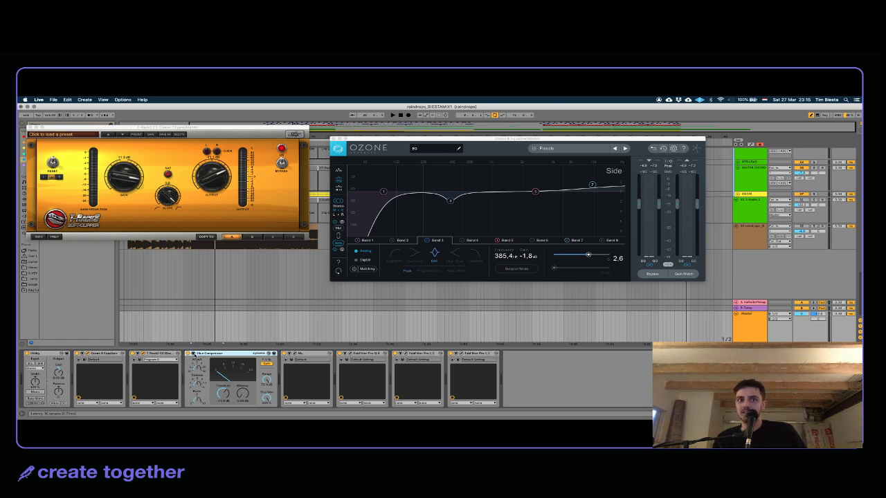
pyautogui.click(194, 353)
pyautogui.click(193, 353)
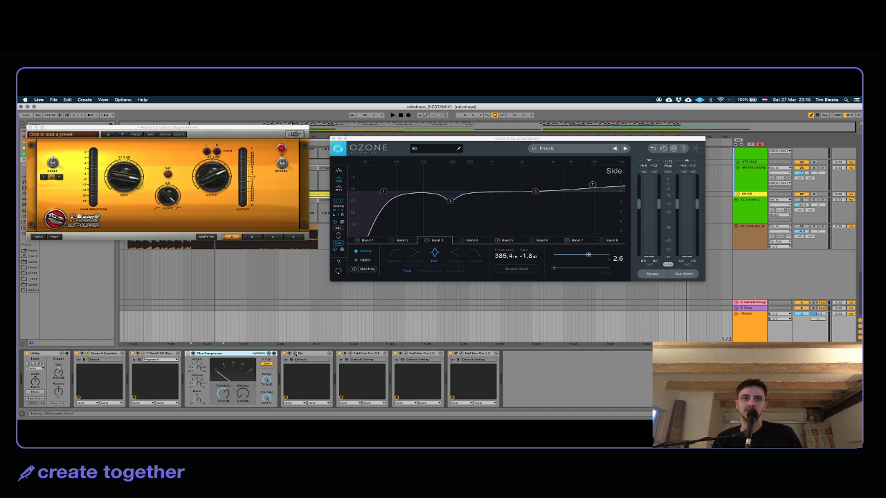
# Step: View the Master's Pulsar Mu compressor, and close the Mu, T-RackS and Ozone windows
pyautogui.click(291, 353)
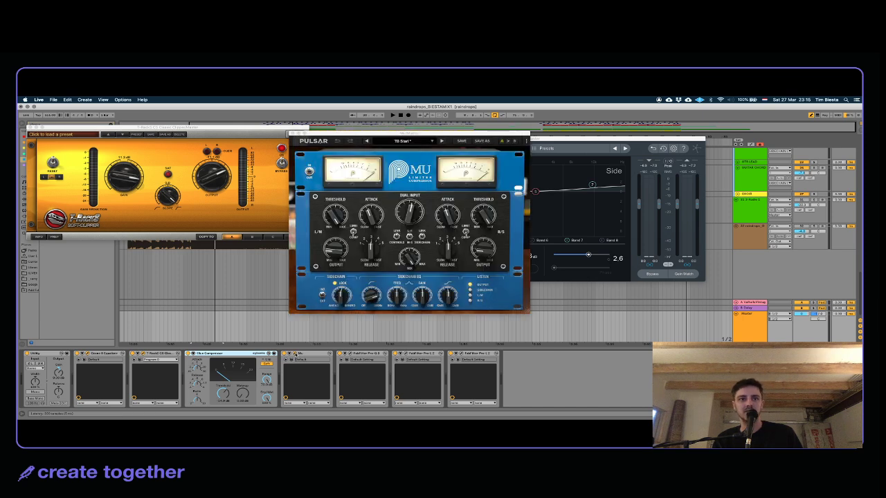
pyautogui.click(291, 133)
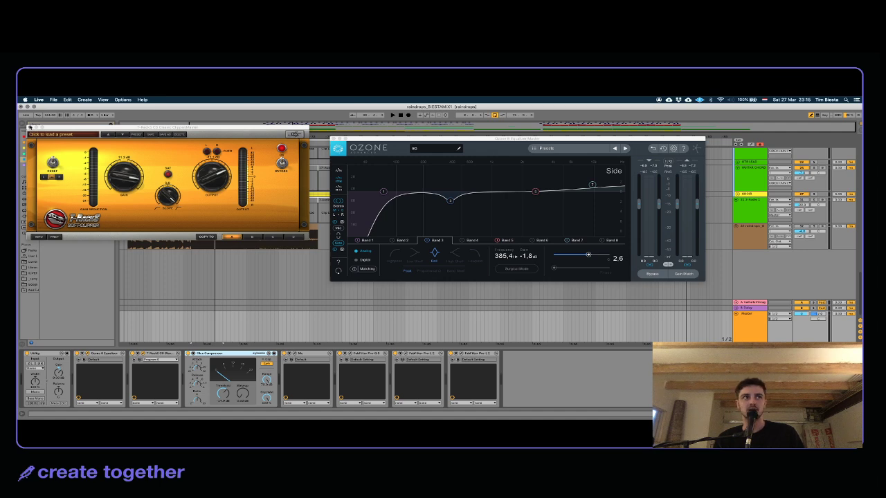
pyautogui.click(29, 128)
pyautogui.click(333, 138)
pyautogui.moveTo(334, 136); pyautogui.dragTo(333, 121)
pyautogui.click(270, 237)
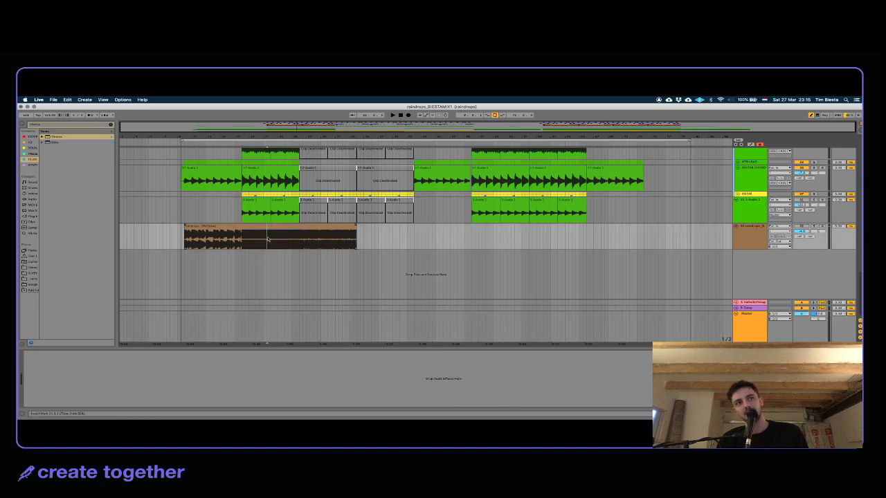
pyautogui.click(436, 229)
pyautogui.click(465, 229)
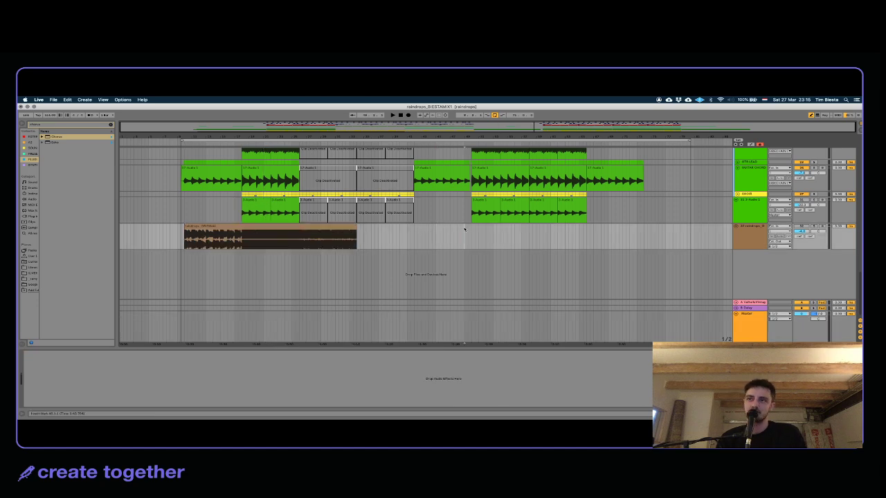
# Step: Play the arrangement from the end of the reference clip's loud part with the Master volume lowered, and reset the volume to its default
pyautogui.click(583, 323)
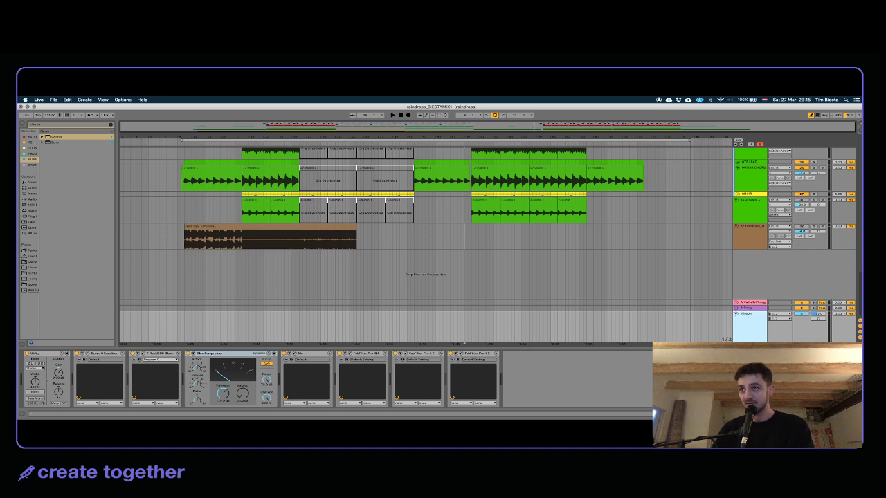
pyautogui.click(803, 312)
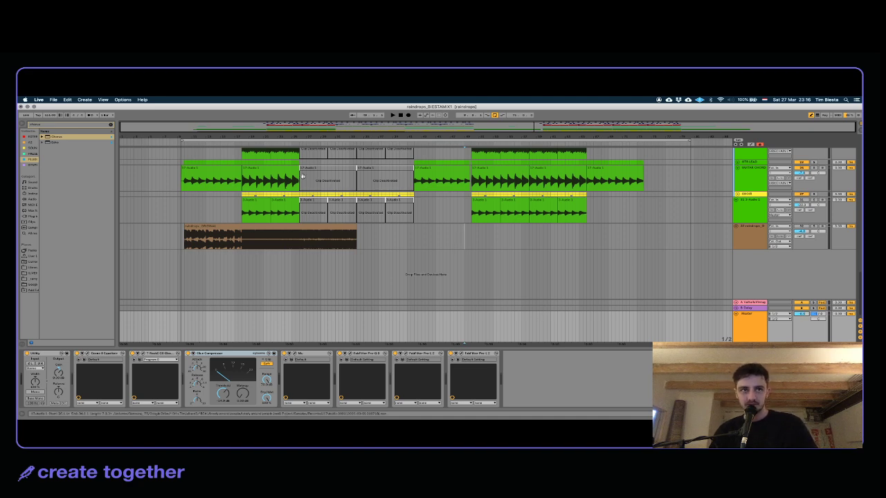
pyautogui.click(242, 242)
pyautogui.press('space')
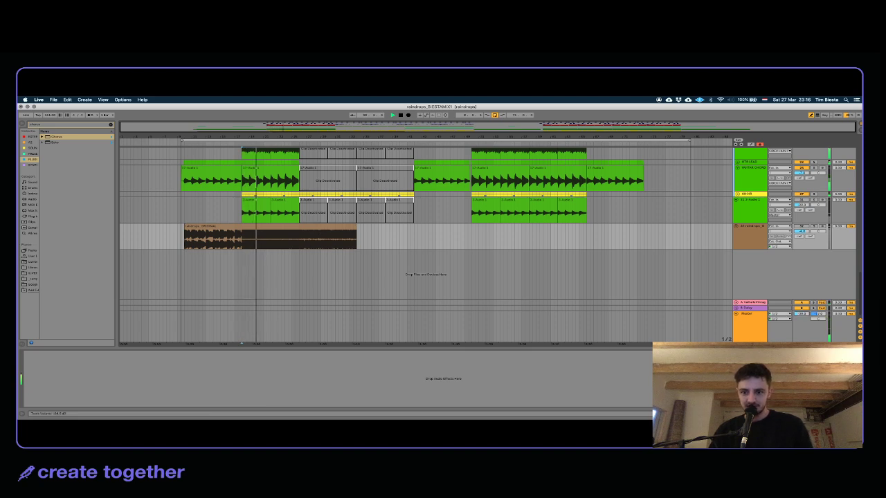
pyautogui.moveTo(800, 315); pyautogui.dragTo(799, 299)
pyautogui.press('space')
pyautogui.doubleClick(800, 315)
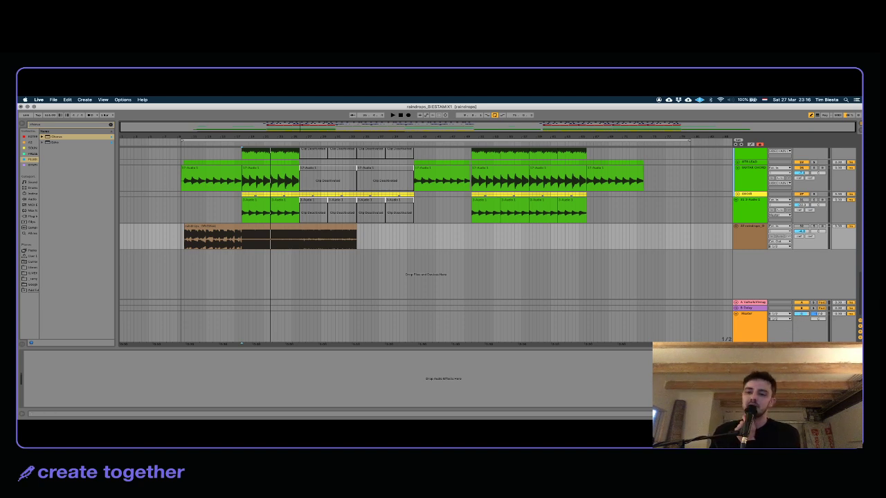
pyautogui.click(748, 329)
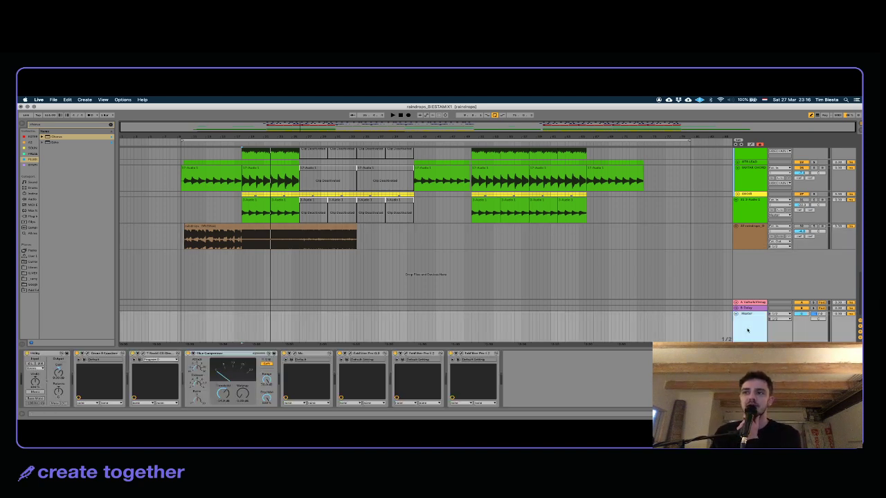
pyautogui.click(202, 333)
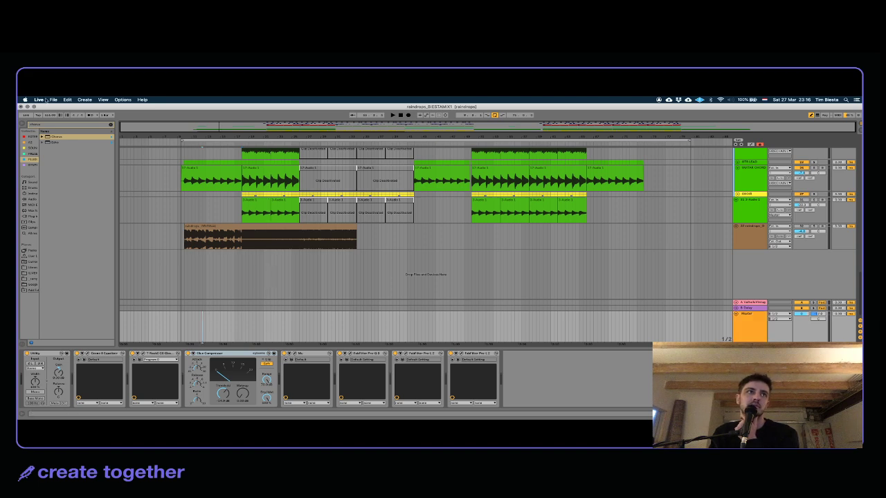
pyautogui.click(53, 99)
pyautogui.click(62, 100)
pyautogui.click(62, 100)
pyautogui.click(78, 180)
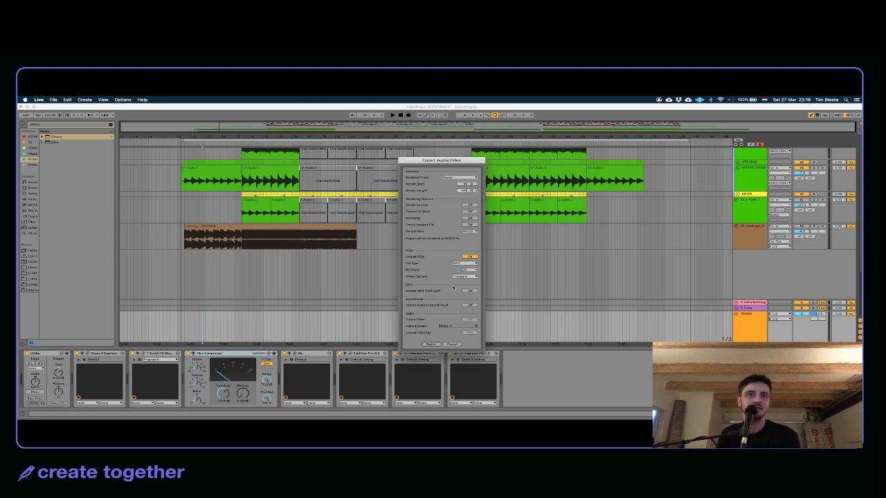
# Step: Examine the dither and bit depth options of the export, and leave the settings without exporting
pyautogui.click(468, 276)
pyautogui.click(468, 277)
pyautogui.click(468, 271)
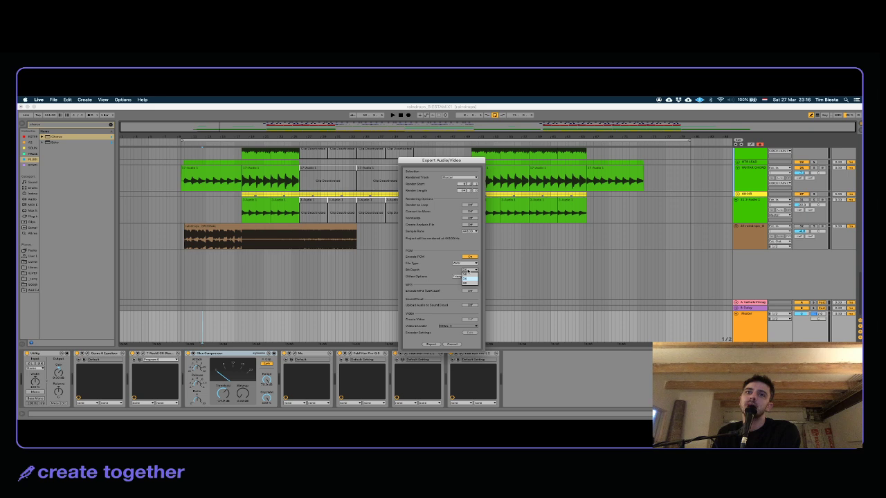
pyautogui.click(440, 272)
pyautogui.click(470, 269)
pyautogui.click(471, 280)
pyautogui.click(471, 278)
pyautogui.click(468, 275)
pyautogui.click(469, 272)
pyautogui.click(470, 279)
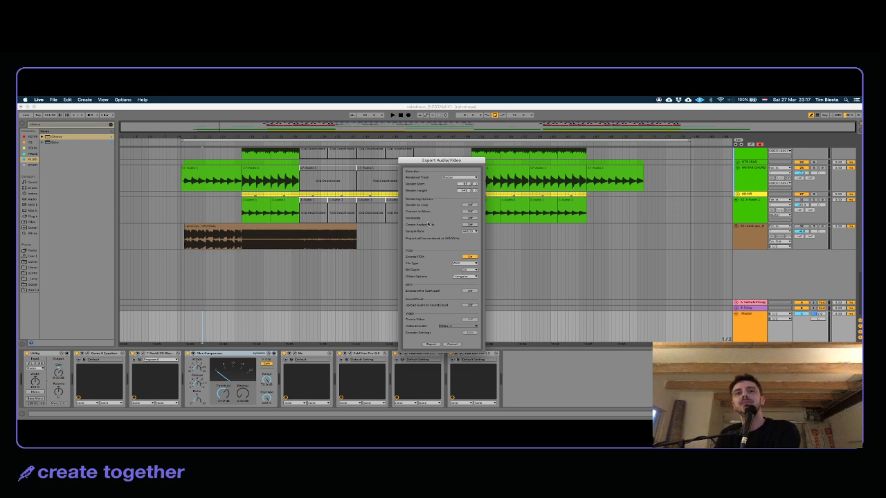
pyautogui.click(450, 344)
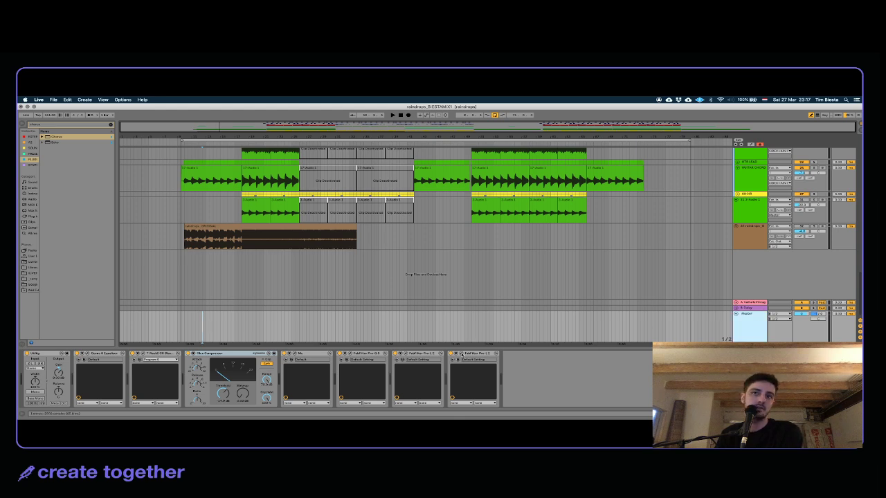
# Step: Inspect the output level and true peak limiting of the last Pro-L 2 on the Master, and close its window
pyautogui.click(461, 353)
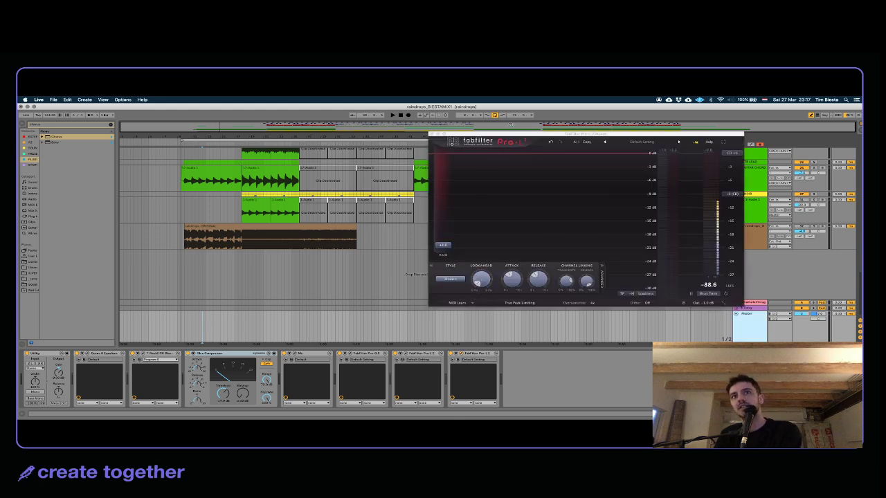
pyautogui.moveTo(508, 136); pyautogui.dragTo(361, 132)
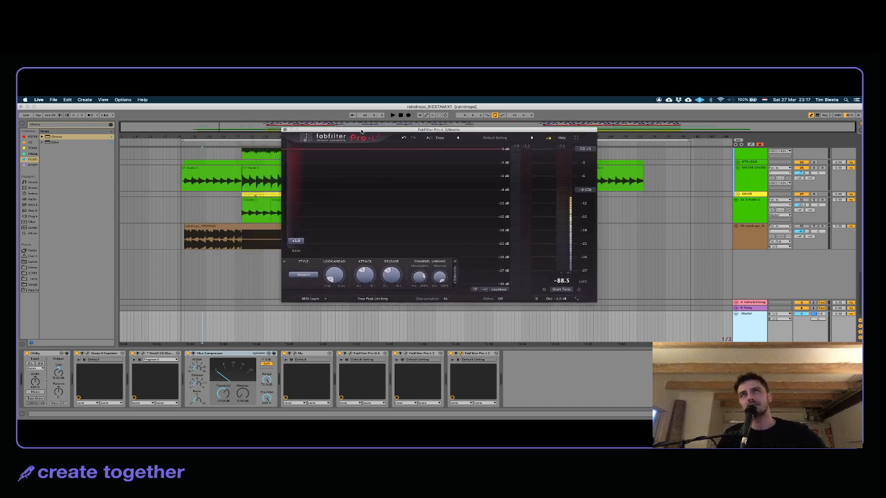
pyautogui.moveTo(558, 299)
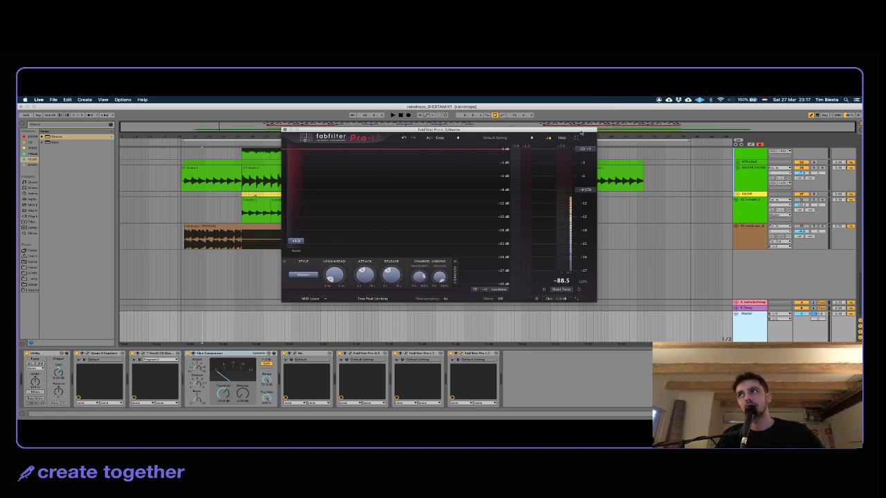
pyautogui.moveTo(581, 132); pyautogui.dragTo(574, 127)
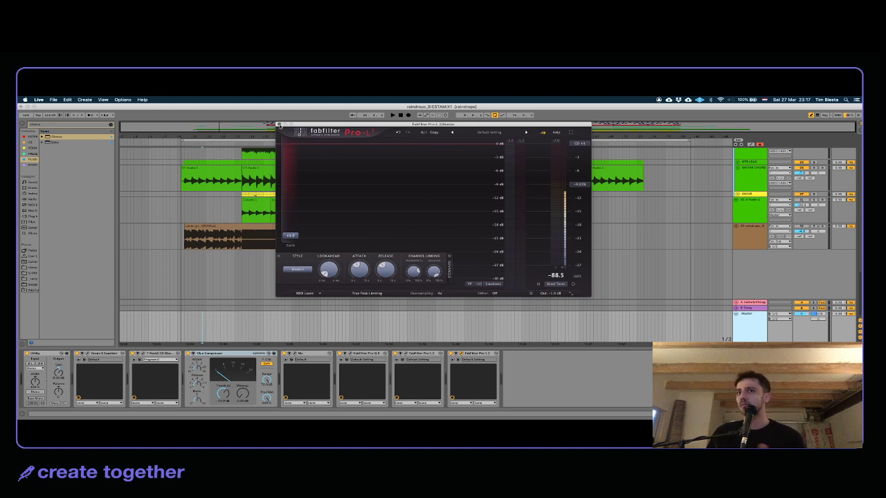
pyautogui.click(278, 125)
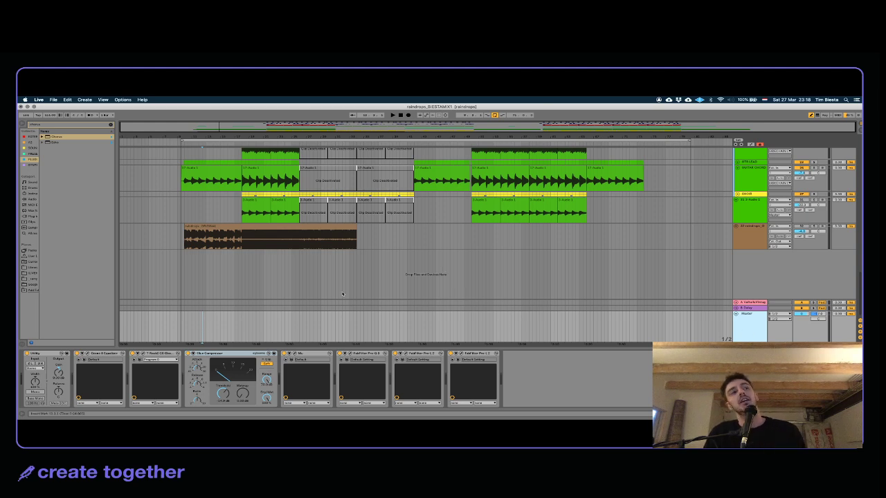
# Step: Reopen the Export Audio/Video settings for the Master track
pyautogui.click(38, 100)
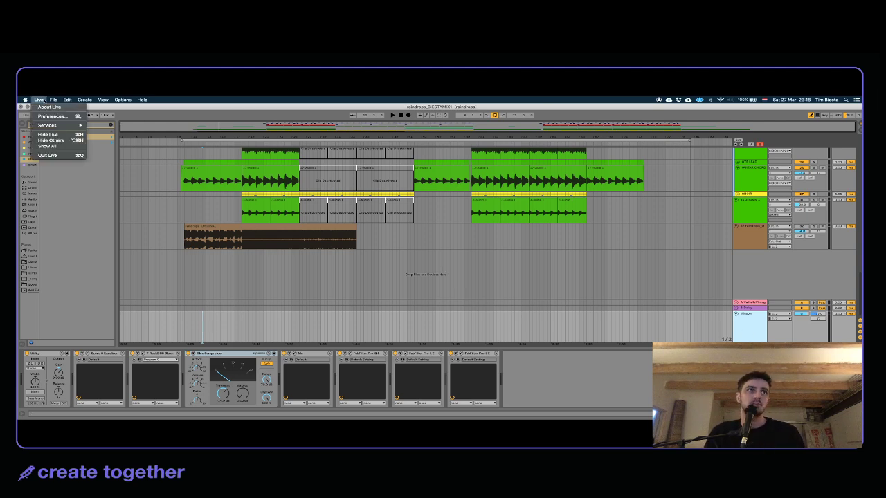
pyautogui.moveTo(74, 98)
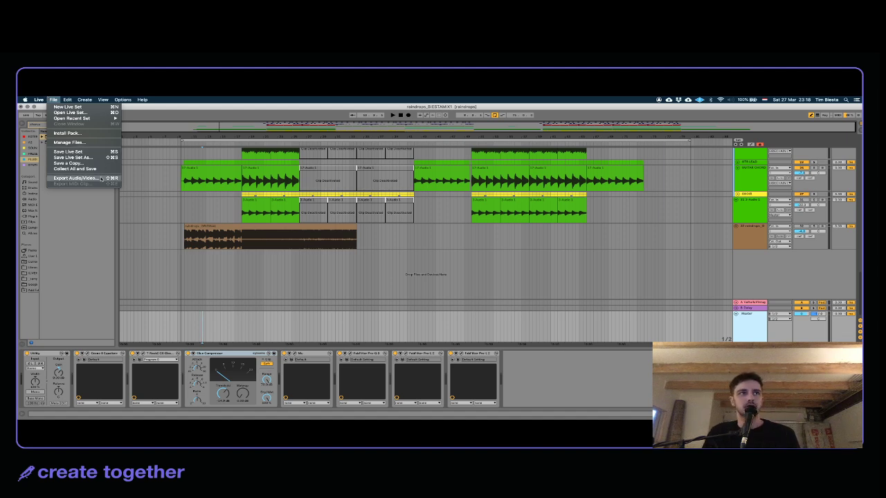
pyautogui.click(76, 178)
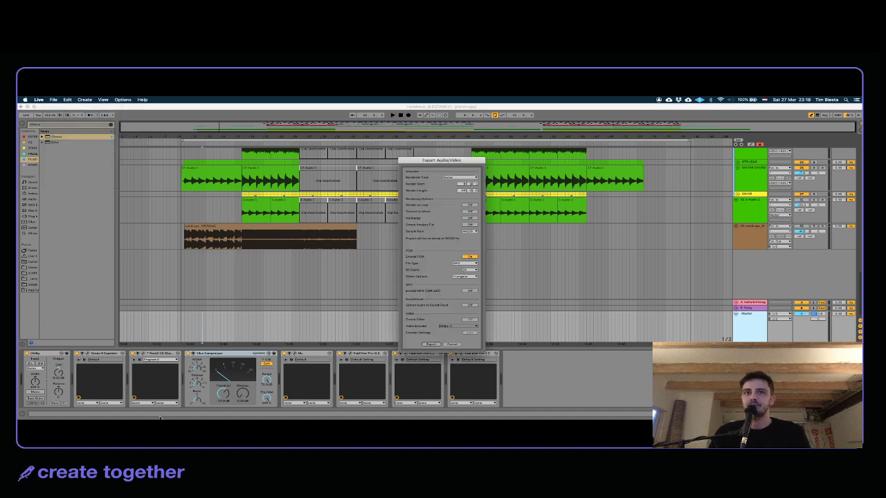
# Step: Keep PCM encoding switched on, turn on MP3 encoding for the export, and leave the export settings
pyautogui.click(470, 257)
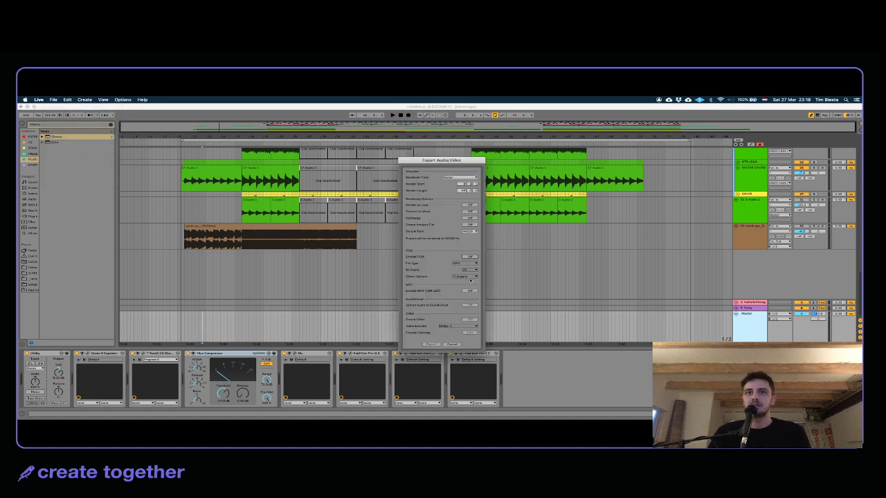
pyautogui.click(469, 258)
pyautogui.click(470, 290)
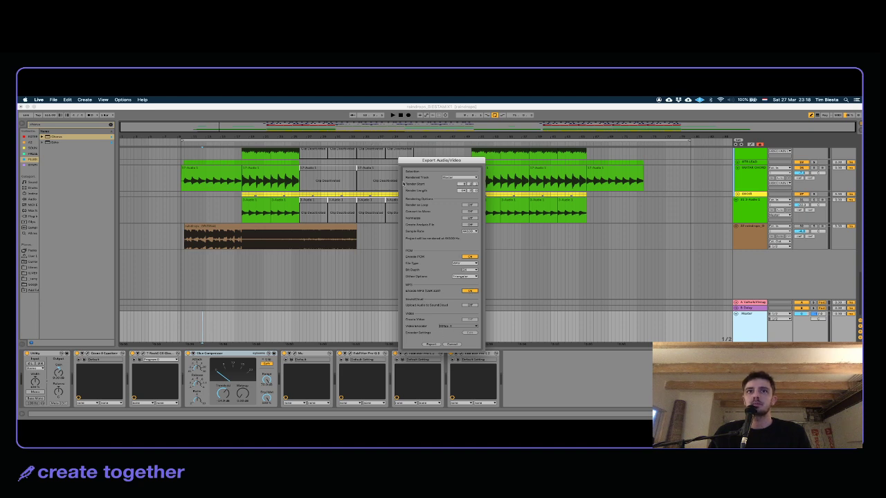
pyautogui.click(452, 344)
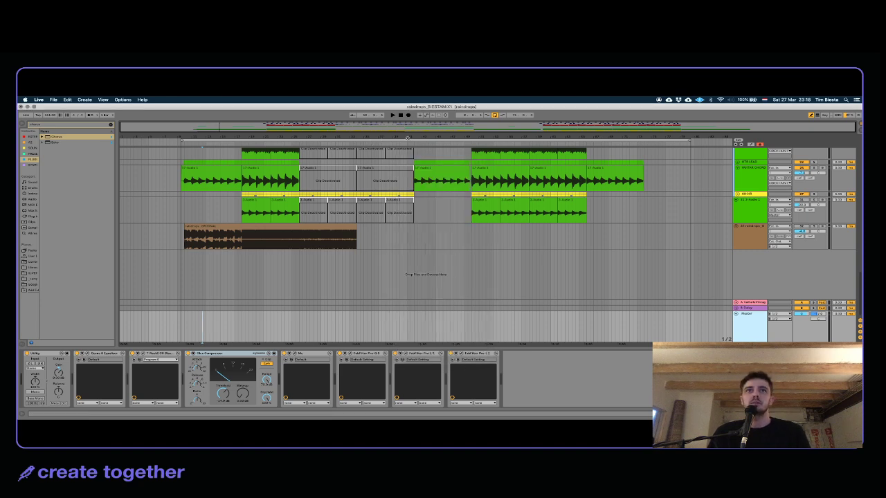
# Step: Select the looped song range and export the Master as WAV and MP3 to the Desktop under the suggested file name
pyautogui.click(54, 100)
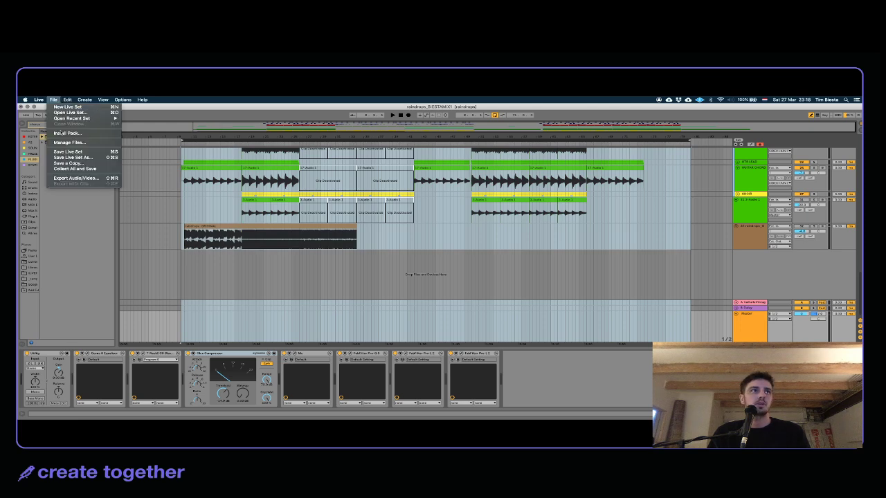
pyautogui.click(77, 178)
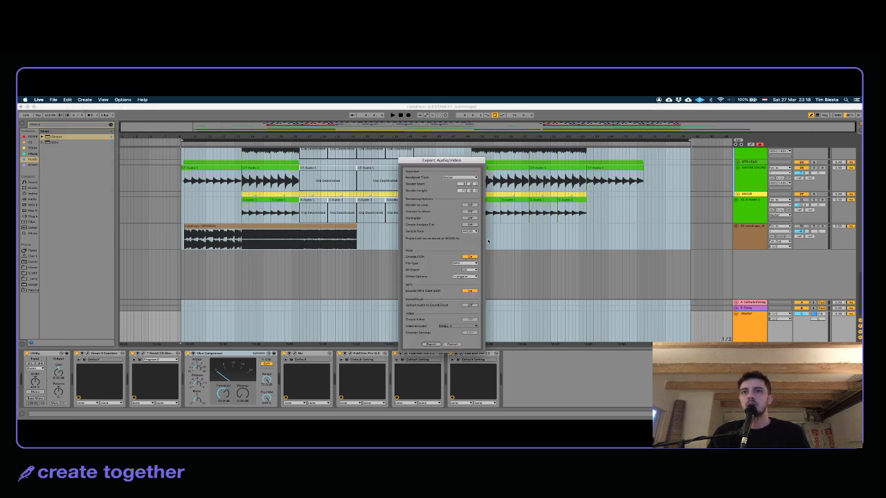
pyautogui.click(430, 344)
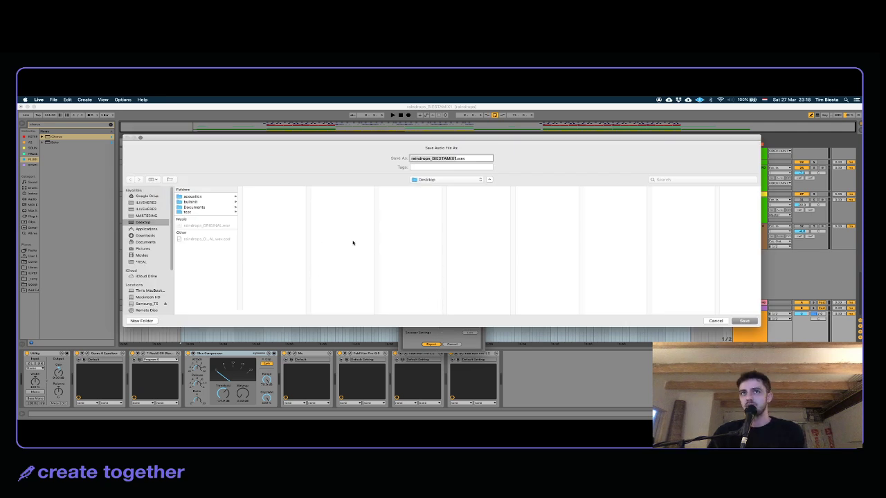
pyautogui.press('Return')
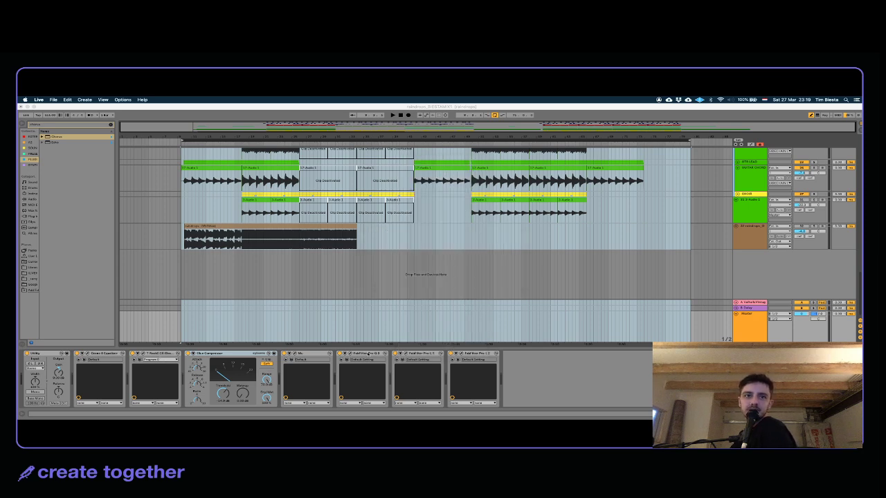
pyautogui.hotkey('ctrl', 'Up')
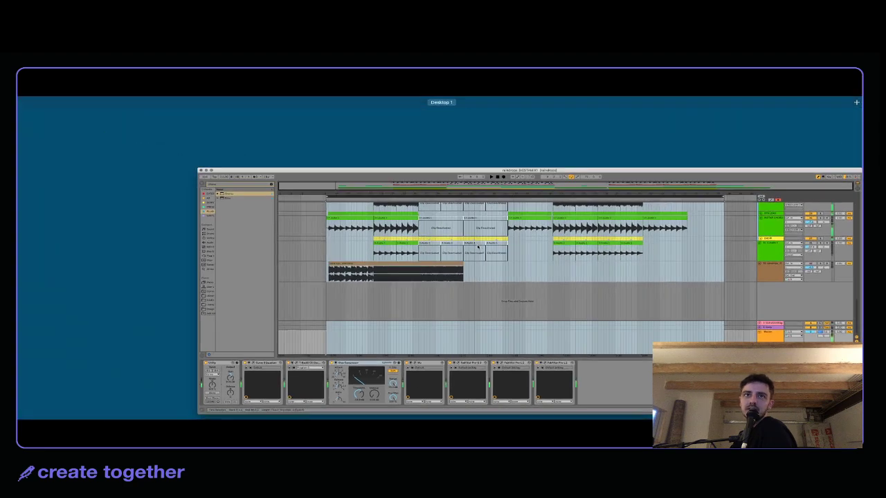
pyautogui.click(504, 326)
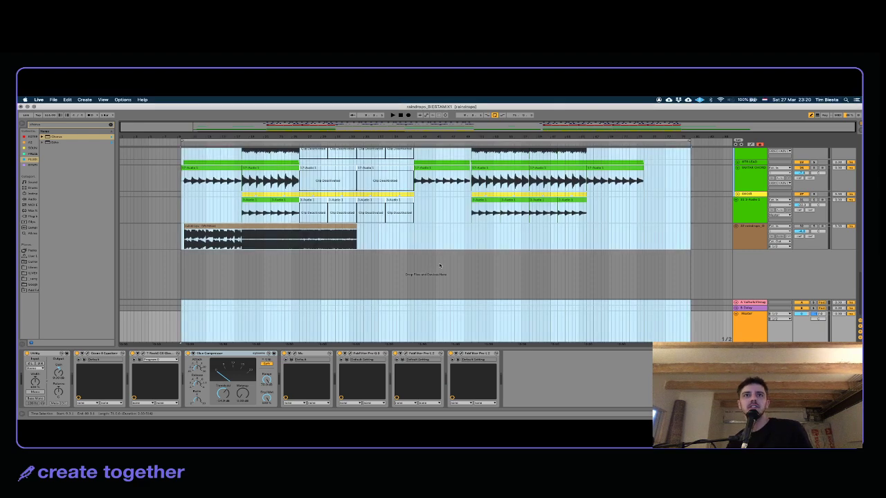
pyautogui.hotkey('ctrl', 'Up')
pyautogui.click(439, 267)
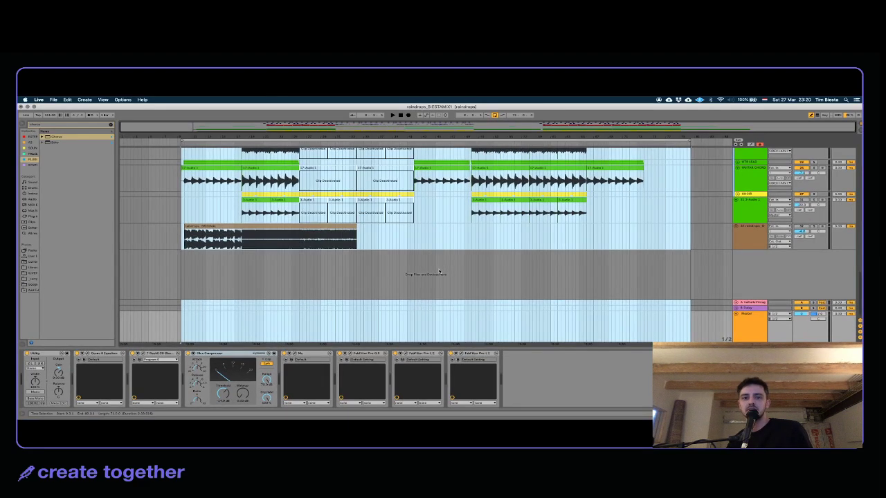
# Step: Switch to Finder, show the Desktop folder in a new window, and move that window aside
pyautogui.press('super+Tab')
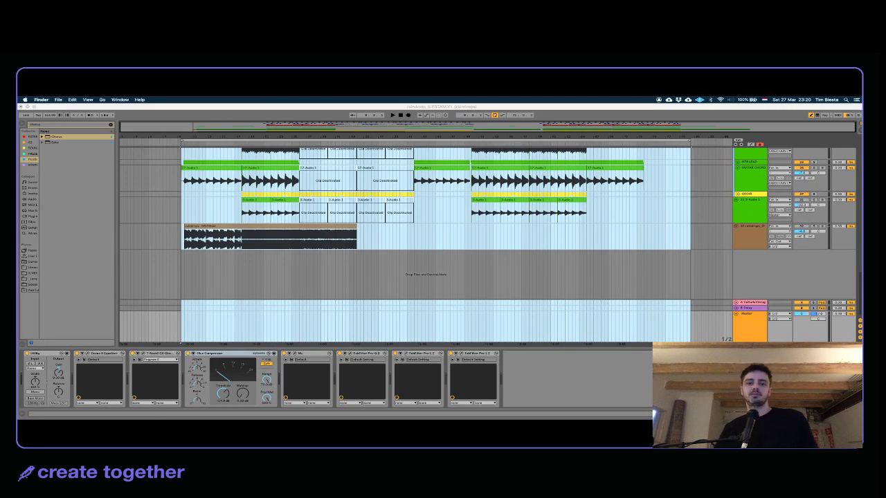
pyautogui.press('super+n')
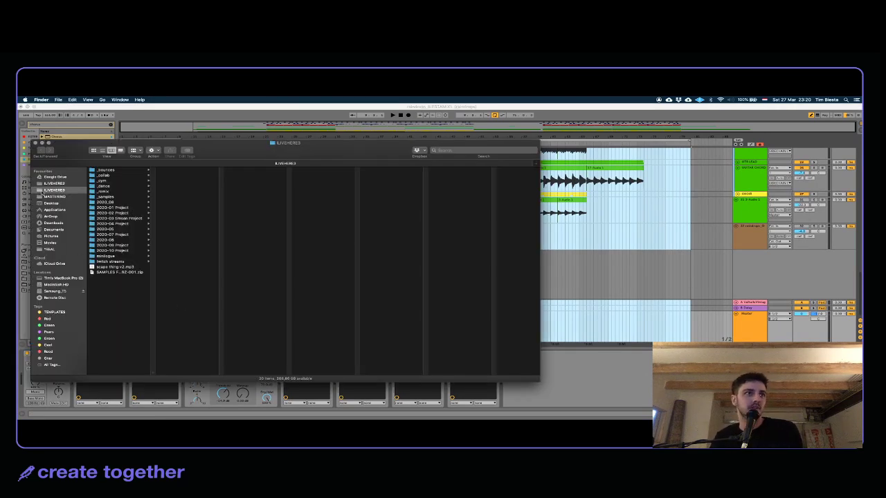
pyautogui.click(51, 203)
pyautogui.moveTo(209, 141); pyautogui.dragTo(266, 263)
pyautogui.click(652, 413)
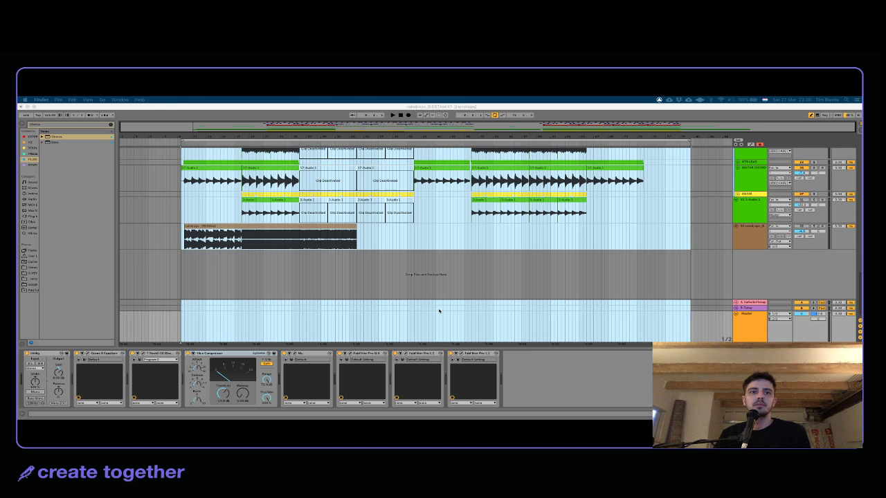
# Step: Open the Master's Pro-Q 3 and add a low cut band at about 22 Hz with a Brickwall slope
pyautogui.doubleClick(351, 353)
pyautogui.click(350, 353)
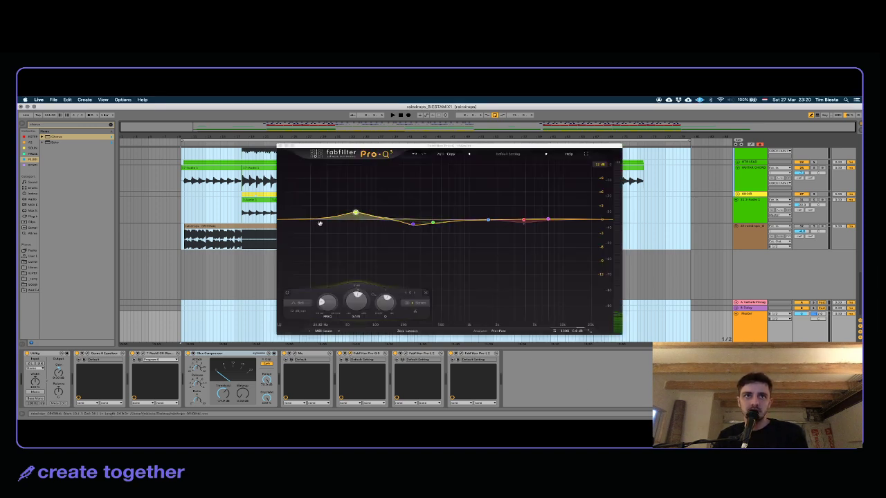
pyautogui.click(314, 220)
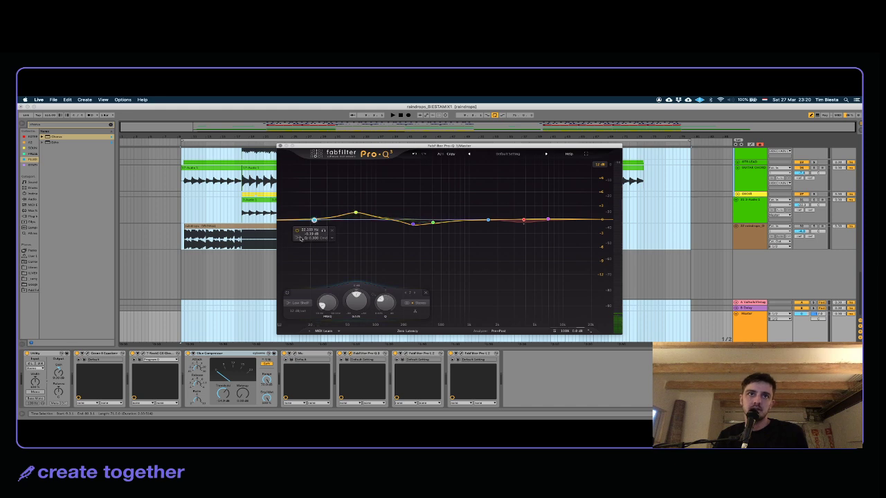
pyautogui.click(296, 240)
pyautogui.click(314, 246)
pyautogui.scroll(3, 314, 265)
pyautogui.scroll(3, 314, 265)
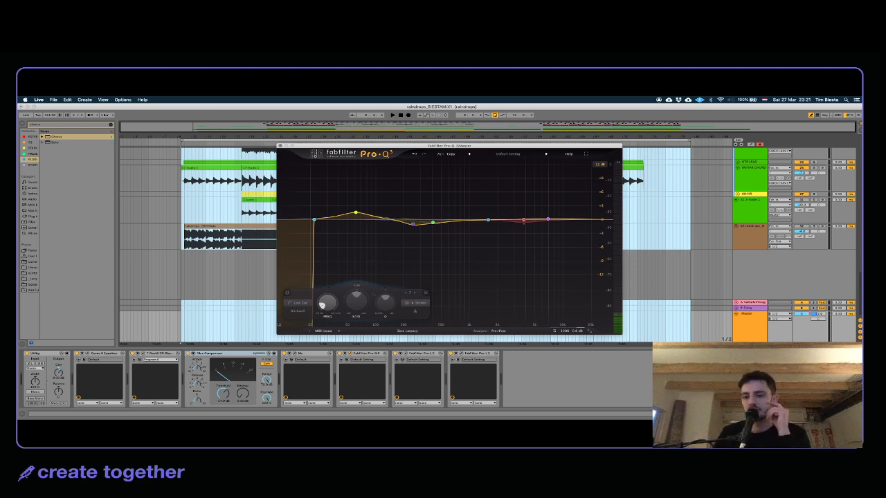
# Step: Try the low cut at about 15 Hz, remove the band and close the Pro-Q 3 window
pyautogui.moveTo(315, 220)
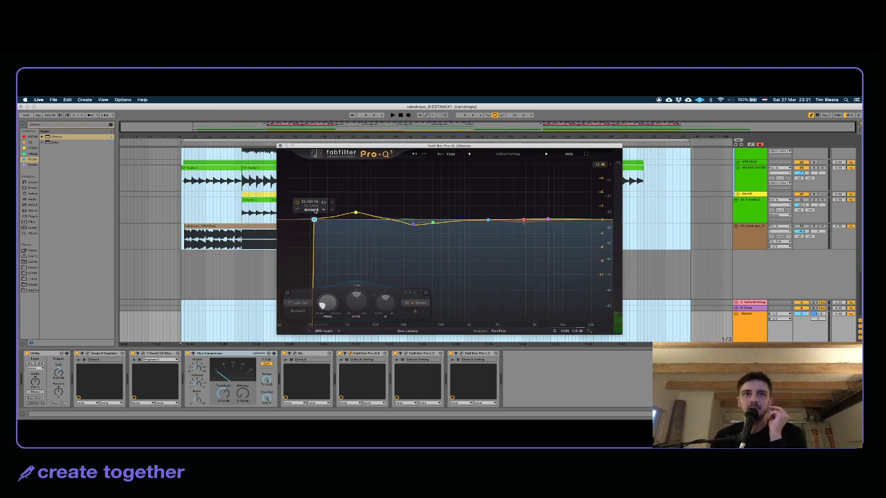
pyautogui.moveTo(315, 220); pyautogui.dragTo(300, 220)
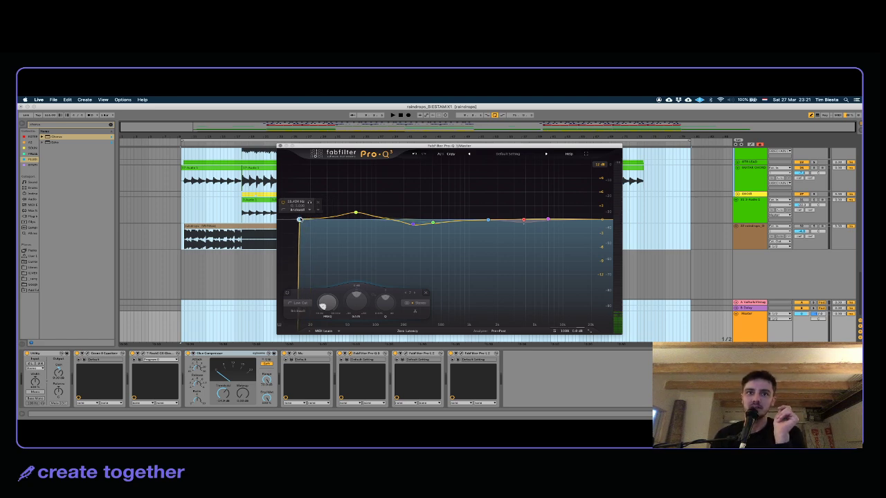
pyautogui.click(317, 202)
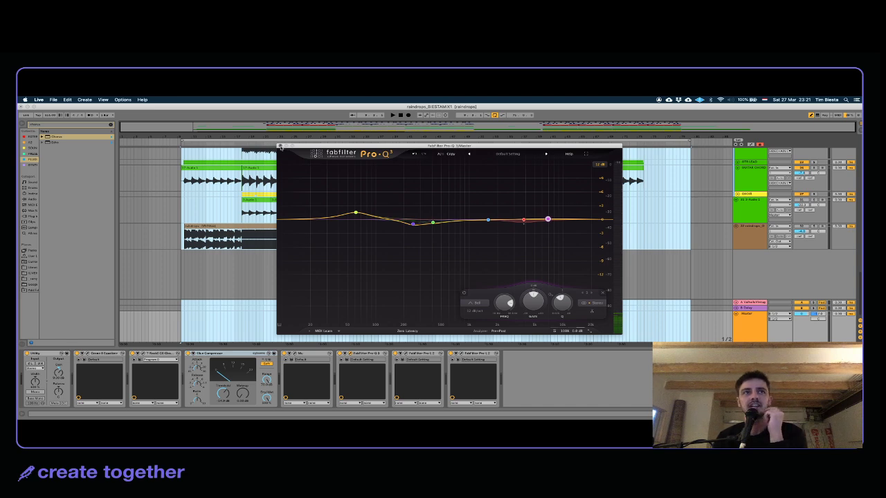
pyautogui.click(279, 146)
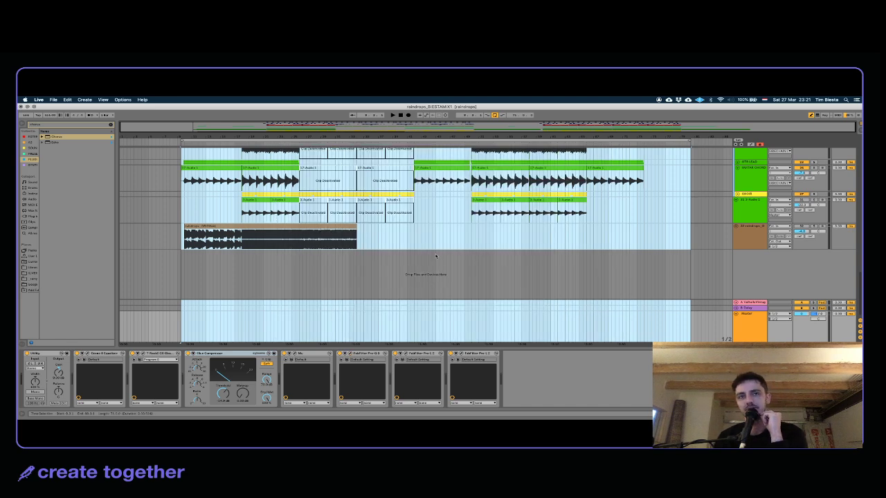
pyautogui.click(497, 249)
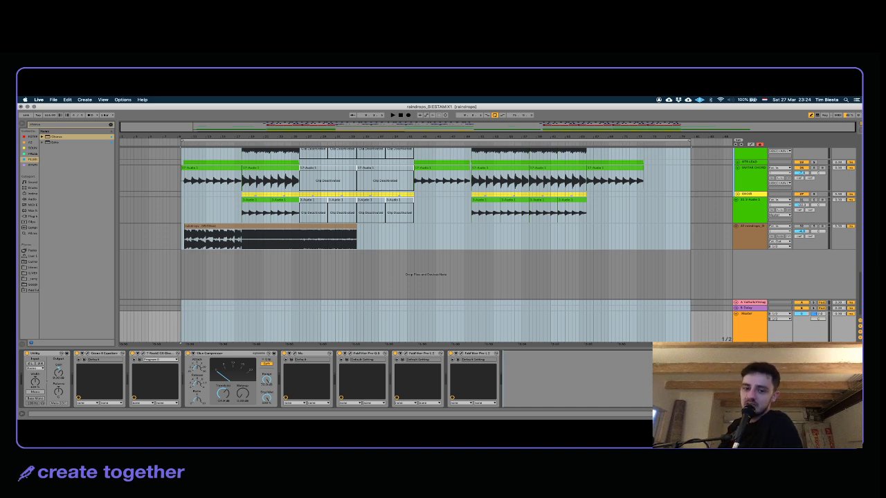
pyautogui.hotkey('ctrl', 'Up')
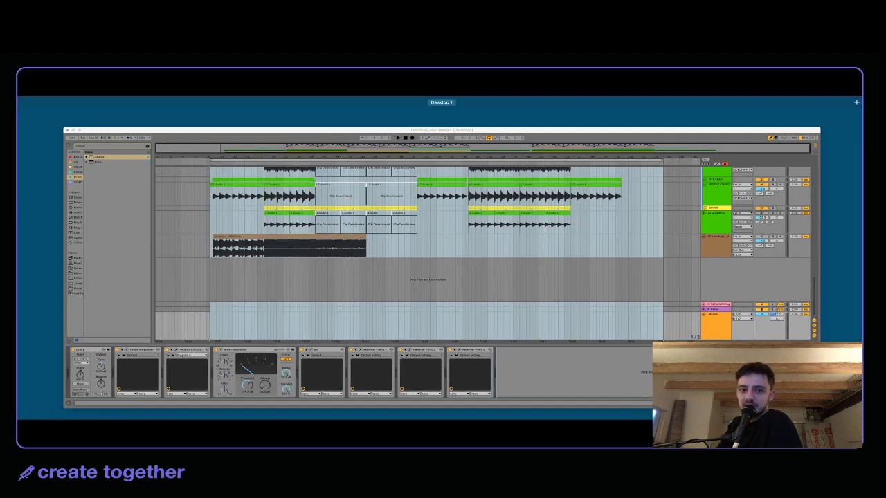
pyautogui.hotkey('ctrl', 'Up')
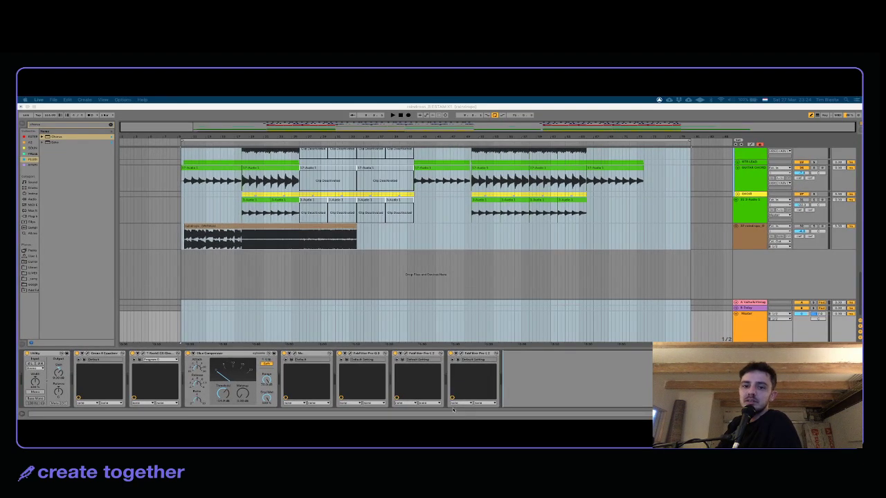